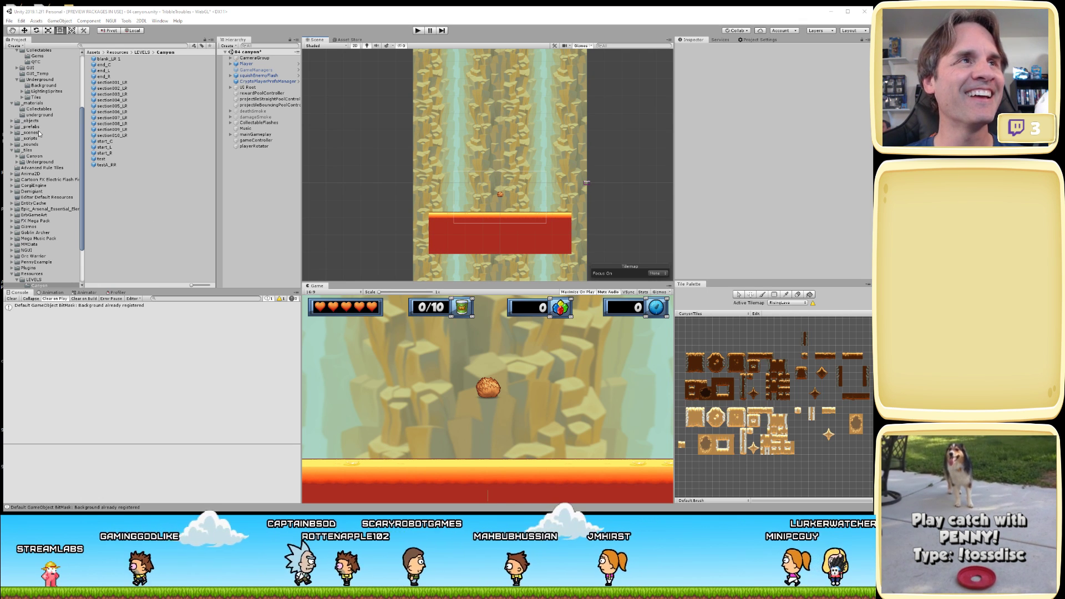
# - Compare the Underground > Tiles textures, ending on the undergroundTiles sprite sheet's import settings
pyautogui.scroll(5, 47, 140)
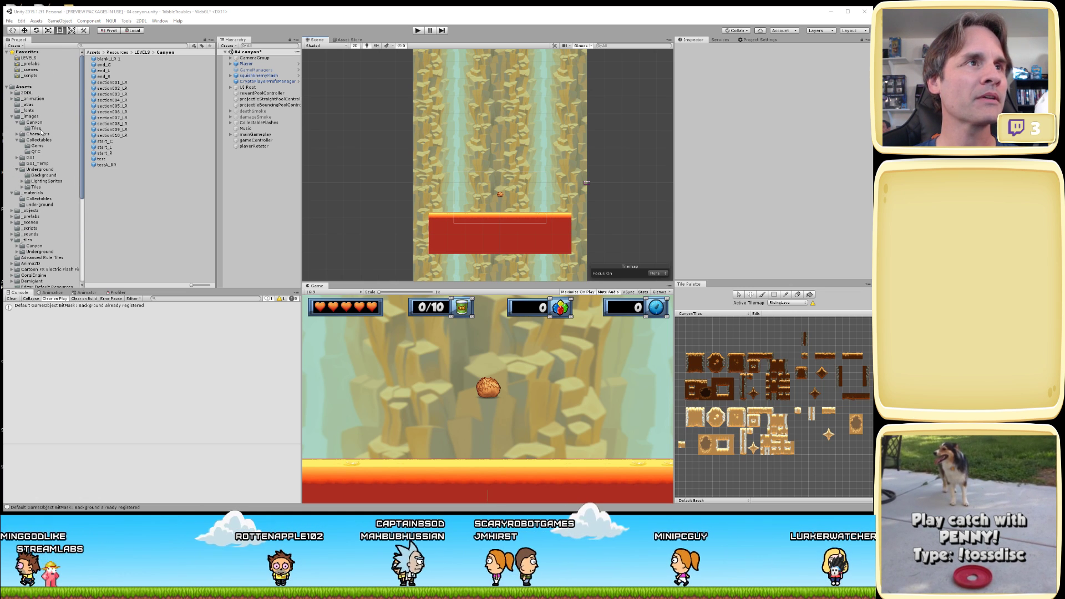
pyautogui.click(45, 175)
pyautogui.click(36, 187)
pyautogui.scroll(-5, 145, 138)
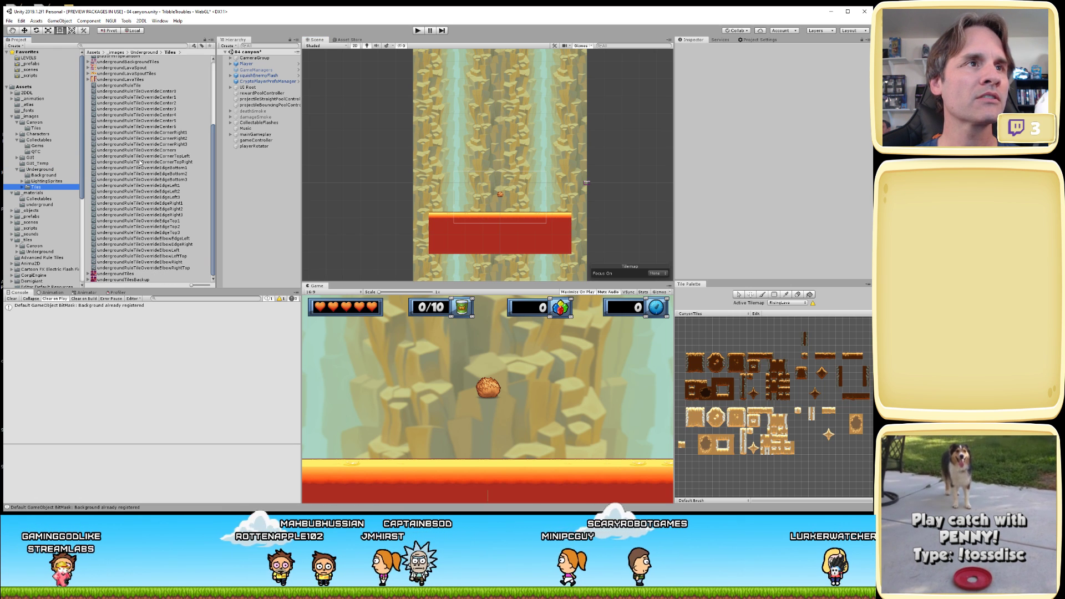
pyautogui.click(138, 274)
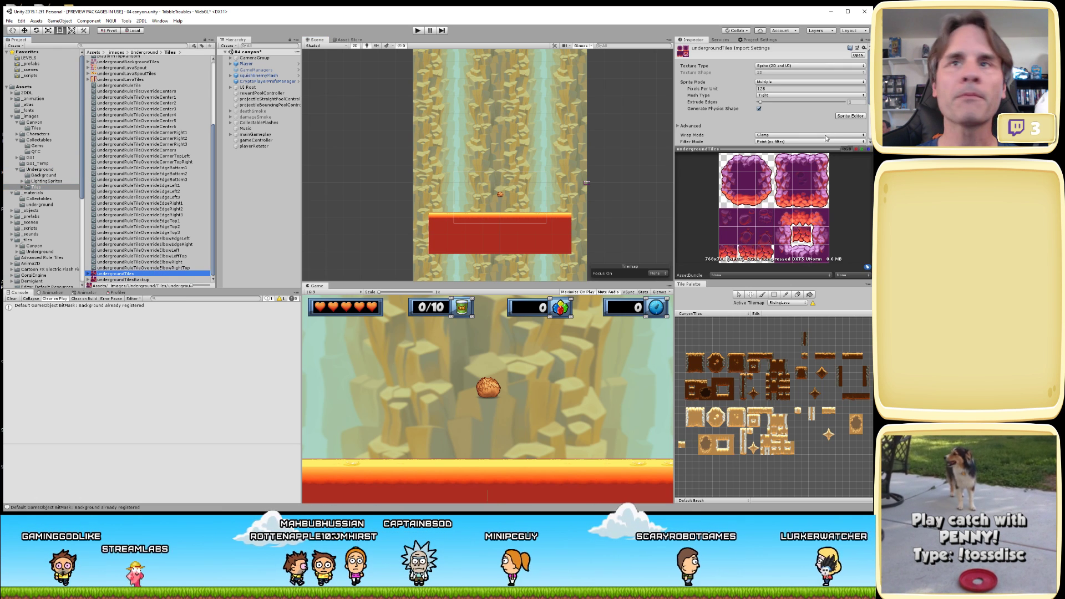
pyautogui.scroll(4, 148, 152)
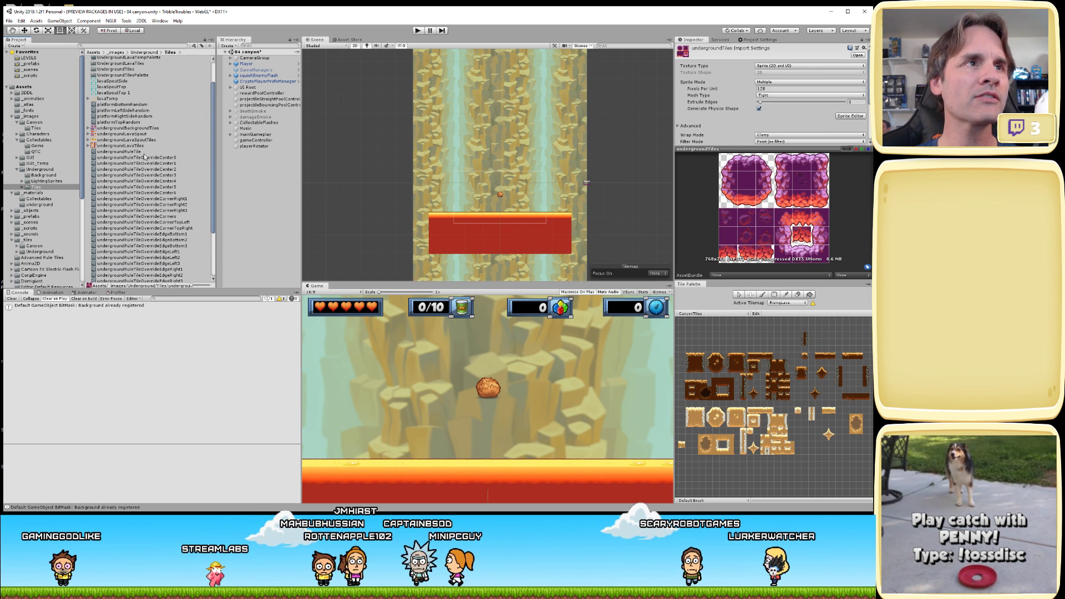
pyautogui.click(136, 128)
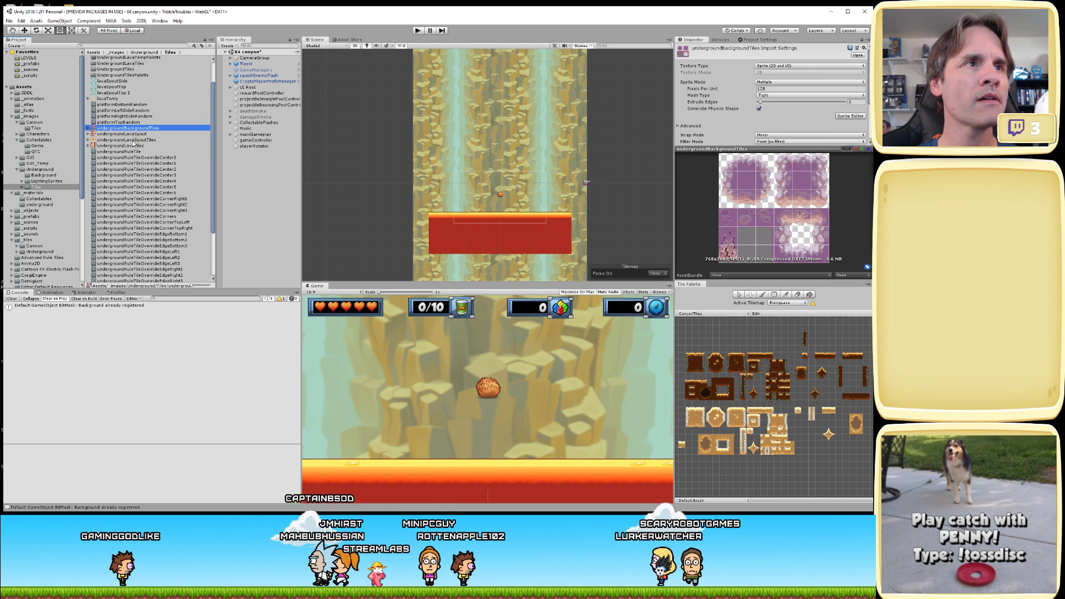
pyautogui.click(133, 140)
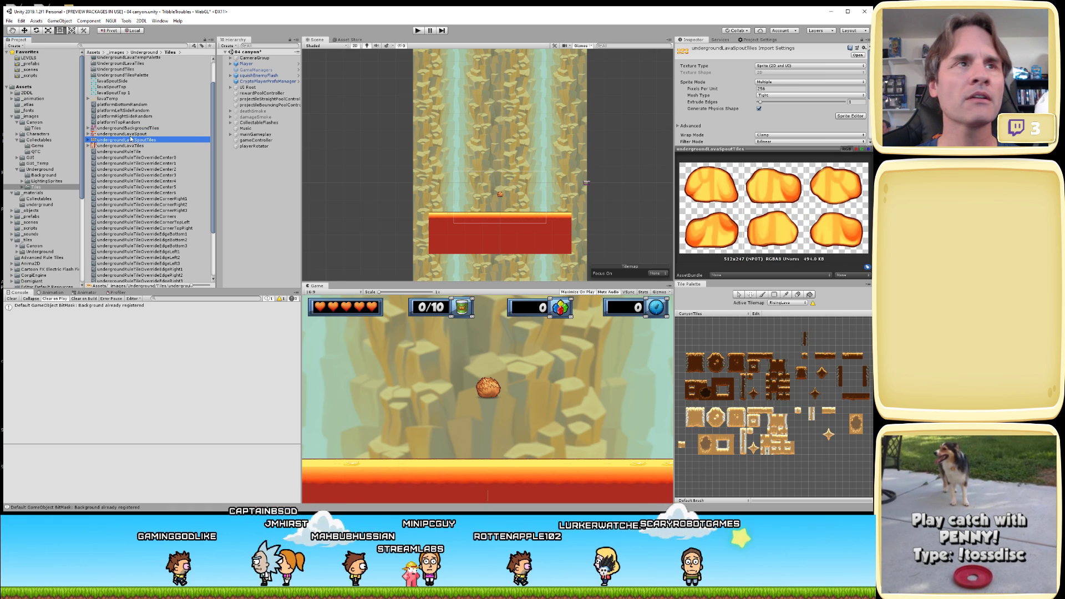
pyautogui.click(135, 129)
pyautogui.scroll(-4, 134, 183)
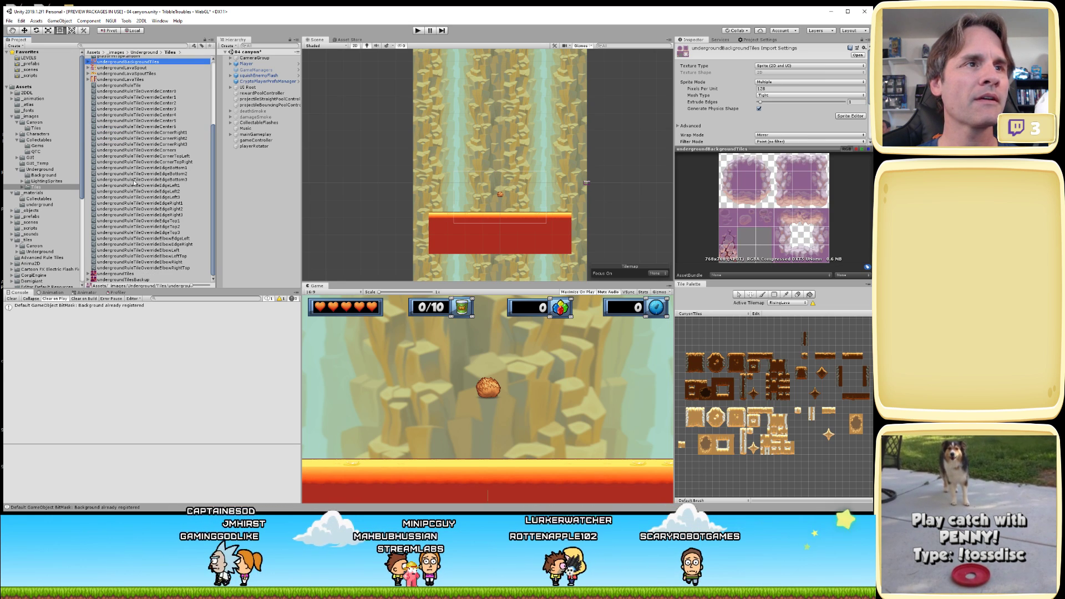
pyautogui.click(126, 273)
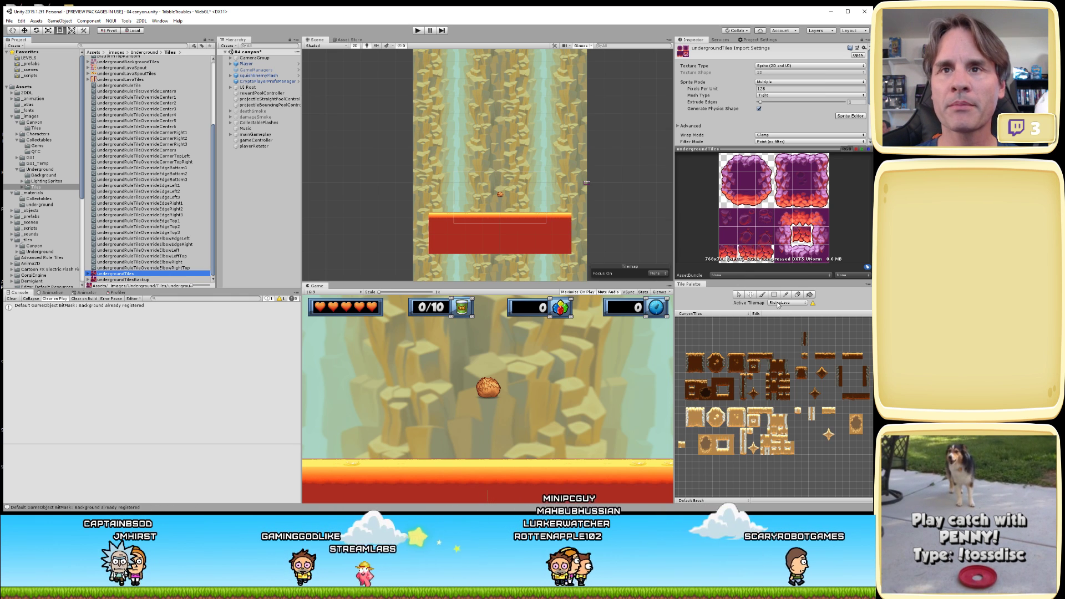
# - Switch the Tile Palette to UndergroundTiles and select the undergroundLavaTiles texture
pyautogui.click(712, 314)
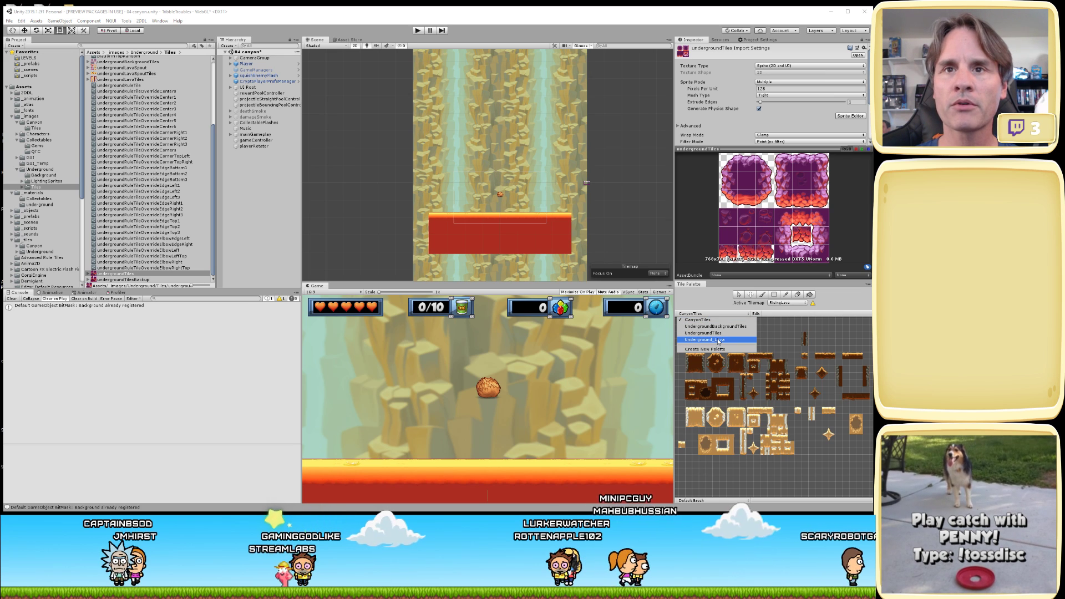
pyautogui.click(707, 333)
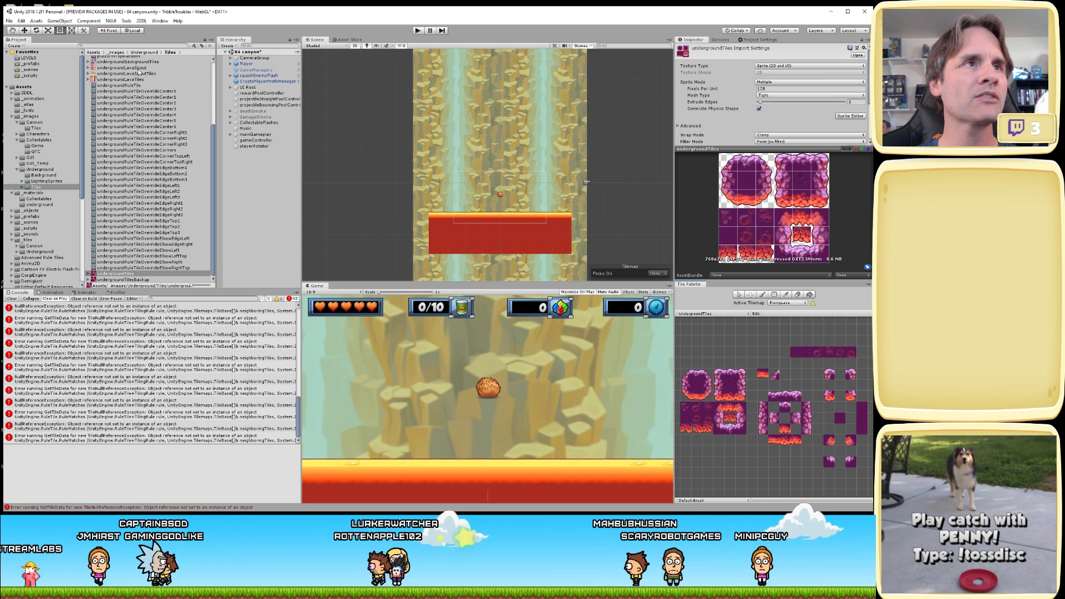
pyautogui.click(133, 80)
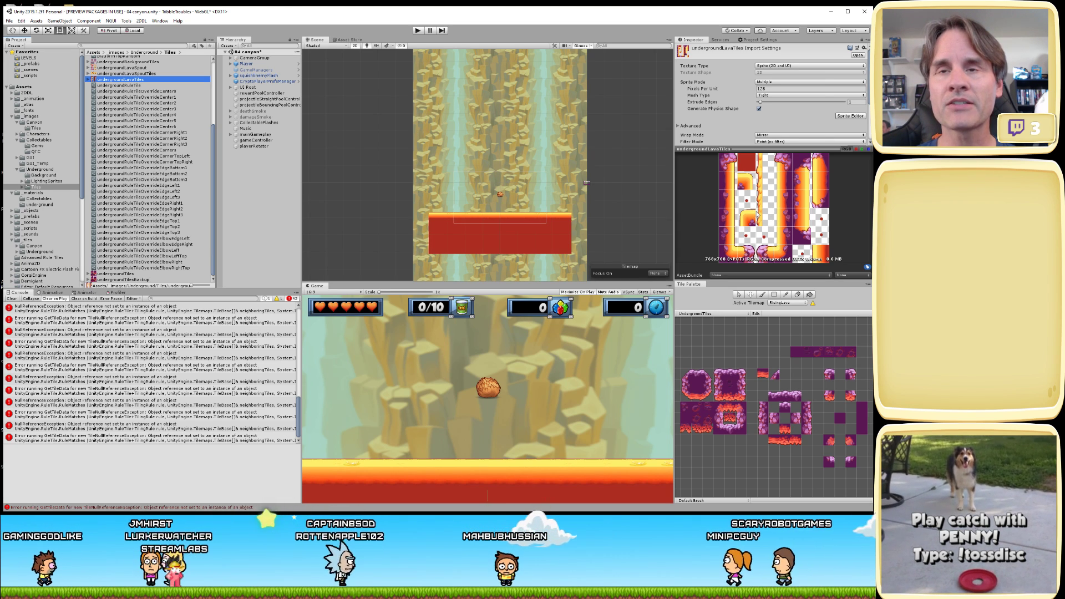
pyautogui.click(850, 116)
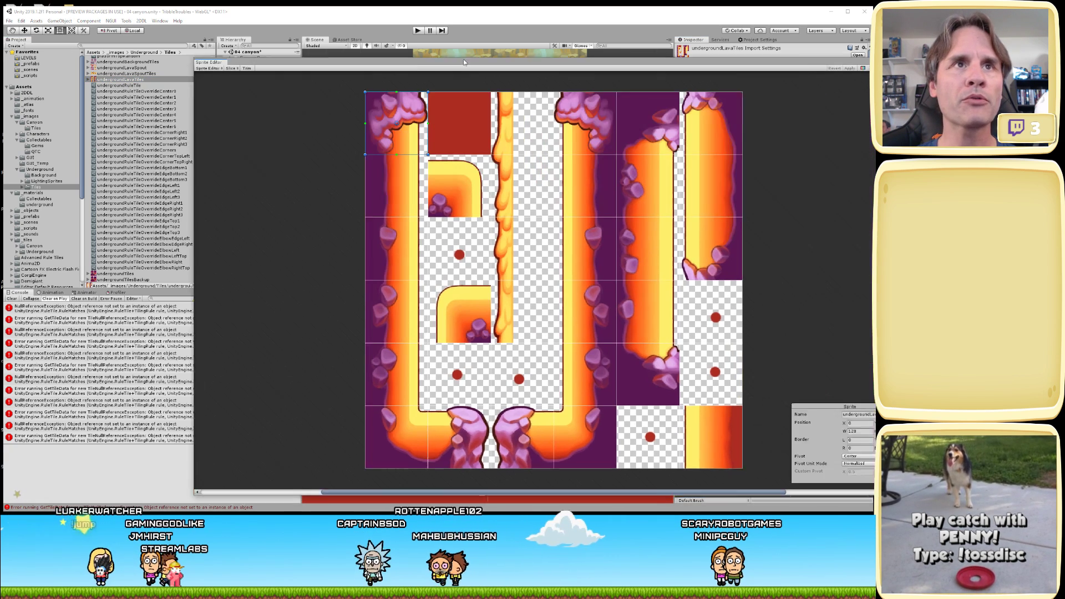
pyautogui.click(536, 429)
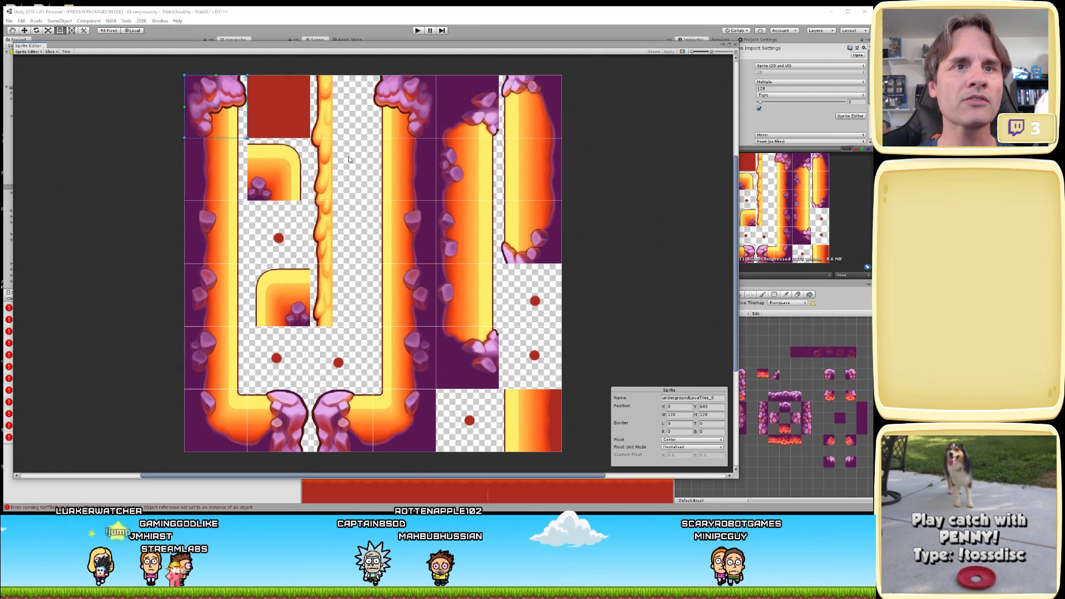
pyautogui.click(272, 105)
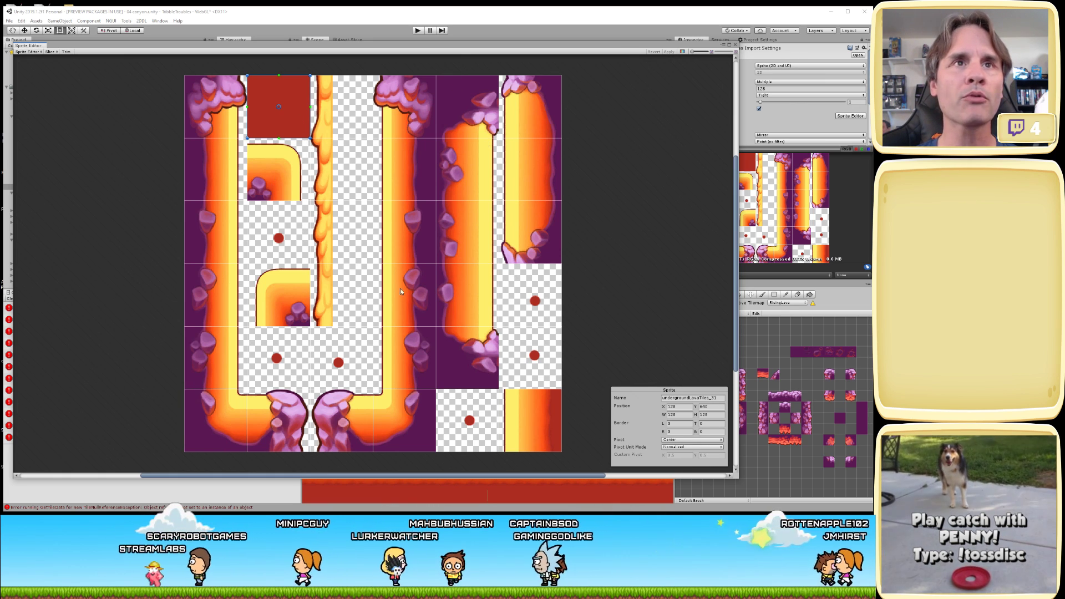
pyautogui.click(736, 44)
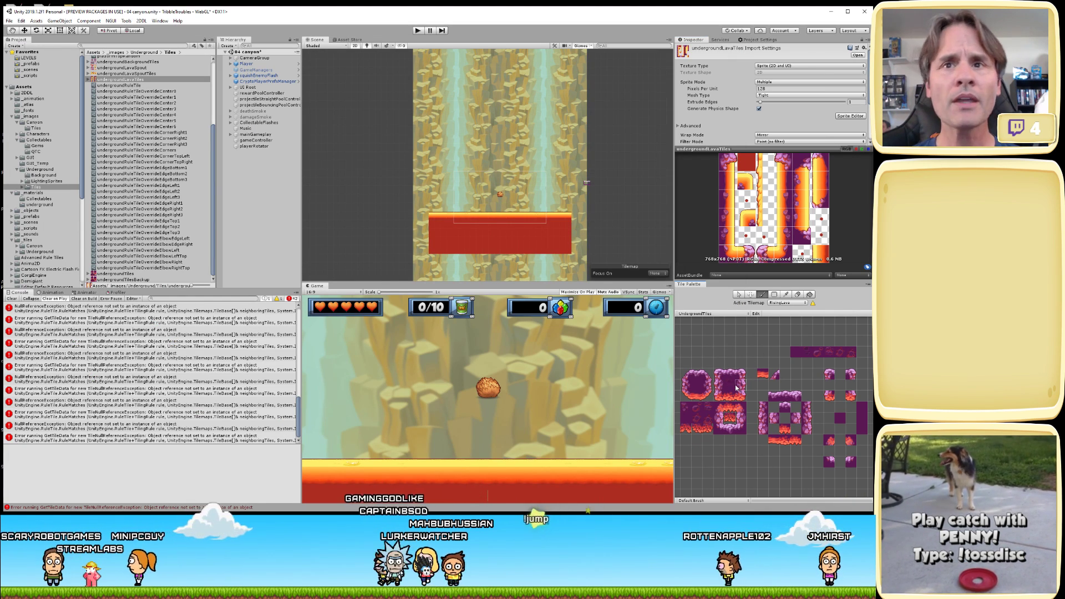
# - Choose Underground_Lava from the Tile Palette's palette list
pyautogui.click(714, 314)
pyautogui.click(709, 340)
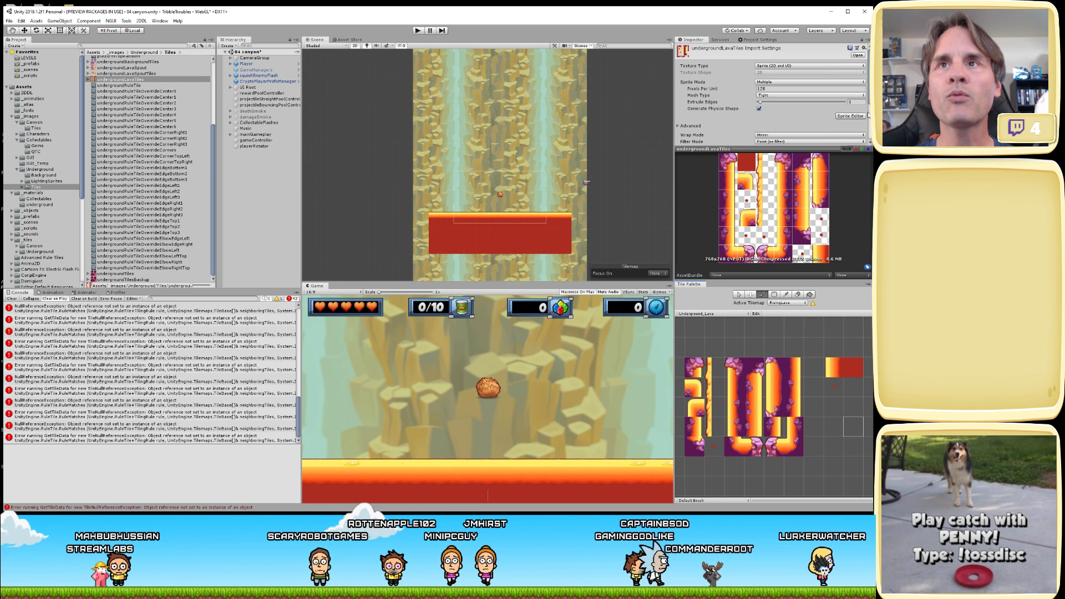
pyautogui.click(851, 116)
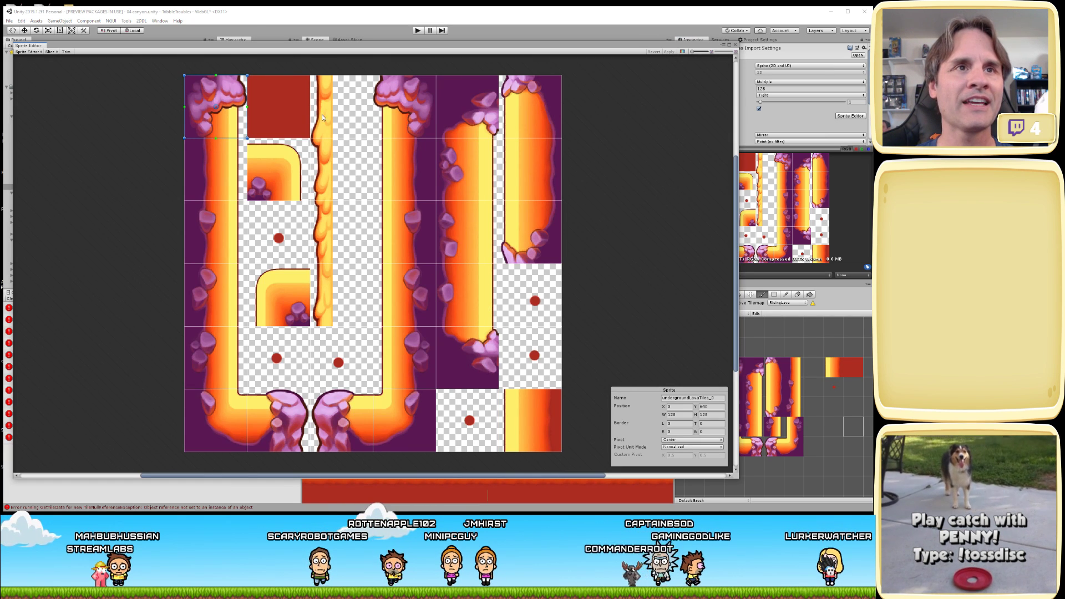
pyautogui.click(304, 167)
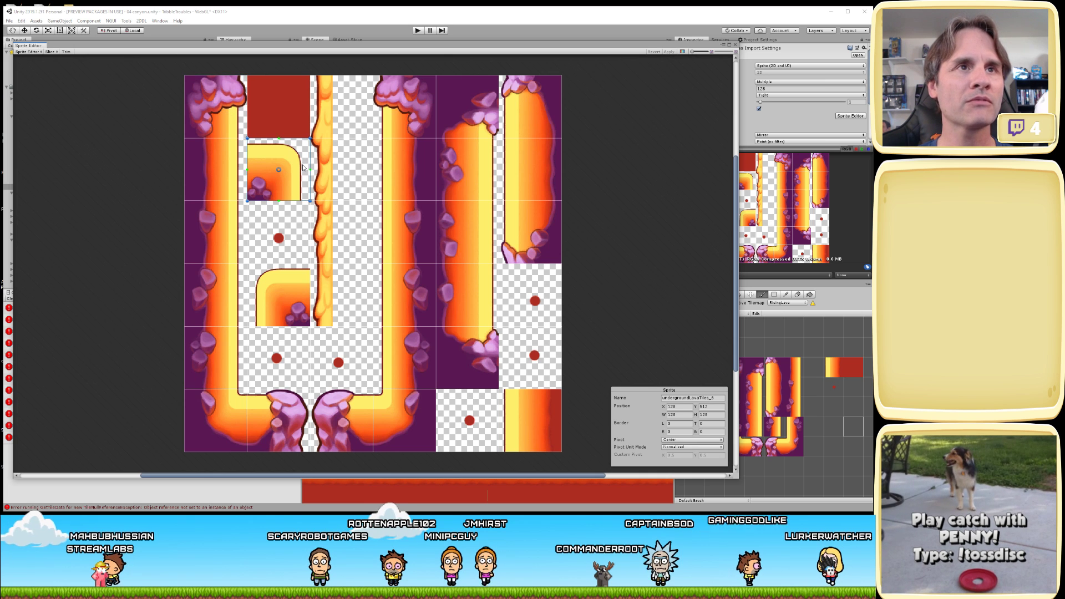
pyautogui.click(295, 243)
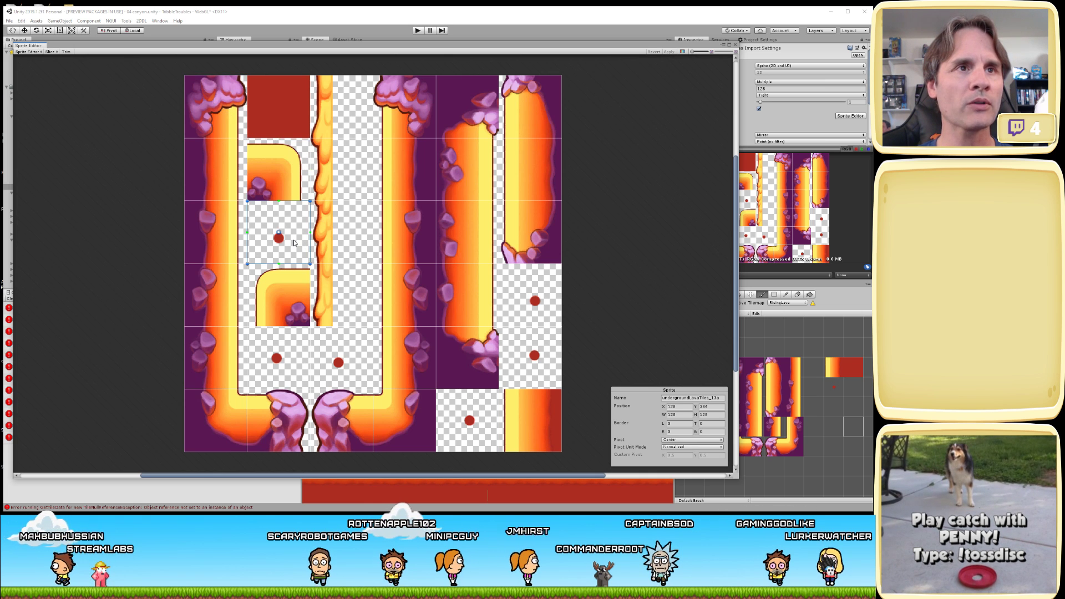
pyautogui.click(344, 169)
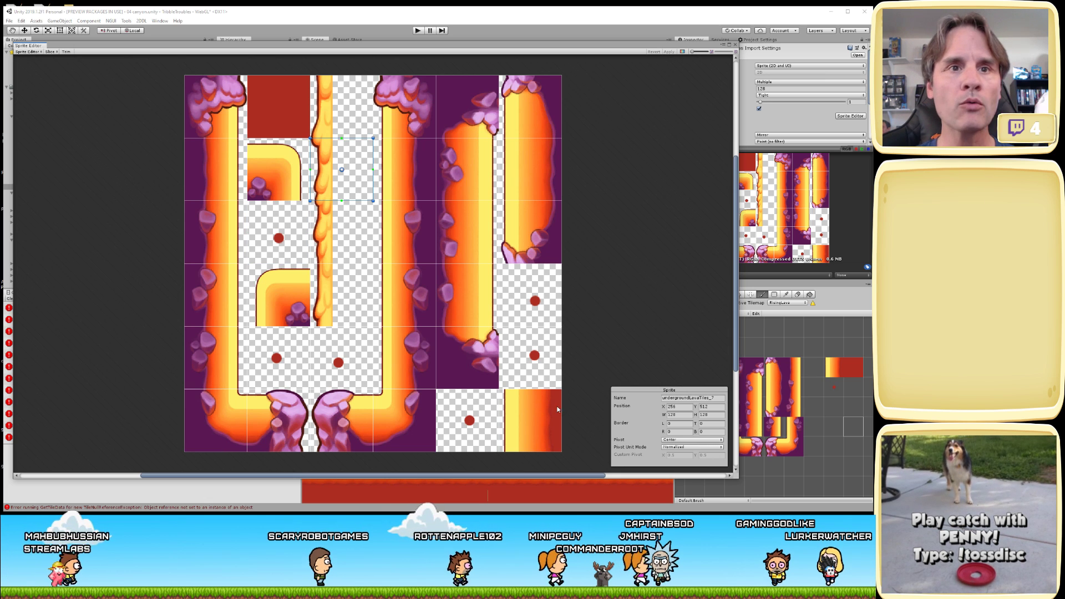
pyautogui.click(462, 404)
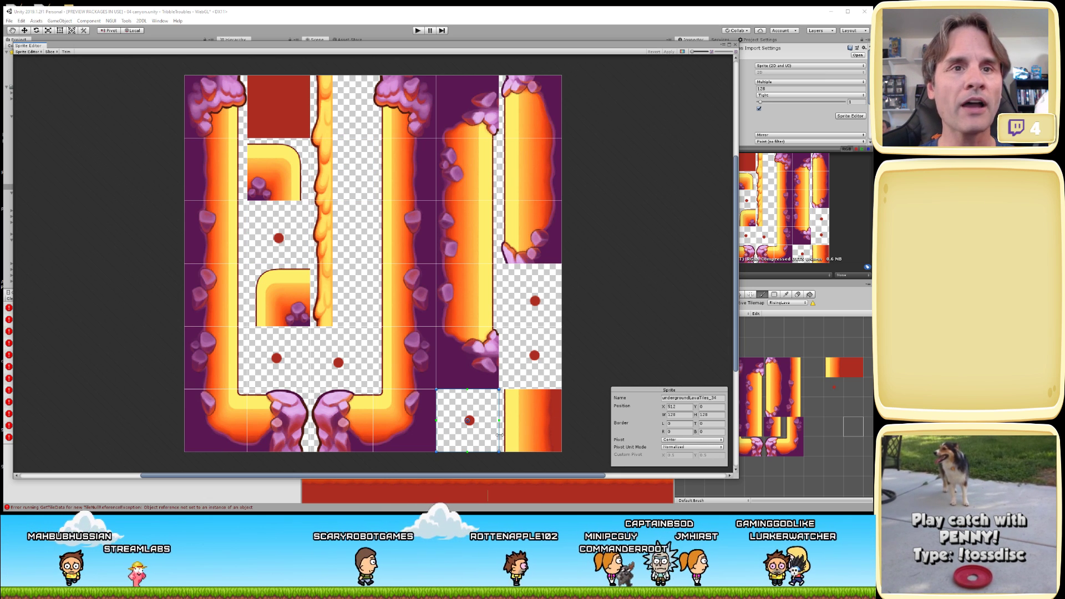
pyautogui.click(51, 52)
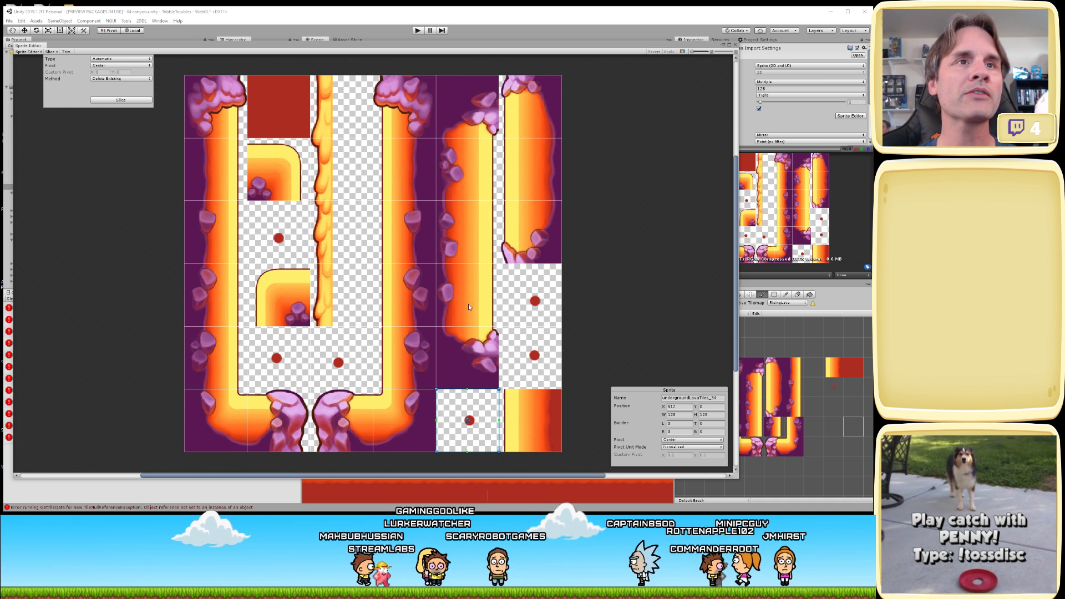
pyautogui.click(513, 289)
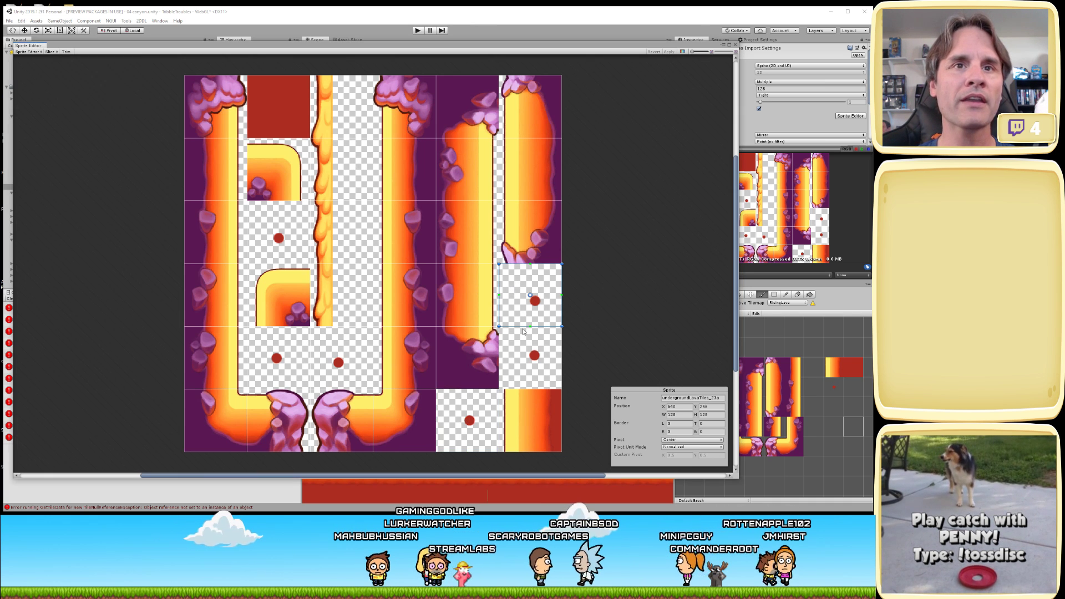
pyautogui.click(525, 348)
pyautogui.click(466, 423)
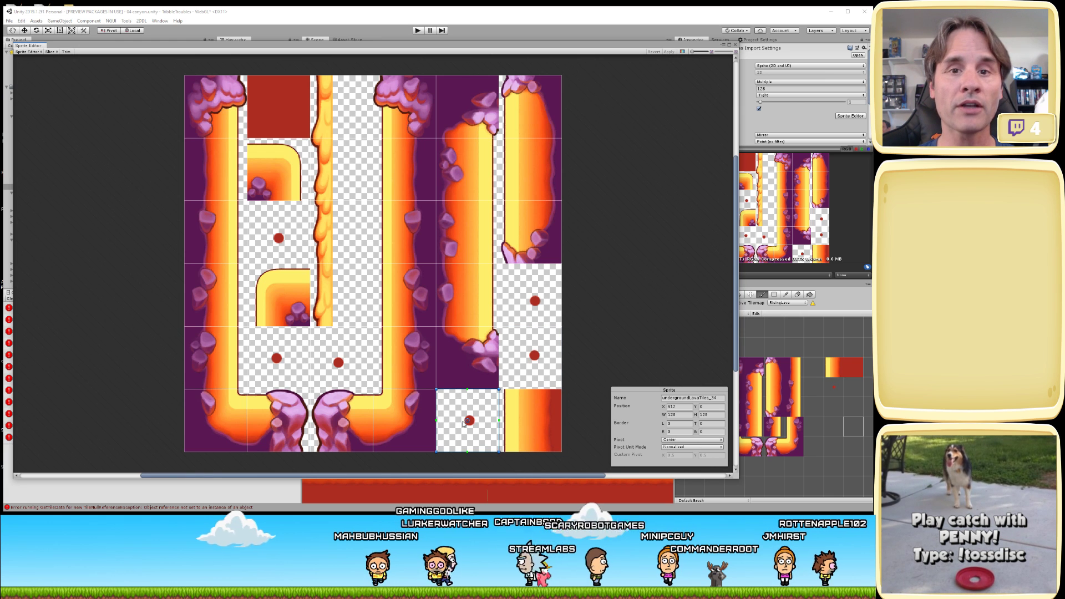
pyautogui.click(342, 361)
pyautogui.click(268, 357)
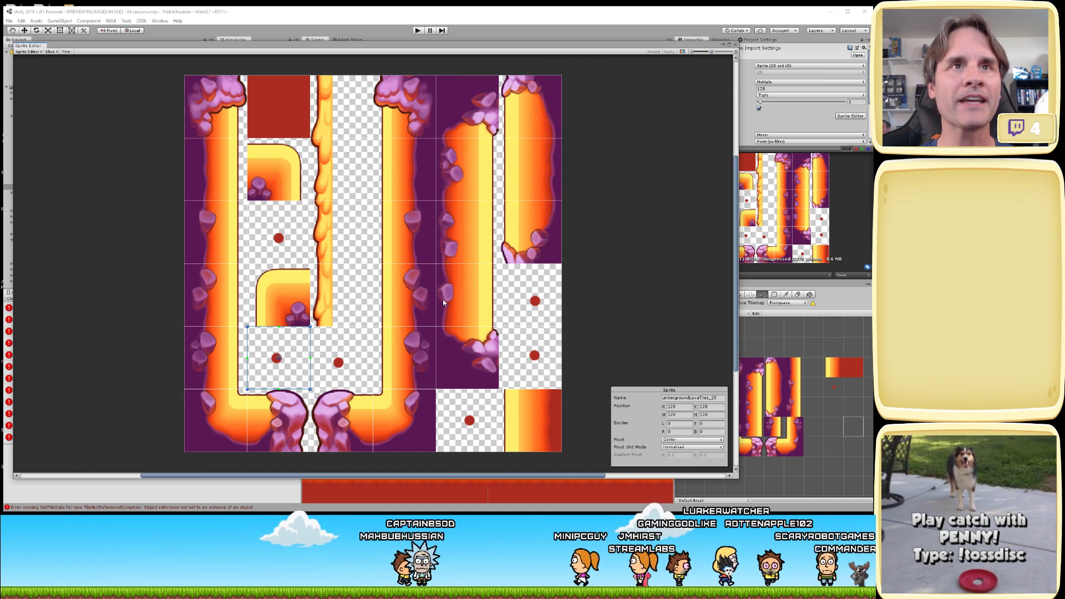
pyautogui.click(736, 46)
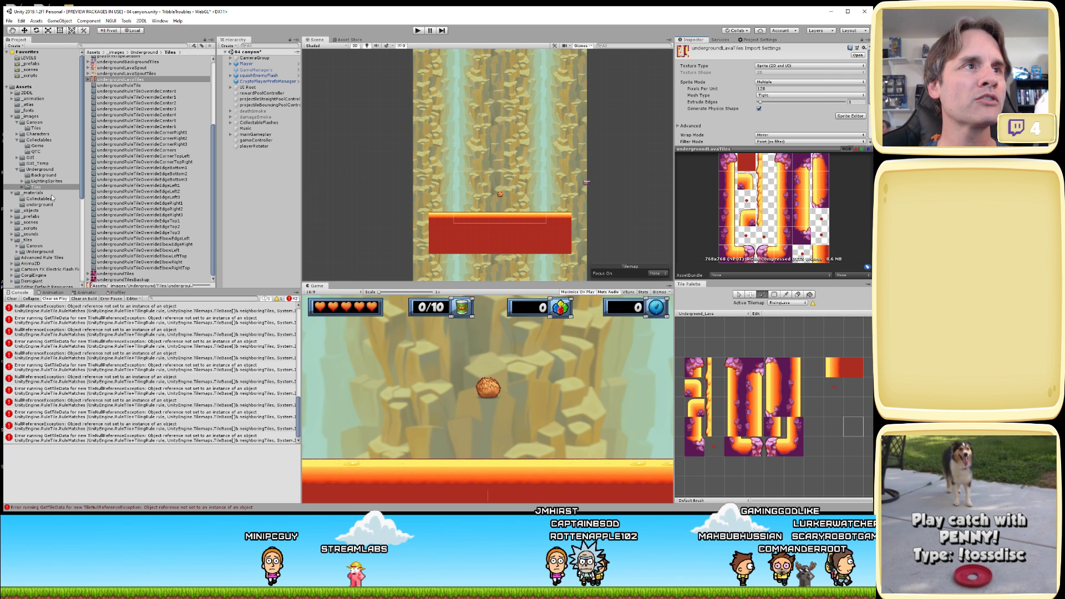
# - Open _images > Canyon > Tiles and select the canyonTiles texture
pyautogui.click(34, 122)
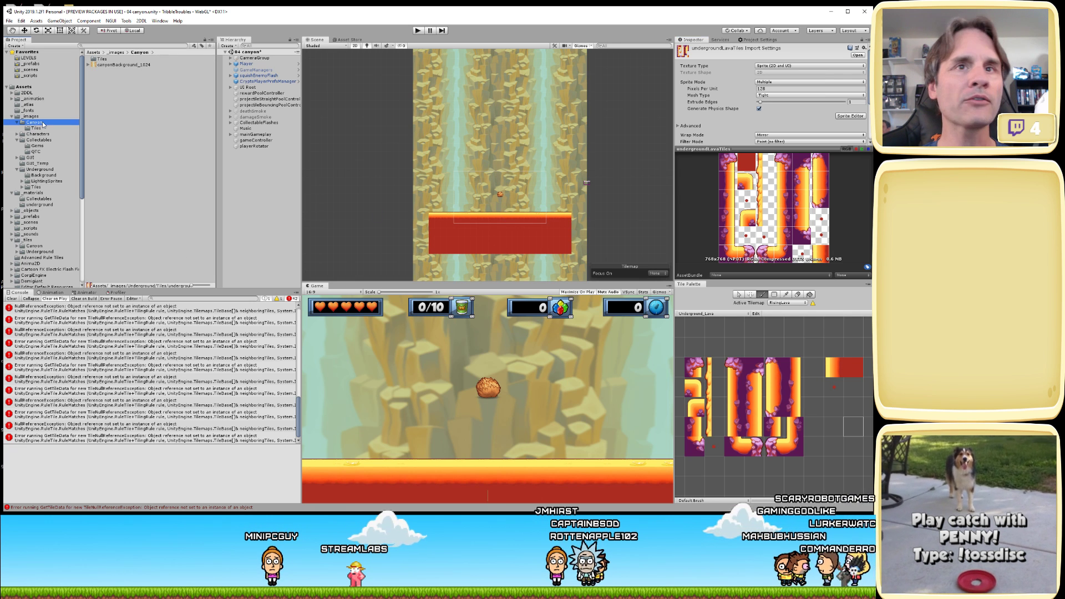
pyautogui.doubleClick(105, 59)
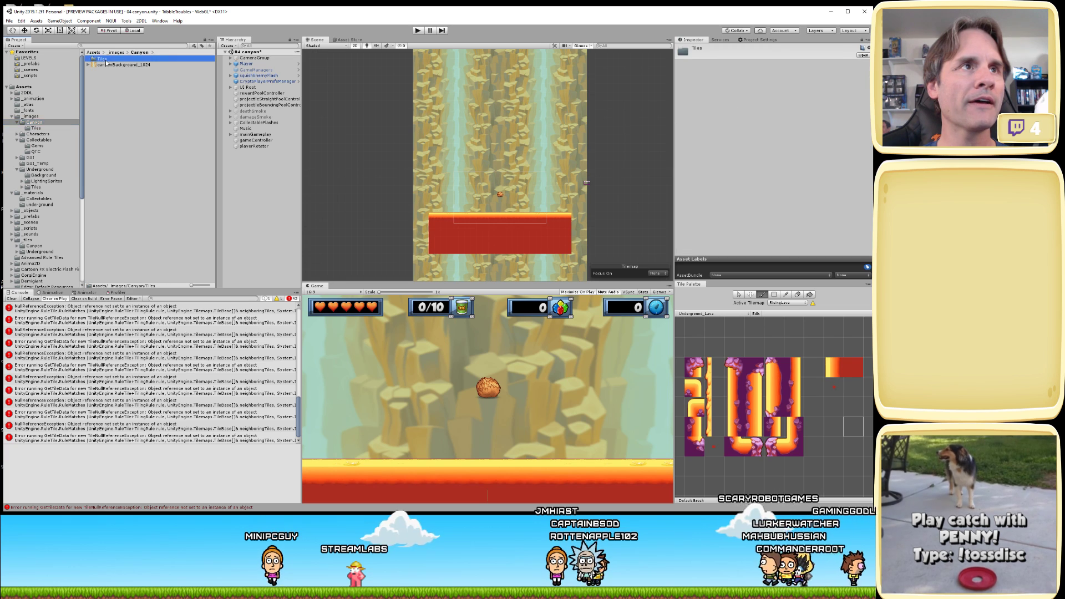
pyautogui.click(111, 60)
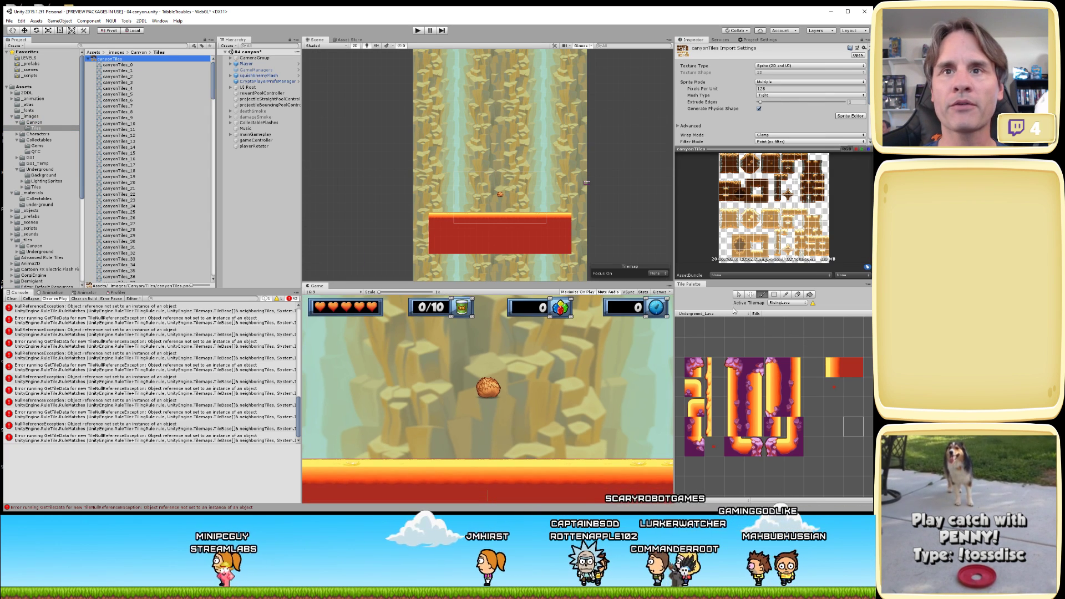
# - Switch the Tile Palette to CanyonTiles and select a block of canyon tiles
pyautogui.click(696, 313)
pyautogui.click(693, 321)
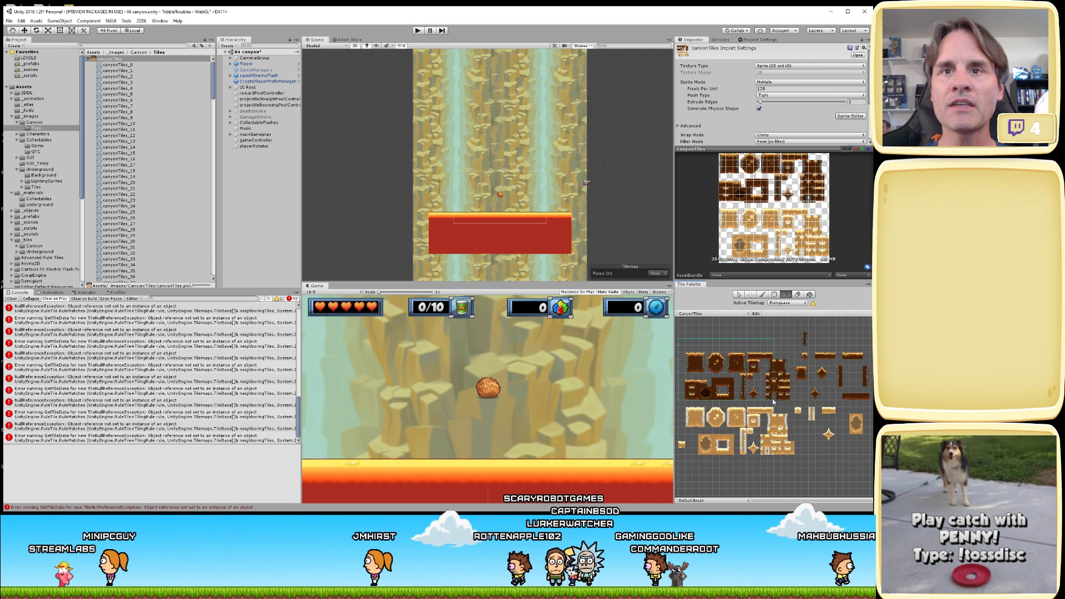
pyautogui.moveTo(680, 340); pyautogui.dragTo(791, 401)
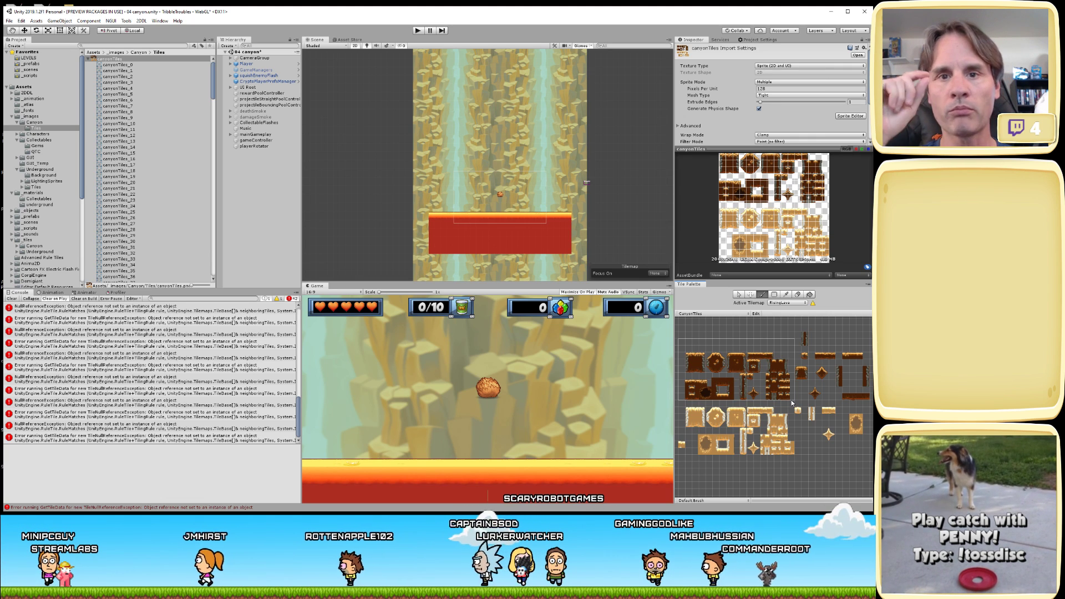
# - Paint a single canyon tile into the Scene, then select the _tiles assets folder
pyautogui.click(804, 359)
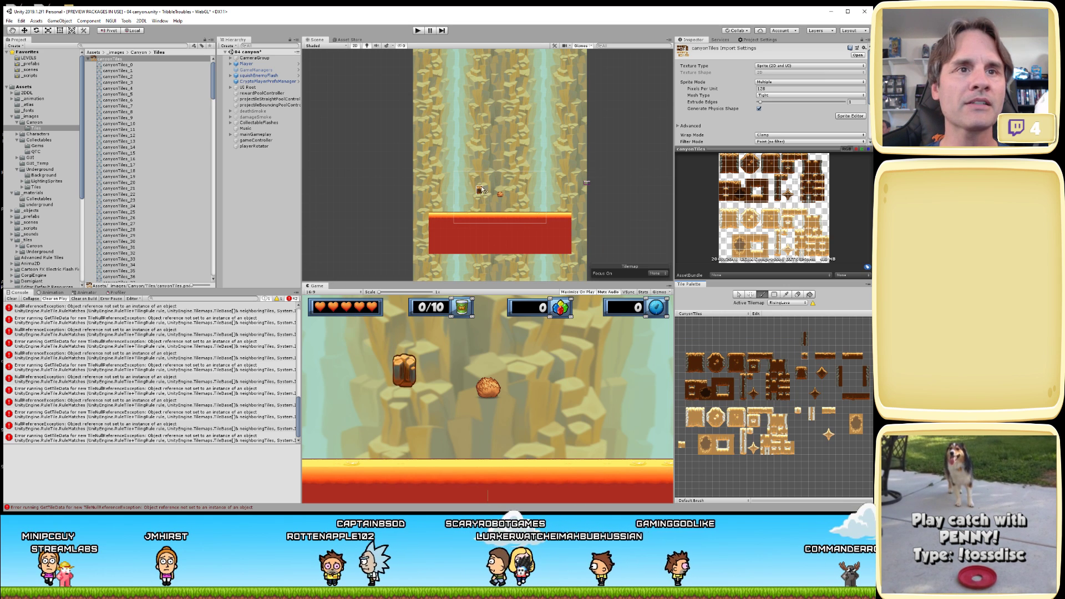
pyautogui.scroll(5, 459, 192)
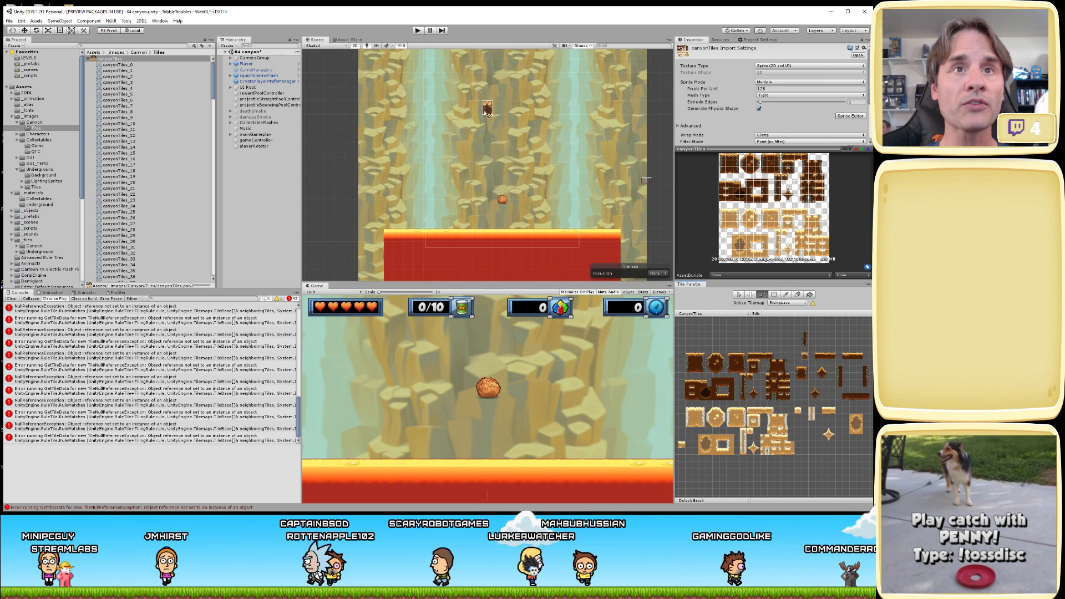
pyautogui.click(452, 176)
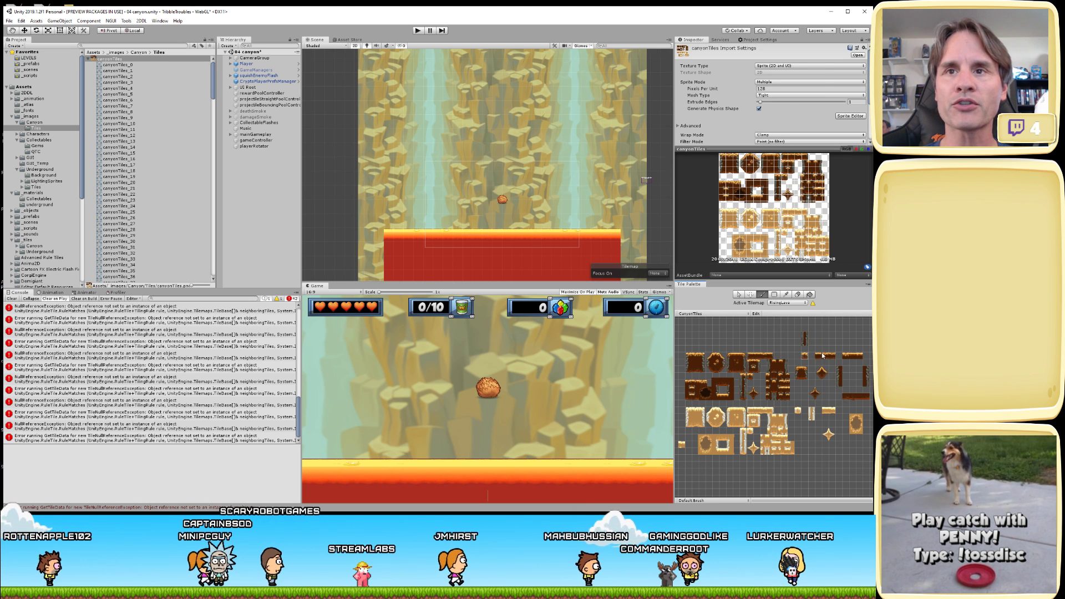
pyautogui.click(28, 240)
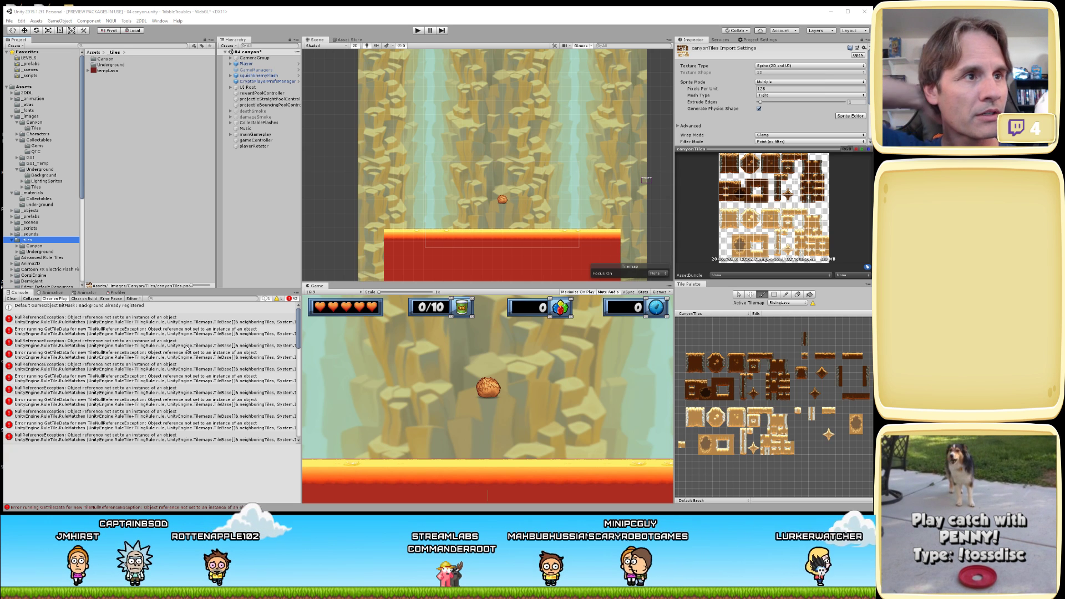
# - Clear the Console errors and select CanyonRuleTile in the _tiles/Canyon folder
pyautogui.click(9, 307)
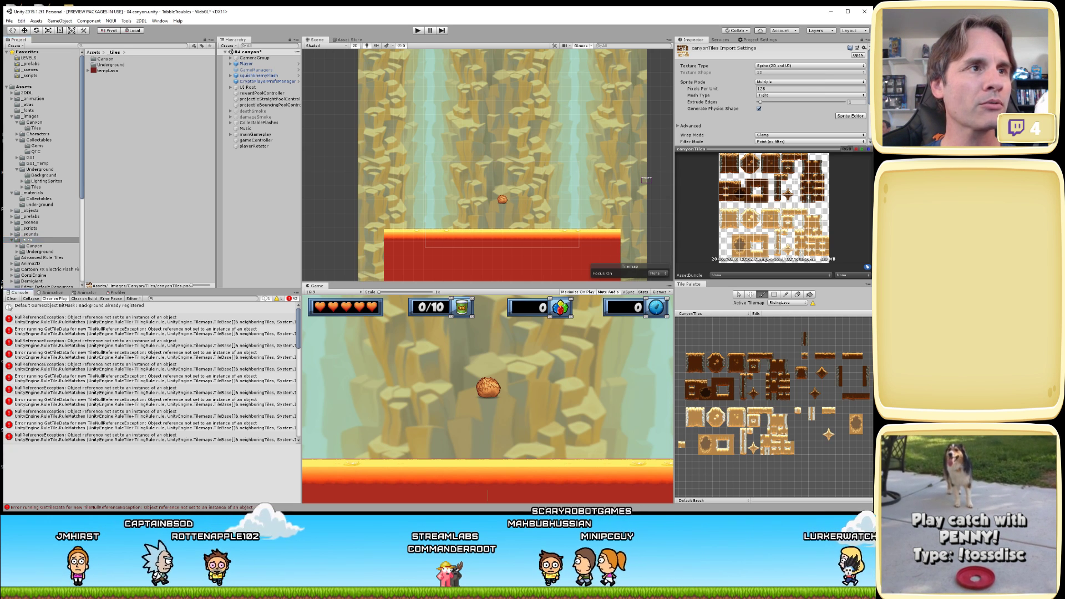
pyautogui.click(14, 299)
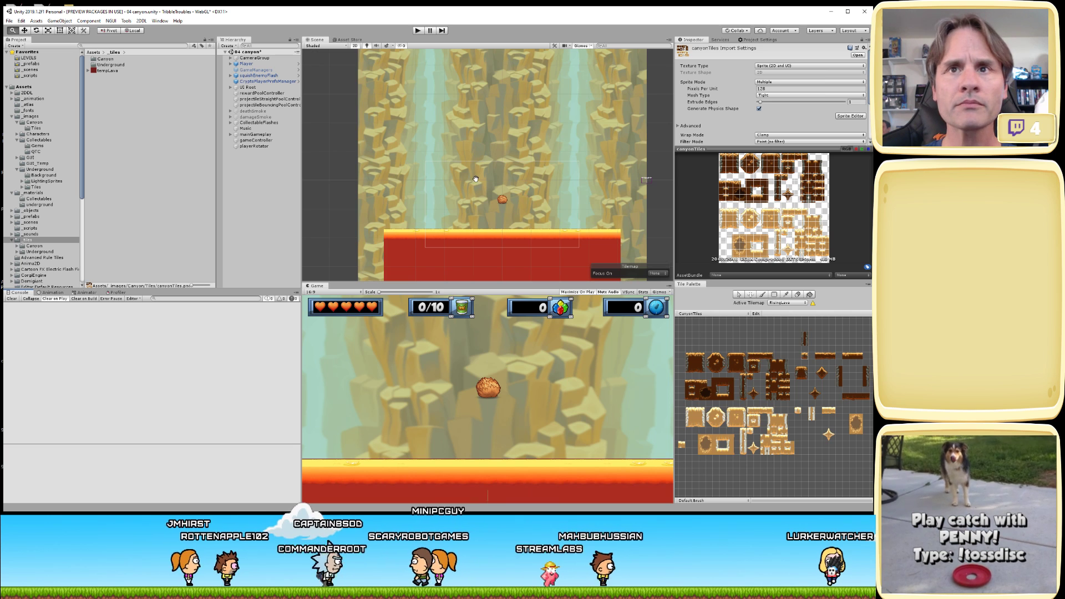
pyautogui.scroll(2, 488, 167)
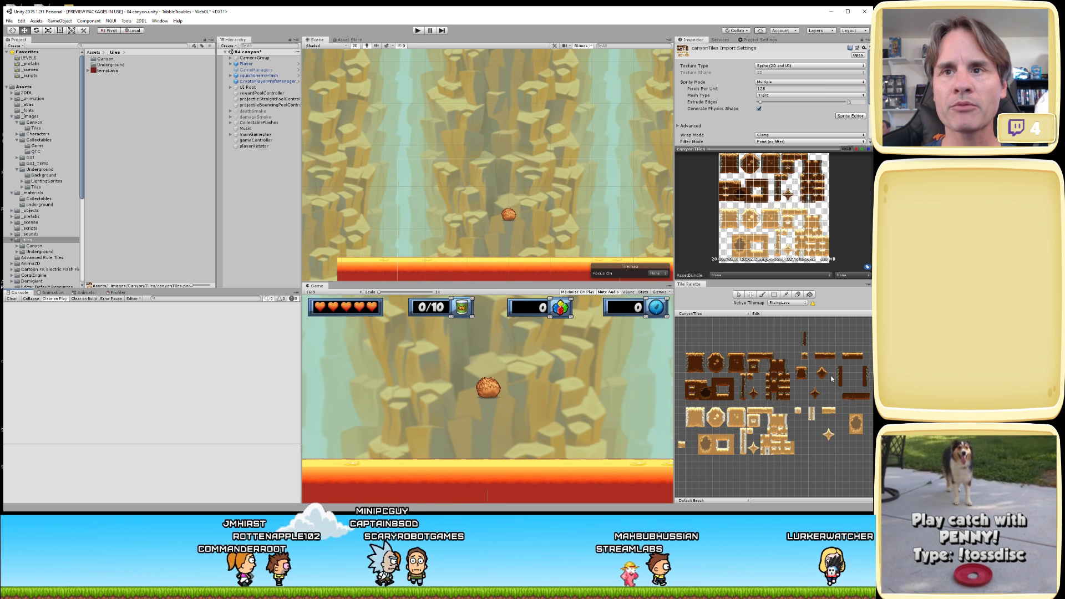
pyautogui.click(36, 246)
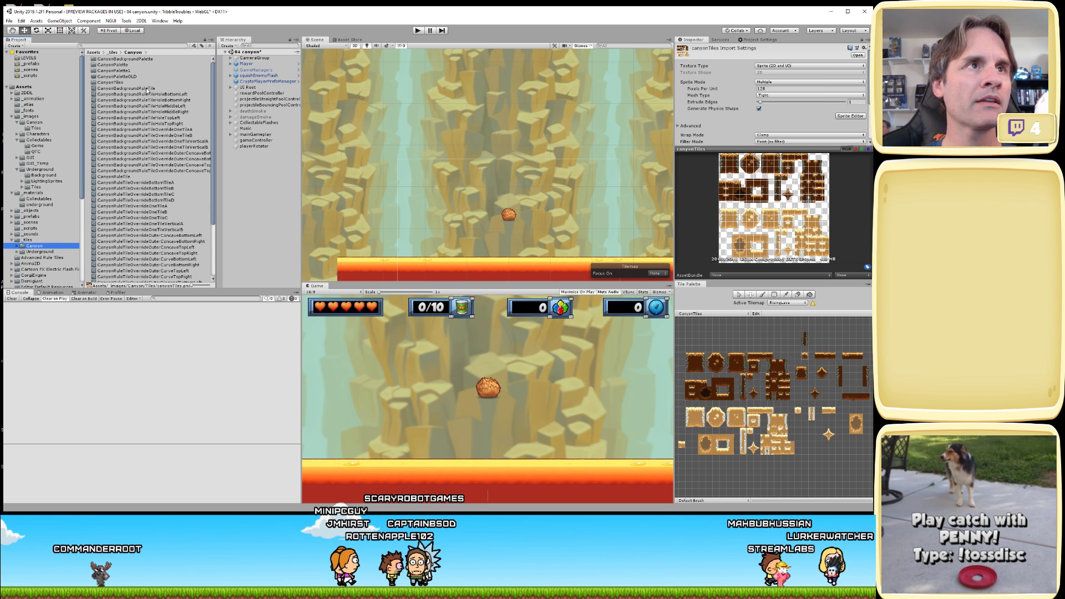
pyautogui.click(147, 89)
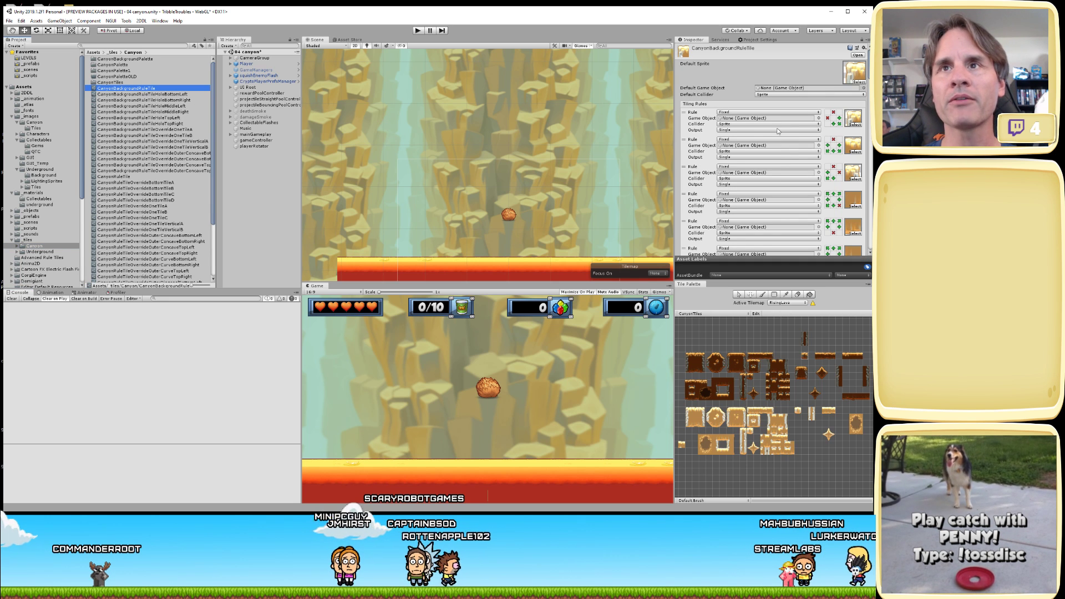
pyautogui.click(125, 177)
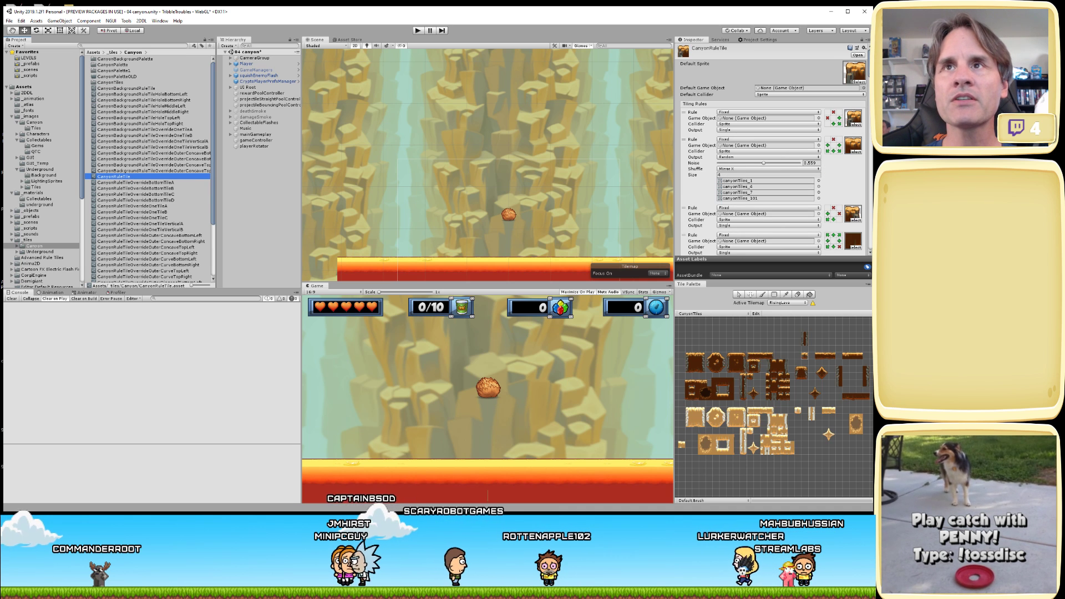
# - Scroll through CanyonRuleTile's tiling rules to review its Random-output sprite variants
pyautogui.scroll(-2, 868, 77)
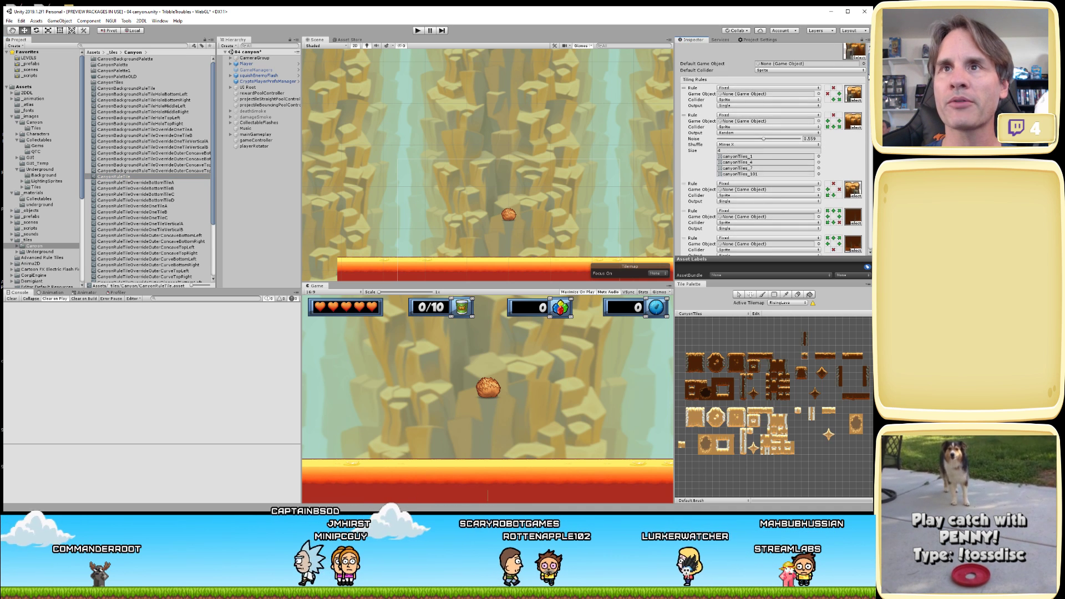
pyautogui.scroll(-2, 868, 78)
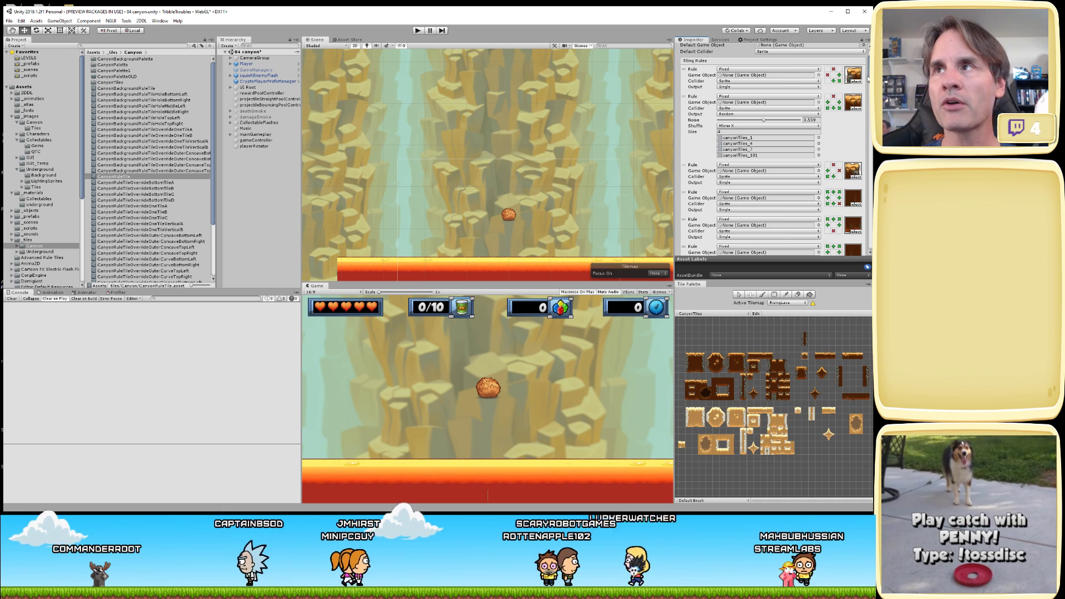
pyautogui.scroll(-2, 867, 79)
pyautogui.scroll(-4, 866, 83)
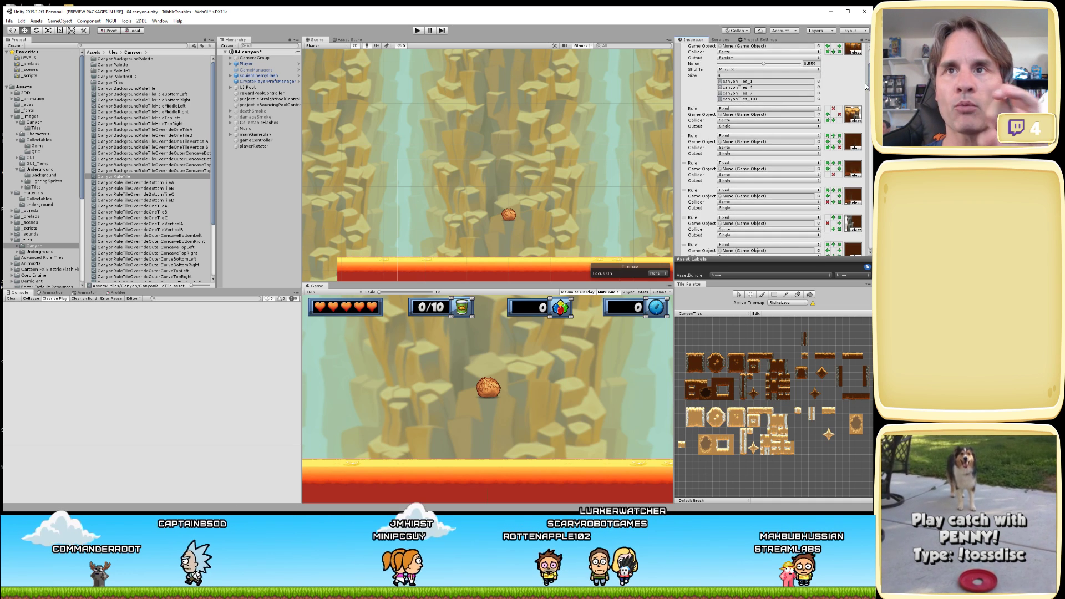
pyautogui.scroll(-10, 864, 83)
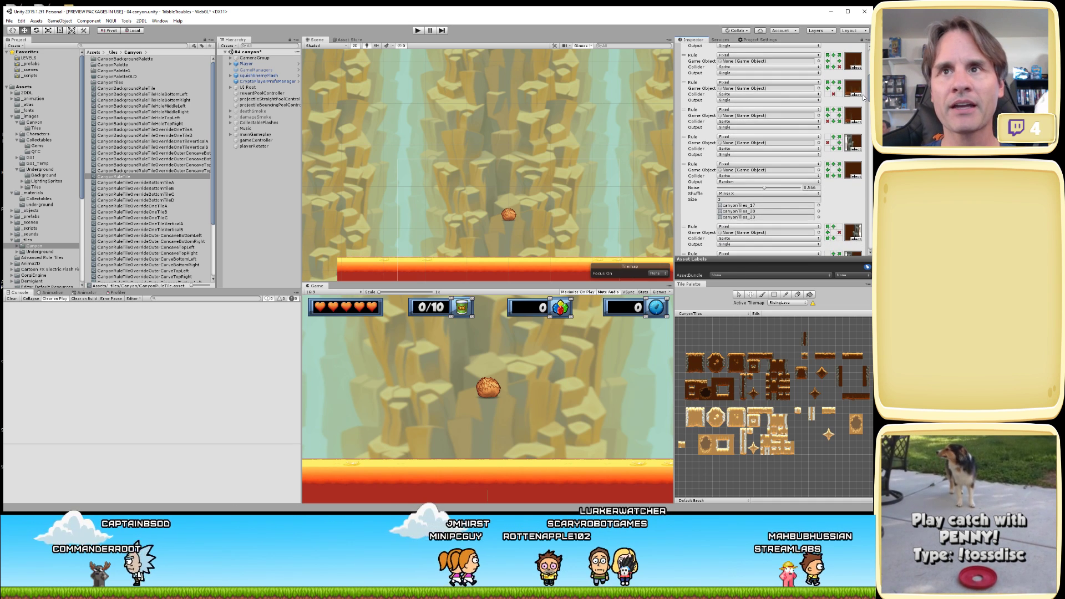
pyautogui.scroll(-3, 808, 155)
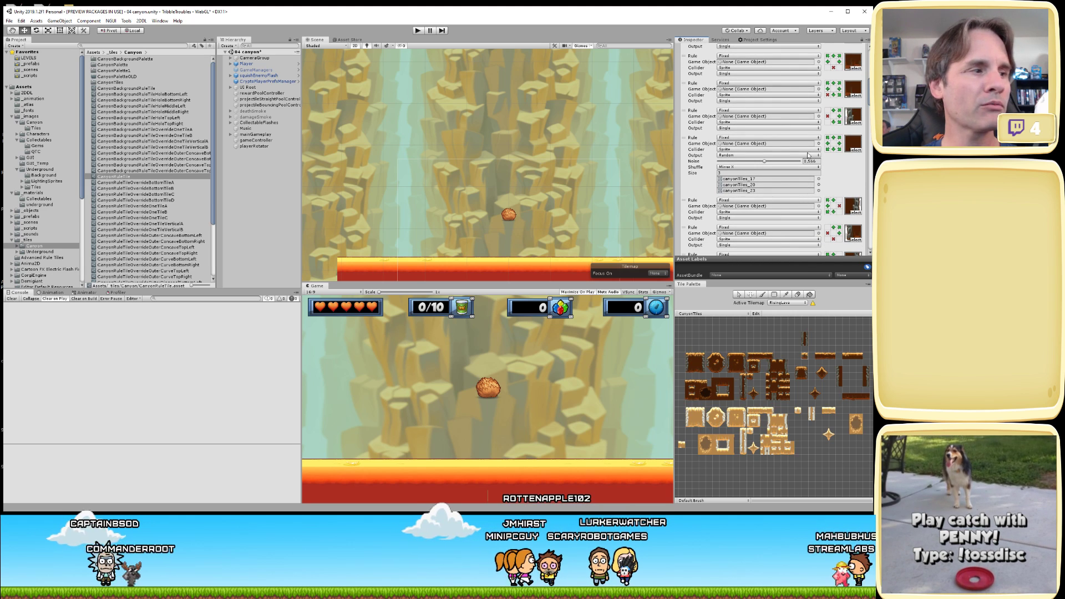
pyautogui.scroll(-5, 869, 108)
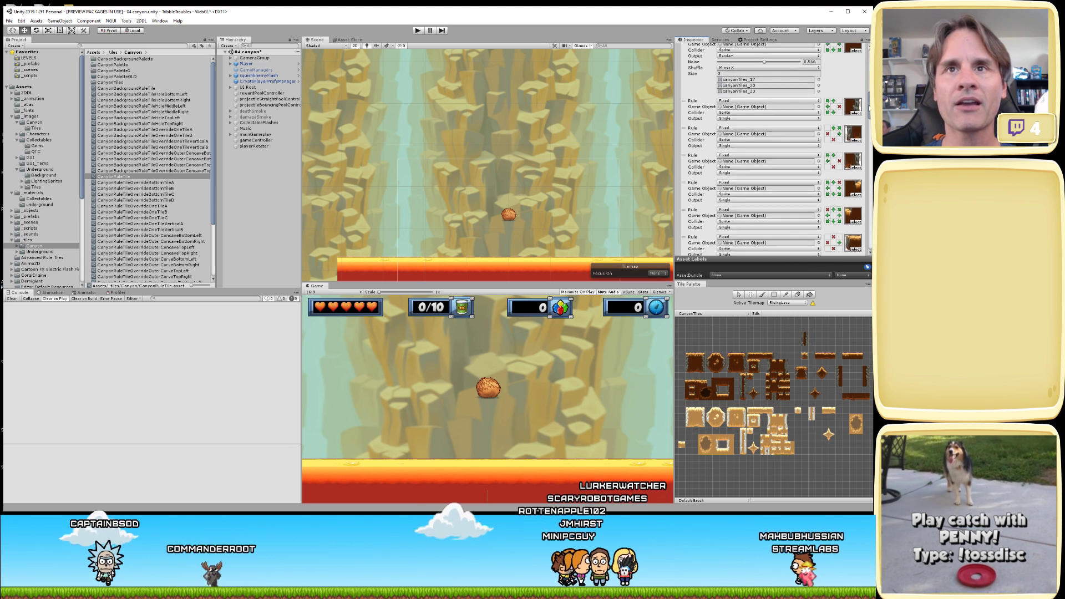
pyautogui.scroll(-2, 869, 109)
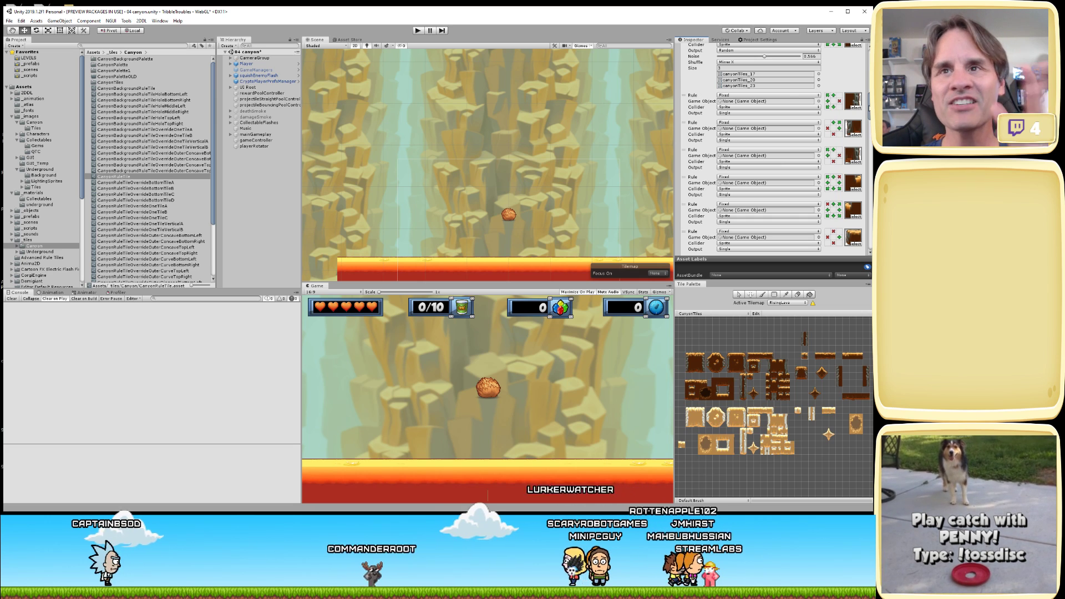
pyautogui.scroll(-3, 869, 109)
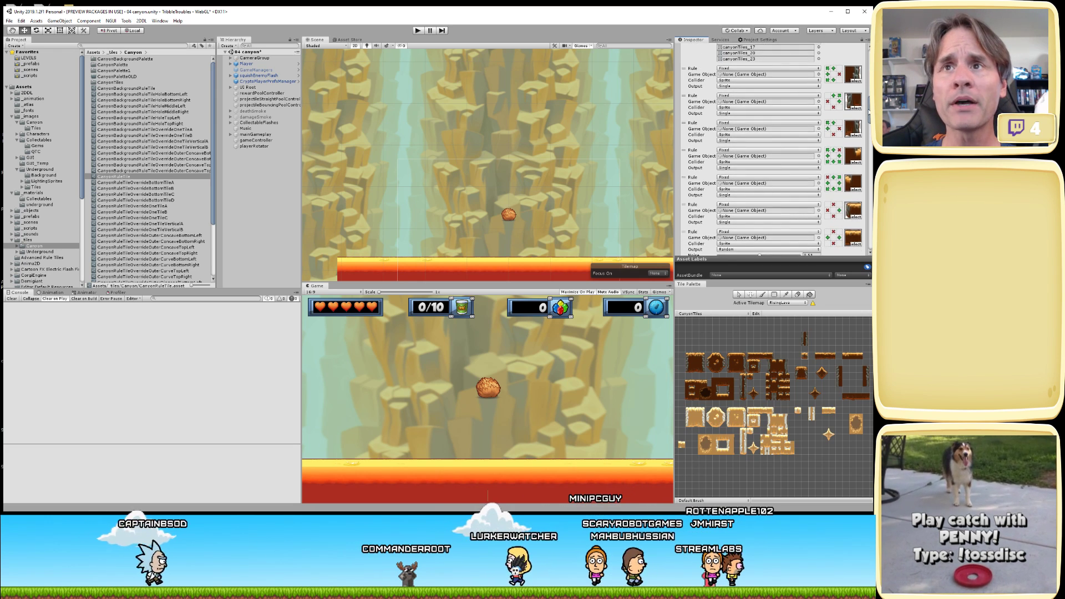
pyautogui.scroll(-3, 868, 111)
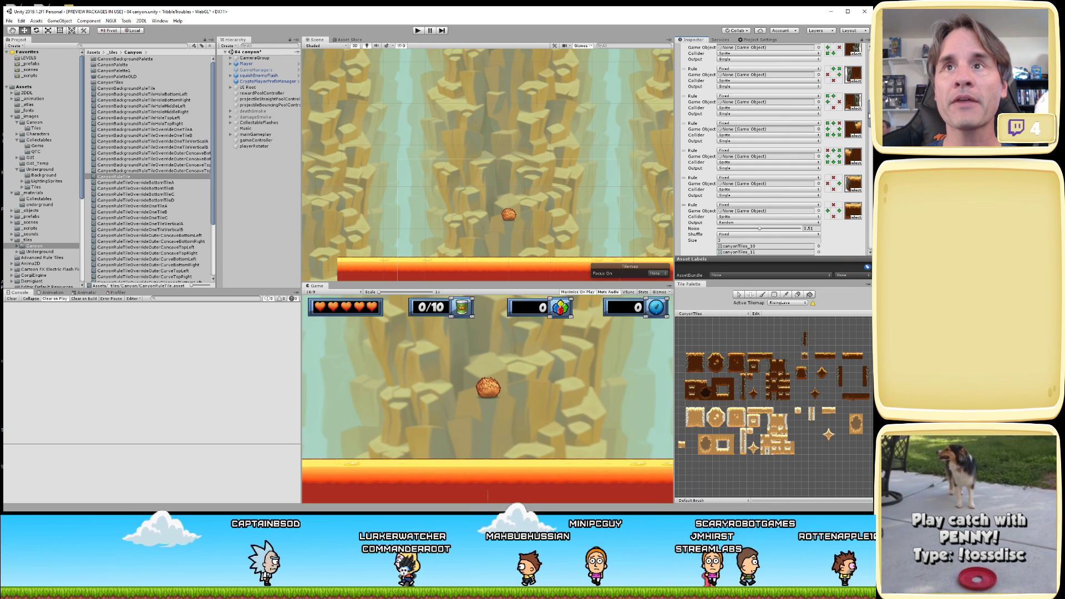
pyautogui.scroll(15, 868, 114)
pyautogui.scroll(3, 756, 341)
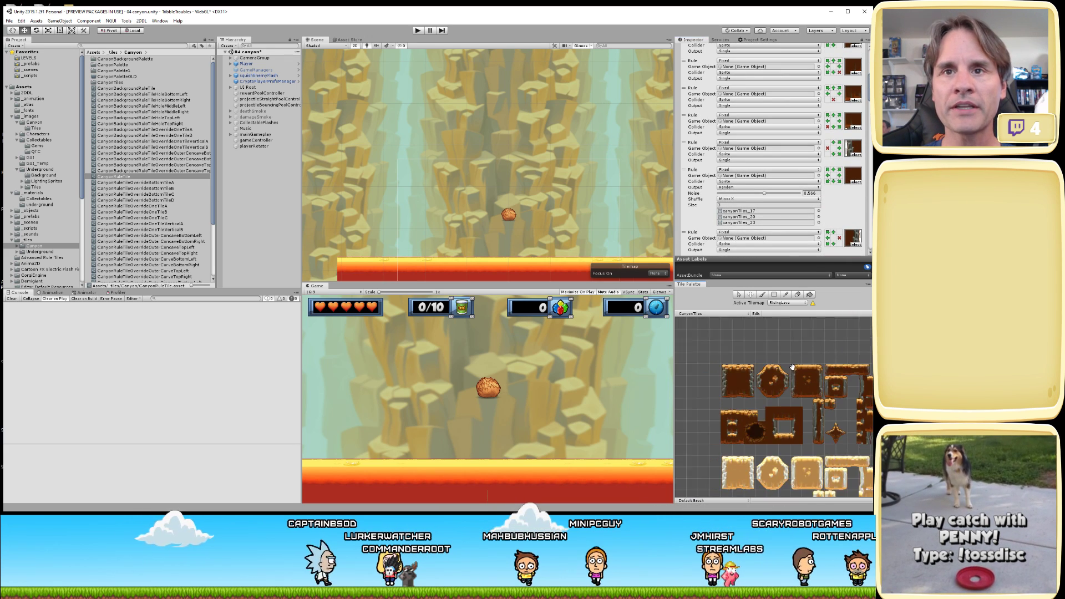
# - Ping the first rule's sprite and reassign canyonTiles_0 to it from the Select Sprite picker
pyautogui.scroll(6, 792, 368)
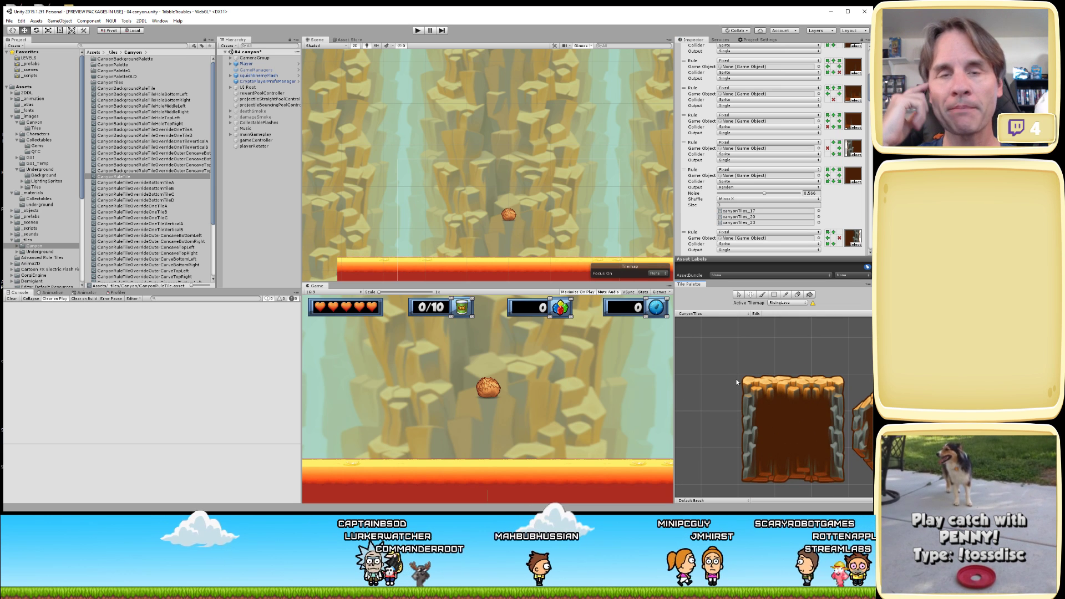
pyautogui.moveTo(794, 369); pyautogui.dragTo(672, 357, button='middle')
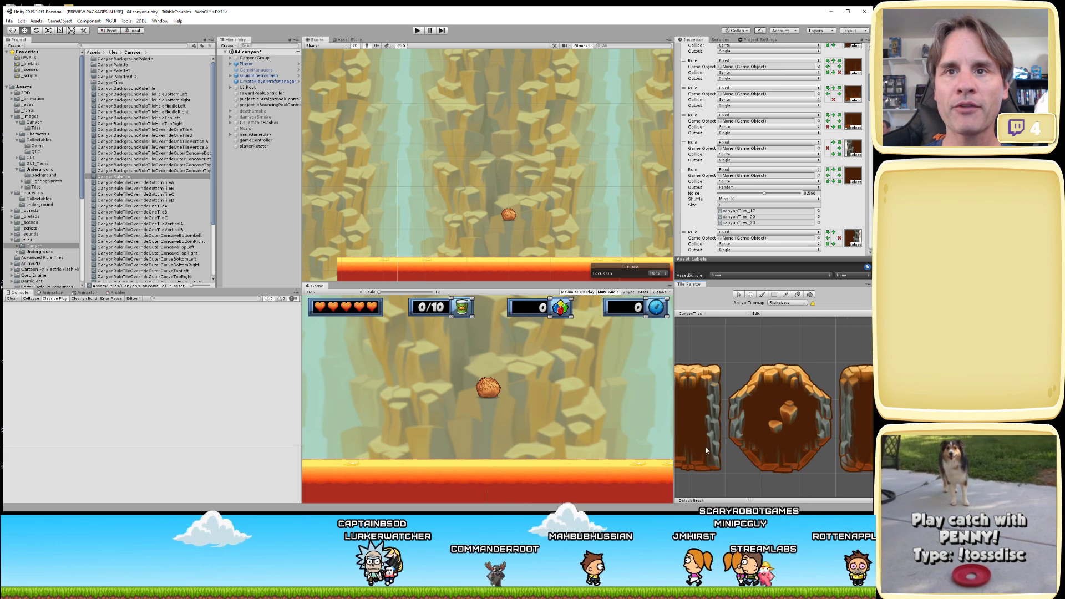
pyautogui.moveTo(865, 361); pyautogui.dragTo(779, 360, button='middle')
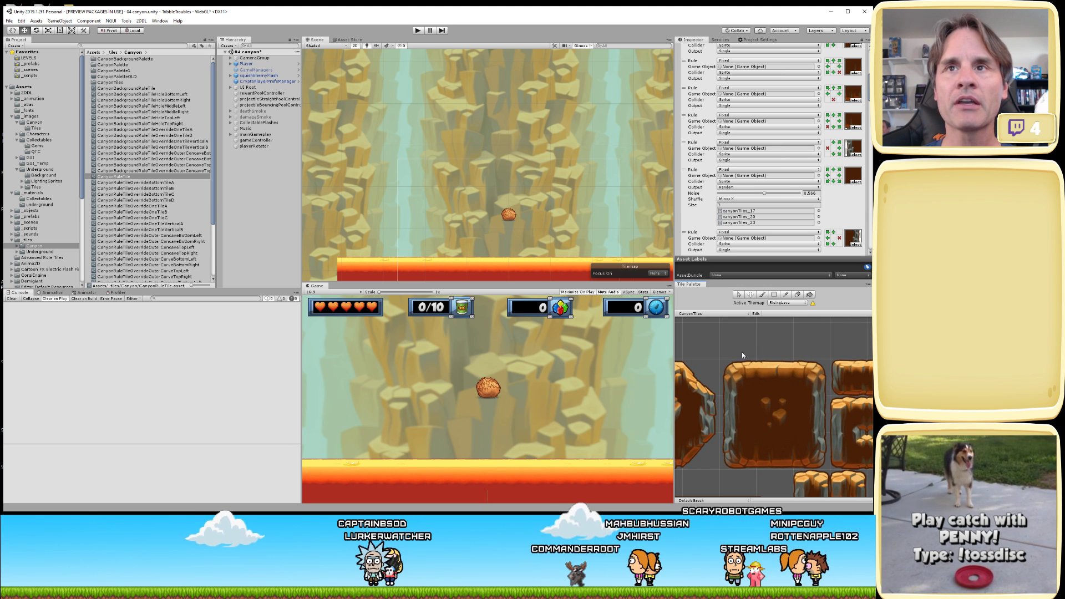
pyautogui.scroll(8, 790, 155)
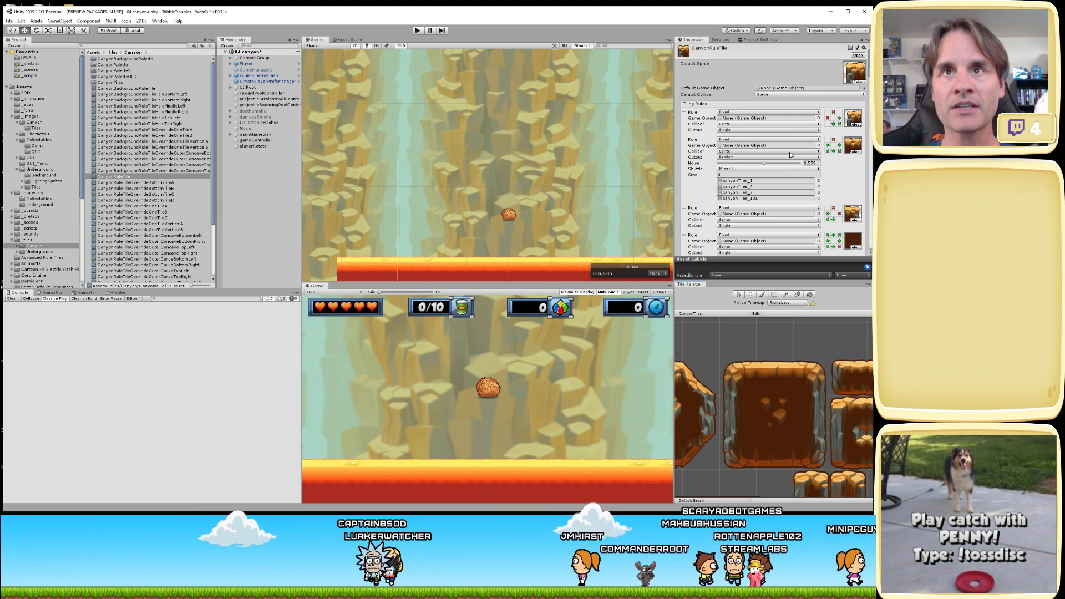
pyautogui.click(855, 117)
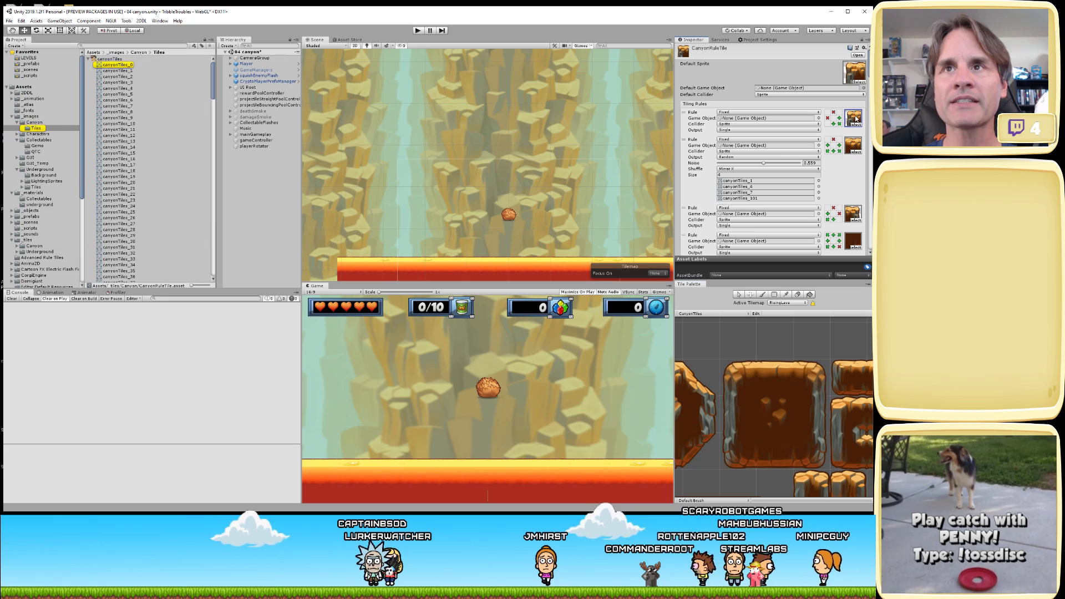
pyautogui.click(855, 124)
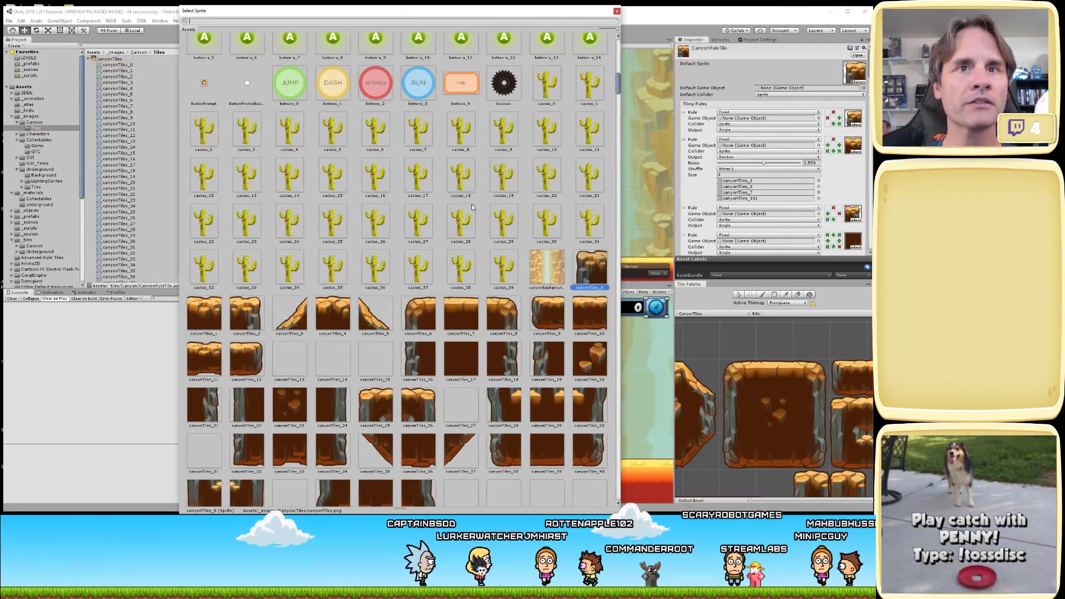
pyautogui.doubleClick(587, 258)
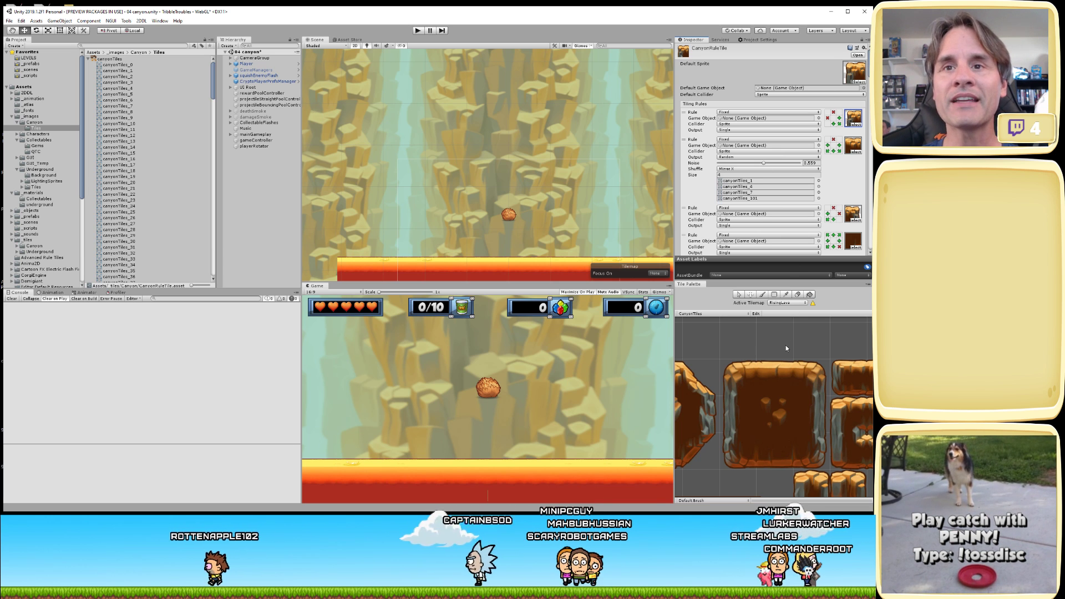
pyautogui.scroll(-2, 788, 346)
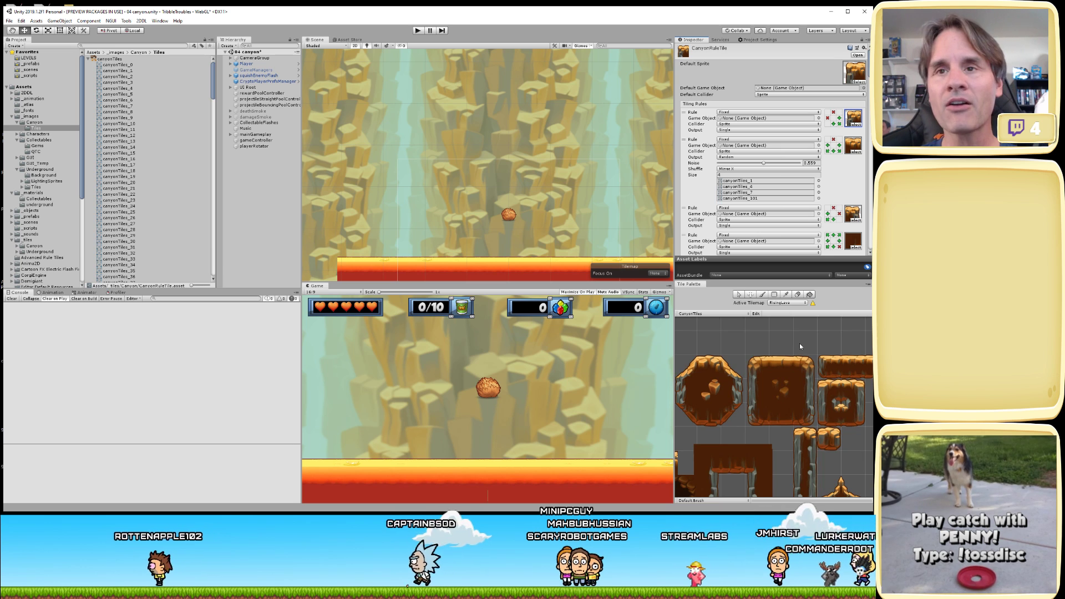
pyautogui.scroll(-2, 800, 344)
pyautogui.scroll(-3, 845, 354)
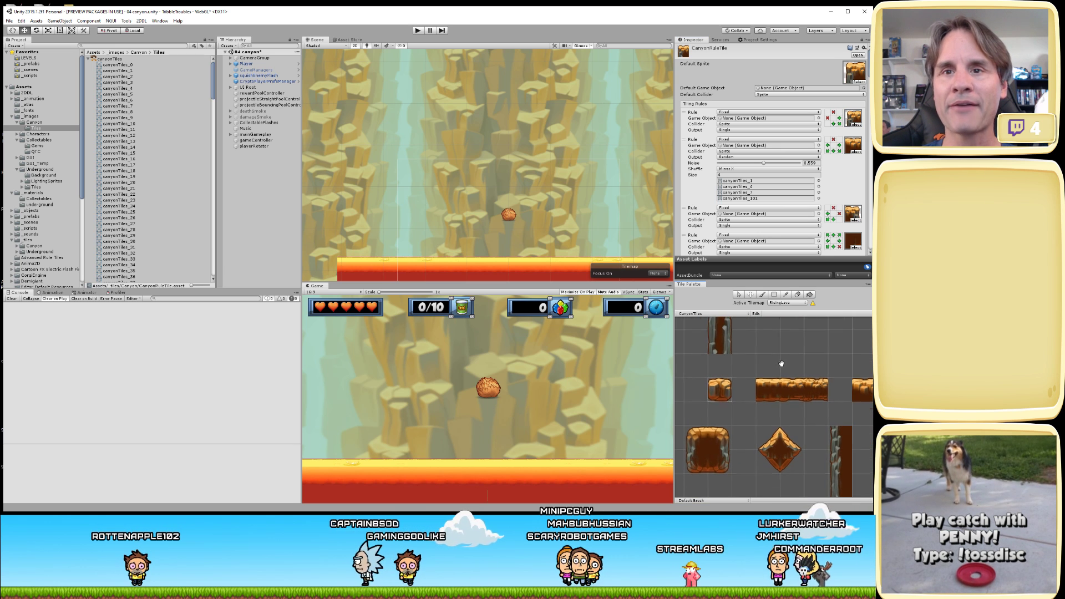
pyautogui.scroll(-3, 801, 381)
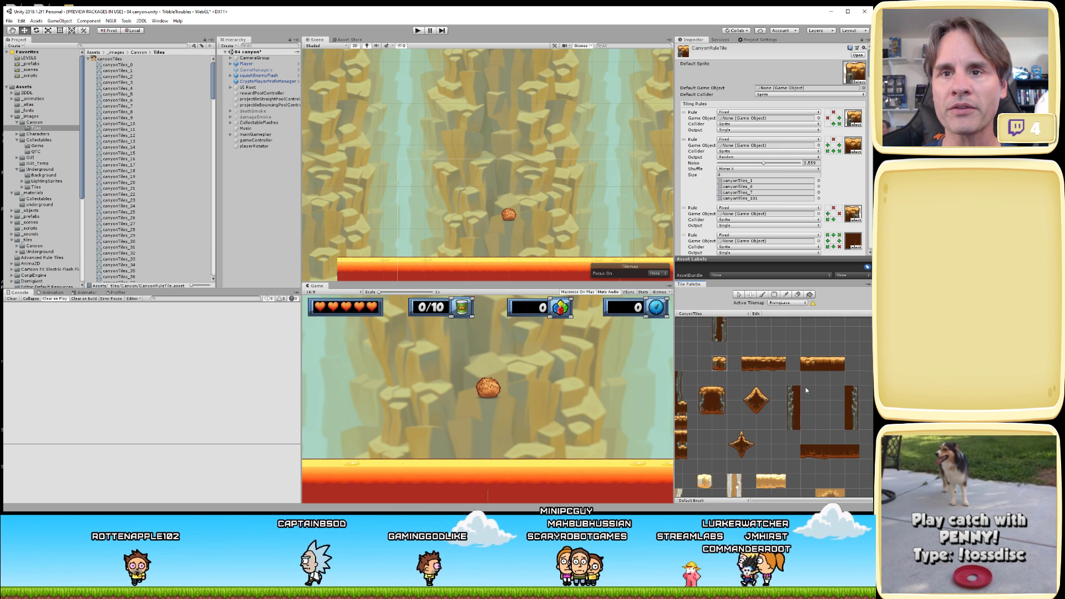
pyautogui.scroll(3, 792, 392)
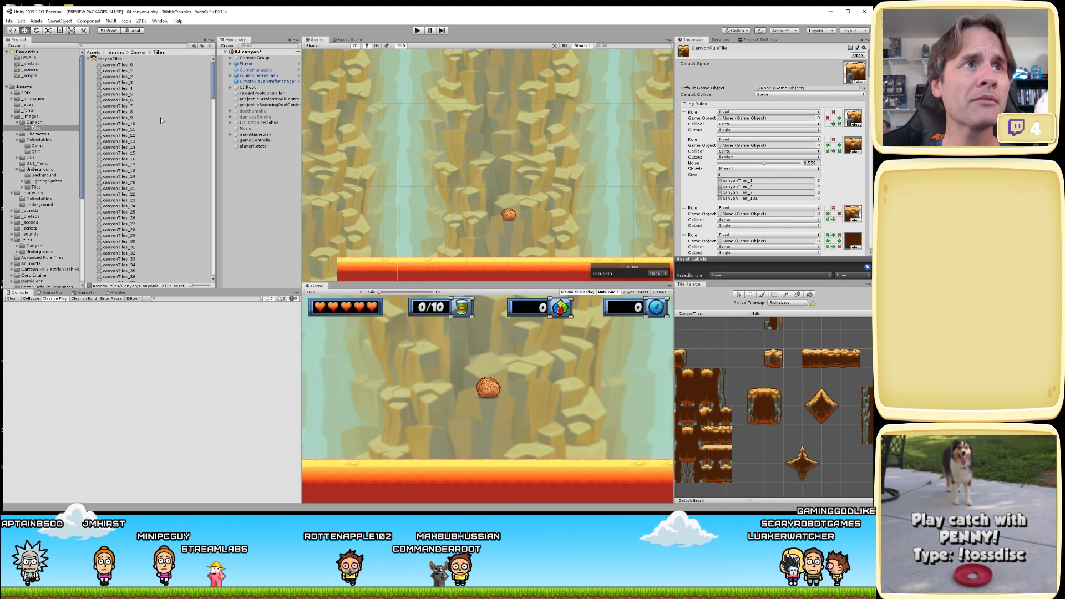
# - Select the OuterConcaveTopLeft override tile in the Canyon tile assets folder
pyautogui.click(34, 246)
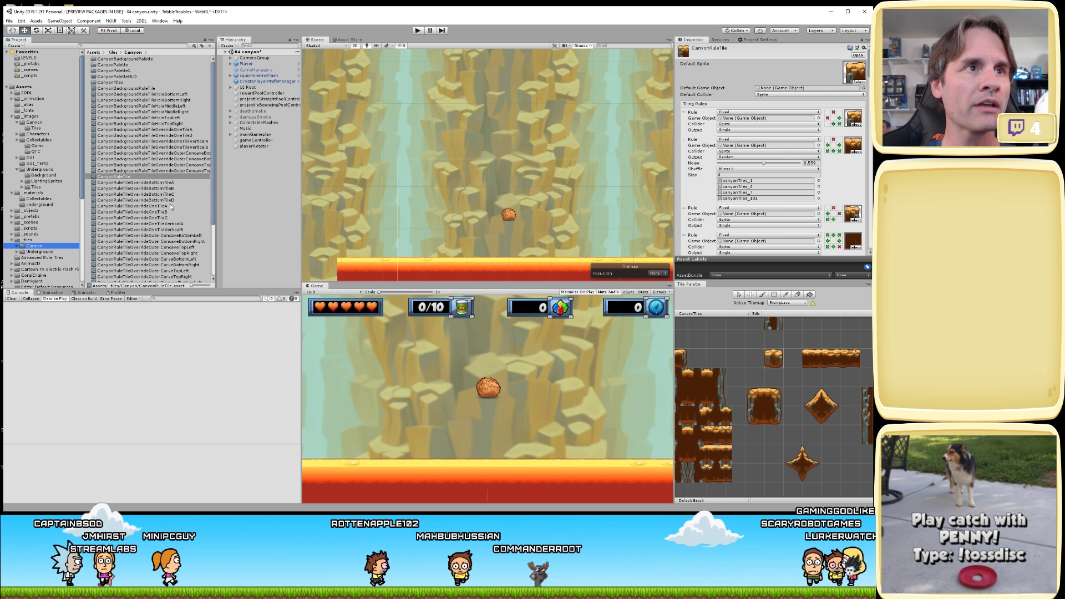
pyautogui.click(192, 247)
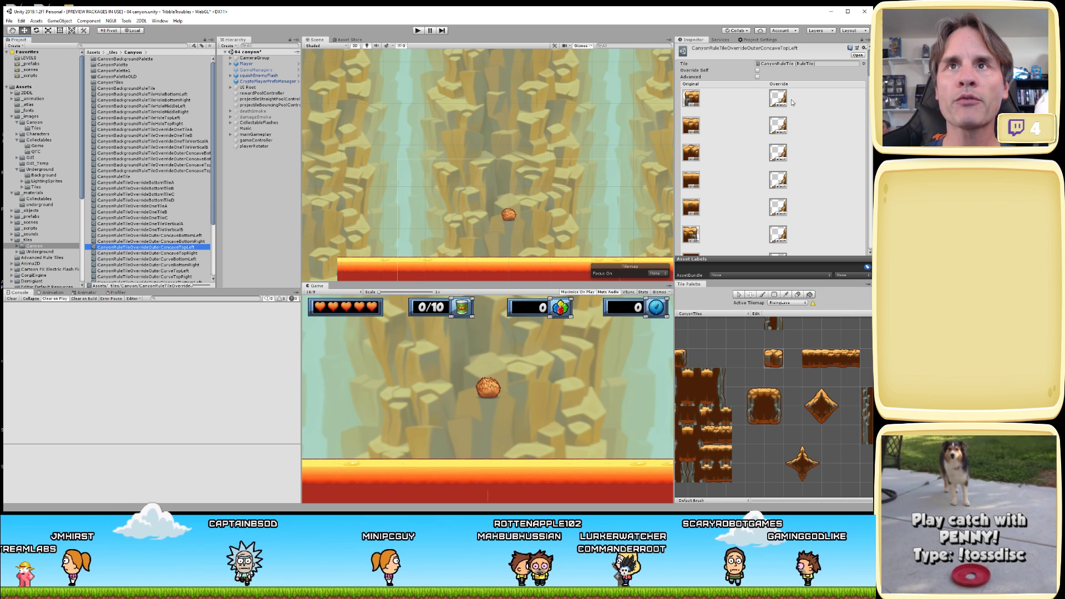
pyautogui.scroll(-10, 825, 109)
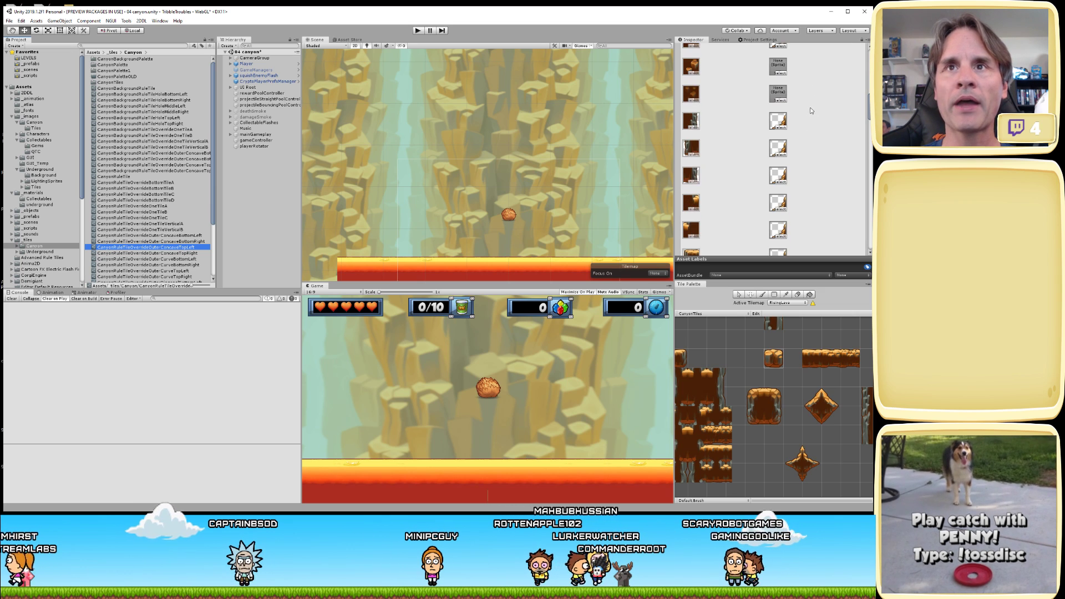
# - Search '_89' in Select Sprite and assign canyonTiles_89 to the empty override slot
pyautogui.click(779, 138)
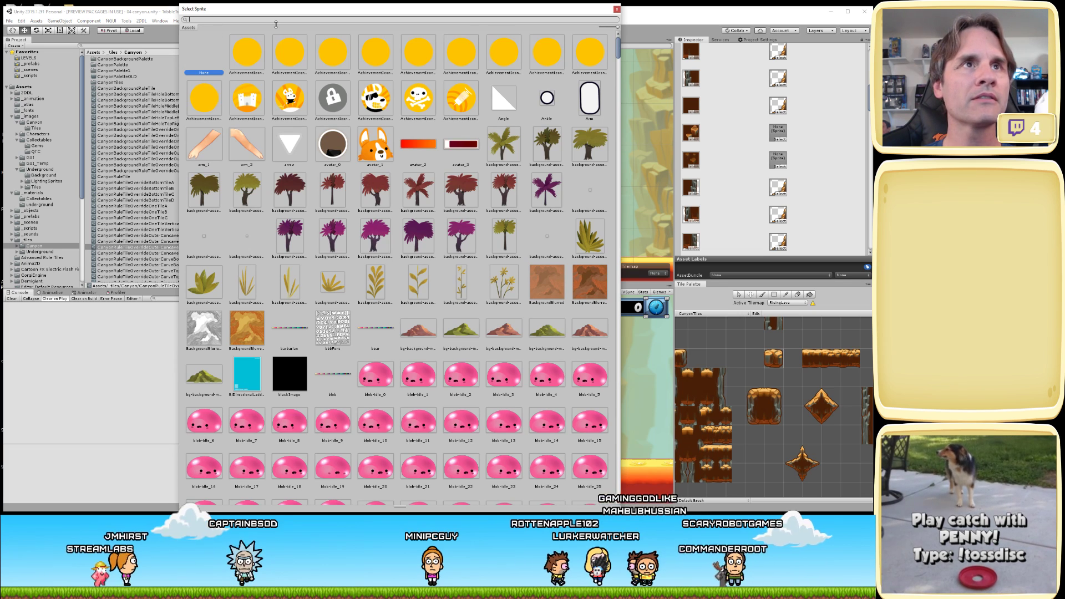
pyautogui.write('canyon')
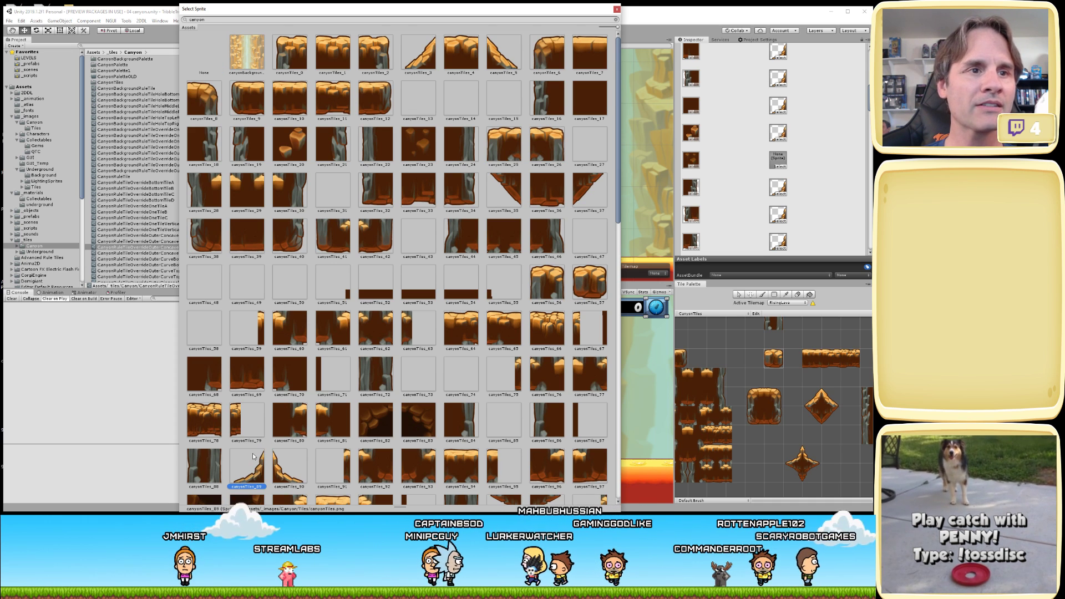
pyautogui.press('Escape')
pyautogui.click(778, 165)
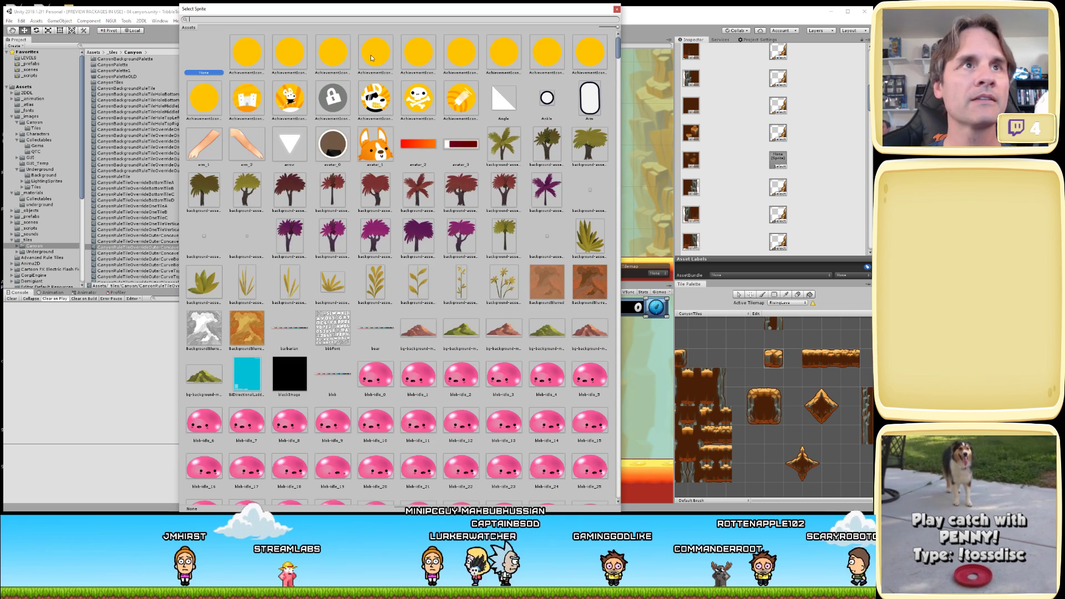
pyautogui.write('_89')
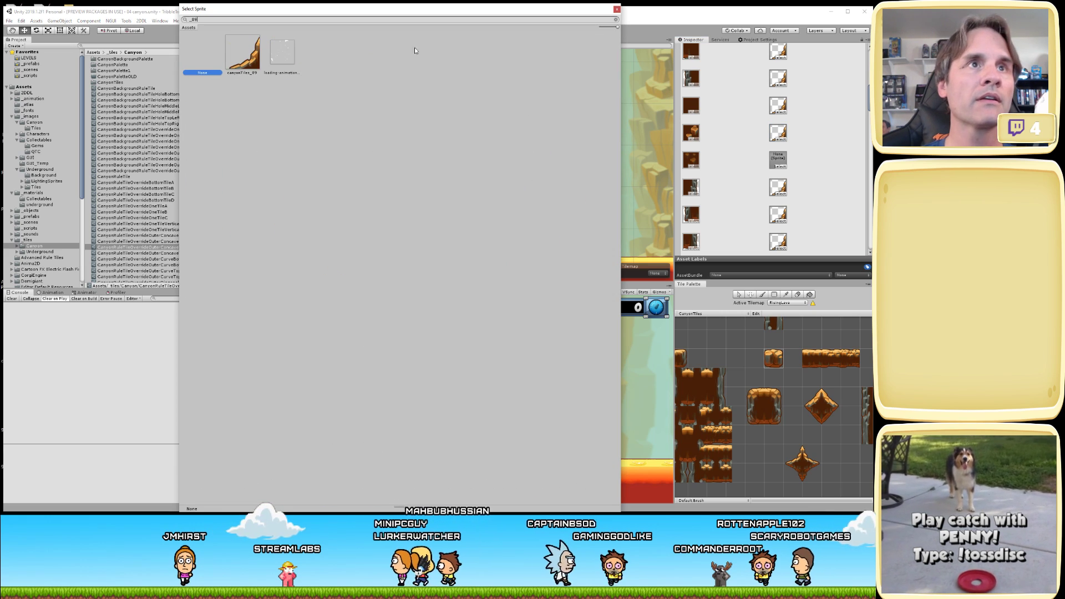
pyautogui.doubleClick(242, 53)
# - Return the Inspector to the top and select the star-shaped canyon tile in the Tile Palette
pyautogui.scroll(-1, 855, 171)
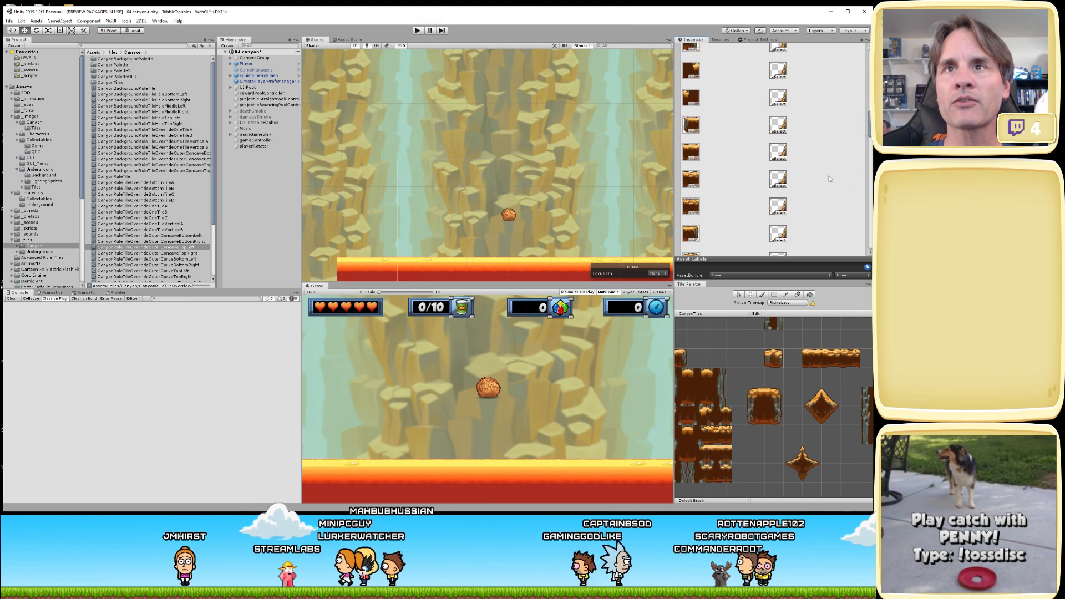
pyautogui.scroll(-5, 827, 177)
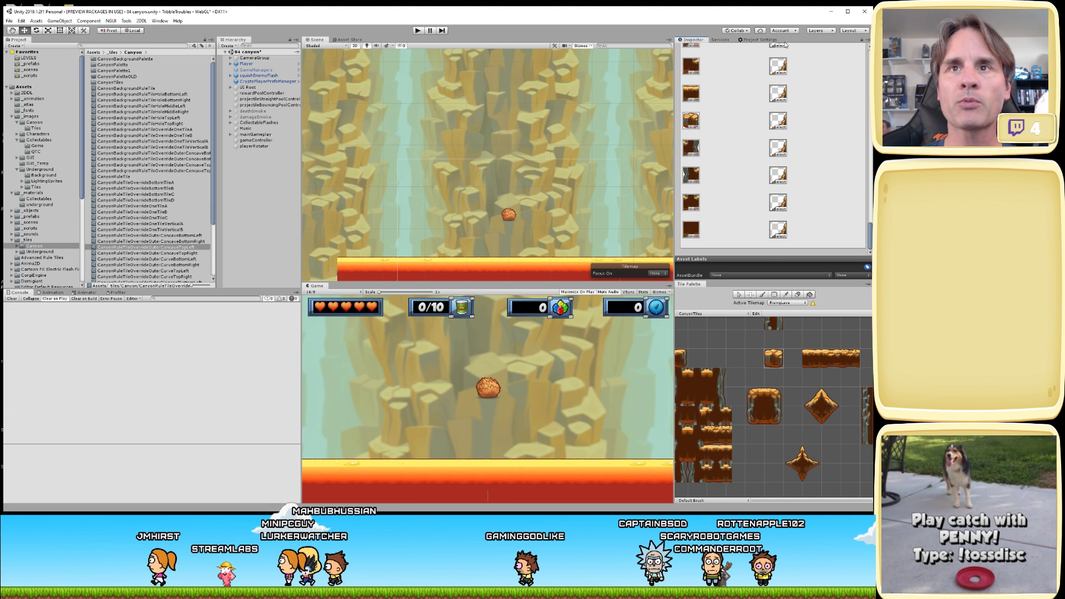
pyautogui.scroll(2, 713, 142)
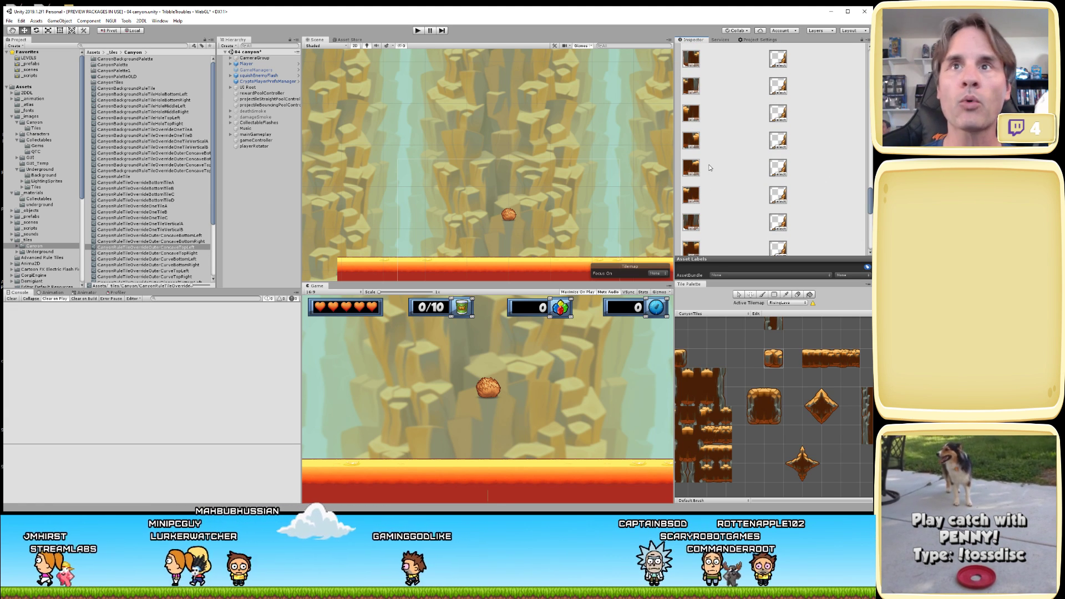
pyautogui.scroll(4, 798, 149)
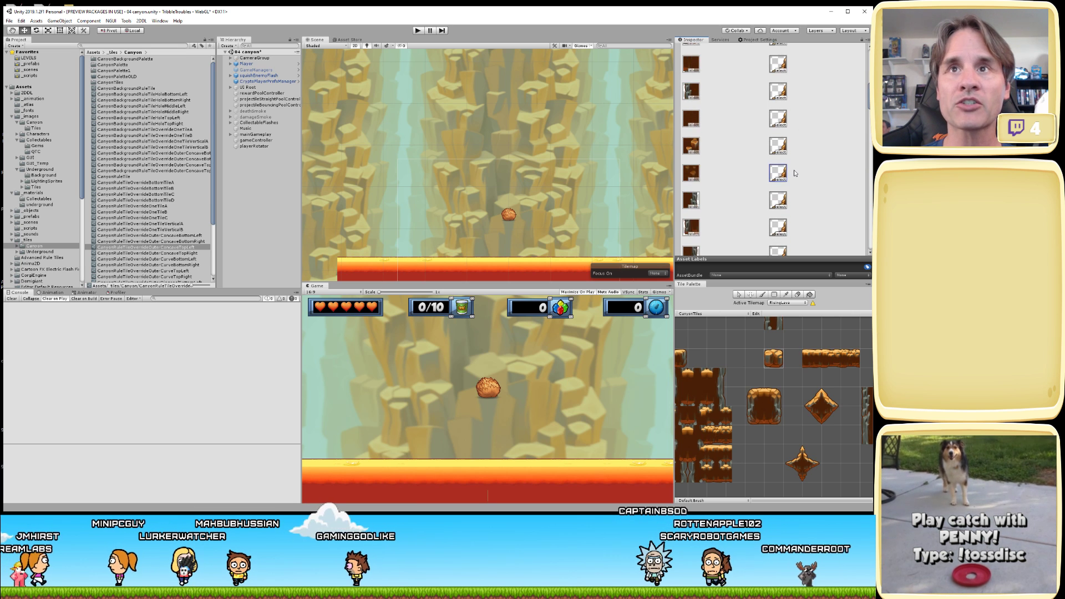
pyautogui.scroll(3, 796, 167)
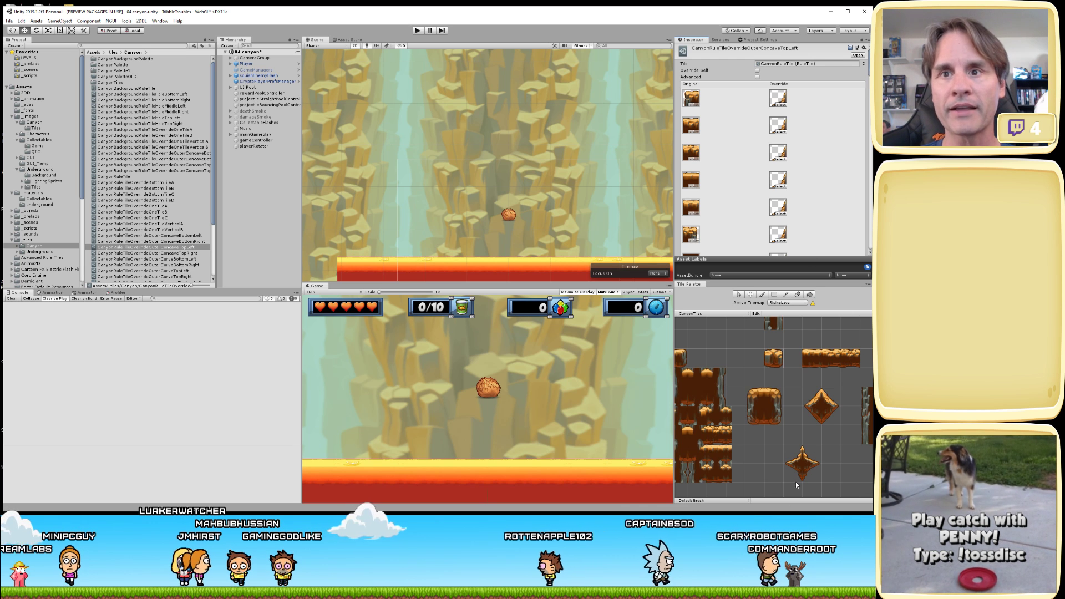
pyautogui.click(793, 456)
# - Paint a block of canyon spike tiles near the top, erase its lower rows, and add two single tiles
pyautogui.moveTo(520, 142)
pyautogui.mouseDown()
pyautogui.moveTo(506, 187)
pyautogui.moveTo(477, 167)
pyautogui.moveTo(499, 178)
pyautogui.moveTo(421, 183)
pyautogui.moveTo(449, 205)
pyautogui.moveTo(433, 208)
pyautogui.moveTo(474, 207)
pyautogui.moveTo(455, 187)
pyautogui.moveTo(446, 208)
pyautogui.moveTo(417, 208)
pyautogui.moveTo(424, 186)
pyautogui.moveTo(388, 207)
pyautogui.moveTo(477, 206)
pyautogui.moveTo(425, 175)
pyautogui.moveTo(475, 161)
pyautogui.moveTo(479, 104)
pyautogui.mouseUp()
pyautogui.press('d')
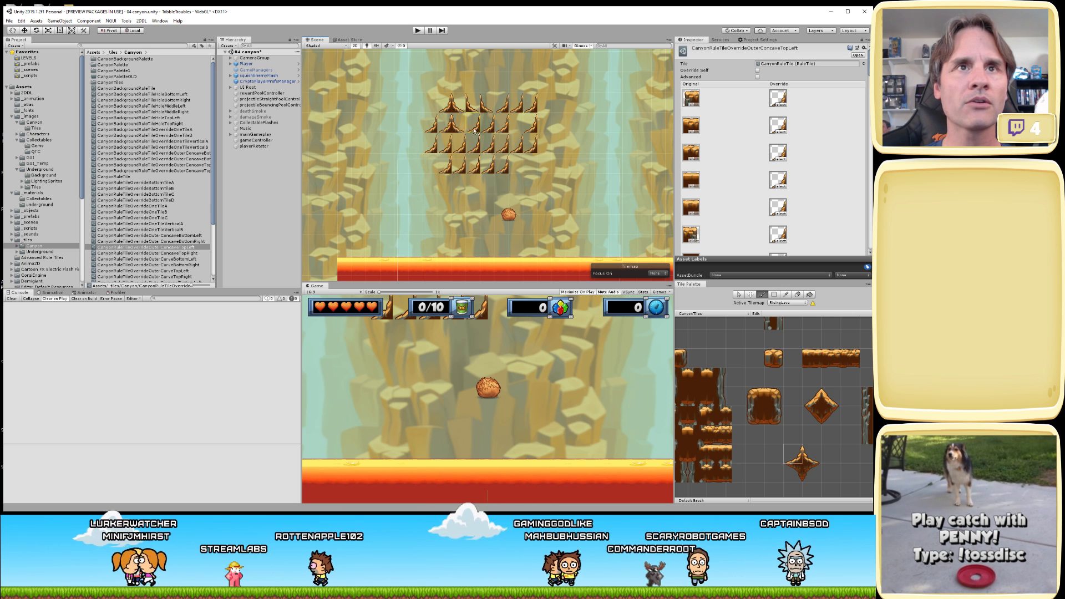
pyautogui.click(435, 103)
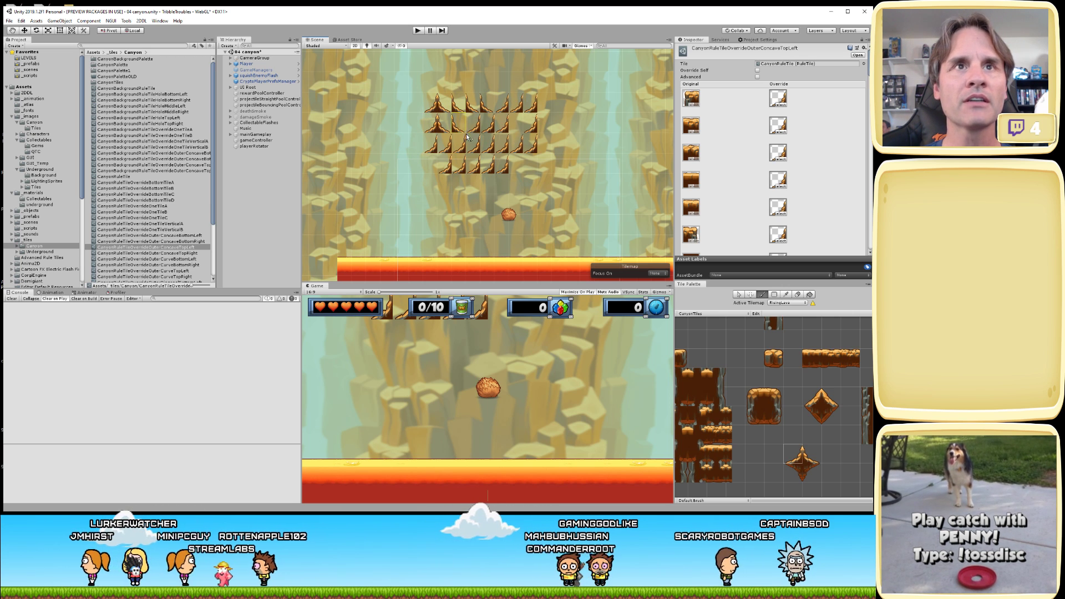
pyautogui.click(575, 206)
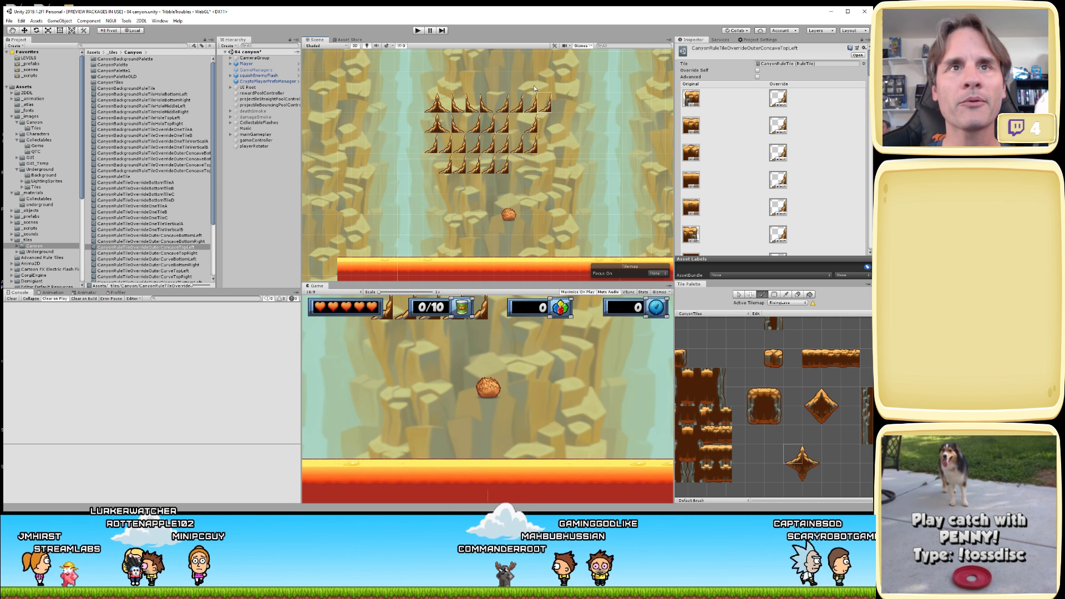
# - Select the CanyonRuleTileOverrideOuterConcaveTopRight override tile in the Project window
pyautogui.scroll(-10, 804, 140)
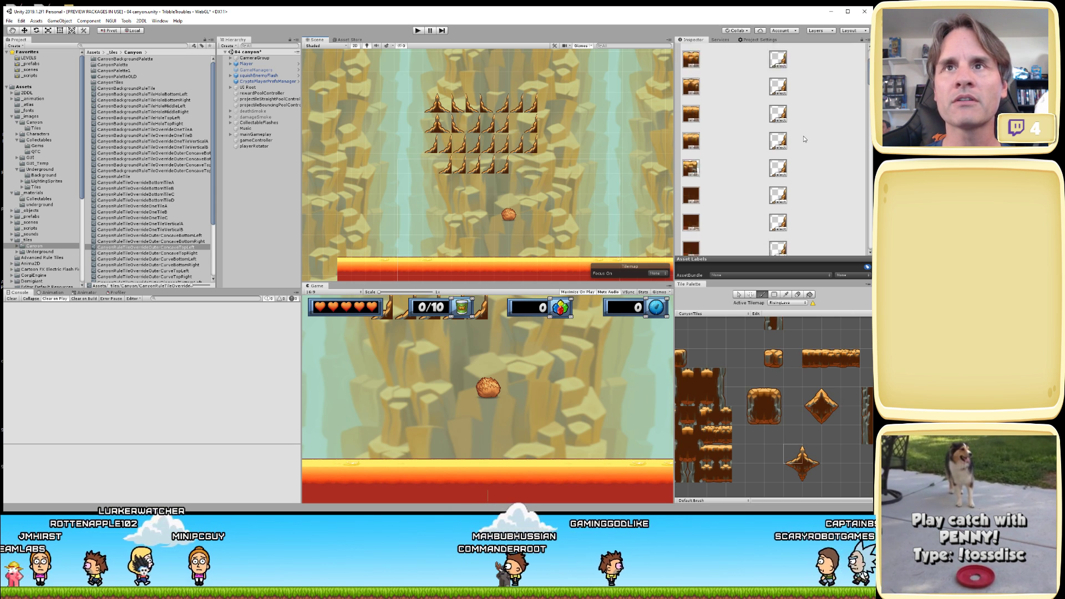
pyautogui.scroll(-2, 803, 142)
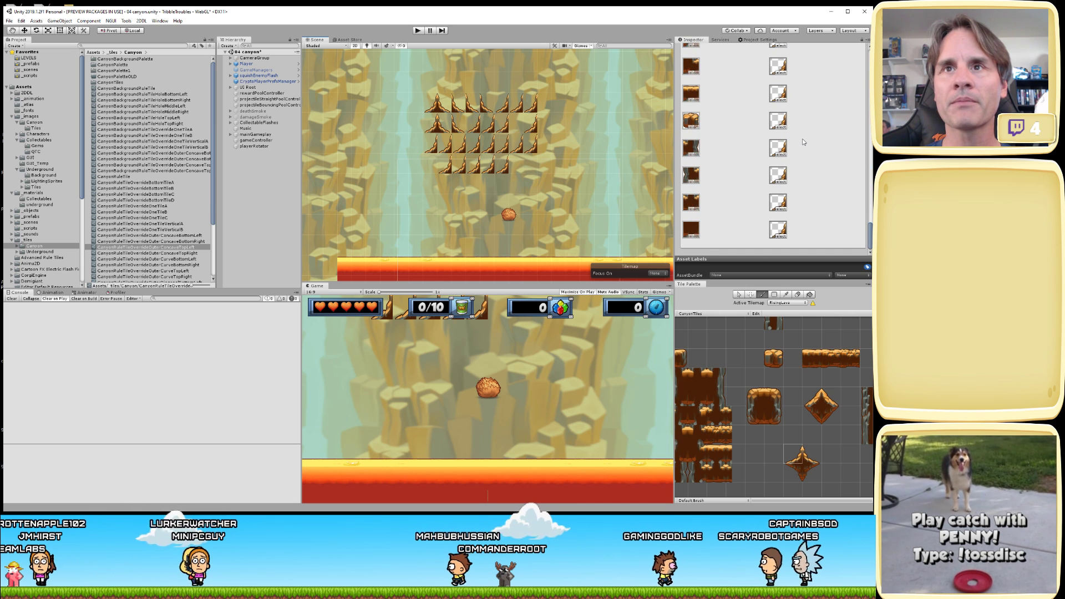
pyautogui.scroll(5, 802, 142)
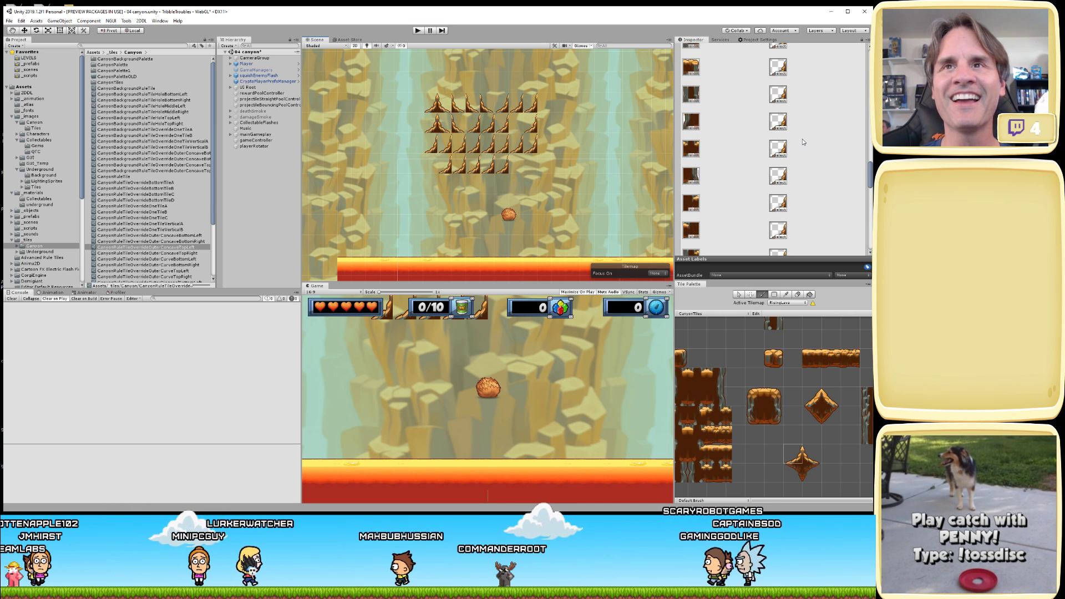
pyautogui.scroll(5, 803, 142)
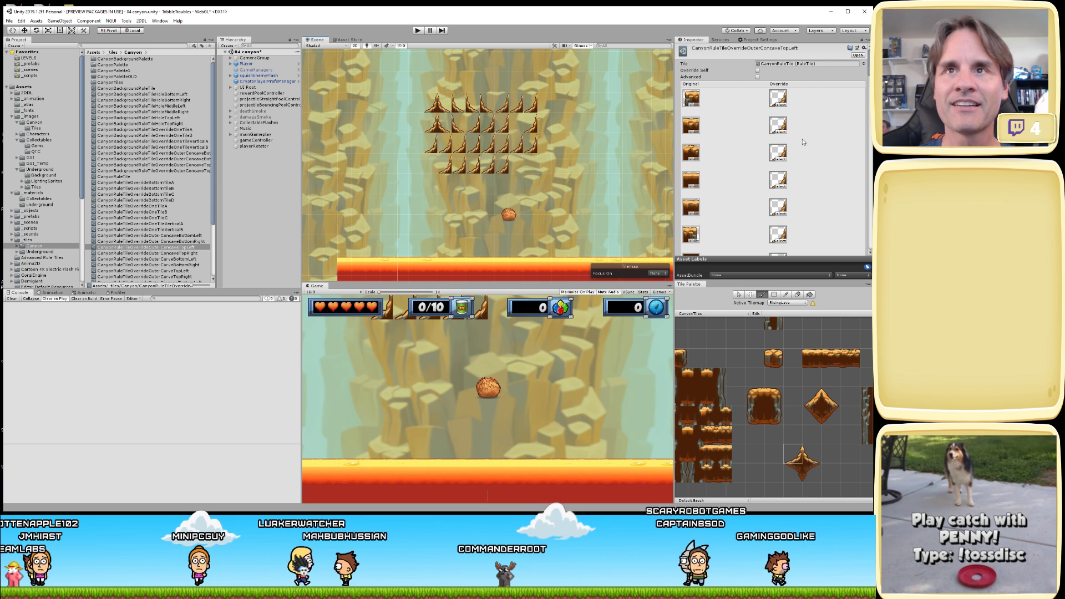
pyautogui.scroll(-3, 797, 150)
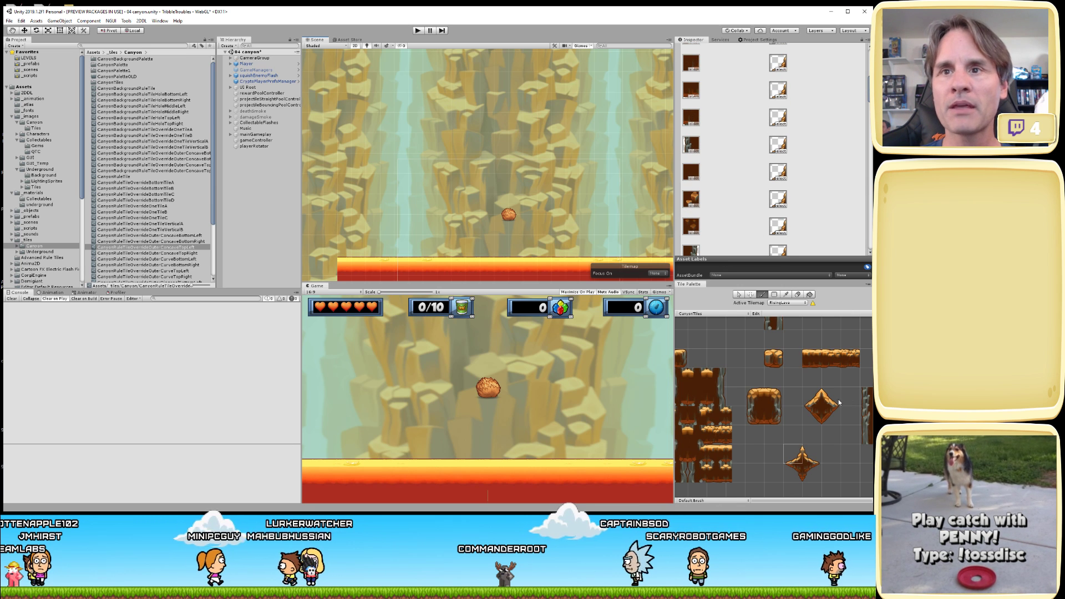
pyautogui.click(166, 253)
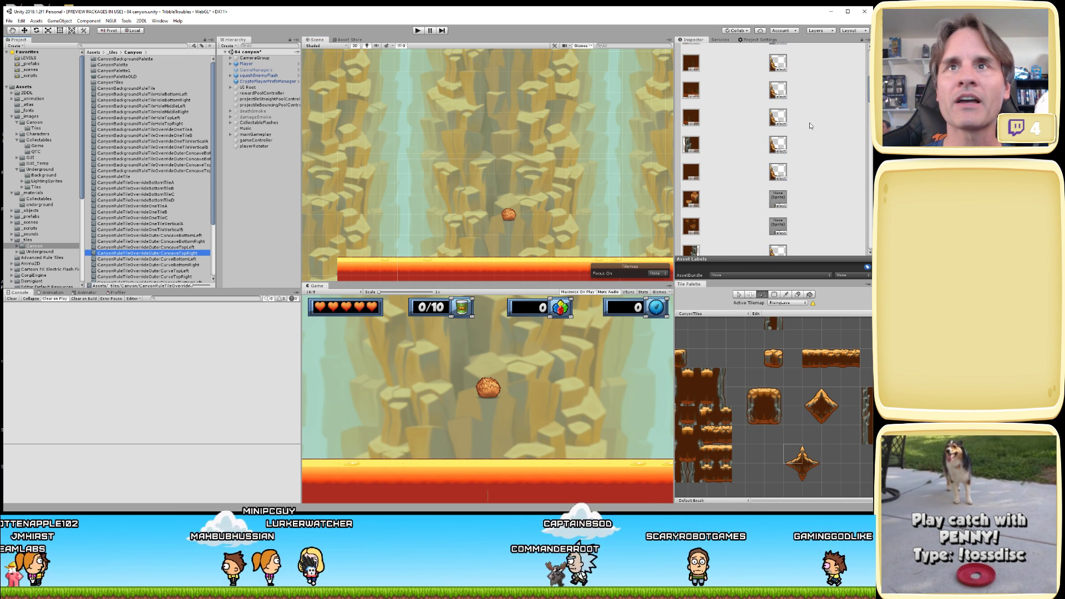
# - Assign the canyonTiles_90 sprite to one of its override slots, found by searching '90'
pyautogui.click(778, 205)
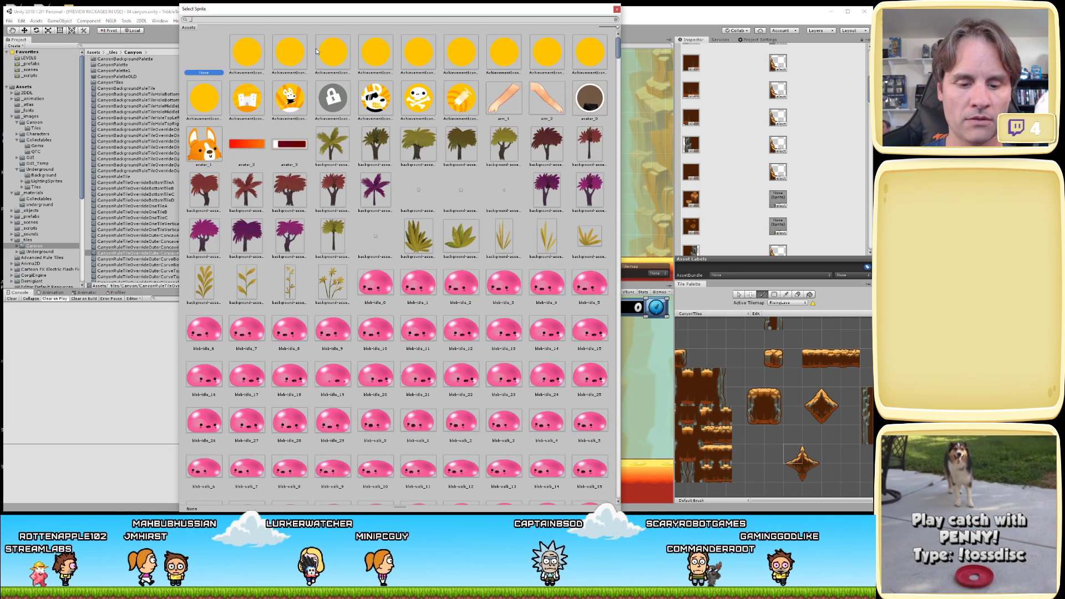
pyautogui.write('can')
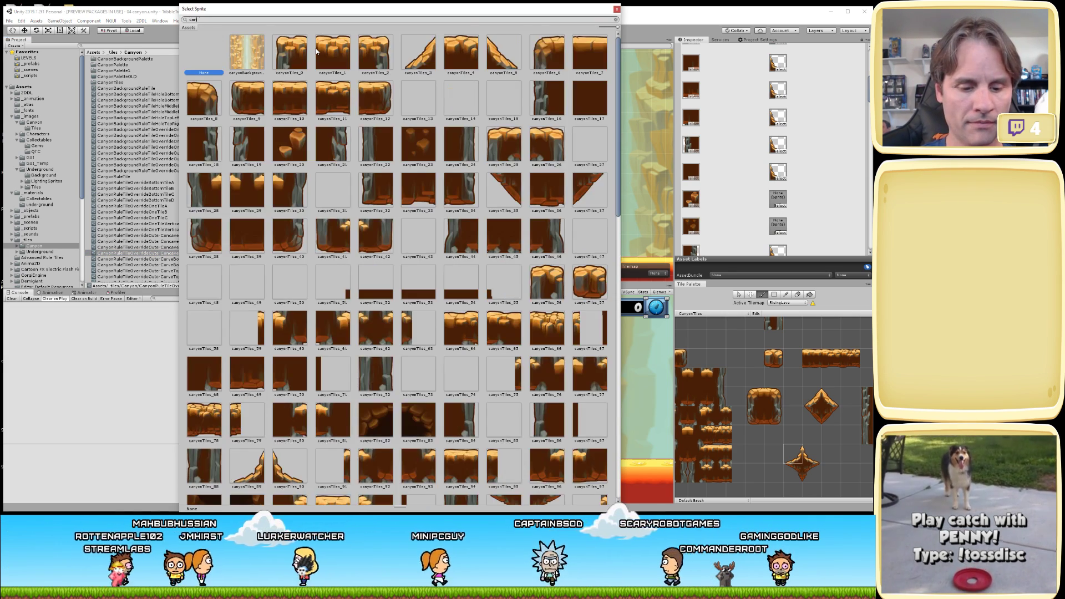
pyautogui.write('yonti')
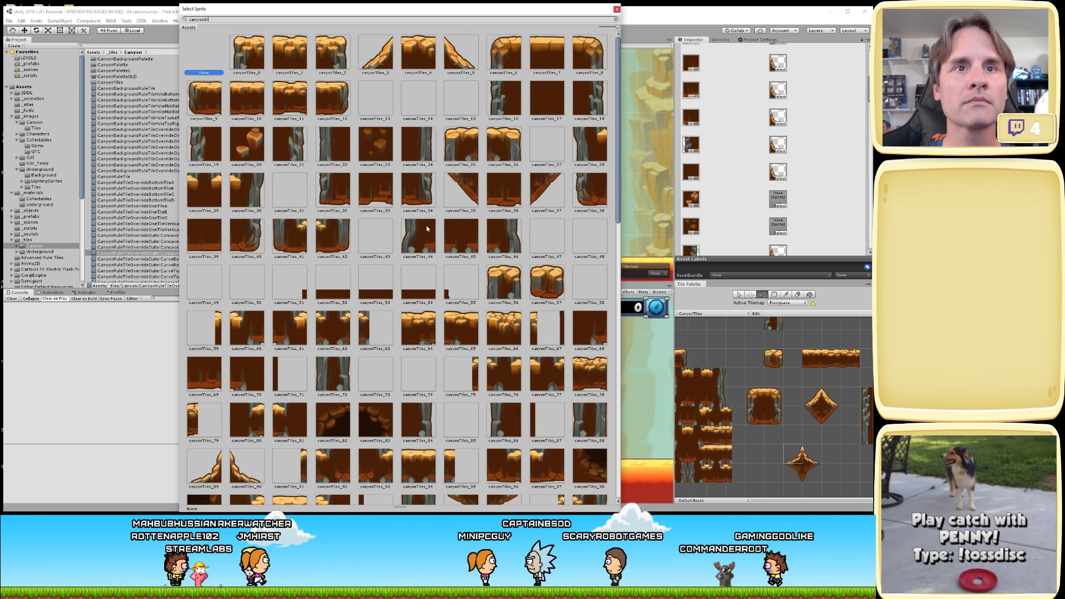
pyautogui.scroll(-1, 496, 377)
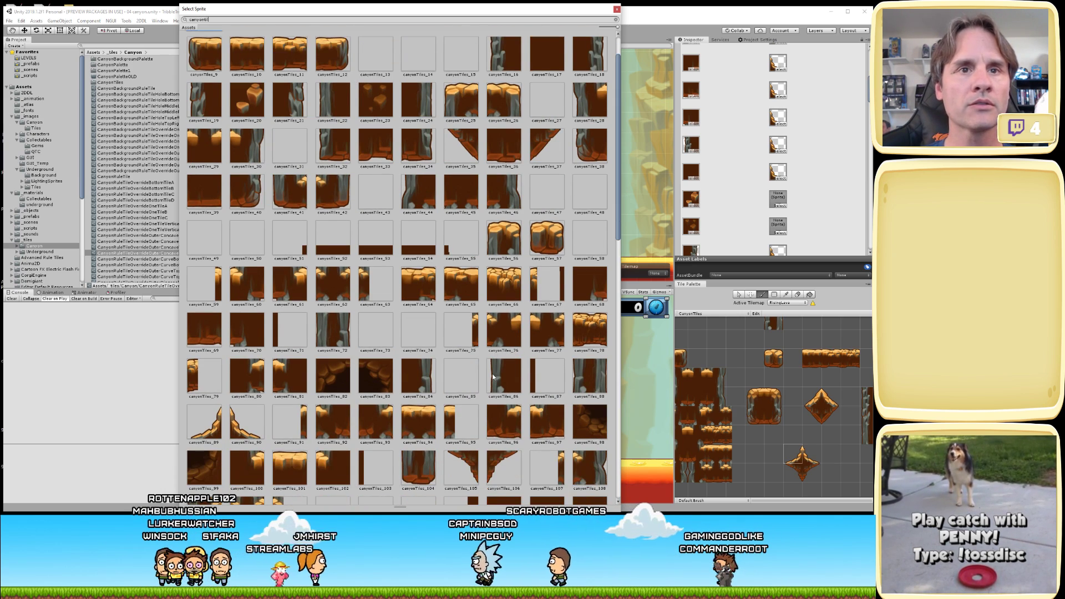
pyautogui.scroll(1, 516, 300)
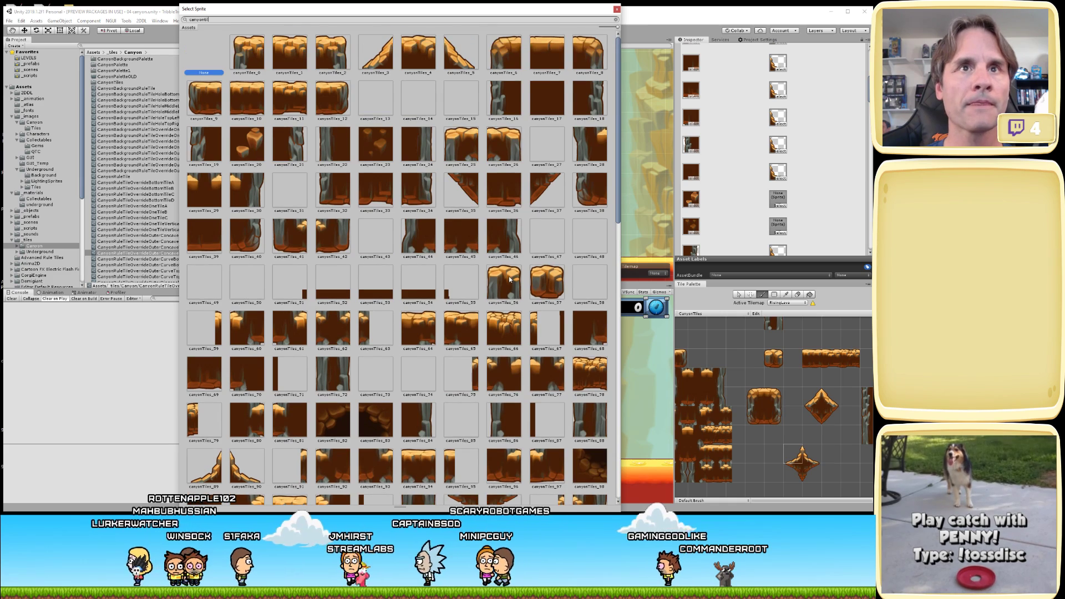
pyautogui.scroll(-1, 471, 322)
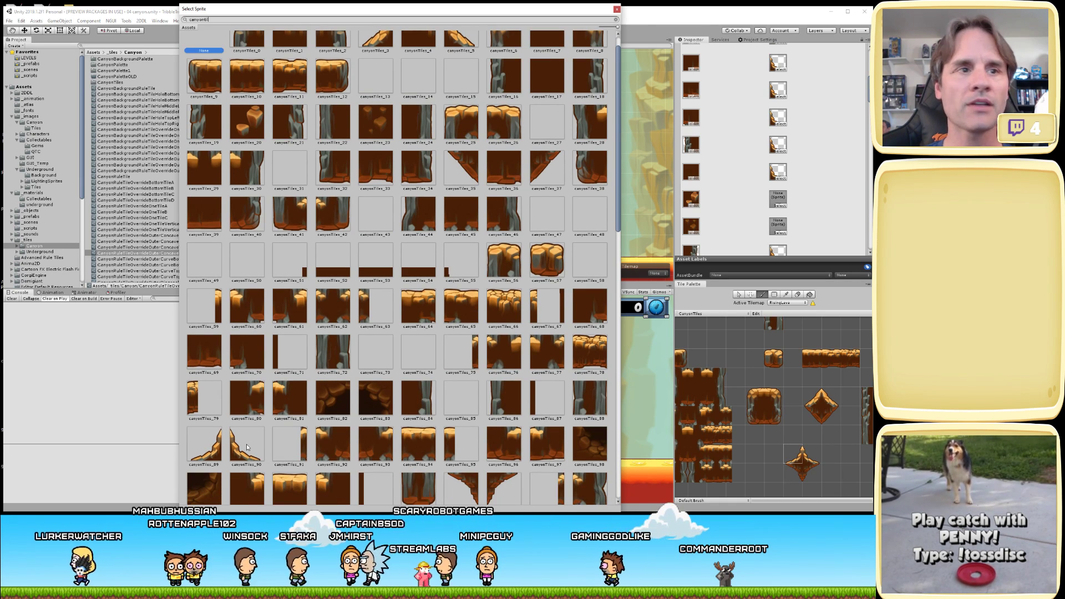
pyautogui.click(779, 233)
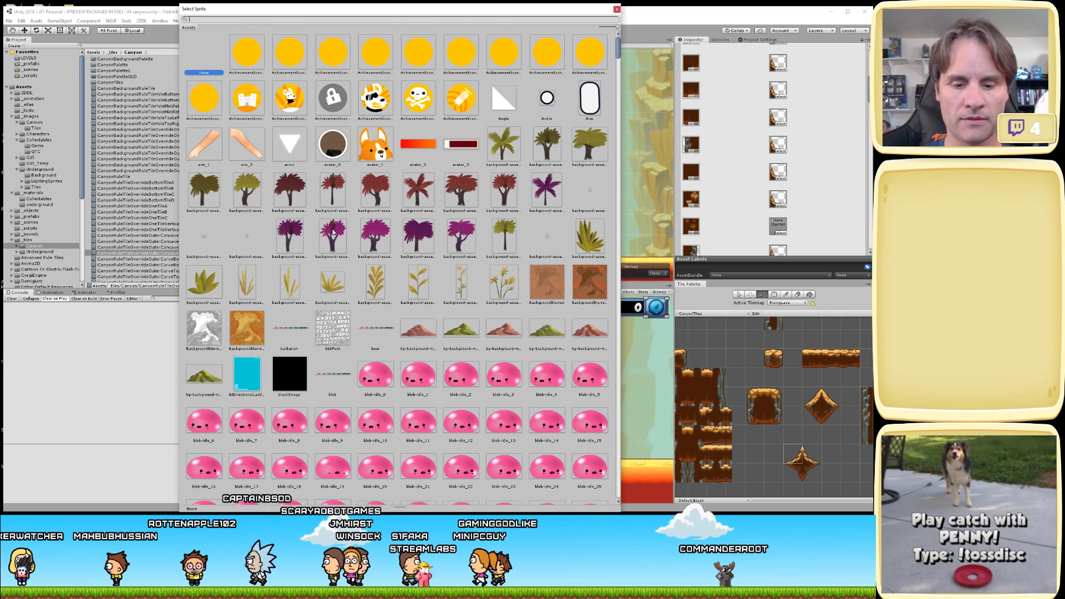
pyautogui.write('_090')
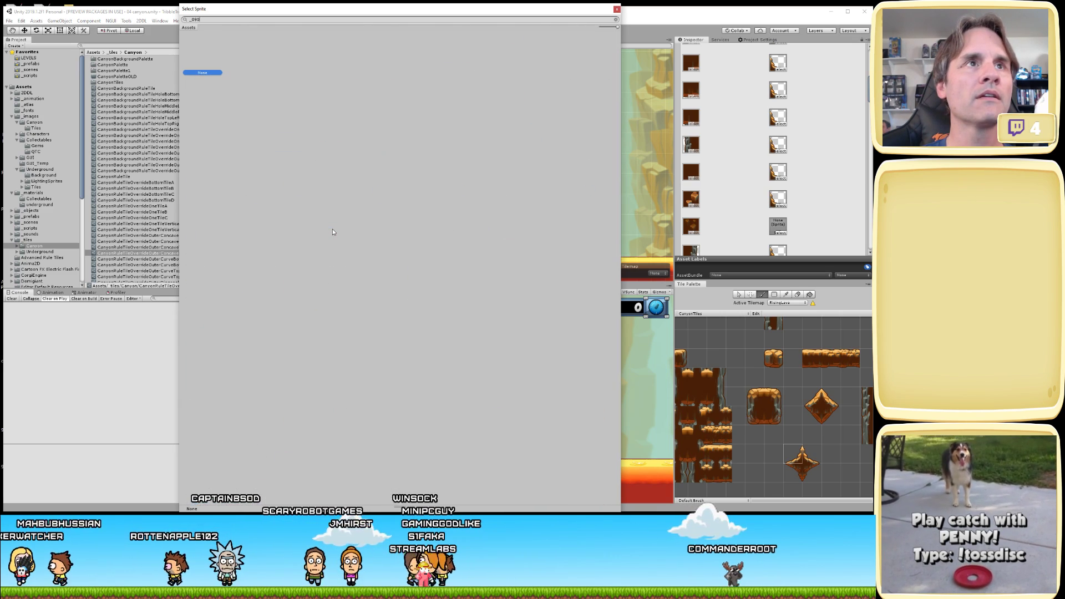
pyautogui.press('BackSpace')
pyautogui.press('BackSpace')
pyautogui.press('BackSpace')
pyautogui.write('90')
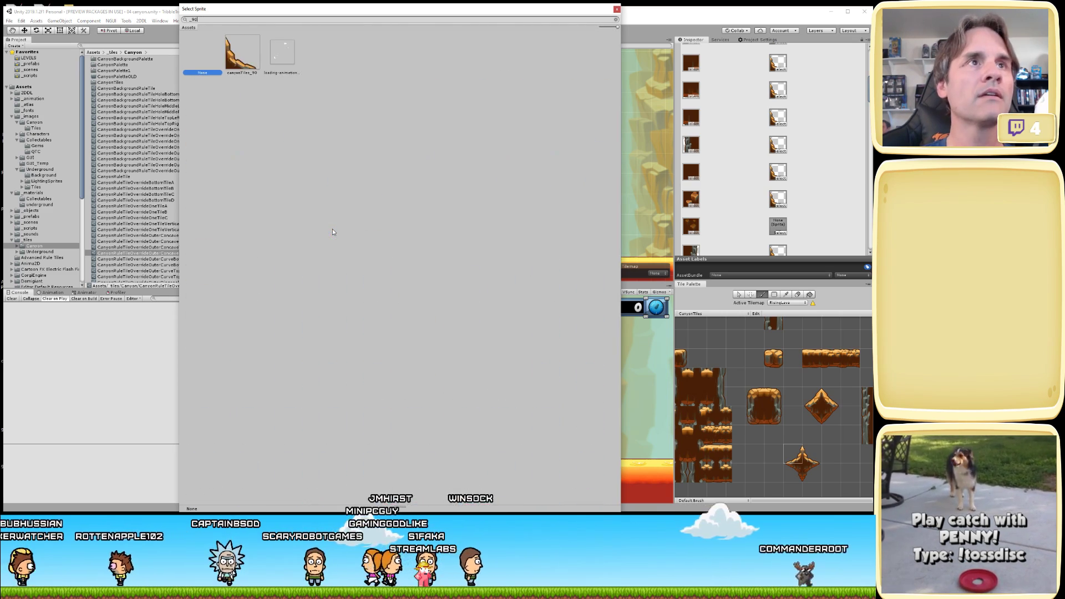
pyautogui.click(234, 55)
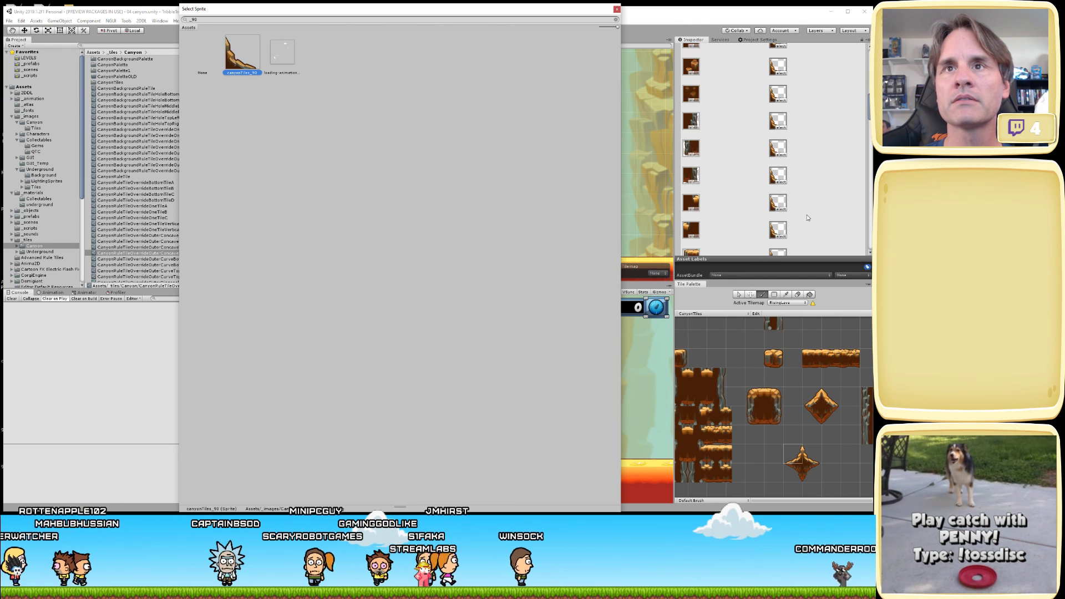
pyautogui.scroll(-5, 804, 217)
pyautogui.scroll(-2, 806, 221)
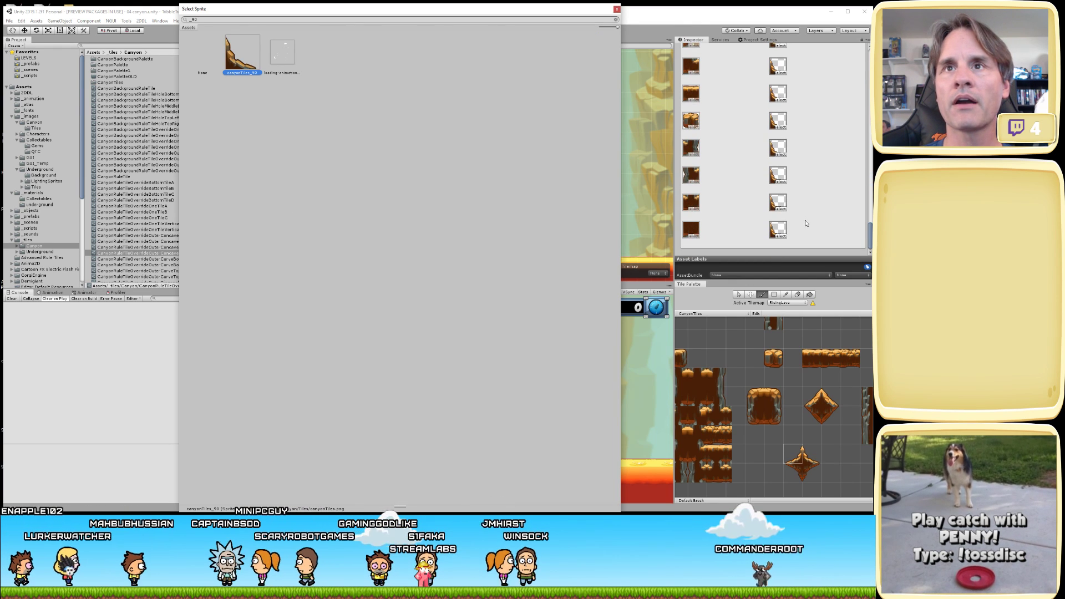
pyautogui.click(616, 10)
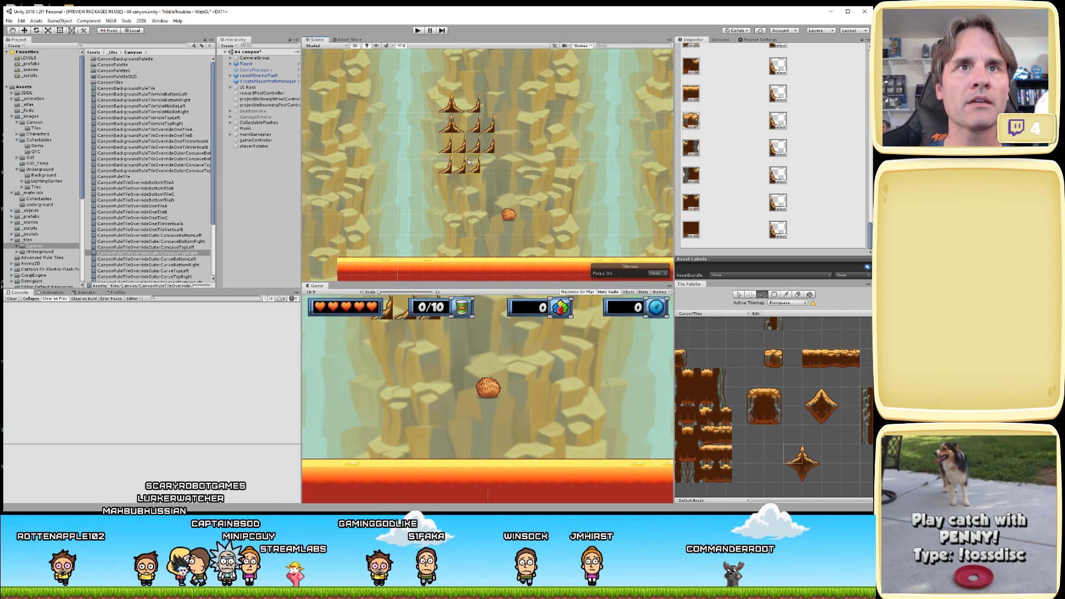
# - Test-paint several canyon spike tiles in the Scene, then erase them all with the Eraser
pyautogui.moveTo(469, 162); pyautogui.dragTo(404, 148)
pyautogui.hotkey('ctrl', 'z')
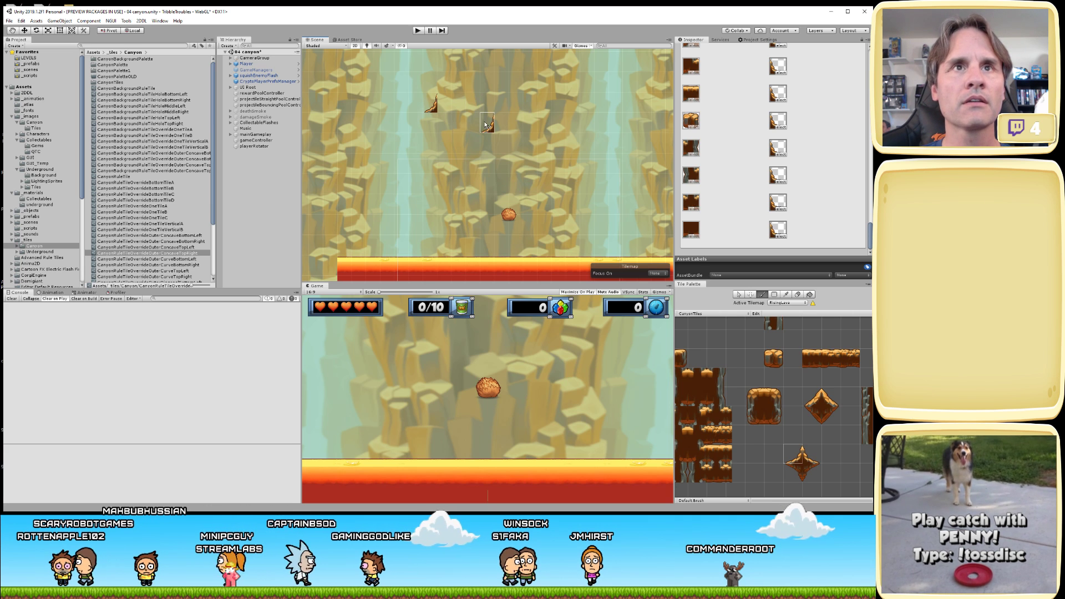
pyautogui.click(399, 144)
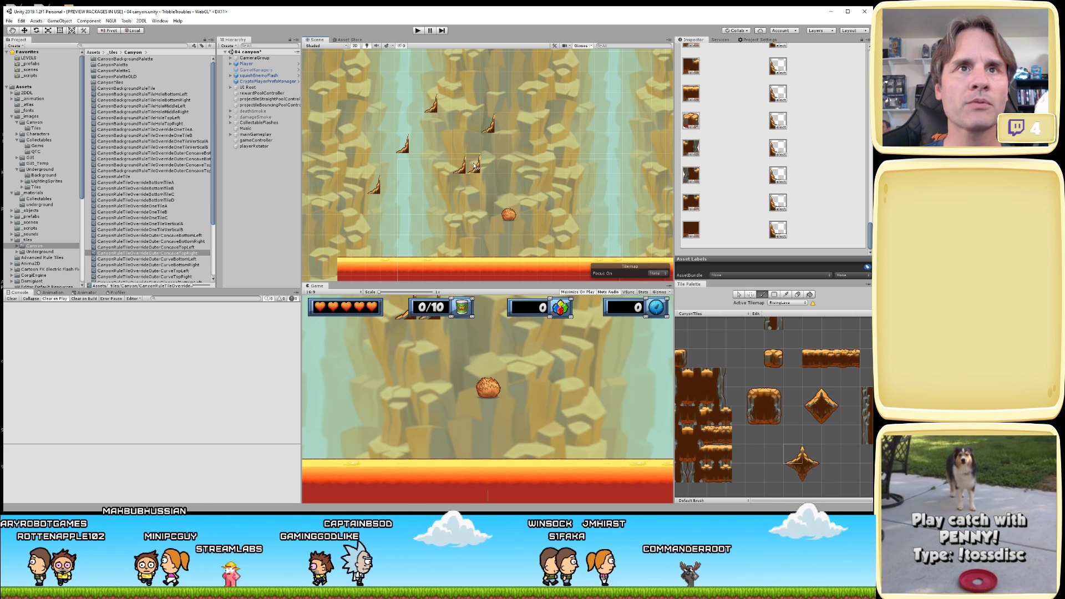
pyautogui.click(502, 124)
pyautogui.click(488, 146)
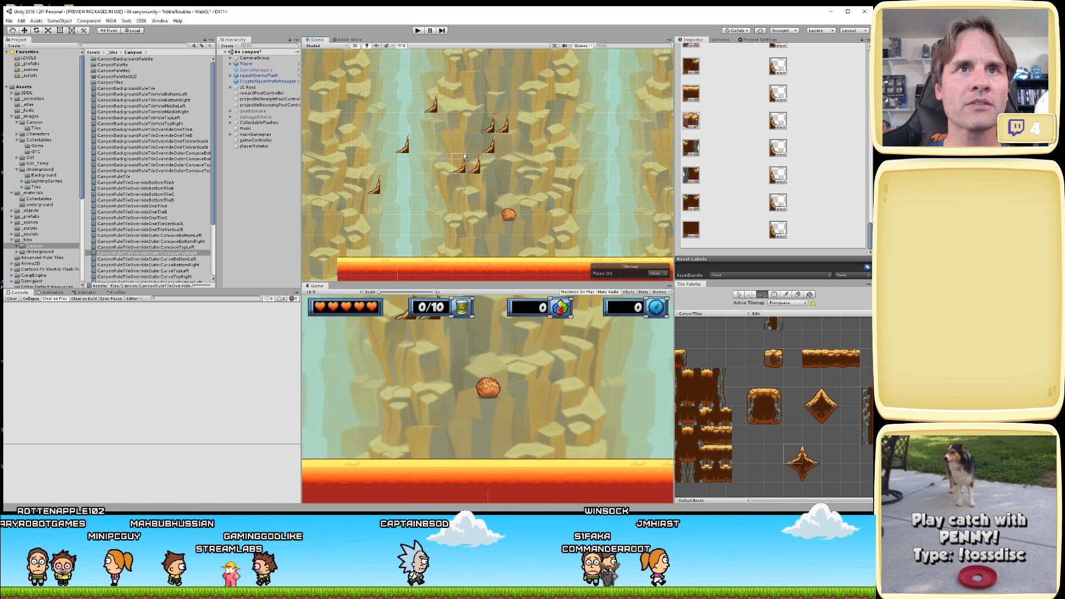
pyautogui.click(475, 145)
pyautogui.click(475, 125)
pyautogui.keyDown('shift'); pyautogui.click(375, 187); pyautogui.keyUp('shift')
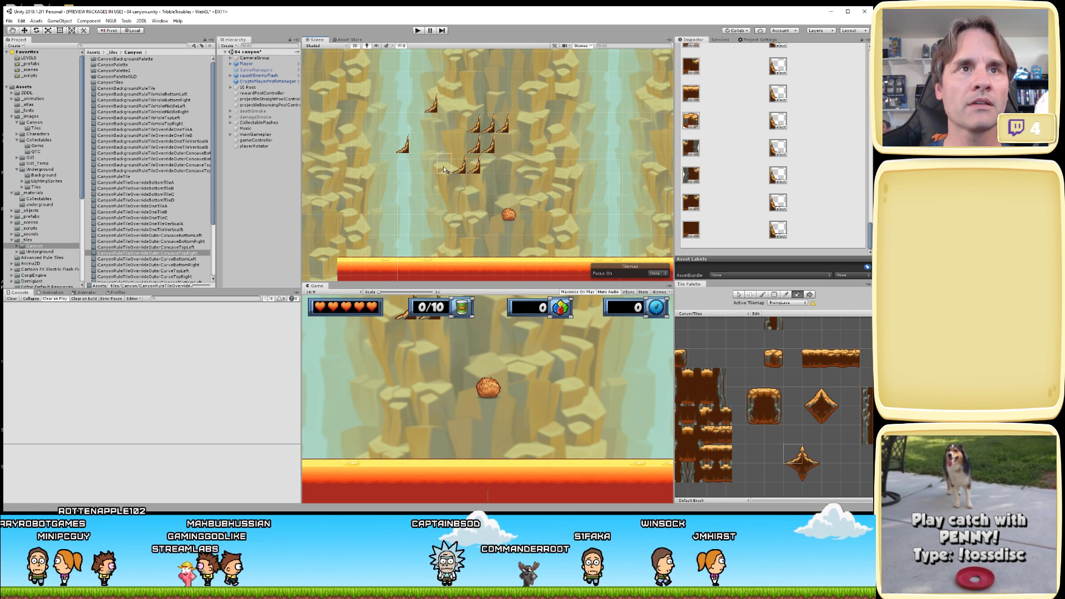
pyautogui.moveTo(444, 169)
pyautogui.keyDown('shift'); pyautogui.mouseDown()
pyautogui.moveTo(445, 158)
pyautogui.moveTo(378, 148)
pyautogui.moveTo(488, 125)
pyautogui.moveTo(444, 105)
pyautogui.mouseUp(); pyautogui.keyUp('shift')
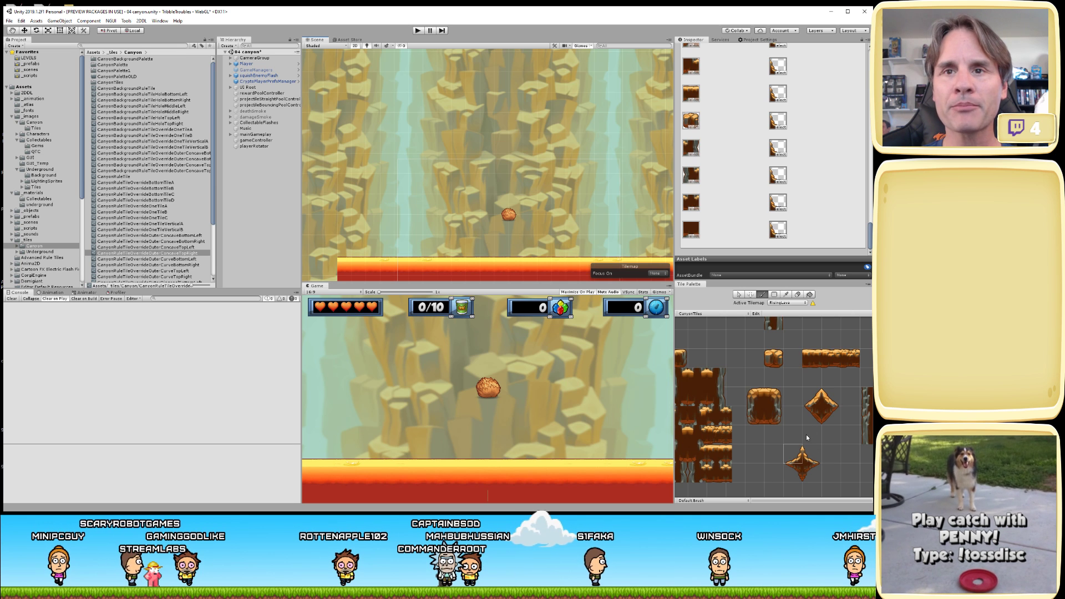
# - Pick a small canyon tile from the Tile Palette and open the LEVELS favorites folder
pyautogui.moveTo(807, 438); pyautogui.dragTo(795, 426, button='middle')
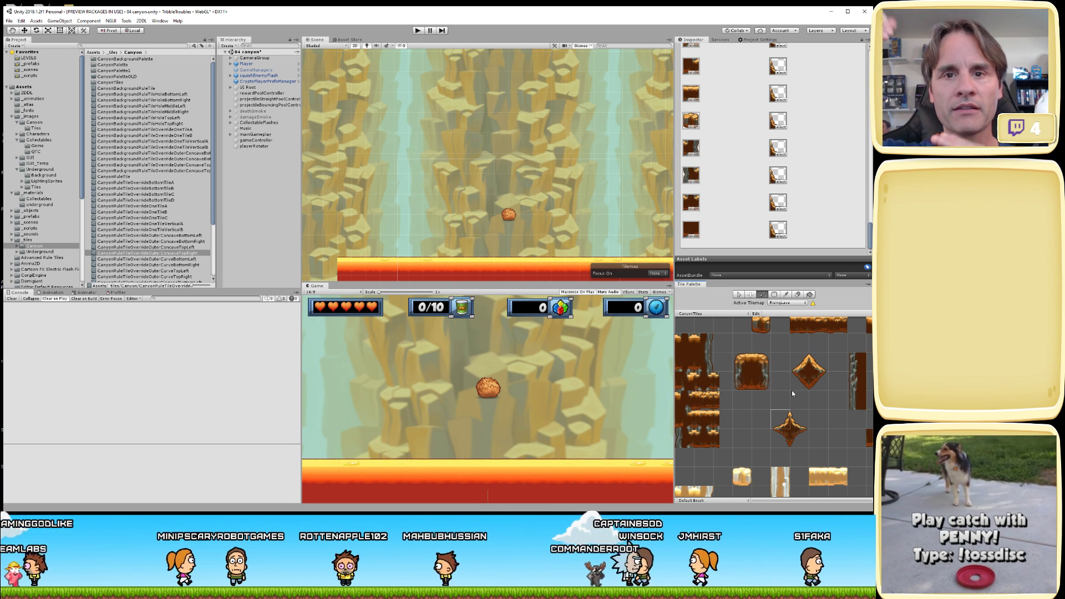
pyautogui.moveTo(792, 393); pyautogui.dragTo(757, 399, button='middle')
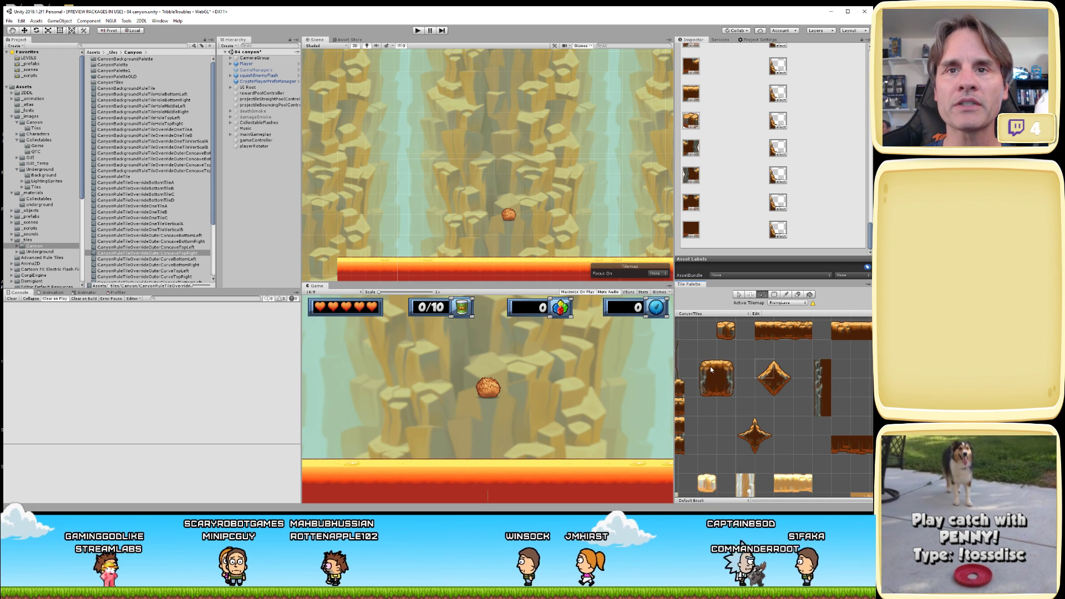
pyautogui.press('i')
pyautogui.press('b')
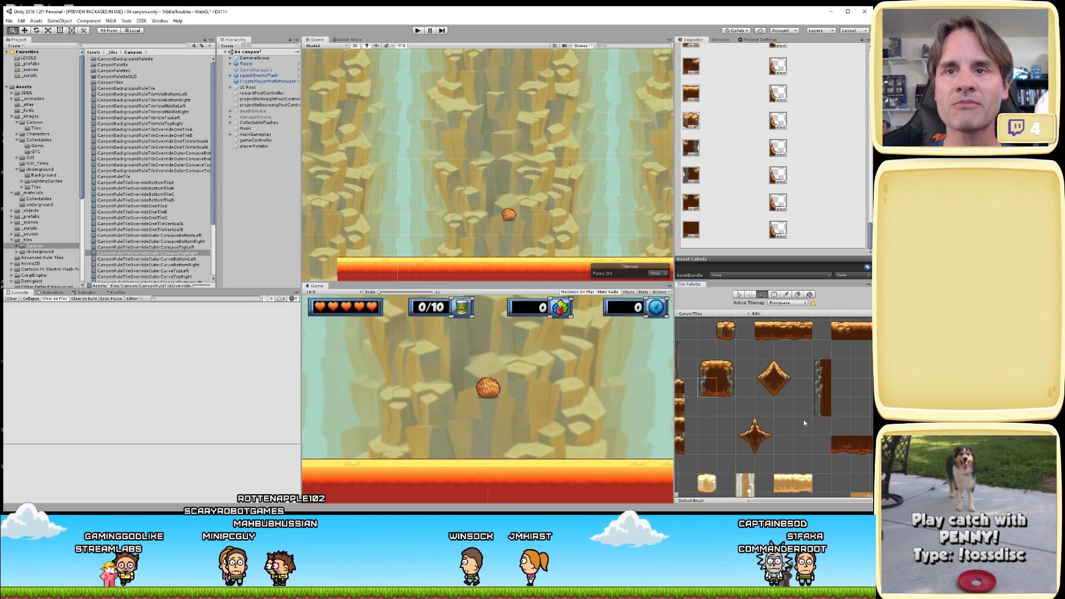
pyautogui.moveTo(803, 419)
pyautogui.mouseDown(button='middle')
pyautogui.moveTo(761, 431)
pyautogui.moveTo(776, 417)
pyautogui.moveTo(785, 433)
pyautogui.moveTo(816, 439)
pyautogui.mouseUp(button='middle')
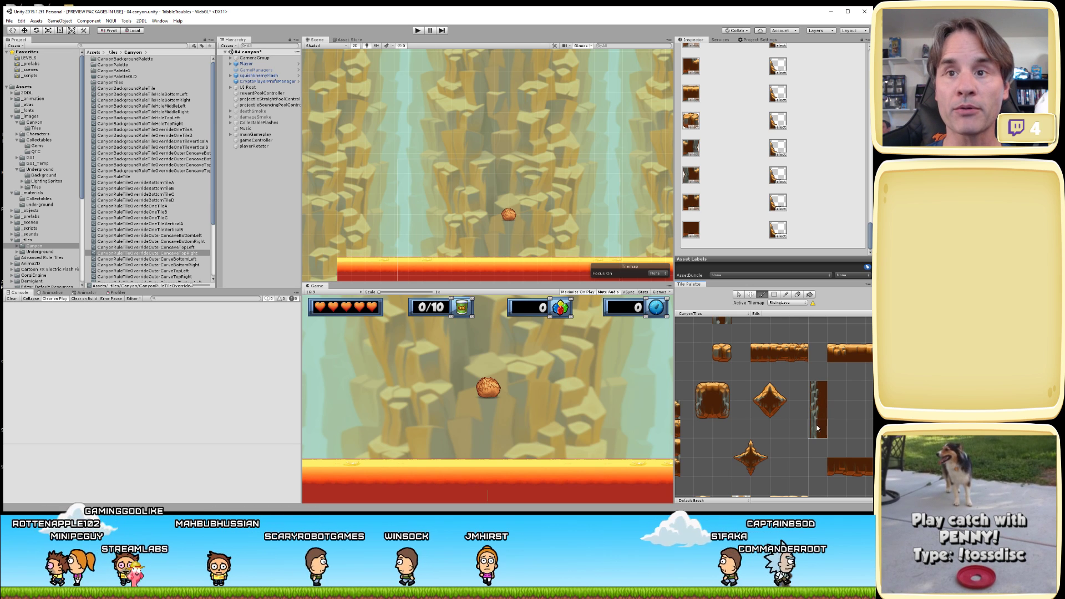
pyautogui.scroll(-1, 767, 379)
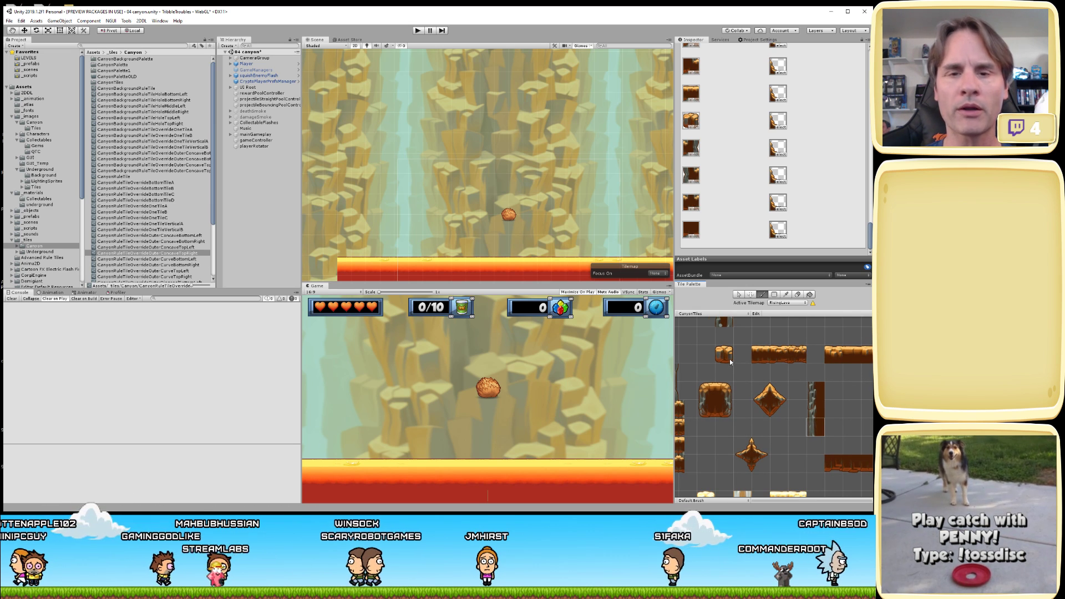
pyautogui.click(731, 359)
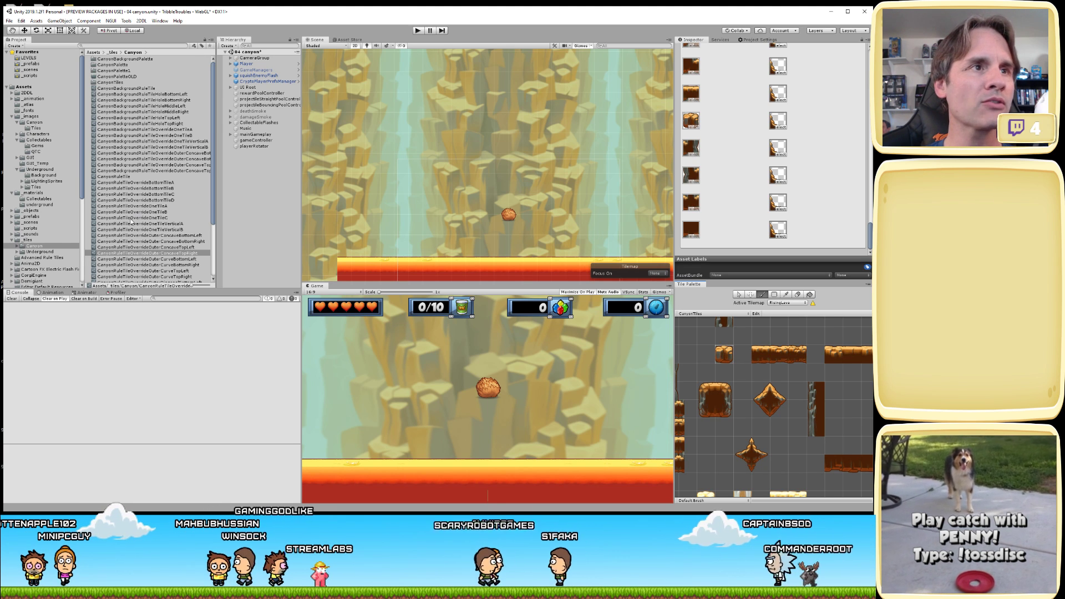
pyautogui.click(29, 58)
# - Open the section001_LR level prefab from the Canyon folder for editing
pyautogui.doubleClick(105, 59)
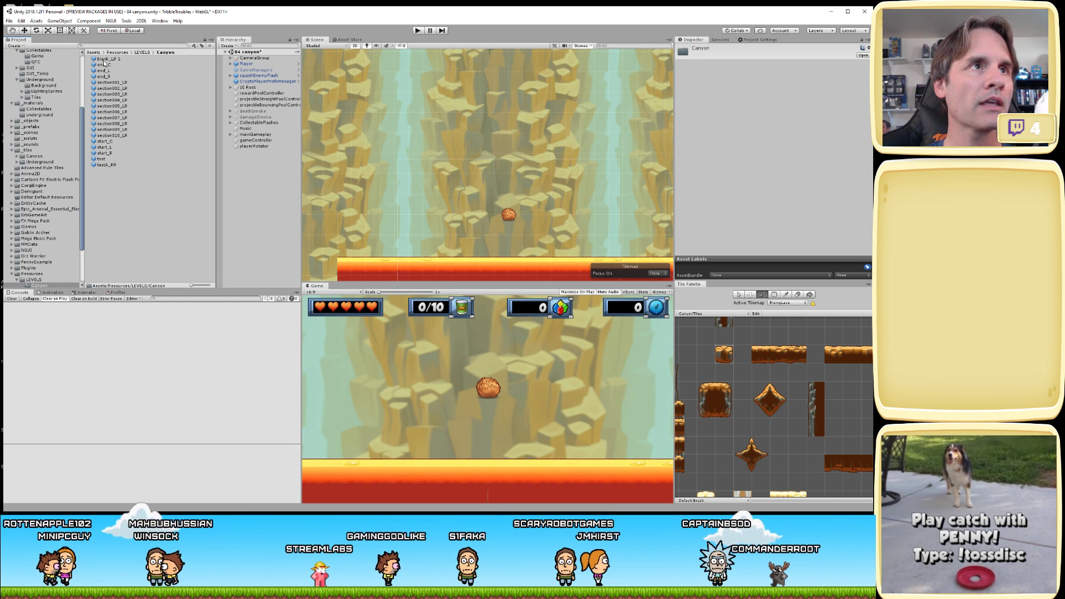
pyautogui.click(110, 83)
pyautogui.doubleClick(111, 83)
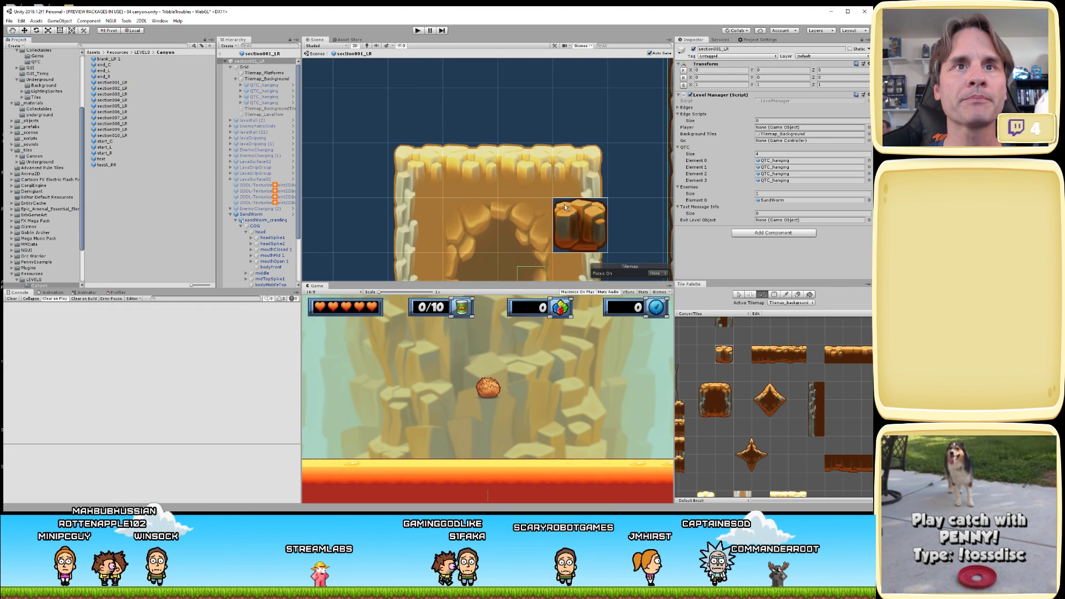
pyautogui.scroll(-3, 537, 237)
pyautogui.scroll(-5, 537, 236)
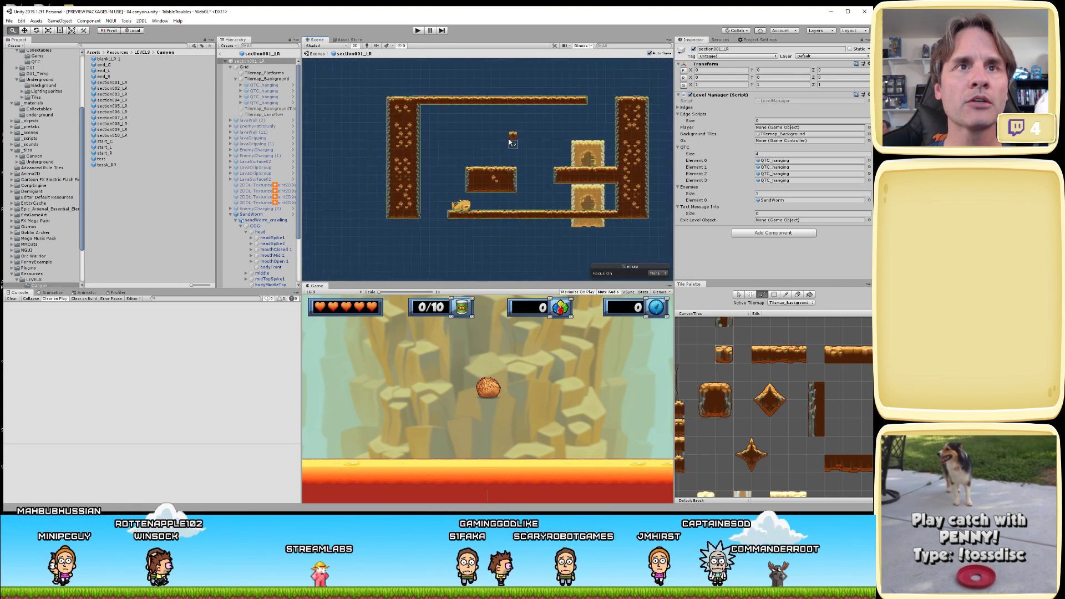
# - Paint a mass of canyon tiles, extending it at the island's right edge
pyautogui.moveTo(619, 132)
pyautogui.mouseDown()
pyautogui.moveTo(577, 167)
pyautogui.moveTo(582, 122)
pyautogui.moveTo(560, 133)
pyautogui.moveTo(599, 158)
pyautogui.moveTo(598, 145)
pyautogui.moveTo(539, 168)
pyautogui.mouseUp()
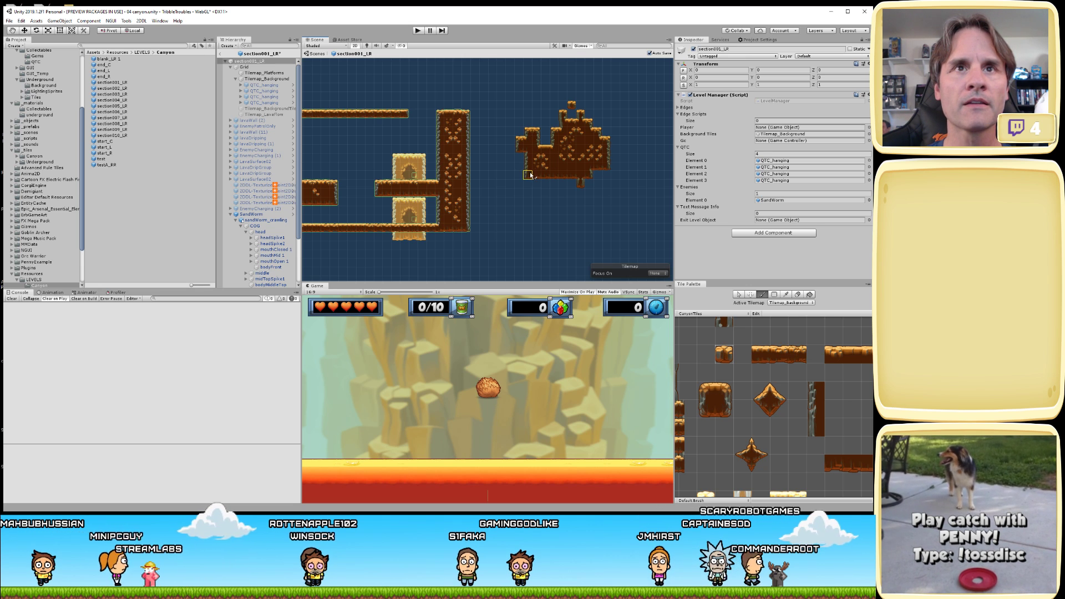
pyautogui.scroll(10, 539, 160)
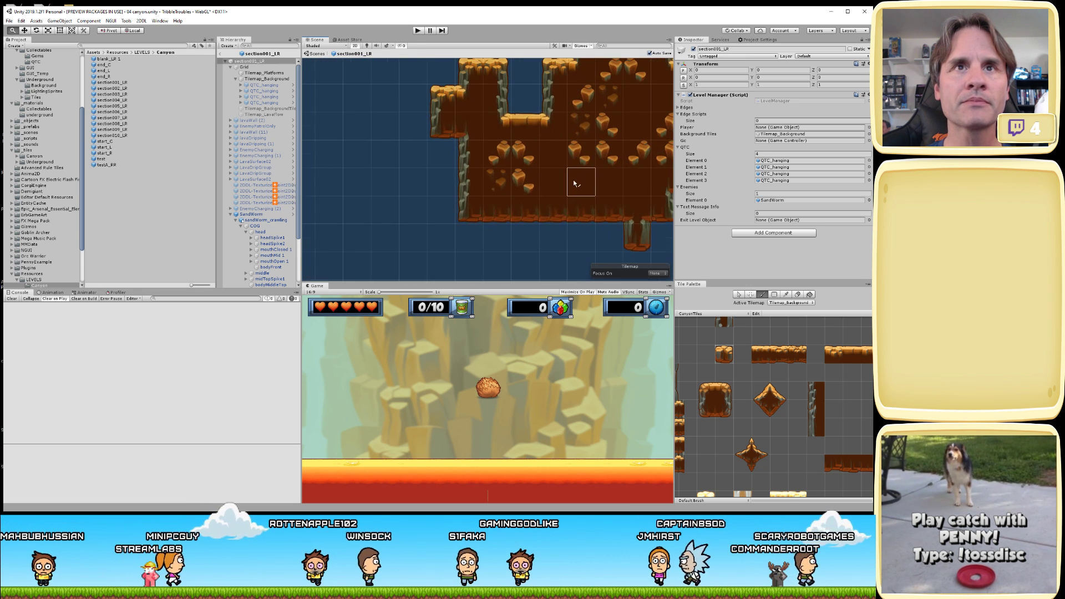
pyautogui.scroll(-5, 544, 197)
pyautogui.moveTo(554, 197)
pyautogui.mouseDown()
pyautogui.moveTo(588, 166)
pyautogui.moveTo(617, 200)
pyautogui.moveTo(614, 171)
pyautogui.mouseUp()
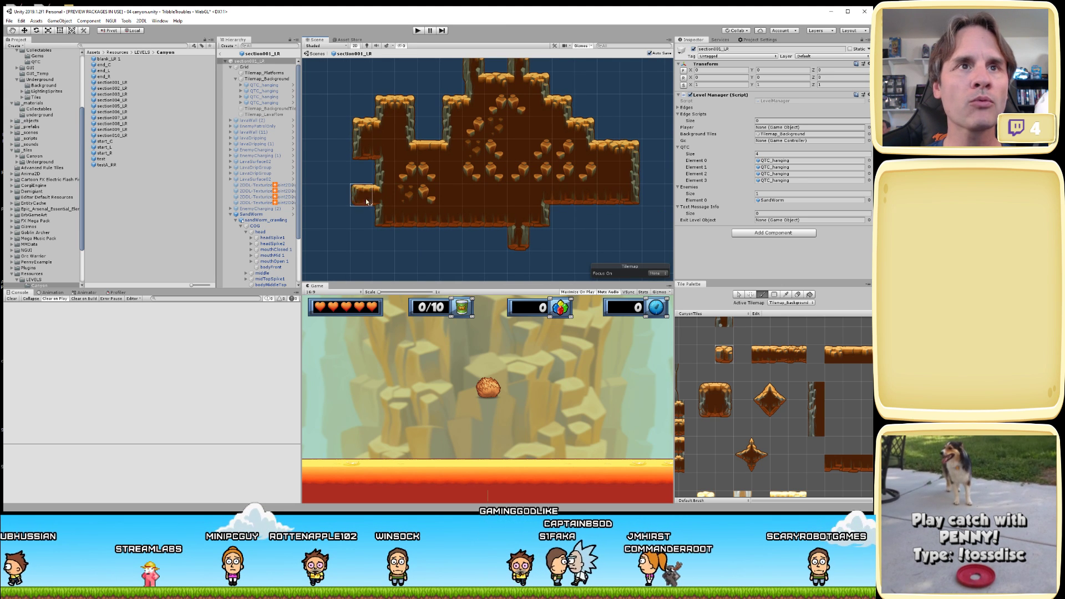
pyautogui.scroll(-2, 435, 183)
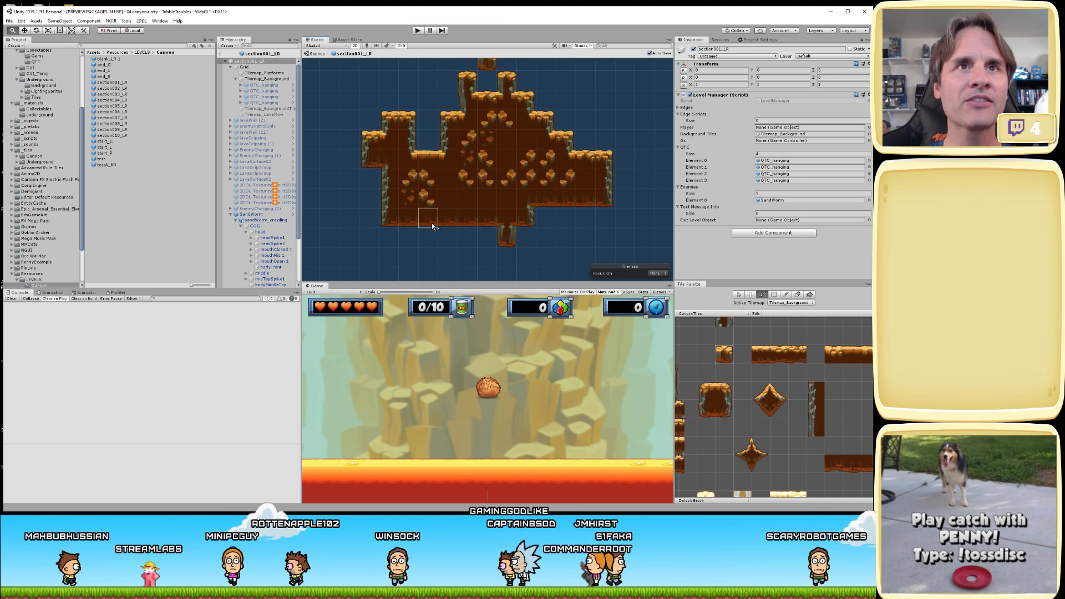
pyautogui.scroll(-1, 491, 178)
# - Paint a vertical shaft of canyon tiles extending downward
pyautogui.moveTo(441, 174)
pyautogui.mouseDown()
pyautogui.moveTo(441, 210)
pyautogui.moveTo(461, 248)
pyautogui.moveTo(454, 273)
pyautogui.moveTo(488, 260)
pyautogui.moveTo(502, 222)
pyautogui.moveTo(516, 231)
pyautogui.moveTo(488, 221)
pyautogui.mouseUp()
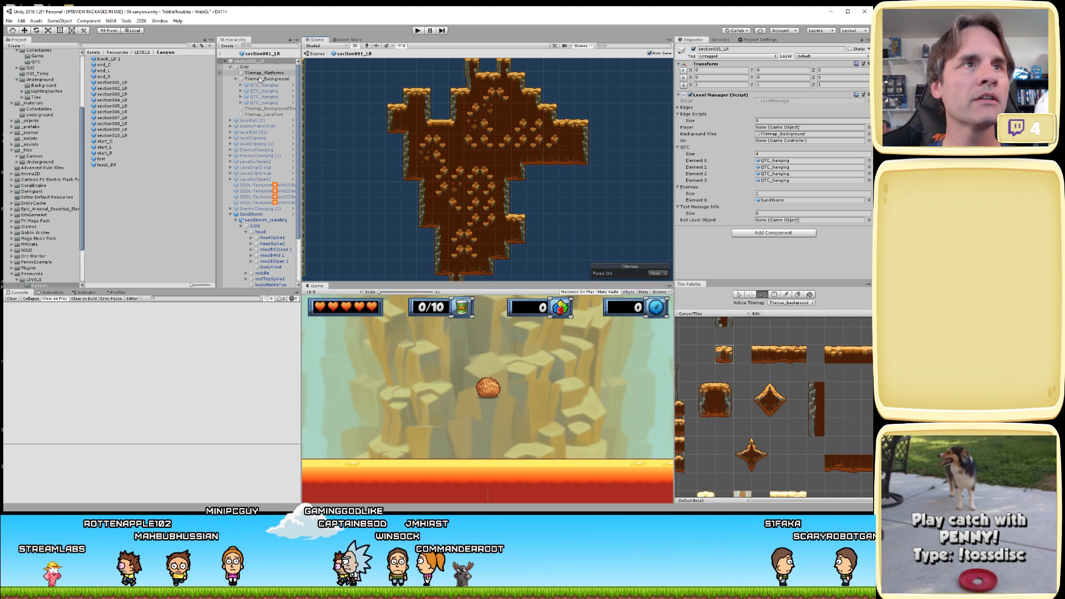
pyautogui.scroll(2, 56, 240)
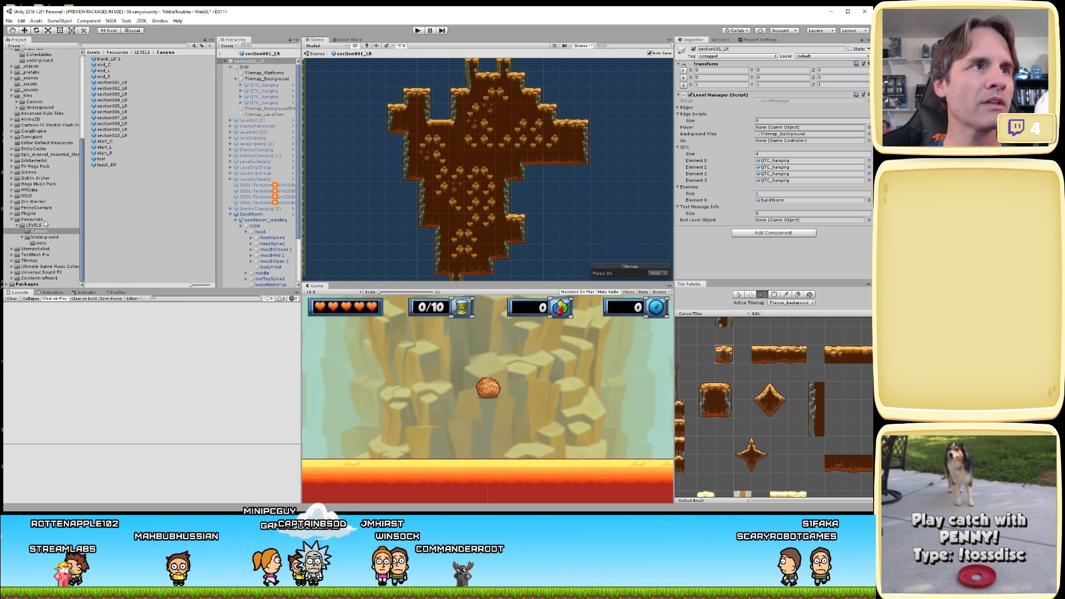
pyautogui.scroll(2, 48, 203)
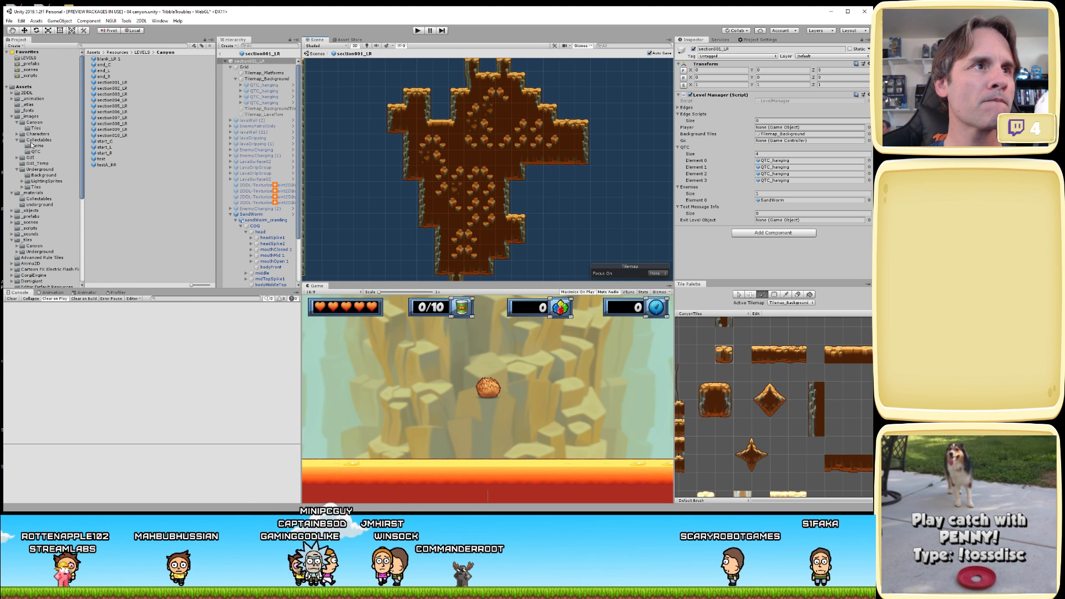
pyautogui.scroll(-3, 40, 200)
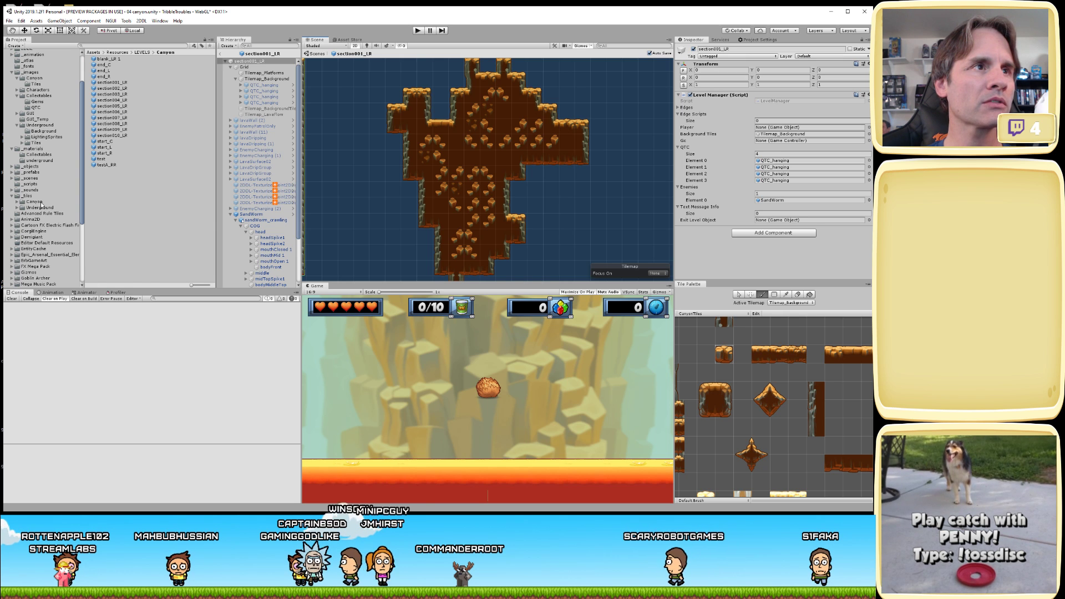
# - Inspect the CanyonRuleTile's tiling rules in the Canyon tile assets, keeping its sprites
pyautogui.click(37, 201)
pyautogui.click(114, 177)
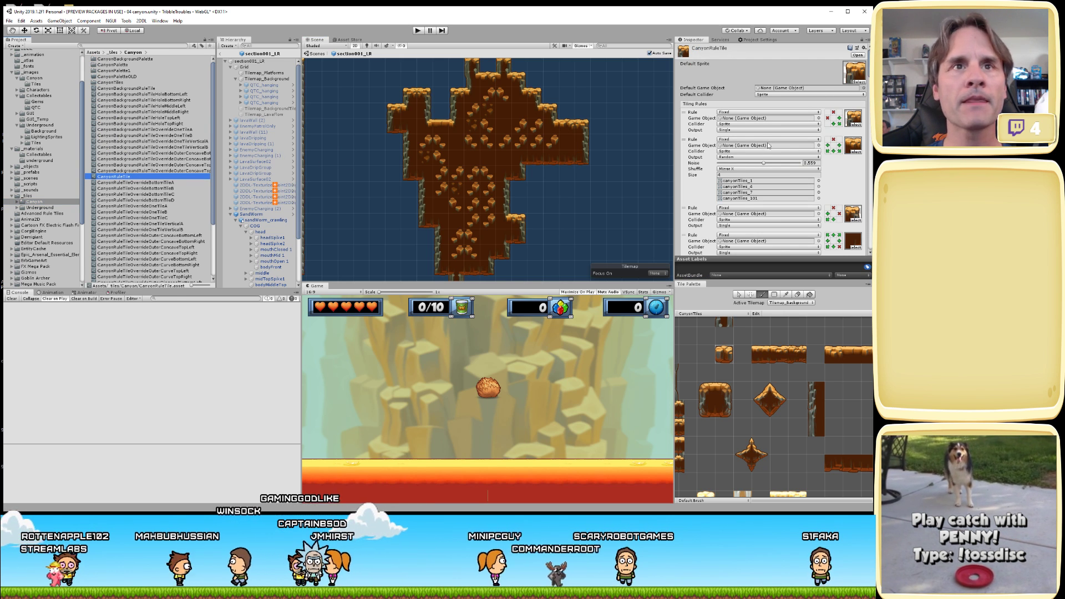
pyautogui.scroll(-5, 816, 179)
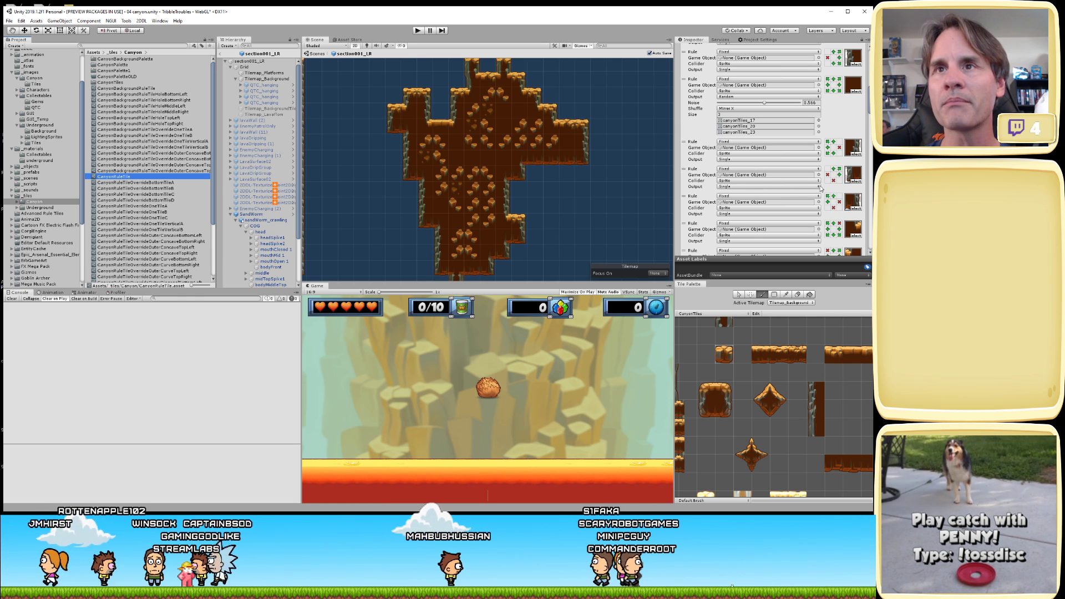
pyautogui.click(854, 178)
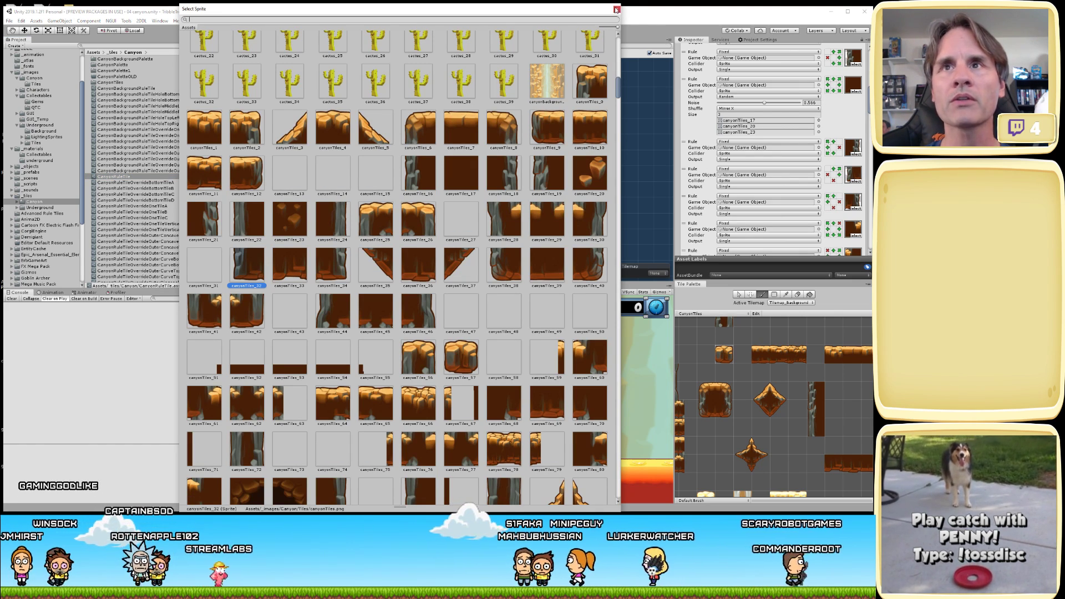
pyautogui.press('Escape')
# - Pick the vertical wall tile from the Tile Palette for painting
pyautogui.scroll(-6, 764, 130)
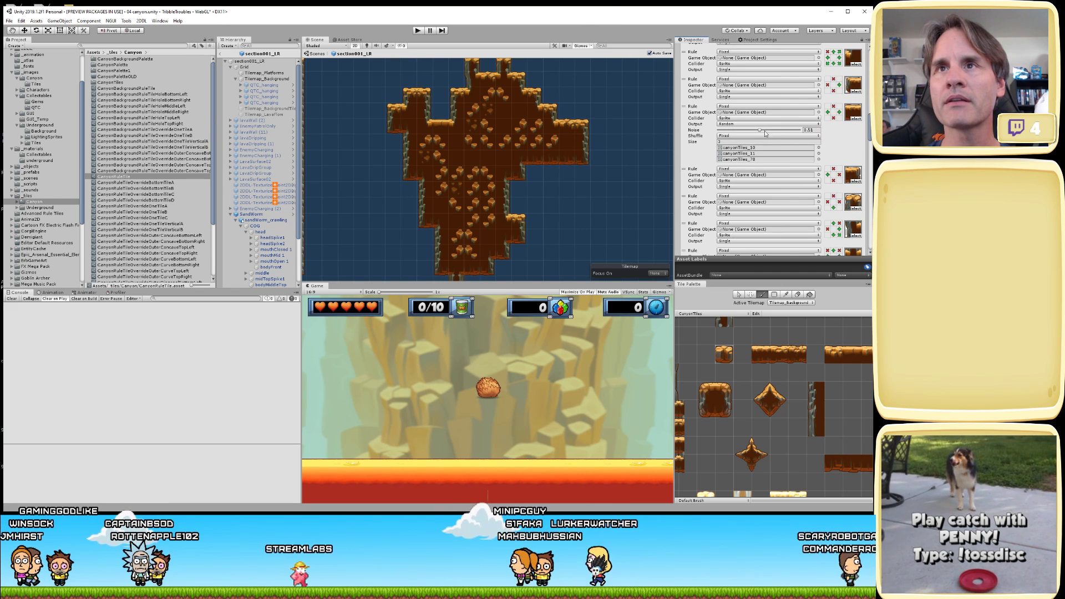
pyautogui.scroll(-6, 814, 148)
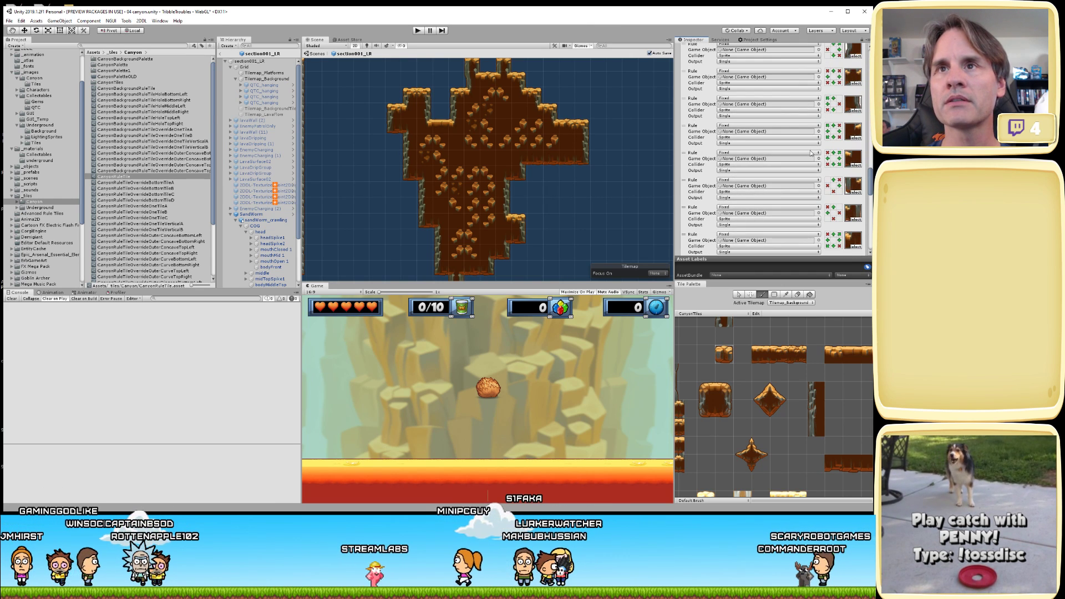
pyautogui.scroll(-5, 870, 180)
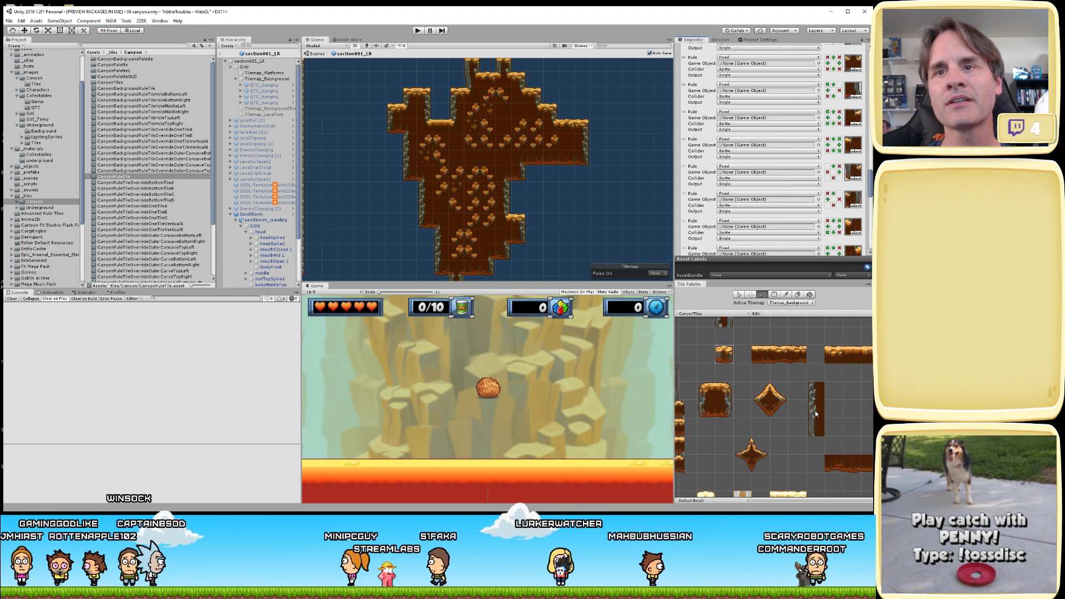
pyautogui.click(813, 425)
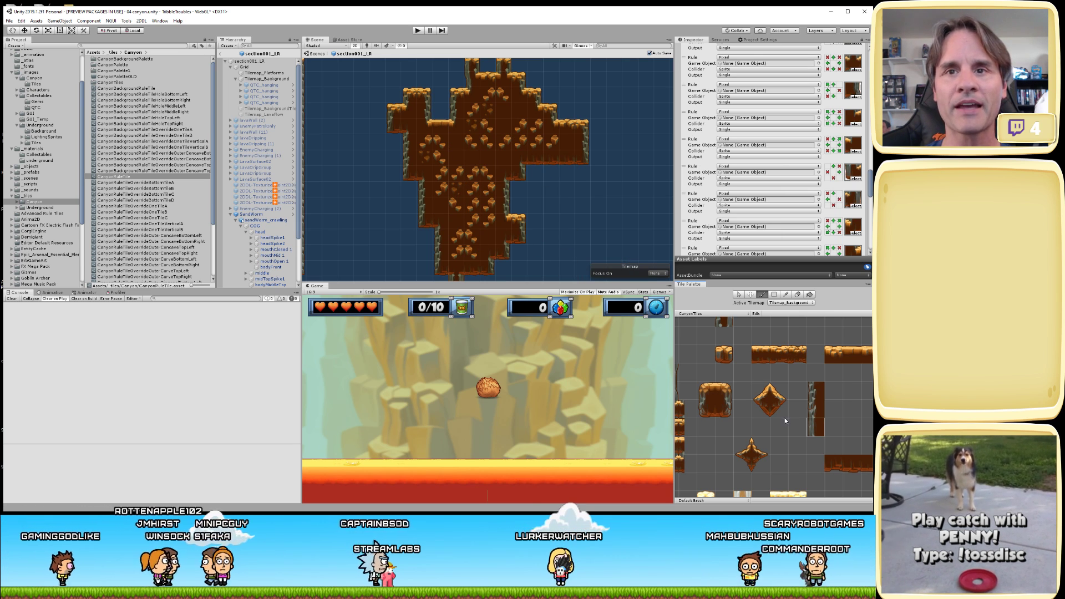
pyautogui.scroll(-2, 784, 418)
pyautogui.moveTo(771, 423); pyautogui.dragTo(697, 408, button='middle')
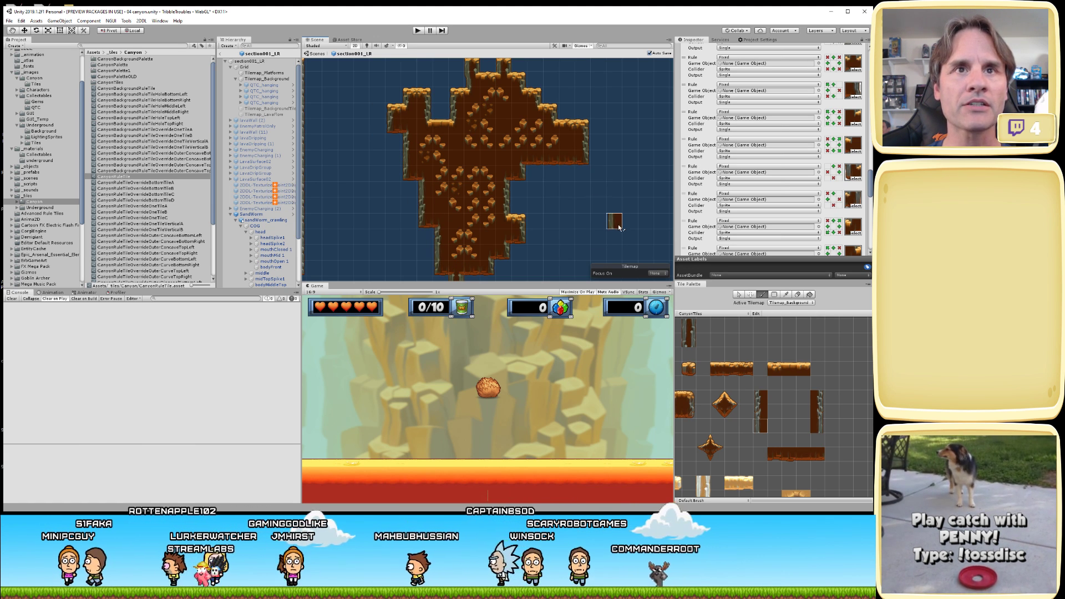
# - Select the Tilemap_Background object to show its Tilemap components
pyautogui.scroll(-2, 619, 228)
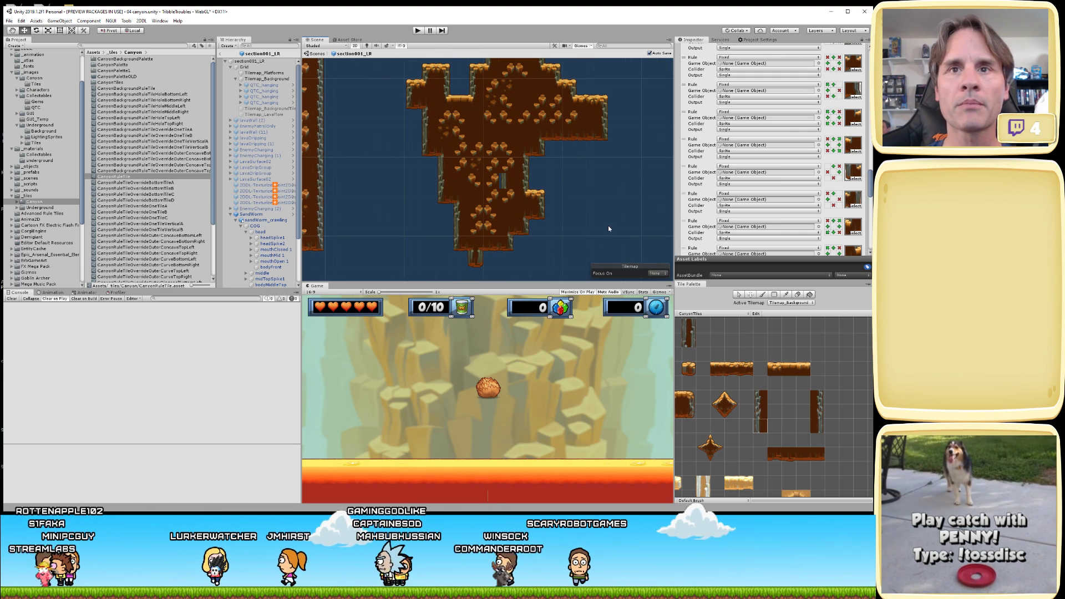
pyautogui.scroll(-3, 498, 187)
pyautogui.moveTo(504, 152); pyautogui.dragTo(505, 247, button='middle')
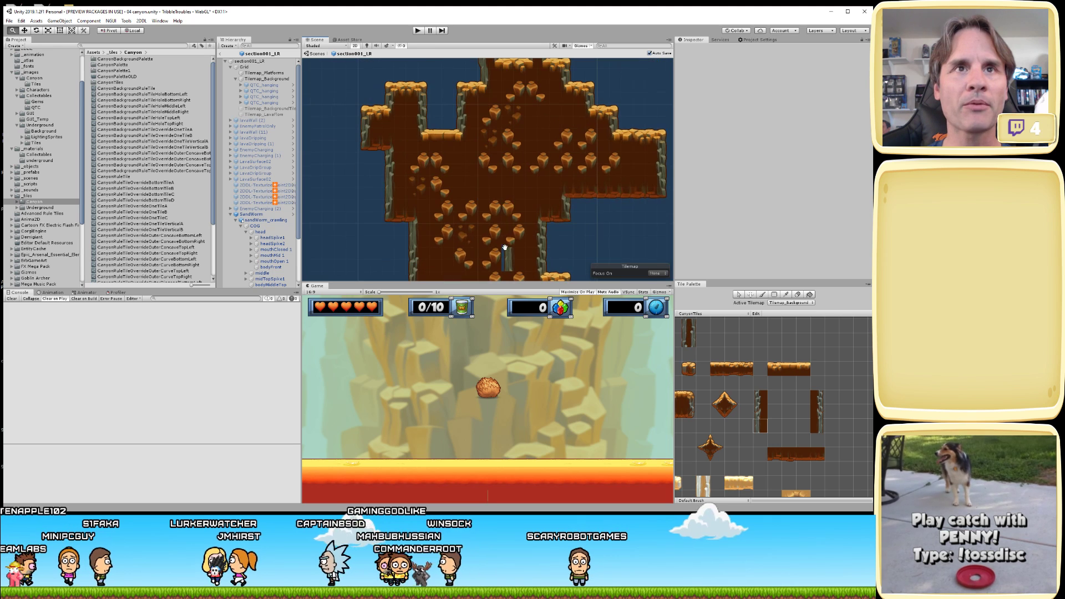
pyautogui.scroll(-3, 497, 178)
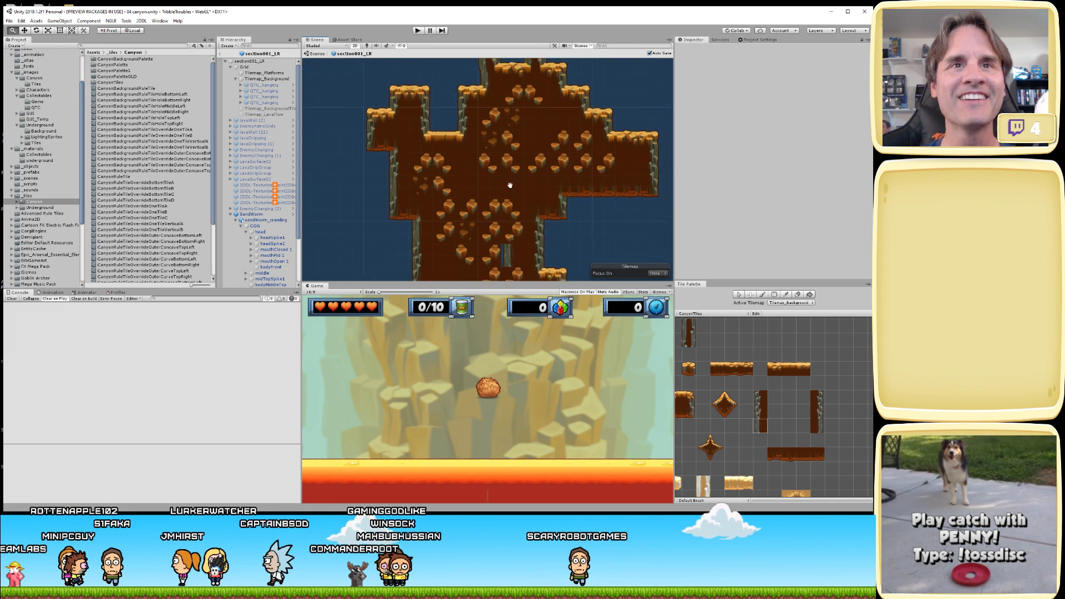
pyautogui.click(501, 135)
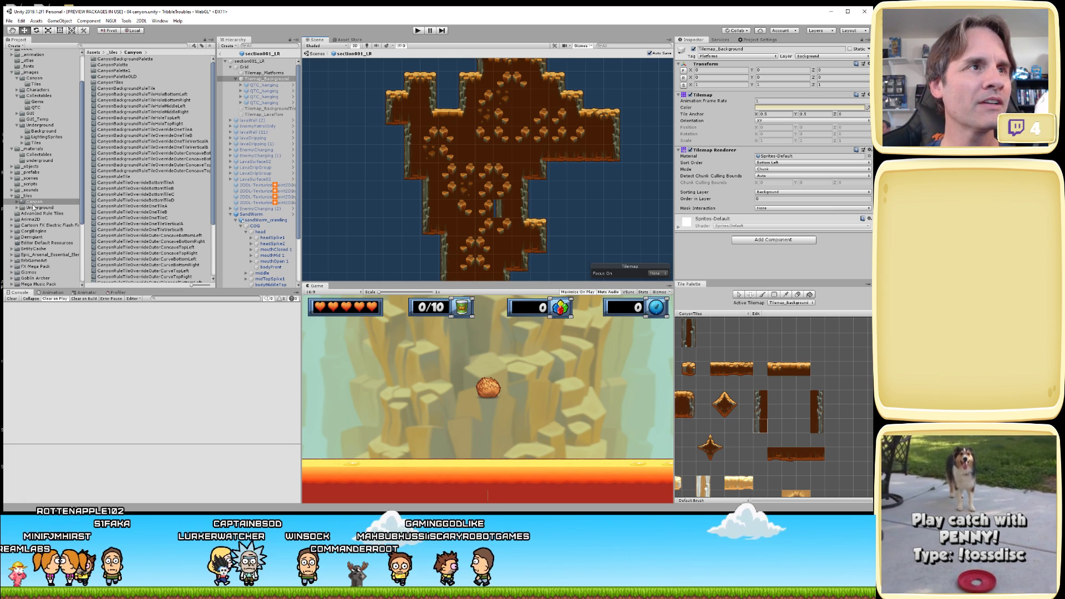
# - Browse the CanyonRuleTile's tiling rules, checking a rule's sprite choices without changes
pyautogui.click(120, 176)
pyautogui.scroll(-3, 817, 152)
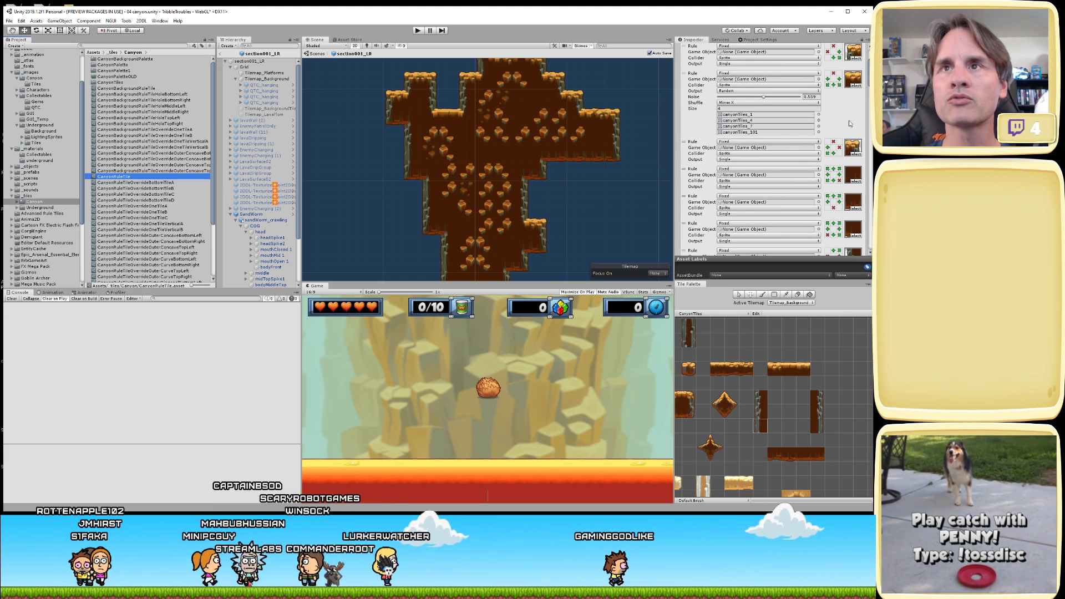
pyautogui.scroll(-2, 787, 179)
pyautogui.scroll(-1, 854, 116)
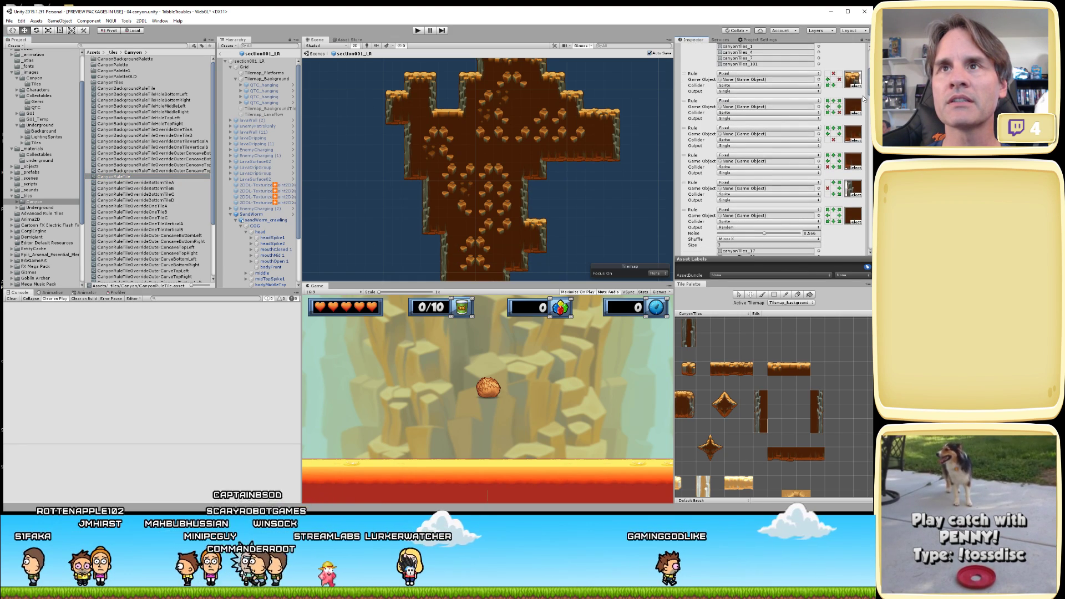
pyautogui.click(855, 113)
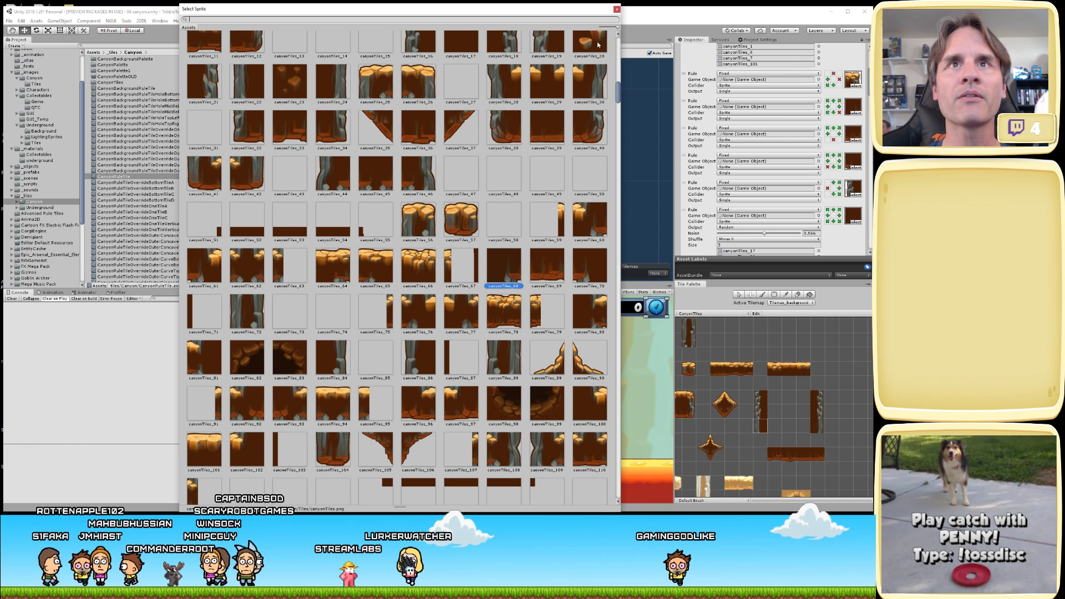
pyautogui.click(617, 10)
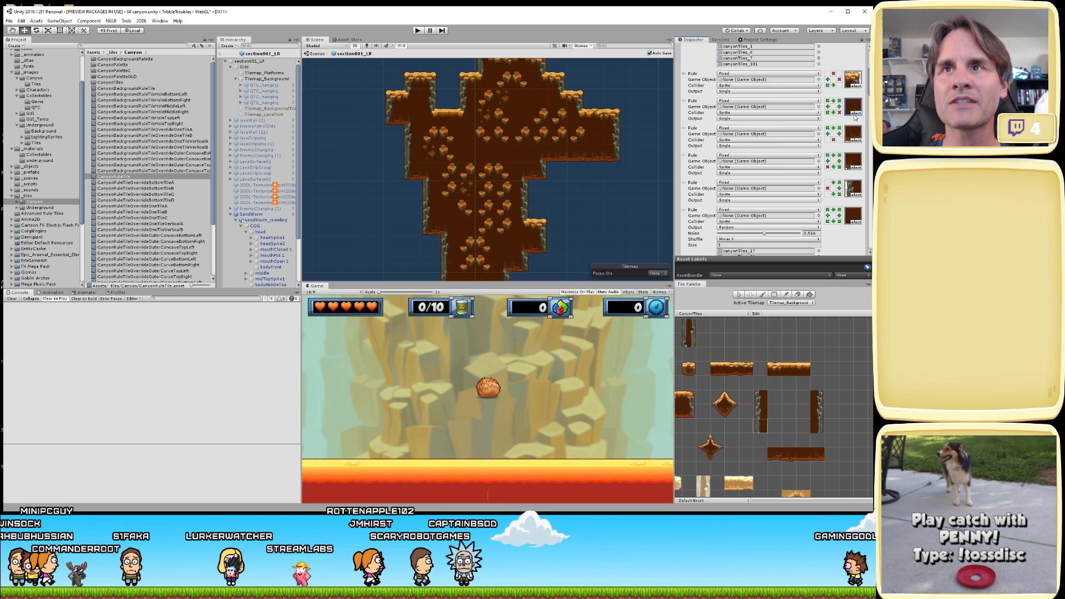
# - Ping the canyonTiles_23 sprite from the random rule's sprite field
pyautogui.scroll(-3, 767, 182)
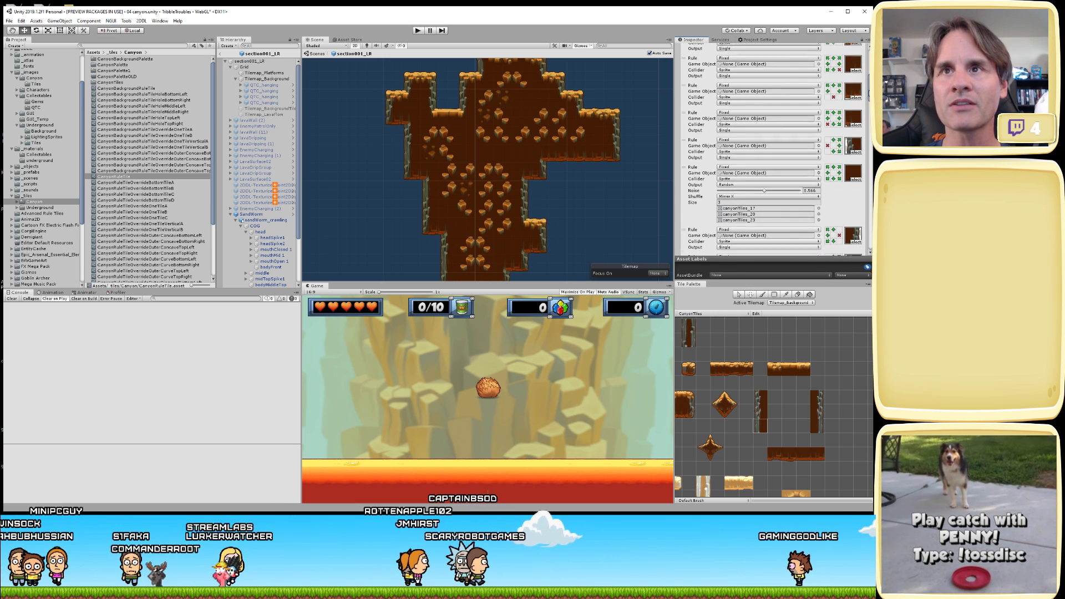
pyautogui.scroll(-3, 766, 181)
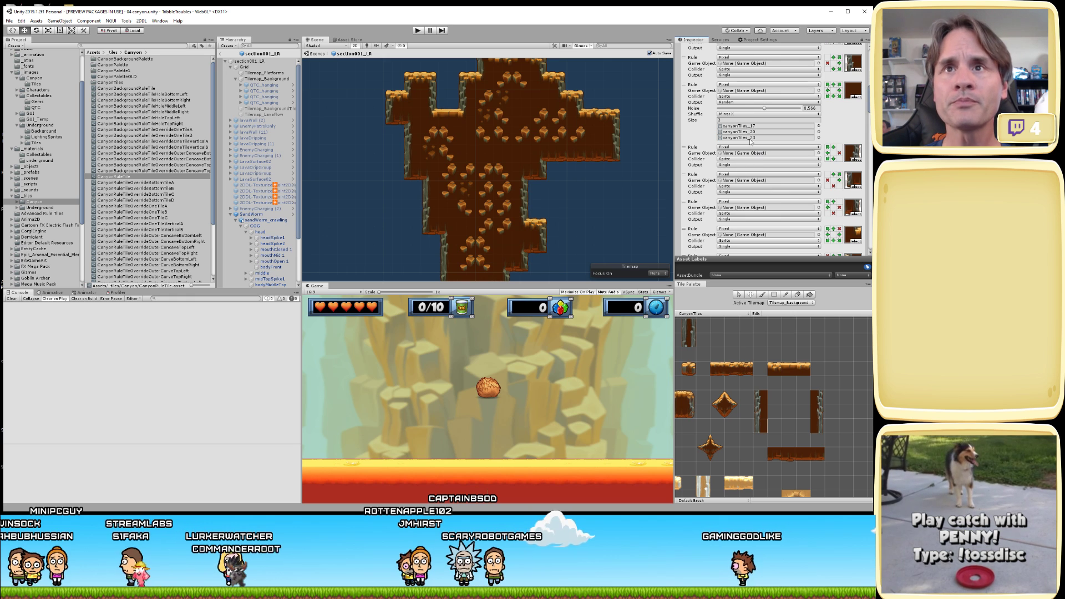
pyautogui.click(740, 136)
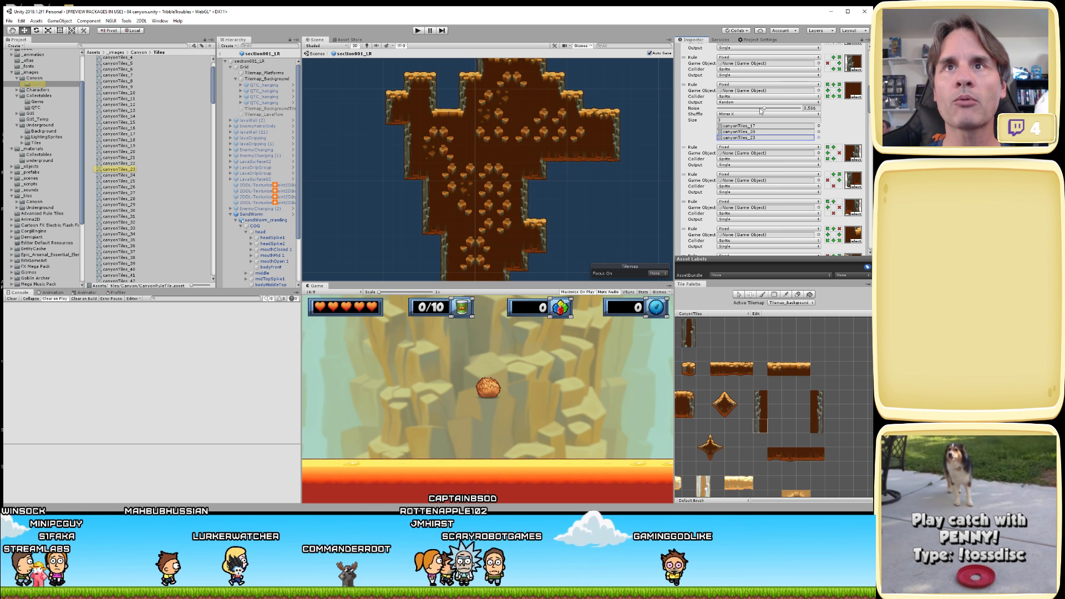
# - Set the random rule's noise to 0.5666 and its sprite list size to 6
pyautogui.moveTo(766, 109); pyautogui.dragTo(825, 115)
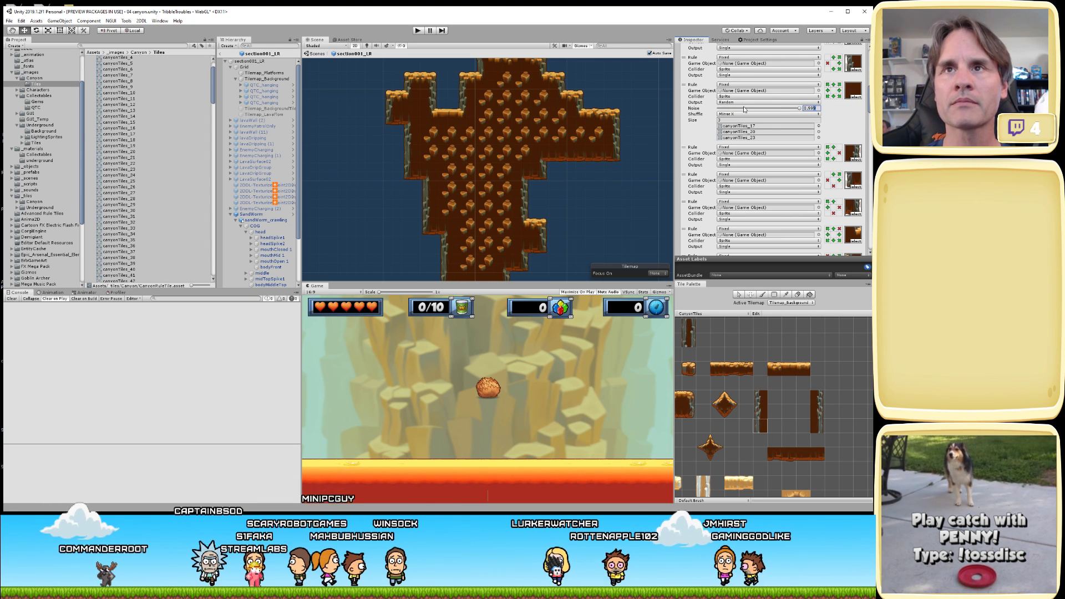
pyautogui.write('0.566')
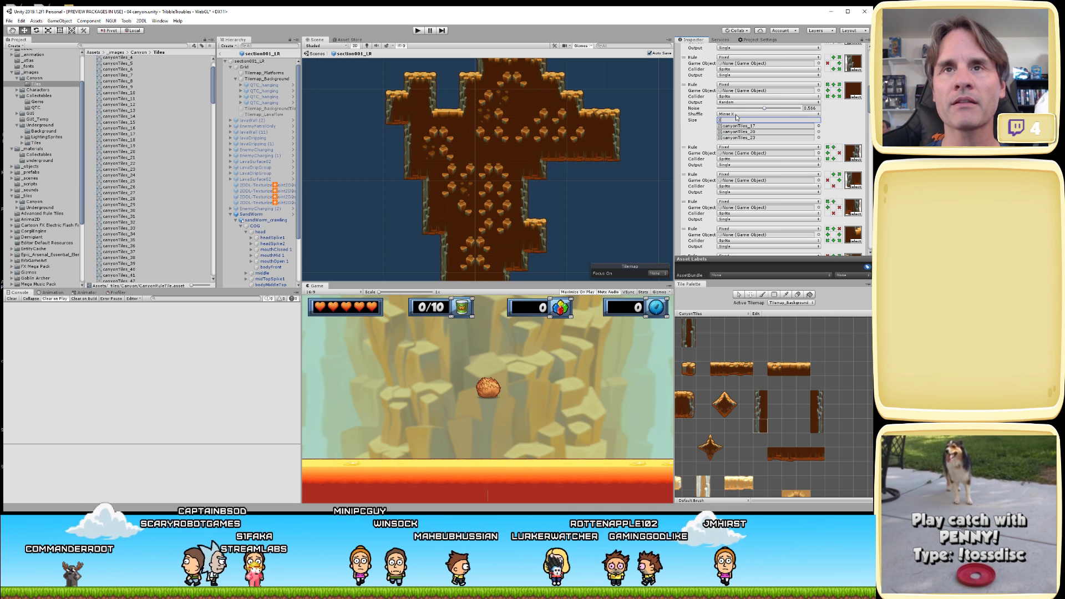
pyautogui.write('6')
pyautogui.press('Return')
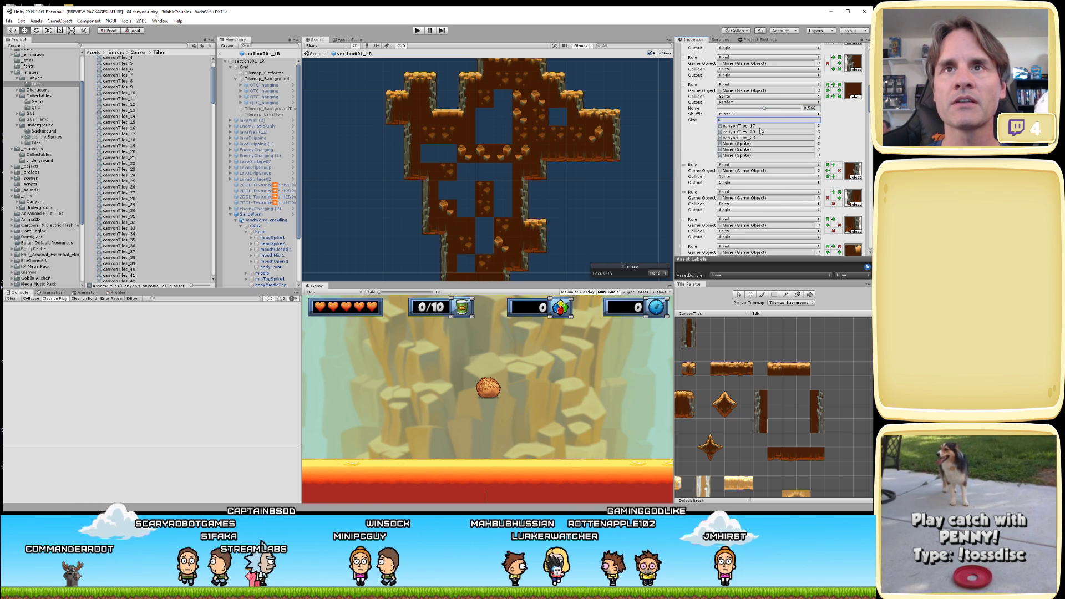
pyautogui.click(760, 126)
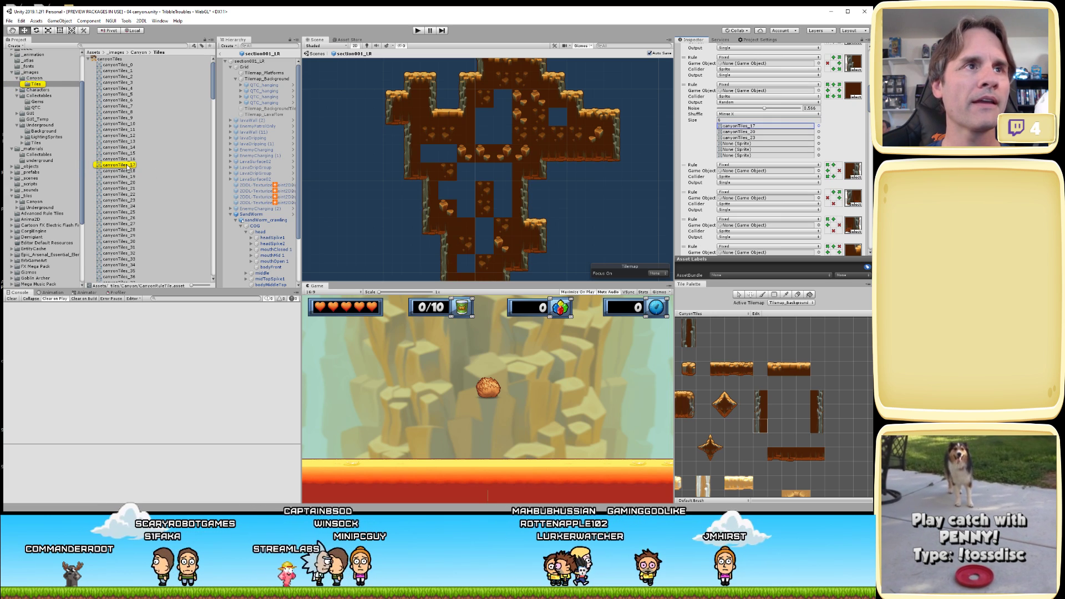
# - Assign canyonTiles_17 to the fourth random-rule sprite slot
pyautogui.click(818, 143)
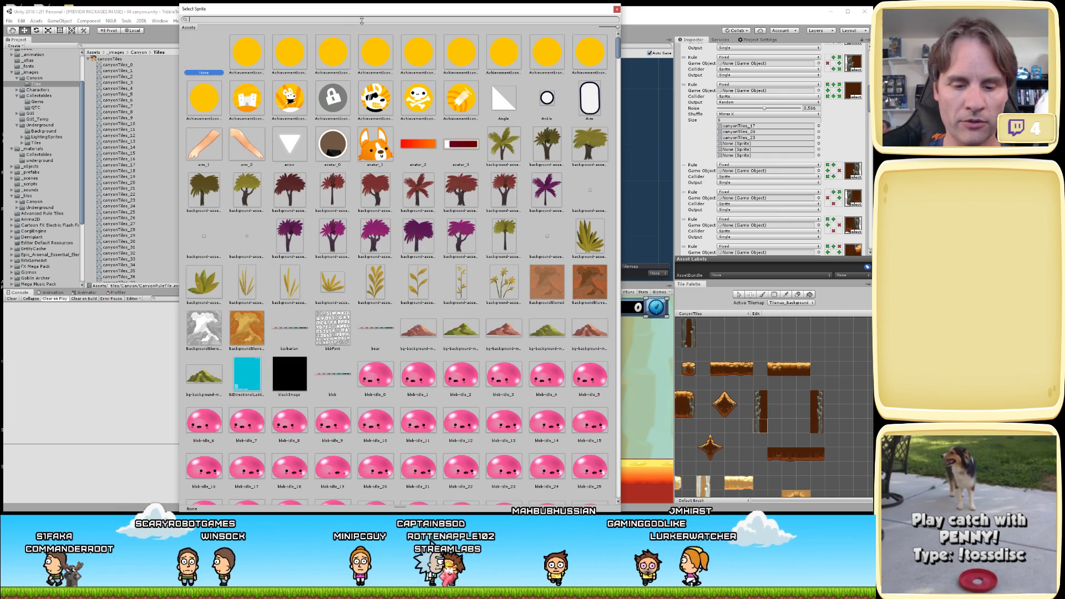
pyautogui.write('_17')
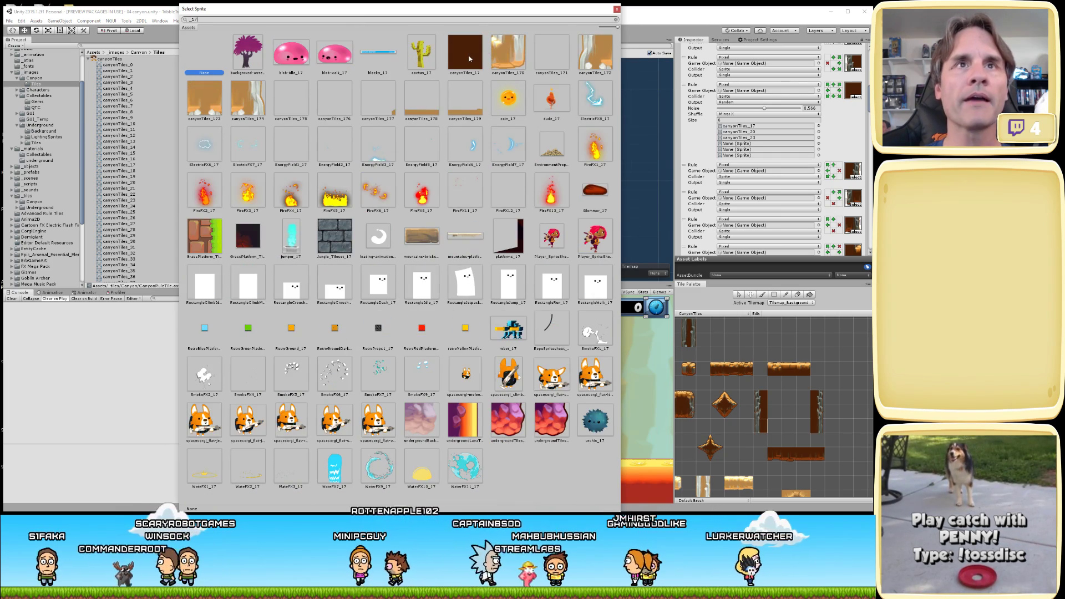
pyautogui.doubleClick(468, 56)
# - Assign canyonTiles_17 to the fifth random-rule sprite slot
pyautogui.click(818, 149)
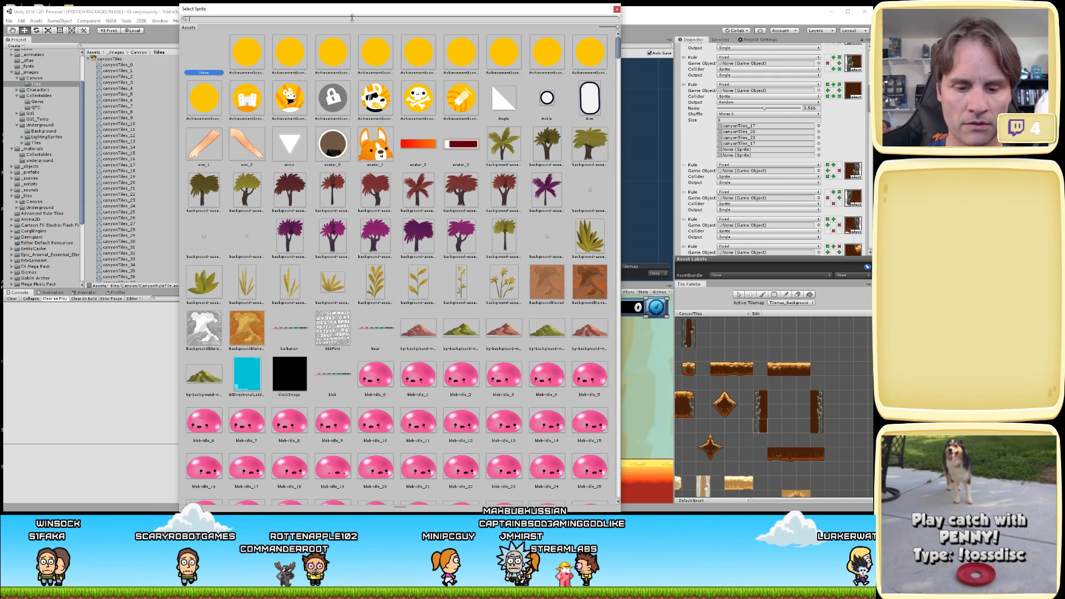
pyautogui.press('Escape')
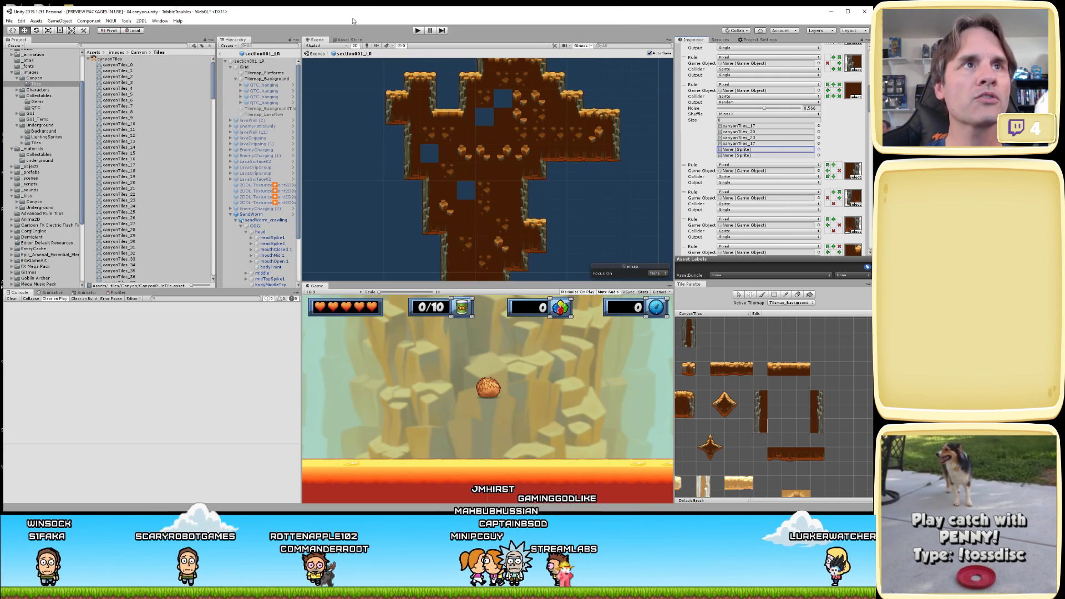
pyautogui.click(754, 150)
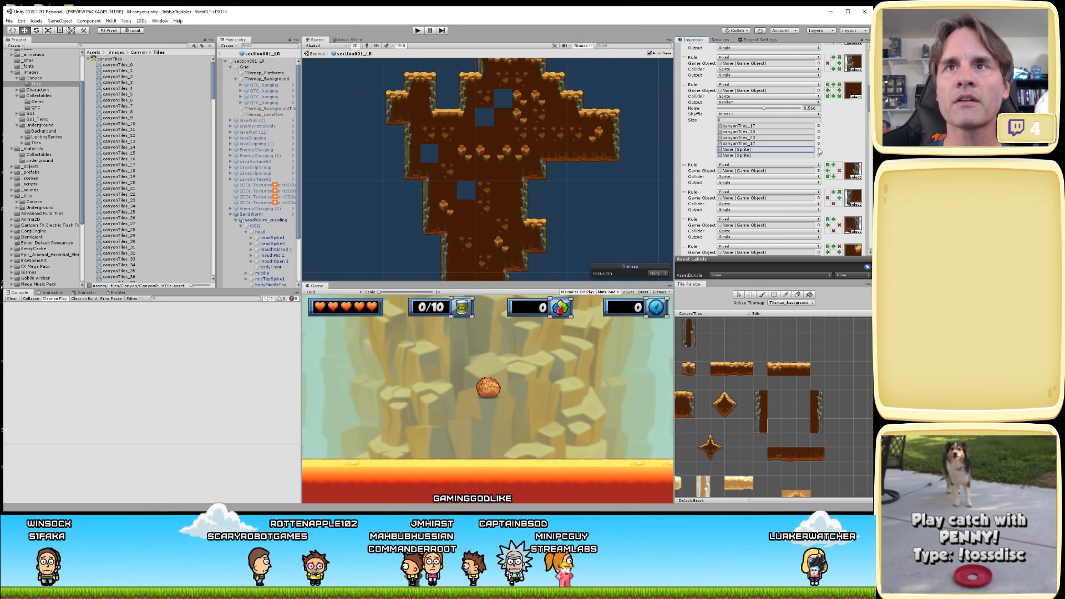
pyautogui.click(819, 150)
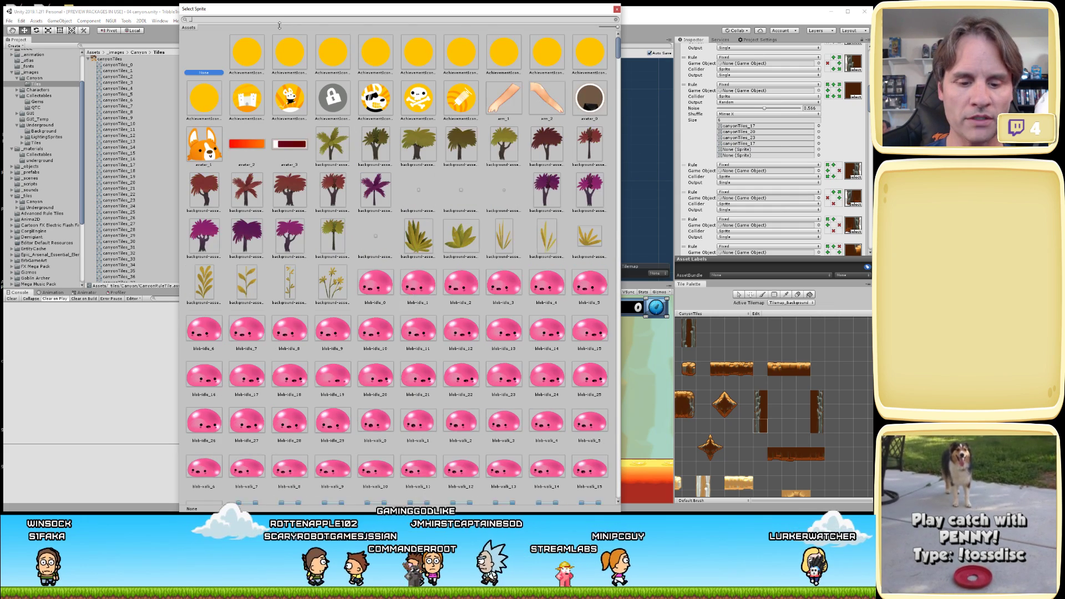
pyautogui.press('Escape')
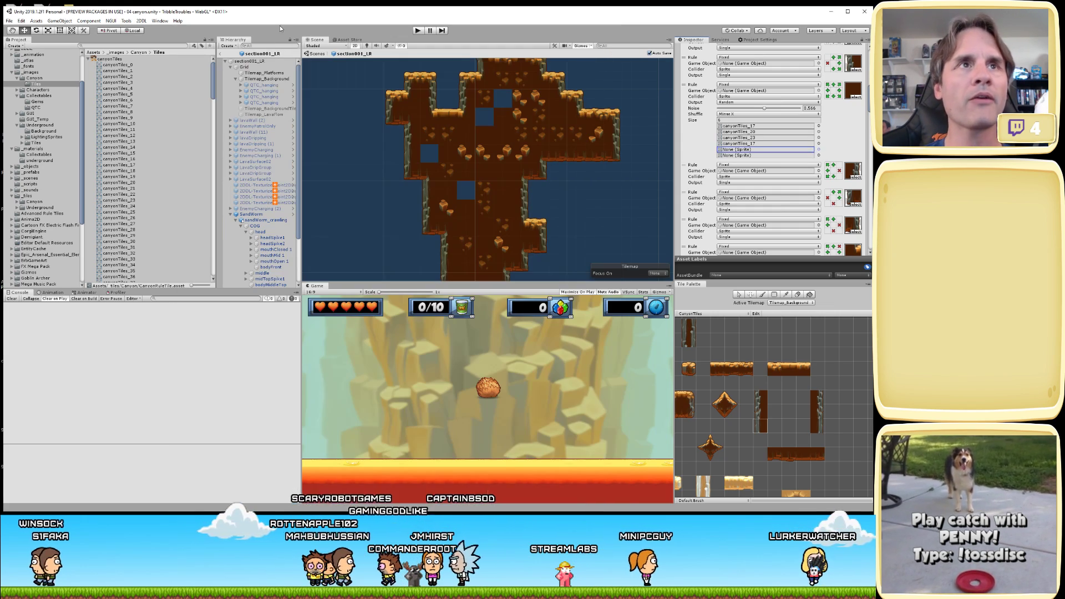
pyautogui.click(818, 150)
pyautogui.scroll(-10, 424, 86)
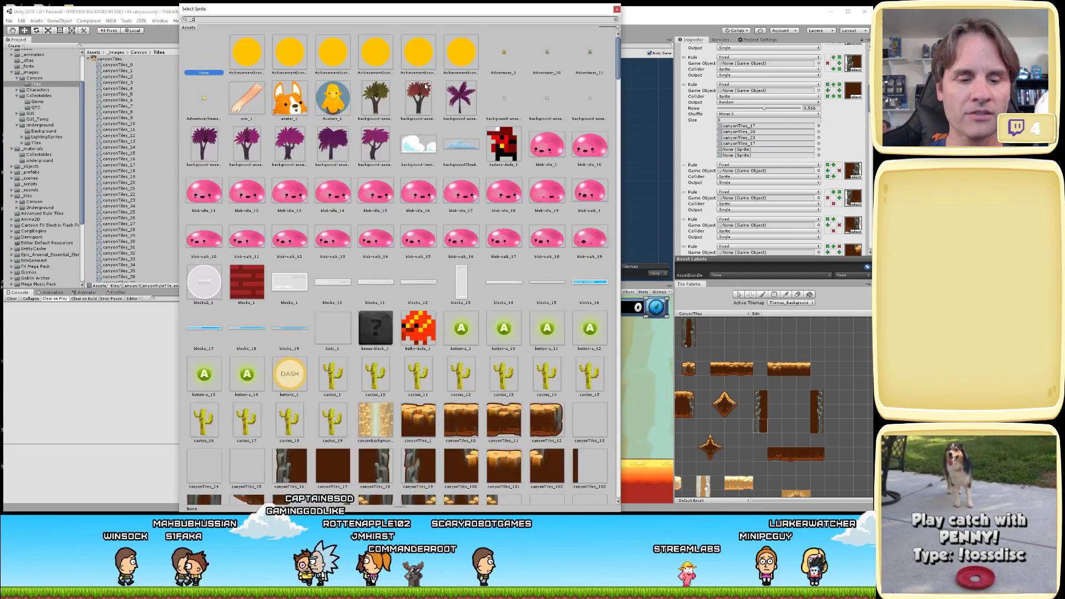
pyautogui.doubleClick(454, 49)
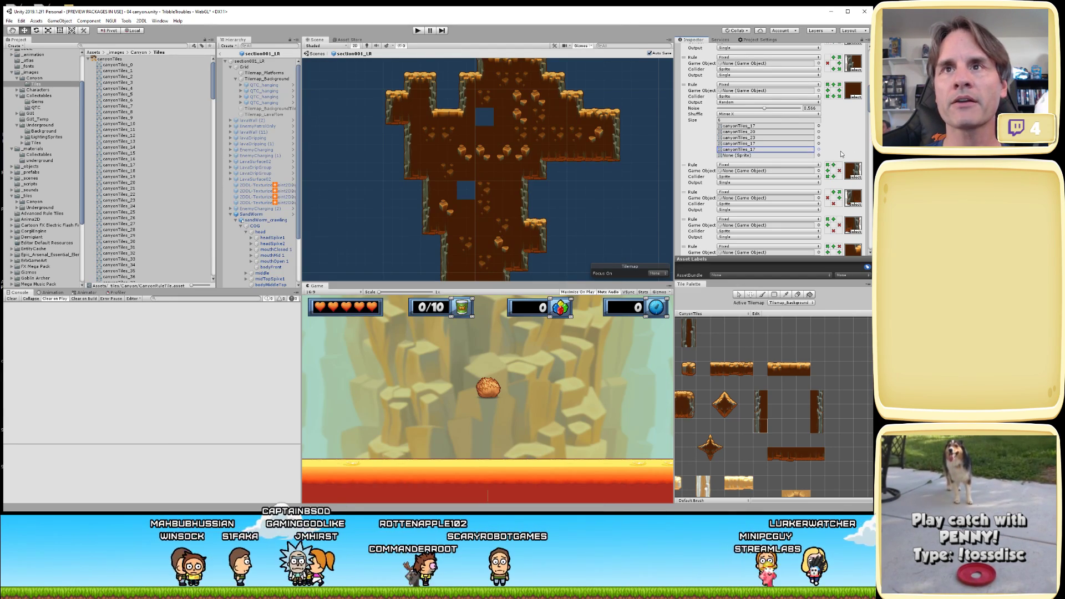
# - Assign canyonTiles_17 to the sixth random-rule sprite slot
pyautogui.click(819, 156)
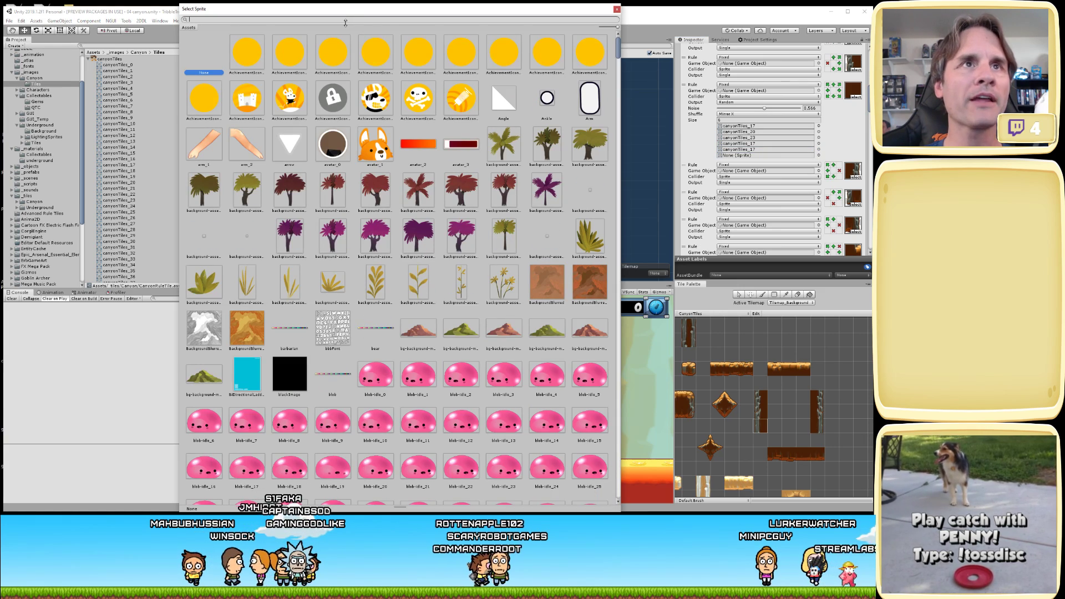
pyautogui.scroll(-10, 349, 18)
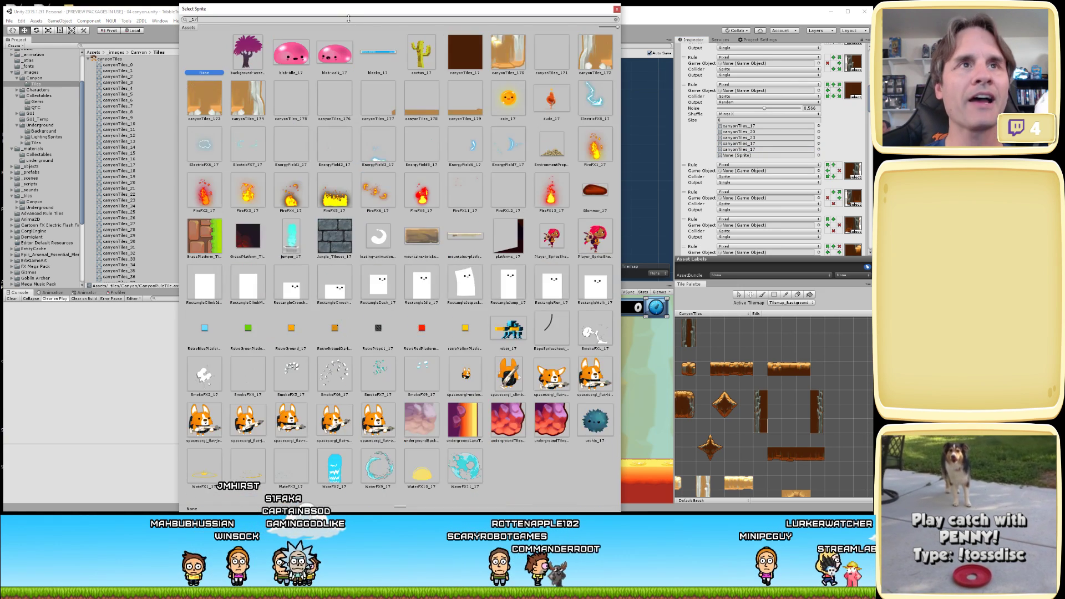
pyautogui.press('Escape')
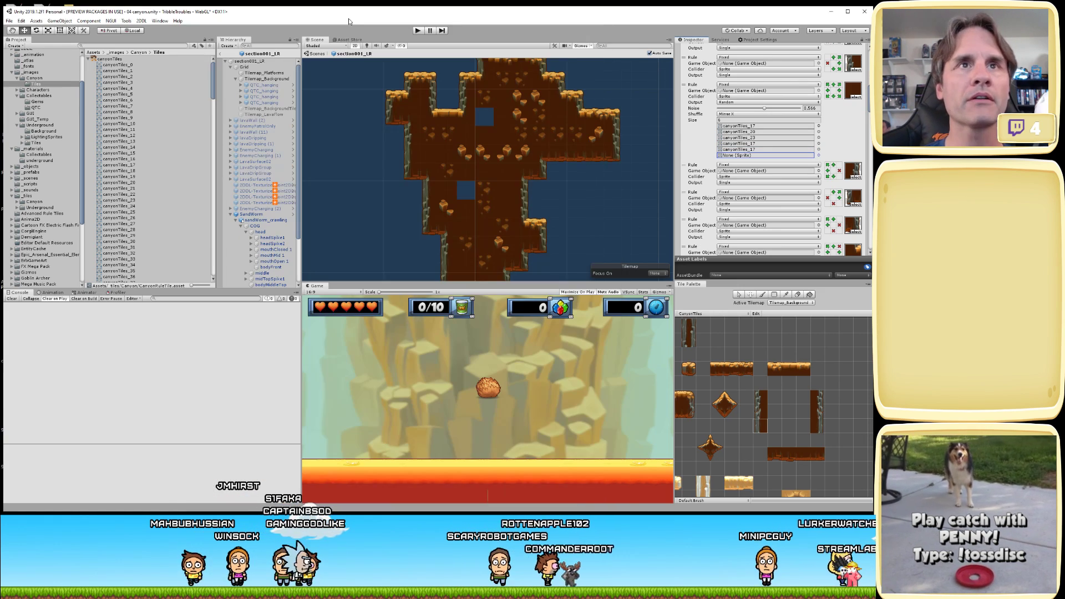
pyautogui.click(819, 156)
pyautogui.scroll(-15, 458, 52)
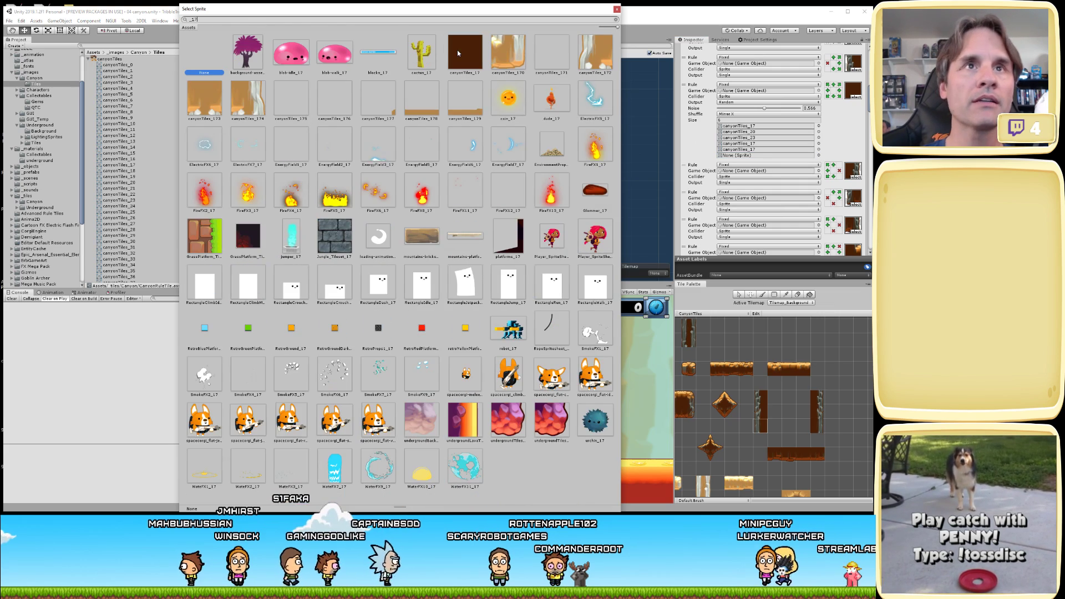
pyautogui.doubleClick(464, 49)
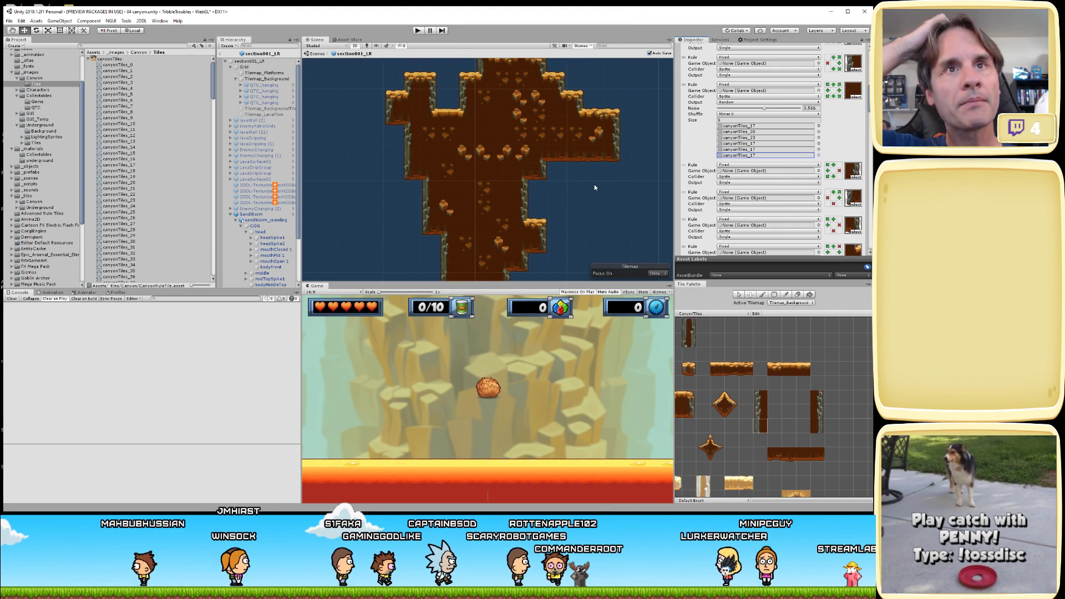
pyautogui.scroll(-3, 533, 167)
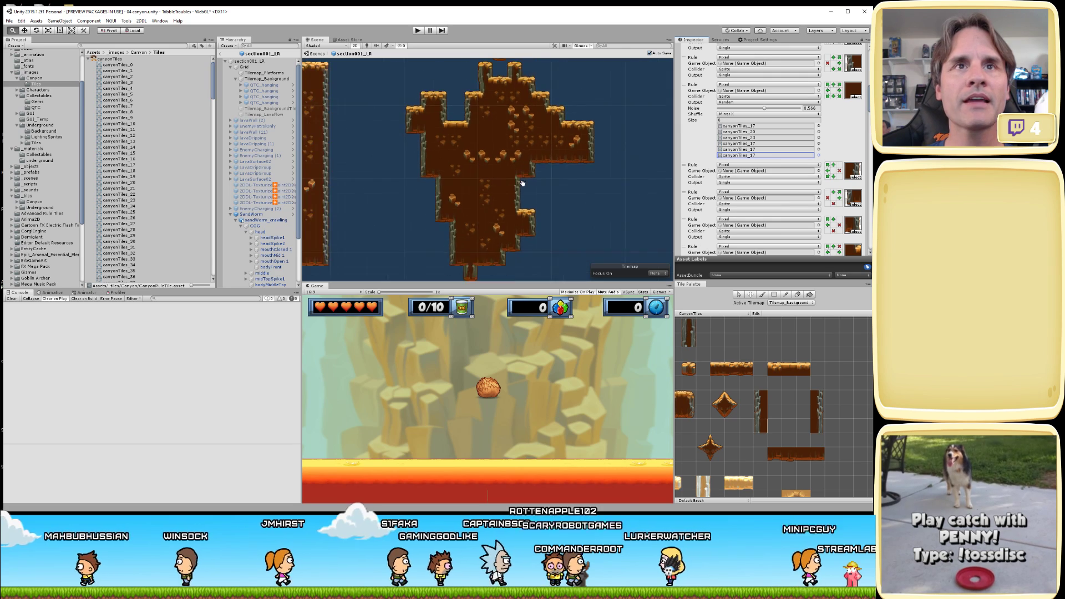
pyautogui.scroll(2, 543, 190)
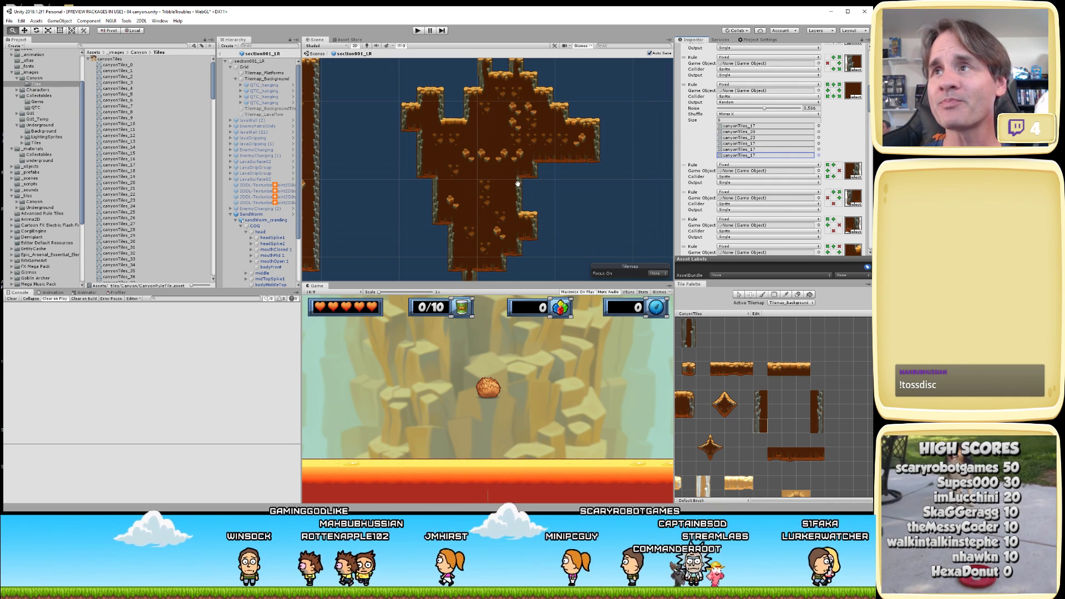
pyautogui.keyDown('alt'); pyautogui.moveTo(526, 182); pyautogui.dragTo(487, 183, button='right'); pyautogui.keyUp('alt')
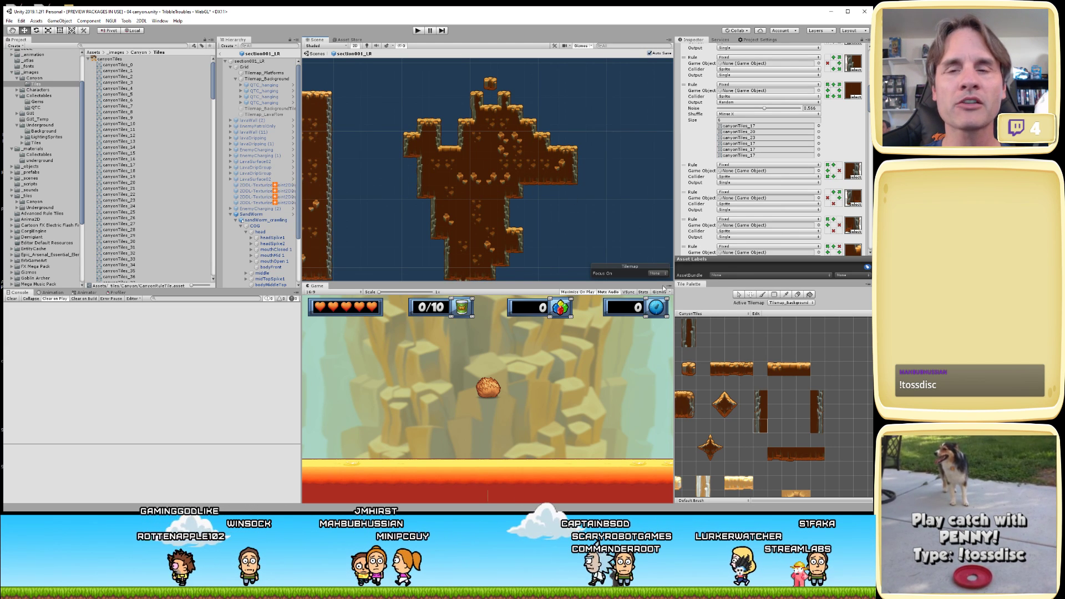
# - Paint a canyon tile into the hole in the cross-shaped platform structure
pyautogui.moveTo(725, 368); pyautogui.dragTo(788, 394, button='middle')
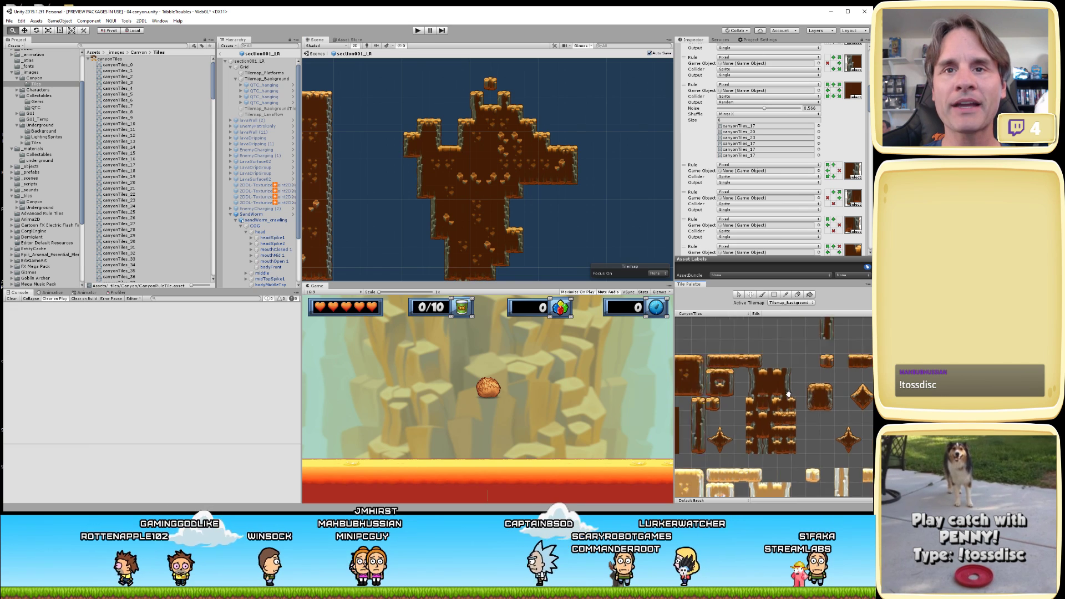
pyautogui.scroll(3, 788, 394)
pyautogui.press('b')
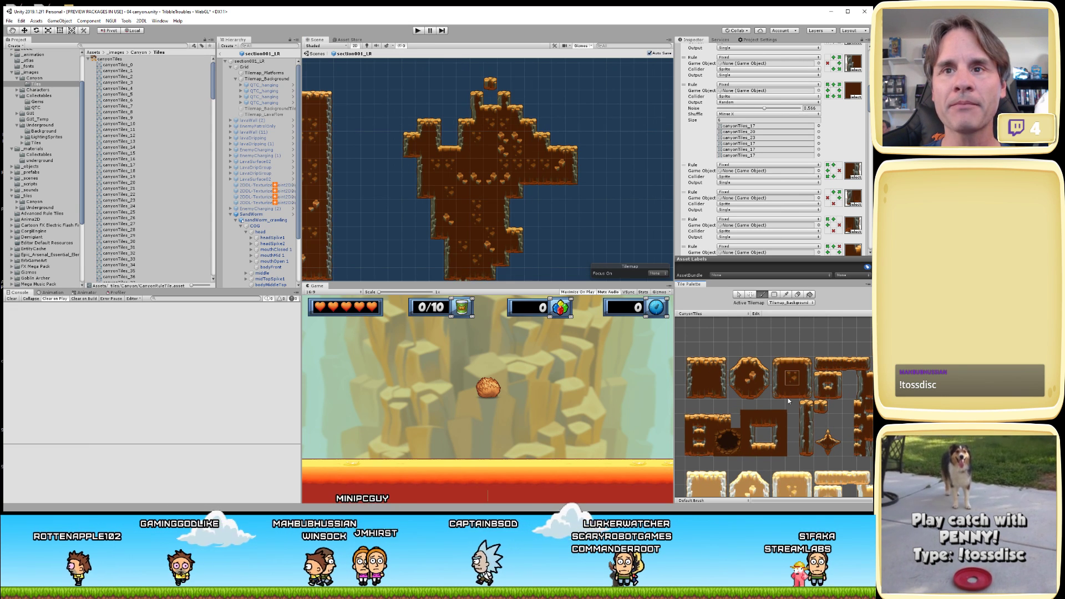
pyautogui.click(463, 179)
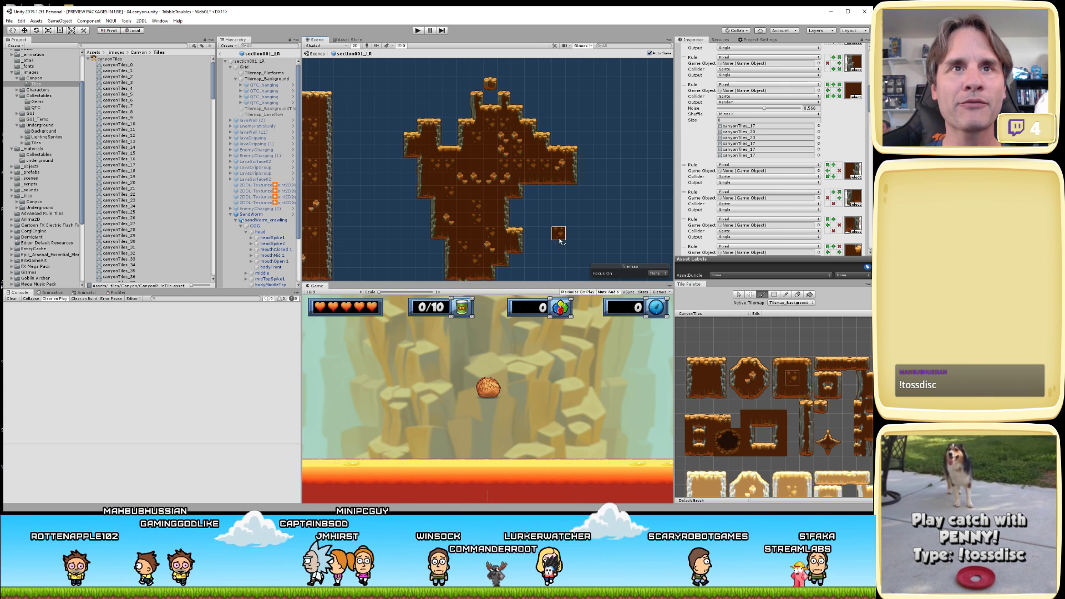
pyautogui.scroll(-3, 845, 370)
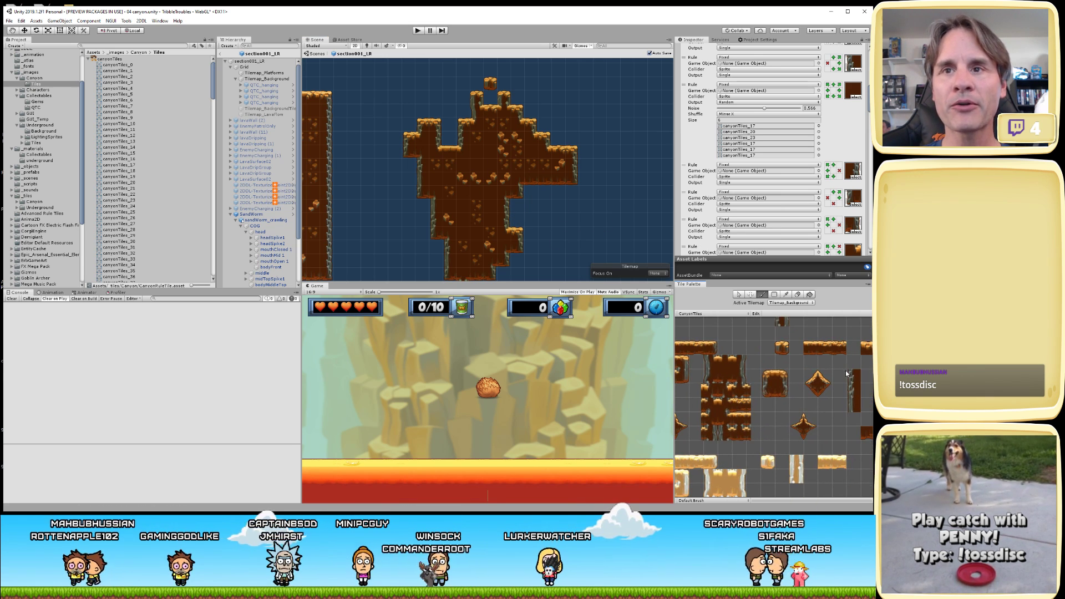
pyautogui.moveTo(845, 371); pyautogui.dragTo(807, 384, button='middle')
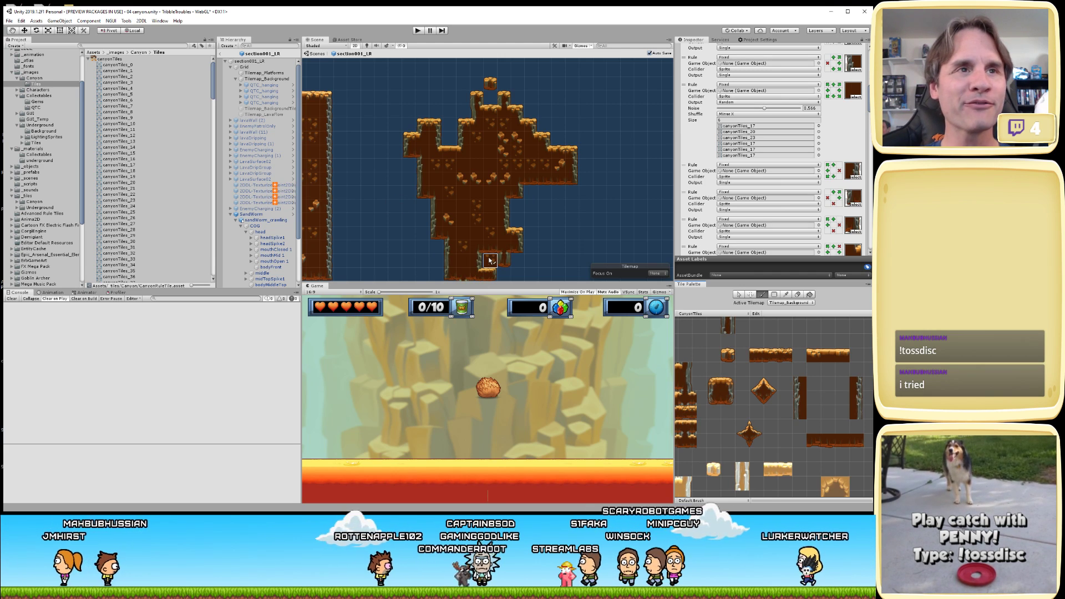
pyautogui.click(465, 178)
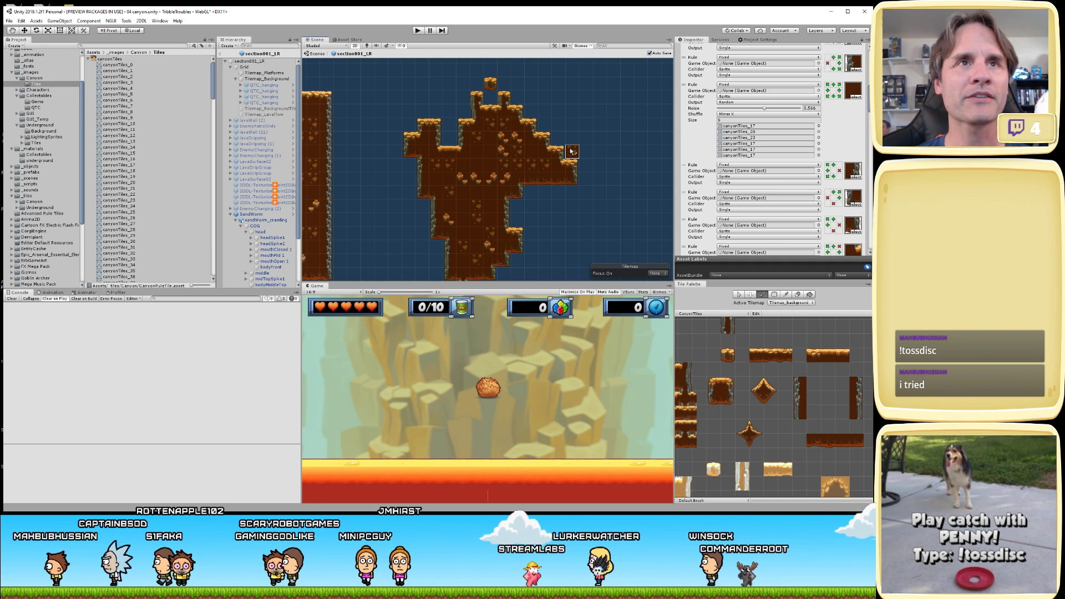
# - Erase the tiles of the structure's left arm with the Eraser
pyautogui.press('d')
pyautogui.scroll(-3, 527, 147)
pyautogui.moveTo(524, 161)
pyautogui.mouseDown()
pyautogui.moveTo(477, 158)
pyautogui.moveTo(462, 171)
pyautogui.moveTo(482, 191)
pyautogui.moveTo(507, 167)
pyautogui.moveTo(502, 138)
pyautogui.moveTo(513, 188)
pyautogui.moveTo(490, 245)
pyautogui.moveTo(504, 127)
pyautogui.mouseUp()
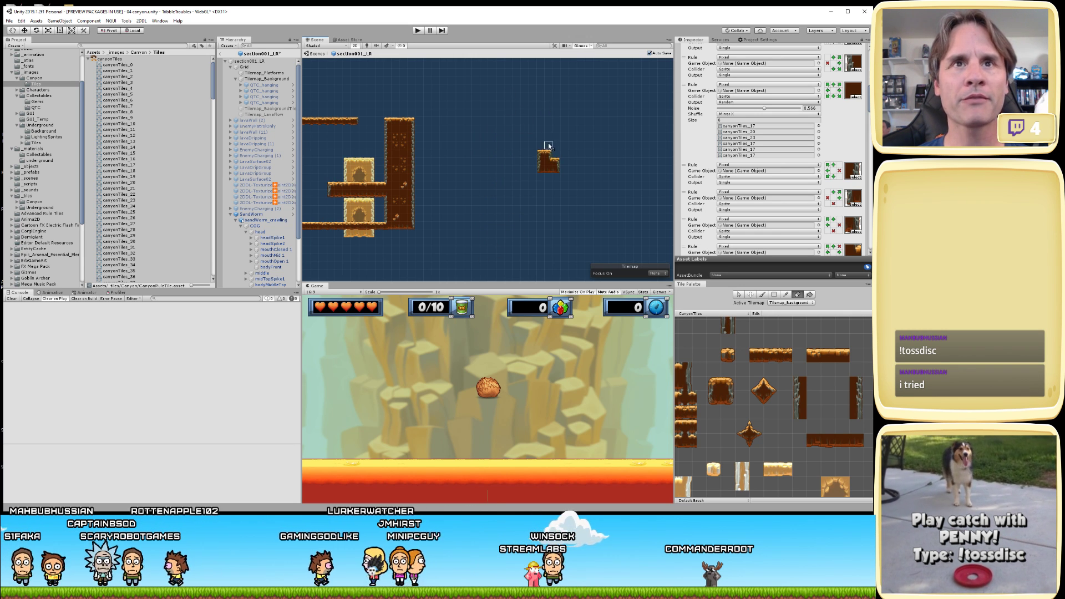
# - Erase the lone stray tile and paint a single test tile in the open area
pyautogui.click(540, 169)
pyautogui.press('b')
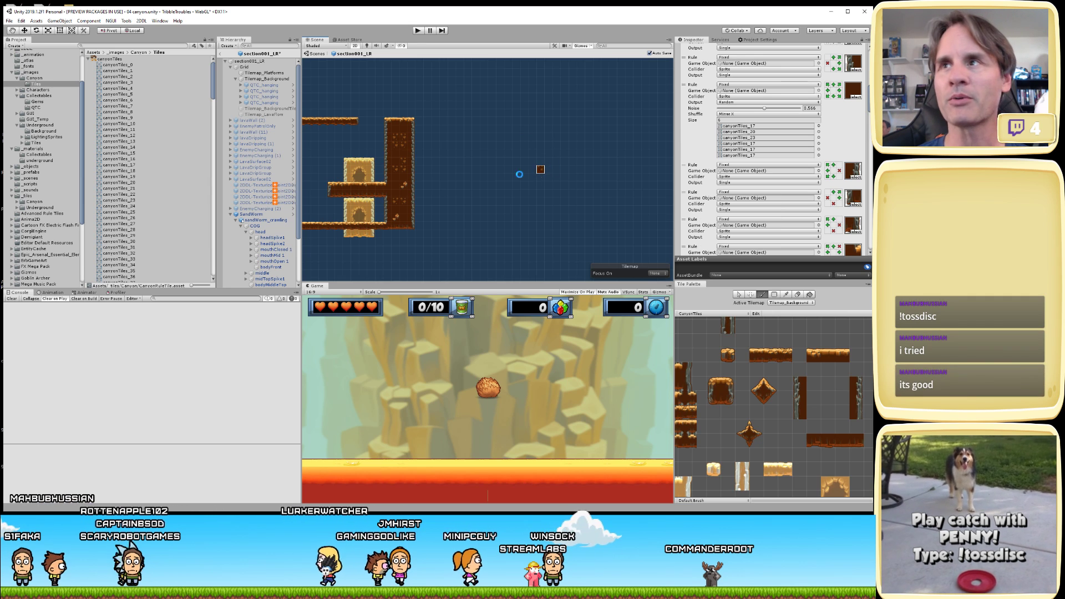
pyautogui.click(492, 170)
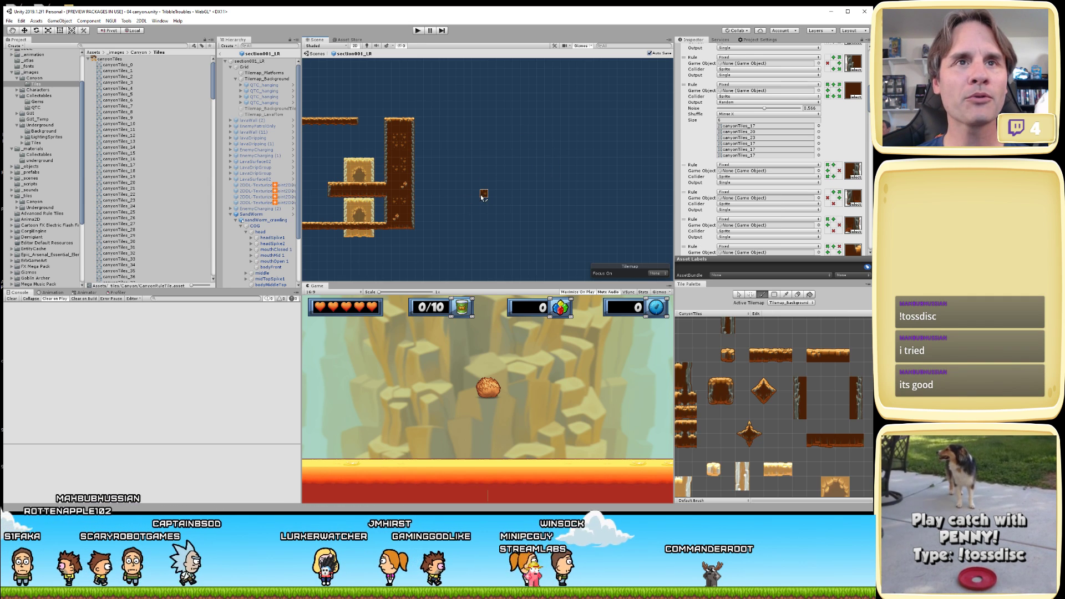
pyautogui.moveTo(440, 233); pyautogui.dragTo(613, 247, button='middle')
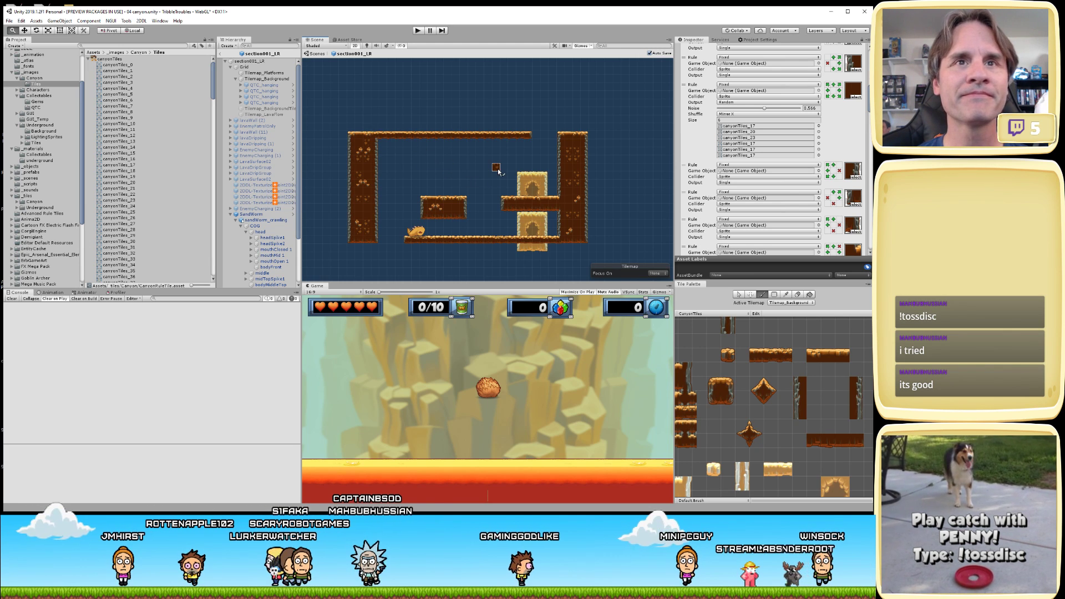
# - Select then deselect Tilemap_Background, and show the _tiles/Canyon asset folder
pyautogui.click(401, 149)
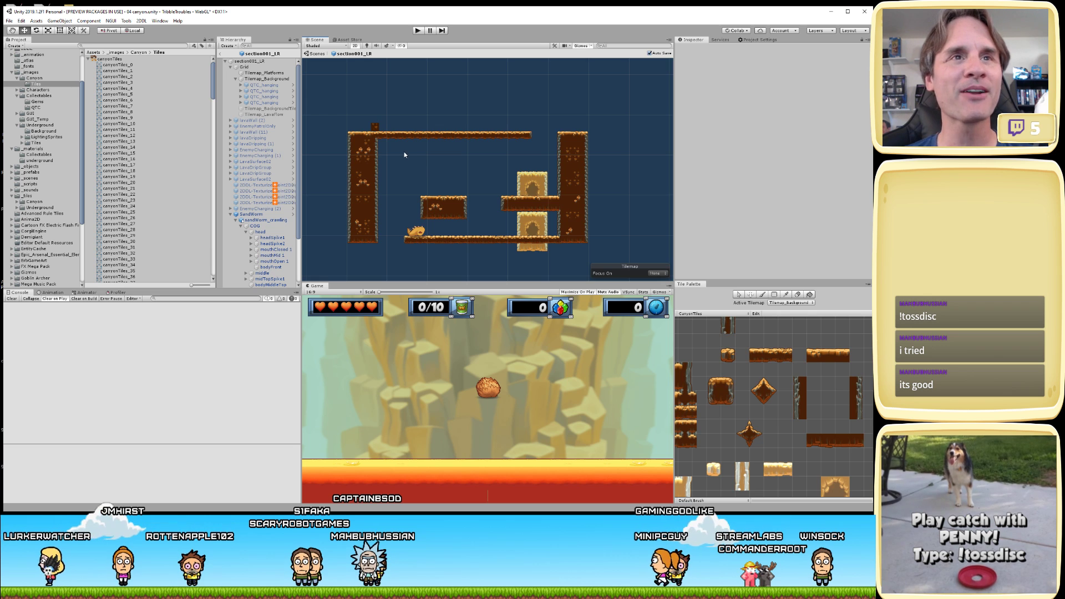
pyautogui.click(378, 131)
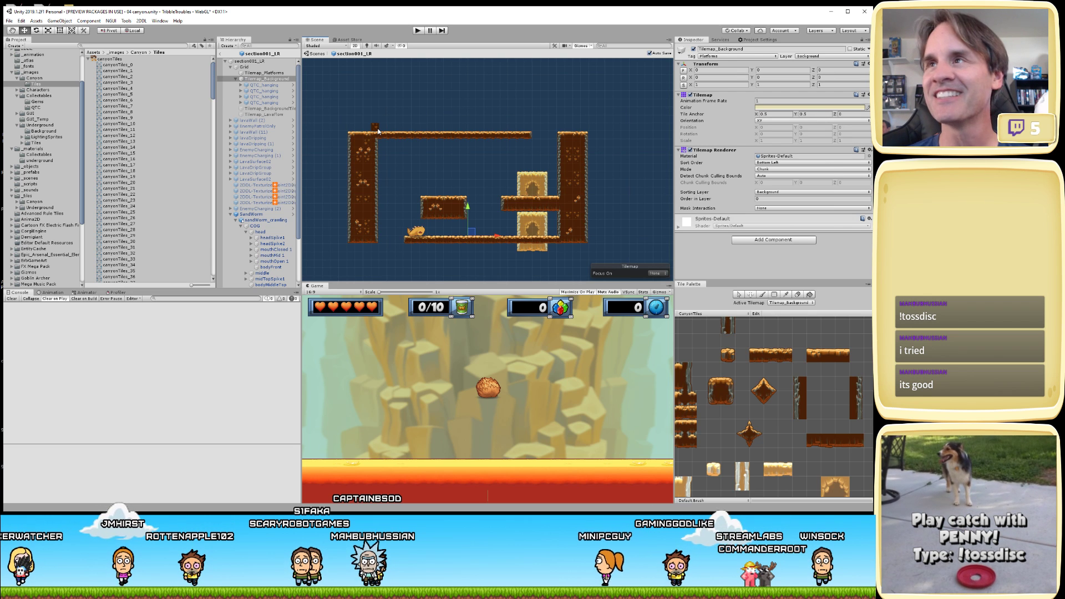
pyautogui.click(409, 104)
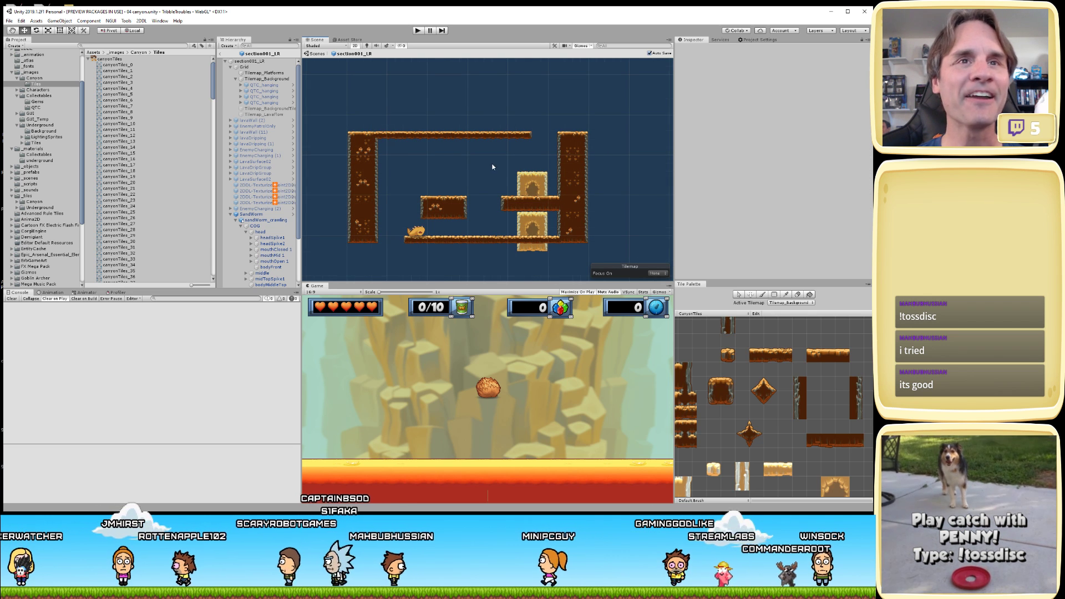
pyautogui.click(36, 202)
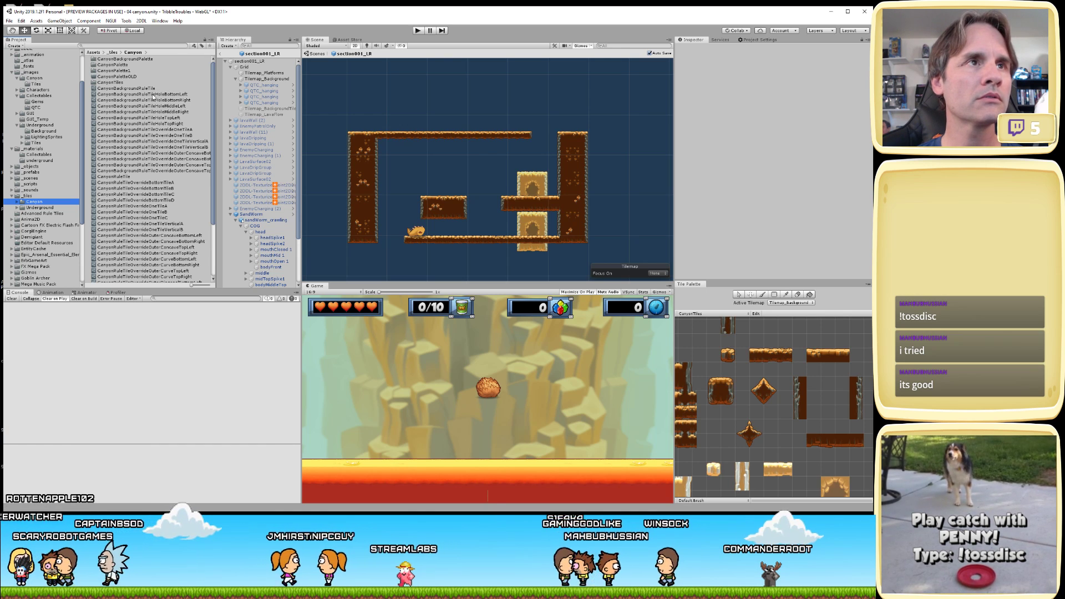
# - Duplicate CanyonRuleTileOverrideOneTileA and rename the copy CanyonRuleTileOverrideCenterTileA
pyautogui.click(153, 95)
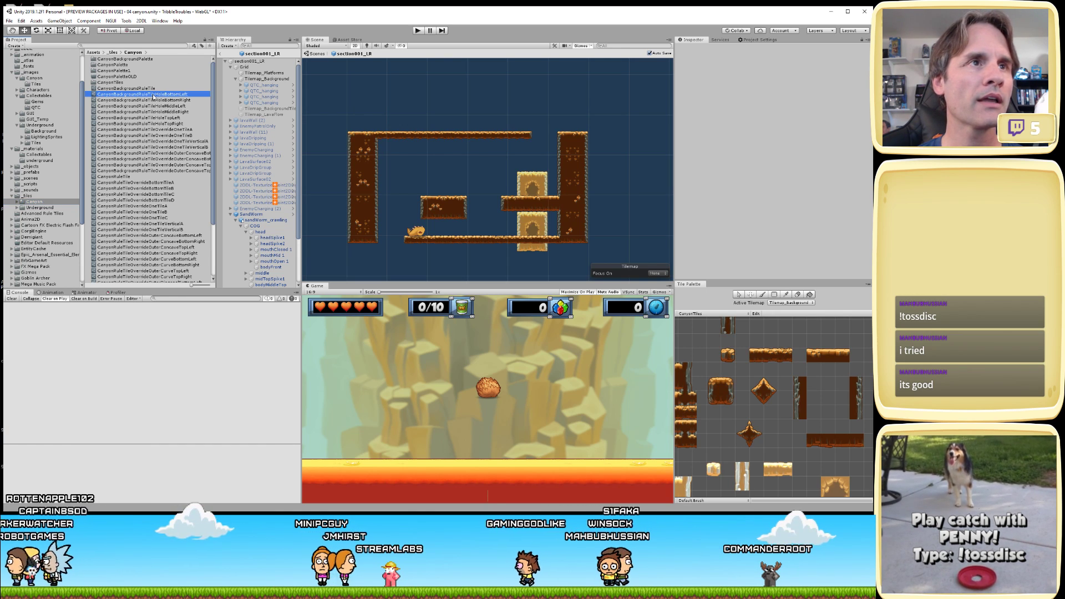
pyautogui.scroll(-3, 161, 170)
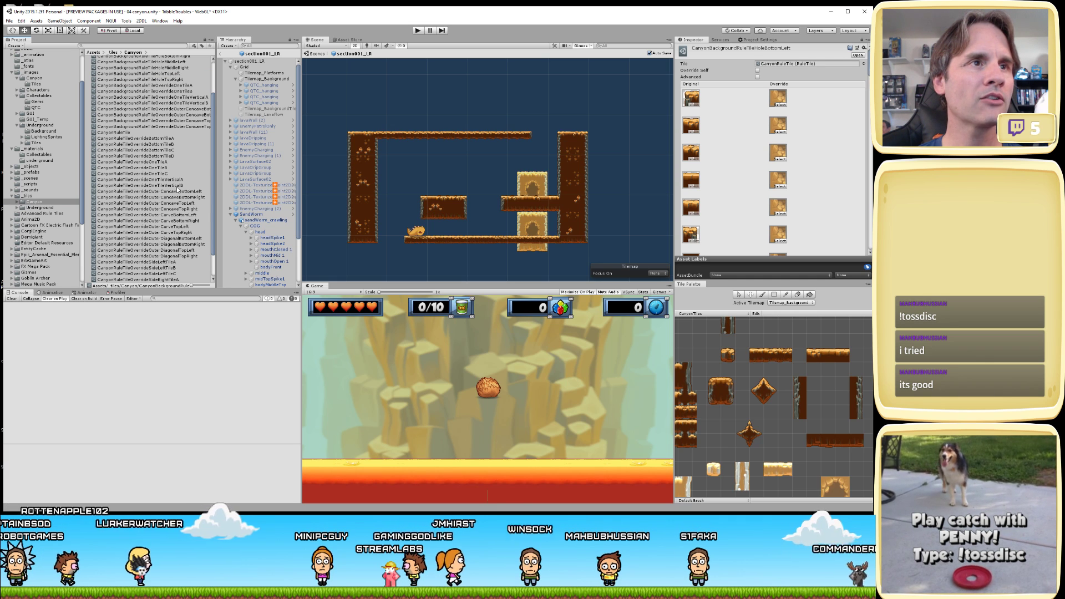
pyautogui.scroll(-2, 178, 190)
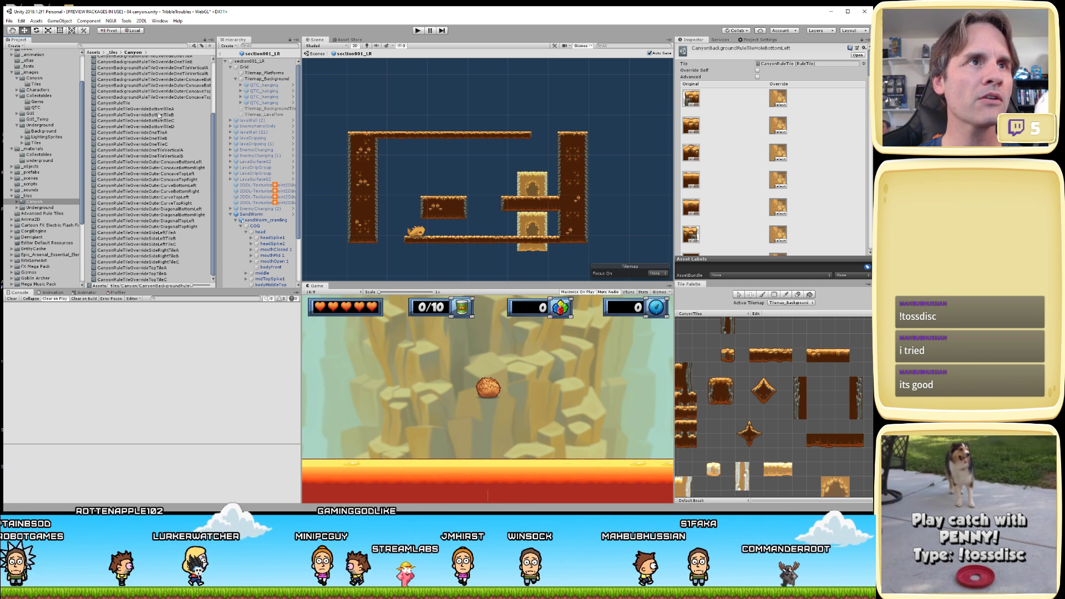
pyautogui.click(155, 132)
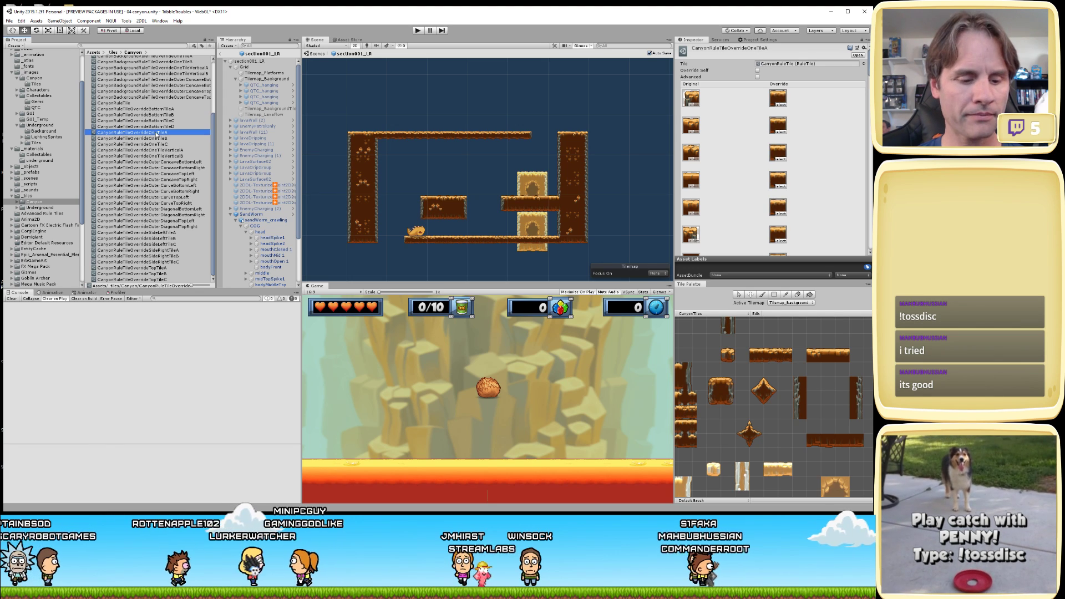
pyautogui.hotkey('ctrl', 'd')
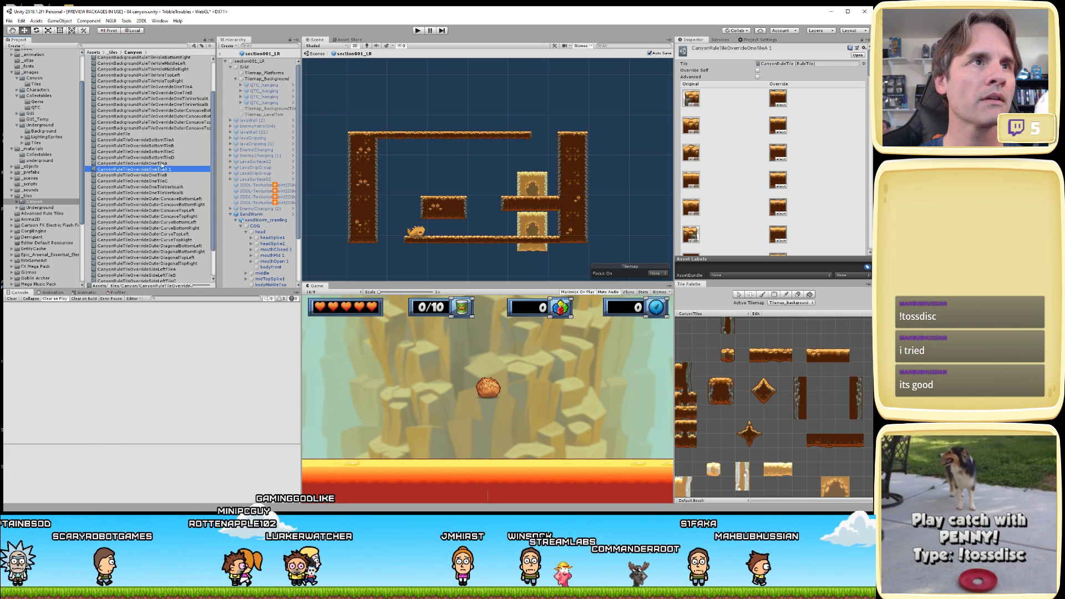
pyautogui.click(149, 171)
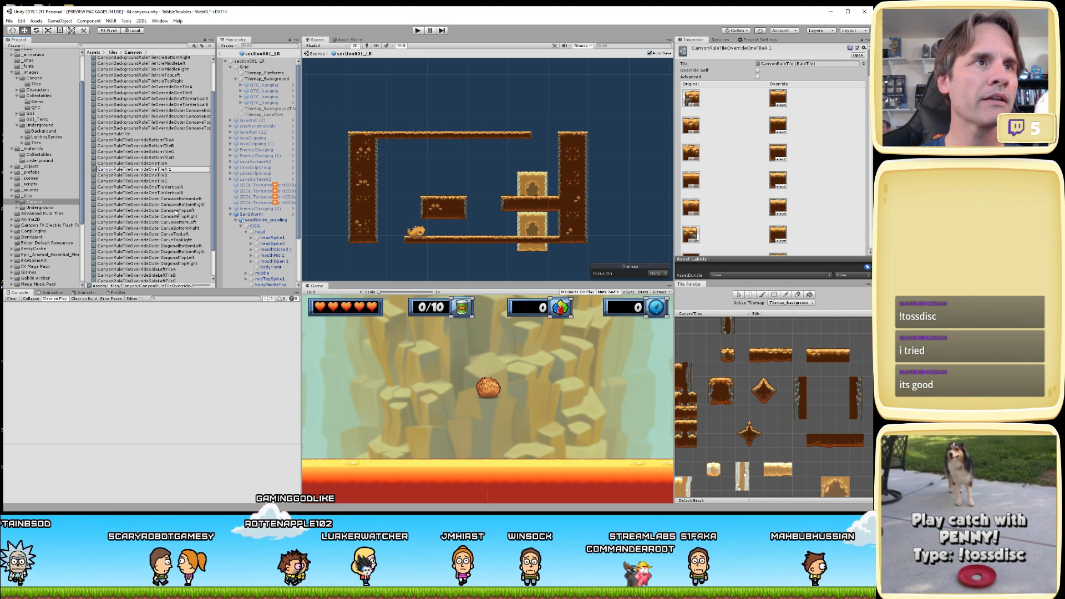
pyautogui.write('Center')
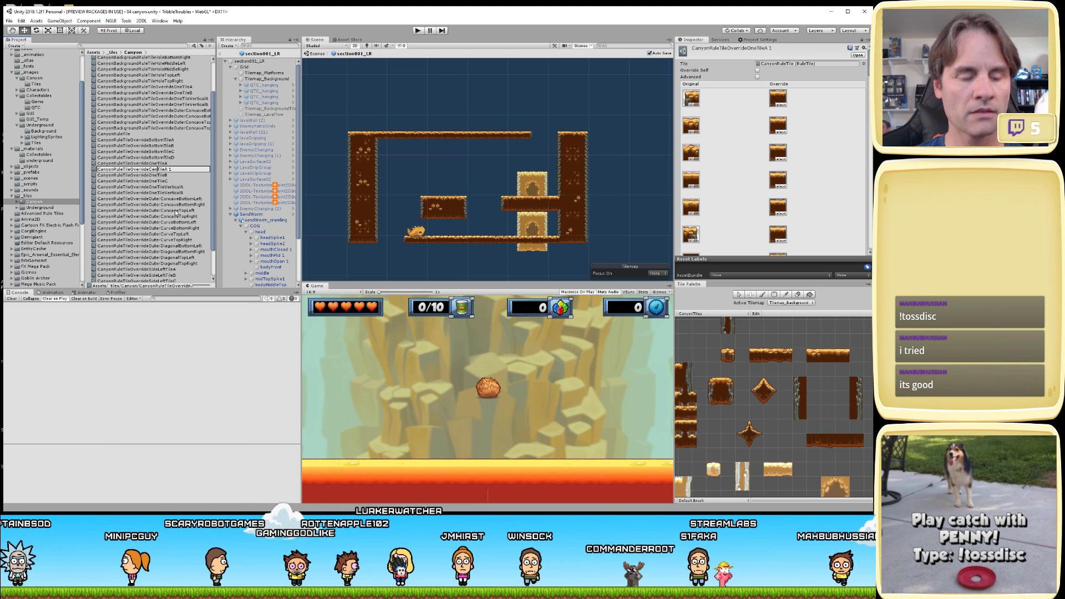
pyautogui.press('Return')
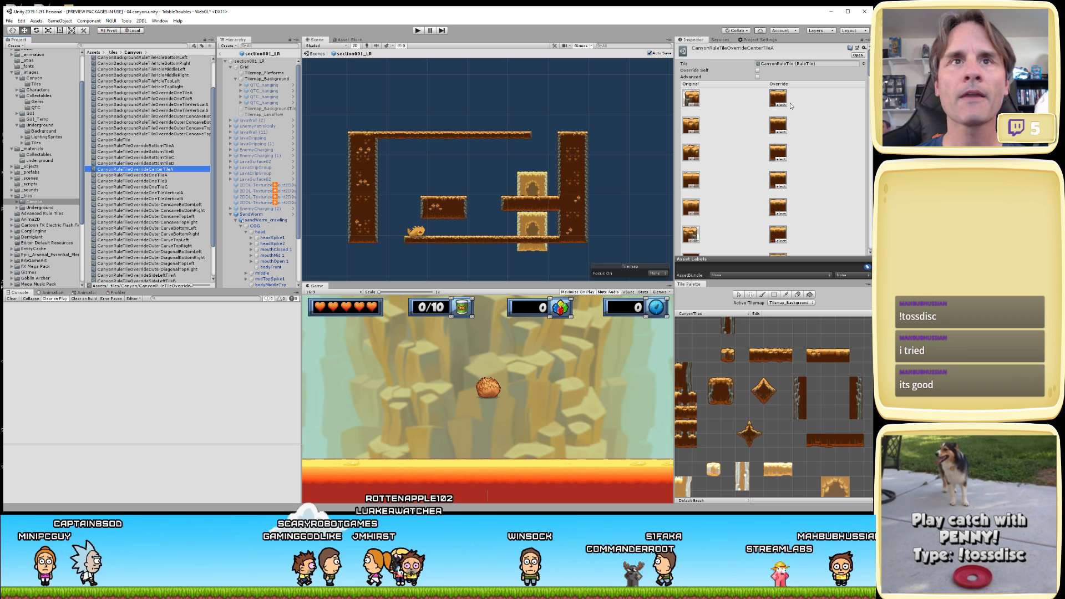
# - Compare with BottomTileB, then begin choosing a new sprite for CenterTileA's first override
pyautogui.click(136, 151)
pyautogui.click(177, 169)
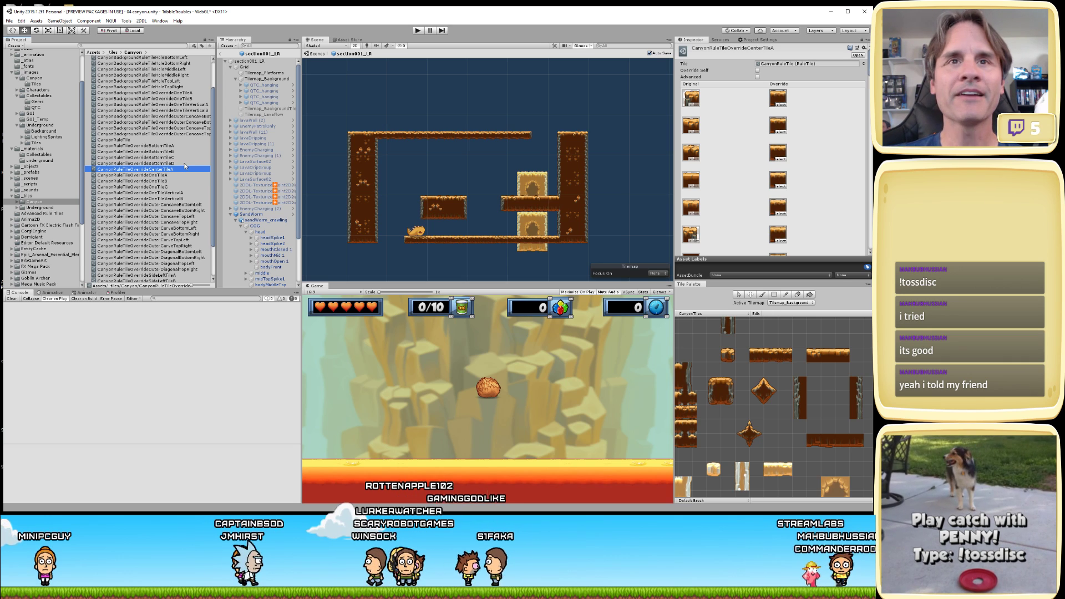
pyautogui.click(784, 105)
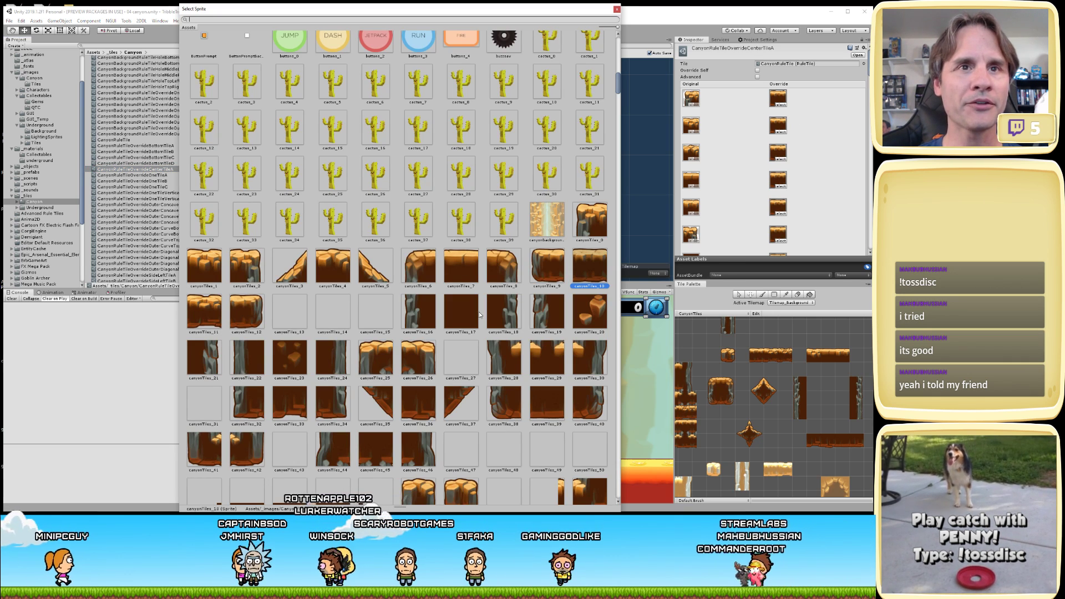
# - Set the first four override sprites of CenterTileA to canyonTiles_17
pyautogui.click(462, 312)
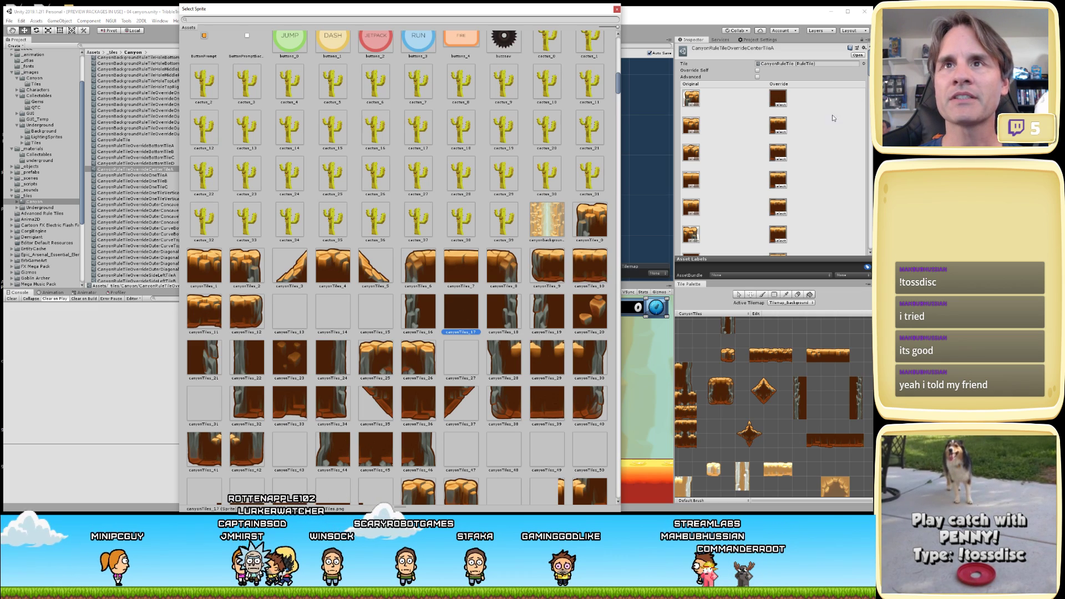
pyautogui.click(784, 132)
pyautogui.click(463, 312)
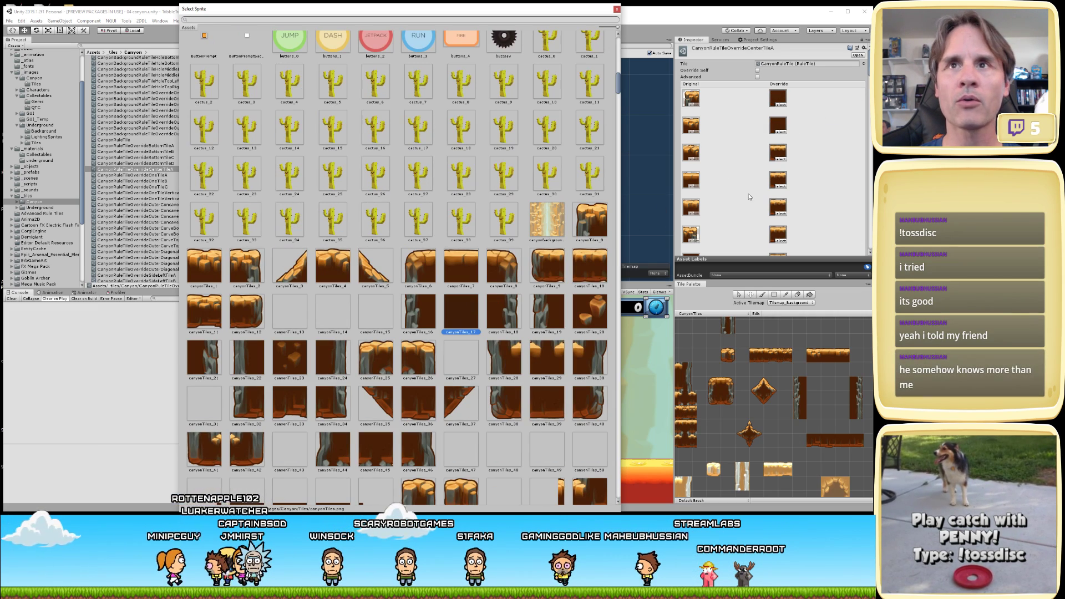
pyautogui.click(780, 160)
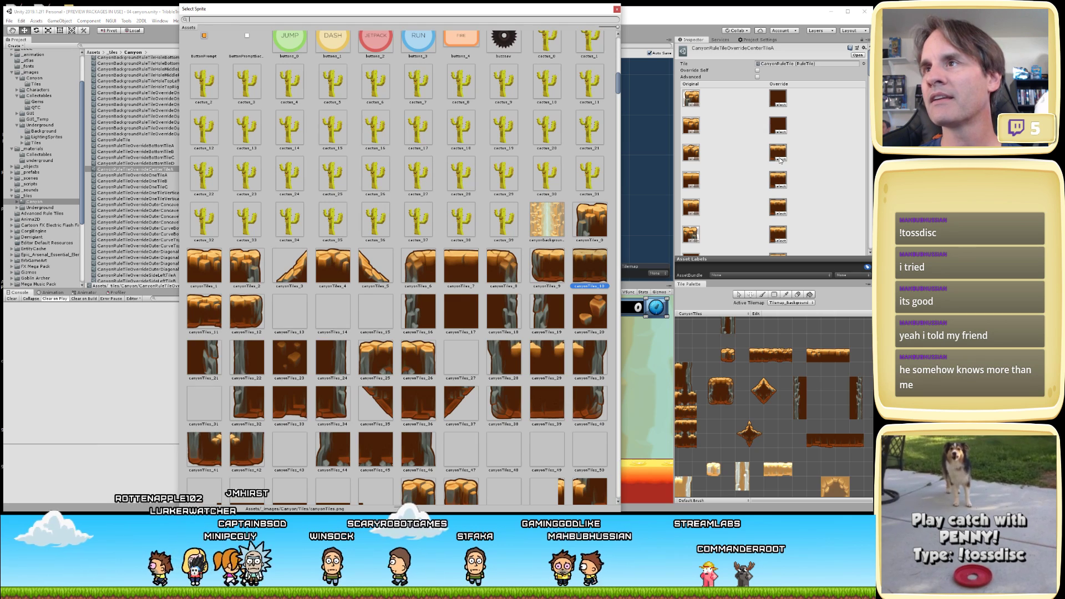
pyautogui.click(462, 311)
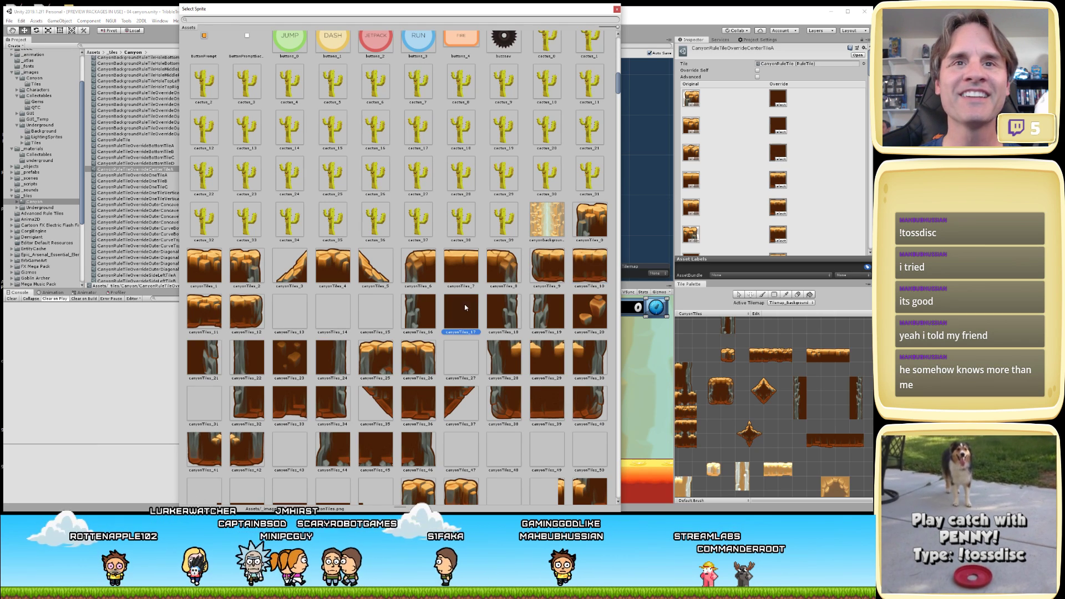
pyautogui.click(783, 190)
pyautogui.click(476, 302)
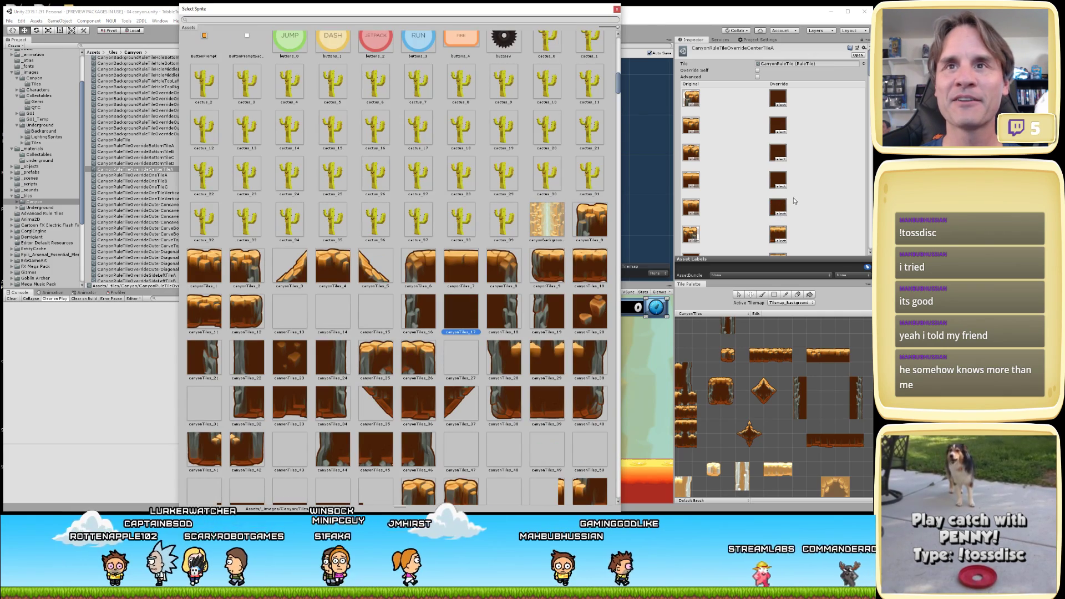
# - Set further override slots to canyonTiles_17 and begin picking a sprite for an empty slot
pyautogui.scroll(-3, 793, 200)
pyautogui.click(784, 175)
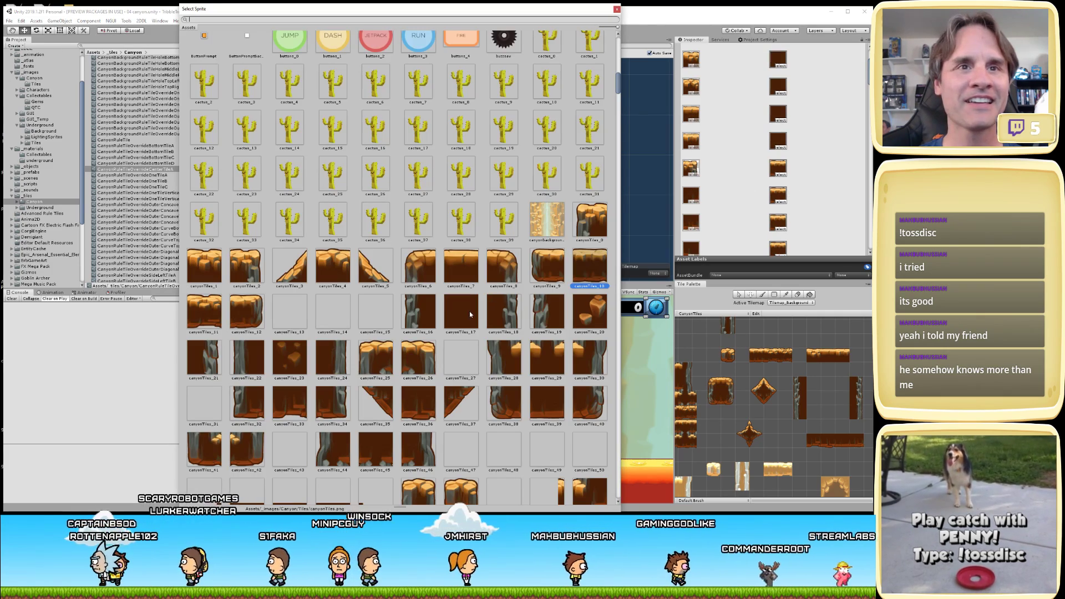
pyautogui.click(470, 314)
pyautogui.click(781, 203)
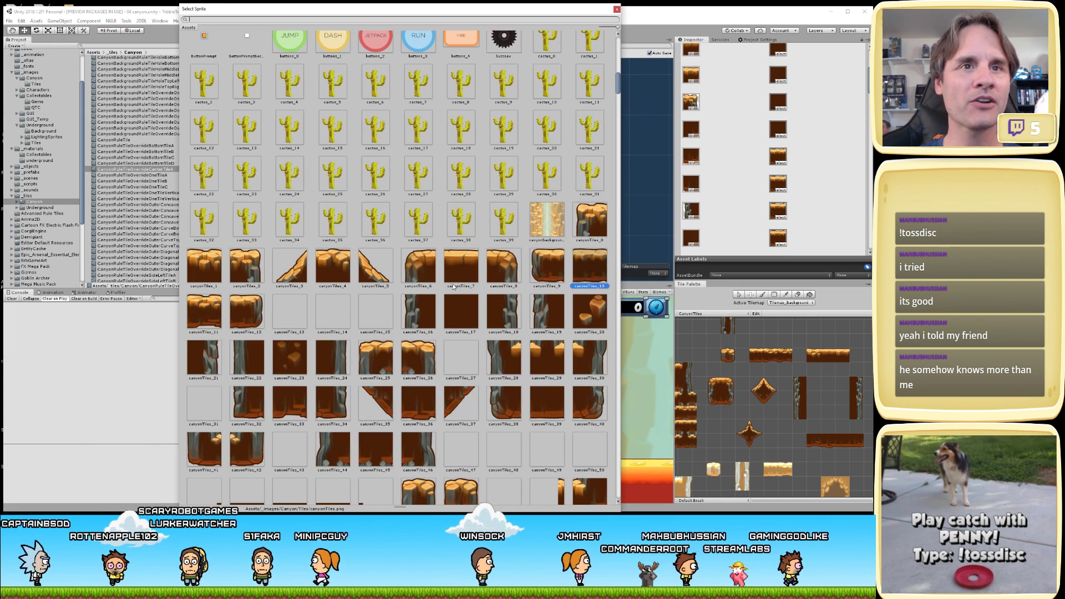
pyautogui.click(464, 311)
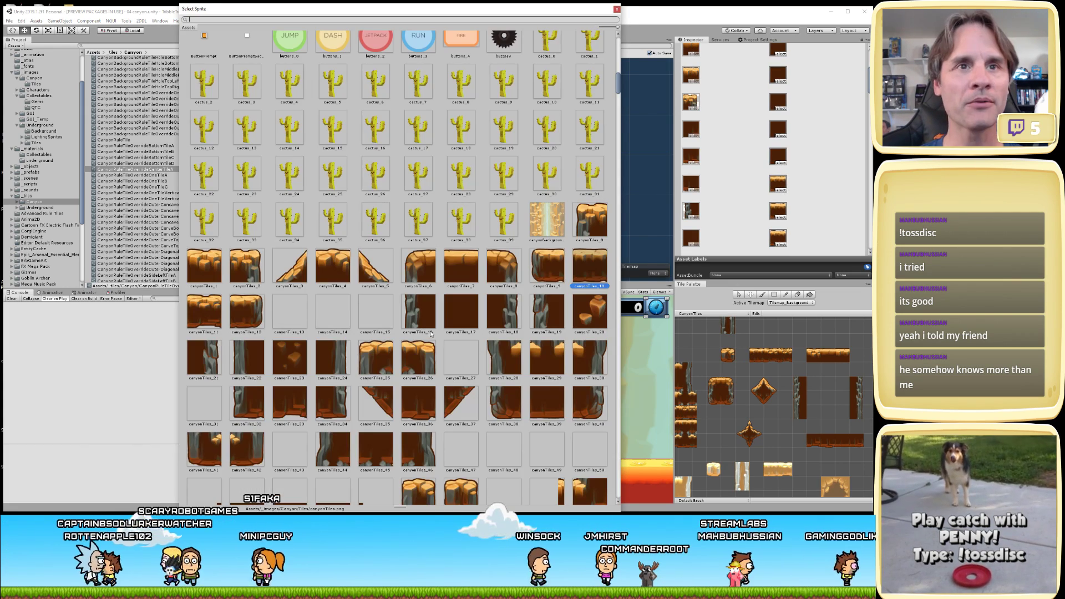
pyautogui.click(457, 312)
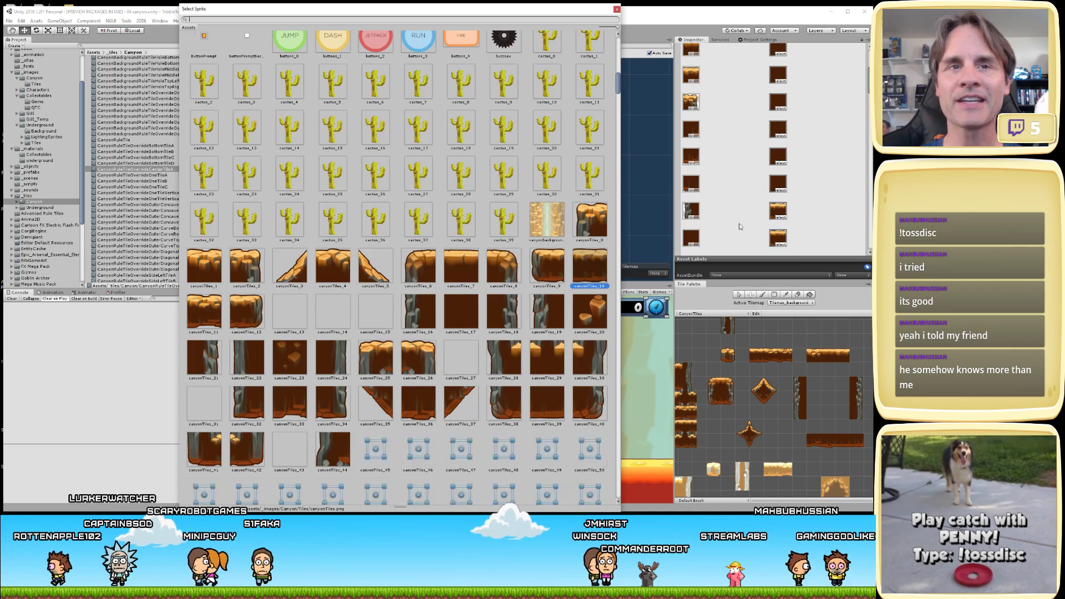
pyautogui.scroll(-1, 785, 192)
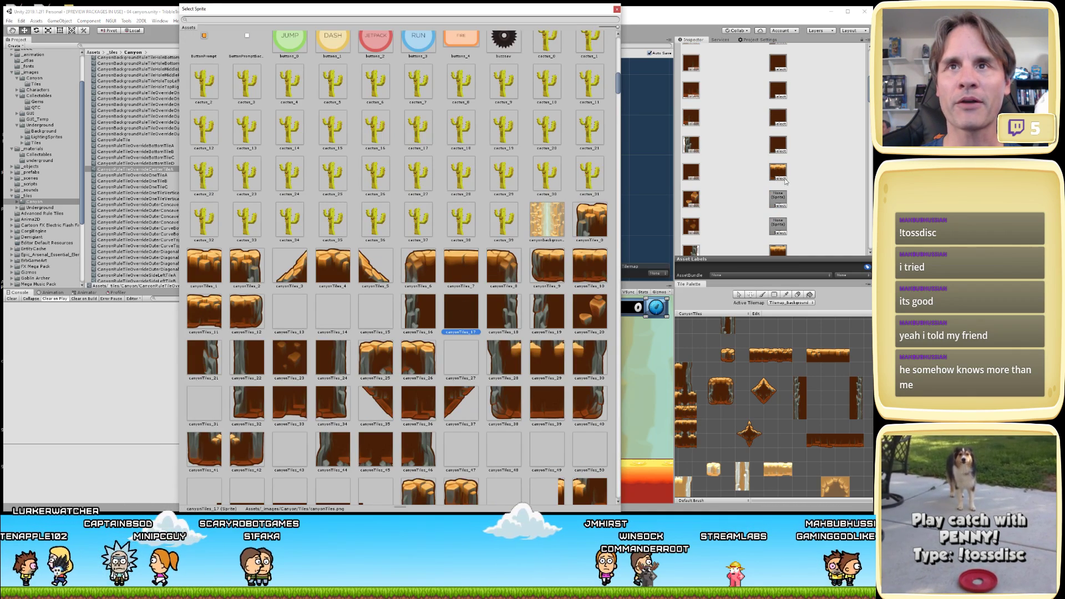
pyautogui.click(780, 228)
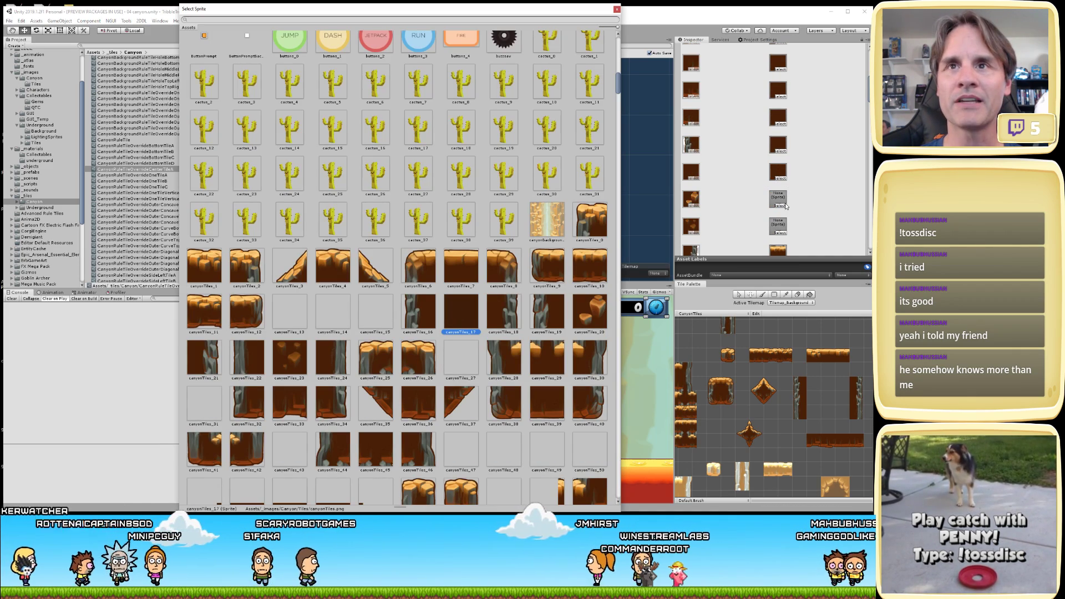
pyautogui.click(784, 205)
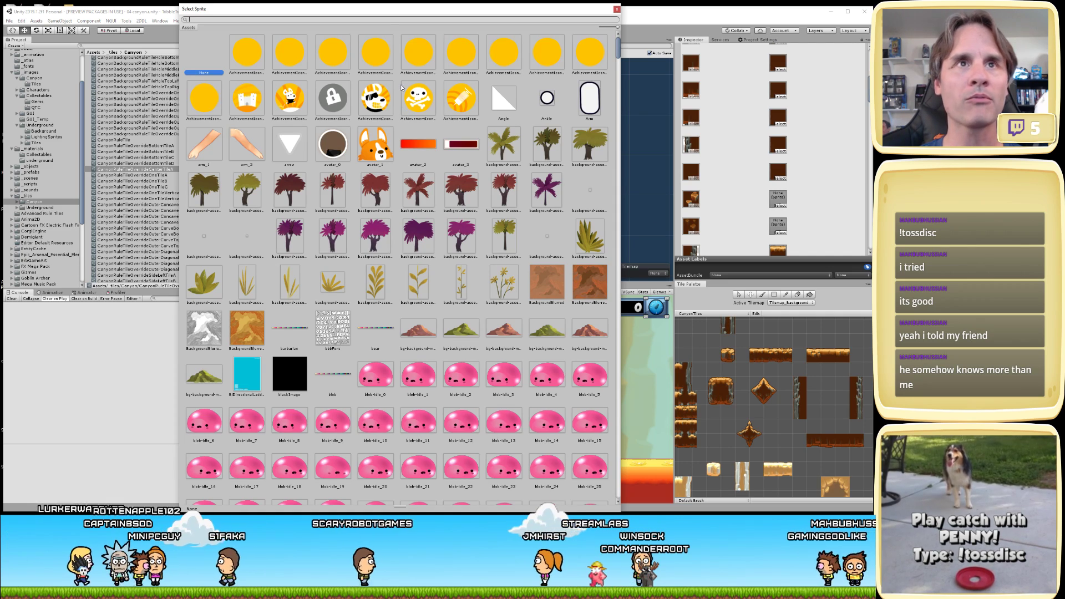
# - Search '_17' and assign canyonTiles_17 to the empty None (Sprite) override slots
pyautogui.write('_17')
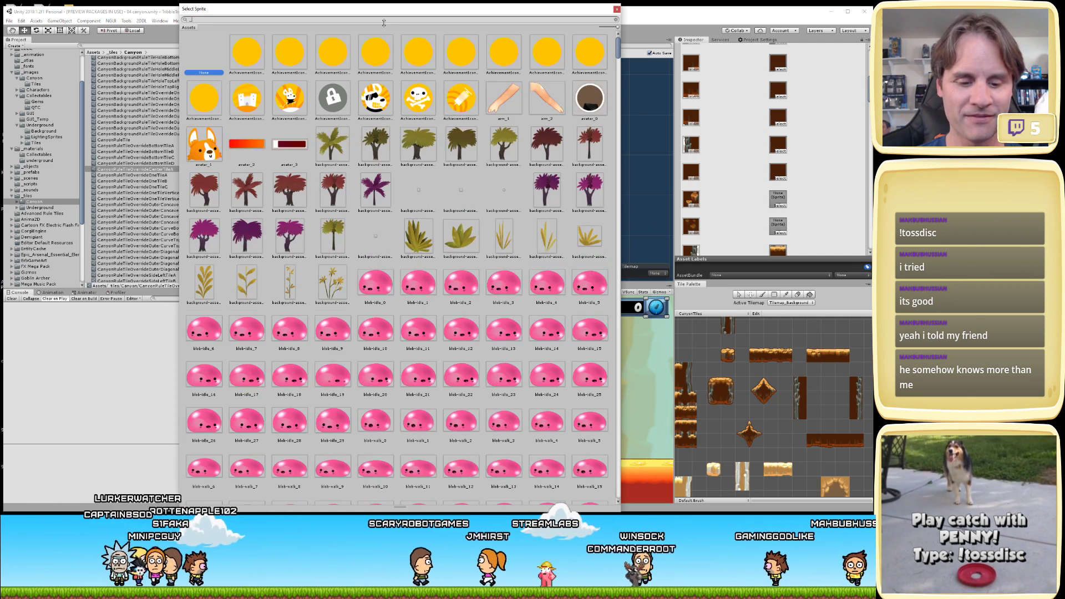
pyautogui.click(465, 54)
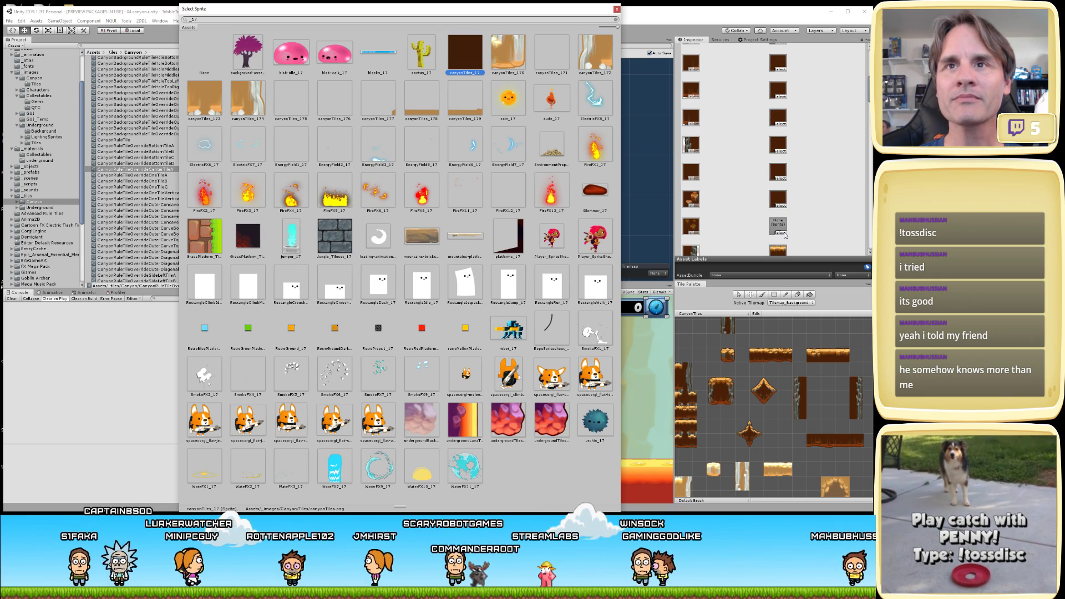
pyautogui.click(777, 205)
pyautogui.write('_17')
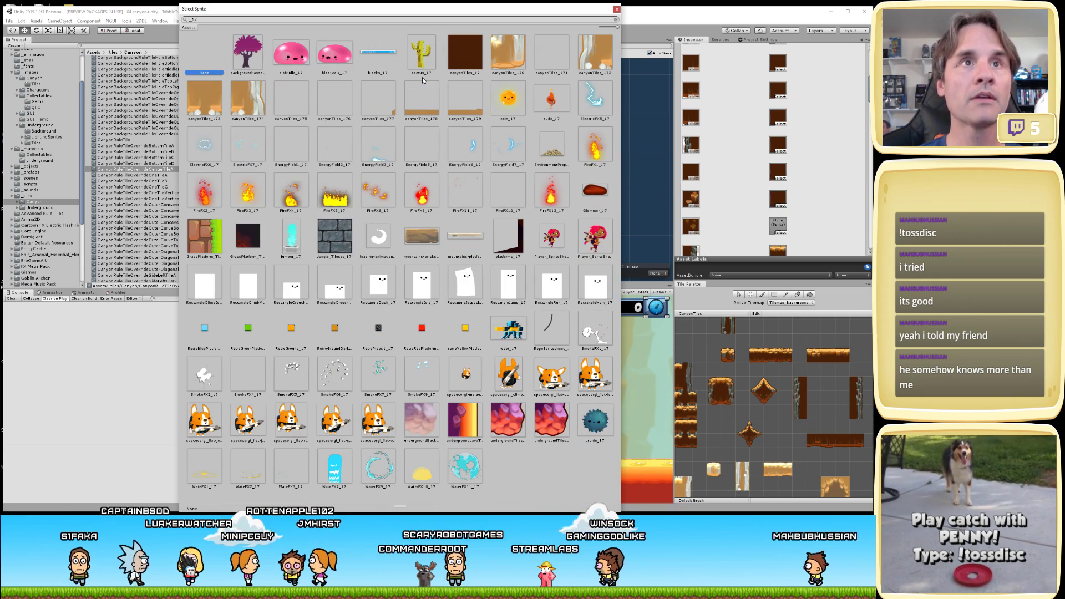
pyautogui.scroll(-3, 785, 117)
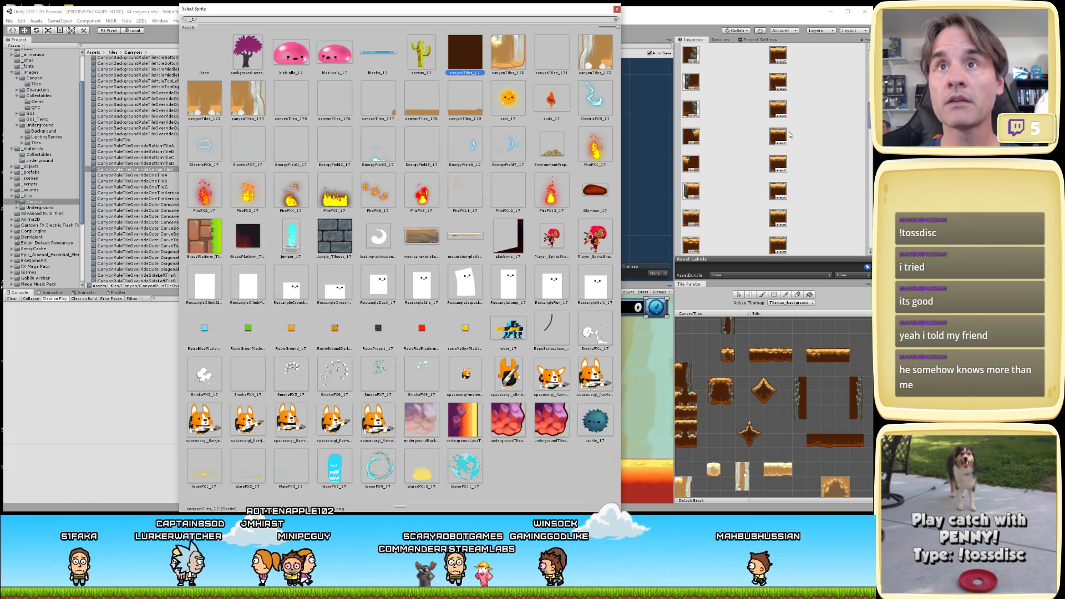
pyautogui.click(785, 117)
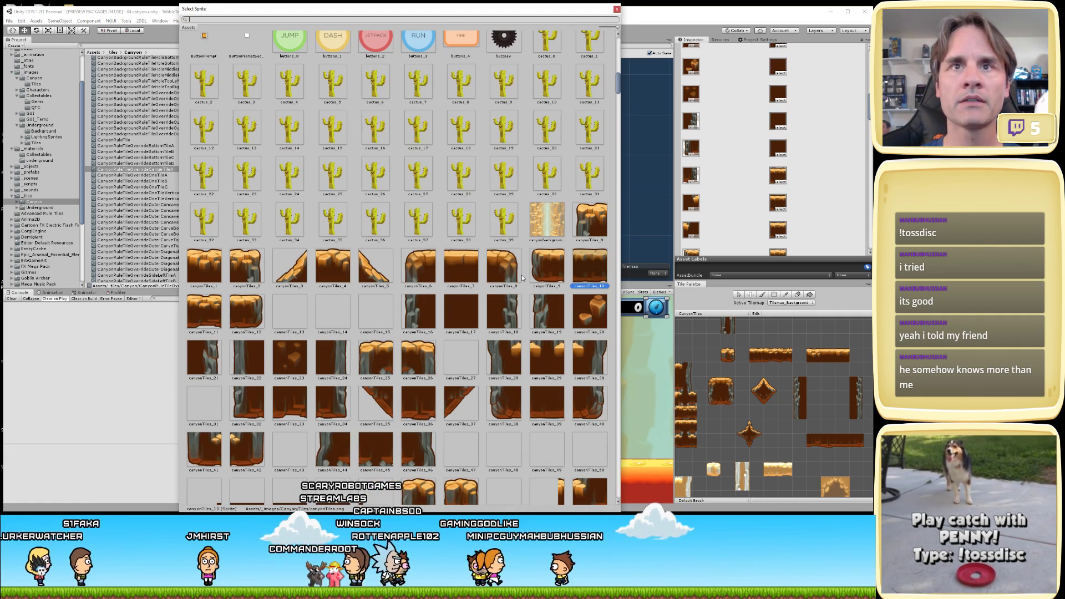
# - Assign canyonTiles_17 to the first batch of override slots, replacing canyonTiles_10
pyautogui.click(464, 314)
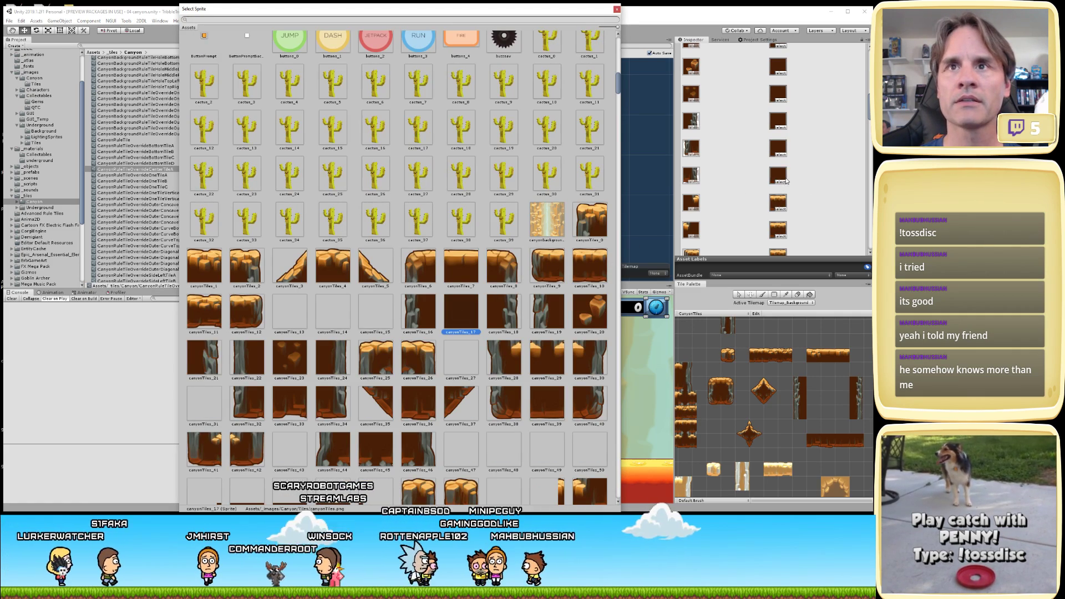
pyautogui.scroll(-3, 785, 166)
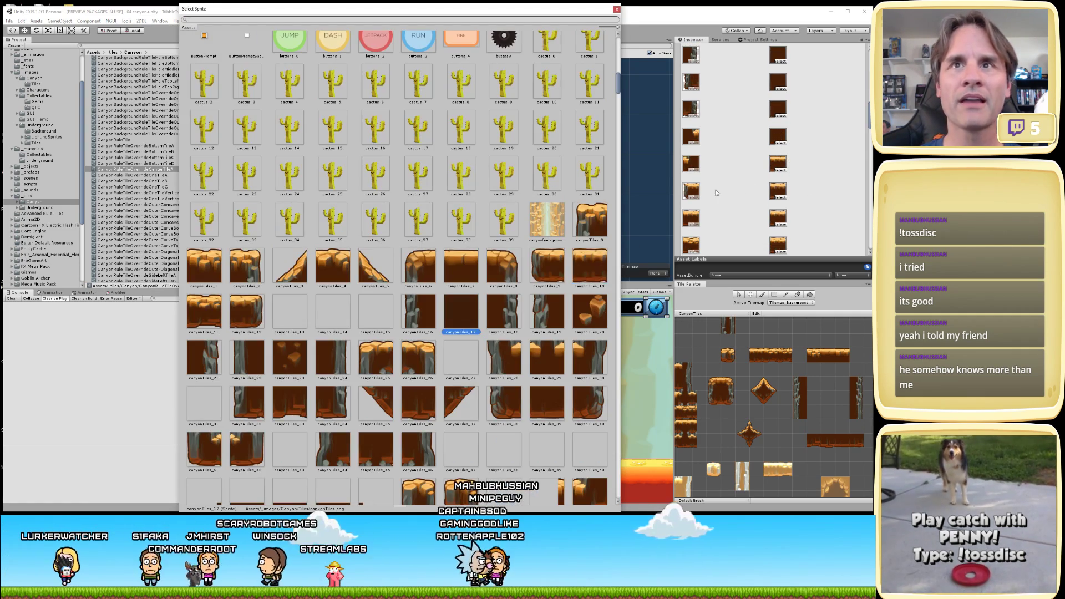
pyautogui.click(780, 169)
pyautogui.click(458, 315)
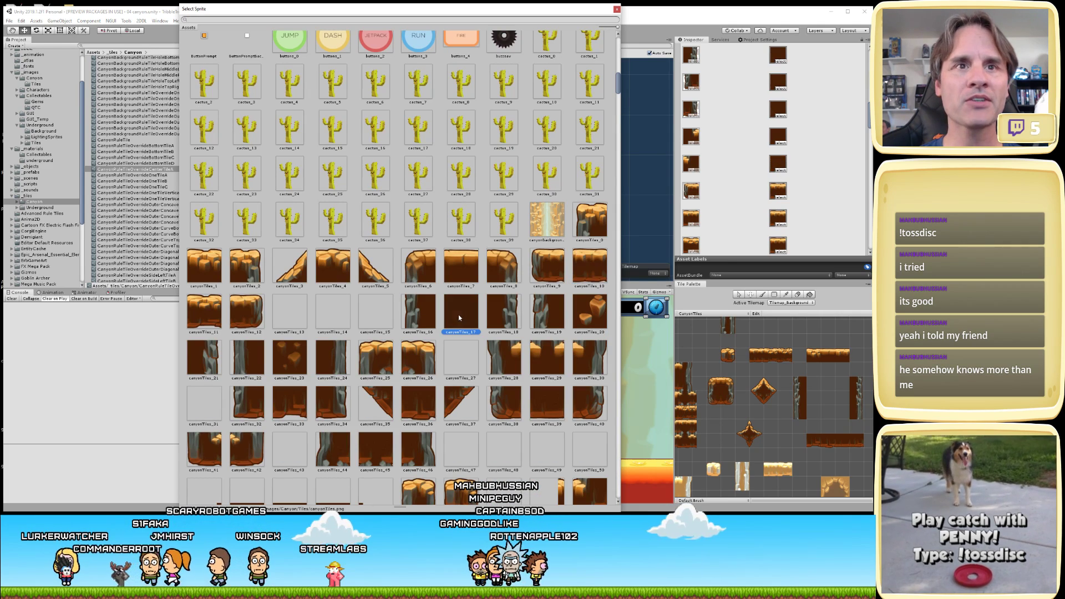
pyautogui.click(778, 197)
pyautogui.click(456, 312)
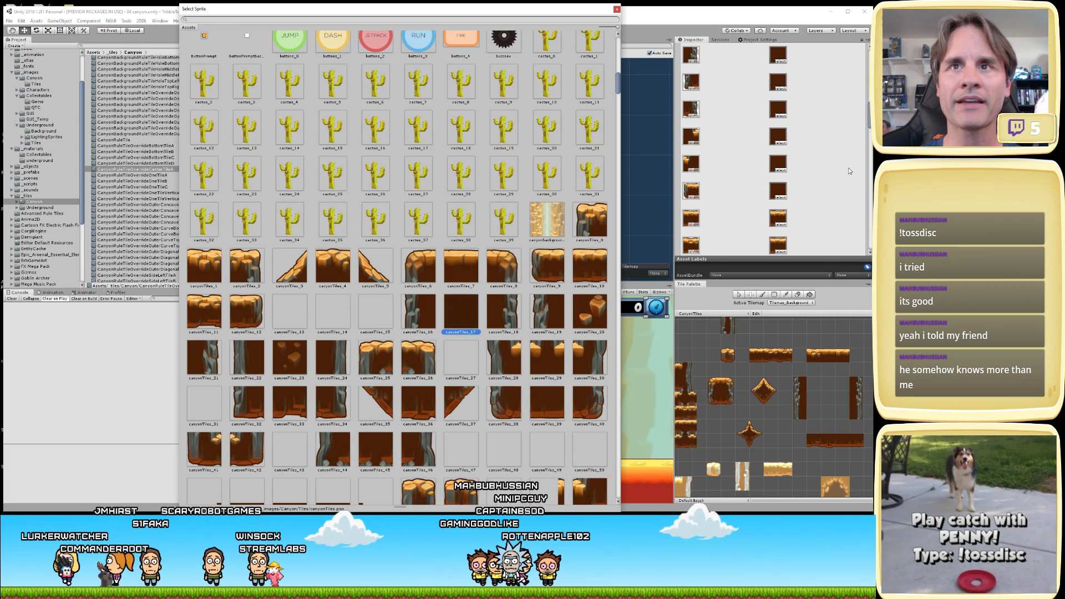
pyautogui.click(780, 224)
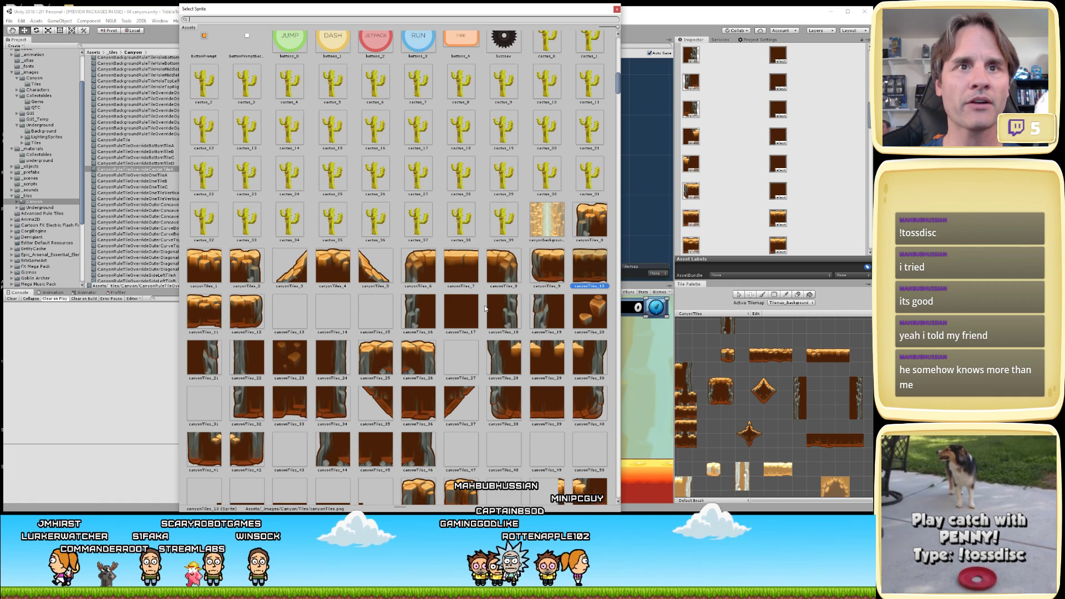
pyautogui.scroll(-1, 788, 194)
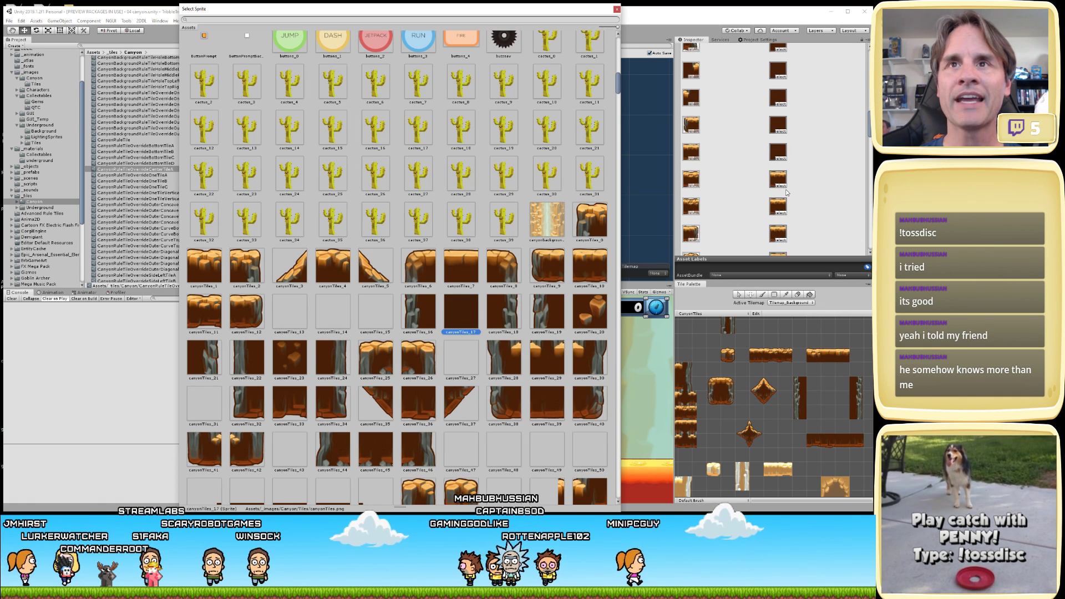
pyautogui.click(784, 189)
pyautogui.click(459, 318)
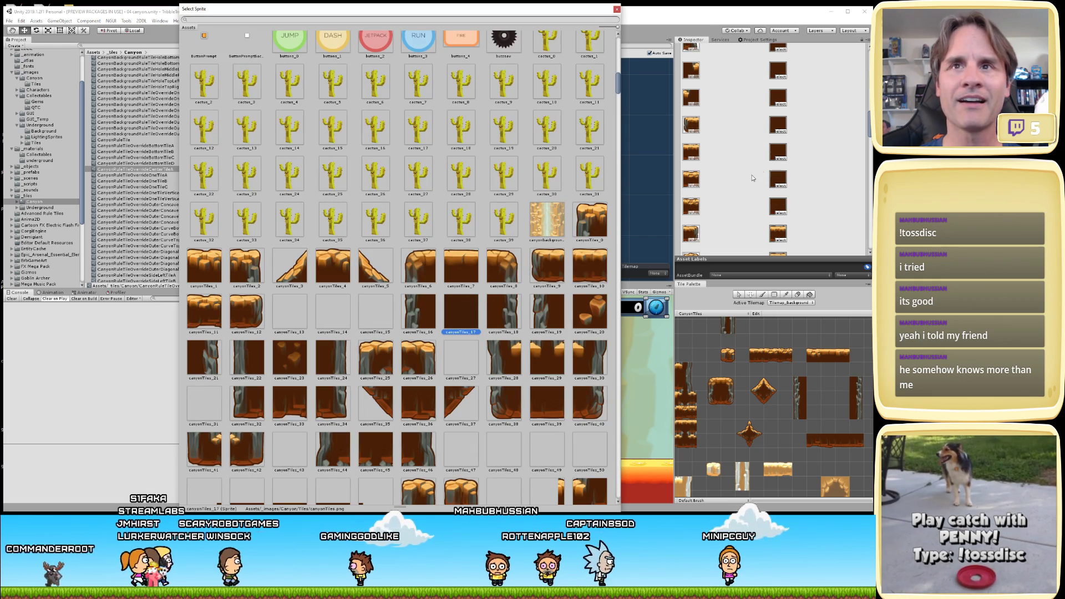
pyautogui.scroll(-3, 760, 171)
pyautogui.click(780, 176)
pyautogui.click(465, 306)
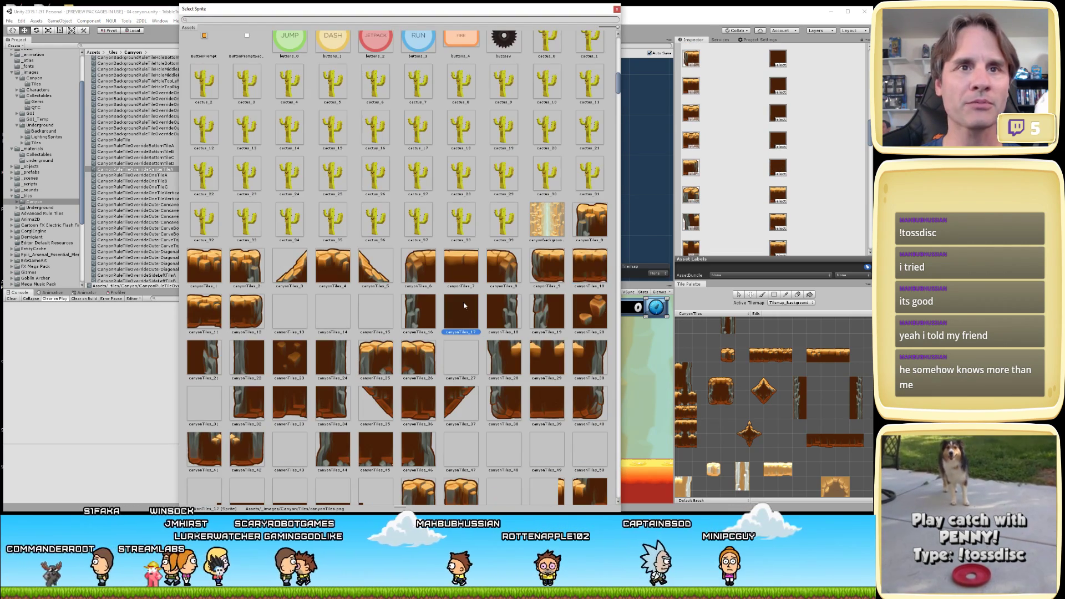
# - Continue replacing canyonTiles_10 with canyonTiles_17 in the middle override slots
pyautogui.scroll(-3, 798, 152)
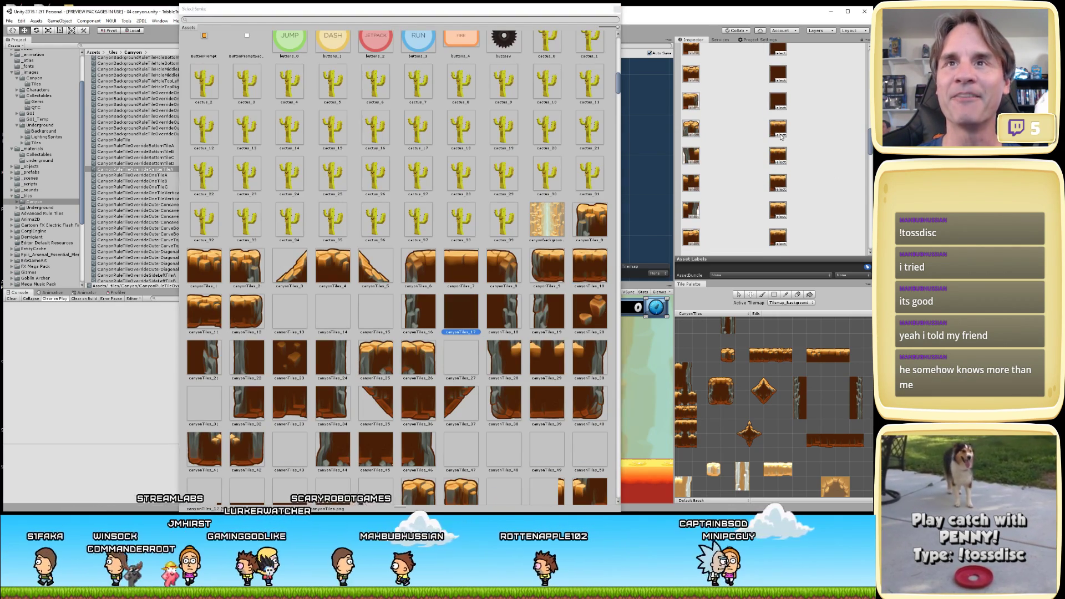
pyautogui.click(783, 157)
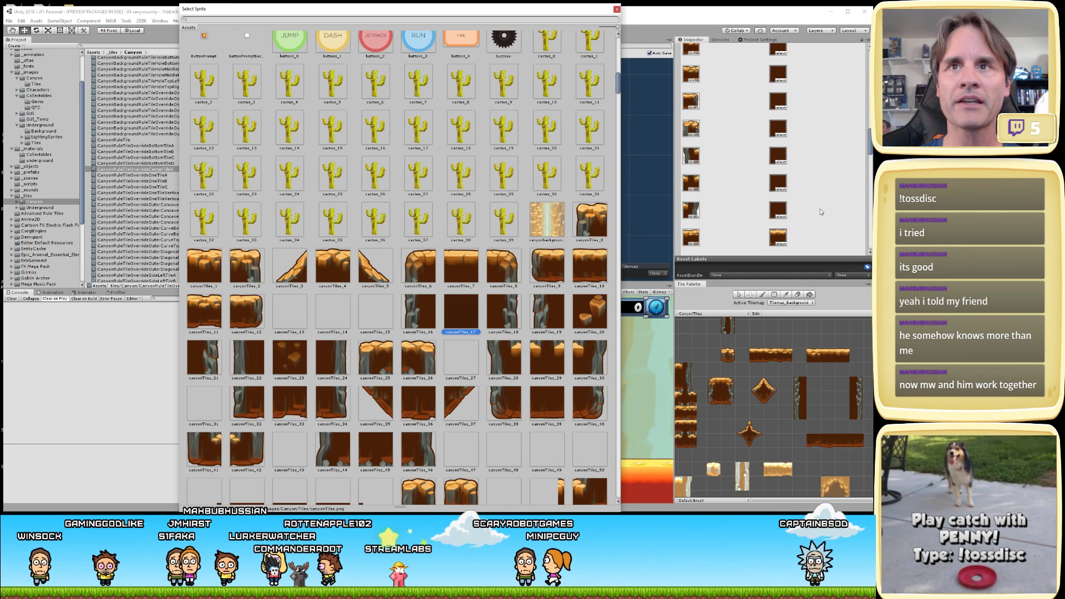
pyautogui.scroll(-3, 788, 201)
pyautogui.click(782, 177)
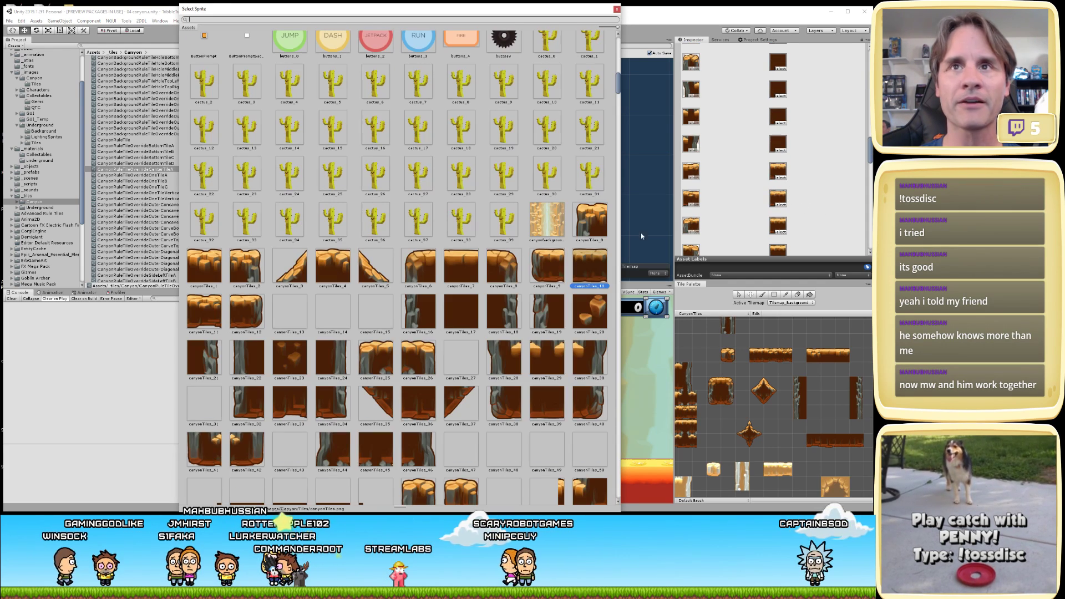
pyautogui.click(460, 312)
pyautogui.click(783, 206)
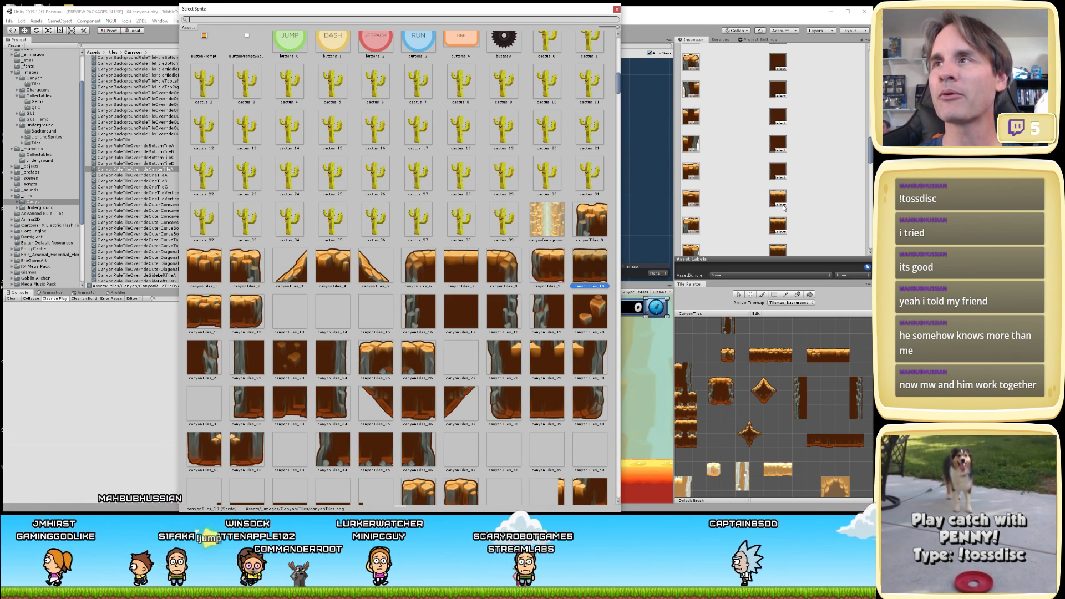
pyautogui.click(784, 205)
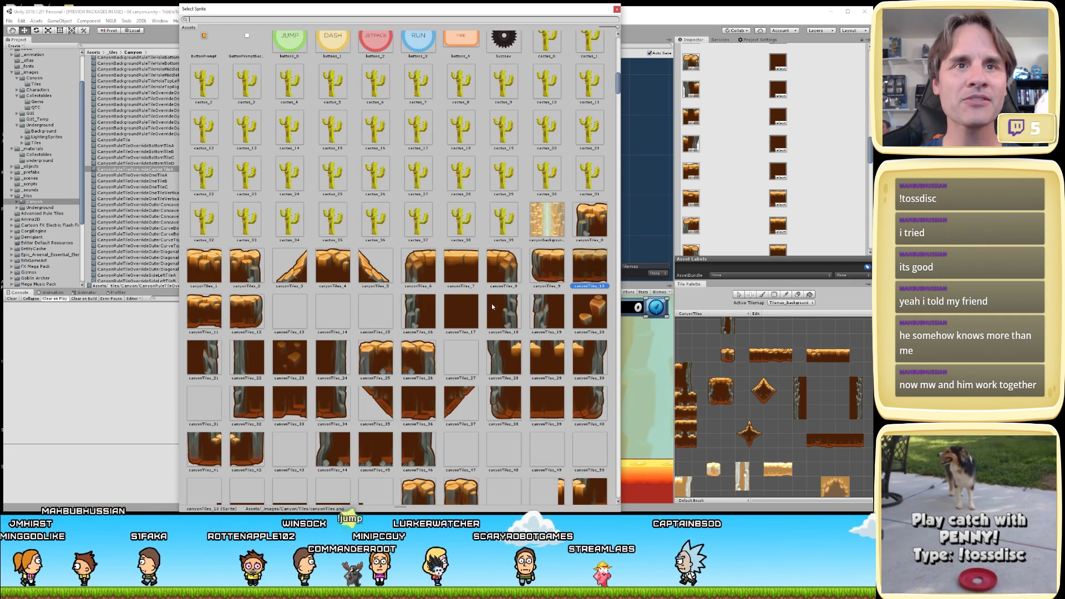
pyautogui.scroll(-1, 809, 195)
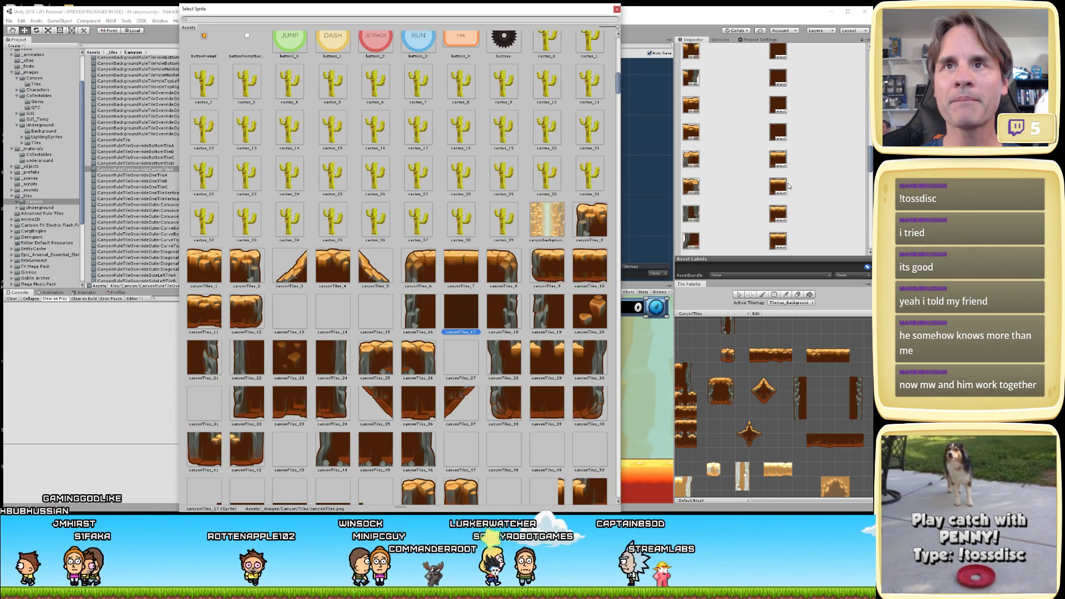
pyautogui.click(589, 266)
pyautogui.click(461, 312)
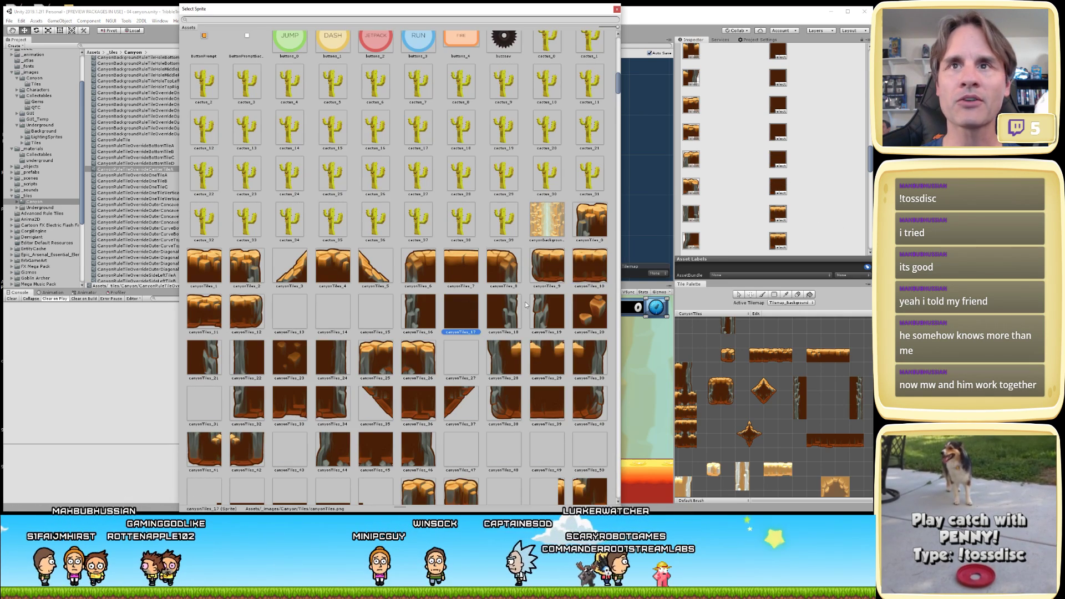
pyautogui.click(784, 221)
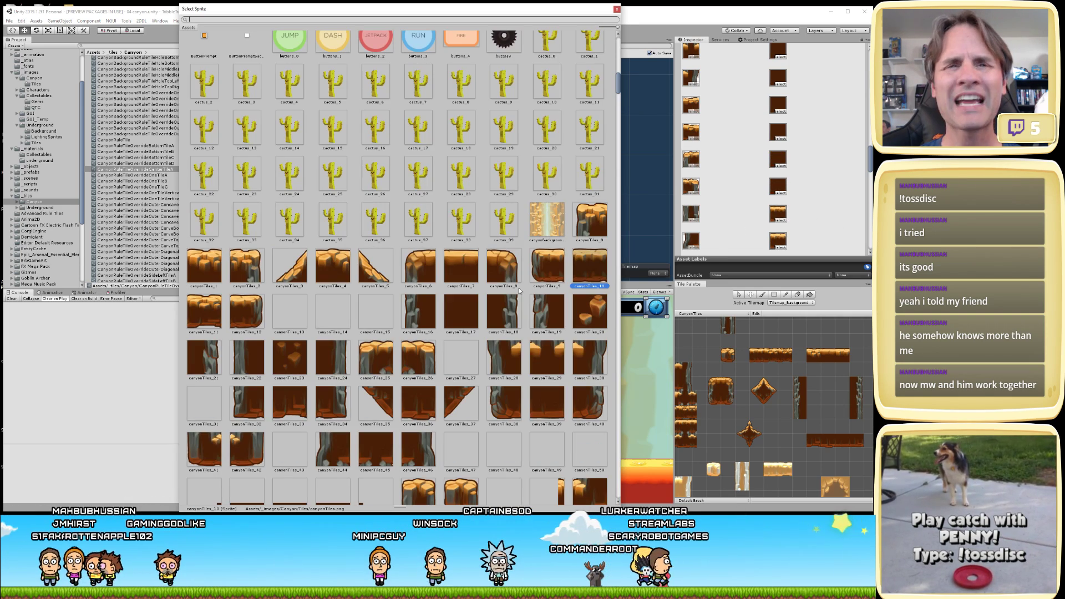
pyautogui.click(481, 310)
pyautogui.click(784, 247)
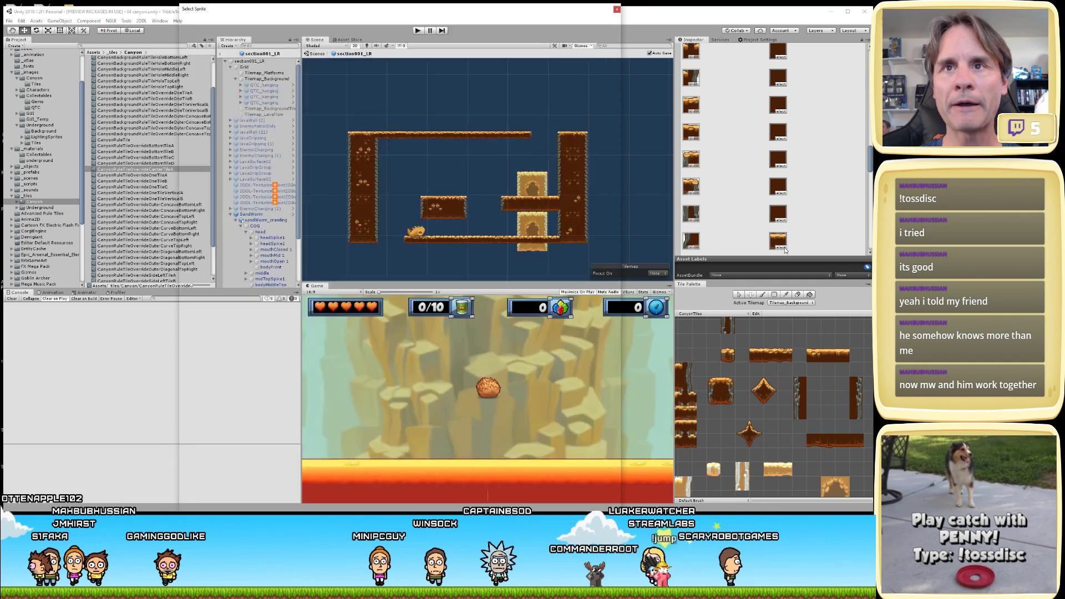
pyautogui.click(476, 312)
pyautogui.scroll(-2, 784, 209)
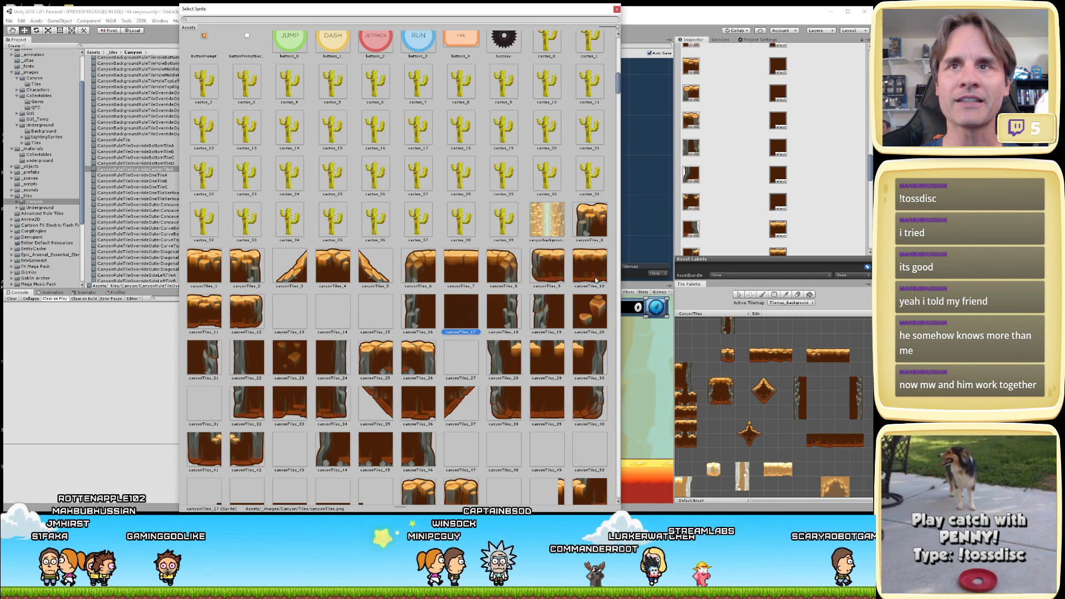
pyautogui.scroll(-2, 782, 188)
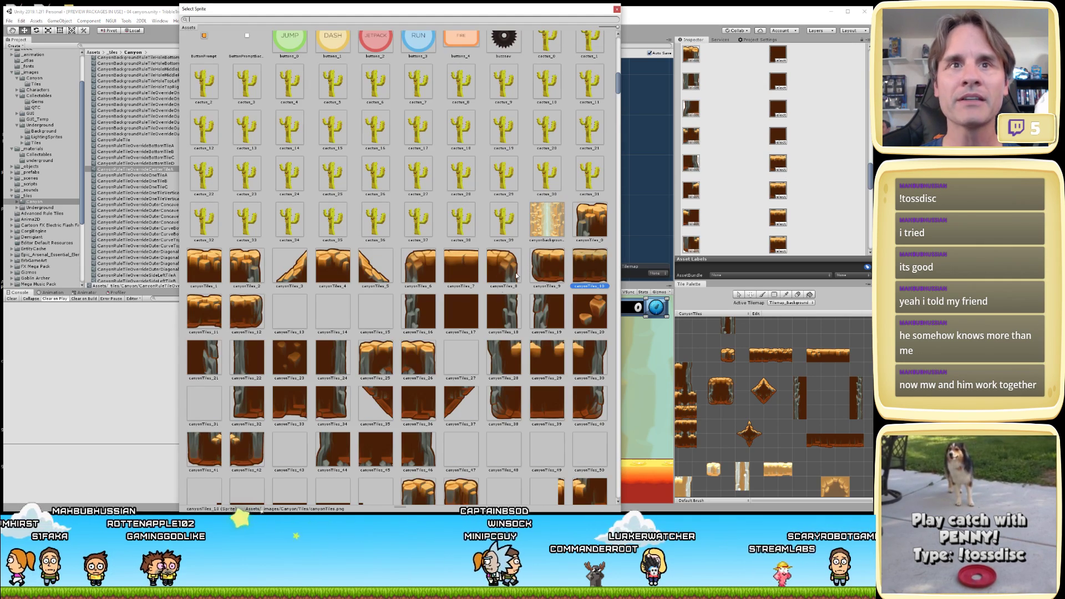
pyautogui.click(778, 217)
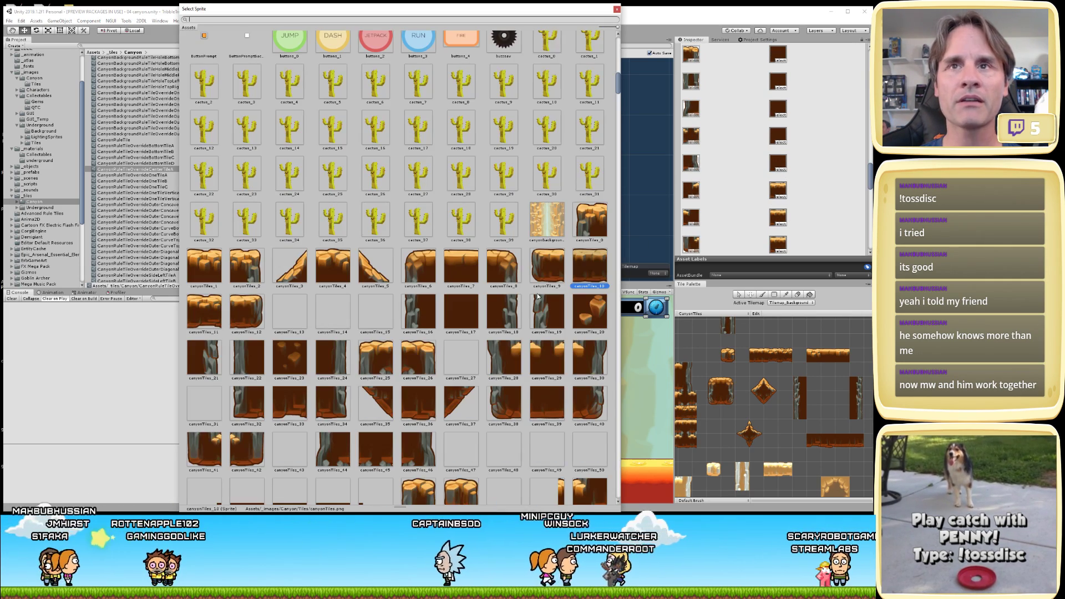
pyautogui.click(464, 313)
pyautogui.click(781, 224)
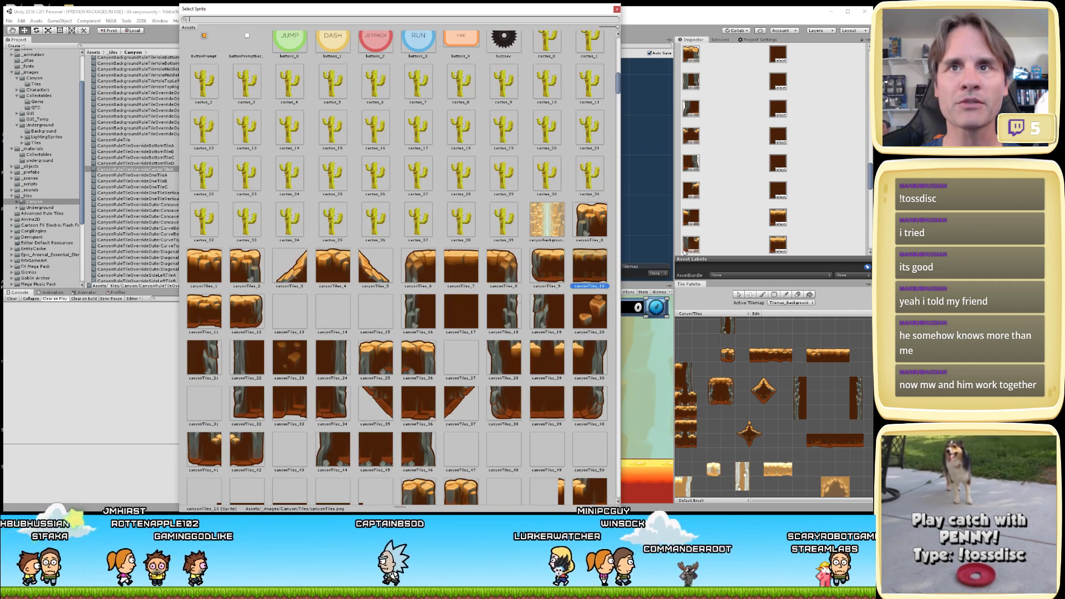
pyautogui.click(479, 310)
# - Give the next group of override slots the plain dark canyonTiles_17 sprite
pyautogui.scroll(-1, 785, 186)
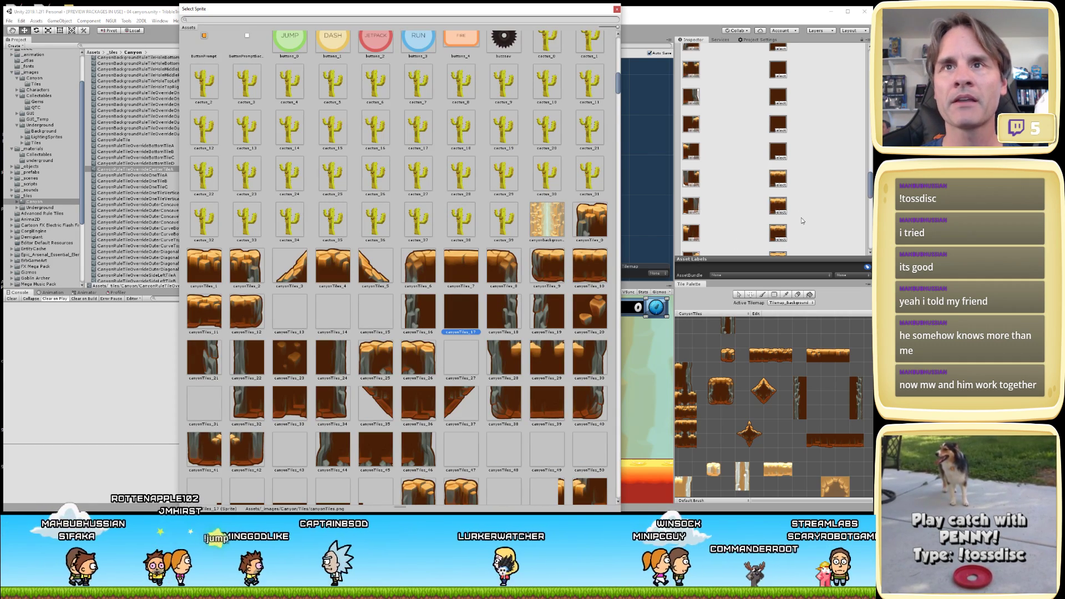
pyautogui.click(782, 185)
pyautogui.click(458, 304)
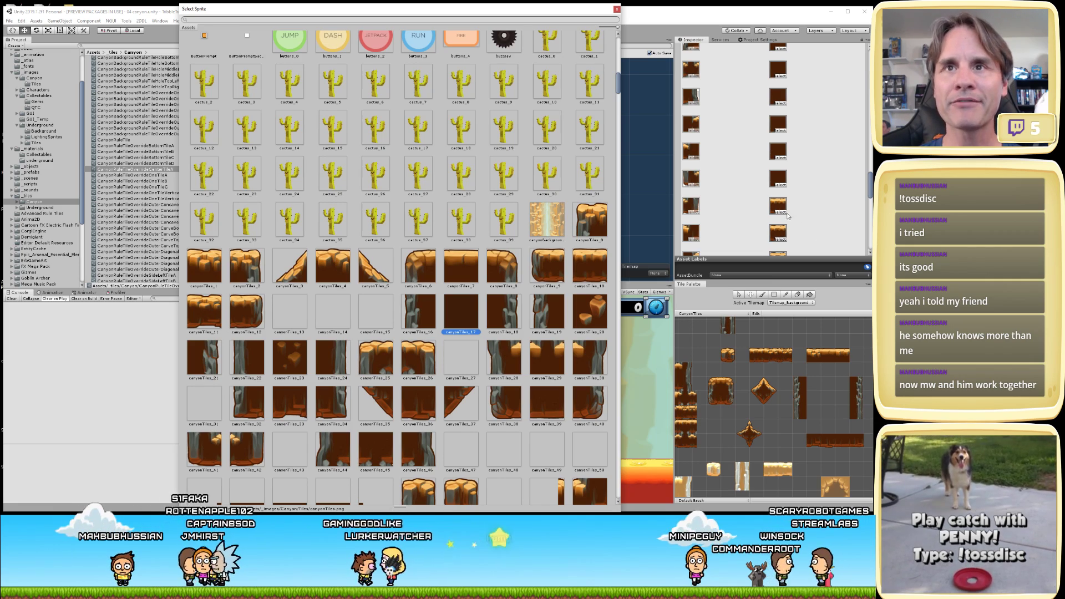
pyautogui.click(783, 213)
pyautogui.click(461, 311)
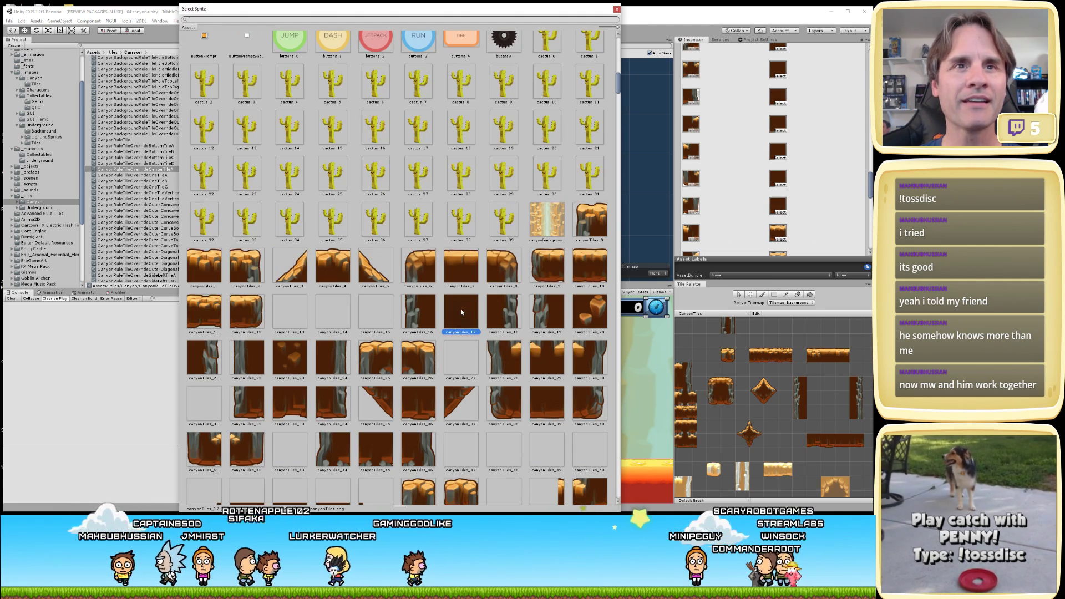
pyautogui.scroll(-1, 786, 184)
pyautogui.click(781, 173)
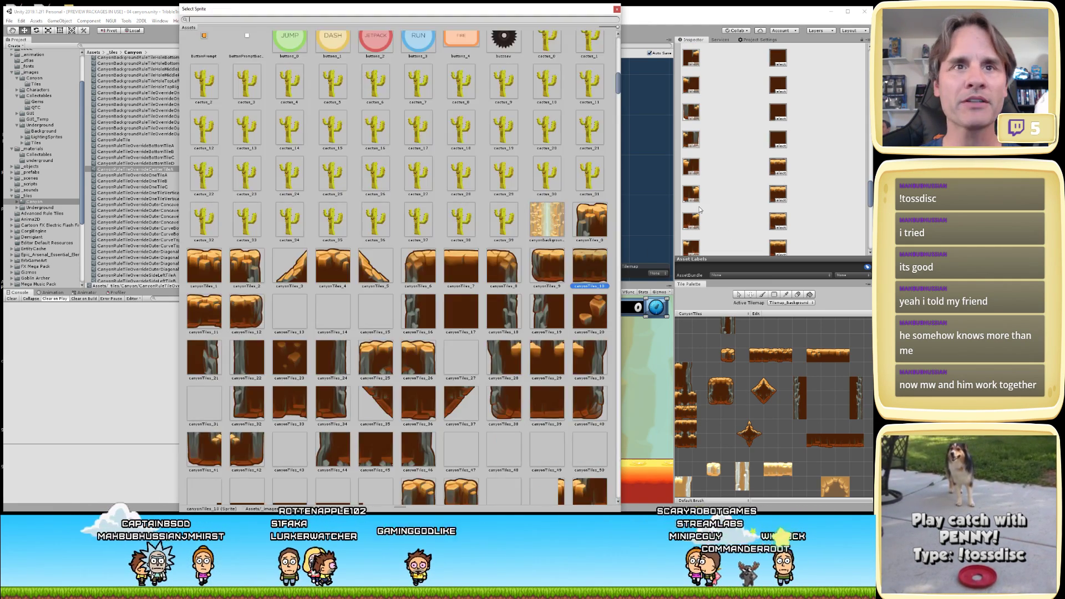
pyautogui.click(463, 315)
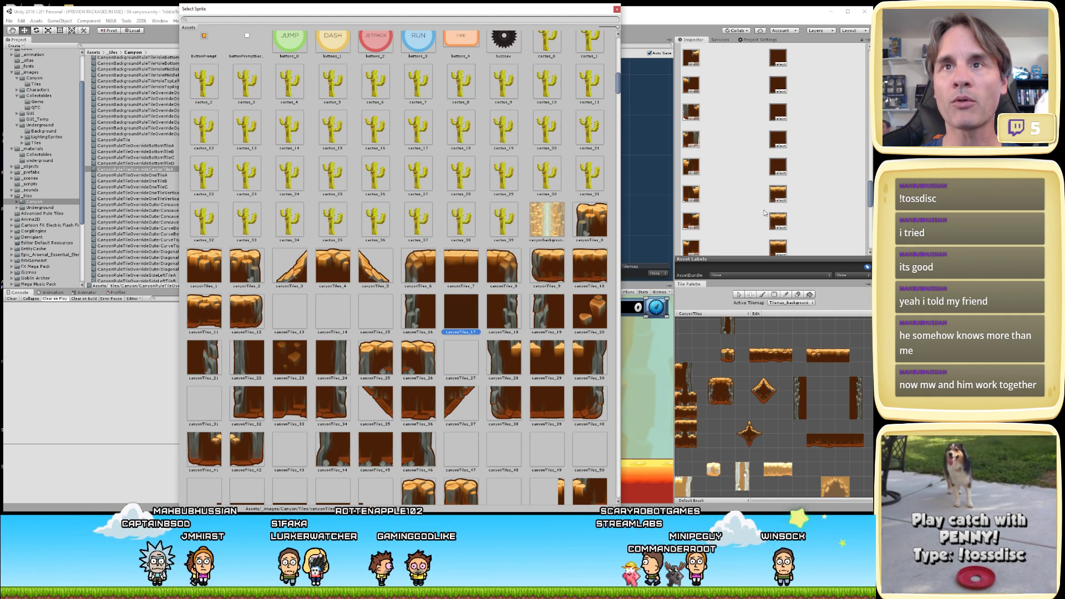
pyautogui.click(781, 200)
pyautogui.click(455, 309)
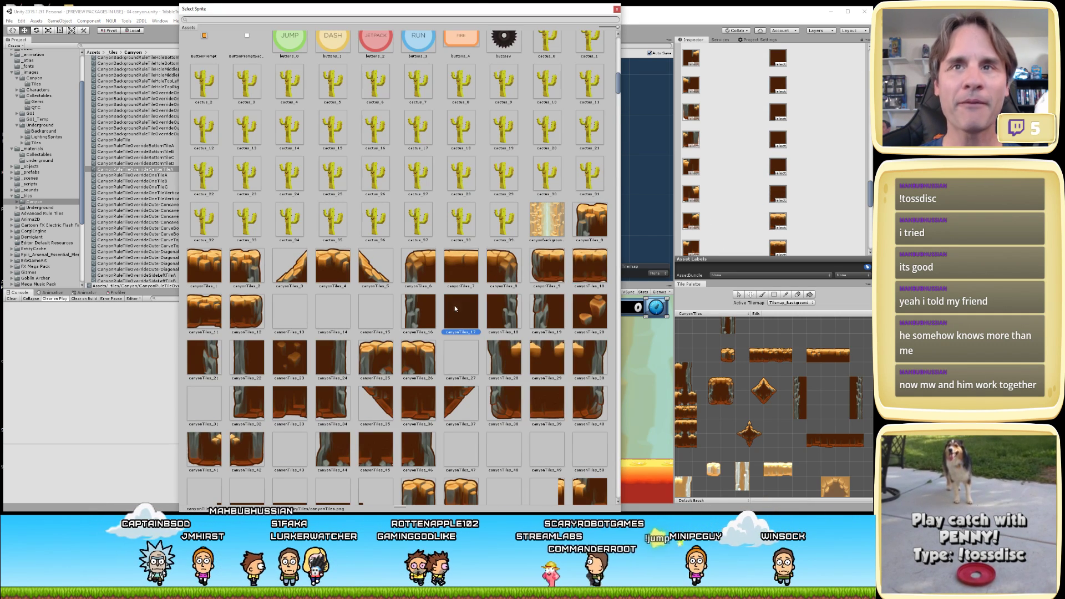
pyautogui.click(784, 231)
pyautogui.click(472, 315)
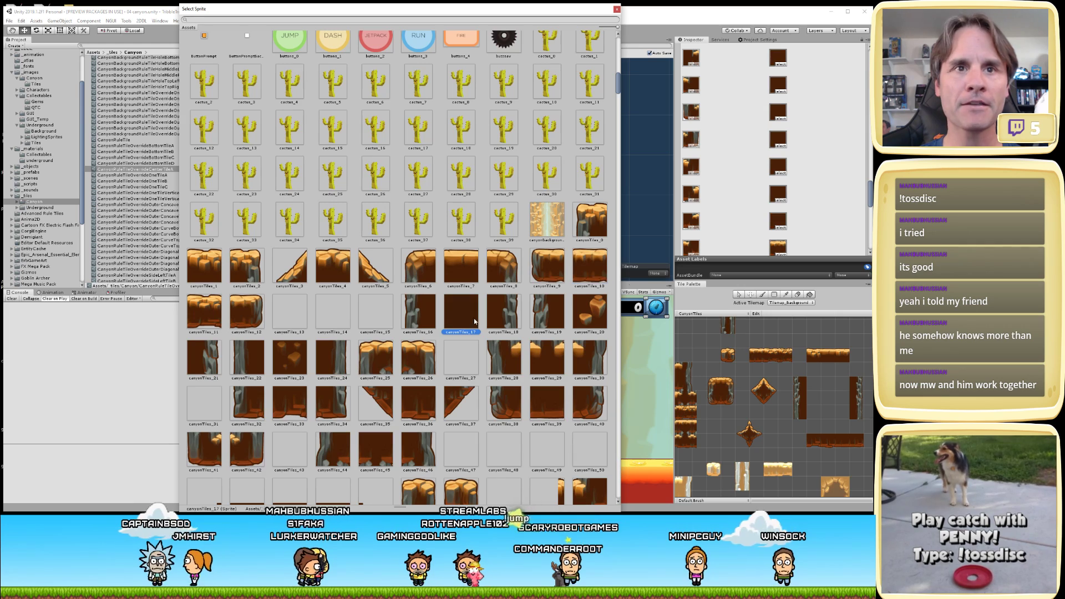
pyautogui.scroll(-1, 787, 193)
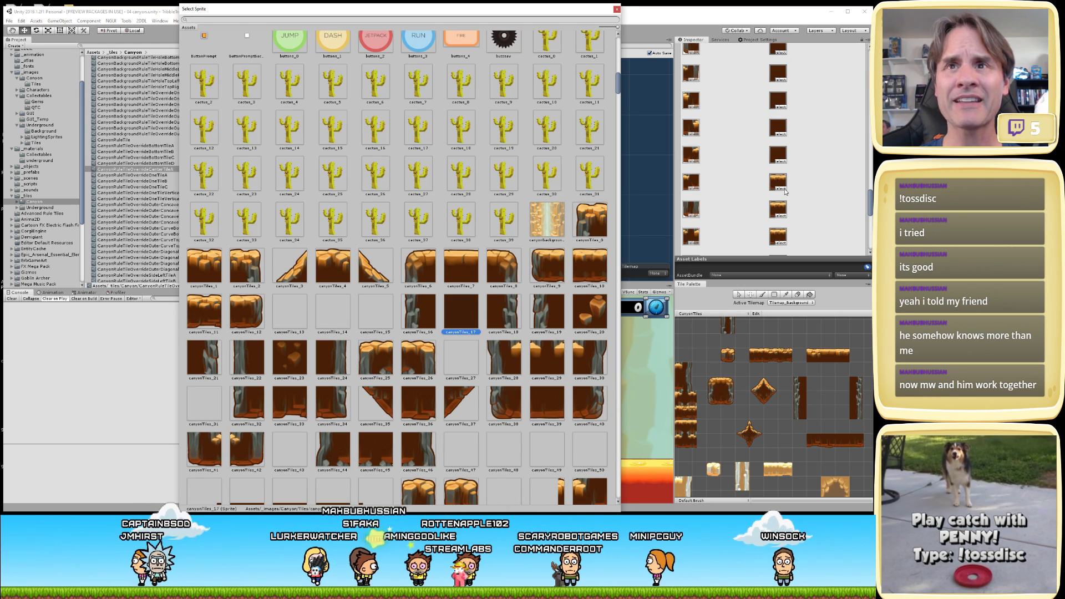
pyautogui.click(783, 190)
pyautogui.click(481, 312)
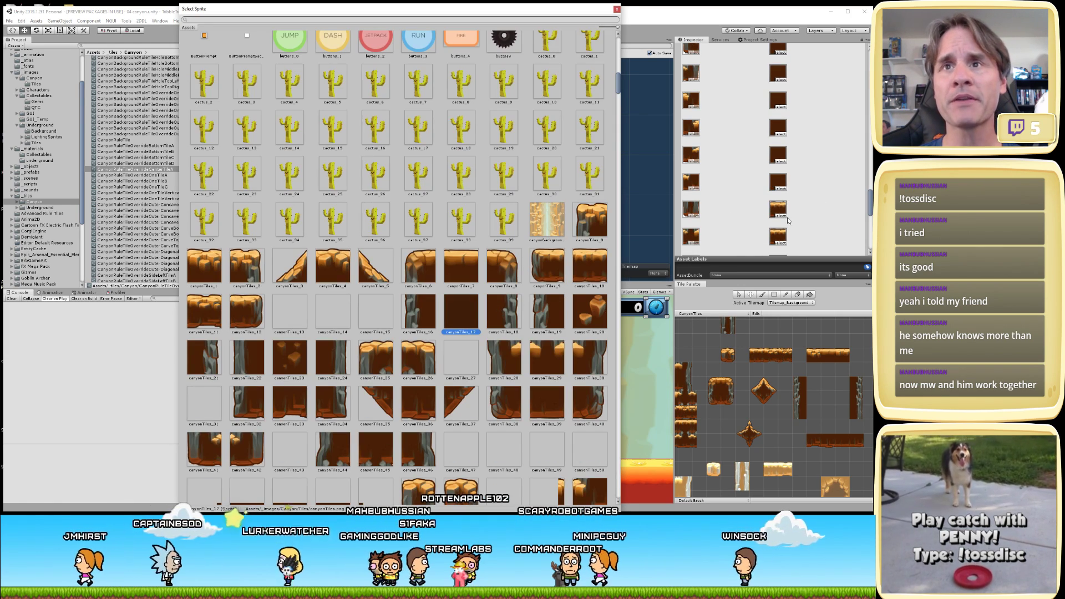
pyautogui.click(783, 216)
pyautogui.click(484, 322)
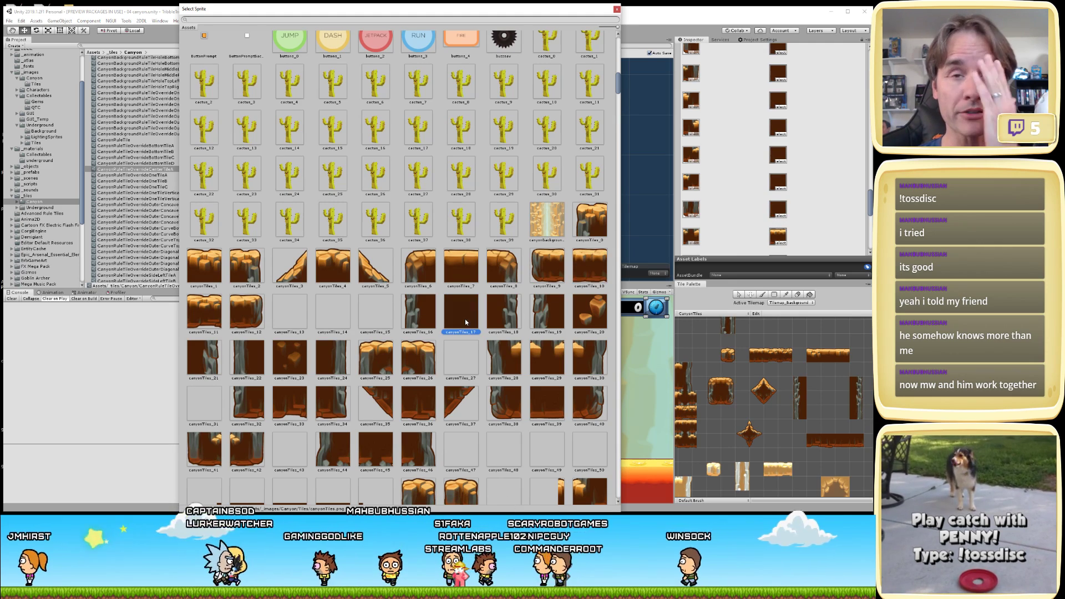
# - Set the remaining override slots through the last one to canyonTiles_17 and close the picker
pyautogui.scroll(-1, 785, 179)
pyautogui.click(784, 177)
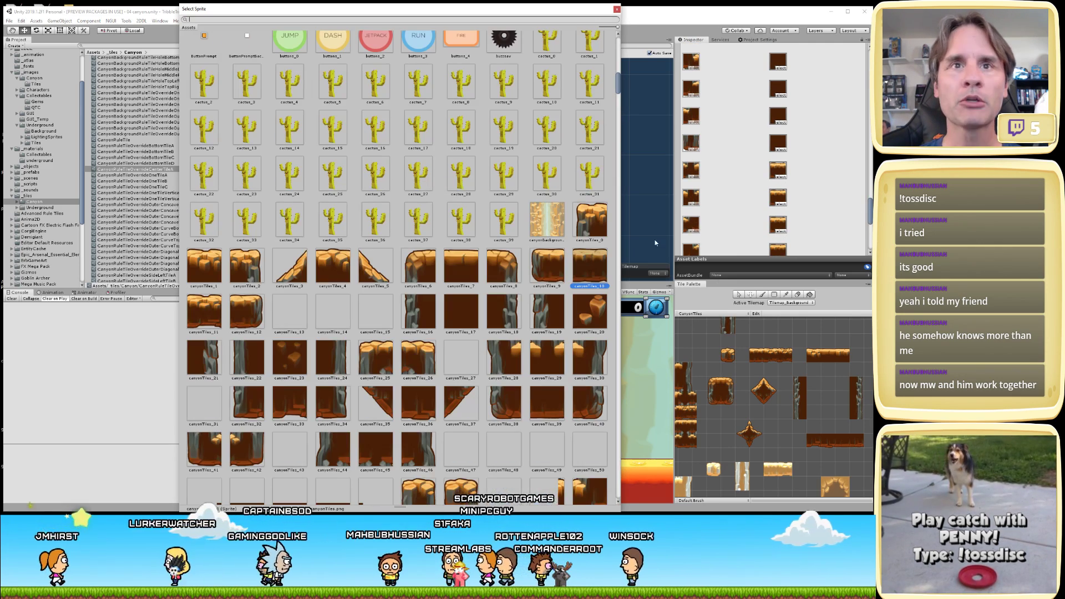
pyautogui.click(466, 310)
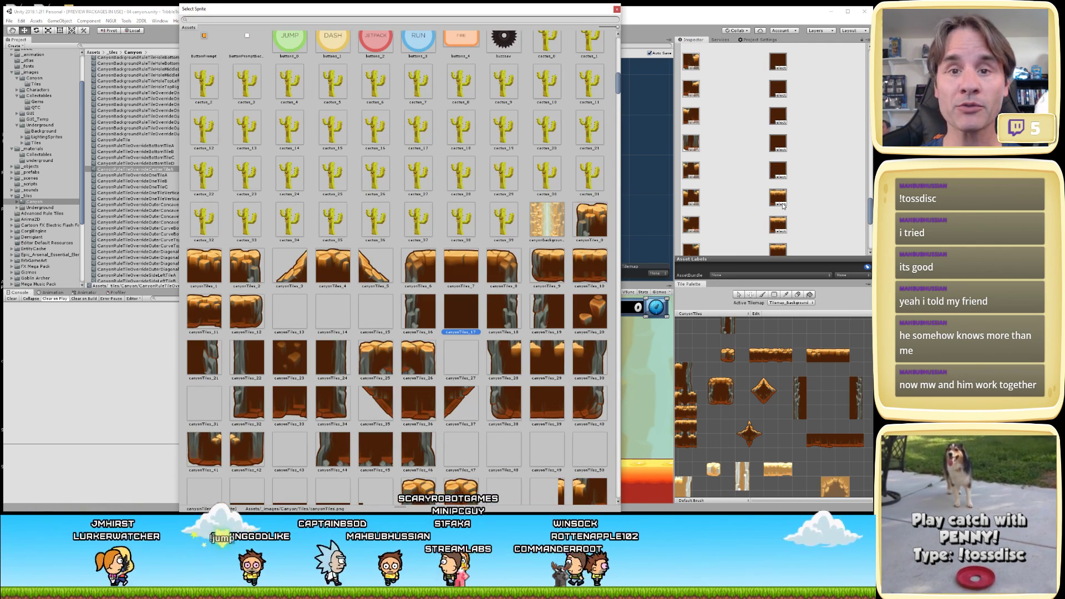
pyautogui.click(782, 205)
pyautogui.click(474, 298)
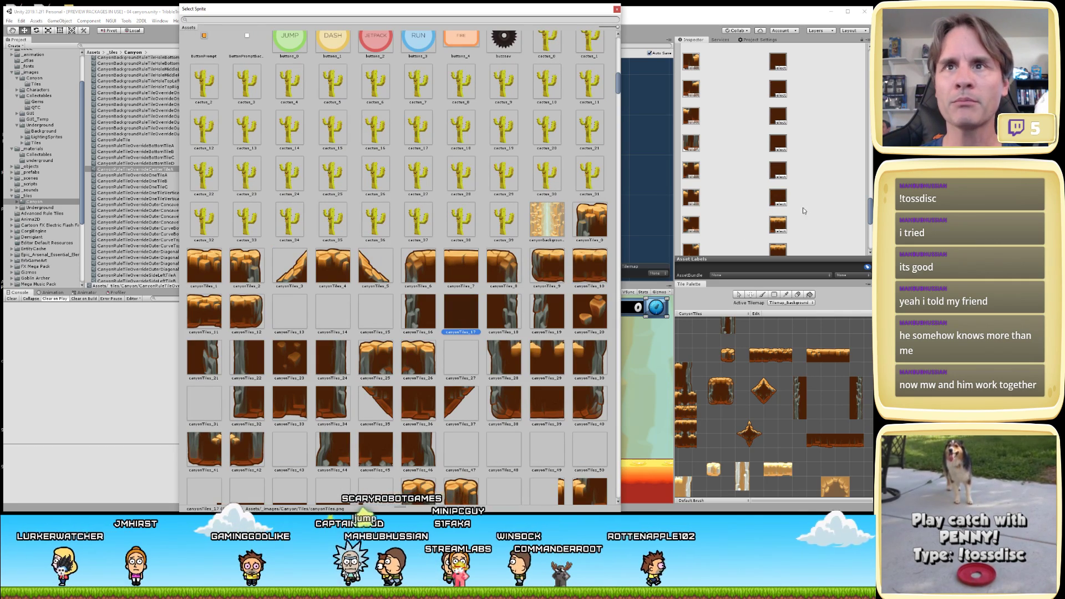
pyautogui.scroll(-1, 794, 215)
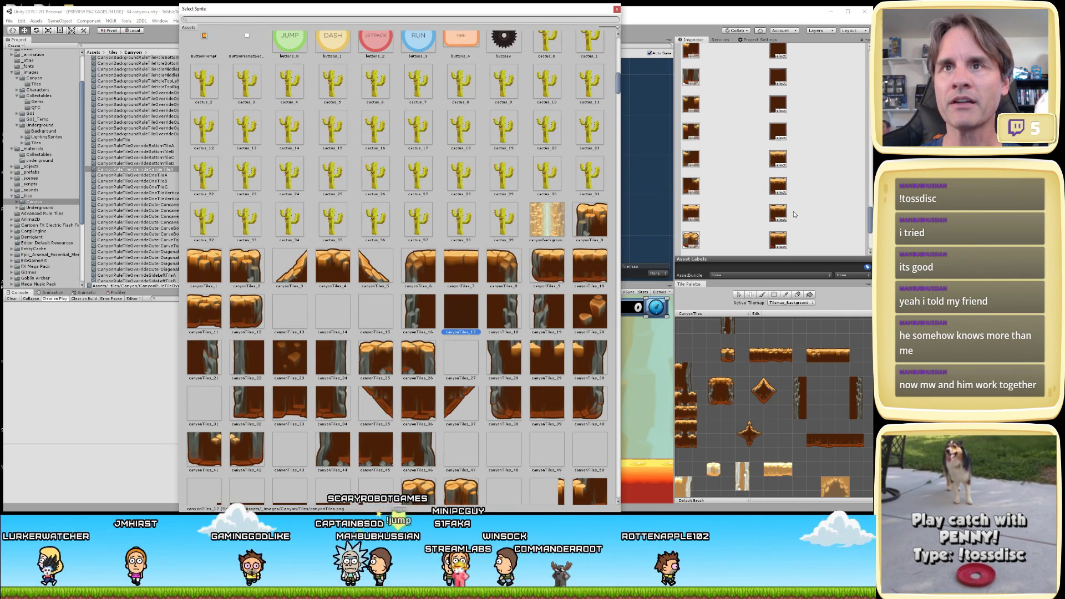
pyautogui.click(782, 165)
pyautogui.click(463, 308)
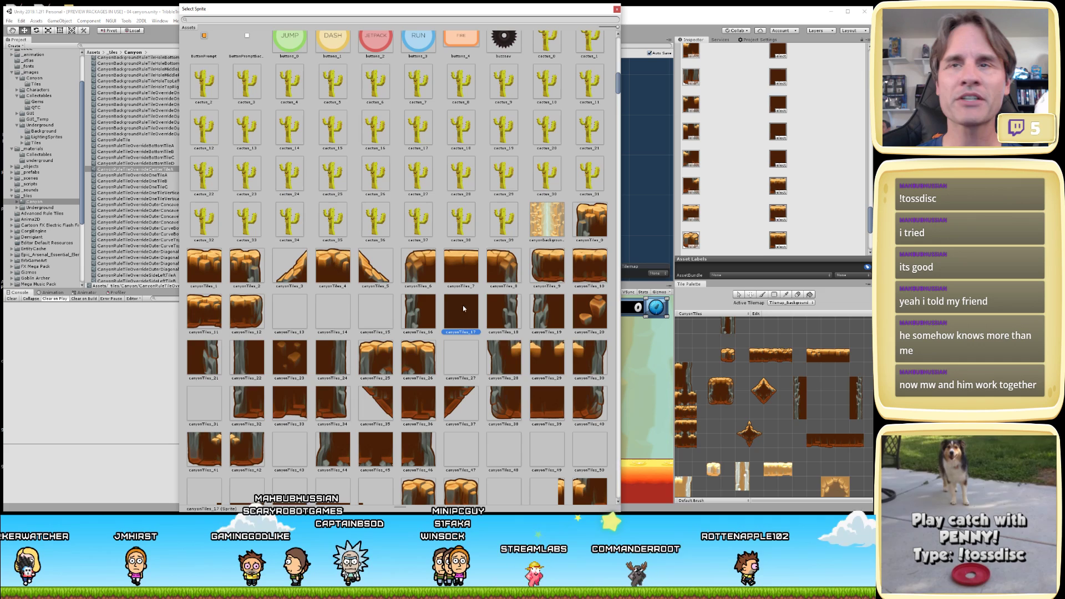
pyautogui.click(784, 195)
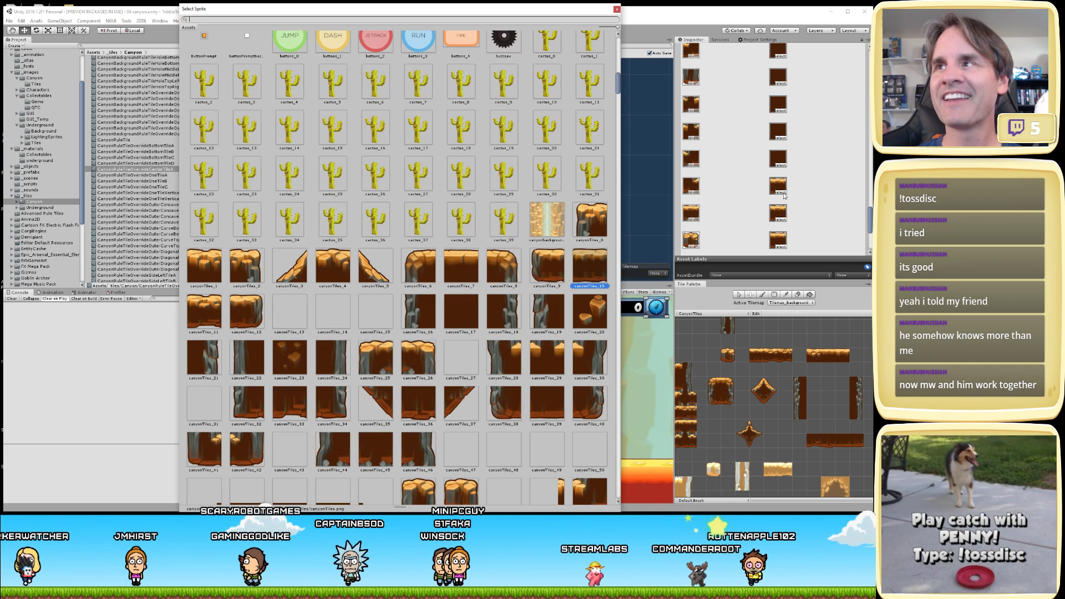
pyautogui.click(466, 308)
pyautogui.scroll(-1, 784, 190)
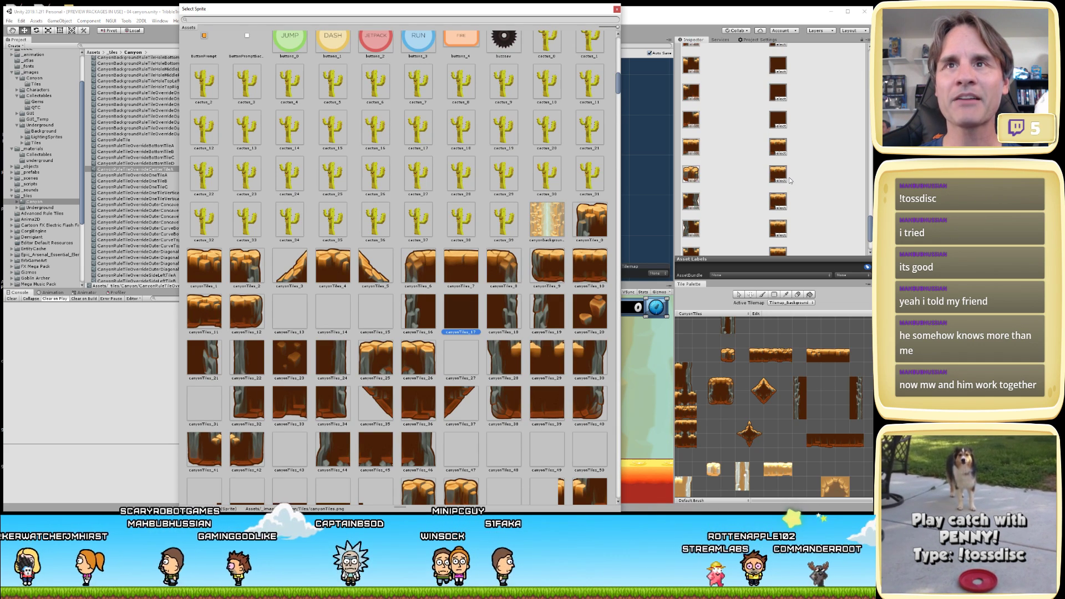
pyautogui.click(784, 154)
pyautogui.click(467, 311)
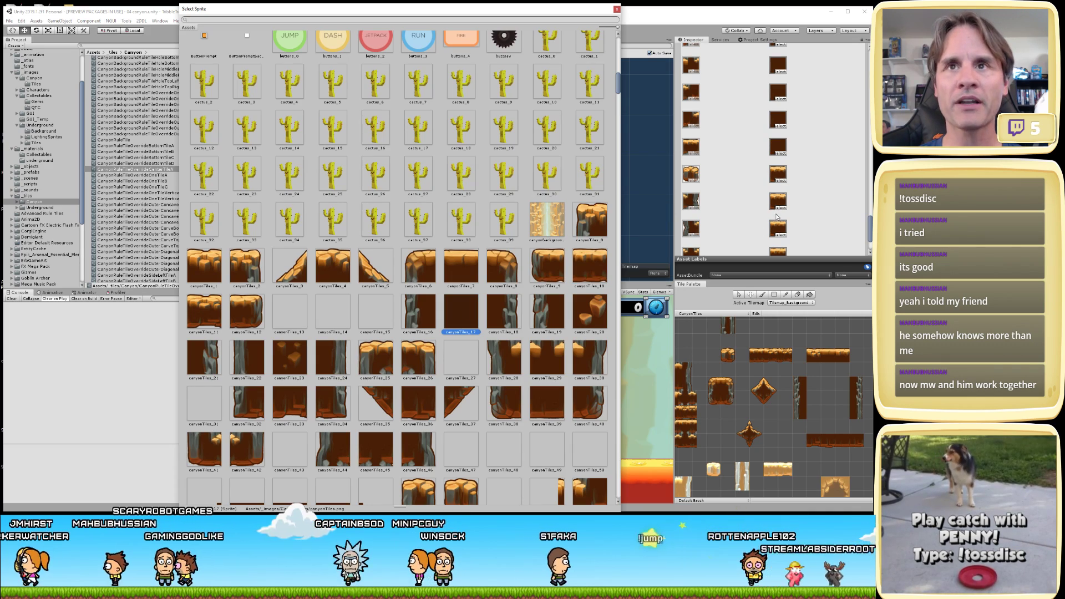
pyautogui.click(786, 181)
pyautogui.click(463, 308)
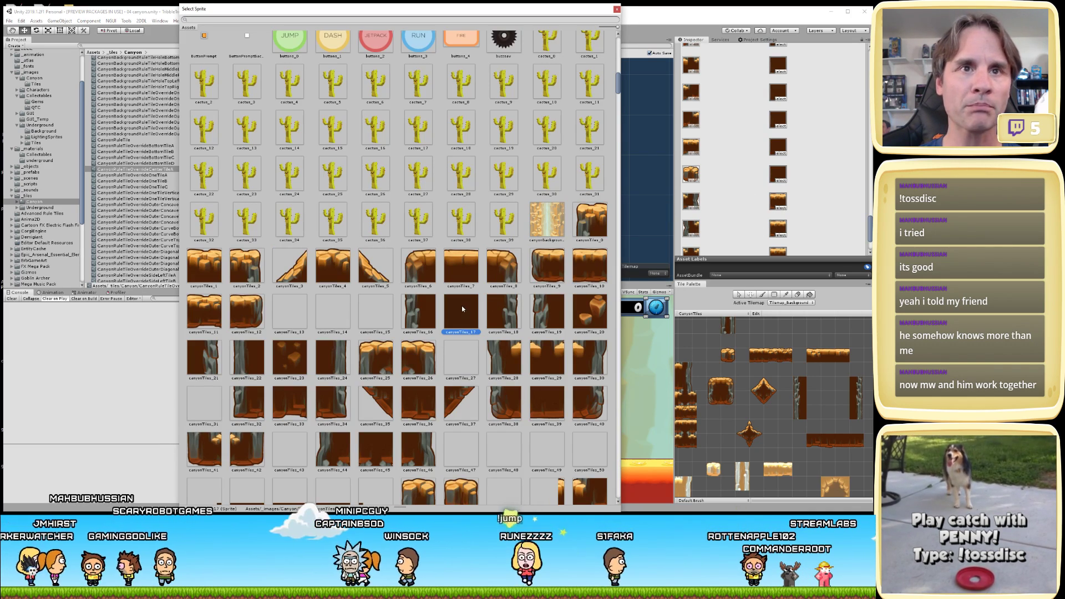
pyautogui.click(779, 208)
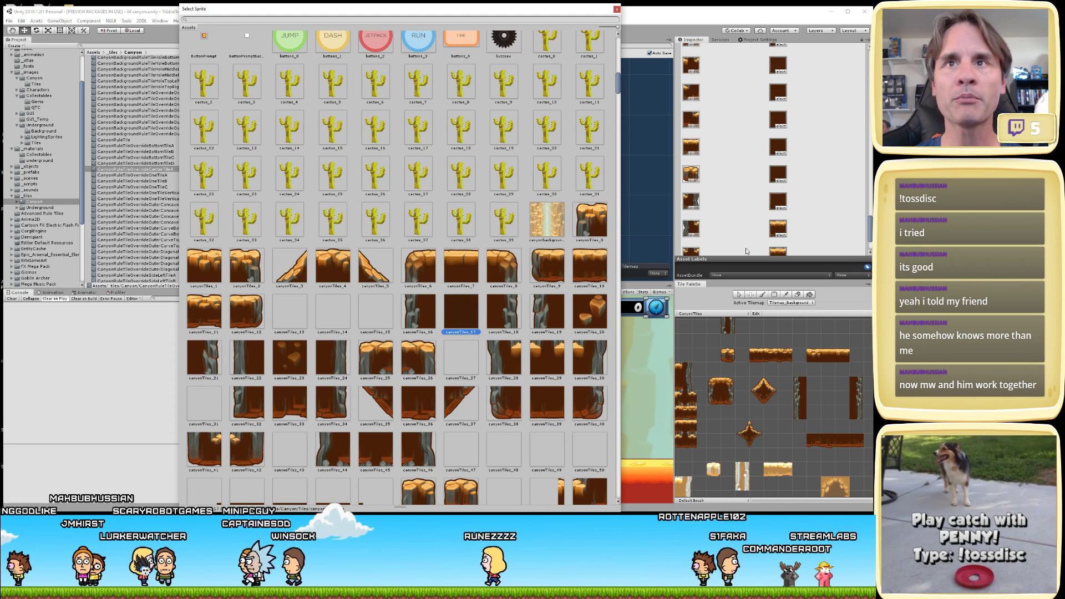
pyautogui.click(456, 320)
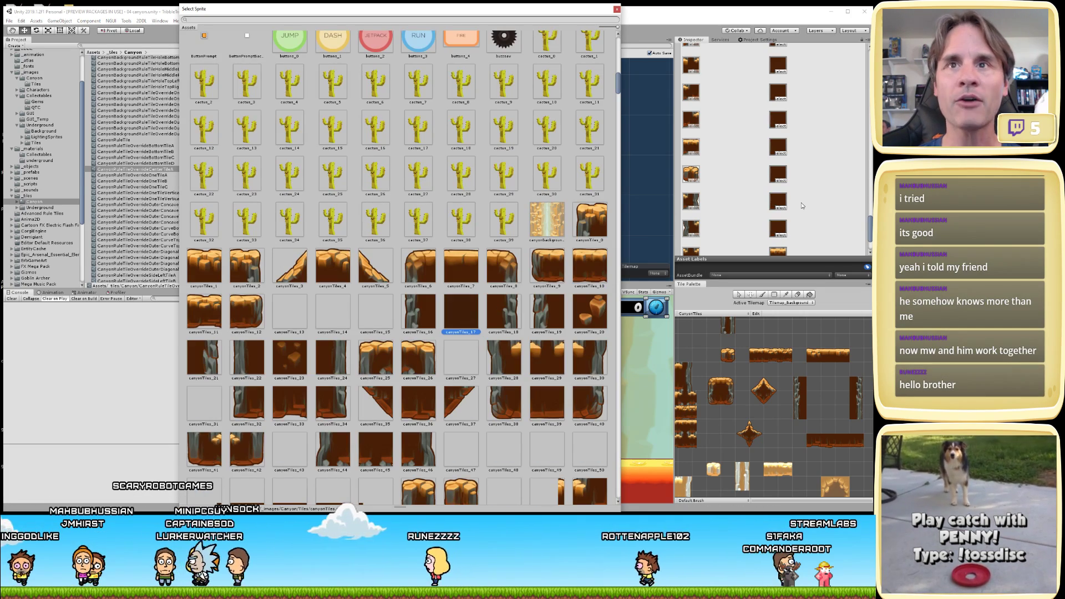
pyautogui.scroll(-2, 797, 209)
pyautogui.click(781, 209)
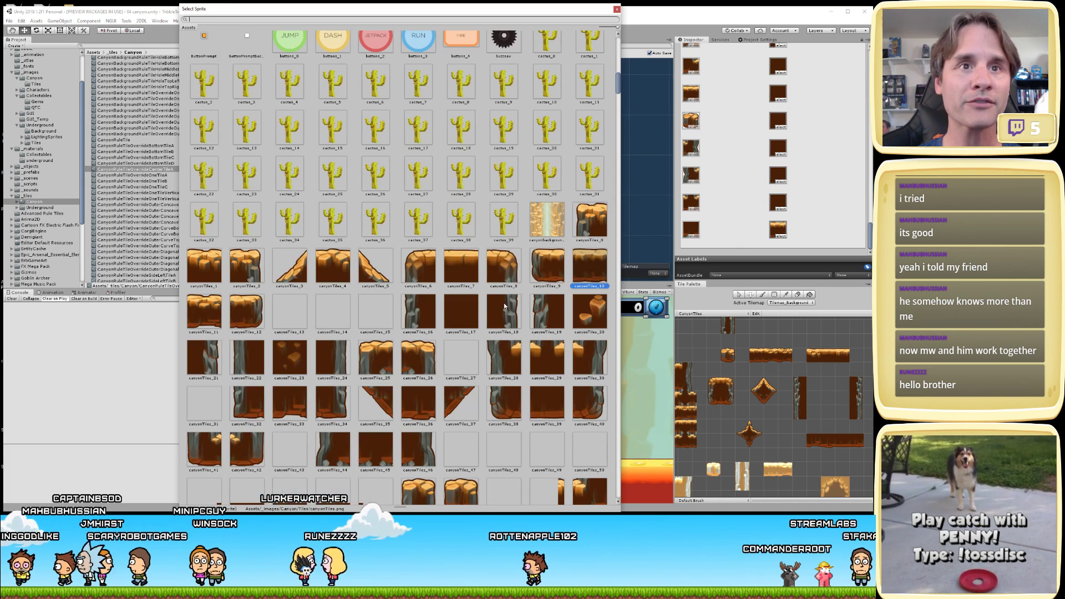
pyautogui.click(469, 308)
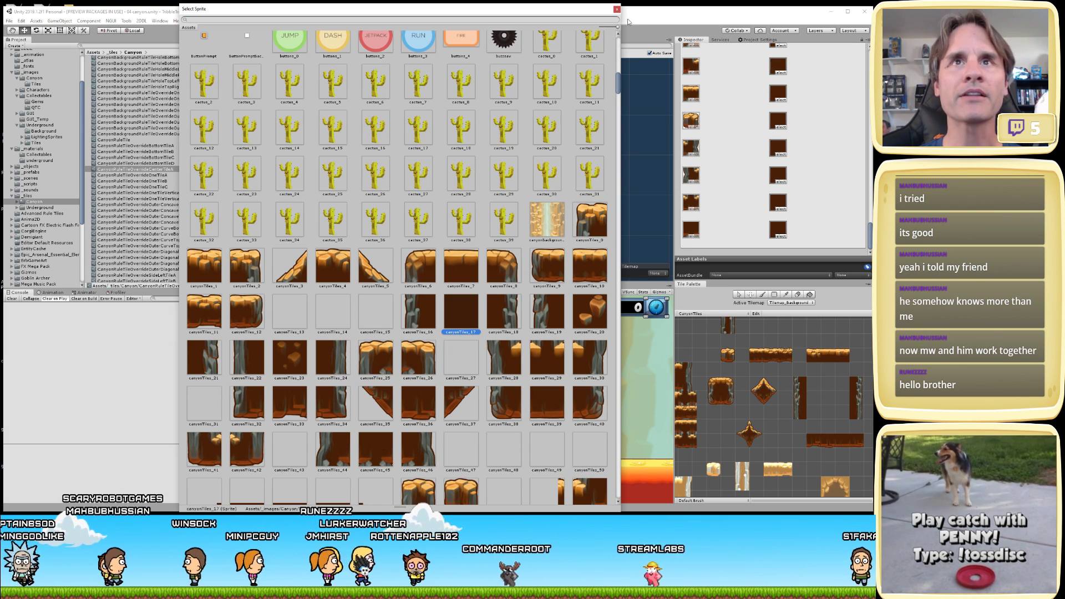
pyautogui.click(617, 9)
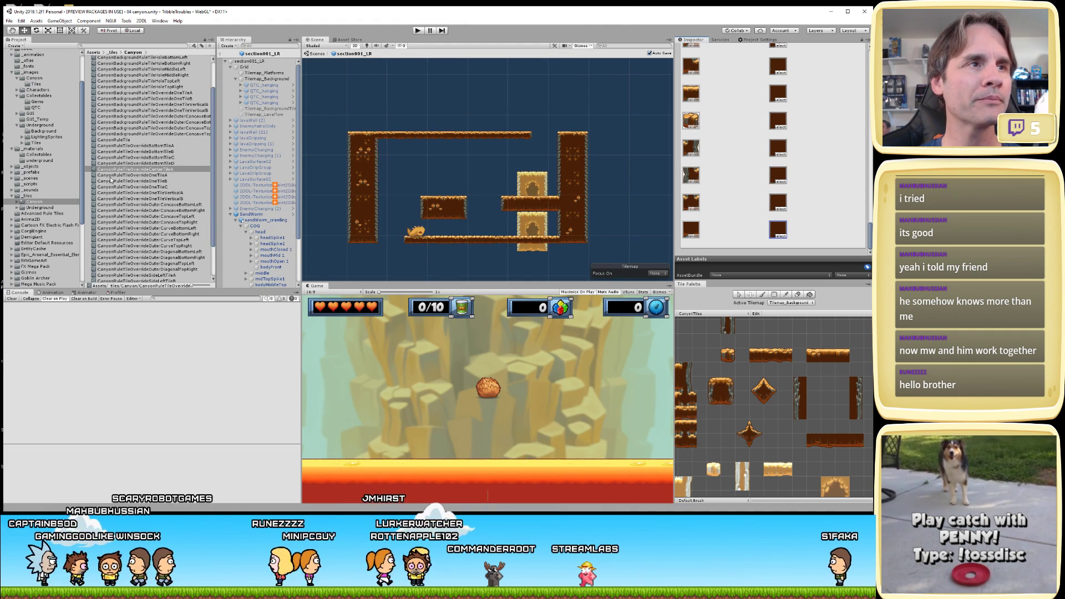
# - Add the dark-brown override tile to the Tile Palette and paint it into the right pillar
pyautogui.click(824, 388)
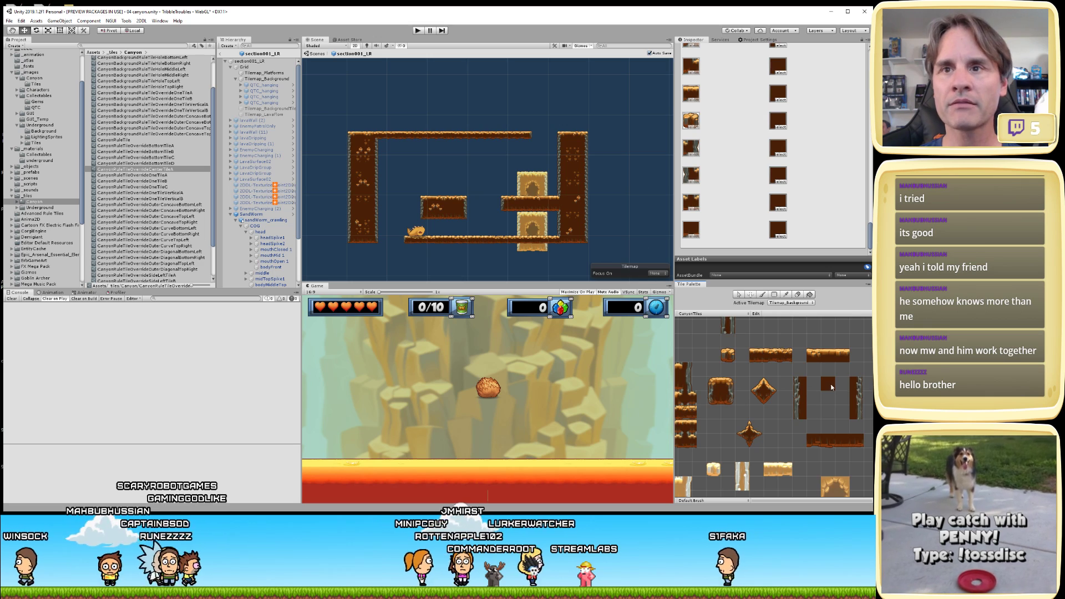
pyautogui.click(826, 388)
pyautogui.click(573, 168)
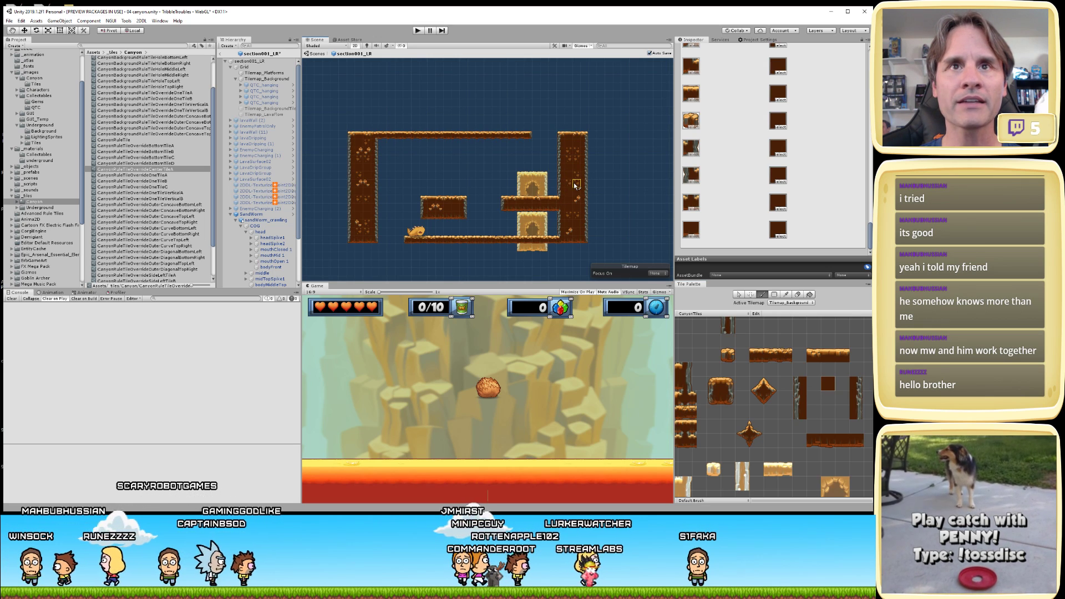
# - Switch the Active Tilemap to Tilemap_Platforms and view the pillar's upper part
pyautogui.click(805, 305)
pyautogui.click(800, 316)
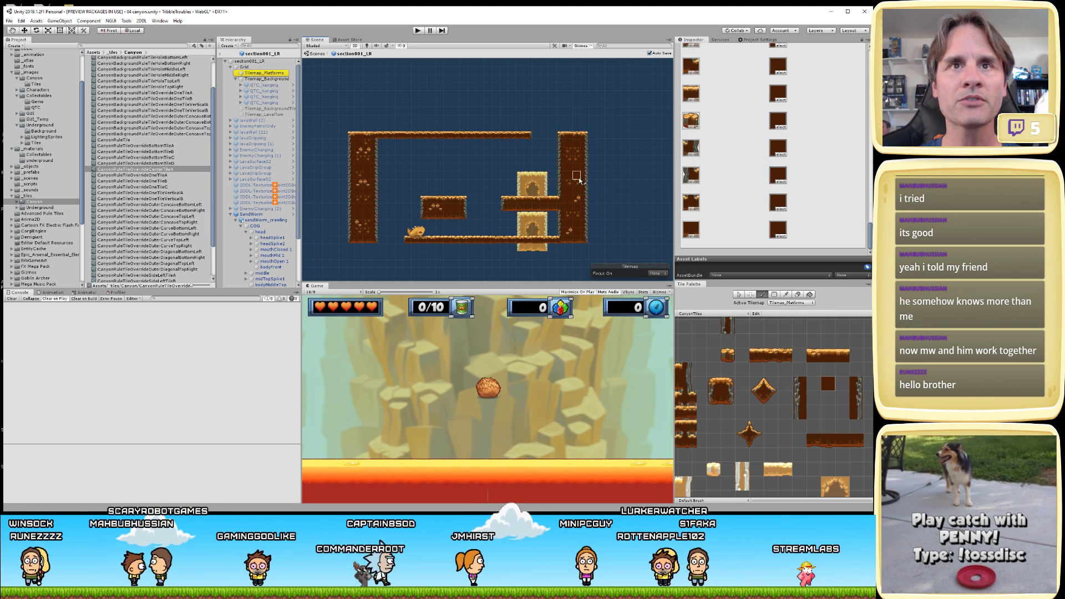
pyautogui.scroll(4, 578, 179)
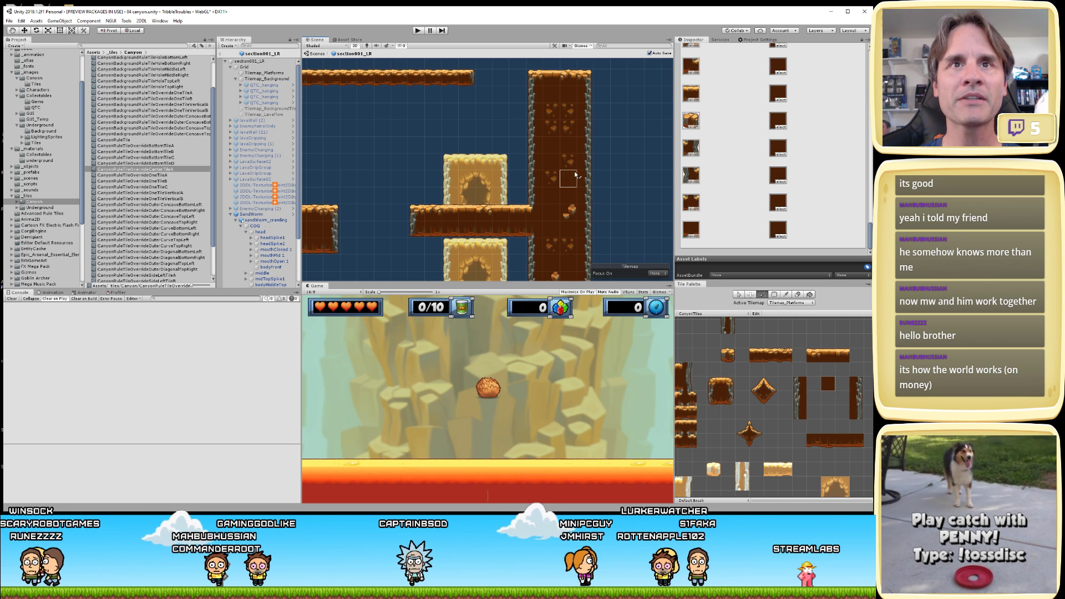
pyautogui.moveTo(577, 161); pyautogui.dragTo(578, 123, button='middle')
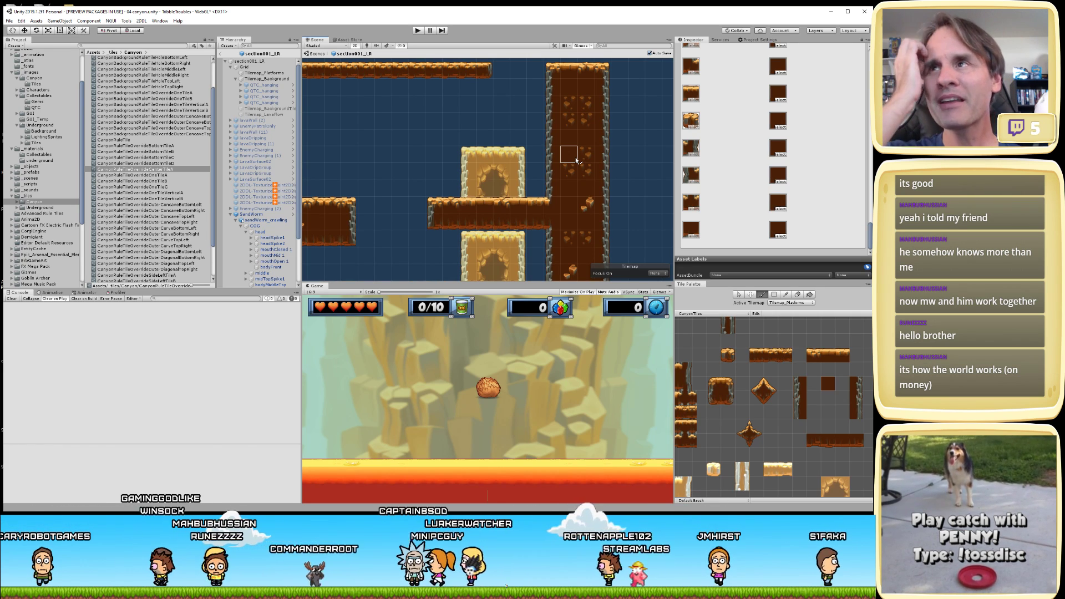
pyautogui.scroll(-3, 525, 179)
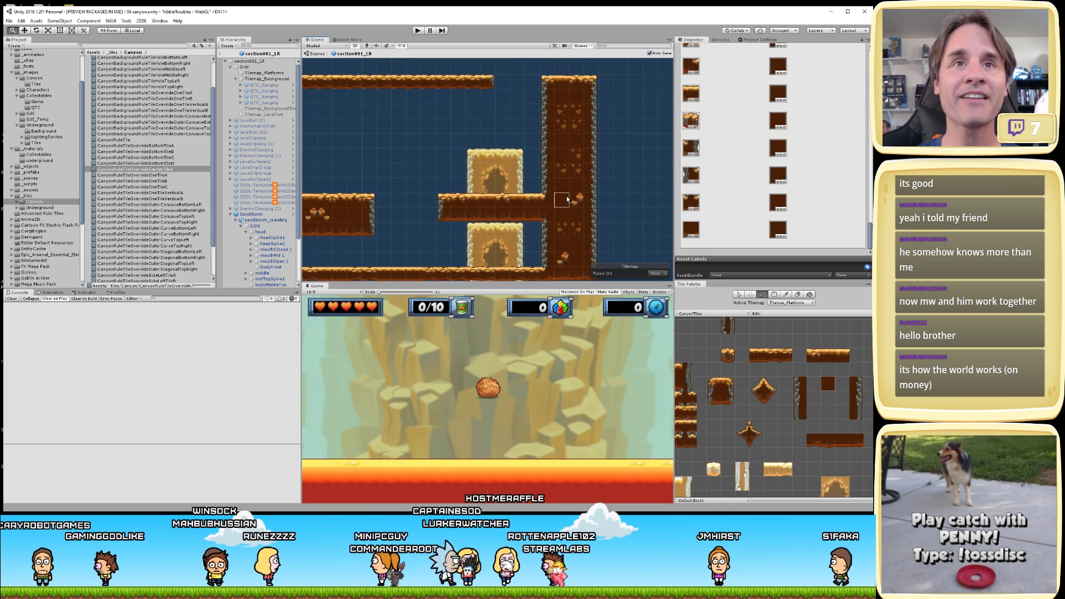
pyautogui.scroll(-2, 525, 179)
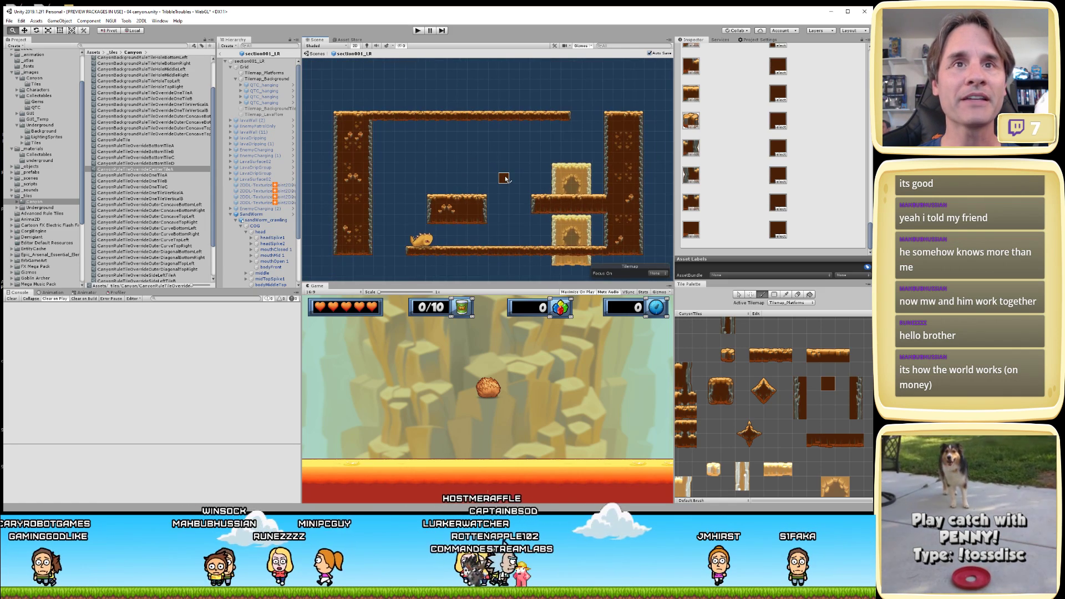
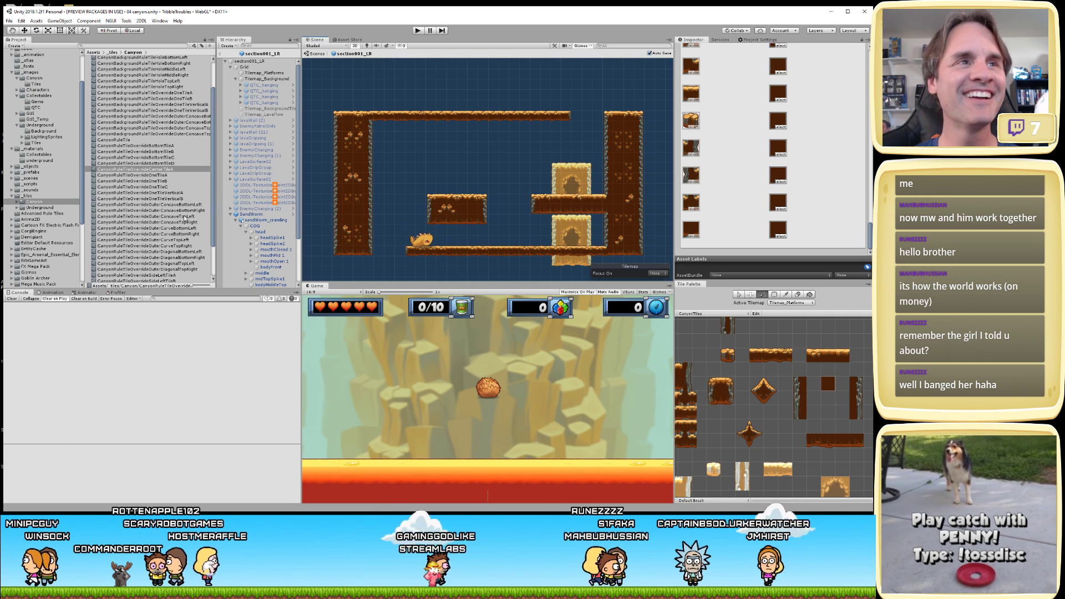
# - Duplicate the CanyonRuleTileOverrideCenterTileA asset and name the copy CanyonRuleTileOverrideCenterTileB
pyautogui.click(140, 169)
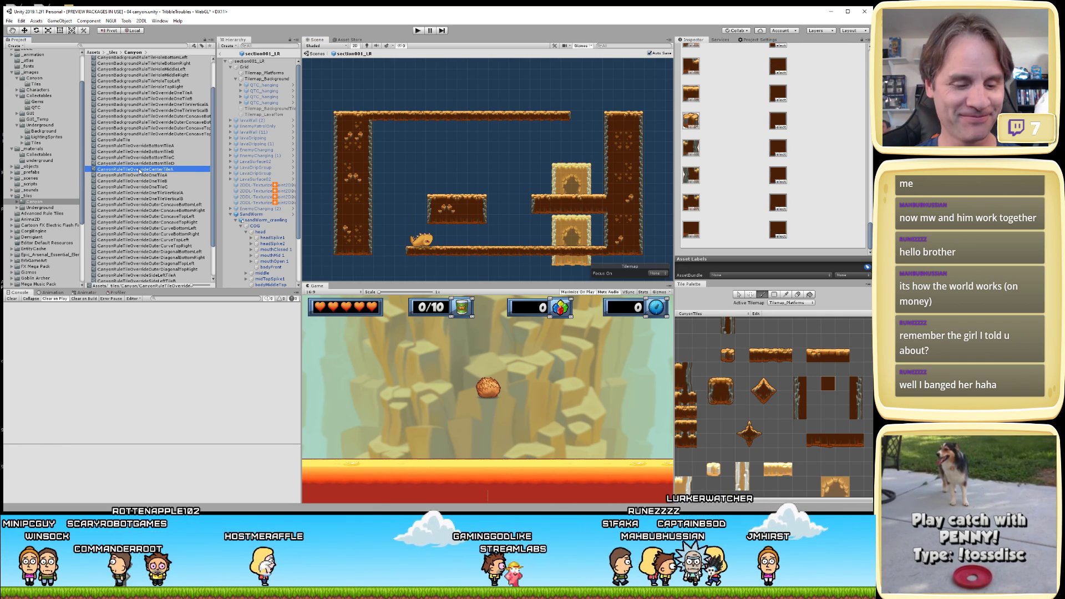
pyautogui.hotkey('ctrl', 'd')
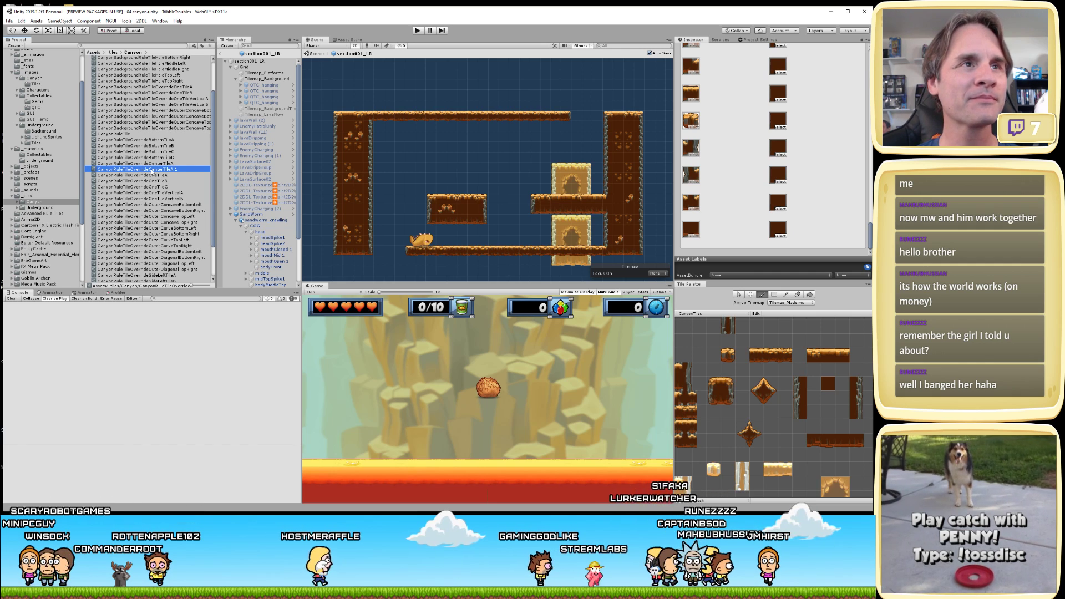
pyautogui.press('F2')
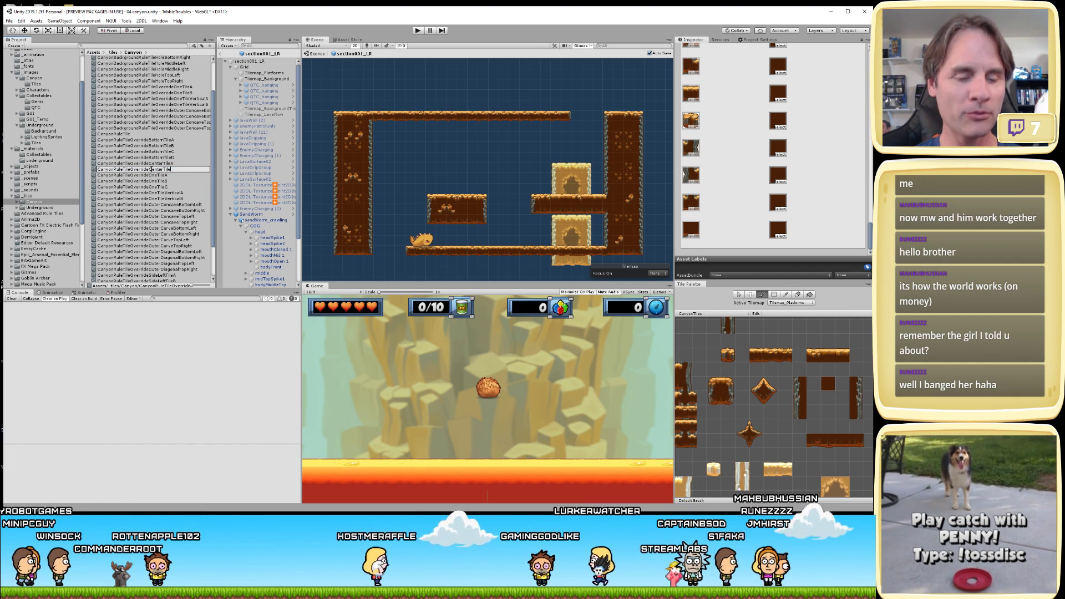
pyautogui.press('Return')
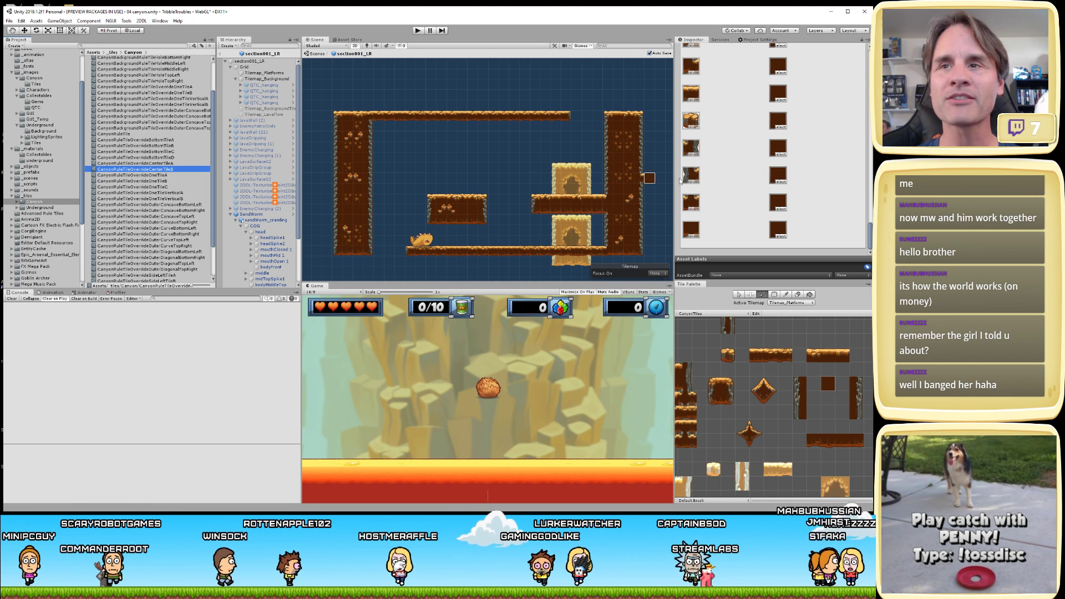
# - Assign canyonTiles_20 to the first five override entries of CenterTileB
pyautogui.scroll(5, 792, 144)
pyautogui.scroll(3, 792, 145)
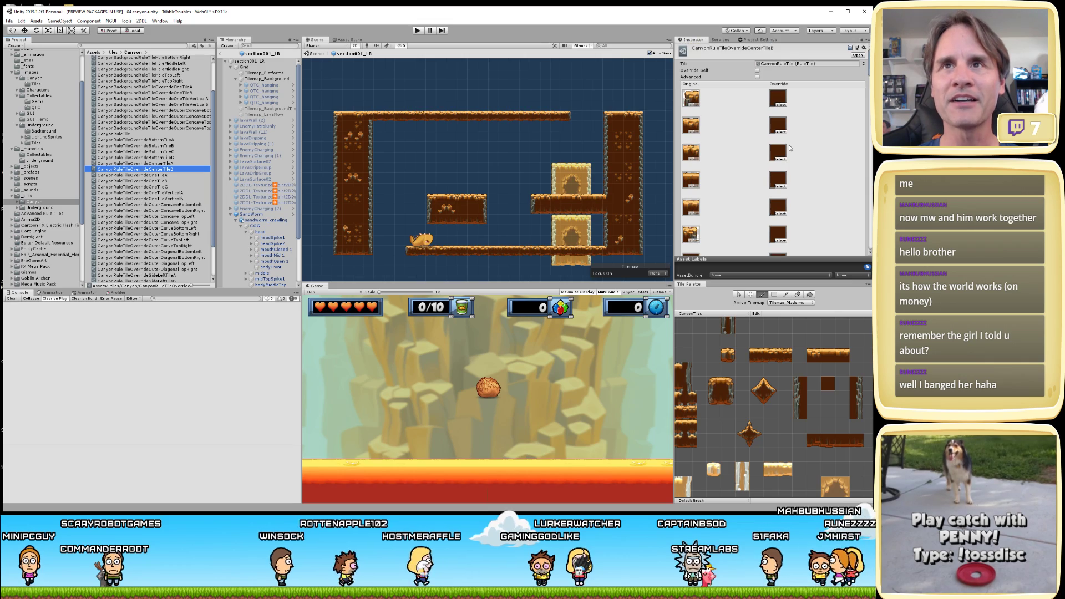
pyautogui.click(778, 159)
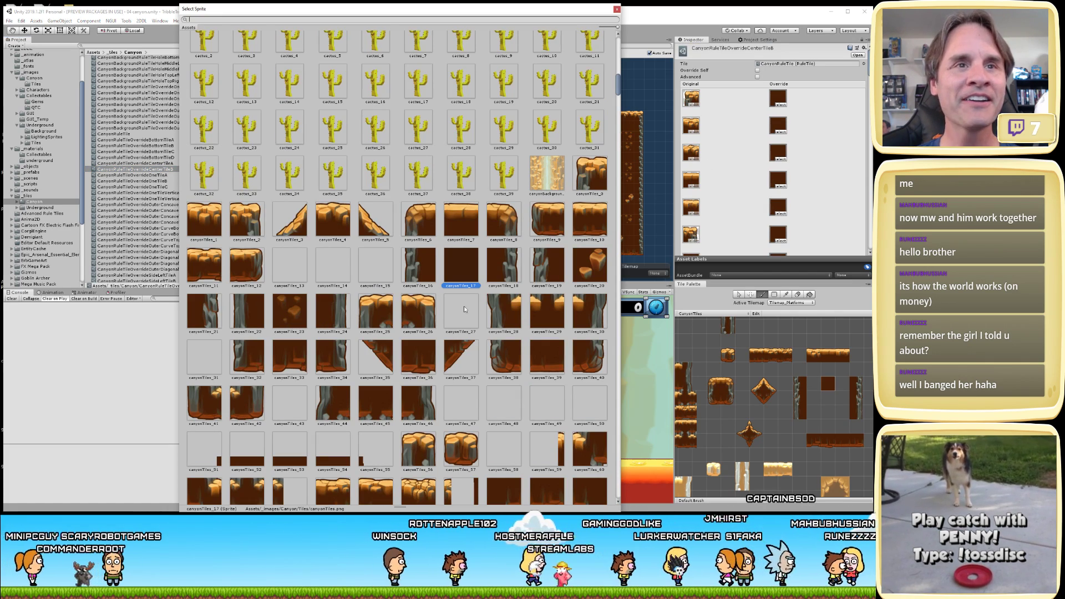
pyautogui.click(597, 271)
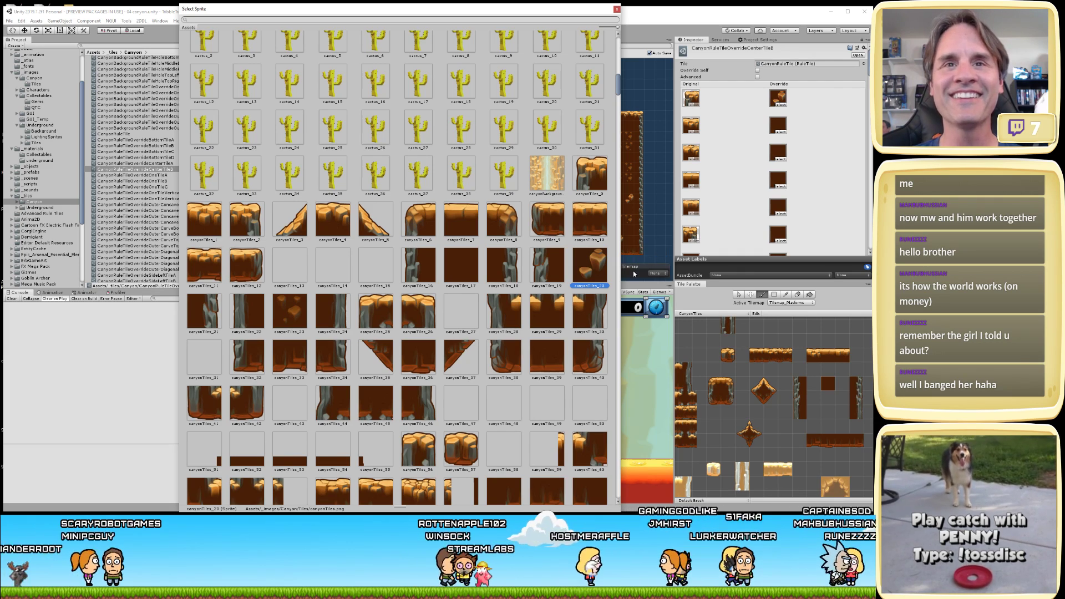
pyautogui.click(778, 133)
pyautogui.click(598, 281)
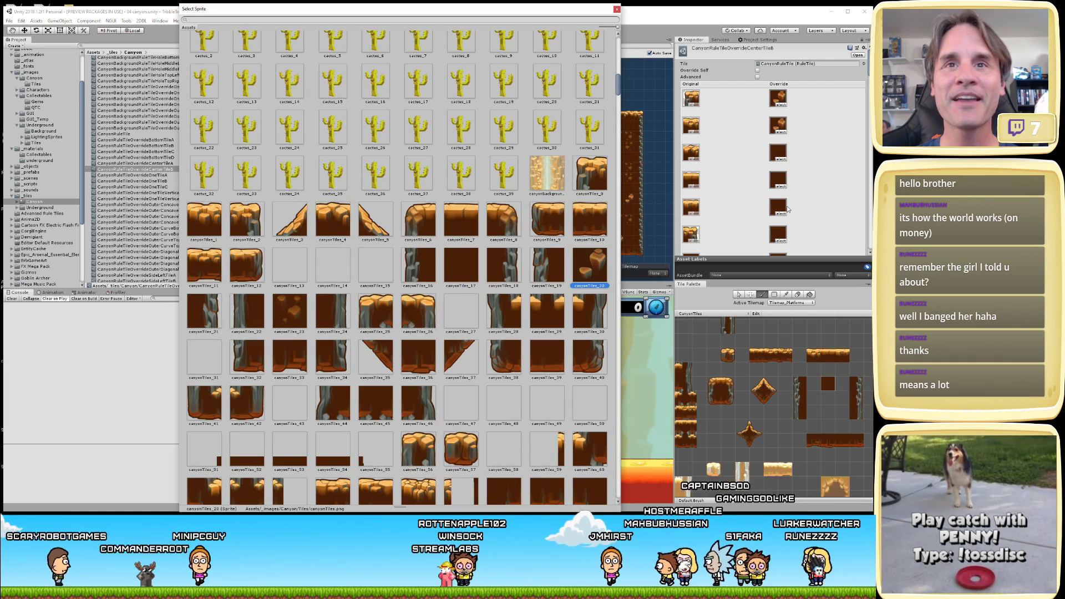
pyautogui.click(775, 158)
pyautogui.click(589, 266)
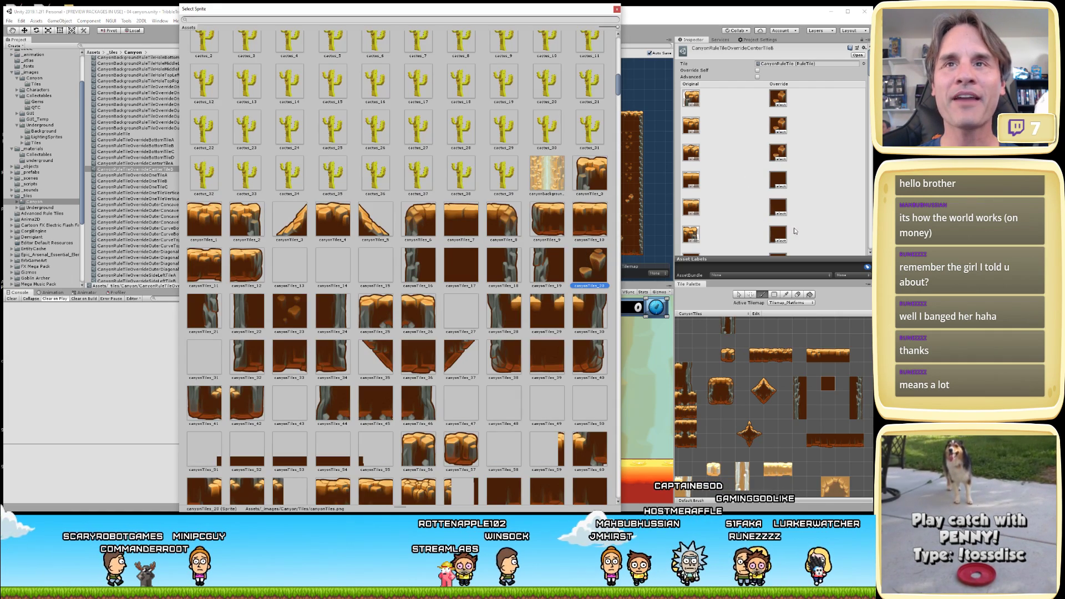
pyautogui.click(778, 179)
pyautogui.click(590, 266)
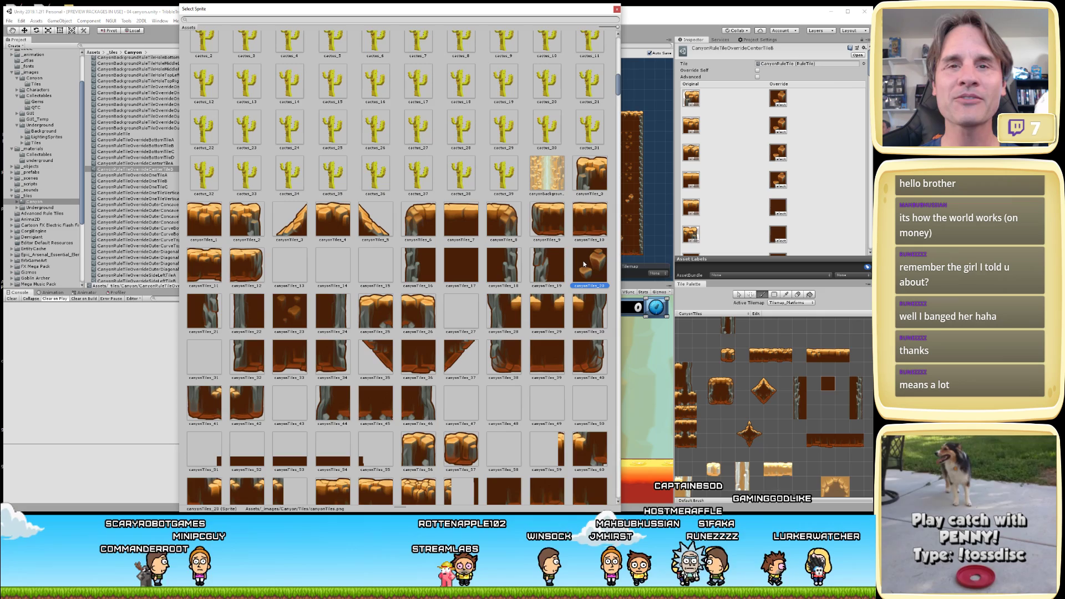
pyautogui.click(778, 207)
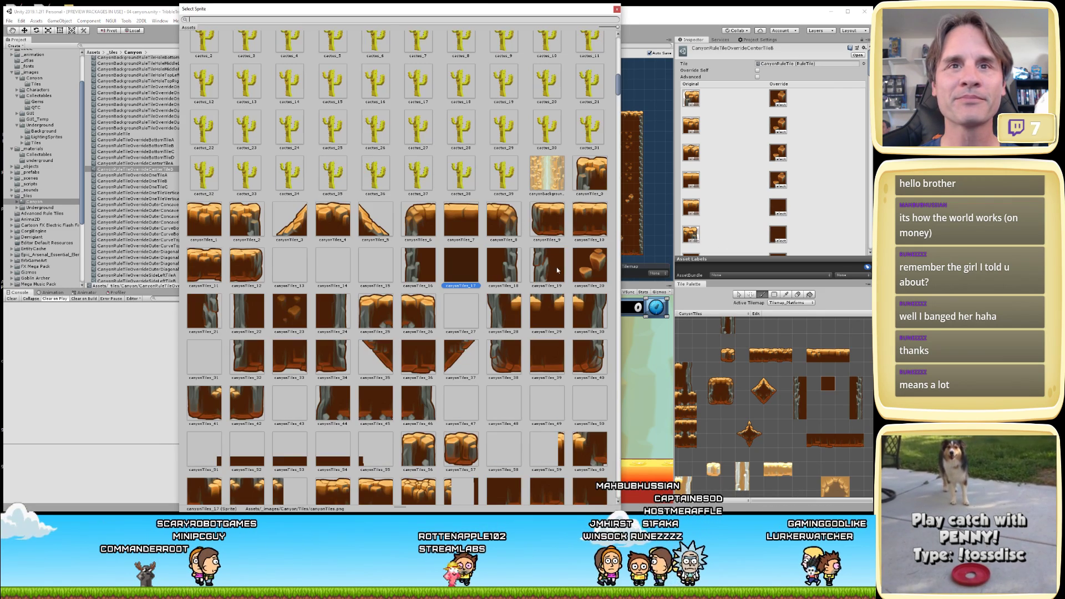
pyautogui.click(589, 266)
# - Assign canyonTiles_20 to the override entries further down the list
pyautogui.scroll(-3, 817, 191)
pyautogui.click(783, 179)
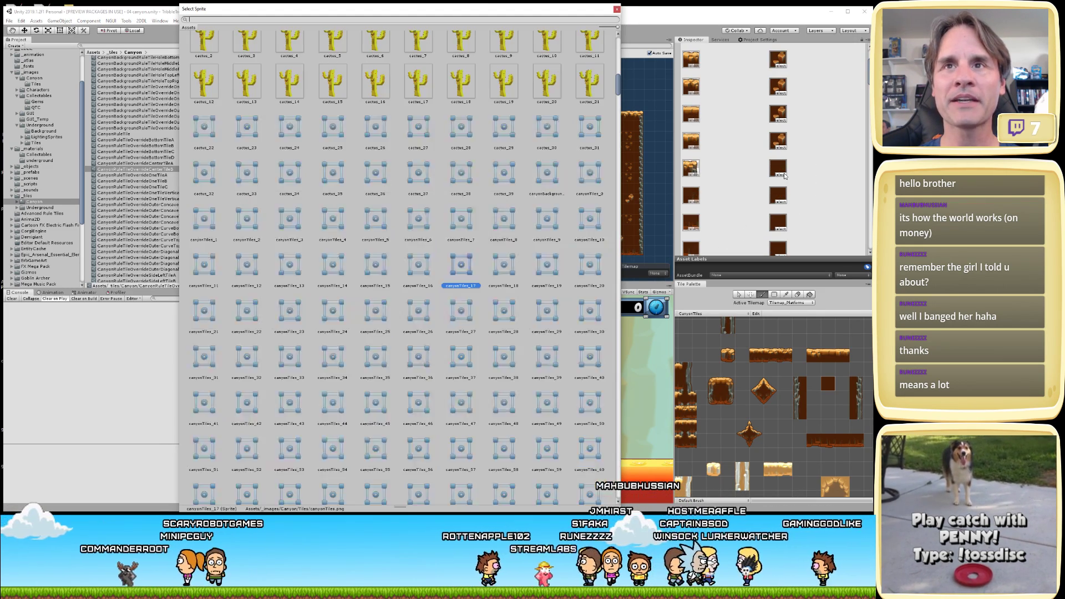
pyautogui.click(593, 265)
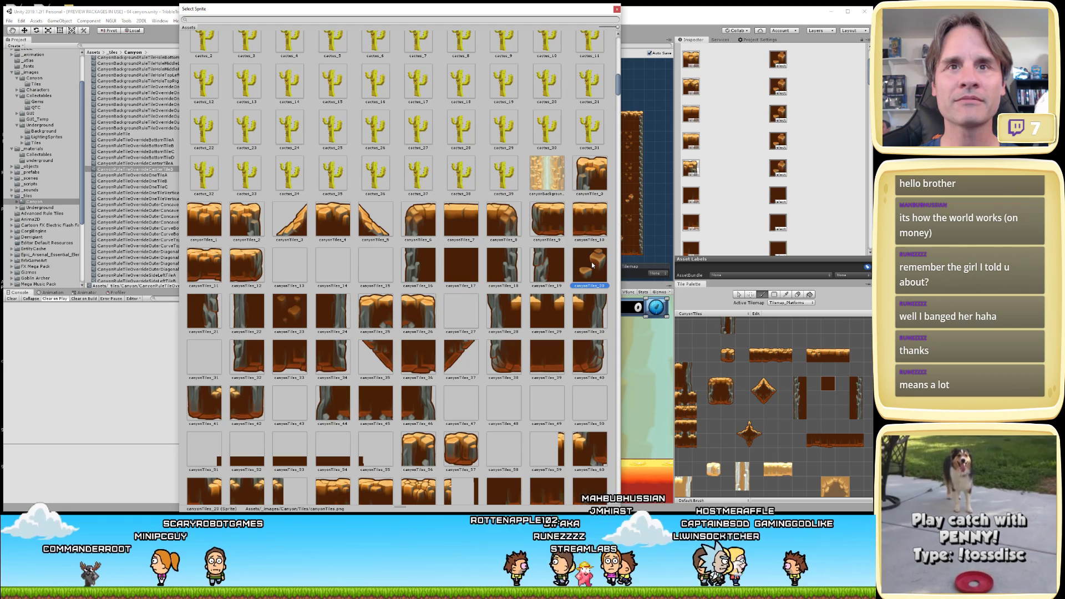
pyautogui.click(784, 201)
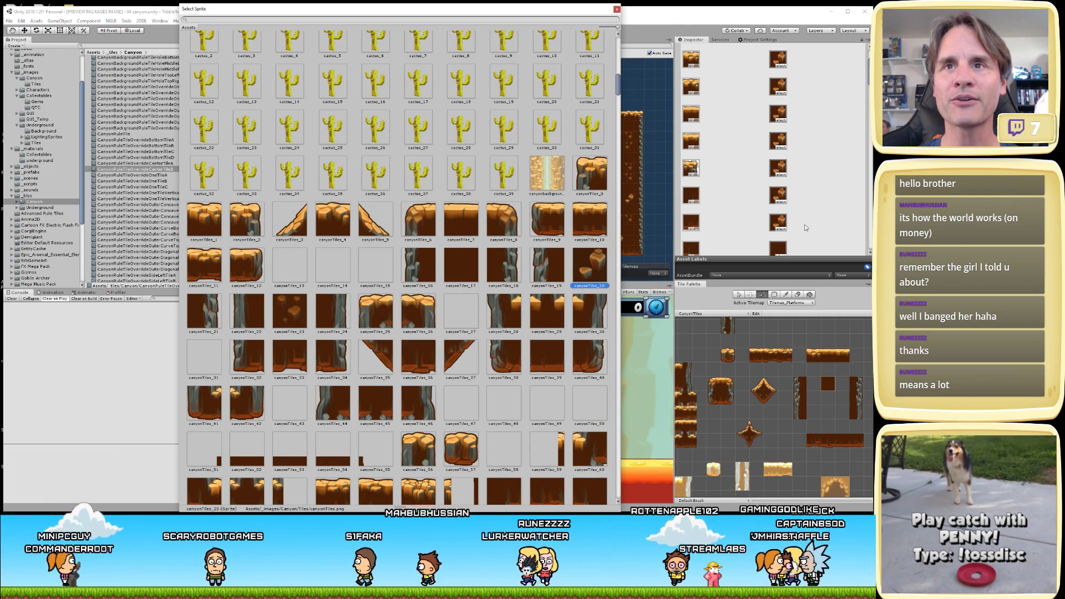
pyautogui.scroll(-1, 788, 216)
pyautogui.click(777, 192)
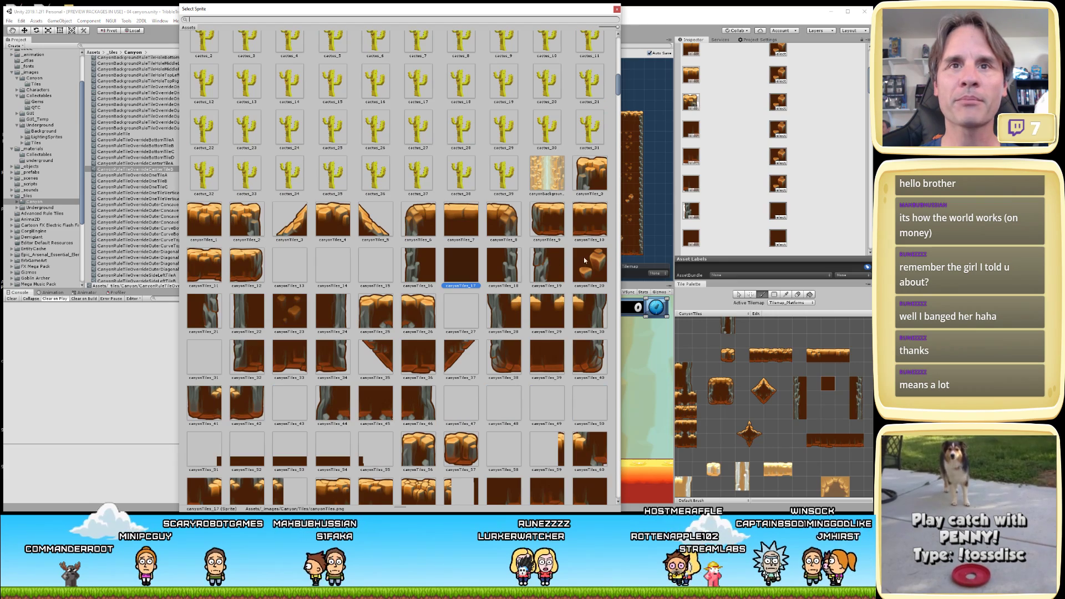
pyautogui.scroll(-2, 759, 197)
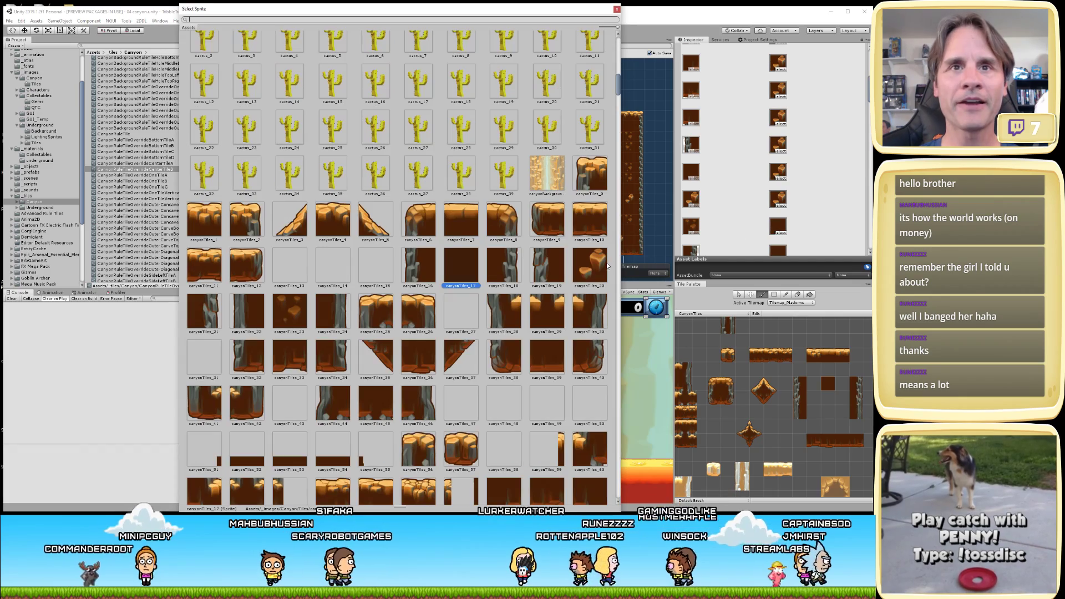
pyautogui.click(607, 266)
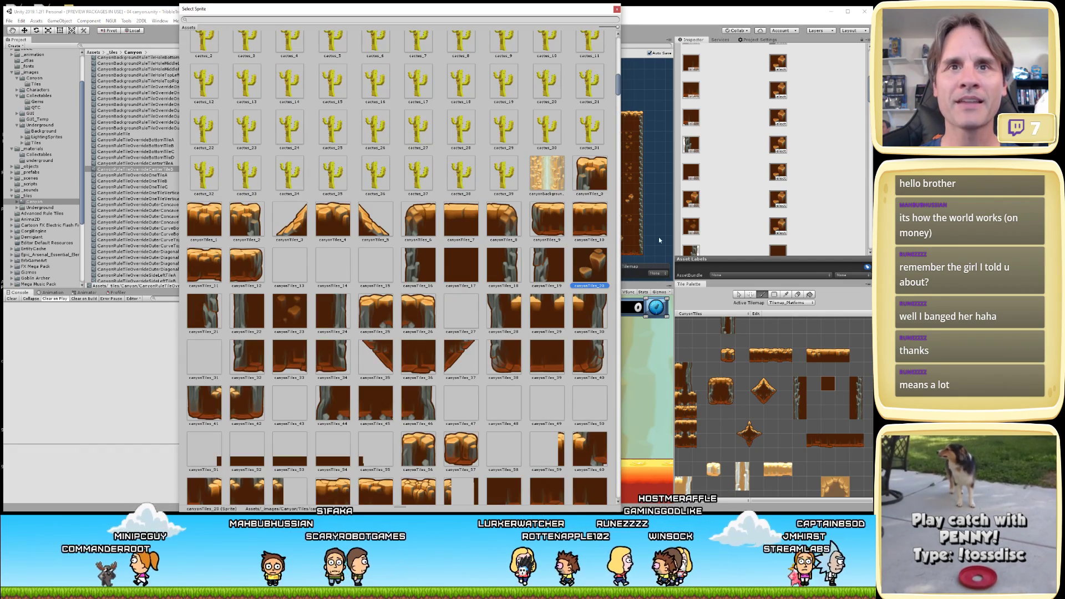
pyautogui.click(781, 194)
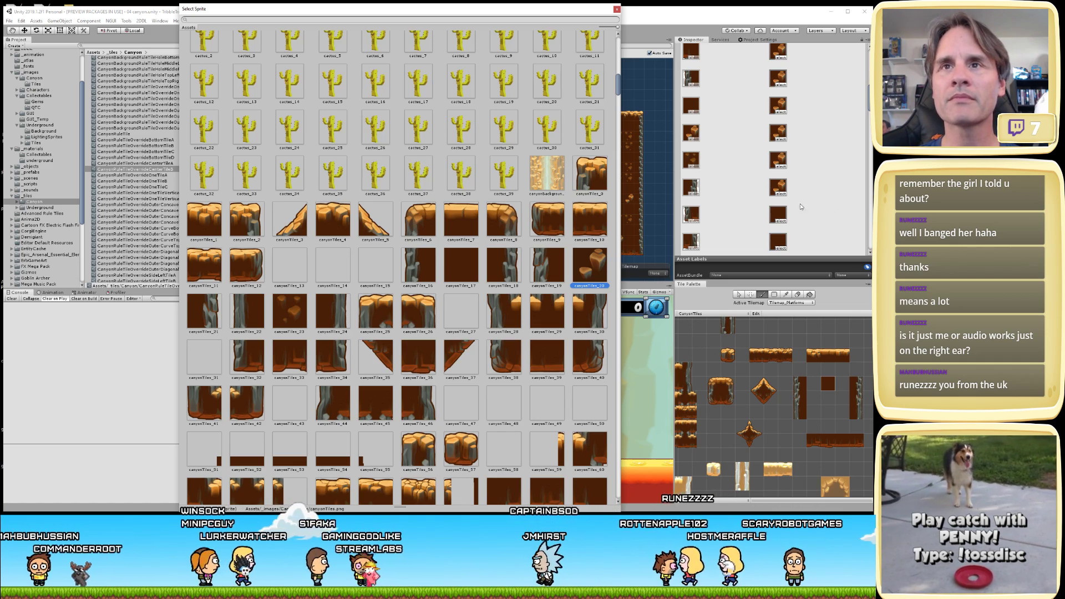
# - Give the next several override entries the canyonTiles_20 sprite
pyautogui.click(778, 213)
pyautogui.click(472, 273)
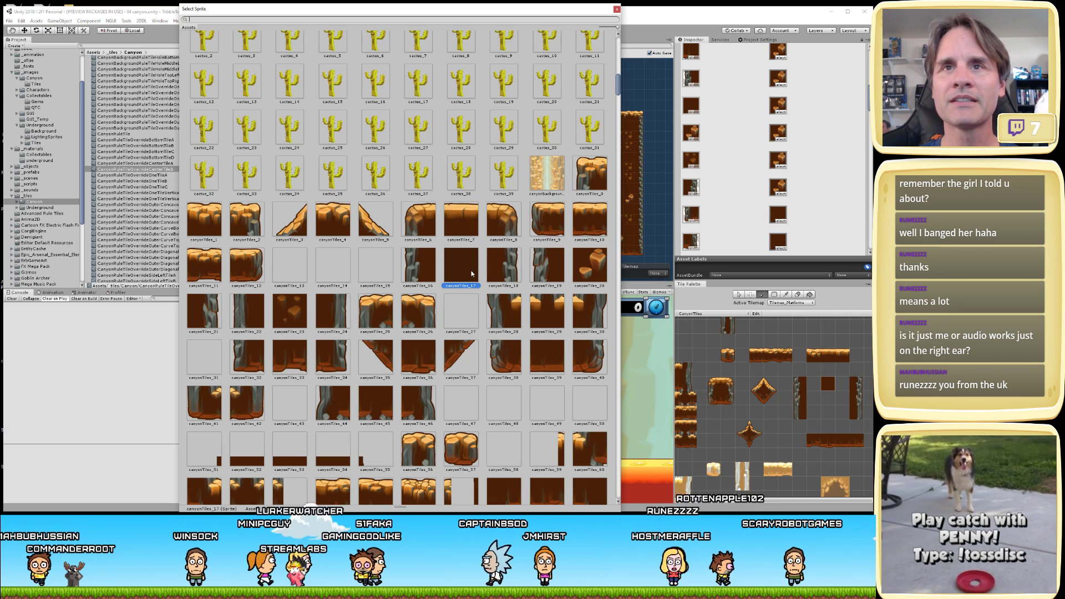
pyautogui.click(584, 250)
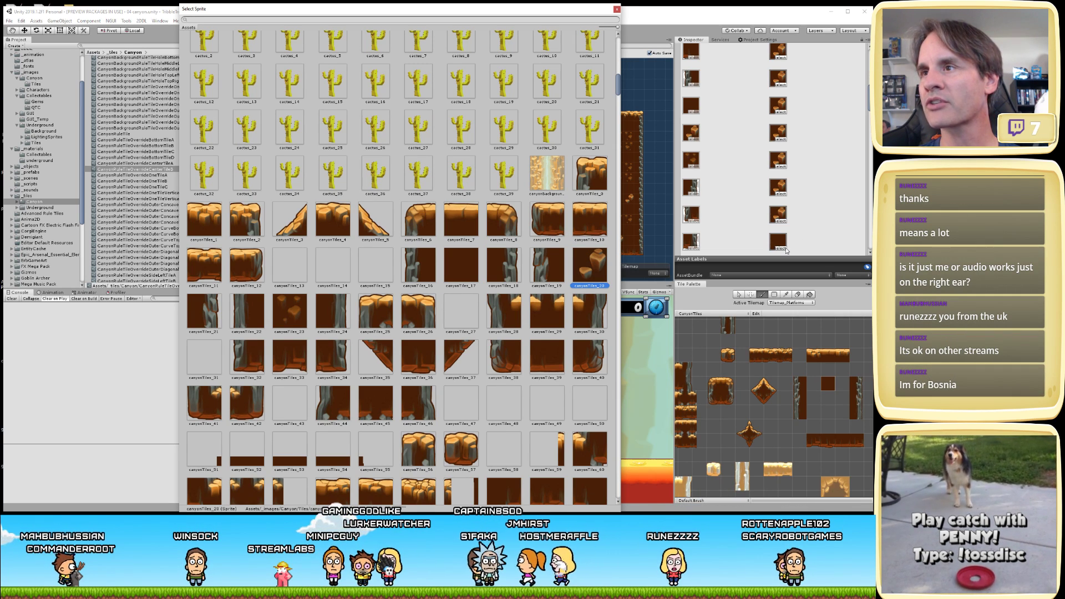
pyautogui.click(781, 251)
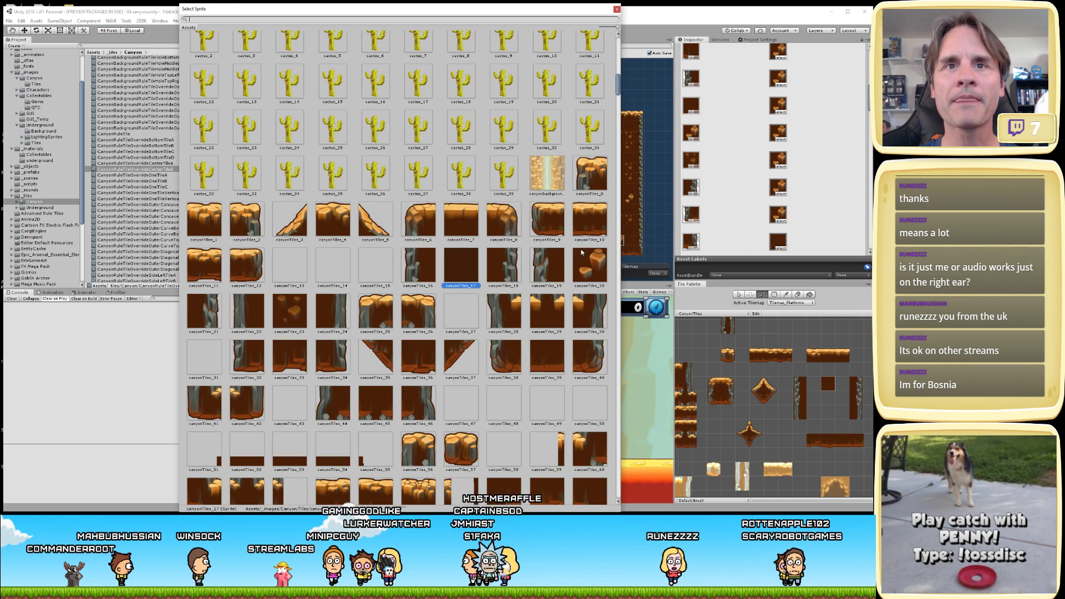
pyautogui.click(594, 265)
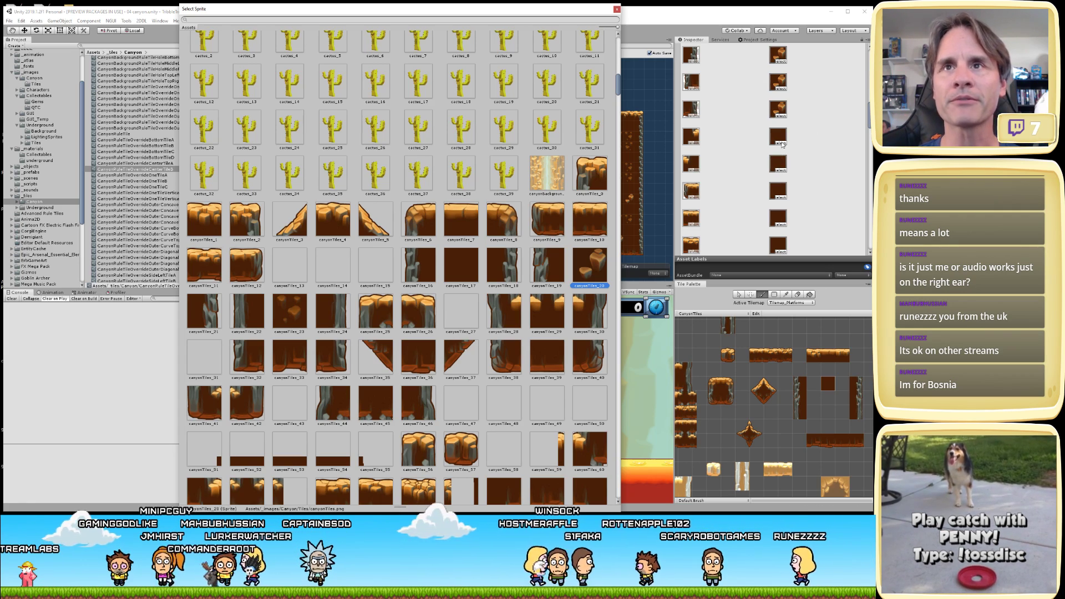
pyautogui.press('Left')
pyautogui.press('Left')
pyautogui.press('Left')
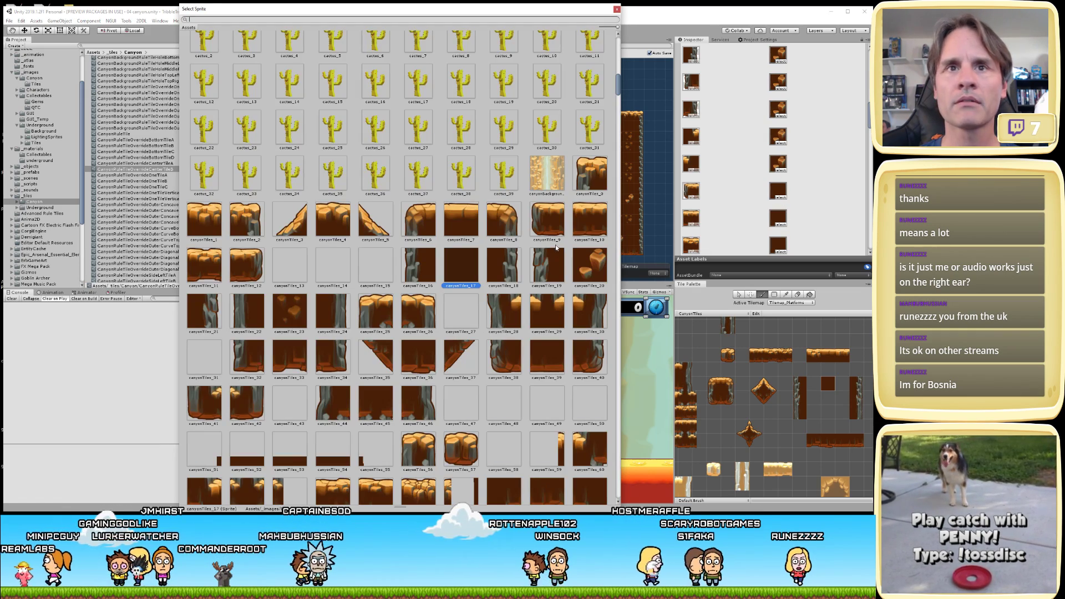
pyautogui.click(591, 261)
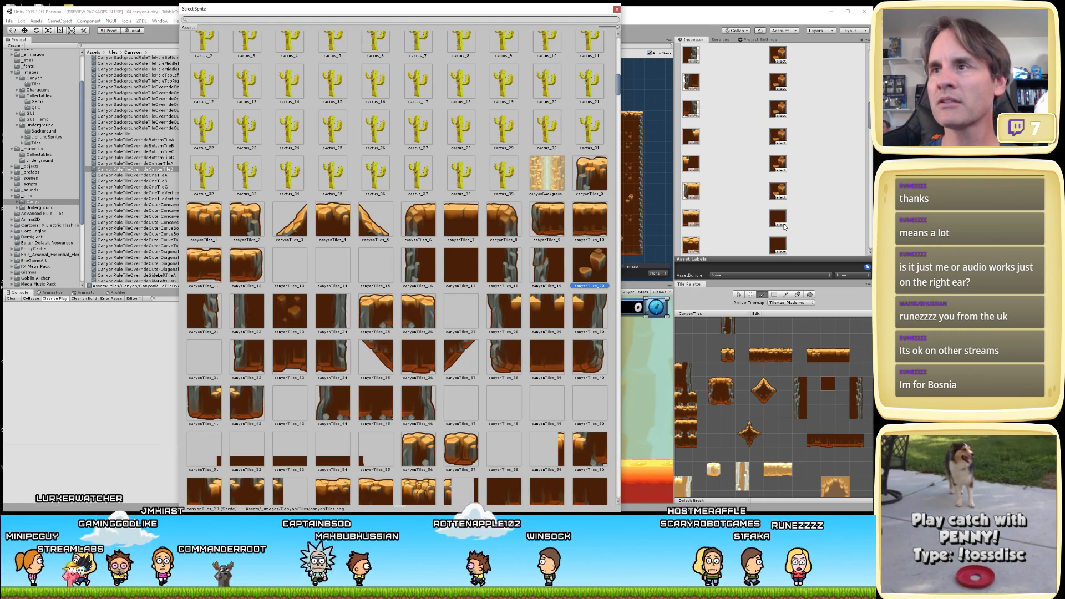
pyautogui.click(782, 224)
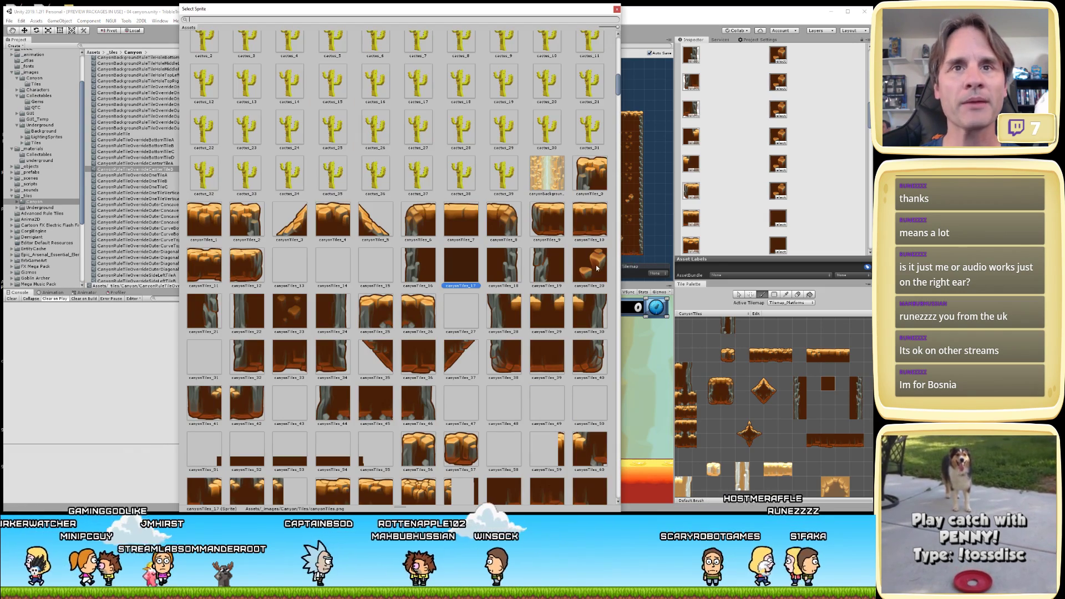
pyautogui.click(780, 253)
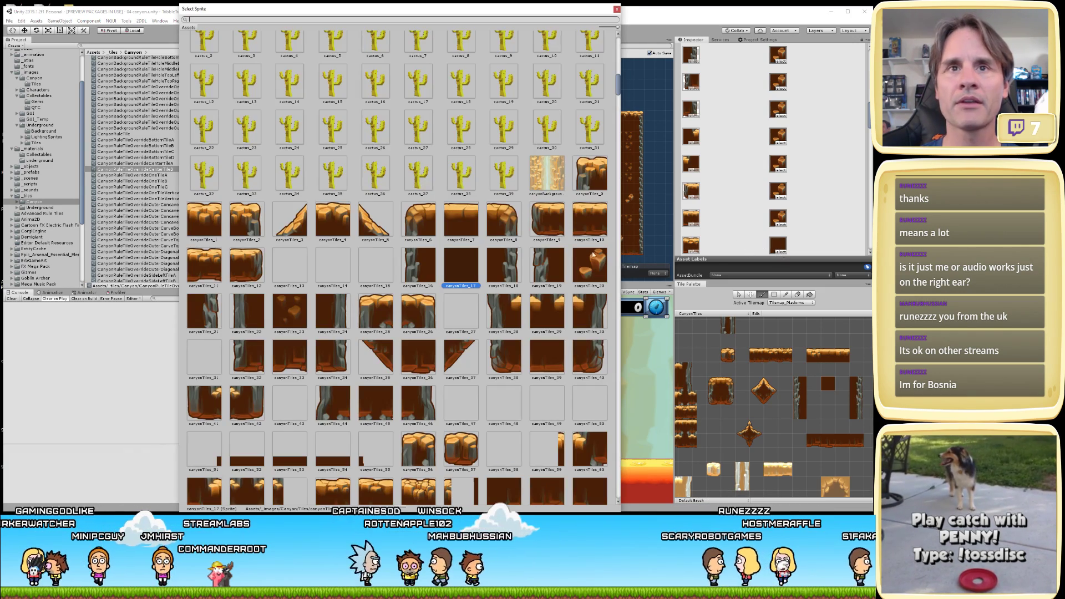
pyautogui.click(598, 259)
# - Assign canyonTiles_20 to the lower tile rows and close the sprite picker
pyautogui.scroll(-1, 832, 183)
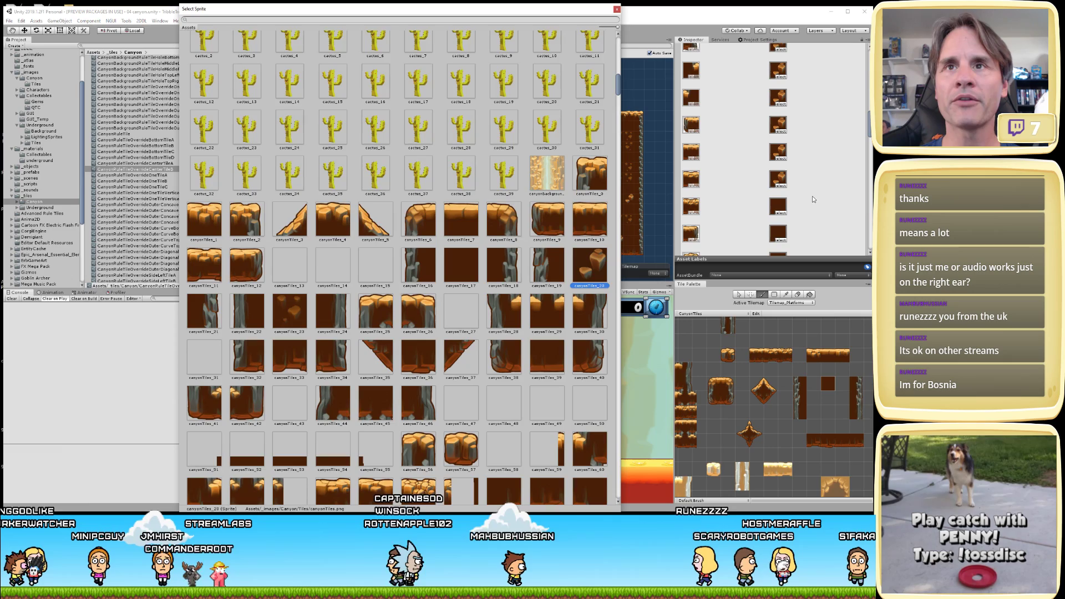
pyautogui.click(781, 217)
pyautogui.click(598, 263)
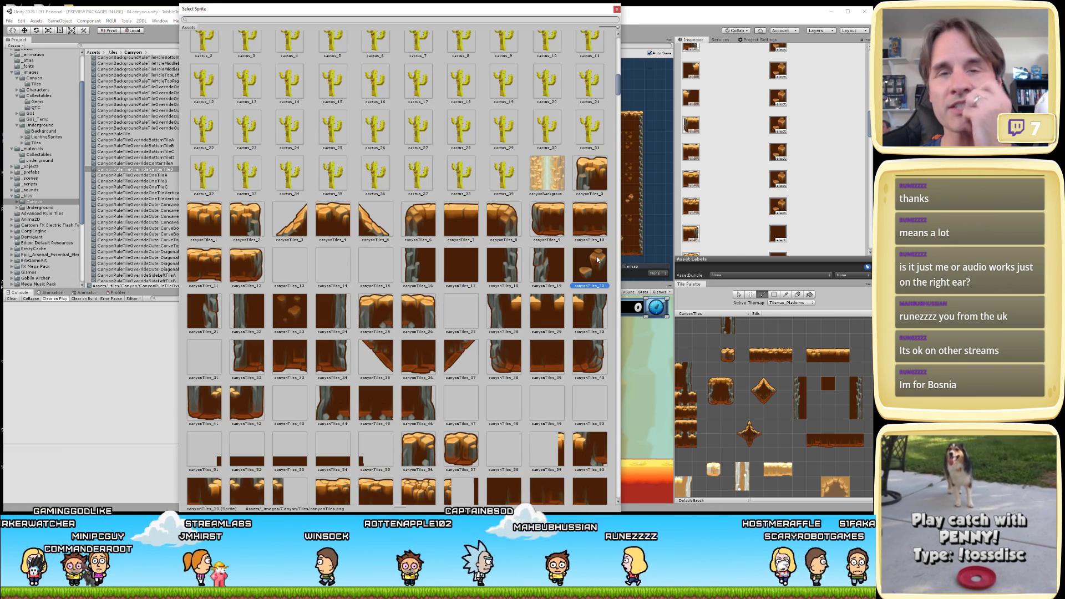
pyautogui.click(784, 242)
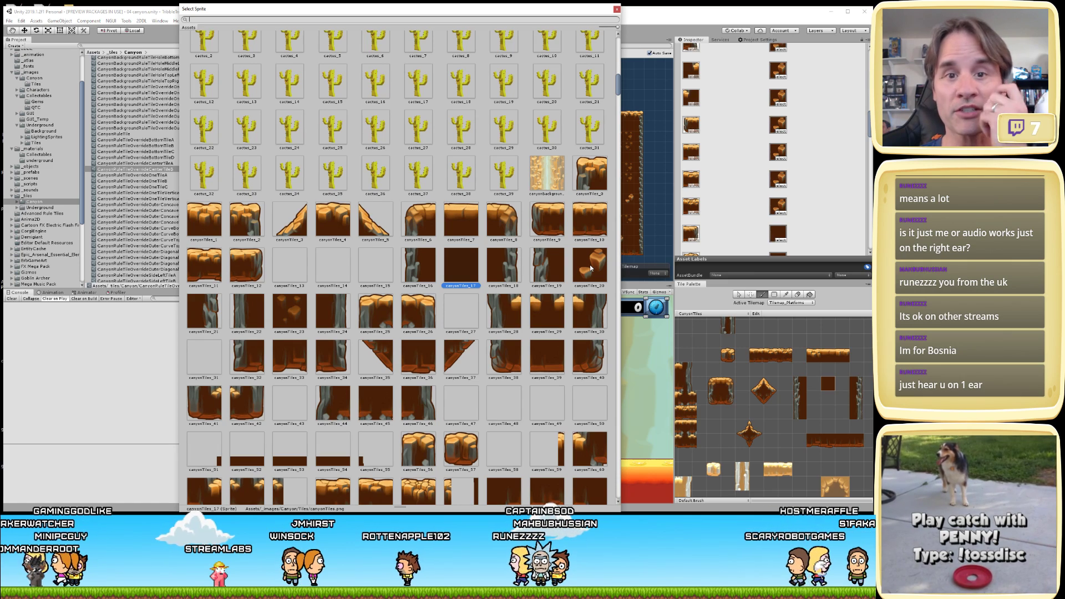
pyautogui.click(591, 268)
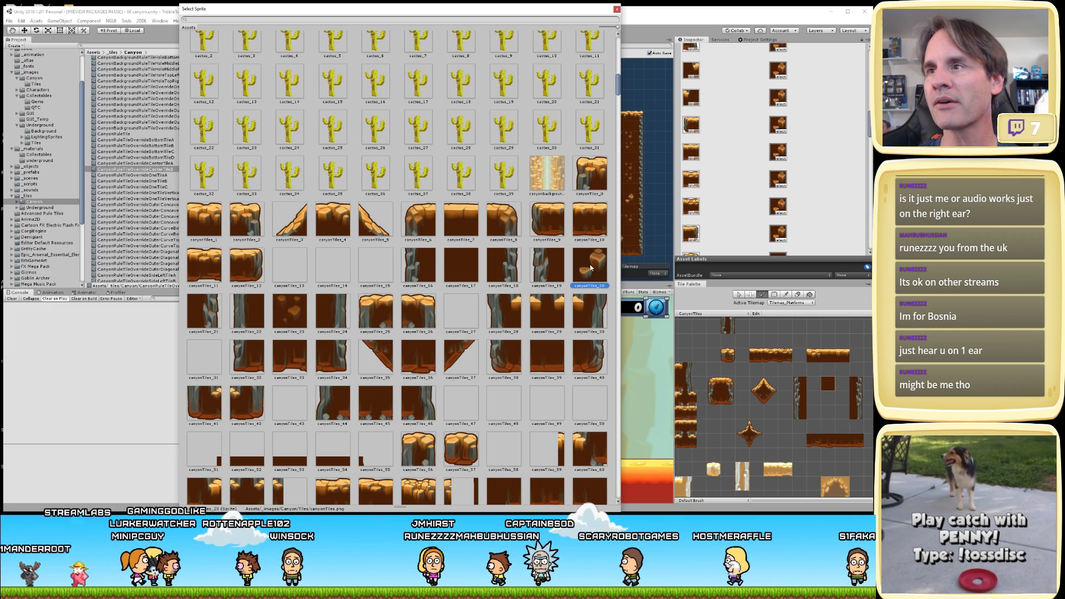
pyautogui.scroll(-2, 805, 227)
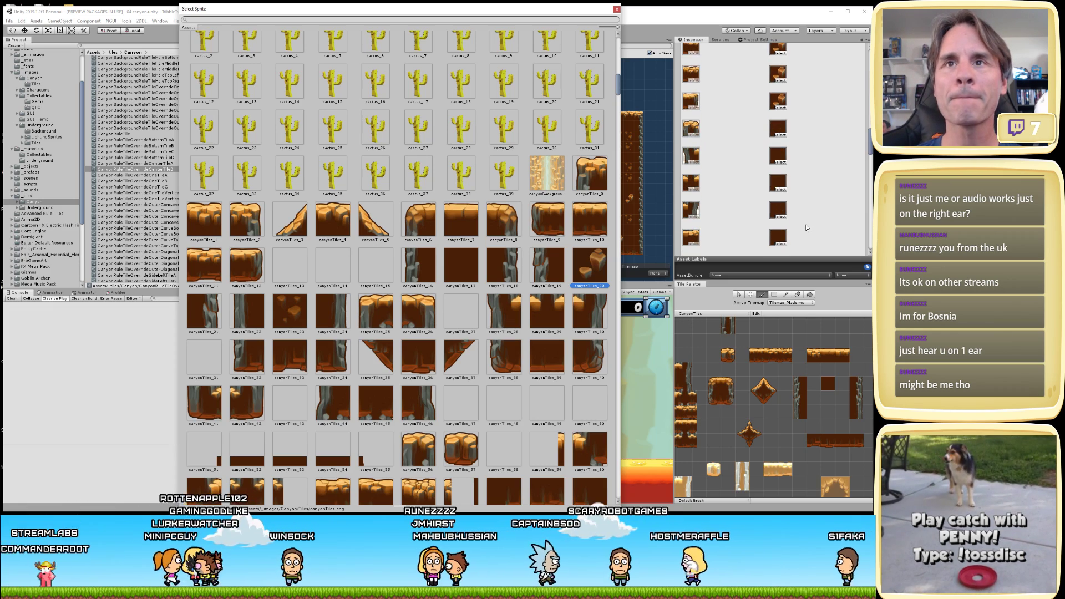
pyautogui.click(780, 135)
pyautogui.click(603, 256)
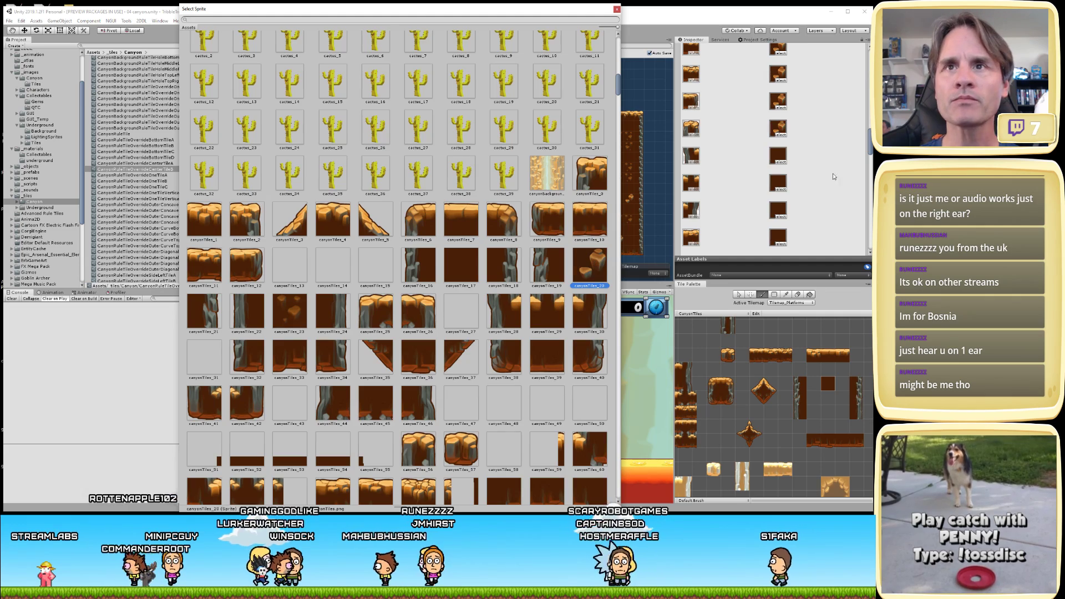
pyautogui.doubleClick(592, 265)
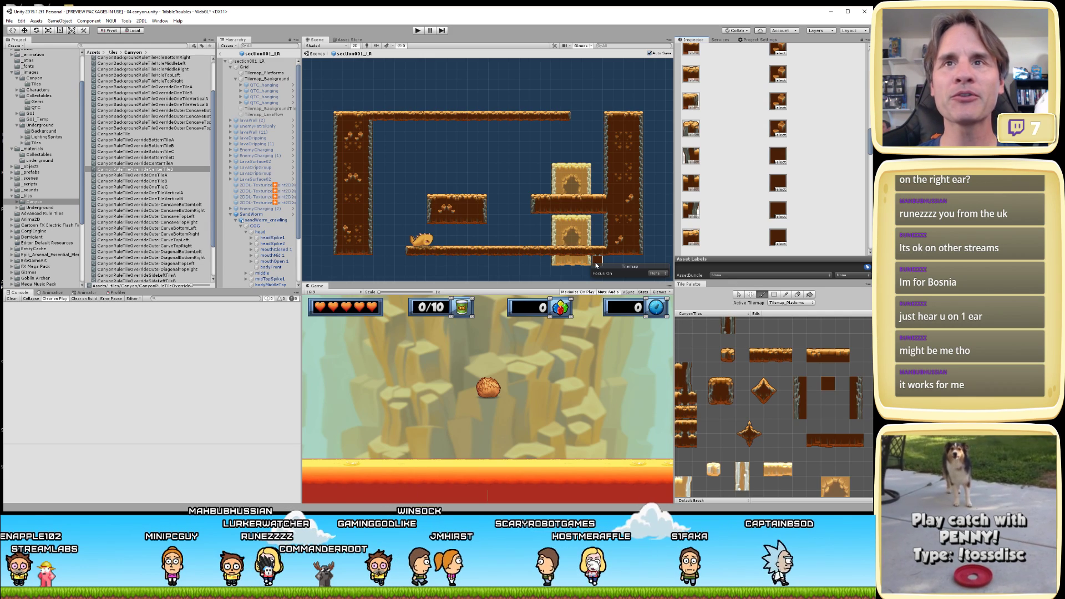
# - Set canyonTiles_20 on the top override rows of the list
pyautogui.click(779, 162)
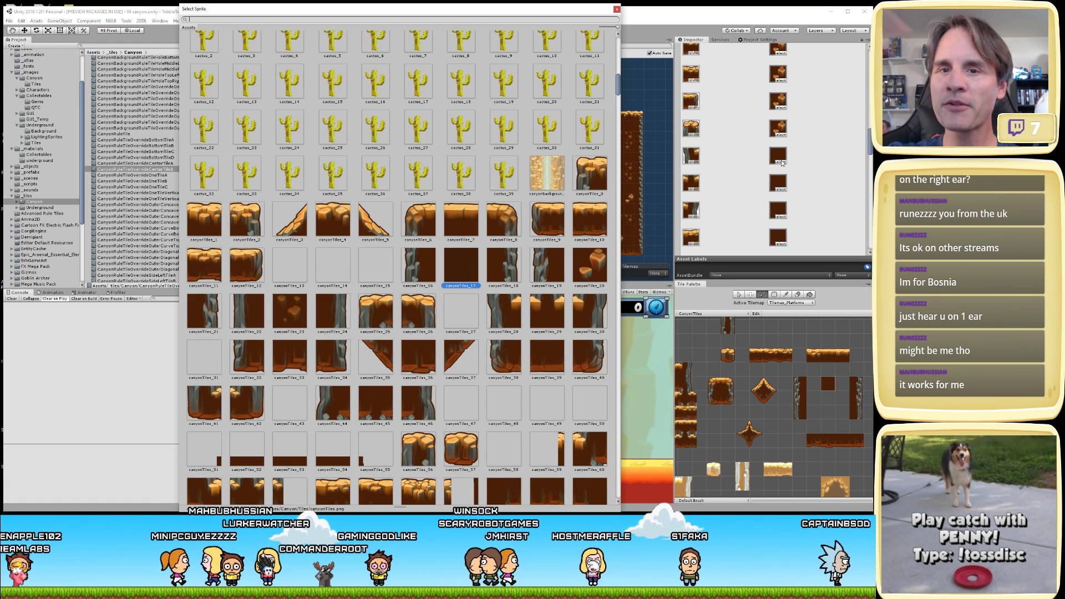
pyautogui.click(590, 265)
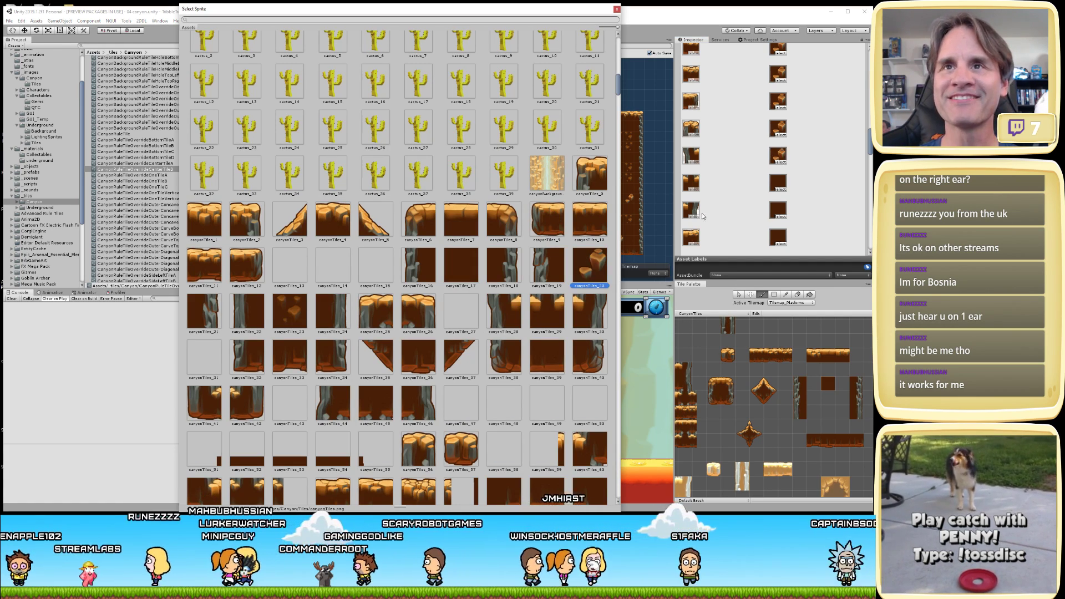
pyautogui.click(780, 191)
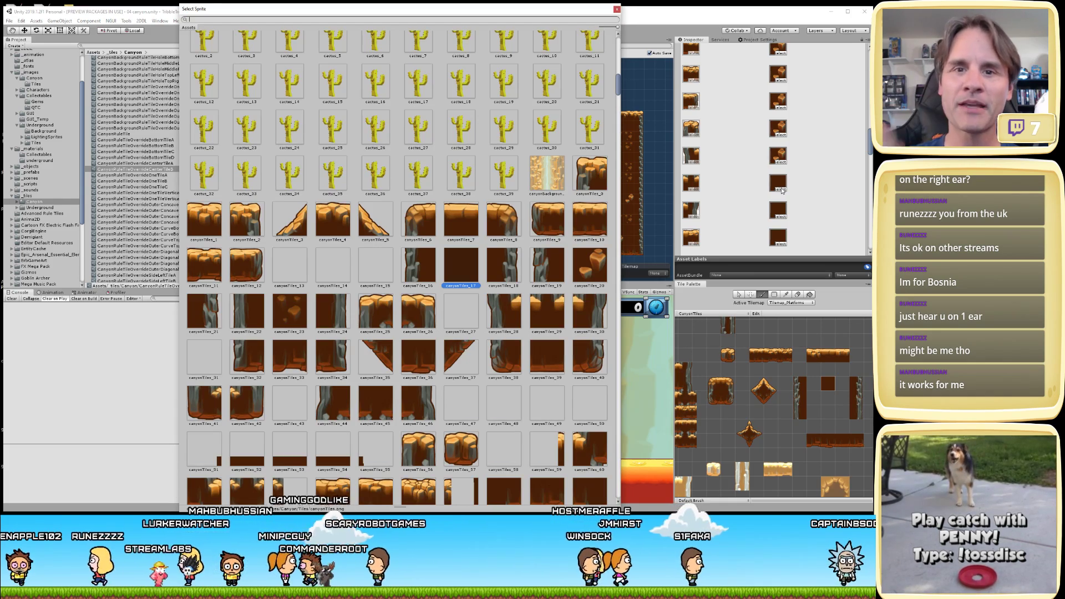
pyautogui.click(780, 189)
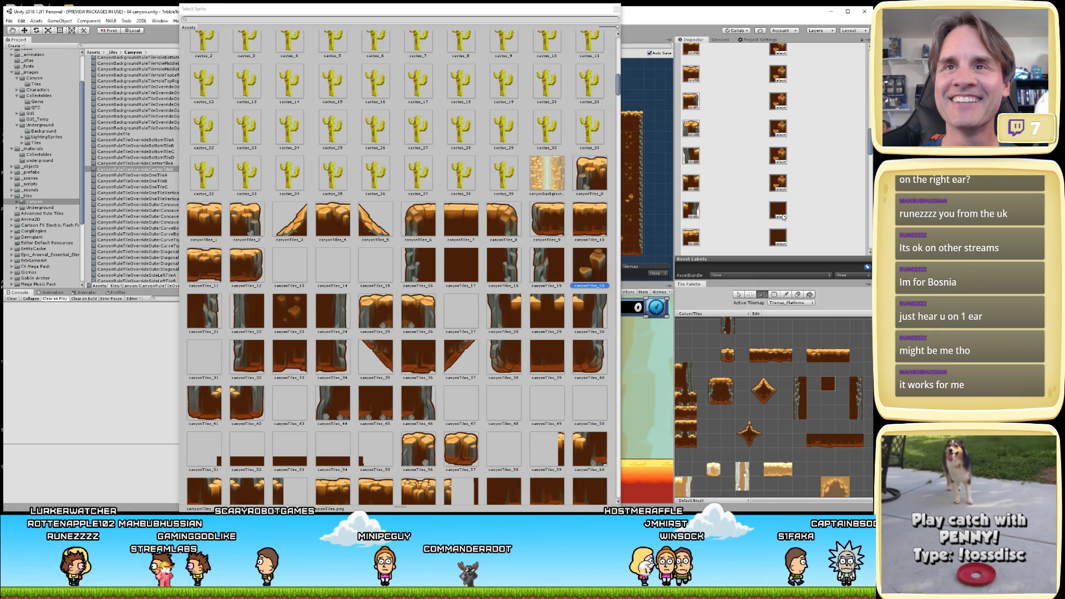
pyautogui.click(780, 216)
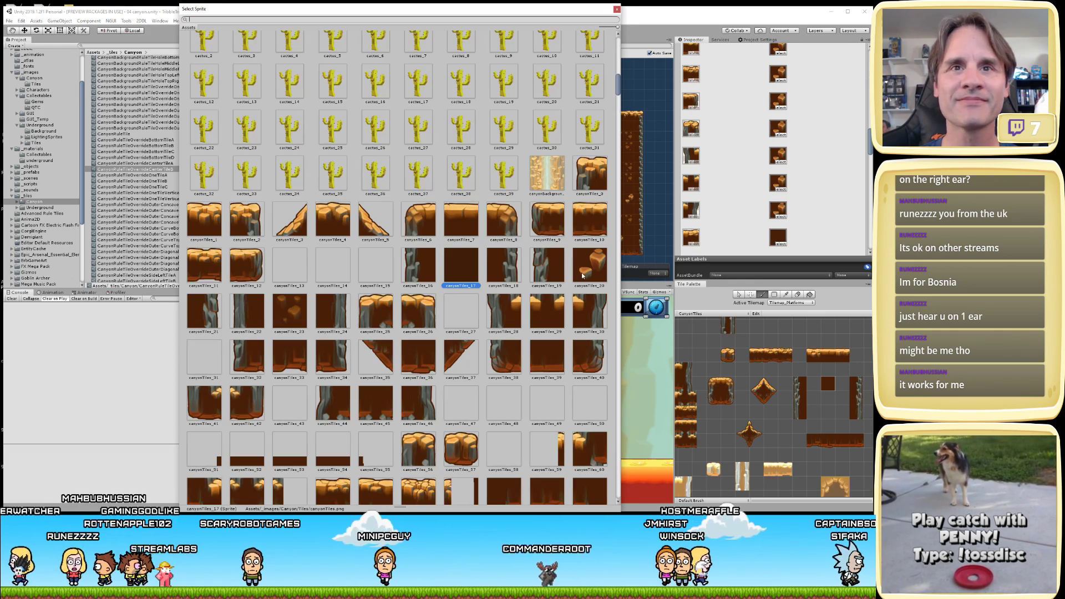
pyautogui.click(781, 244)
pyautogui.scroll(-2, 784, 222)
pyautogui.click(779, 208)
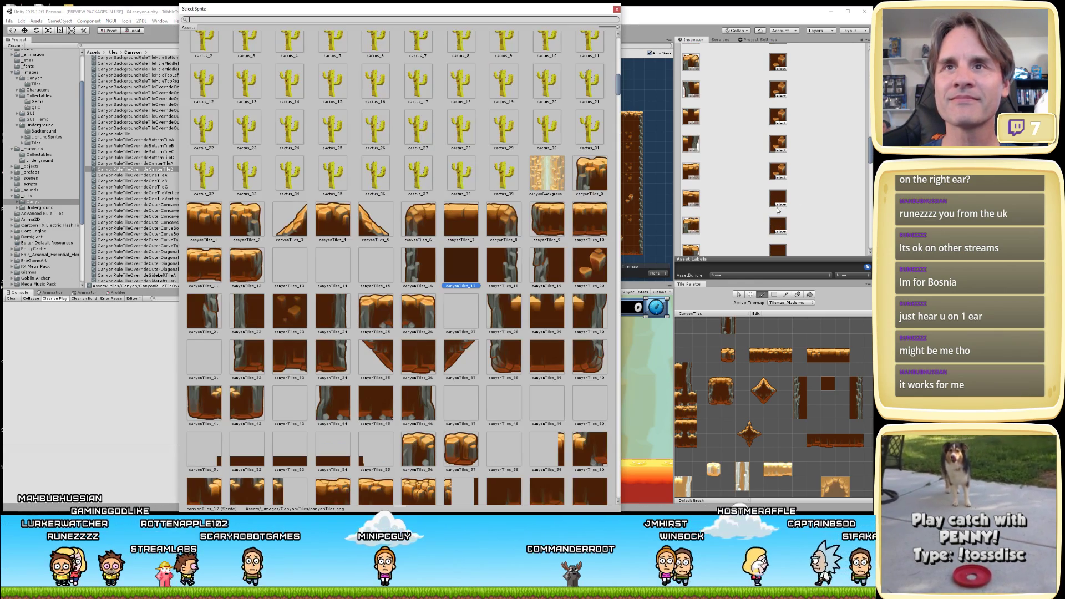
pyautogui.click(591, 256)
pyautogui.click(779, 231)
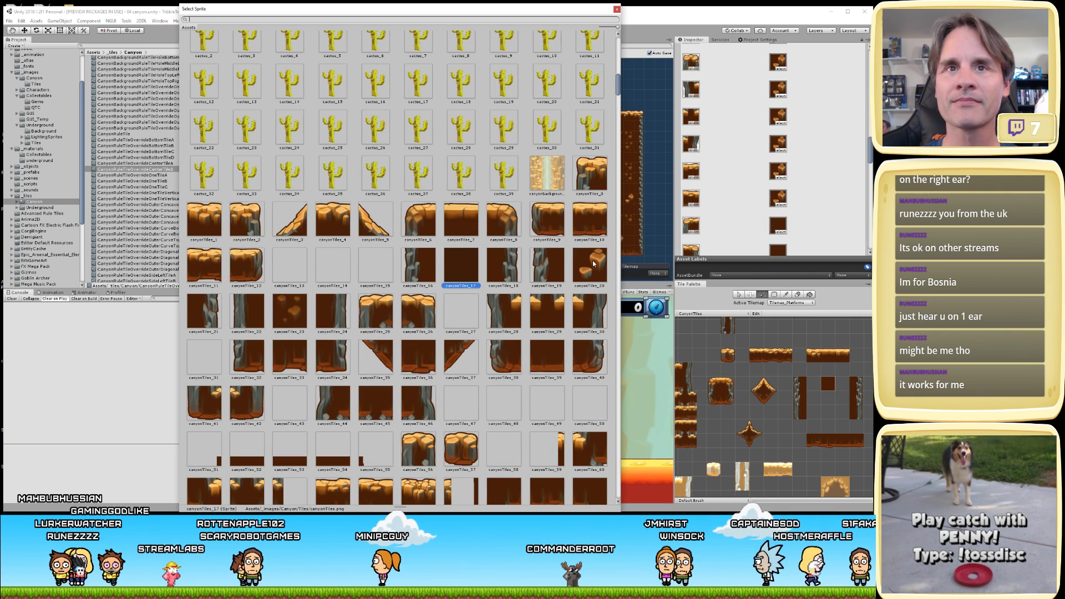
pyautogui.click(591, 260)
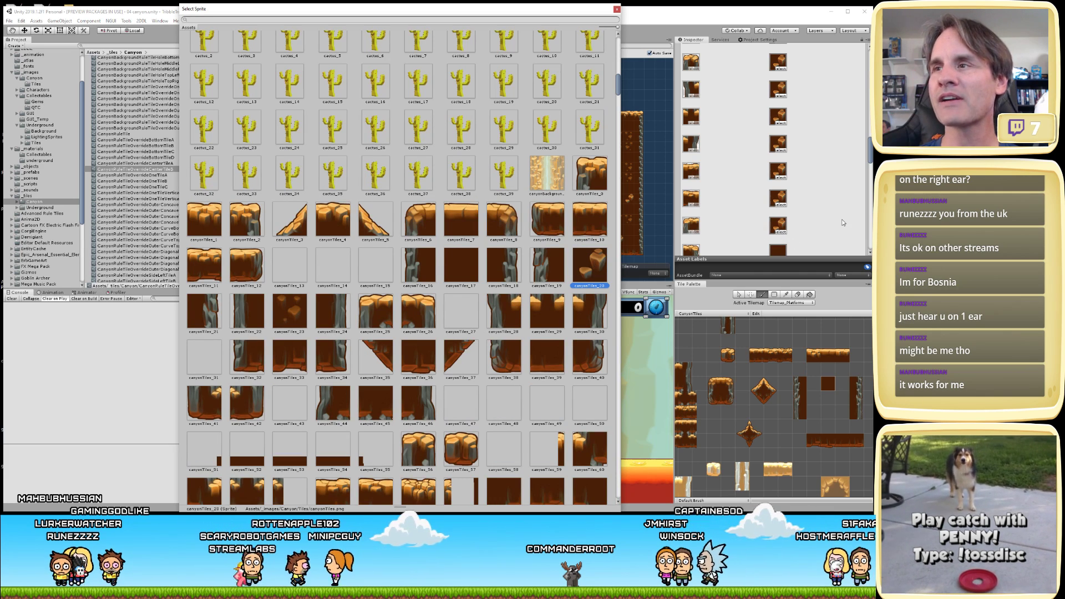
# - Replace the plain dark tiles in the middle rows with canyonTiles_20
pyautogui.scroll(-2, 827, 220)
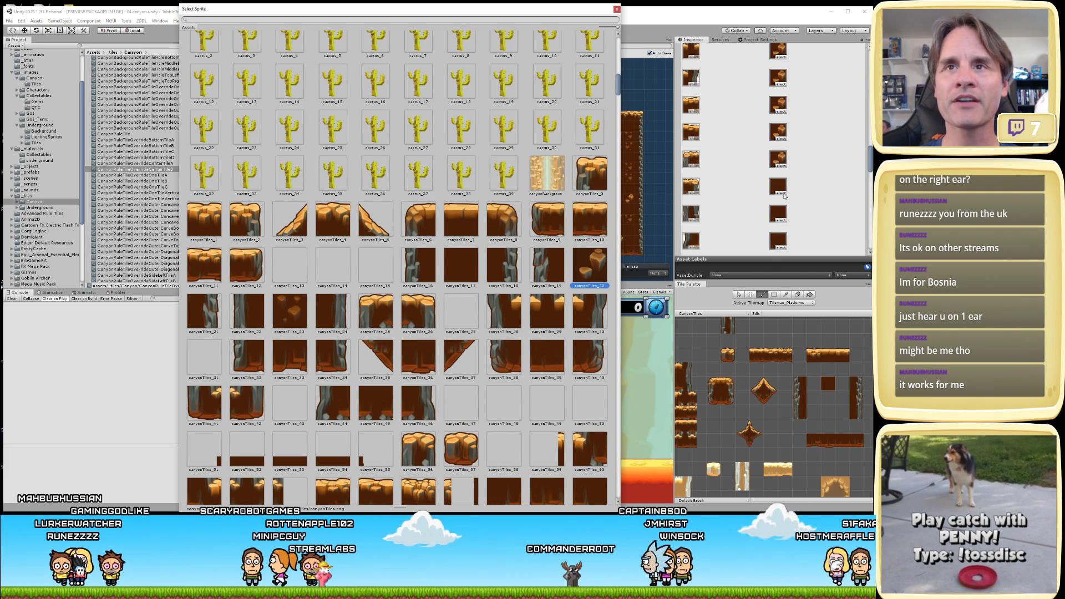
pyautogui.click(780, 191)
pyautogui.click(591, 264)
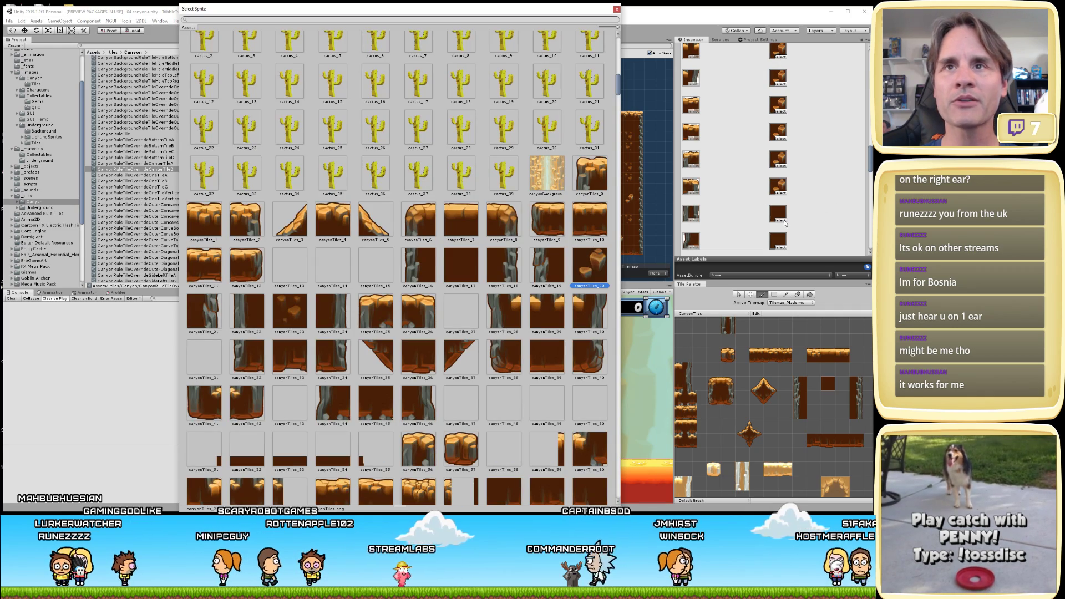
pyautogui.click(784, 222)
pyautogui.click(585, 267)
pyautogui.scroll(-2, 804, 201)
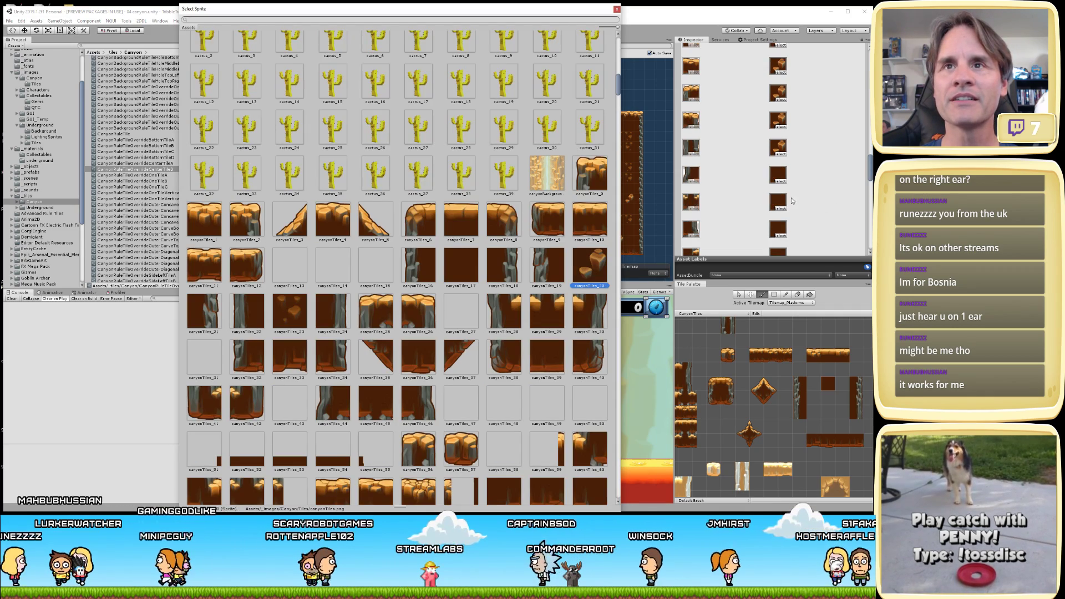
pyautogui.click(783, 183)
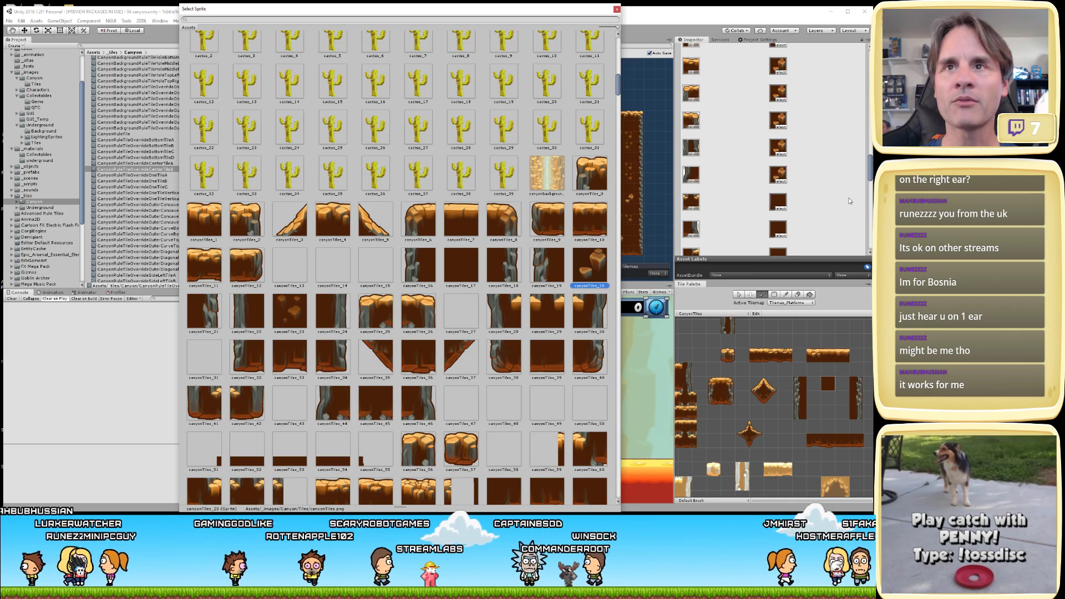
pyautogui.scroll(-2, 808, 163)
pyautogui.scroll(2, 807, 162)
pyautogui.click(787, 145)
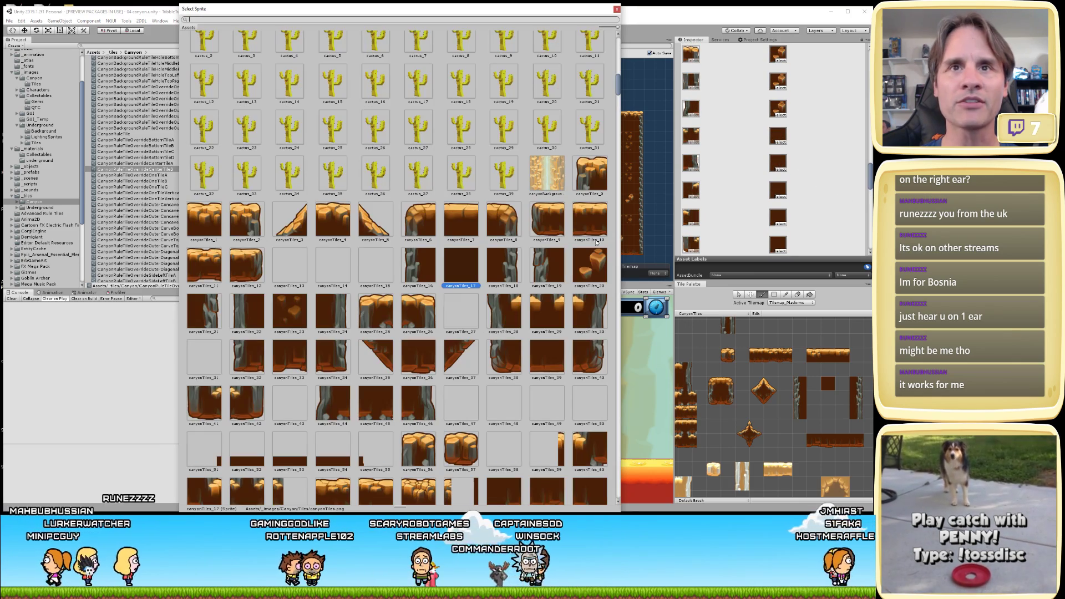
pyautogui.click(598, 256)
pyautogui.click(780, 166)
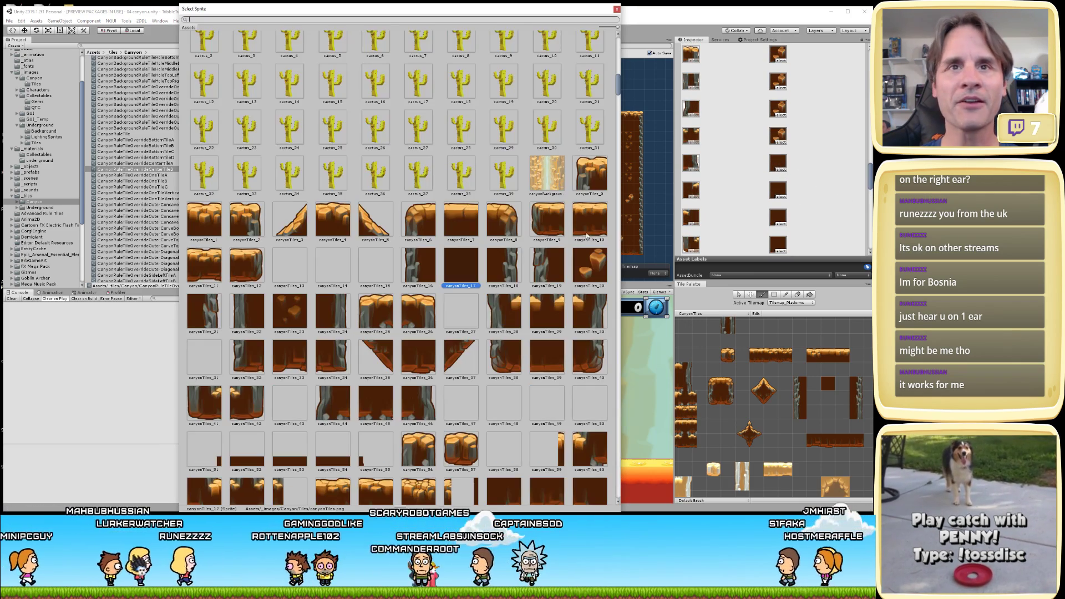
pyautogui.click(596, 266)
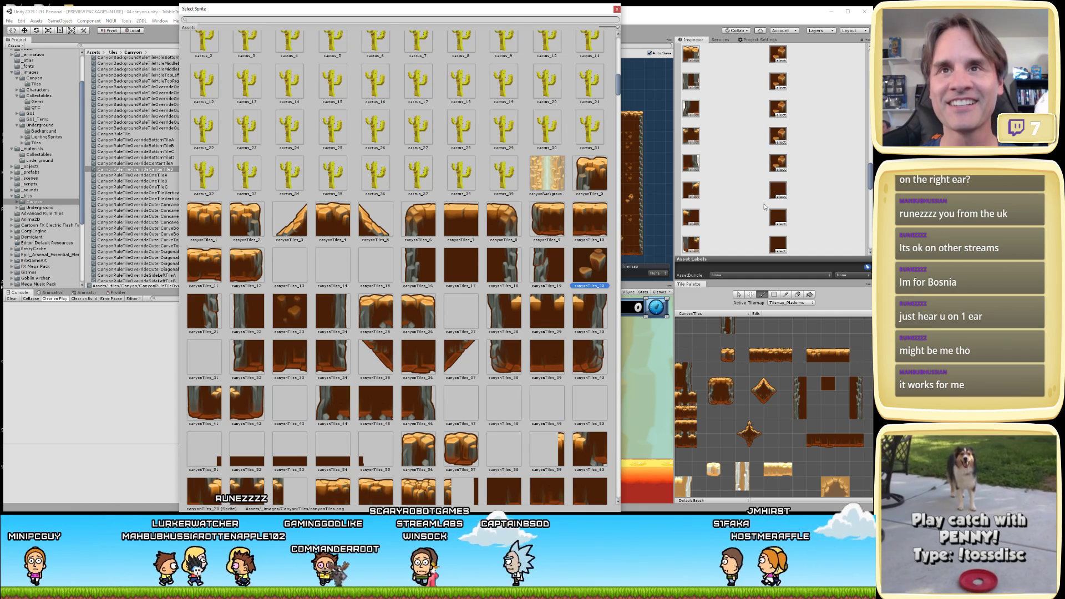
# - Continue filling the following override rows with canyonTiles_20
pyautogui.click(780, 197)
pyautogui.click(602, 260)
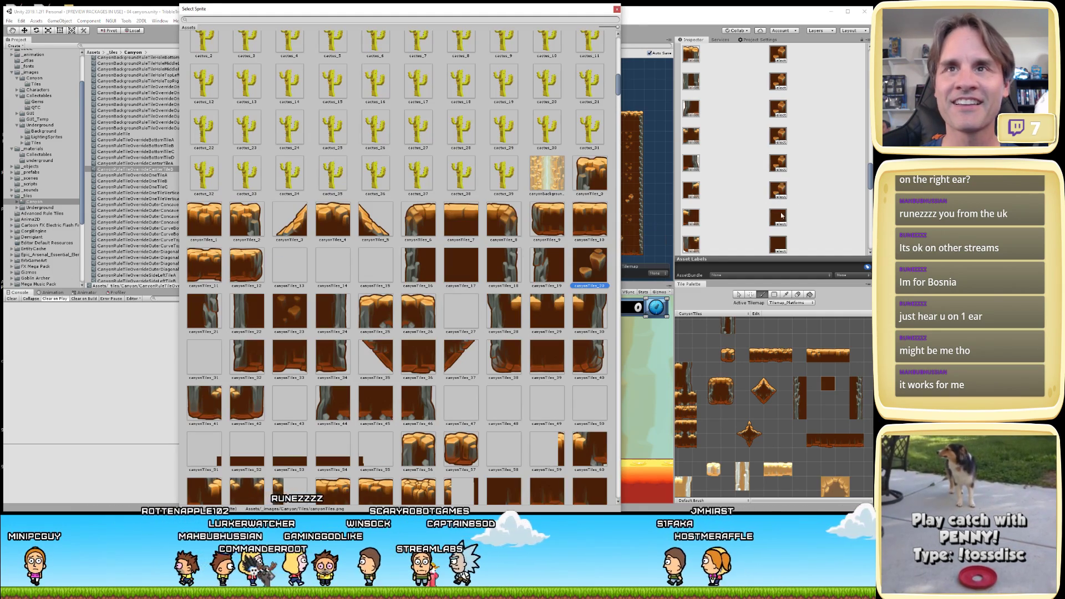
pyautogui.click(779, 225)
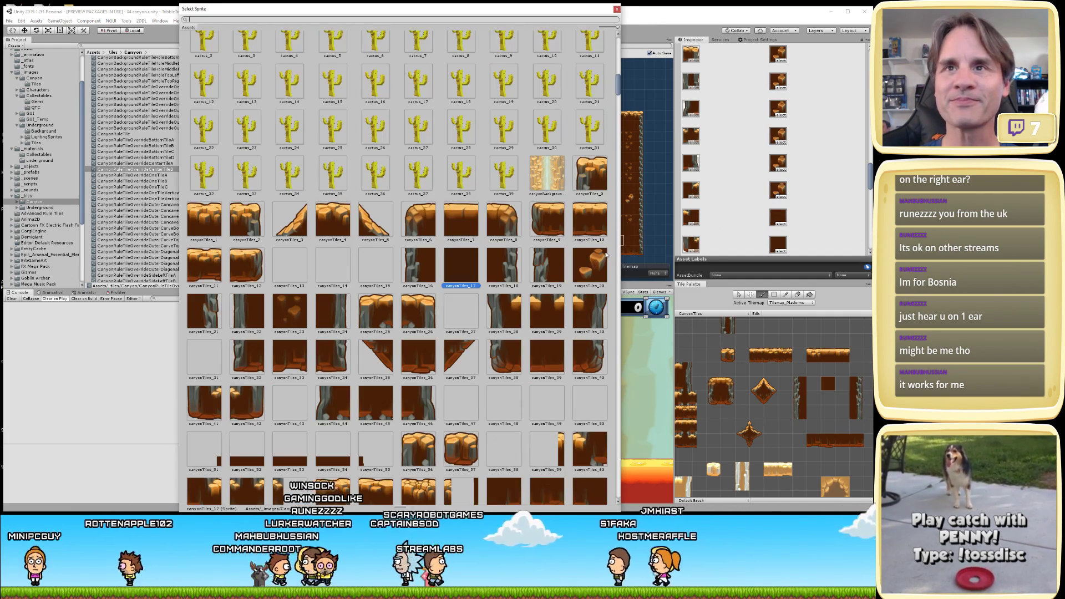
pyautogui.click(605, 259)
pyautogui.scroll(-1, 814, 203)
pyautogui.click(777, 185)
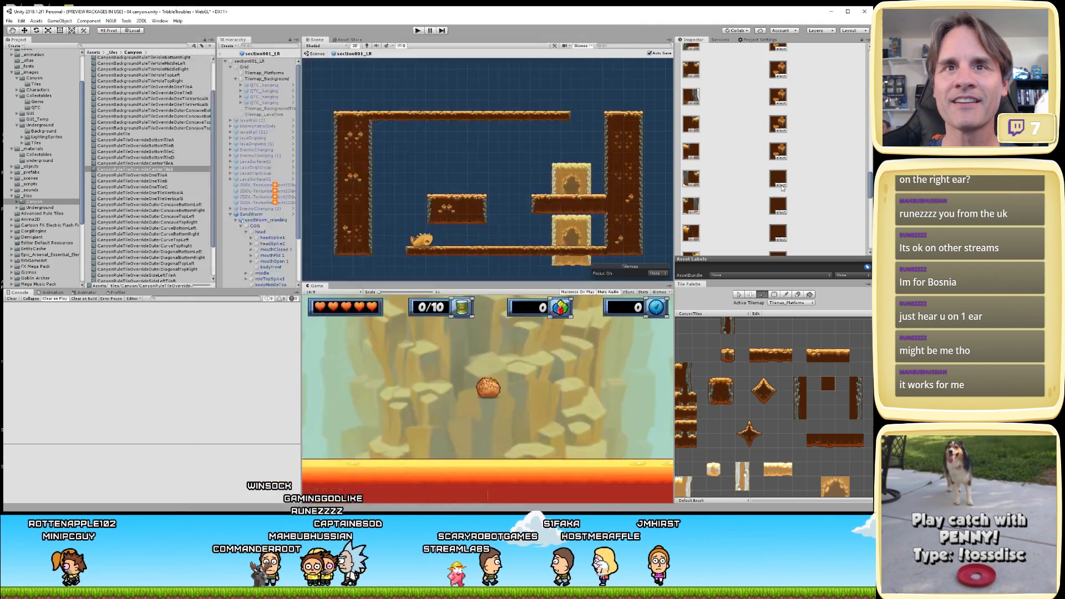
pyautogui.click(779, 214)
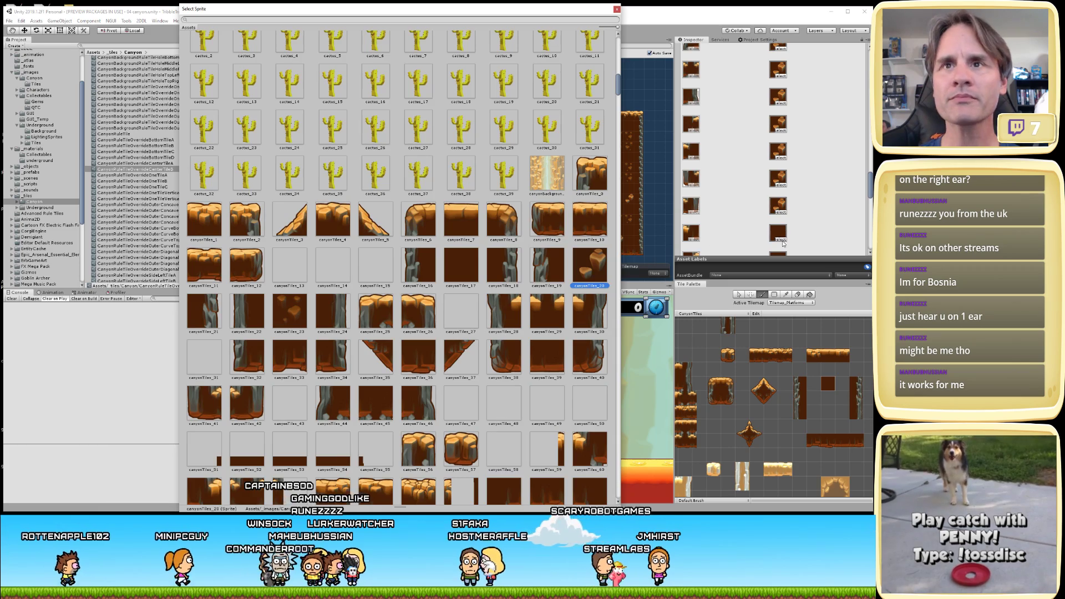
pyautogui.click(784, 241)
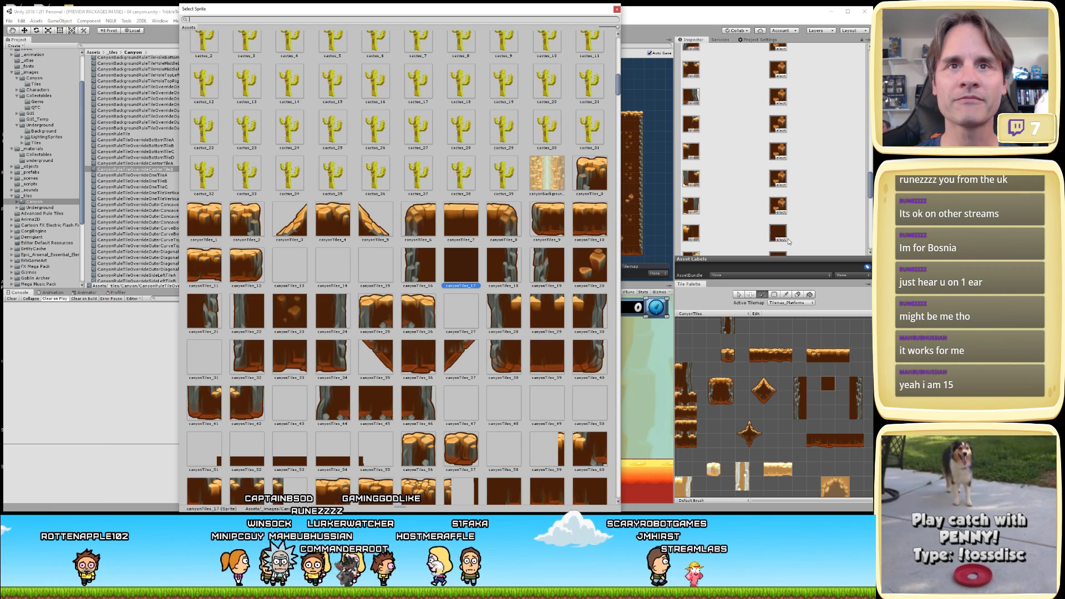
pyautogui.click(595, 268)
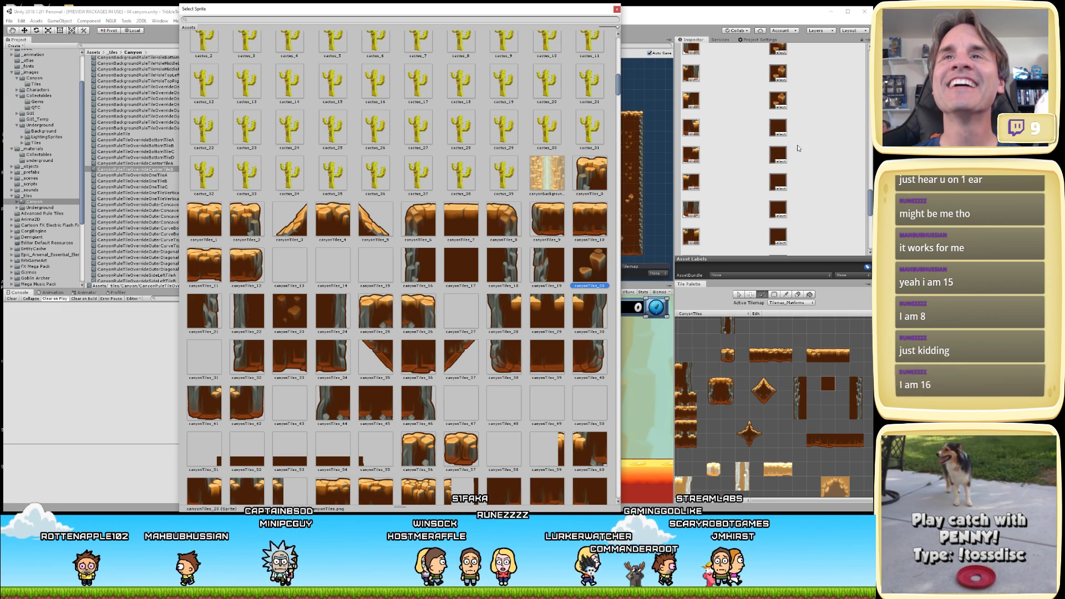
# - Keep canyonTiles_20 rather than canyonTiles_17 for the plain dark row and next overrides
pyautogui.press('Left')
pyautogui.press('Left')
pyautogui.press('Left')
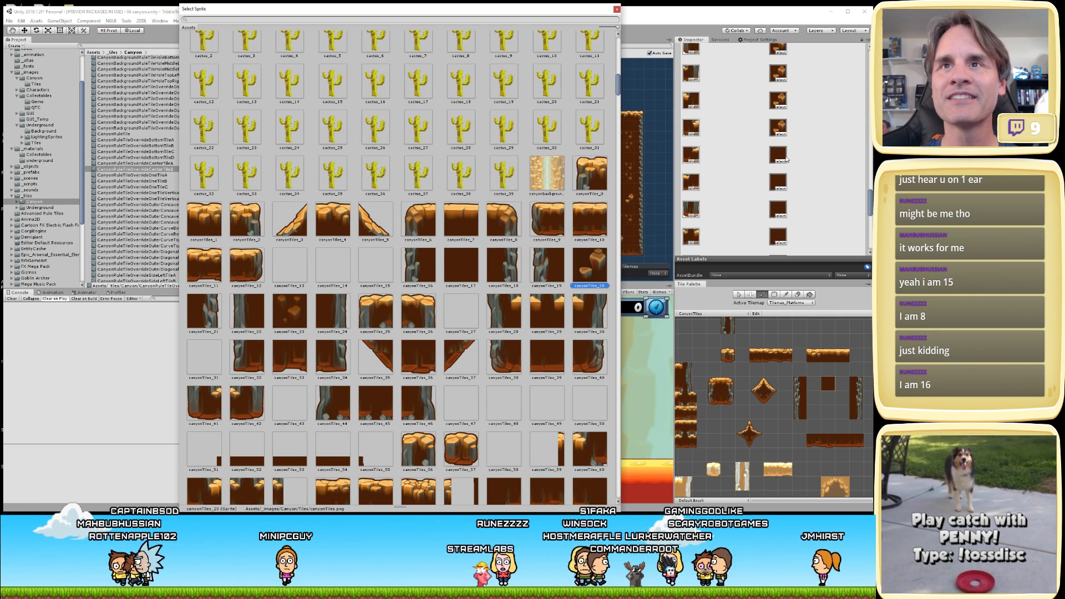
pyautogui.press('Right')
pyautogui.press('Right')
pyautogui.press('Right')
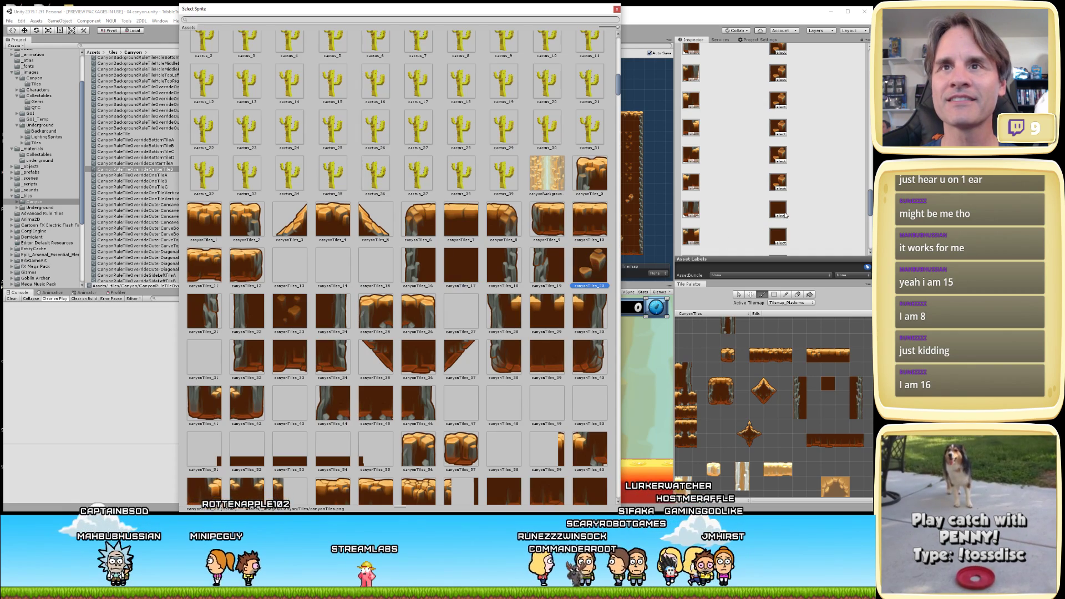
pyautogui.click(783, 216)
pyautogui.click(593, 268)
pyautogui.scroll(-3, 791, 208)
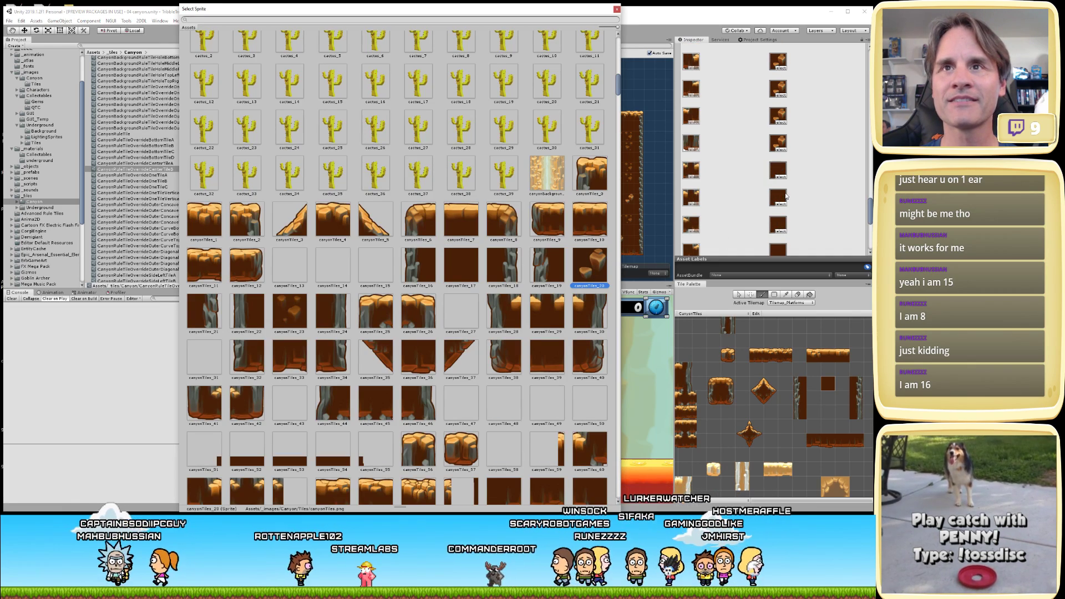
pyautogui.click(783, 176)
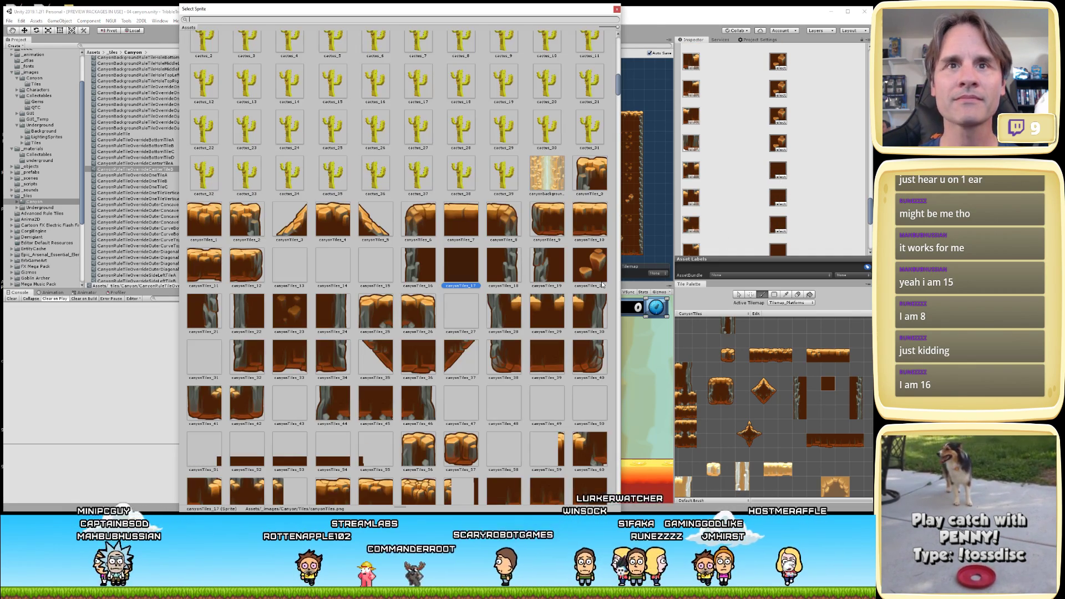
pyautogui.click(777, 206)
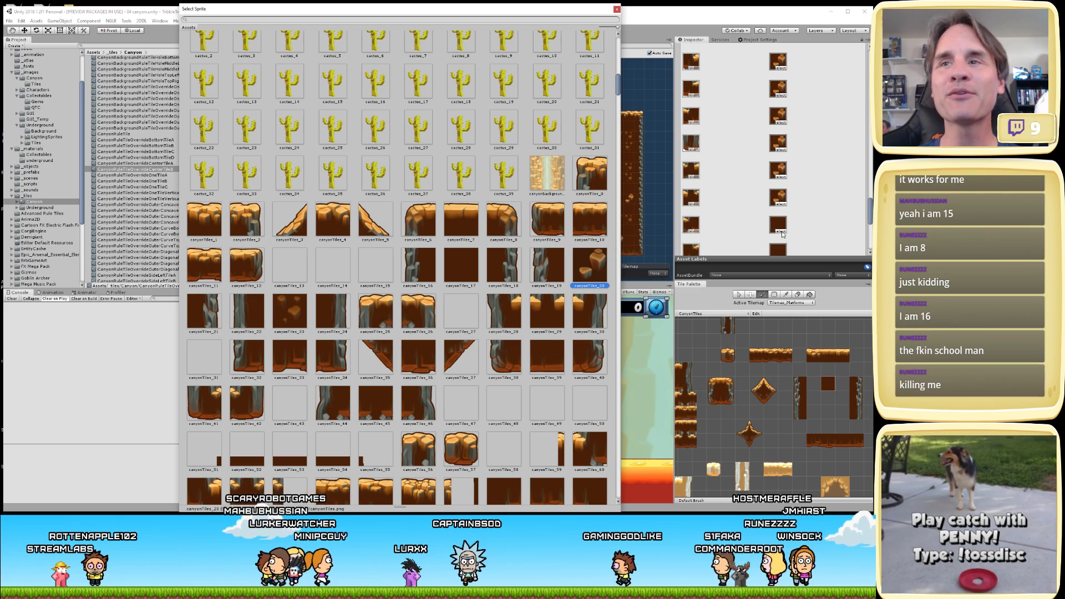
# - Assign canyonTiles_20 to the next remaining override entries
pyautogui.click(780, 232)
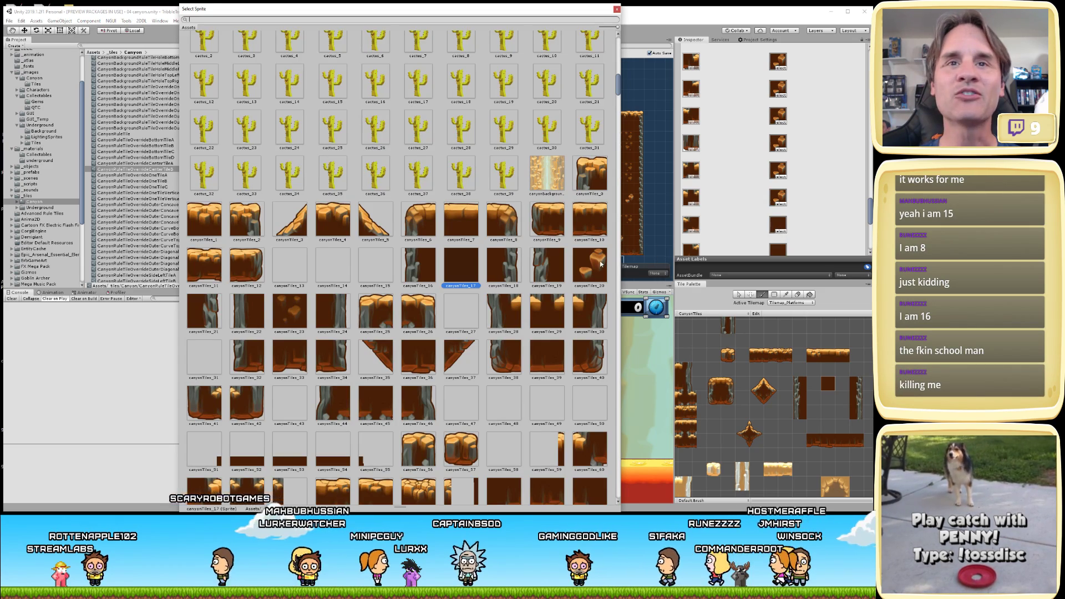
pyautogui.scroll(-1, 796, 208)
pyautogui.click(781, 192)
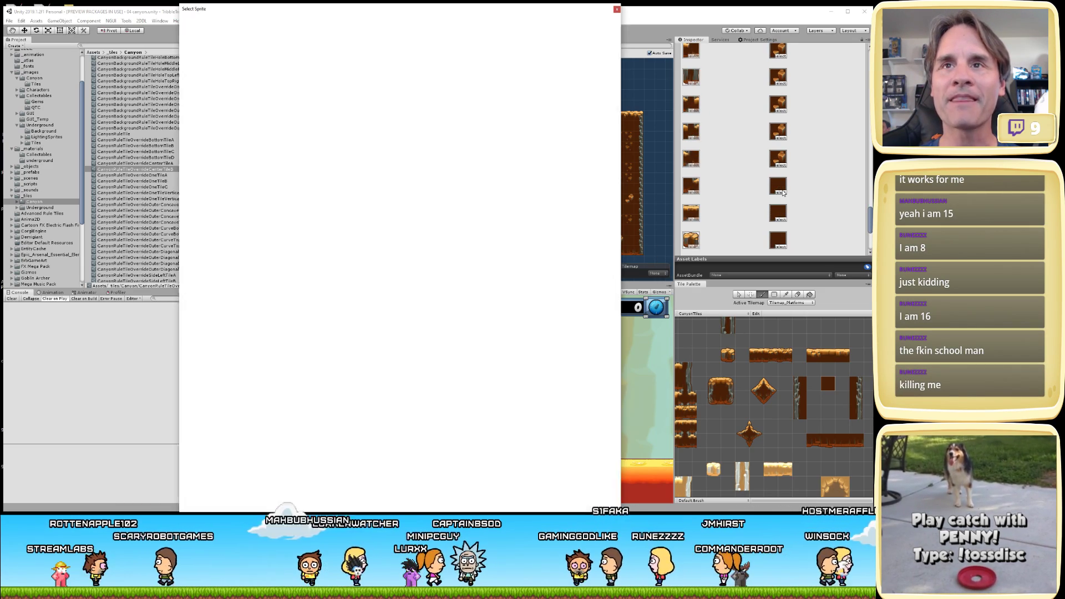
pyautogui.click(592, 270)
pyautogui.click(782, 221)
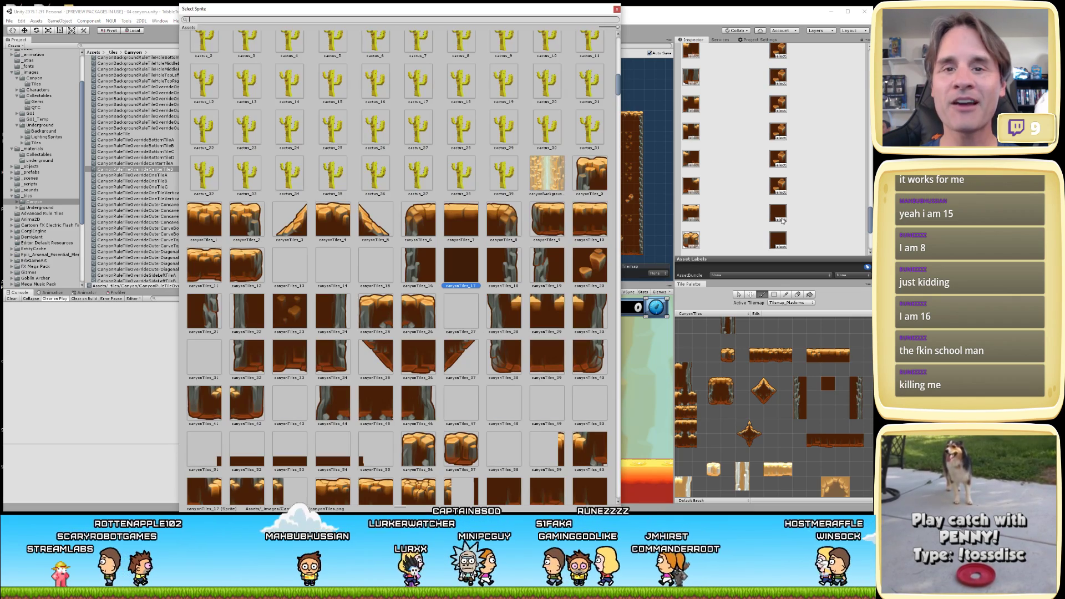
pyautogui.click(782, 224)
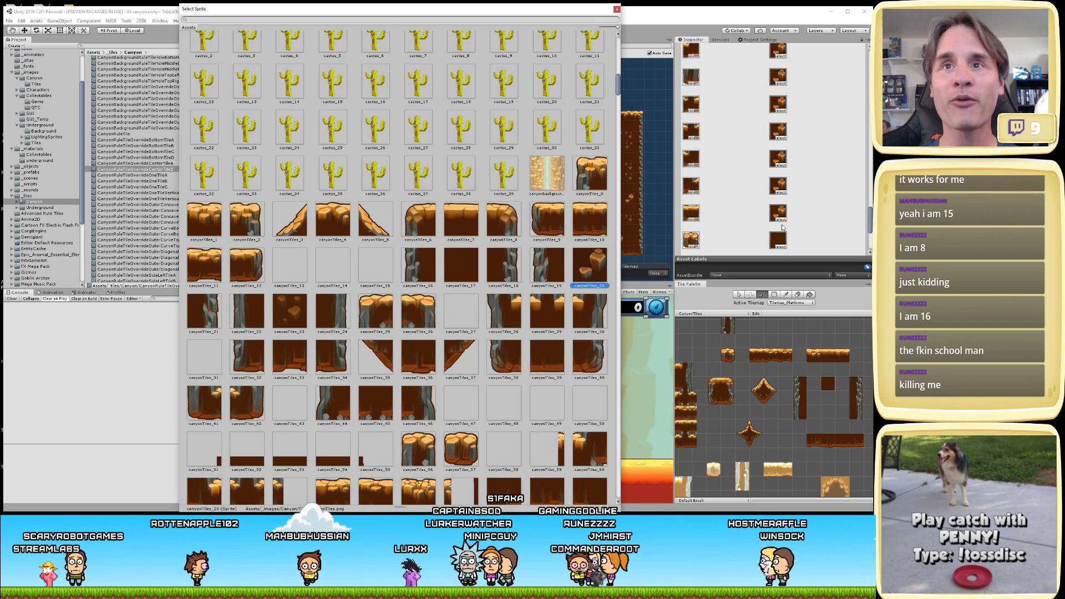
pyautogui.click(779, 245)
pyautogui.scroll(-3, 833, 185)
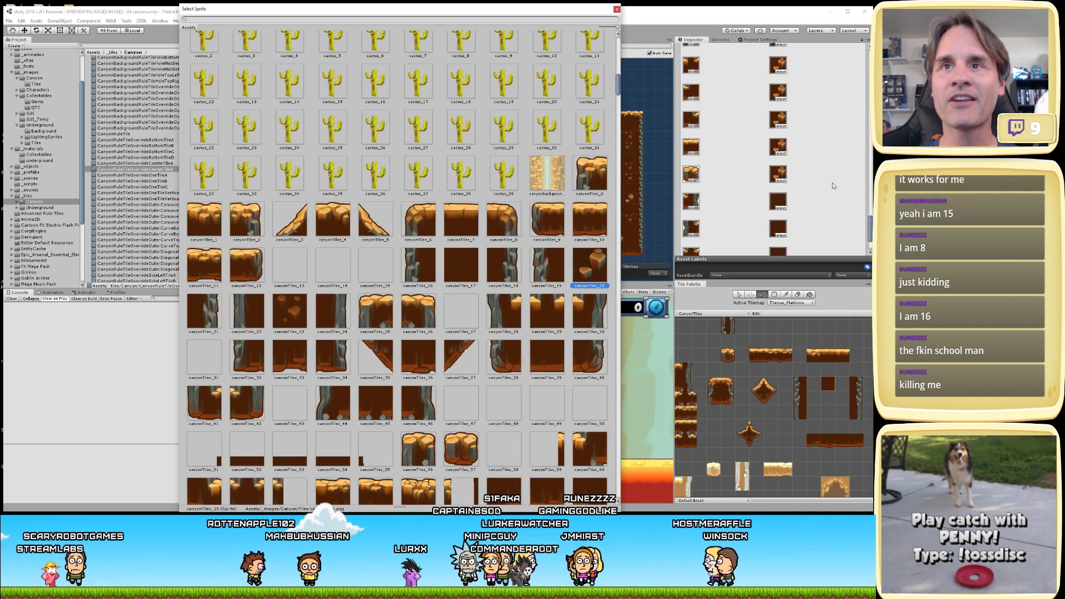
# - Give the last override entries canyonTiles_20 and return to the top of the Inspector
pyautogui.click(778, 205)
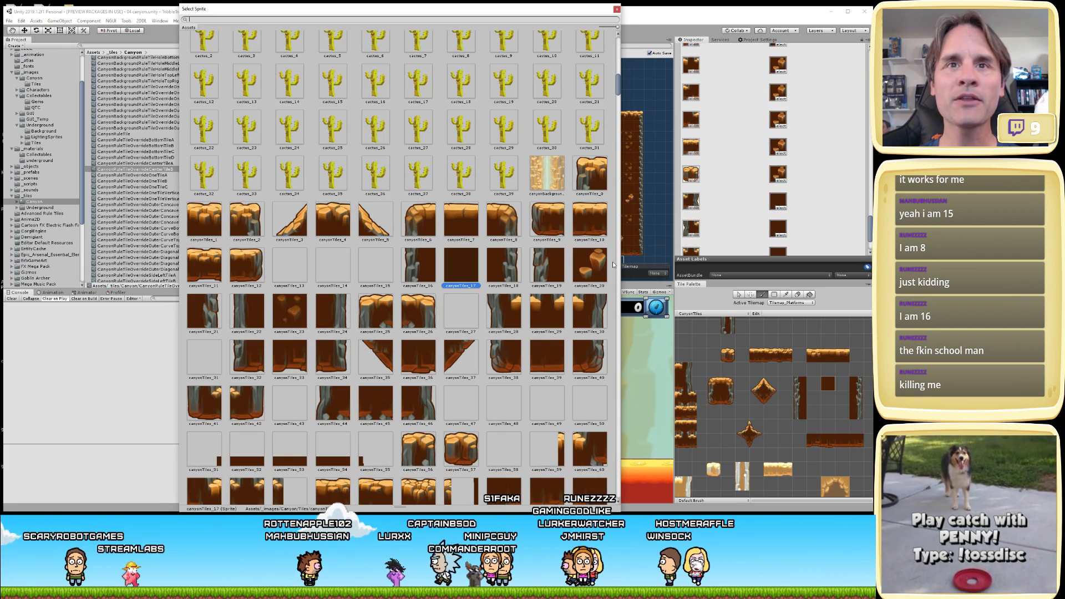
pyautogui.click(600, 269)
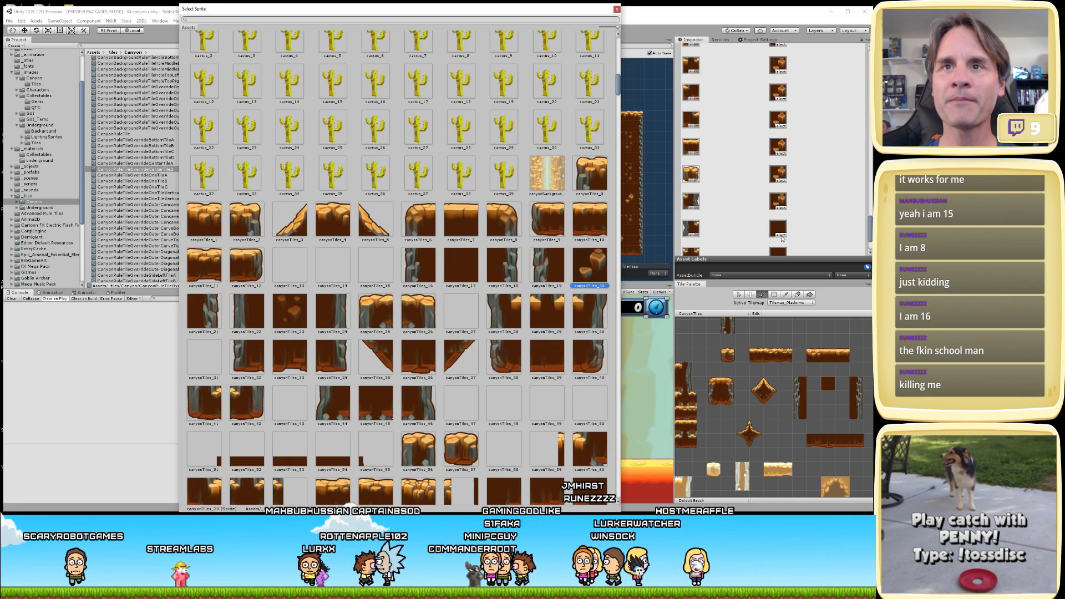
pyautogui.click(779, 236)
pyautogui.click(594, 261)
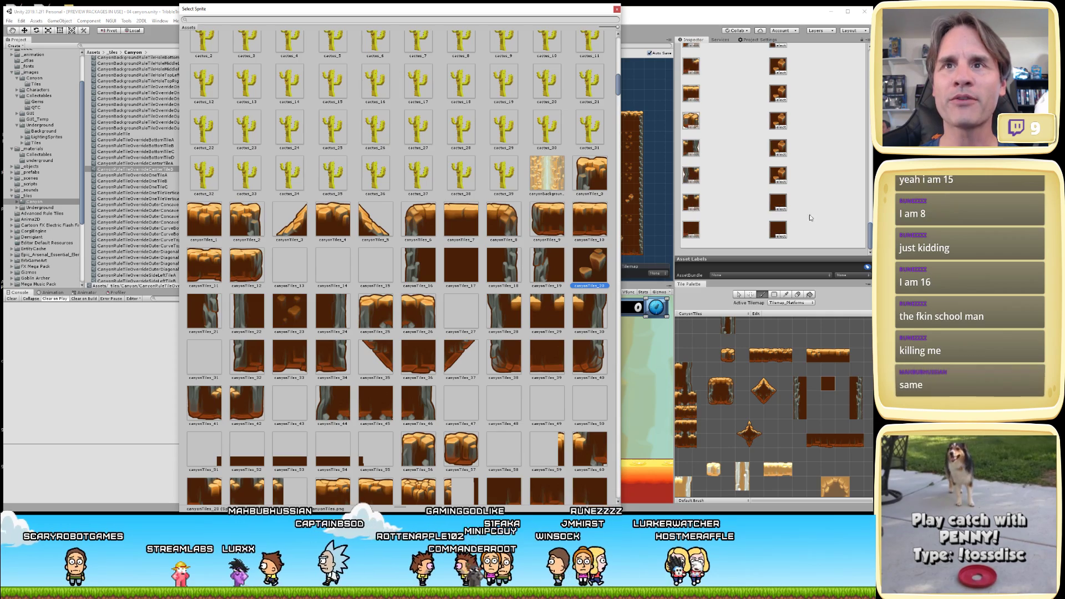
pyautogui.click(778, 207)
pyautogui.click(592, 262)
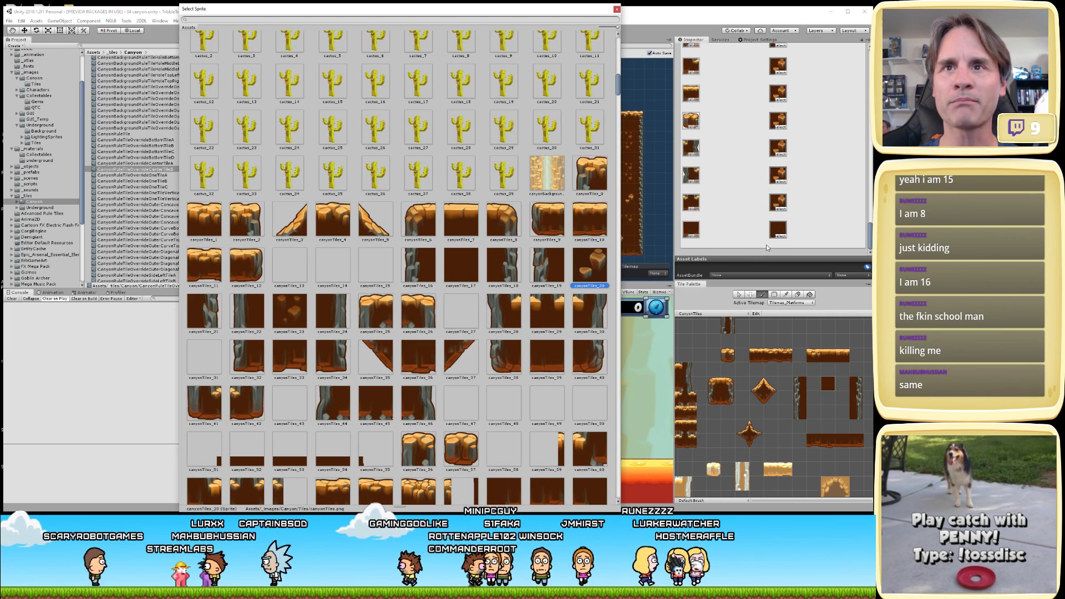
pyautogui.click(778, 235)
pyautogui.click(592, 261)
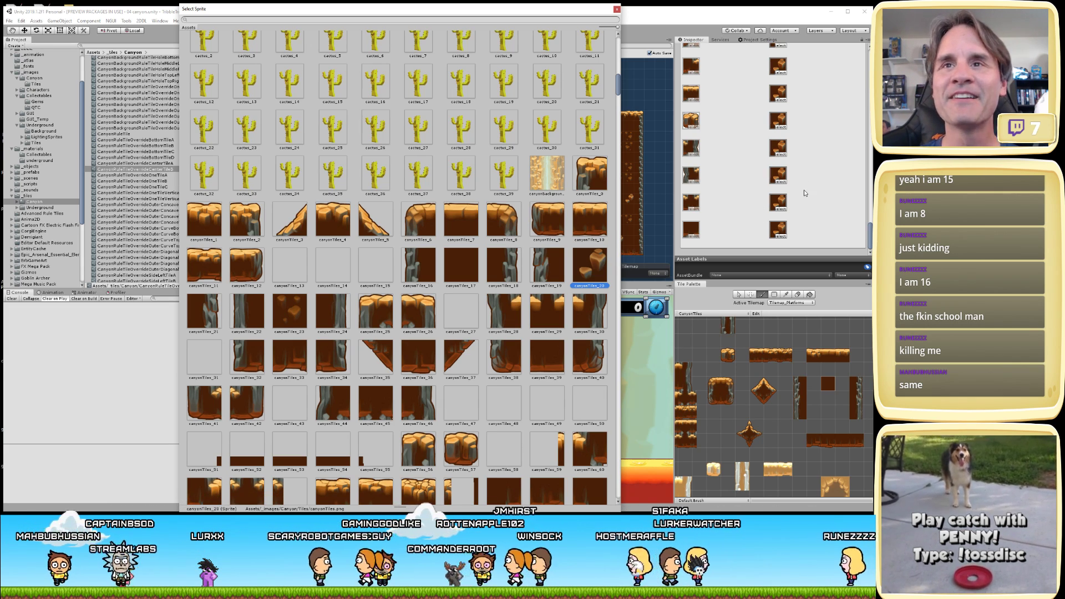
pyautogui.scroll(5, 807, 190)
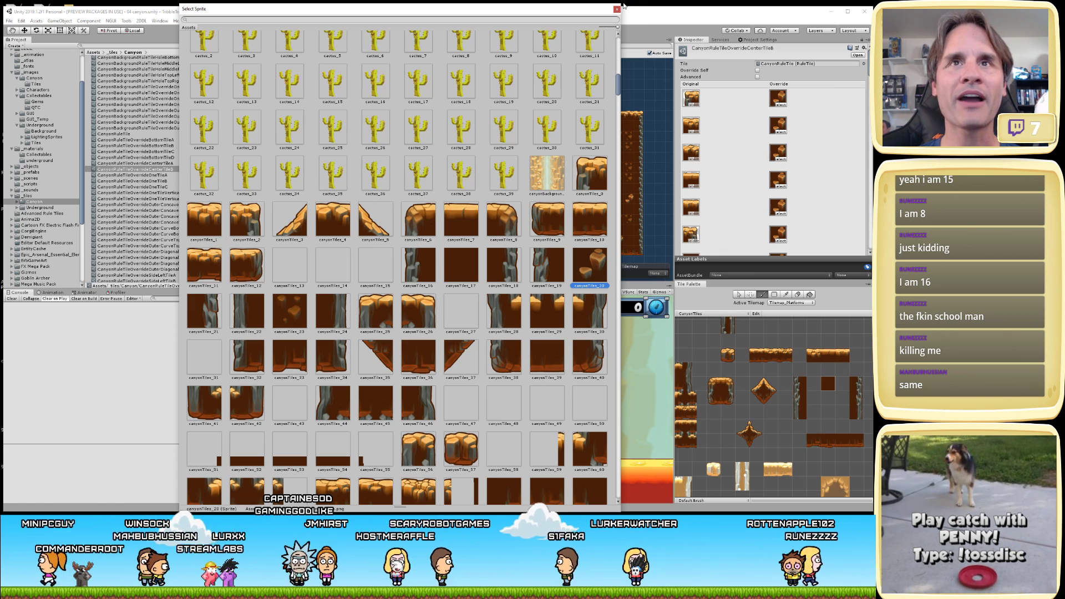
# - Close the sprite picker, then duplicate CenterTileB and rename the copy CanyonRuleTileOverrideCenterTileC
pyautogui.press('Return')
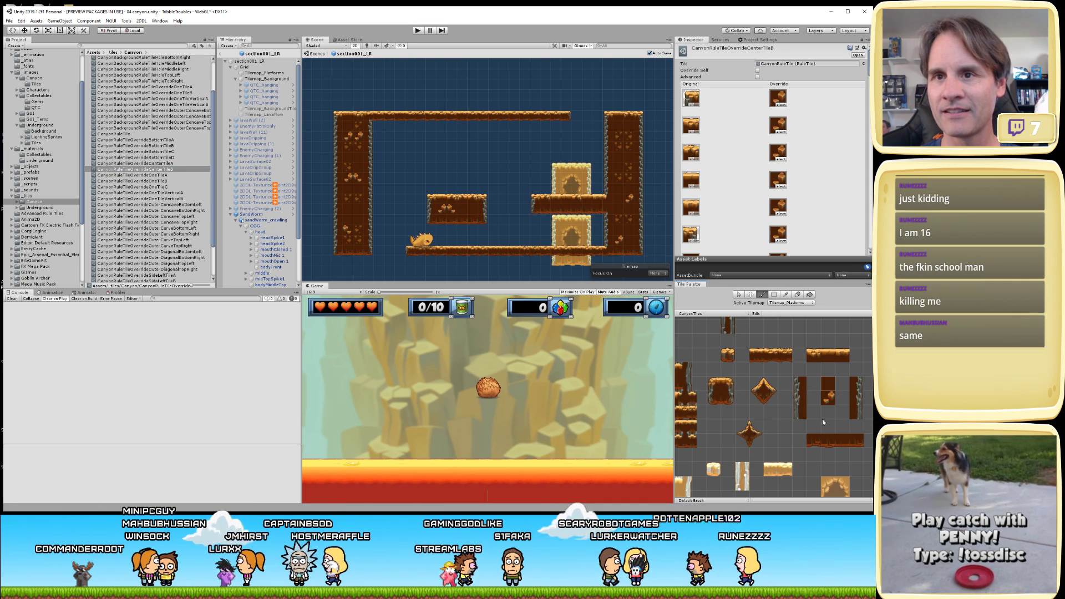
pyautogui.click(166, 169)
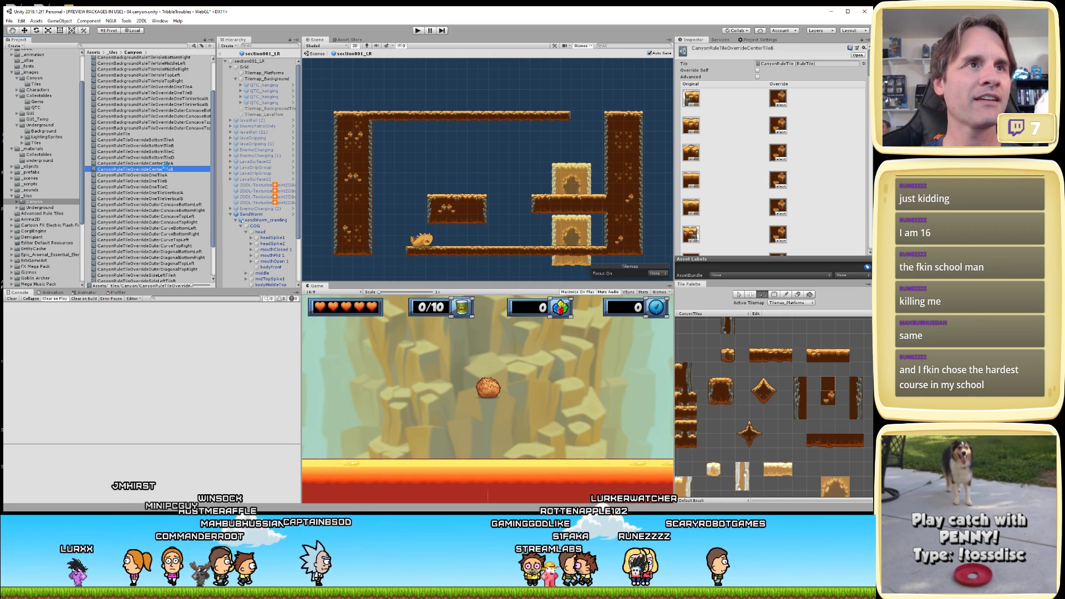
pyautogui.hotkey('ctrl', 'd')
pyautogui.press('F2')
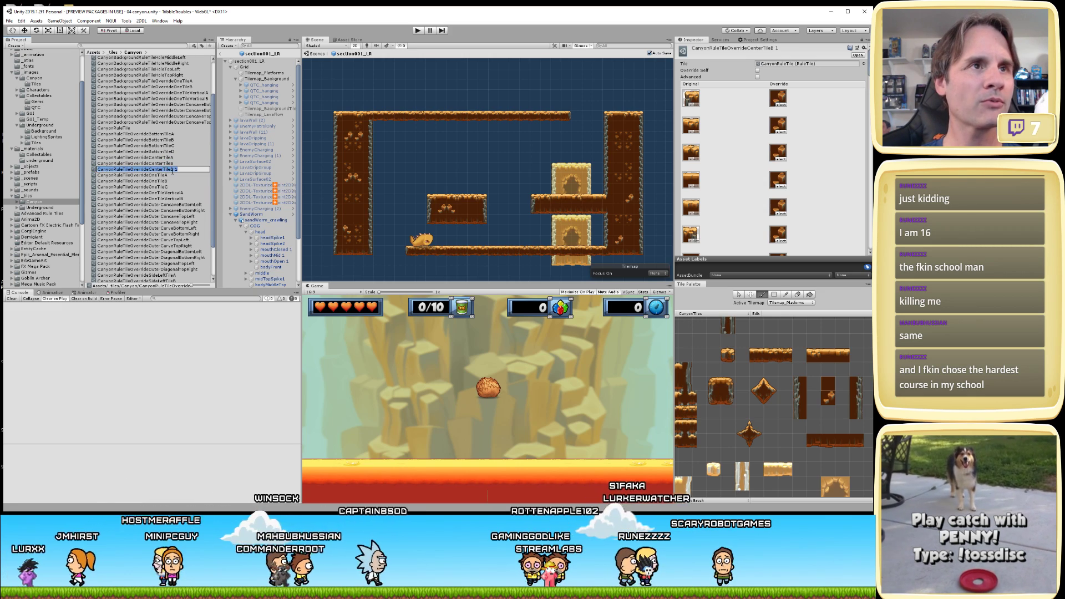
pyautogui.click(172, 170)
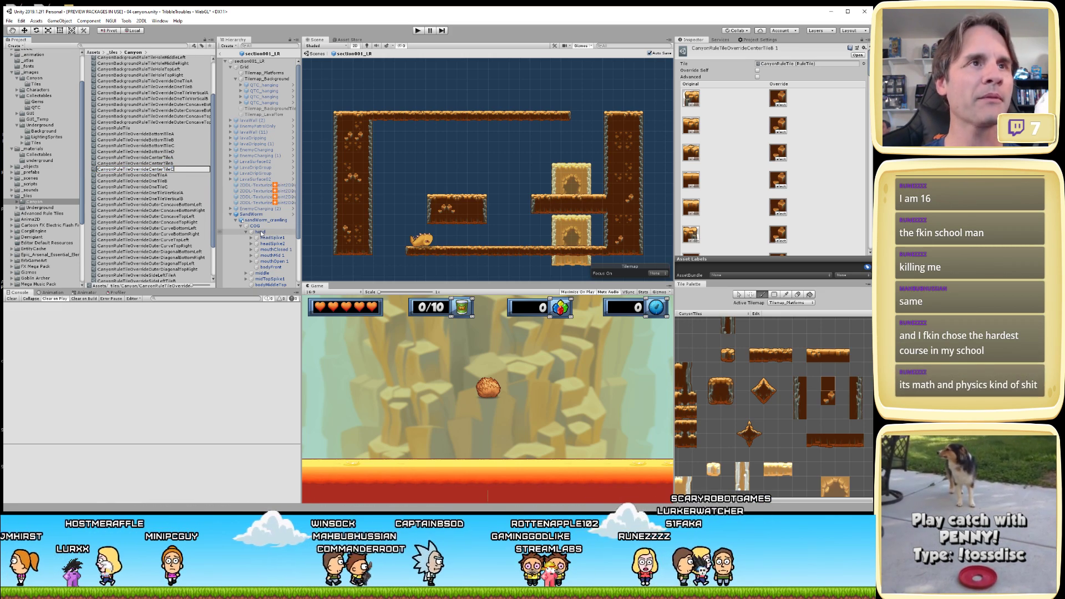
pyautogui.press('Delete')
pyautogui.press('Delete')
pyautogui.press('BackSpace')
pyautogui.write('C')
pyautogui.press('Return')
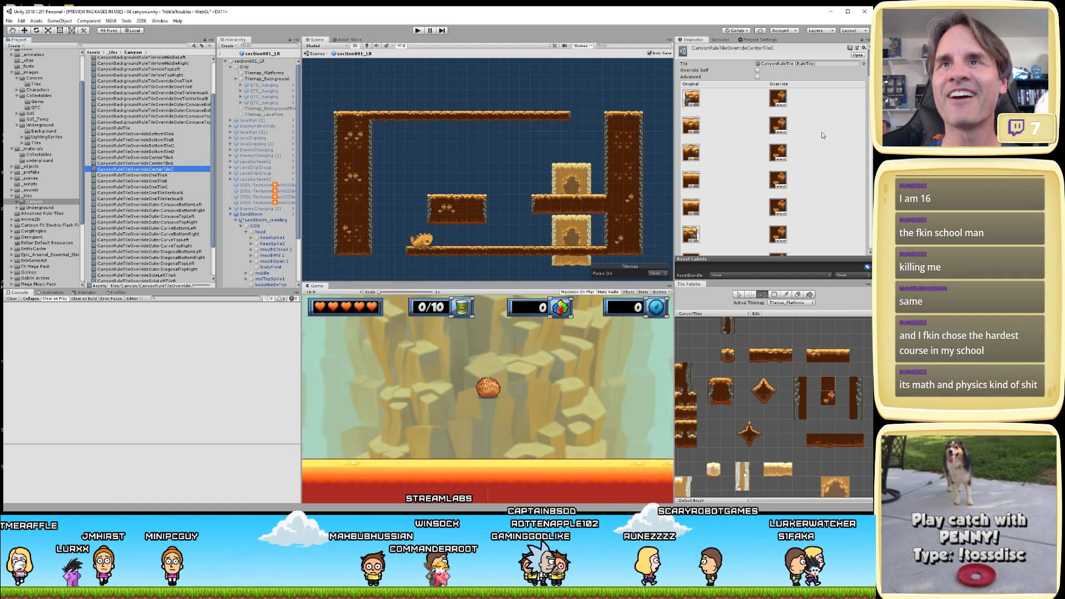
# - Assign canyonTiles_23 to the first CenterTileC override sprite slots
pyautogui.click(780, 105)
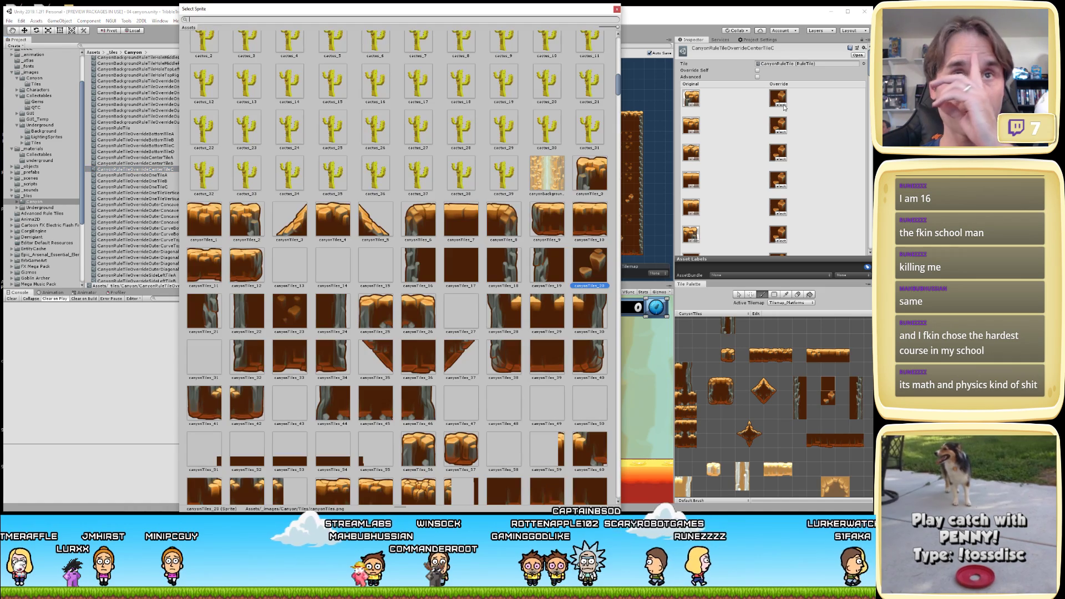
pyautogui.click(290, 314)
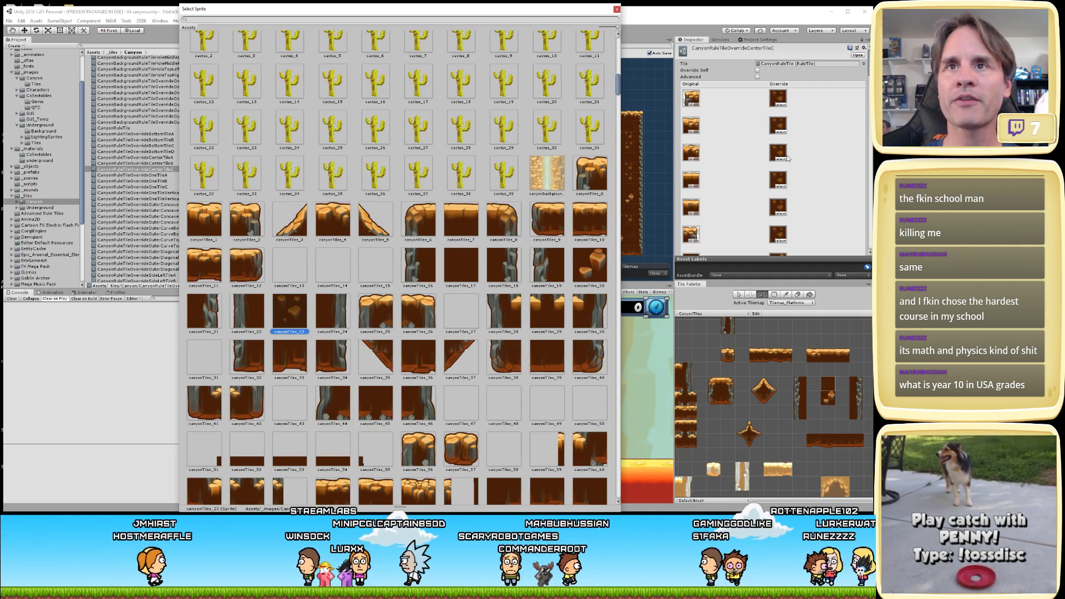
pyautogui.scroll(-2, 787, 157)
pyautogui.click(779, 168)
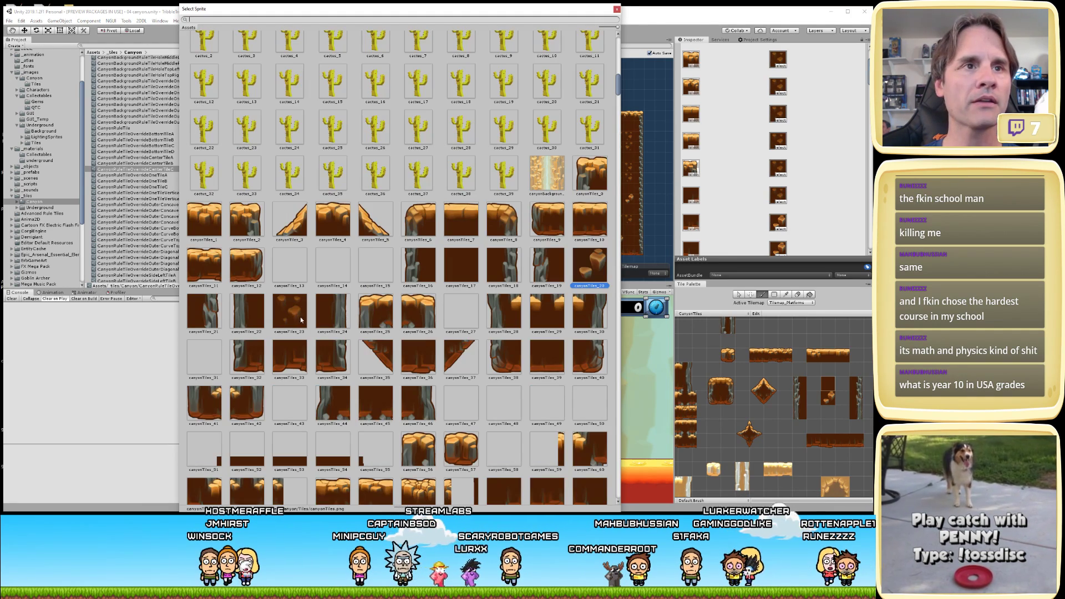
pyautogui.click(779, 143)
pyautogui.scroll(1, 793, 146)
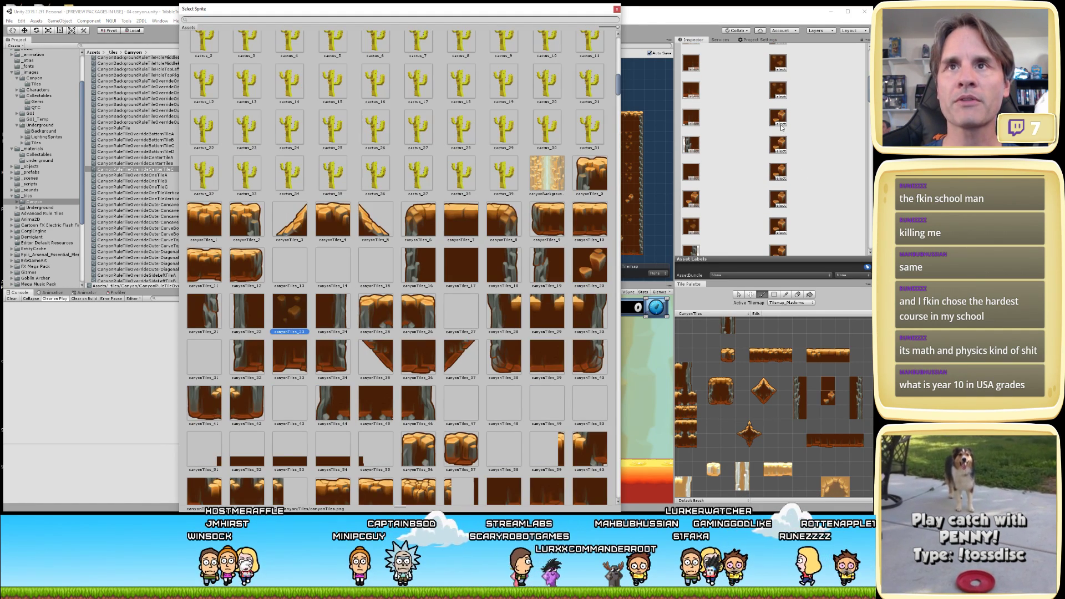
pyautogui.click(778, 144)
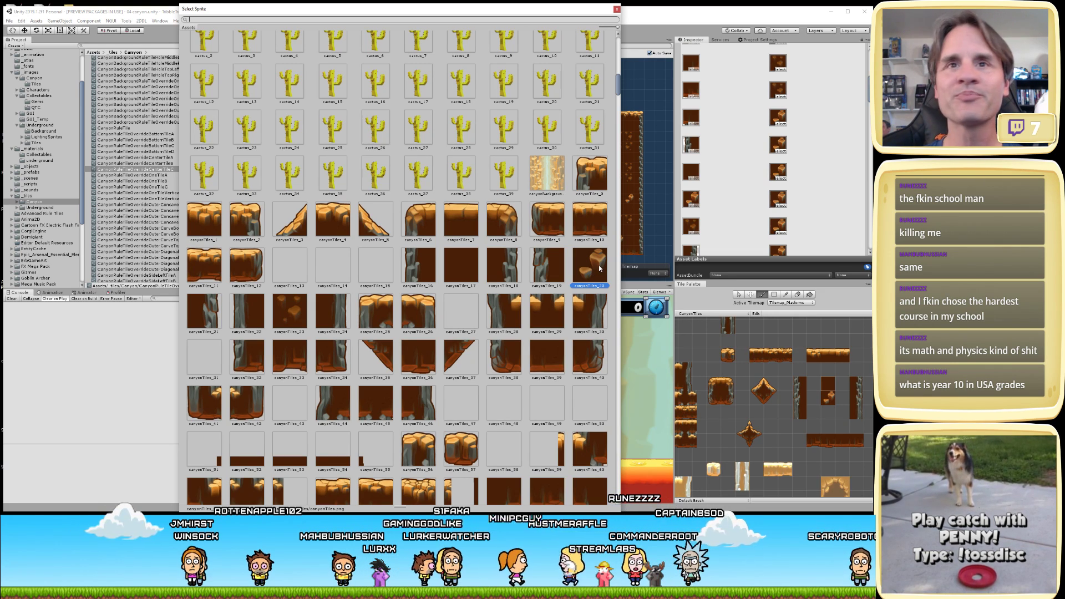
pyautogui.click(781, 123)
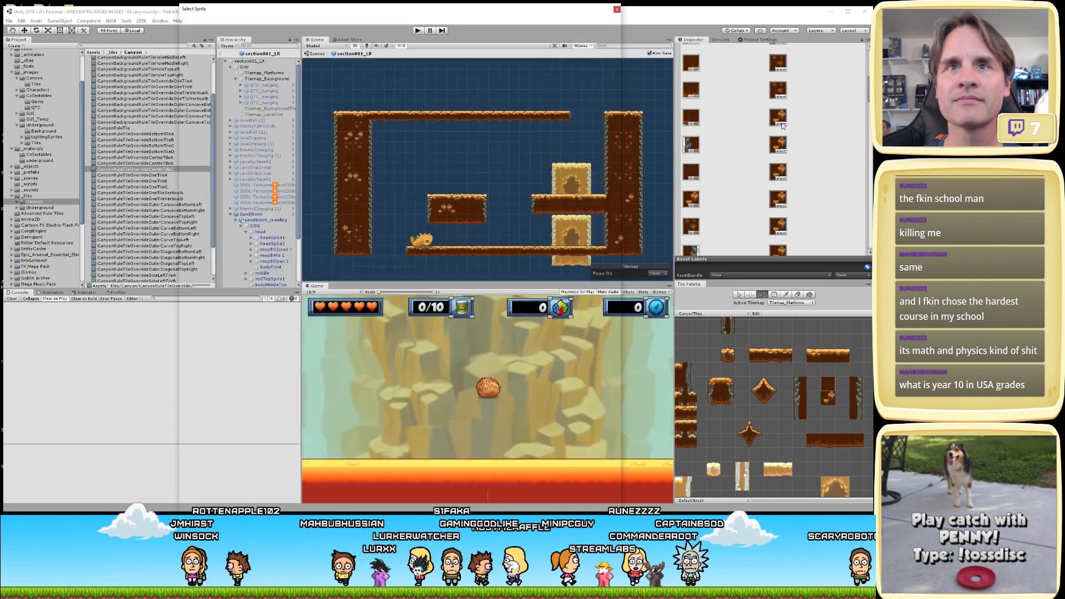
pyautogui.click(289, 312)
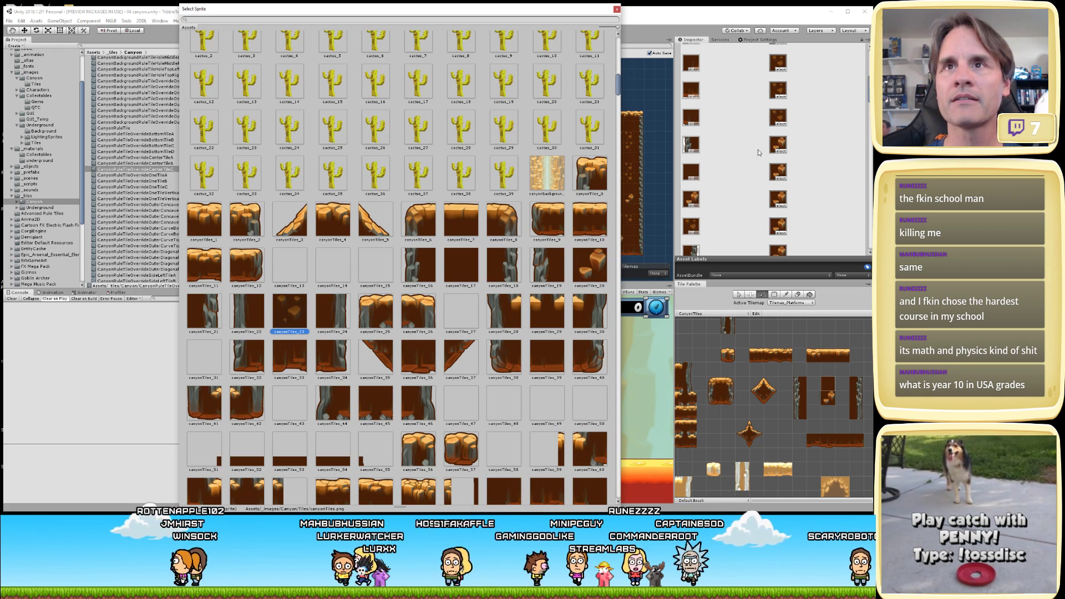
# - Replace canyonTiles_20 with canyonTiles_23 in the fourth and following override slots
pyautogui.click(780, 150)
pyautogui.click(304, 312)
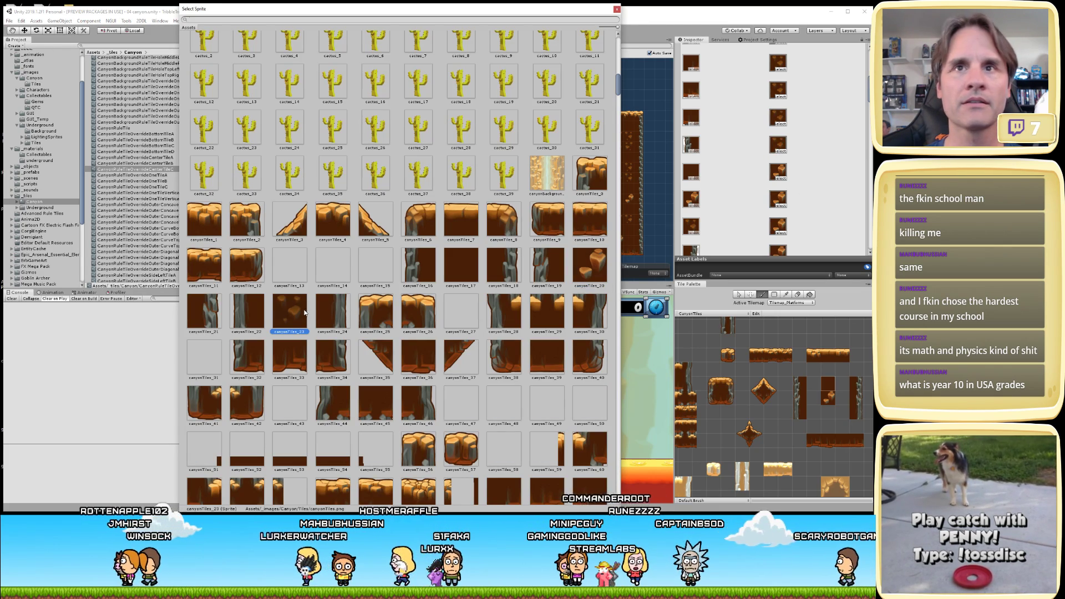
pyautogui.click(778, 180)
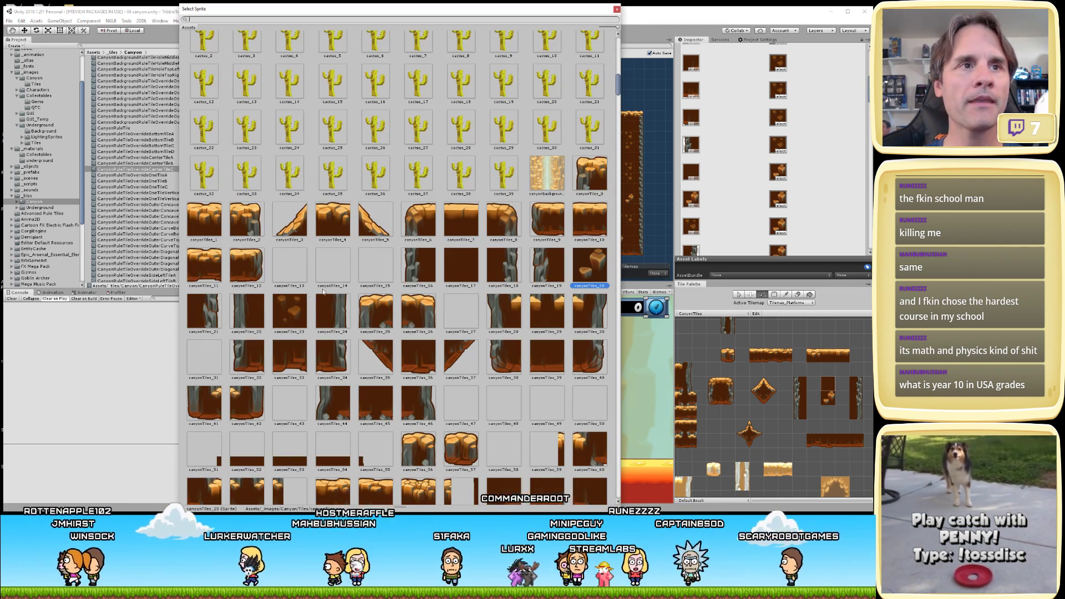
pyautogui.click(779, 205)
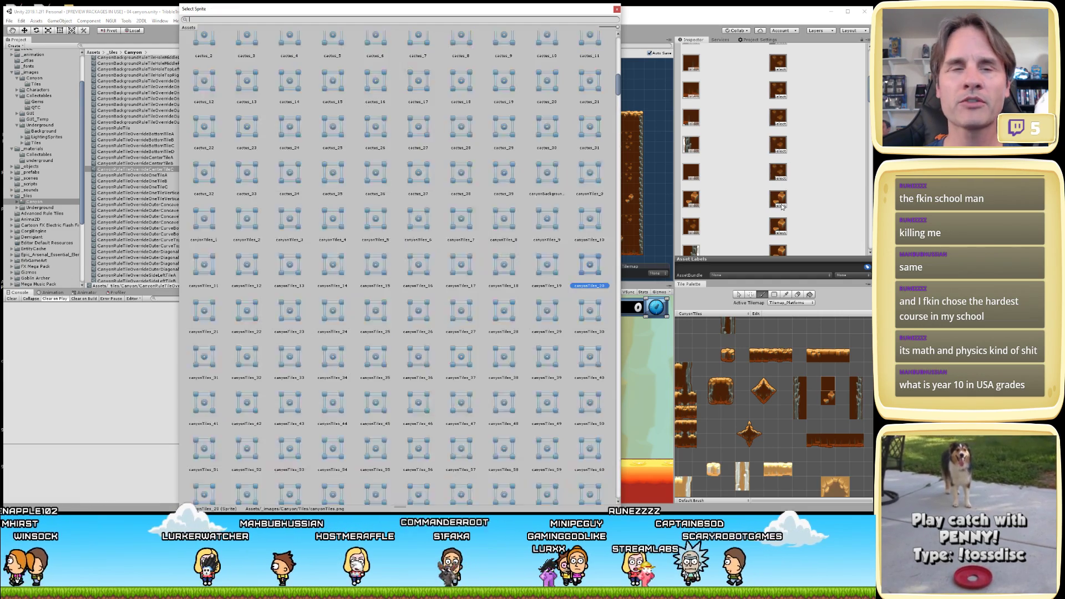
pyautogui.scroll(-3, 787, 161)
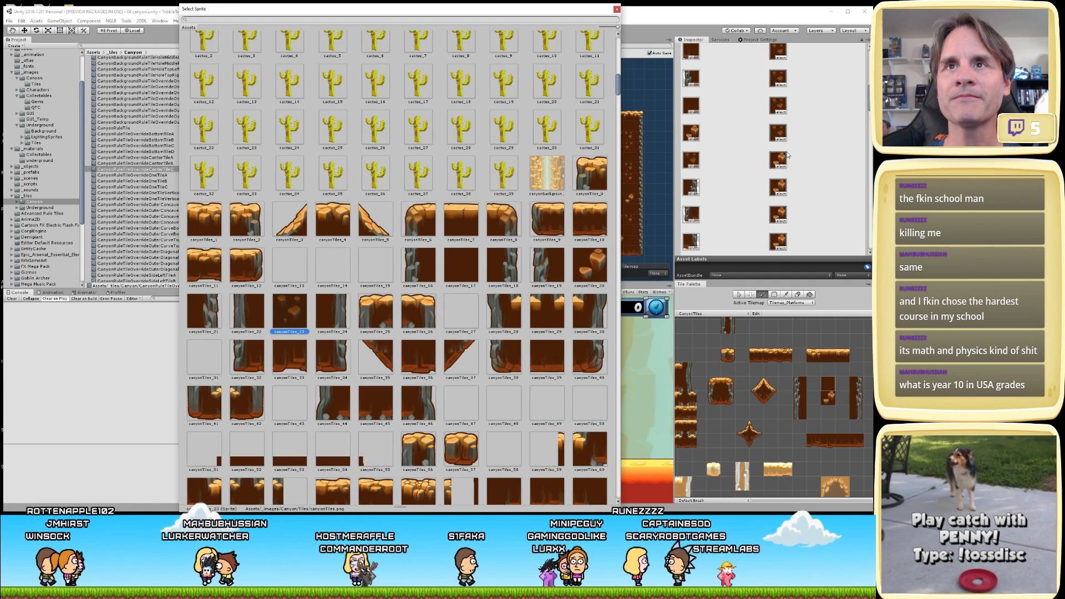
pyautogui.click(781, 165)
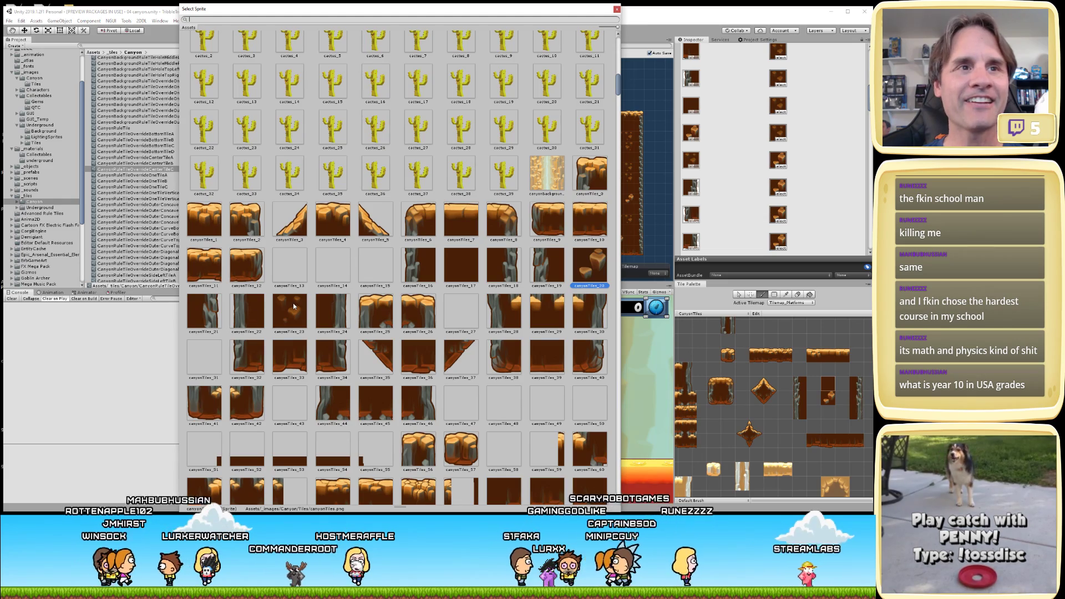
pyautogui.click(294, 306)
pyautogui.click(780, 191)
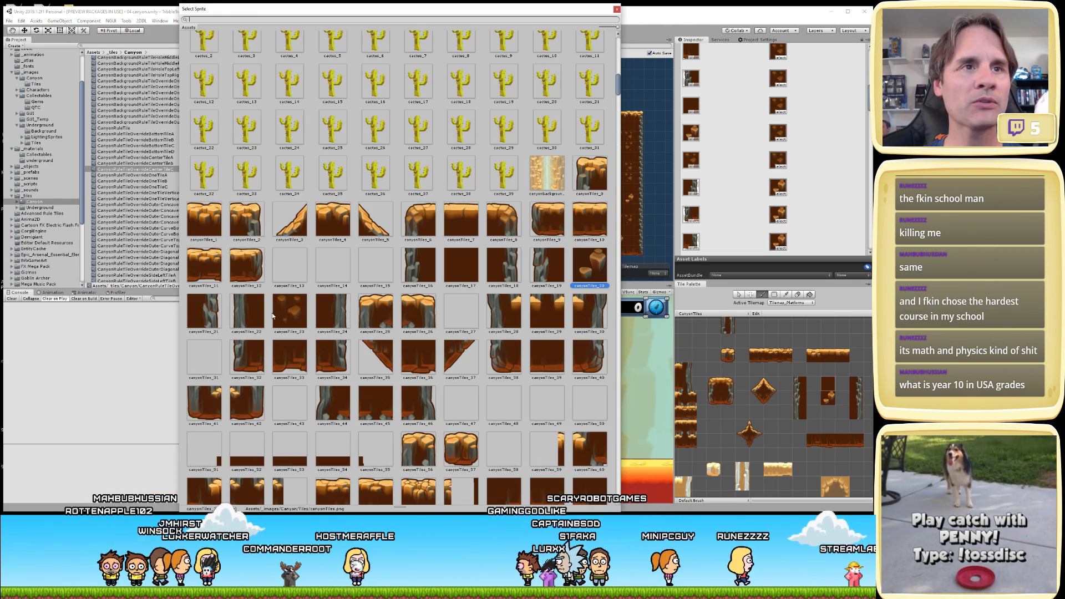
pyautogui.click(780, 222)
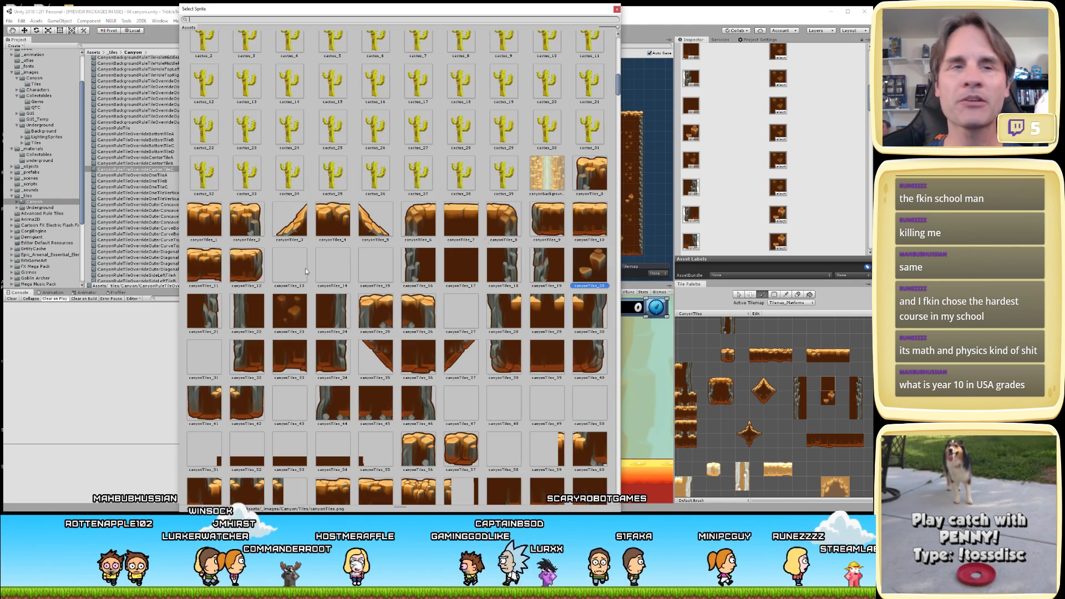
pyautogui.click(288, 309)
# - Continue swapping canyonTiles_20 for canyonTiles_23 in the override slots further down the list
pyautogui.scroll(-1, 714, 182)
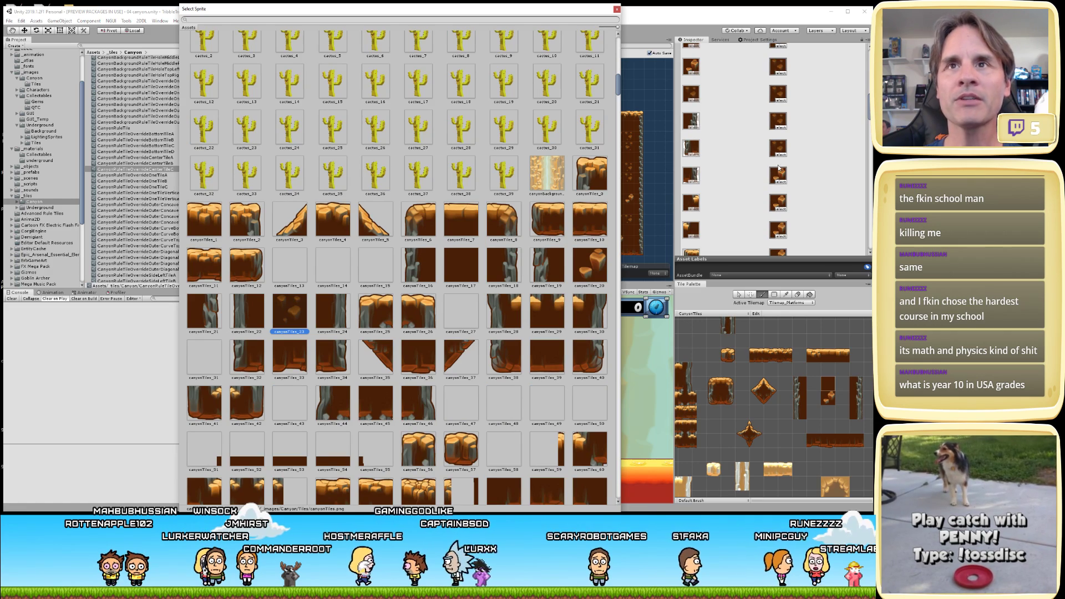
pyautogui.click(780, 185)
pyautogui.click(288, 309)
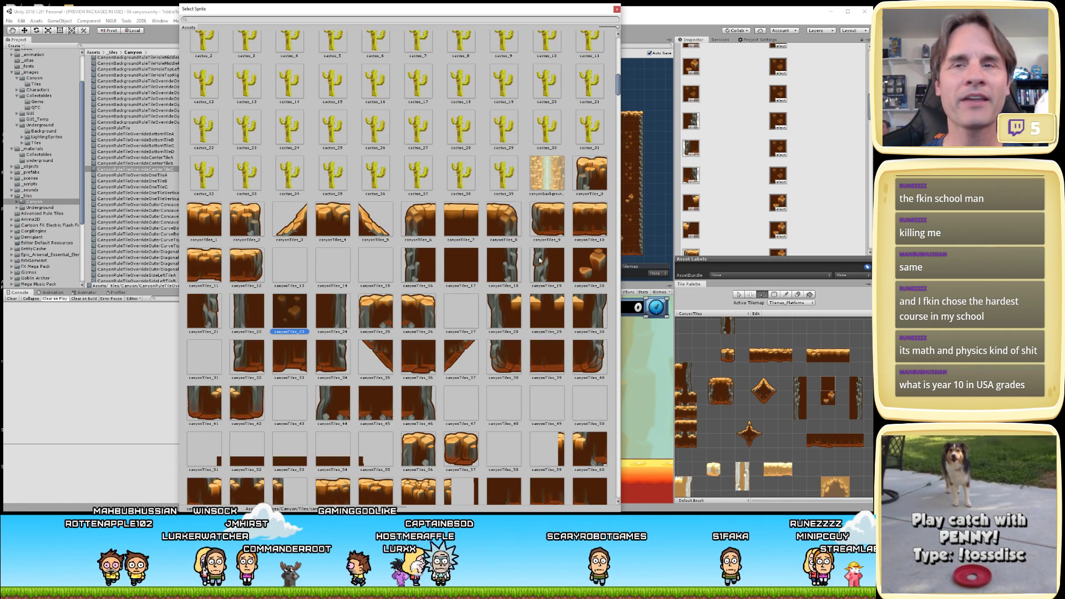
pyautogui.click(784, 212)
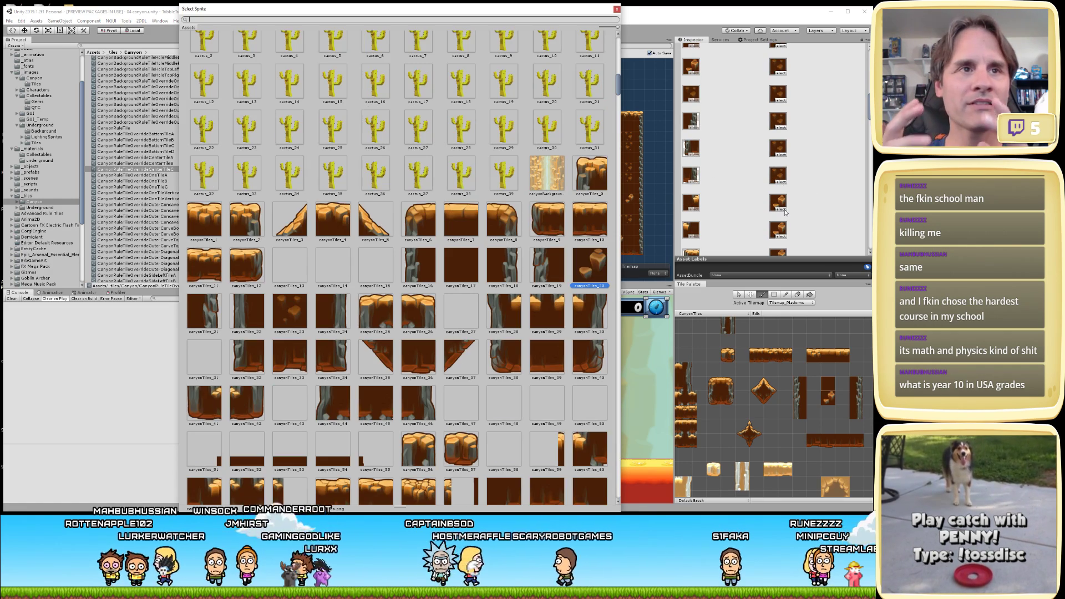
pyautogui.click(782, 237)
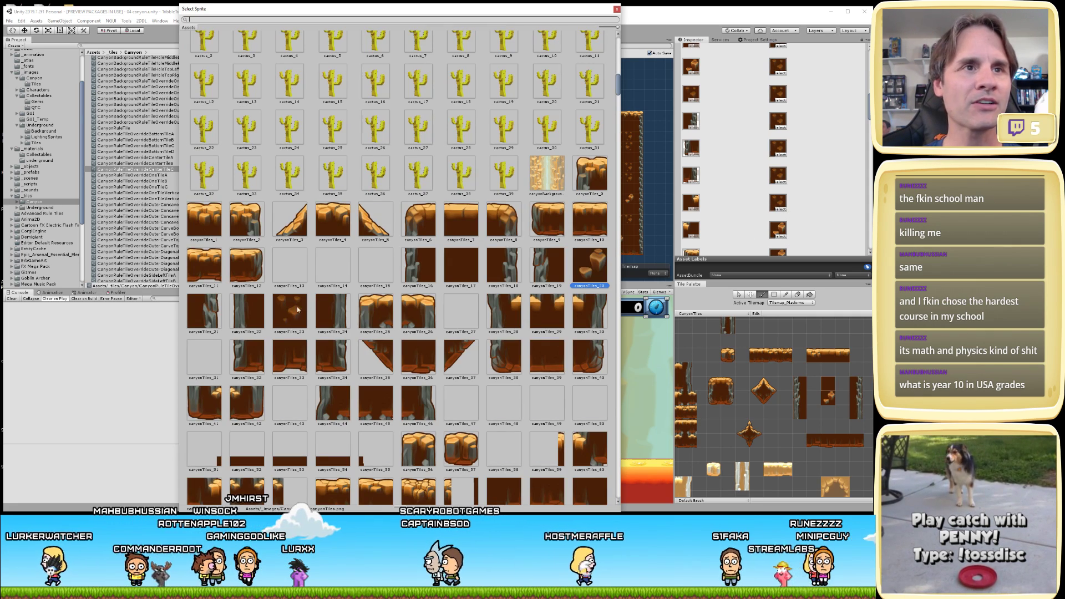
pyautogui.click(297, 309)
pyautogui.scroll(-1, 809, 185)
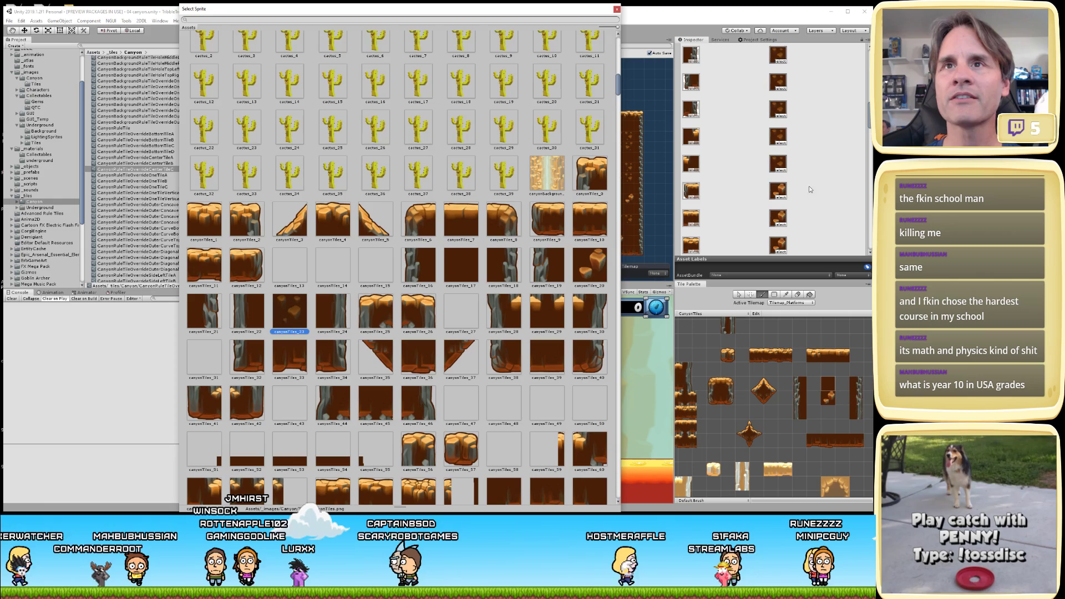
pyautogui.click(779, 196)
pyautogui.click(286, 302)
pyautogui.scroll(-1, 827, 205)
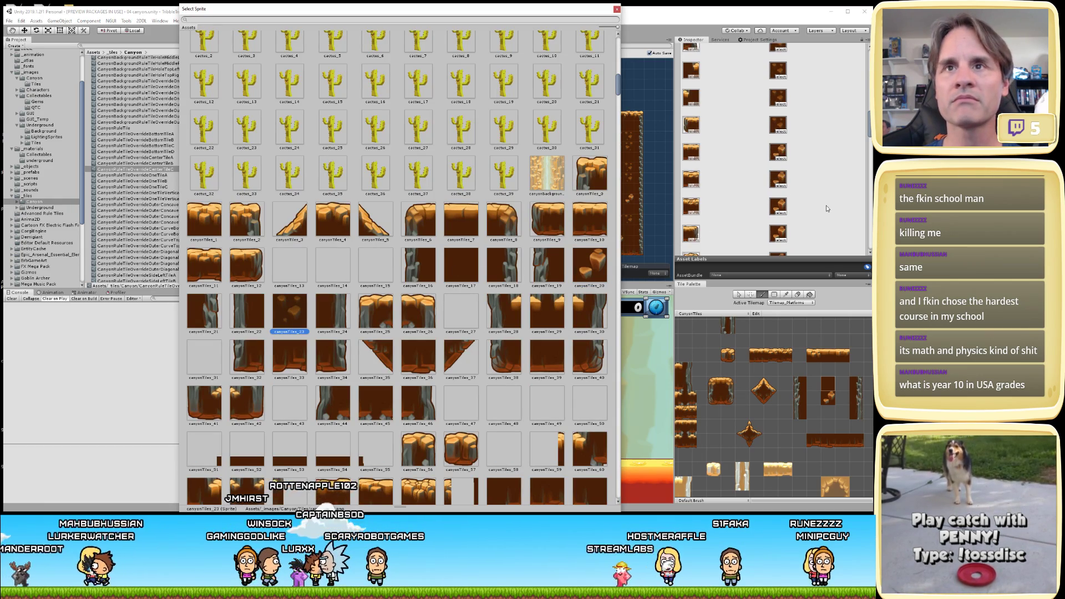
pyautogui.click(782, 160)
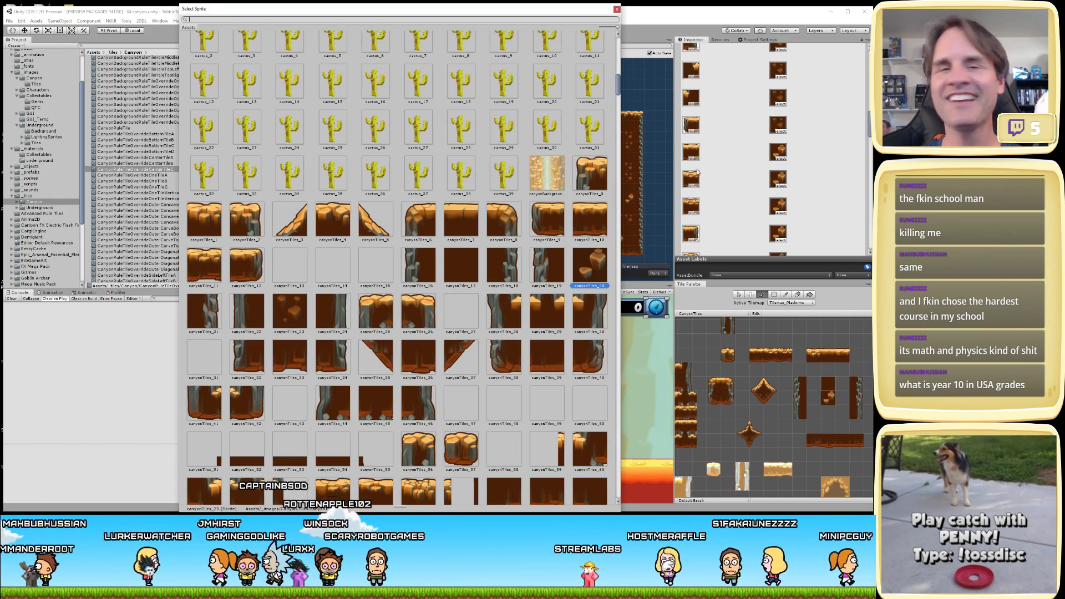
pyautogui.click(275, 314)
pyautogui.click(285, 315)
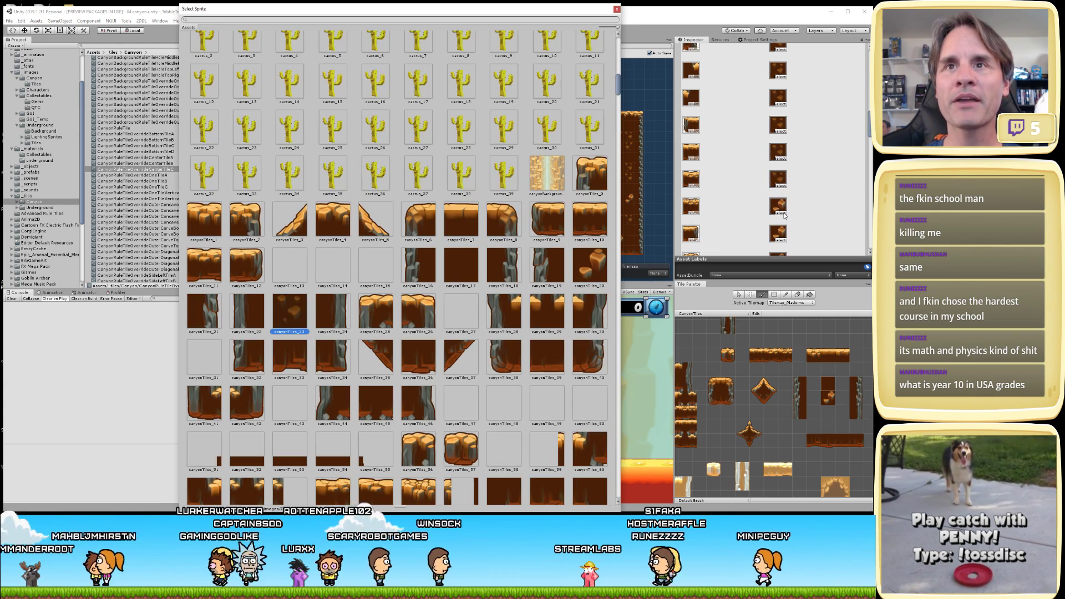
# - Swap the last visible canyonTiles_20 slots near the list's end to canyonTiles_23
pyautogui.click(785, 215)
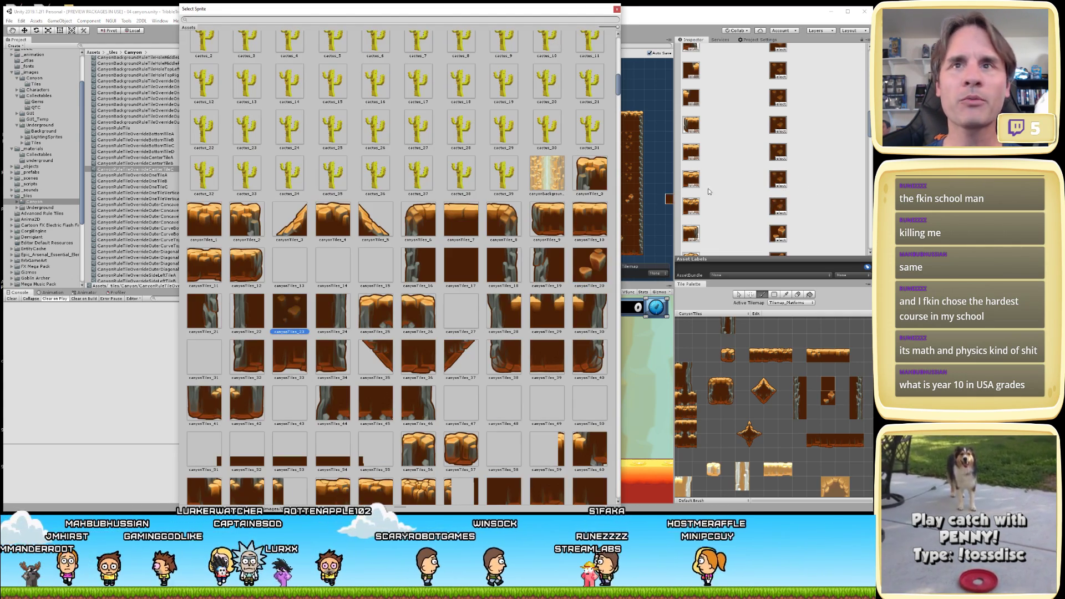
pyautogui.scroll(-1, 708, 191)
pyautogui.click(778, 195)
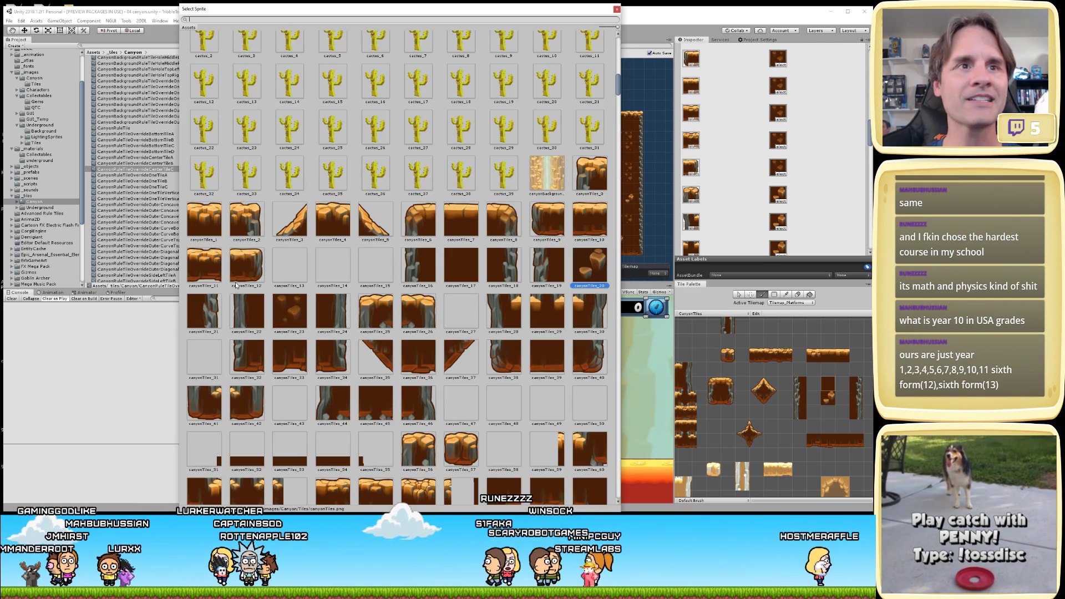
pyautogui.click(289, 313)
pyautogui.scroll(-1, 796, 190)
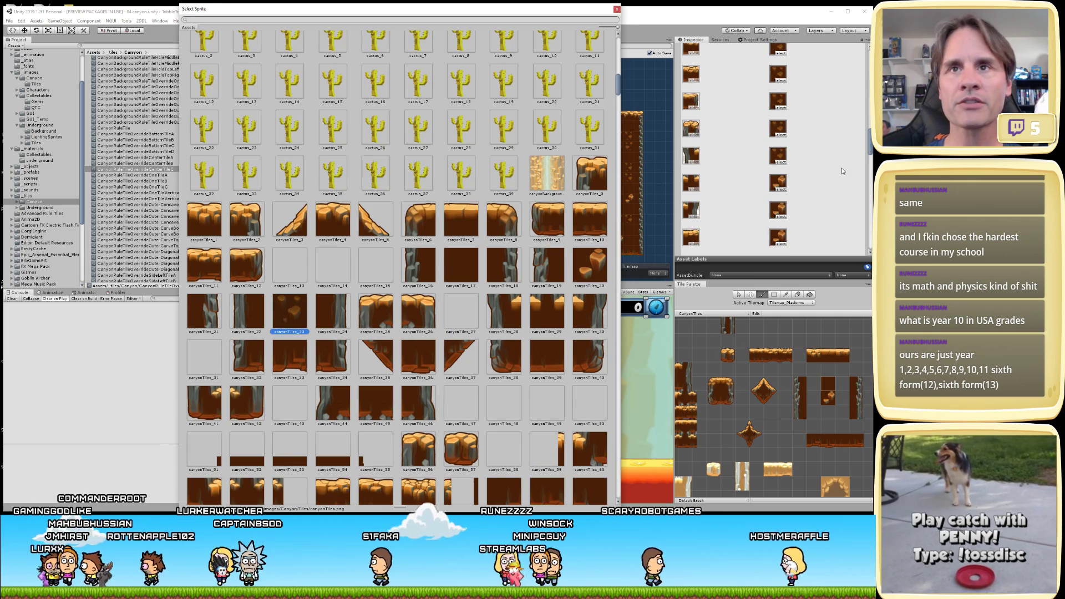
pyautogui.click(778, 183)
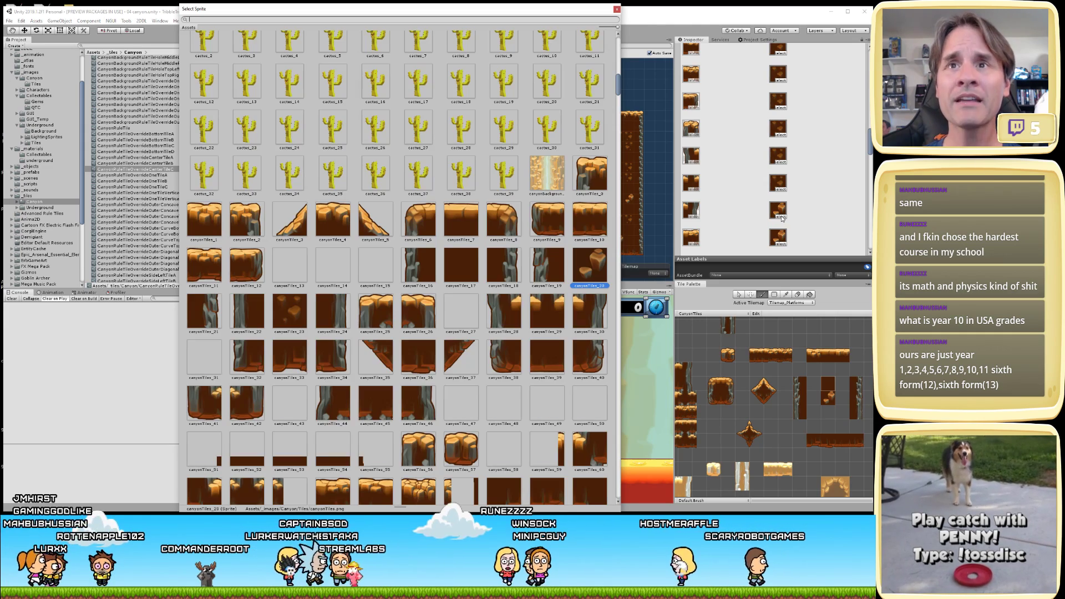
pyautogui.click(294, 298)
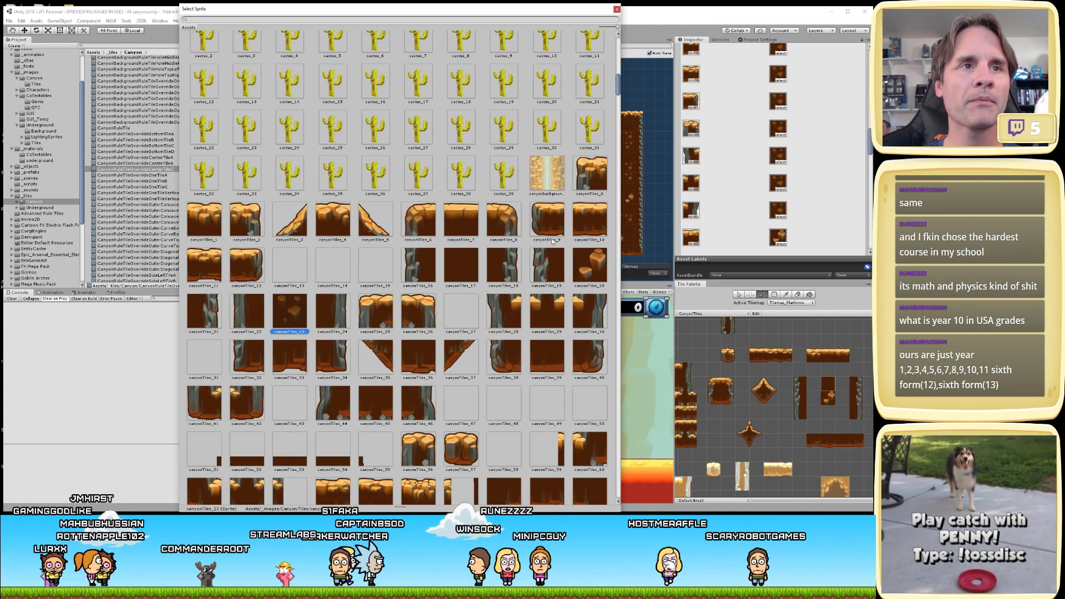
pyautogui.scroll(-1, 789, 234)
pyautogui.click(781, 178)
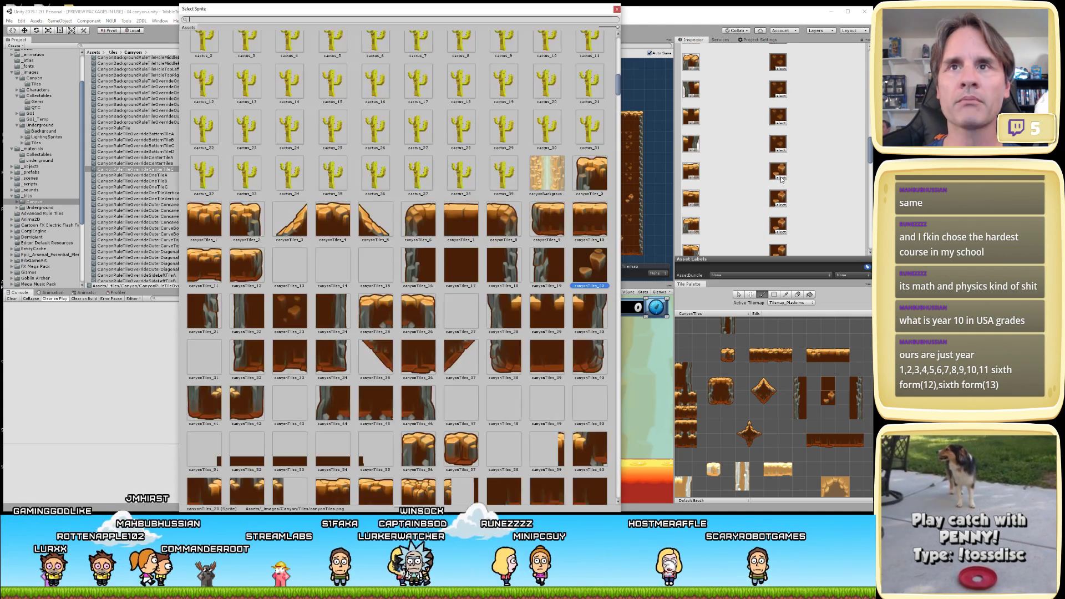
pyautogui.click(299, 310)
# - Switch two more override slots to canyonTiles_23 and open the next slot's sprite picker
pyautogui.click(779, 201)
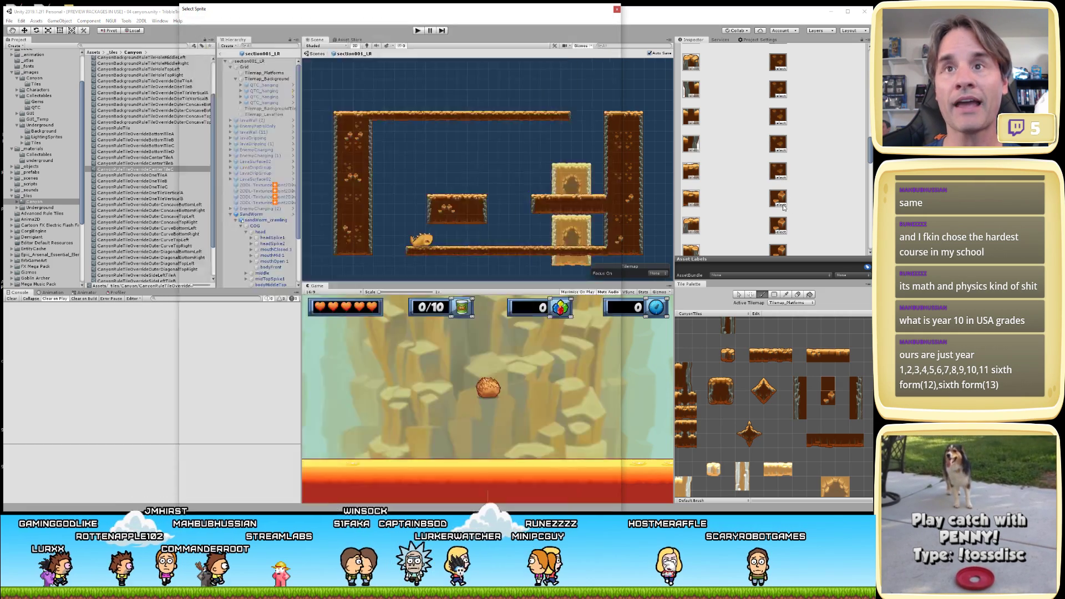
pyautogui.click(285, 301)
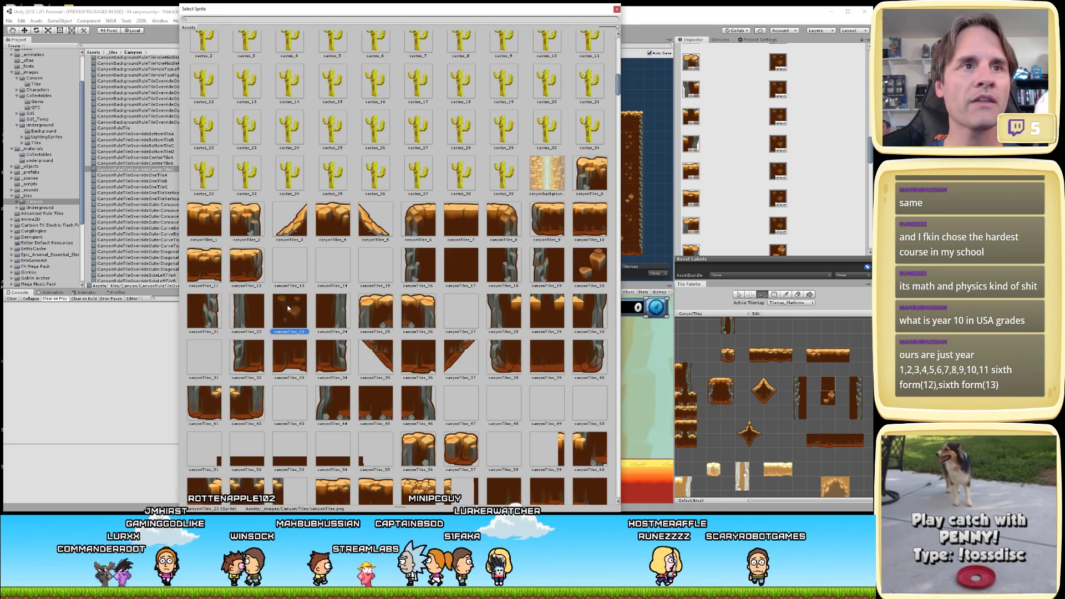
pyautogui.scroll(-1, 737, 173)
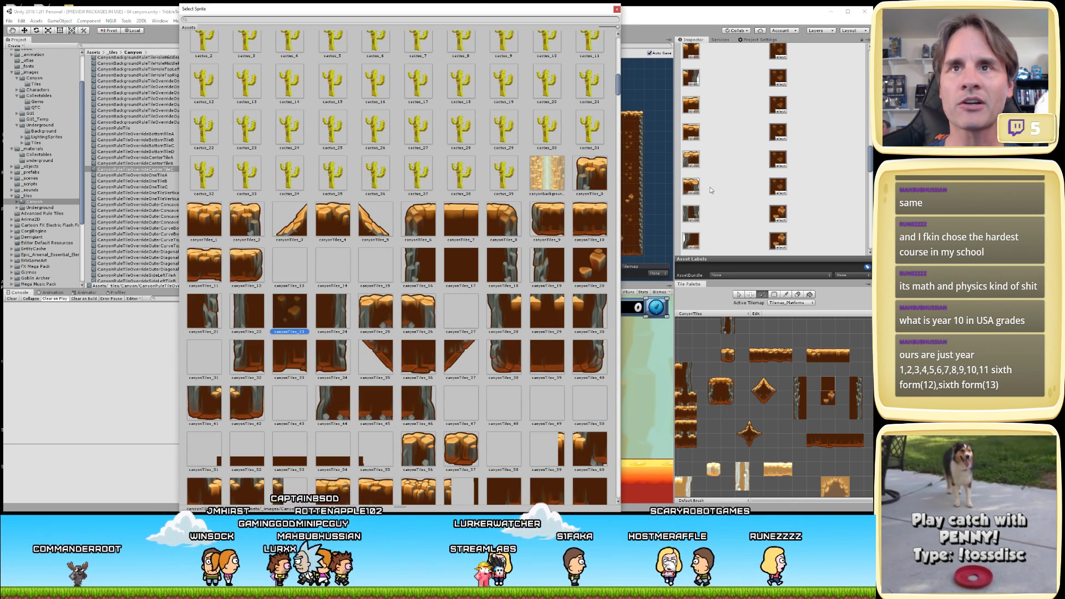
pyautogui.click(585, 265)
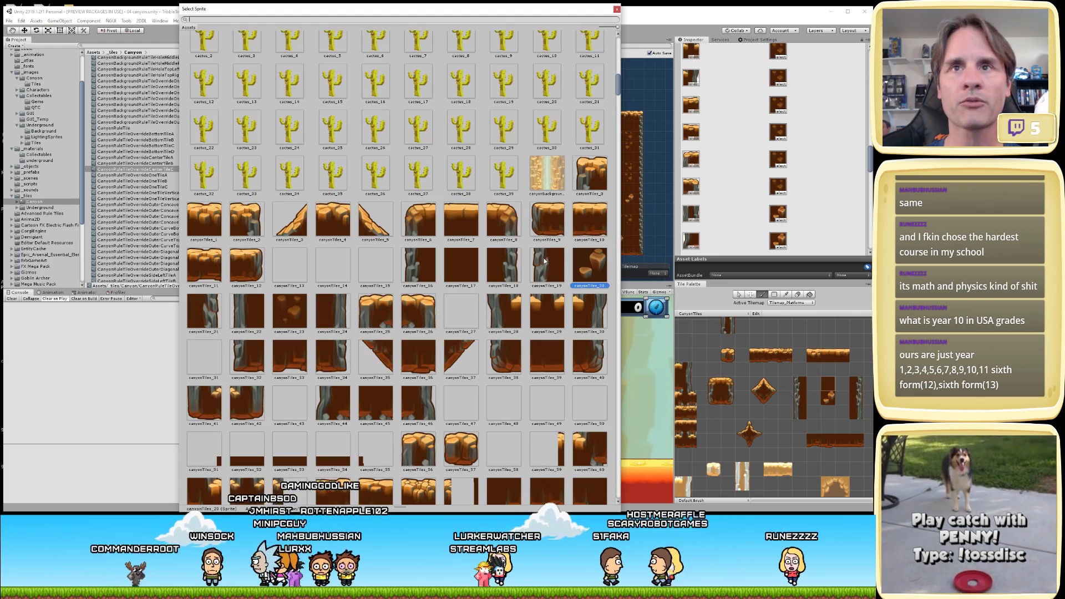
pyautogui.click(289, 311)
pyautogui.scroll(-1, 784, 195)
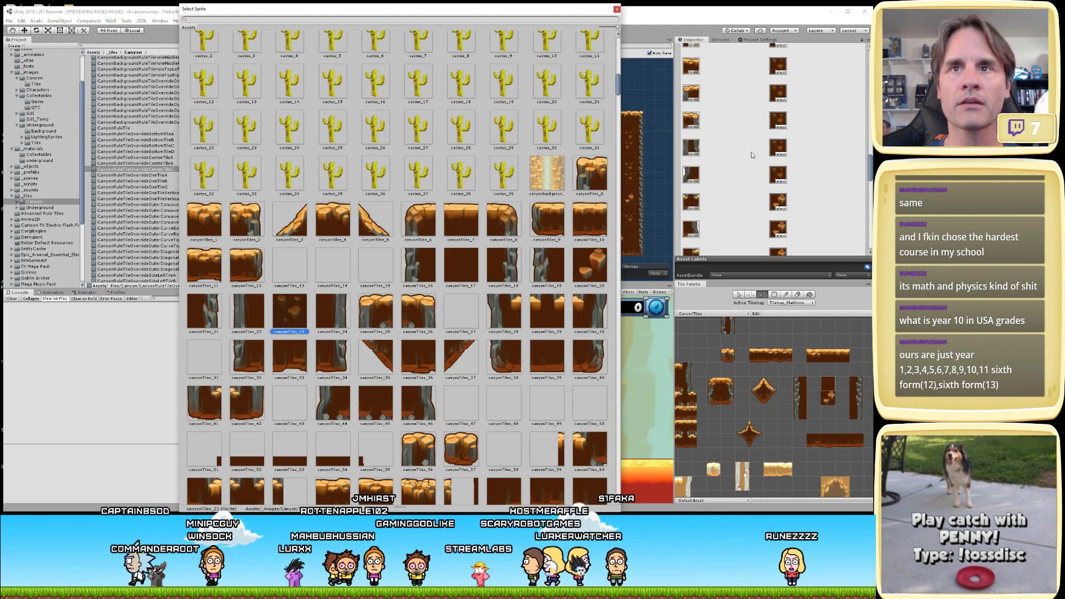
pyautogui.scroll(-1, 757, 152)
pyautogui.click(783, 143)
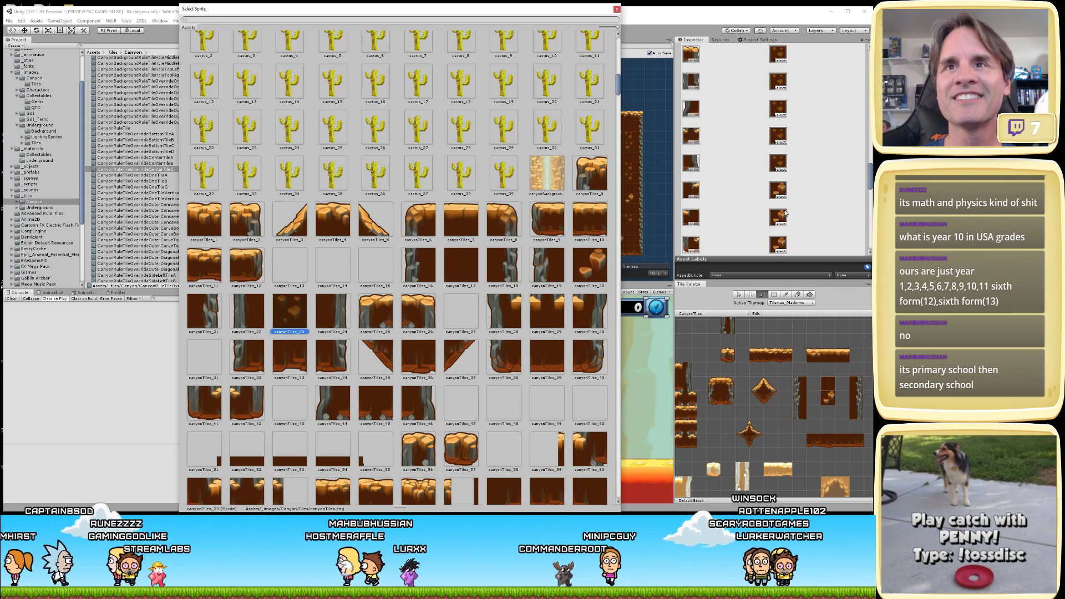
# - Assign canyonTiles_23 to the pending slot and the next three override slots
pyautogui.click(289, 313)
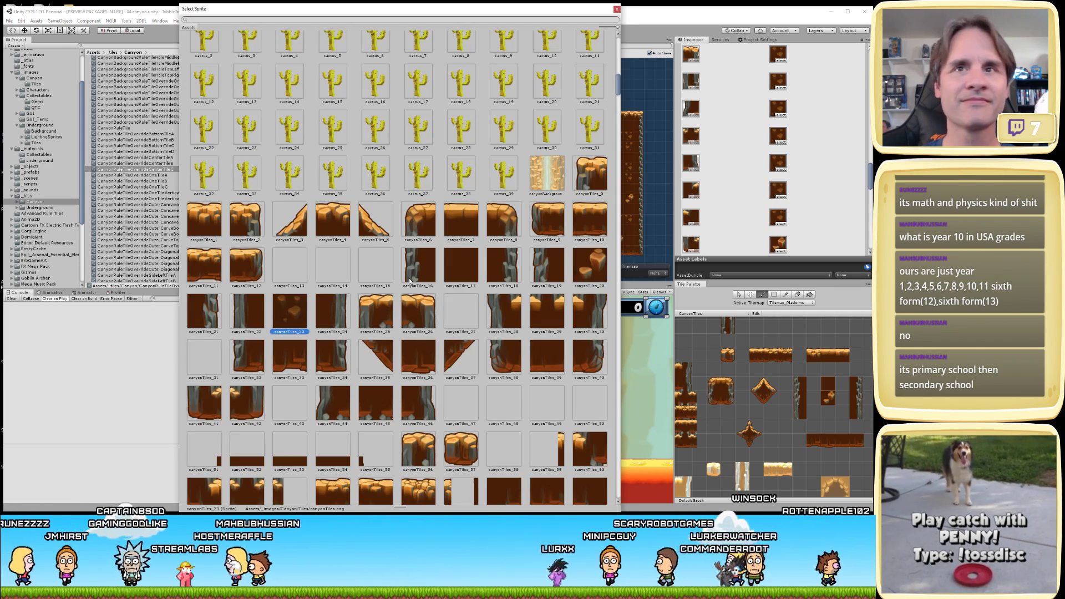
pyautogui.scroll(-1, 813, 191)
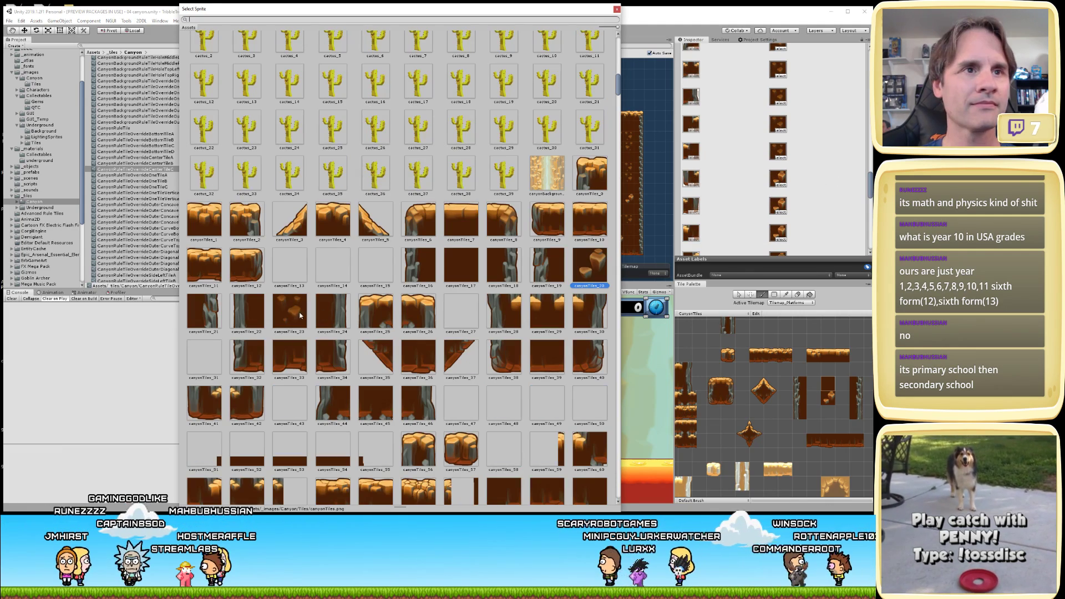
pyautogui.scroll(-1, 803, 183)
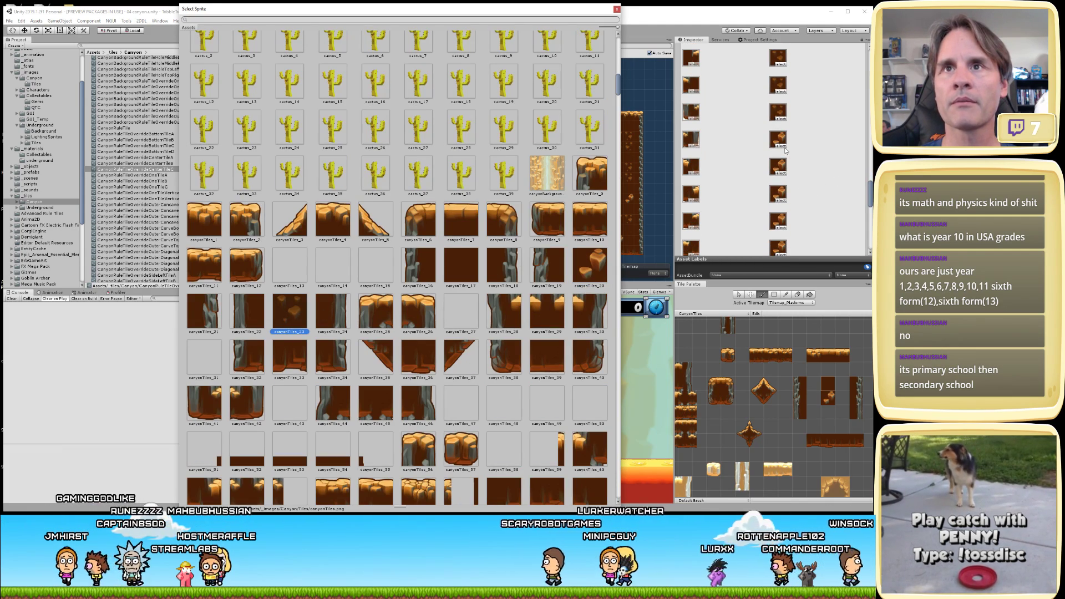
pyautogui.click(590, 265)
pyautogui.click(310, 322)
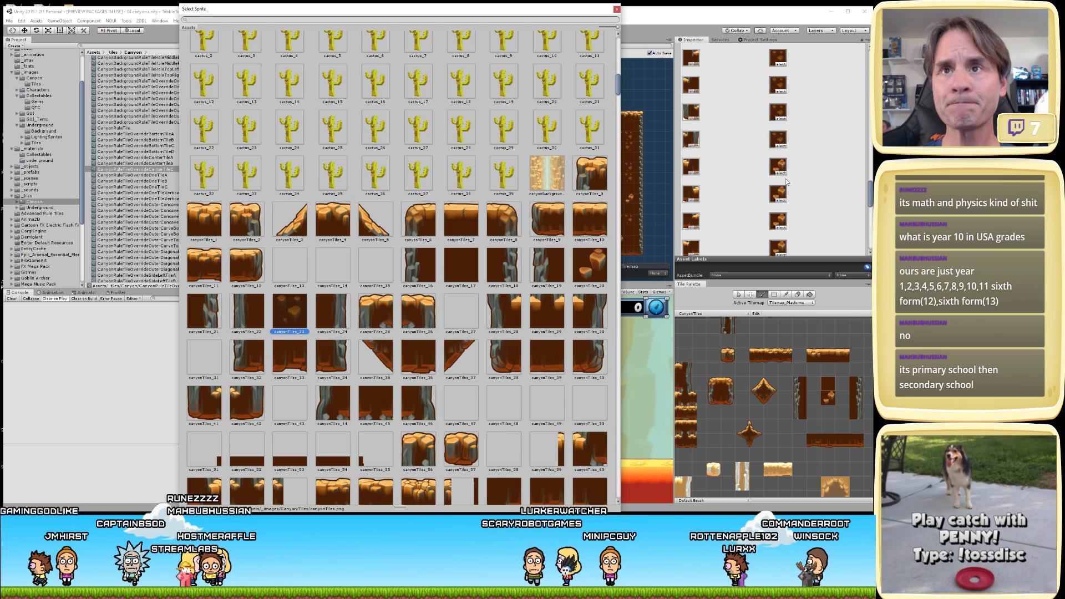
pyautogui.click(783, 174)
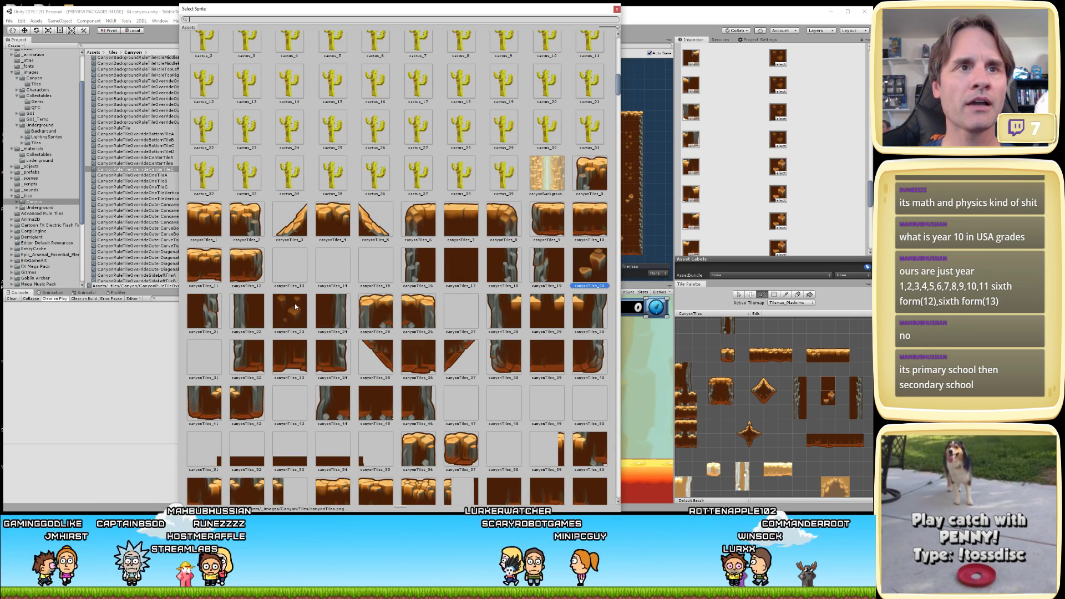
pyautogui.click(294, 304)
pyautogui.click(782, 198)
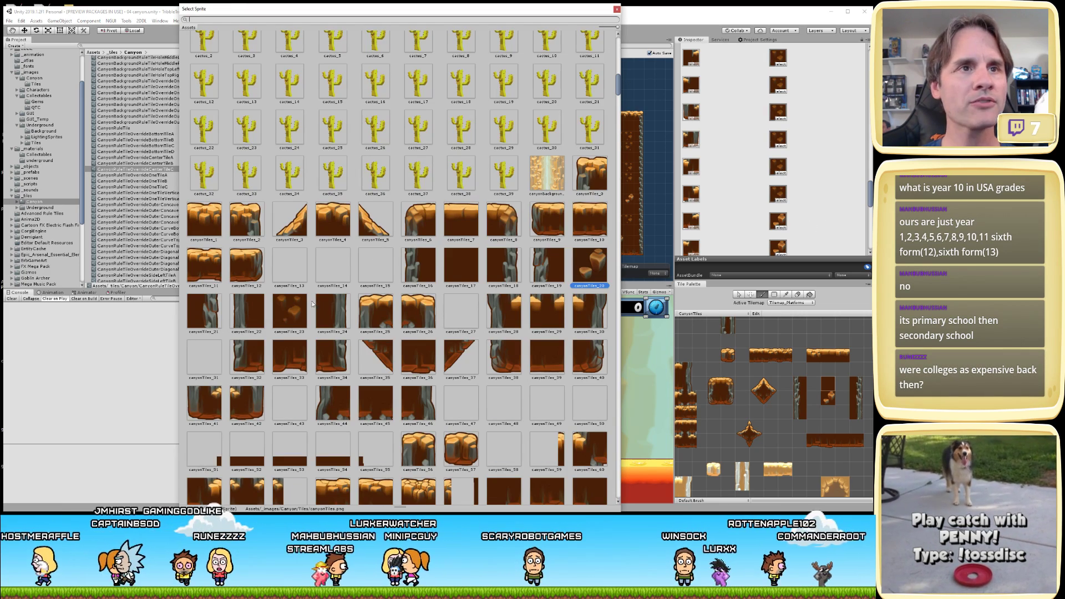
pyautogui.click(307, 305)
pyautogui.scroll(-1, 798, 217)
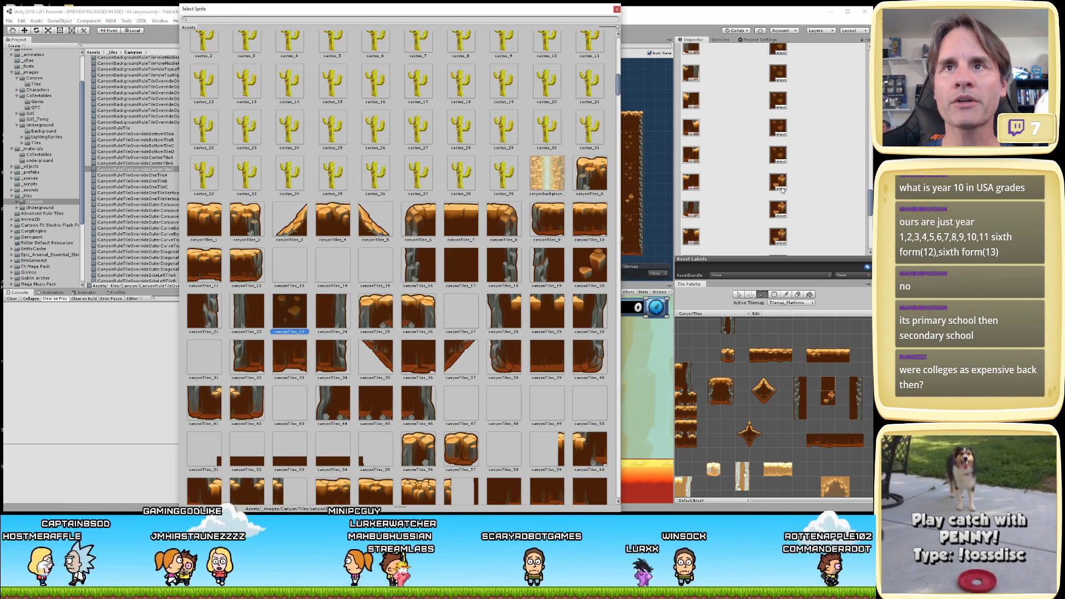
# - Replace canyonTiles_20 with canyonTiles_23 in the following override slots further down
pyautogui.click(782, 190)
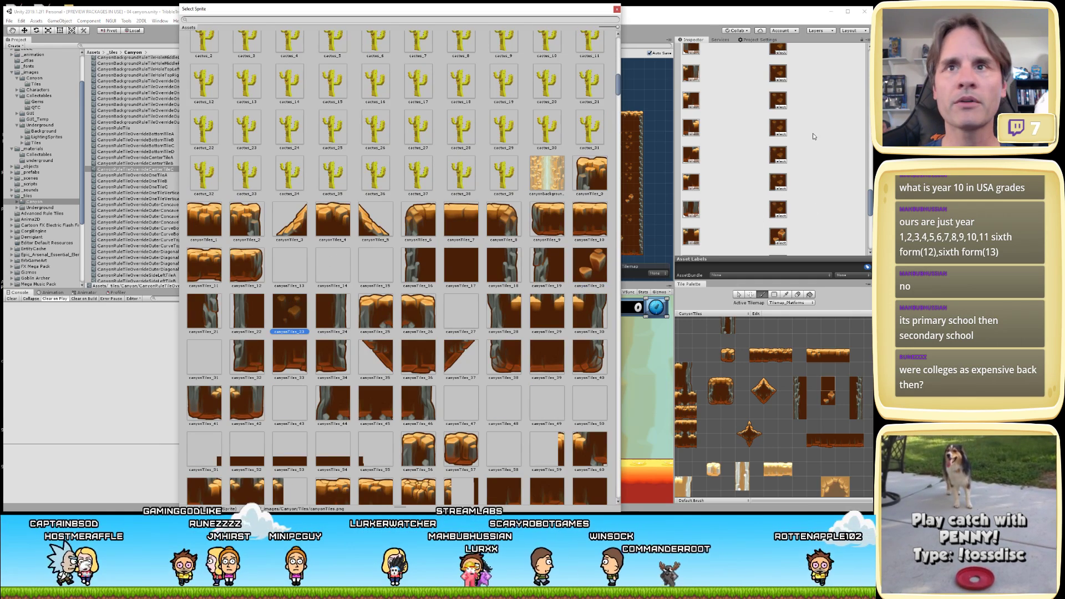
pyautogui.scroll(-2, 785, 164)
pyautogui.click(783, 178)
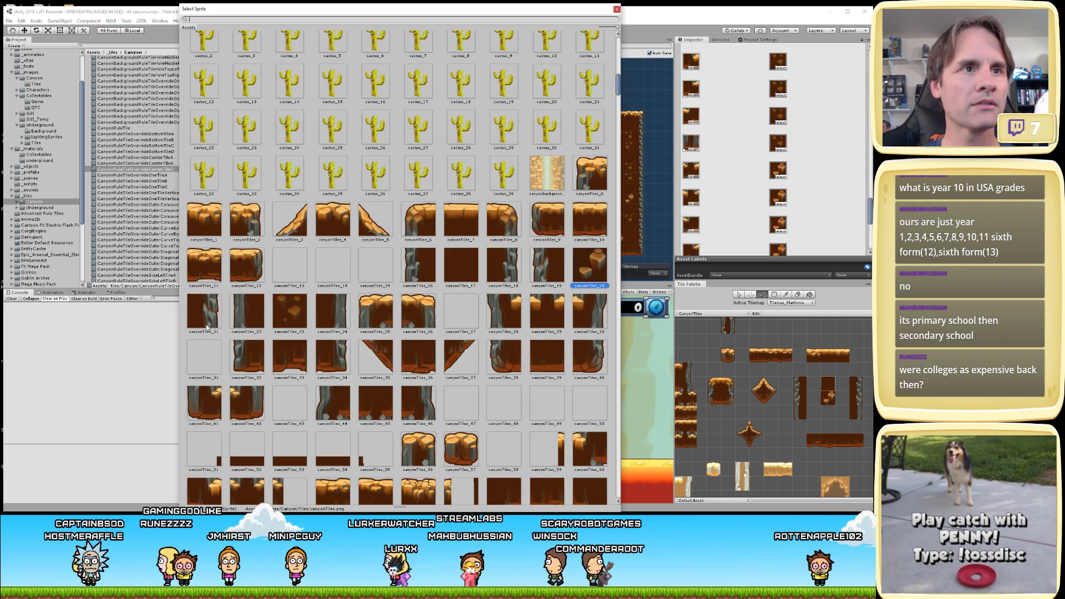
pyautogui.click(296, 307)
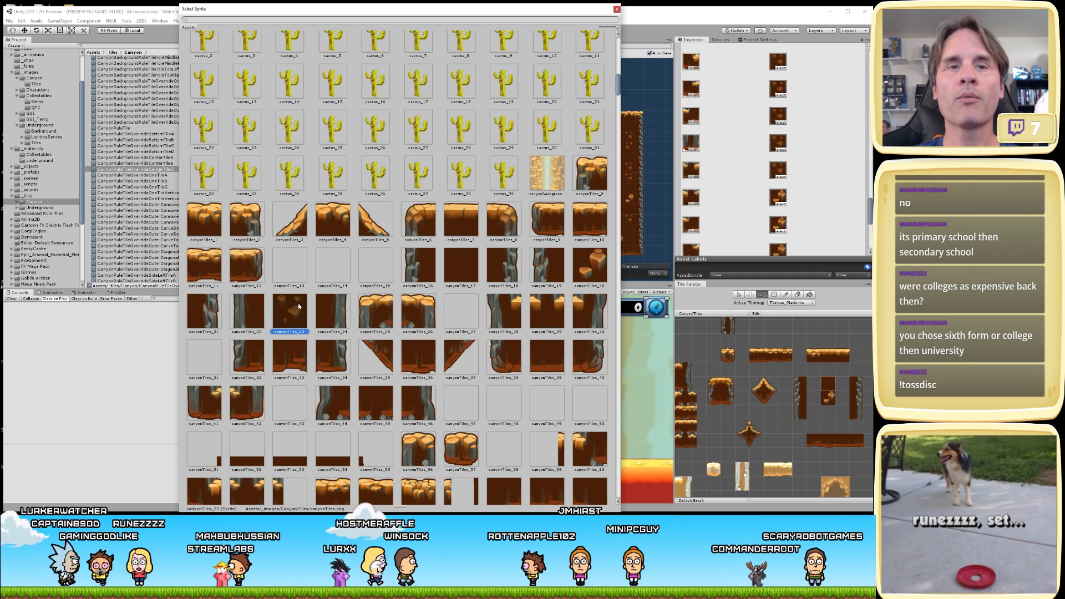
pyautogui.click(779, 202)
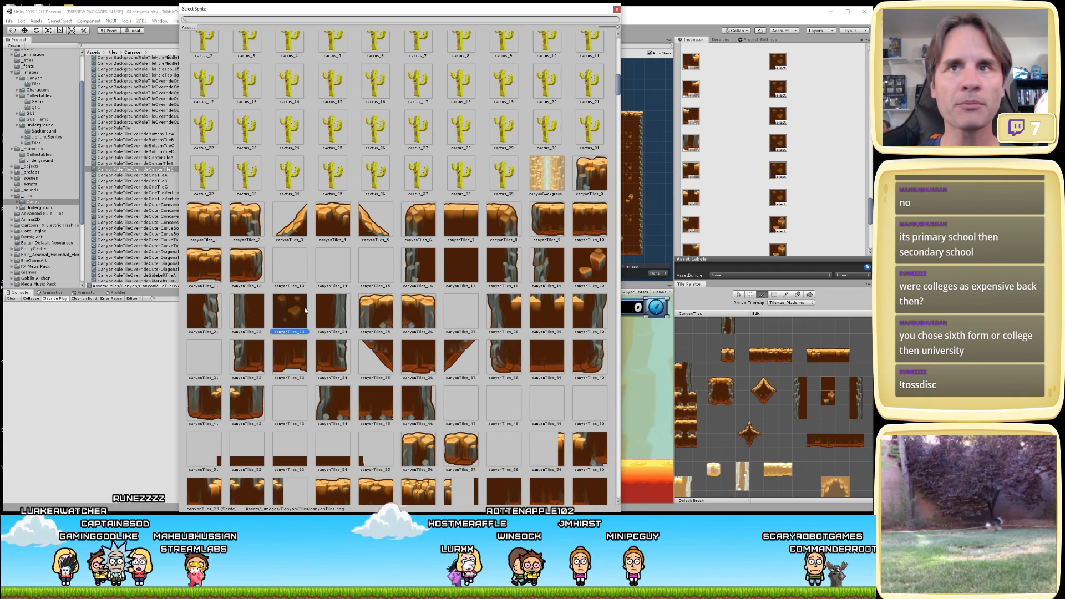
pyautogui.click(779, 227)
pyautogui.click(304, 315)
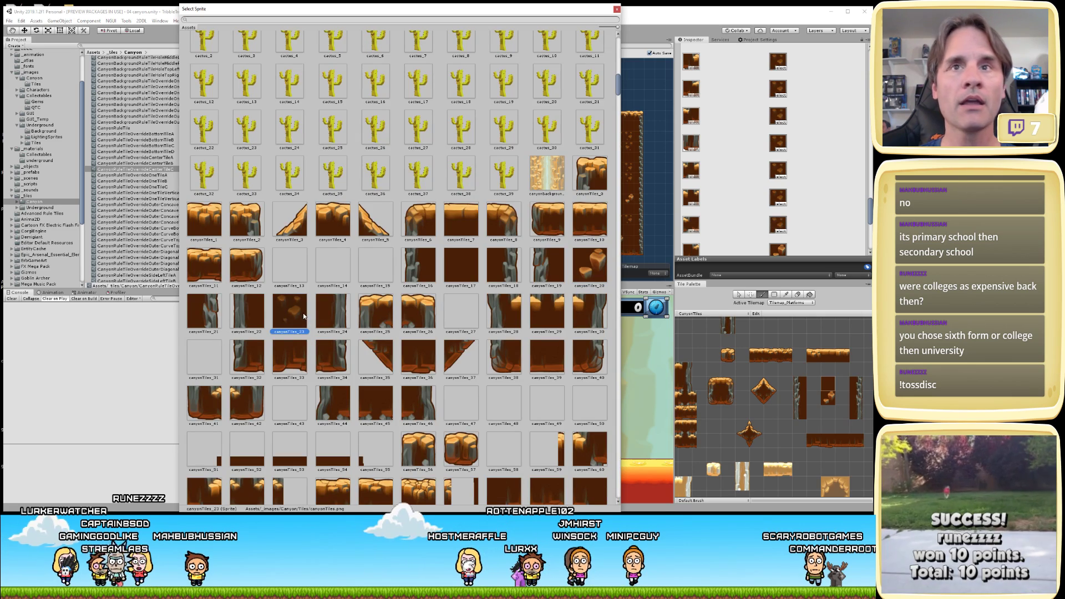
pyautogui.scroll(-1, 756, 218)
pyautogui.click(780, 211)
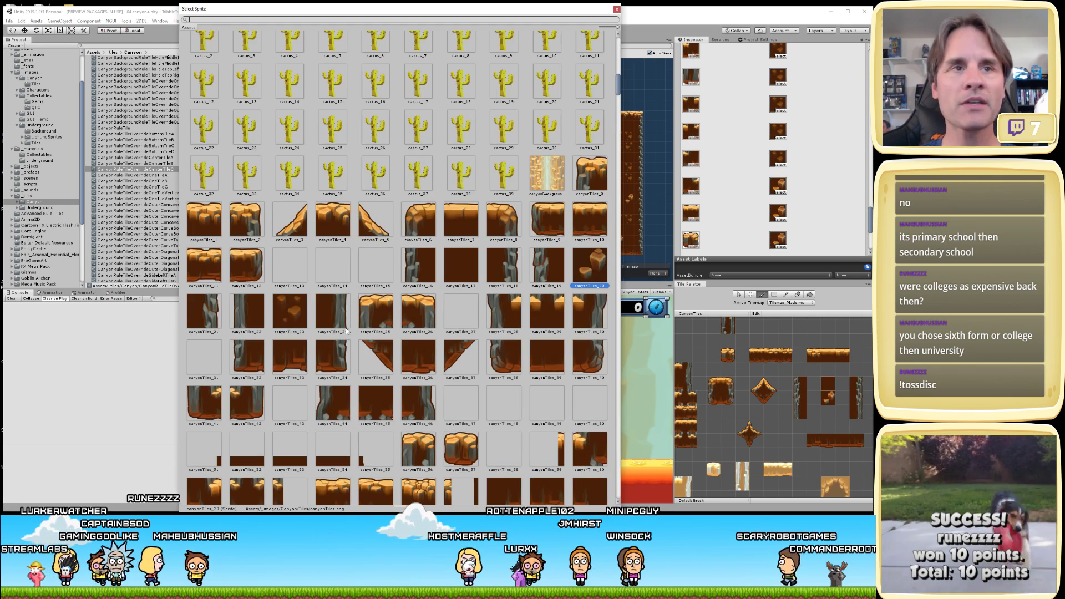
pyautogui.click(291, 316)
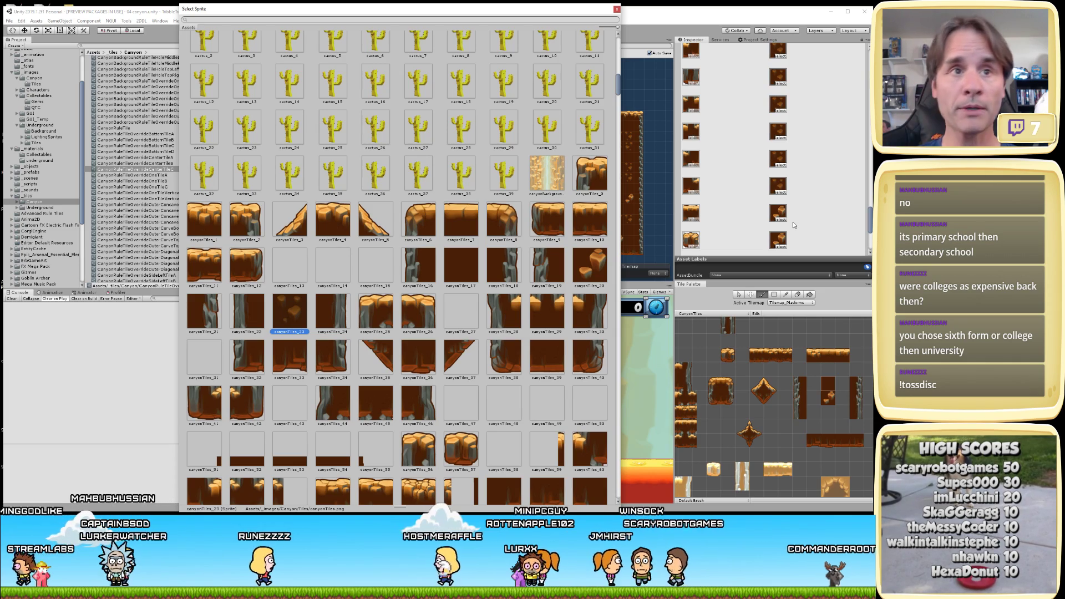
pyautogui.click(782, 217)
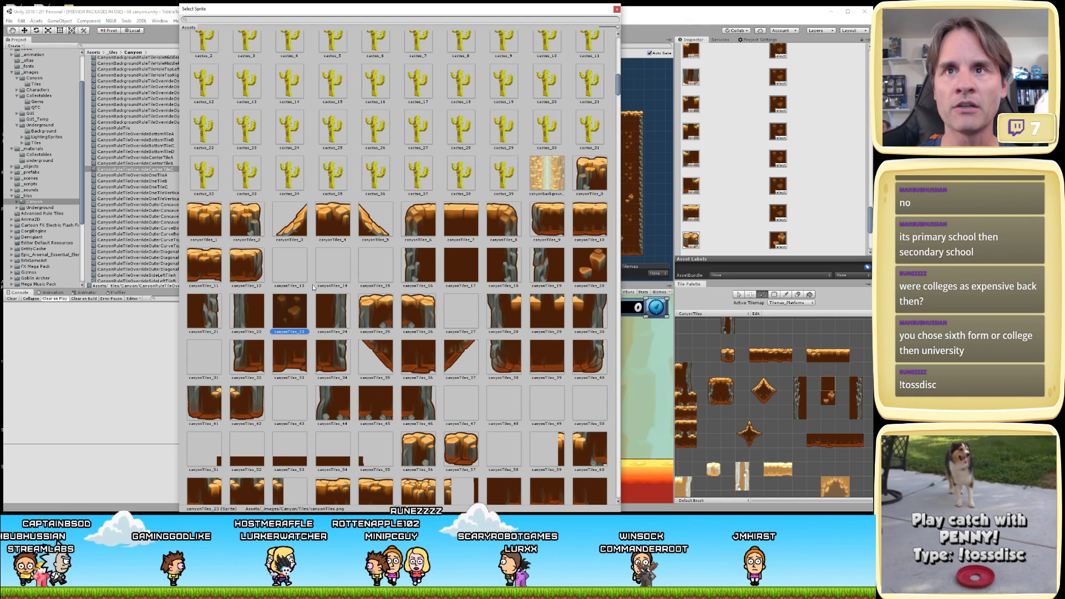
pyautogui.scroll(-3, 721, 195)
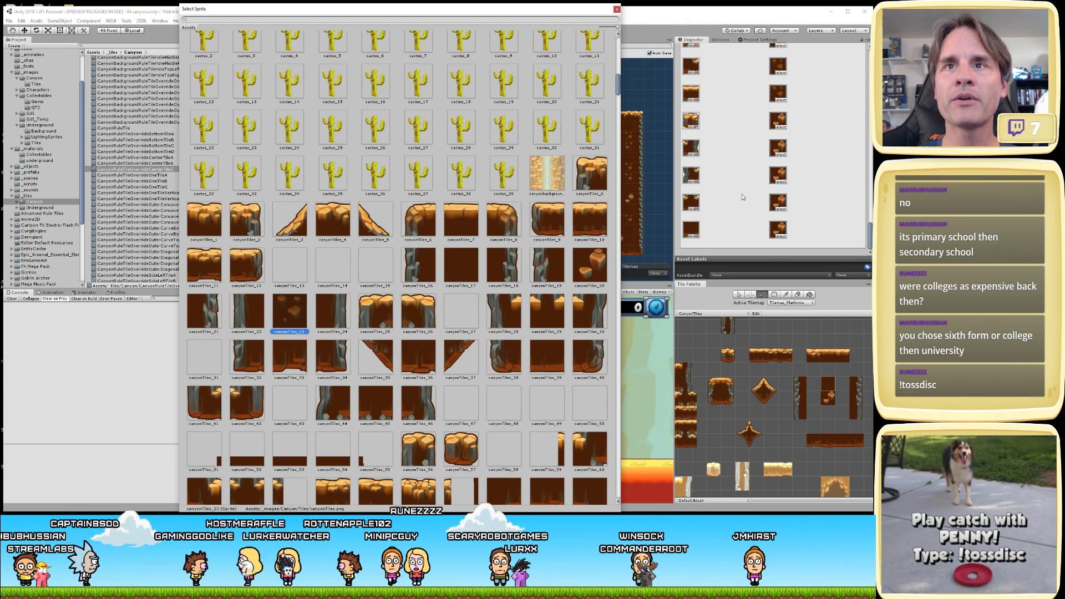
# - Set canyonTiles_23 on the final five slots and close the sprite picker
pyautogui.click(784, 131)
pyautogui.click(292, 319)
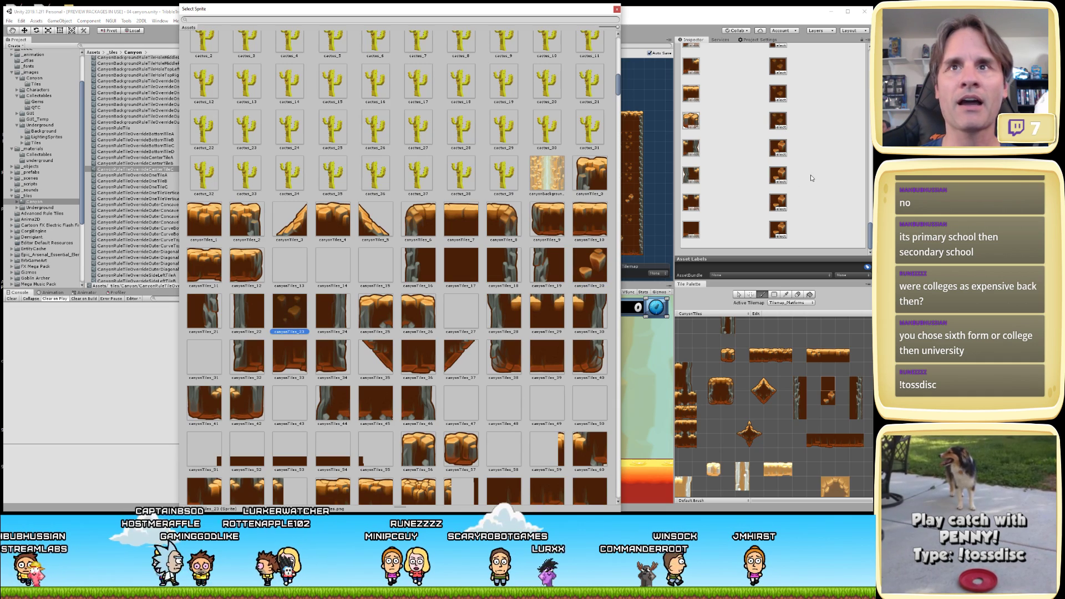
pyautogui.click(784, 154)
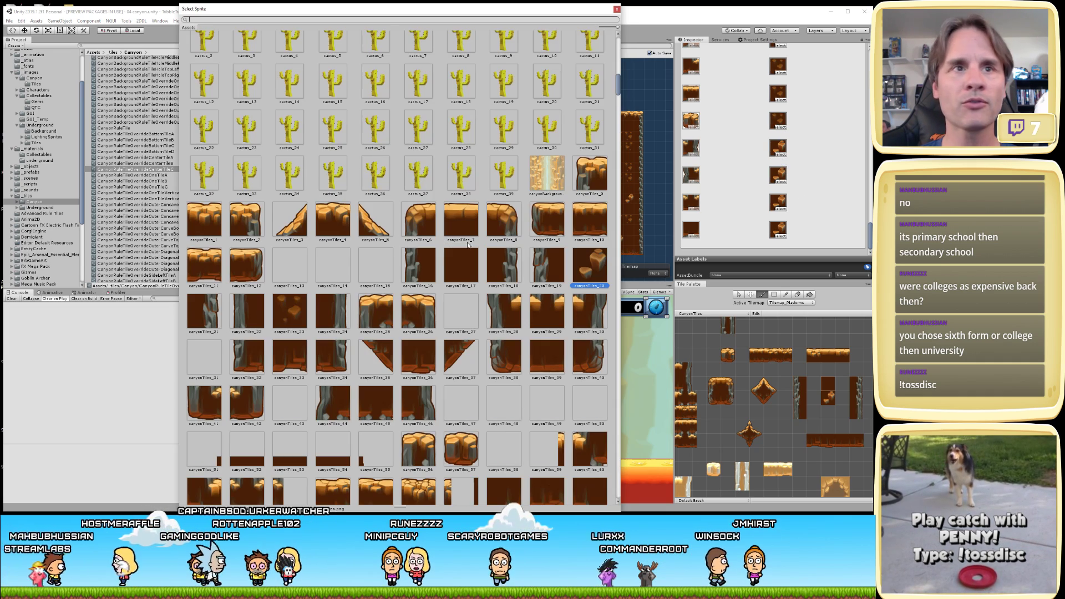
pyautogui.click(294, 310)
pyautogui.click(785, 183)
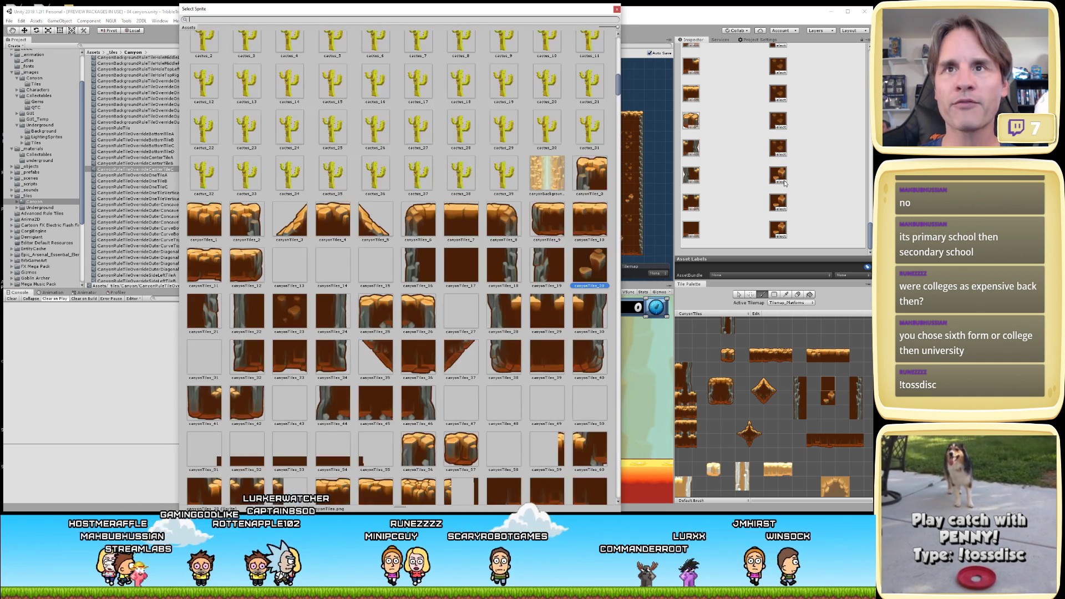
pyautogui.click(293, 313)
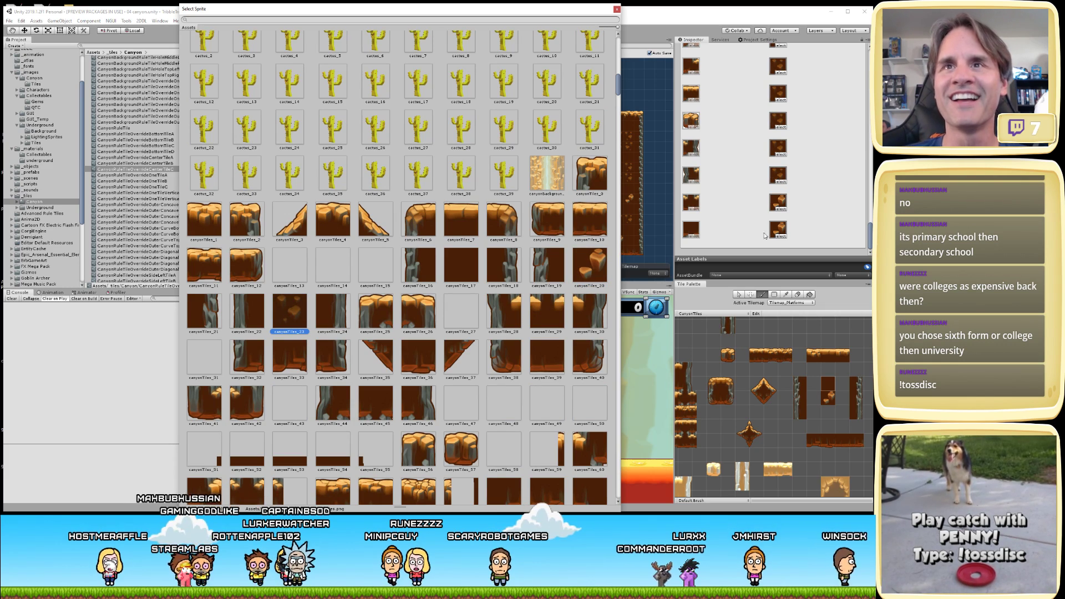
pyautogui.click(778, 233)
pyautogui.click(293, 314)
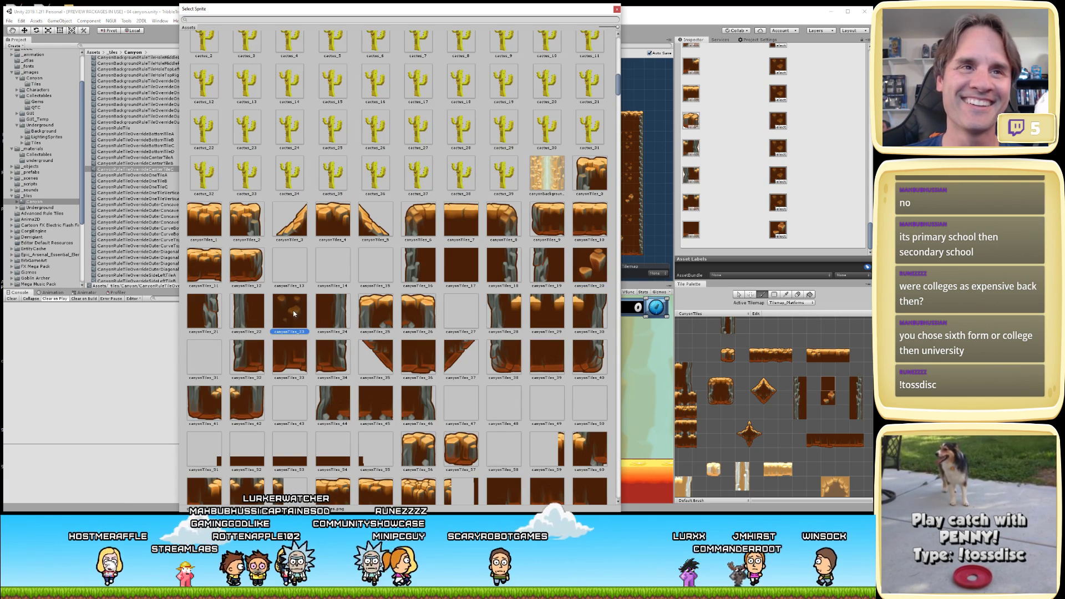
pyautogui.click(779, 239)
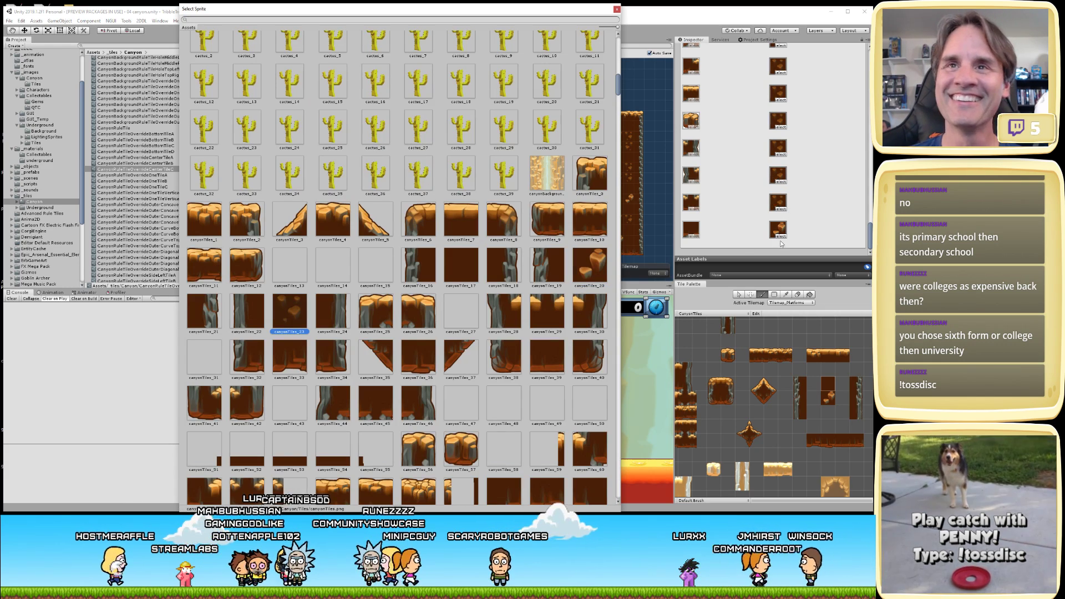
pyautogui.click(295, 320)
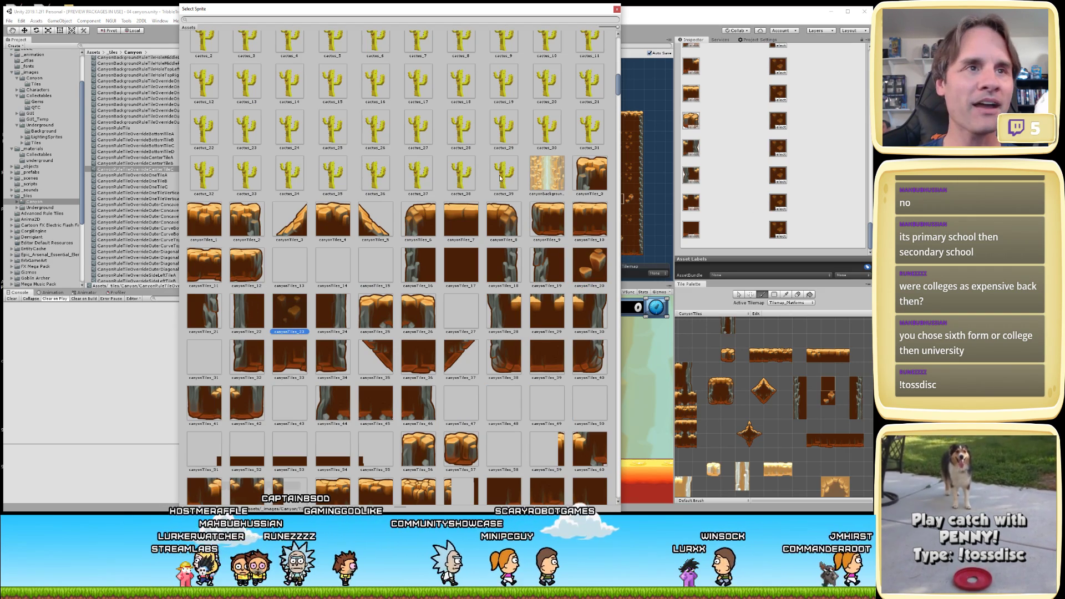
pyautogui.press('Return')
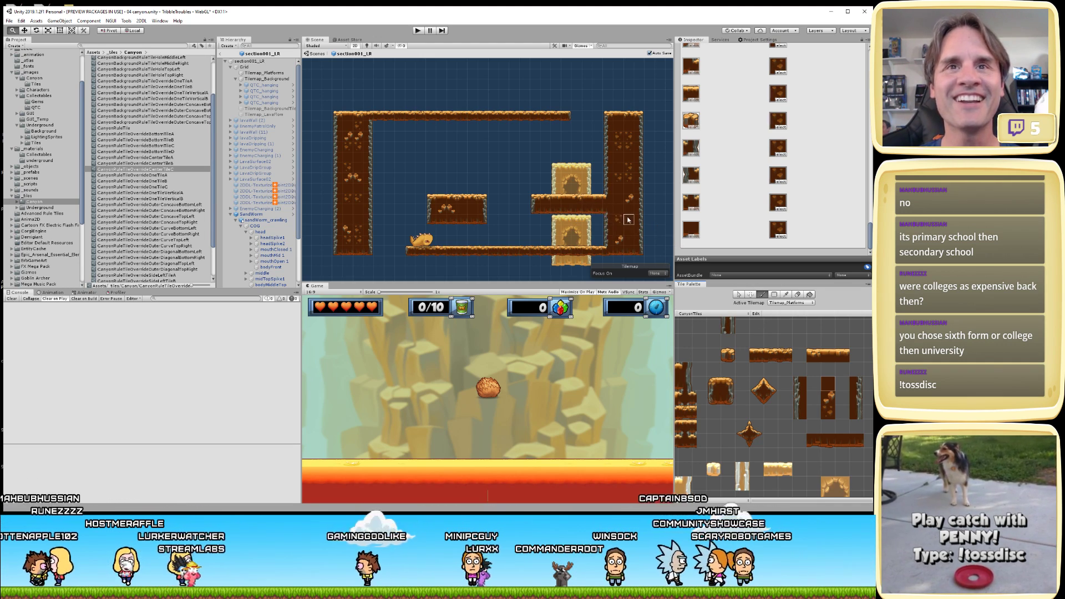
# - Pan the Scene view with the Hand tool, then enter Play mode to run the canyon level
pyautogui.moveTo(626, 222); pyautogui.dragTo(619, 199, button='middle')
pyautogui.press('q')
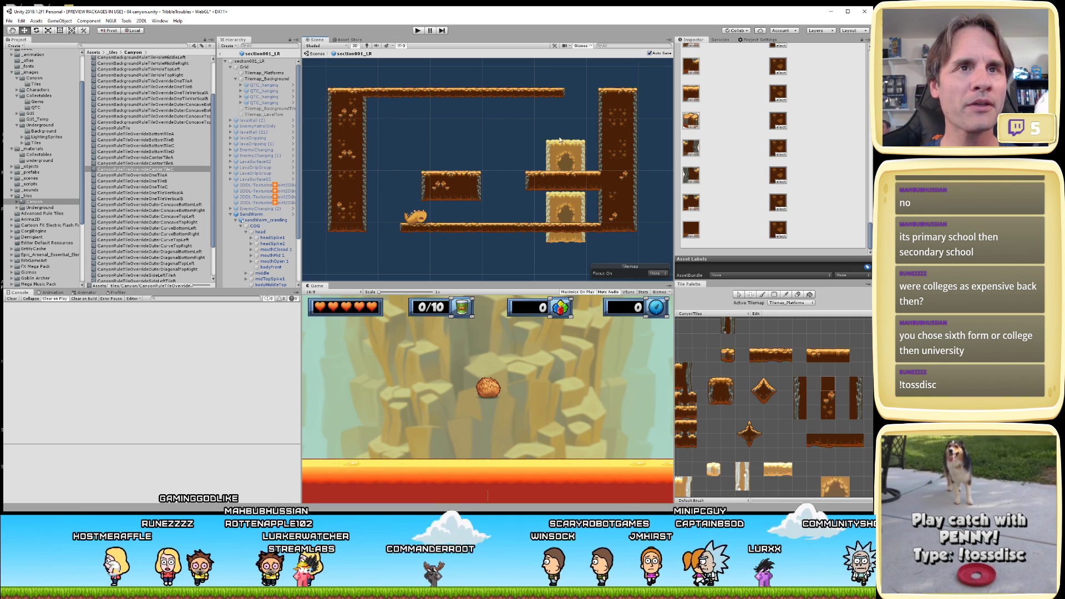
pyautogui.moveTo(535, 172); pyautogui.dragTo(531, 185, button='middle')
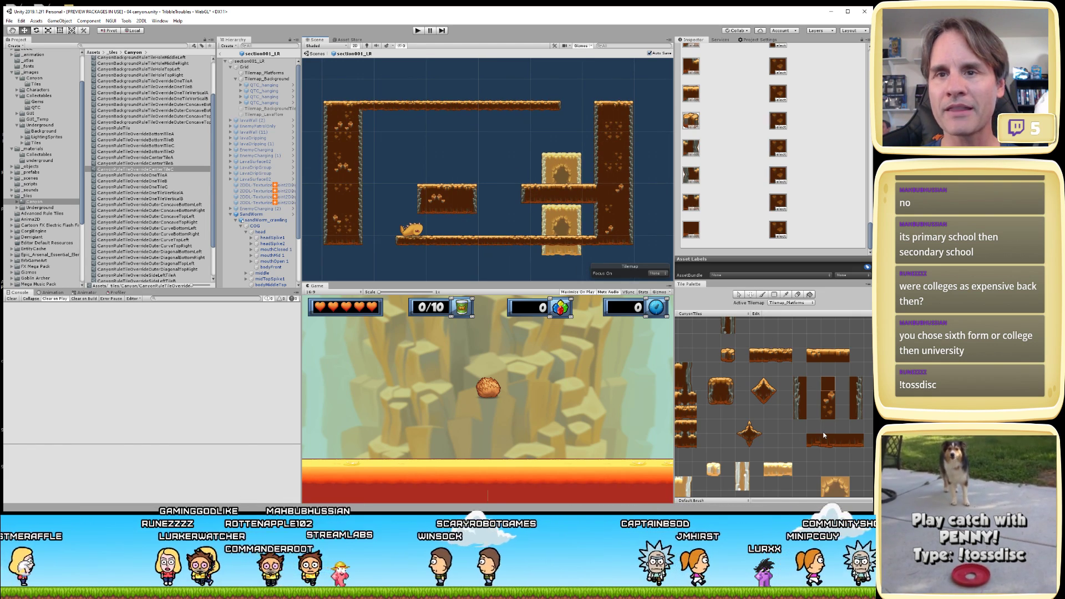
pyautogui.click(423, 30)
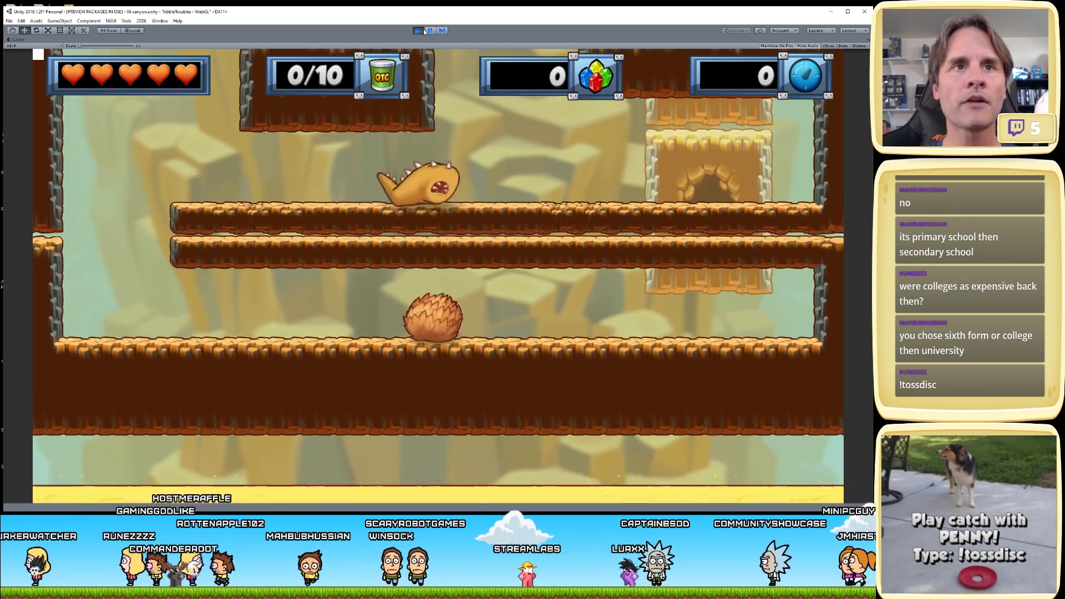
# - Roll the furry ball left and right, jump it onto the middle platform, then pause
pyautogui.press('Left')
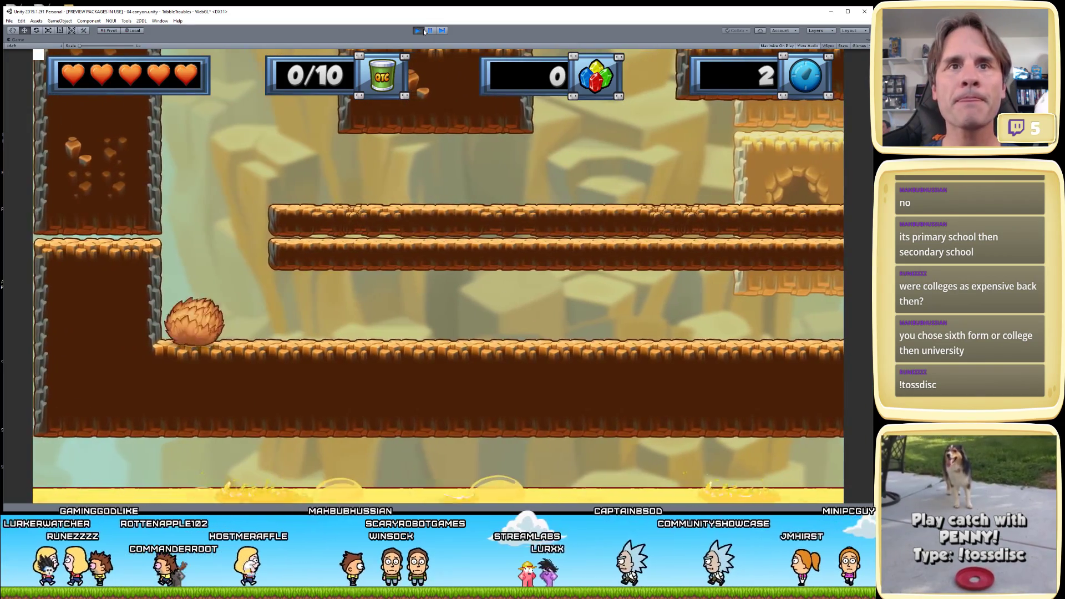
pyautogui.press('Right')
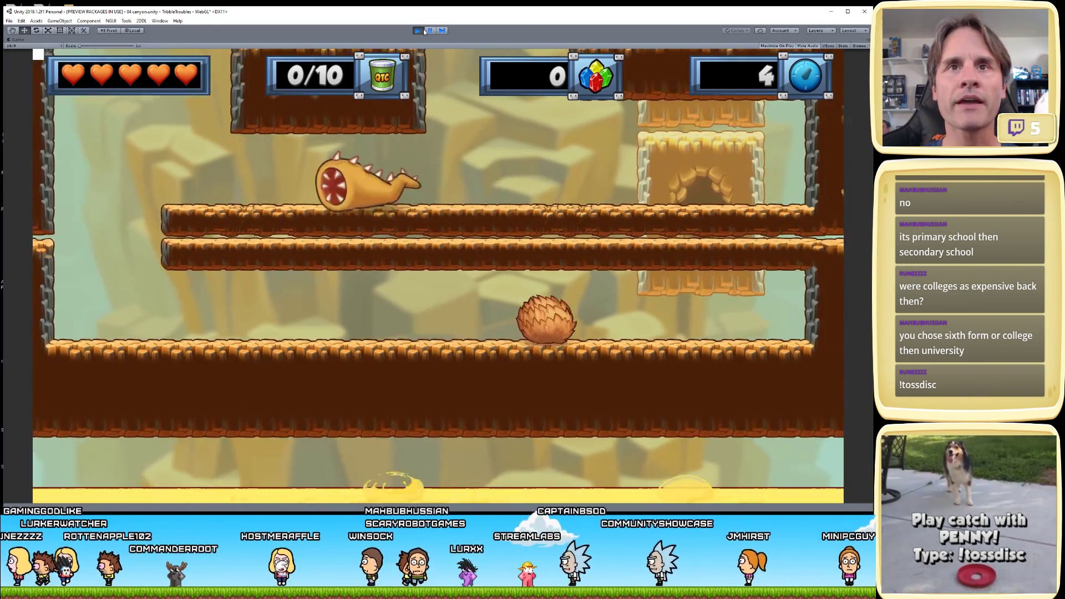
pyautogui.press('Left')
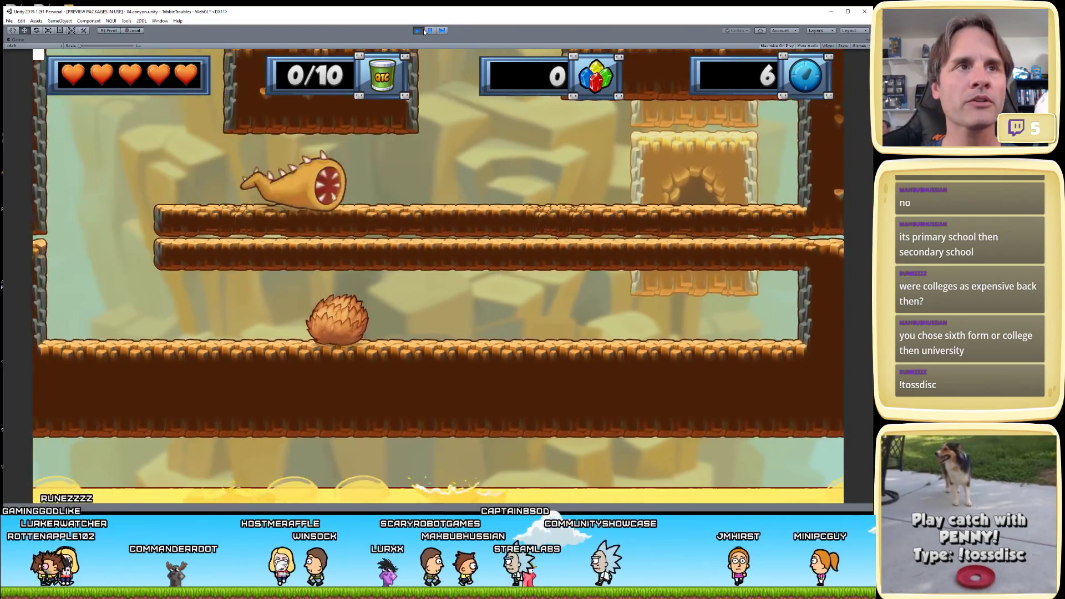
pyautogui.press('Left')
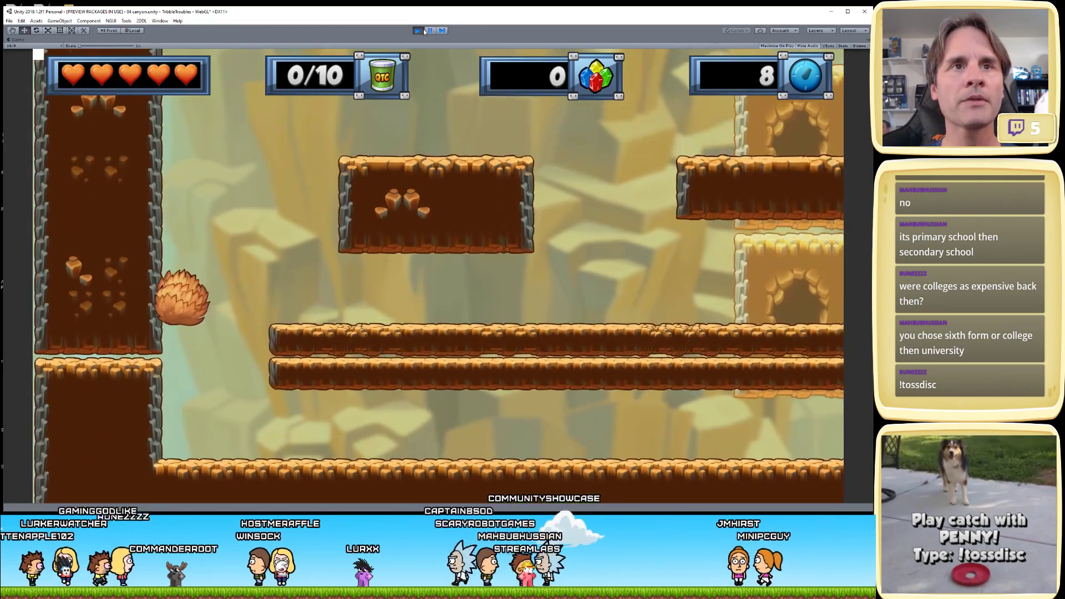
pyautogui.press('Right')
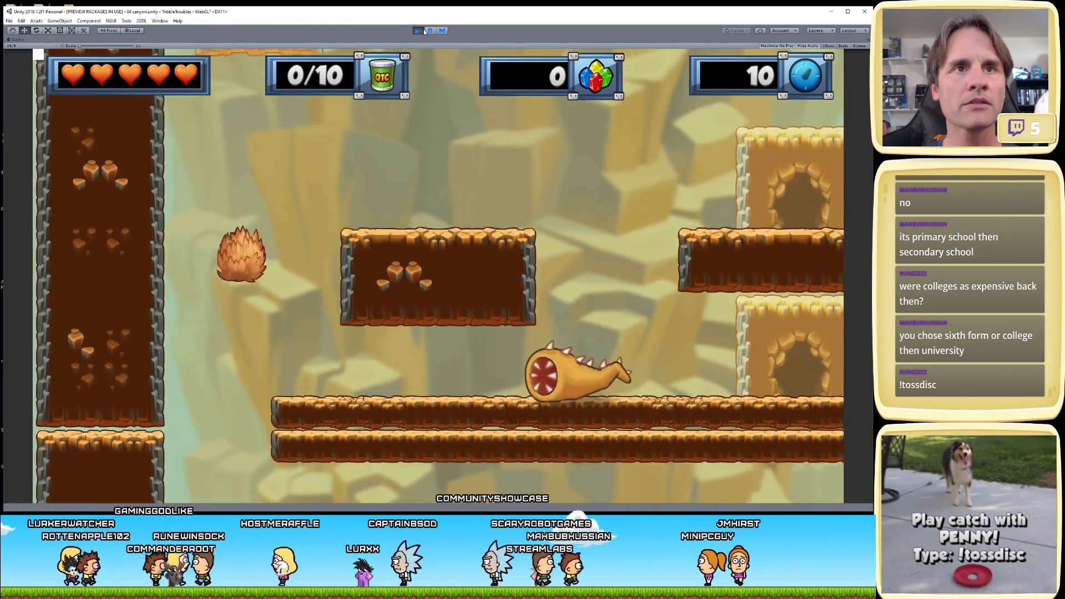
pyautogui.press('Up')
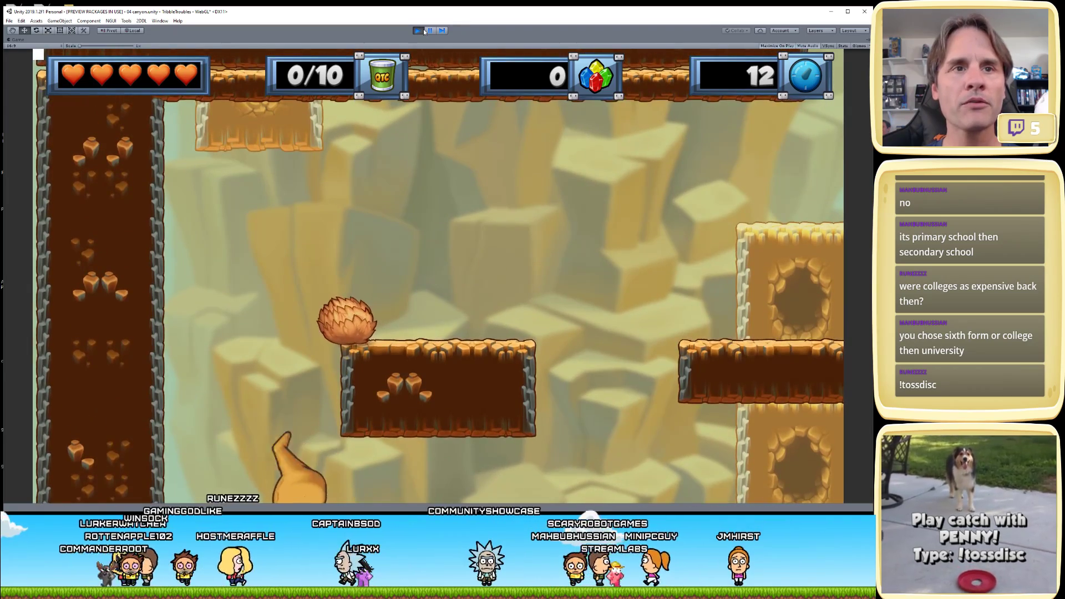
pyautogui.press('Right')
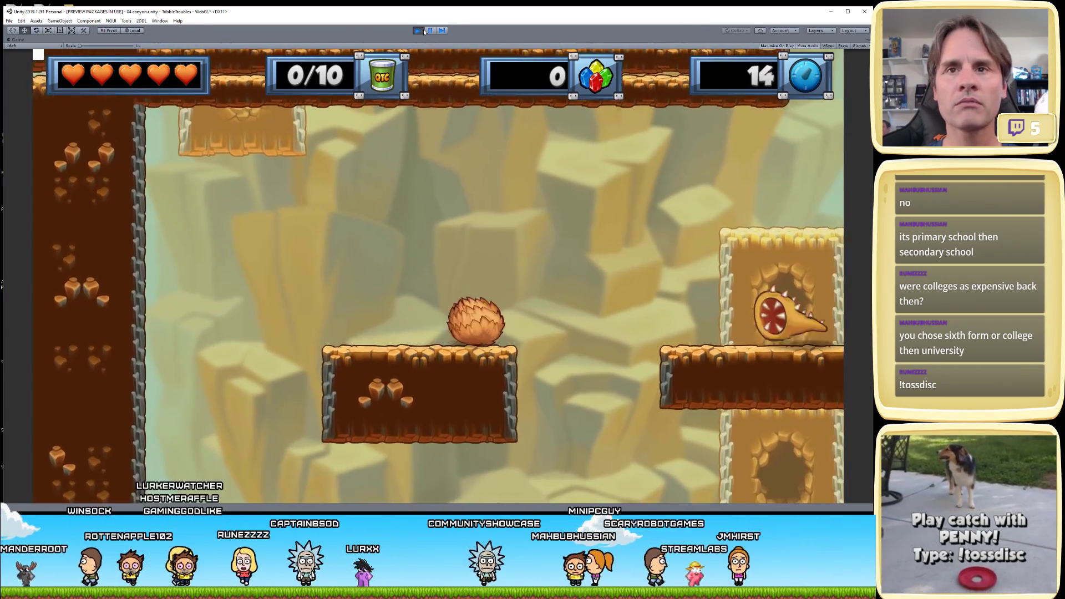
pyautogui.press('Left')
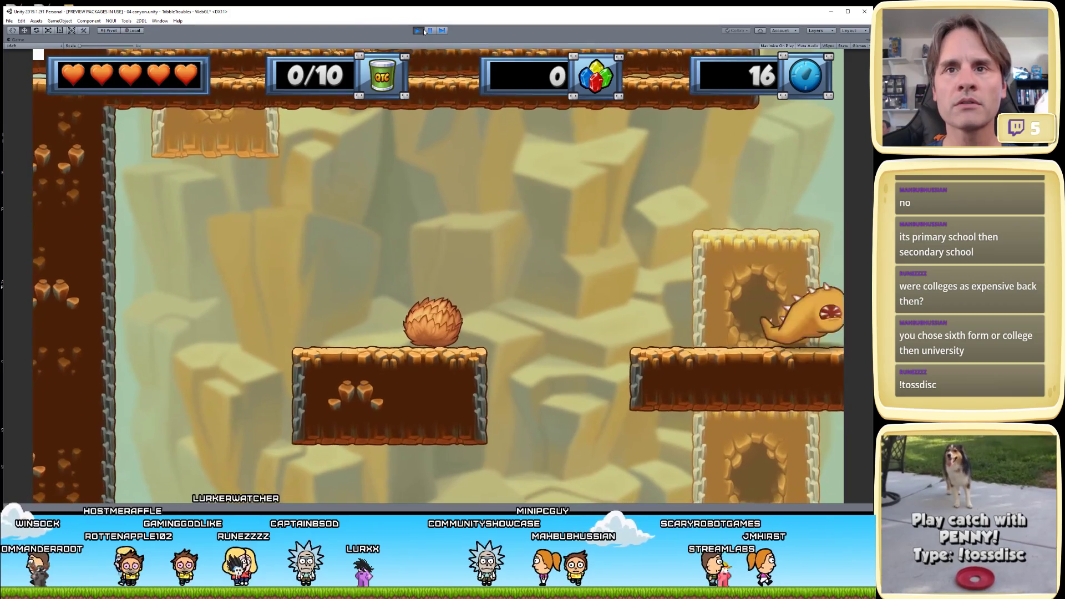
pyautogui.press('Right')
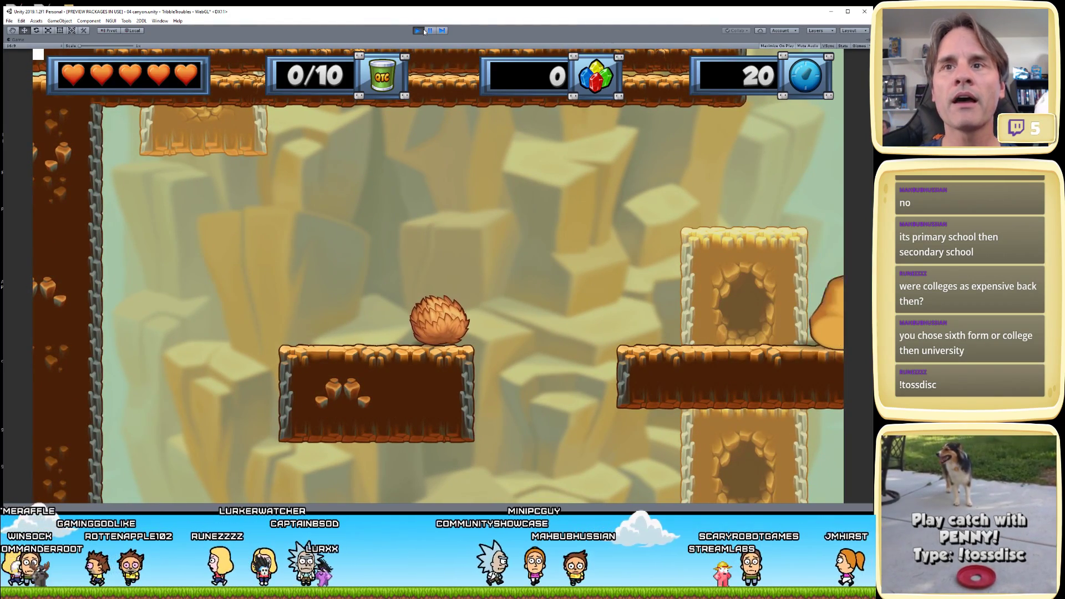
pyautogui.press('Left')
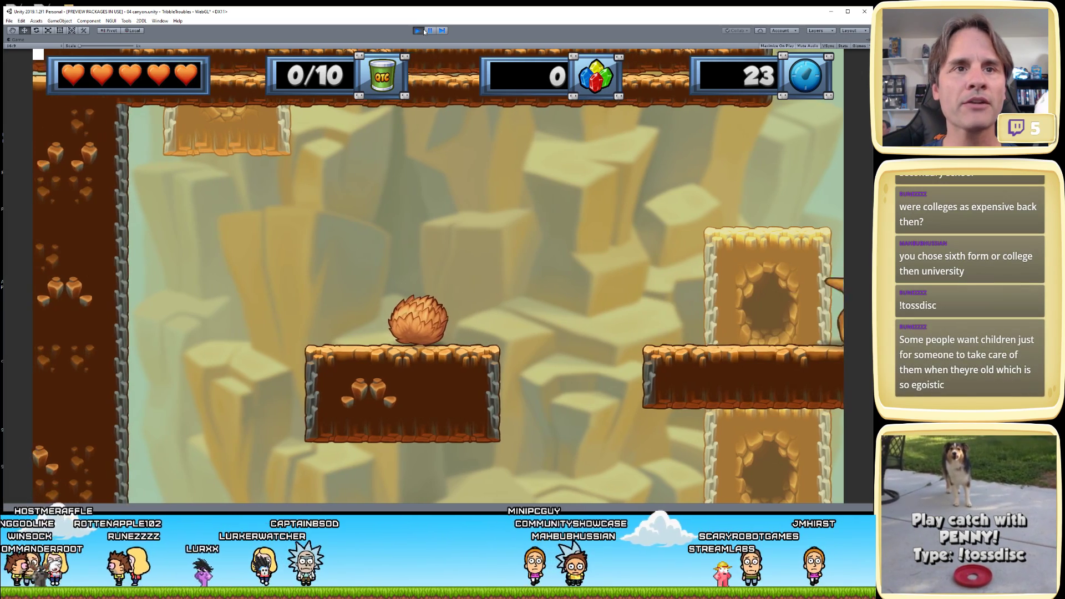
pyautogui.press('Left')
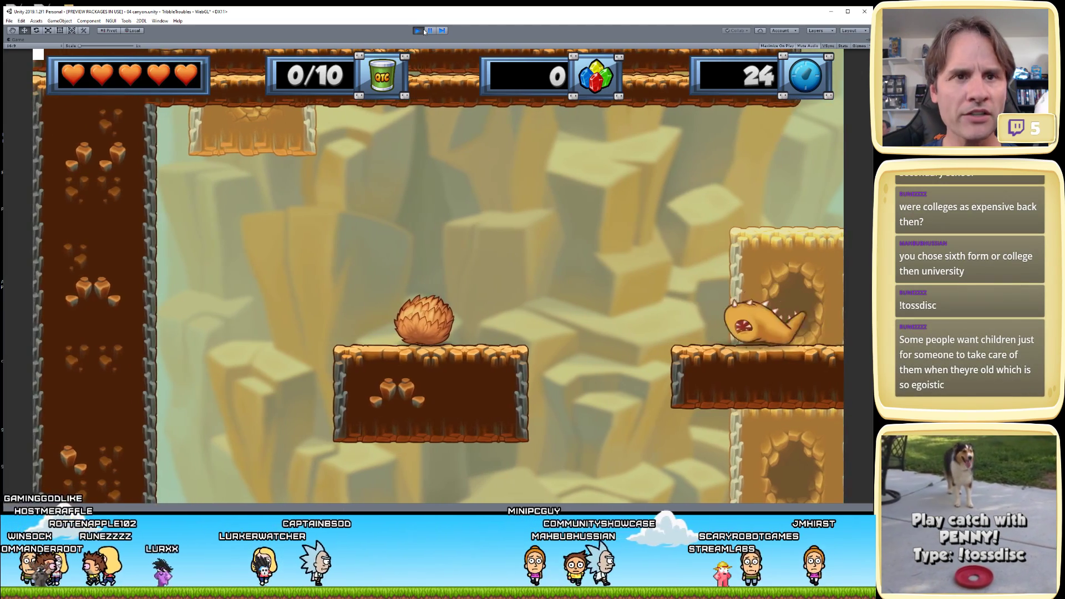
pyautogui.press('Right')
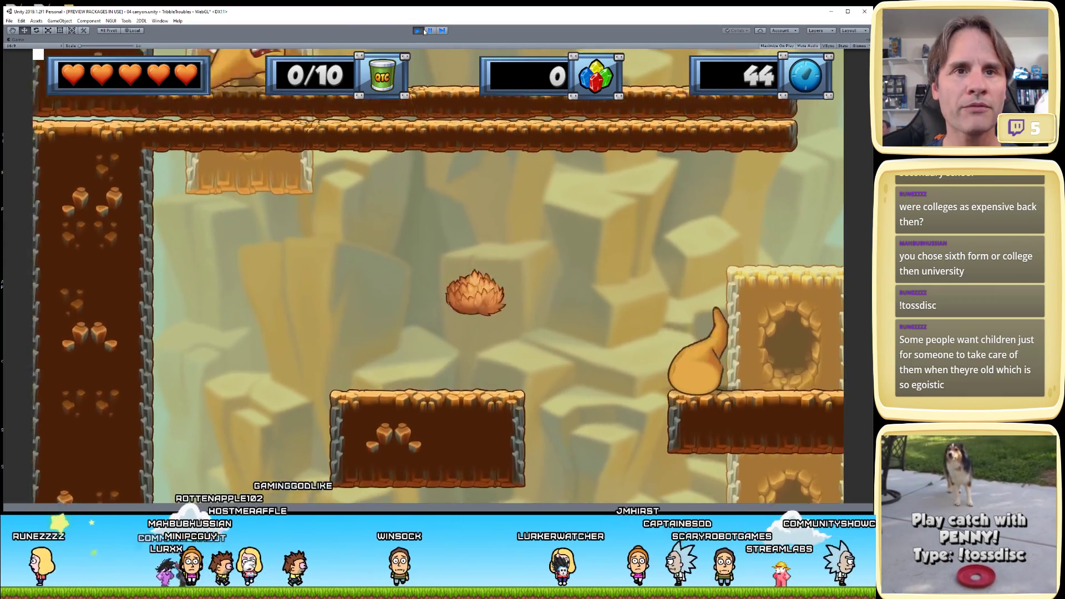
pyautogui.click(430, 30)
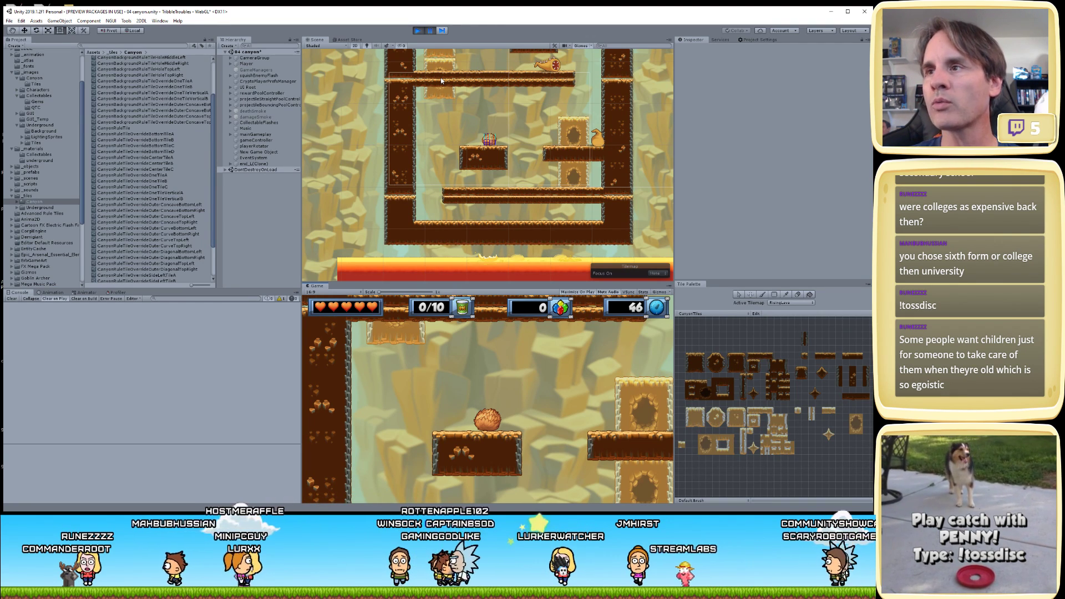
# - Zoom onto the platform, select Tilemap_Platforms, then select the canyon background sprite
pyautogui.scroll(5, 477, 178)
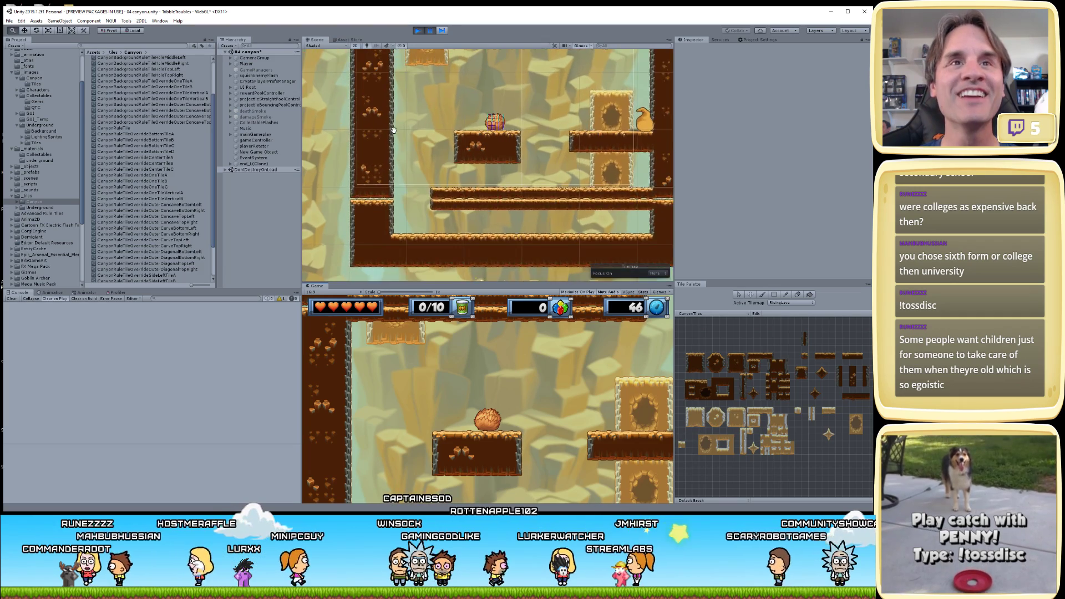
pyautogui.click(453, 118)
pyautogui.scroll(6, 535, 138)
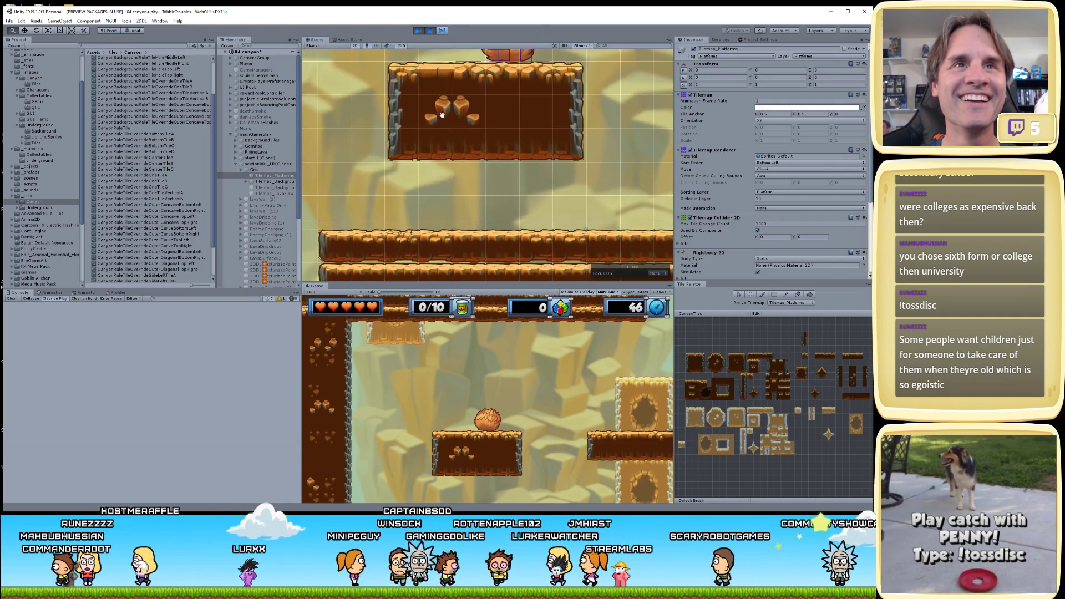
pyautogui.scroll(2, 535, 138)
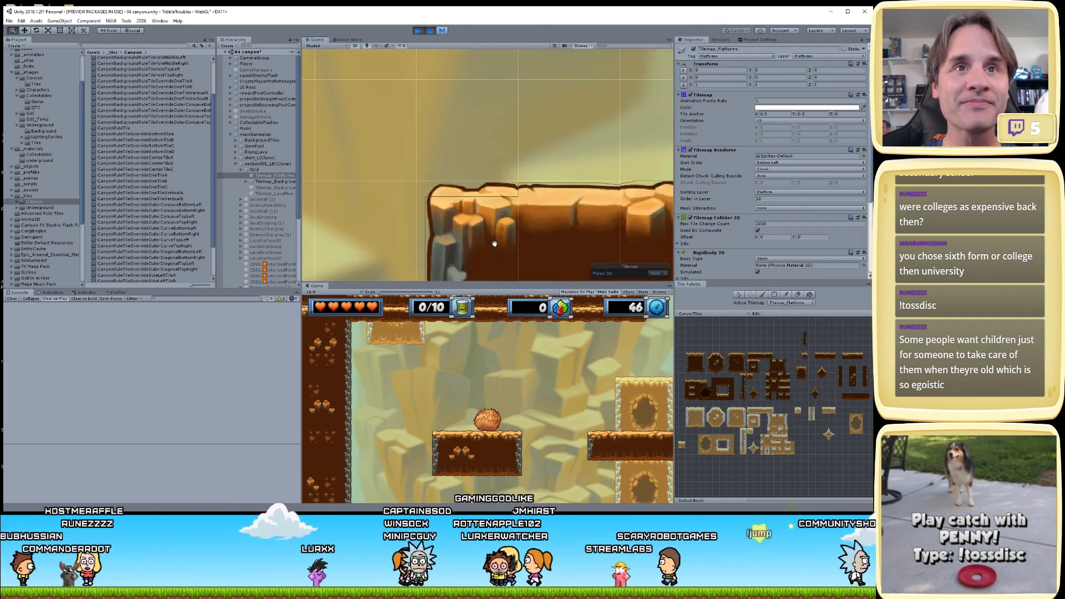
pyautogui.scroll(2, 507, 172)
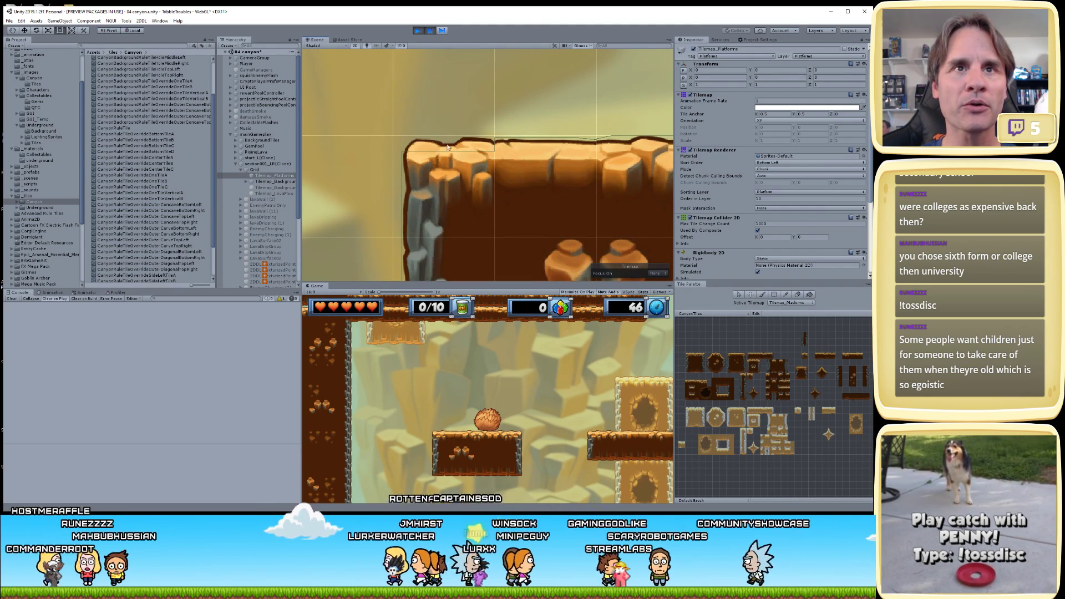
pyautogui.scroll(-1, 447, 147)
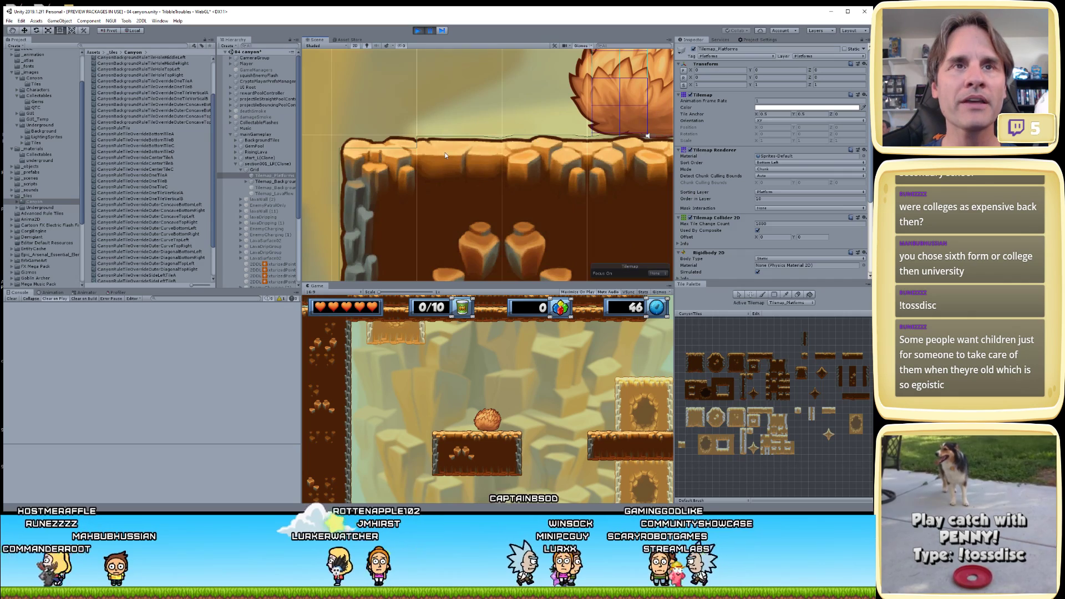
pyautogui.click(451, 153)
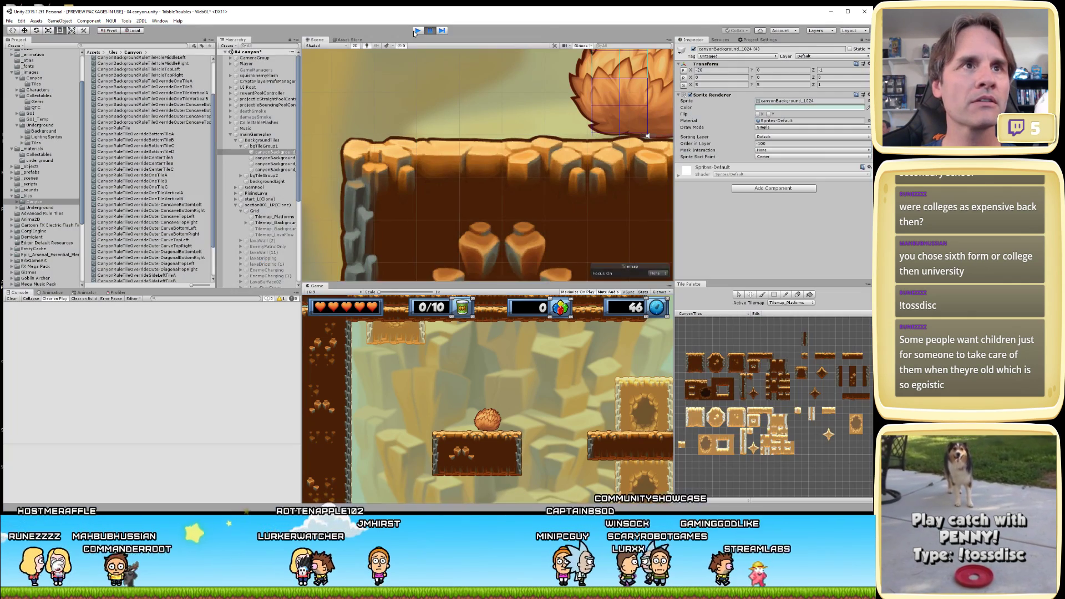
pyautogui.scroll(-4, 19, 237)
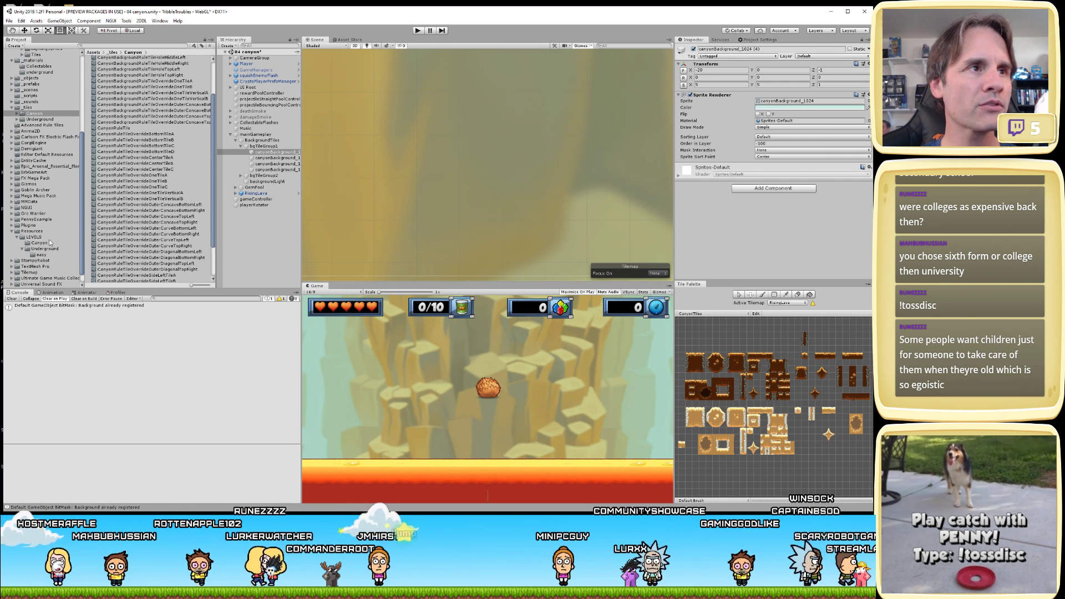
# - Open the section001_LR level prefab from the Canyon levels folder for editing
pyautogui.click(39, 243)
pyautogui.click(131, 83)
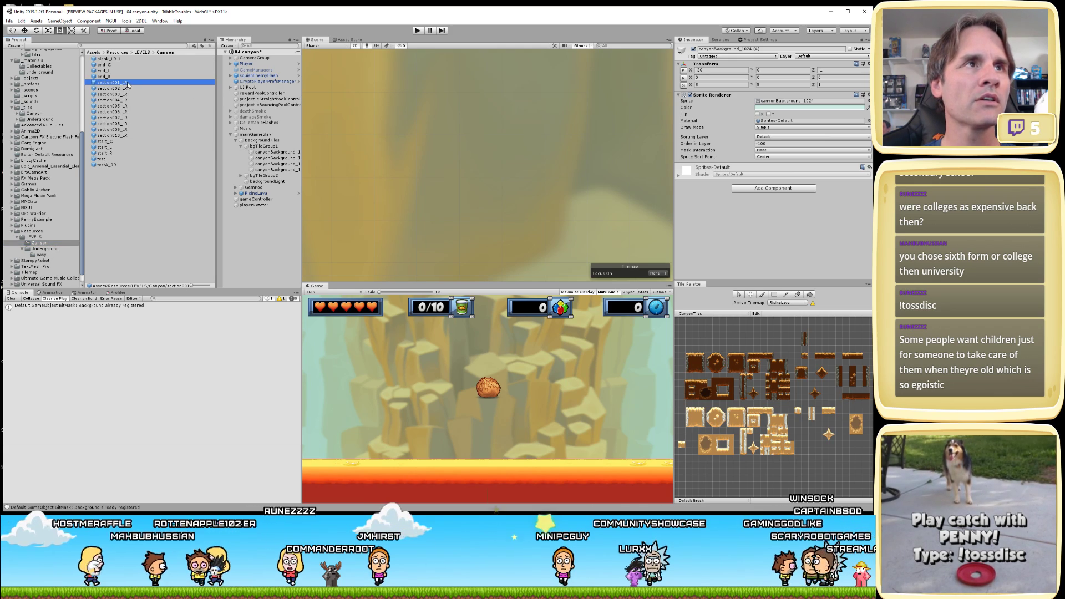
pyautogui.doubleClick(123, 84)
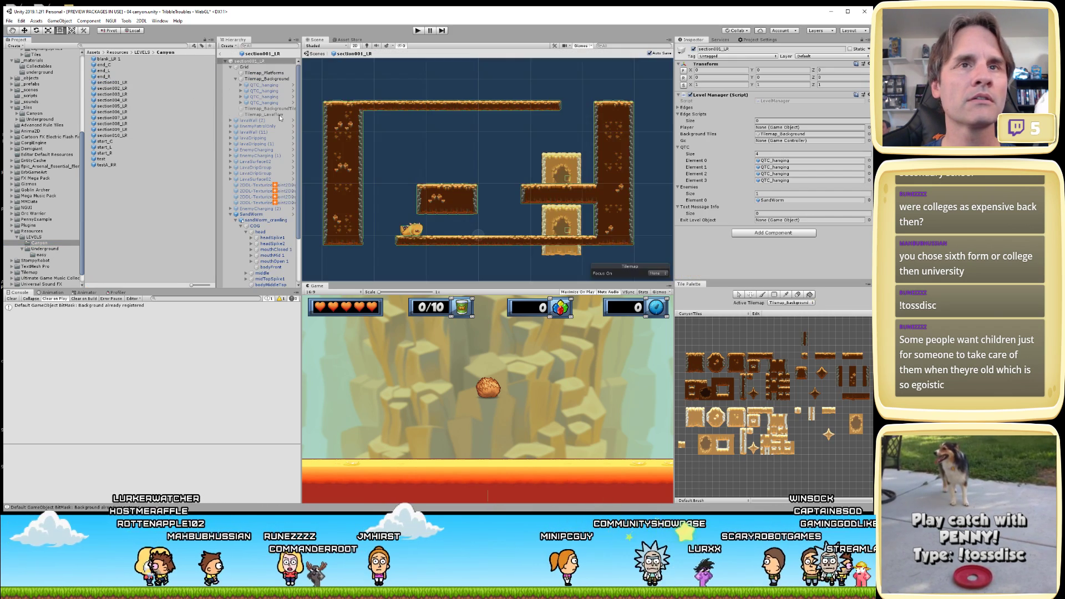
pyautogui.scroll(3, 442, 164)
pyautogui.scroll(3, 424, 182)
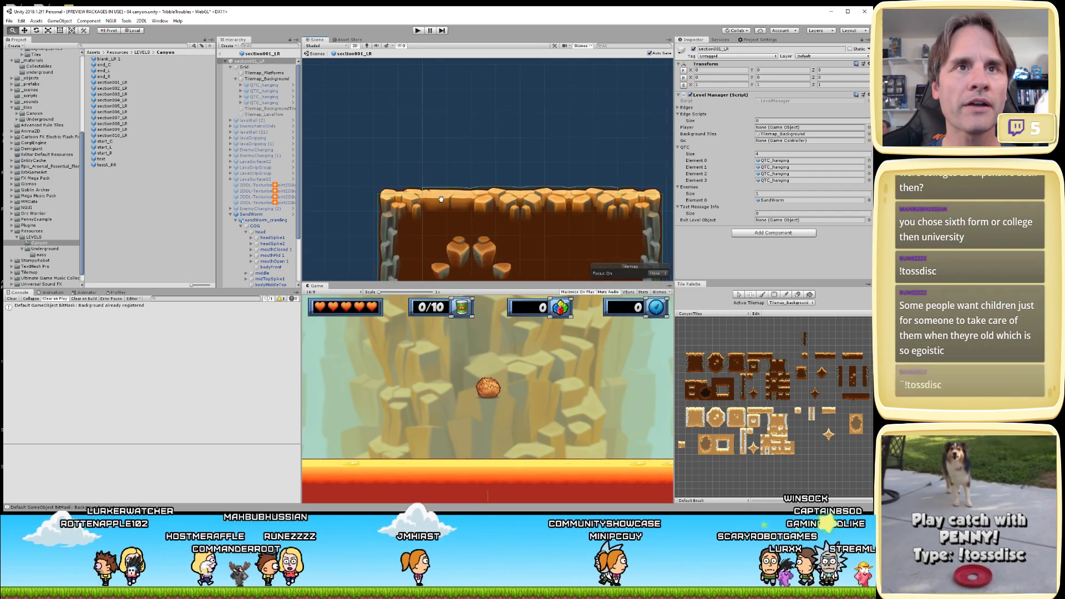
# - On Tilemap_Platforms, toggle Used By Composite off and back on to inspect collider outlines
pyautogui.click(420, 206)
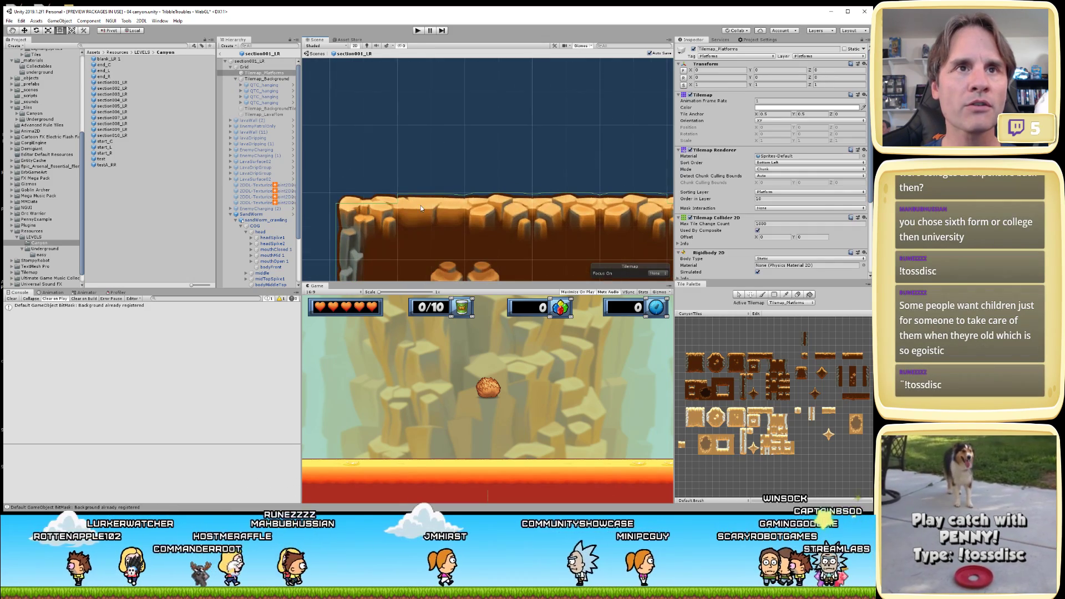
pyautogui.click(757, 231)
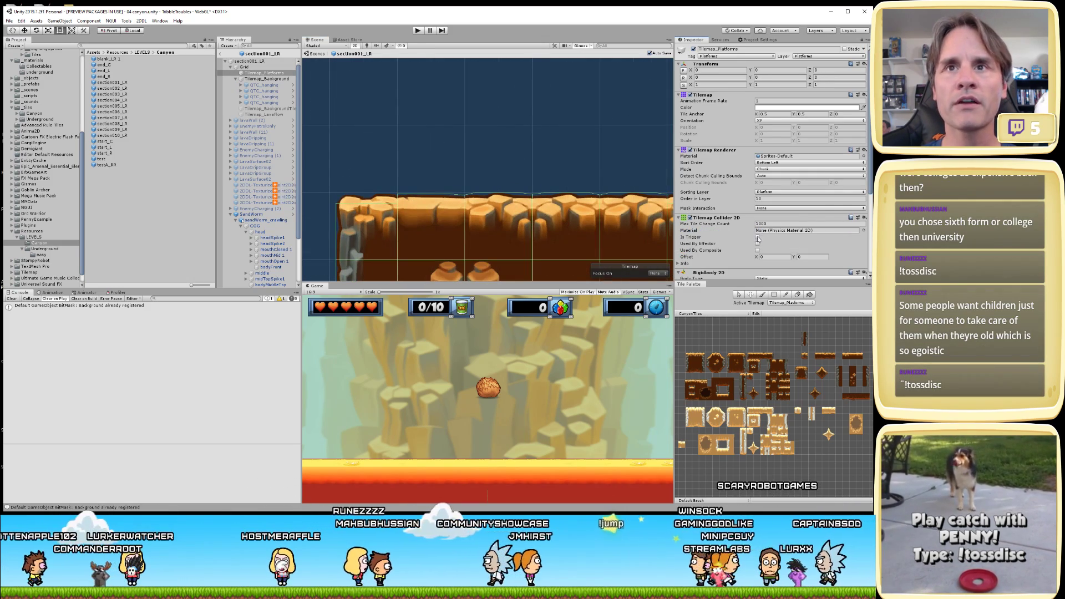
pyautogui.click(758, 250)
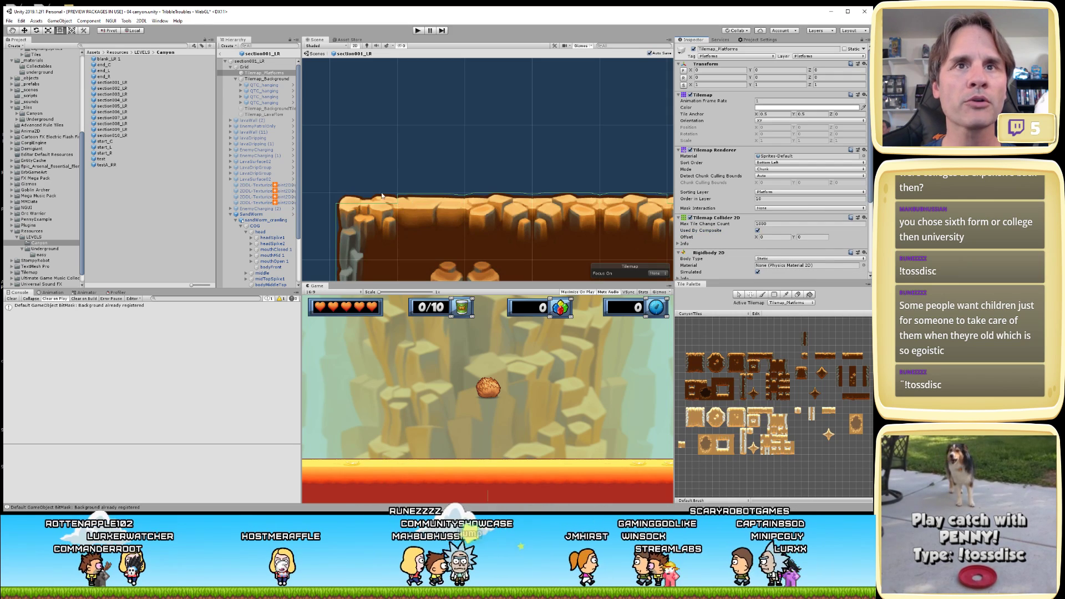
pyautogui.moveTo(388, 210); pyautogui.dragTo(368, 174, button='middle')
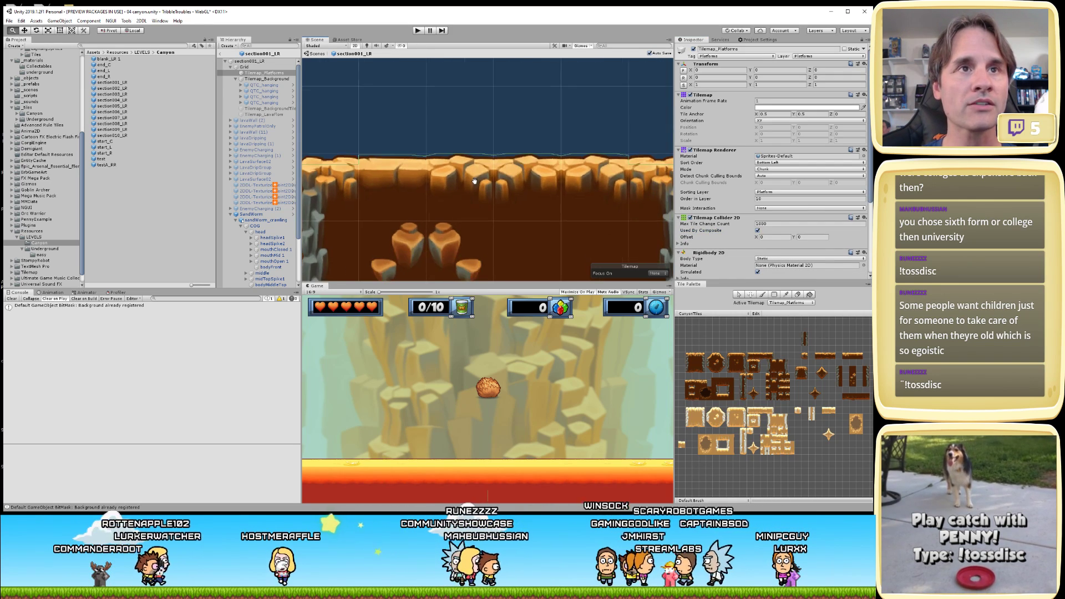
pyautogui.scroll(-2, 368, 174)
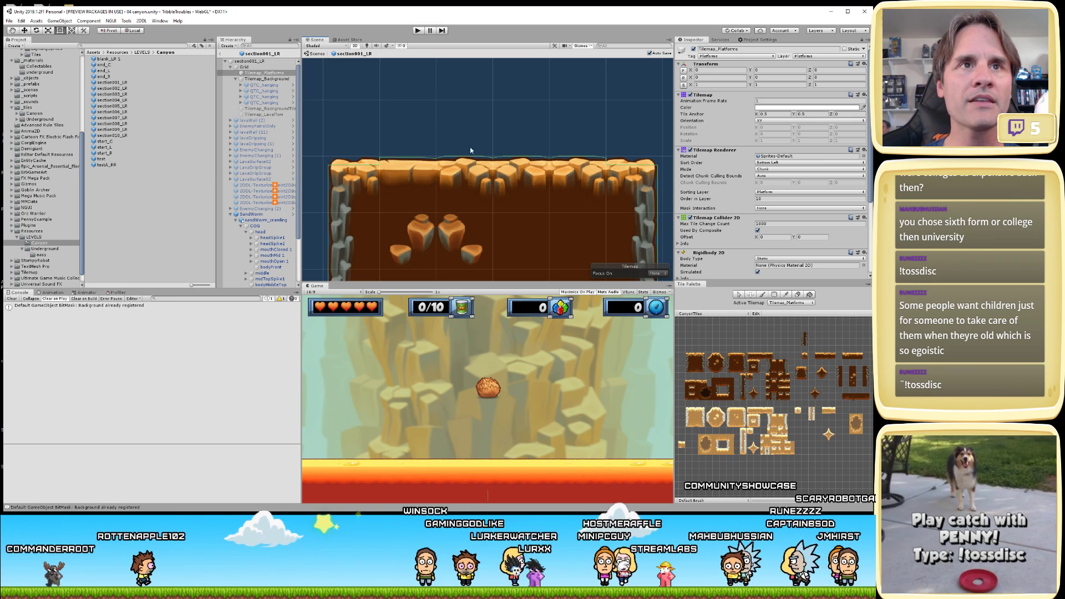
pyautogui.scroll(4, 384, 160)
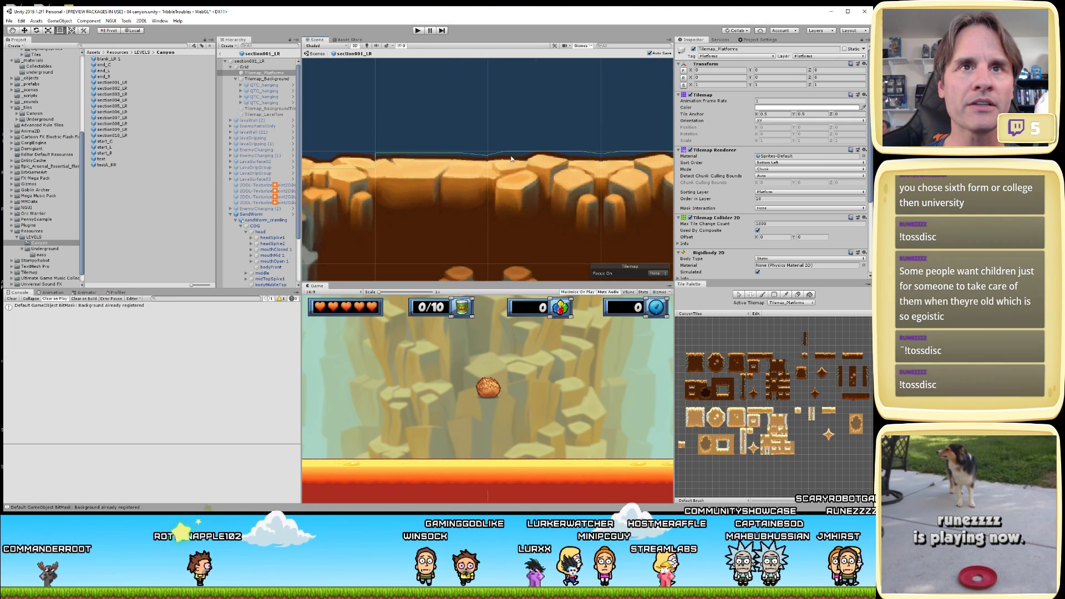
pyautogui.scroll(1, 501, 161)
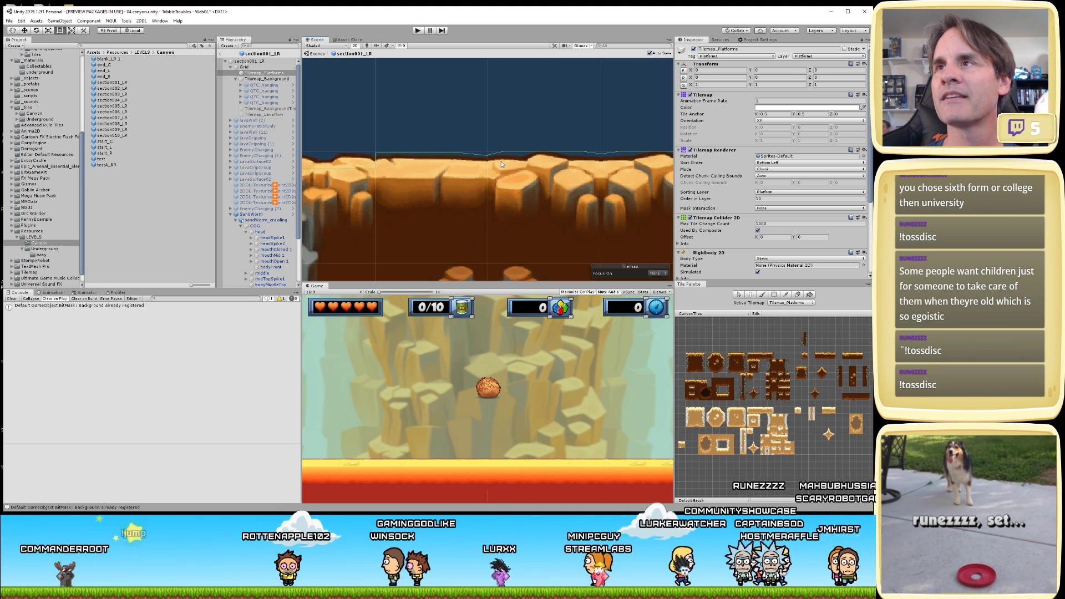
pyautogui.scroll(1, 501, 171)
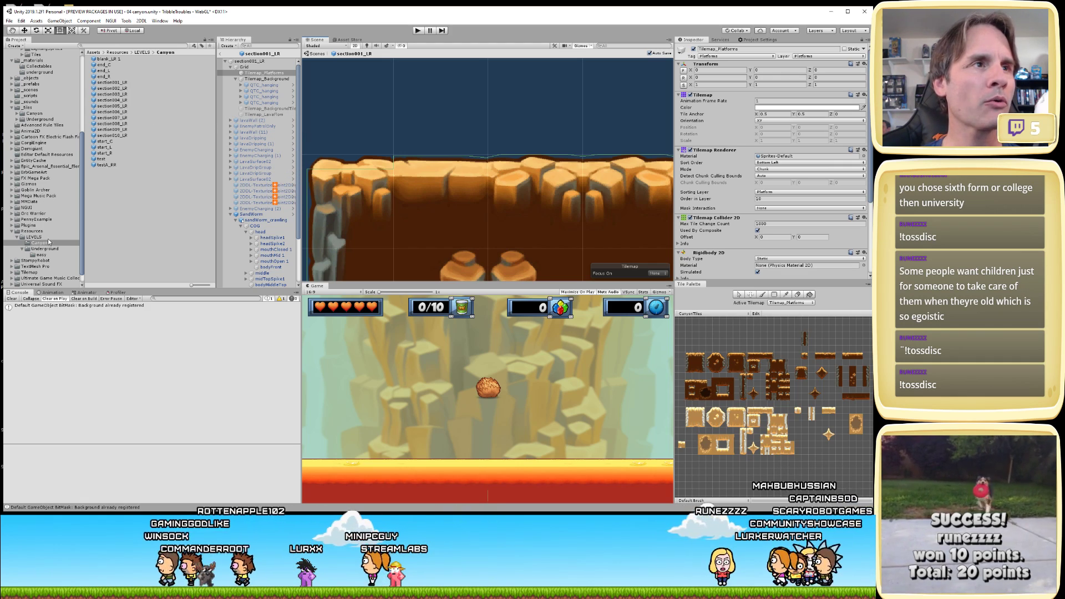
pyautogui.scroll(5, 52, 200)
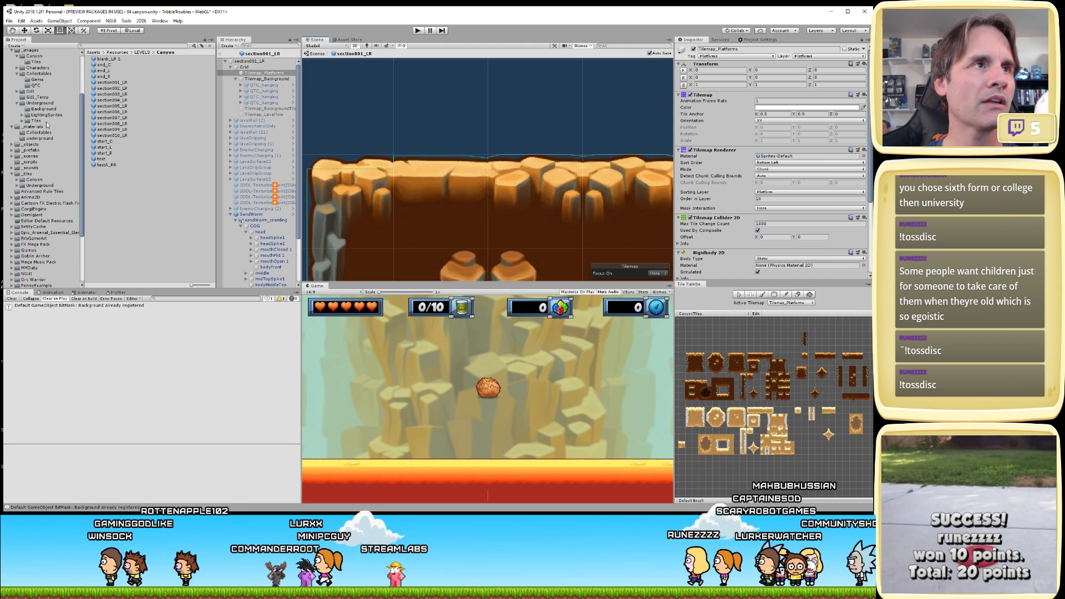
# - Go to the Canyon Tiles folder and select the canyonTiles sprite sheet in the Inspector
pyautogui.click(36, 120)
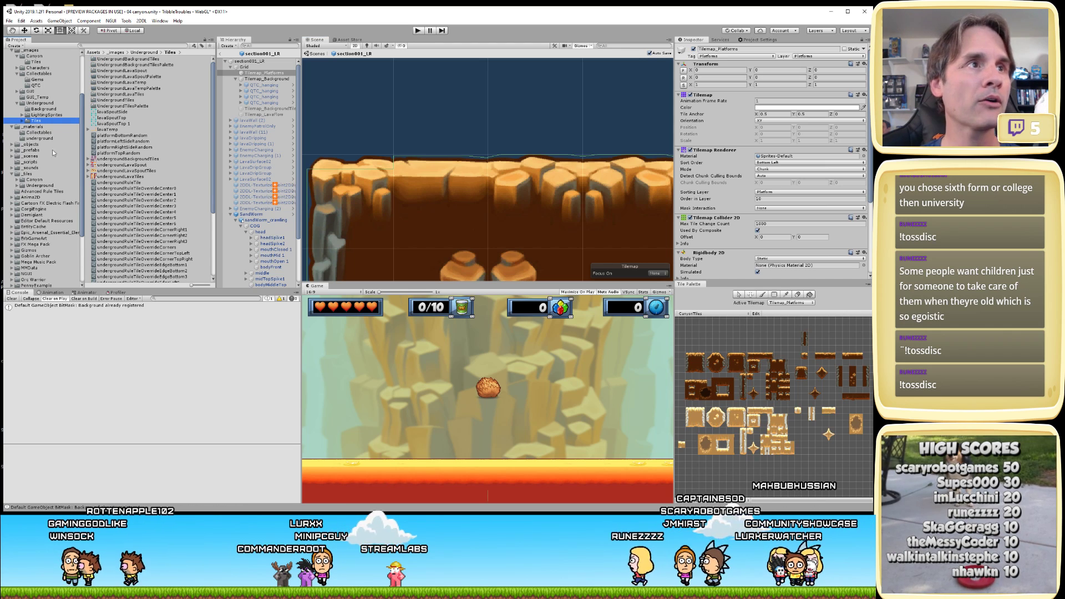
pyautogui.scroll(5, 54, 171)
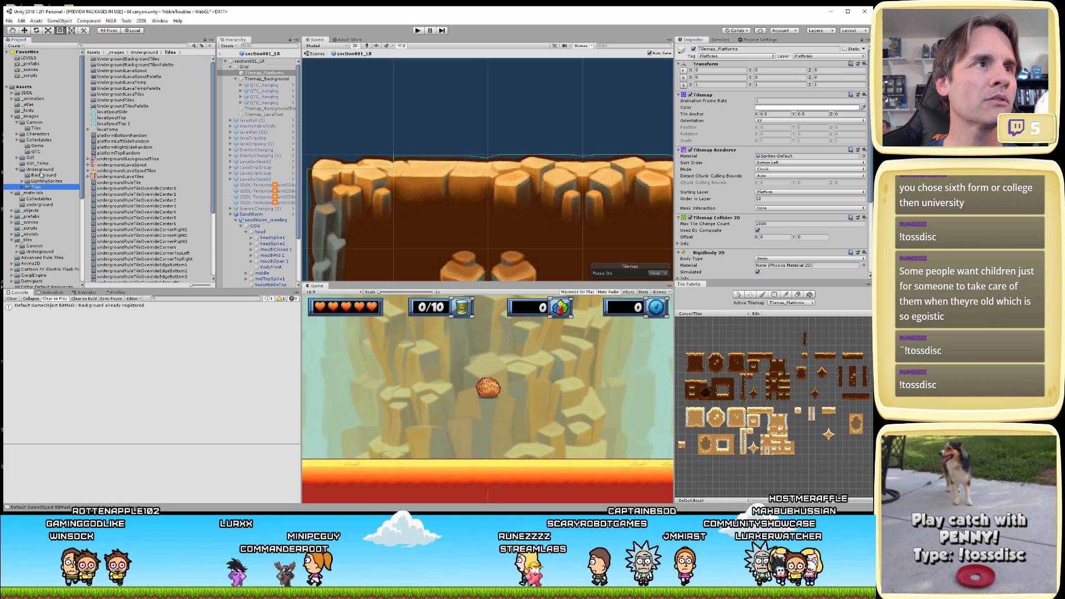
pyautogui.click(36, 128)
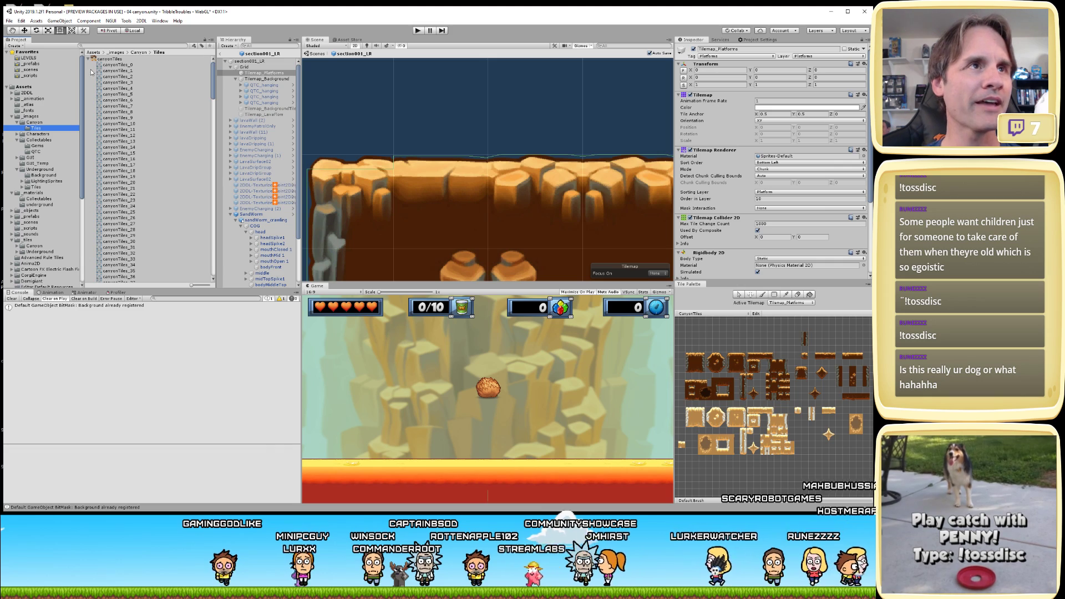
pyautogui.click(107, 59)
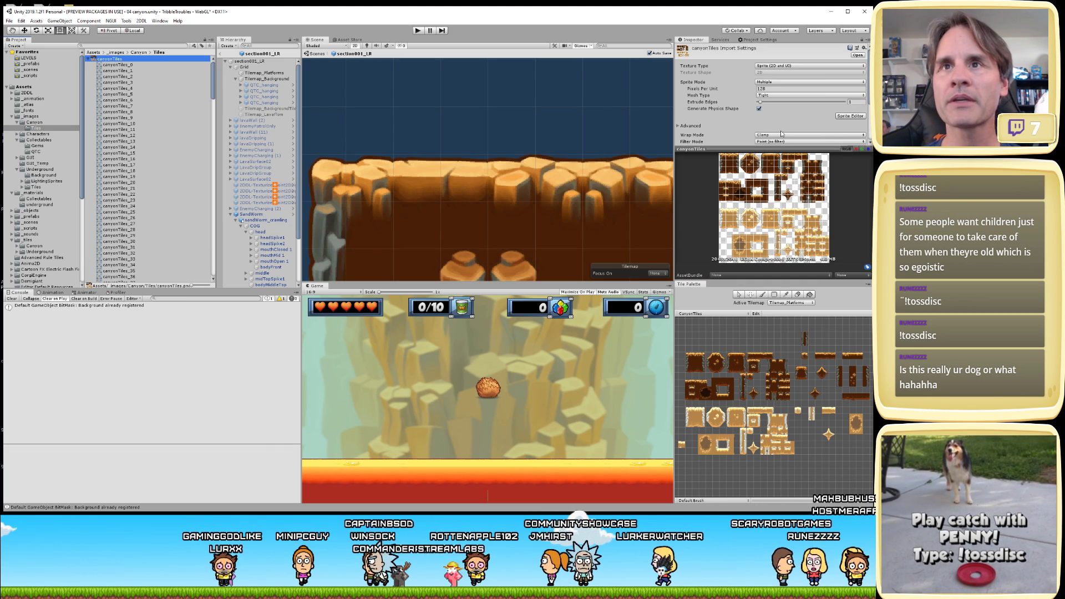
# - Open canyonTiles in the Sprite Editor, zoom onto the large tiles, and show the mode list
pyautogui.click(850, 116)
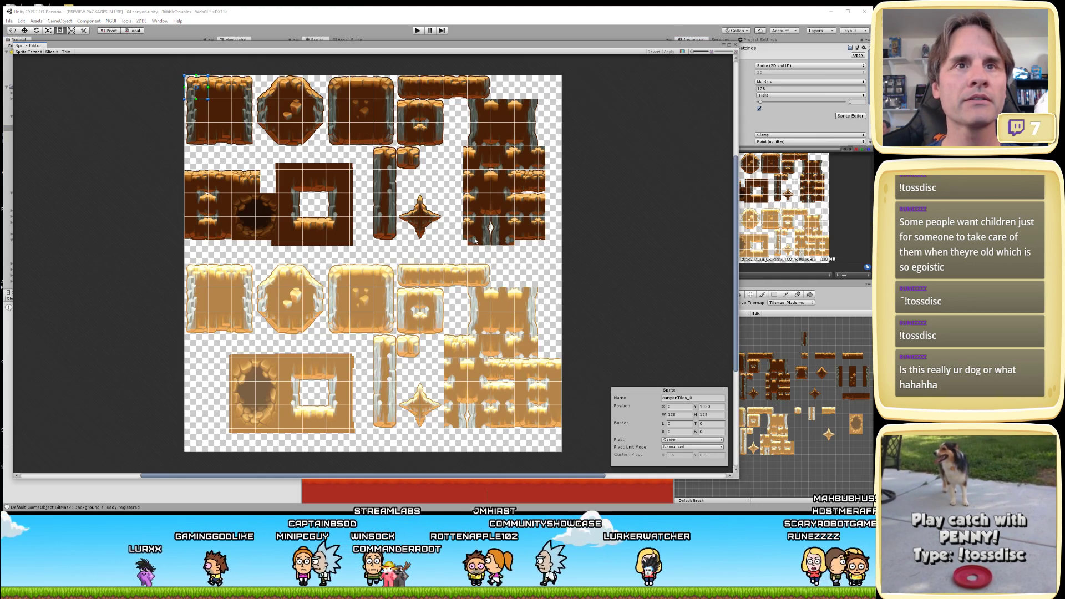
pyautogui.scroll(3, 343, 197)
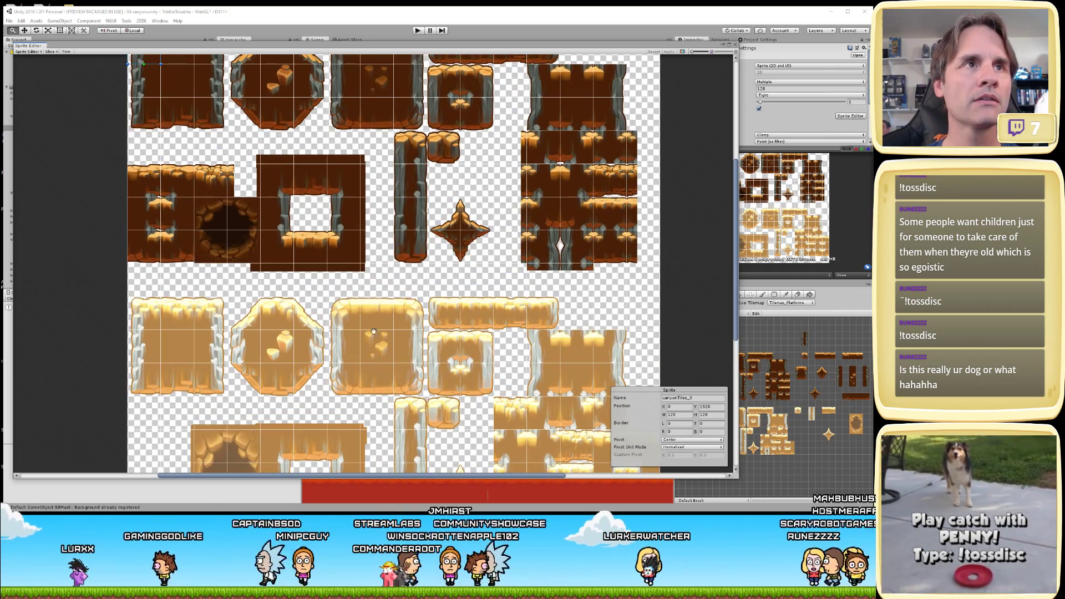
pyautogui.moveTo(303, 264); pyautogui.dragTo(380, 403, button='middle')
pyautogui.scroll(2, 334, 331)
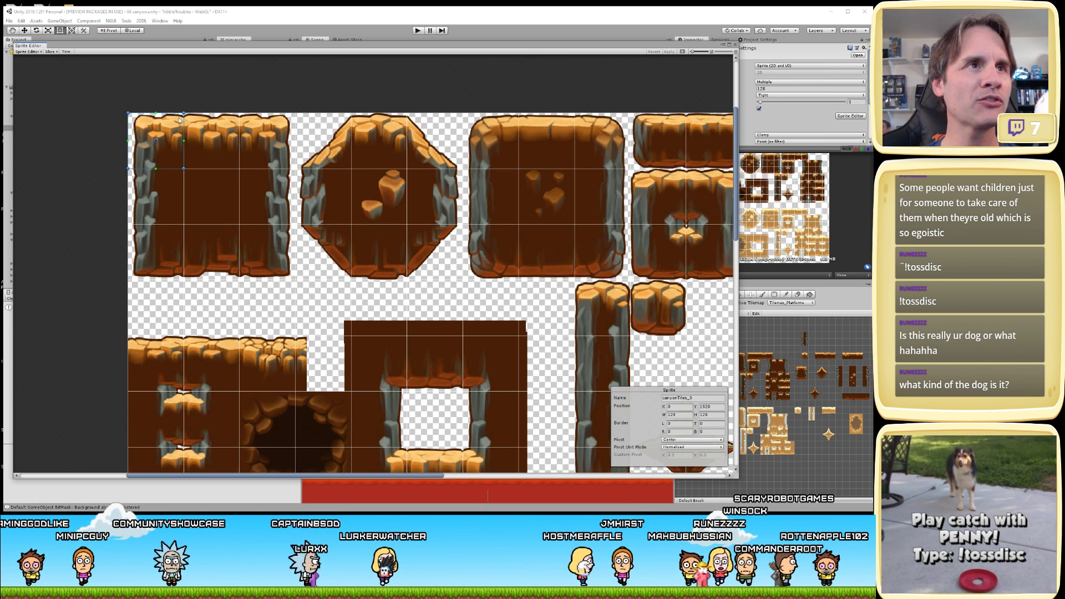
pyautogui.click(29, 51)
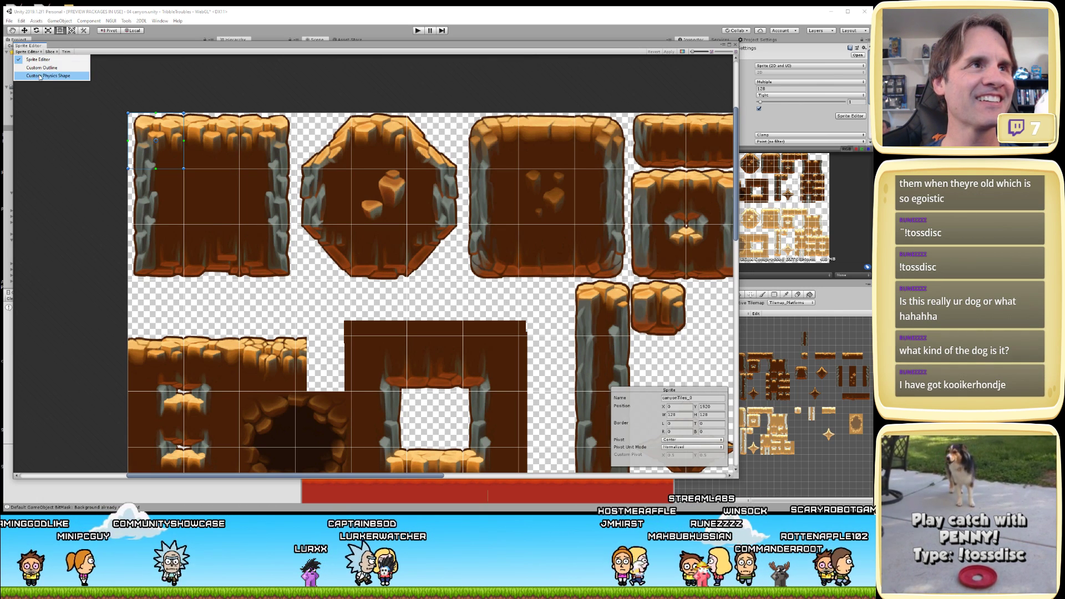
# - Choose Custom Physics Shape mode, briefly switching to the browser and closing it
pyautogui.click(39, 76)
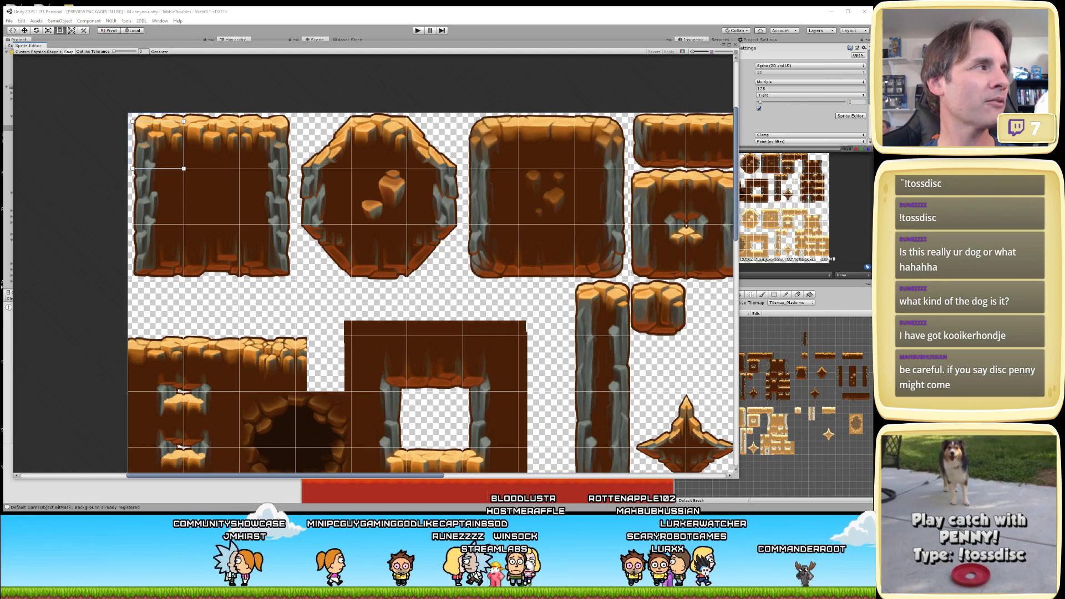
pyautogui.hotkey('alt', 'Tab')
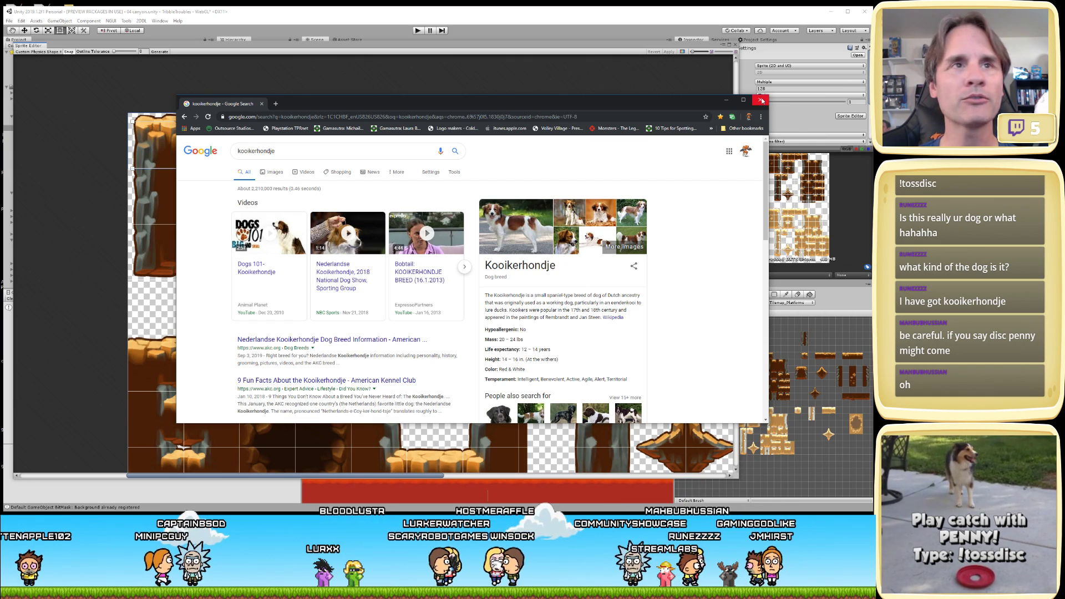
pyautogui.click(761, 101)
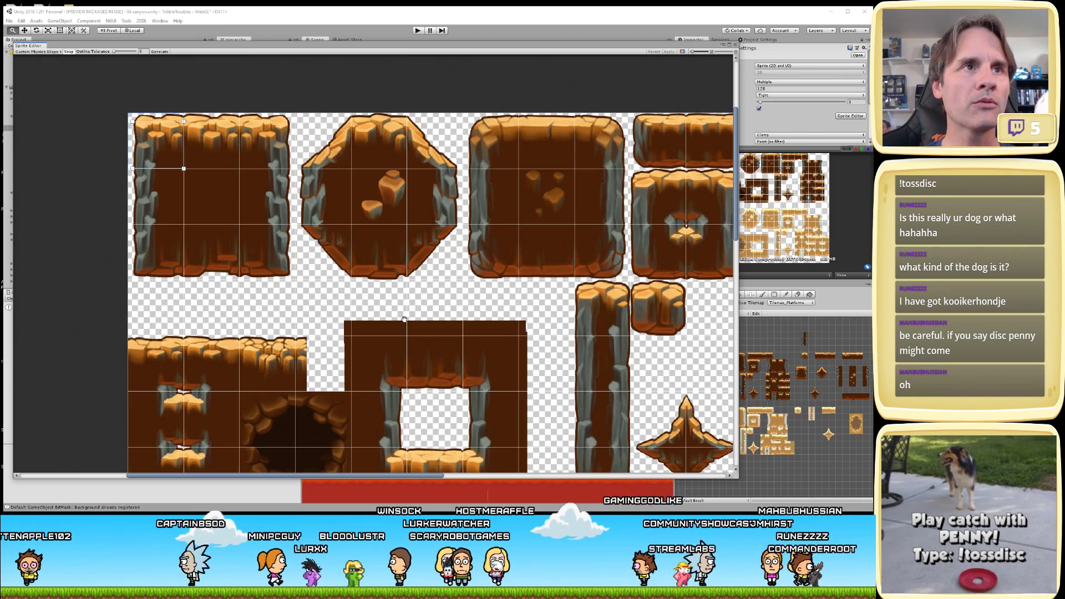
# - Zoom and pan the canvas onto the top-left canyon tiles and select neighbouring tile slices
pyautogui.moveTo(256, 204); pyautogui.dragTo(372, 300, button='middle')
pyautogui.scroll(3, 365, 320)
pyautogui.scroll(1, 365, 321)
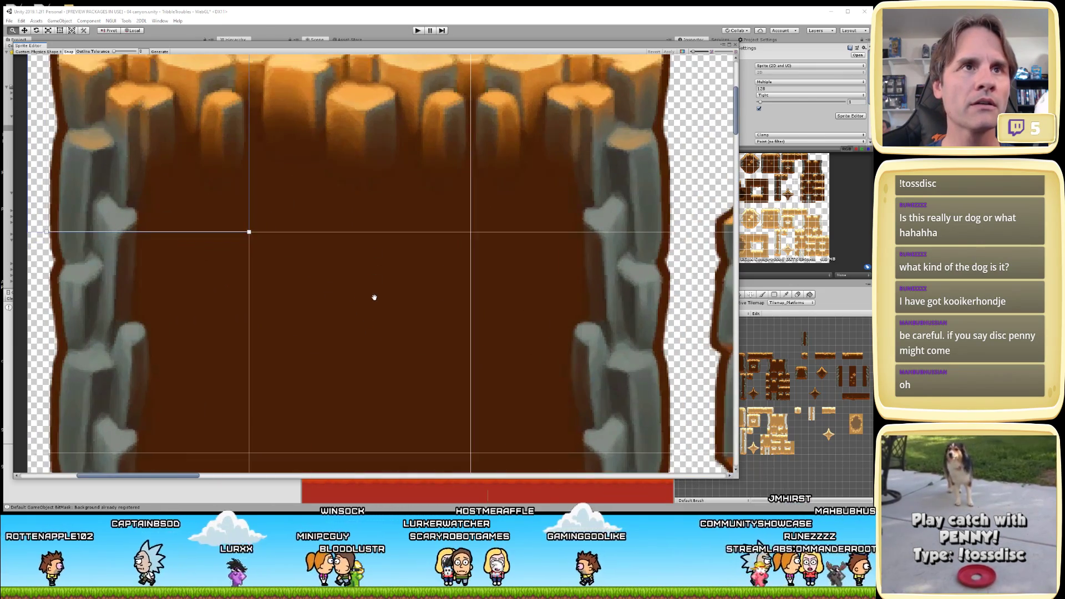
pyautogui.scroll(-2, 365, 319)
pyautogui.scroll(-1, 364, 318)
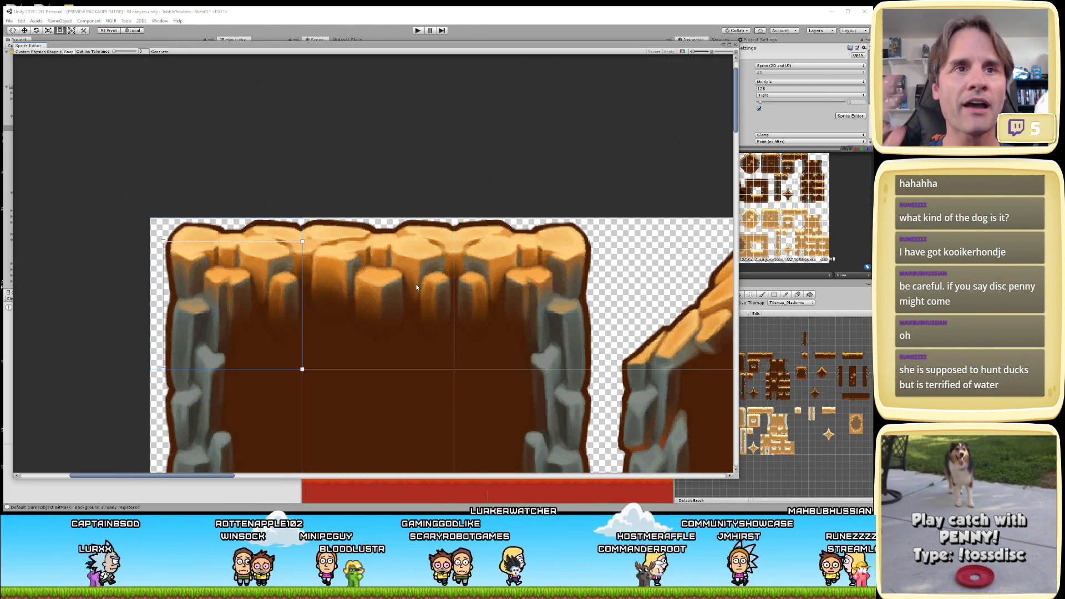
pyautogui.moveTo(416, 287); pyautogui.dragTo(376, 268, button='middle')
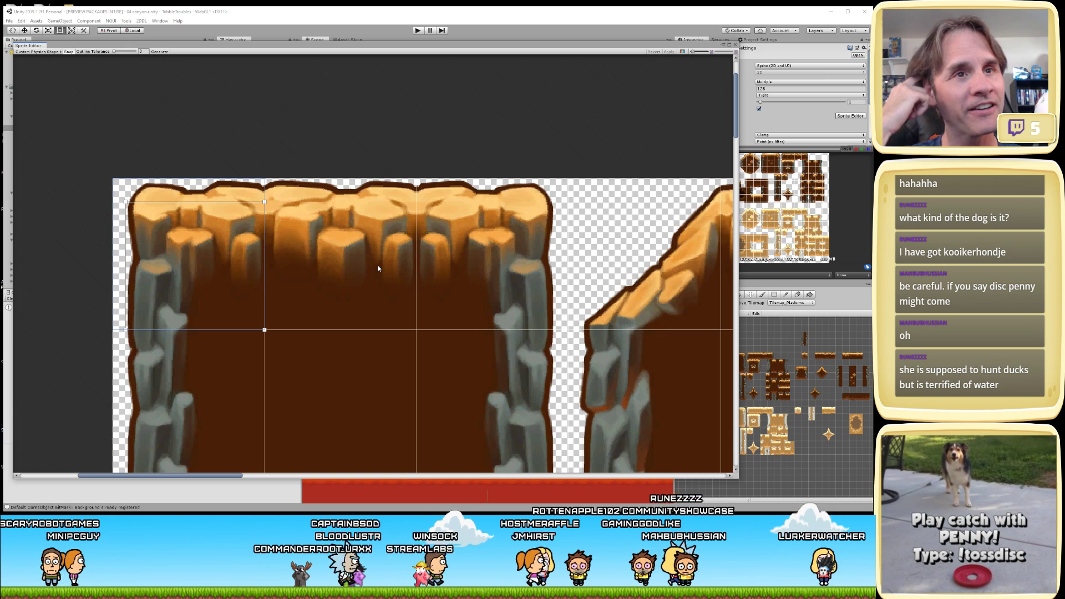
pyautogui.click(374, 268)
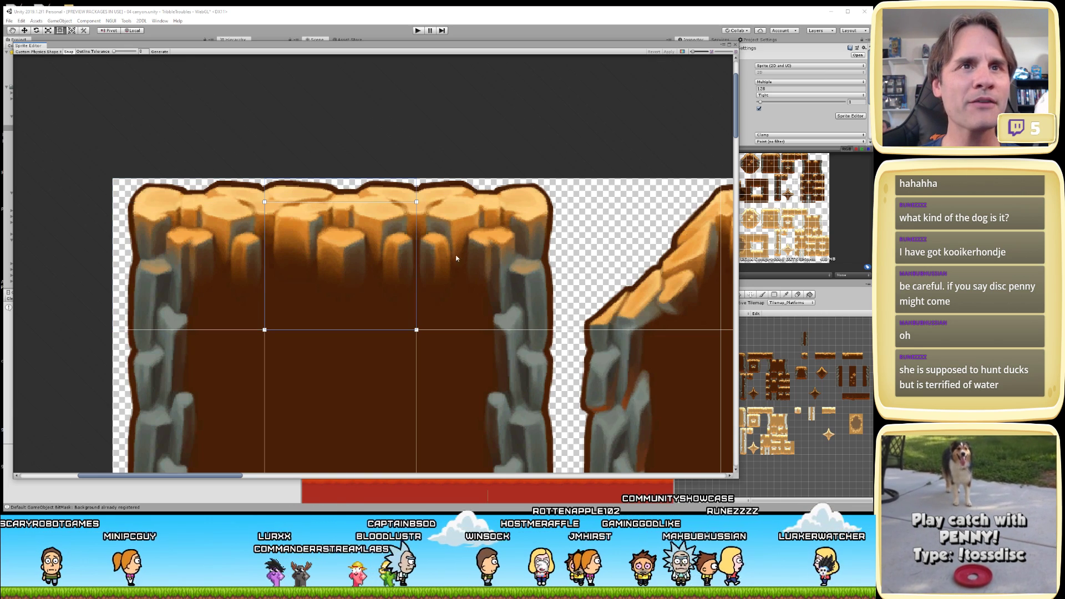
pyautogui.click(374, 288)
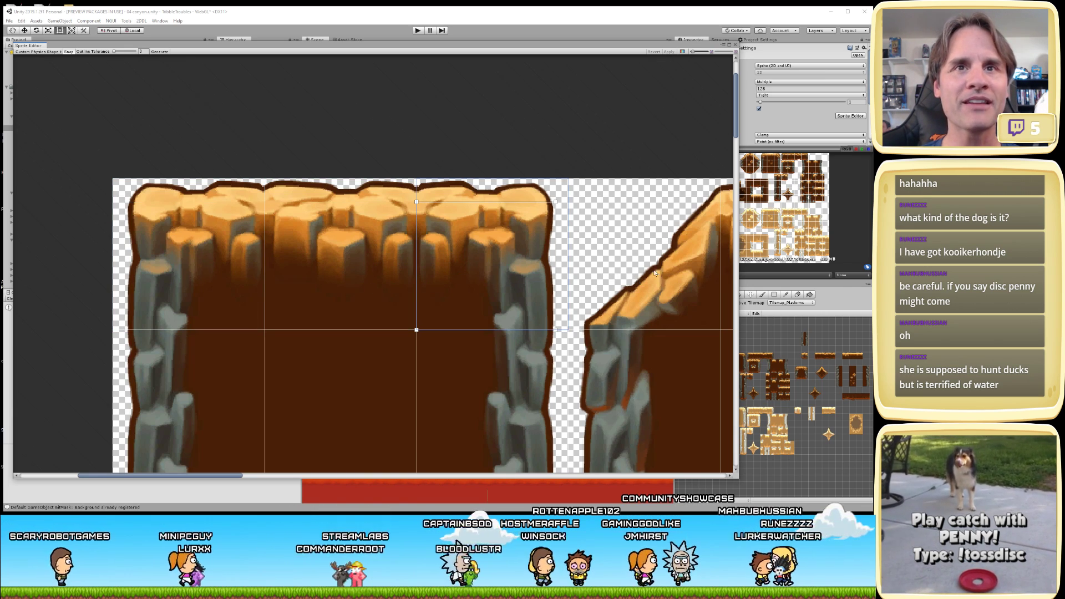
pyautogui.moveTo(374, 288); pyautogui.dragTo(183, 320, button='middle')
pyautogui.click(568, 281)
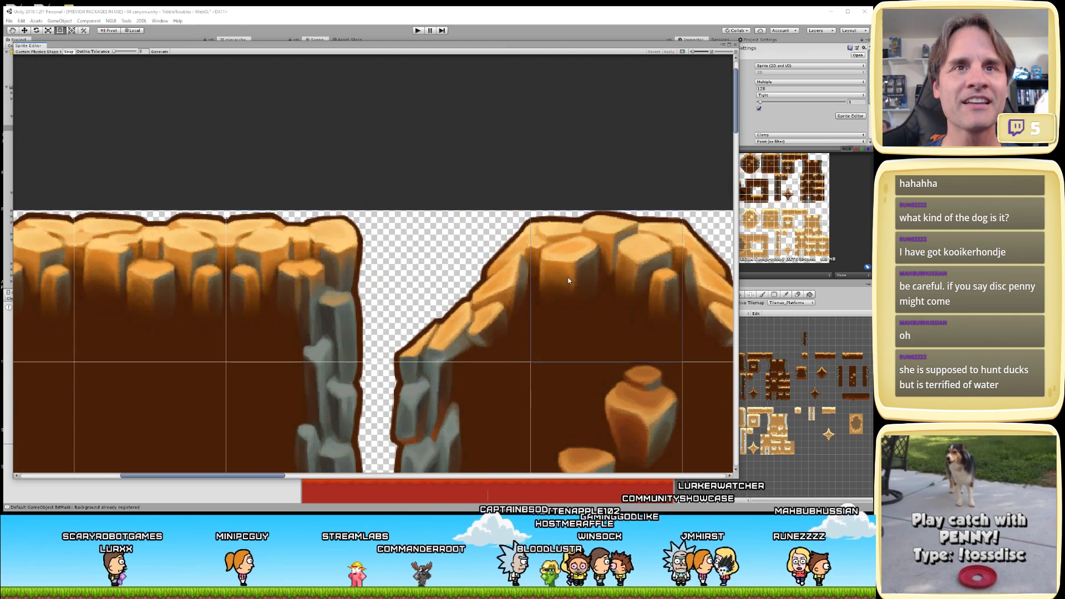
pyautogui.click(316, 244)
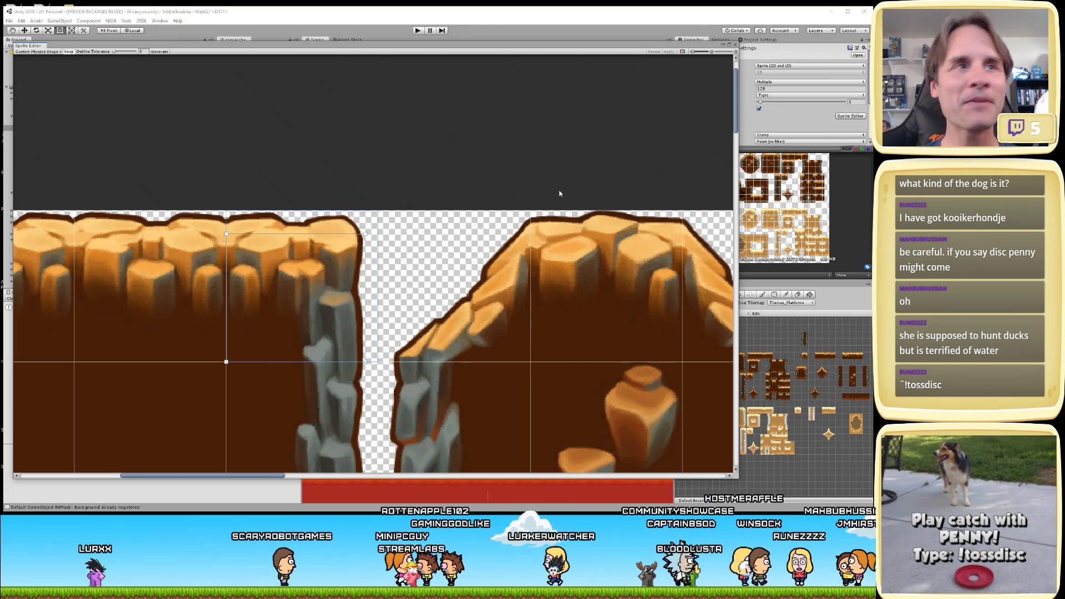
pyautogui.moveTo(527, 47); pyautogui.dragTo(523, 42)
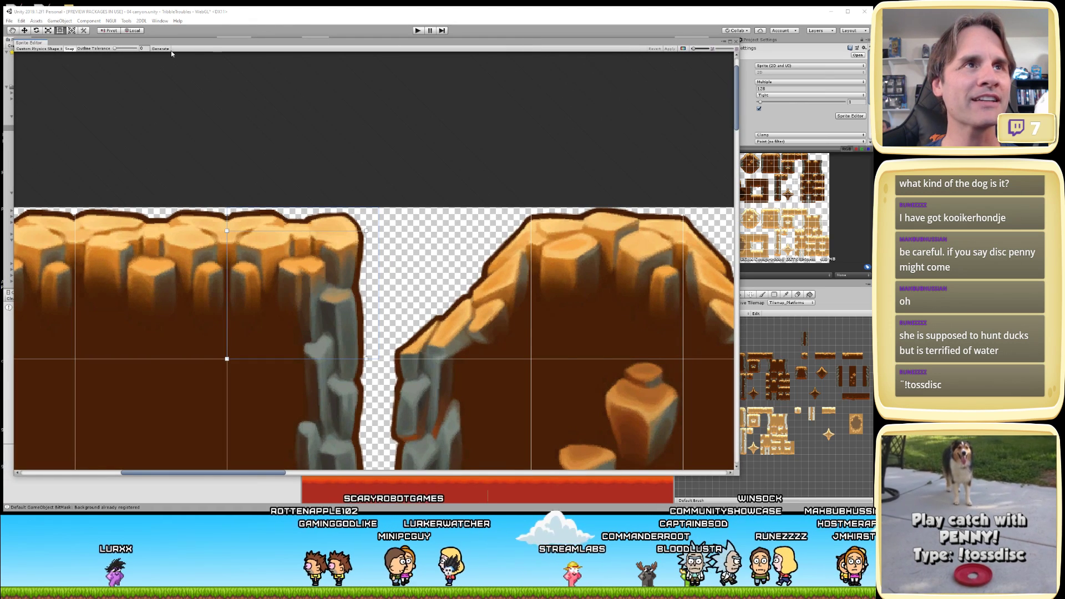
pyautogui.moveTo(297, 230); pyautogui.dragTo(296, 209)
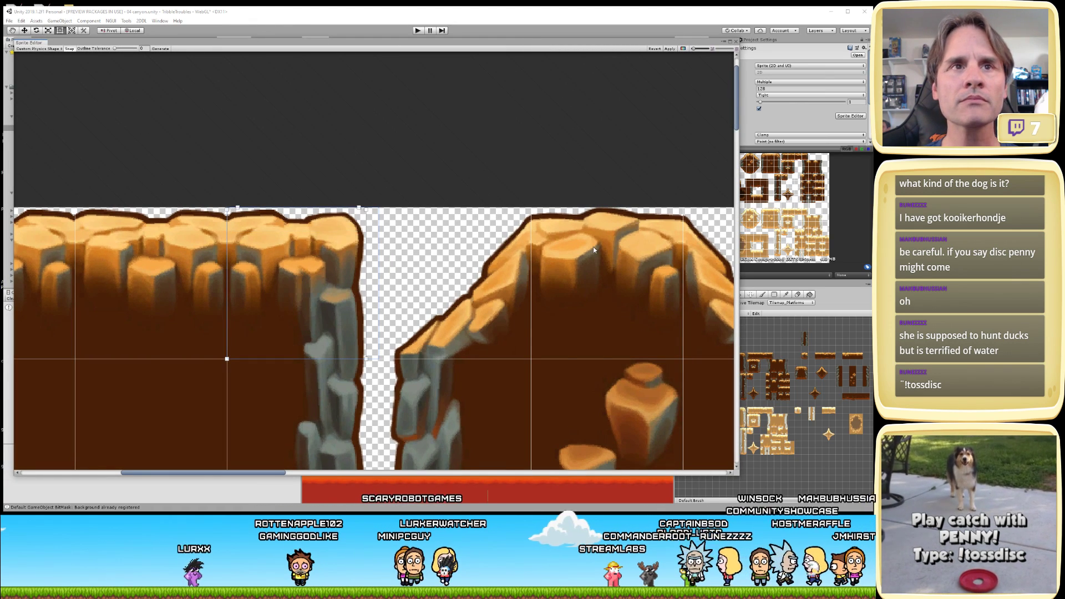
pyautogui.hotkey('ctrl', 'z')
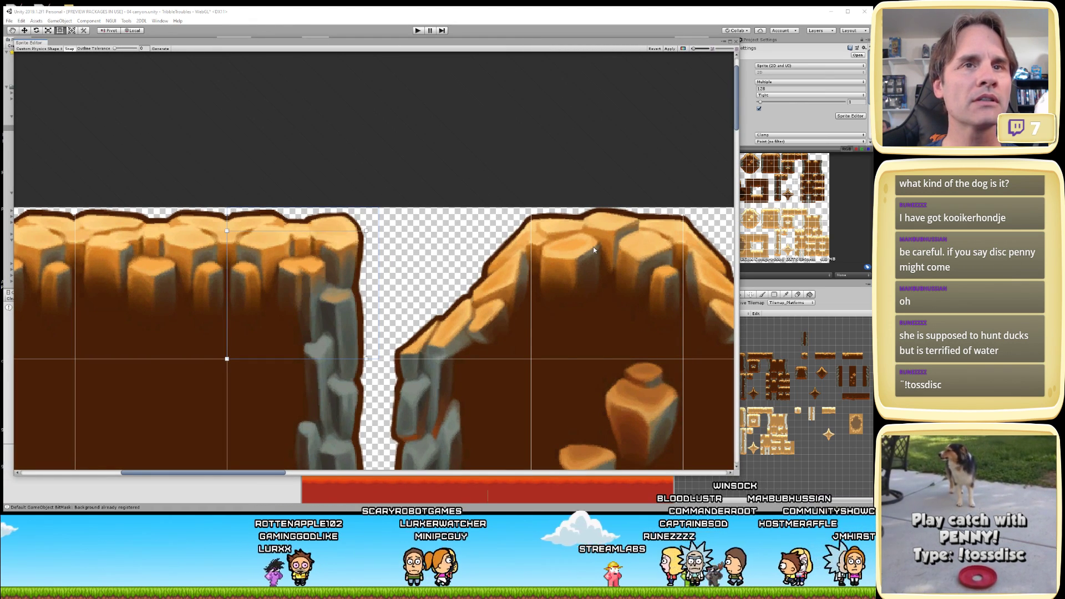
pyautogui.click(594, 251)
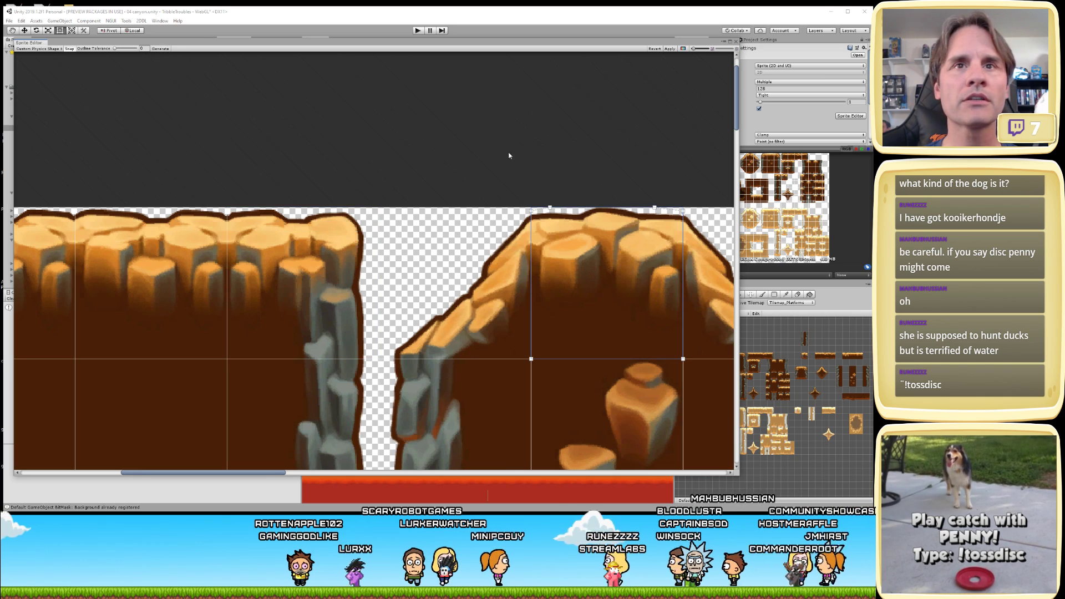
pyautogui.scroll(3, 609, 212)
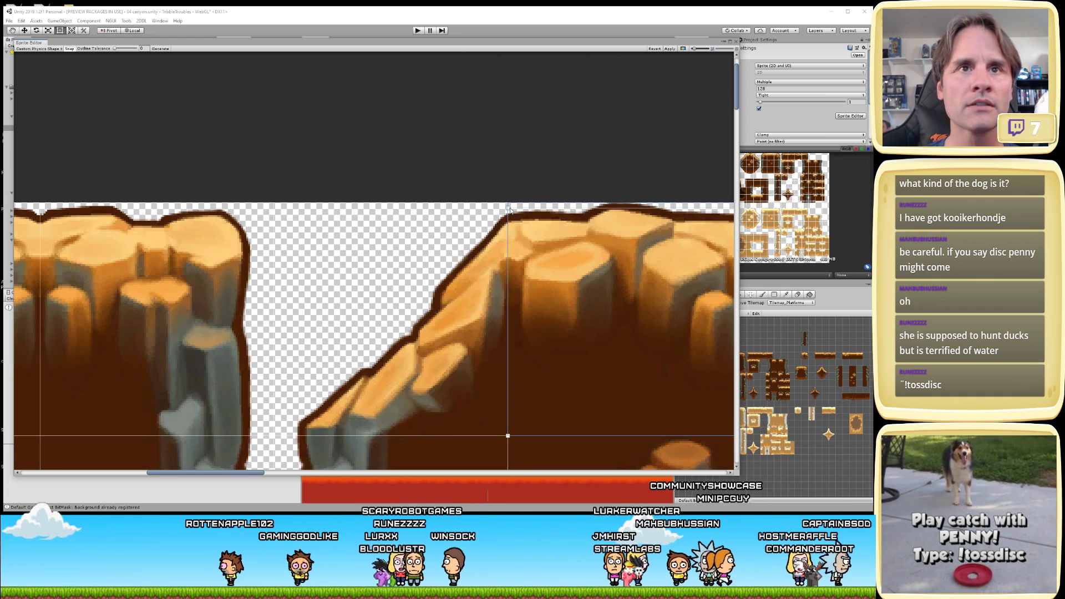
# - Move the sloped tile's top outline point down along the slope to the rock edge
pyautogui.moveTo(507, 209); pyautogui.dragTo(508, 264)
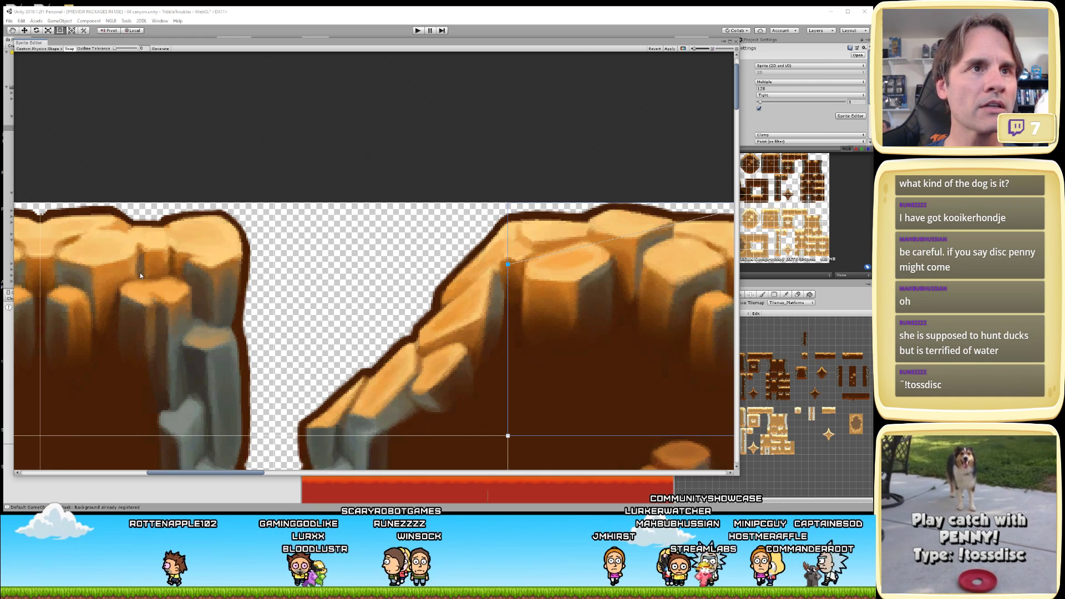
pyautogui.click(173, 258)
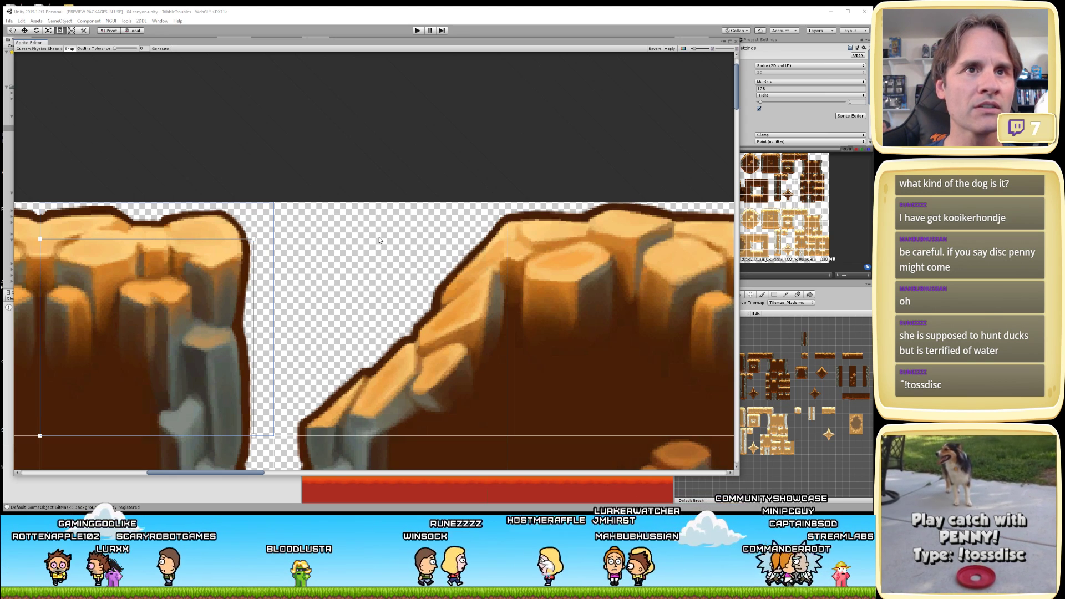
pyautogui.click(630, 252)
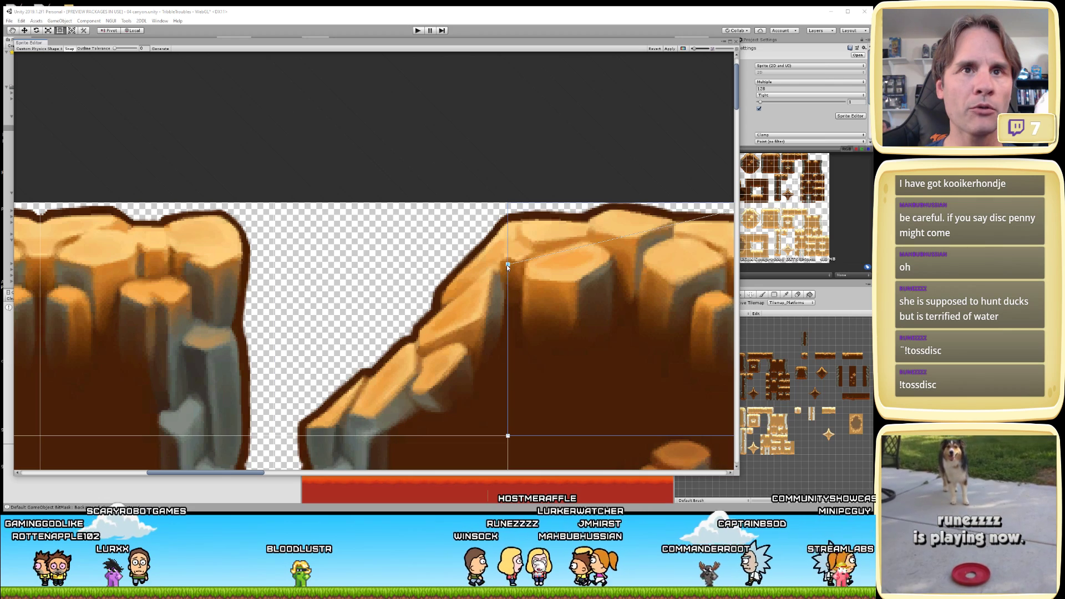
pyautogui.moveTo(507, 265); pyautogui.dragTo(507, 237)
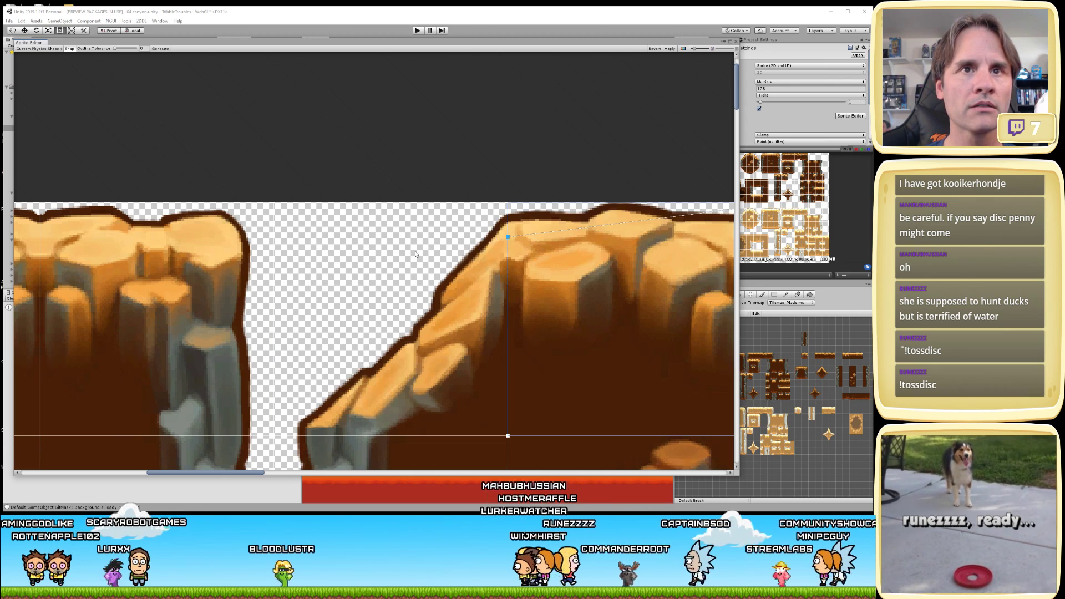
pyautogui.click(303, 270)
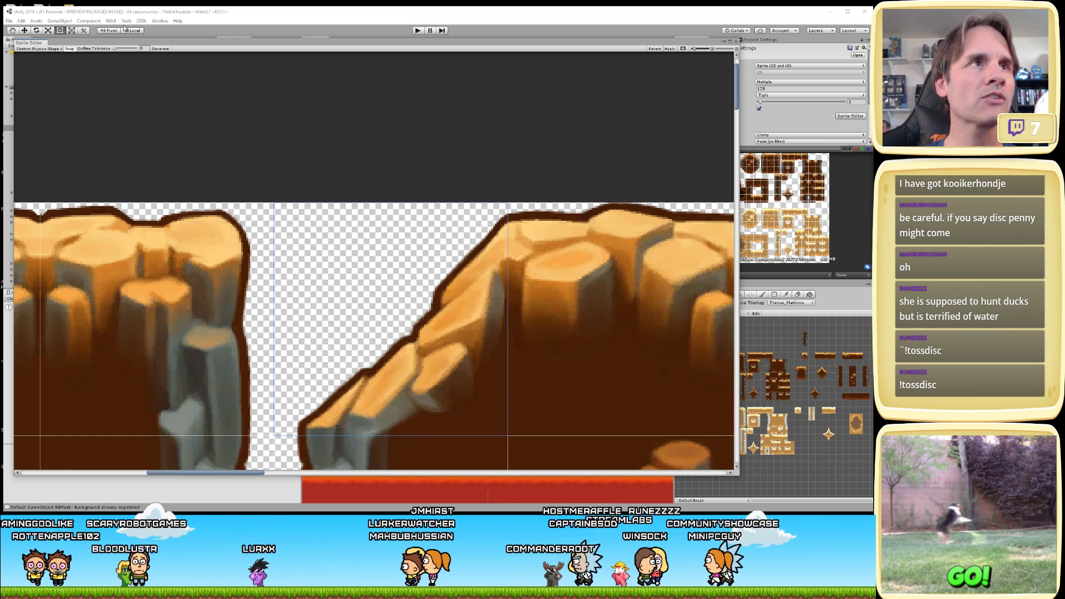
# - Regenerate the sloped tile's outline, delete two extra points and pull the top point onto the slope
pyautogui.click(162, 49)
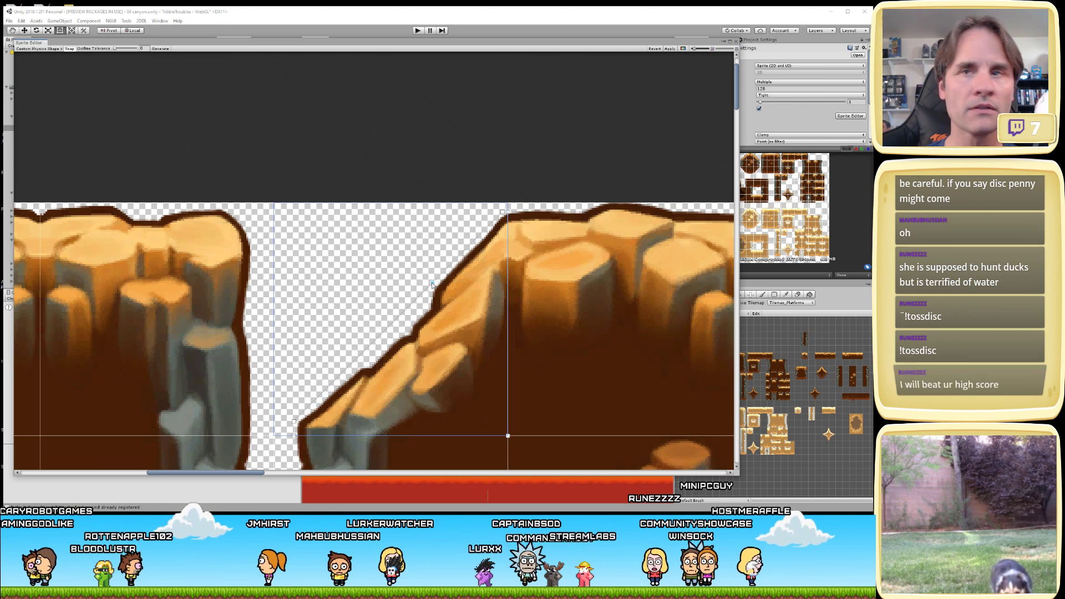
pyautogui.press('Delete')
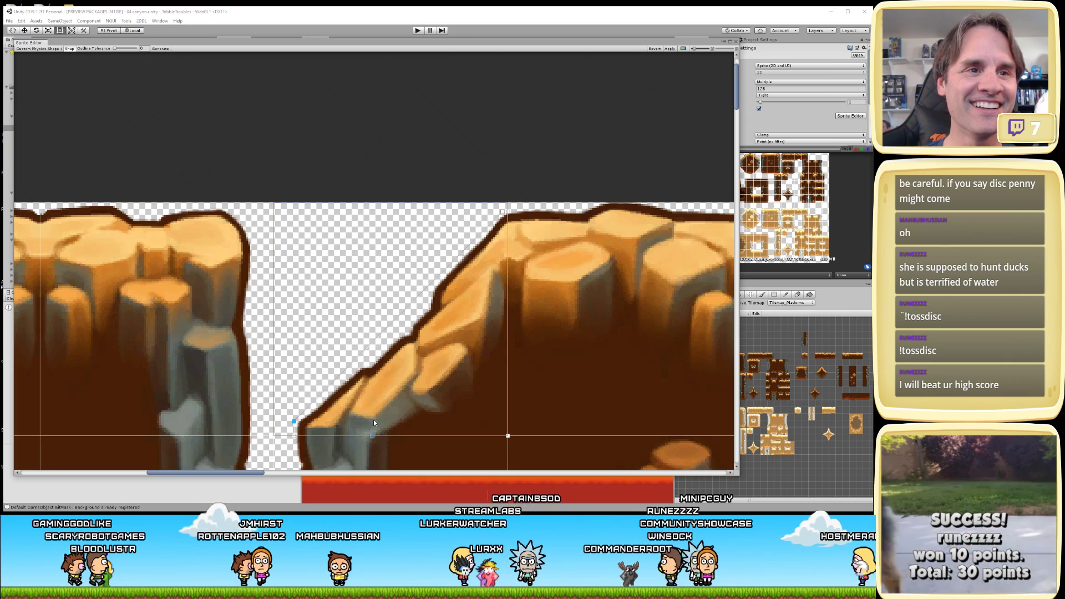
pyautogui.press('Delete')
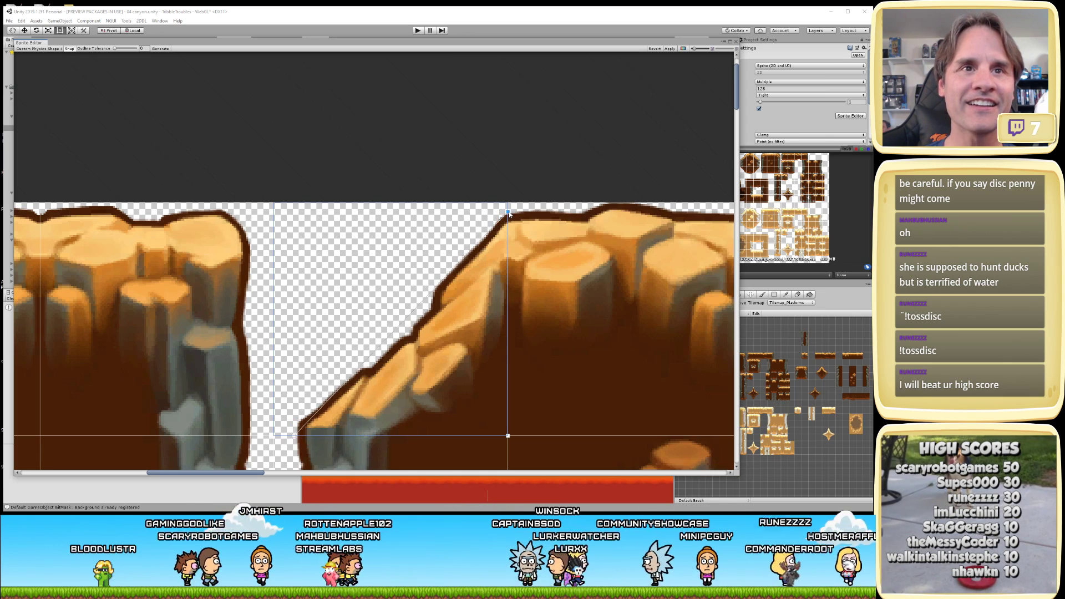
pyautogui.moveTo(508, 211); pyautogui.dragTo(515, 239)
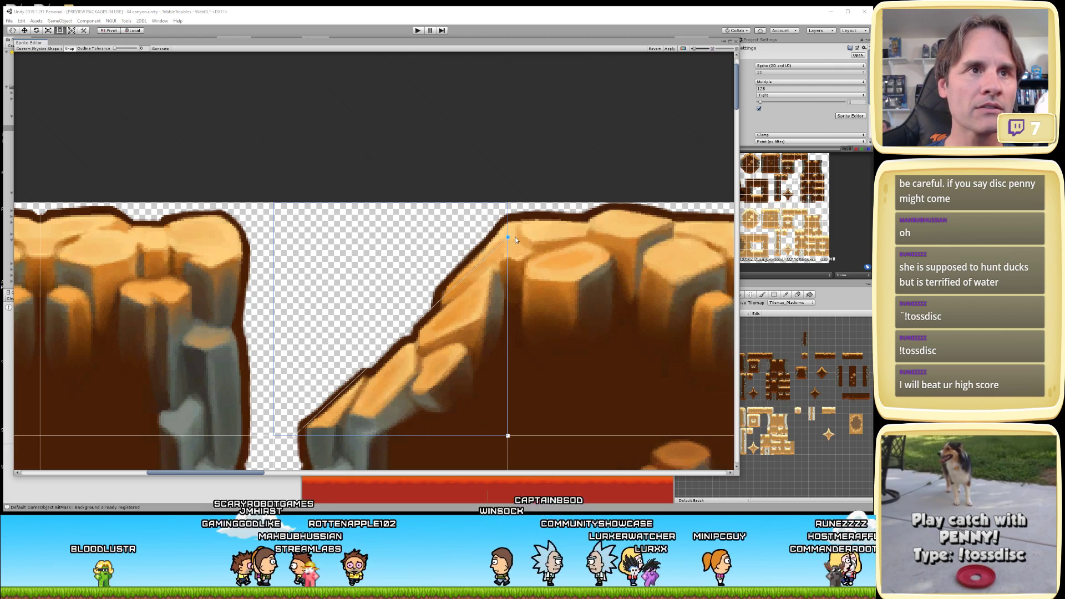
pyautogui.click(222, 261)
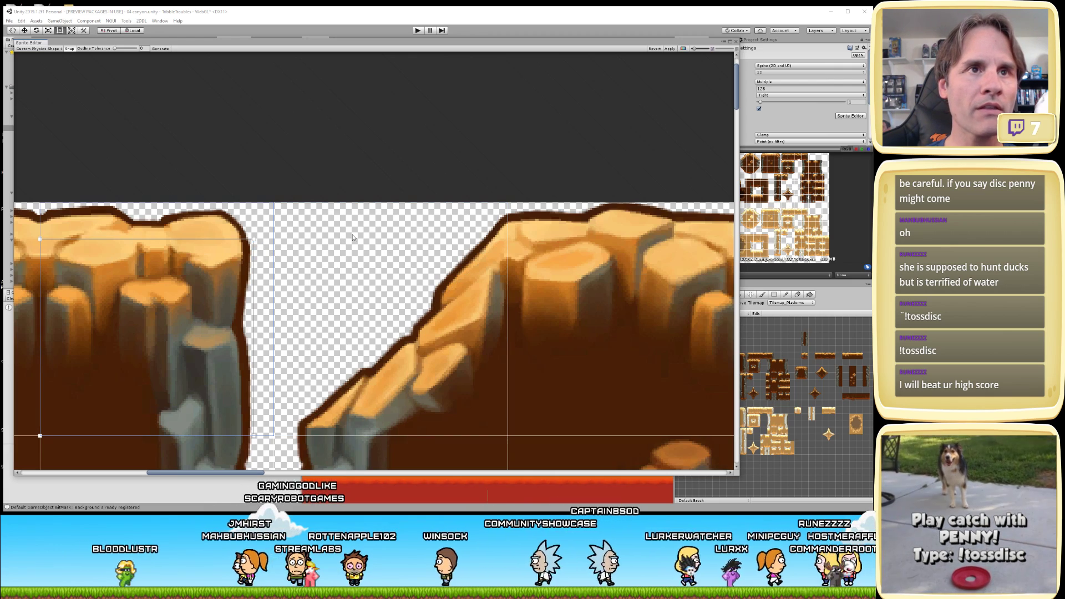
pyautogui.click(507, 239)
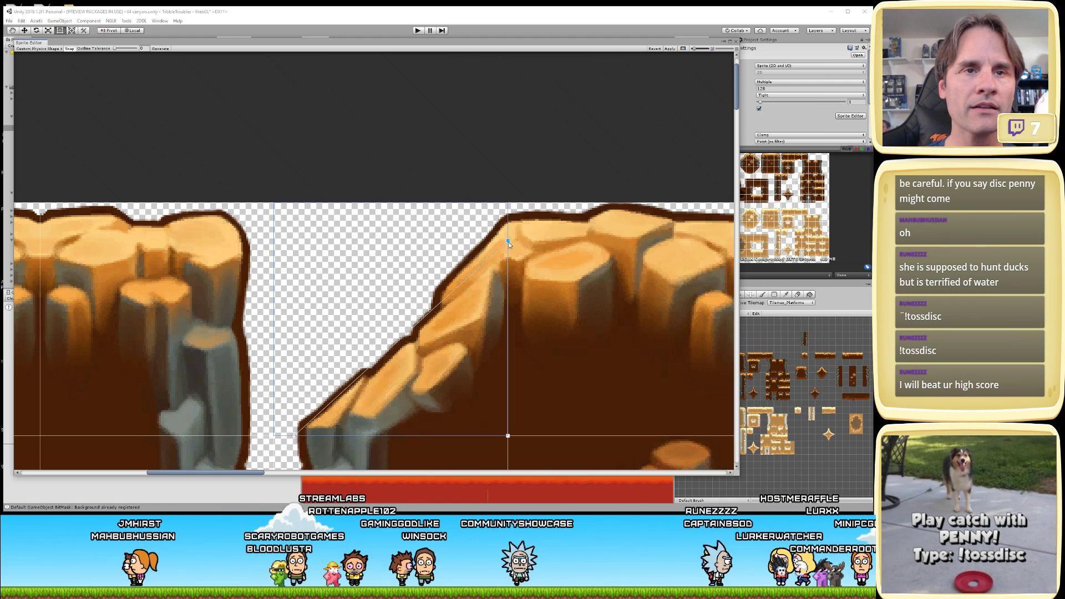
# - Remove the extra slope vertex and lower the top-right vertex onto the rock top
pyautogui.click(350, 382)
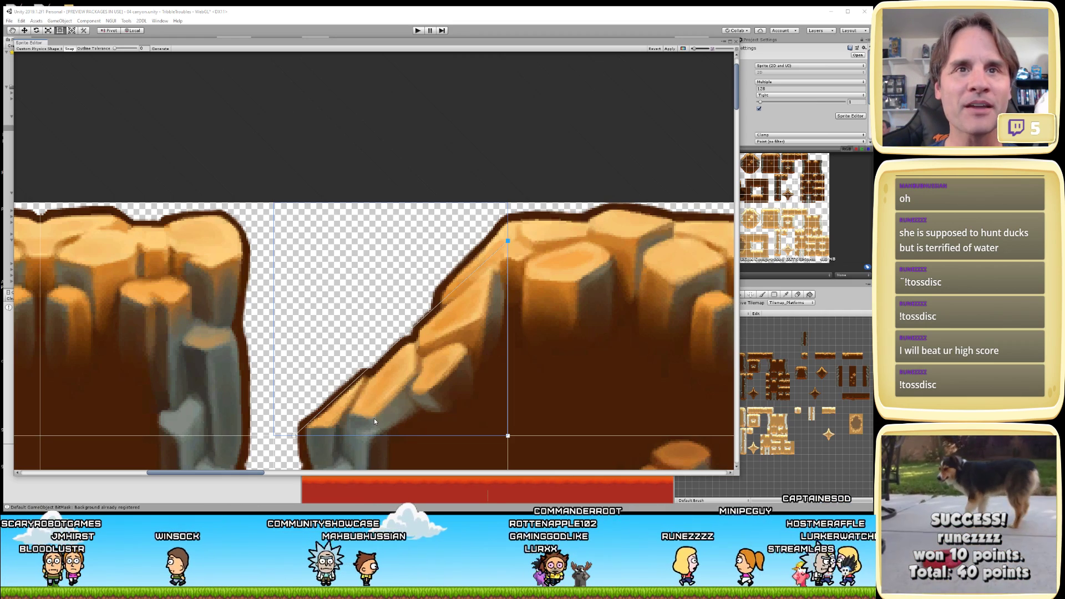
pyautogui.press('Delete')
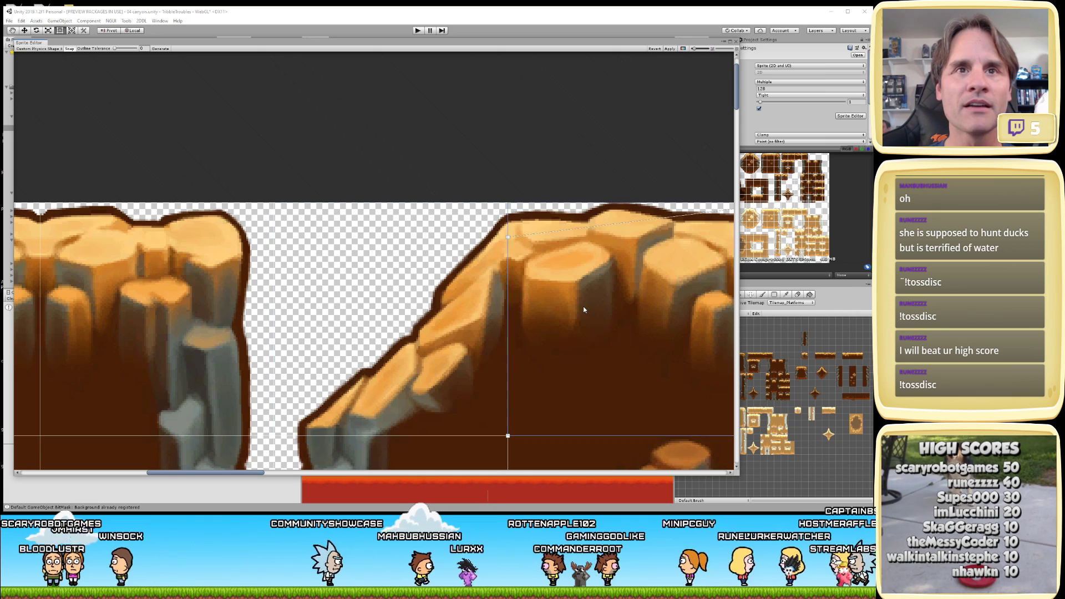
pyautogui.click(507, 238)
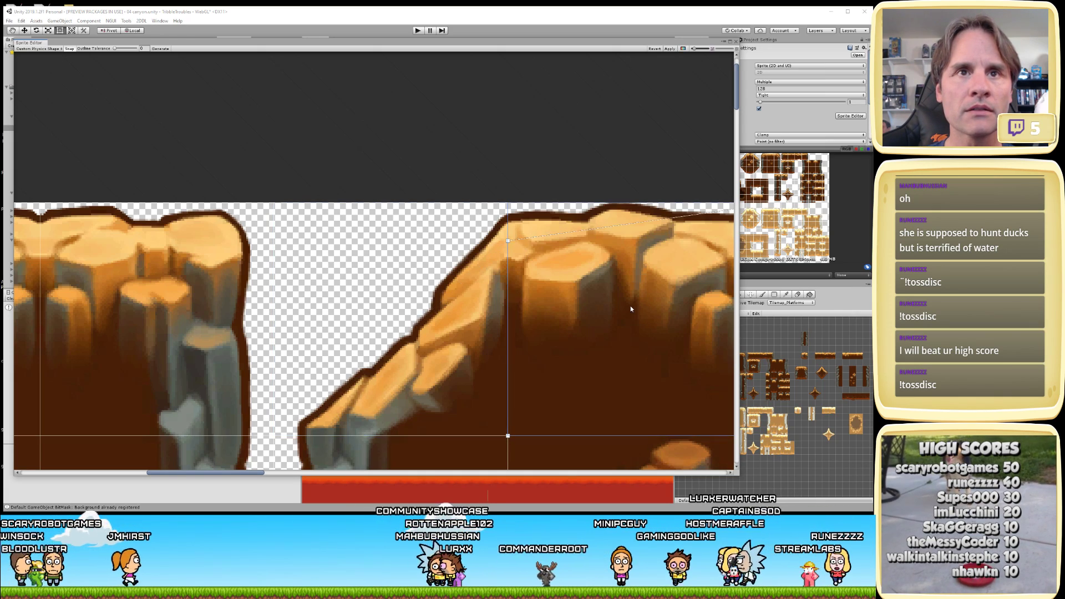
pyautogui.moveTo(630, 305); pyautogui.dragTo(440, 319, button='middle')
pyautogui.moveTo(553, 218); pyautogui.dragTo(569, 253)
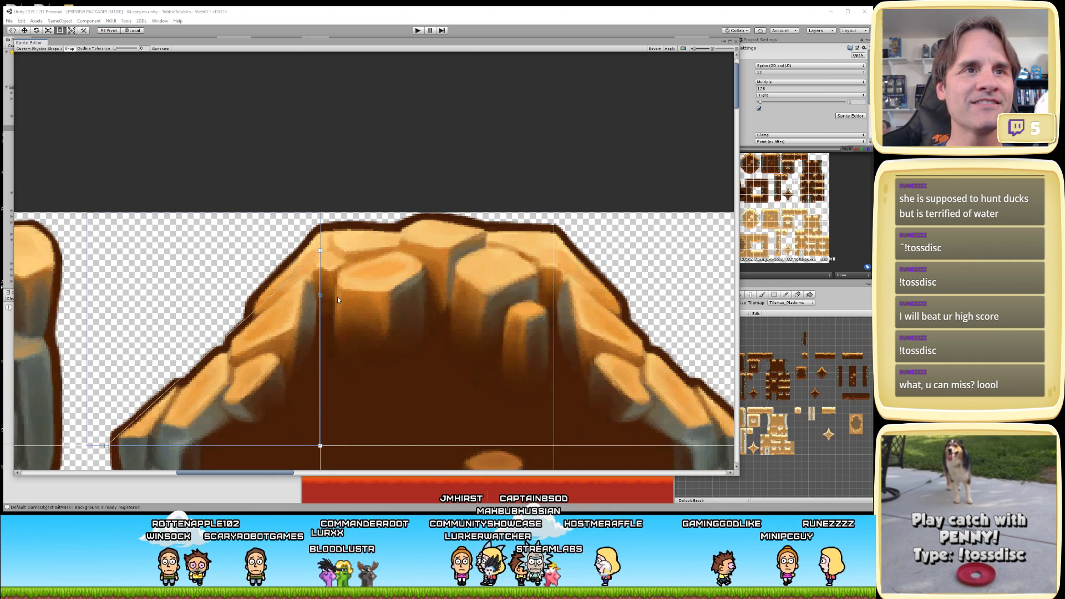
# - Generate a physics outline for the peaked rock tile and delete the extra right-slope vertex
pyautogui.click(431, 299)
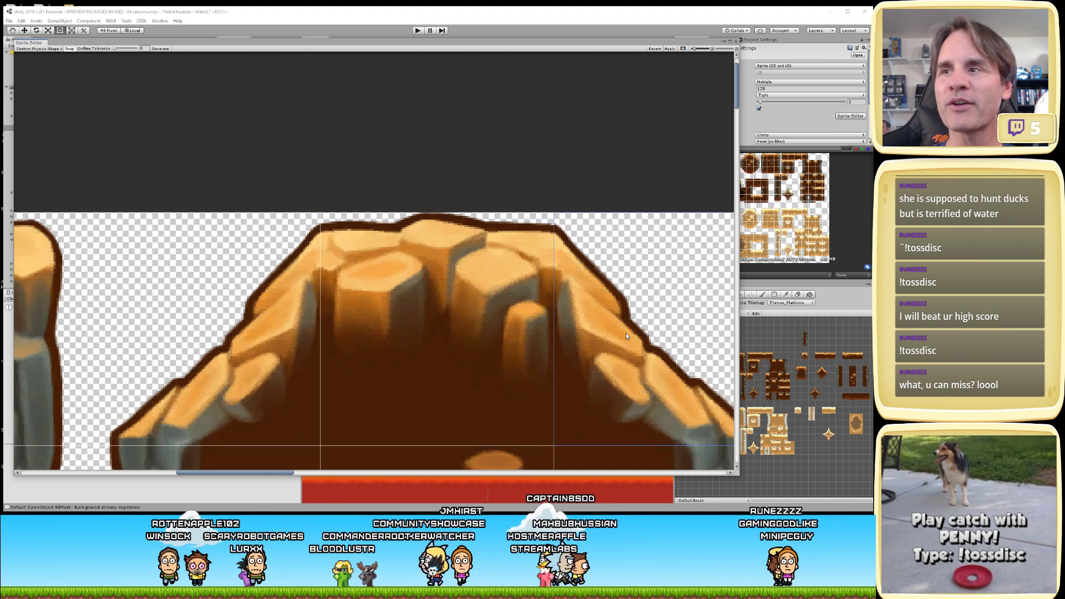
pyautogui.moveTo(626, 336); pyautogui.dragTo(499, 340, button='middle')
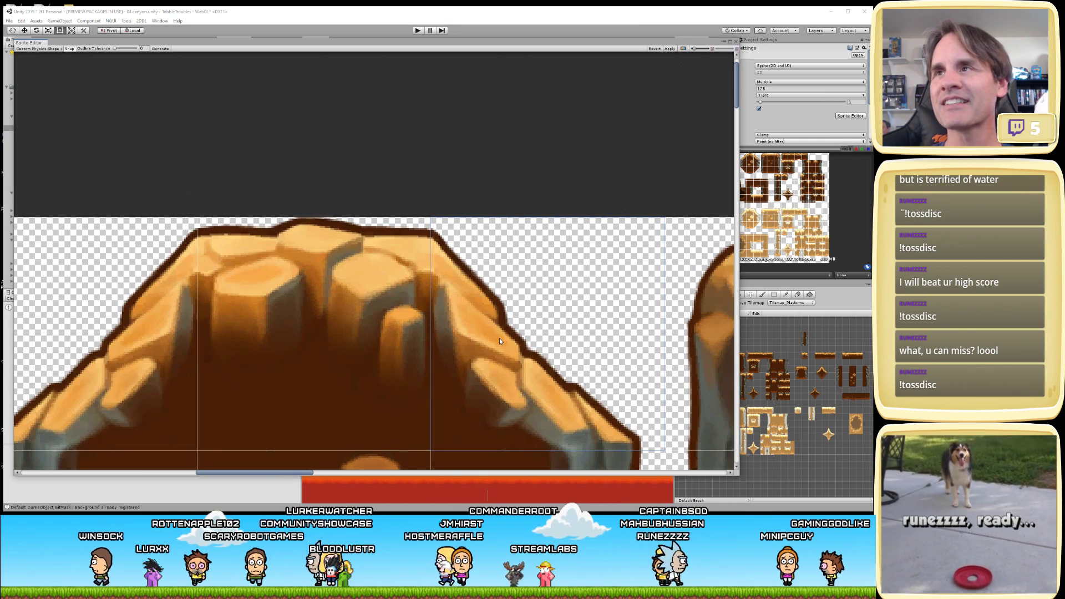
pyautogui.moveTo(499, 338); pyautogui.dragTo(554, 324, button='middle')
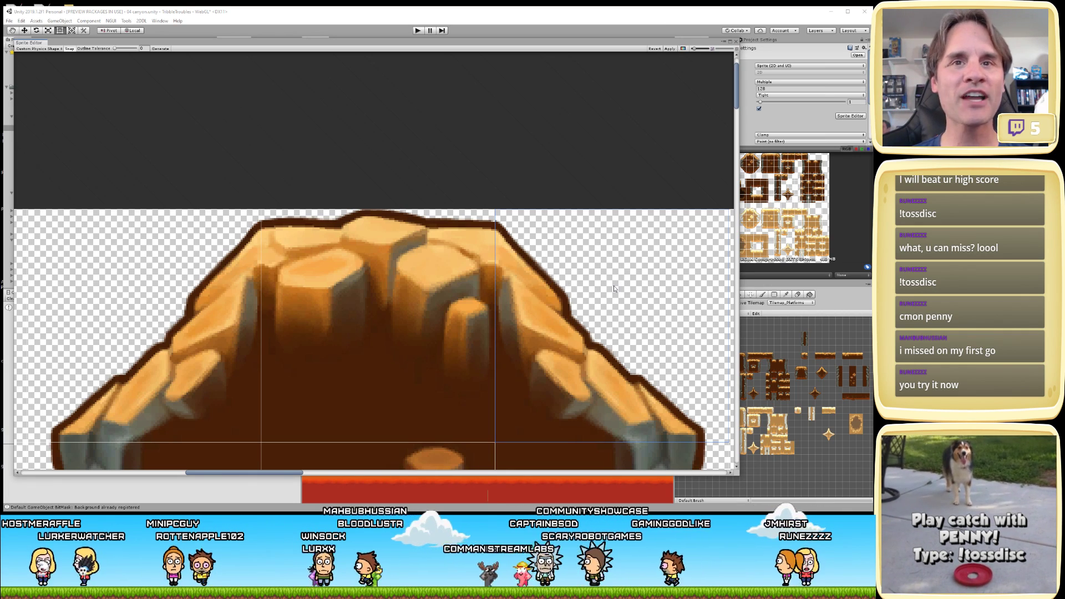
pyautogui.moveTo(610, 271); pyautogui.dragTo(590, 270, button='middle')
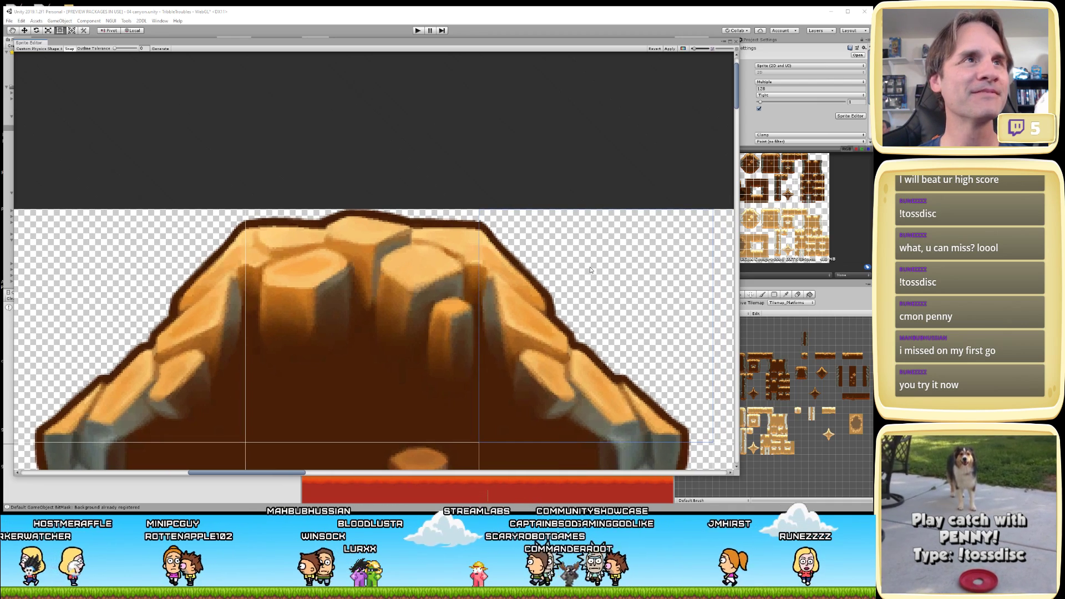
pyautogui.click(160, 49)
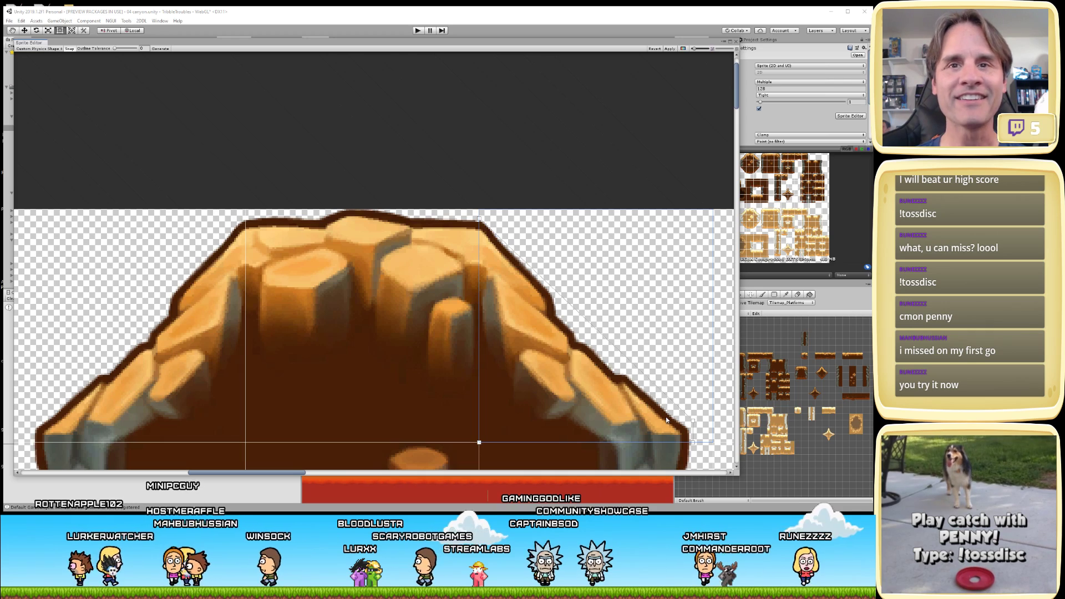
pyautogui.click(693, 422)
pyautogui.press('Delete')
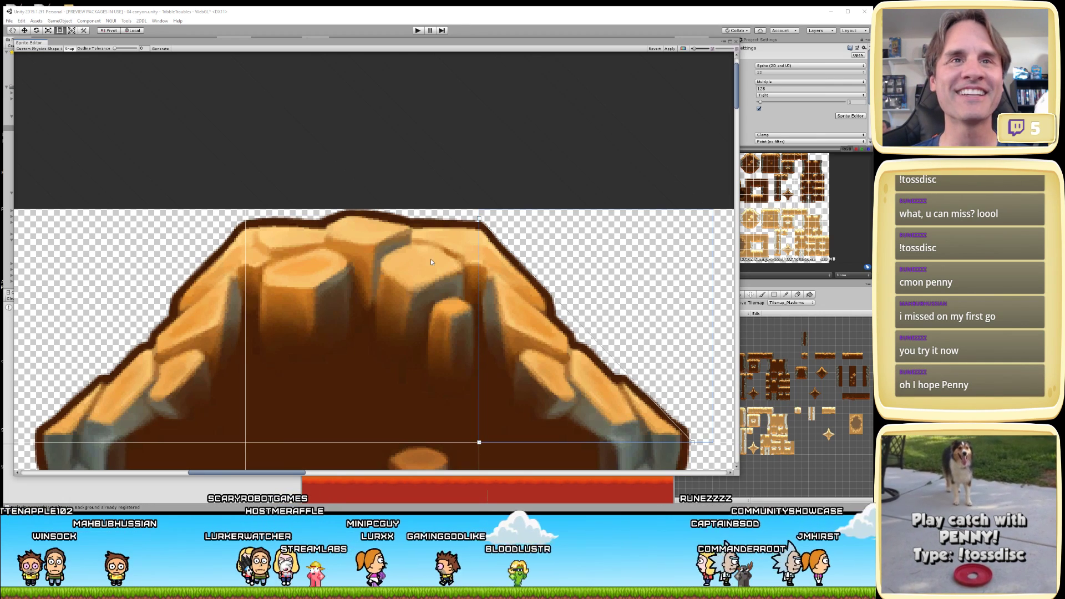
# - Reposition the top outline vertex and pull the bottom-right corner vertex slightly inward
pyautogui.moveTo(479, 220); pyautogui.dragTo(479, 248)
pyautogui.hotkey('ctrl', 'z')
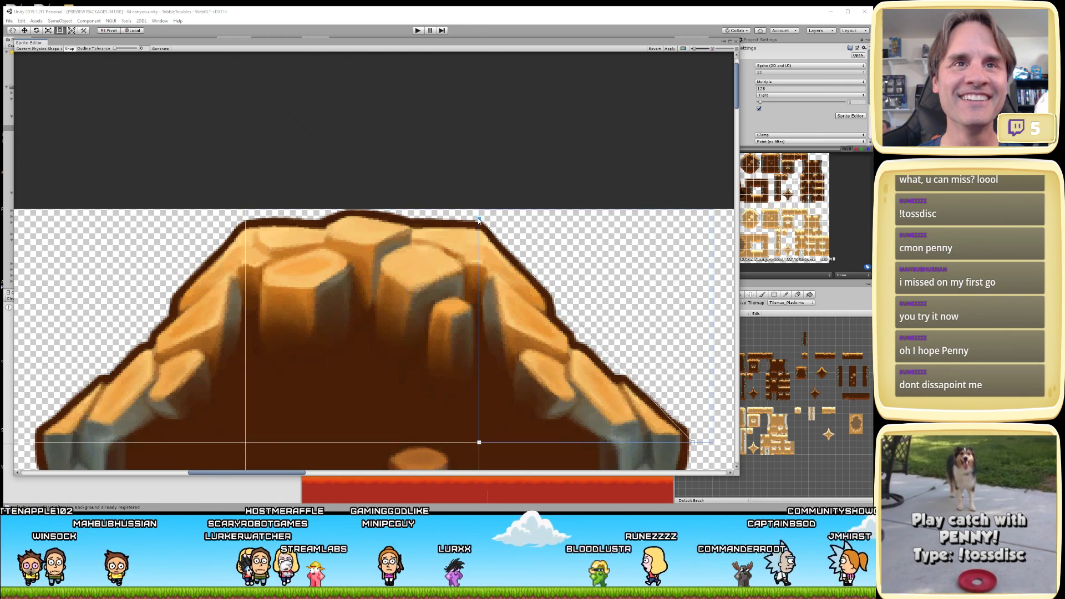
pyautogui.hotkey('ctrl', 'y')
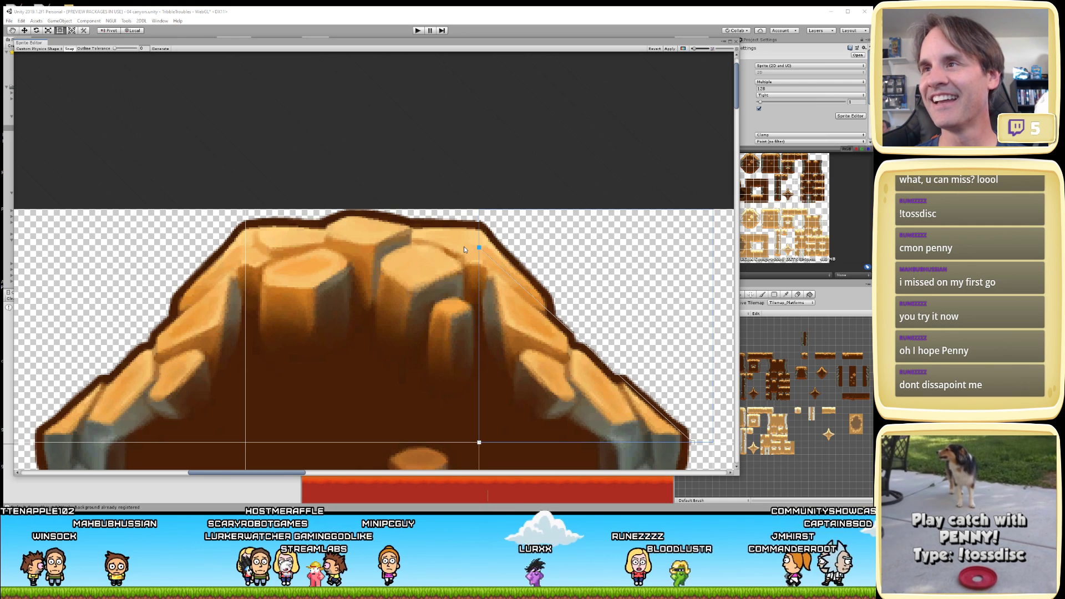
pyautogui.click(445, 328)
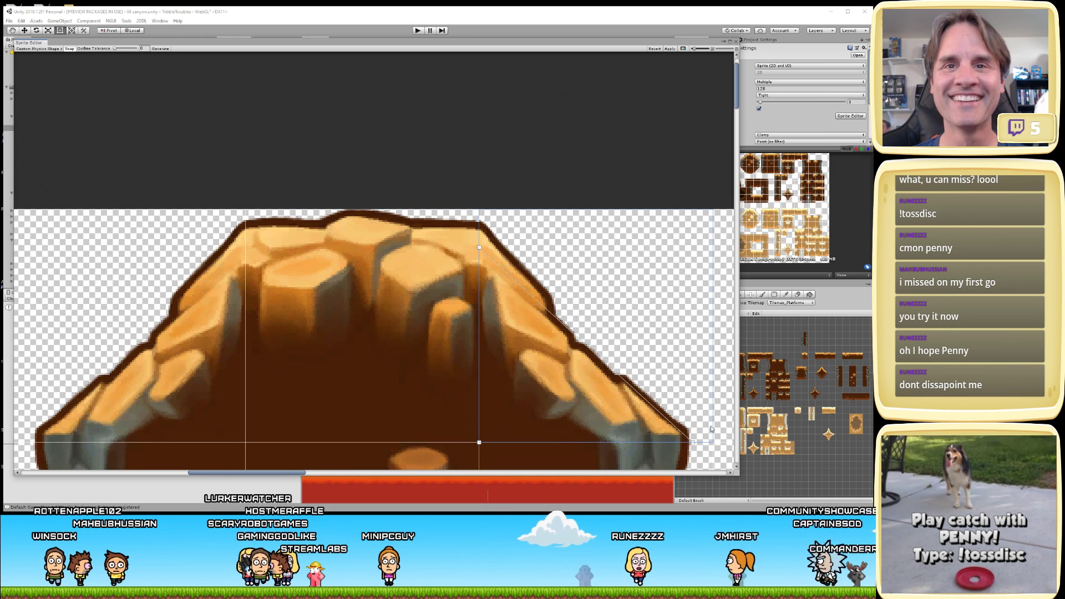
pyautogui.moveTo(693, 443); pyautogui.dragTo(686, 452)
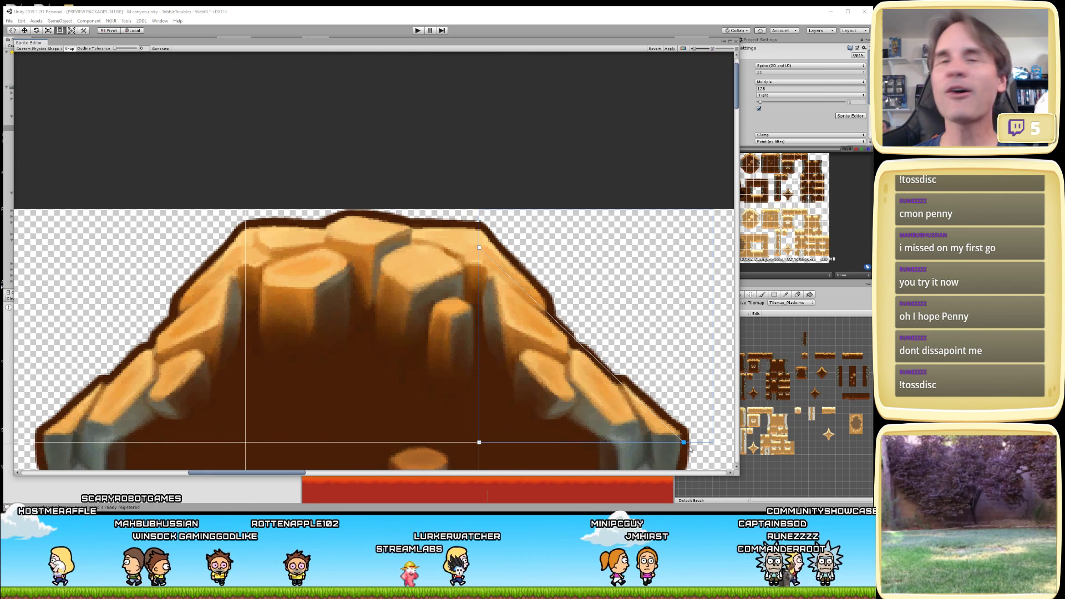
# - Move the left polygon's bottom-left vertex inward and apply the physics shape changes
pyautogui.click(168, 344)
pyautogui.moveTo(32, 442); pyautogui.dragTo(38, 447)
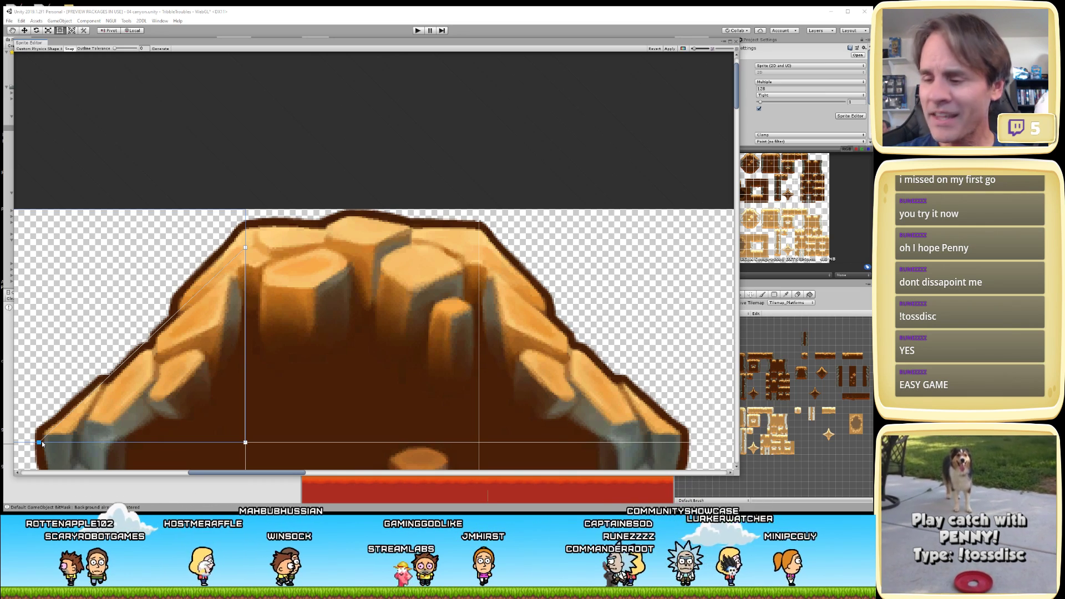
pyautogui.click(416, 320)
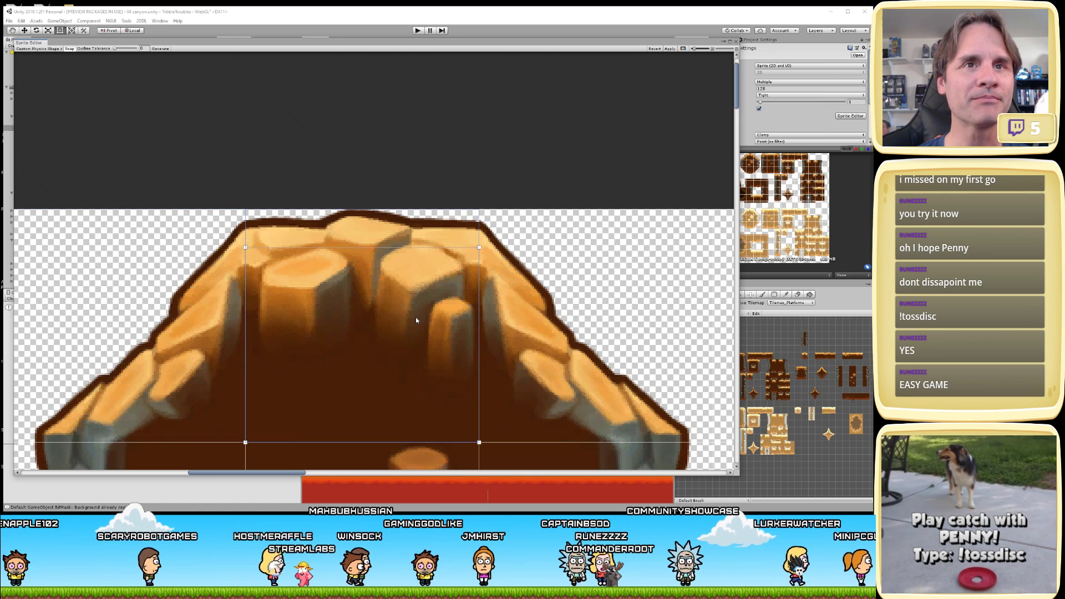
pyautogui.click(670, 50)
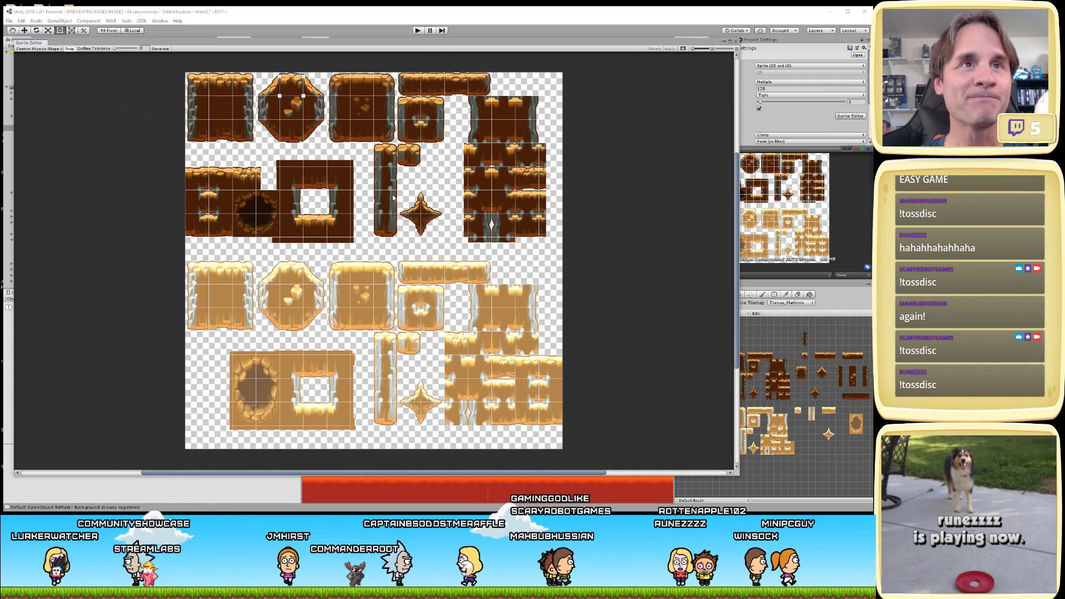
# - Pan the view to reposition the canyon tile sheet after applying
pyautogui.moveTo(393, 197); pyautogui.dragTo(422, 367, button='middle')
# - Zoom in on the square rock tile and generate its physics outline
pyautogui.scroll(5, 401, 308)
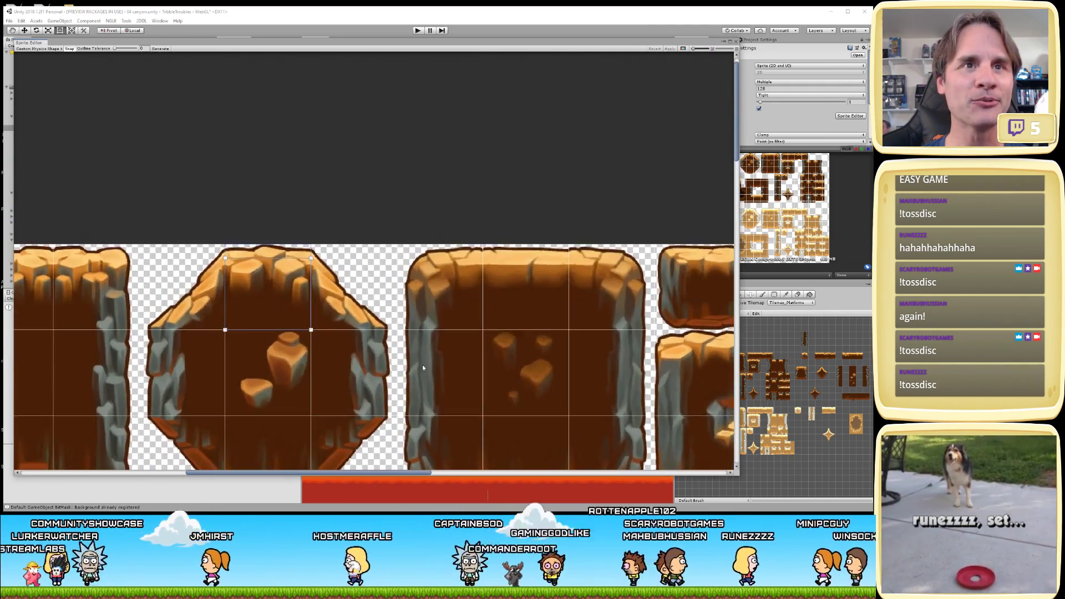
pyautogui.click(458, 254)
pyautogui.scroll(2, 436, 285)
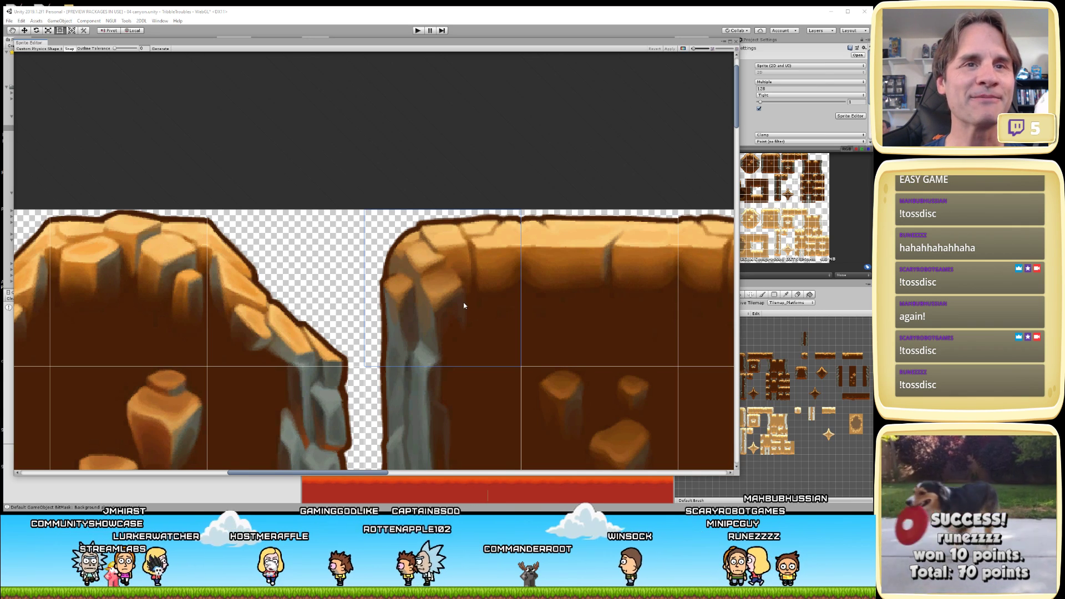
pyautogui.click(160, 49)
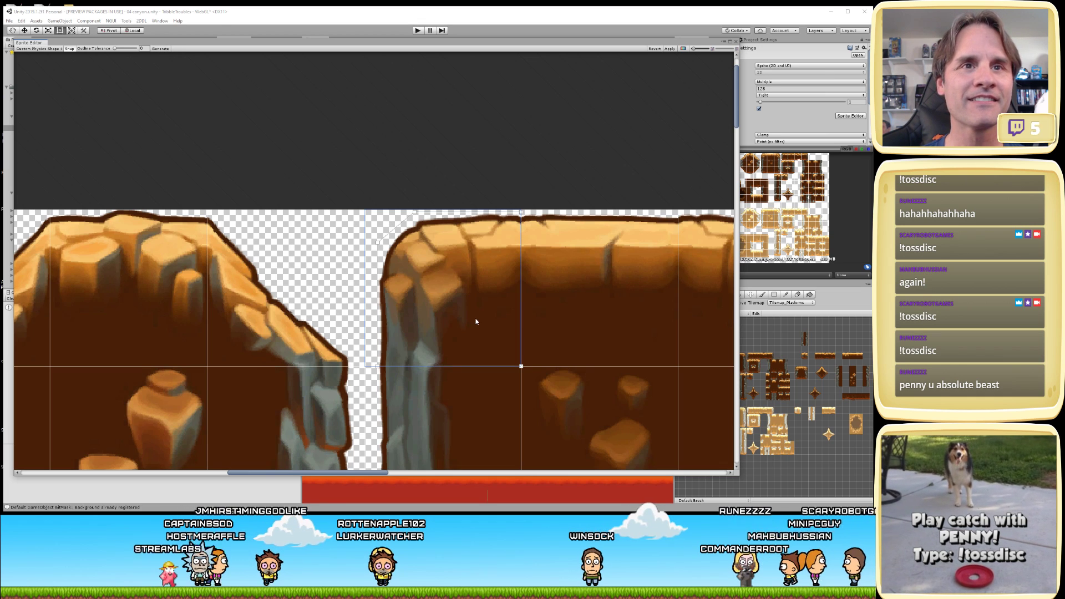
# - Pull the outline's bottom-left, left-side, top-right and top-left vertices onto the rounded rock edge
pyautogui.moveTo(378, 366); pyautogui.dragTo(383, 367)
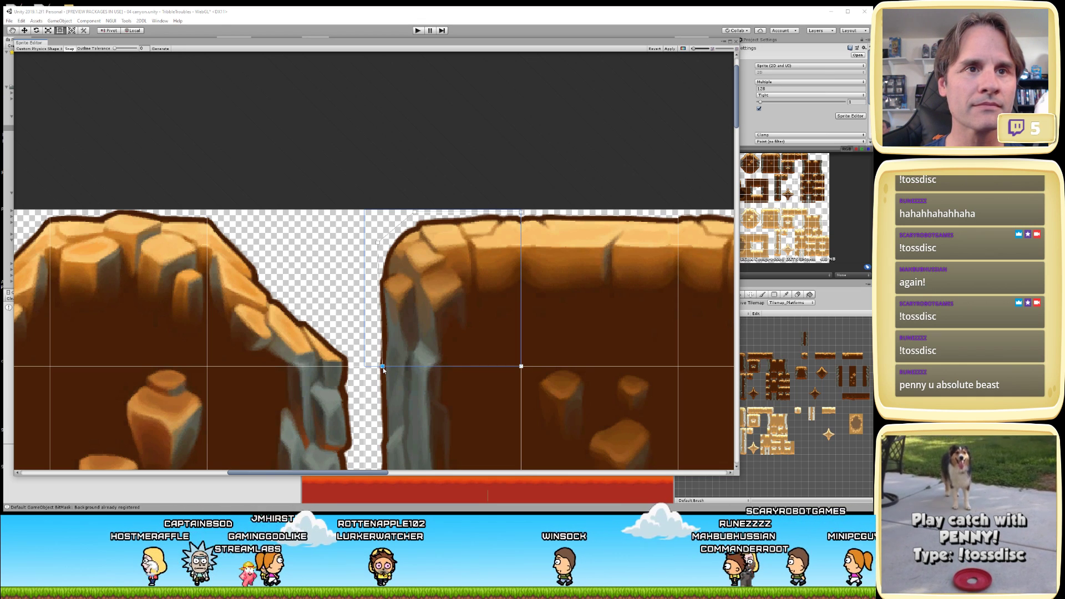
pyautogui.moveTo(378, 243); pyautogui.dragTo(384, 273)
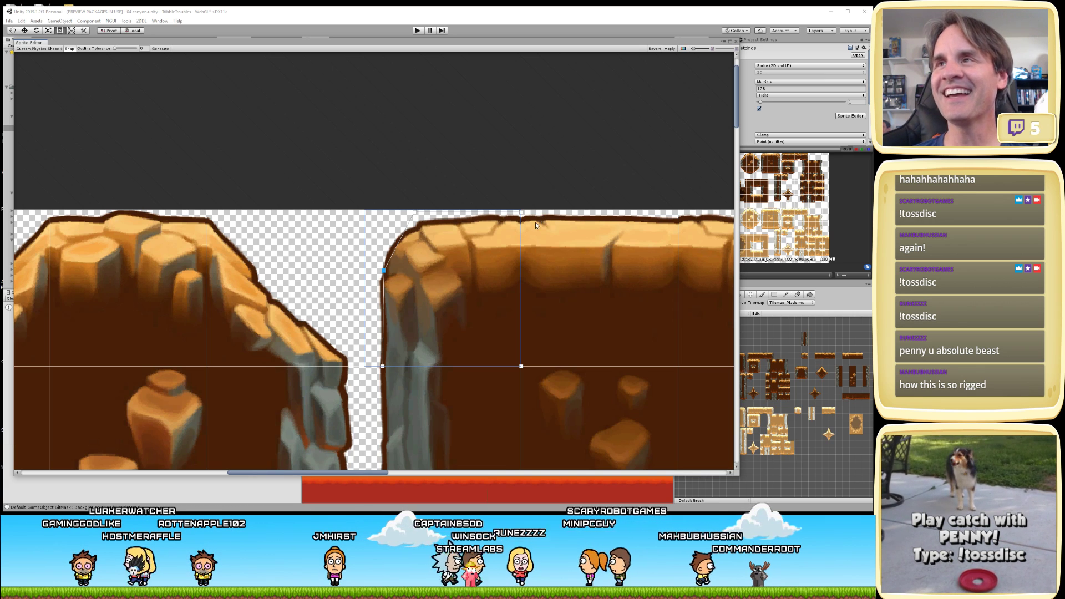
pyautogui.moveTo(522, 213); pyautogui.dragTo(521, 221)
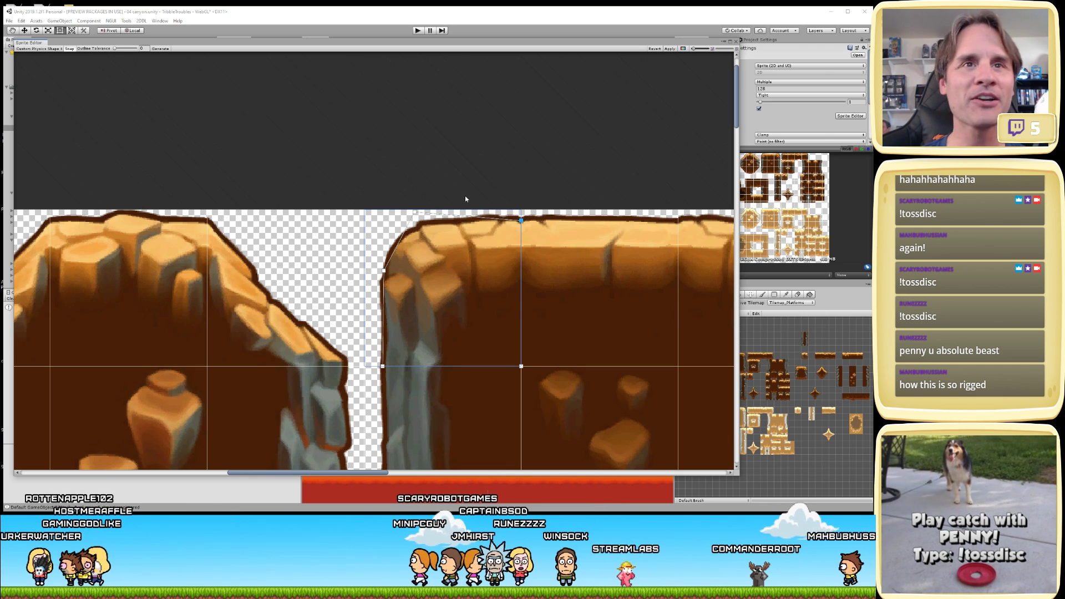
pyautogui.moveTo(414, 214); pyautogui.dragTo(404, 225)
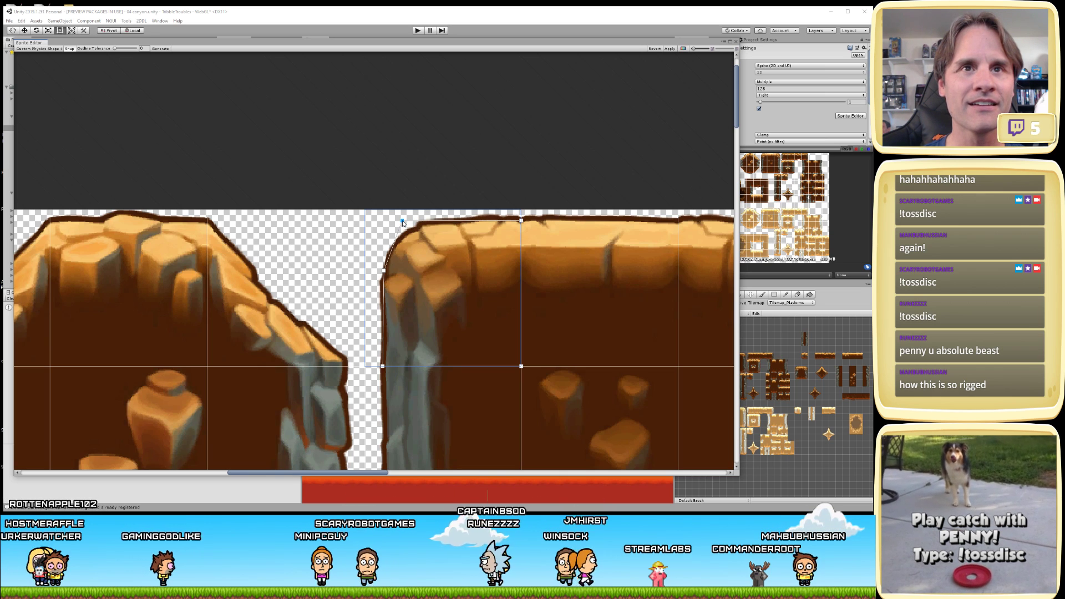
pyautogui.moveTo(611, 276); pyautogui.dragTo(486, 281, button='middle')
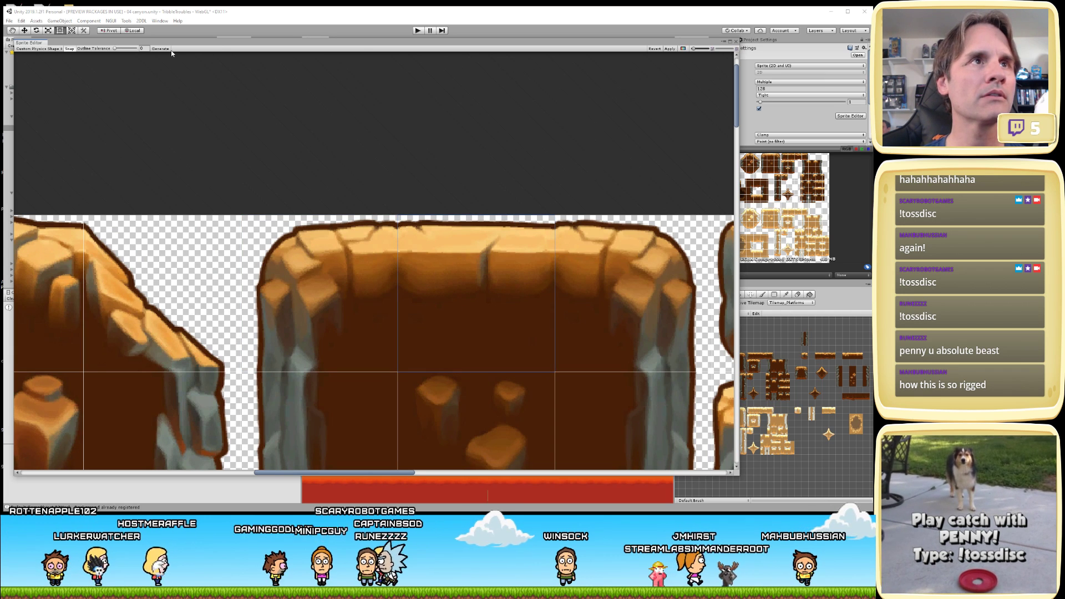
# - Lower the flat-topped tile's top corner vertices onto the rock and delete the extra top-edge vertex
pyautogui.click(477, 250)
pyautogui.moveTo(397, 220); pyautogui.dragTo(388, 228)
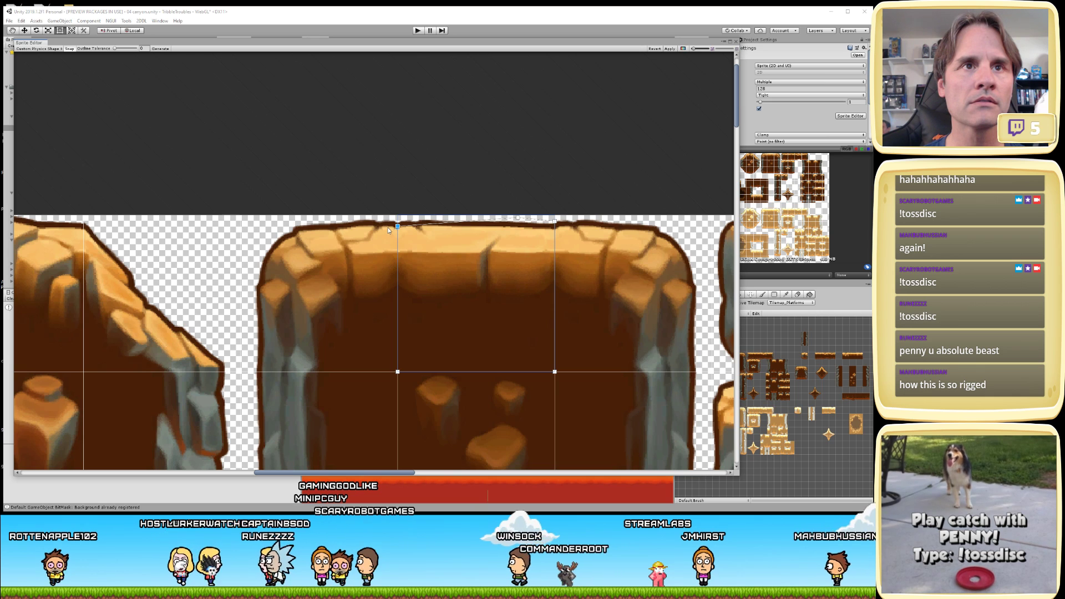
pyautogui.moveTo(554, 222); pyautogui.dragTo(555, 228)
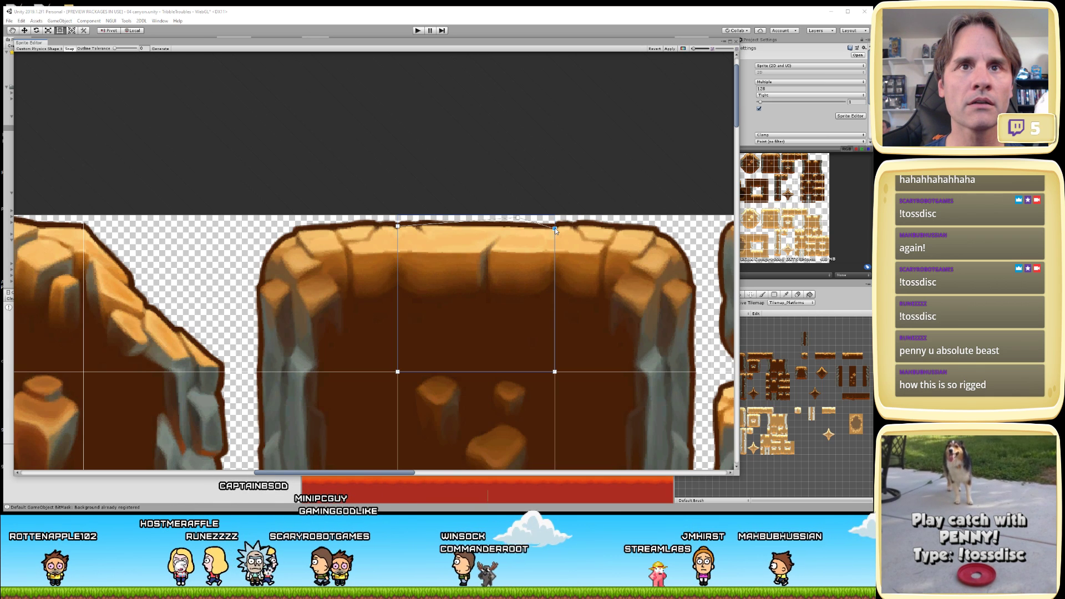
pyautogui.click(518, 218)
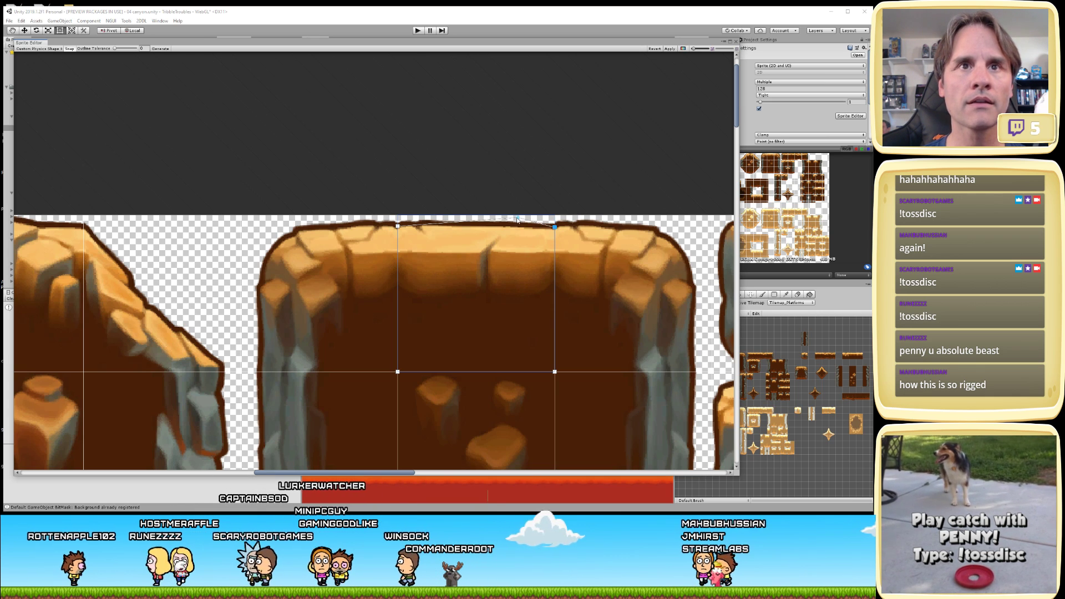
pyautogui.press('Delete')
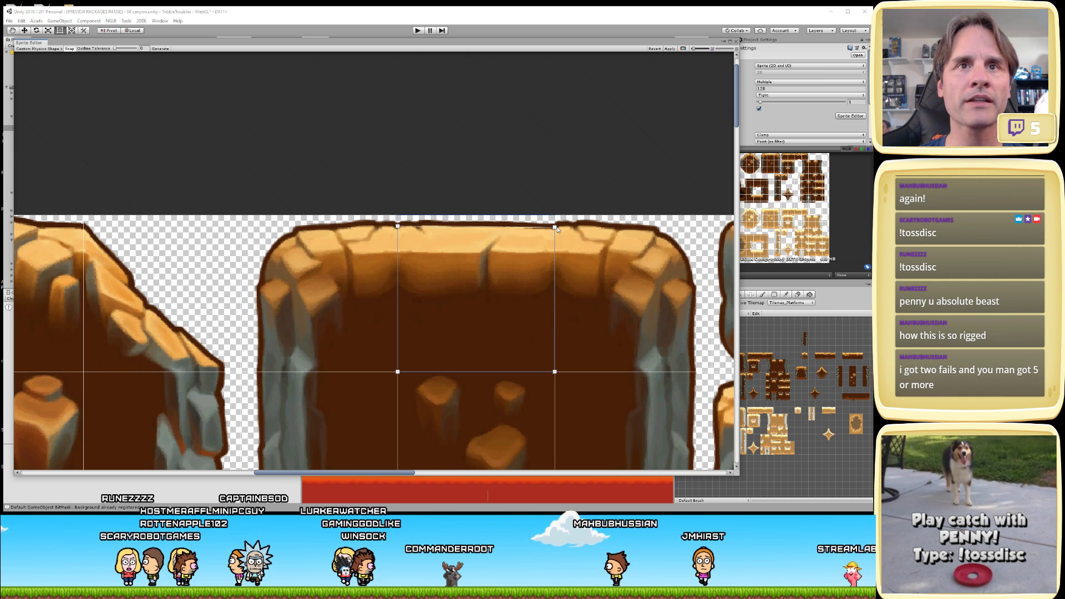
pyautogui.click(555, 227)
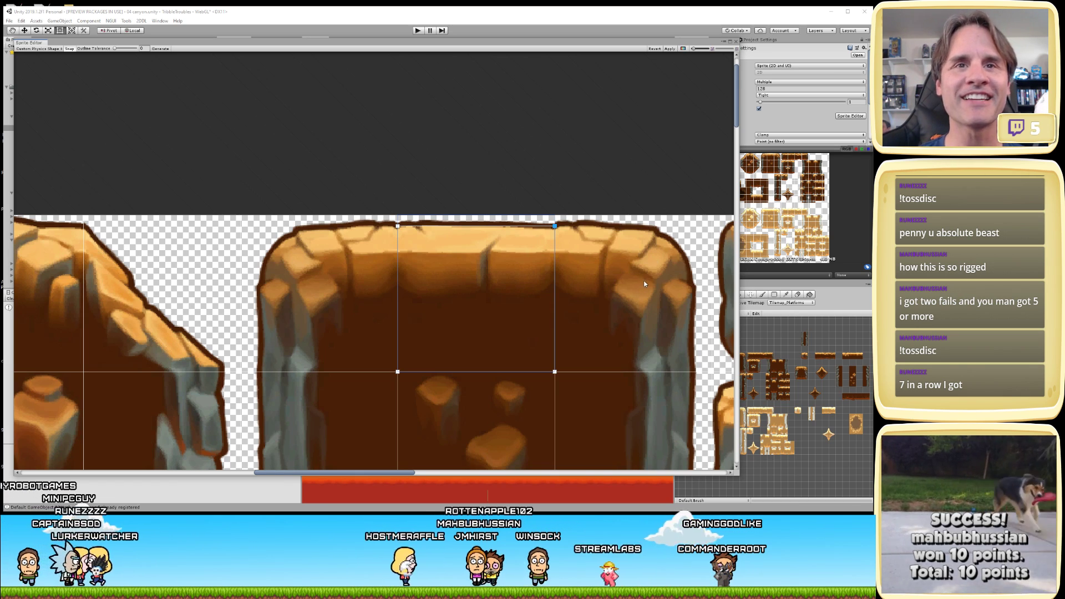
# - Fit the rounded-top tile's outline with a top-left corner point, new top-edge point and straight right edge
pyautogui.moveTo(606, 302); pyautogui.dragTo(544, 298, button='middle')
pyautogui.click(544, 298)
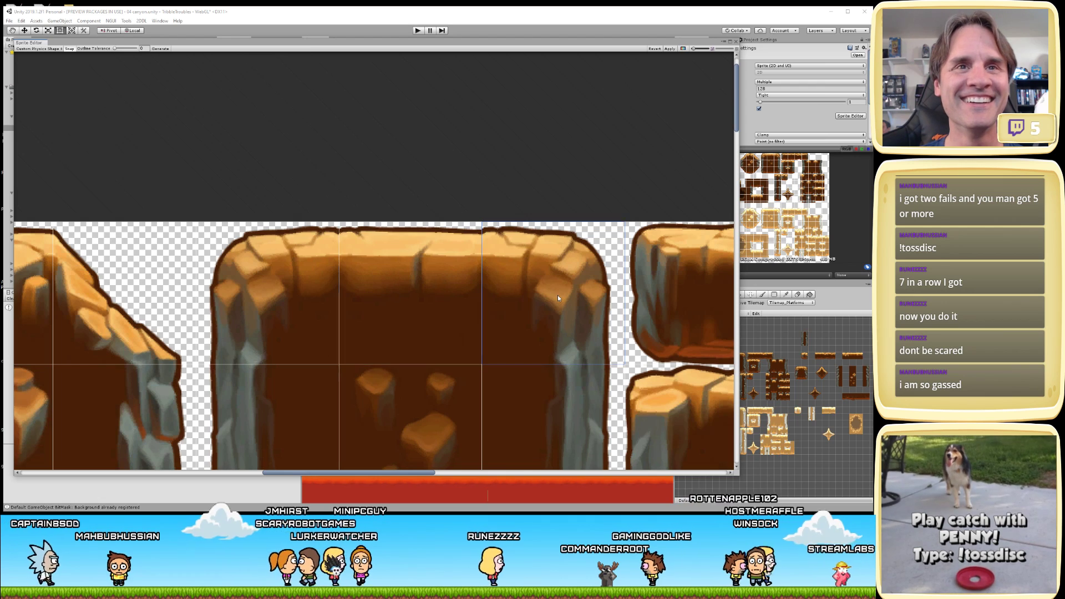
pyautogui.click(587, 245)
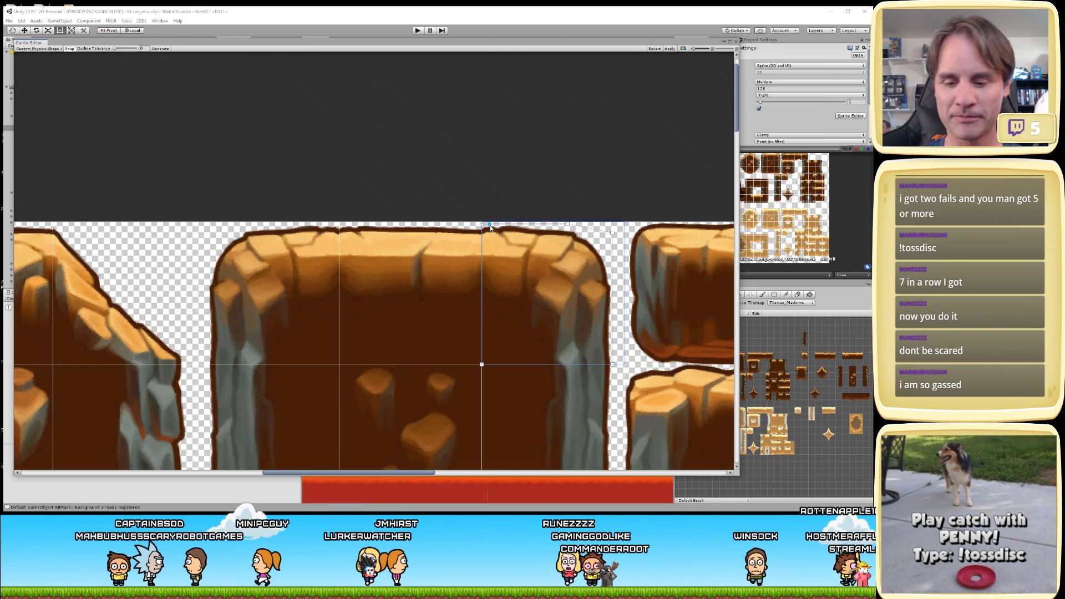
pyautogui.moveTo(490, 227); pyautogui.dragTo(479, 235)
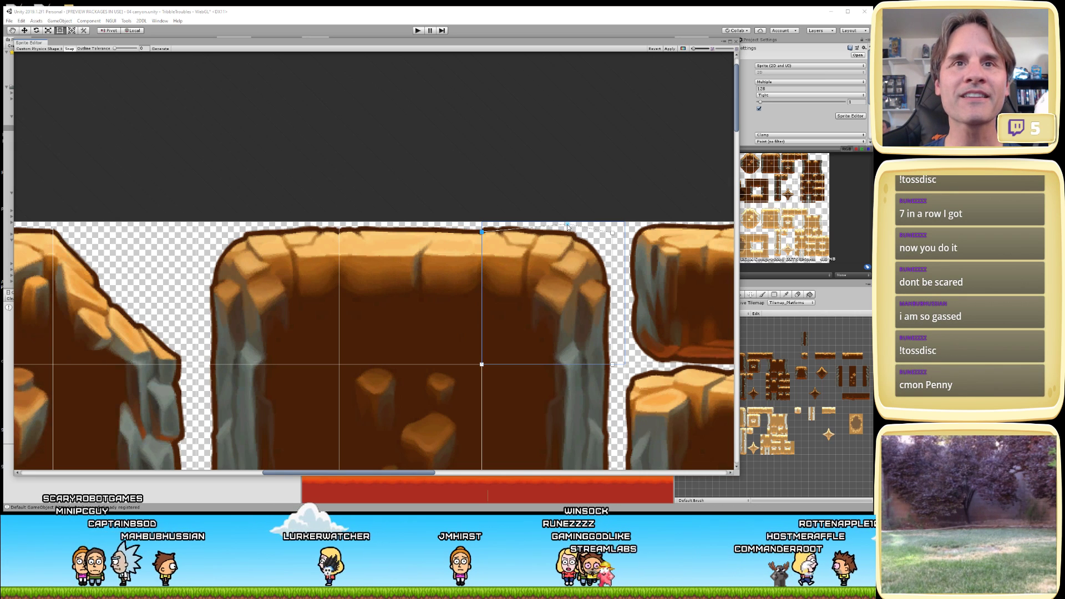
pyautogui.moveTo(568, 227); pyautogui.dragTo(602, 258)
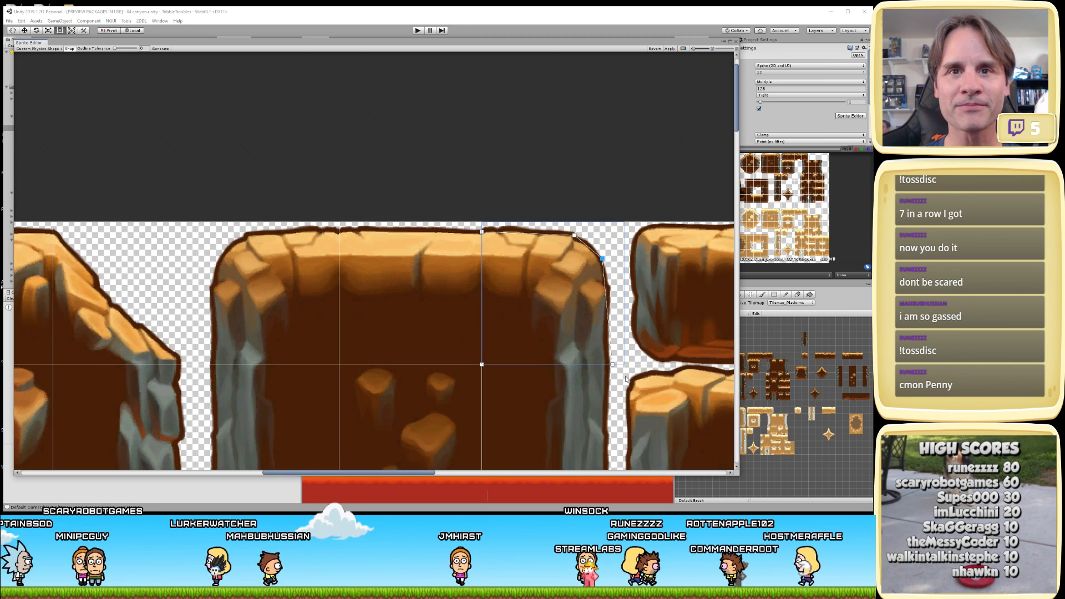
pyautogui.moveTo(612, 365); pyautogui.dragTo(607, 365)
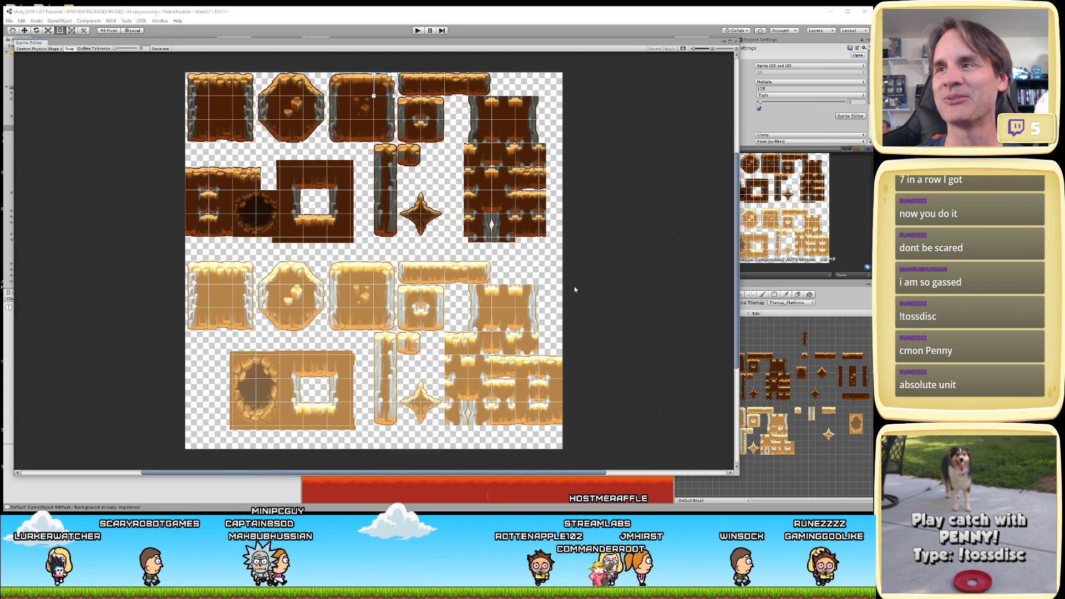
# - Zoom and pan to the top row of canyon tiles, stepping through slices to the octagonal tile
pyautogui.scroll(10, 393, 113)
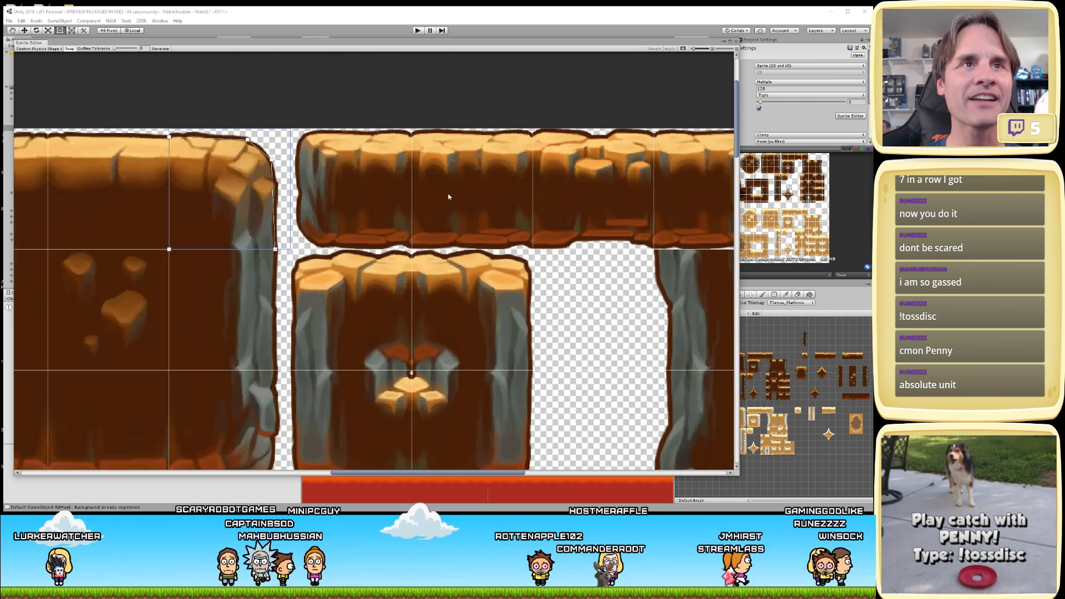
pyautogui.moveTo(448, 196); pyautogui.dragTo(455, 317, button='middle')
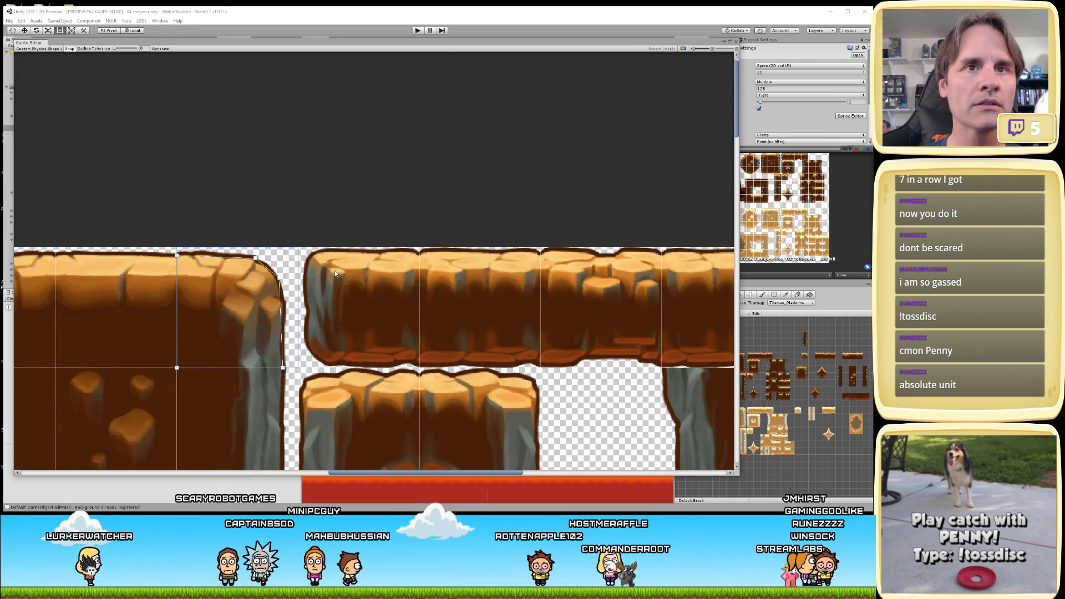
pyautogui.hscroll(-15, 339, 276)
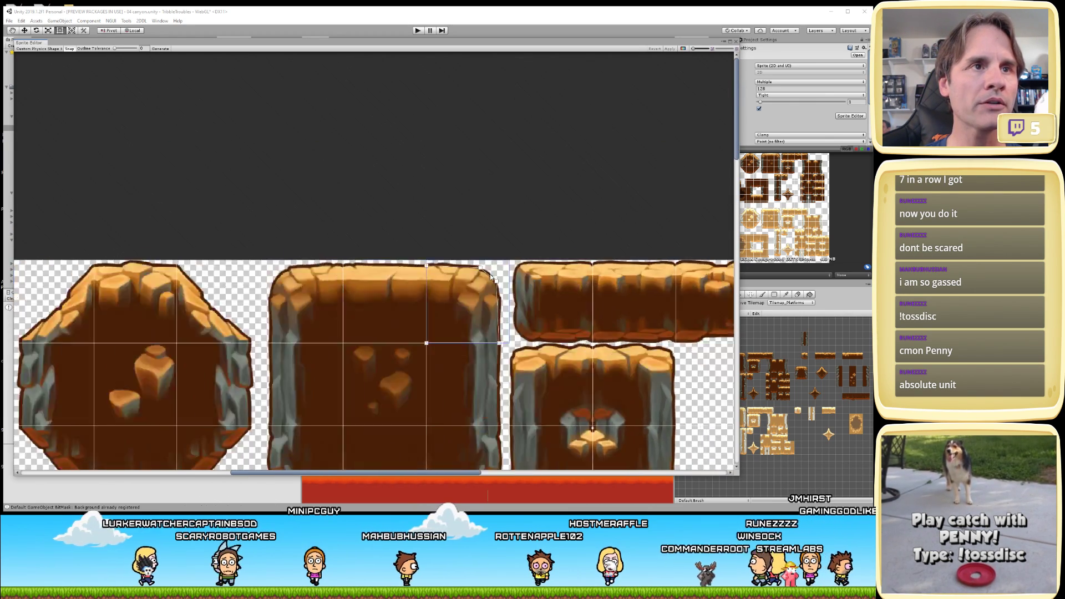
pyautogui.click(434, 340)
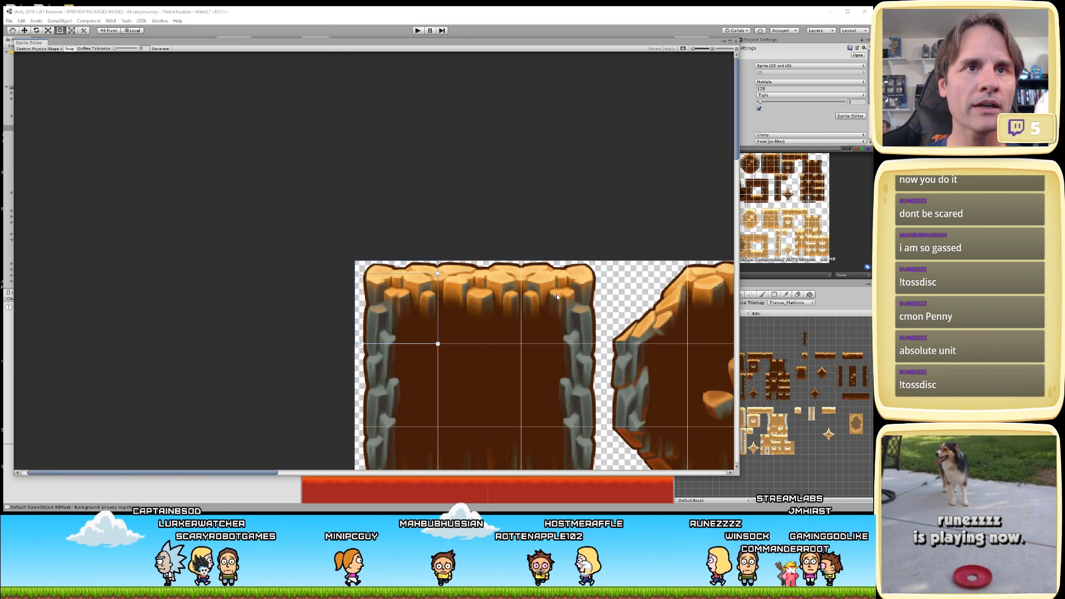
pyautogui.scroll(2, 423, 271)
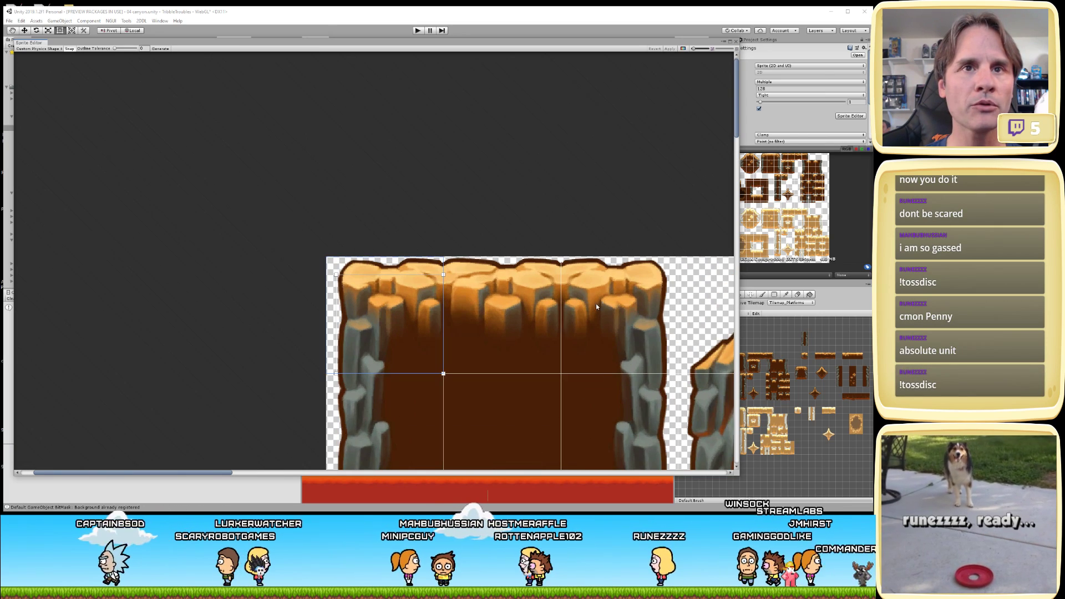
pyautogui.click(502, 312)
pyautogui.click(577, 311)
pyautogui.hscroll(5, 537, 308)
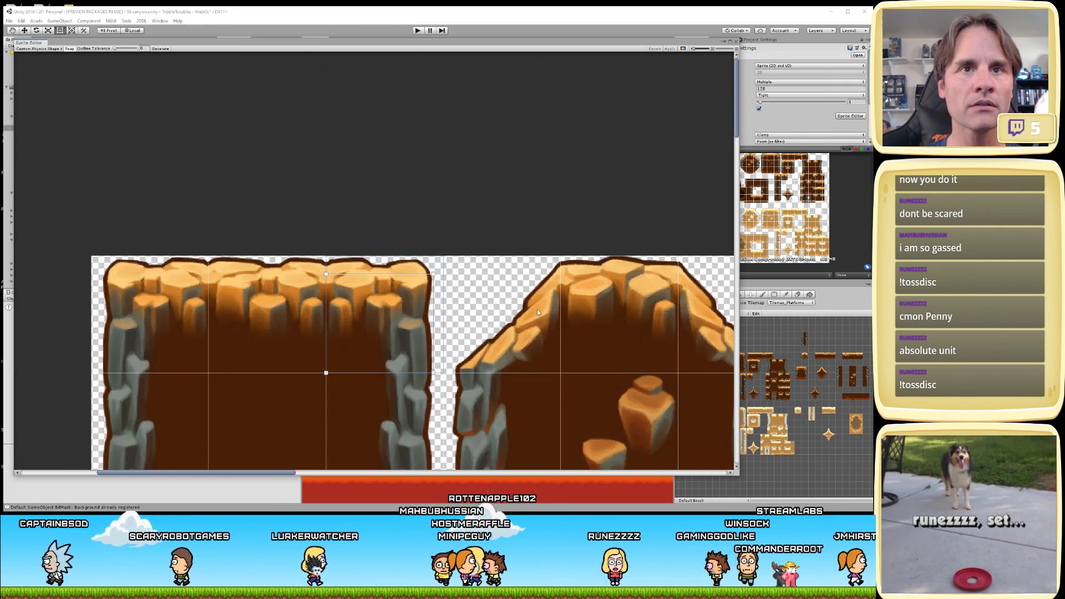
pyautogui.click(631, 300)
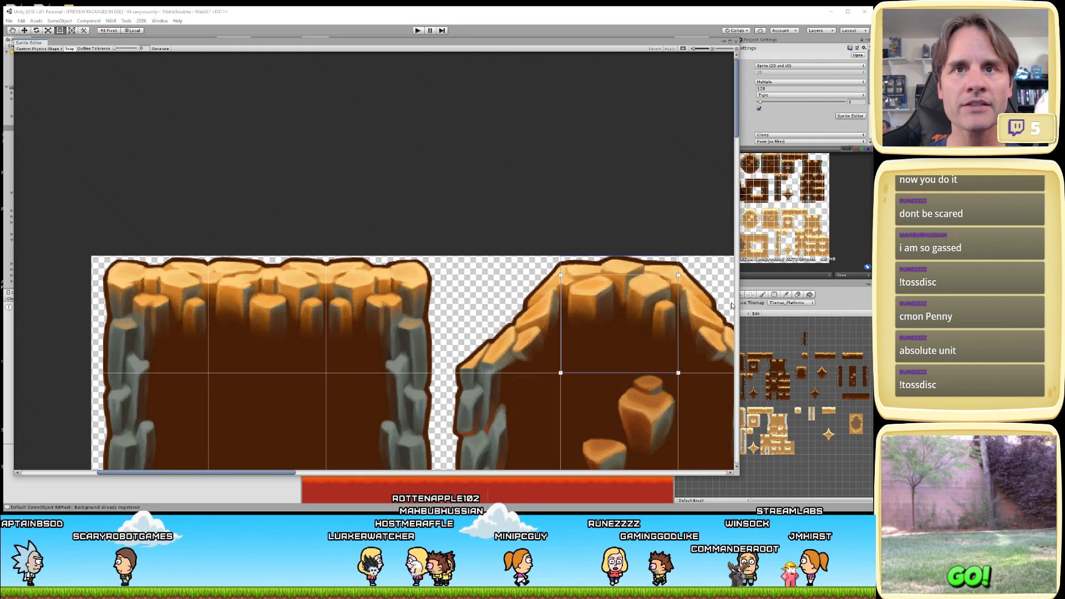
pyautogui.hscroll(6, 514, 298)
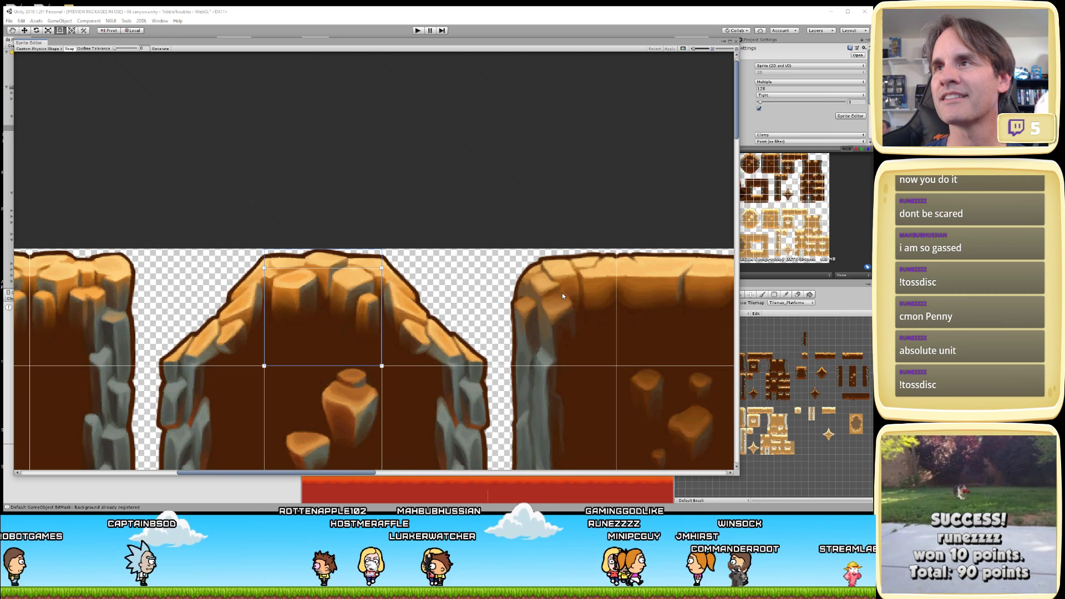
# - Lower the right square tile's top-right point and move its top-left point onto the rounded corner
pyautogui.click(561, 293)
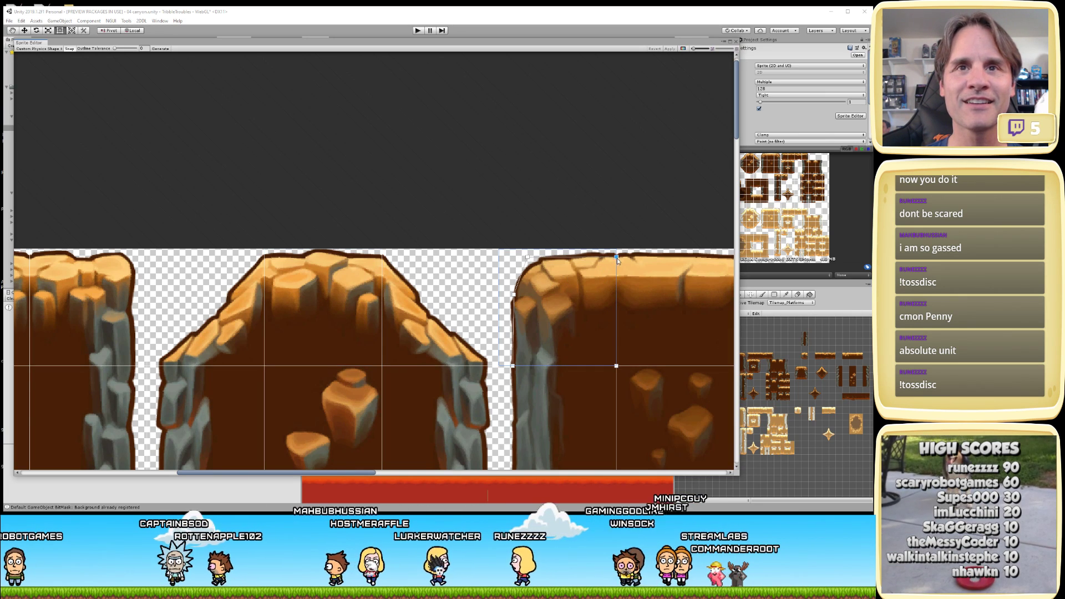
pyautogui.moveTo(617, 258); pyautogui.dragTo(618, 268)
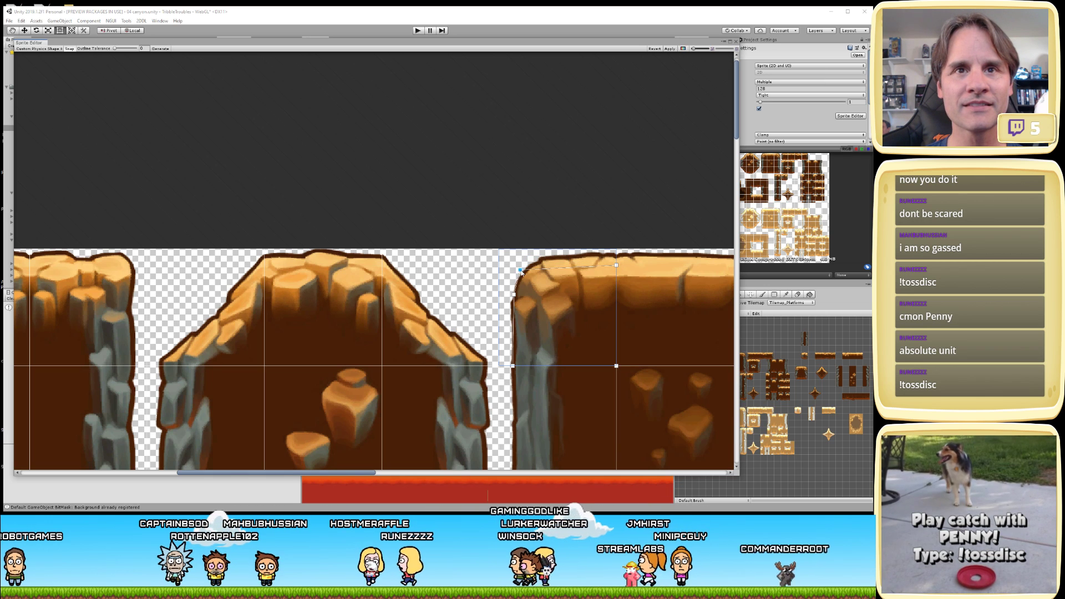
pyautogui.moveTo(526, 269); pyautogui.dragTo(516, 270)
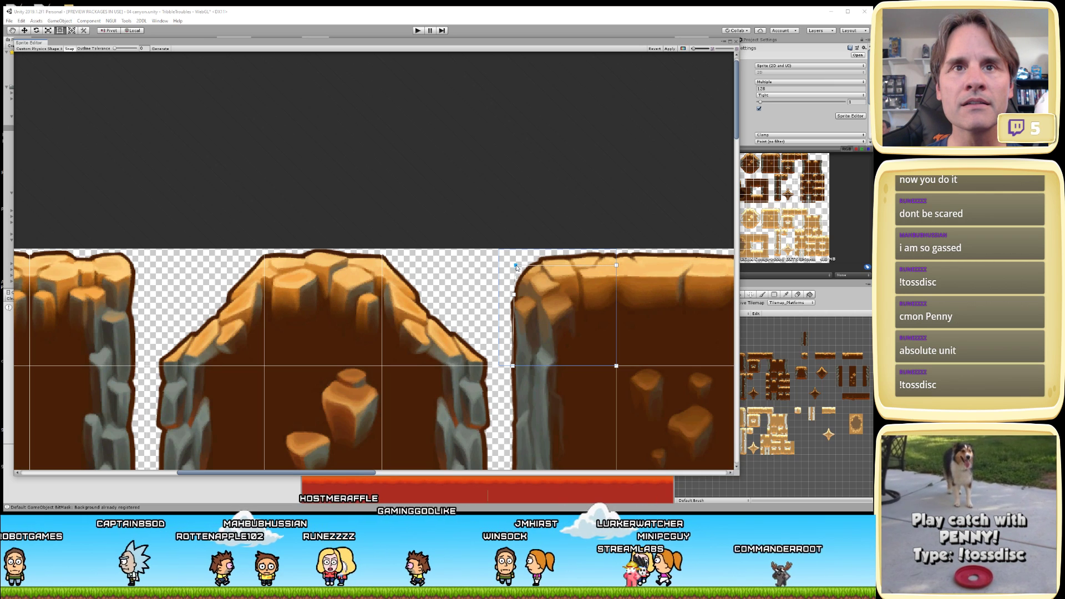
pyautogui.click(525, 301)
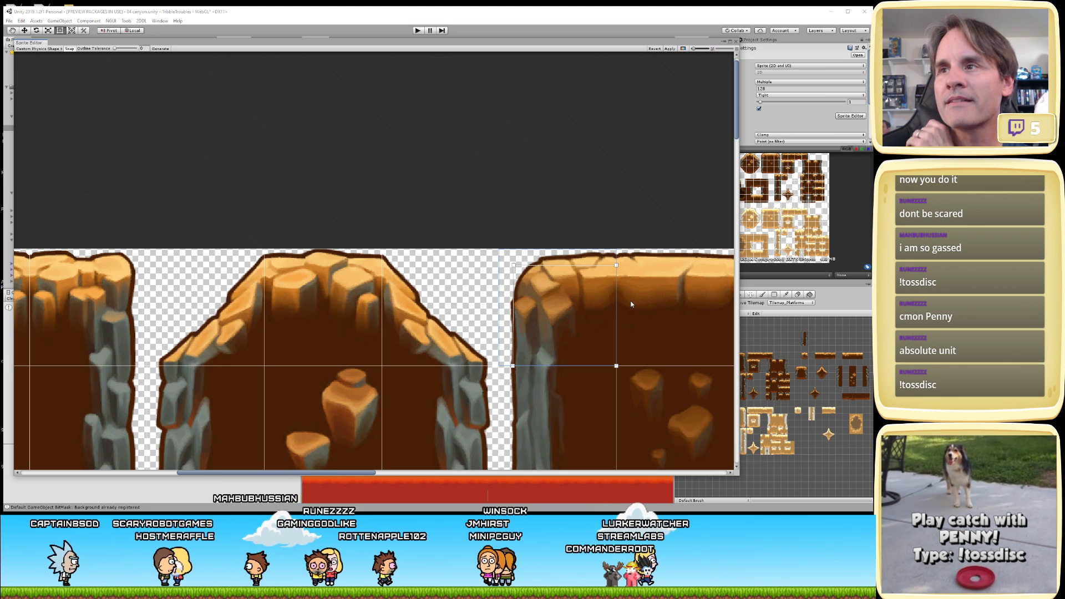
# - Flatten the middle square tile's top edge by lowering its top outline point
pyautogui.moveTo(641, 288); pyautogui.dragTo(483, 284, button='middle')
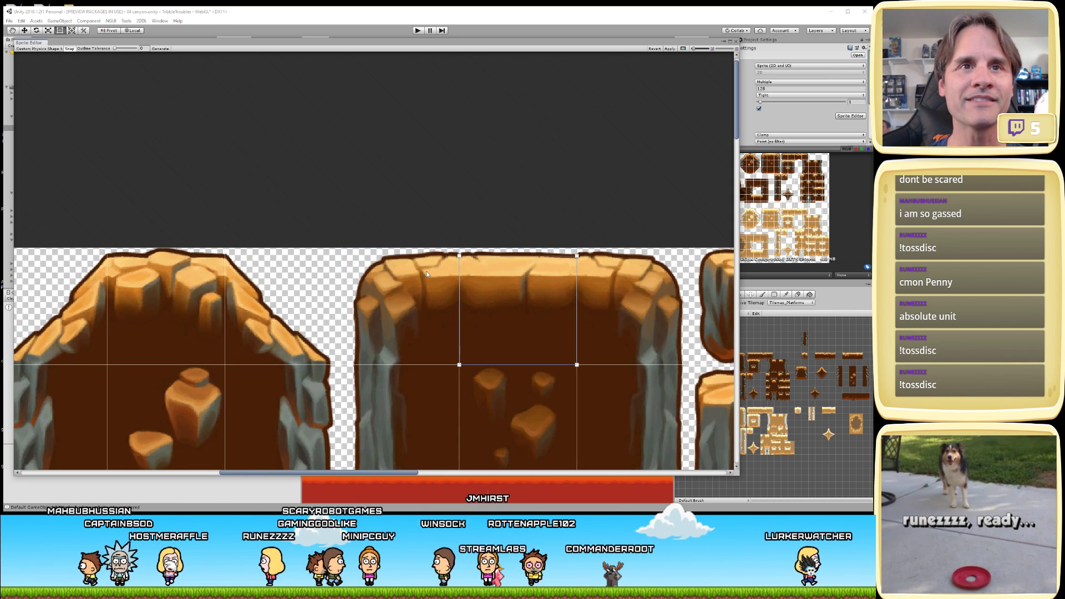
pyautogui.click(485, 282)
pyautogui.click(457, 263)
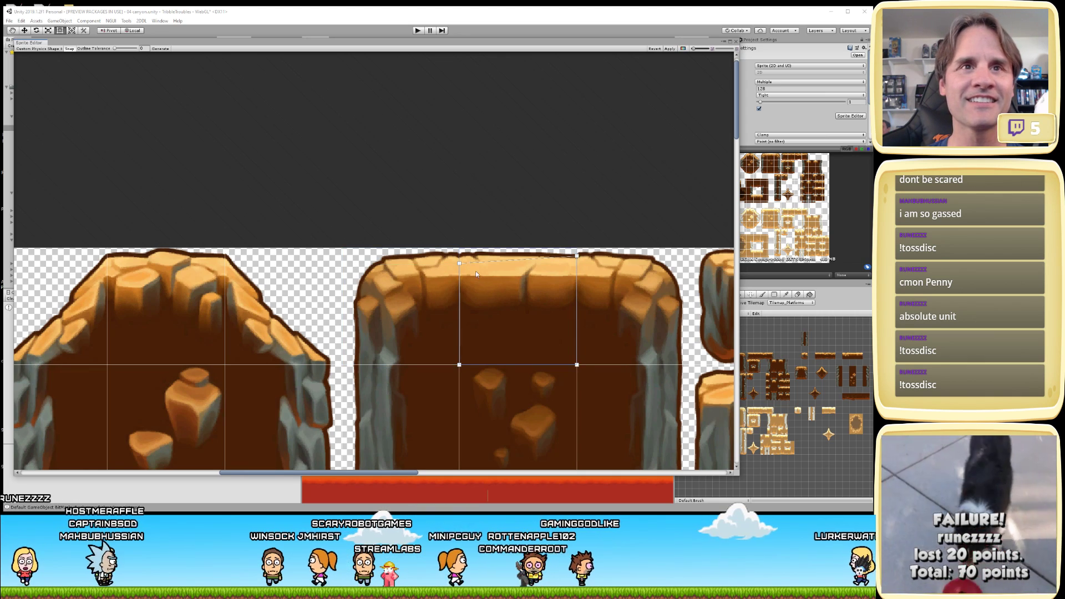
pyautogui.click(459, 264)
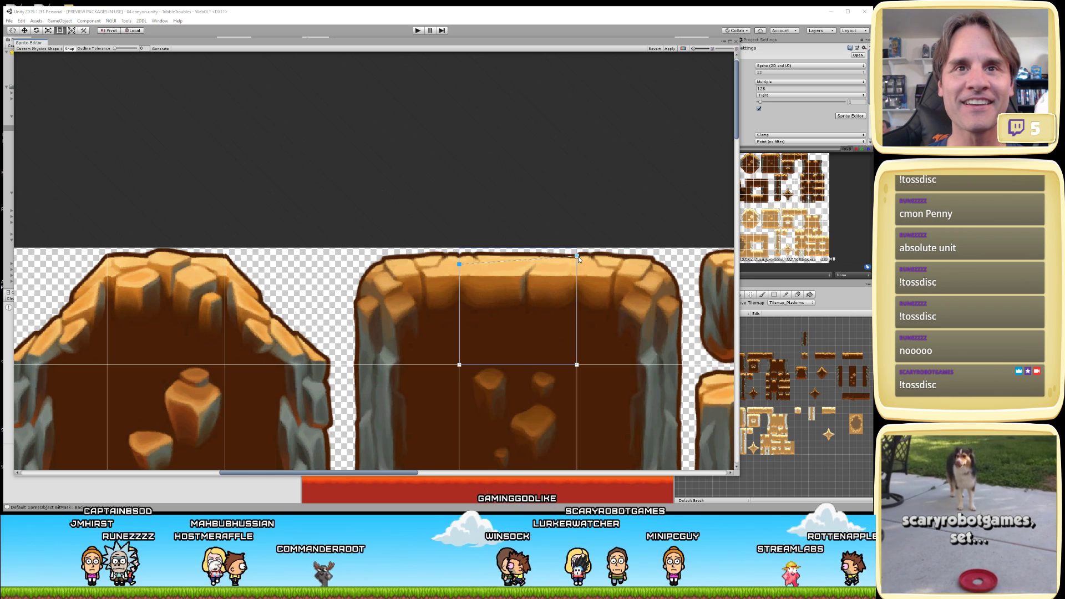
pyautogui.moveTo(578, 256); pyautogui.dragTo(580, 265)
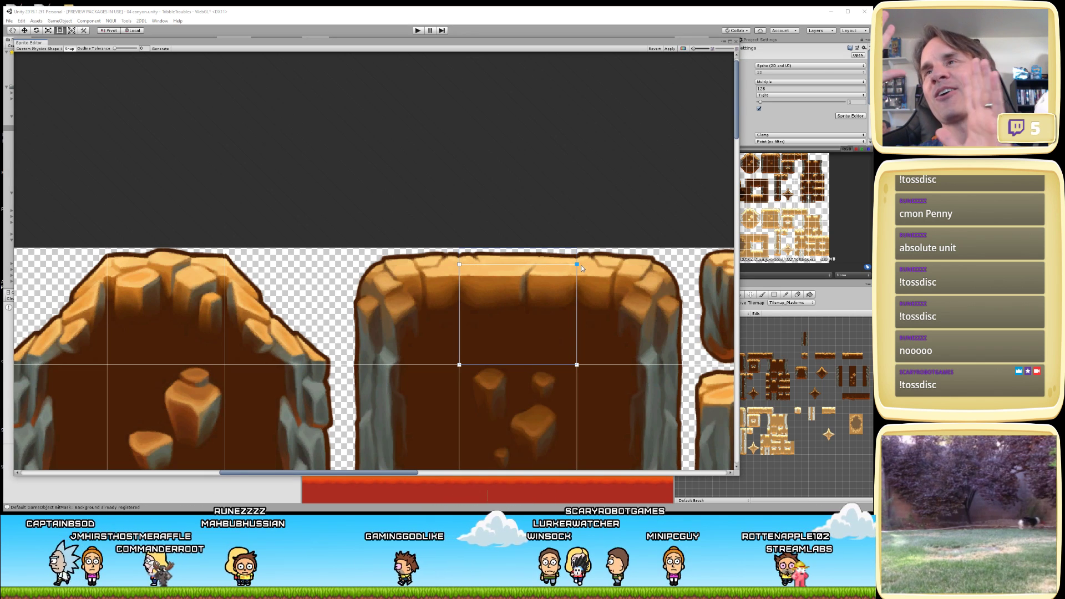
# - Switch between the middle and right-hand tile slices to check their outlines
pyautogui.click(597, 320)
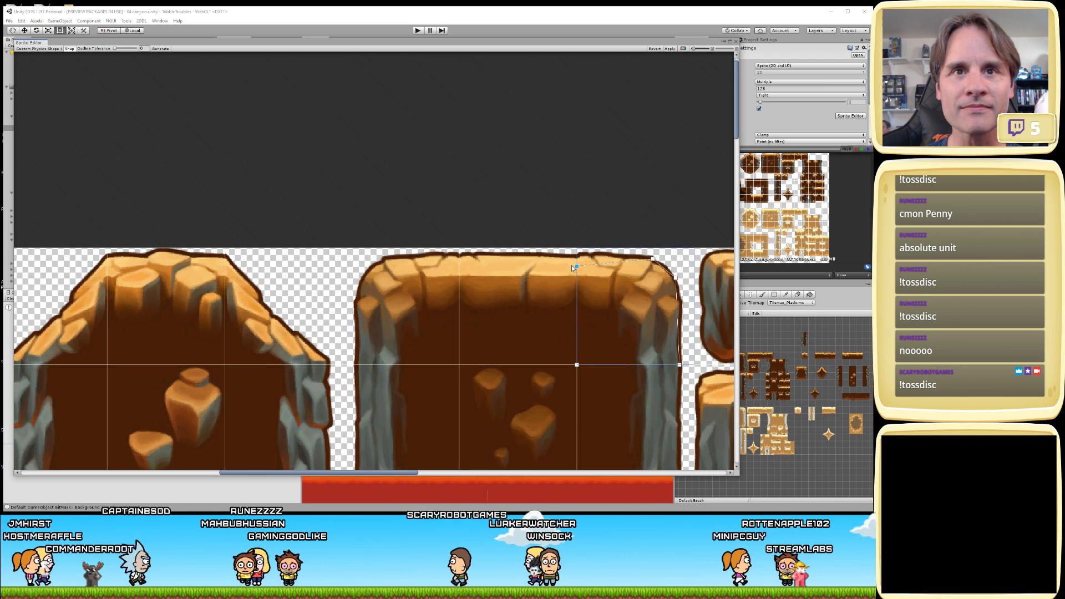
pyautogui.click(517, 281)
pyautogui.click(598, 299)
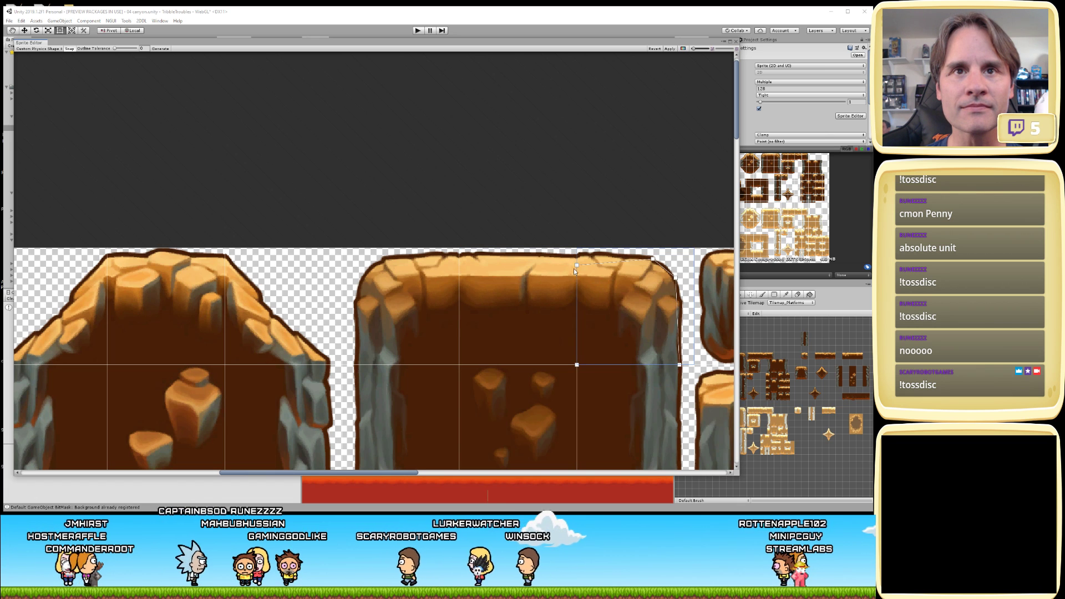
pyautogui.click(540, 283)
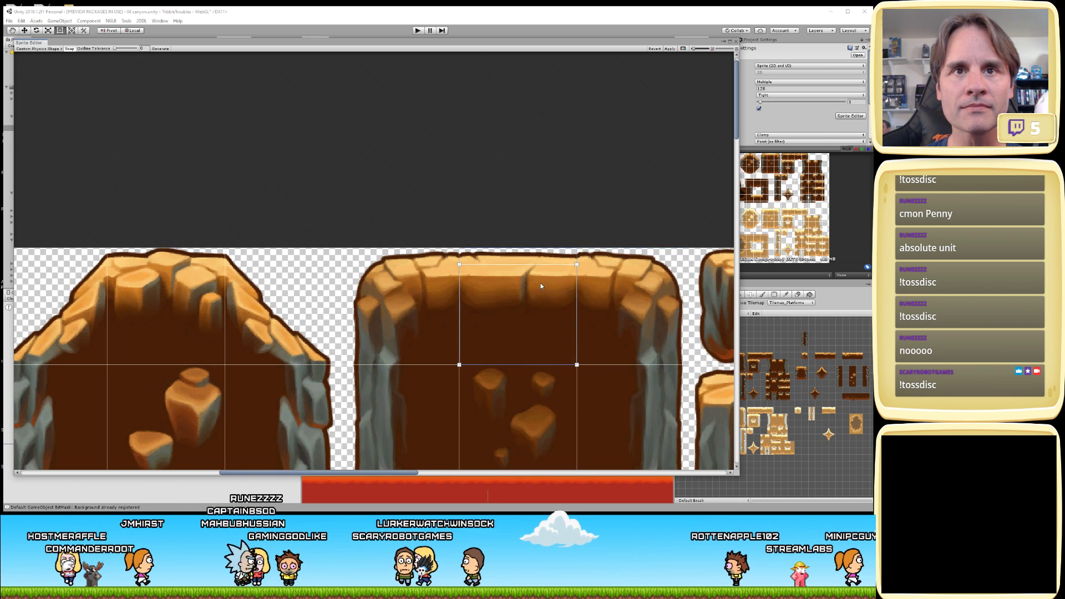
pyautogui.click(601, 286)
pyautogui.moveTo(638, 297); pyautogui.dragTo(580, 295, button='middle')
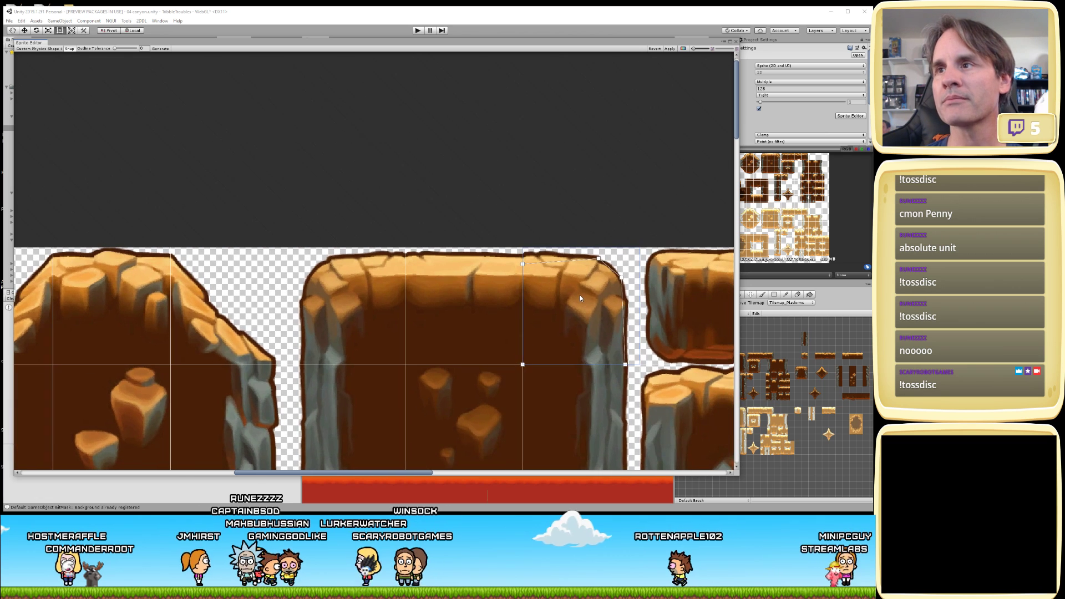
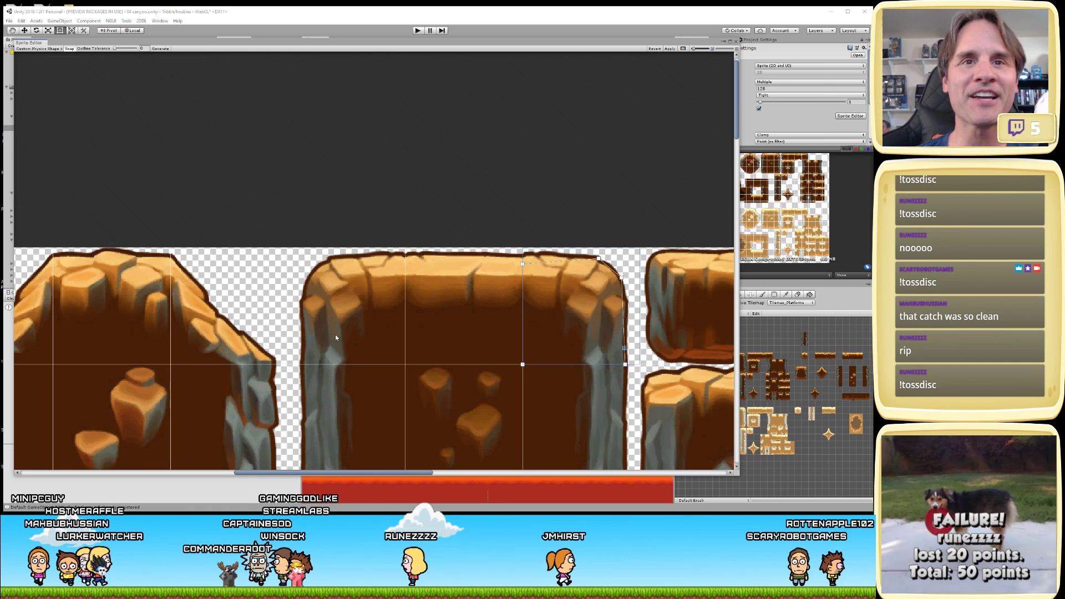
# - Drag the arch tile's right-cell top-right outline vertex up onto the rock corner
pyautogui.click(446, 298)
pyautogui.click(585, 300)
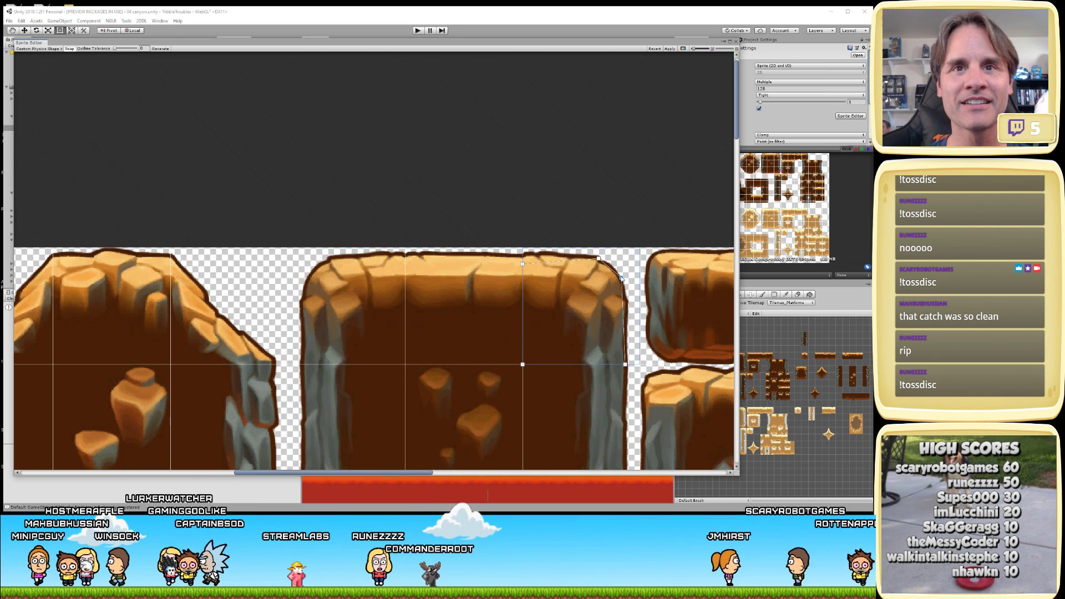
pyautogui.moveTo(621, 279); pyautogui.dragTo(624, 274)
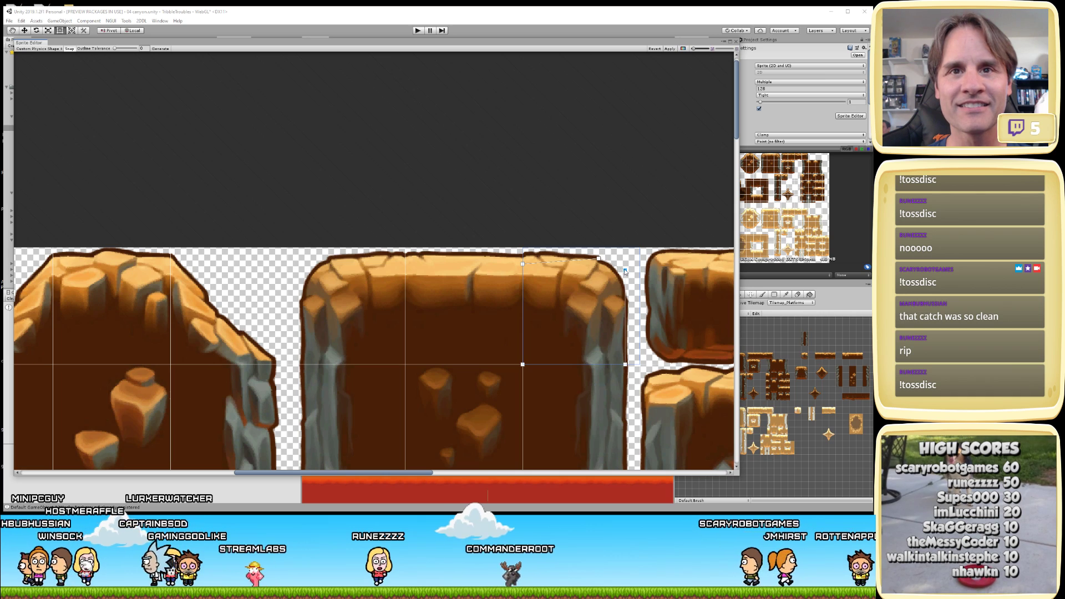
pyautogui.moveTo(598, 259); pyautogui.dragTo(626, 271)
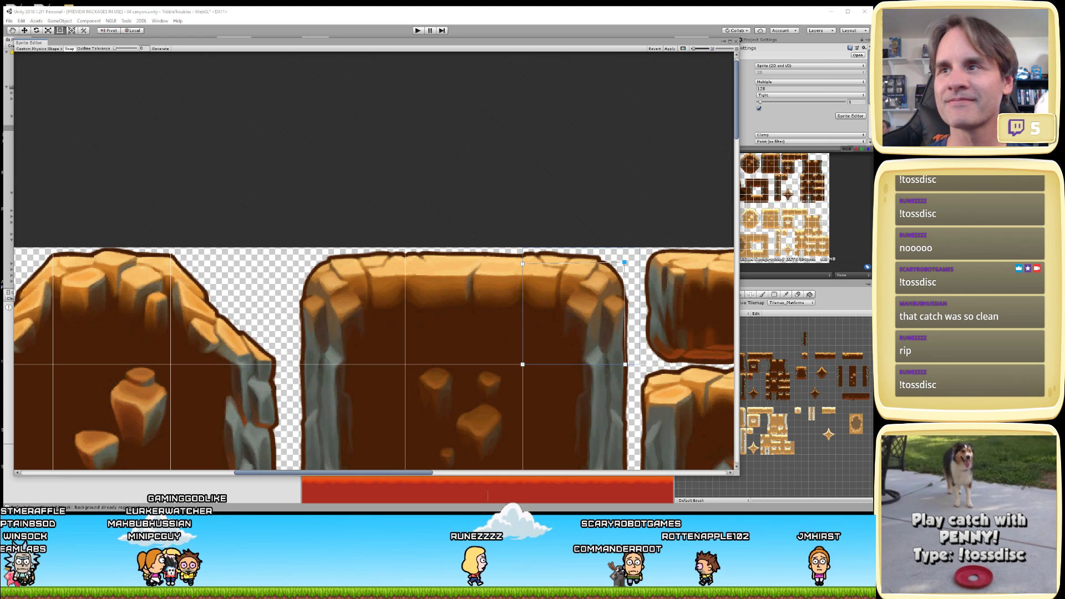
pyautogui.moveTo(626, 271); pyautogui.dragTo(625, 263)
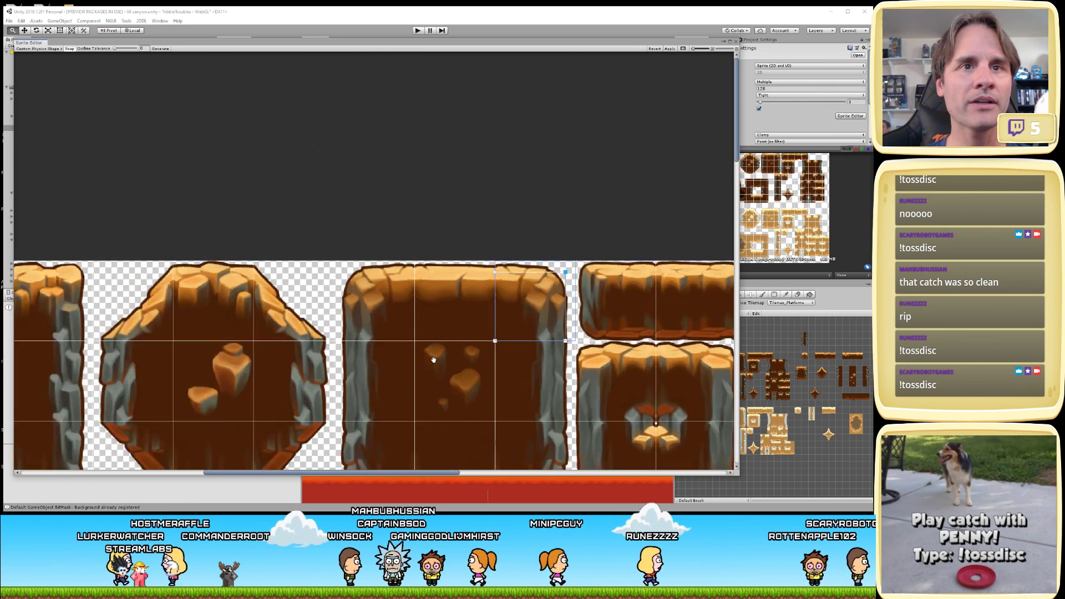
# - Select the flat rock slab tile right of the arch and generate its physics outline
pyautogui.scroll(-3, 571, 290)
pyautogui.moveTo(390, 472); pyautogui.dragTo(285, 472)
pyautogui.scroll(4, 253, 369)
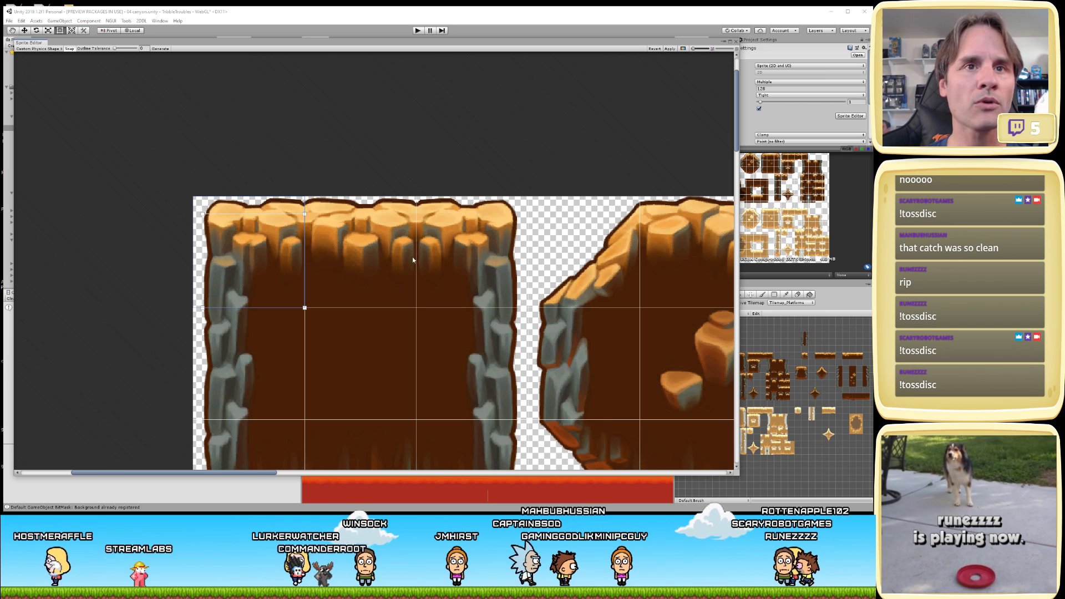
pyautogui.moveTo(590, 332); pyautogui.dragTo(524, 341, button='middle')
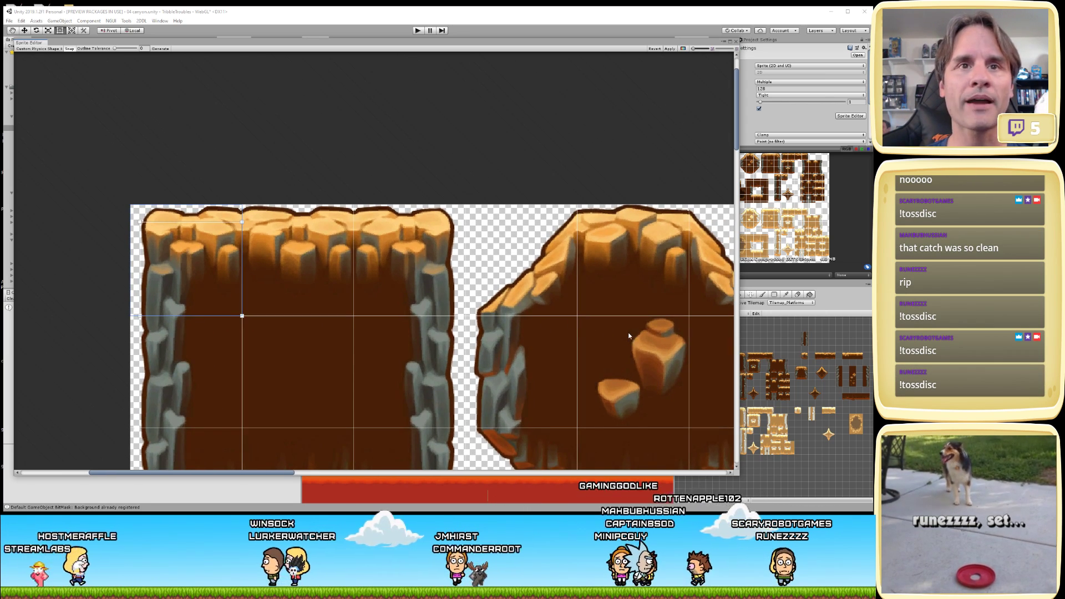
pyautogui.moveTo(629, 335); pyautogui.dragTo(496, 340, button='middle')
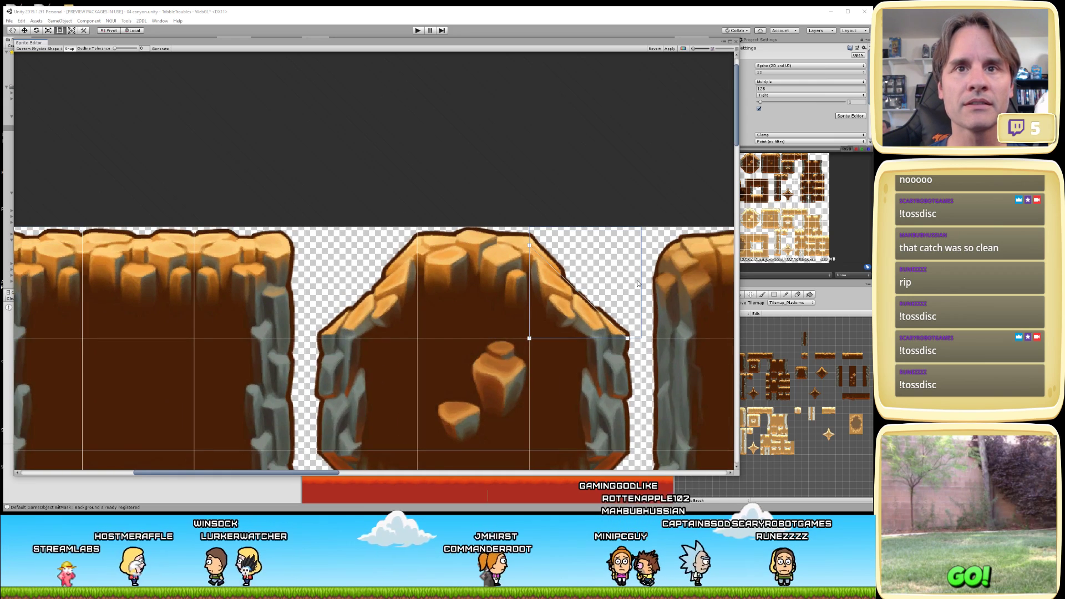
pyautogui.moveTo(637, 283); pyautogui.dragTo(408, 289, button='middle')
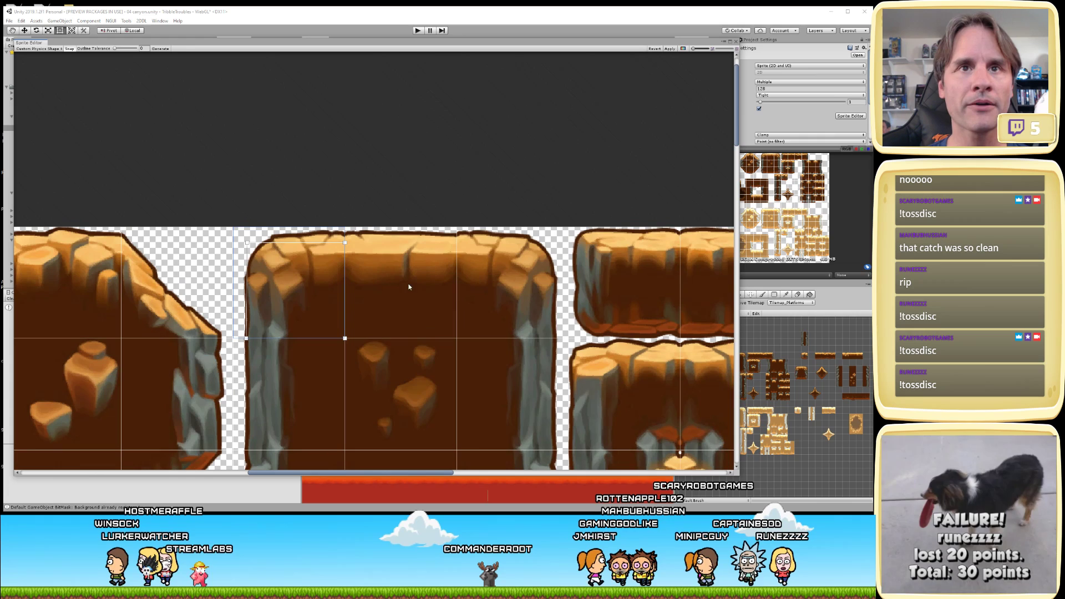
pyautogui.click(524, 283)
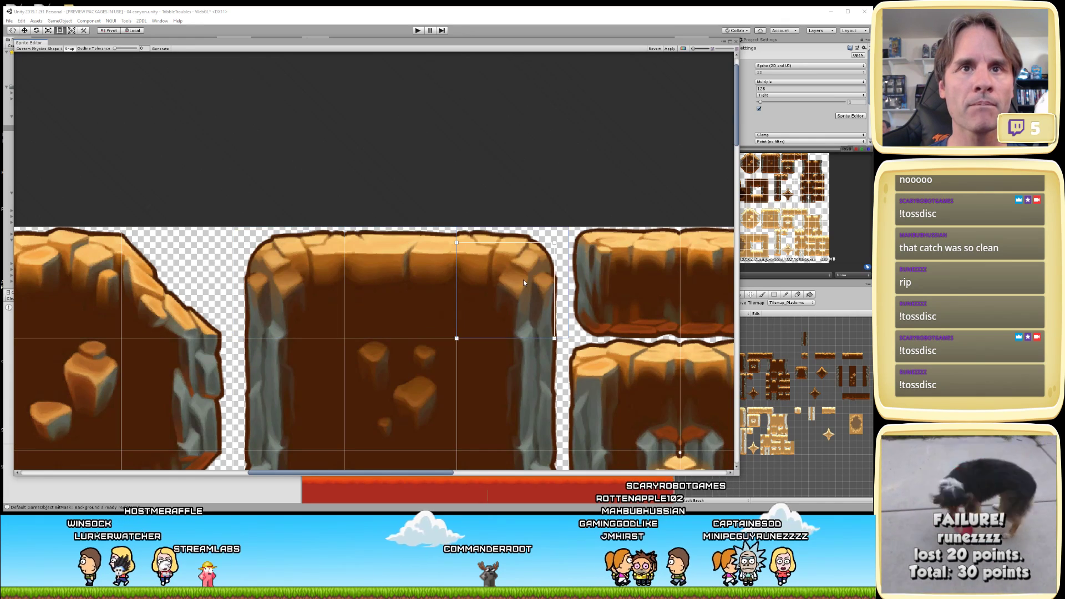
pyautogui.click(630, 281)
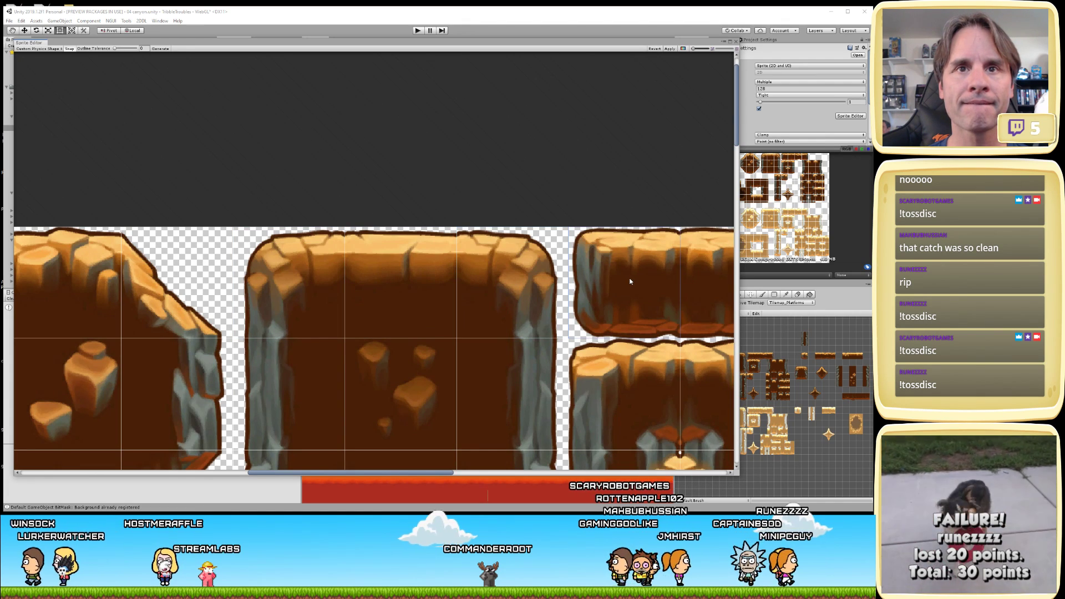
pyautogui.click(159, 49)
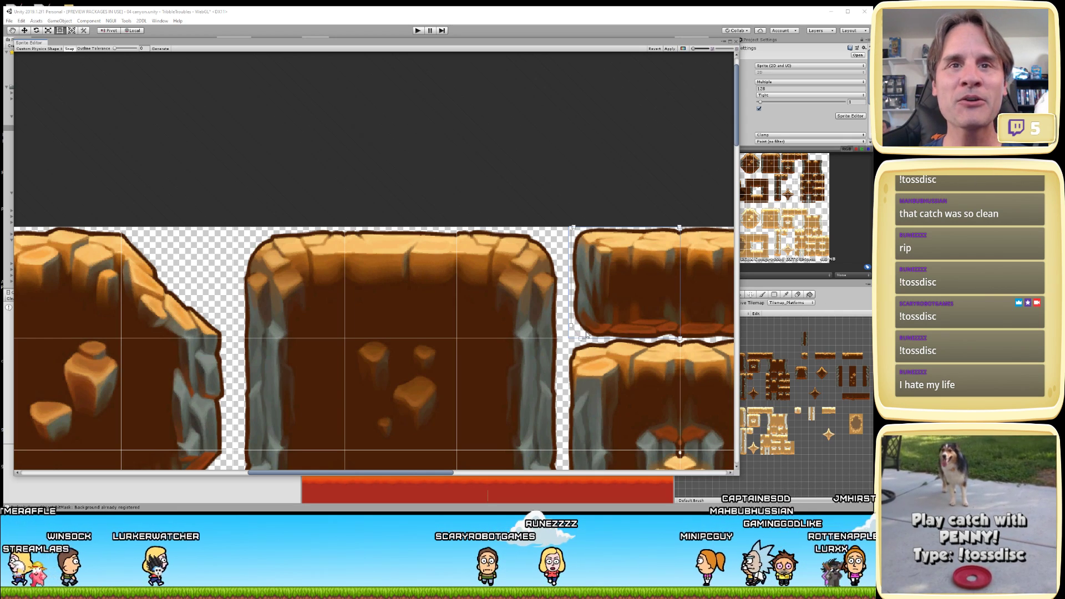
# - Move the slab outline's bottom-left and bottom-right vertices onto the slab's bottom edge
pyautogui.moveTo(571, 326); pyautogui.dragTo(581, 339)
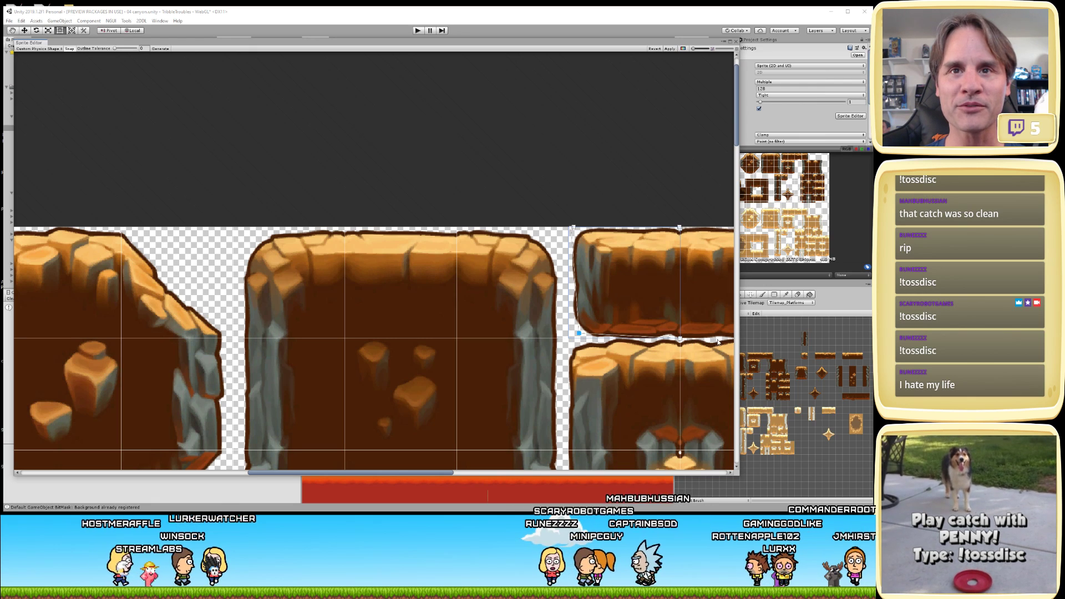
pyautogui.moveTo(680, 339); pyautogui.dragTo(687, 333)
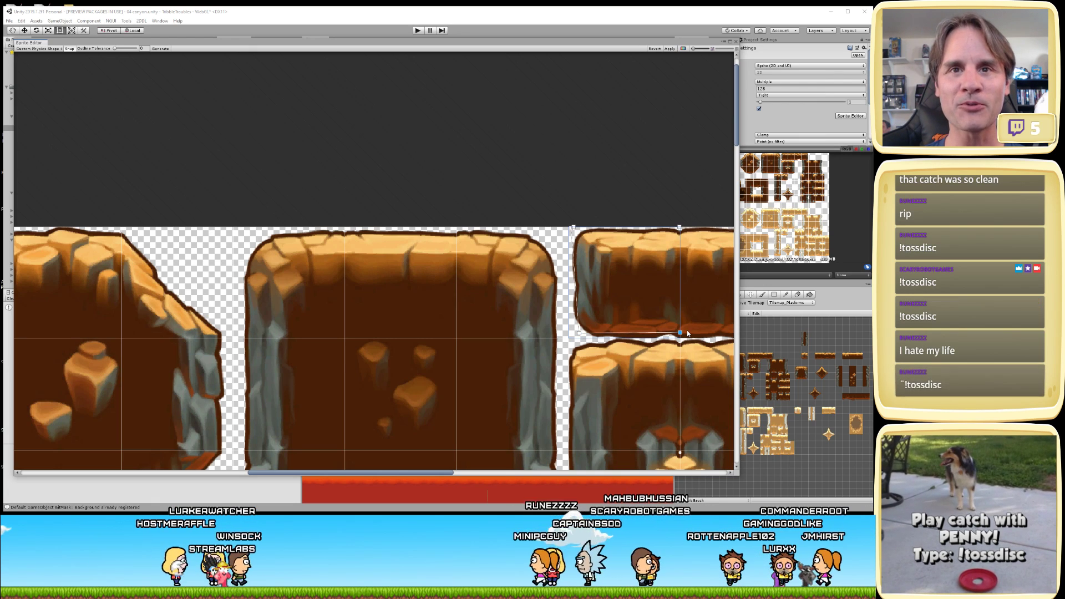
pyautogui.click(579, 335)
pyautogui.moveTo(578, 336); pyautogui.dragTo(577, 333)
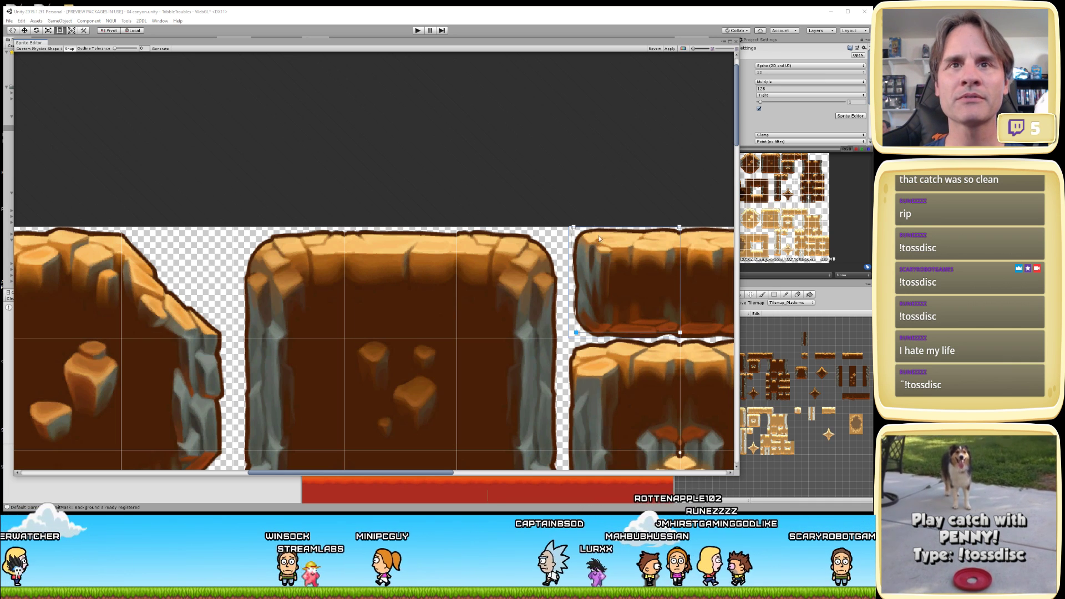
# - Pull the top-left and top-right vertices down onto the slab's top edge
pyautogui.click(572, 228)
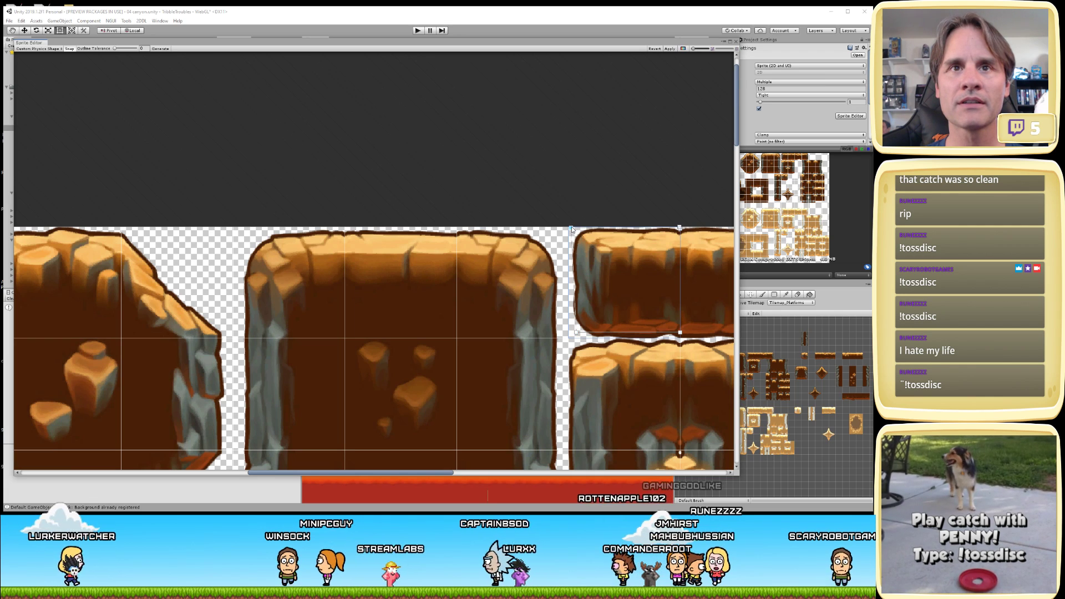
pyautogui.moveTo(572, 226); pyautogui.dragTo(578, 239)
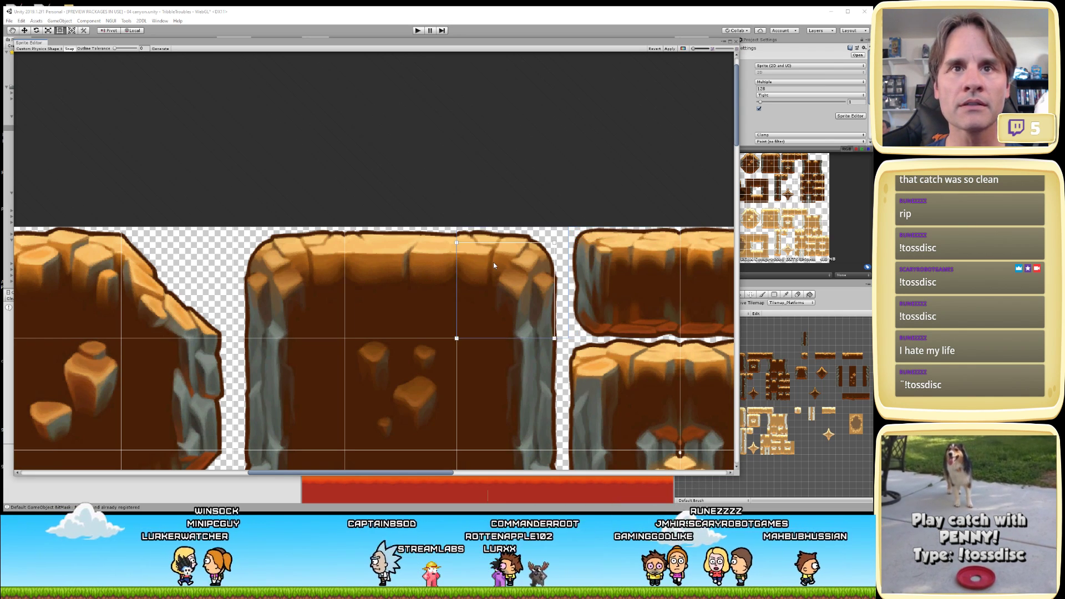
pyautogui.moveTo(577, 241); pyautogui.dragTo(575, 242)
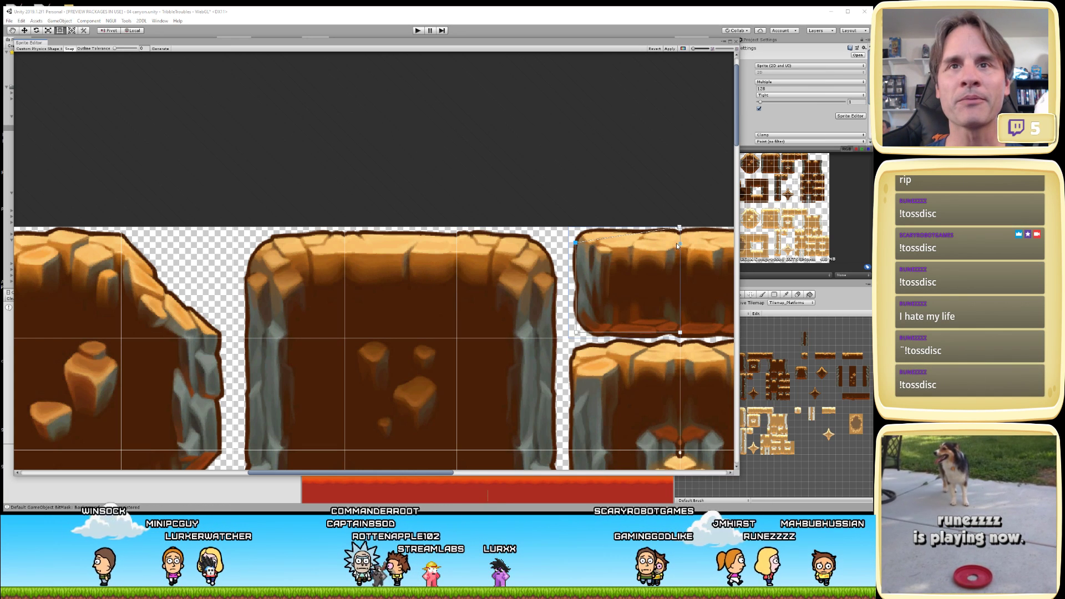
pyautogui.click(679, 228)
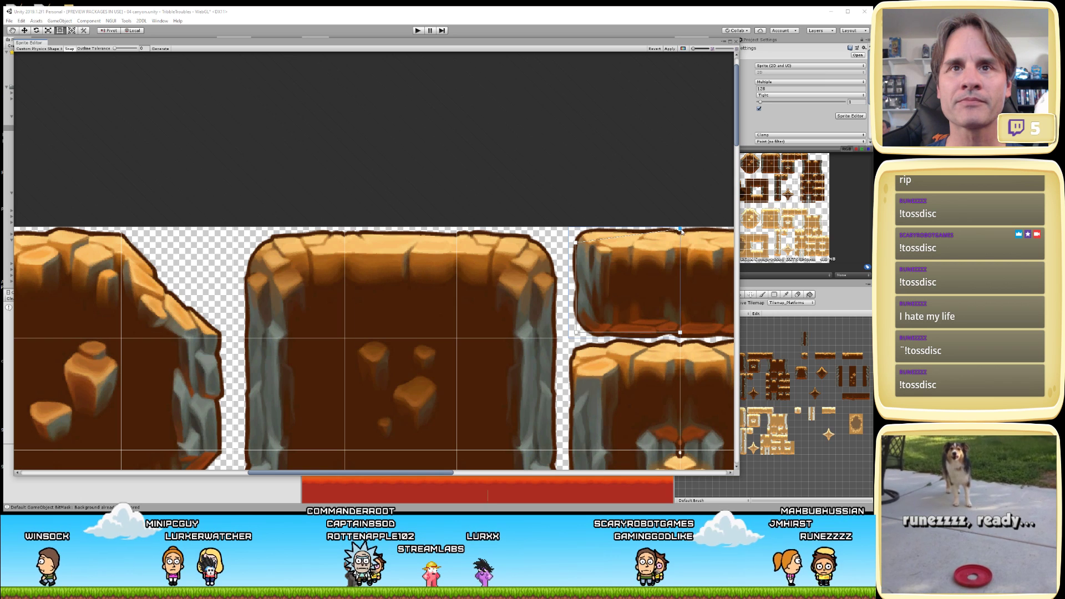
pyautogui.moveTo(680, 229); pyautogui.dragTo(682, 241)
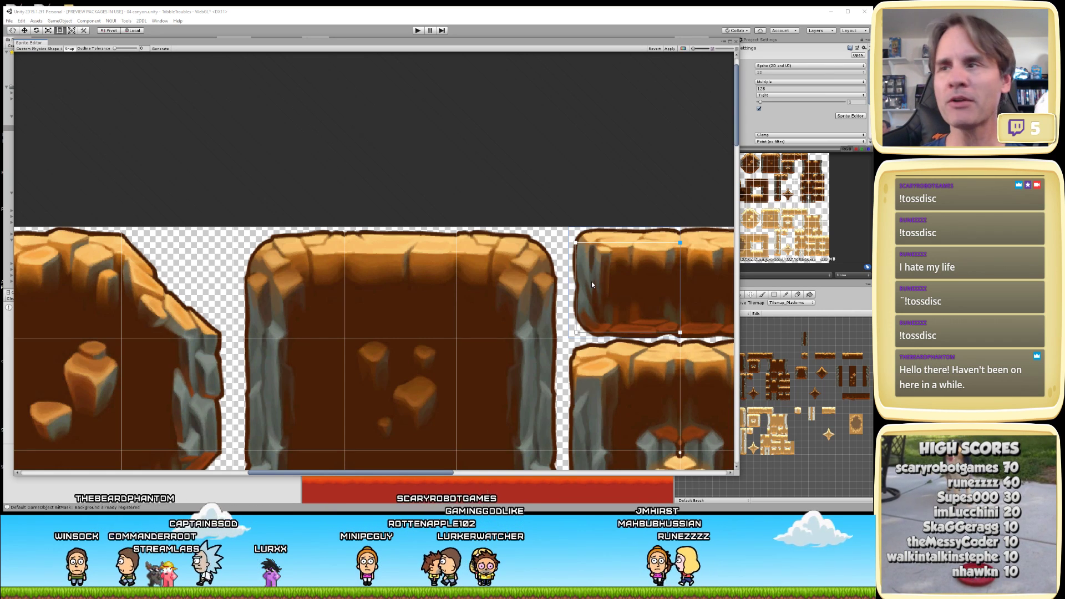
pyautogui.press('q')
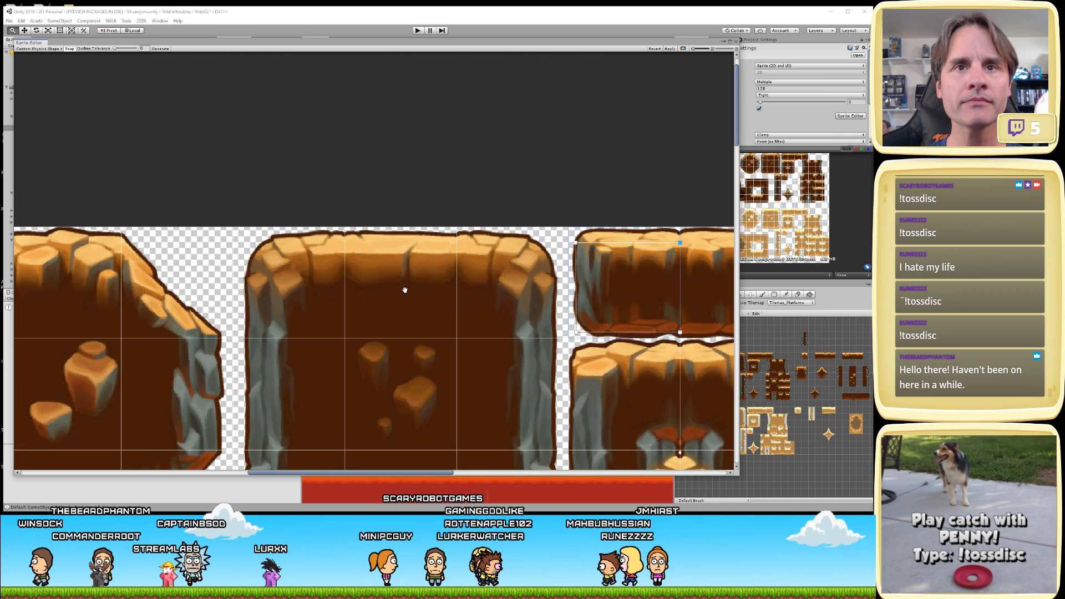
pyautogui.moveTo(537, 289); pyautogui.dragTo(499, 299, button='middle')
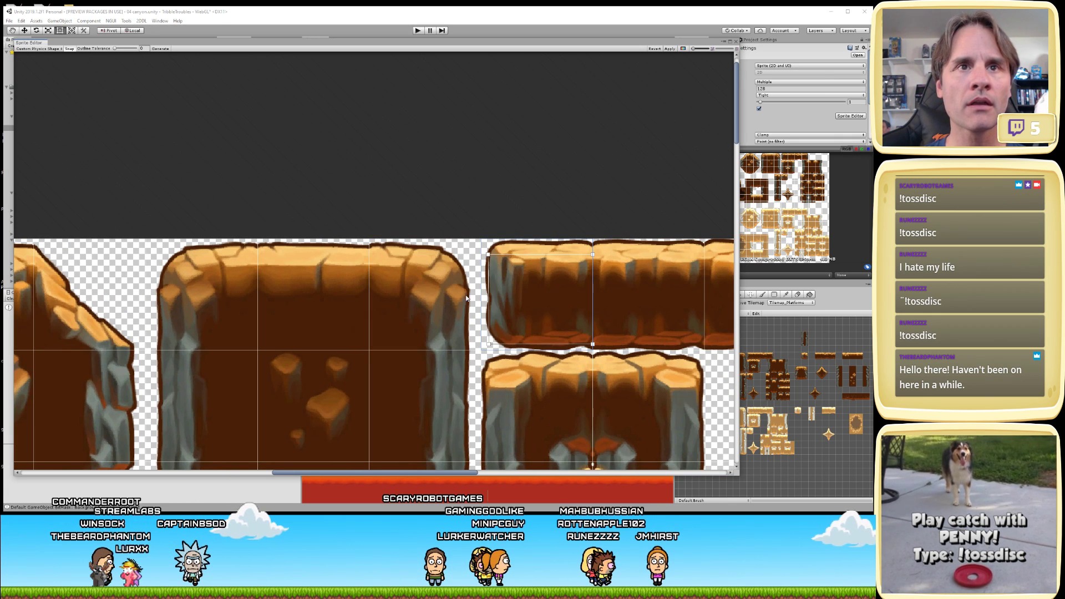
# - Reselect slices to bring up the long slab's middle cell outline
pyautogui.click(448, 299)
pyautogui.click(528, 283)
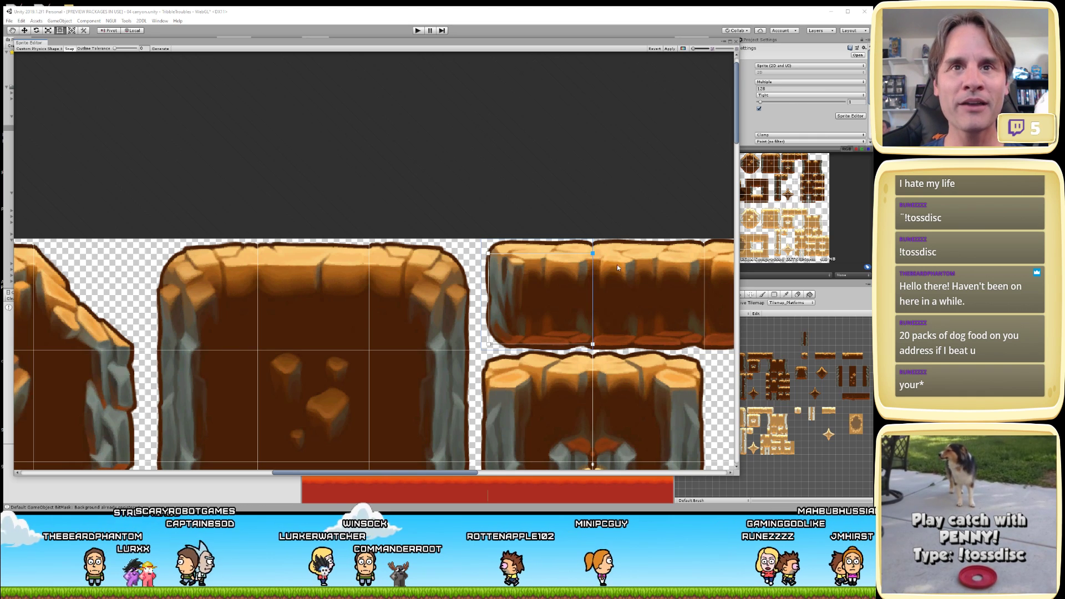
pyautogui.moveTo(653, 292); pyautogui.dragTo(546, 299, button='middle')
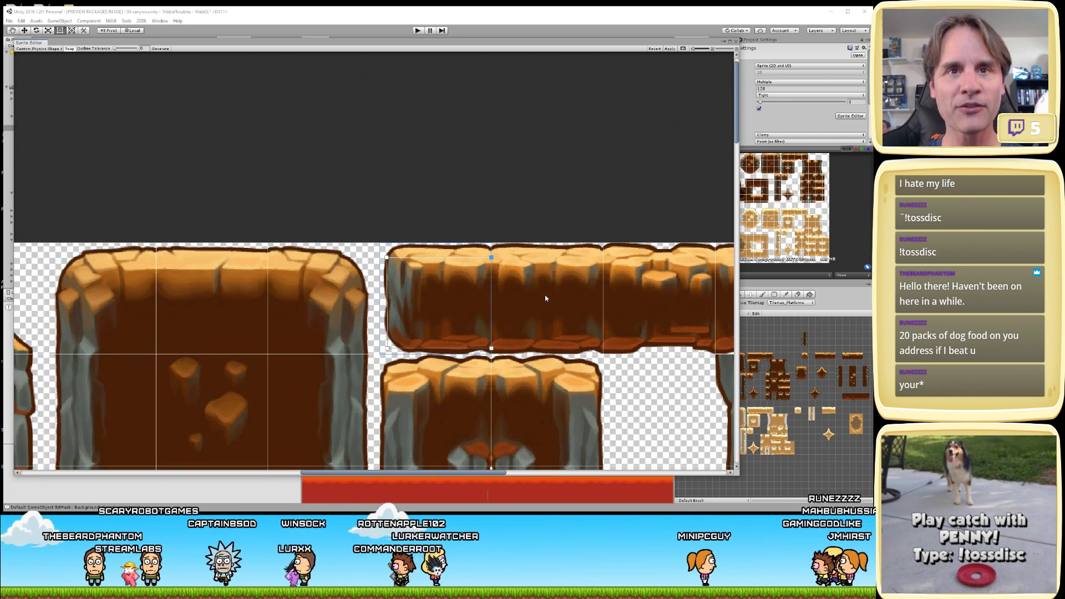
pyautogui.press('Escape')
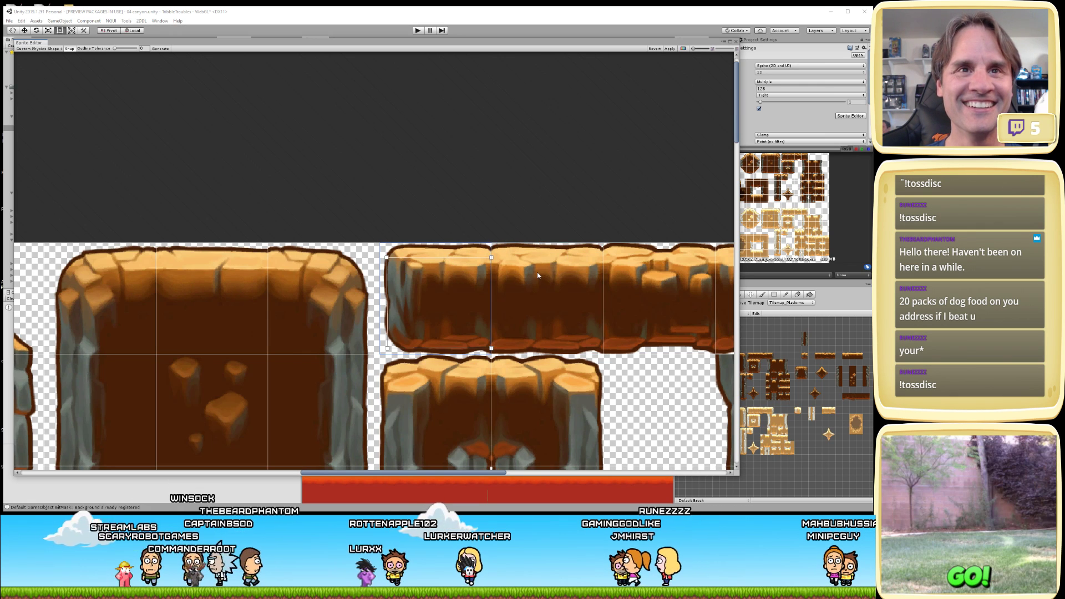
pyautogui.press('Escape')
pyautogui.click(492, 249)
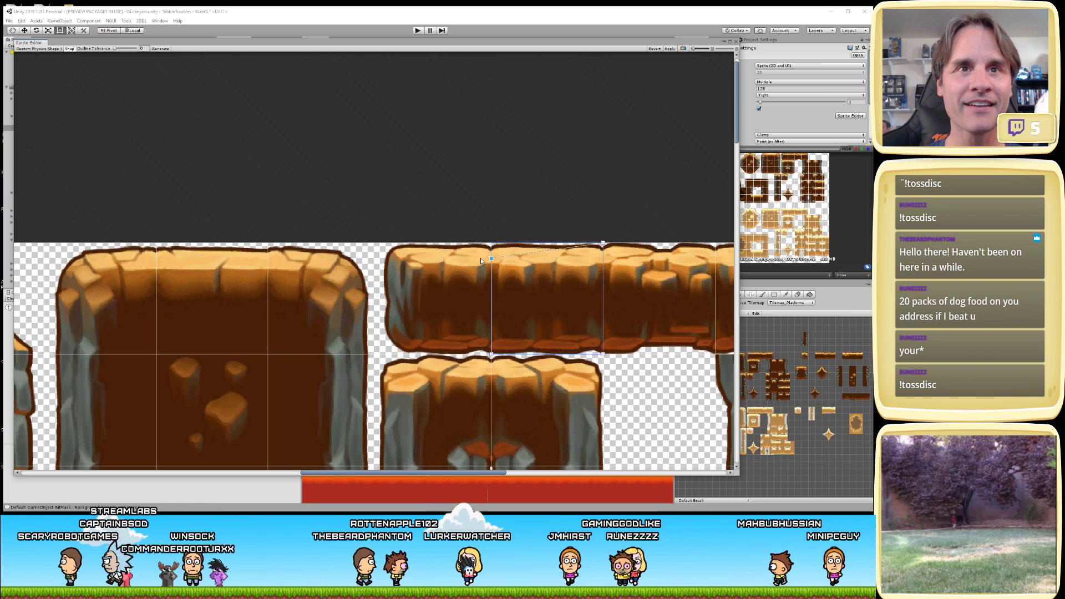
pyautogui.click(456, 295)
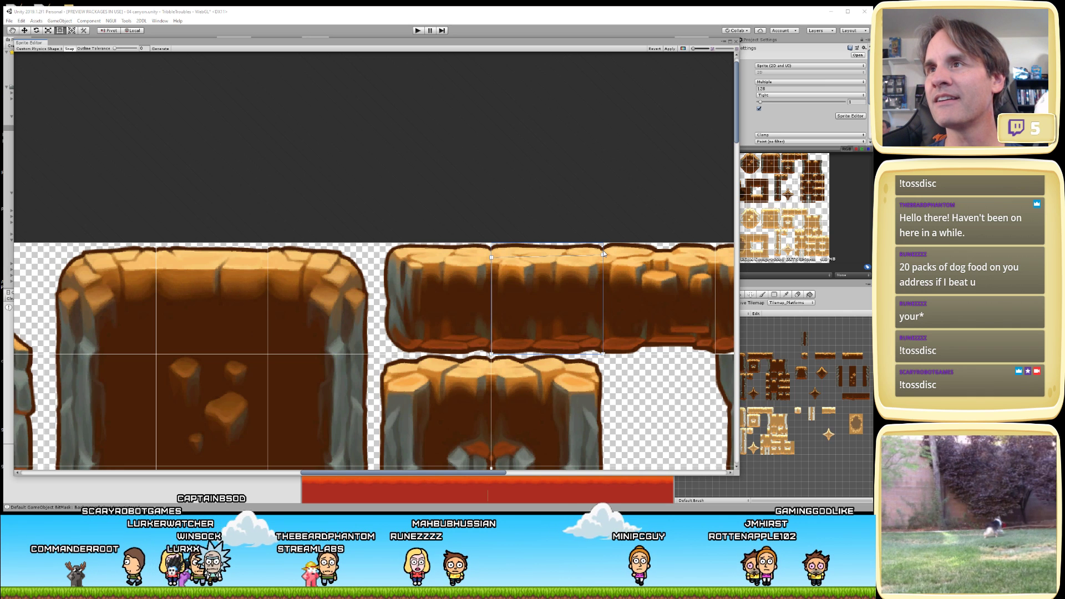
# - Adjust the top-right corner and raise the bottom-right vertex to flatten the bottom edge
pyautogui.moveTo(604, 254); pyautogui.dragTo(606, 256)
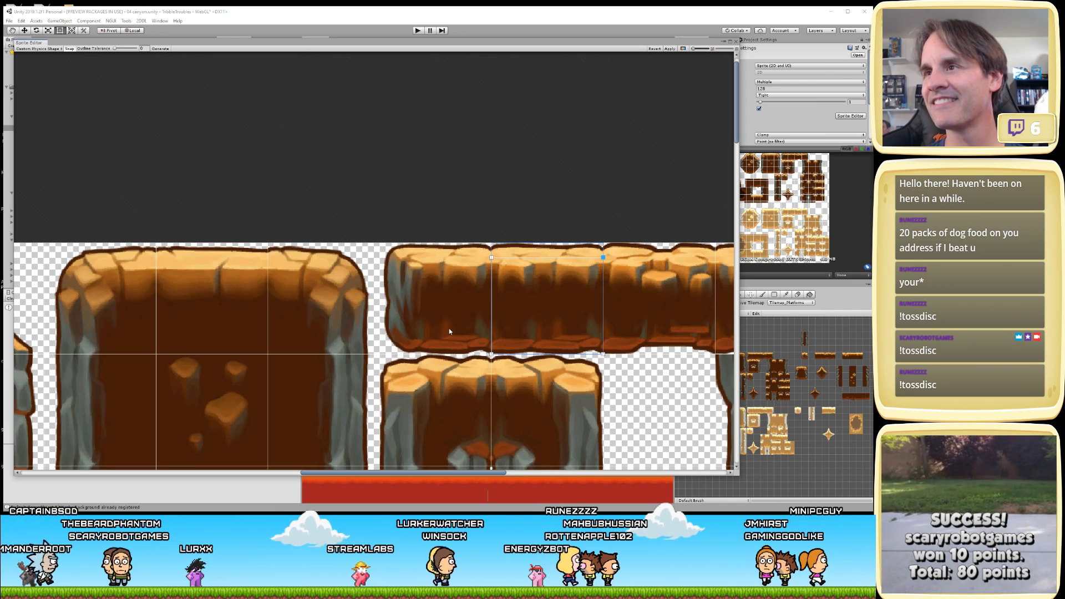
pyautogui.click(506, 343)
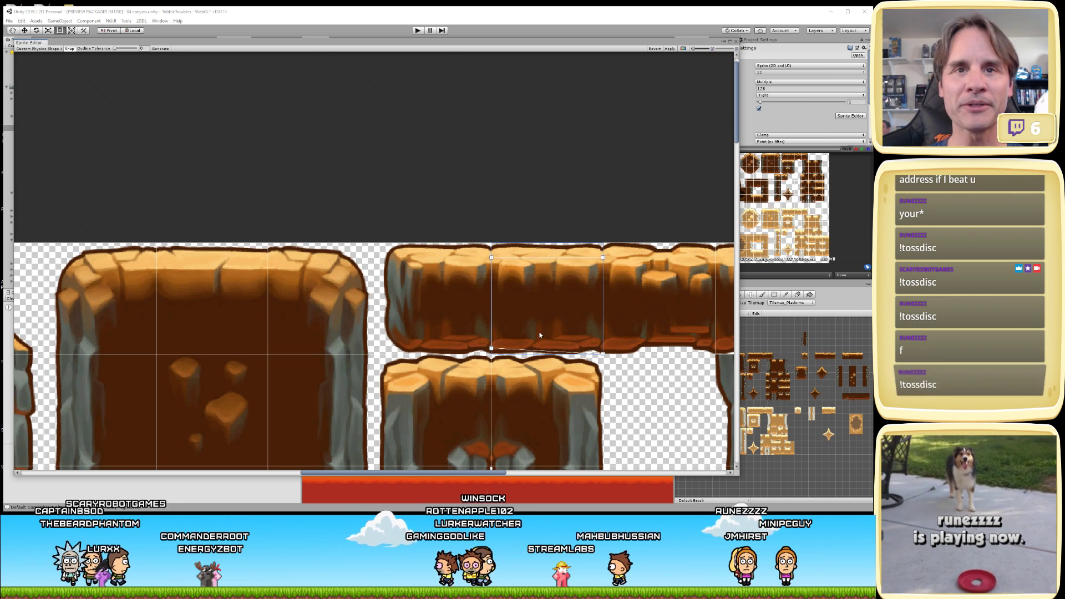
pyautogui.moveTo(604, 356); pyautogui.dragTo(609, 351)
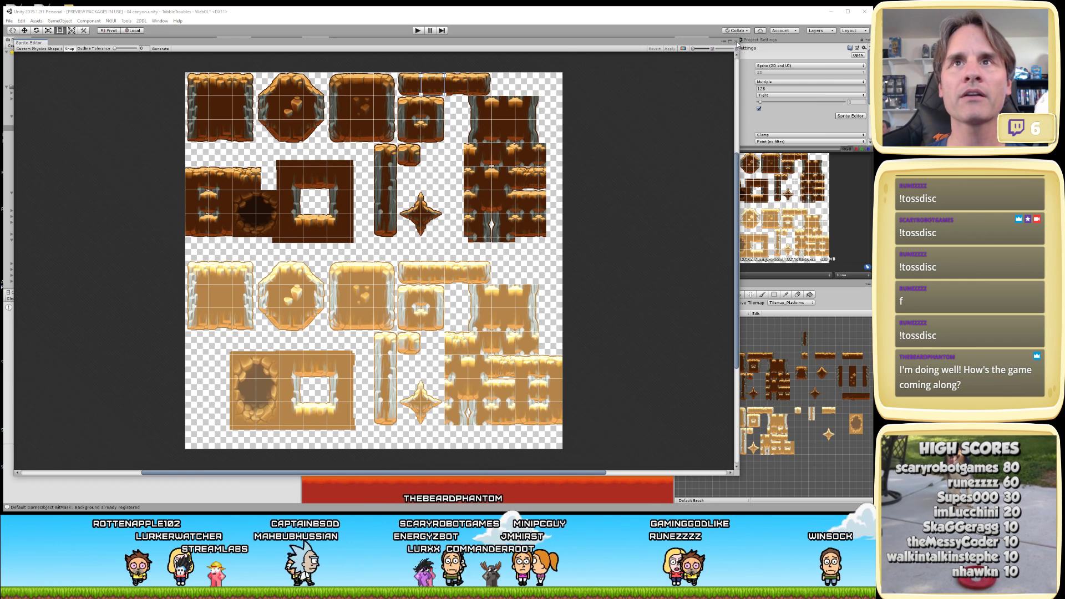
# - Close the Sprite Editor, save the current scene, open 03 underground and briefly play it
pyautogui.click(737, 42)
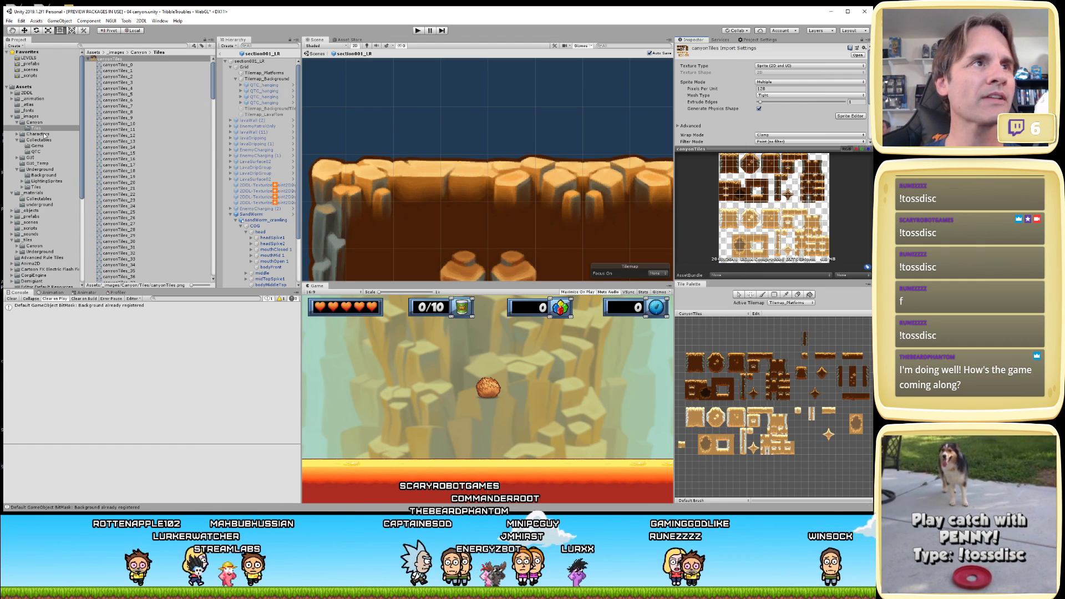
pyautogui.click(30, 58)
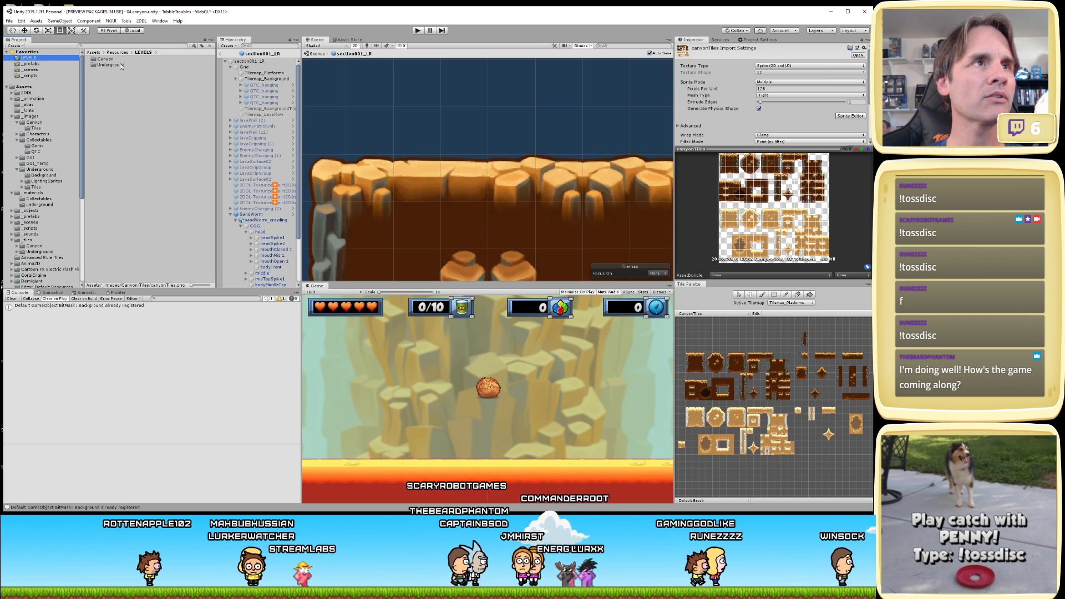
pyautogui.click(35, 70)
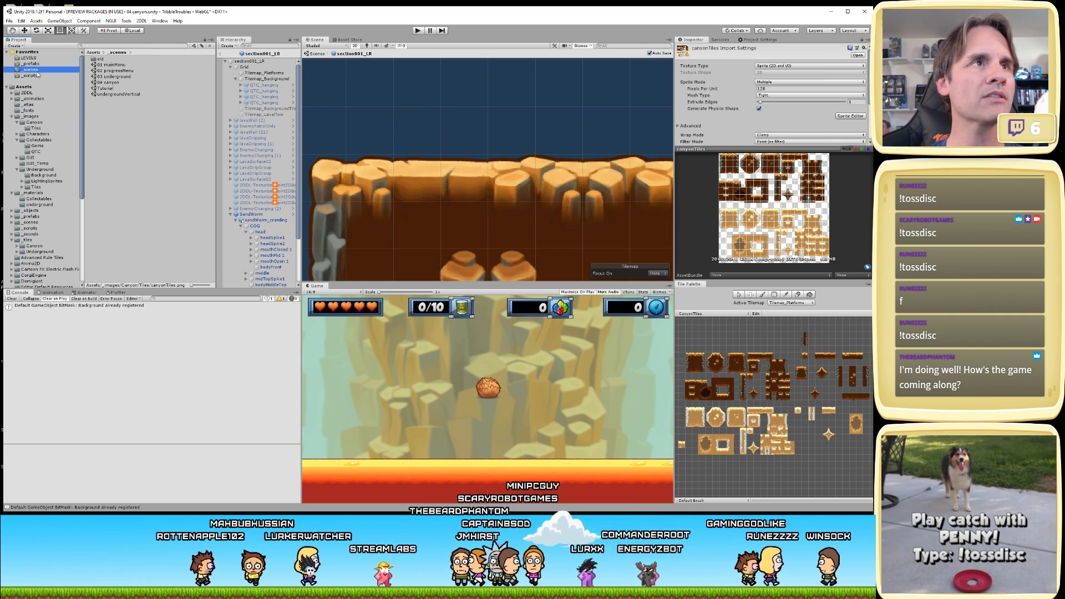
pyautogui.doubleClick(114, 76)
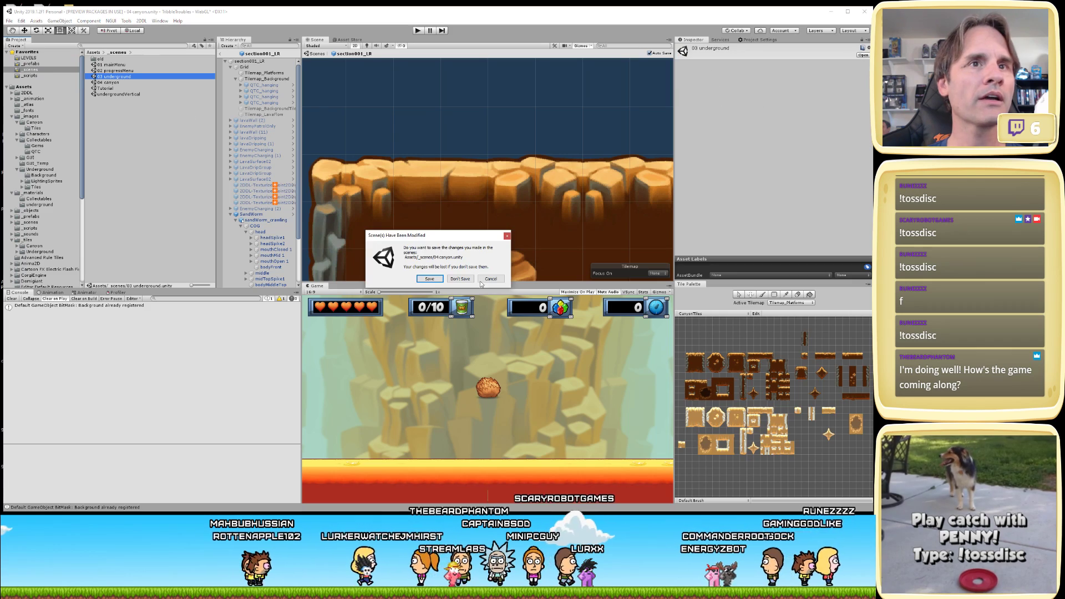
pyautogui.click(429, 279)
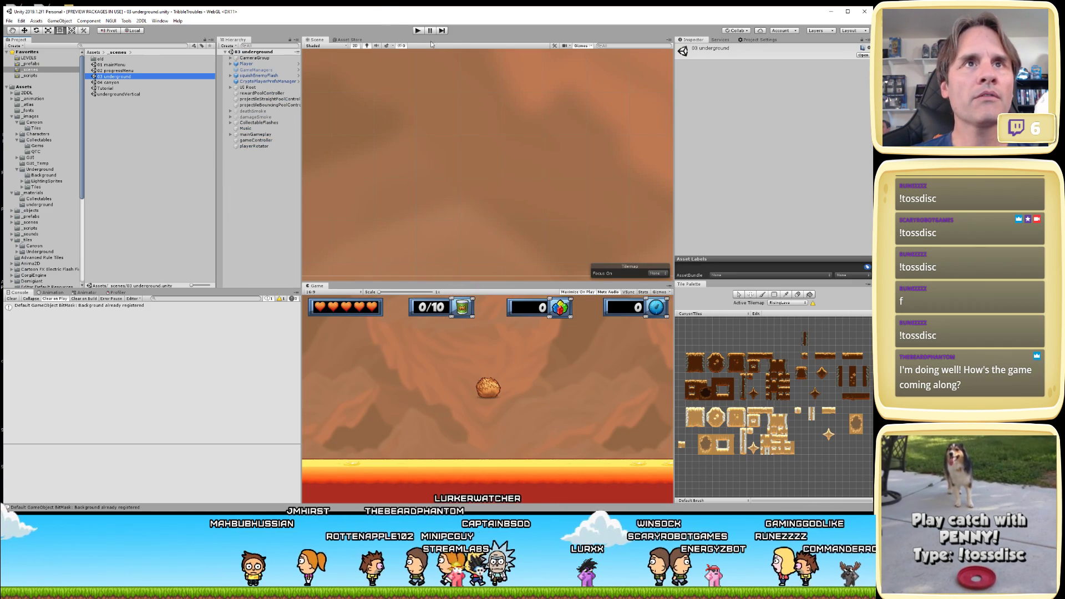
pyautogui.click(418, 30)
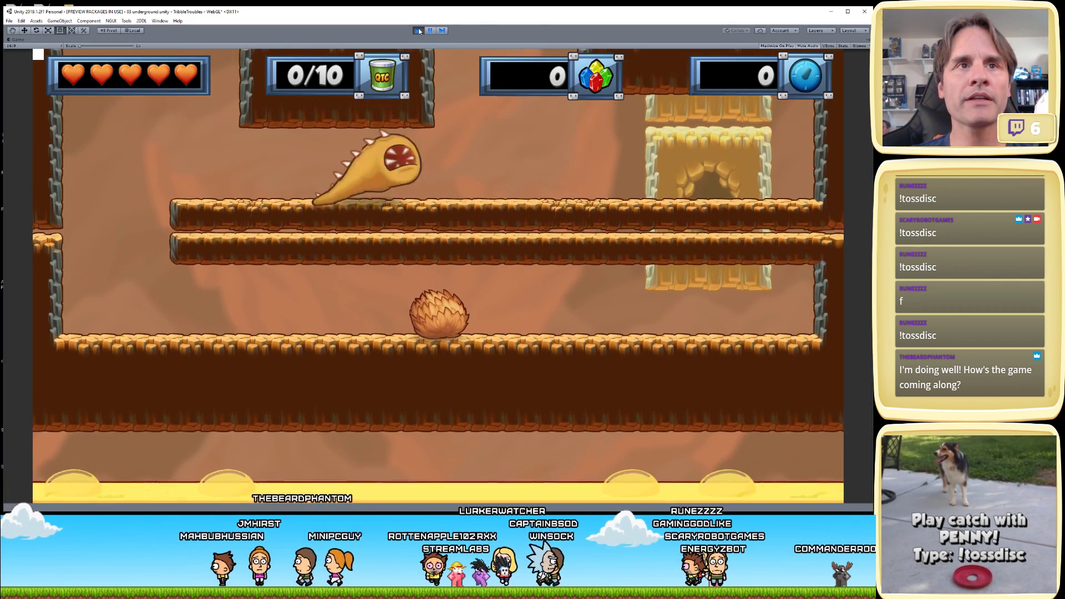
pyautogui.click(419, 31)
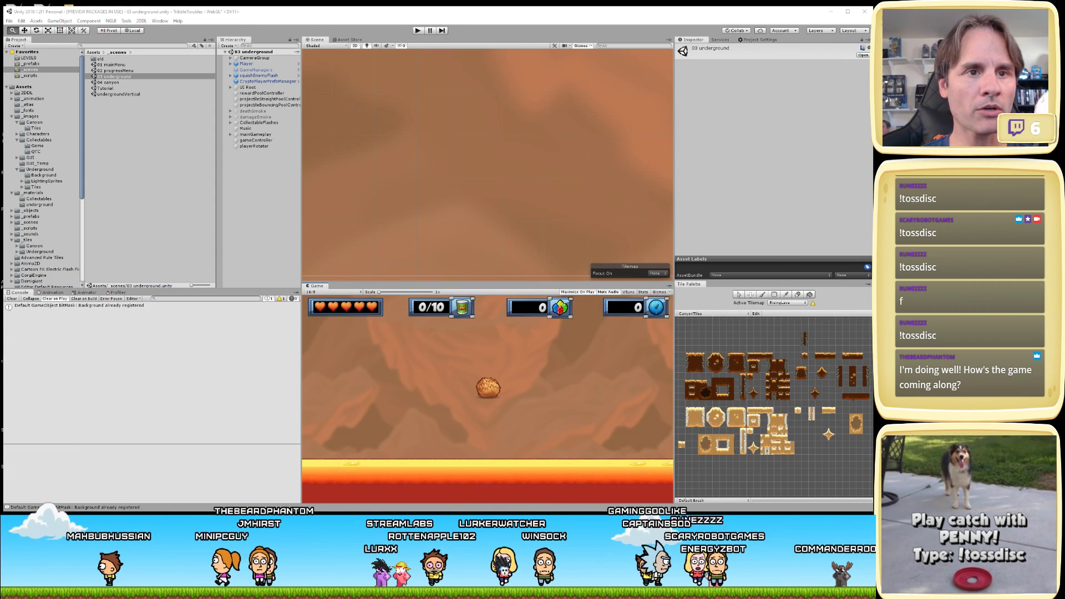
# - In GameController.cs, comment out the hard-coded test level, file path and activeWorld = 21 lines
pyautogui.hotkey('alt', 'Tab')
pyautogui.press('Up')
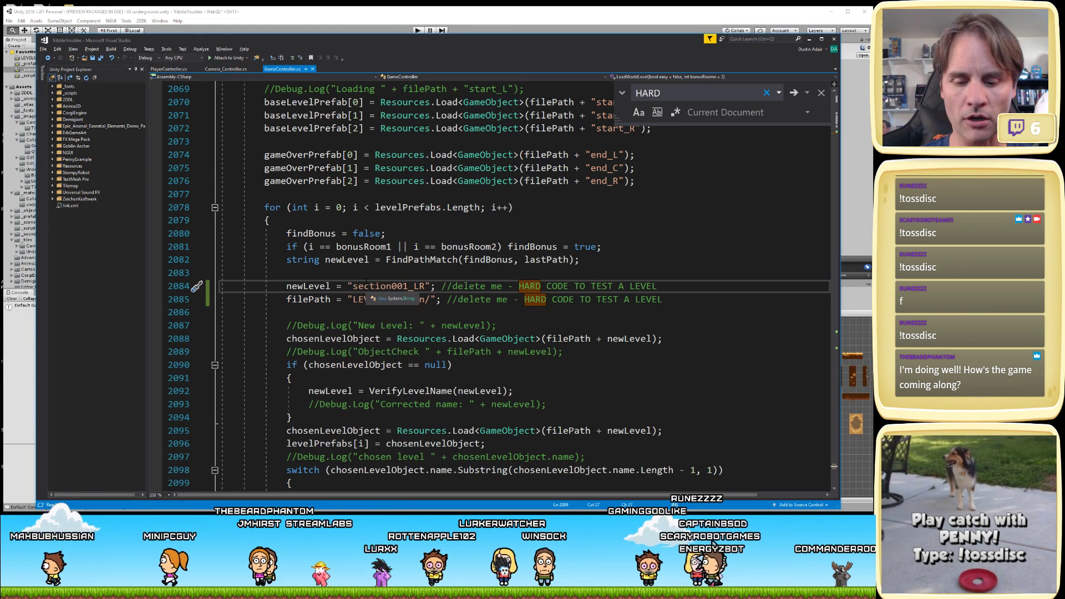
pyautogui.write('//')
pyautogui.press('Down')
pyautogui.write('//')
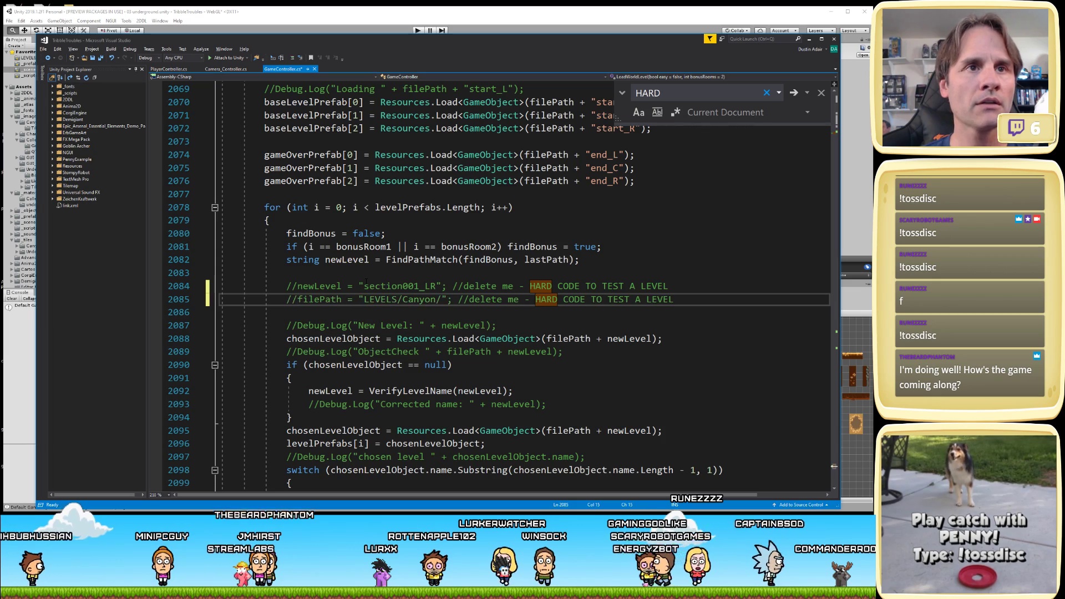
pyautogui.hotkey('ctrl', 'Home')
pyautogui.press('F3')
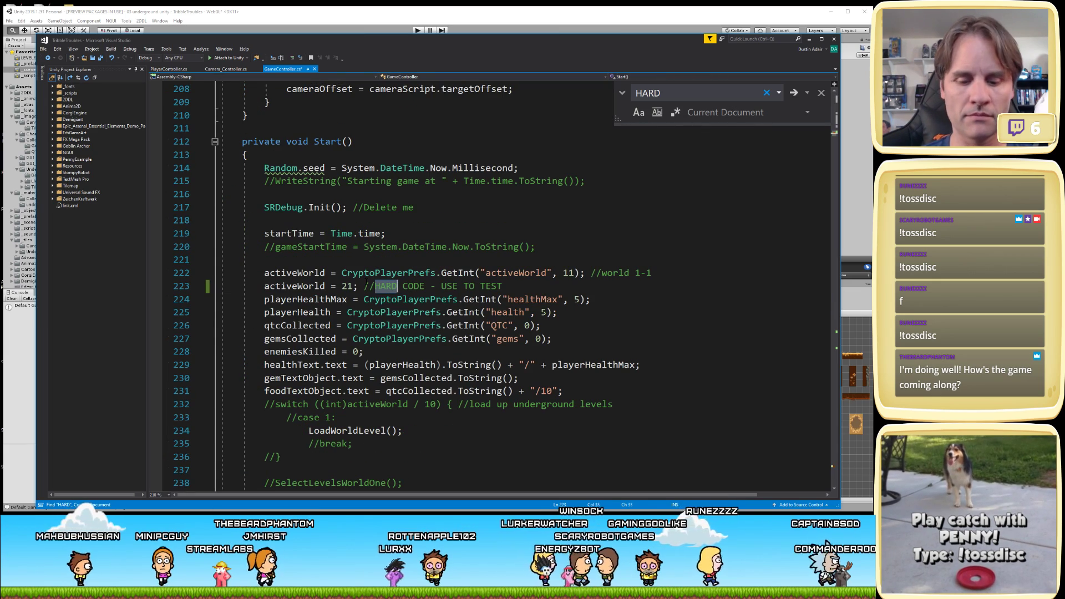
pyautogui.press('Home')
pyautogui.write('//')
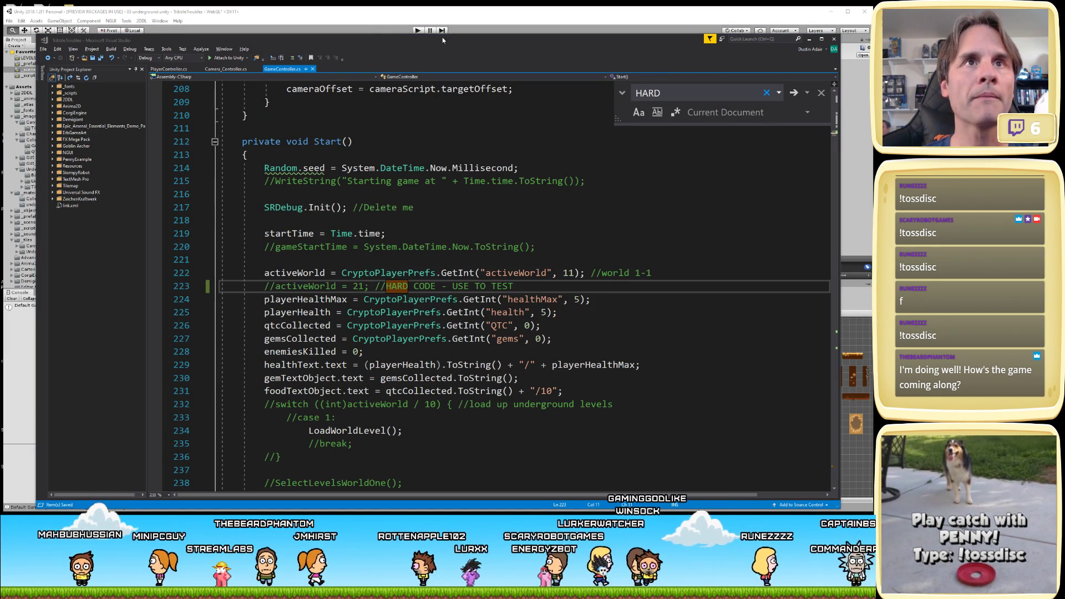
# - Play the 03 underground level, rolling the tribble left and right onto the pillar
pyautogui.click(418, 30)
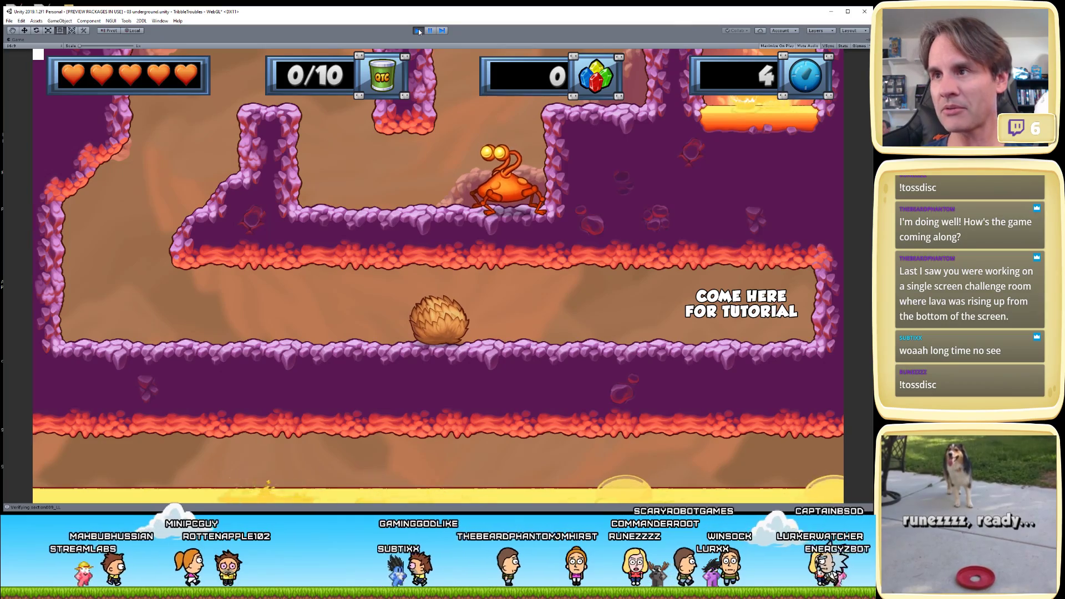
pyautogui.press('Left')
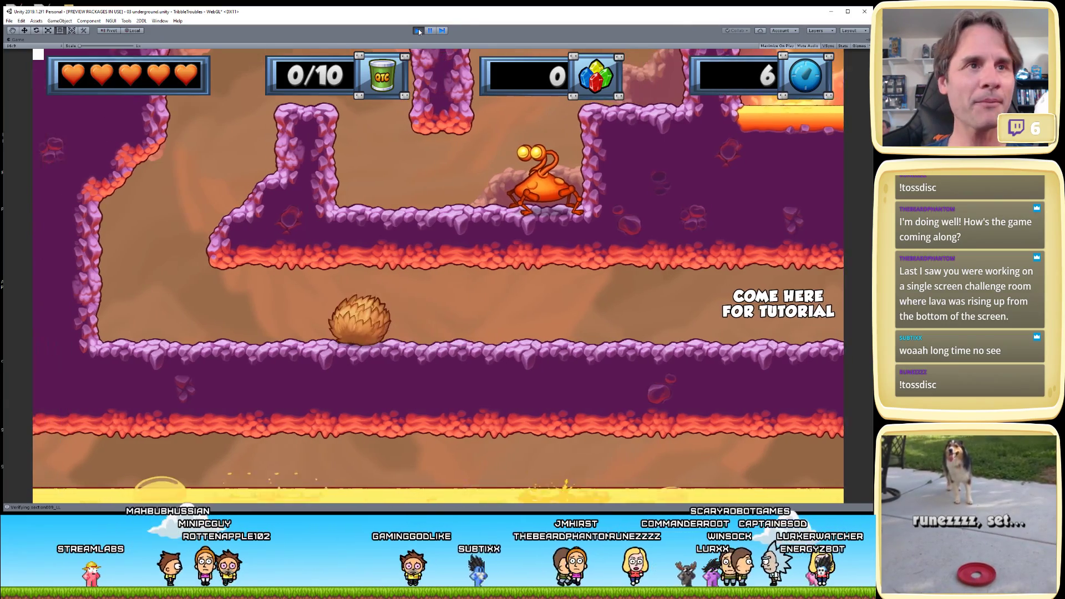
pyautogui.press('Right')
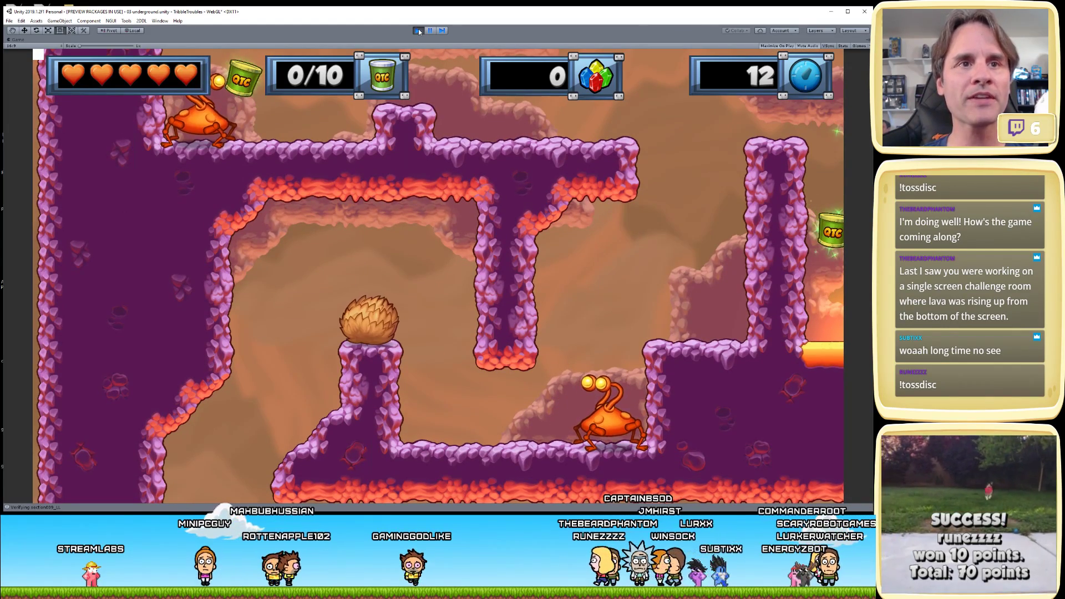
pyautogui.press('Left')
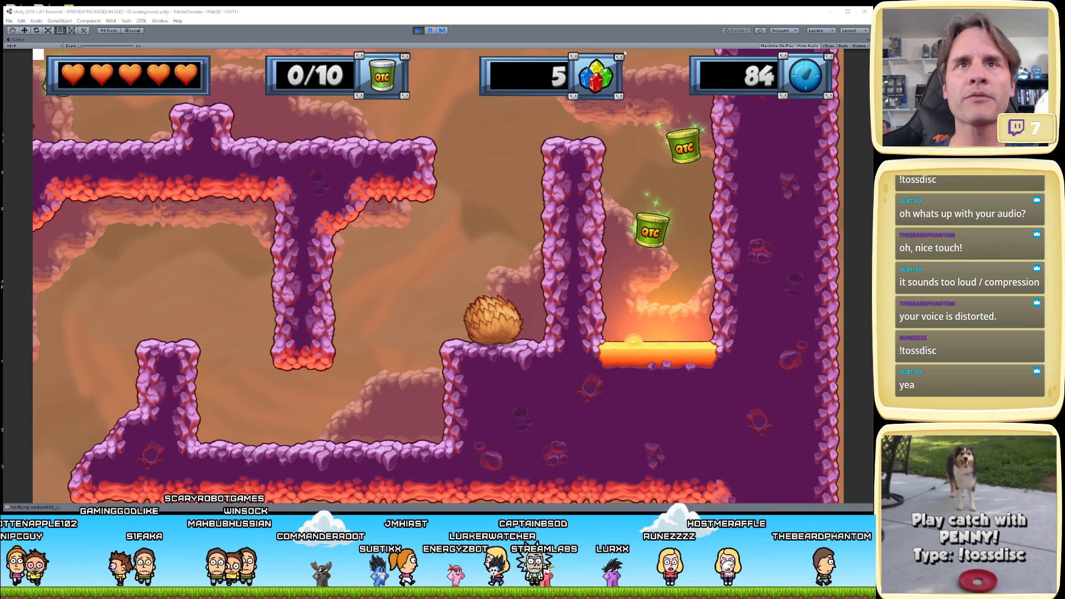
# - Jump and roll right to collect two QTC cans, then drop to the lower ledge
pyautogui.press('space')
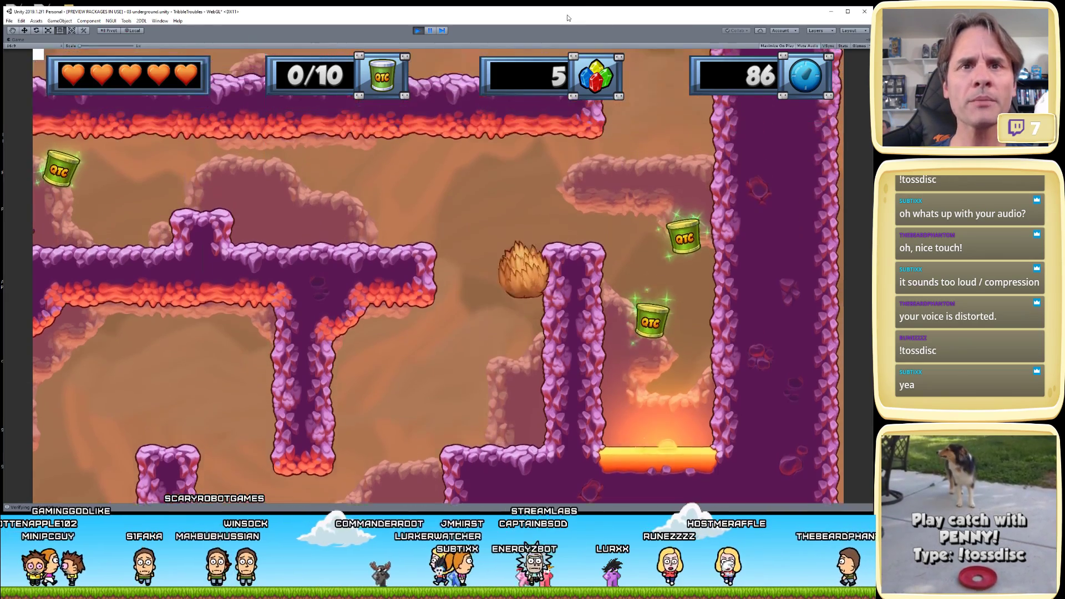
pyautogui.press('Right')
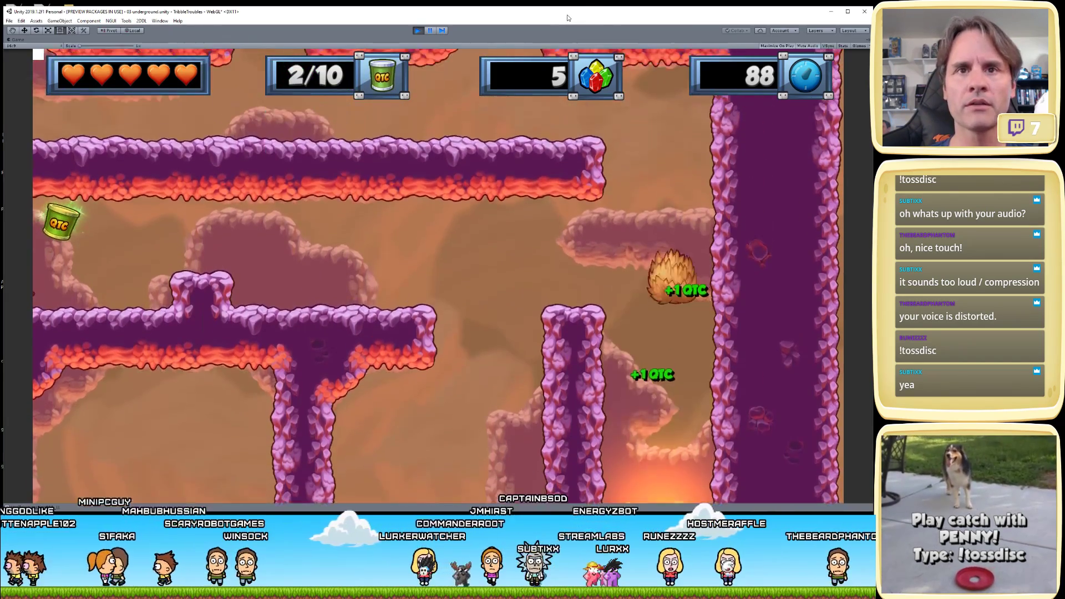
pyautogui.press('Left')
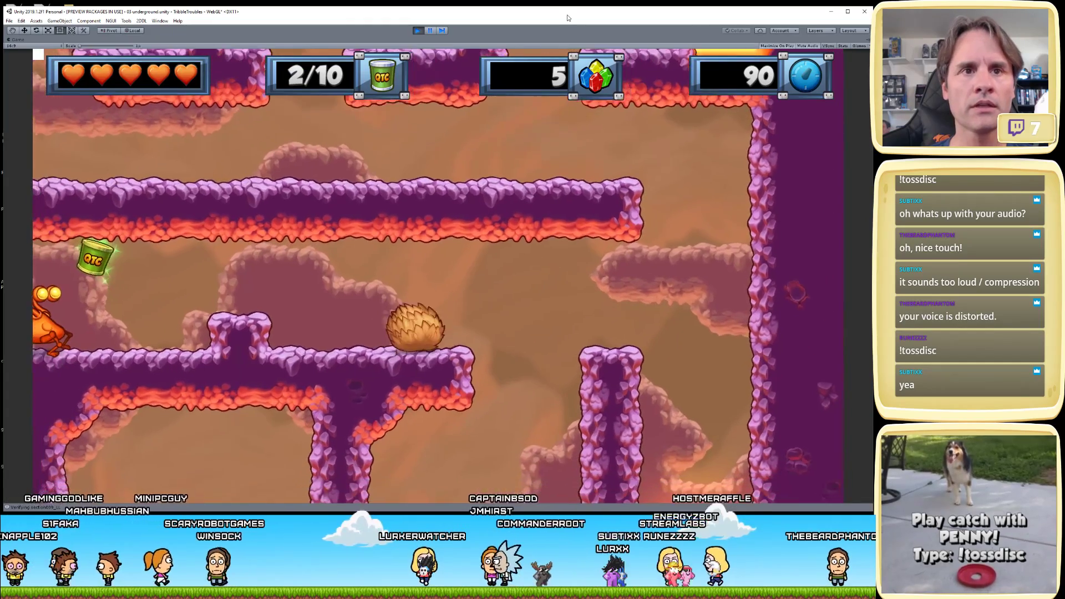
pyautogui.press('Right')
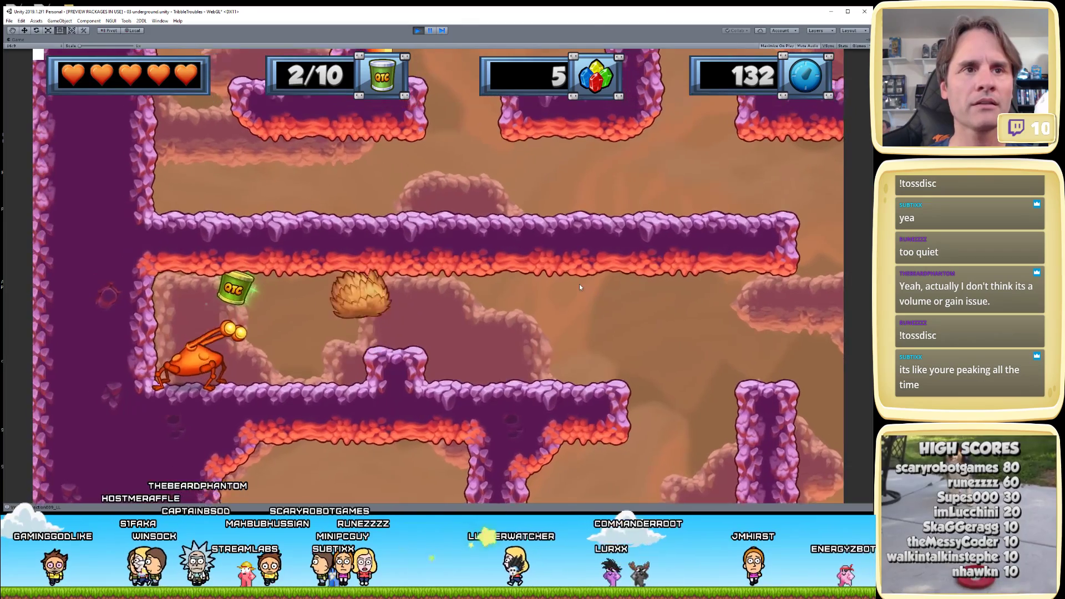
# - Grab another QTC can and jump via the pillar onto the higher right platform
pyautogui.press('Right')
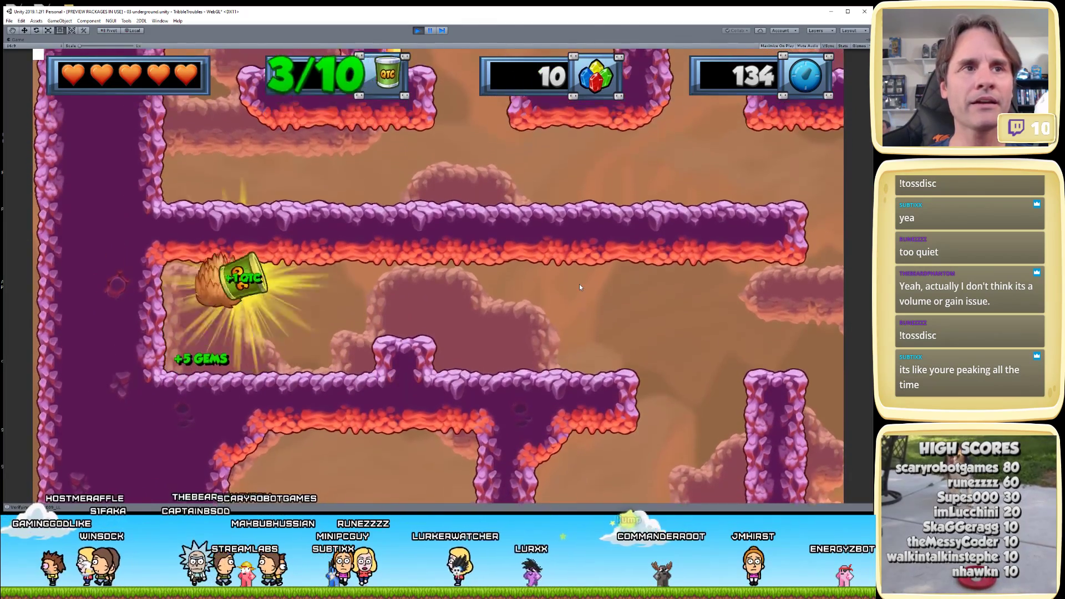
pyautogui.press('Right')
pyautogui.press('space')
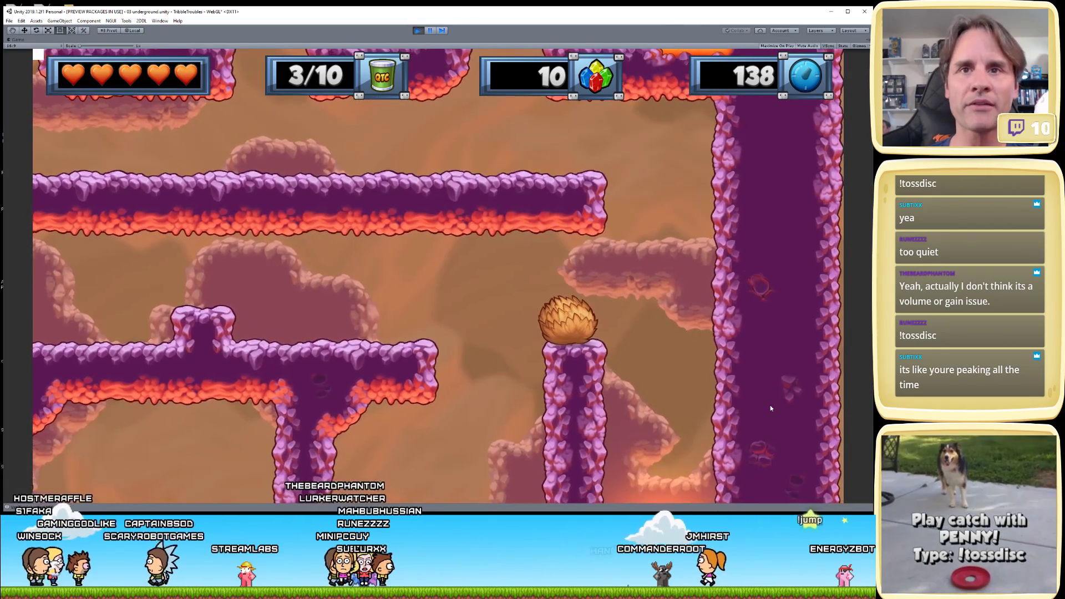
pyautogui.press('Left')
pyautogui.press('space')
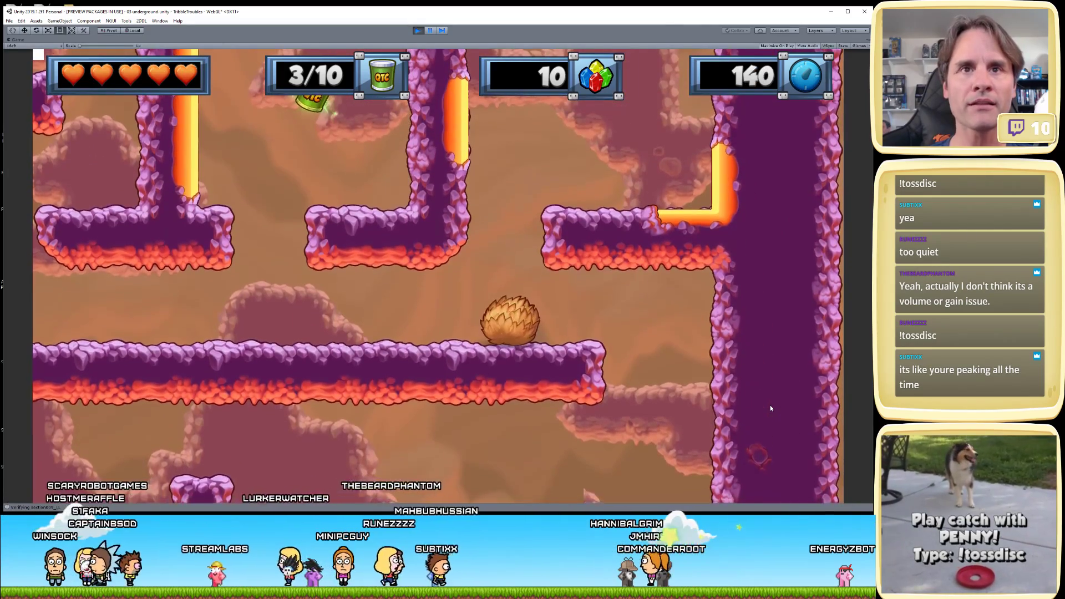
pyautogui.press('Right')
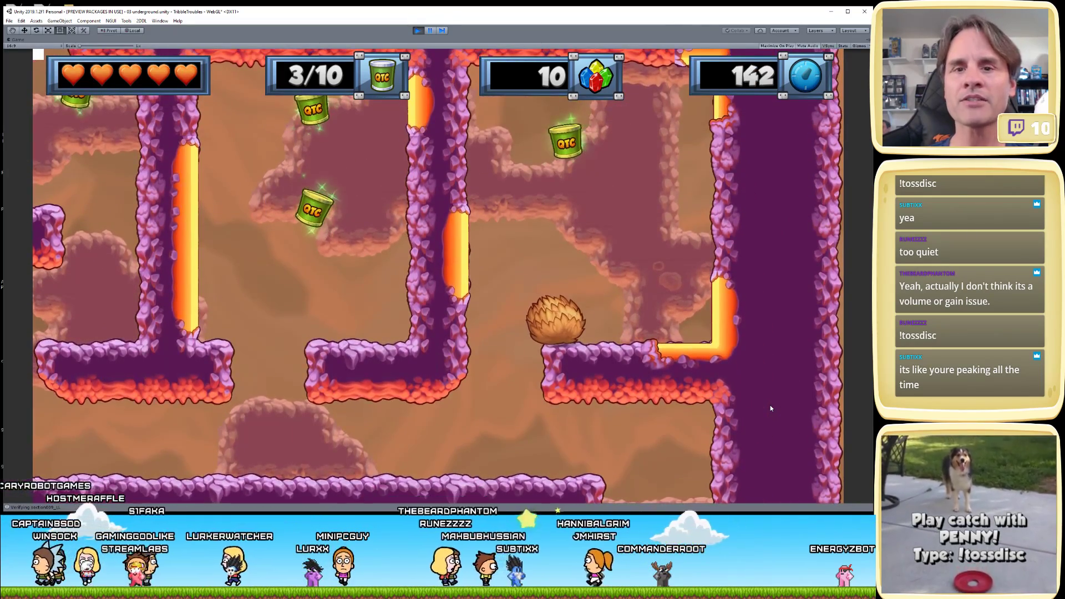
# - Drop down the shaft, swing left for a QTC can and jump onto the higher ledge
pyautogui.press('Right')
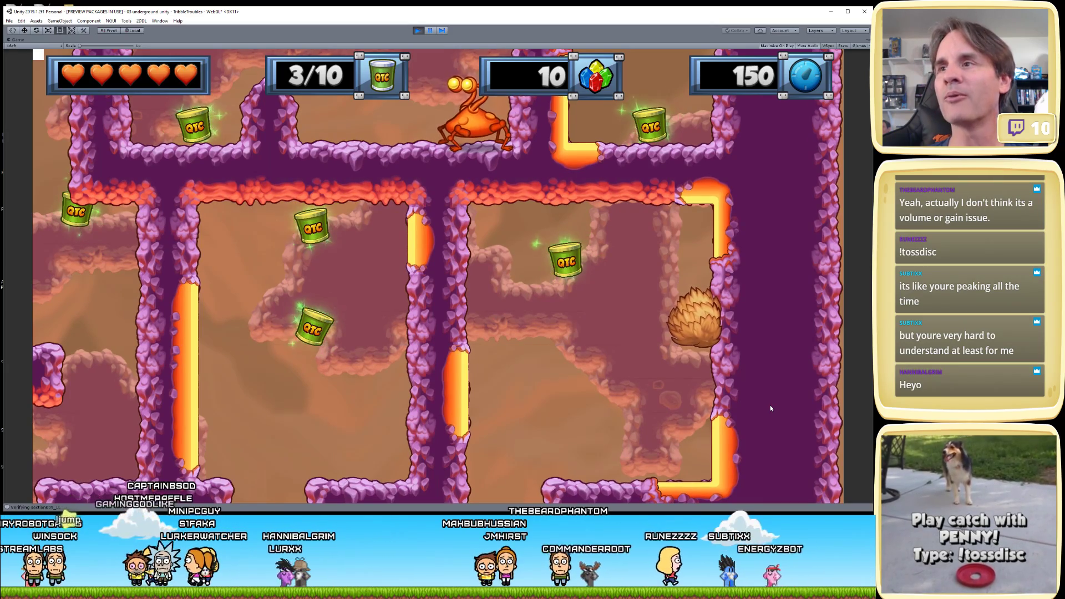
pyautogui.press('Left')
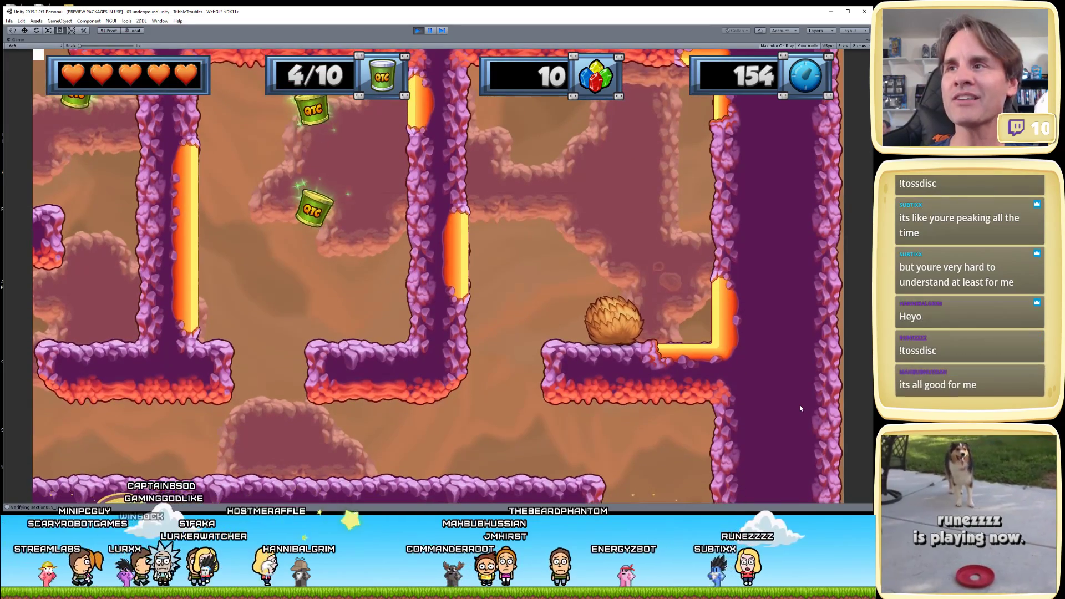
pyautogui.press('Left')
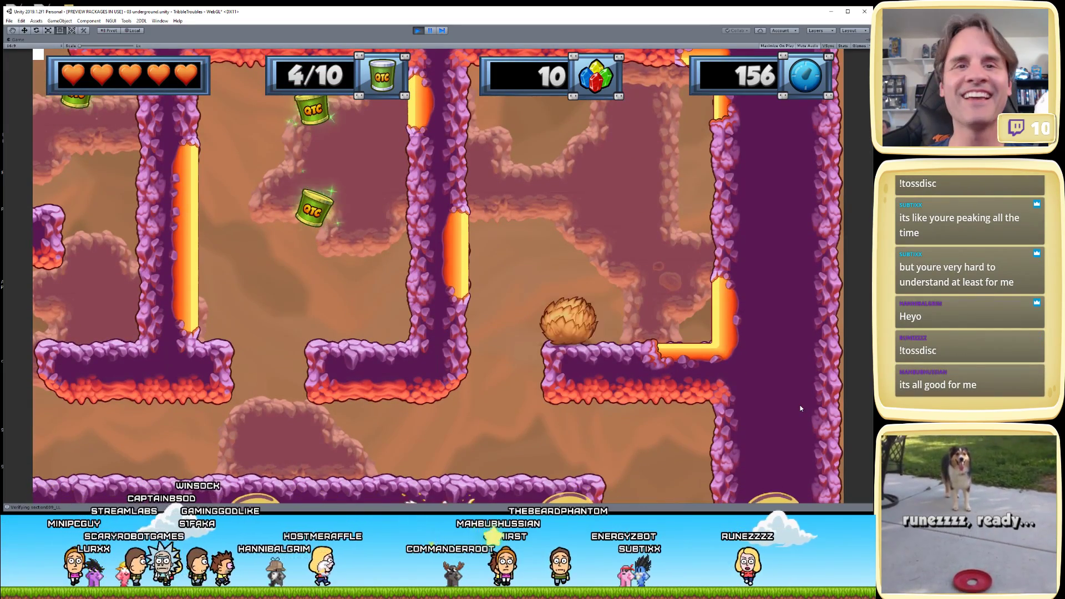
pyautogui.press('space')
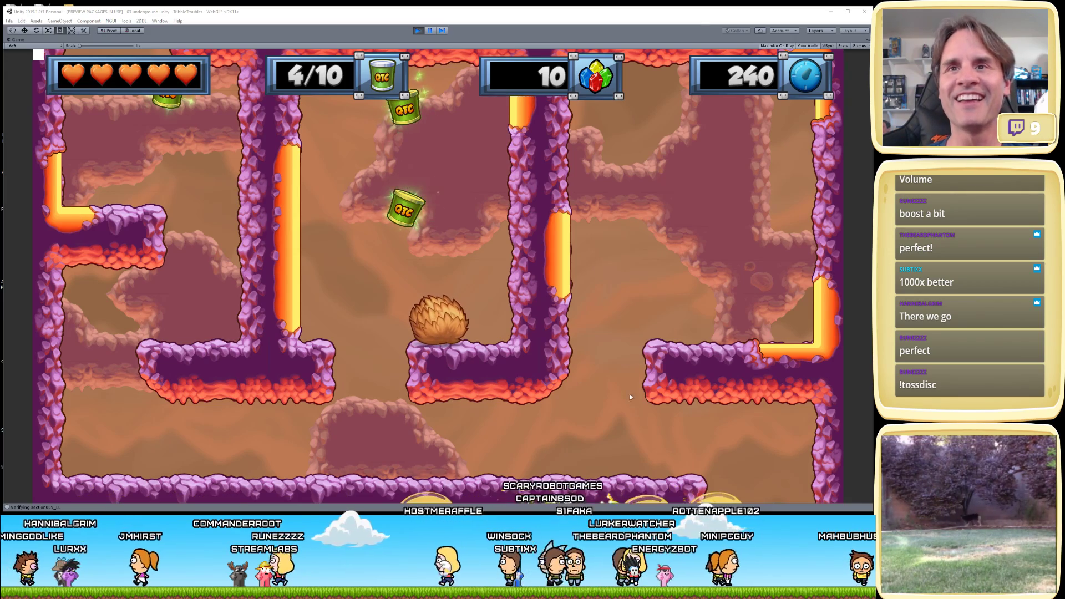
# - Collect QTC cans while jumping between the lava floor and the middle platform
pyautogui.press('space')
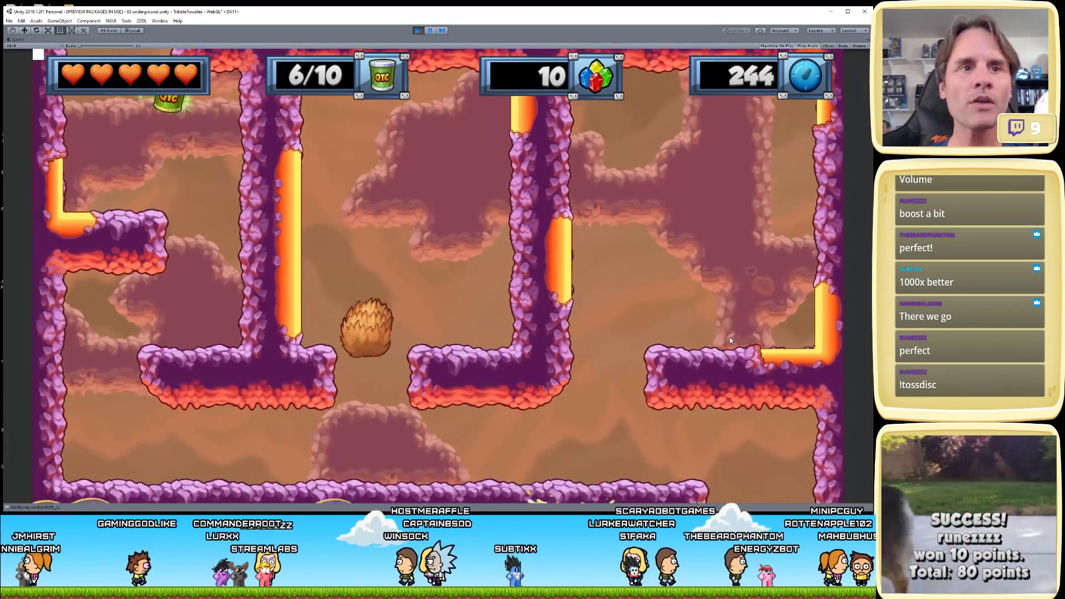
pyautogui.press('Left')
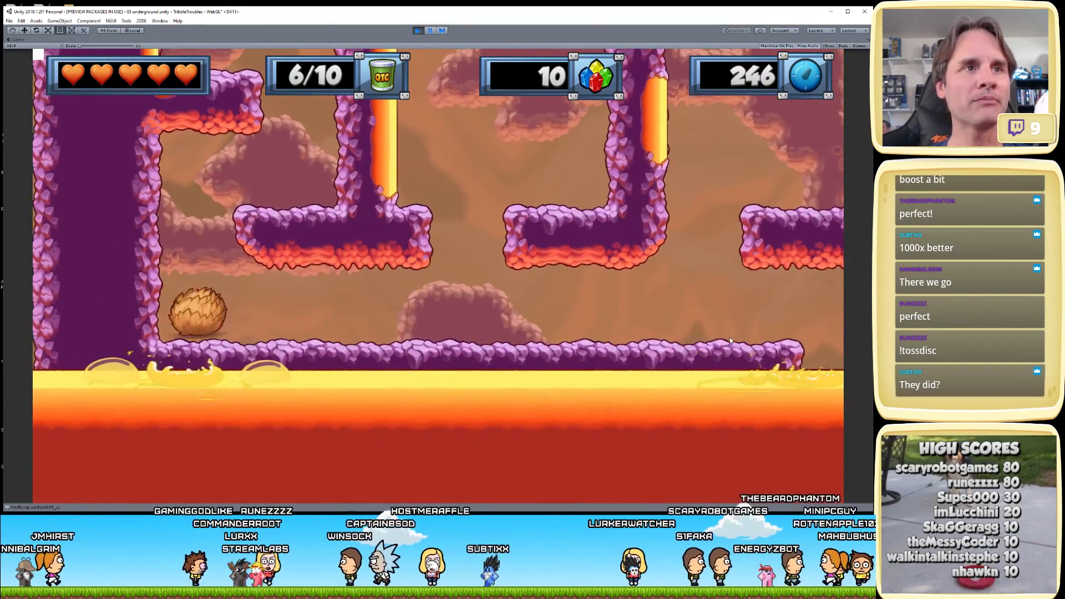
pyautogui.press('space')
pyautogui.press('Right')
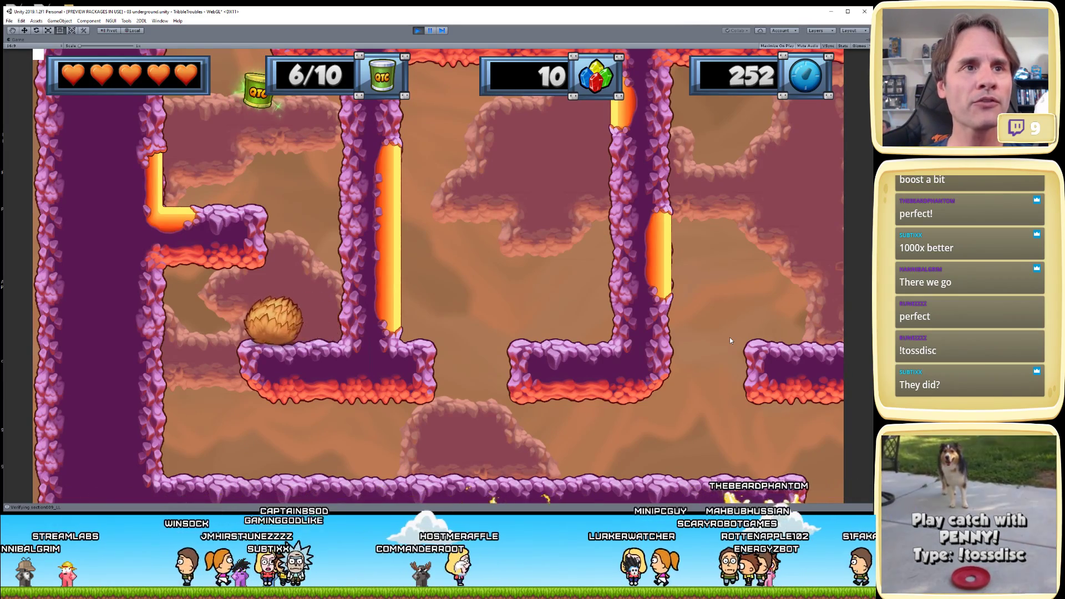
pyautogui.press('space')
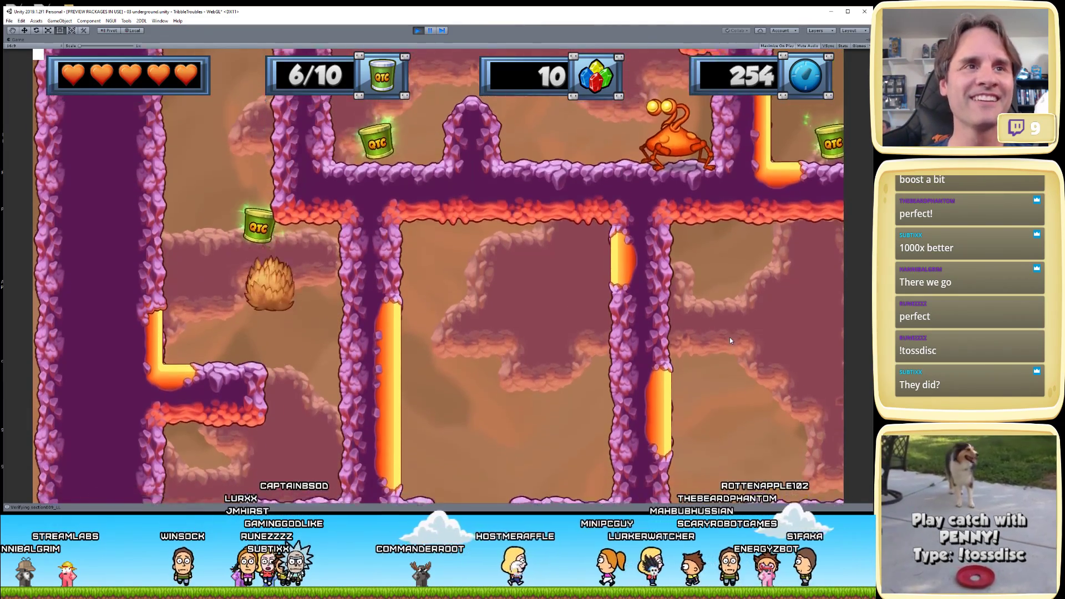
pyautogui.press('Left')
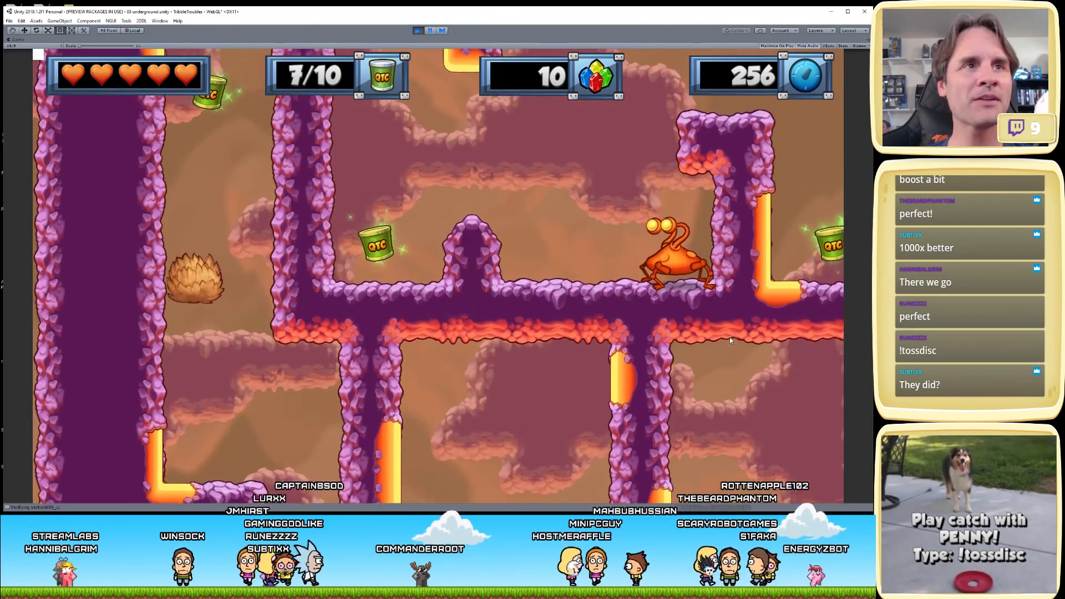
pyautogui.press('Up')
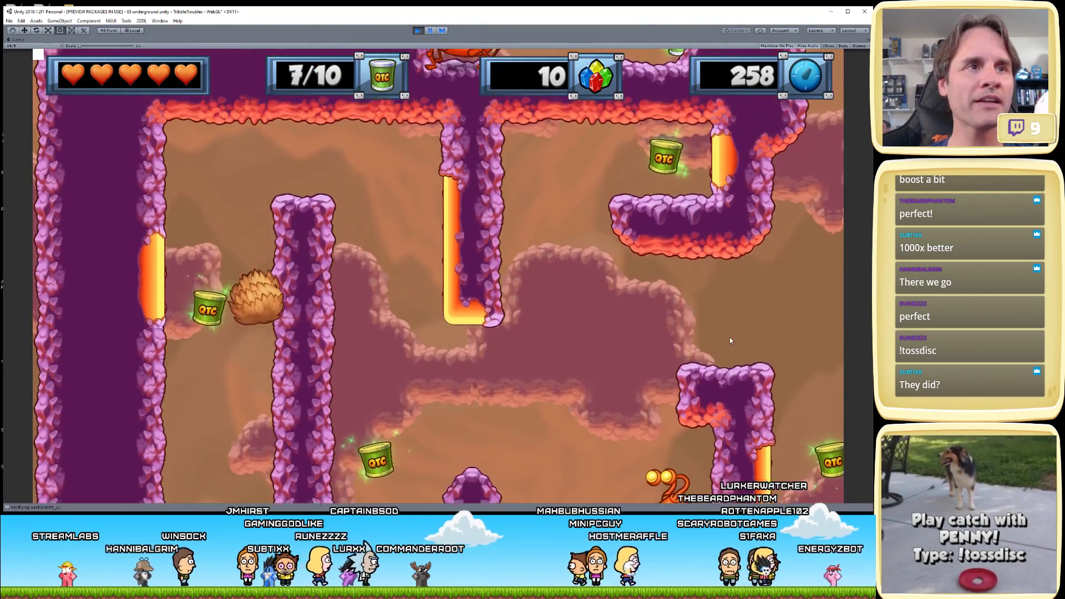
pyautogui.press('space')
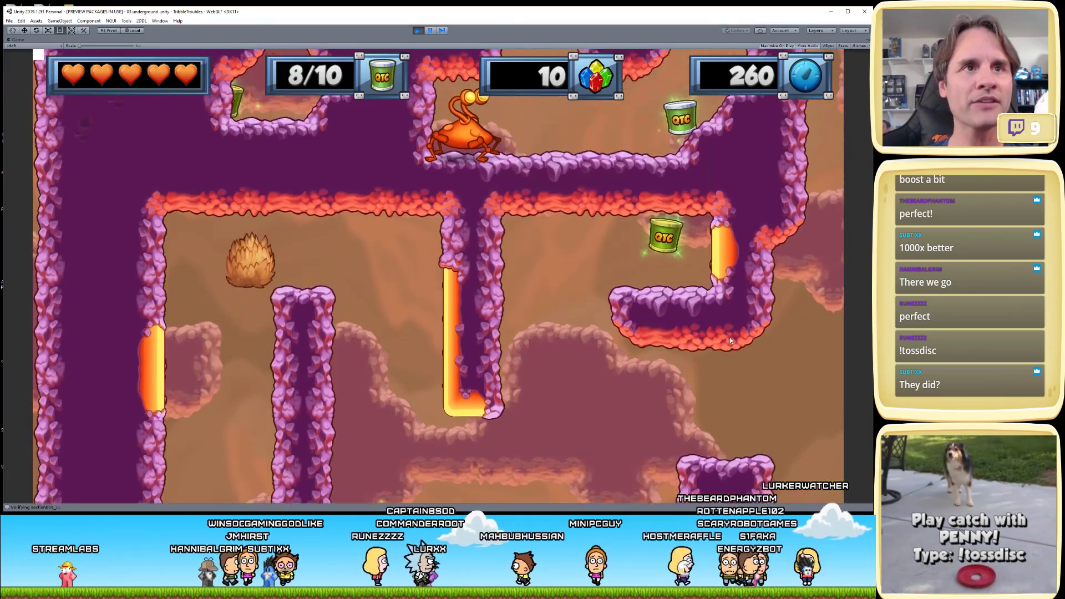
# - Roll along the lava floor for gems and grab the last can to trigger the Super Bonus
pyautogui.press('Down')
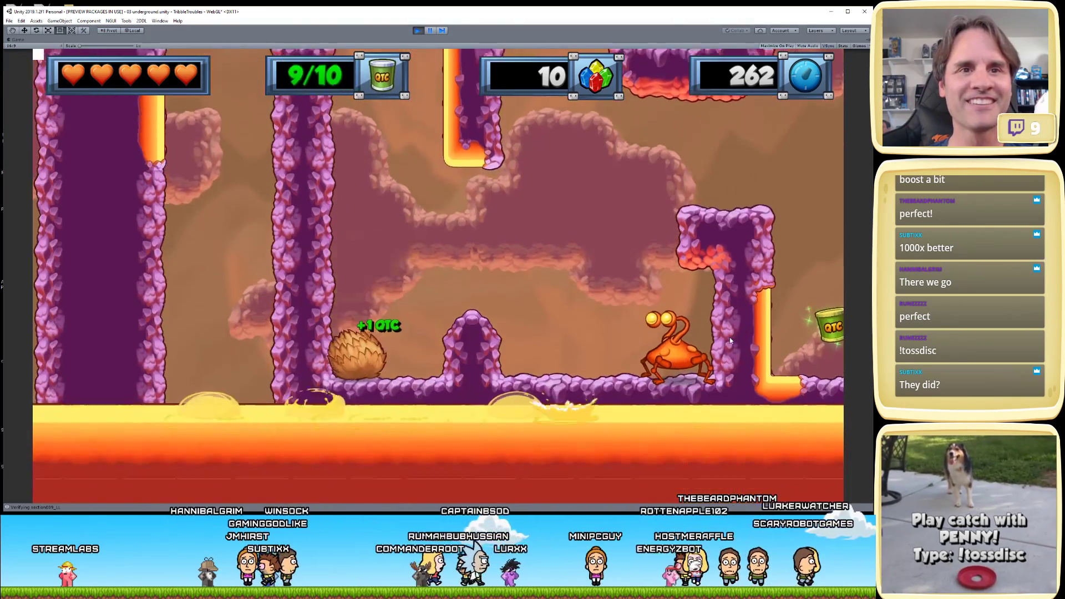
pyautogui.press('Left')
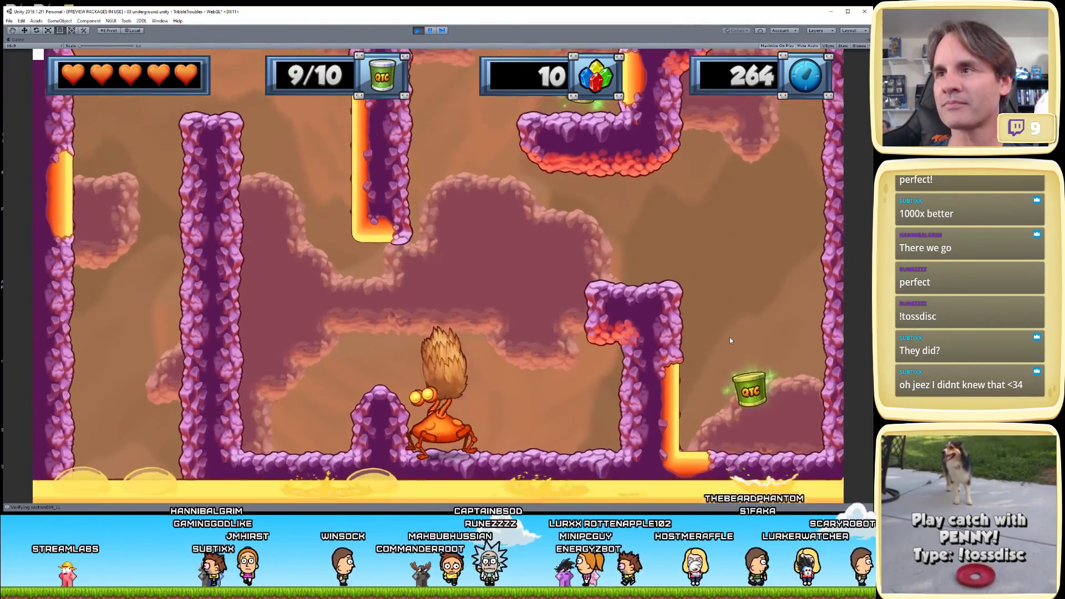
pyautogui.press('Right')
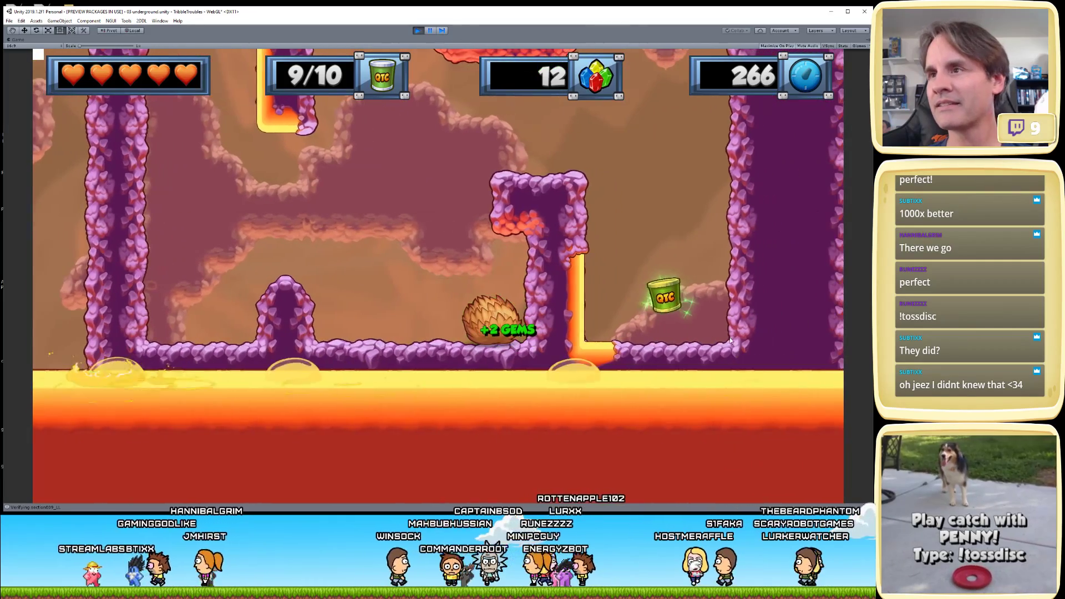
pyautogui.press('Up')
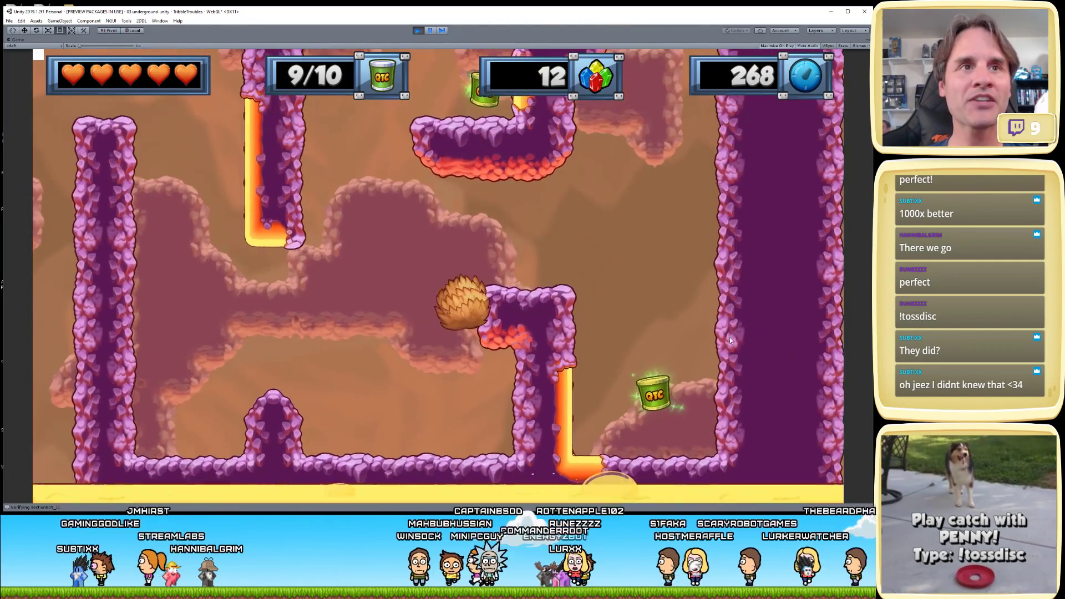
pyautogui.press('Left')
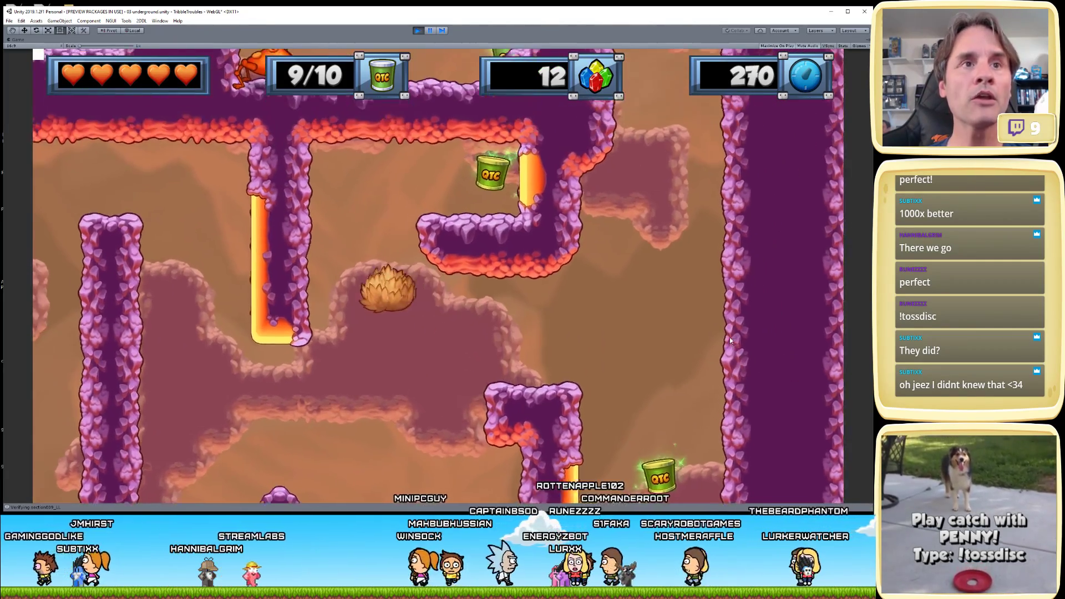
pyautogui.press('Up')
pyautogui.press('Right')
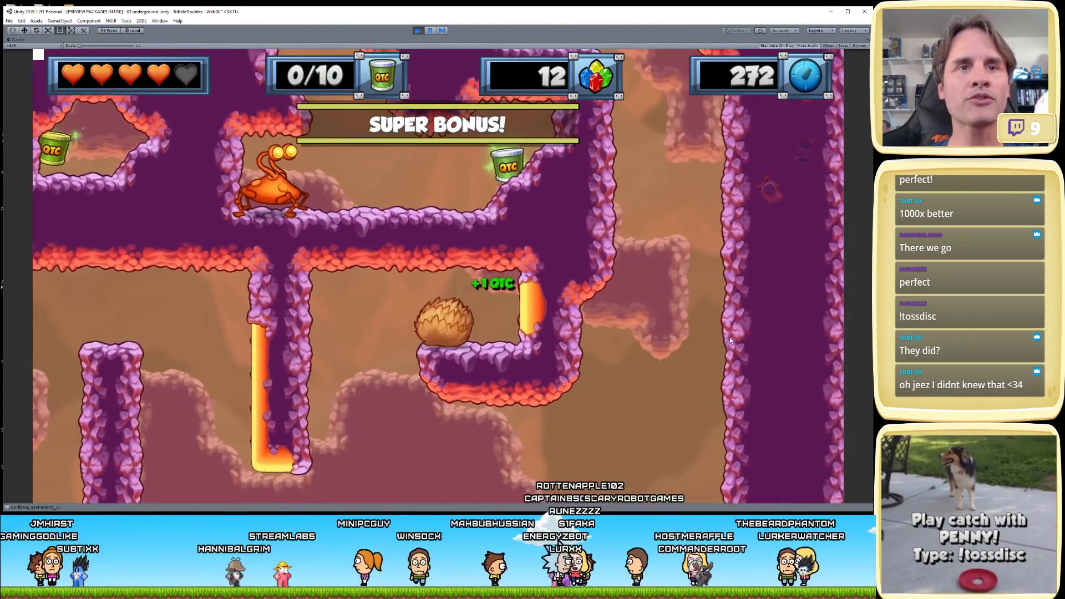
# - Roll down to a QTC can and climb the right-hand shaft to a higher ledge
pyautogui.press('Left')
pyautogui.press('Right')
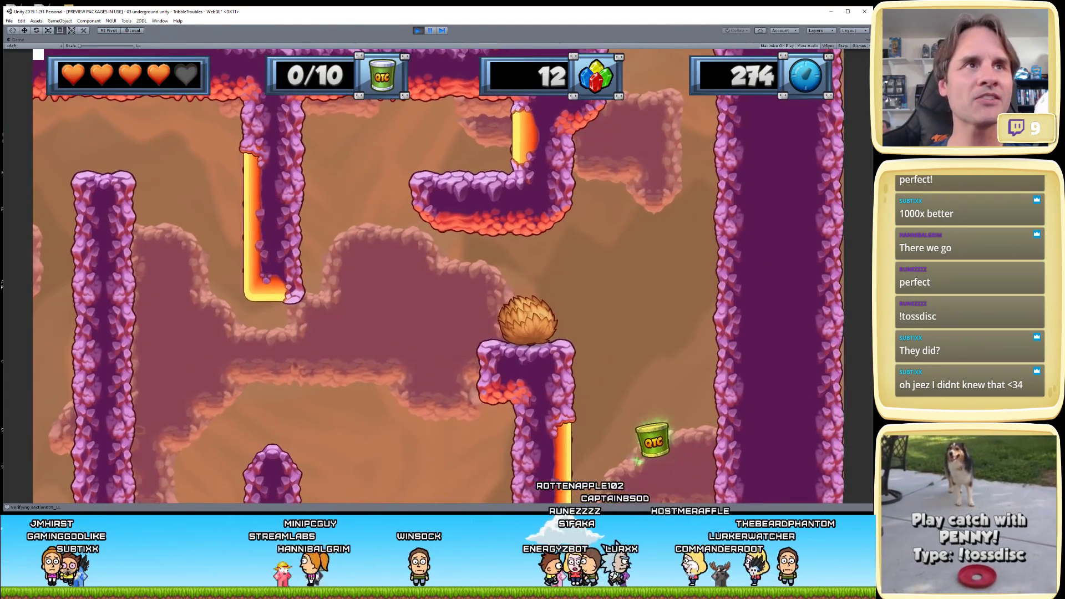
pyautogui.press('Right')
pyautogui.press('Up')
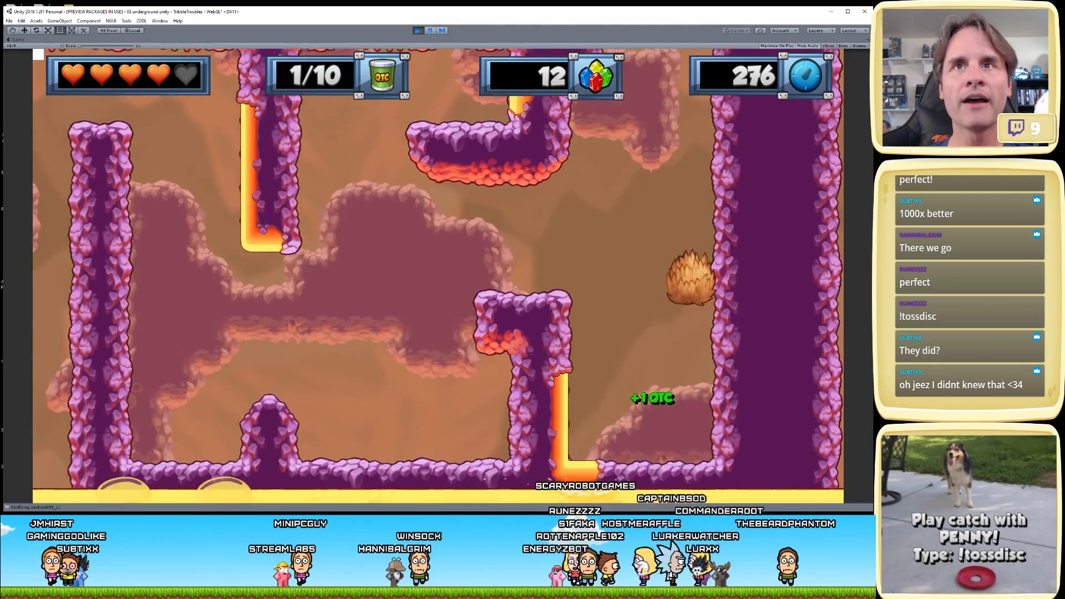
pyautogui.press('Up')
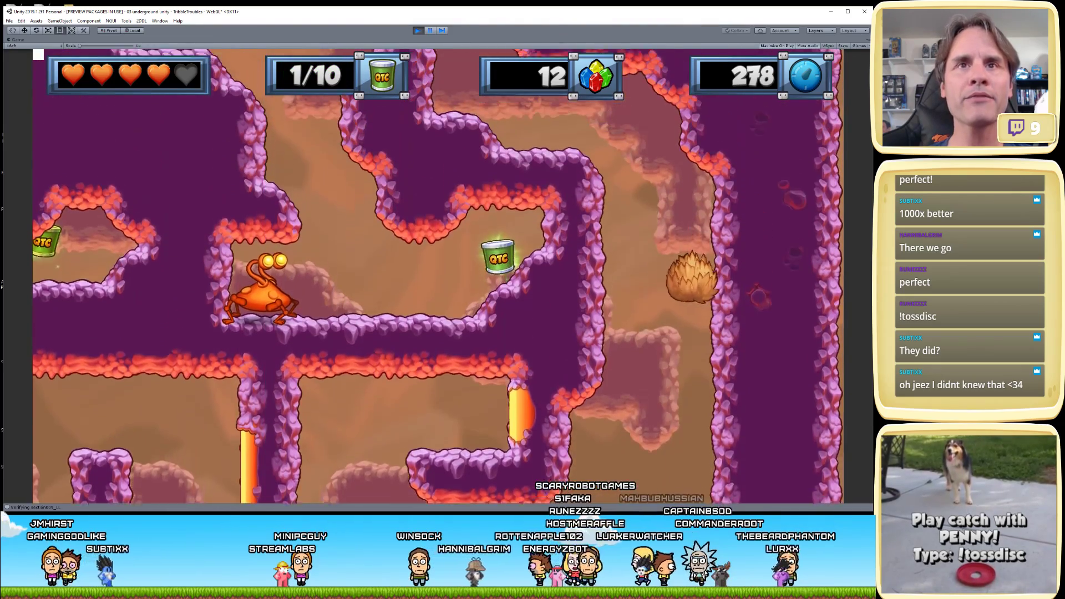
pyautogui.press('Left')
pyautogui.press('Up')
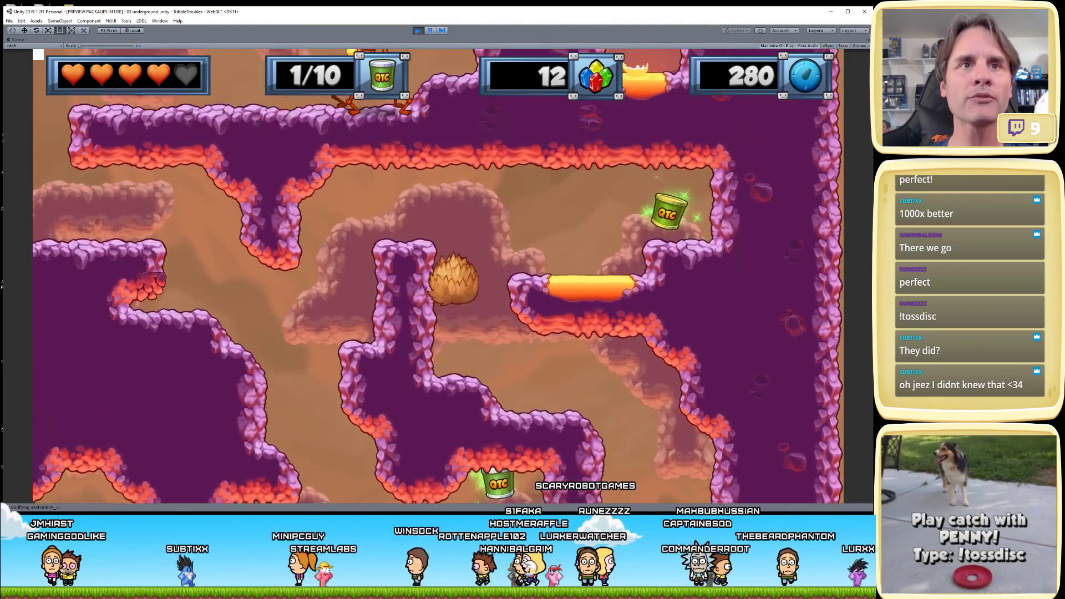
pyautogui.press('Right')
pyautogui.press('Right')
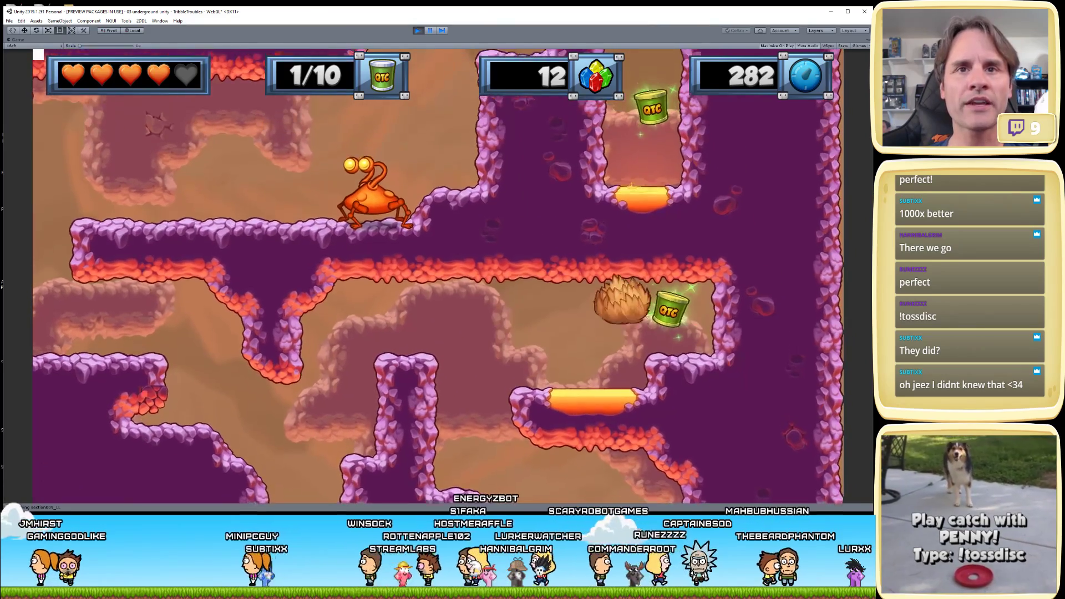
# - Grab QTC cans, climb the left wall and hop onto the pillar top
pyautogui.press('Left')
pyautogui.press('Left')
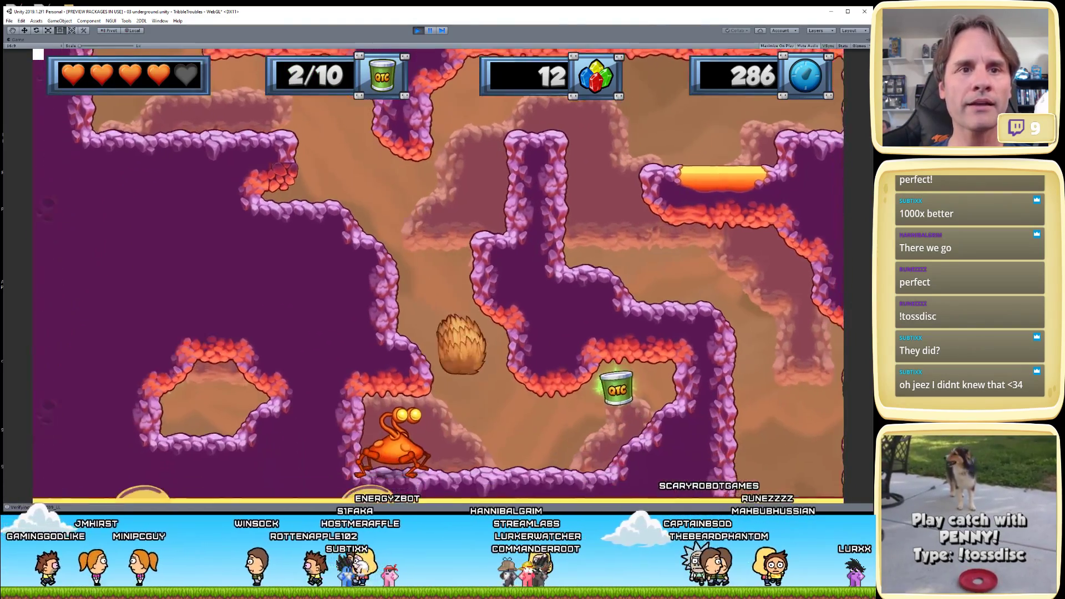
pyautogui.press('Right')
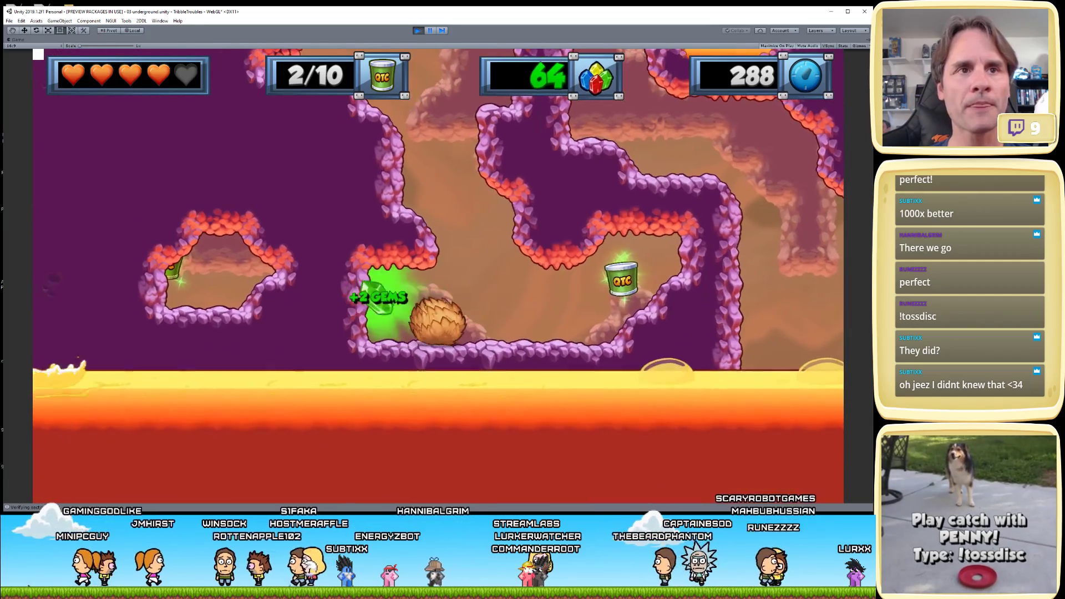
pyautogui.press('Left')
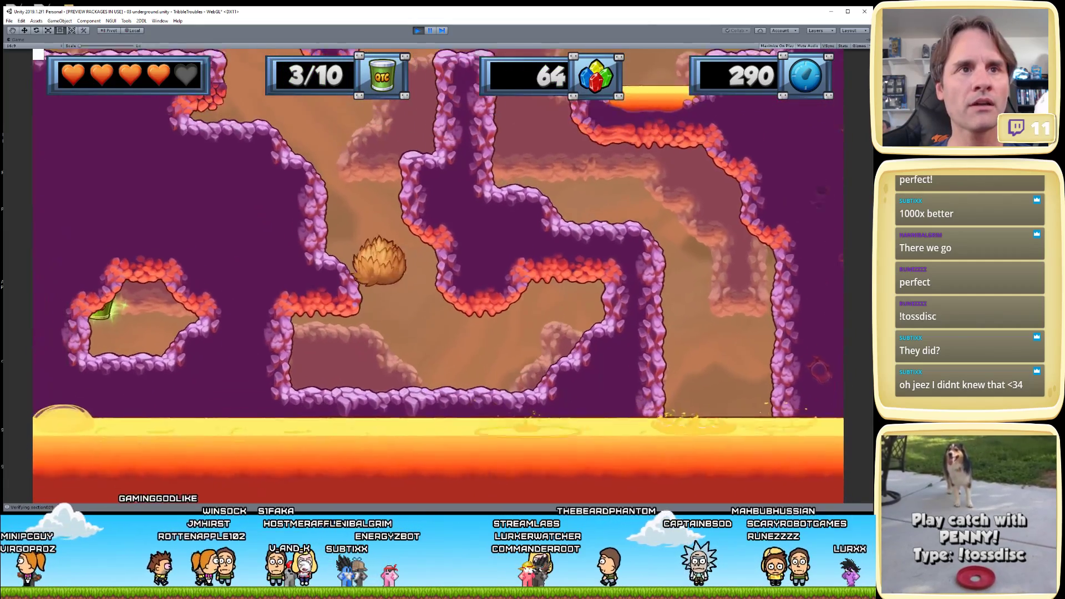
pyautogui.press('Left')
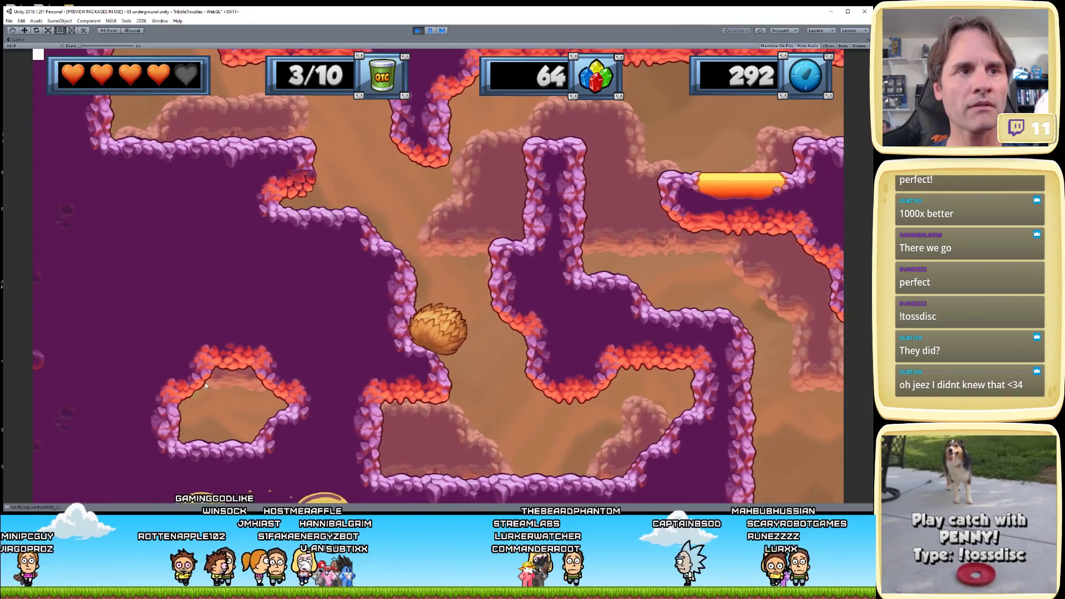
pyautogui.press('Left')
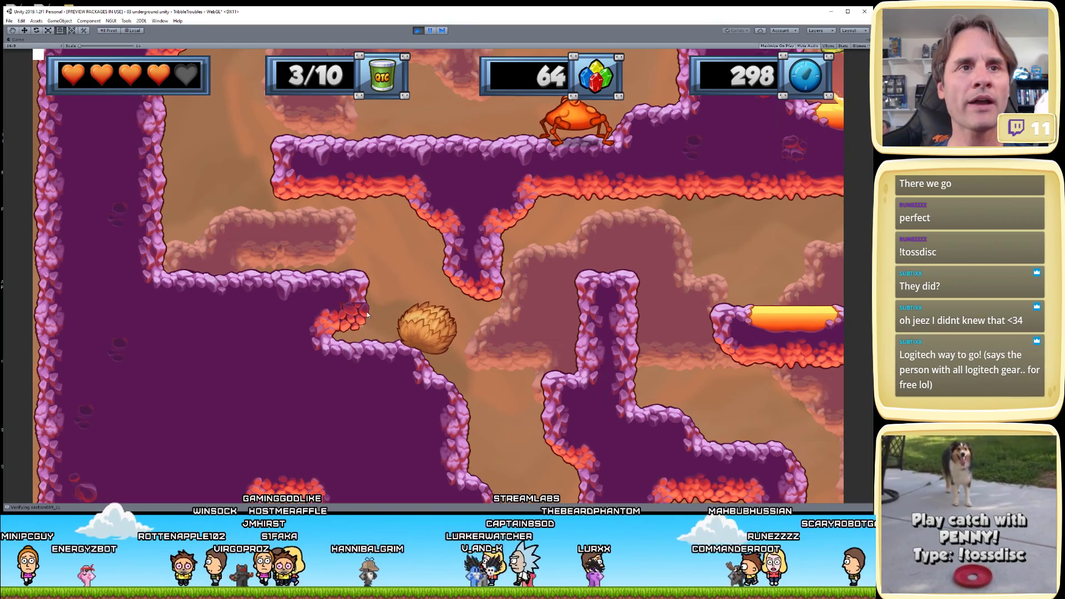
pyautogui.press('Left')
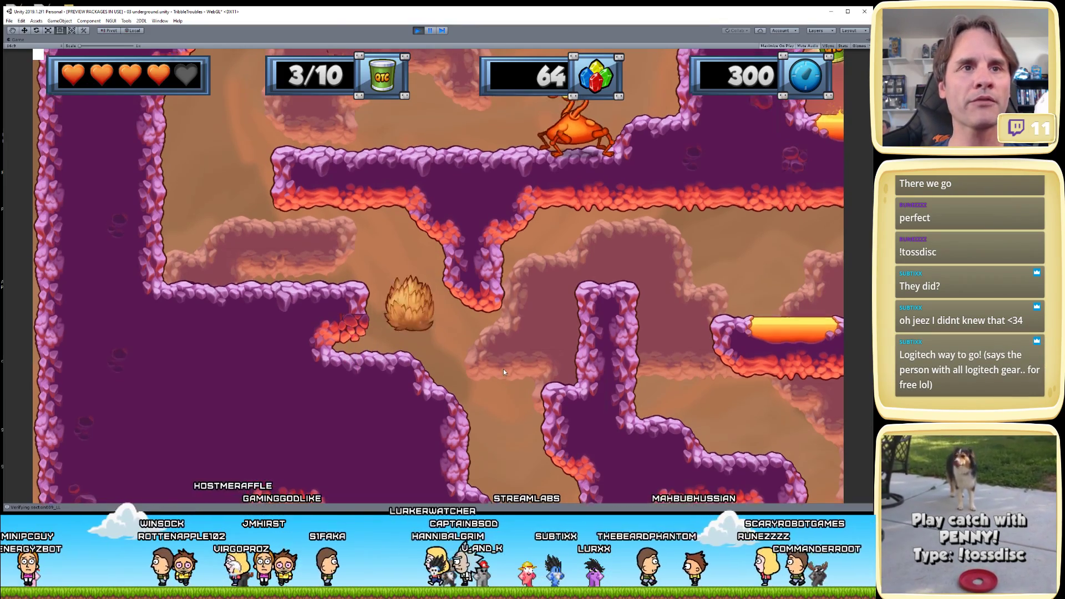
pyautogui.press('Up')
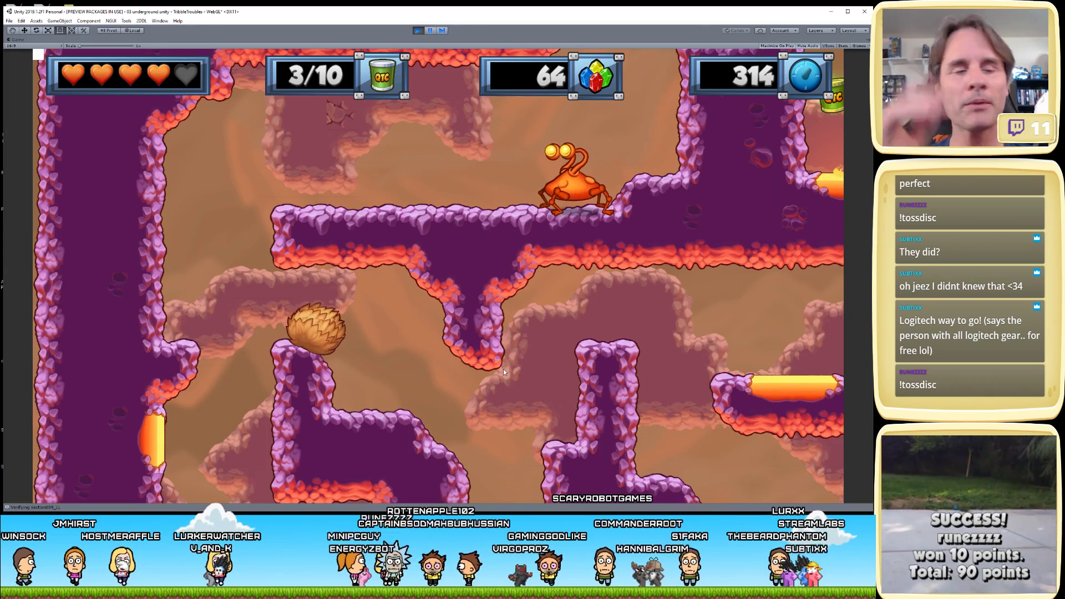
# - Leap to the upper ledge, roll into the next room and collect gems up to 146
pyautogui.press('Left')
pyautogui.press('space')
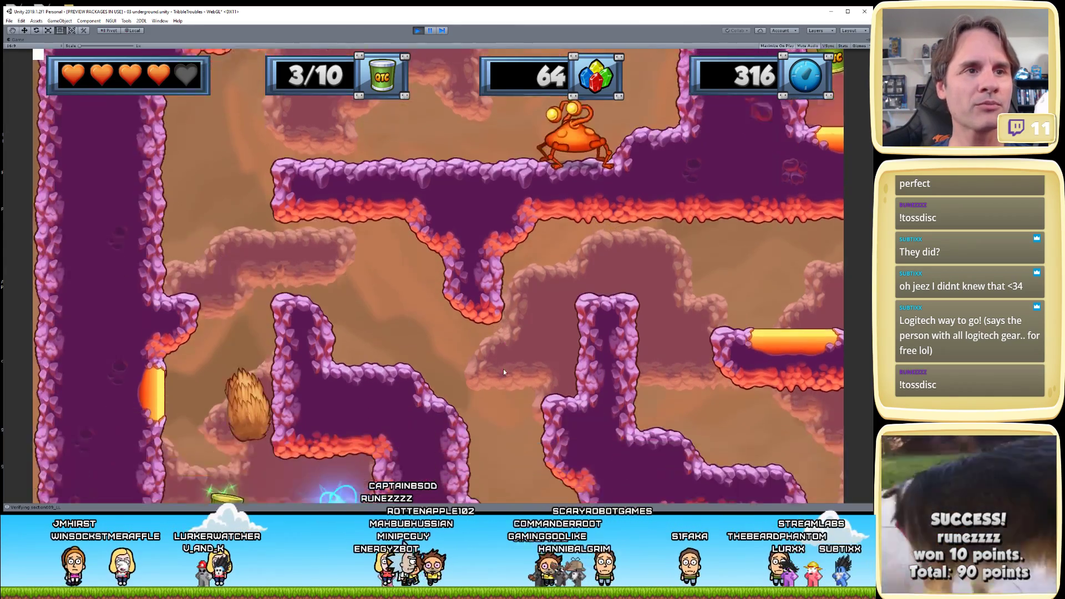
pyautogui.press('Left')
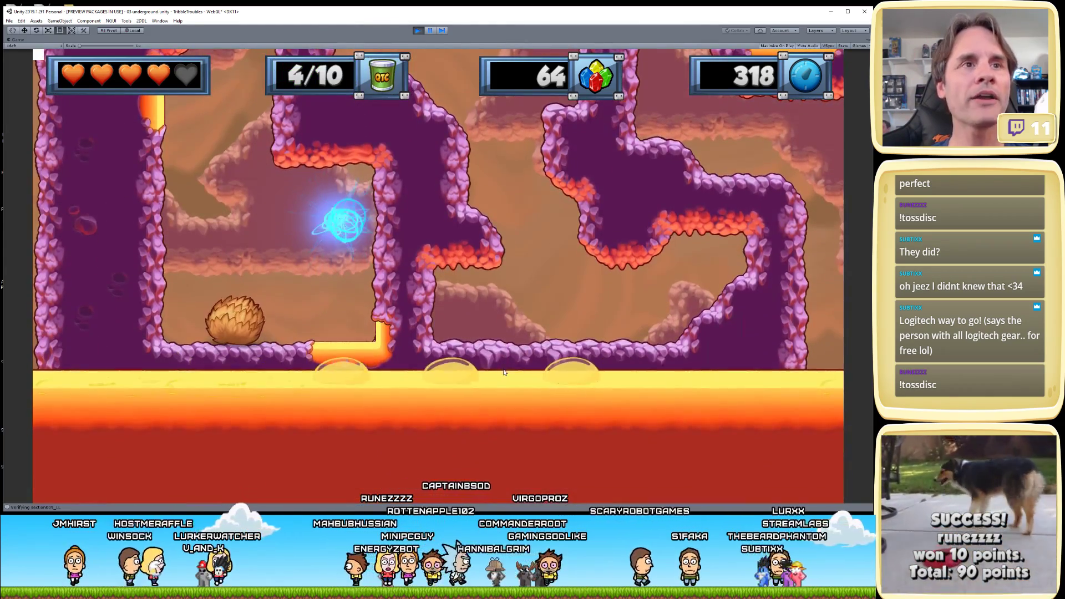
pyautogui.press('Right')
pyautogui.press('space')
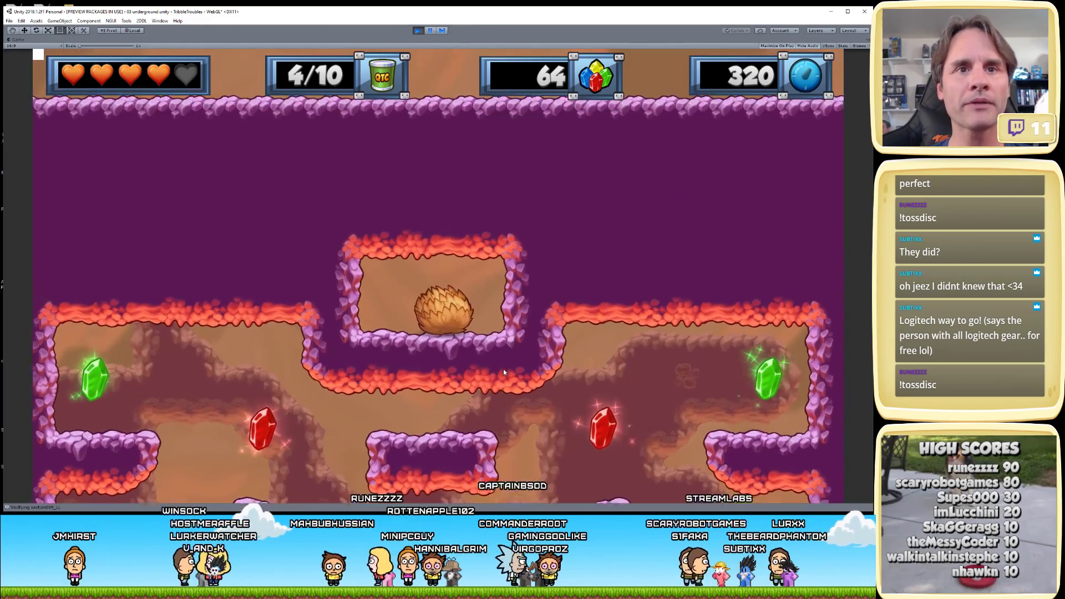
pyautogui.press('Right')
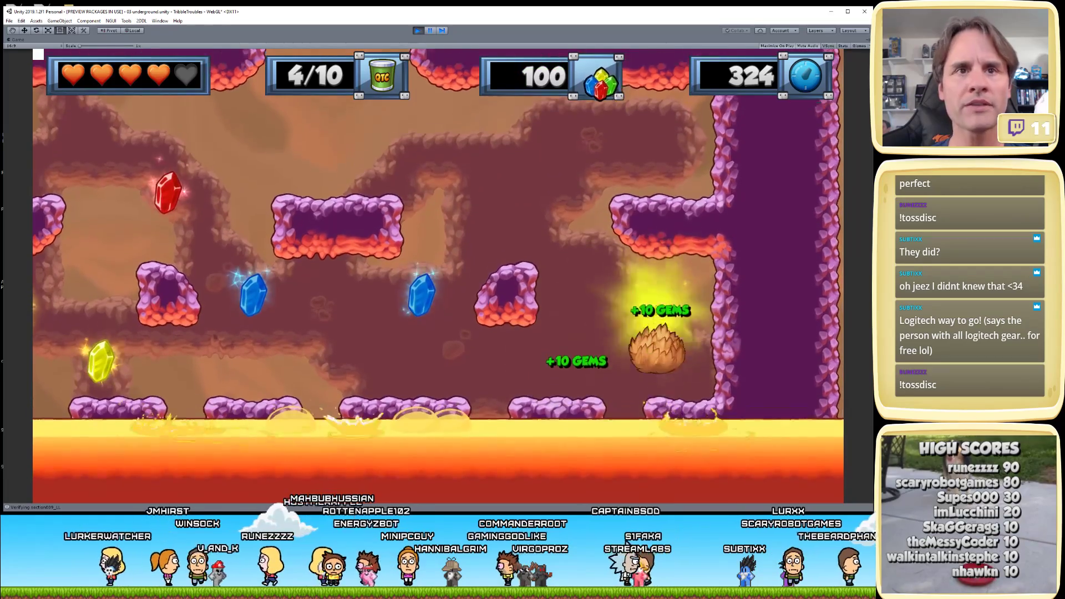
pyautogui.press('Left')
pyautogui.press('Left')
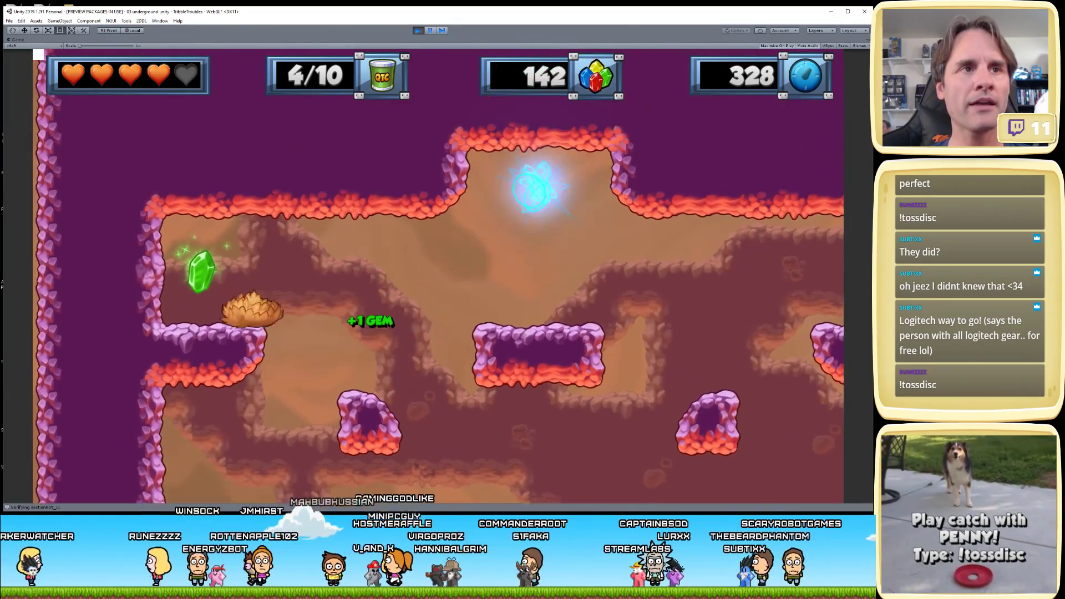
pyautogui.press('Right')
pyautogui.press('Right')
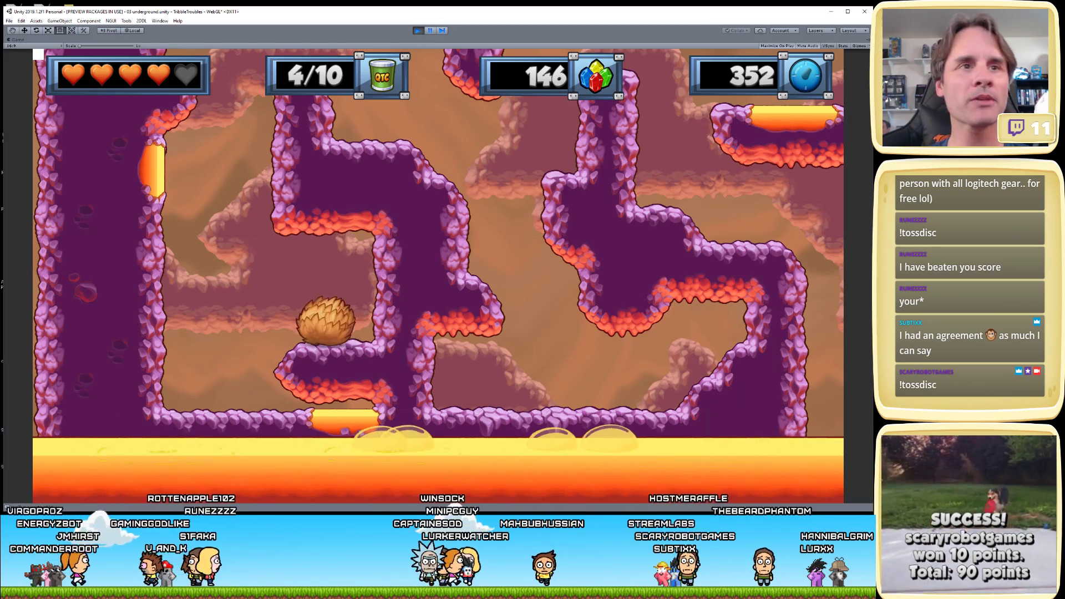
# - Jump up the pillars, defeat the crab and grab the red gem, reaching 231 gems
pyautogui.press('space')
pyautogui.press('Right')
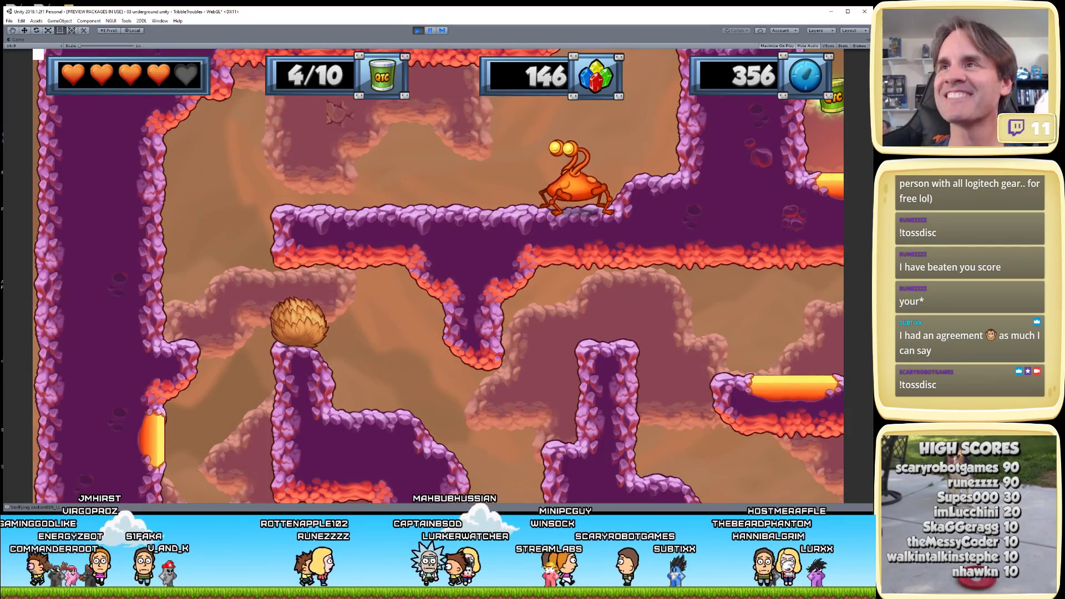
pyautogui.press('Left')
pyautogui.press('space')
pyautogui.press('Right')
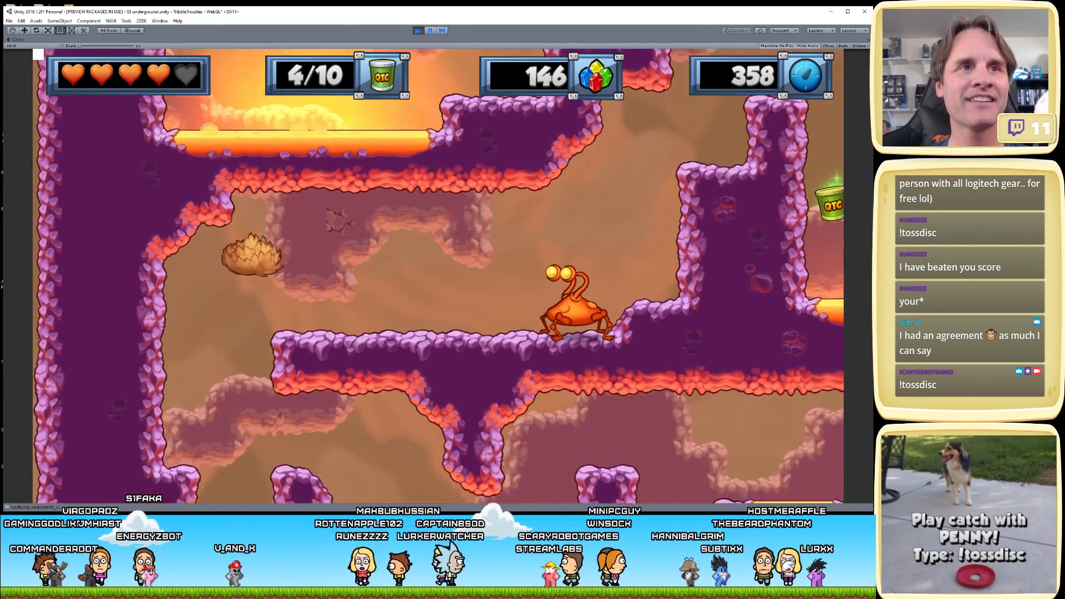
pyautogui.press('Right')
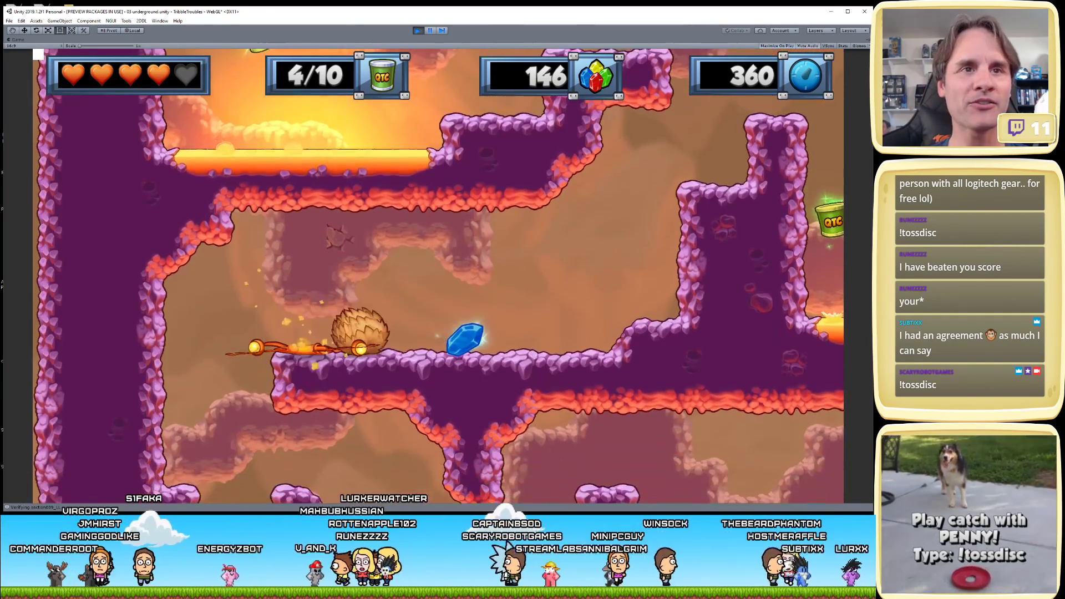
pyautogui.press('Right')
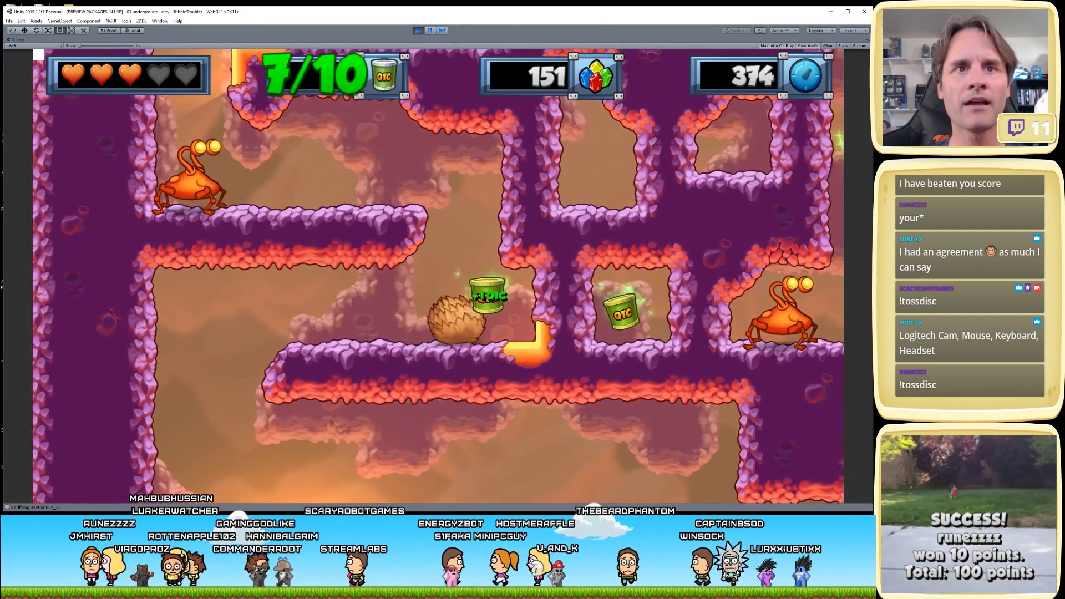
pyautogui.press('Right')
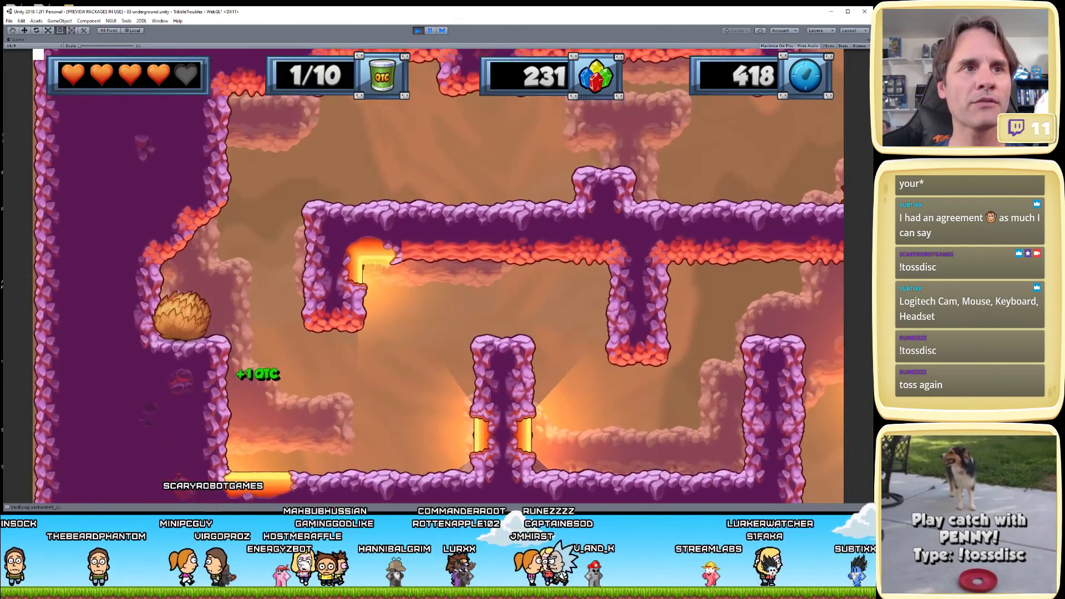
# - Roll for the QTC canisters, stomp the creature, and grab the green gem, reaching 3/10 cans and 237 gems
pyautogui.press('Right')
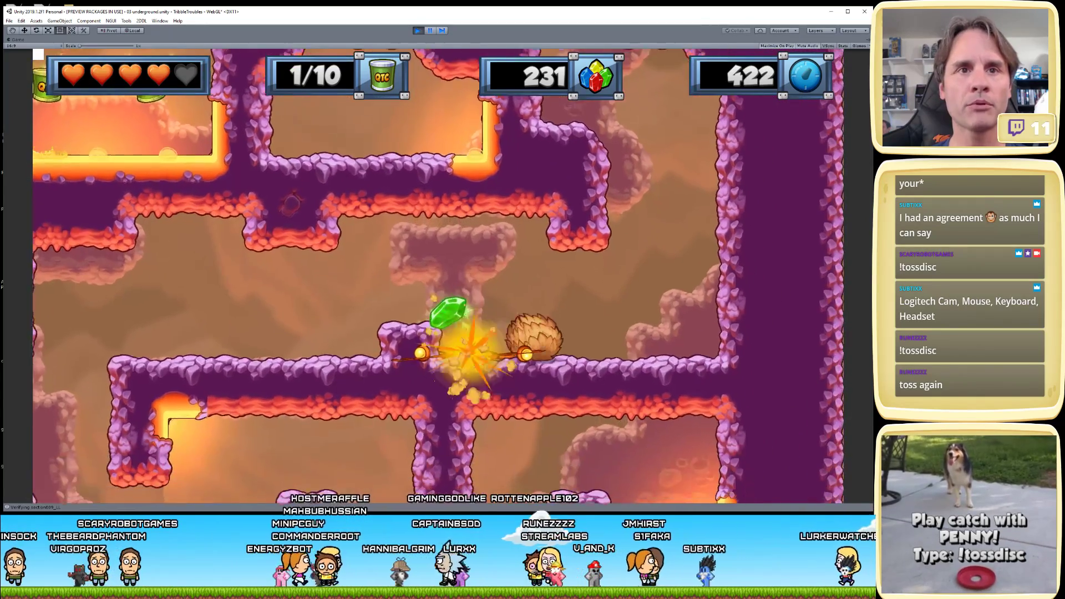
pyautogui.press('Up')
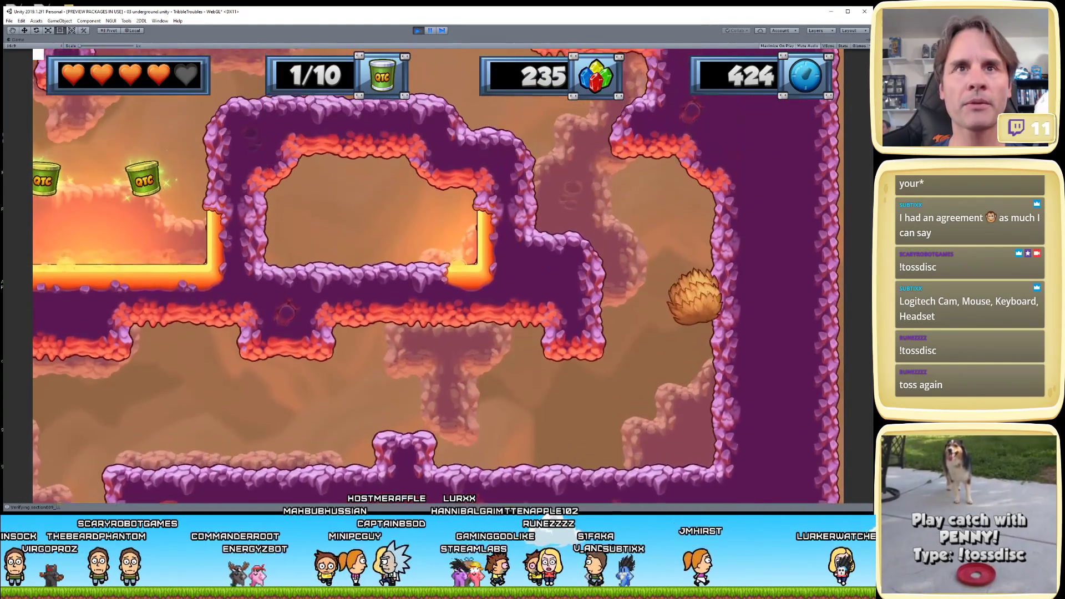
pyautogui.press('Left')
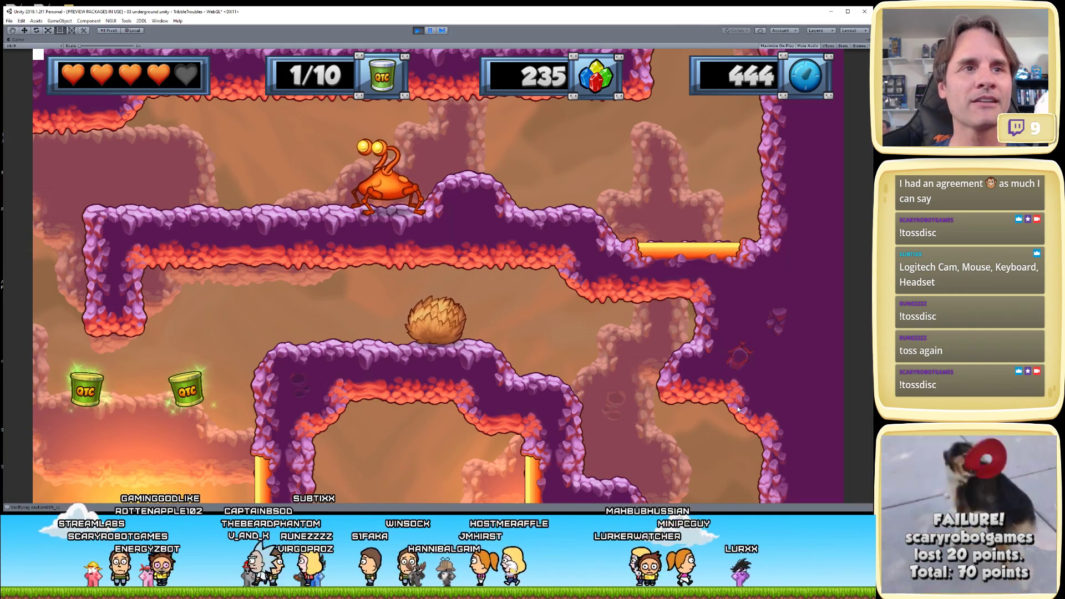
pyautogui.press('Left')
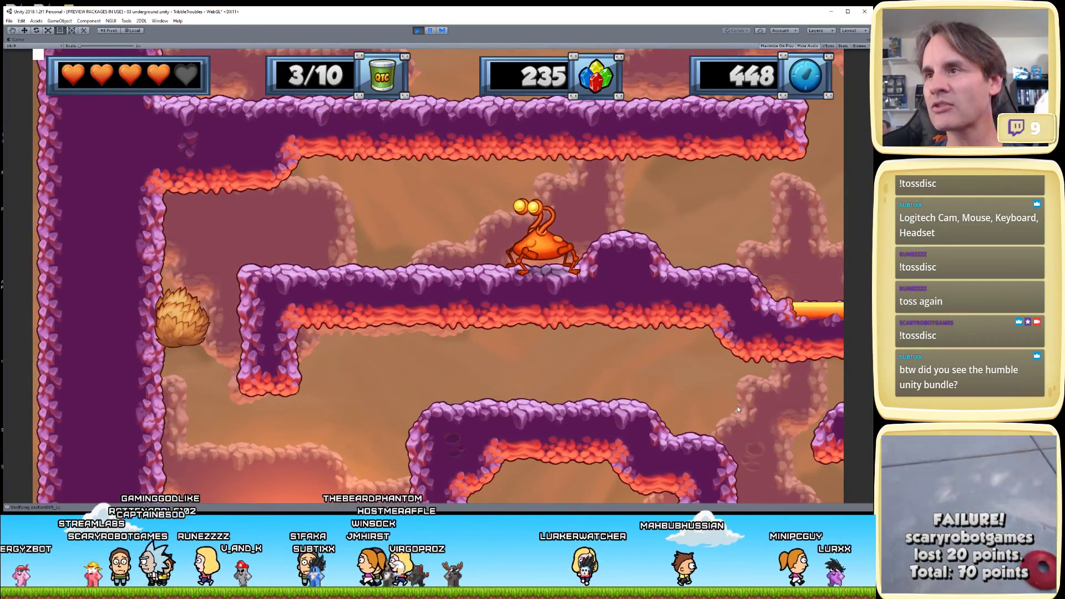
pyautogui.press('Right')
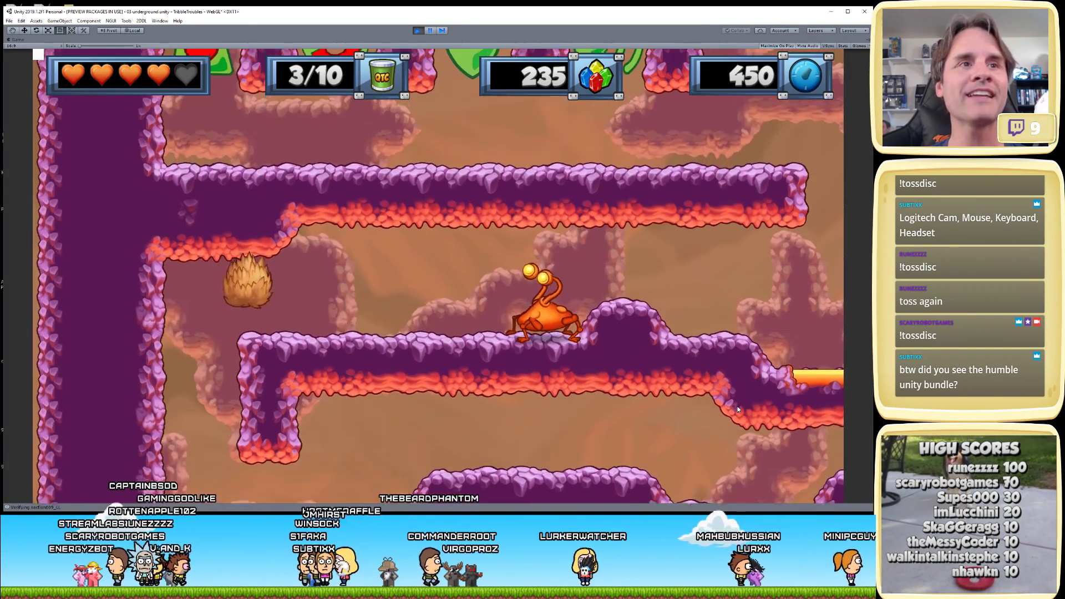
pyautogui.press('Right')
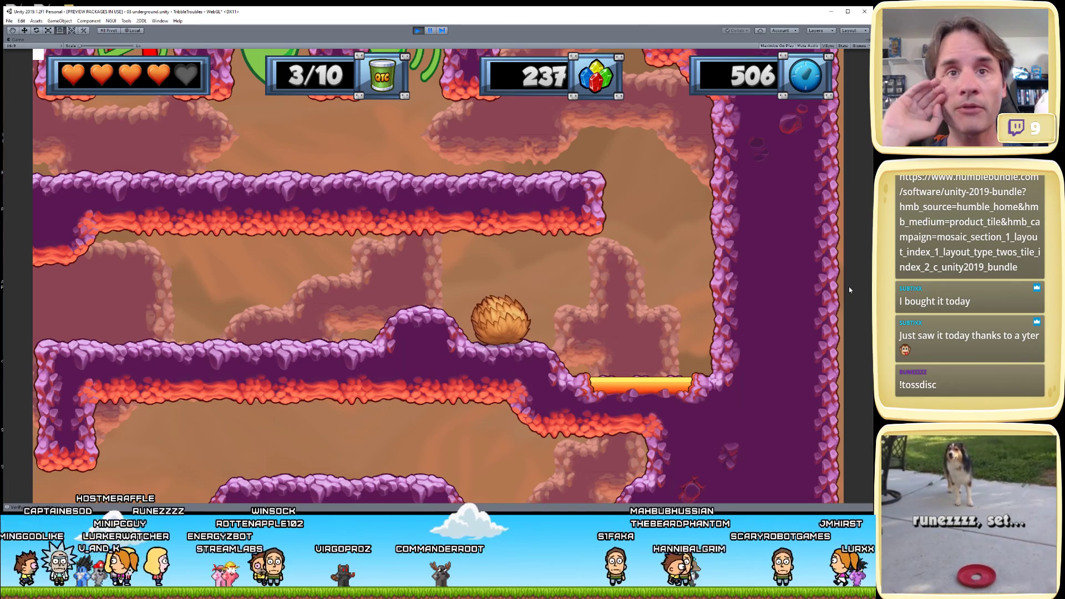
# - Buy the 100-gem health potion in the ability shop to refill the fifth heart
pyautogui.press('Right')
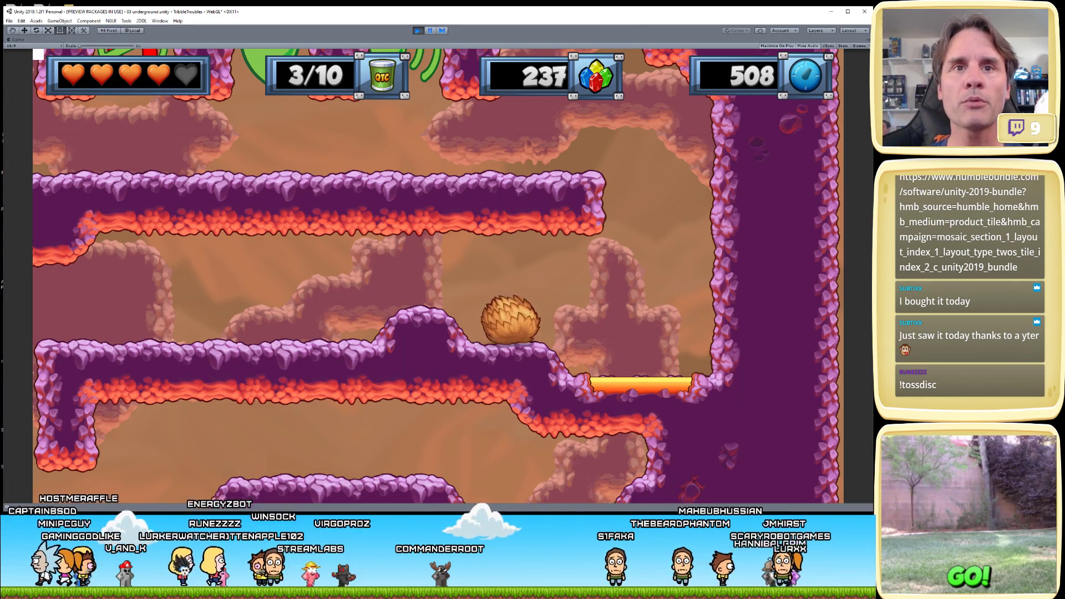
pyautogui.press('space')
pyautogui.press('Left')
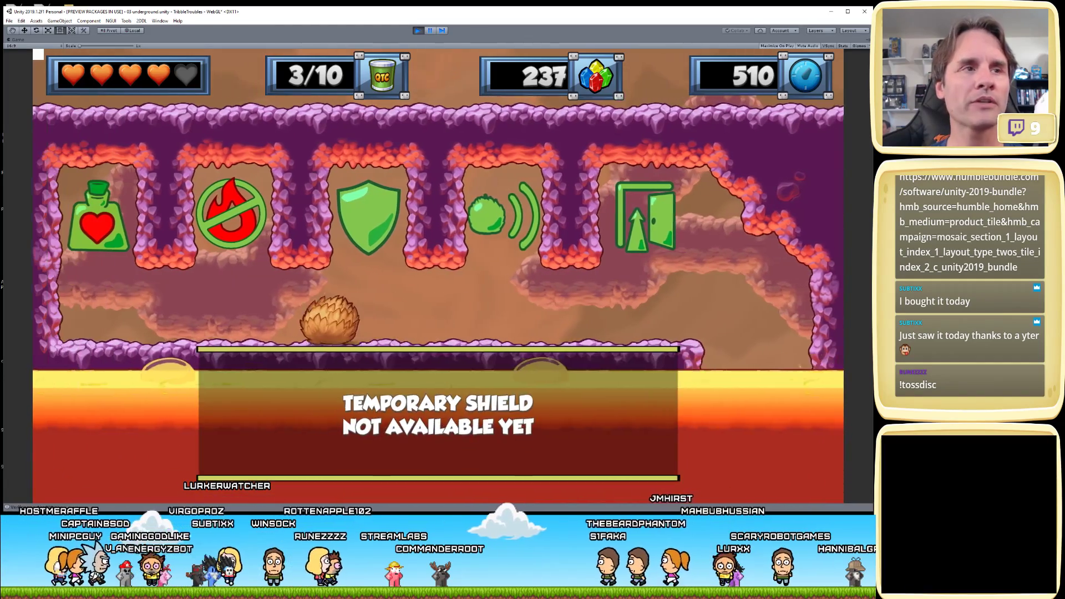
pyautogui.press('Right')
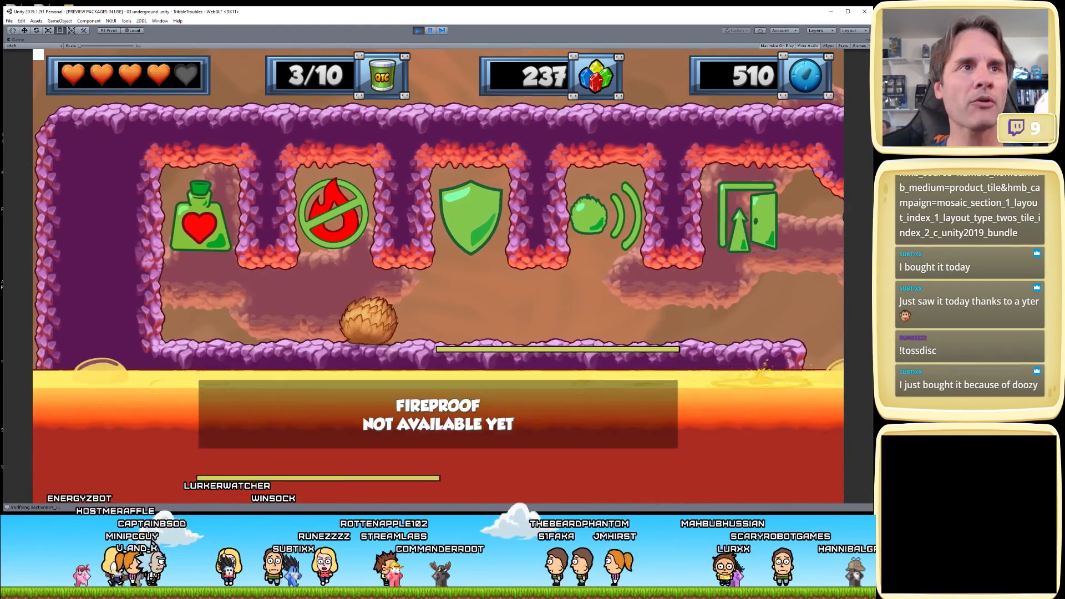
pyautogui.press('Left')
pyautogui.press('space')
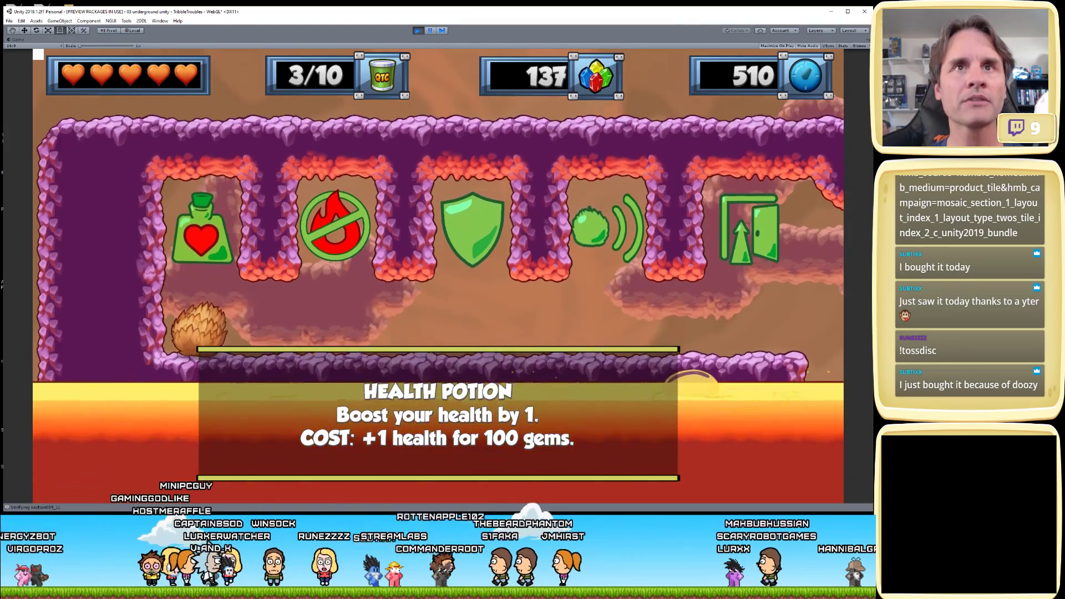
# - Roll past the fireproof and sonic attack abilities and under the exit to complete Section 1
pyautogui.press('Right')
pyautogui.press('Right')
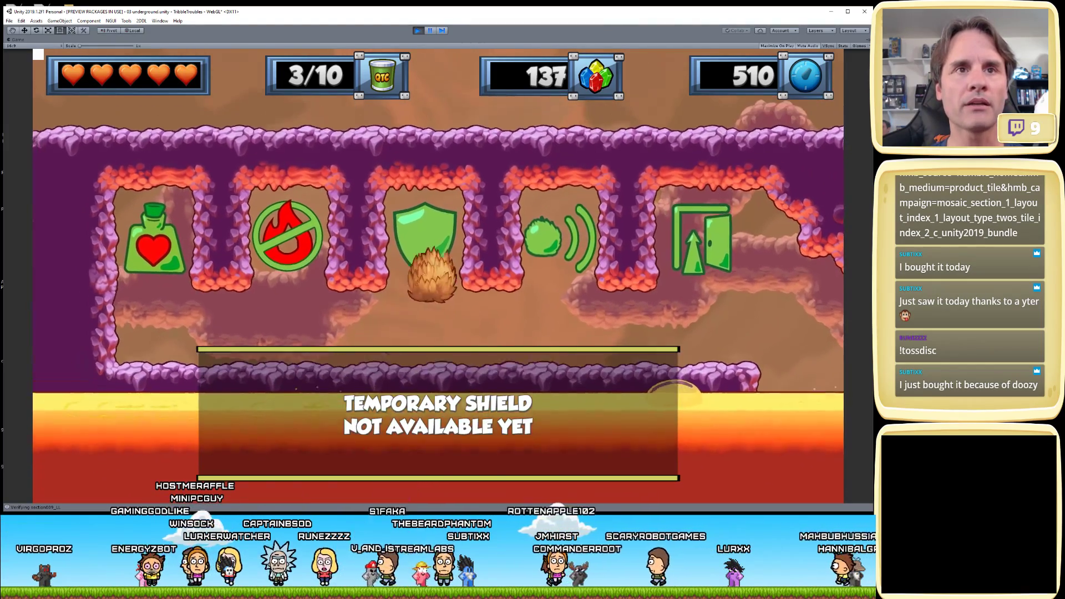
pyautogui.press('Right')
pyautogui.press('Right')
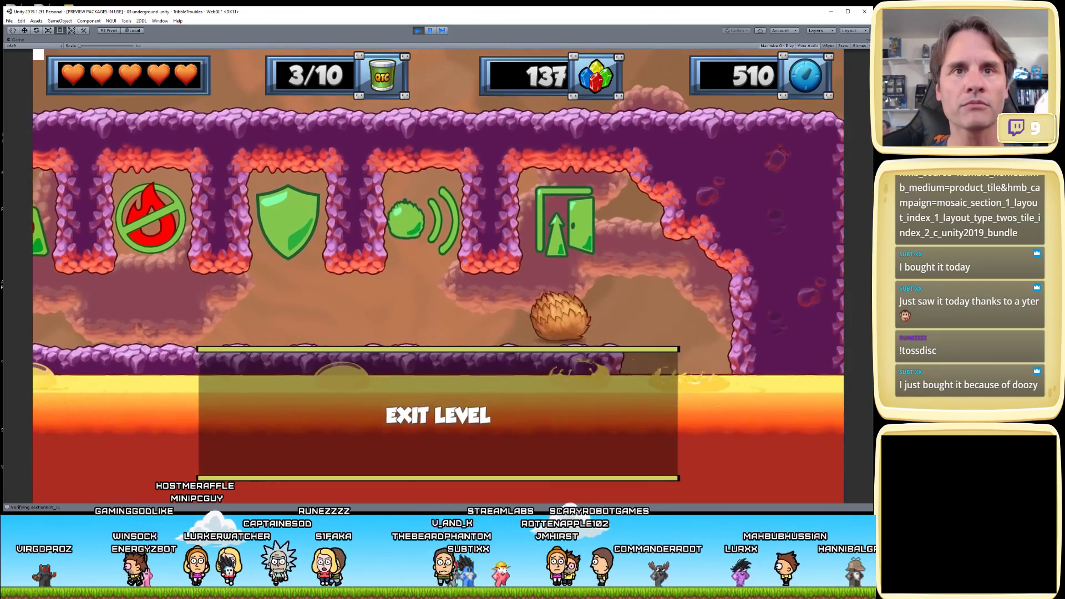
pyautogui.press('Up')
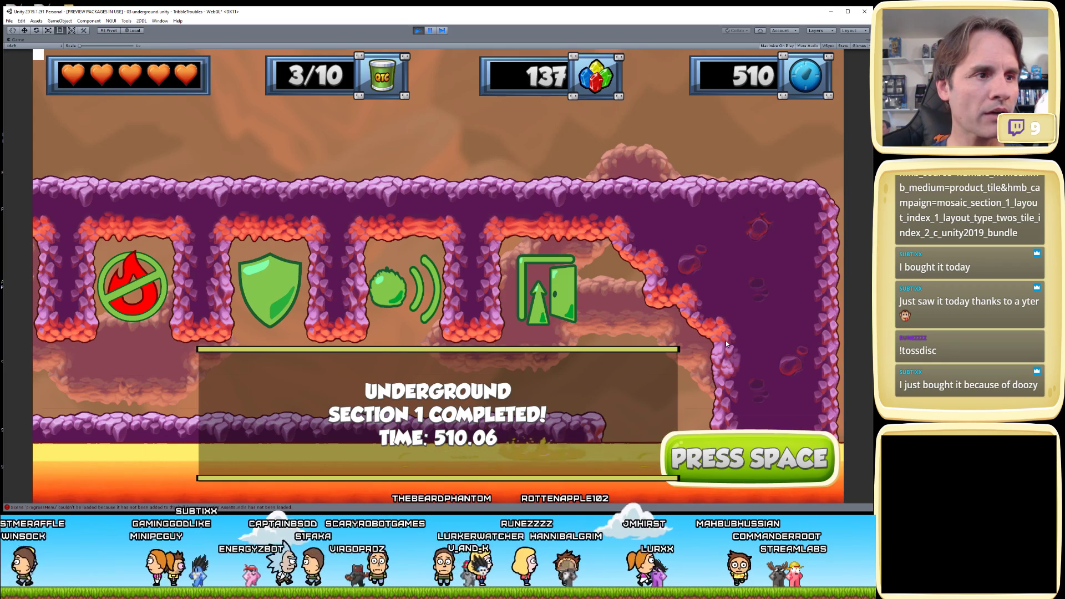
# - Exit play mode after the finished run and start Play again to replay the underground level
pyautogui.click(418, 30)
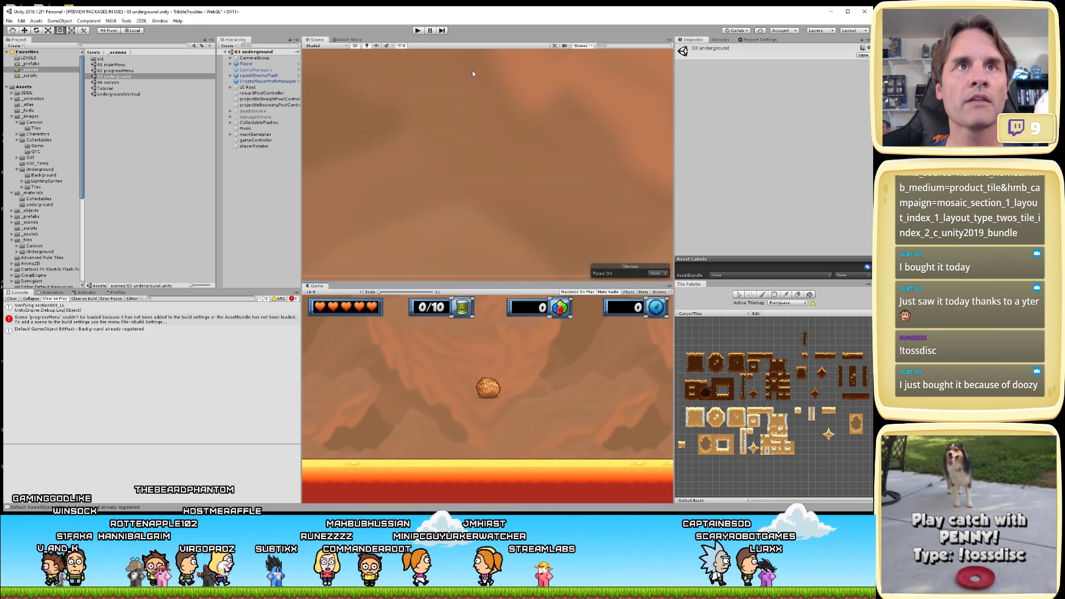
pyautogui.click(418, 31)
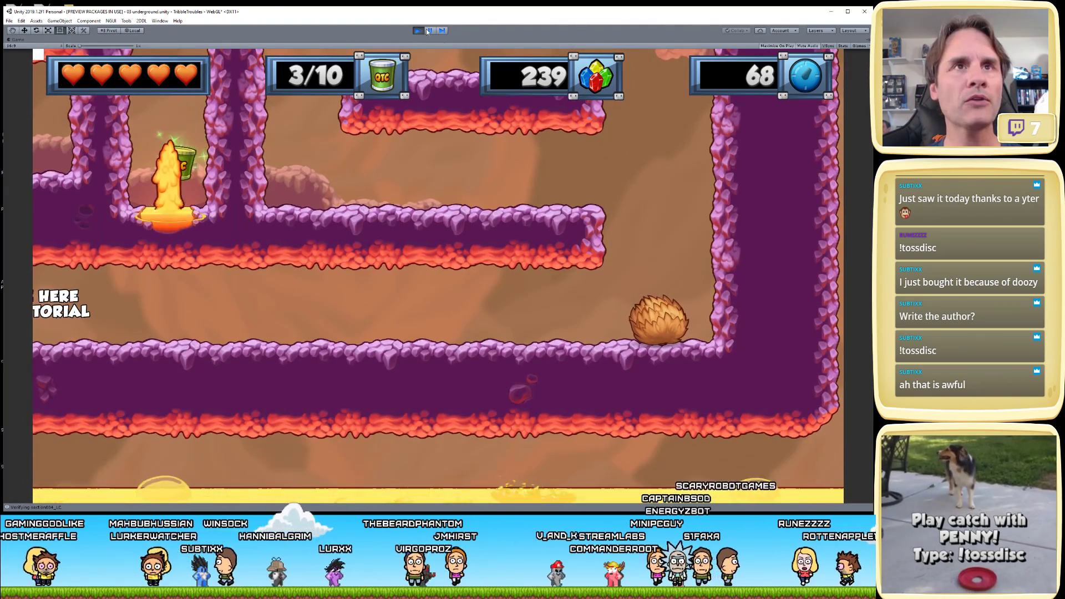
# - Leave play mode with Ctrl+P to return to the editor
pyautogui.hotkey('ctrl', 'p')
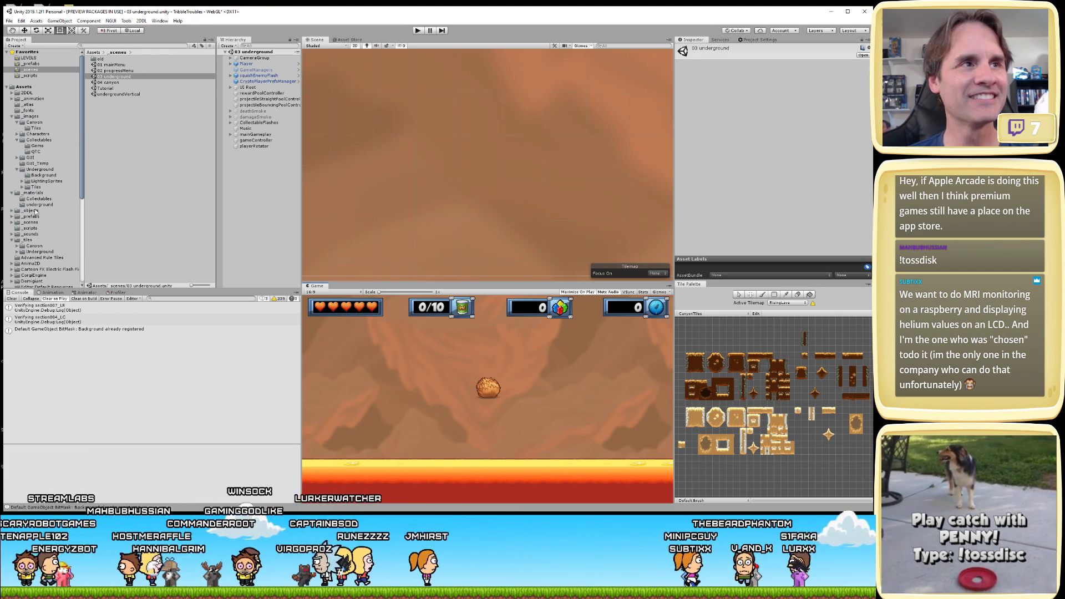
# - Open the Resources/LEVELS/Canyon folder and select the section001_LR level prefab
pyautogui.click(40, 140)
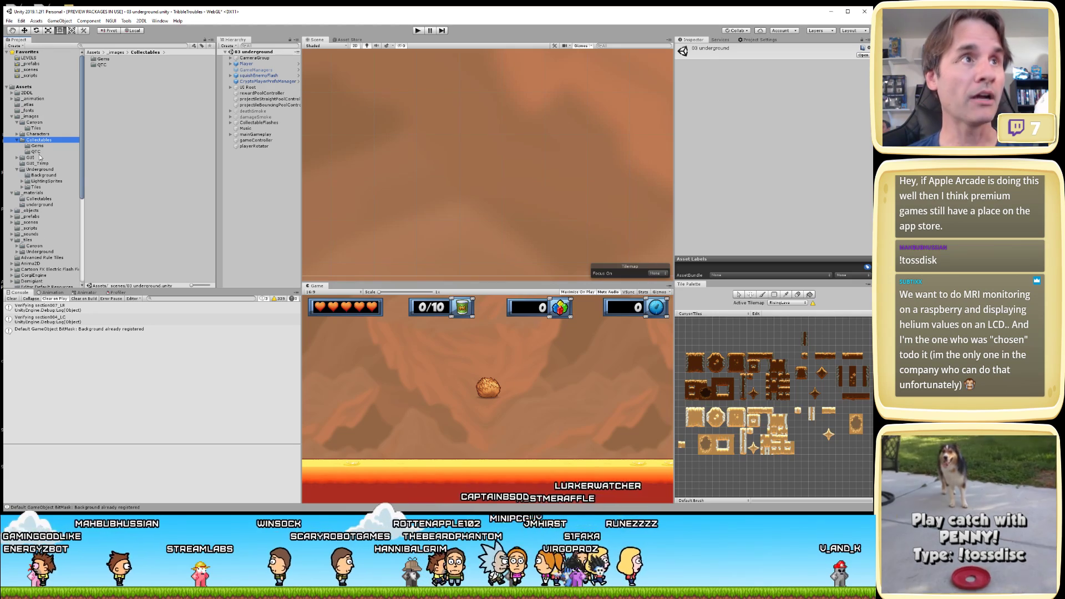
pyautogui.click(36, 58)
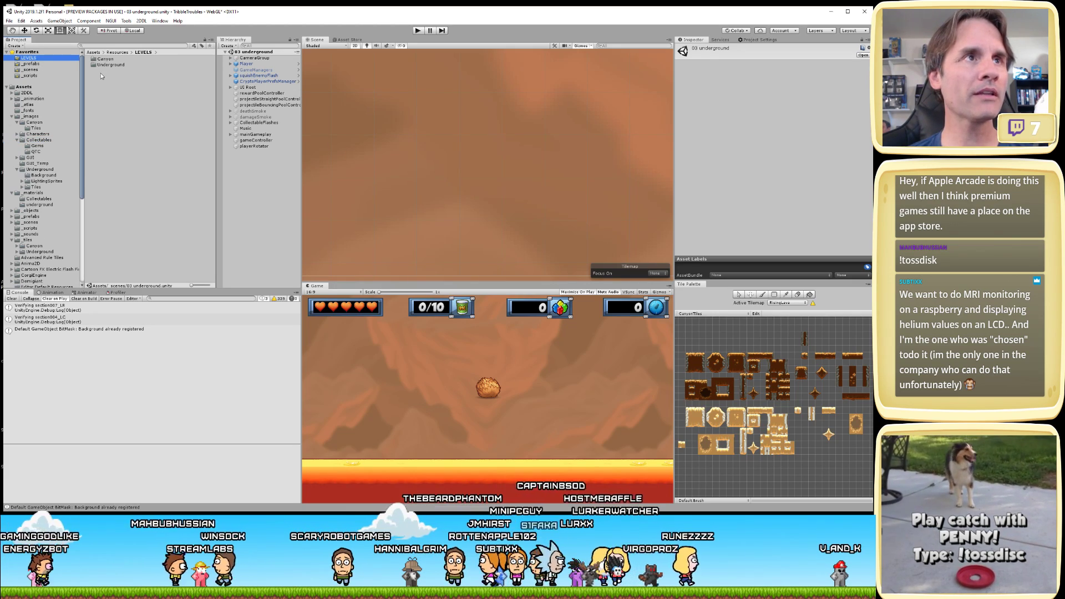
pyautogui.doubleClick(110, 59)
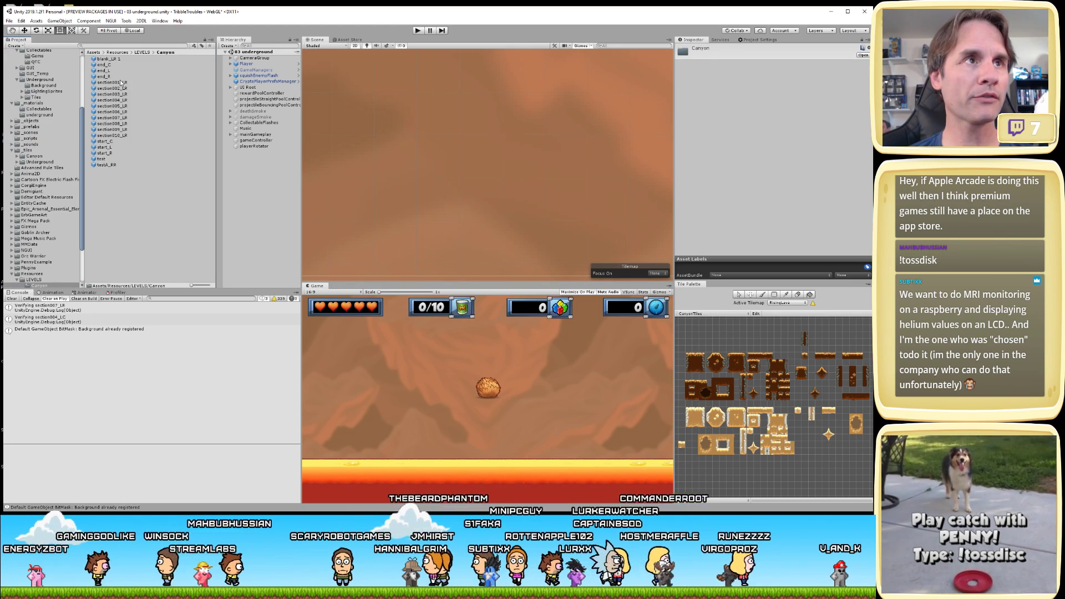
pyautogui.click(119, 83)
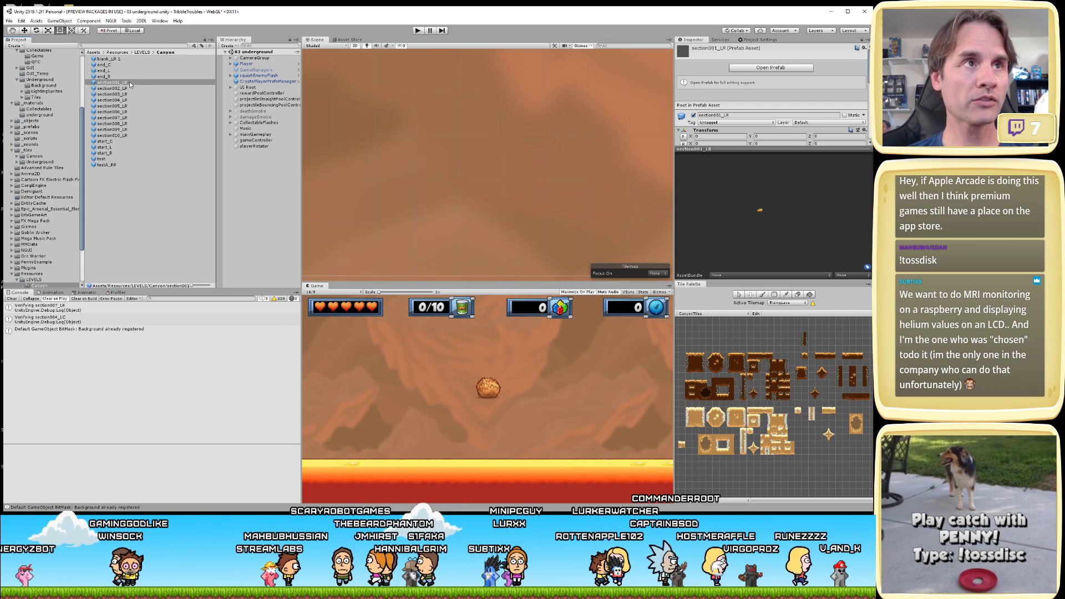
# - In the section001_LR prefab, uncheck Used By Composite on Tilemap_Platforms' Tilemap Collider 2D
pyautogui.doubleClick(129, 82)
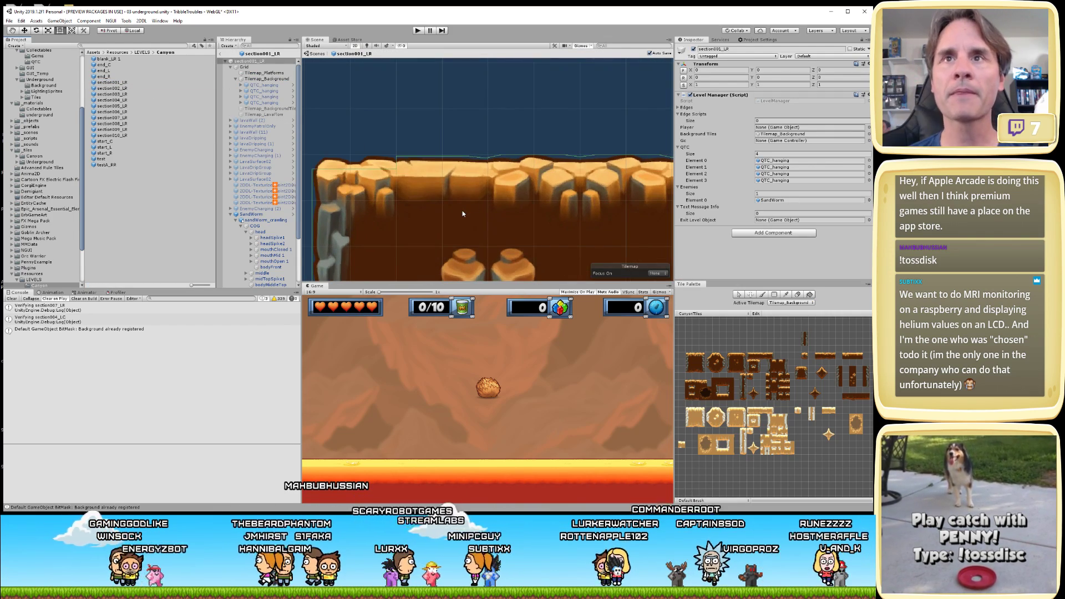
pyautogui.scroll(2, 415, 172)
pyautogui.click(424, 171)
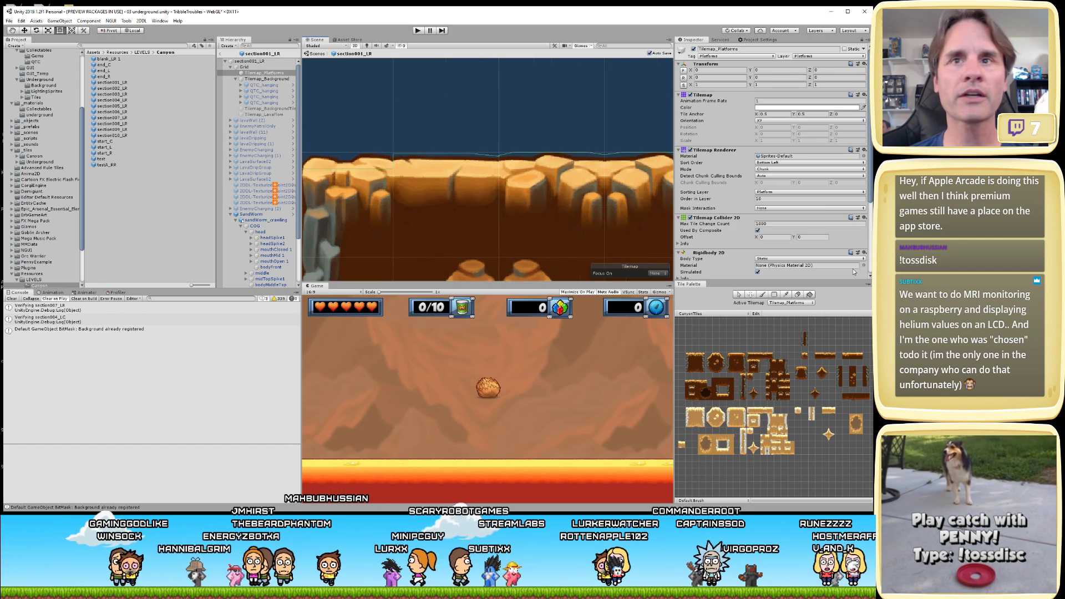
pyautogui.click(758, 231)
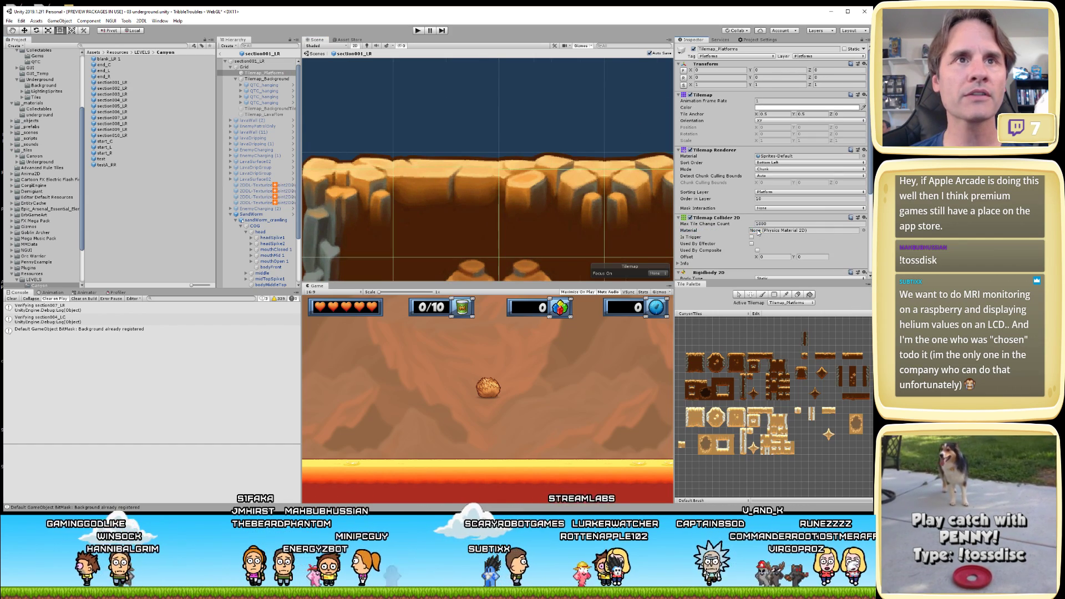
pyautogui.scroll(5, 425, 196)
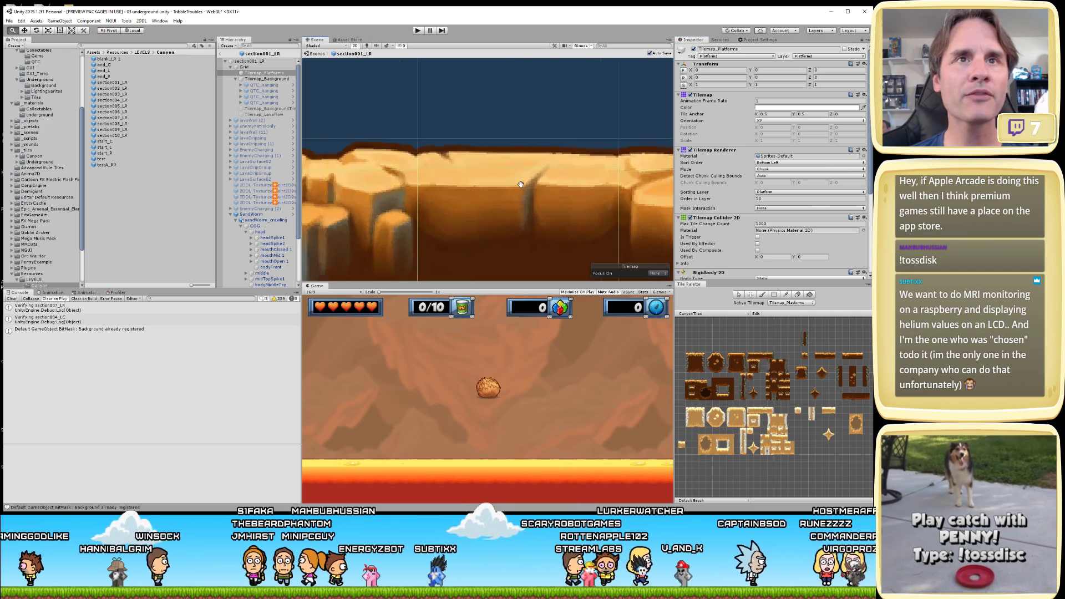
pyautogui.scroll(-3, 444, 203)
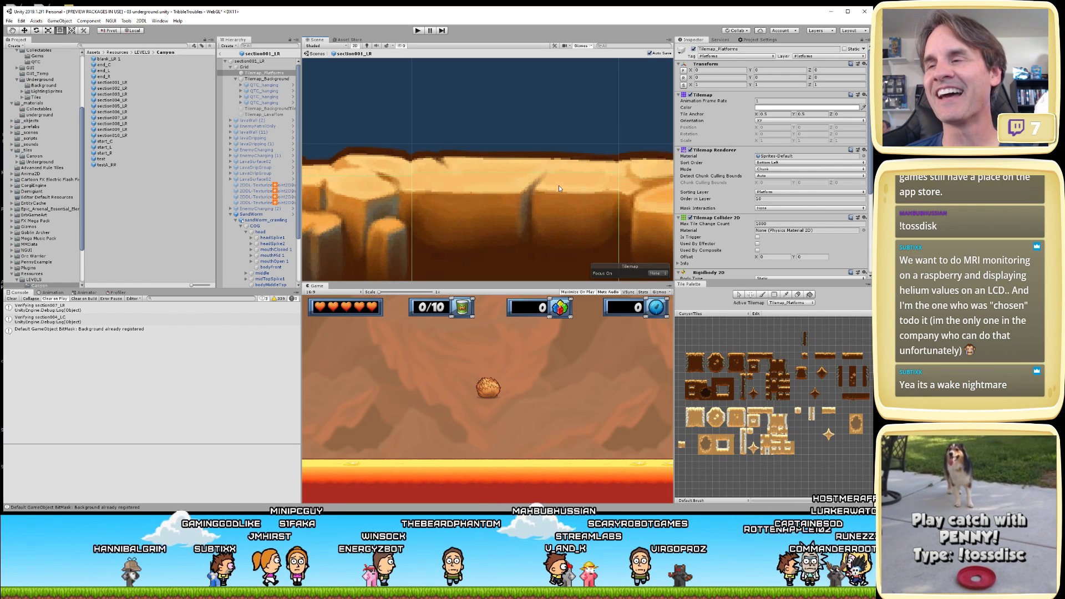
# - Briefly test-run the game, stop it, and switch to the code editor
pyautogui.click(420, 31)
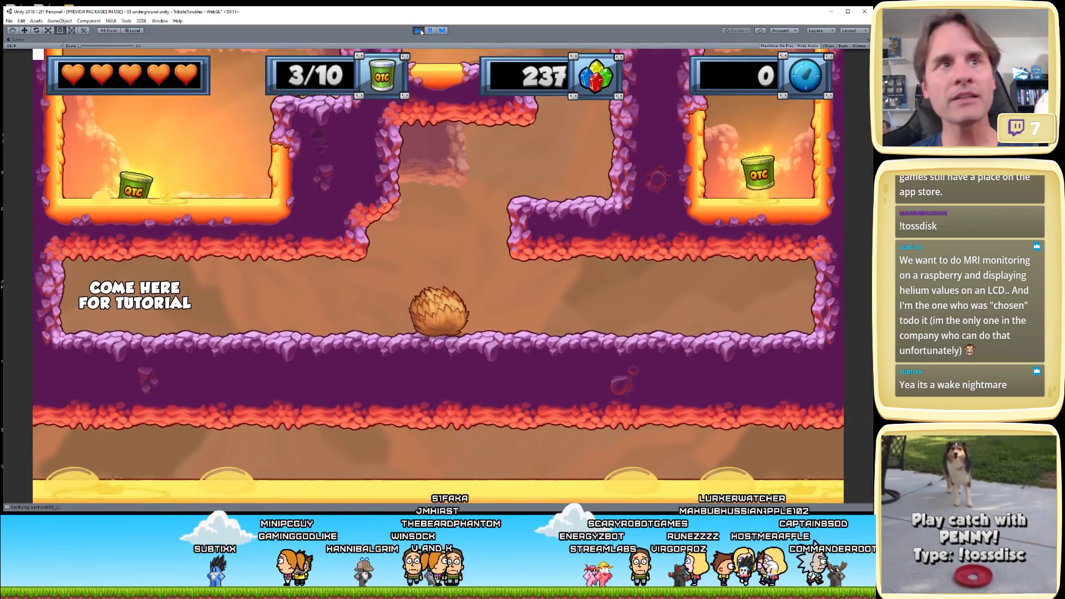
pyautogui.click(420, 31)
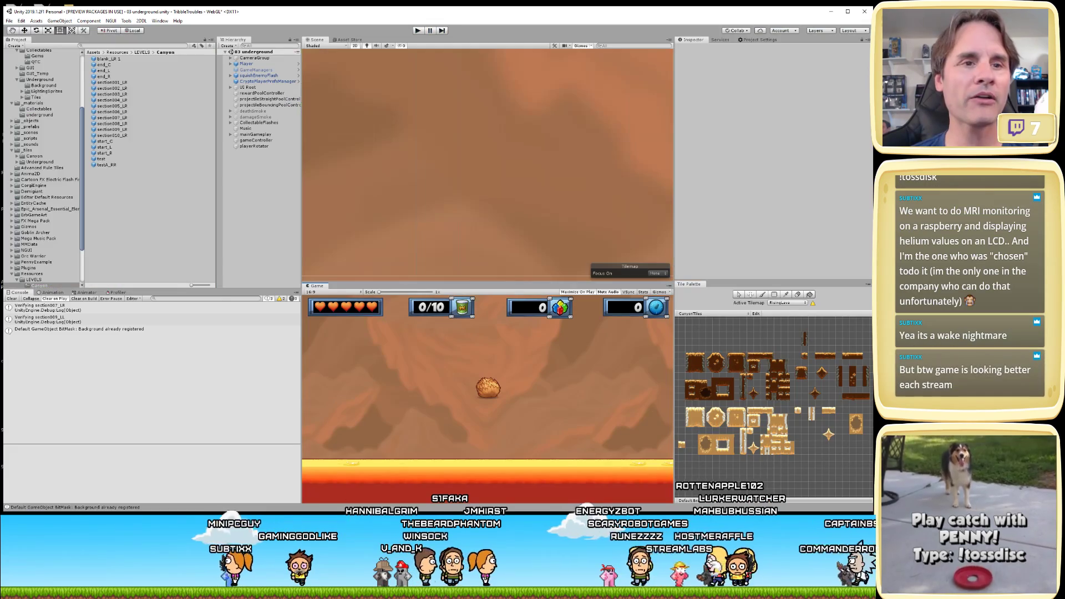
pyautogui.hotkey('alt', 'Tab')
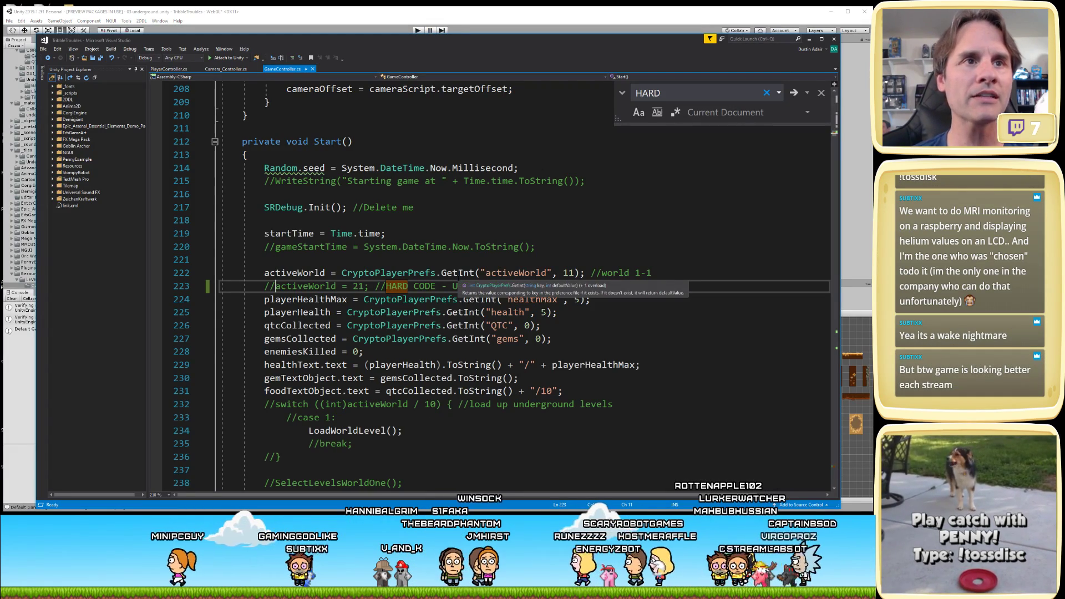
# - Uncomment the HARD CODE lines newLevel = "section001_LR" and filePath = "LEVELS/Canyon/", then save GameController.cs
pyautogui.press('BackSpace')
pyautogui.press('BackSpace')
pyautogui.press('F3')
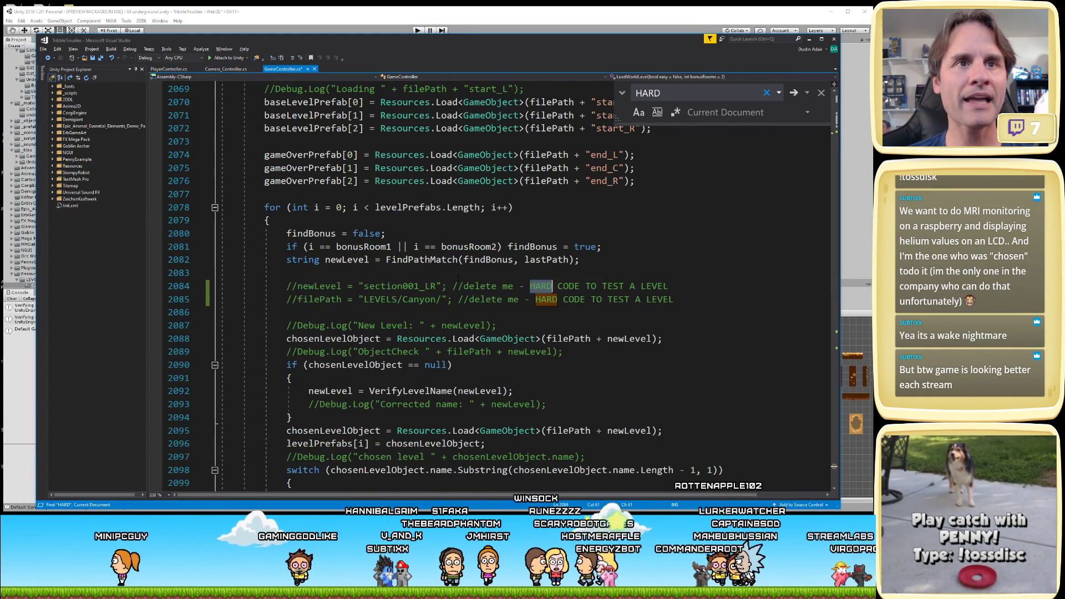
pyautogui.press('Home')
pyautogui.press('Delete')
pyautogui.press('Delete')
pyautogui.press('Down')
pyautogui.press('Delete')
pyautogui.press('Delete')
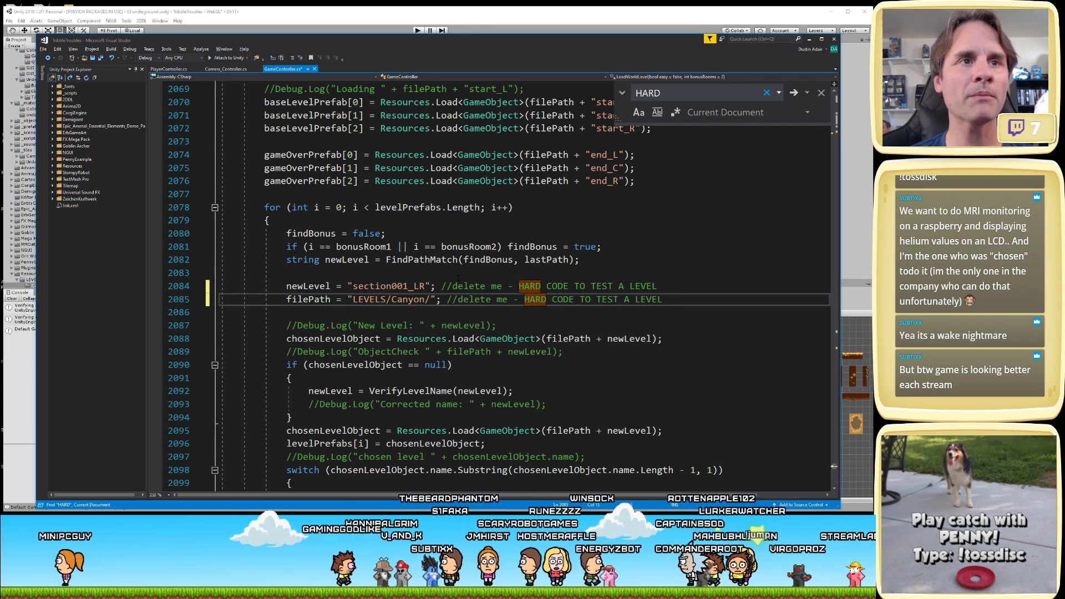
pyautogui.press('F3')
pyautogui.hotkey('ctrl', 's')
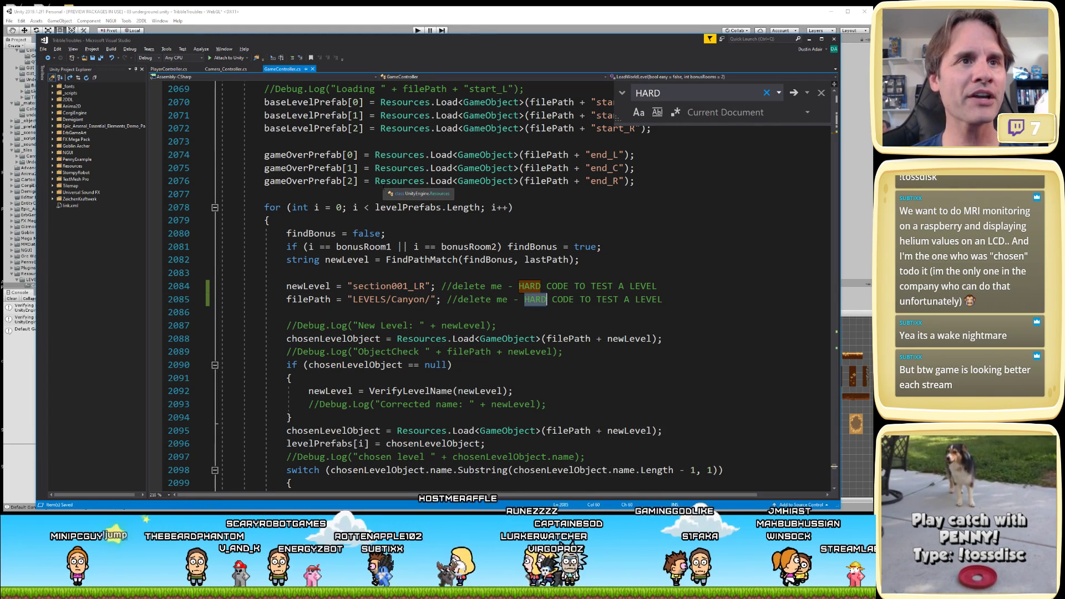
# - Back in Unity, play-test the hard-coded canyon section001_LR level with the editor panels shown
pyautogui.click(383, 17)
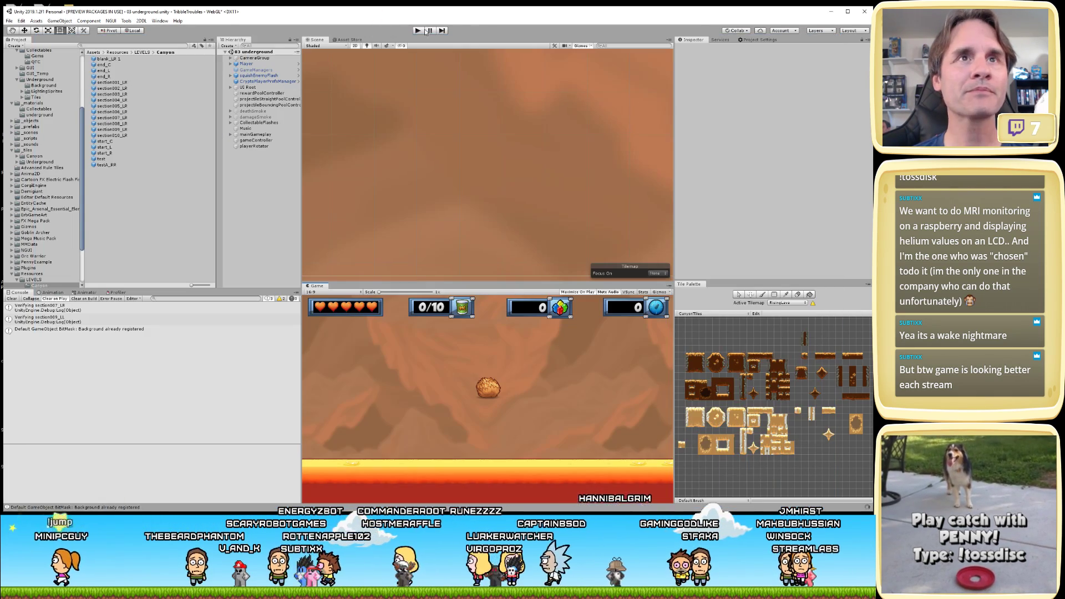
pyautogui.click(419, 31)
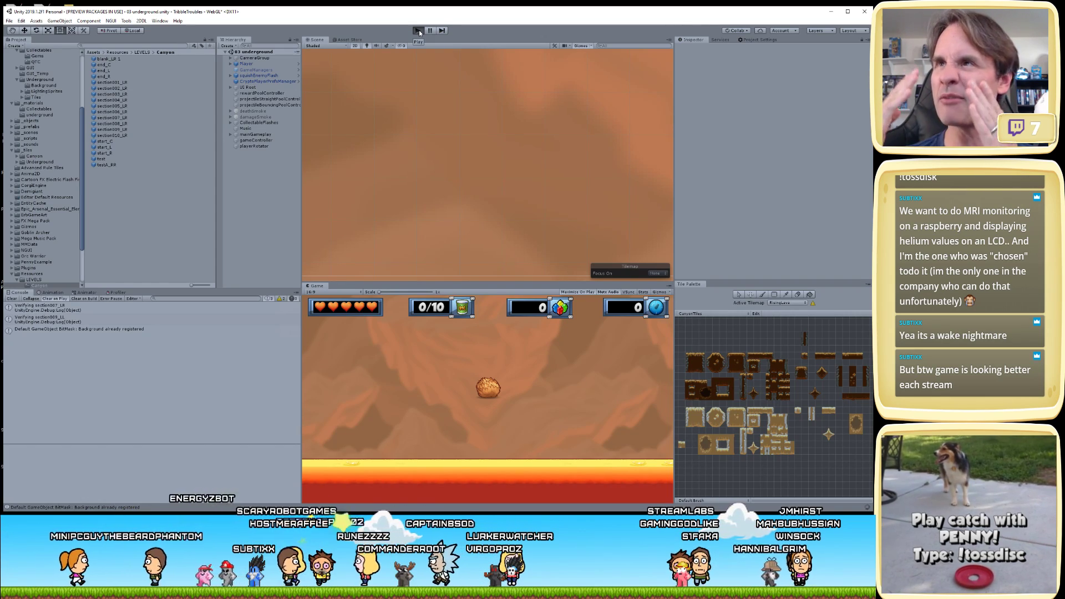
pyautogui.click(418, 31)
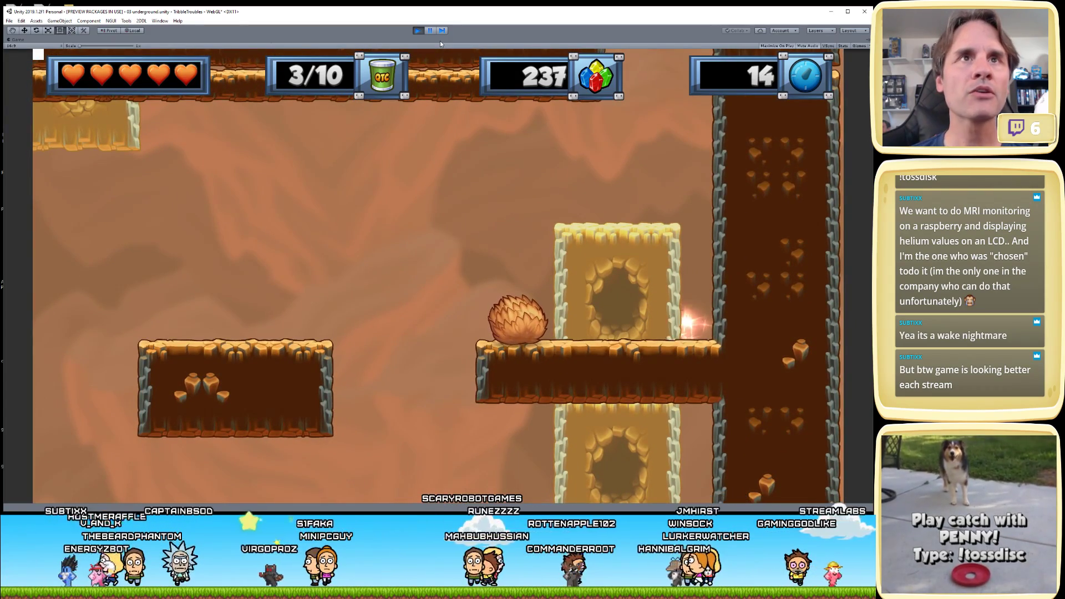
pyautogui.hotkey('shift', 'space')
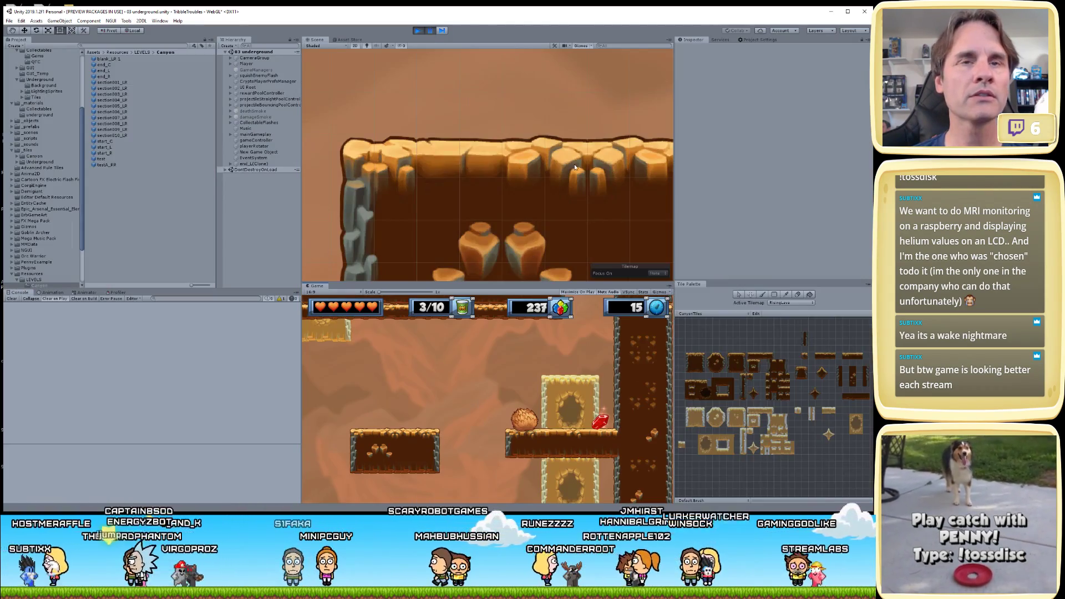
# - Select Tilemap_Platforms and re-check Used By Composite on its Tilemap Collider 2D
pyautogui.scroll(-6, 575, 167)
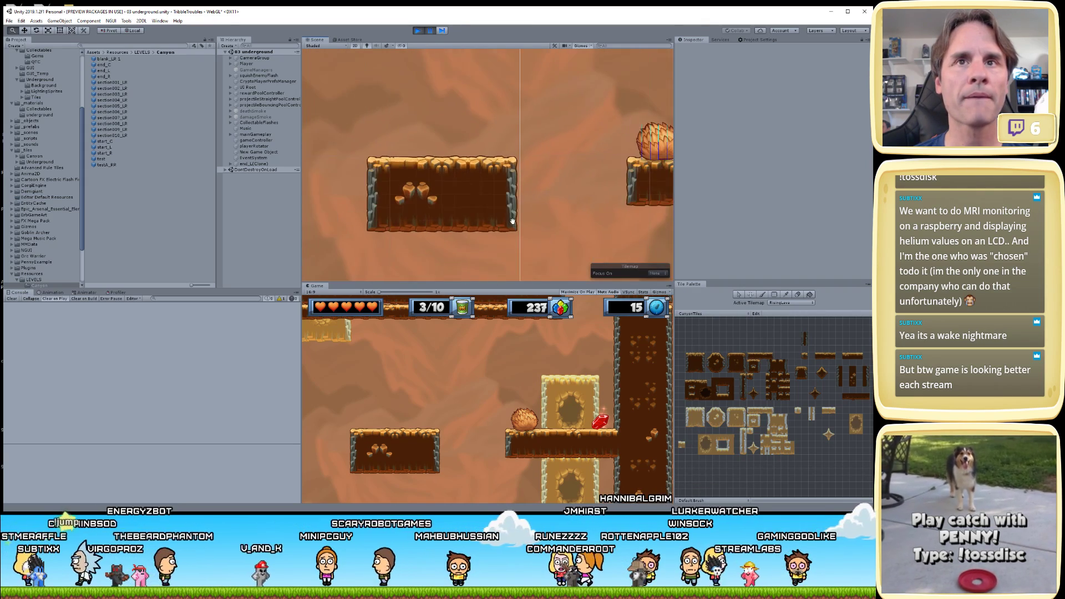
pyautogui.scroll(3, 512, 221)
pyautogui.click(561, 231)
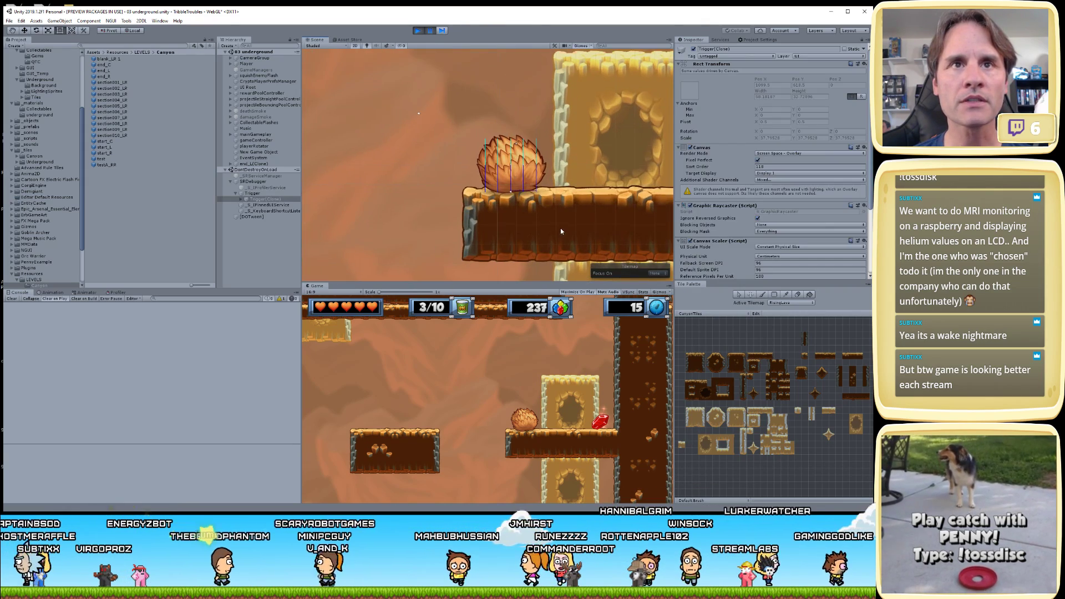
pyautogui.scroll(2, 563, 211)
pyautogui.click(563, 227)
pyautogui.scroll(4, 564, 232)
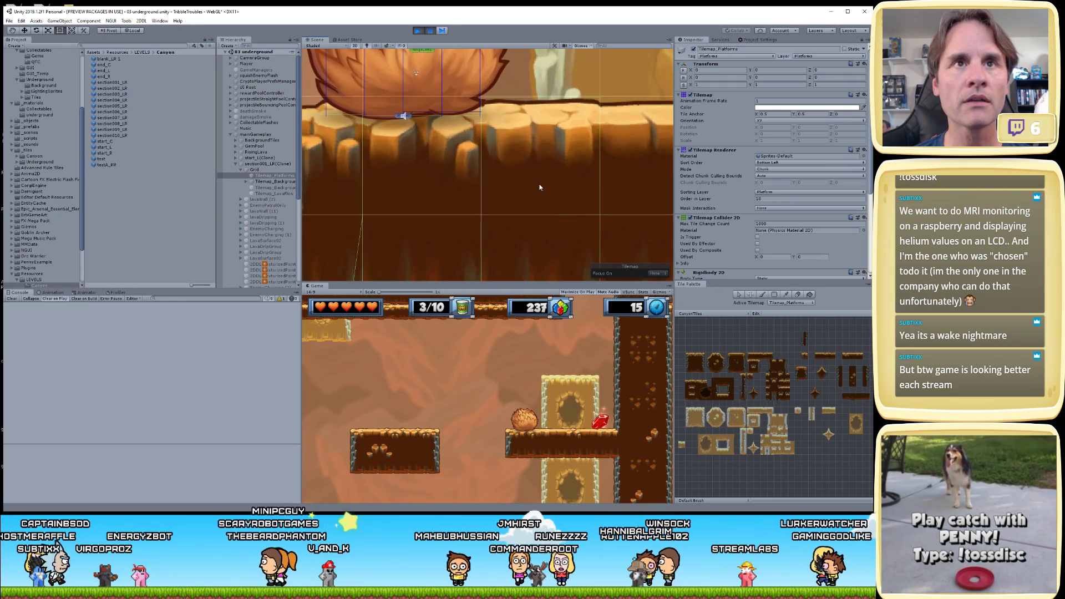
pyautogui.scroll(-2, 537, 197)
pyautogui.scroll(-5, 794, 201)
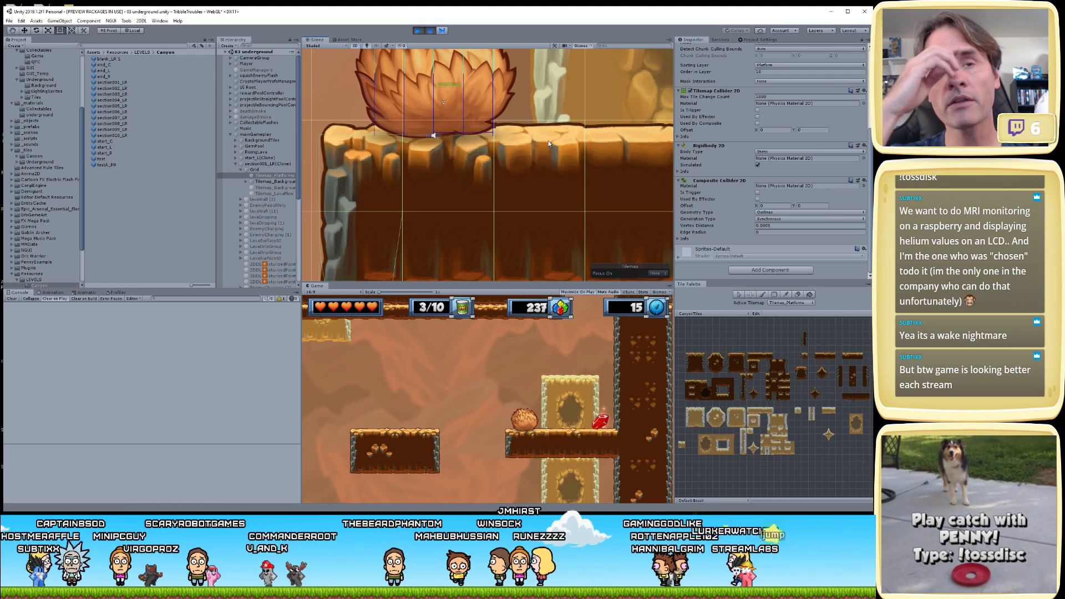
pyautogui.click(758, 123)
# - Pan the Scene view to show more of the rock, then stop the game
pyautogui.scroll(2, 542, 148)
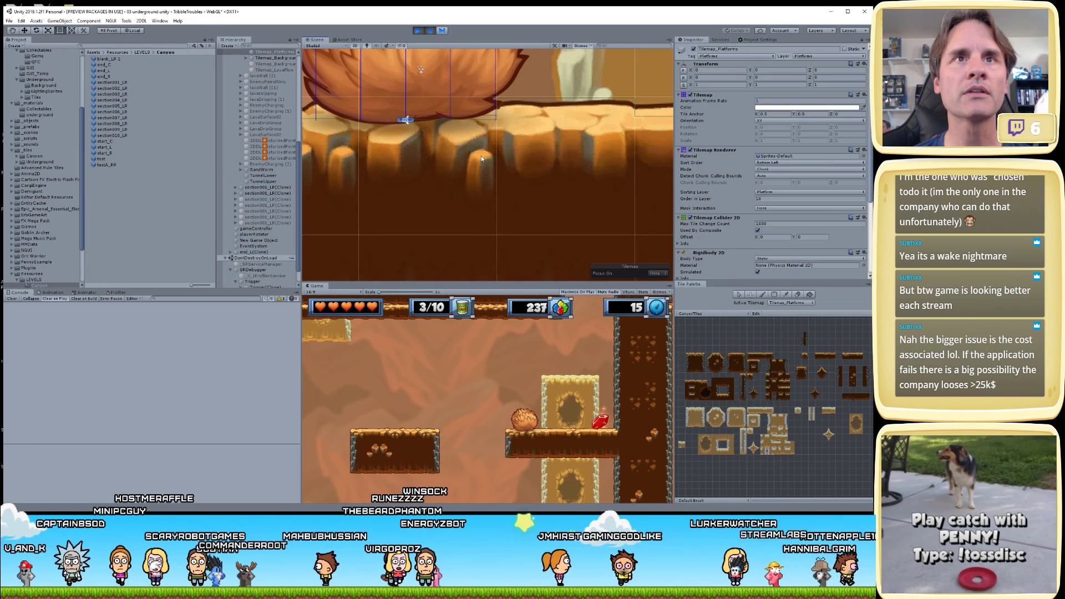
pyautogui.scroll(-1, 527, 169)
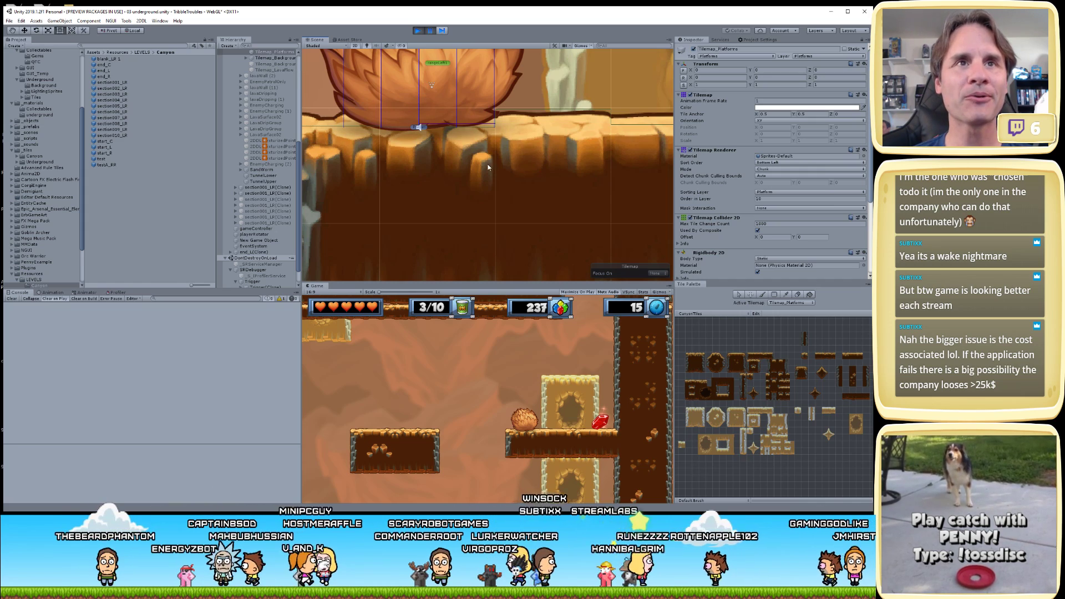
pyautogui.moveTo(488, 166); pyautogui.dragTo(488, 208, button='middle')
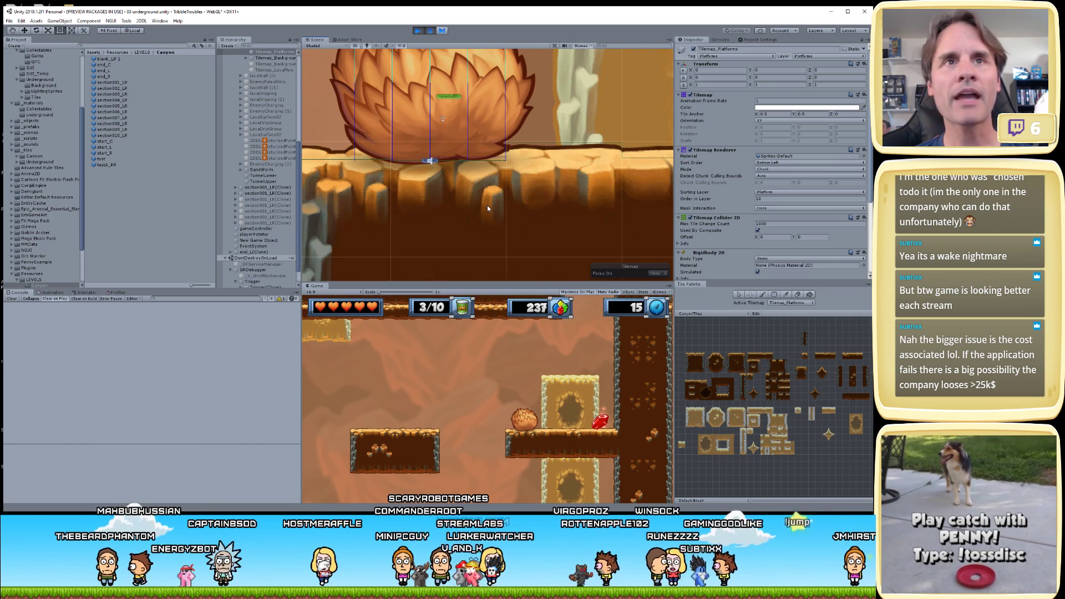
pyautogui.click(419, 31)
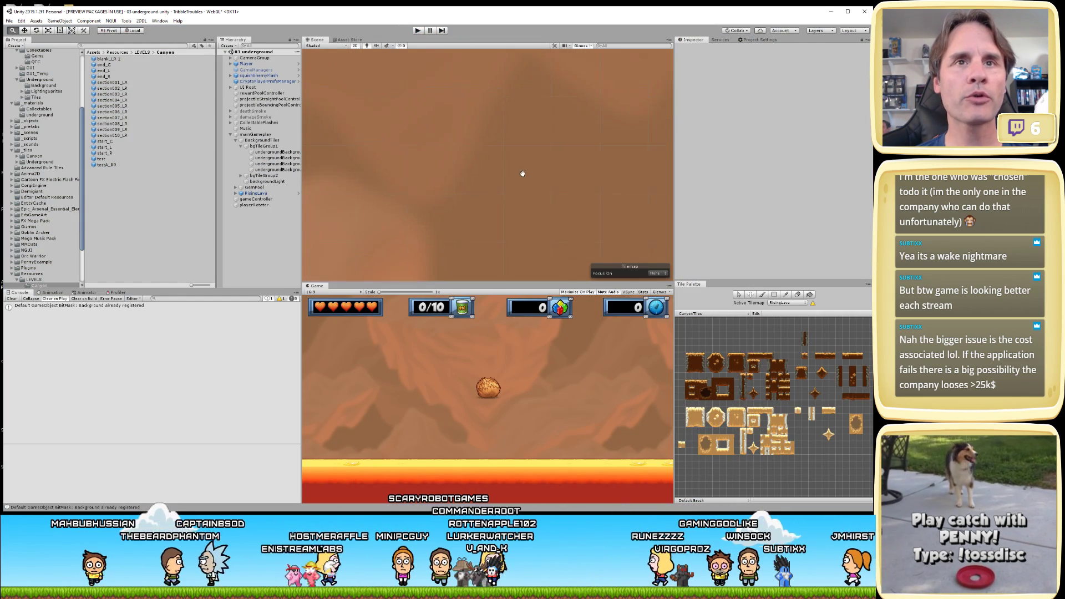
pyautogui.scroll(-5, 518, 194)
pyautogui.scroll(-8, 518, 194)
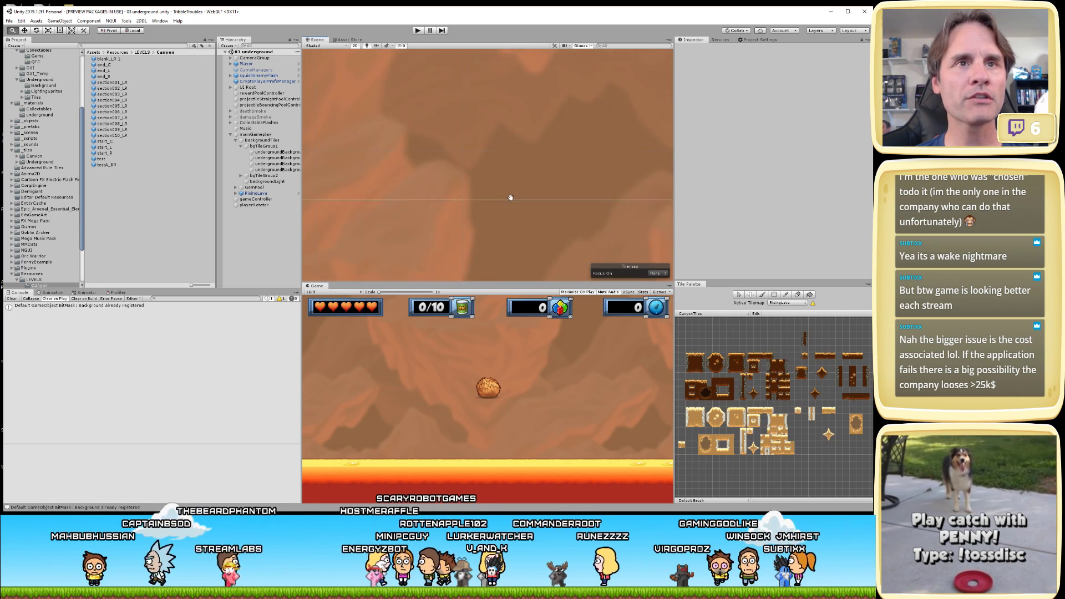
pyautogui.moveTo(487, 209); pyautogui.dragTo(529, 161, button='middle')
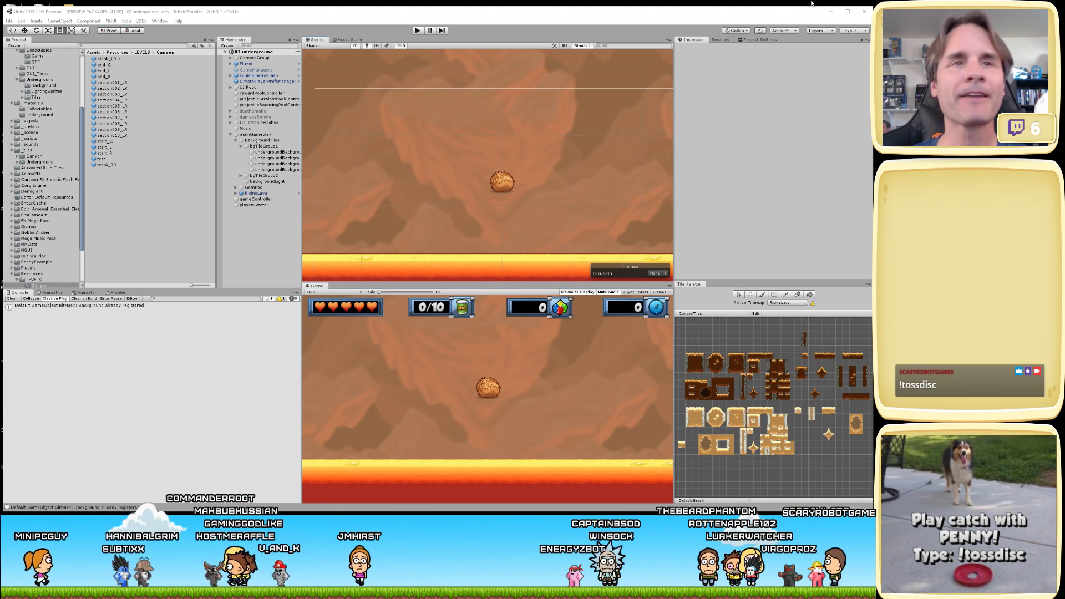
# - Select the canyonTiles texture in the Canyon Tiles folder and open it in the Sprite Editor
pyautogui.click(493, 171)
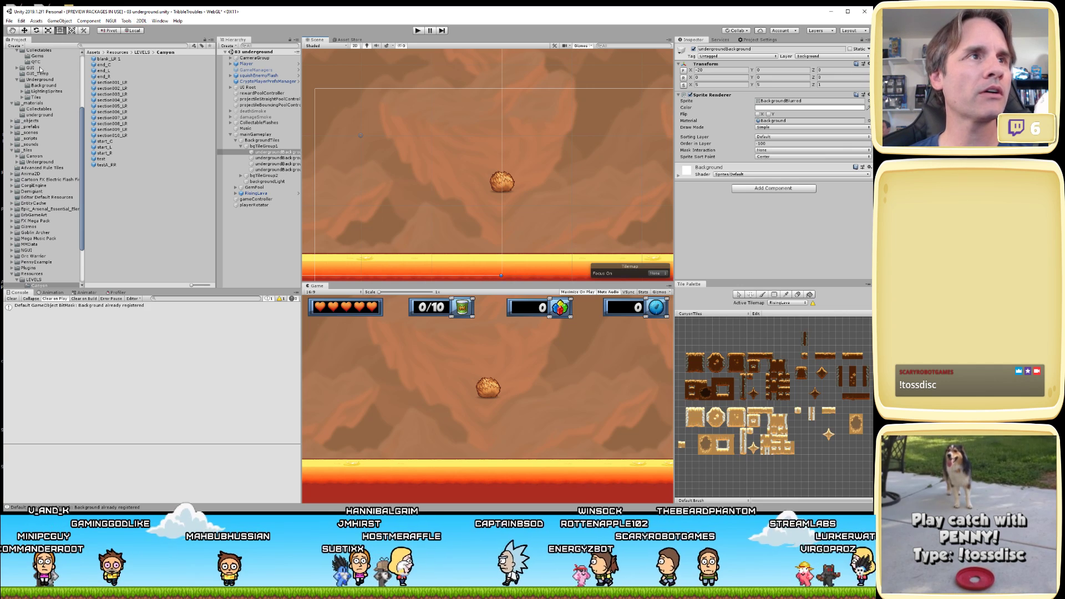
pyautogui.click(44, 99)
pyautogui.scroll(4, 43, 99)
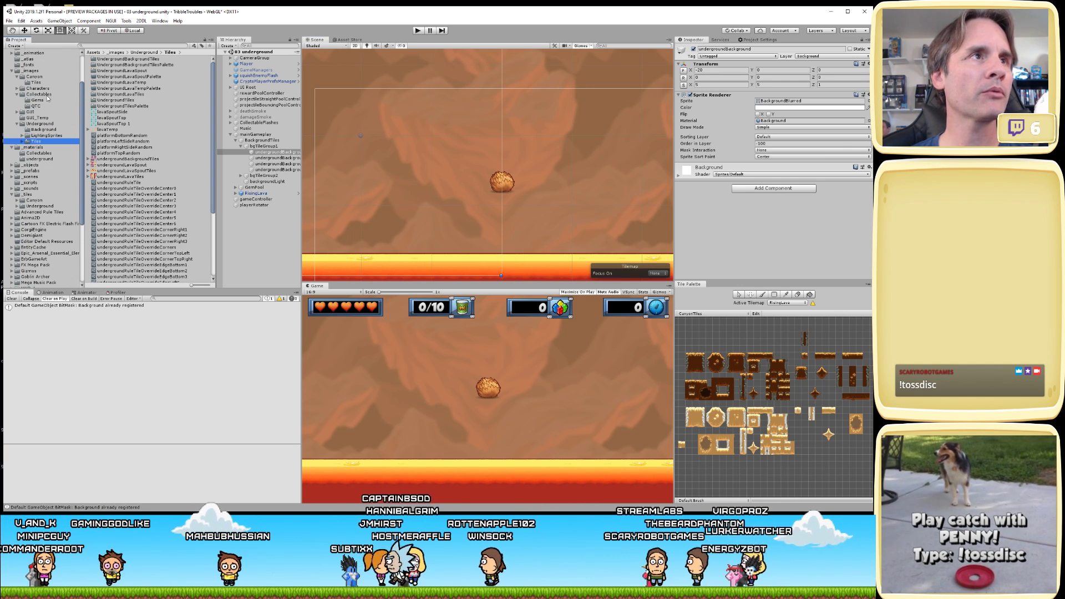
pyautogui.click(43, 82)
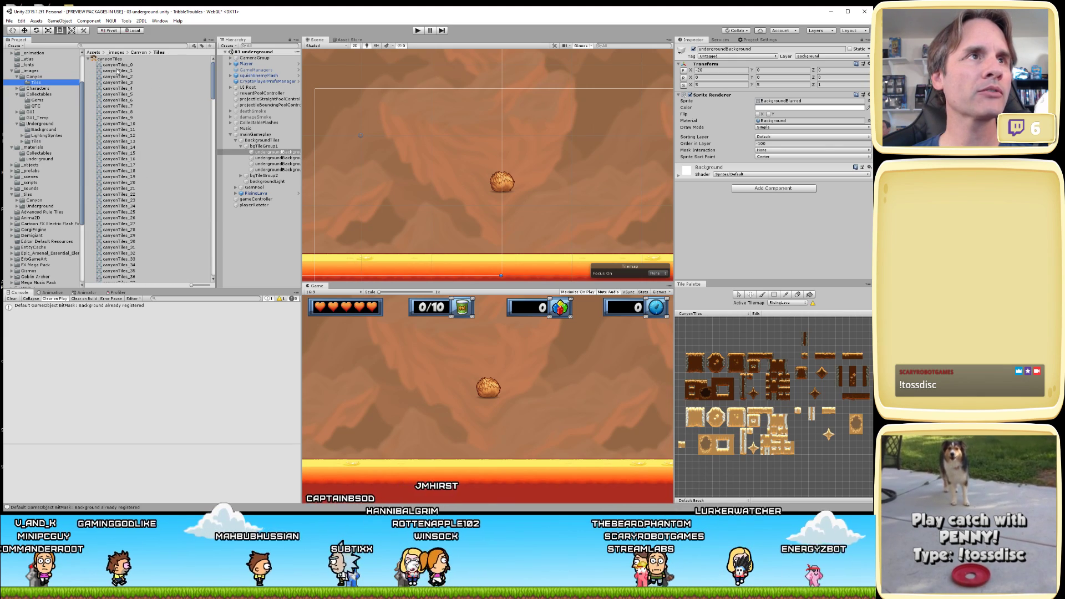
pyautogui.click(91, 59)
pyautogui.click(93, 59)
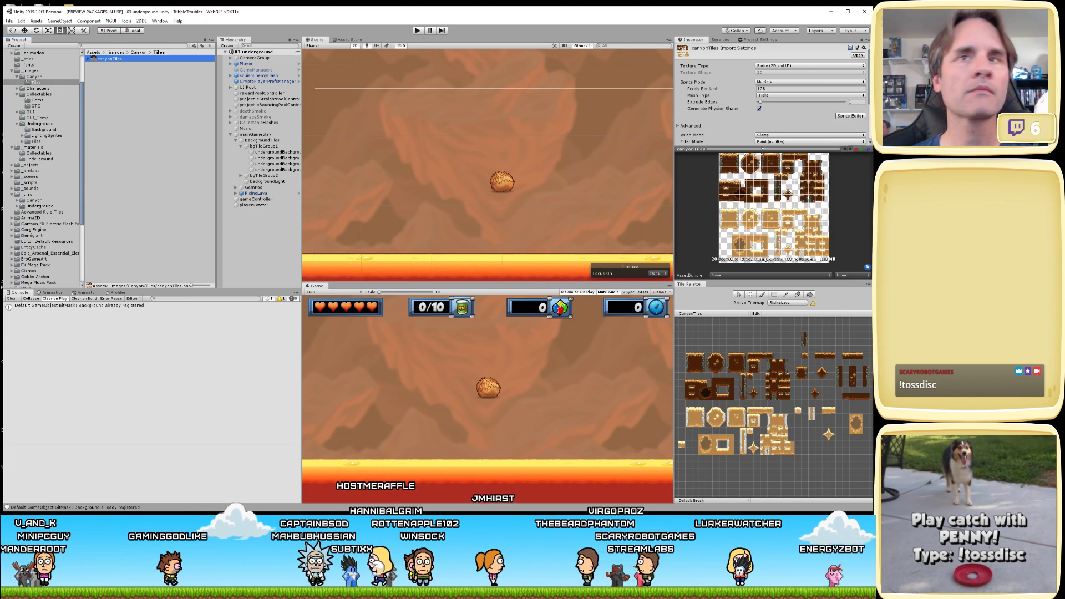
pyautogui.click(850, 116)
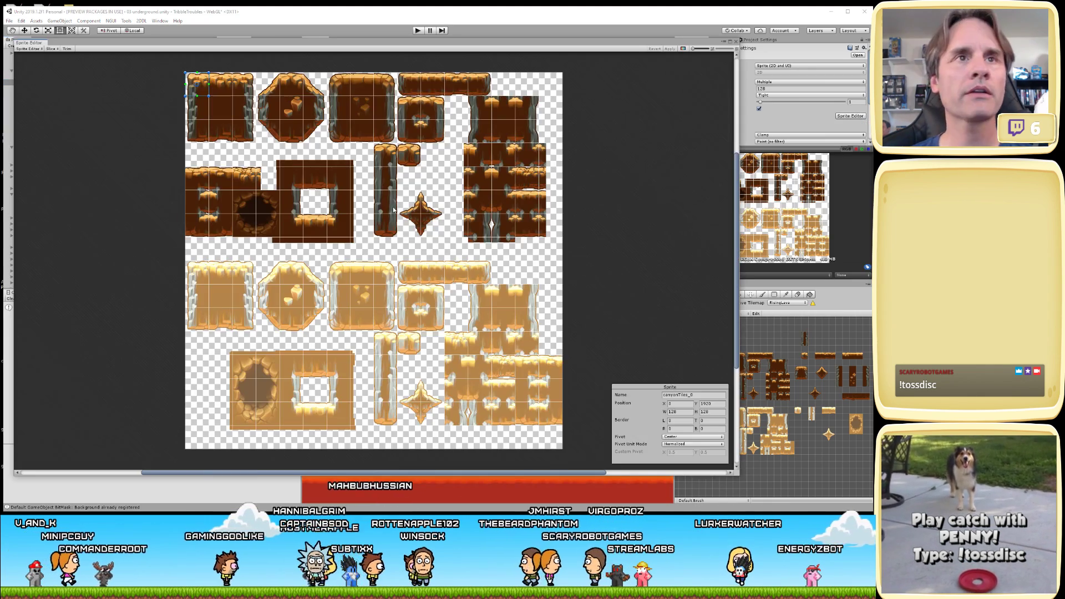
# - Select canyonTiles_1 and switch the Sprite Editor to Custom Physics Shape mode
pyautogui.scroll(5, 237, 115)
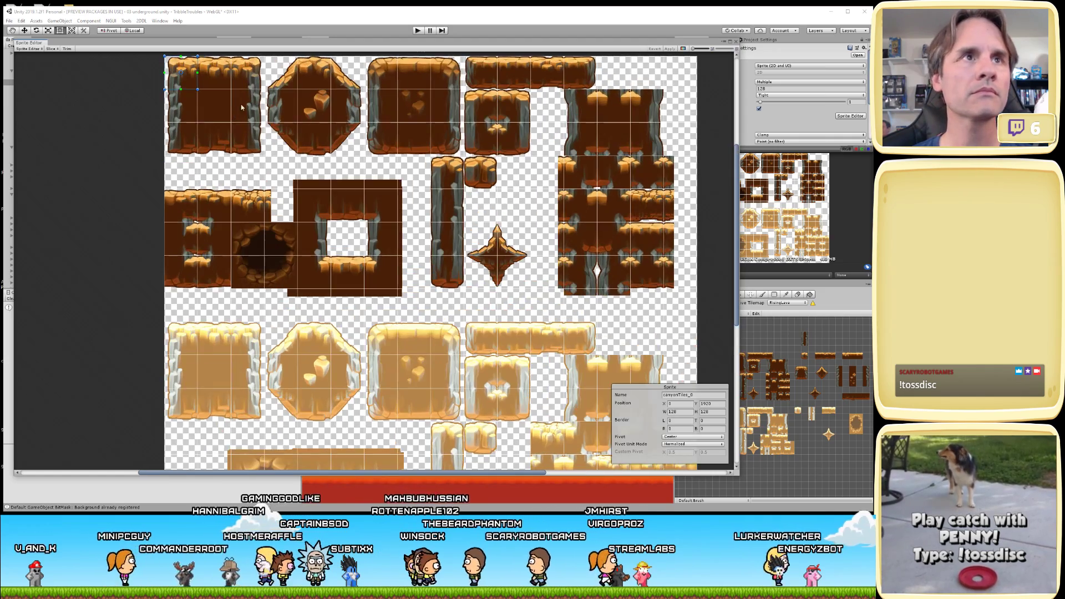
pyautogui.click(224, 216)
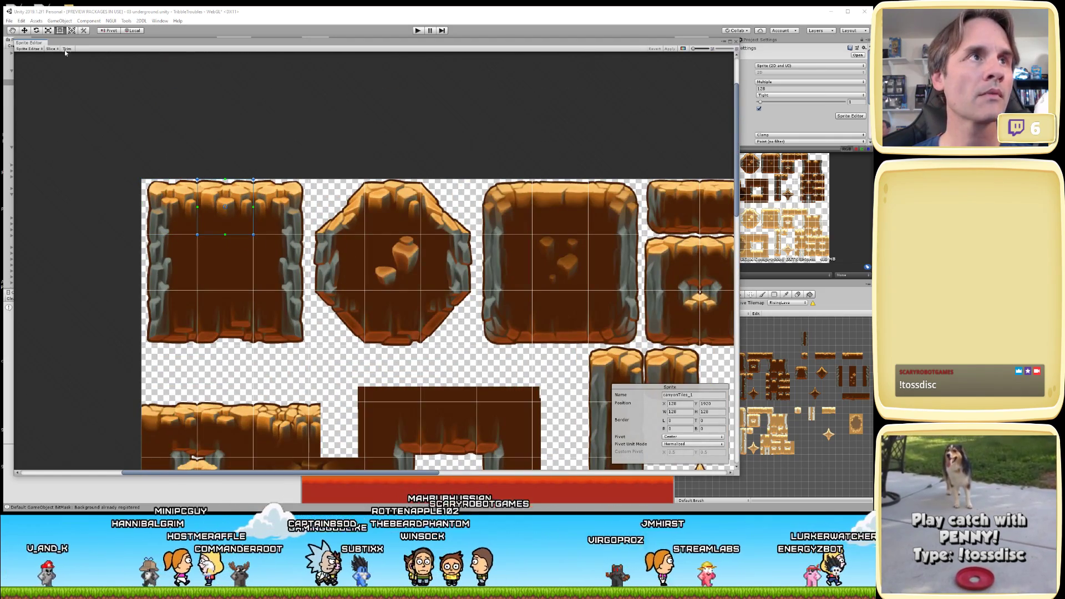
pyautogui.click(29, 49)
pyautogui.click(48, 73)
# - Step through the neighbouring tile cells along the sliced sheet
pyautogui.scroll(3, 198, 222)
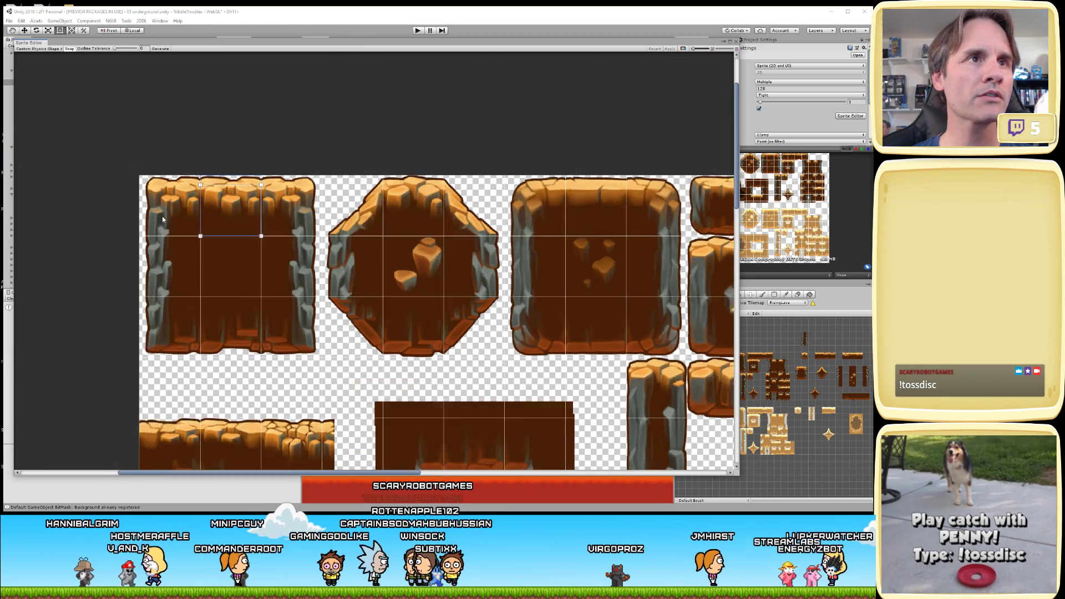
pyautogui.click(382, 217)
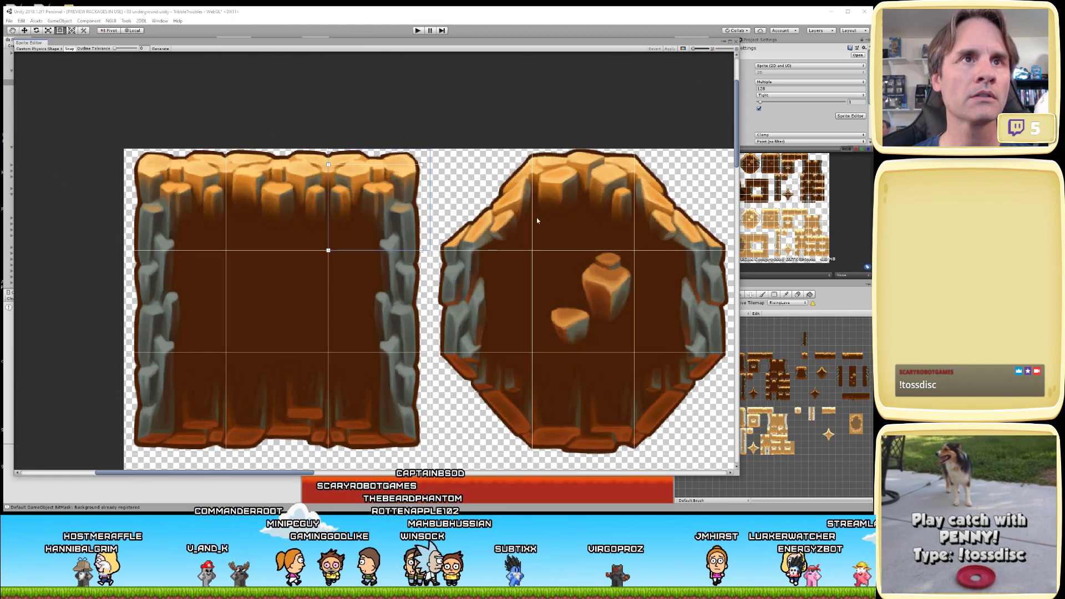
pyautogui.click(505, 211)
pyautogui.click(628, 211)
pyautogui.moveTo(628, 210); pyautogui.dragTo(437, 190, button='middle')
pyautogui.click(437, 191)
pyautogui.click(588, 190)
# - Move across the sheet to the long ledge tile and select its middle and third cells
pyautogui.moveTo(622, 192); pyautogui.dragTo(453, 211, button='middle')
pyautogui.click(505, 201)
pyautogui.click(599, 214)
pyautogui.moveTo(599, 214); pyautogui.dragTo(466, 218, button='middle')
pyautogui.click(582, 205)
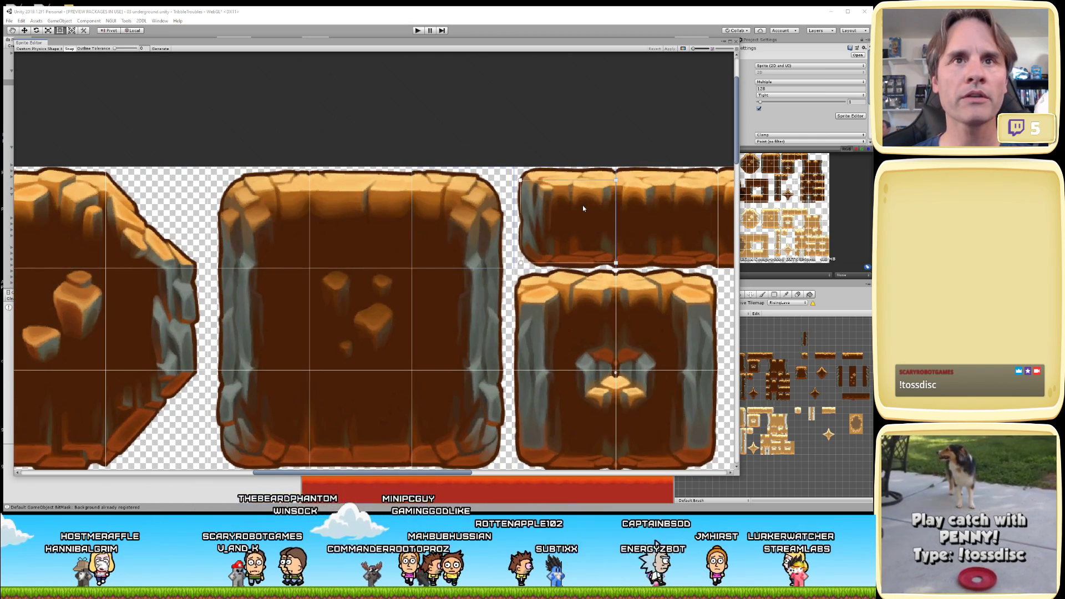
pyautogui.moveTo(662, 207); pyautogui.dragTo(541, 213, button='middle')
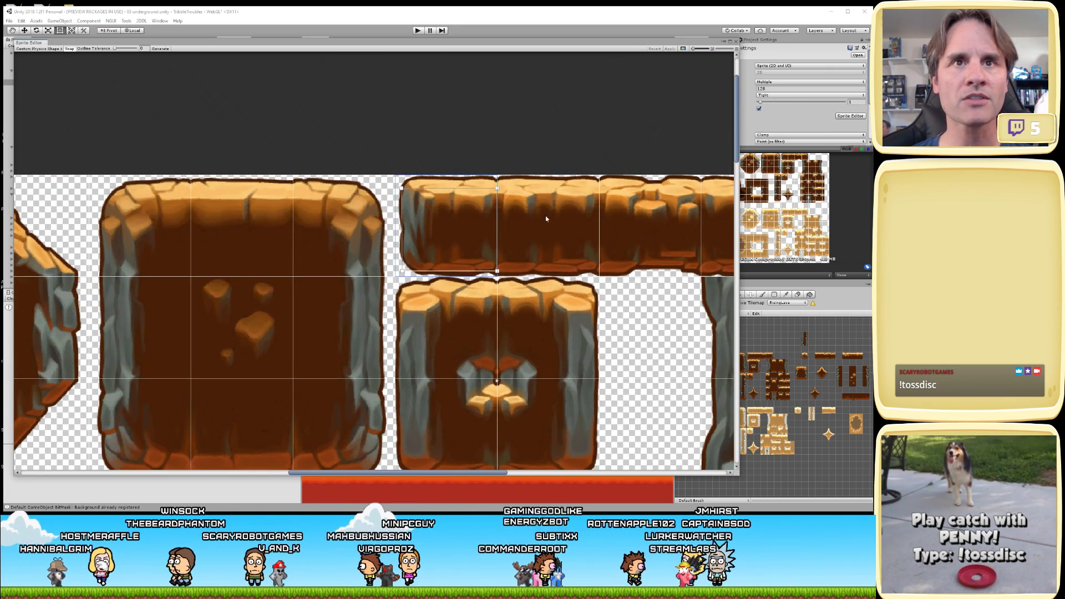
pyautogui.click(539, 220)
pyautogui.click(655, 218)
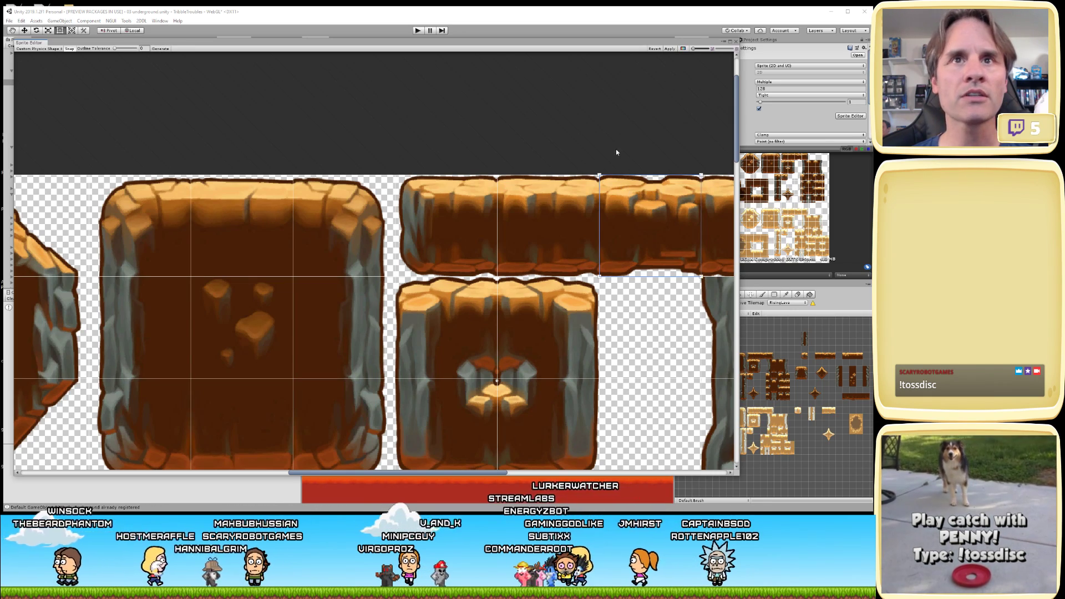
# - Lower the ledge cell's top and top-right outline points onto the rock top
pyautogui.scroll(3, 615, 152)
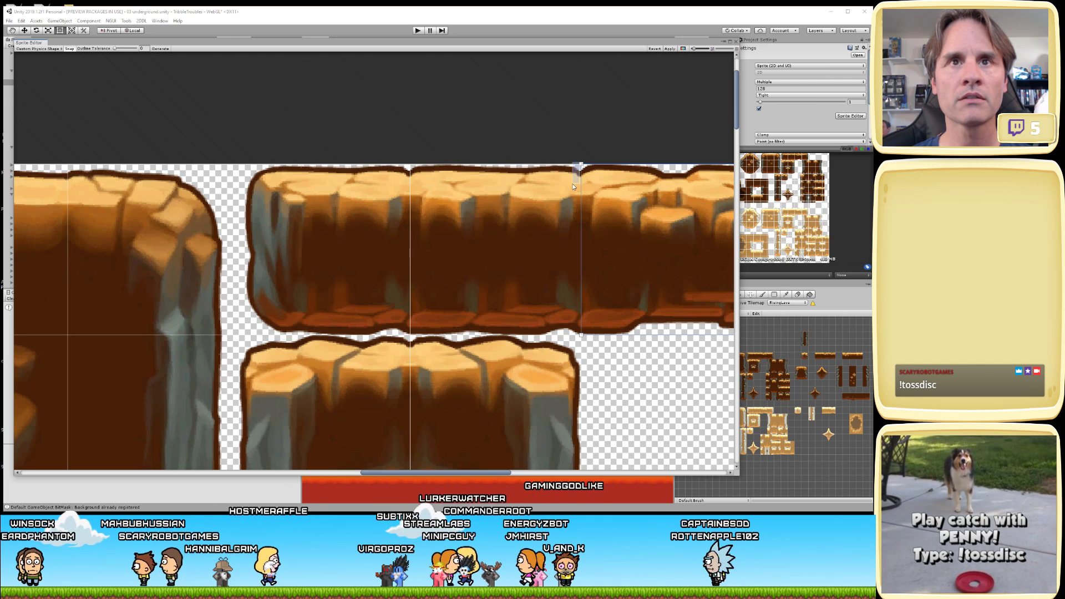
pyautogui.moveTo(581, 166); pyautogui.dragTo(575, 187)
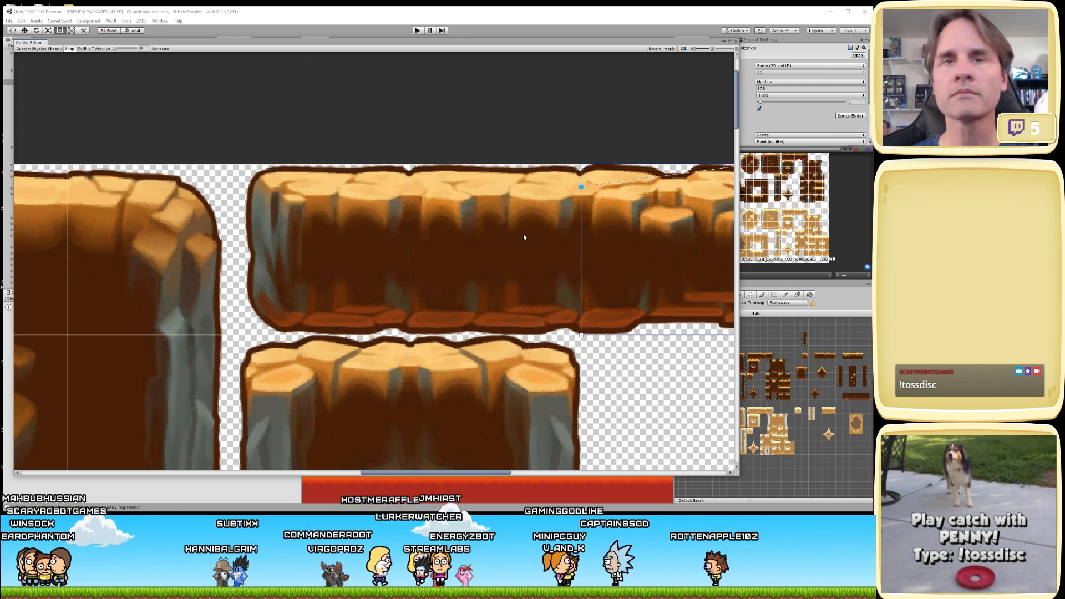
pyautogui.moveTo(644, 238); pyautogui.dragTo(491, 243, button='middle')
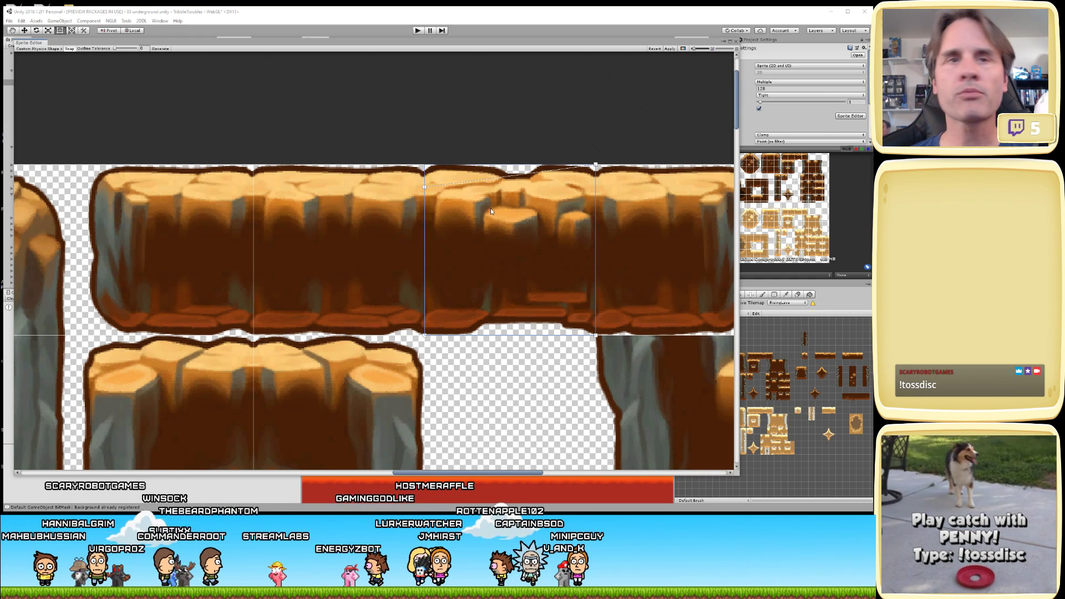
pyautogui.moveTo(595, 166); pyautogui.dragTo(596, 187)
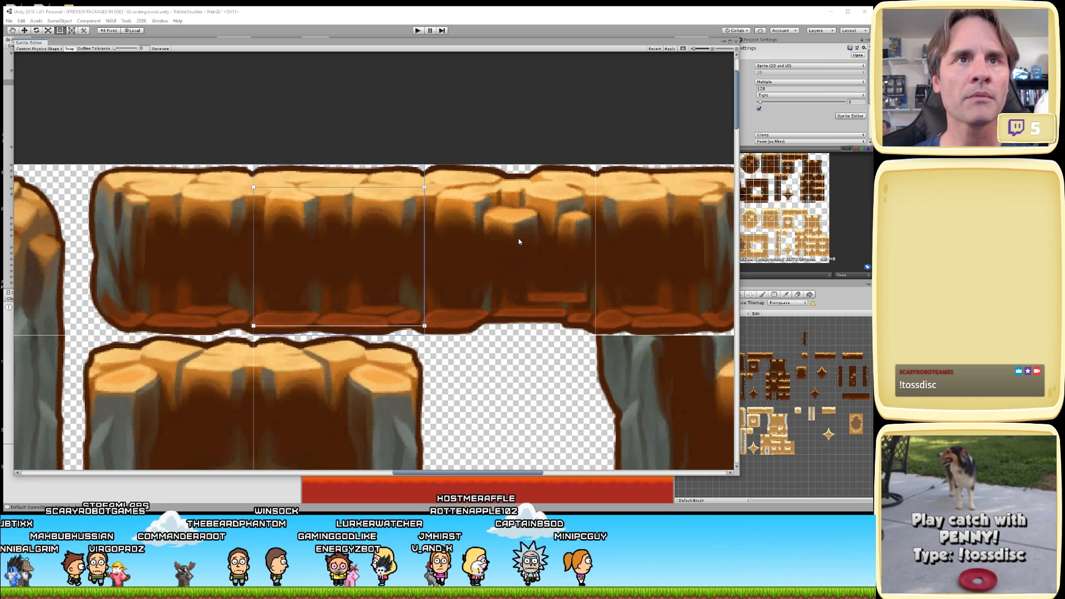
pyautogui.moveTo(637, 257); pyautogui.dragTo(444, 264, button='middle')
# - Fit the right-hand ledge cell's outline to the rock, deleting the extra bottom-right point and straightening its right edge
pyautogui.click(477, 253)
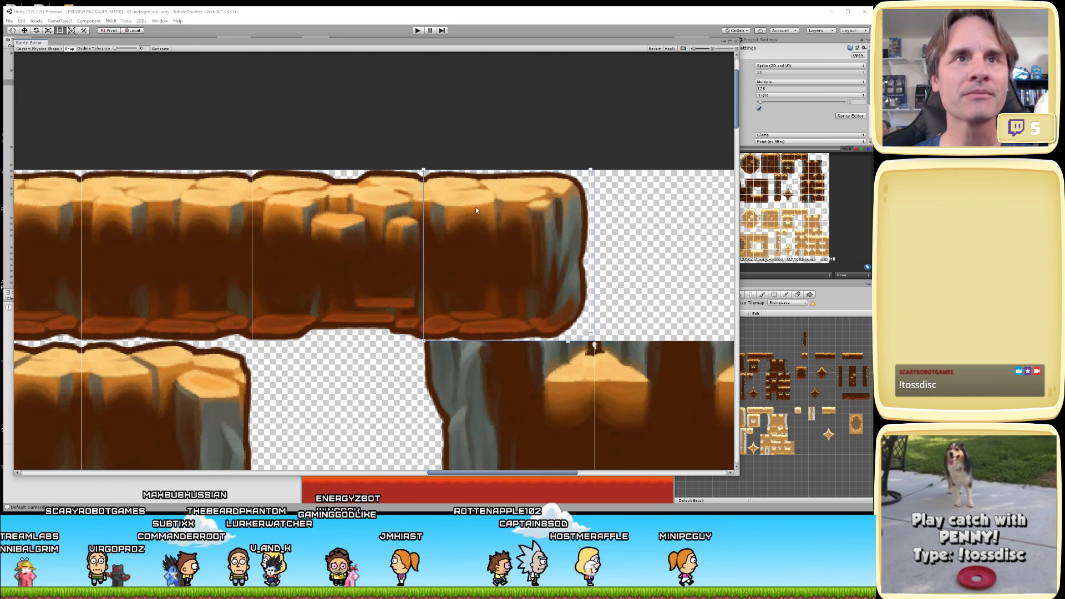
pyautogui.click(405, 192)
pyautogui.click(444, 186)
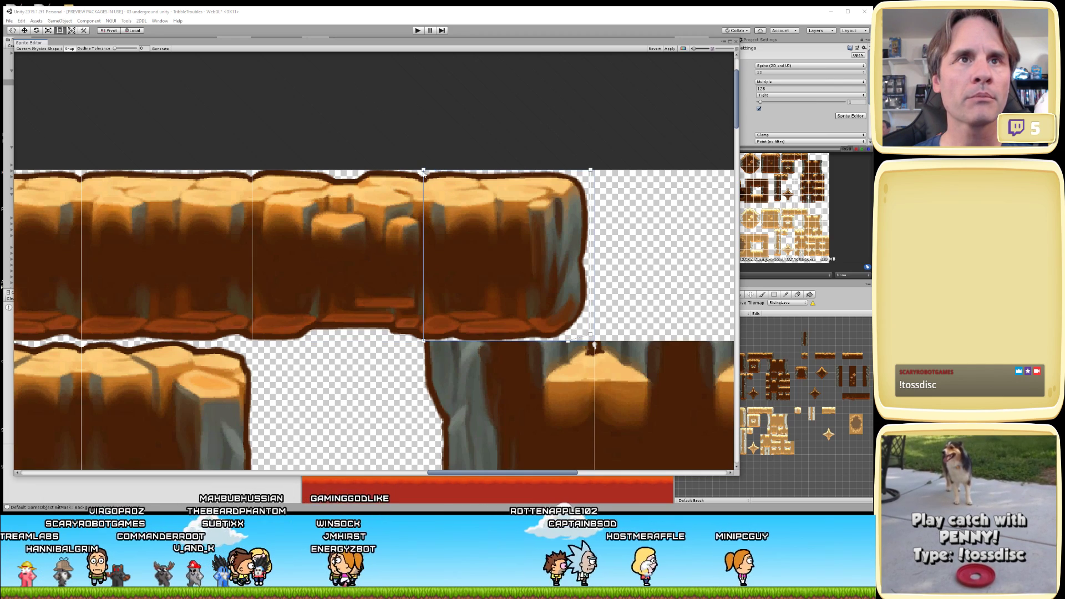
pyautogui.moveTo(424, 172); pyautogui.dragTo(402, 195)
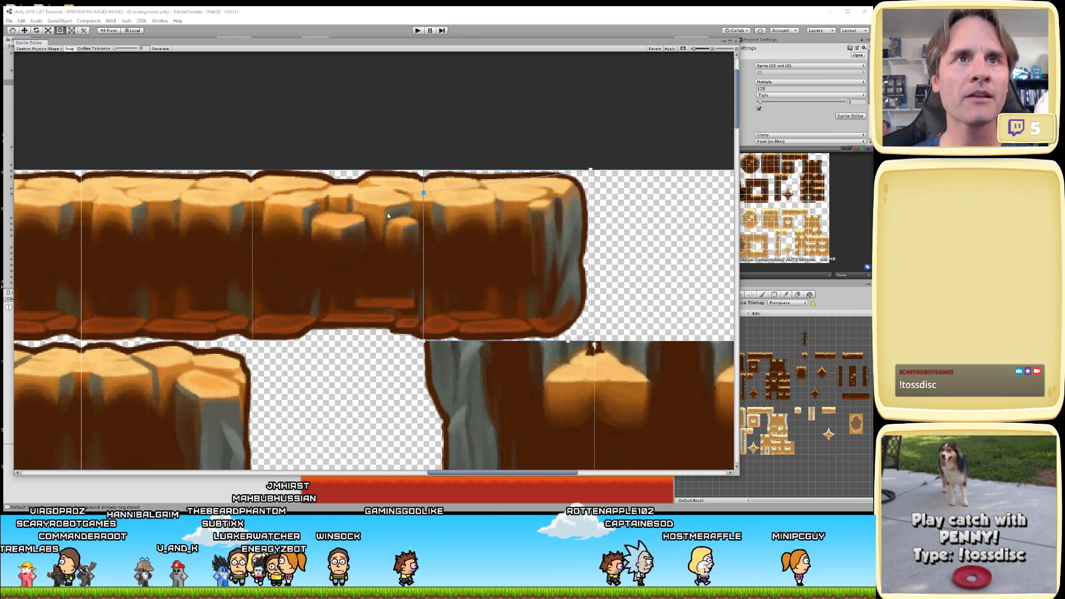
pyautogui.click(441, 217)
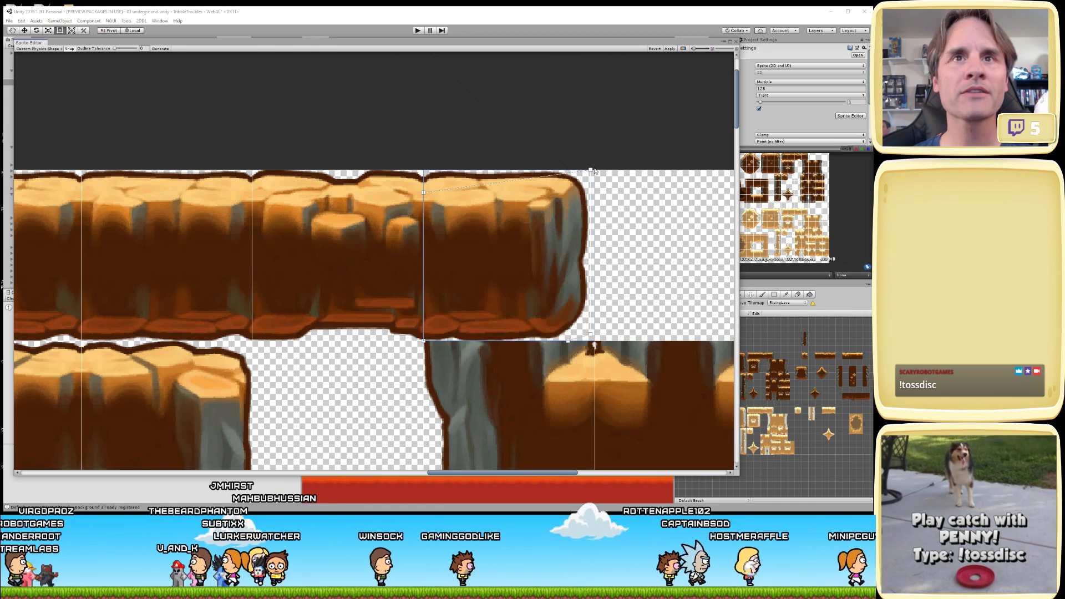
pyautogui.moveTo(592, 171); pyautogui.dragTo(581, 192)
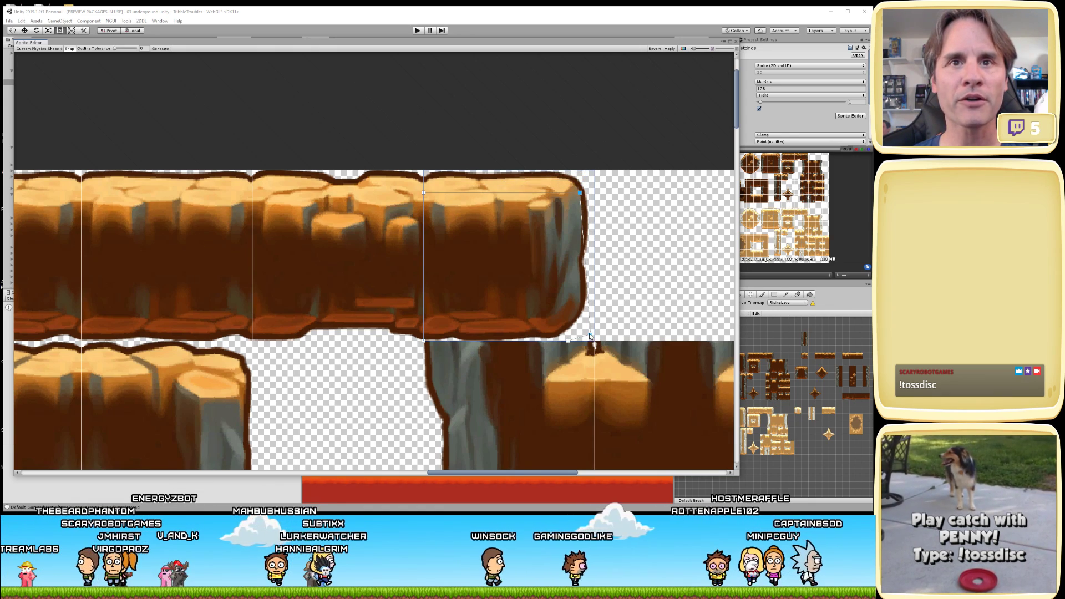
pyautogui.press('Delete')
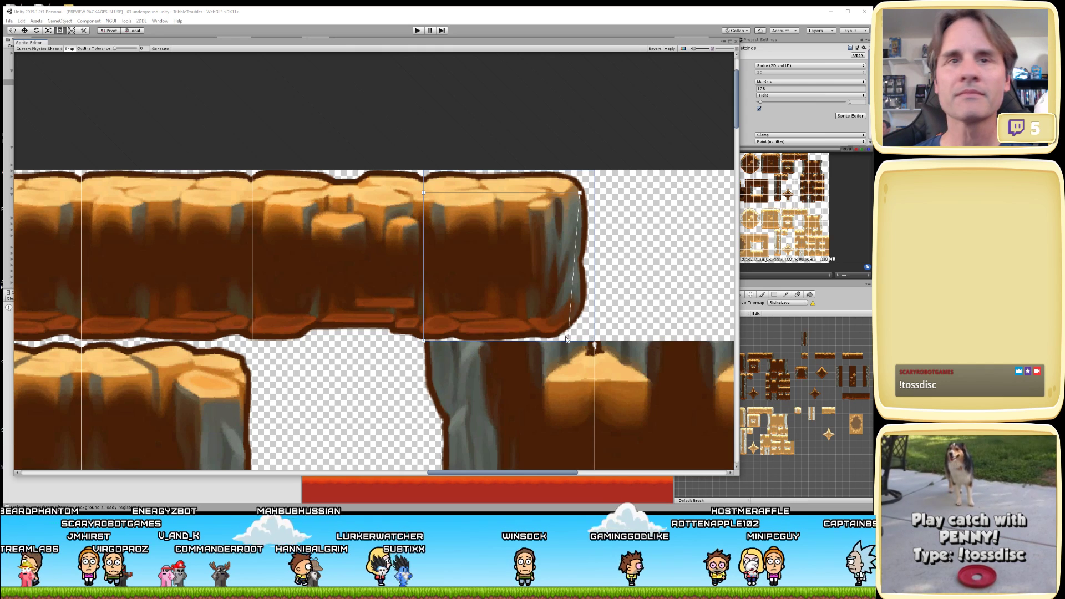
pyautogui.moveTo(568, 339); pyautogui.dragTo(580, 345)
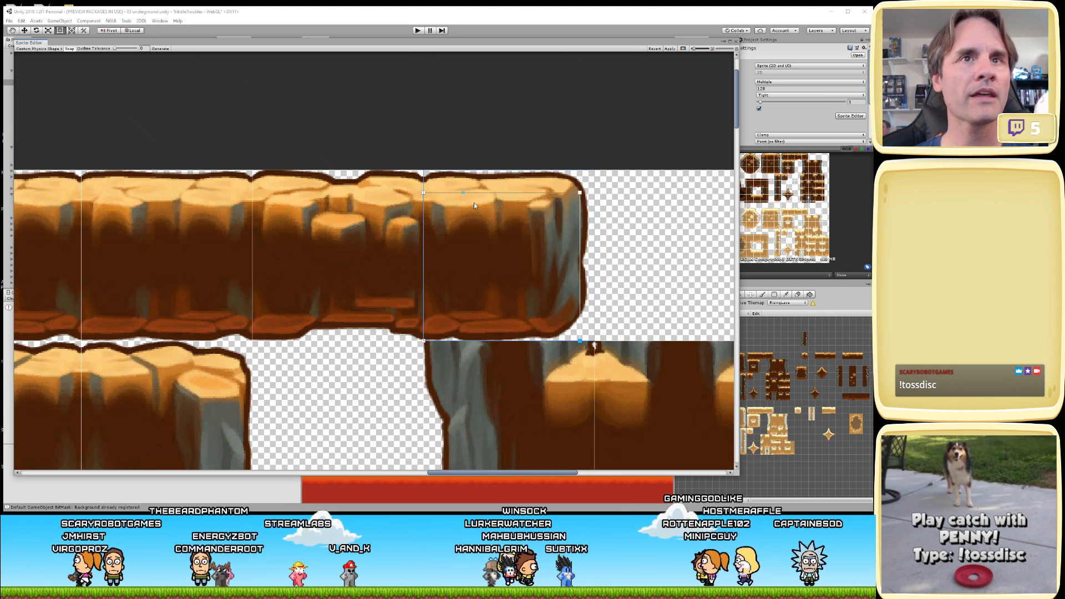
pyautogui.scroll(-2, 478, 215)
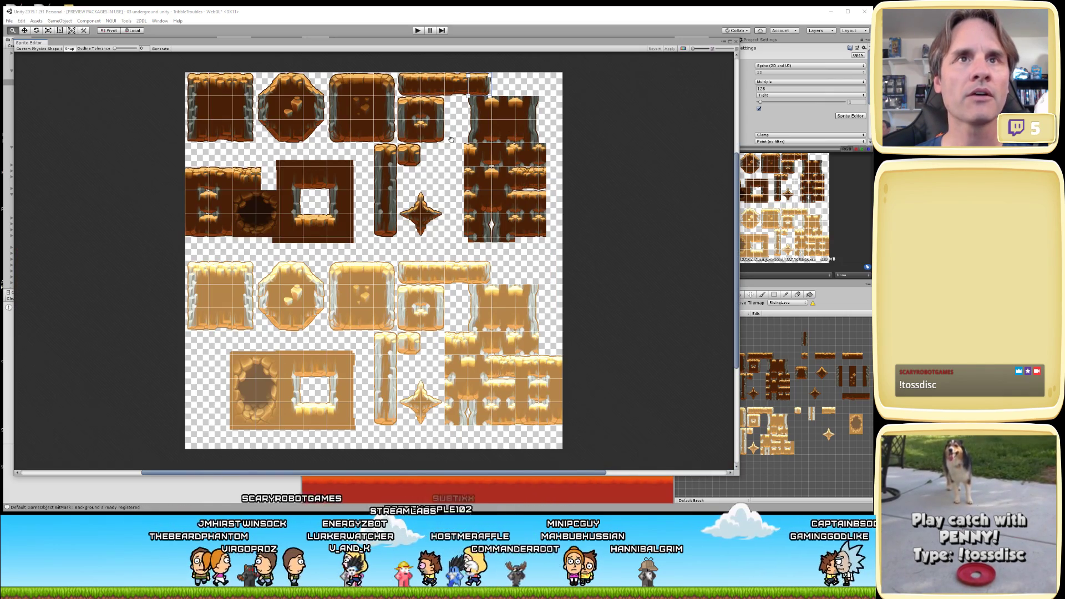
# - Move the arch tile's left and top-middle outline points onto its rock edge
pyautogui.scroll(5, 451, 237)
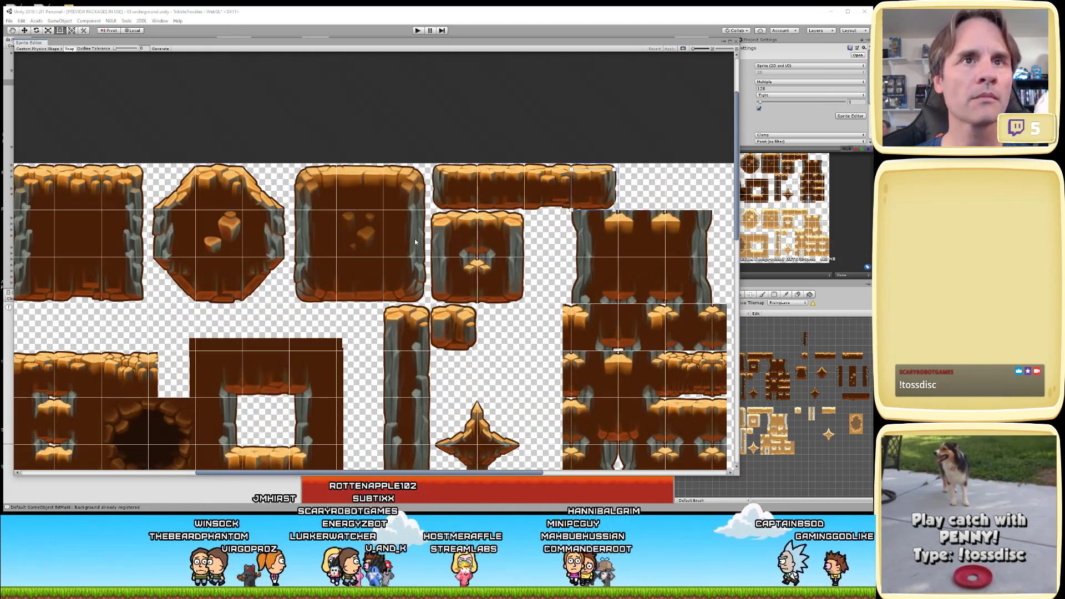
pyautogui.scroll(5, 446, 272)
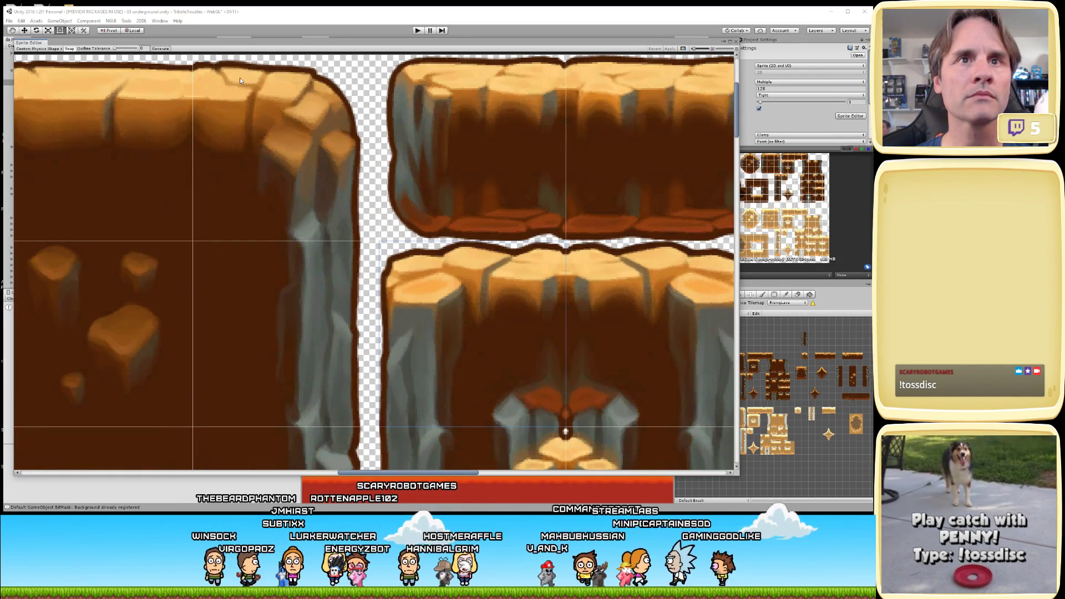
pyautogui.click(381, 245)
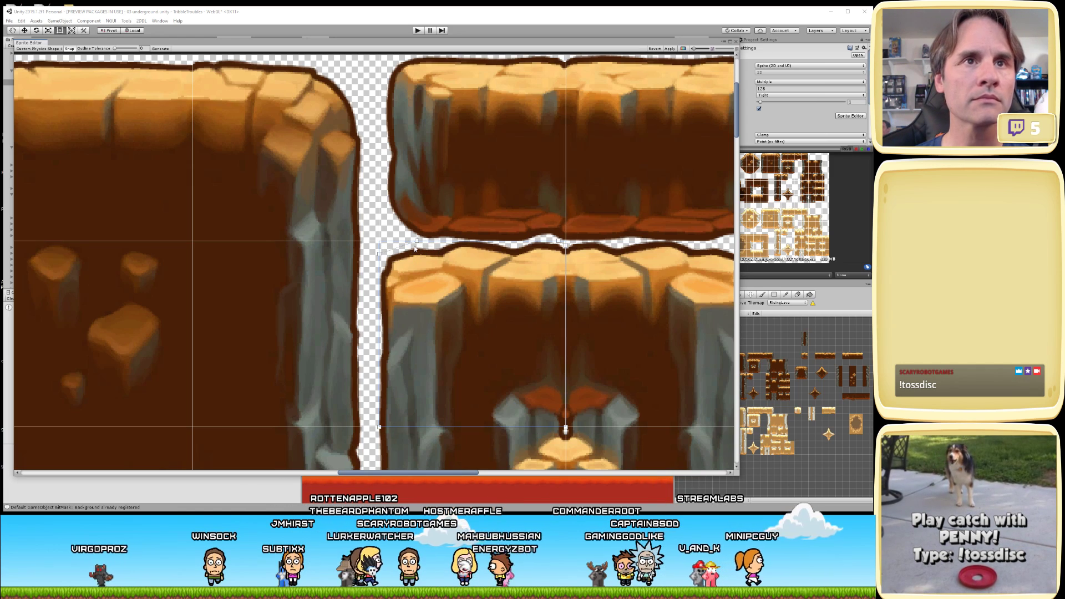
pyautogui.moveTo(415, 244); pyautogui.dragTo(387, 259)
pyautogui.click(560, 243)
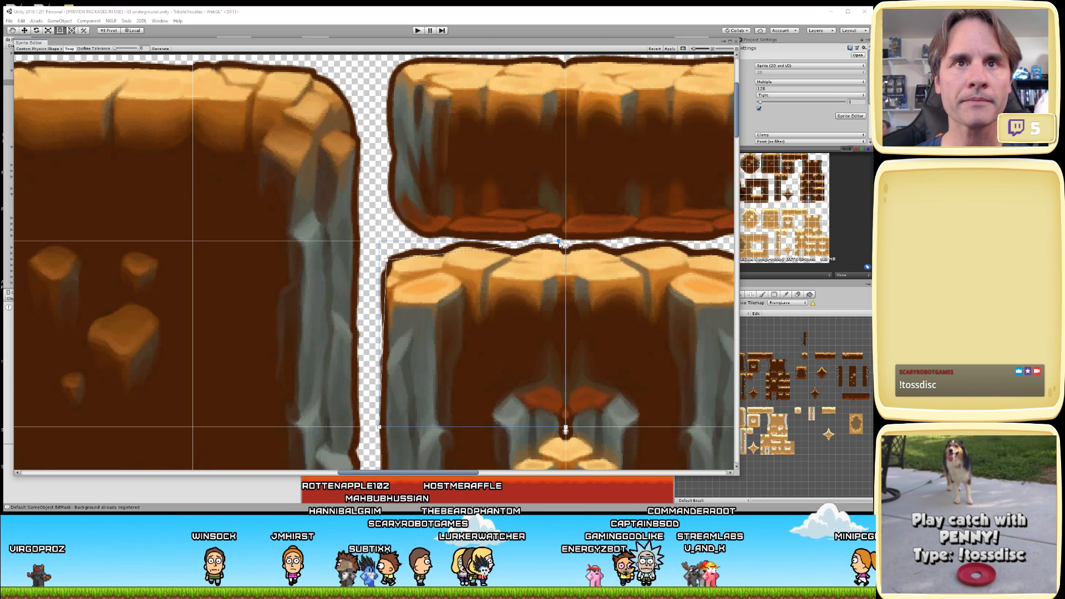
pyautogui.moveTo(560, 243); pyautogui.dragTo(566, 246)
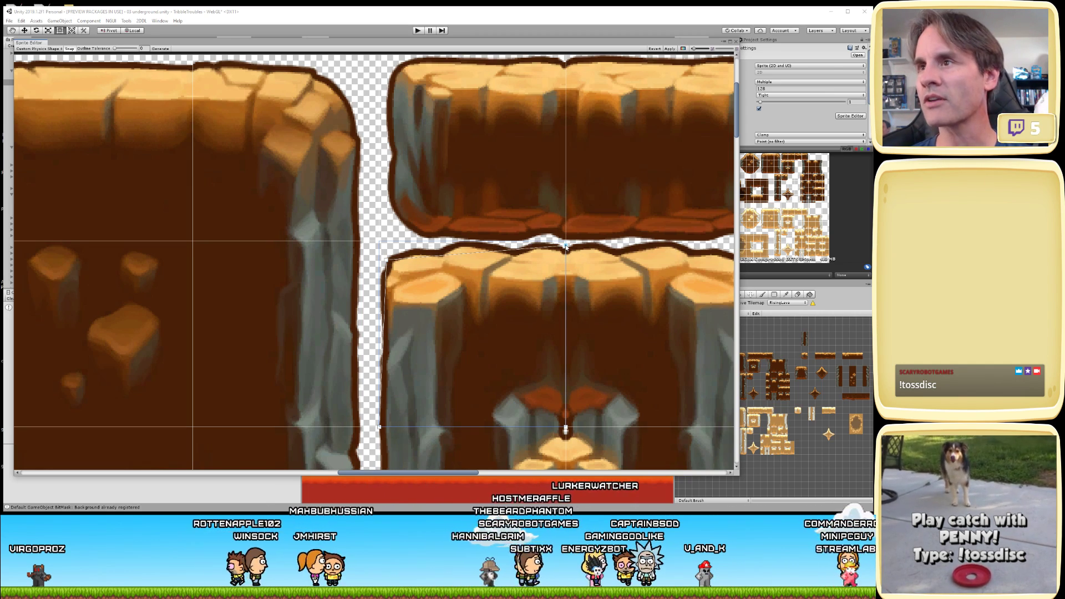
pyautogui.moveTo(565, 246); pyautogui.dragTo(565, 260)
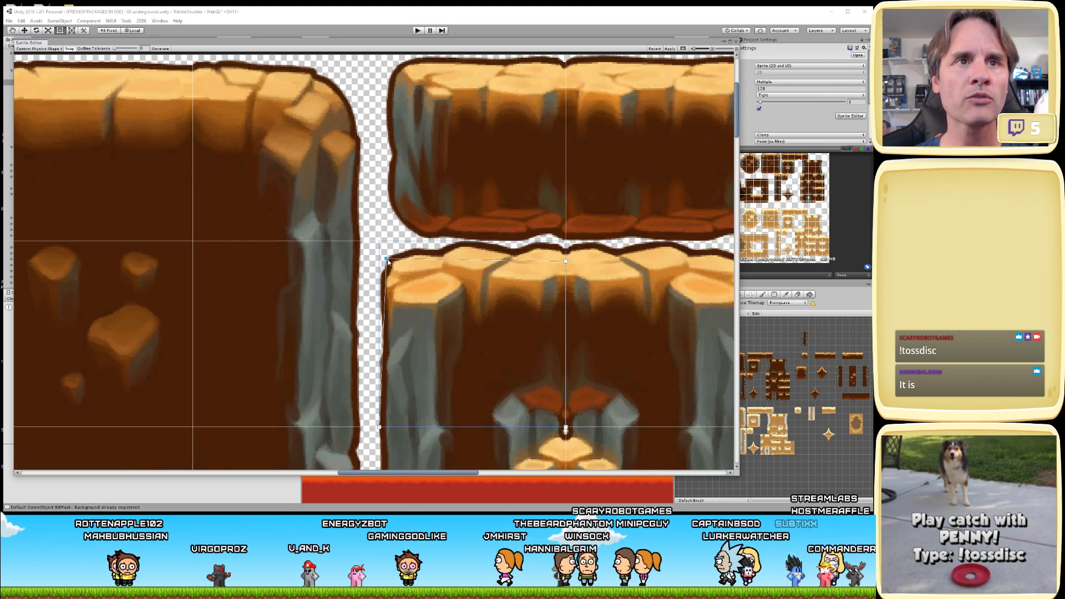
# - Pull the arch outline's top-left and bottom-left corners in to the rock edge
pyautogui.moveTo(387, 260); pyautogui.dragTo(388, 263)
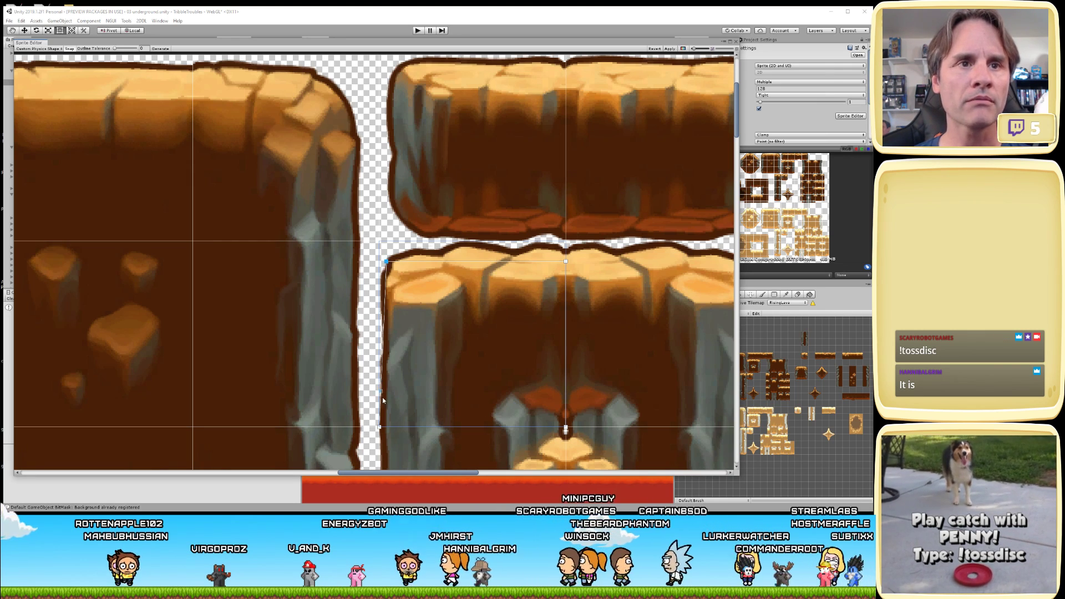
pyautogui.moveTo(379, 427); pyautogui.dragTo(389, 433)
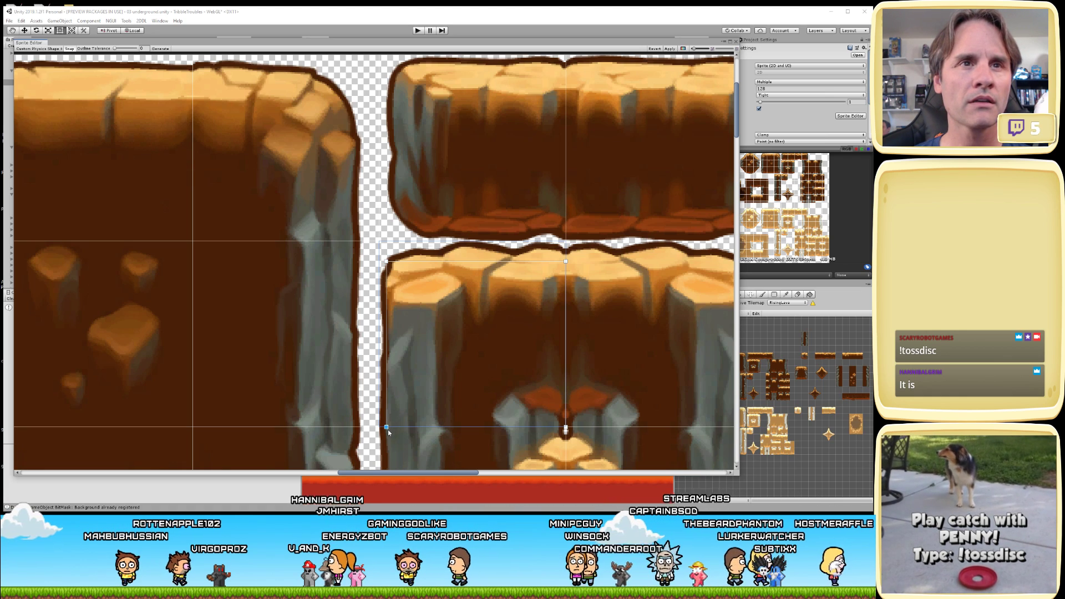
pyautogui.click(566, 427)
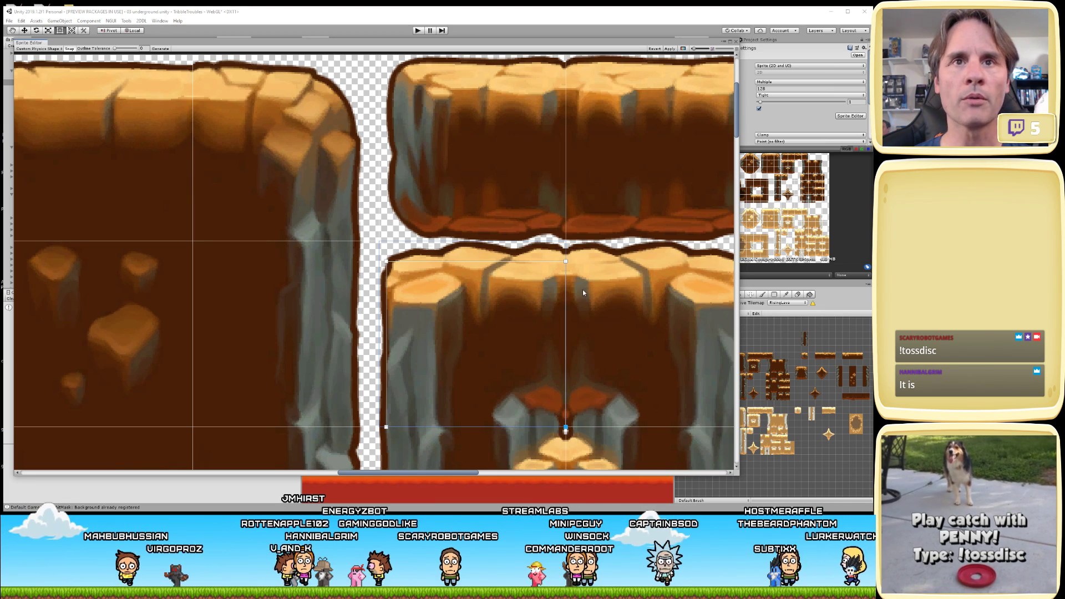
pyautogui.scroll(-3, 583, 293)
pyautogui.scroll(4, 581, 298)
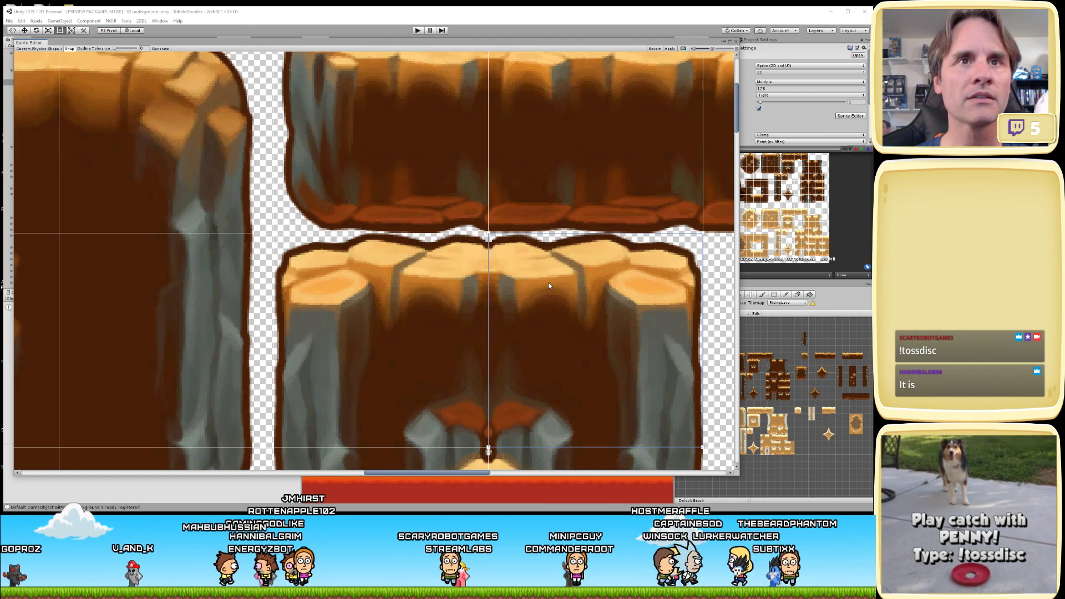
# - Lower the lower-right tile's top-left and top-right outline corners onto the rock top
pyautogui.click(489, 235)
pyautogui.moveTo(490, 235)
pyautogui.mouseDown()
pyautogui.moveTo(501, 324)
pyautogui.moveTo(485, 256)
pyautogui.mouseUp()
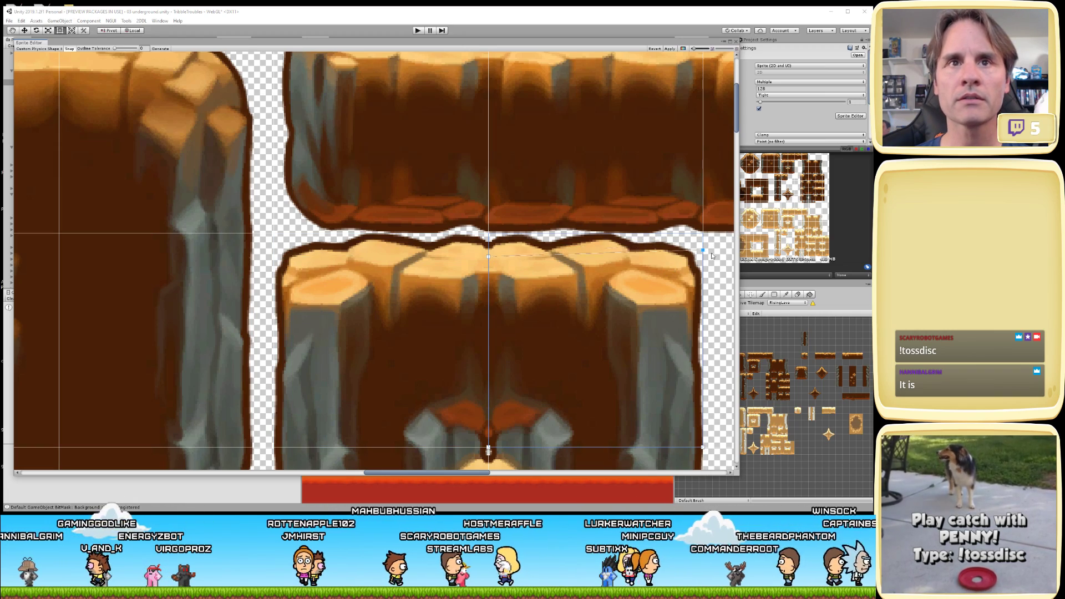
pyautogui.moveTo(703, 234); pyautogui.dragTo(713, 260)
pyautogui.scroll(-5, 535, 311)
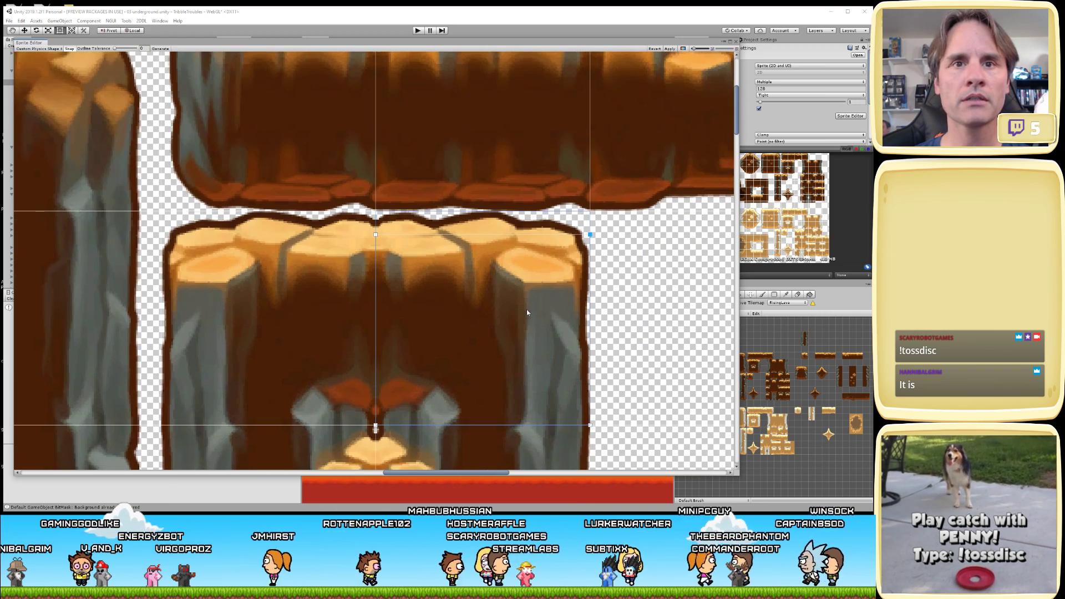
pyautogui.scroll(-4, 557, 330)
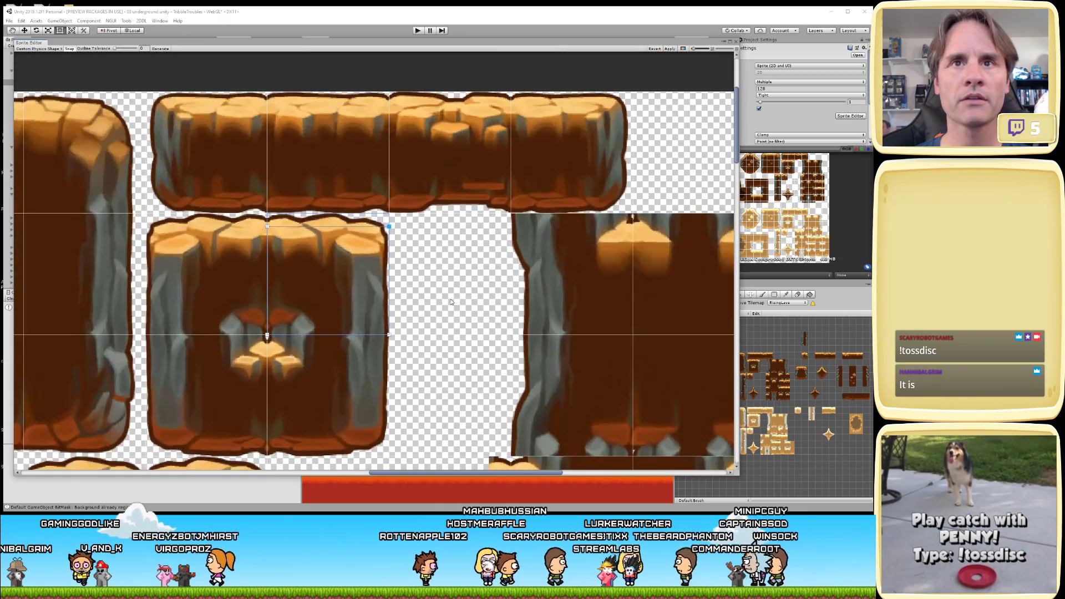
pyautogui.hscroll(-10, 508, 292)
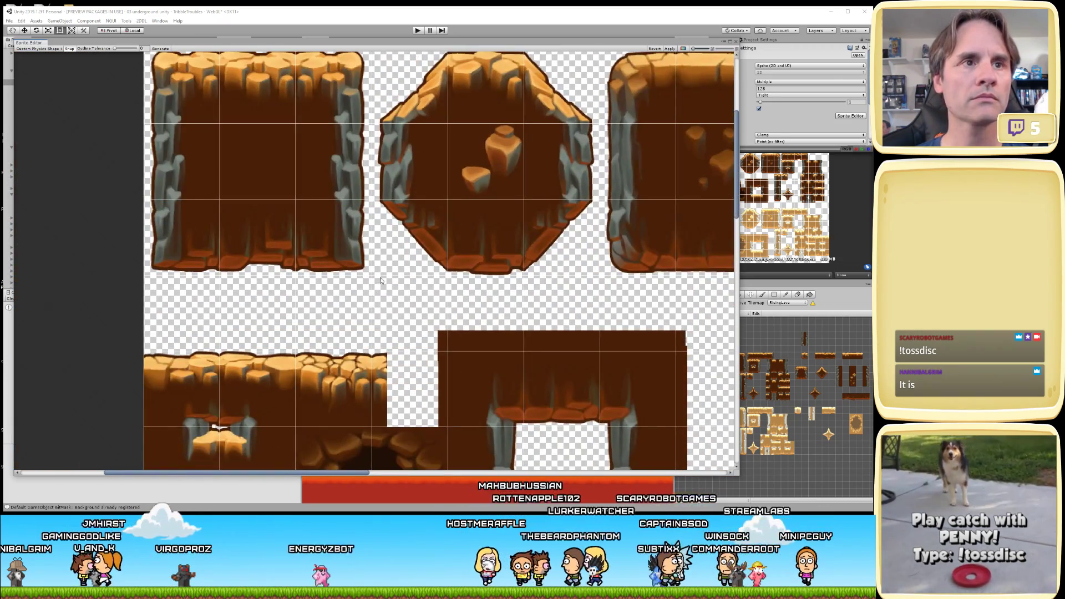
# - Move the left ledge tile's top-left outline point onto the rock and add a point along its top edge
pyautogui.scroll(6, 380, 280)
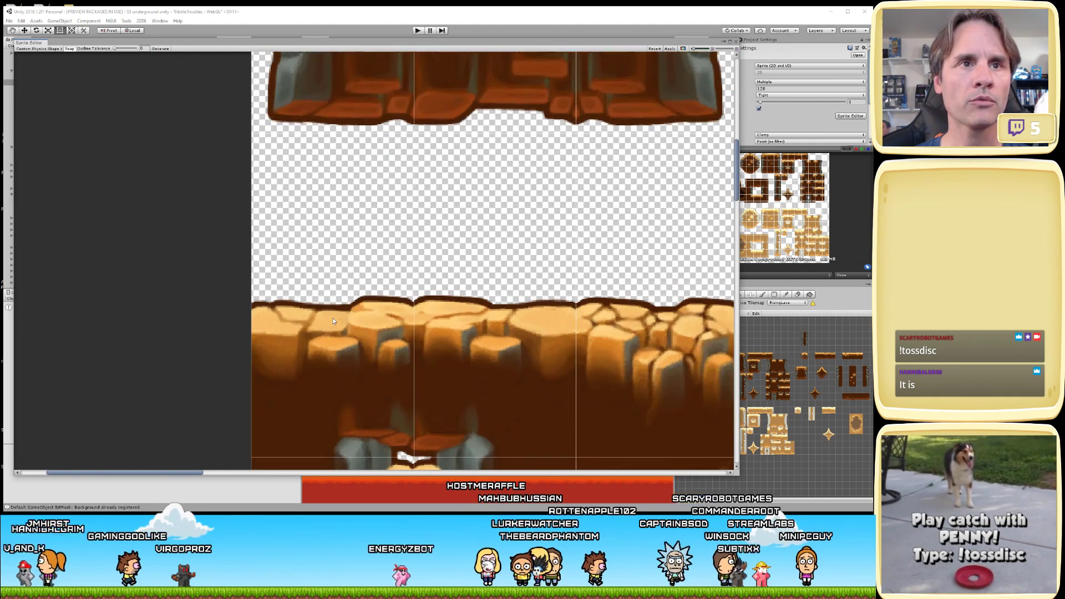
pyautogui.scroll(-1, 333, 320)
pyautogui.click(328, 321)
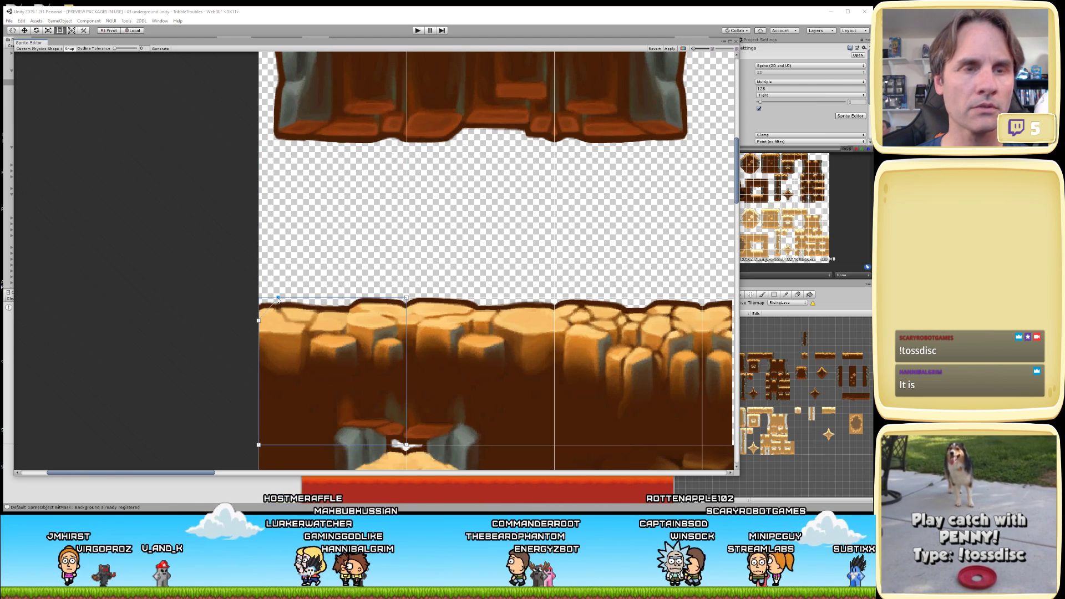
pyautogui.moveTo(278, 299); pyautogui.dragTo(424, 324)
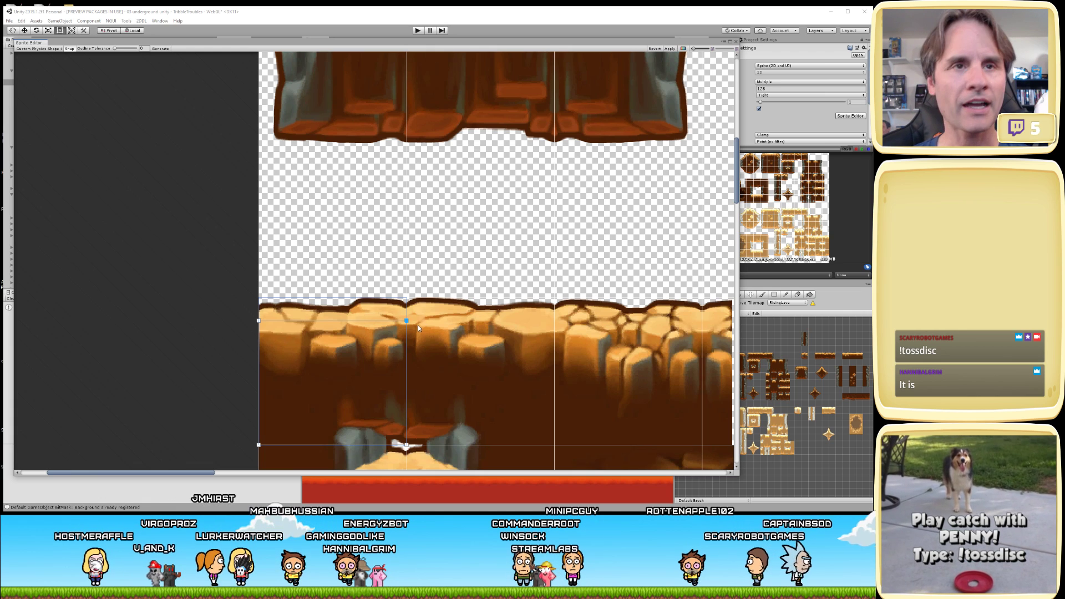
pyautogui.click(288, 320)
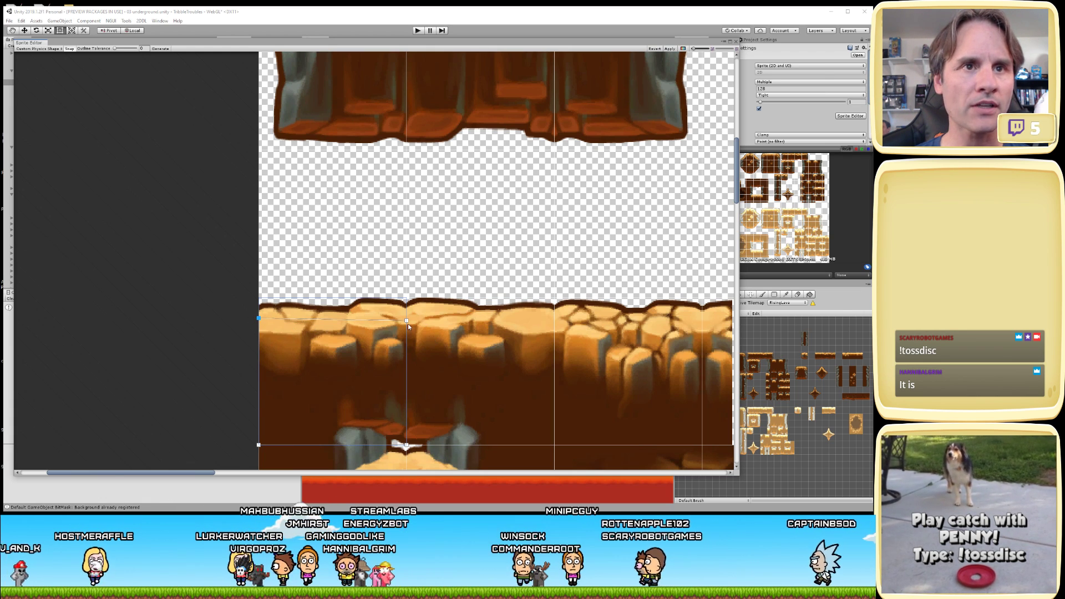
pyautogui.moveTo(411, 318); pyautogui.dragTo(411, 317)
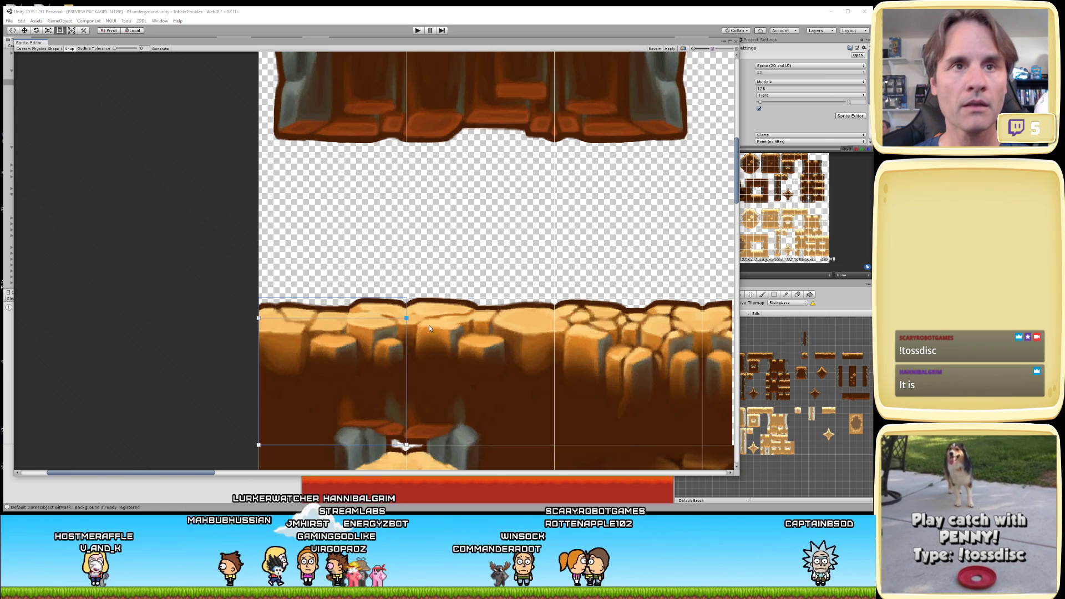
# - Generate an outline for the middle ledge slice, lower its top-left corner, and add a top-edge point
pyautogui.click(434, 329)
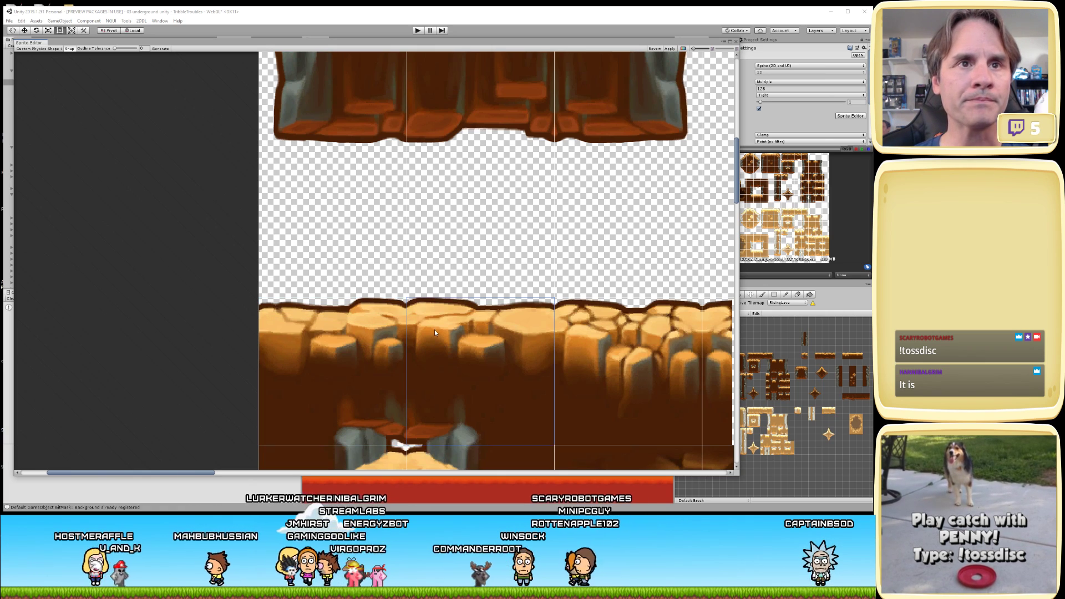
pyautogui.click(160, 49)
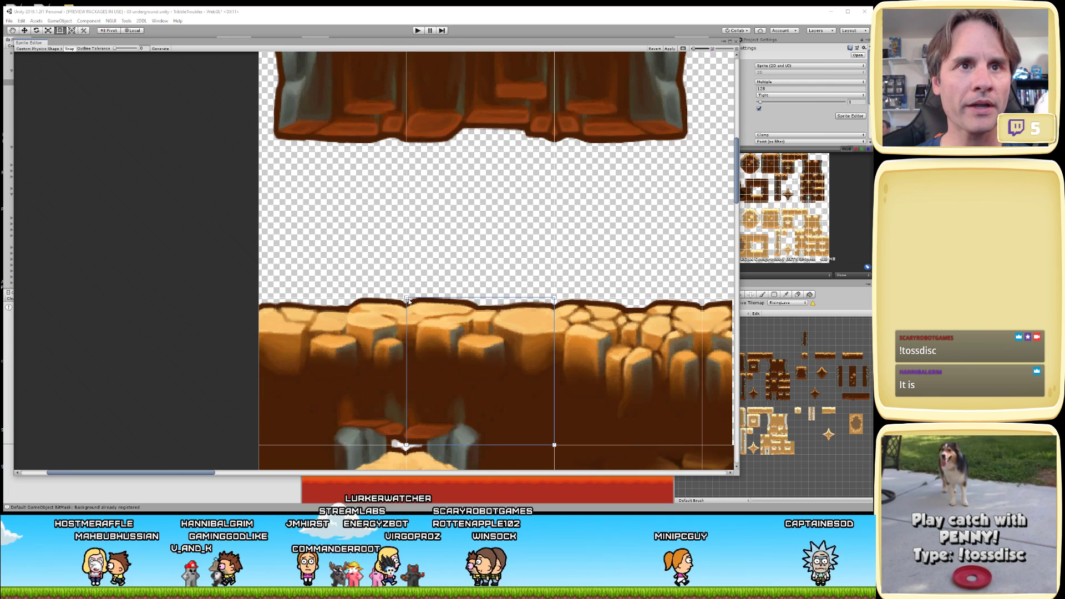
pyautogui.moveTo(402, 307); pyautogui.dragTo(398, 315)
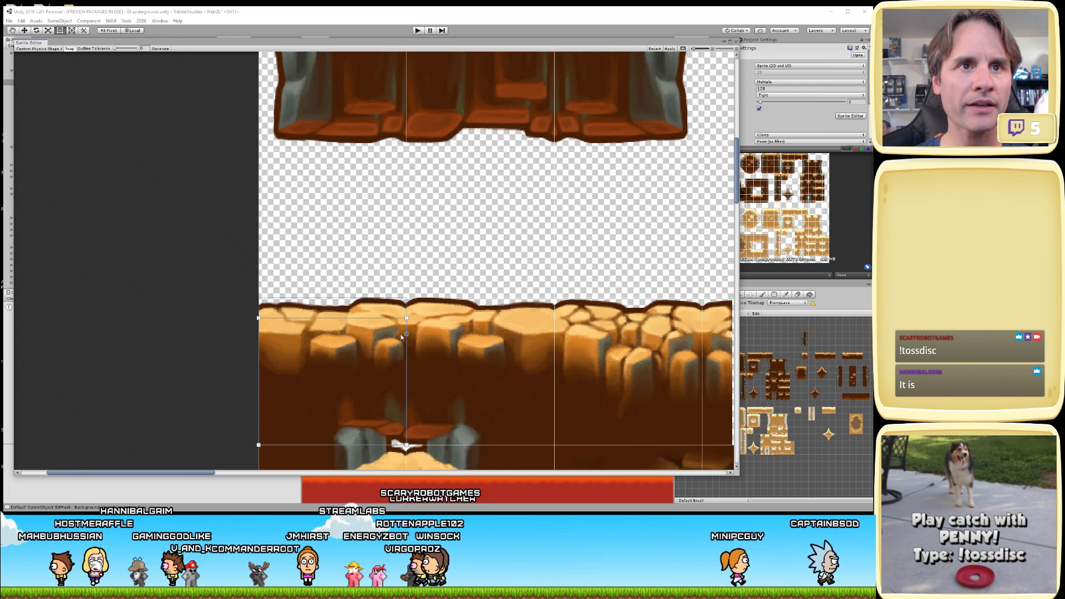
pyautogui.click(478, 306)
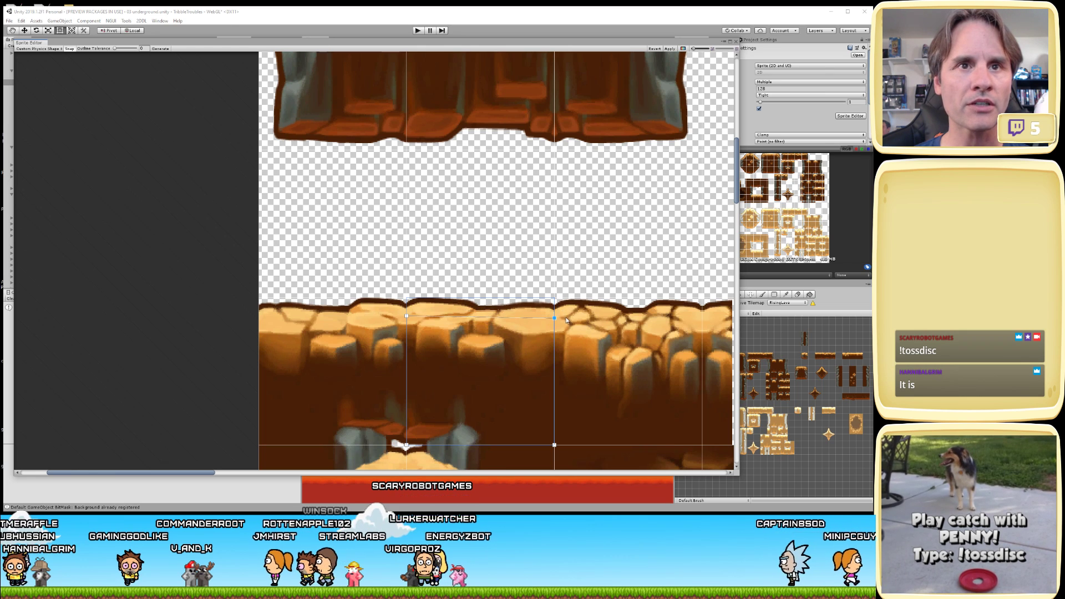
# - Compare the left and middle ledge slices and select the left outline's top corner points
pyautogui.click(334, 358)
pyautogui.click(436, 357)
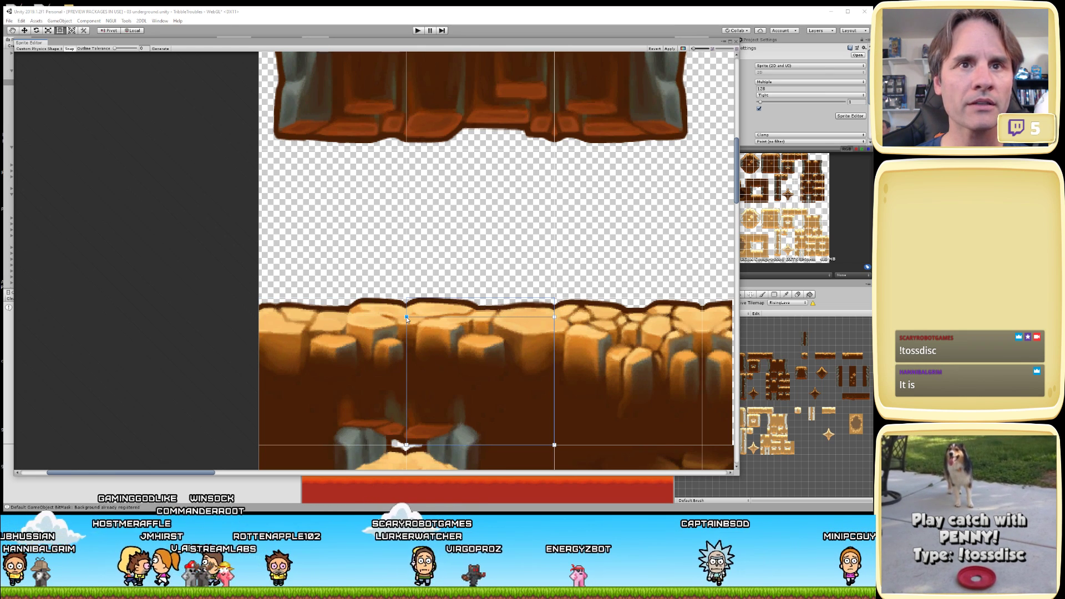
pyautogui.click(333, 360)
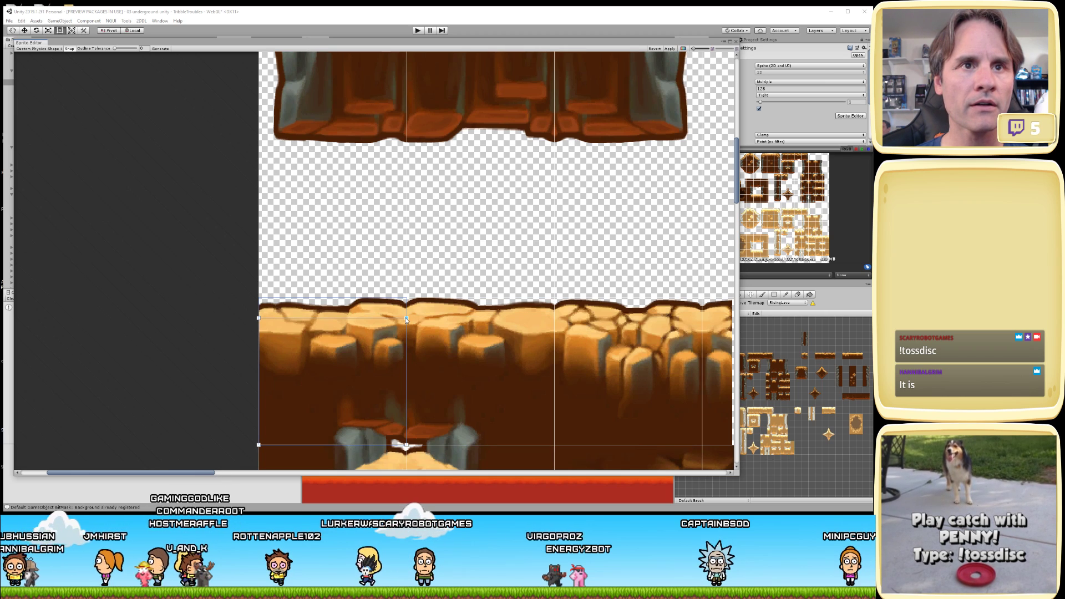
pyautogui.click(421, 338)
pyautogui.click(395, 342)
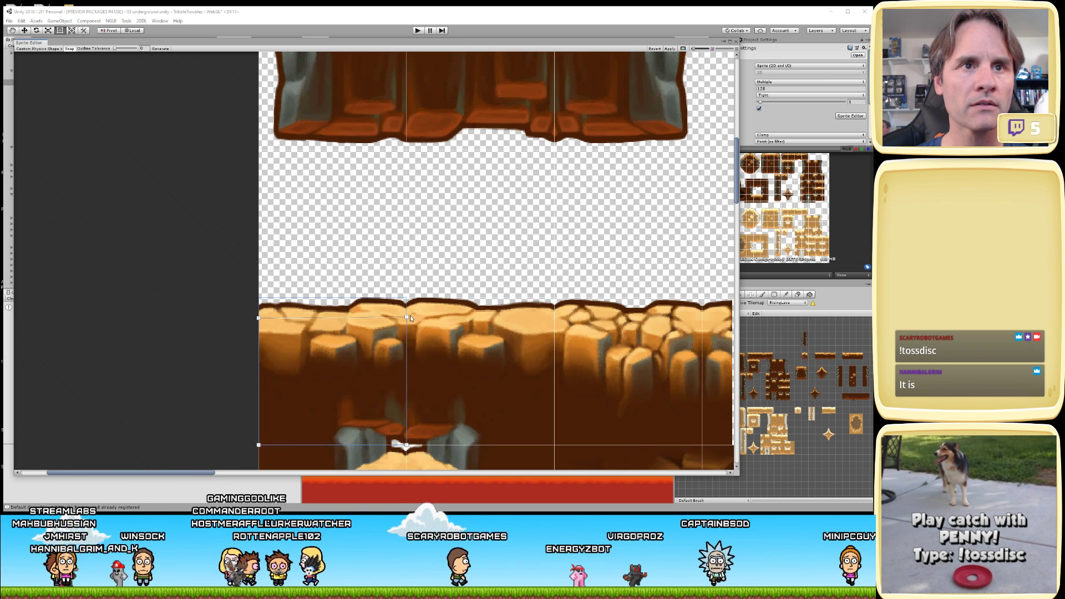
pyautogui.click(407, 316)
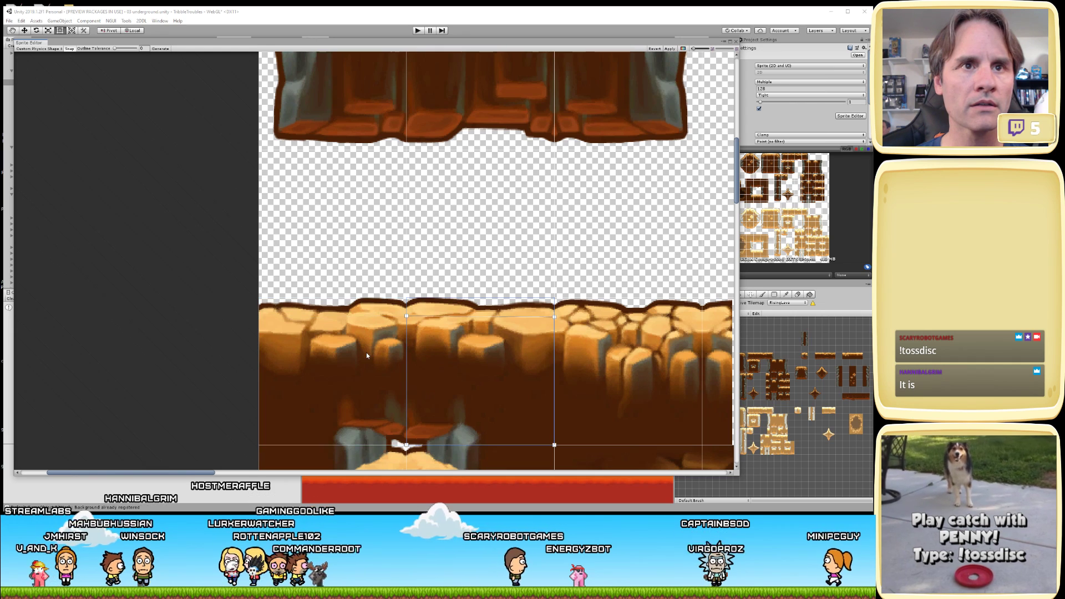
pyautogui.click(259, 318)
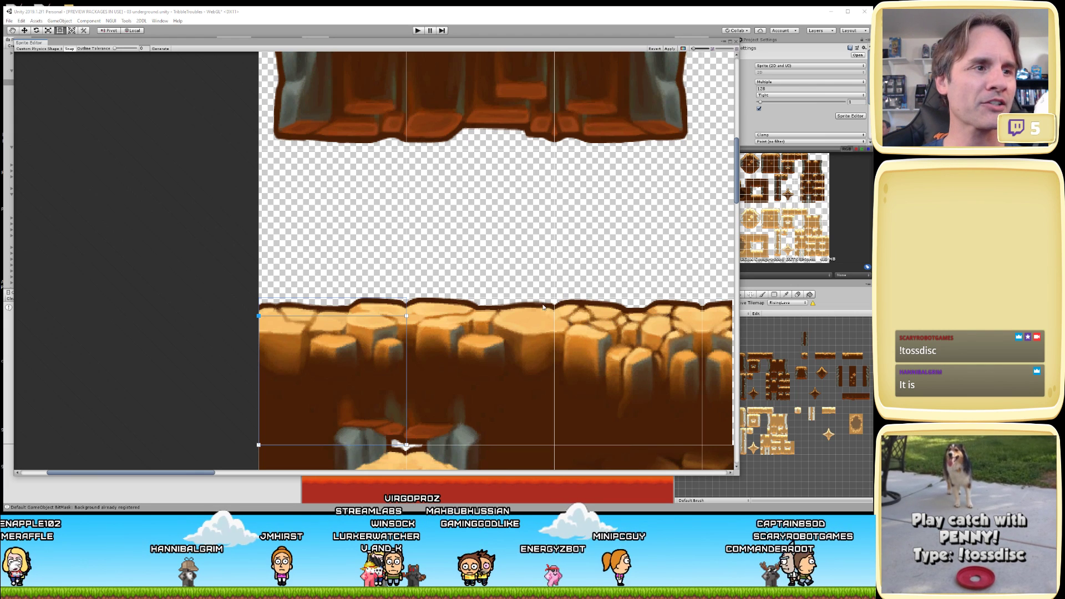
# - Raise the middle ledge slice's top-right corner to straighten its top edge
pyautogui.click(499, 341)
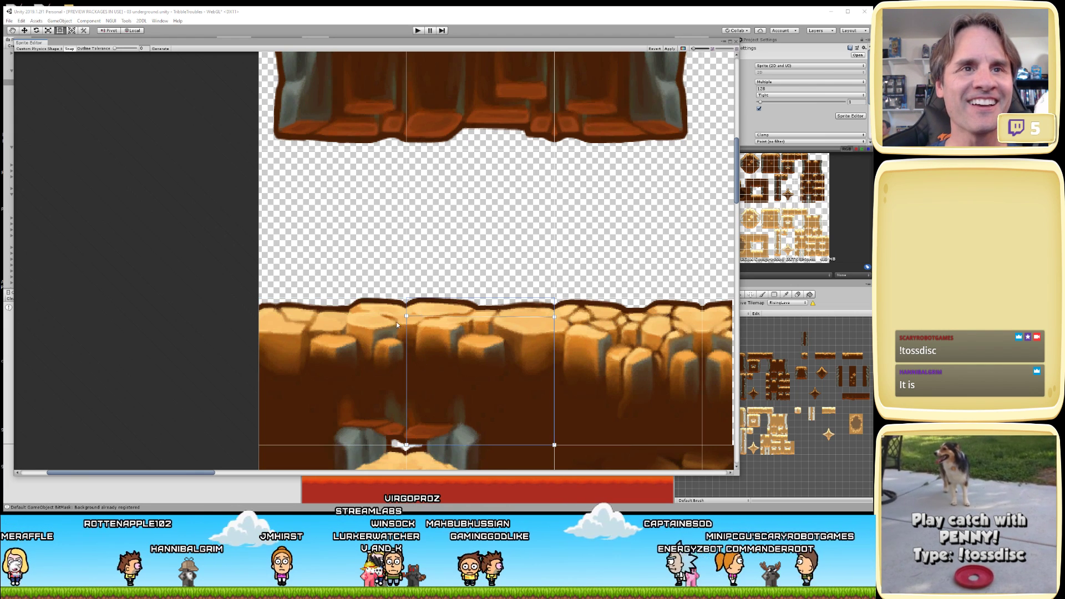
pyautogui.click(392, 331)
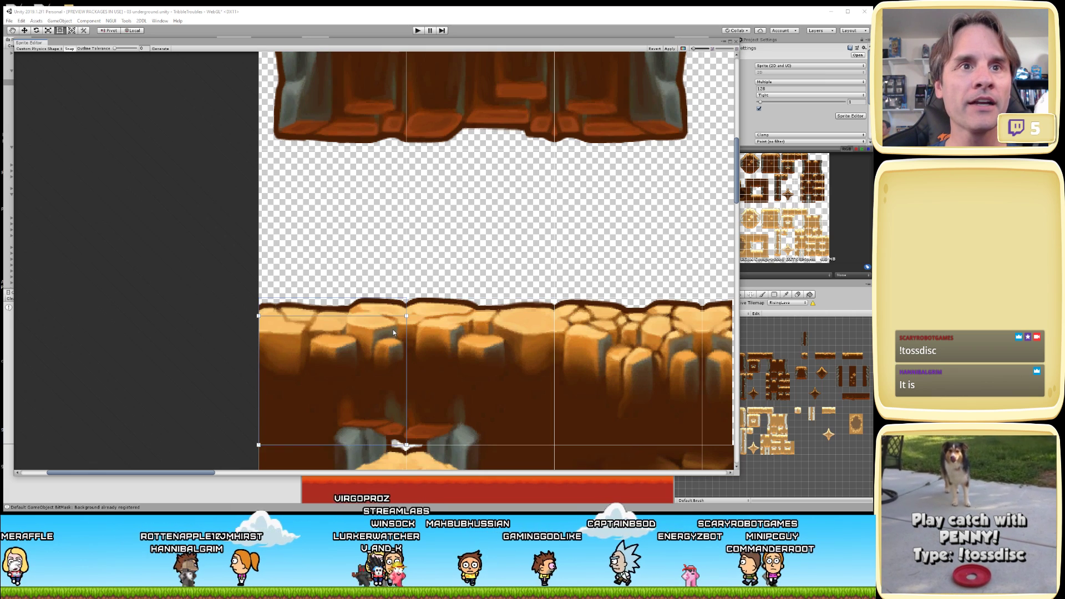
pyautogui.click(490, 333)
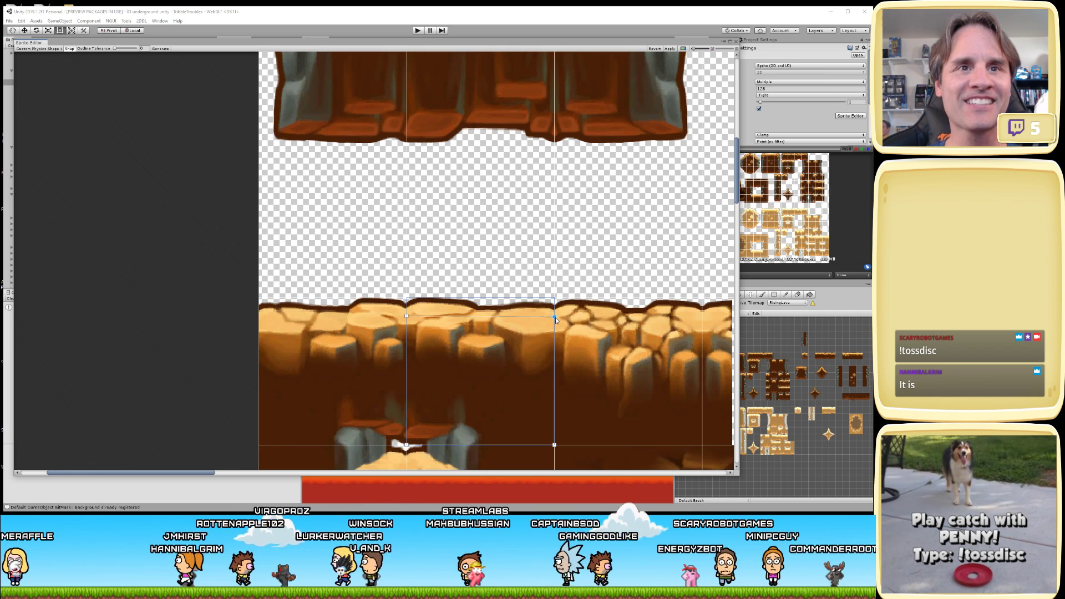
pyautogui.moveTo(555, 317); pyautogui.dragTo(558, 315)
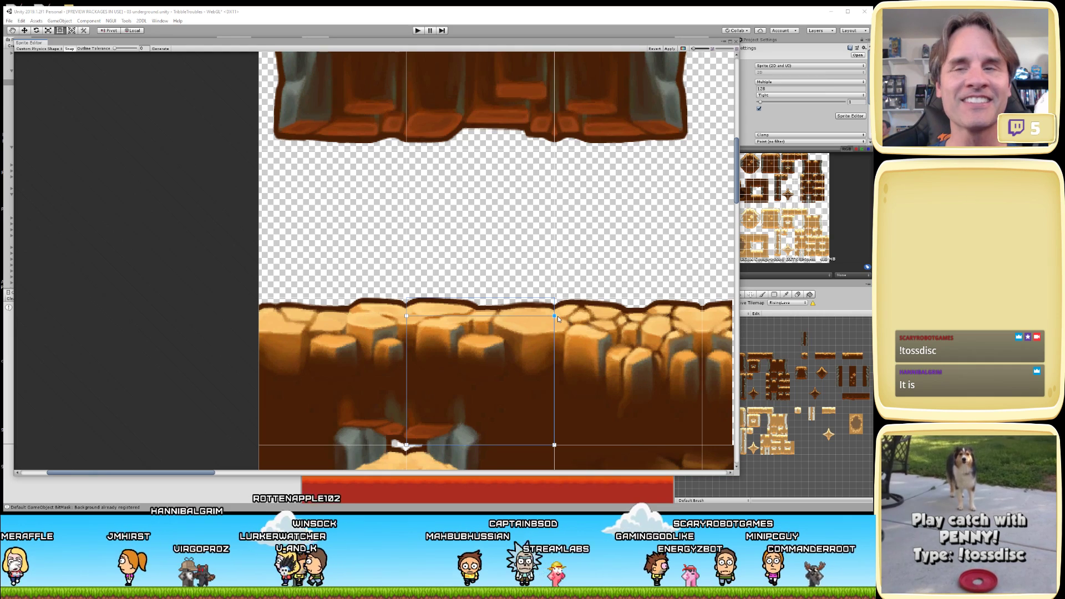
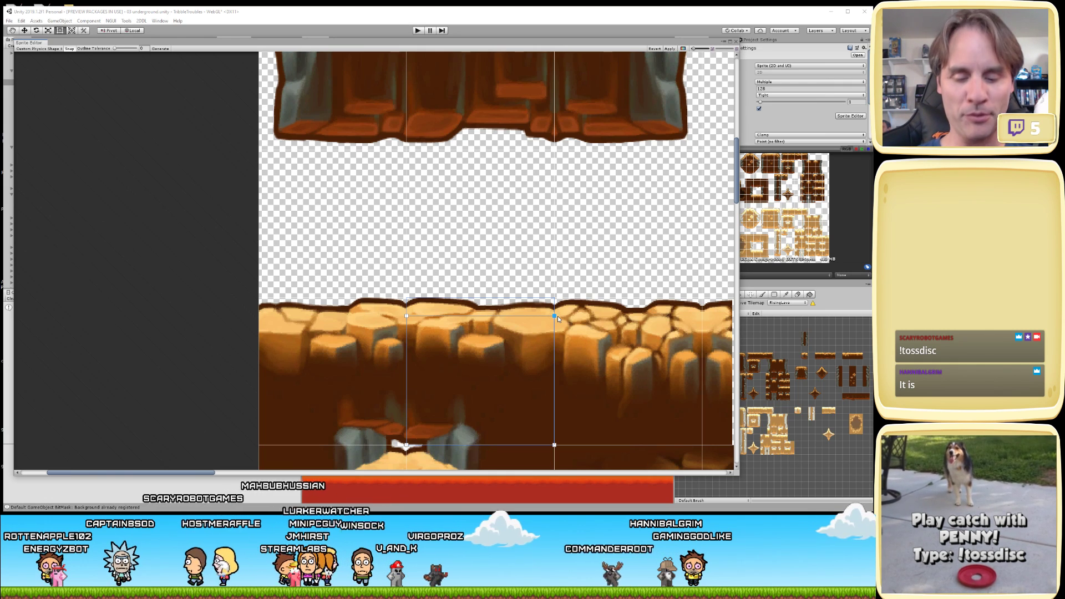
# - Select the right-hand cave-floor tile and drag its outline's top corners down onto the rock
pyautogui.click(568, 345)
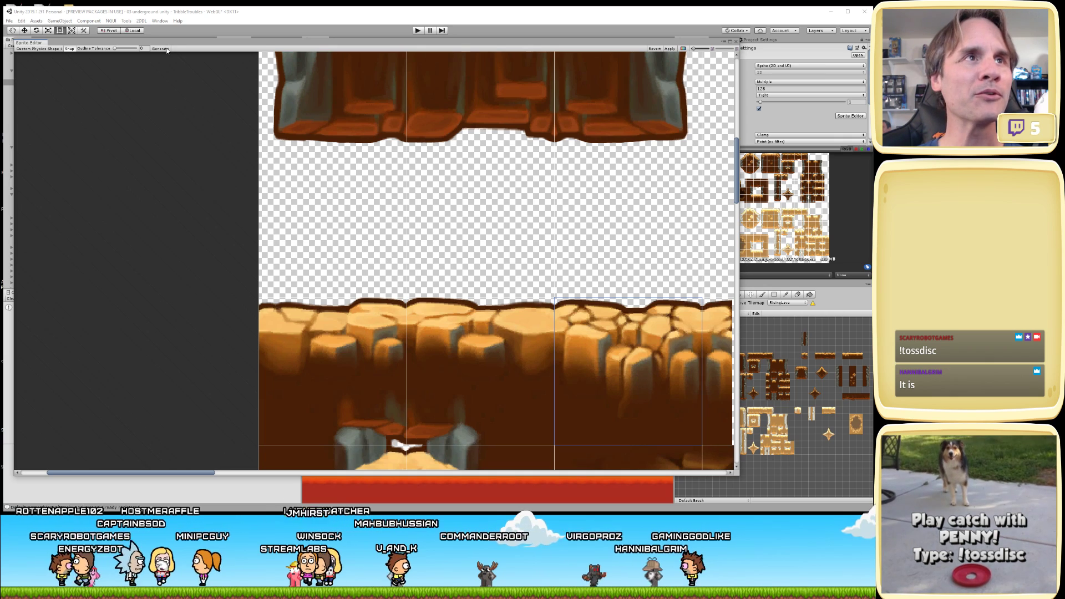
pyautogui.click(583, 339)
pyautogui.click(534, 322)
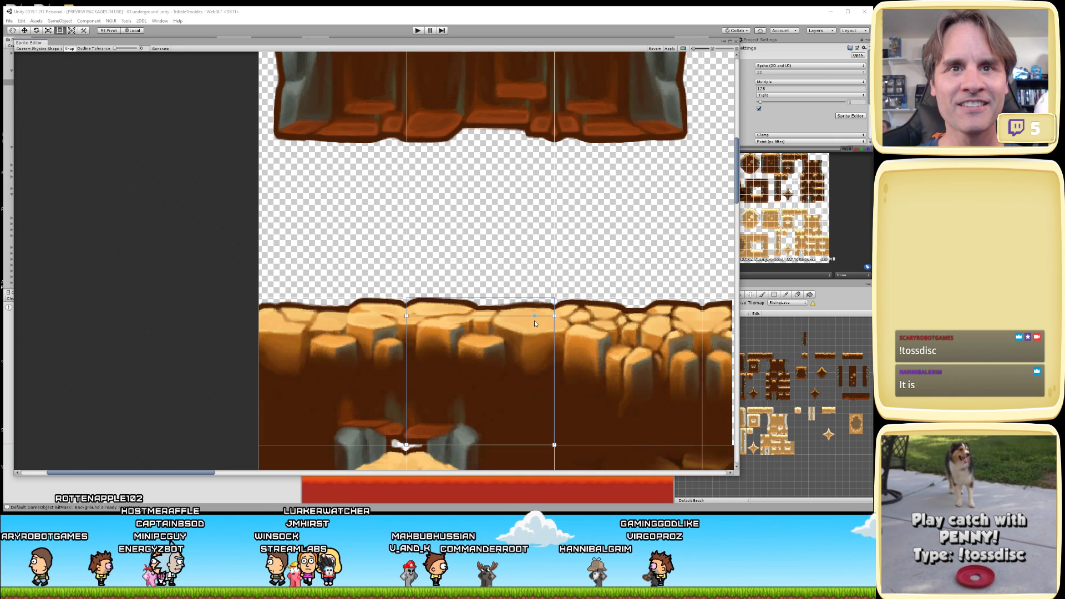
pyautogui.click(566, 310)
pyautogui.moveTo(553, 299); pyautogui.dragTo(541, 320)
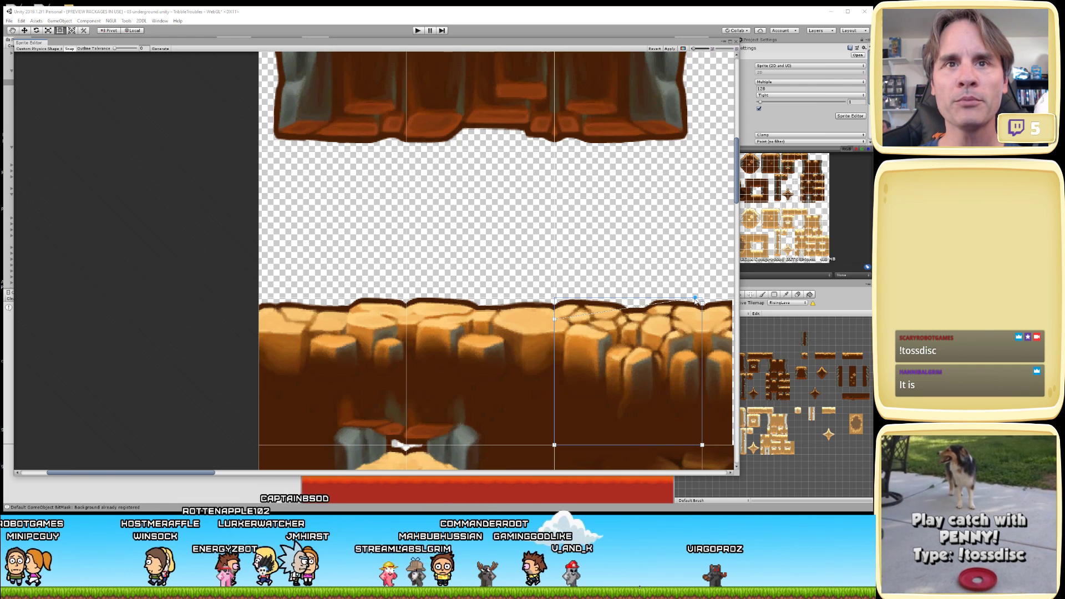
pyautogui.moveTo(696, 300); pyautogui.dragTo(713, 307)
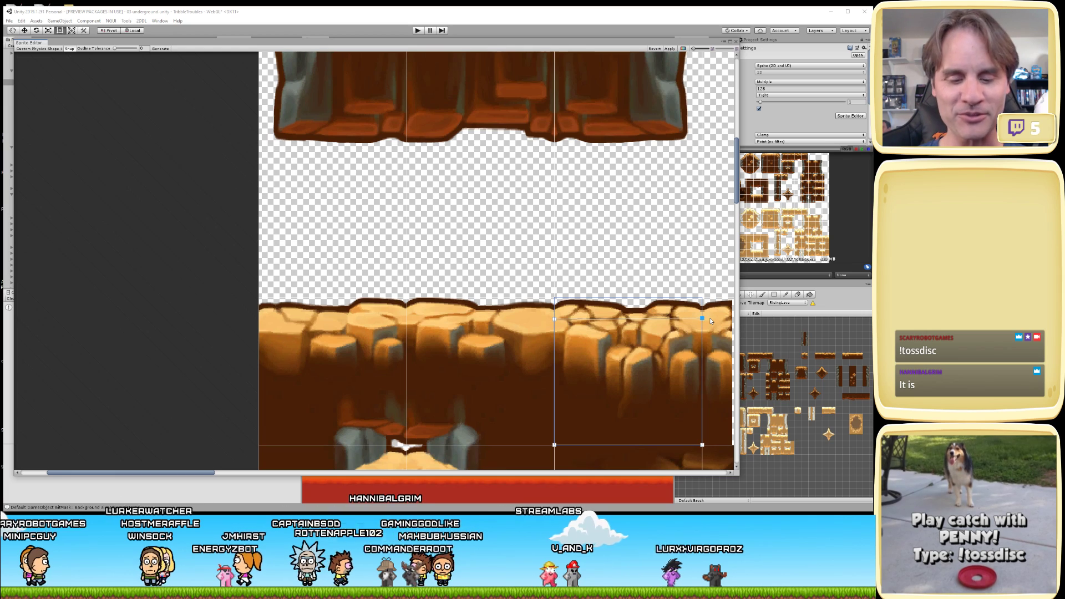
# - Reselect the right floor tile and adjust its right corner so the outline's top edge is level
pyautogui.click(518, 341)
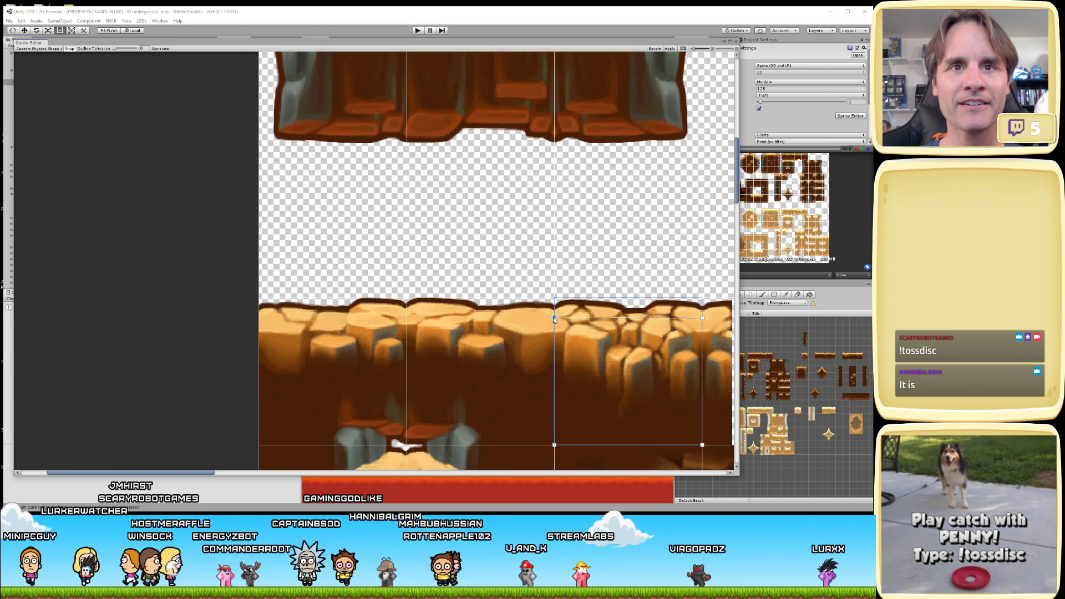
pyautogui.click(574, 319)
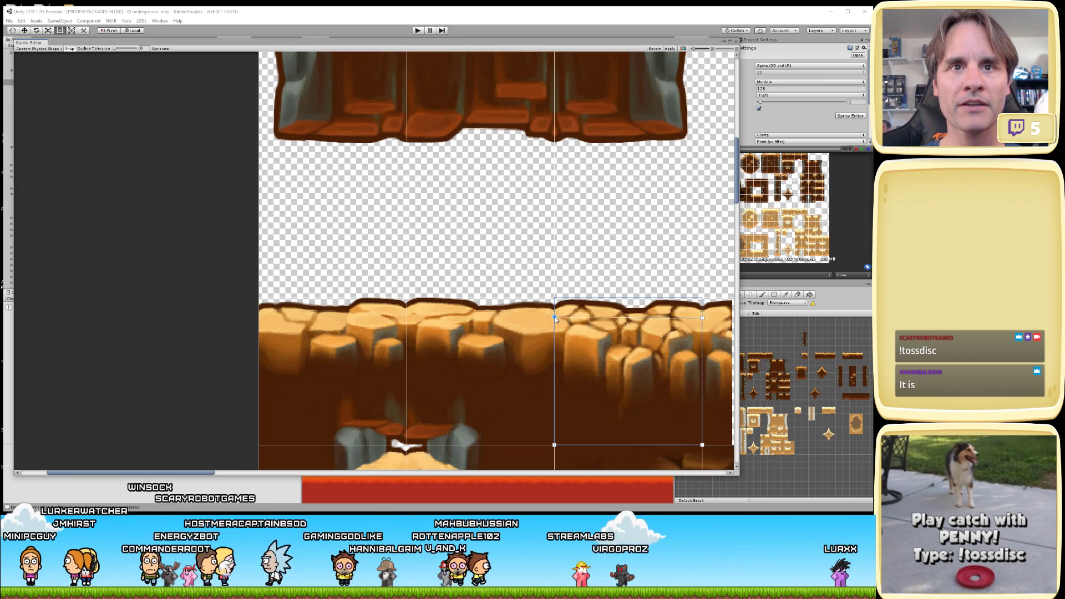
pyautogui.click(554, 316)
pyautogui.moveTo(703, 318); pyautogui.dragTo(706, 317)
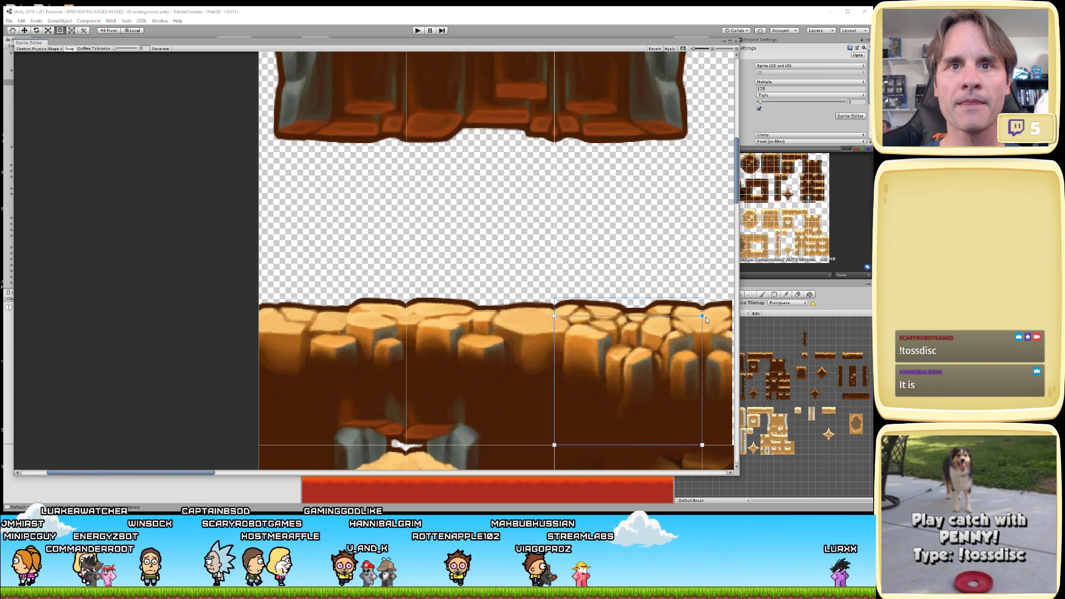
pyautogui.moveTo(647, 373); pyautogui.dragTo(495, 379, button='middle')
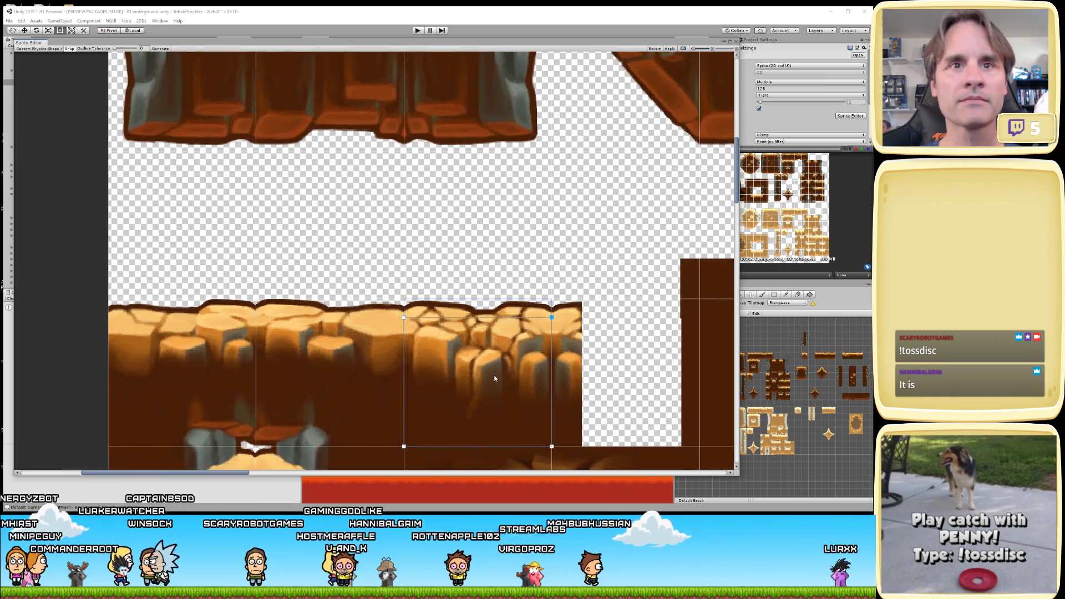
# - Lower and level the tall rock pillar's physics outline top edge onto the rock
pyautogui.click(579, 366)
pyautogui.scroll(-2, 575, 369)
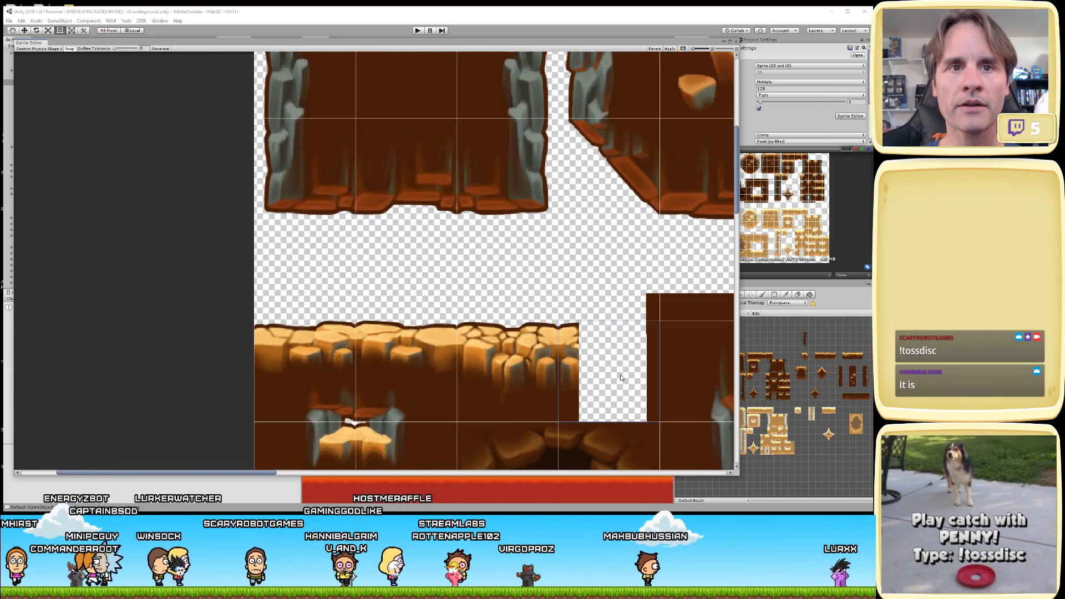
pyautogui.hscroll(5, 560, 377)
pyautogui.hscroll(3, 559, 377)
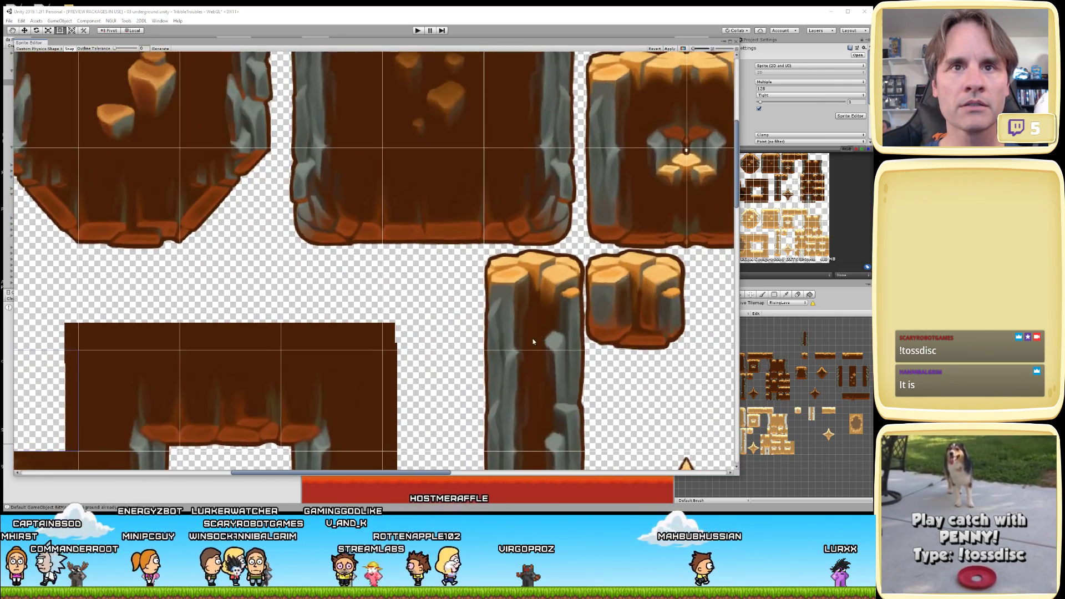
pyautogui.scroll(4, 500, 355)
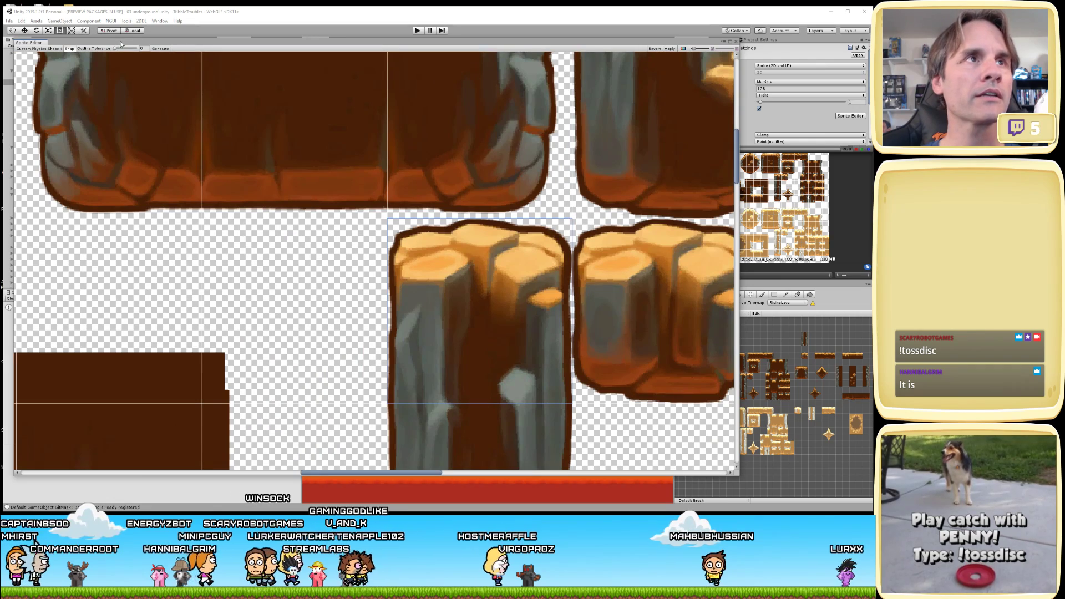
pyautogui.click(502, 245)
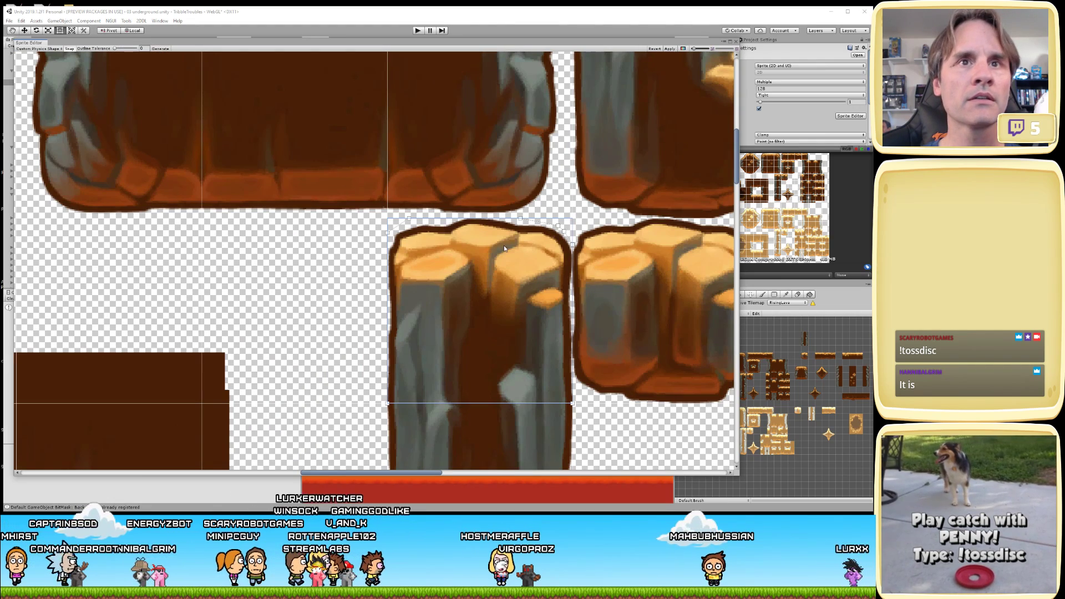
pyautogui.click(387, 232)
pyautogui.click(410, 221)
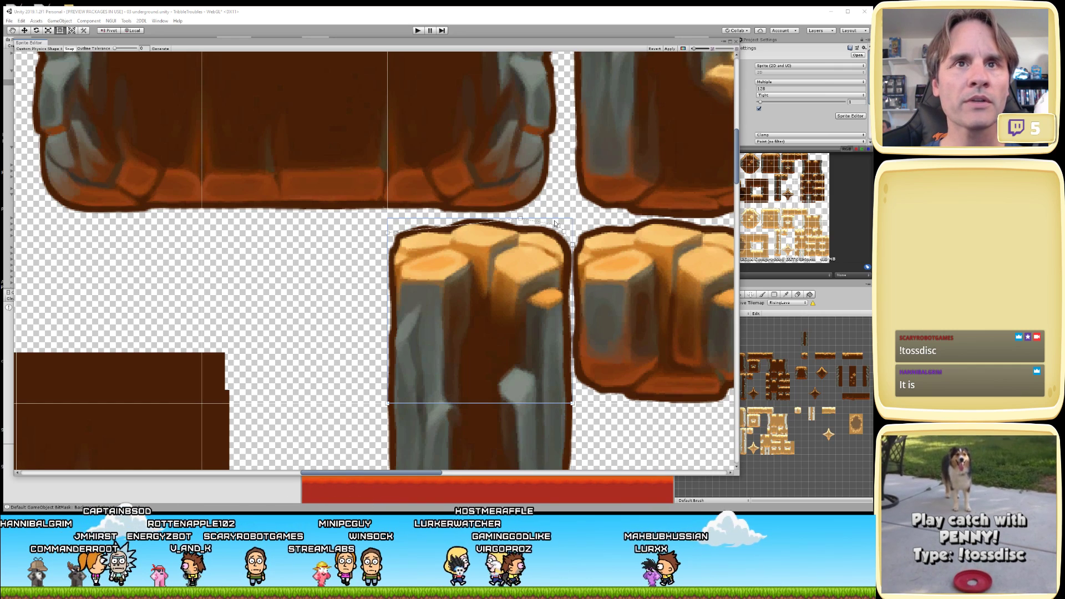
pyautogui.moveTo(525, 222); pyautogui.dragTo(597, 243)
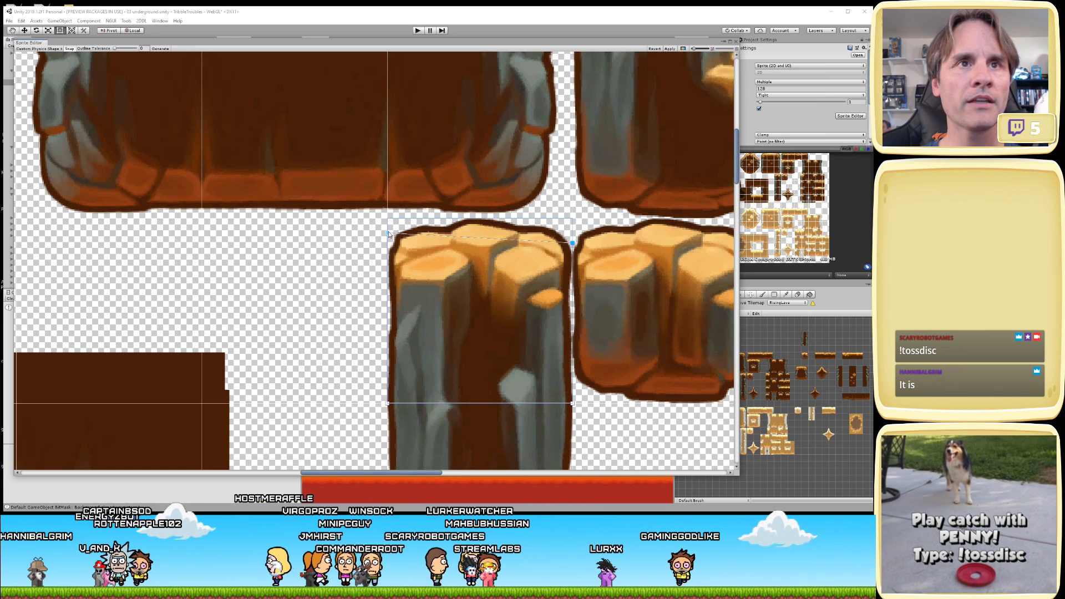
pyautogui.moveTo(389, 234); pyautogui.dragTo(381, 247)
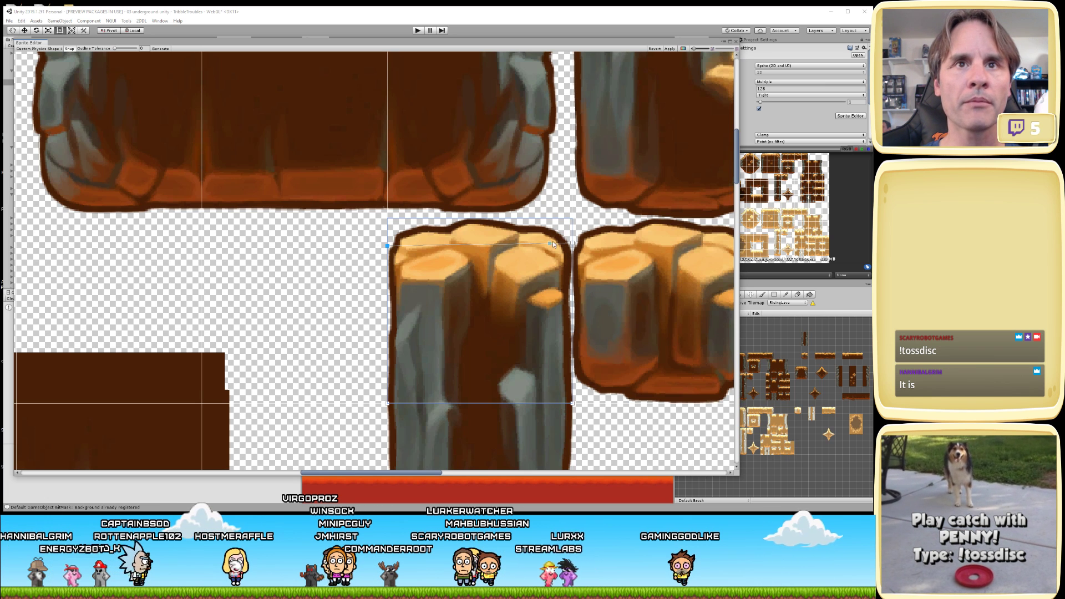
pyautogui.moveTo(572, 243); pyautogui.dragTo(574, 247)
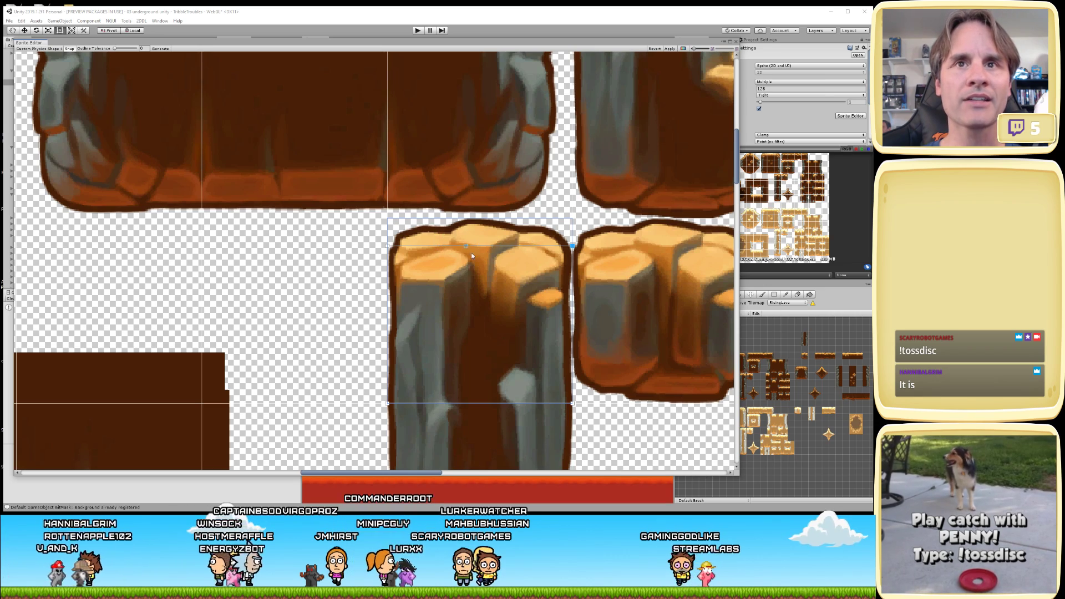
pyautogui.moveTo(605, 270); pyautogui.dragTo(462, 259, button='middle')
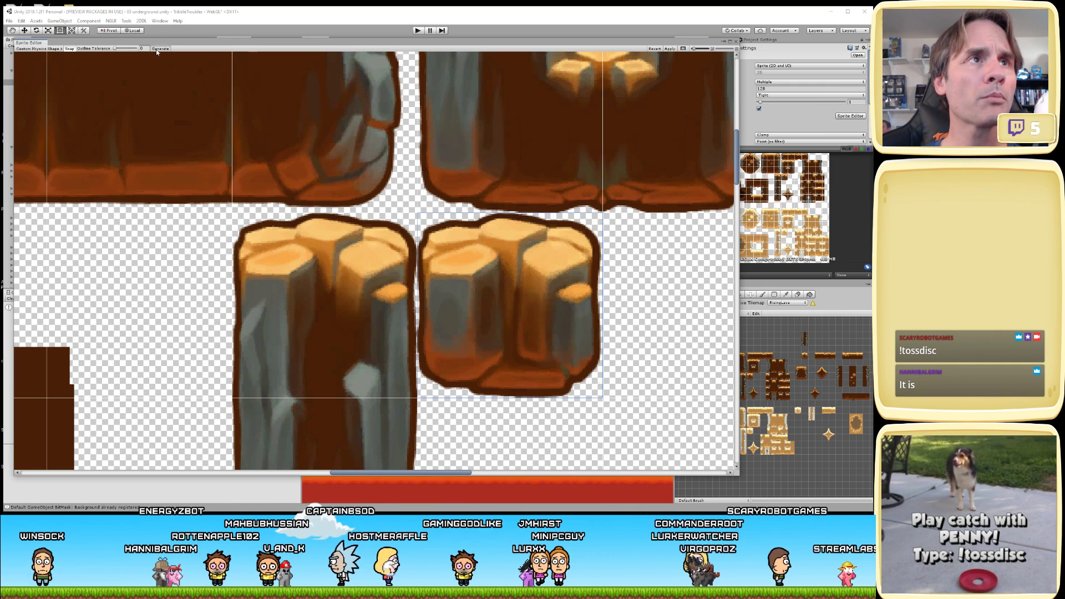
# - Drop the small square rock block outline's top corners so its top edge sits level
pyautogui.click(505, 262)
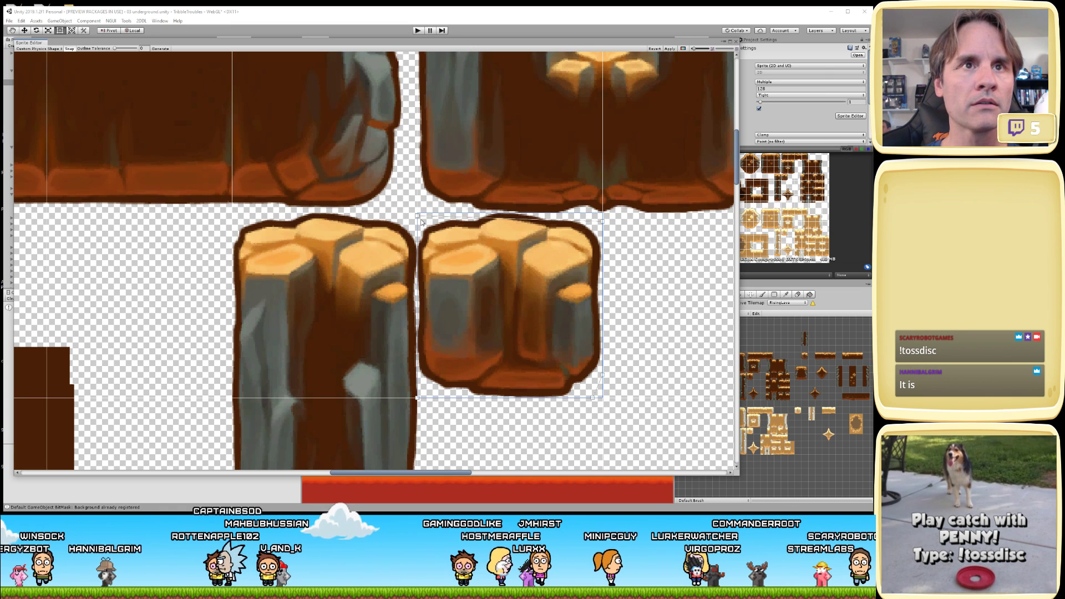
pyautogui.moveTo(417, 215); pyautogui.dragTo(405, 238)
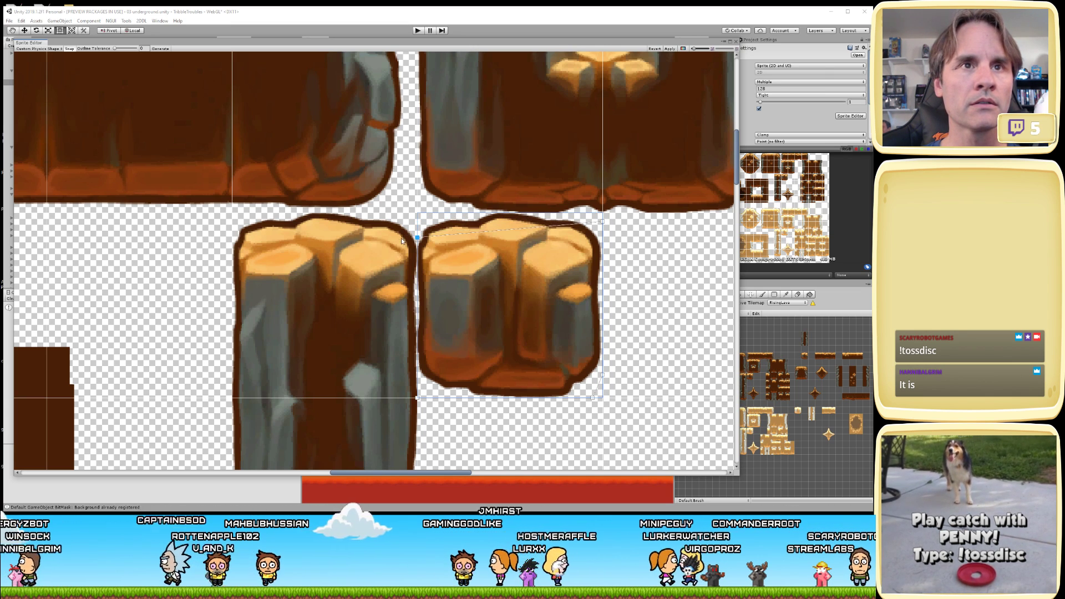
pyautogui.click(417, 240)
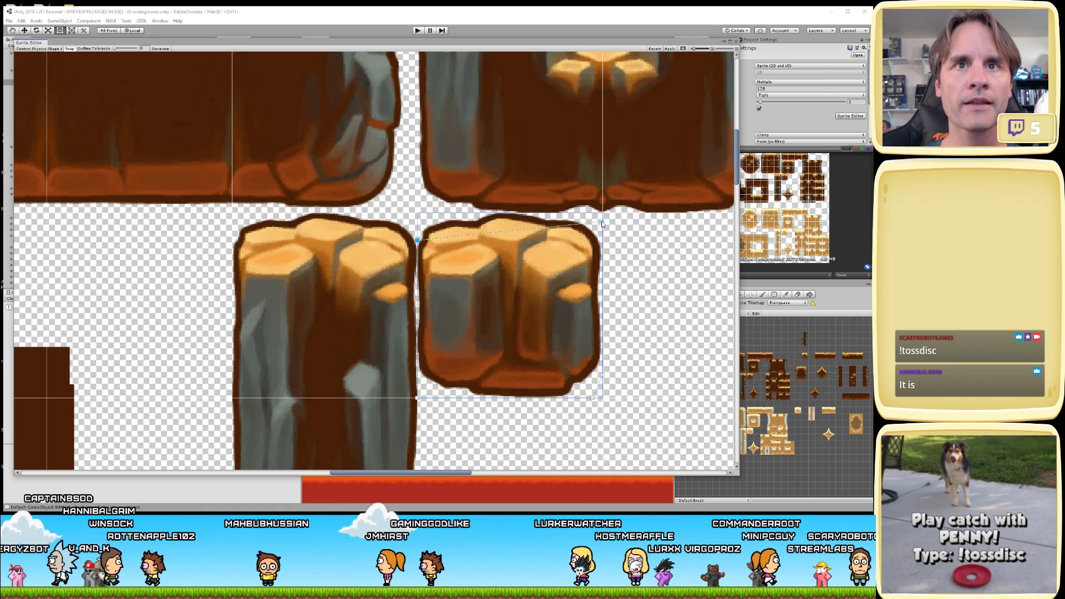
pyautogui.moveTo(602, 221); pyautogui.dragTo(604, 241)
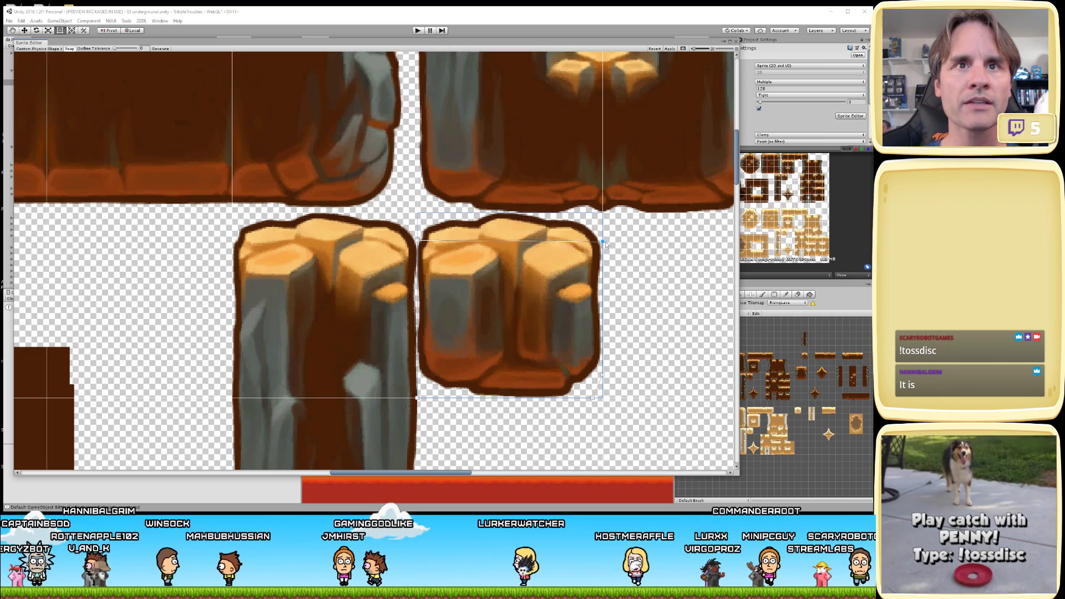
# - Zoom out over the whole sprite sheet, then zoom in on the four-pointed star sprite
pyautogui.scroll(-2, 636, 303)
pyautogui.scroll(-6, 625, 313)
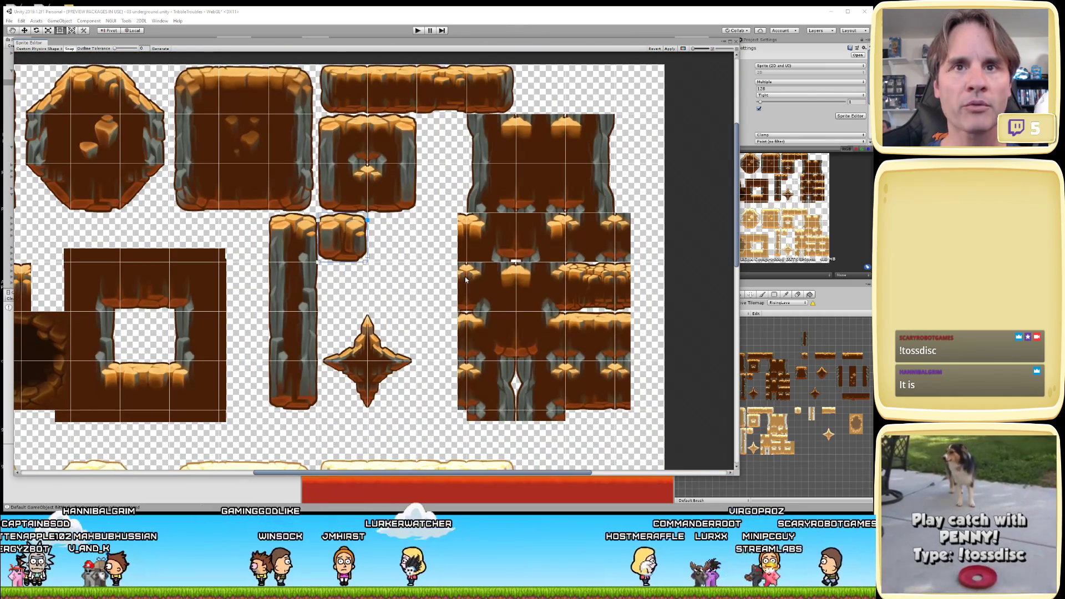
pyautogui.scroll(3, 532, 333)
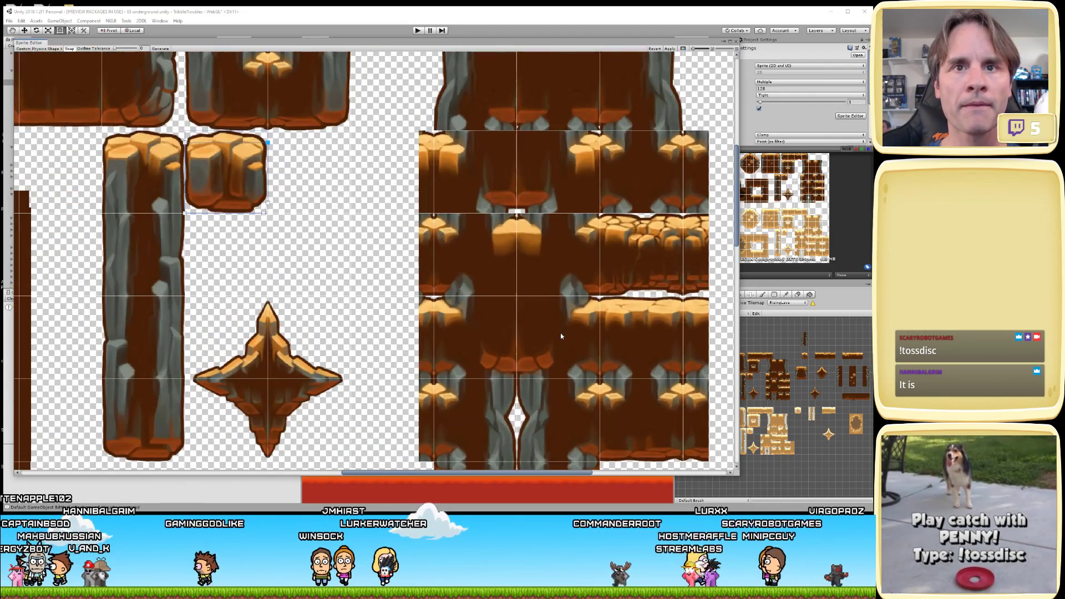
pyautogui.scroll(-3, 548, 336)
pyautogui.hscroll(-5, 341, 309)
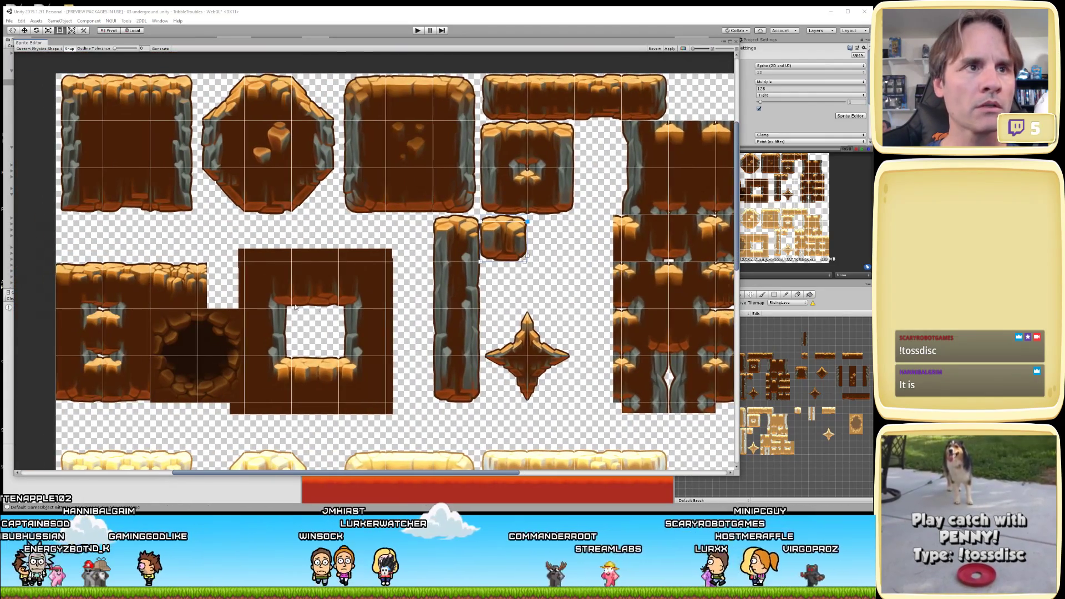
pyautogui.scroll(3, 492, 294)
pyautogui.hscroll(2, 492, 294)
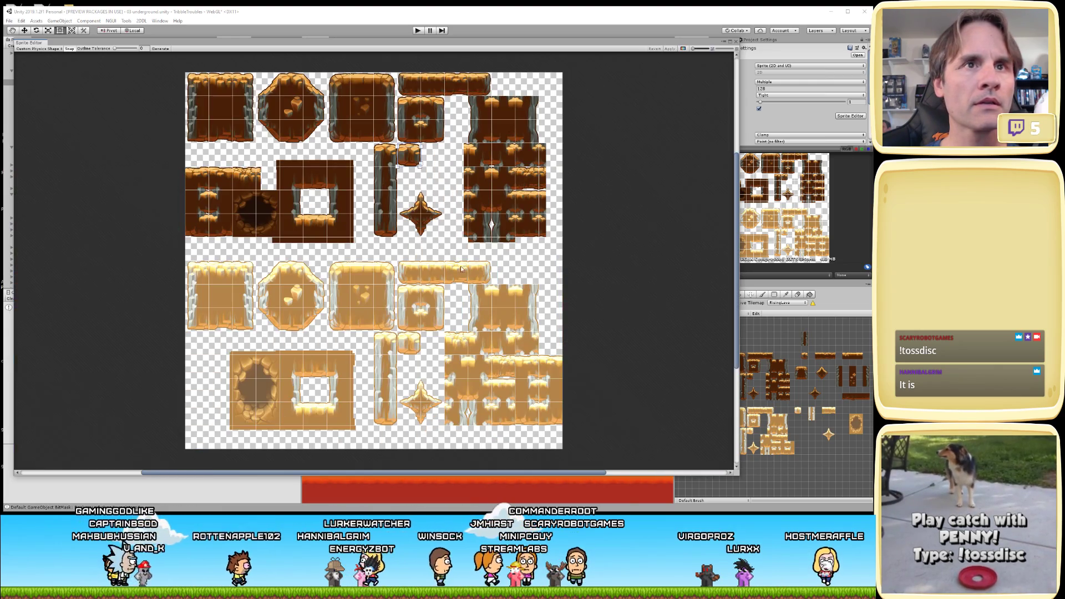
pyautogui.scroll(6, 461, 269)
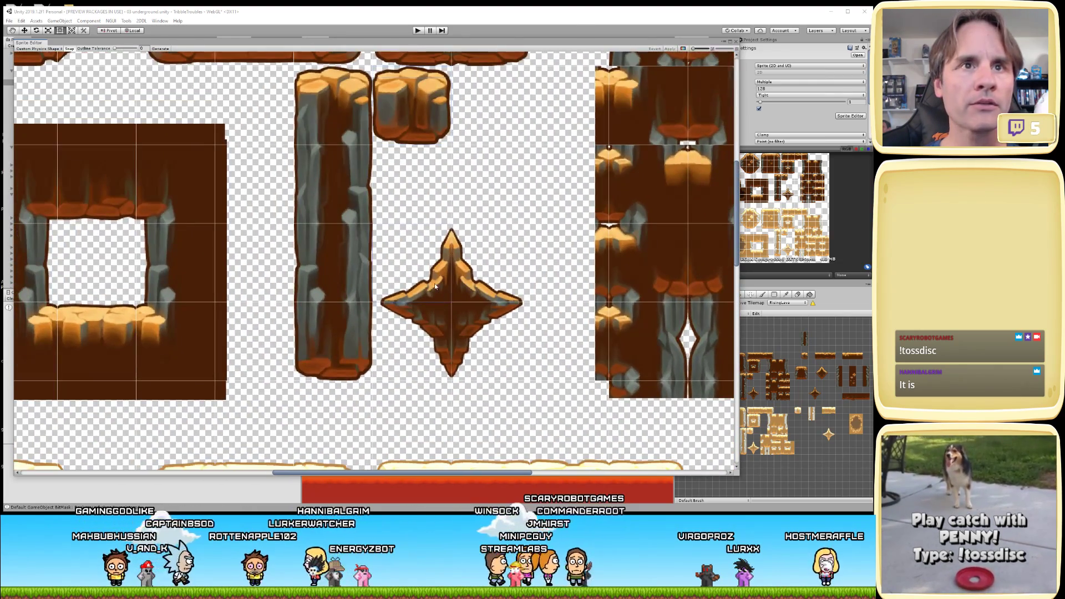
pyautogui.scroll(3, 435, 286)
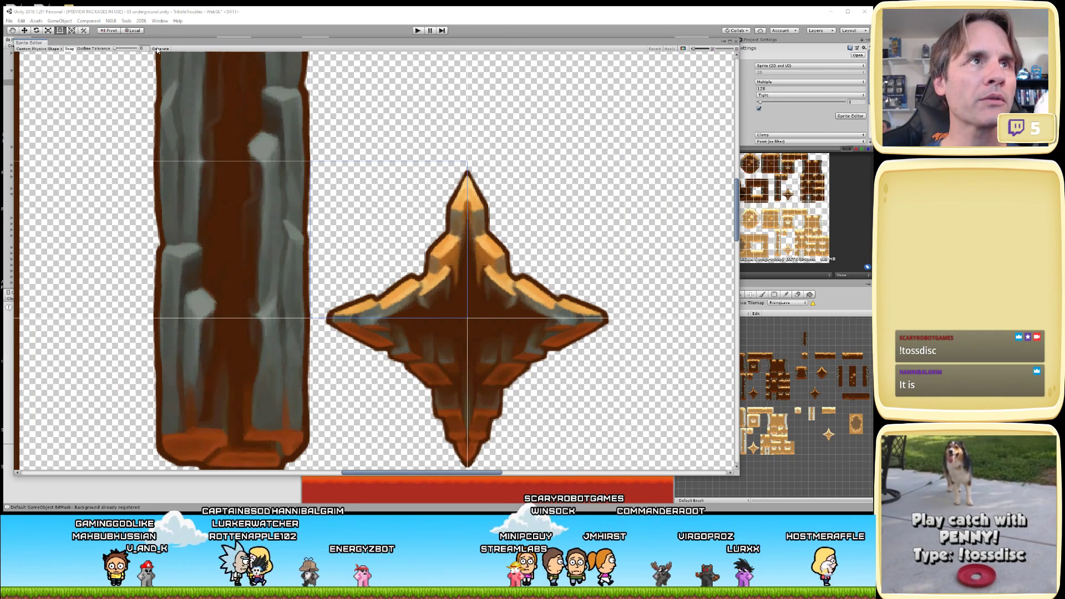
# - Auto-generate the star's left-half outline, tighten its points, delete an extra vertex and fix the tip
pyautogui.click(160, 48)
pyautogui.scroll(2, 431, 294)
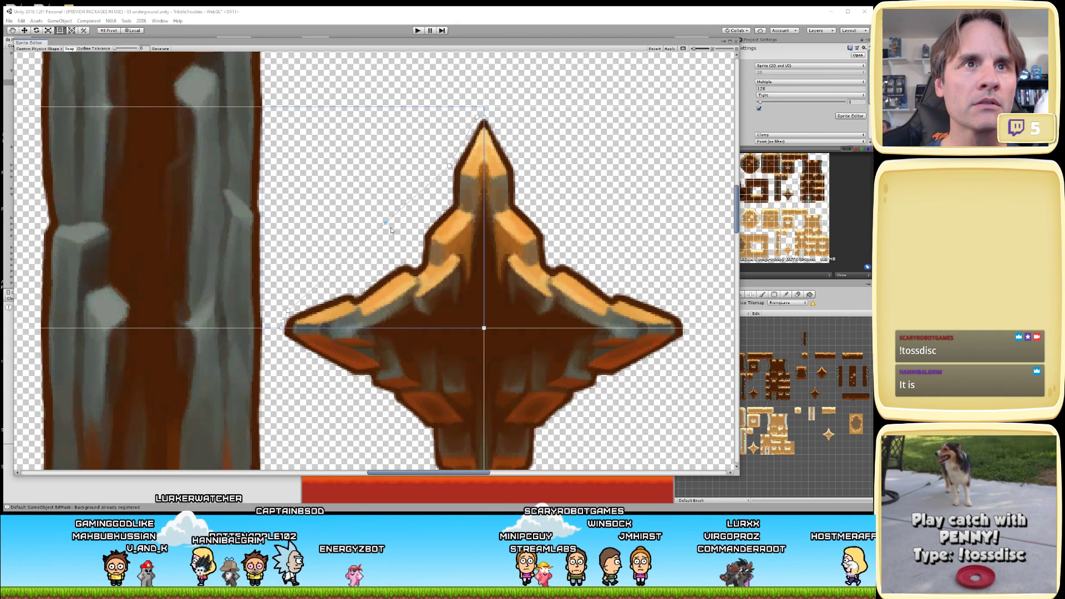
pyautogui.moveTo(400, 249); pyautogui.dragTo(385, 226)
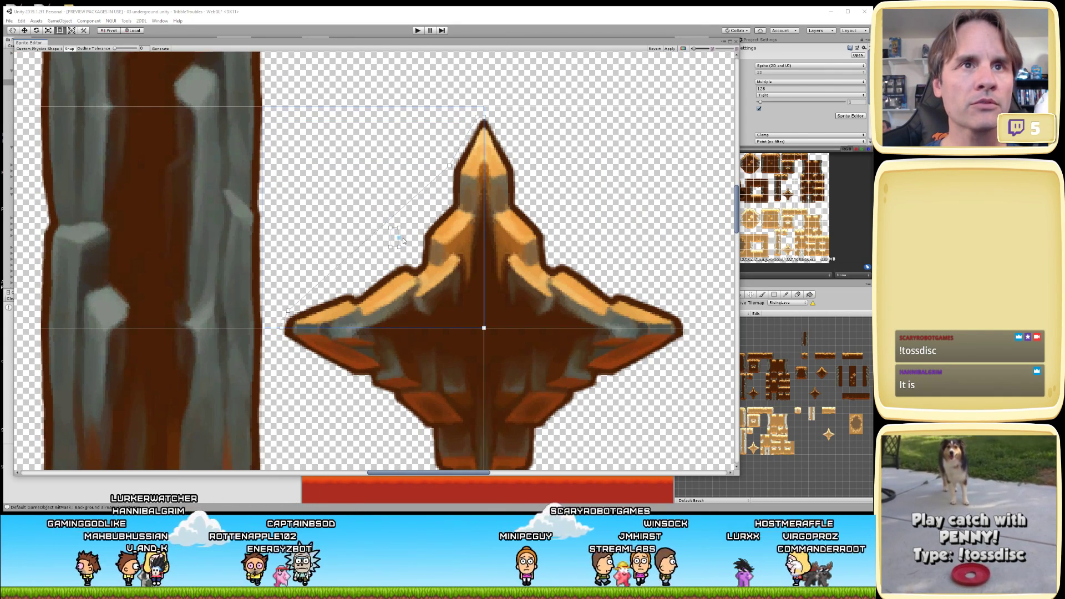
pyautogui.click(381, 228)
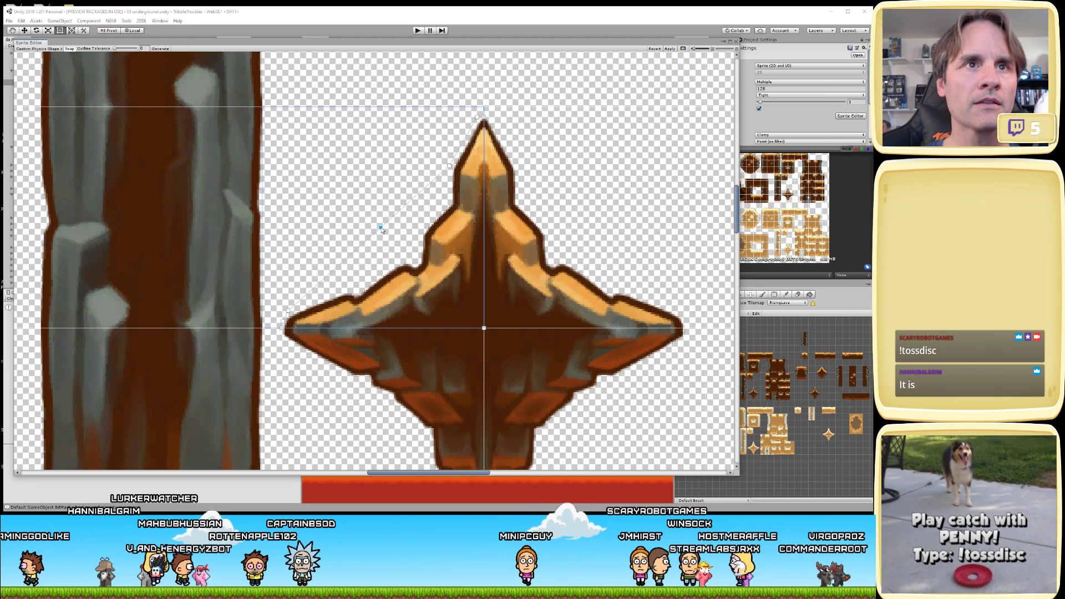
pyautogui.moveTo(382, 230); pyautogui.dragTo(406, 251)
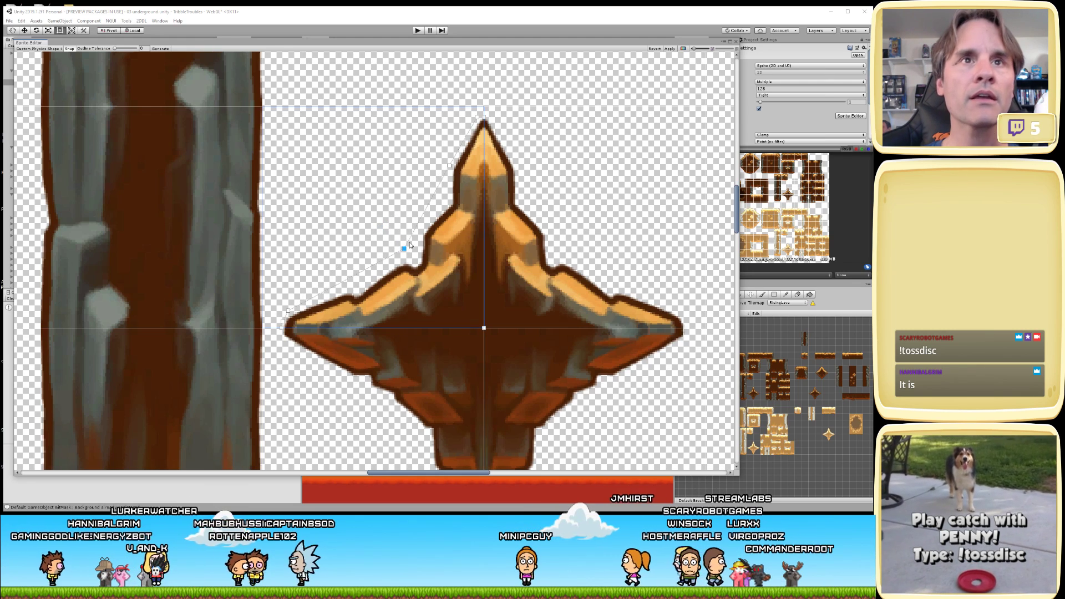
pyautogui.click(288, 311)
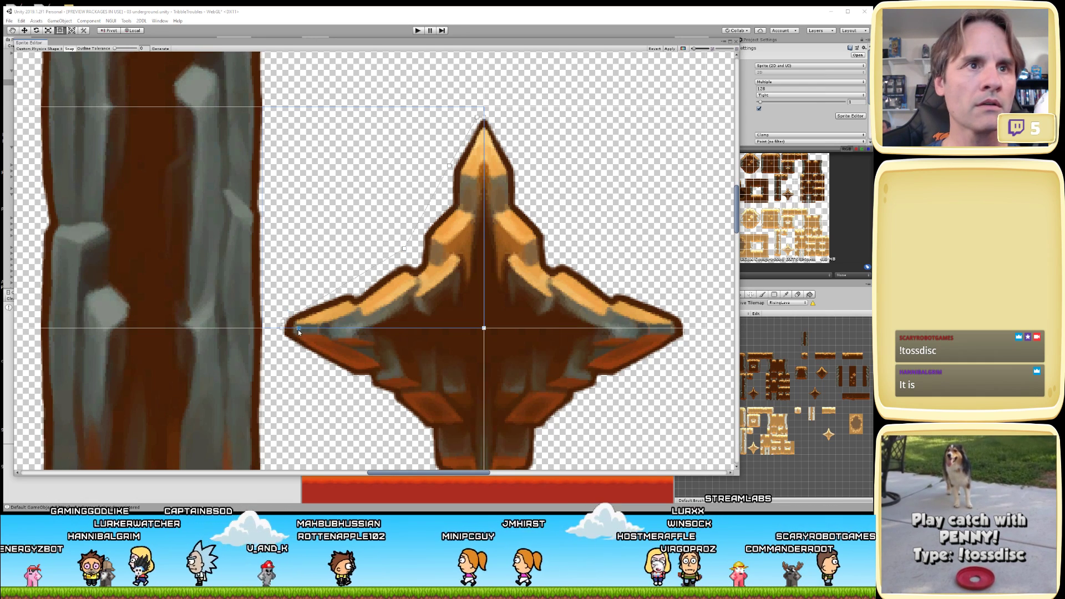
pyautogui.press('Delete')
pyautogui.click(350, 329)
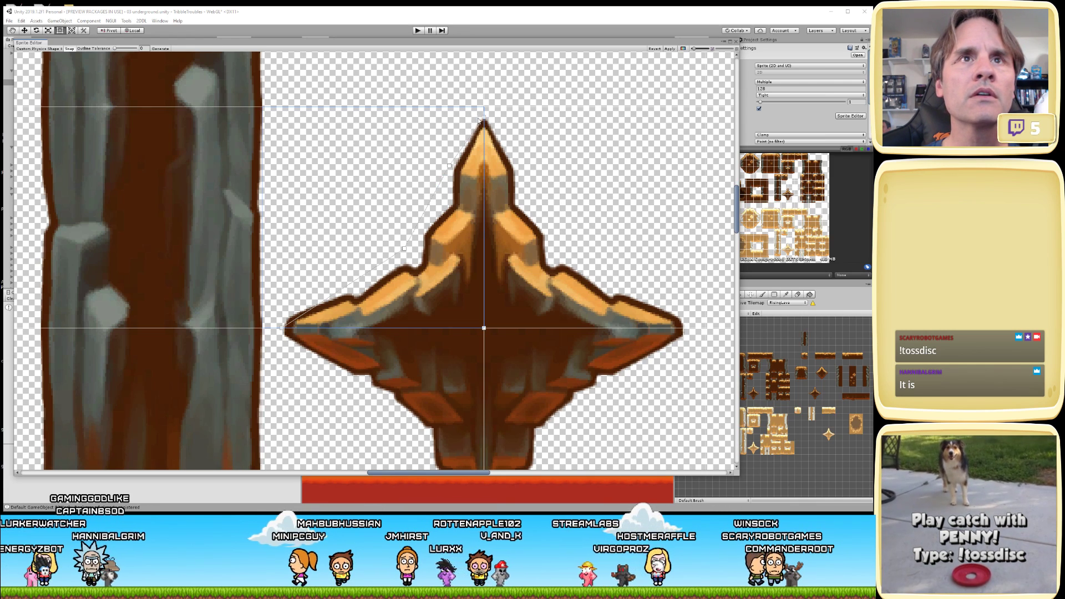
pyautogui.moveTo(478, 118); pyautogui.dragTo(484, 111)
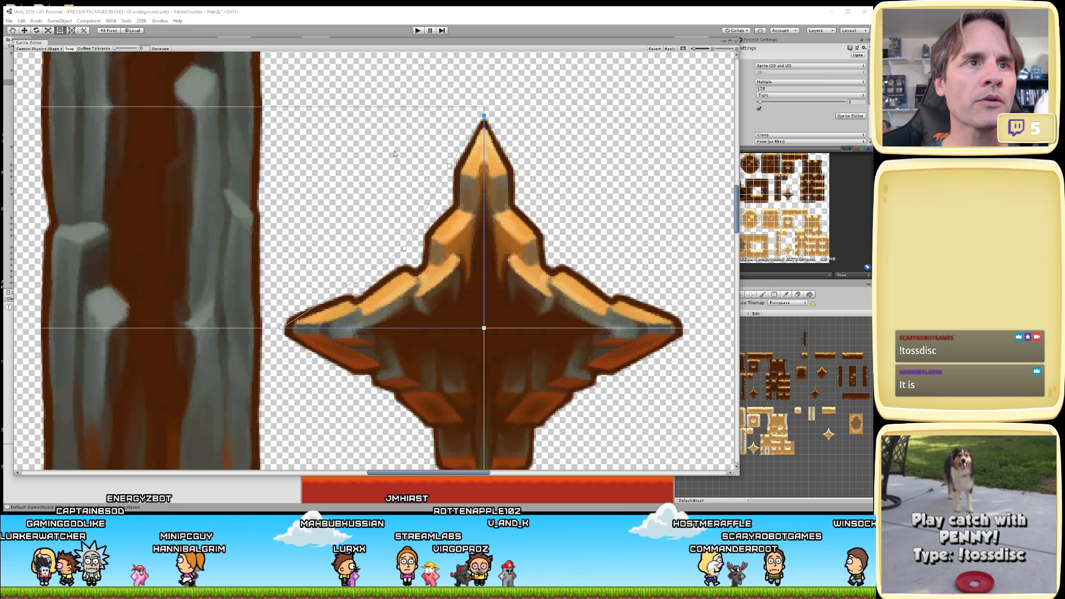
# - Generate the right half's outline and fit new vertices to its diagonal and lower edges
pyautogui.click(549, 260)
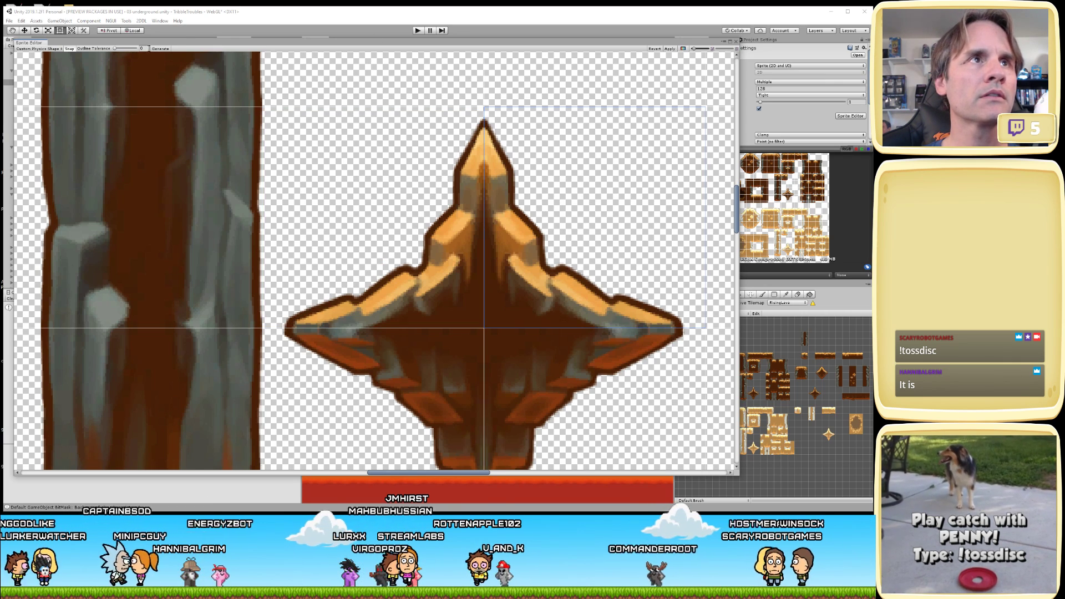
pyautogui.click(160, 49)
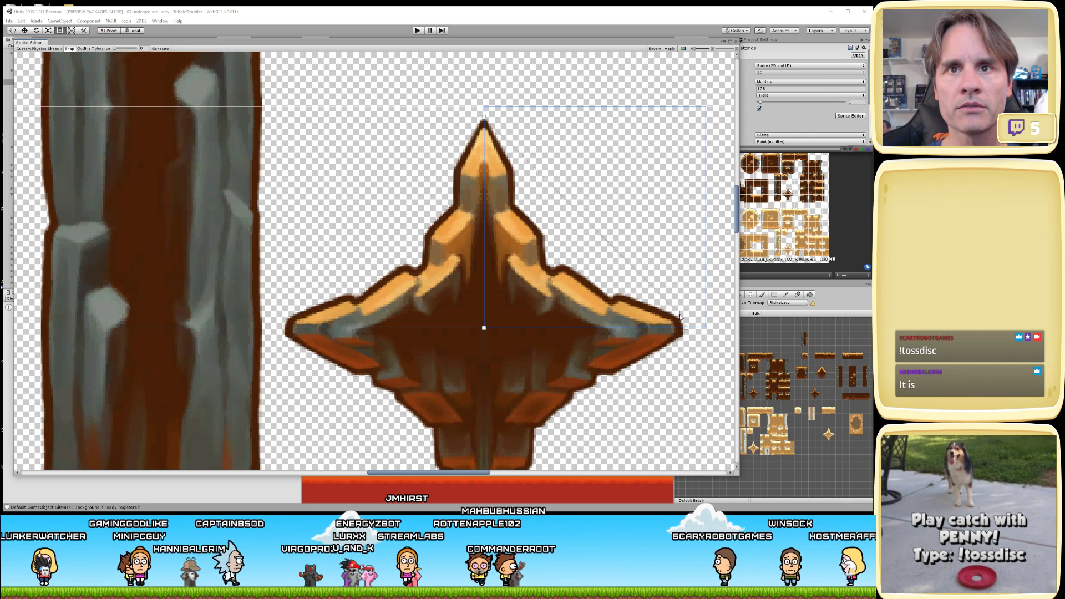
pyautogui.moveTo(597, 248)
pyautogui.mouseDown()
pyautogui.moveTo(557, 267)
pyautogui.moveTo(583, 248)
pyautogui.mouseUp()
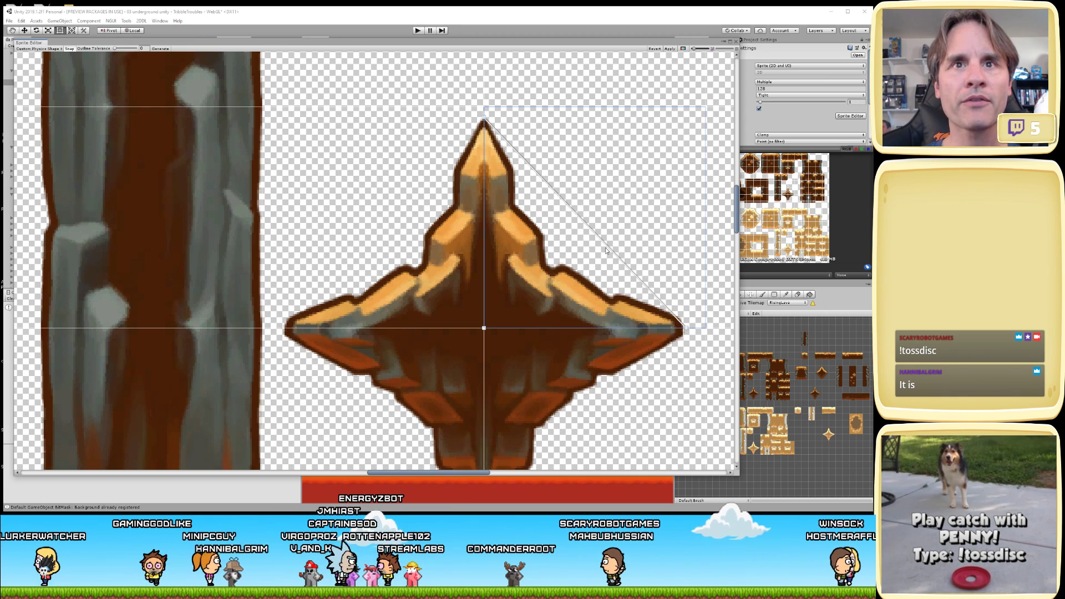
pyautogui.click(597, 236)
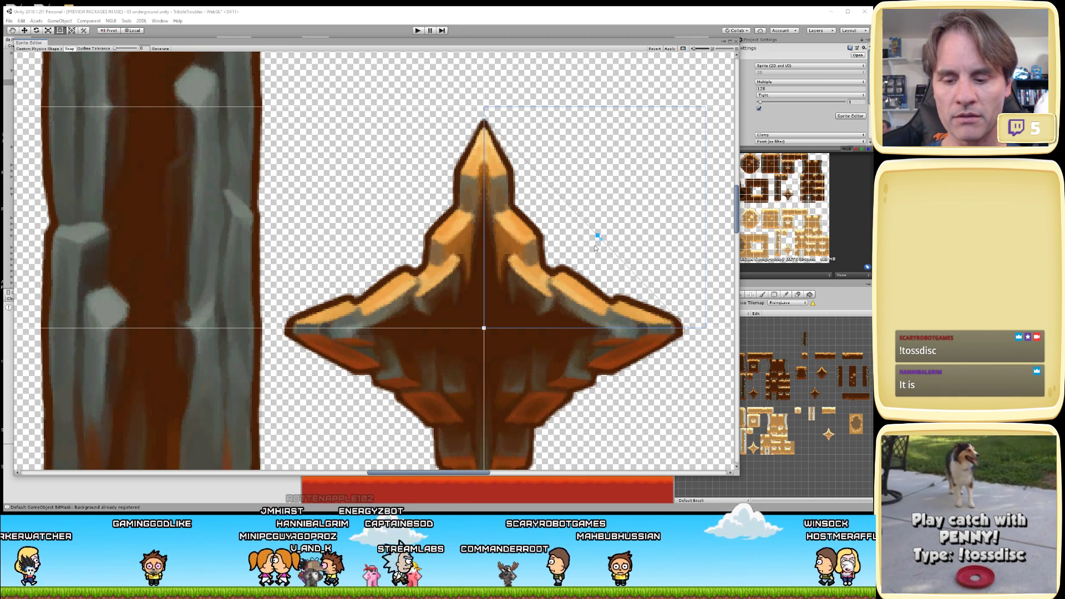
pyautogui.moveTo(598, 236); pyautogui.dragTo(557, 262)
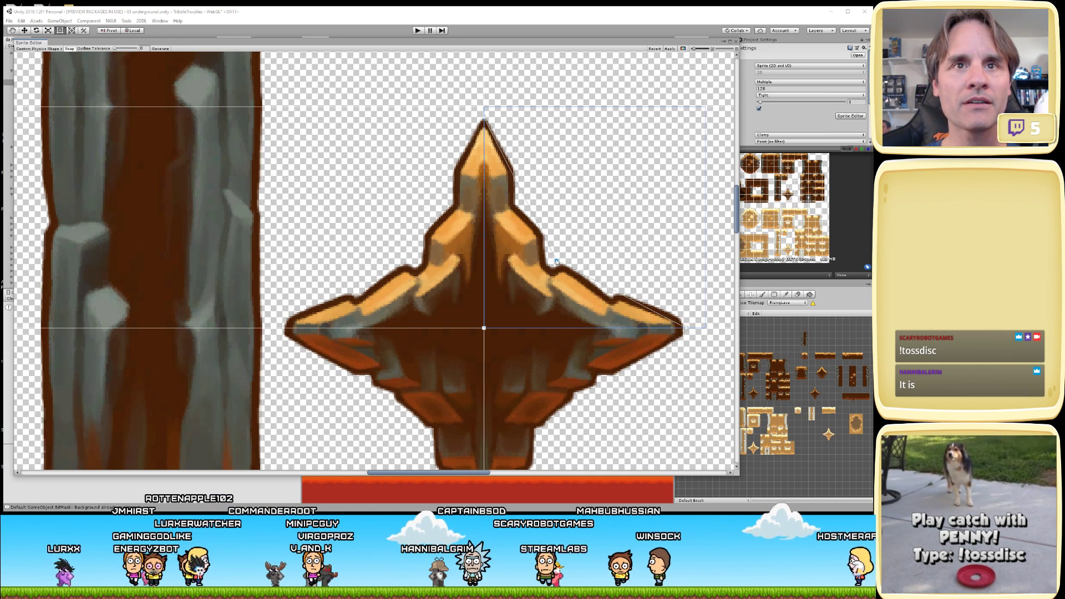
pyautogui.moveTo(556, 261); pyautogui.dragTo(539, 228)
pyautogui.moveTo(581, 257); pyautogui.dragTo(577, 274)
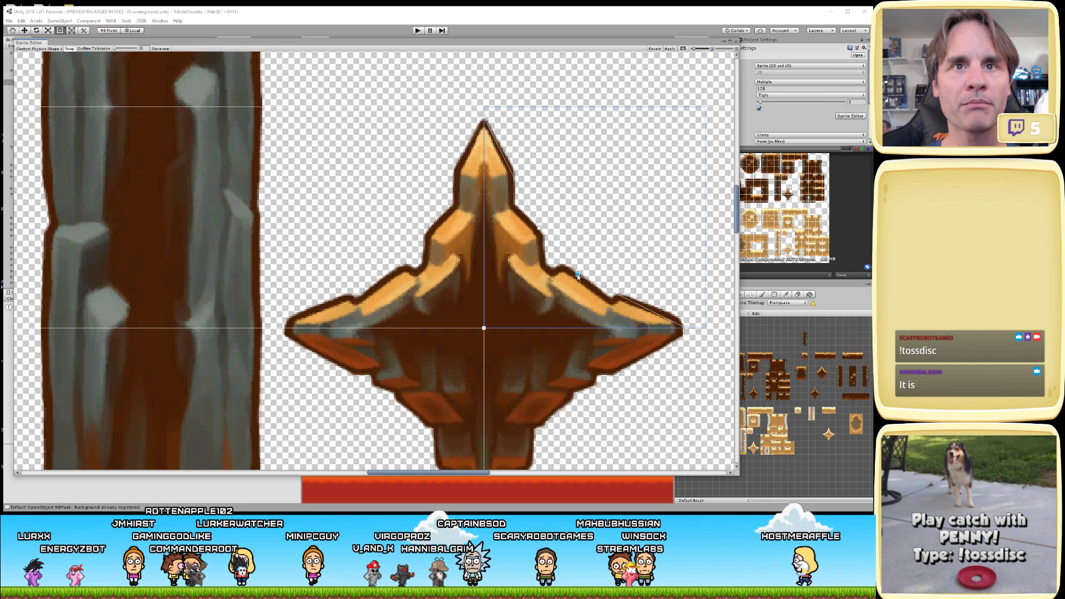
# - Refine both halves, nudging left-half vertices onto the edge and adding vertices on the right edge
pyautogui.click(434, 284)
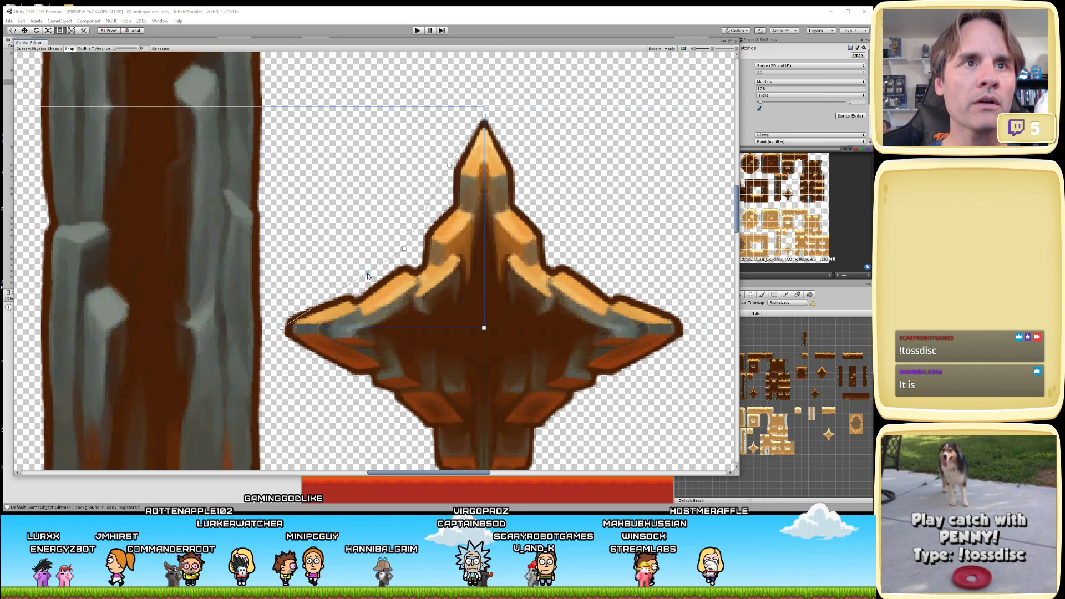
pyautogui.moveTo(355, 281); pyautogui.dragTo(356, 289)
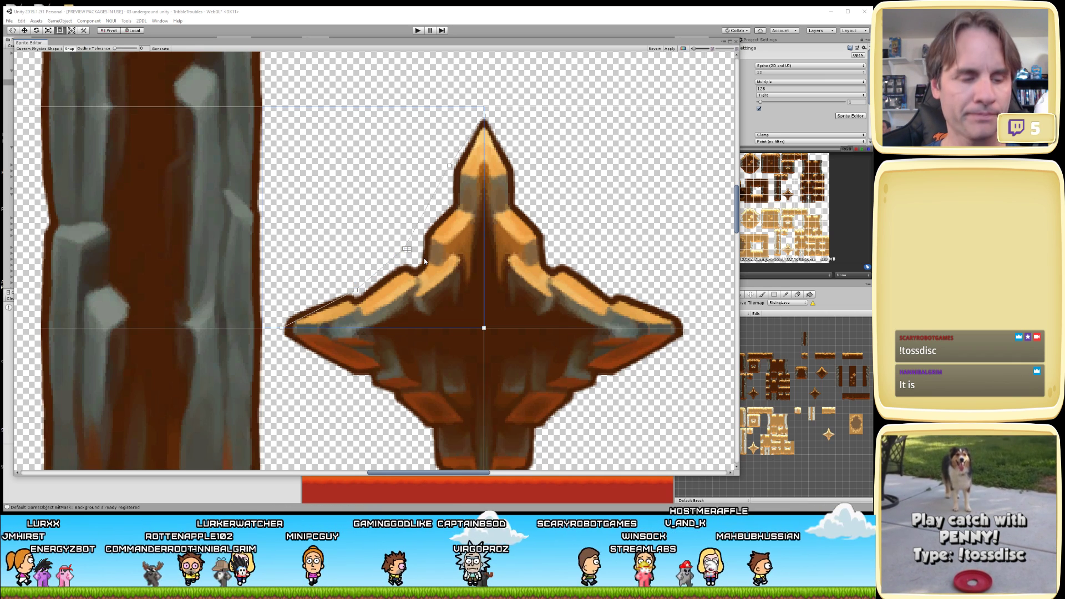
pyautogui.moveTo(407, 249); pyautogui.dragTo(411, 248)
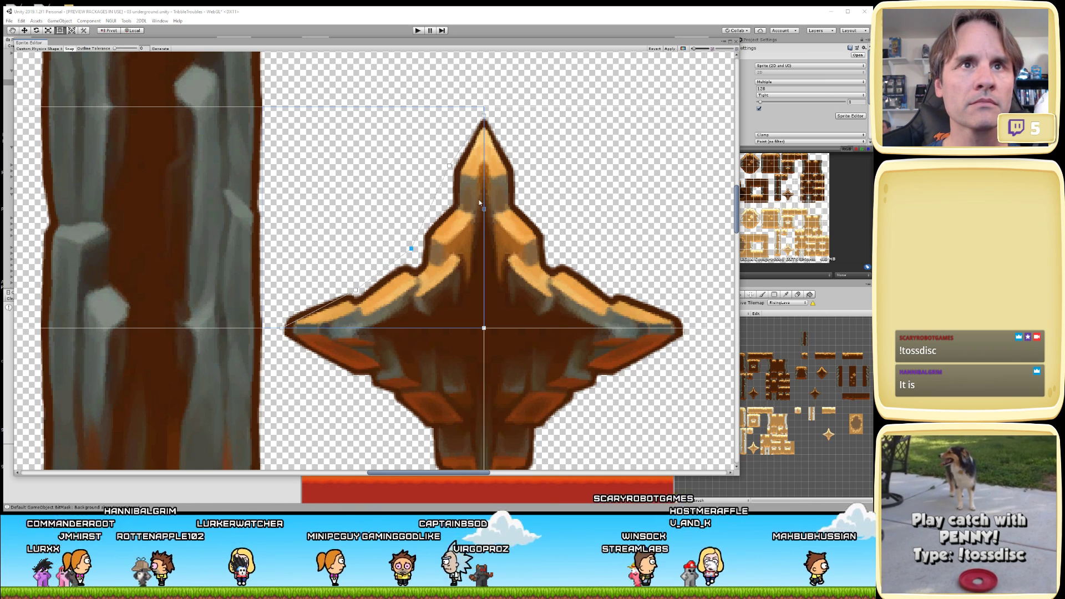
pyautogui.moveTo(450, 166); pyautogui.dragTo(453, 171)
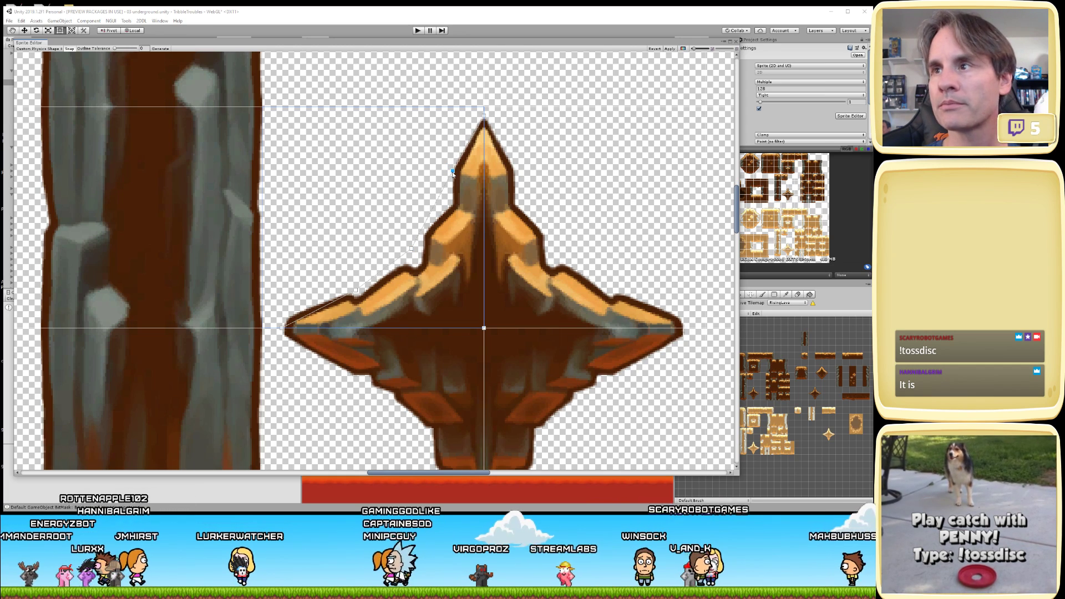
pyautogui.click(540, 233)
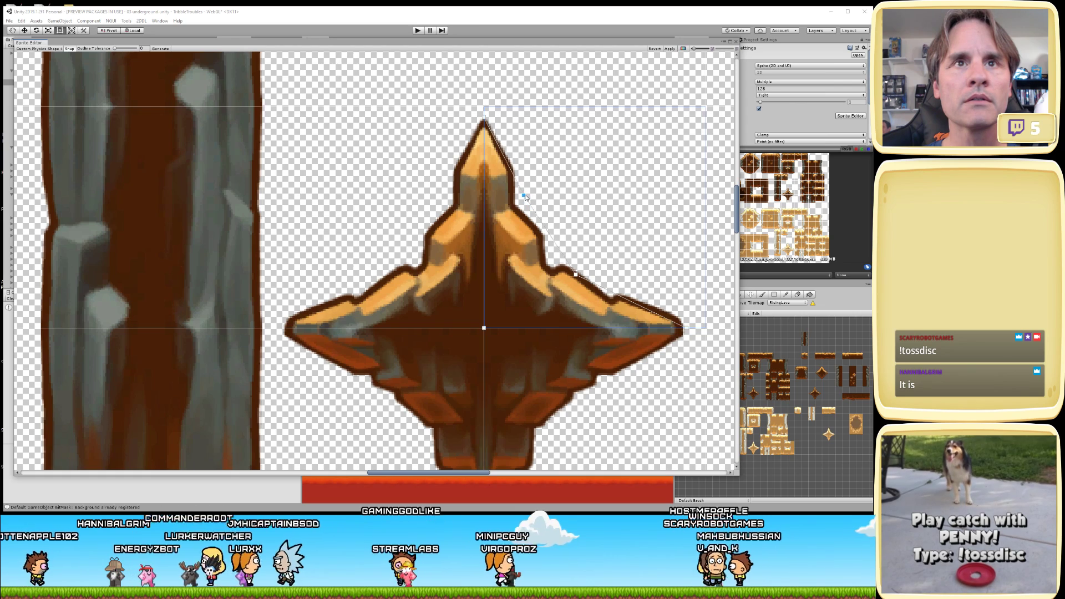
pyautogui.click(525, 197)
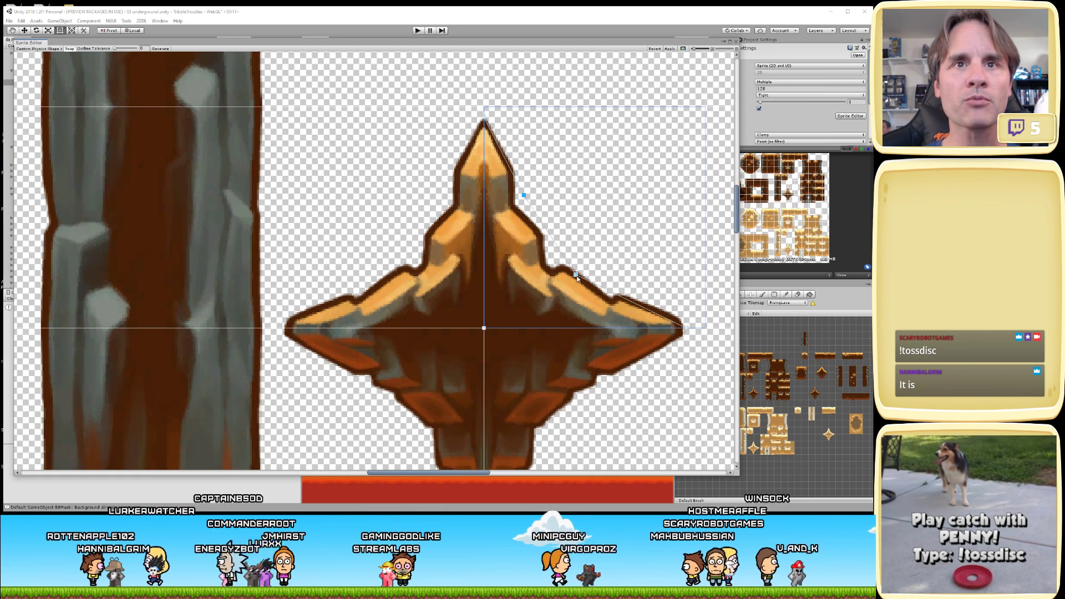
pyautogui.click(558, 254)
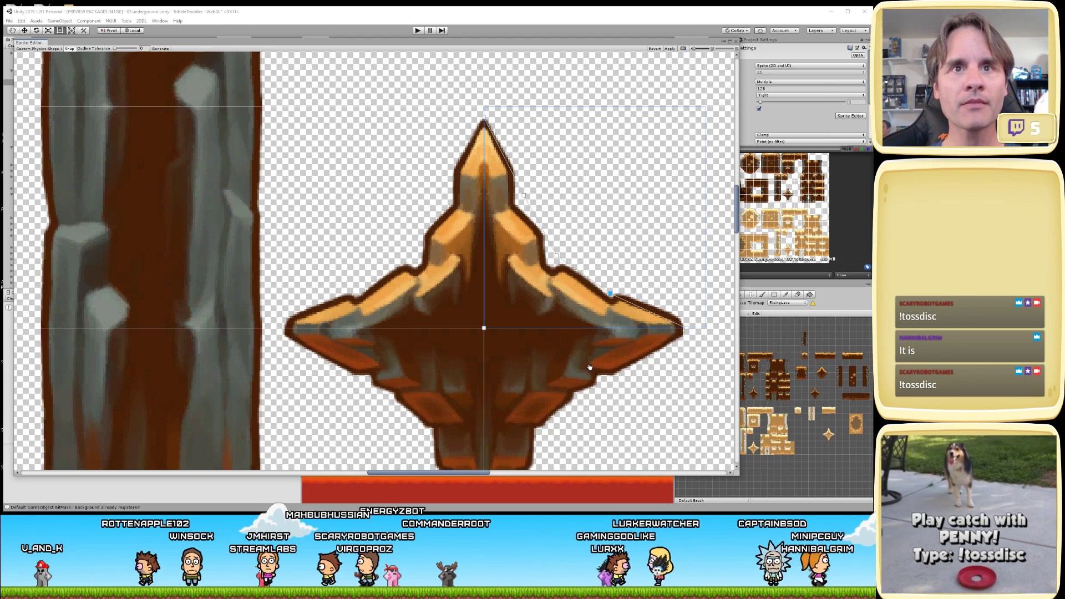
# - Zoom out to the full canyonTiles sheet, apply the physics shape changes and close the Sprite Editor
pyautogui.moveTo(645, 379); pyautogui.dragTo(594, 402, button='middle')
pyautogui.scroll(-2, 608, 395)
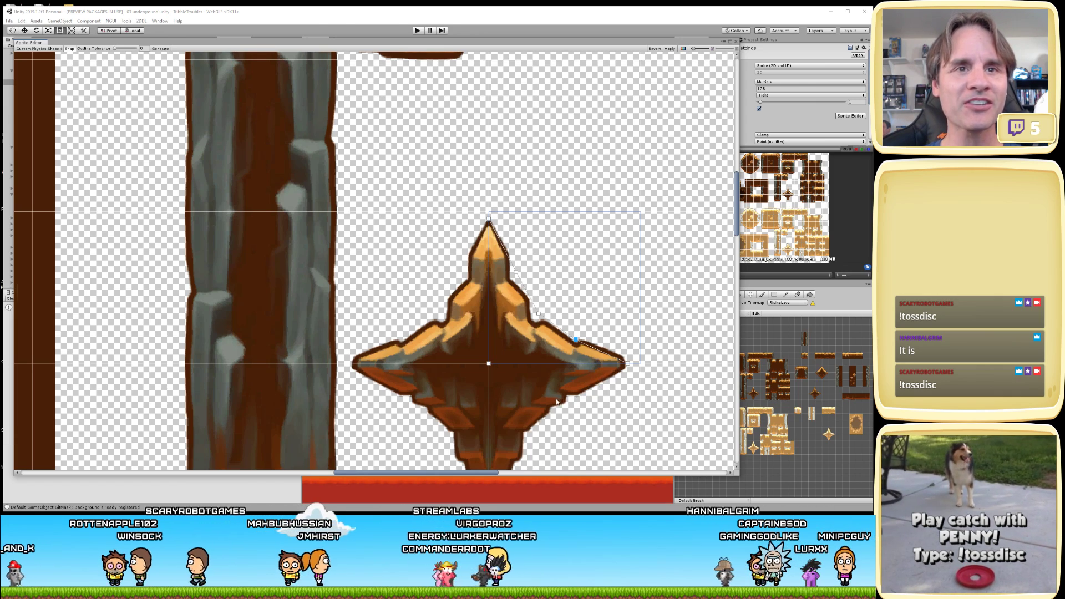
pyautogui.scroll(-2, 557, 402)
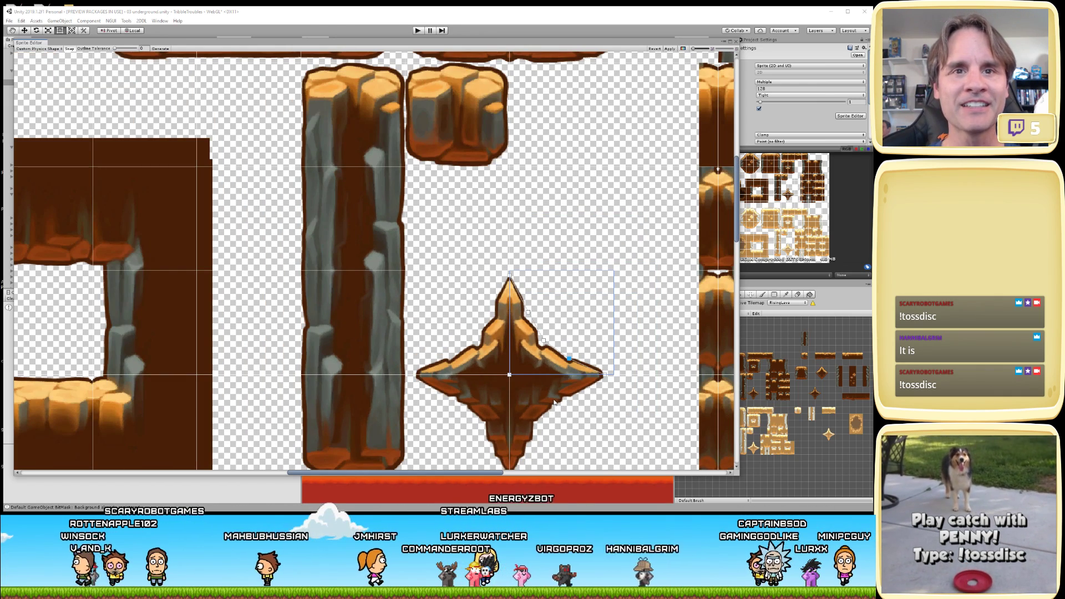
pyautogui.click(592, 423)
pyautogui.scroll(-1, 601, 412)
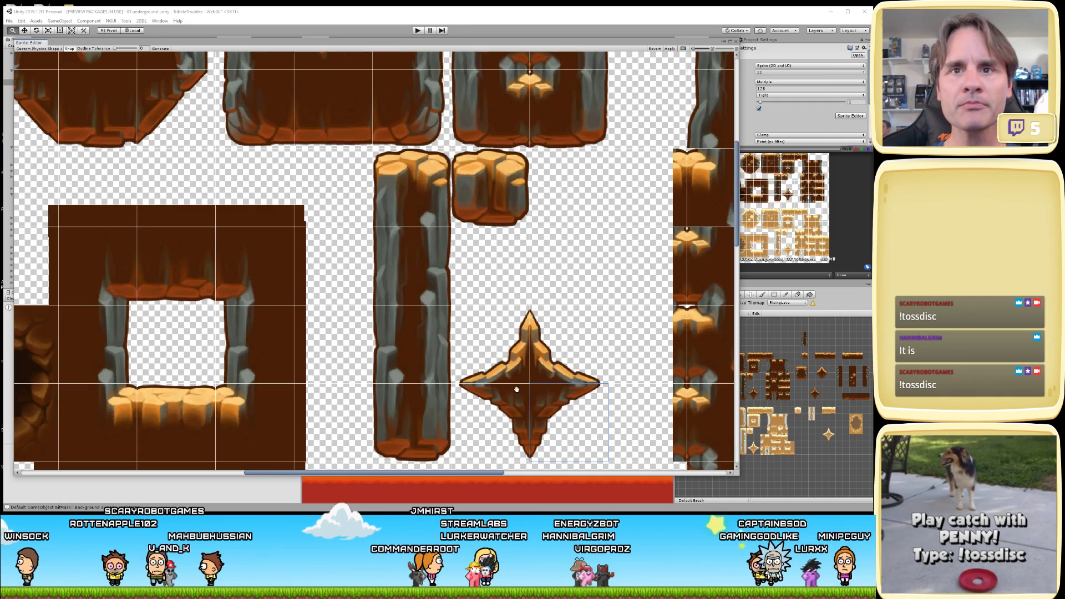
pyautogui.moveTo(620, 391); pyautogui.dragTo(500, 392, button='middle')
pyautogui.scroll(-4, 382, 386)
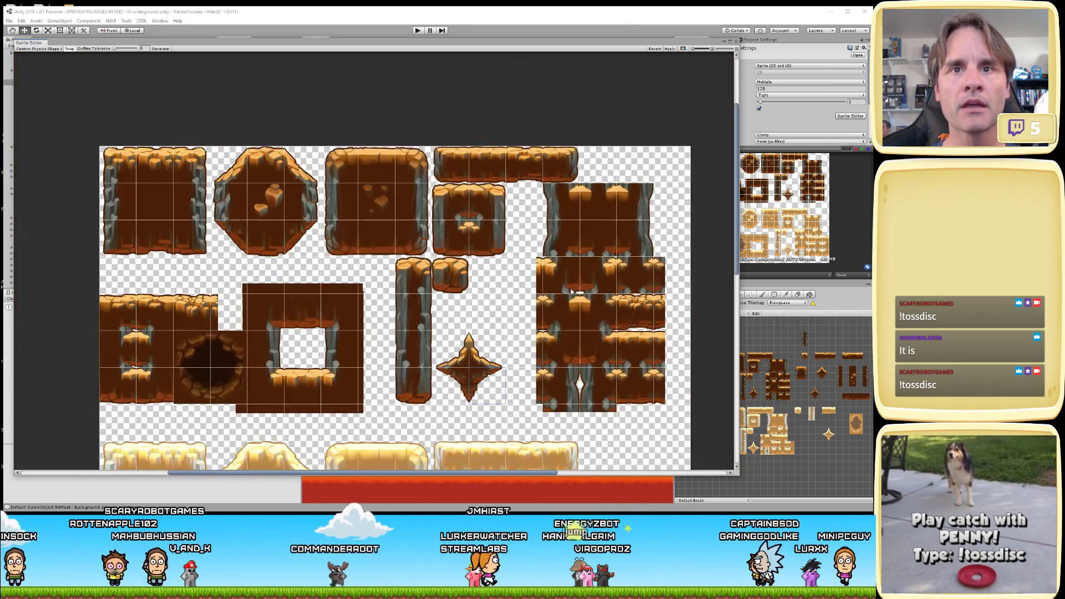
pyautogui.click(670, 48)
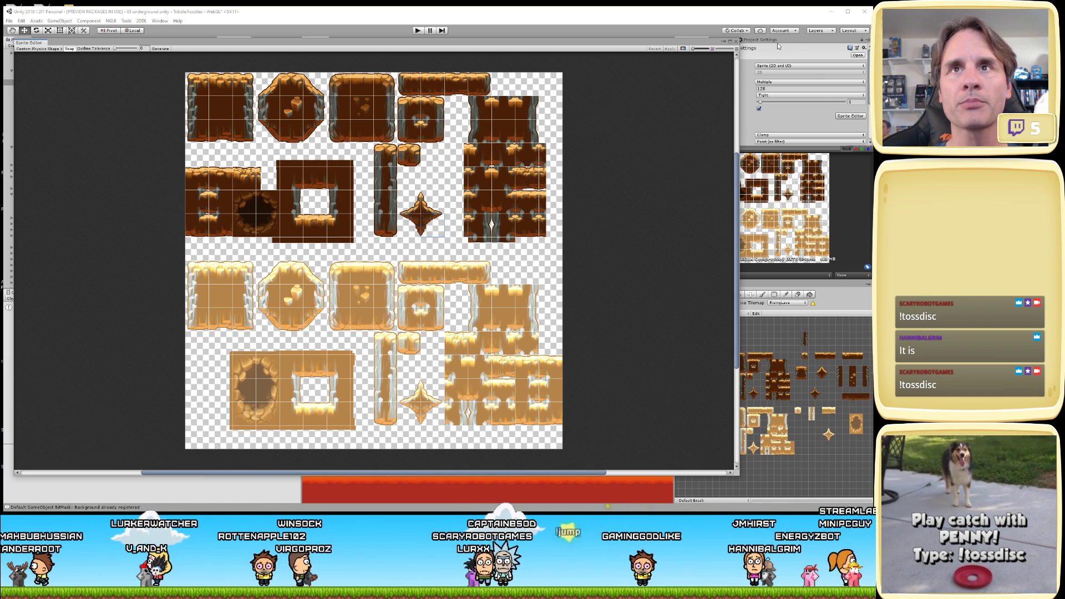
pyautogui.click(736, 42)
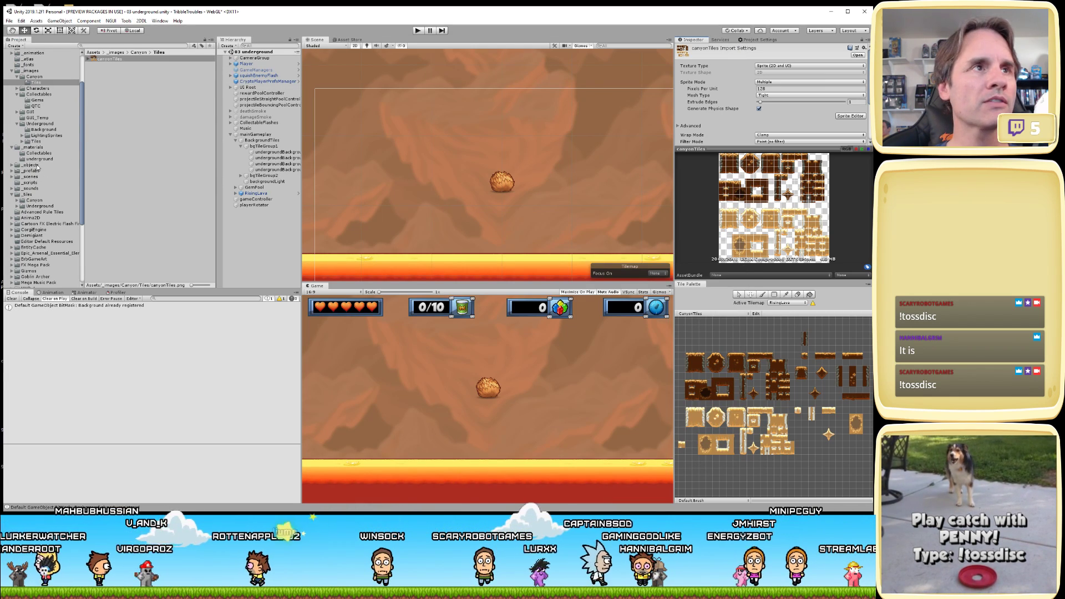
# - Open the 04 canyon scene from the scenes folder
pyautogui.scroll(3, 26, 61)
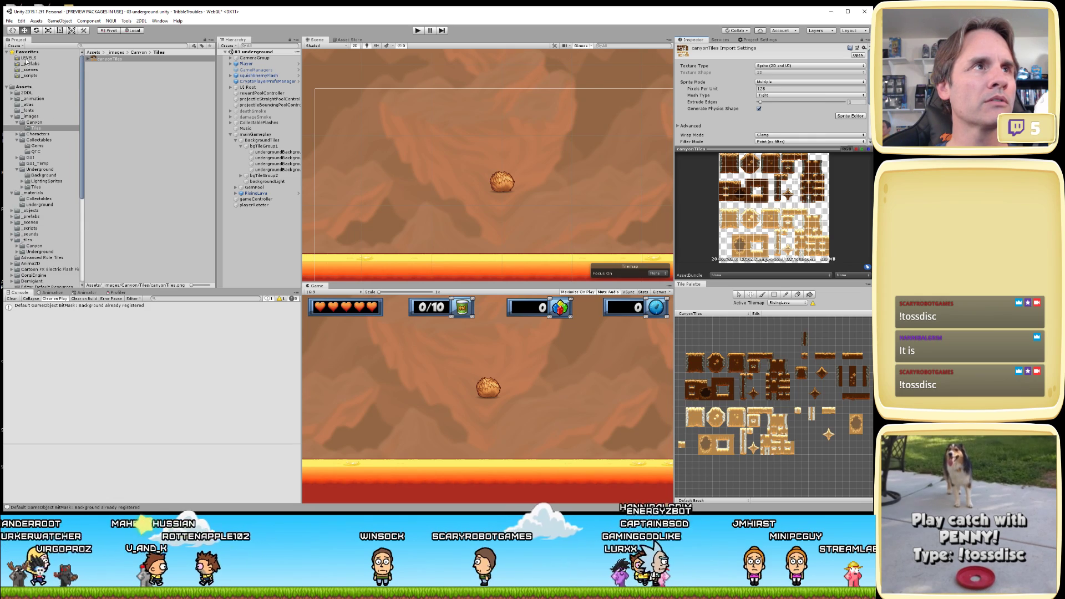
pyautogui.click(31, 70)
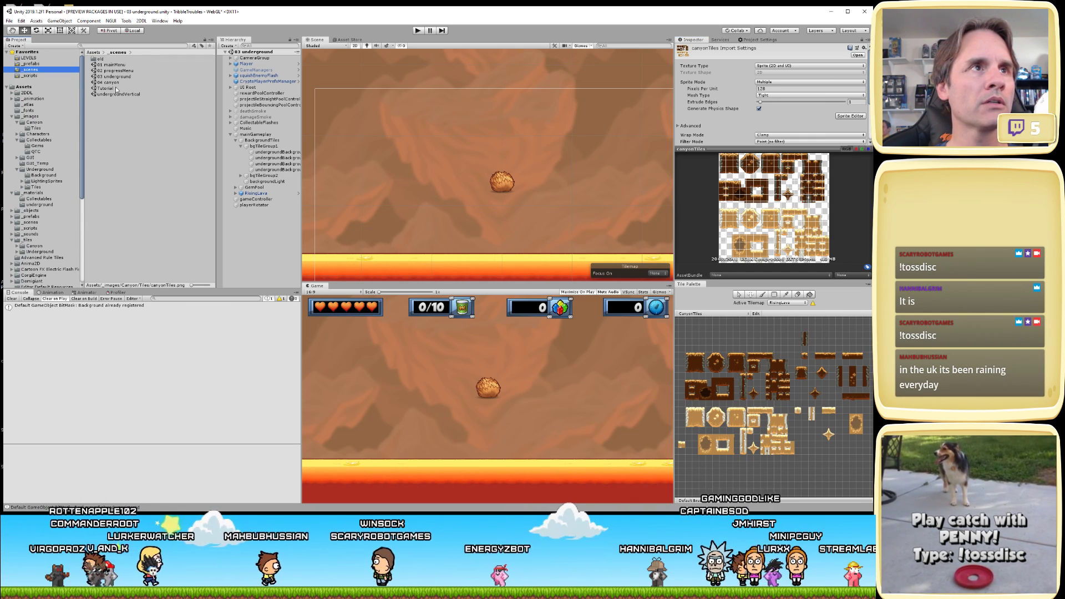
pyautogui.doubleClick(114, 83)
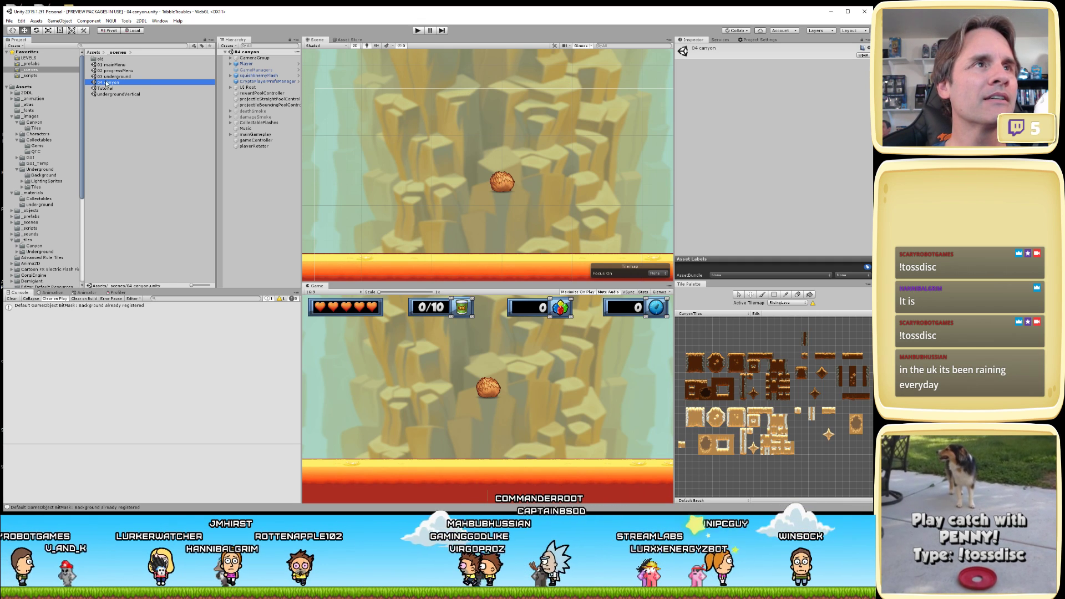
# - Open the section001_LR prefab from the Canyon level sections folder
pyautogui.scroll(-10, 8, 237)
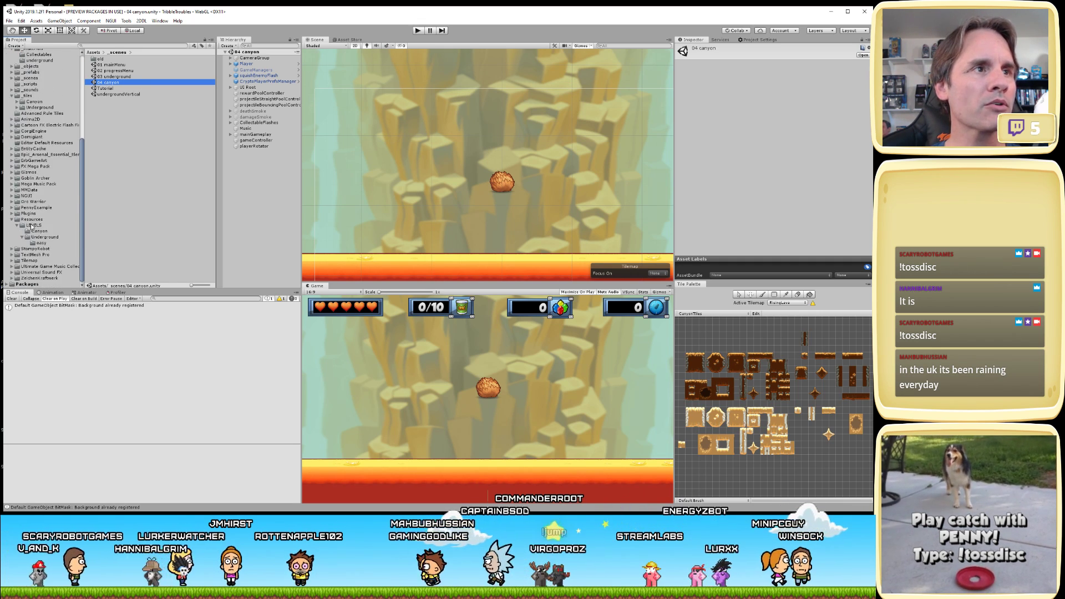
pyautogui.click(40, 230)
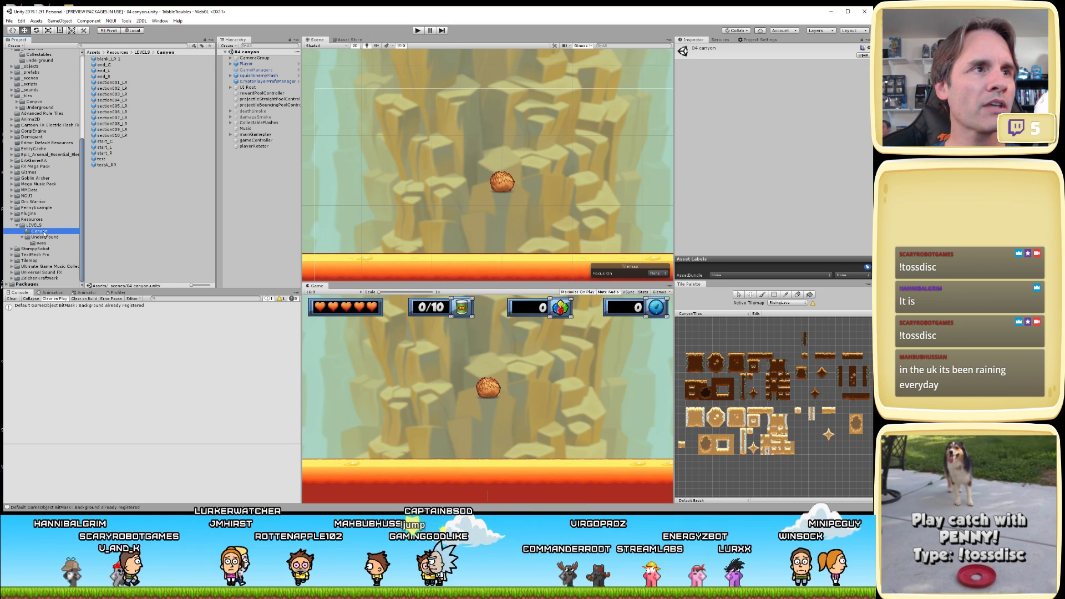
pyautogui.doubleClick(134, 85)
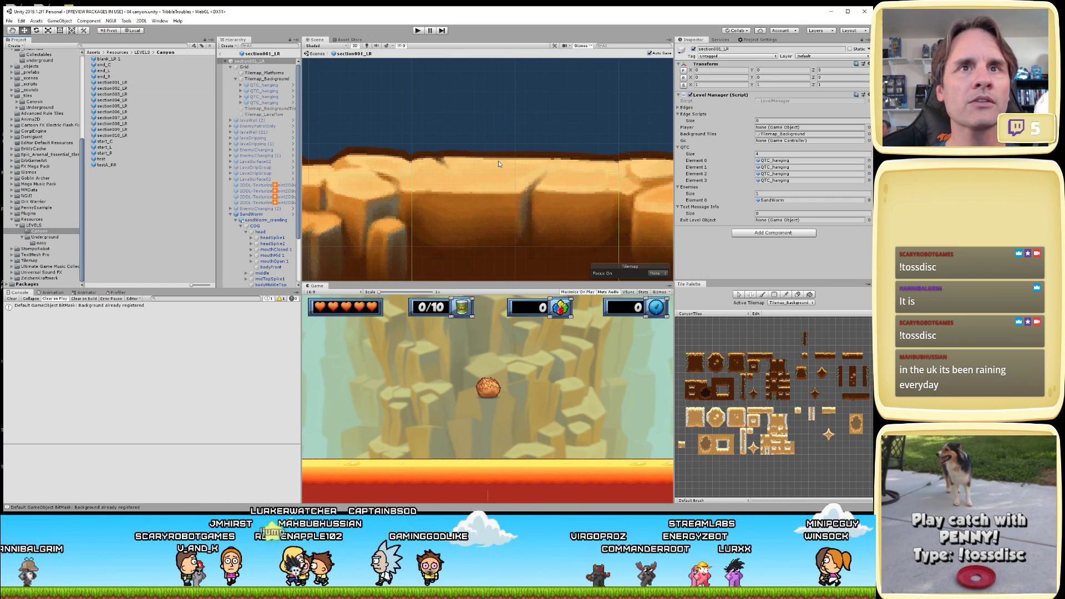
# - Select Tilemap_Platforms and pan the Scene view to frame the rock column and its top ledge
pyautogui.click(441, 199)
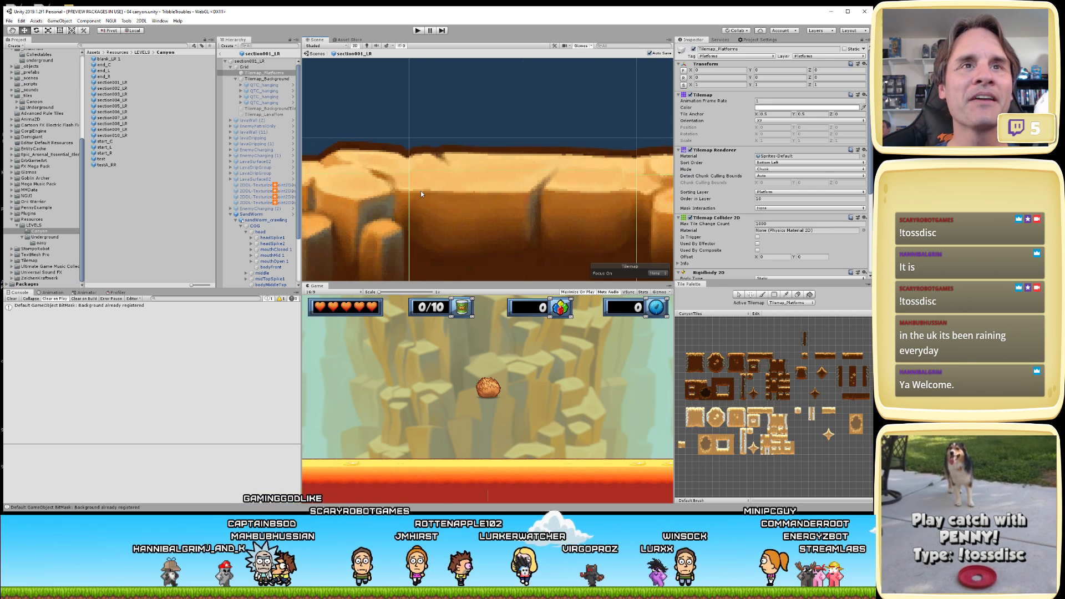
pyautogui.press('q')
pyautogui.moveTo(416, 192); pyautogui.dragTo(454, 199)
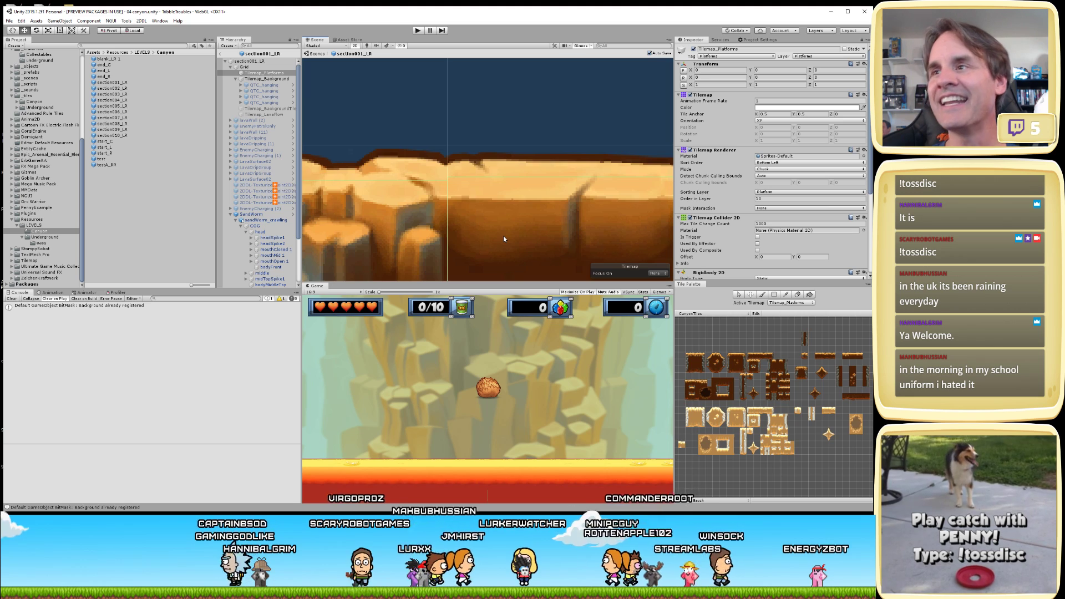
pyautogui.scroll(-2, 492, 216)
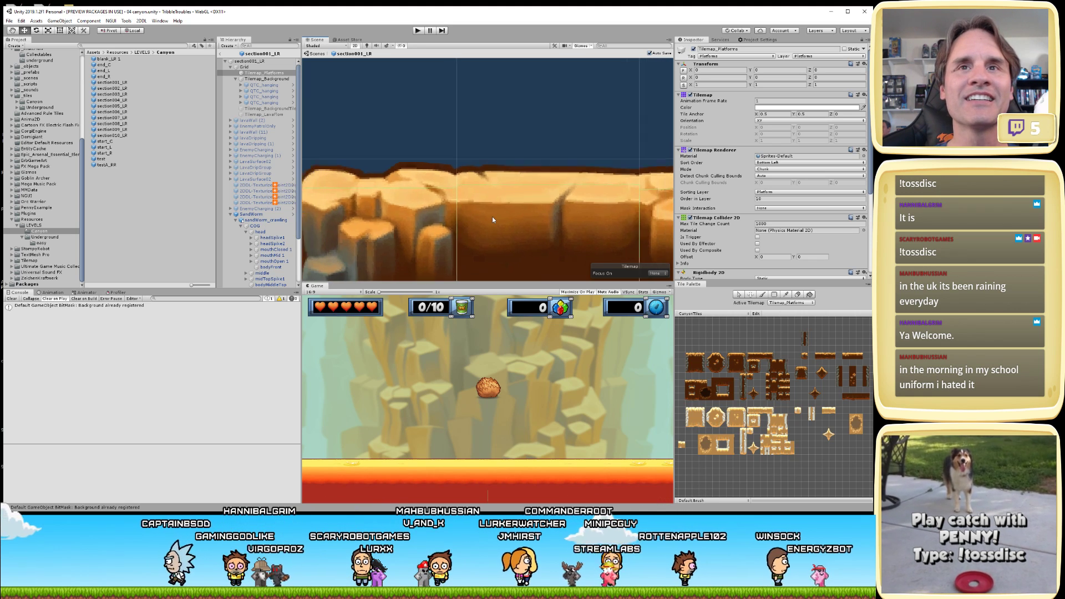
pyautogui.scroll(1, 493, 219)
pyautogui.moveTo(492, 220); pyautogui.dragTo(527, 223)
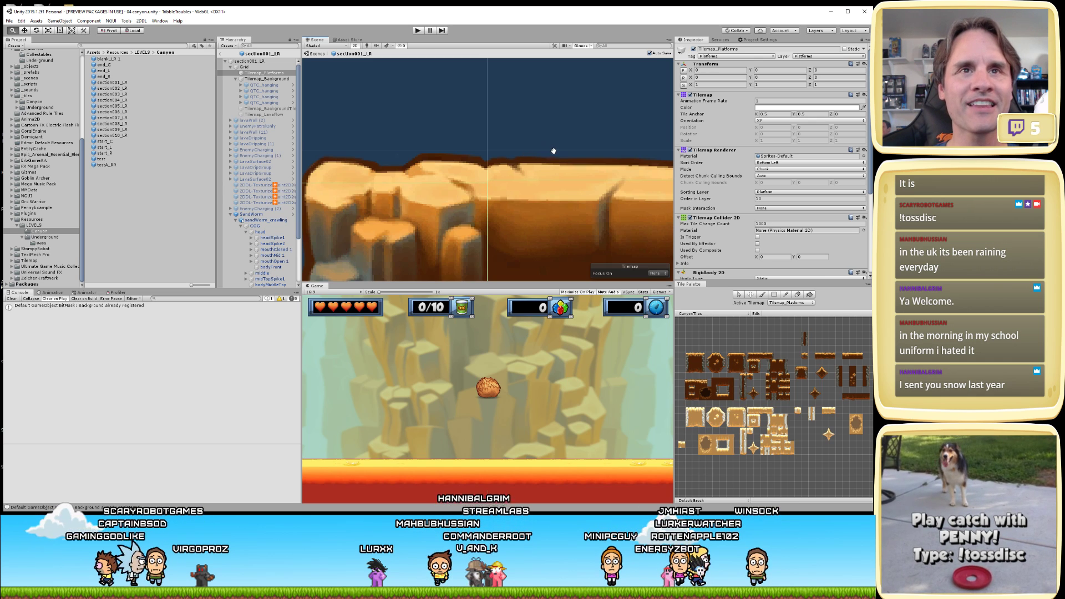
pyautogui.moveTo(553, 151); pyautogui.dragTo(454, 146)
pyautogui.scroll(-5, 533, 215)
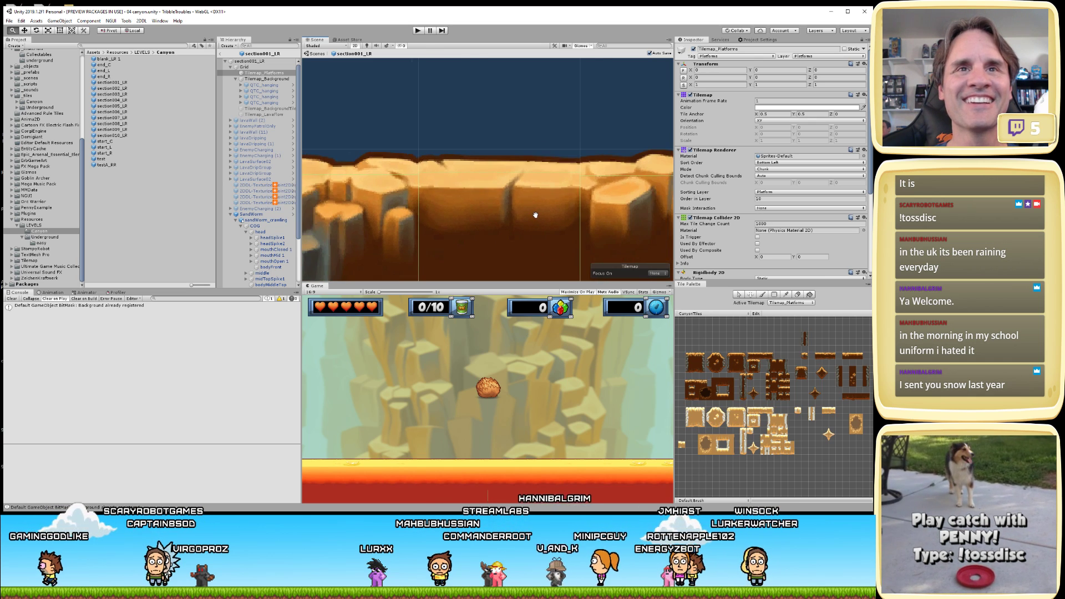
pyautogui.moveTo(542, 222); pyautogui.dragTo(390, 221)
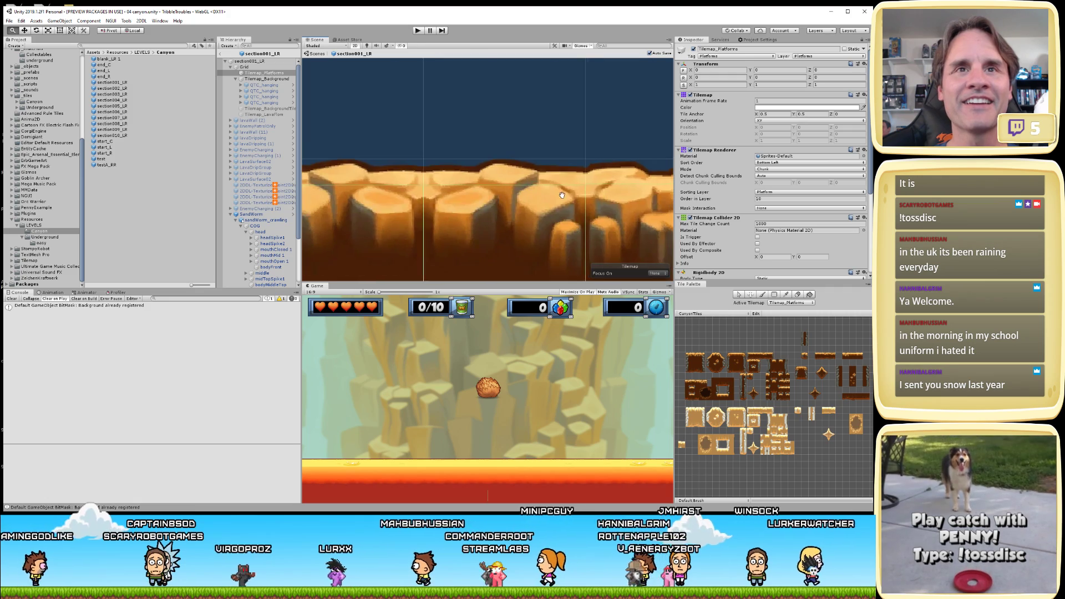
pyautogui.moveTo(540, 211); pyautogui.dragTo(486, 189)
pyautogui.scroll(-2, 485, 188)
pyautogui.scroll(-2, 485, 189)
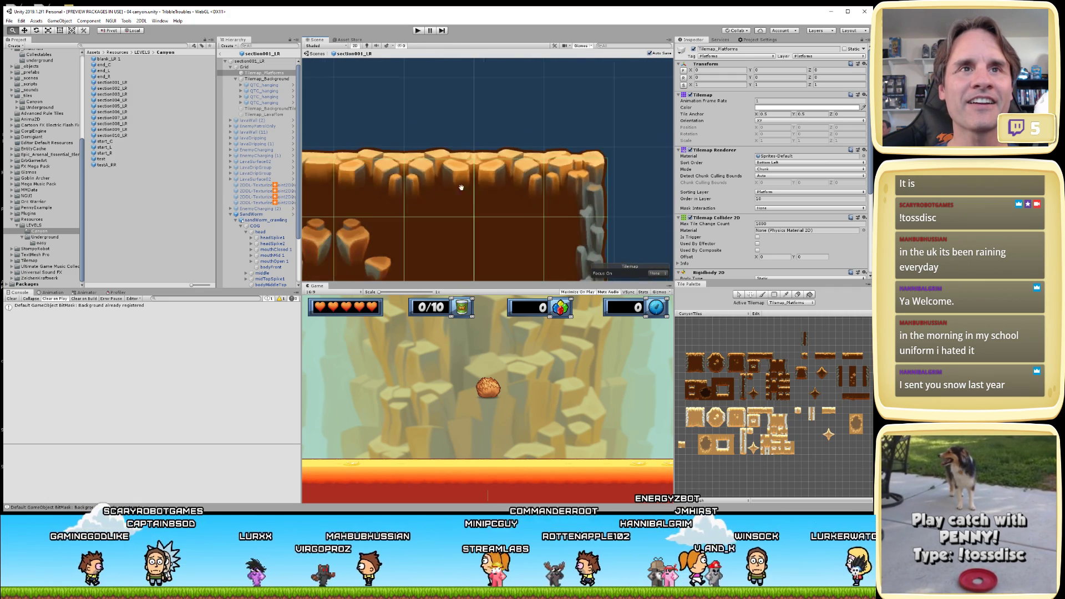
pyautogui.moveTo(363, 181); pyautogui.dragTo(578, 207)
pyautogui.scroll(-4, 578, 207)
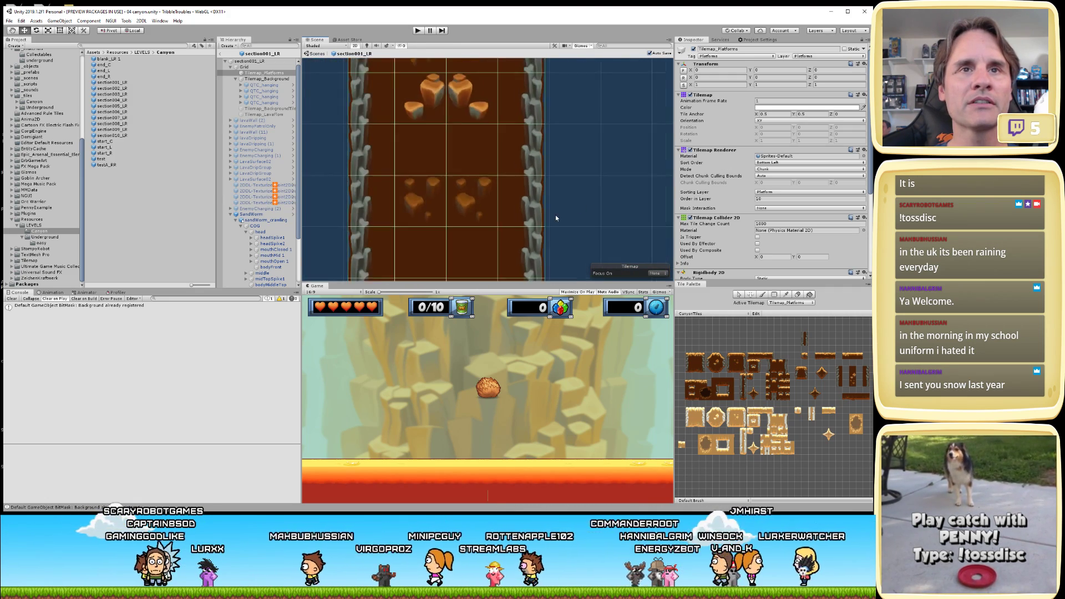
pyautogui.moveTo(643, 83); pyautogui.dragTo(622, 218)
# - Switch to the Move tool and tick Used By Composite on the Tilemap Collider 2D
pyautogui.press('w')
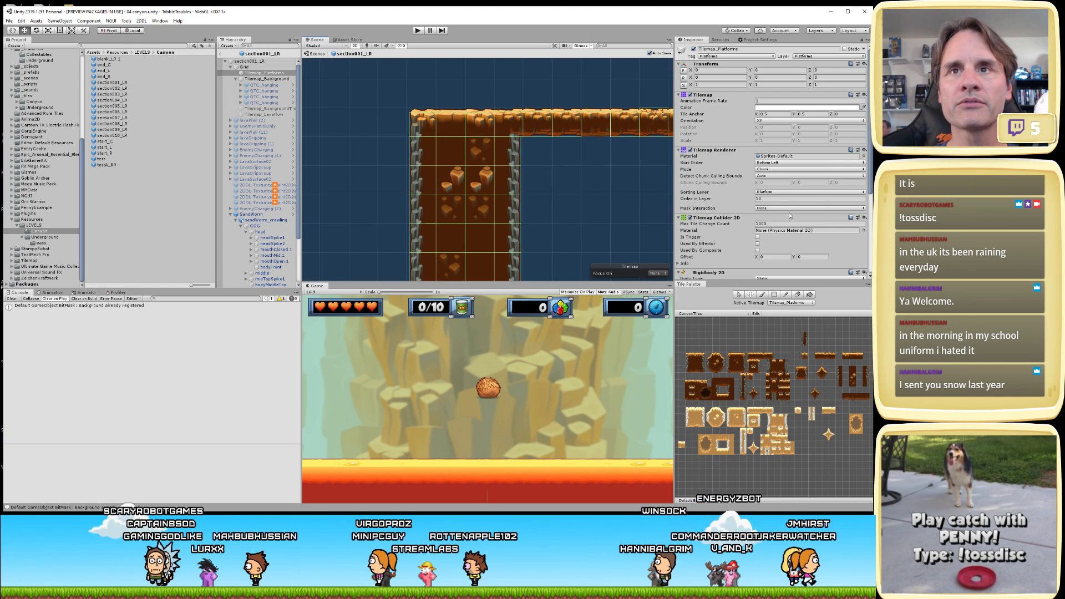
pyautogui.click(758, 251)
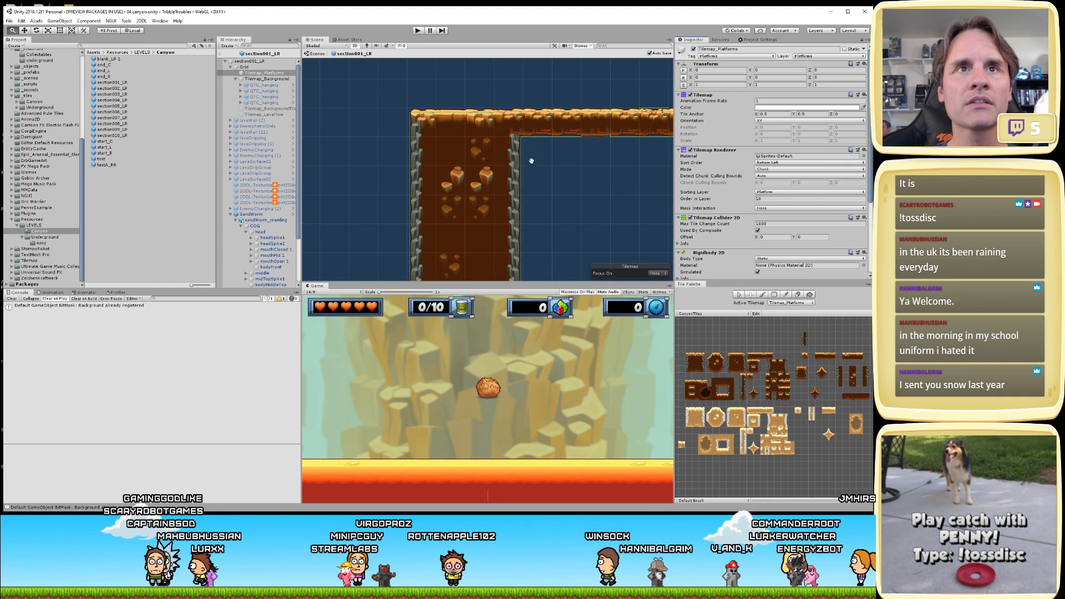
pyautogui.moveTo(502, 111); pyautogui.dragTo(604, 167, button='middle')
pyautogui.scroll(2, 508, 261)
pyautogui.scroll(4, 468, 181)
pyautogui.scroll(1, 538, 187)
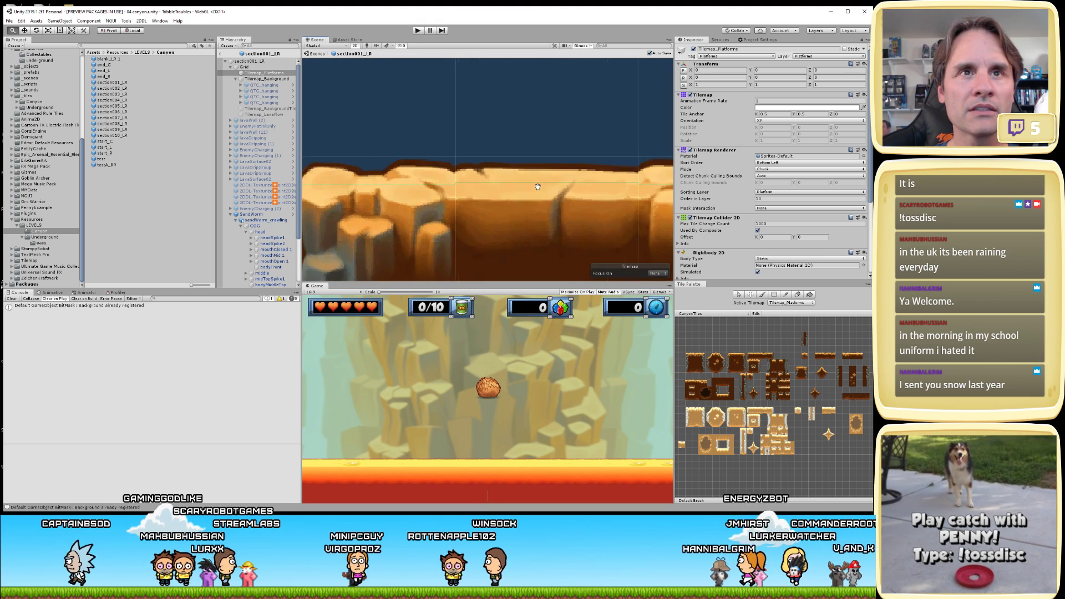
pyautogui.scroll(-4, 592, 208)
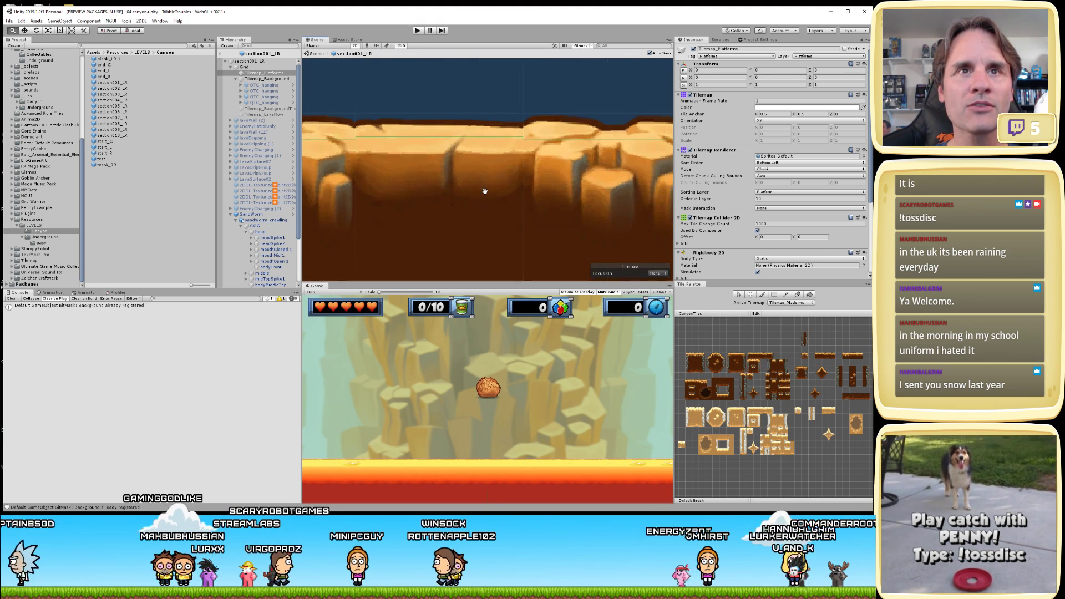
# - Inspect the ledge collider in the Scene view, then start Play mode to test the level
pyautogui.moveTo(601, 191); pyautogui.dragTo(451, 222, button='middle')
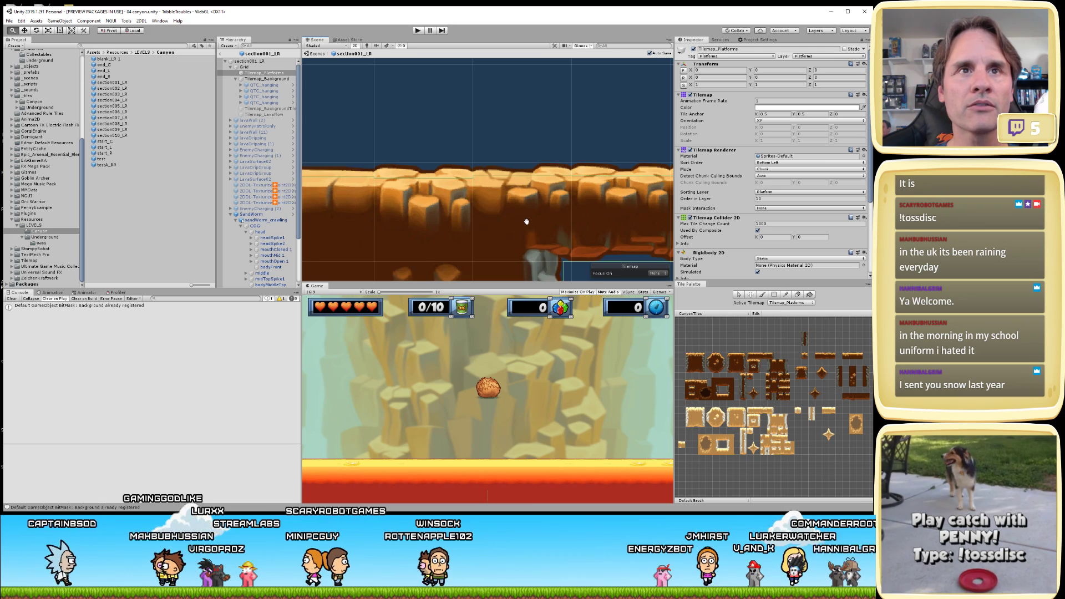
pyautogui.scroll(4, 527, 221)
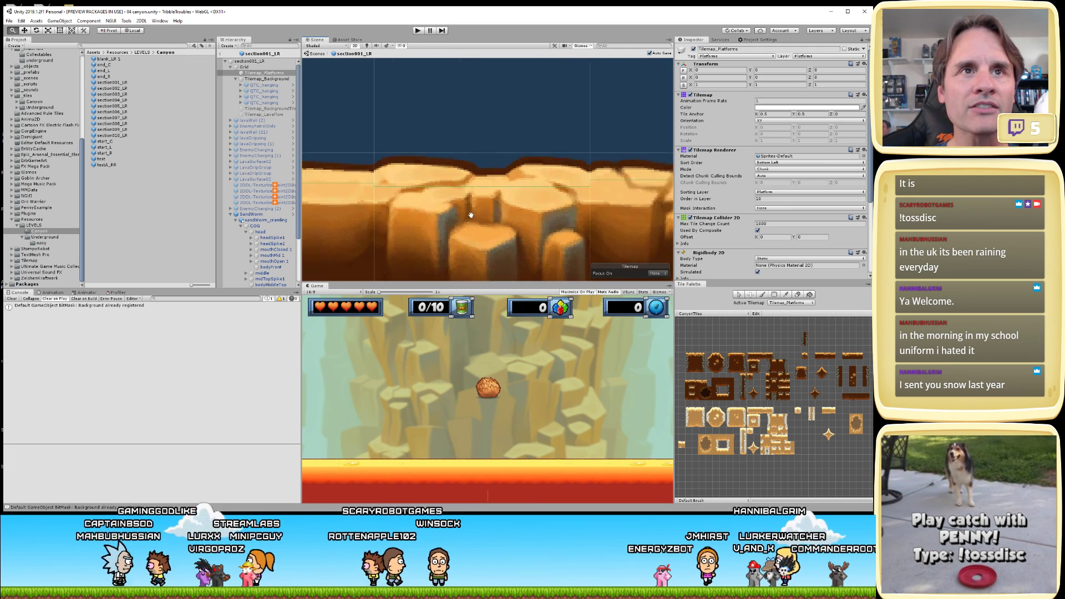
pyautogui.scroll(5, 471, 215)
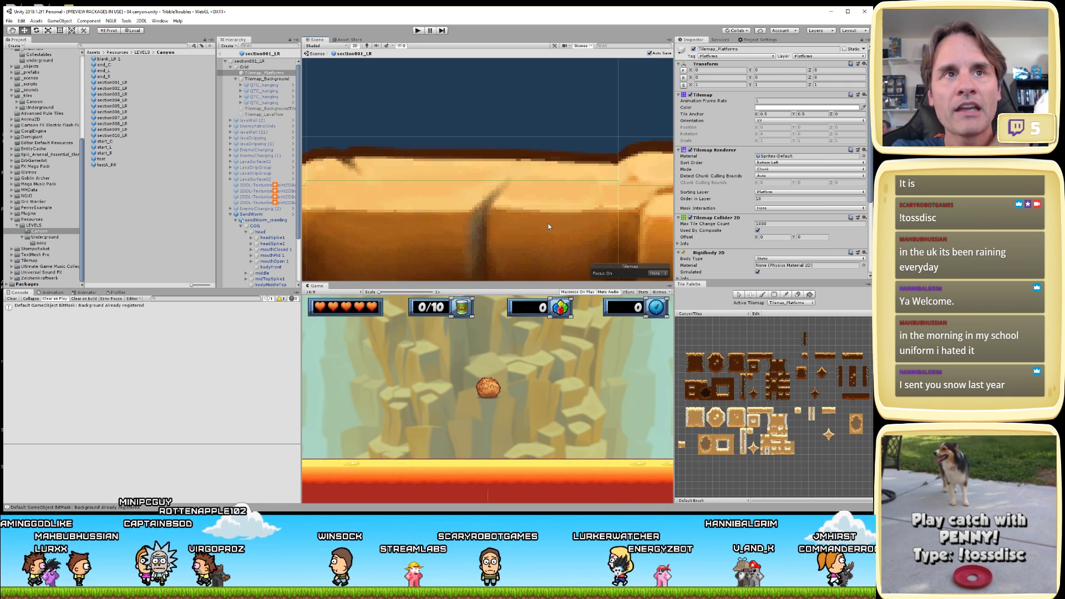
pyautogui.scroll(-2, 416, 191)
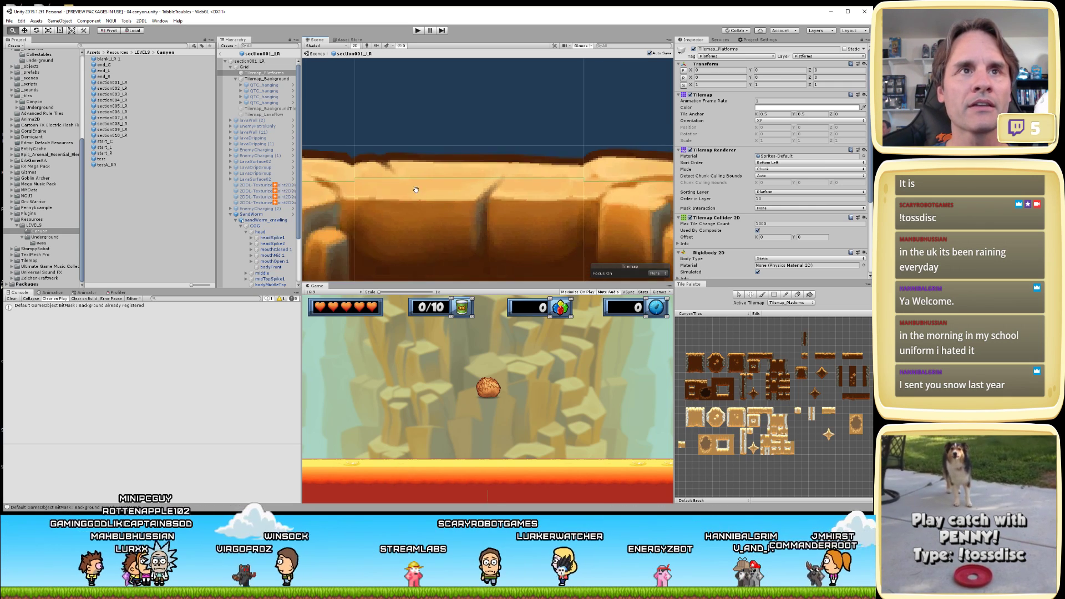
pyautogui.scroll(-2, 416, 190)
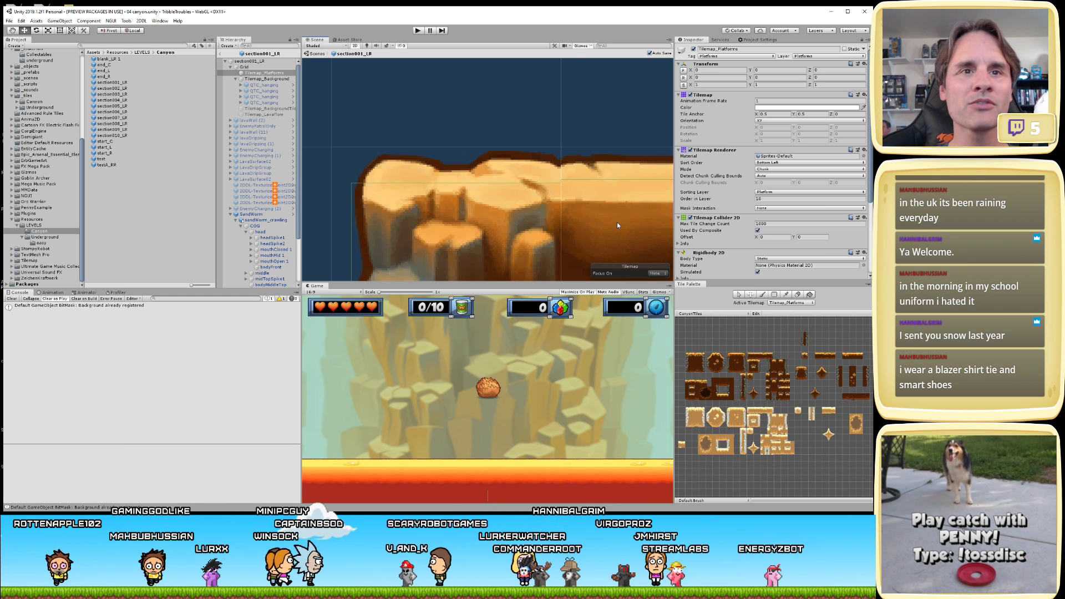
pyautogui.scroll(-8, 518, 177)
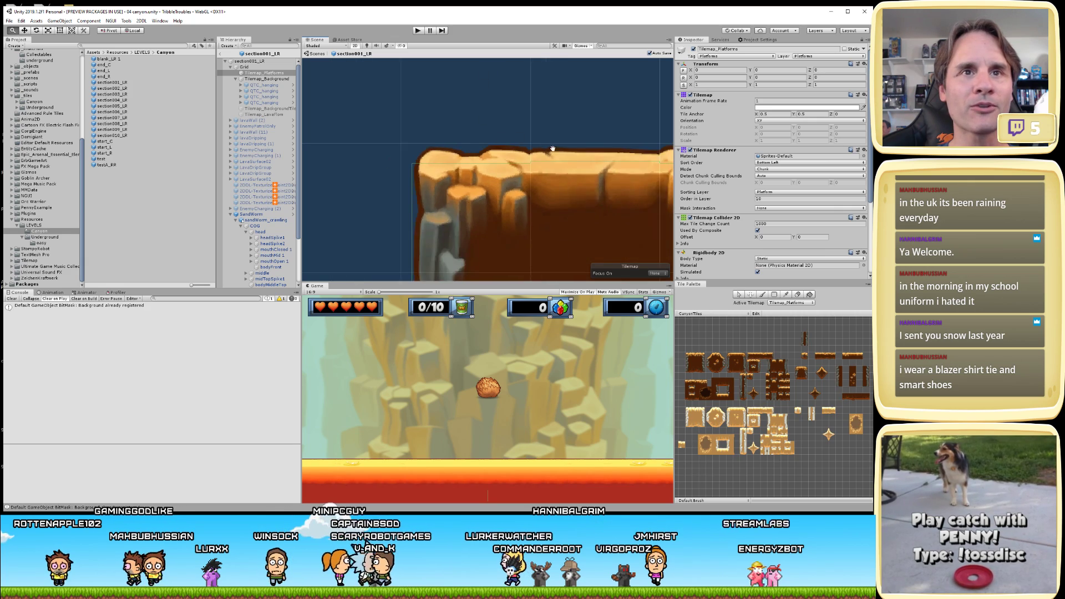
pyautogui.scroll(-4, 521, 185)
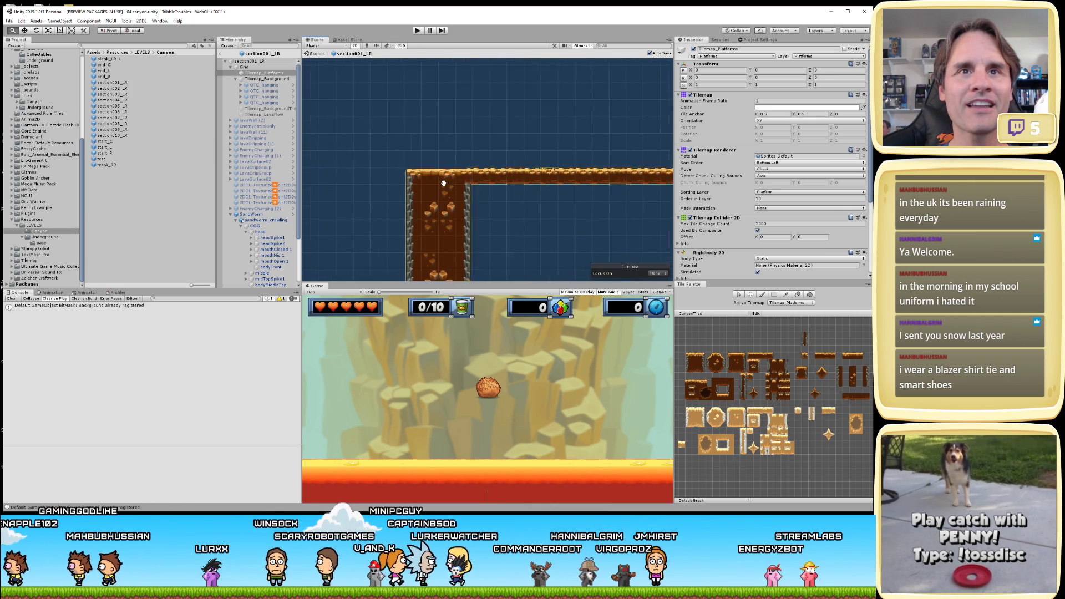
pyautogui.moveTo(496, 187); pyautogui.dragTo(465, 141, button='middle')
pyautogui.scroll(8, 502, 188)
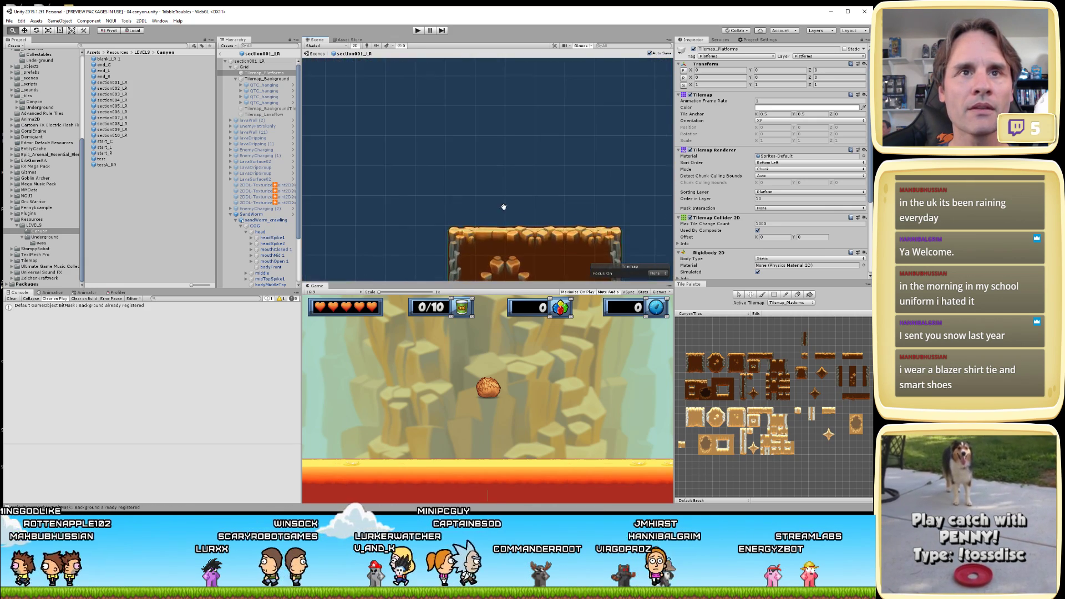
pyautogui.scroll(6, 533, 211)
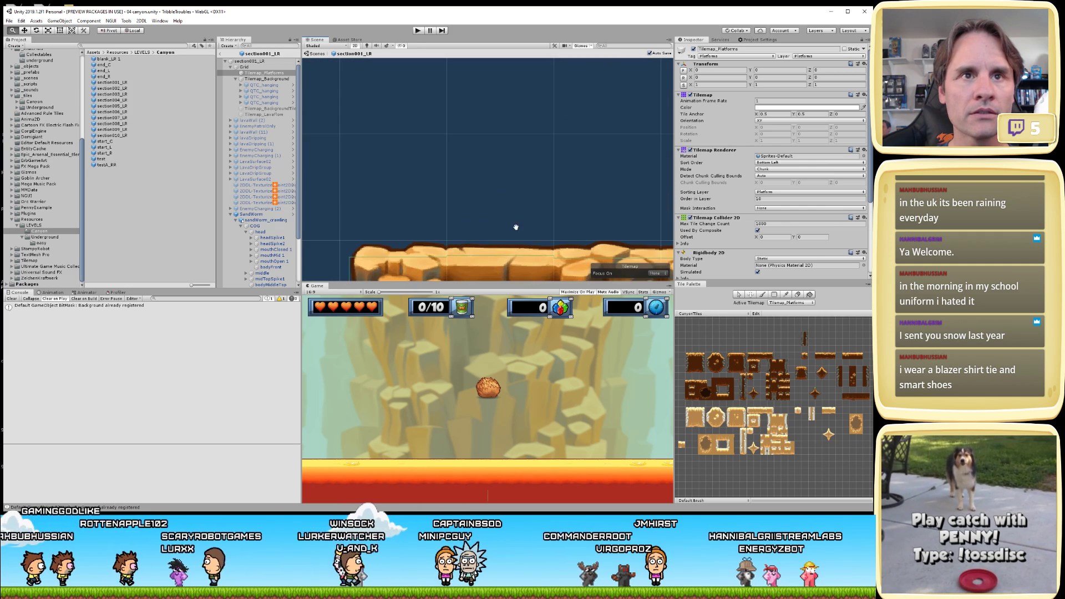
pyautogui.scroll(1, 529, 202)
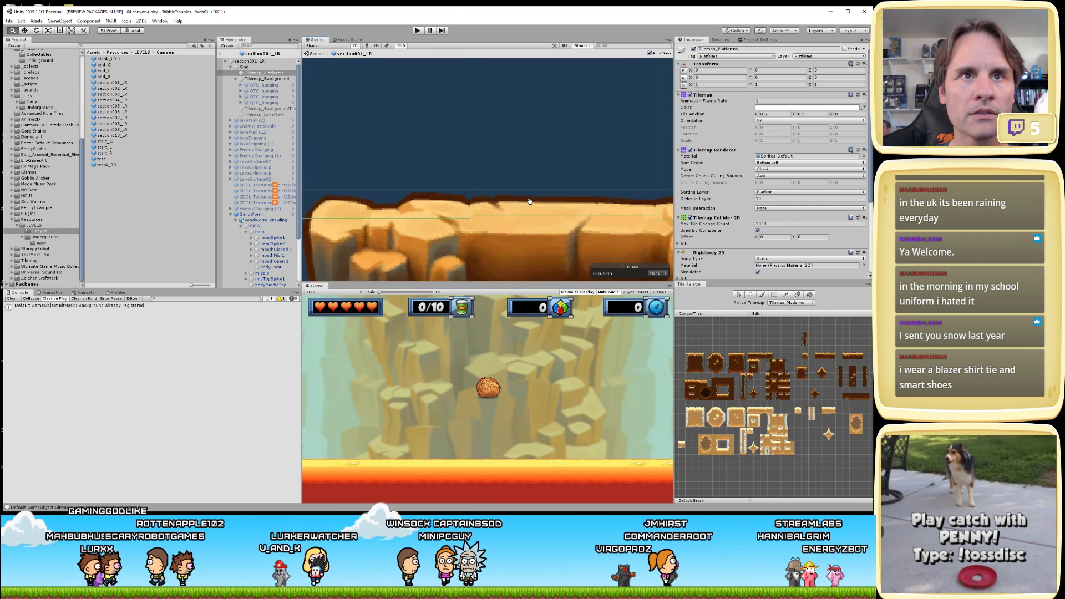
pyautogui.click(417, 31)
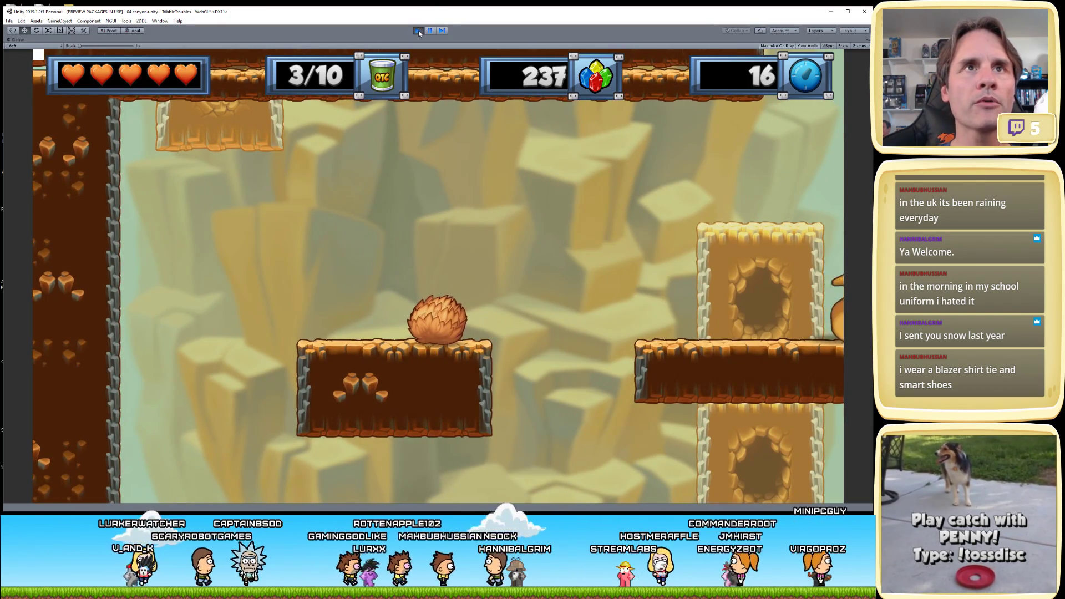
# - Stop Play mode and open the section001_LR prefab in Prefab Mode
pyautogui.click(417, 30)
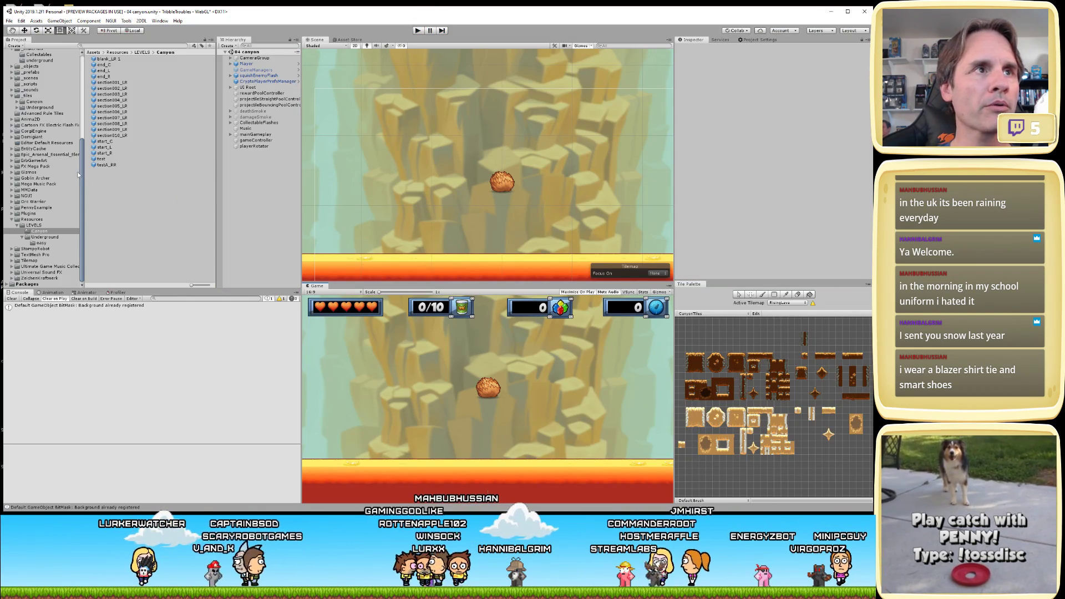
pyautogui.click(114, 82)
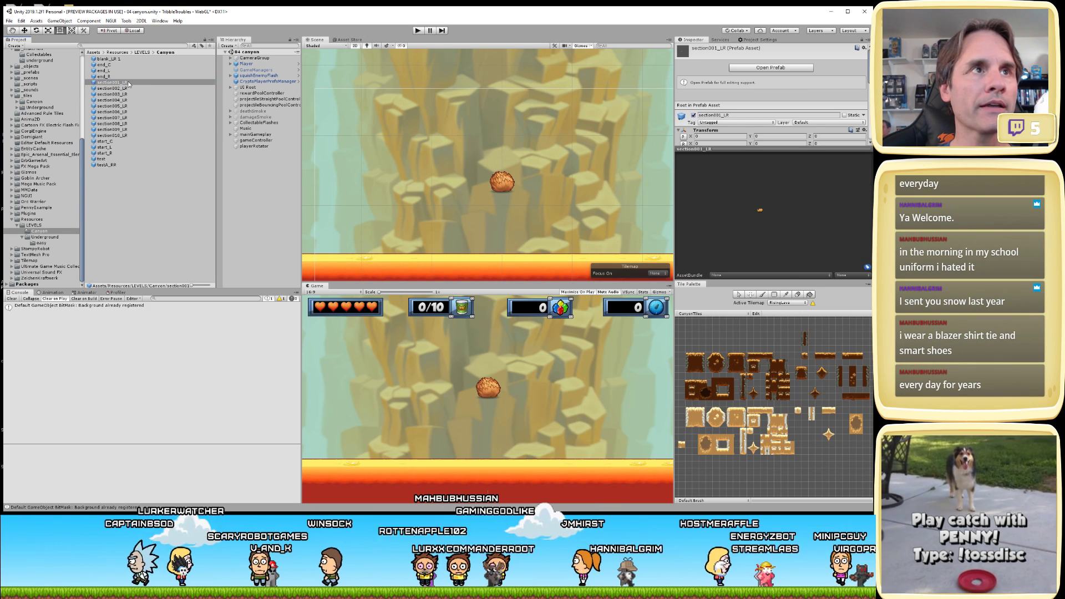
pyautogui.doubleClick(127, 82)
pyautogui.scroll(-5, 555, 210)
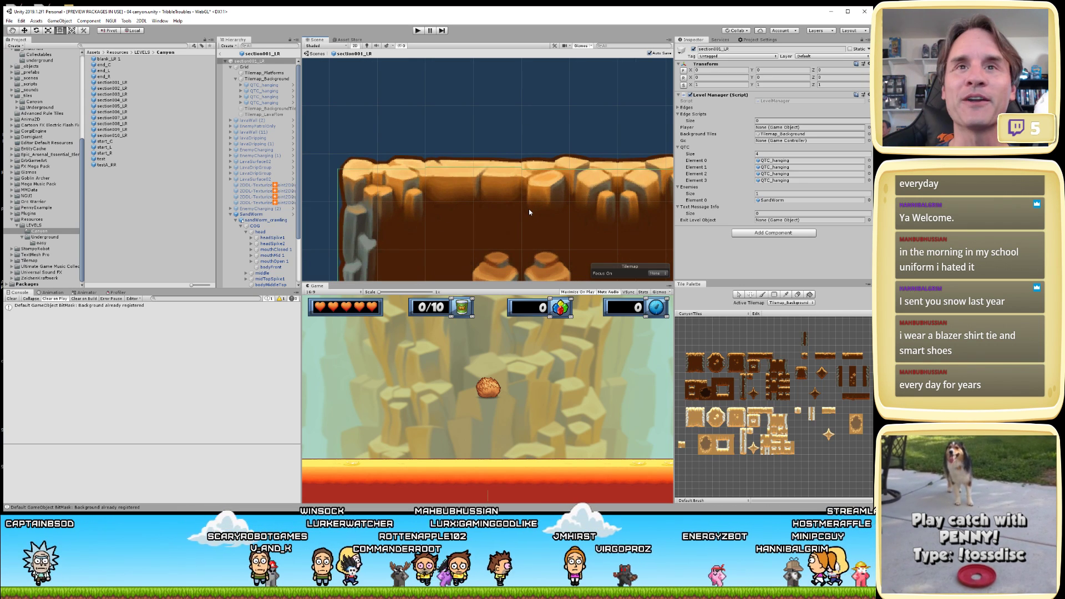
pyautogui.moveTo(557, 191)
pyautogui.mouseDown(button='middle')
pyautogui.moveTo(519, 213)
pyautogui.moveTo(467, 219)
pyautogui.moveTo(534, 217)
pyautogui.moveTo(392, 200)
pyautogui.moveTo(523, 187)
pyautogui.moveTo(533, 202)
pyautogui.moveTo(558, 198)
pyautogui.mouseUp(button='middle')
pyautogui.scroll(-3, 517, 197)
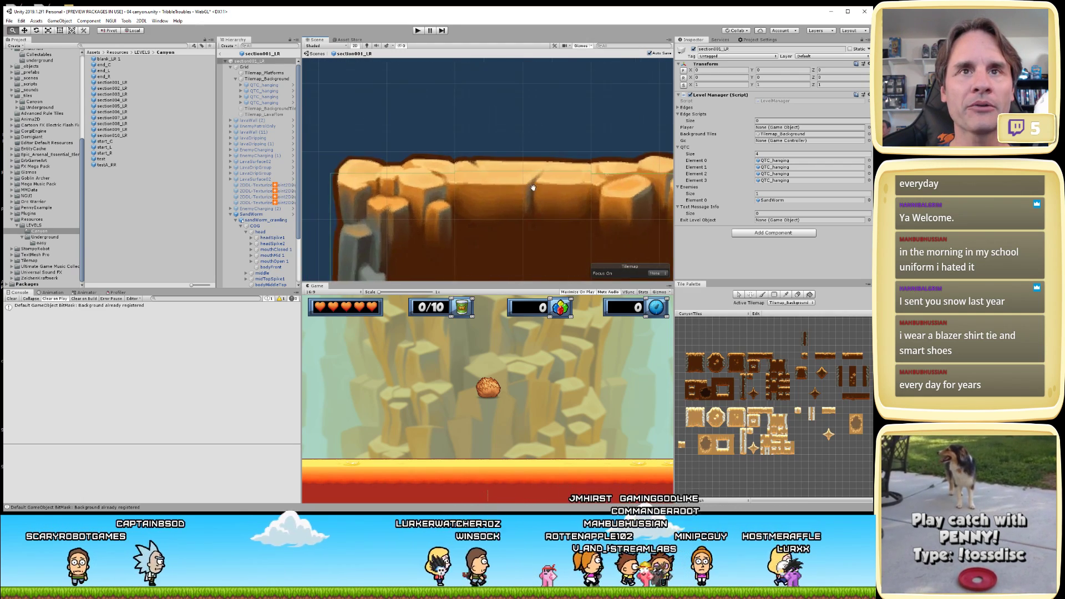
pyautogui.scroll(2, 517, 197)
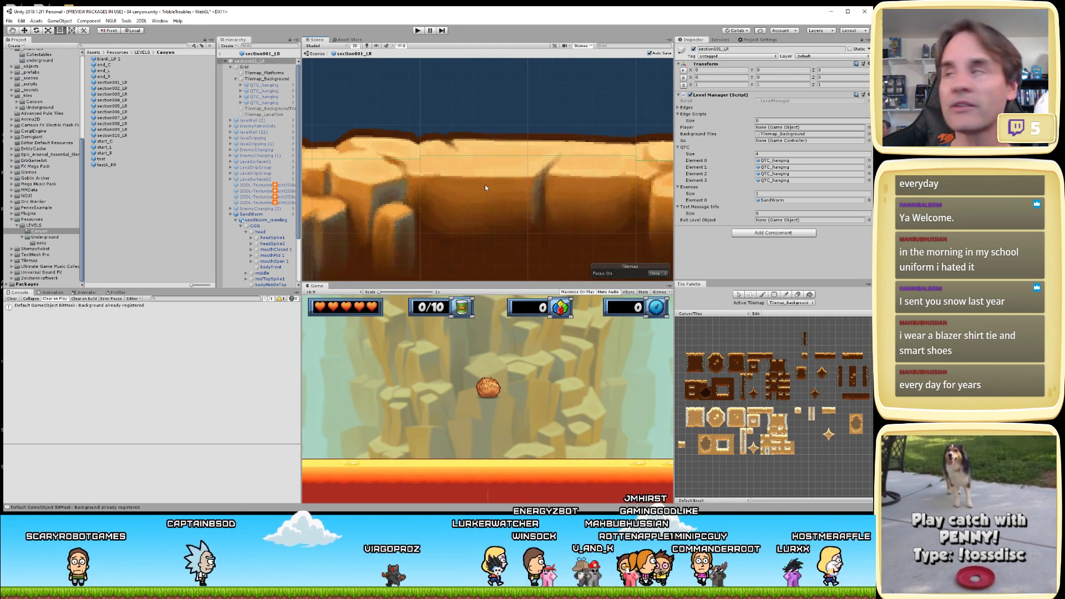
pyautogui.scroll(-1, 515, 195)
pyautogui.moveTo(515, 194); pyautogui.dragTo(471, 187, button='middle')
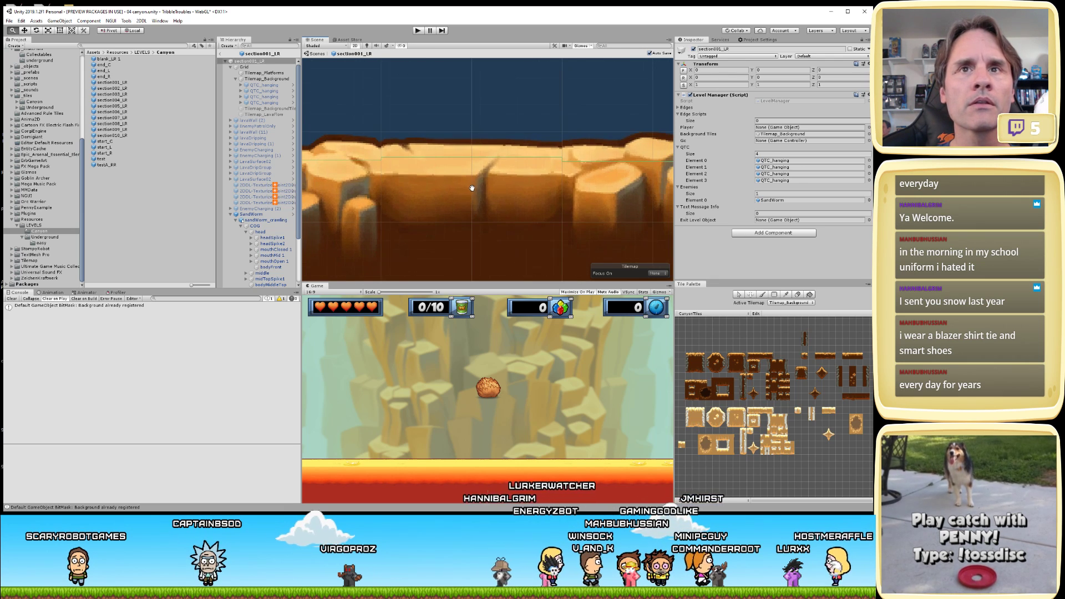
pyautogui.scroll(6, 44, 194)
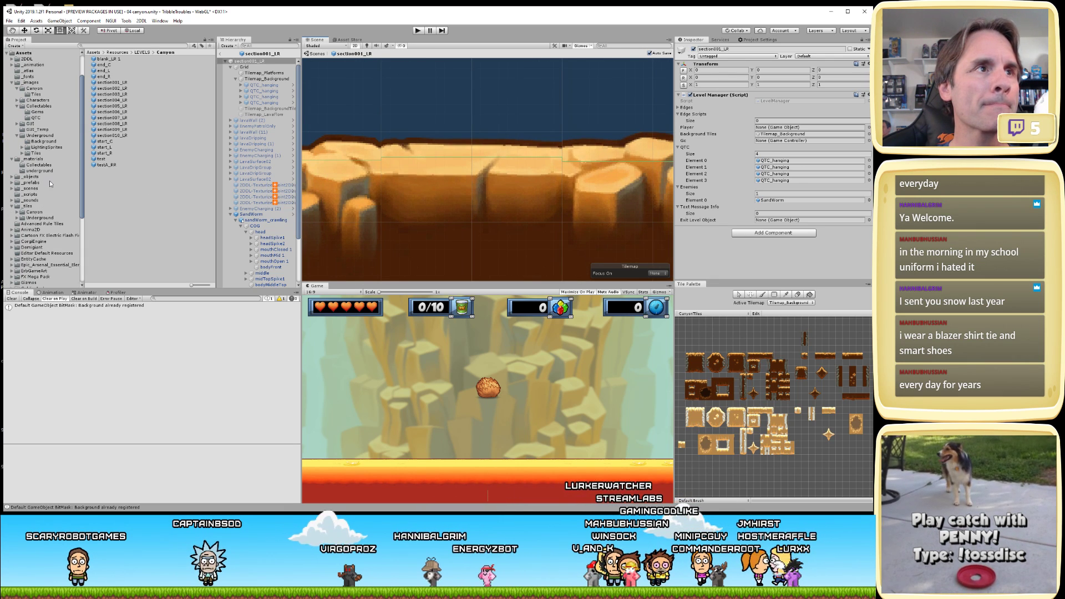
# - Browse to the Canyon tile images folder and select the canyonTiles sprite sheet
pyautogui.click(48, 212)
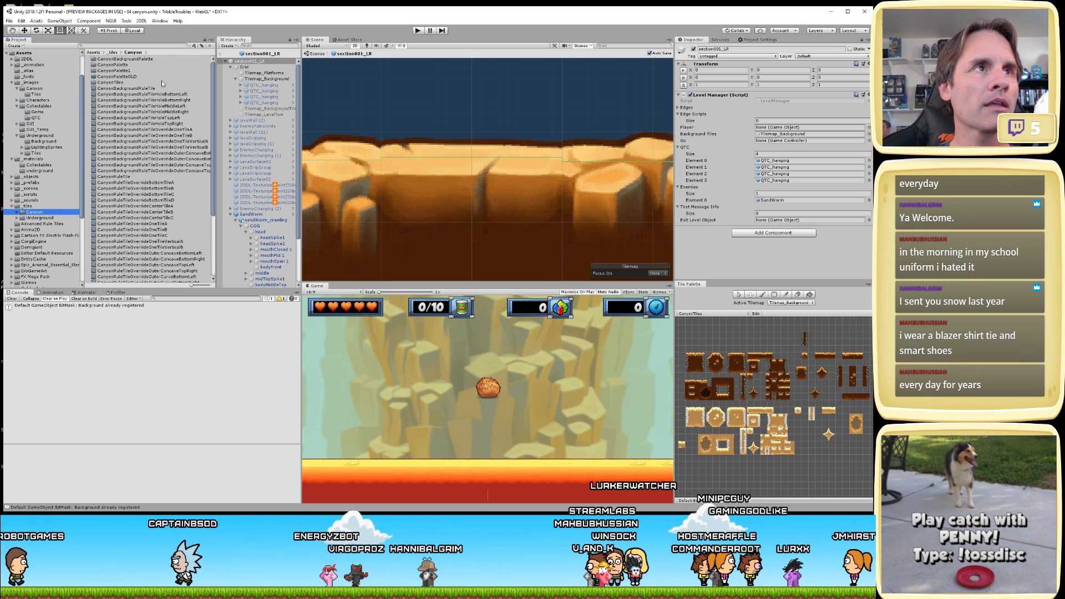
pyautogui.click(36, 94)
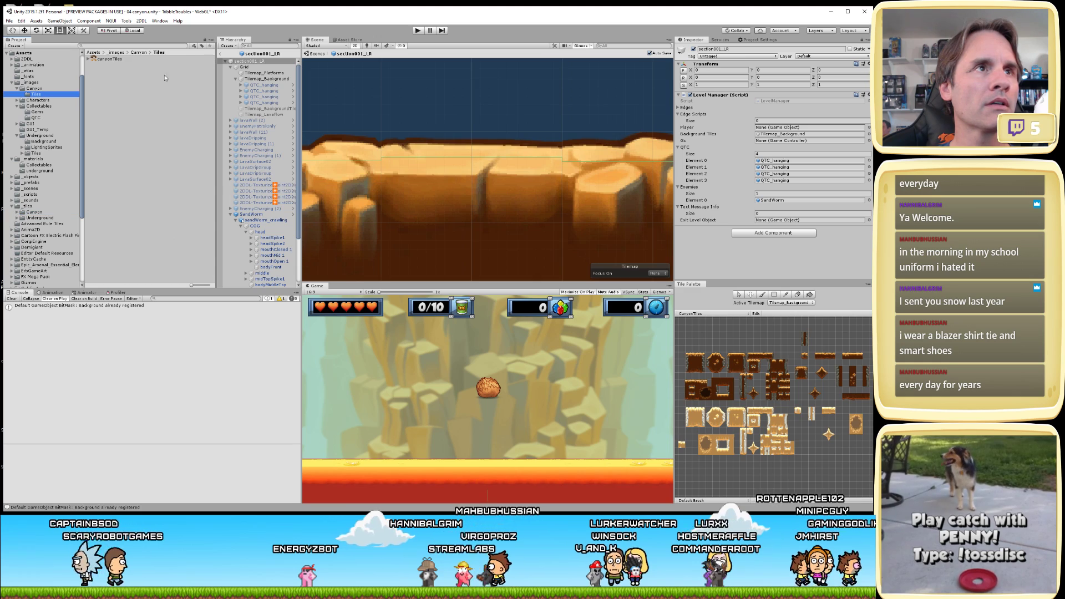
pyautogui.click(111, 59)
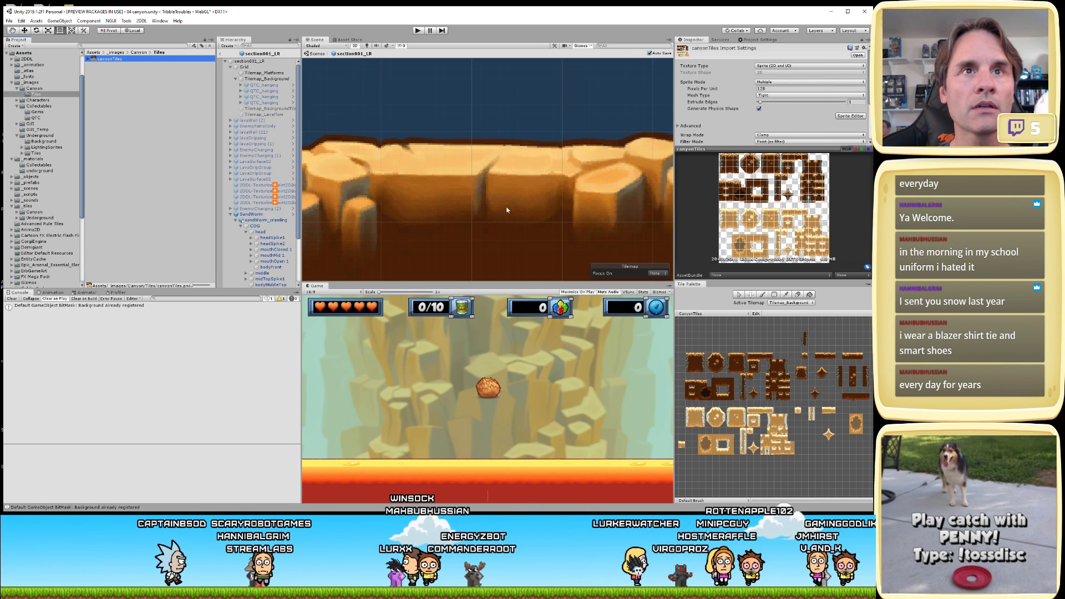
pyautogui.click(488, 200)
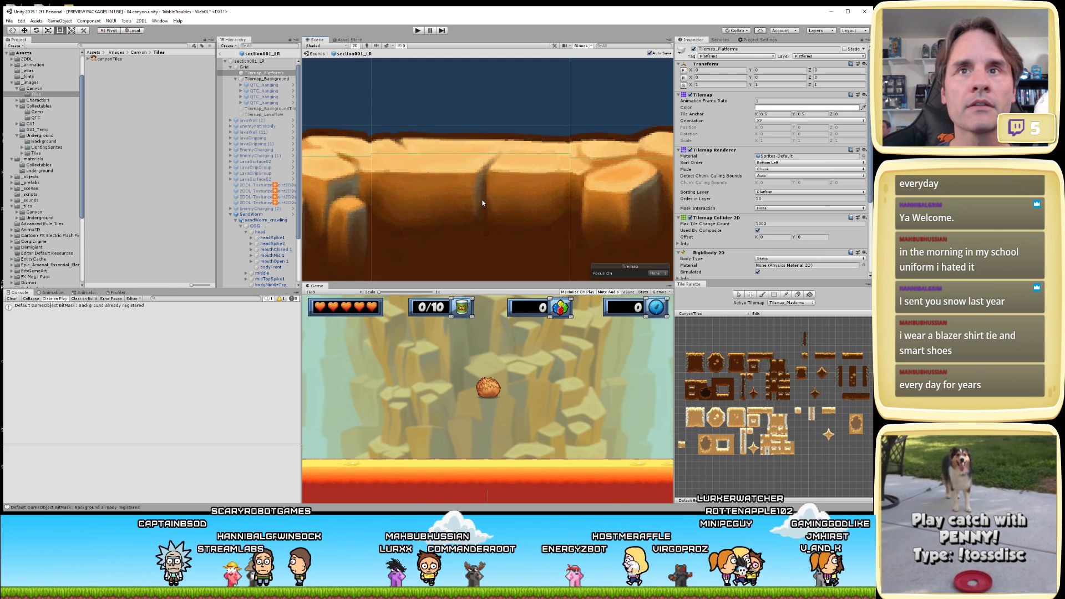
pyautogui.click(117, 60)
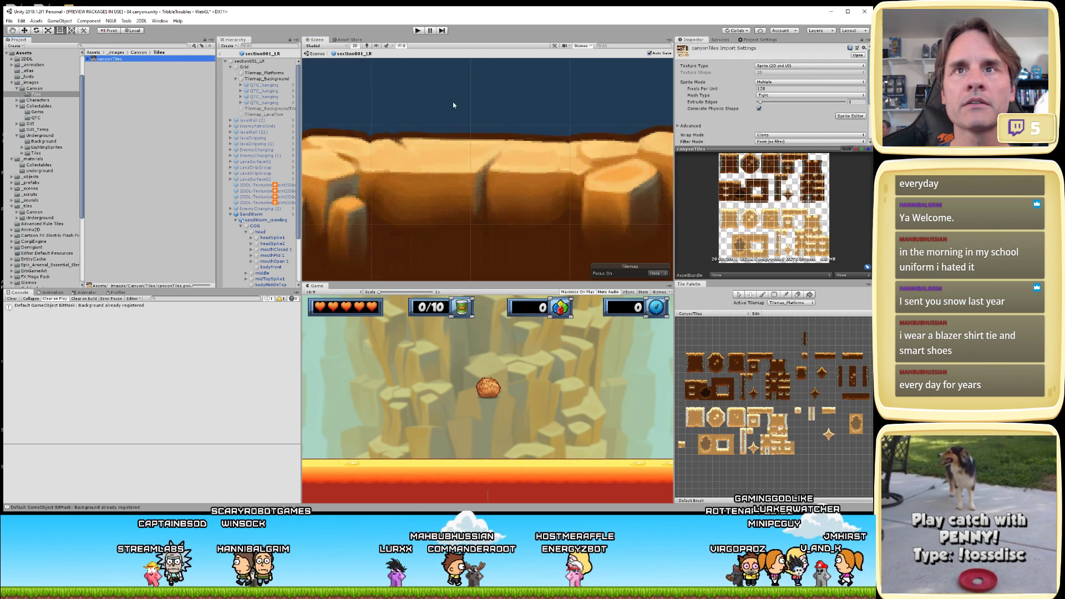
# - Open canyonTiles in the Sprite Editor and select the square tile canyonTiles_7
pyautogui.click(850, 116)
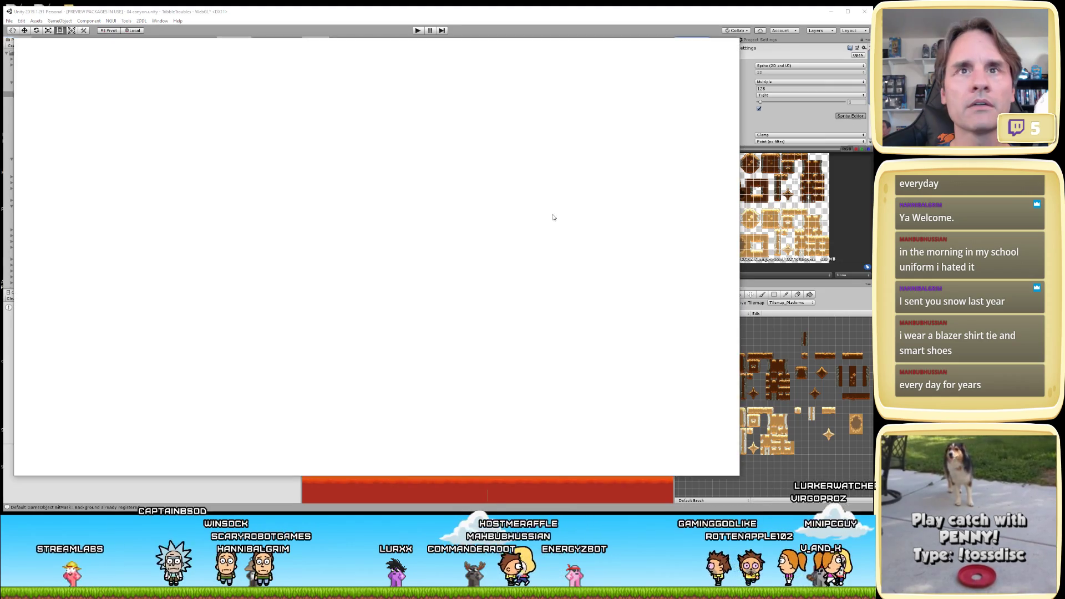
pyautogui.scroll(5, 360, 244)
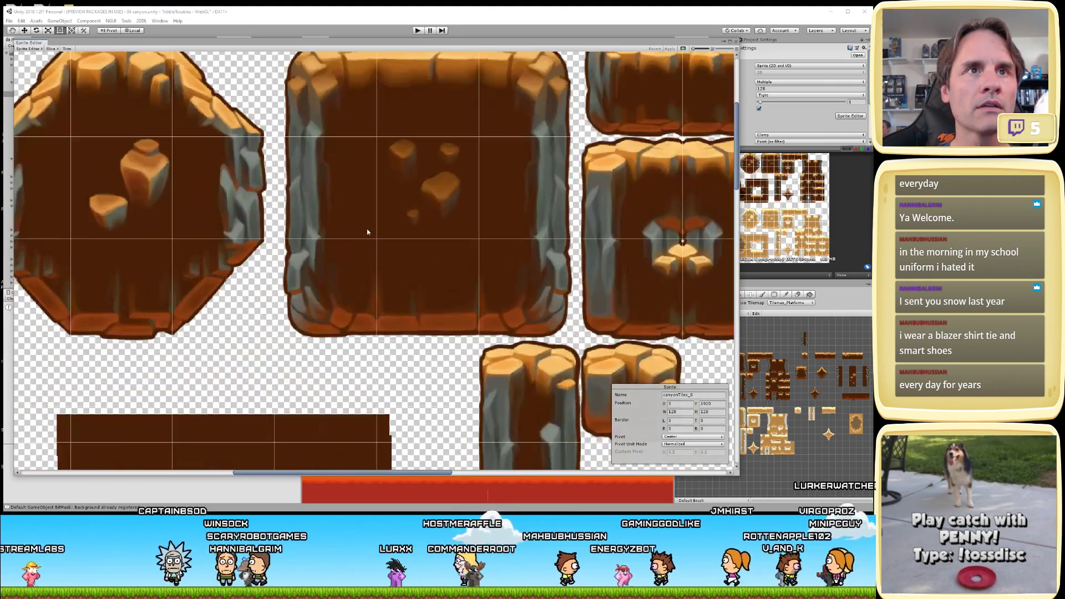
pyautogui.moveTo(404, 154); pyautogui.dragTo(389, 307, button='middle')
pyautogui.click(416, 212)
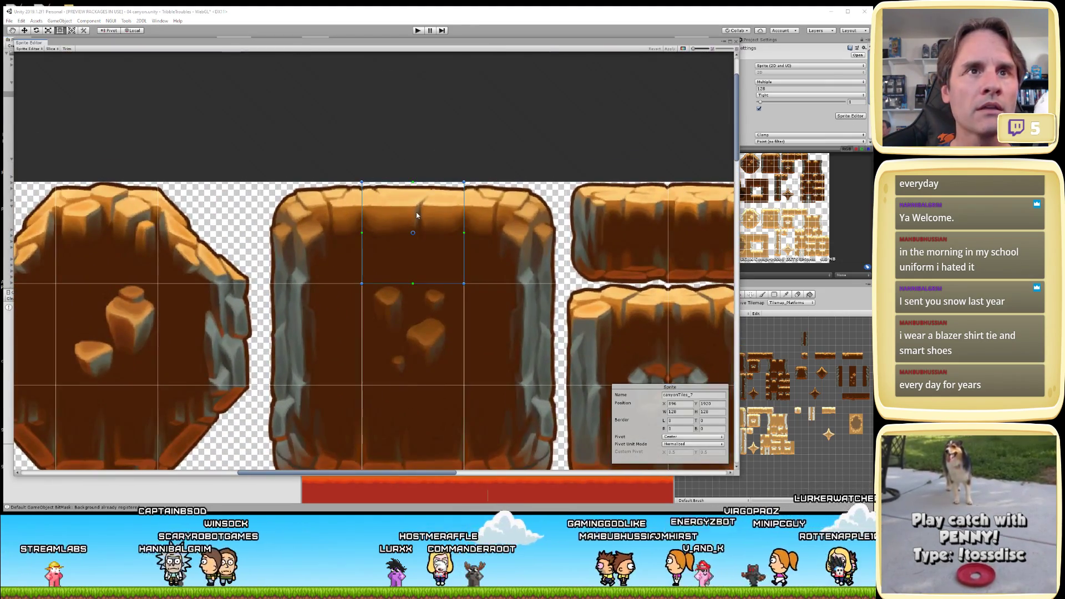
pyautogui.click(324, 221)
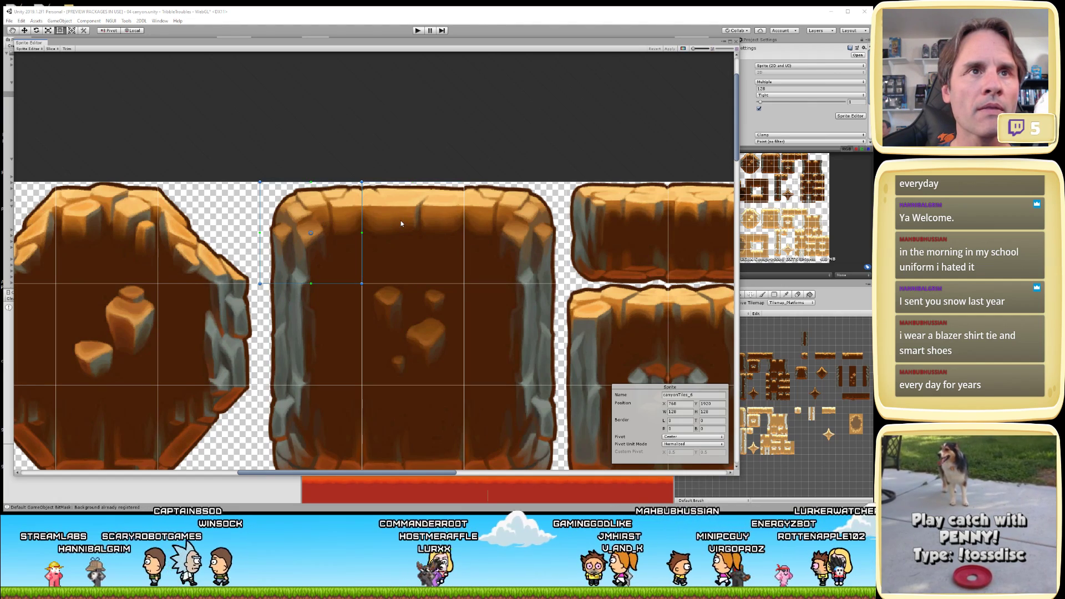
pyautogui.click(402, 223)
# - Switch the Sprite Editor to Custom Physics Shape mode, reverting the unapplied sprite changes
pyautogui.scroll(3, 401, 223)
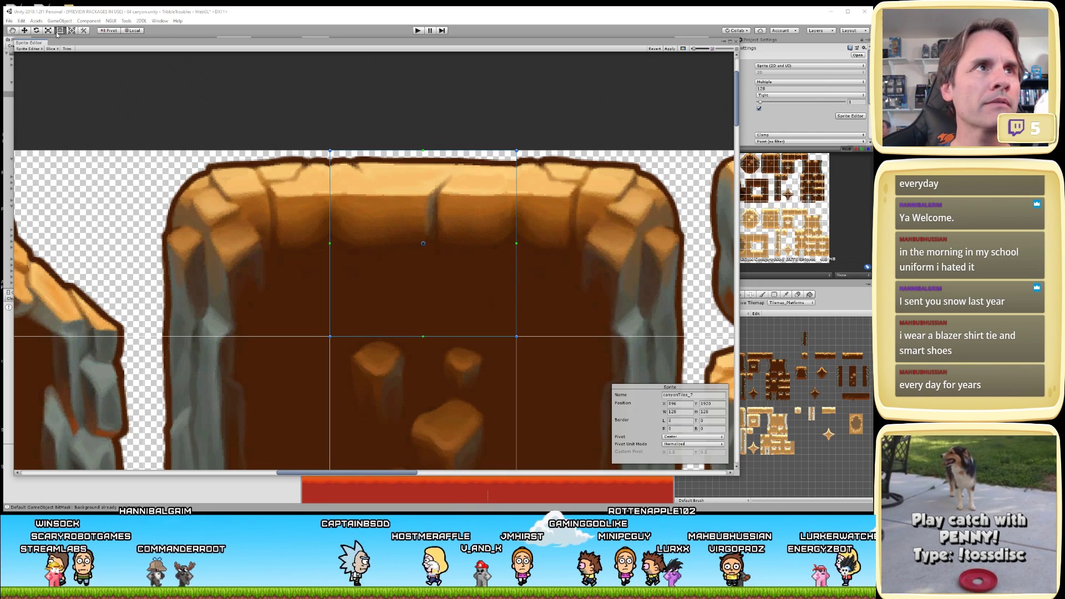
pyautogui.click(29, 49)
pyautogui.click(47, 73)
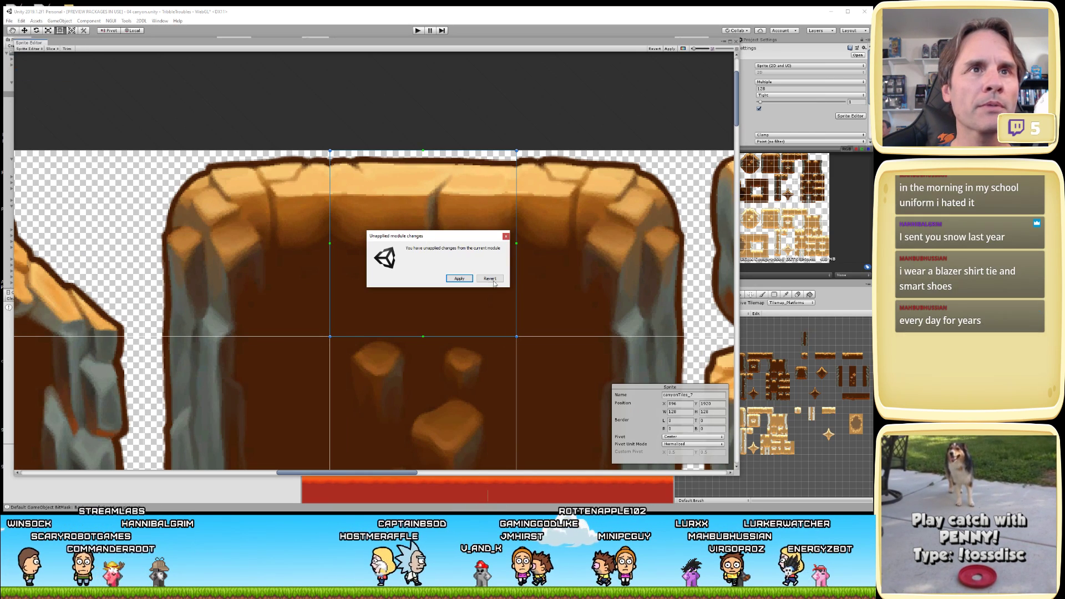
pyautogui.click(463, 278)
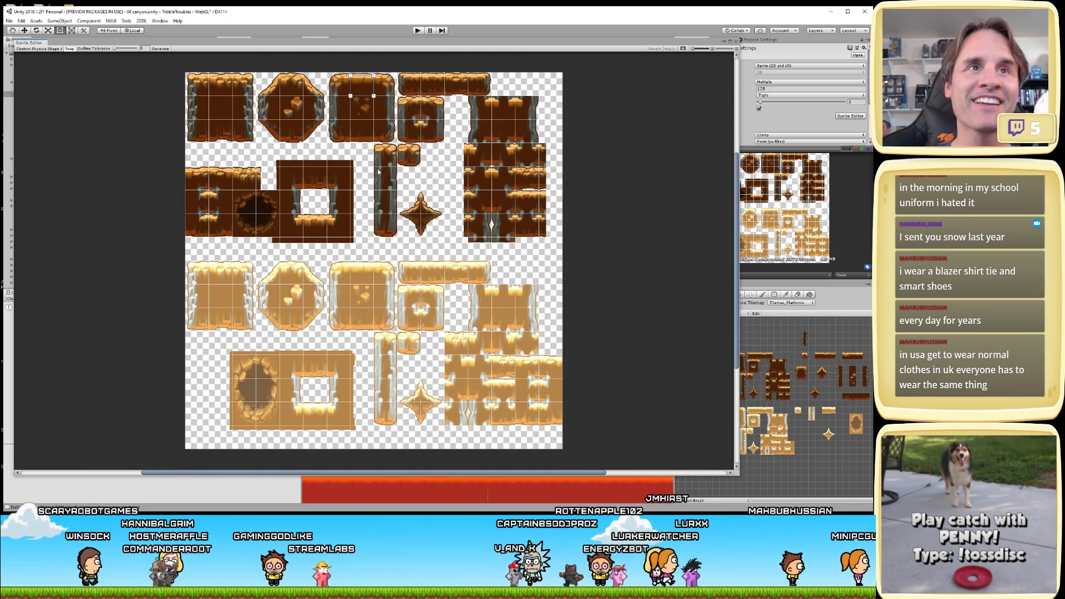
# - Lower both top vertices of canyonTiles_7's physics shape to level the edge, and apply
pyautogui.scroll(5, 378, 172)
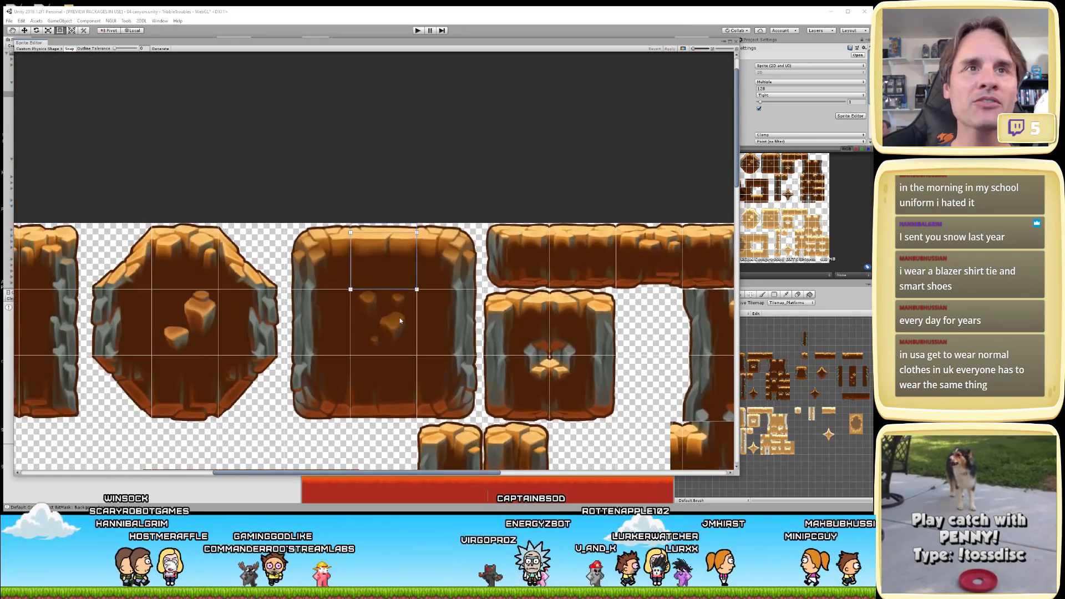
pyautogui.scroll(6, 380, 265)
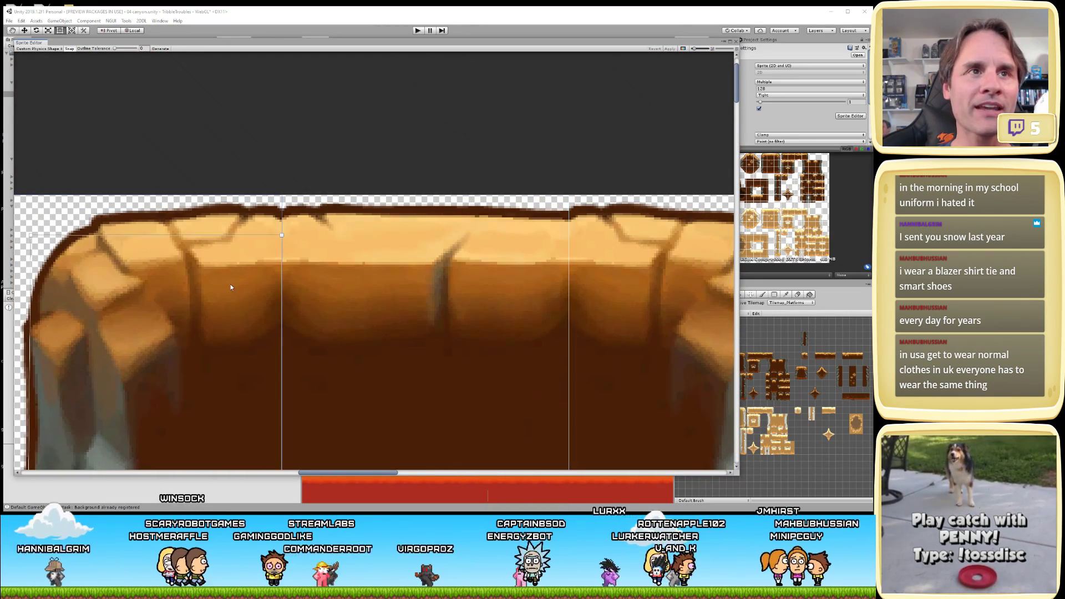
pyautogui.click(399, 309)
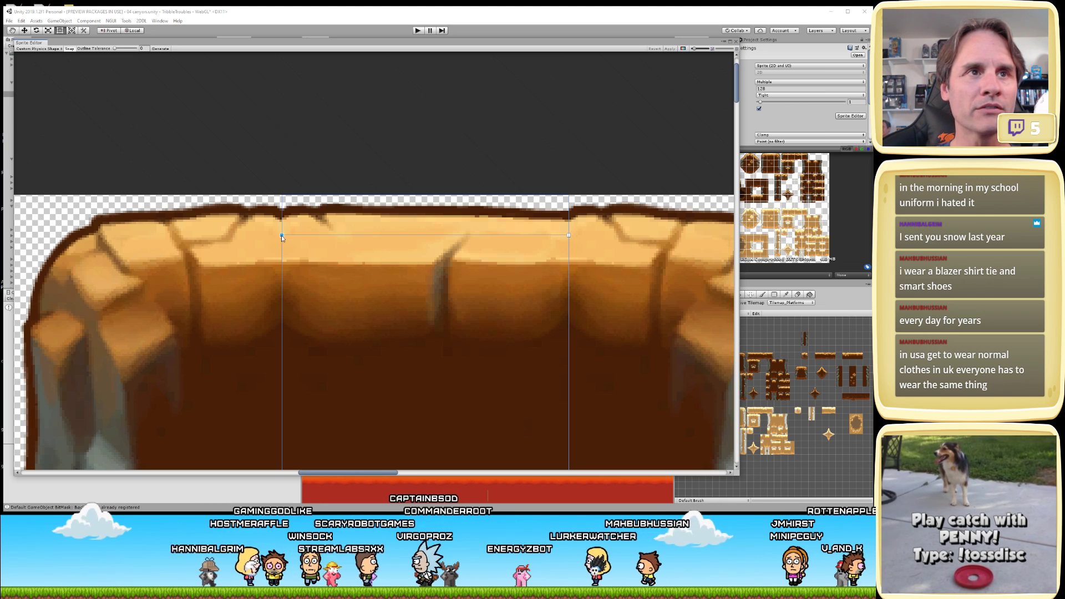
pyautogui.moveTo(281, 235); pyautogui.dragTo(282, 240)
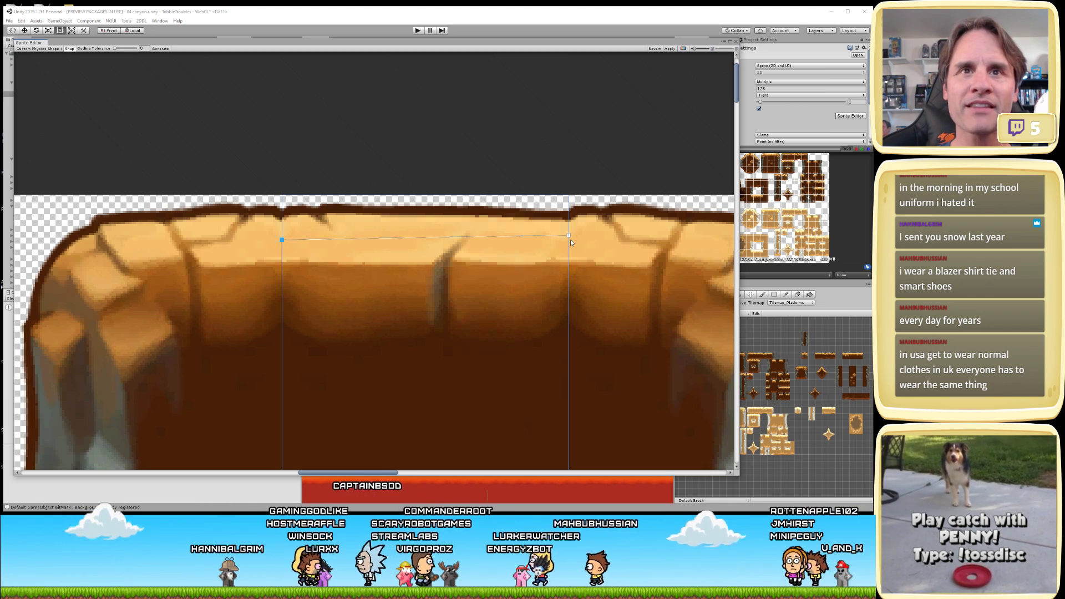
pyautogui.moveTo(569, 235); pyautogui.dragTo(570, 241)
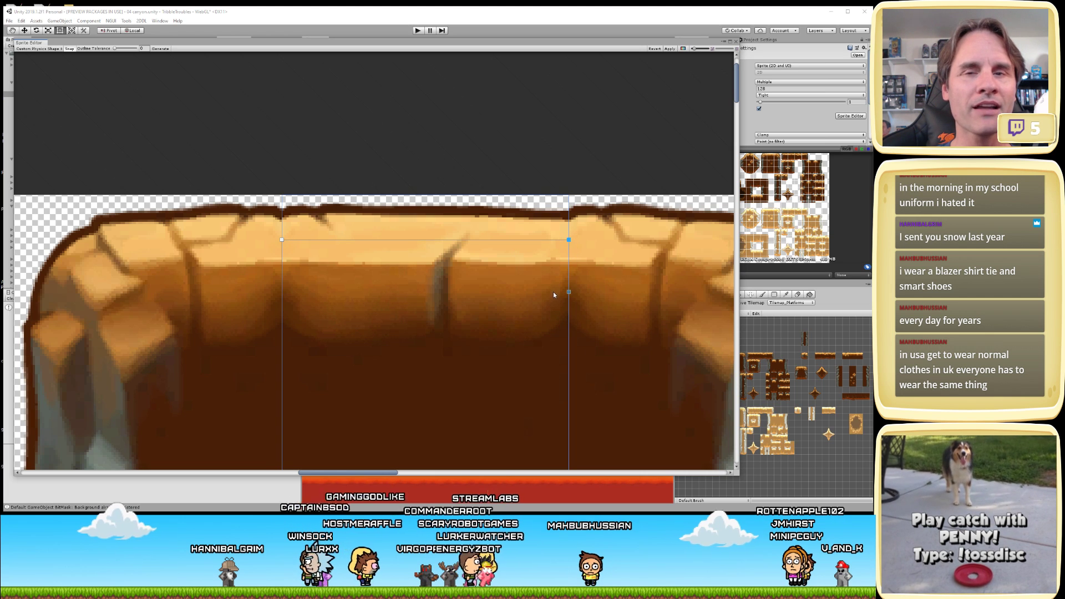
pyautogui.scroll(-3, 810, 117)
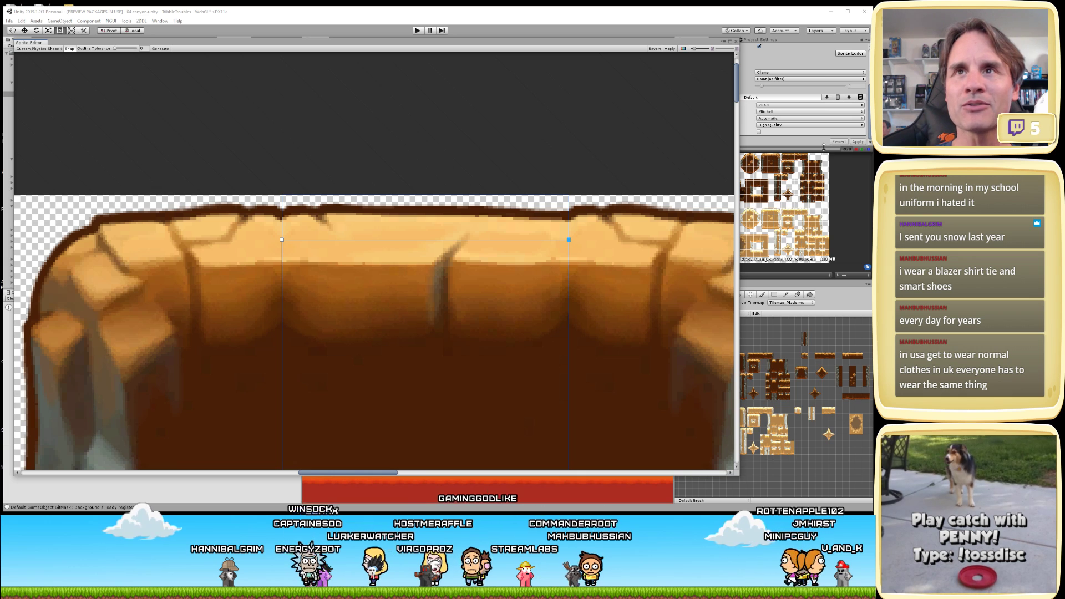
pyautogui.click(668, 49)
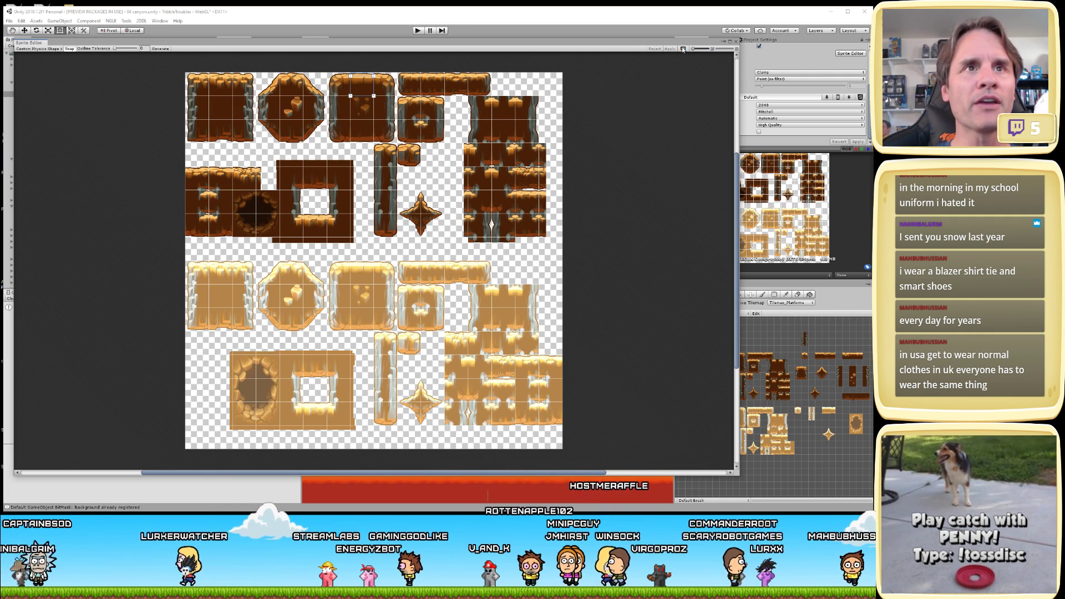
# - Close the Sprite Editor to return to the section001_LR scene and game views
pyautogui.press('alt')
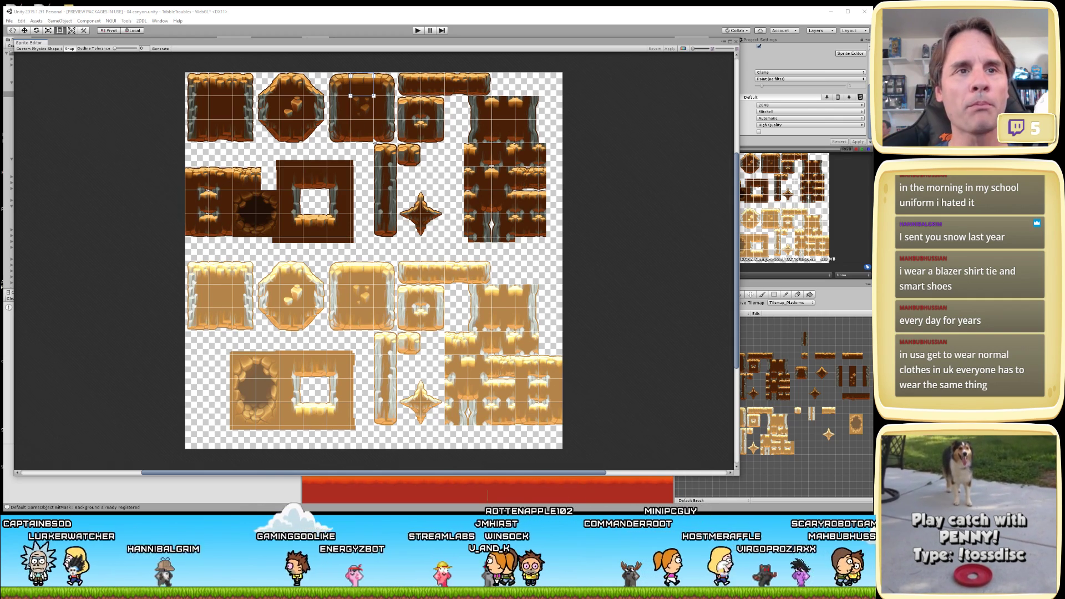
pyautogui.scroll(4, 387, 286)
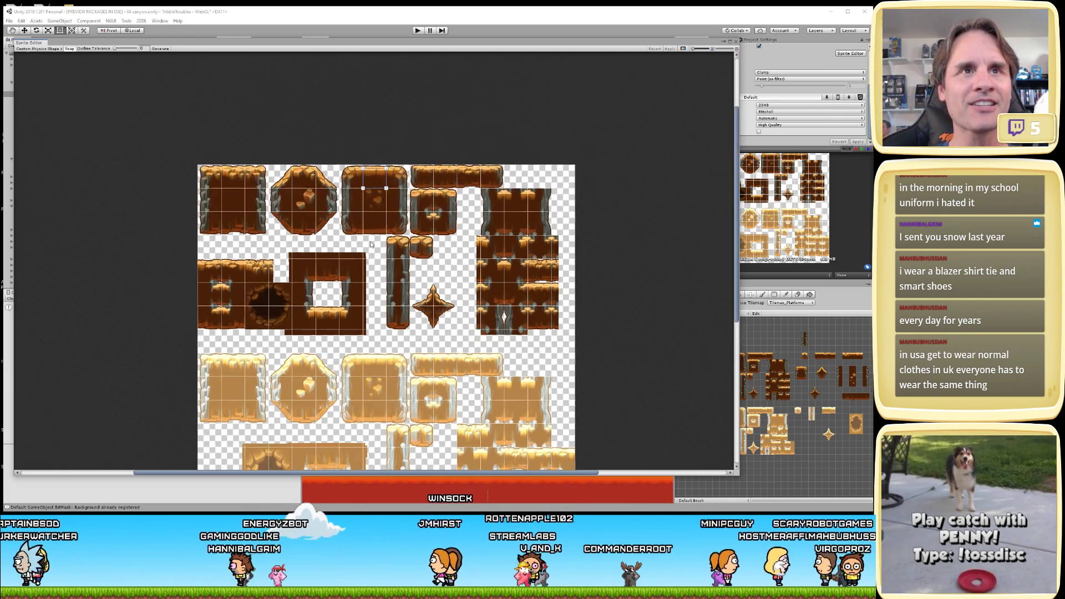
pyautogui.scroll(3, 408, 292)
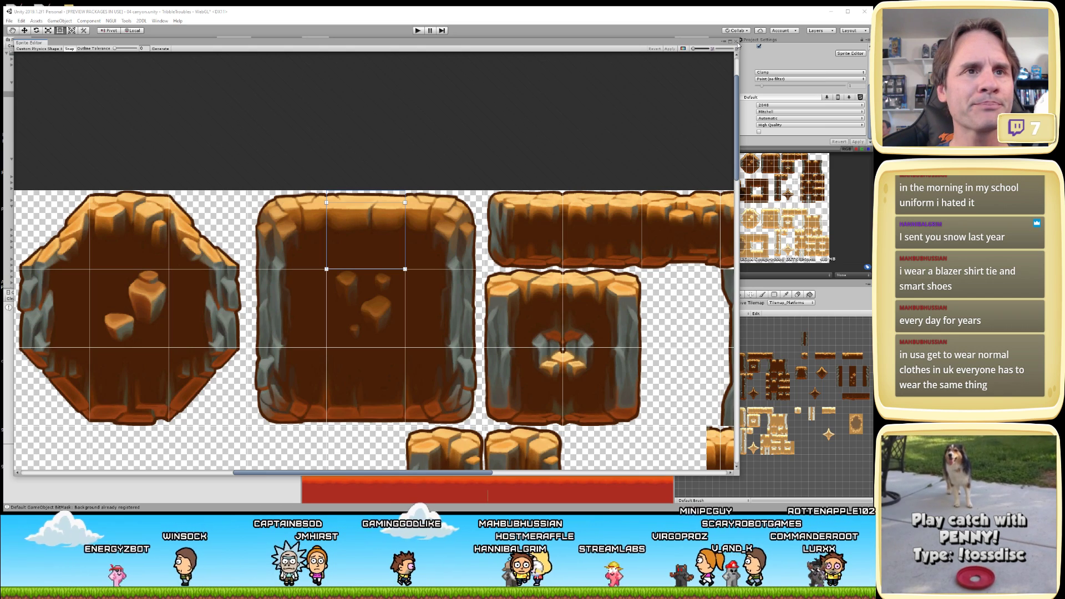
pyautogui.click(737, 42)
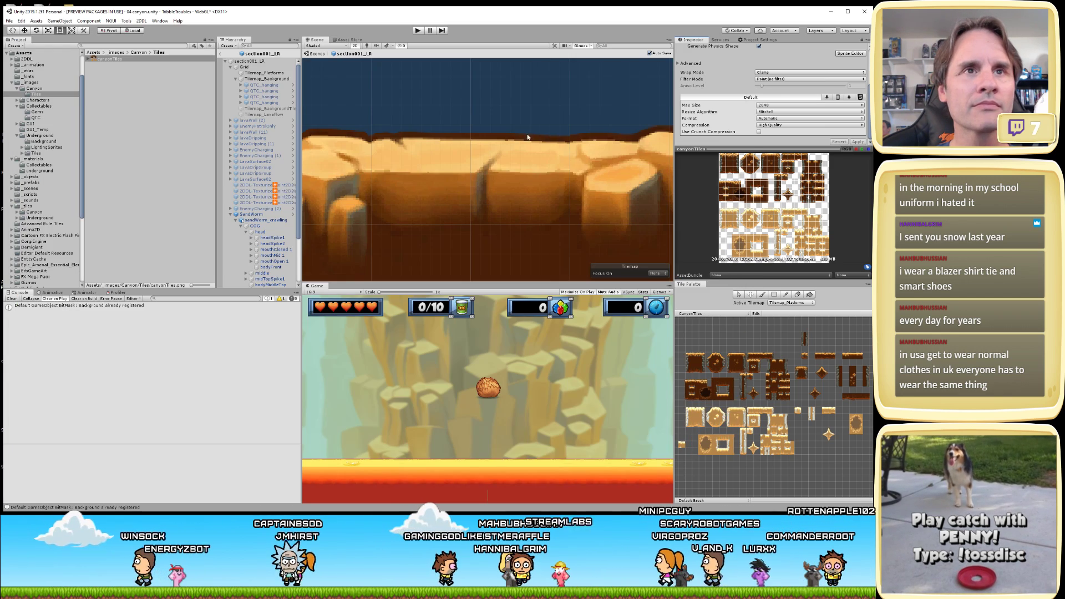
# - Inspect Tilemap_Platforms in the Scene view, then select the canyonTiles texture asset
pyautogui.click(444, 184)
pyautogui.scroll(3, 350, 161)
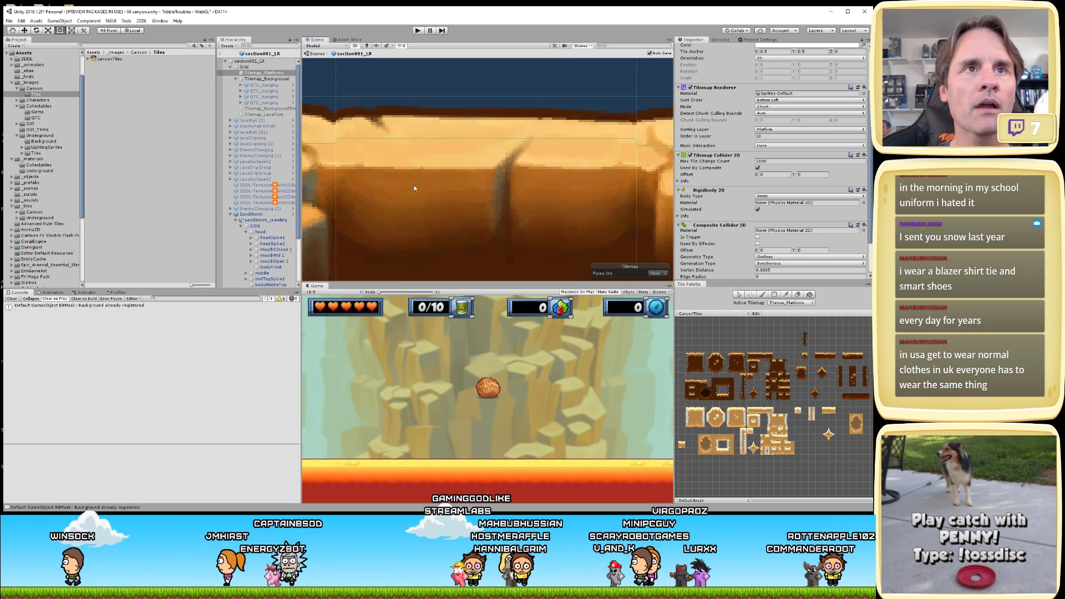
pyautogui.scroll(-5, 417, 192)
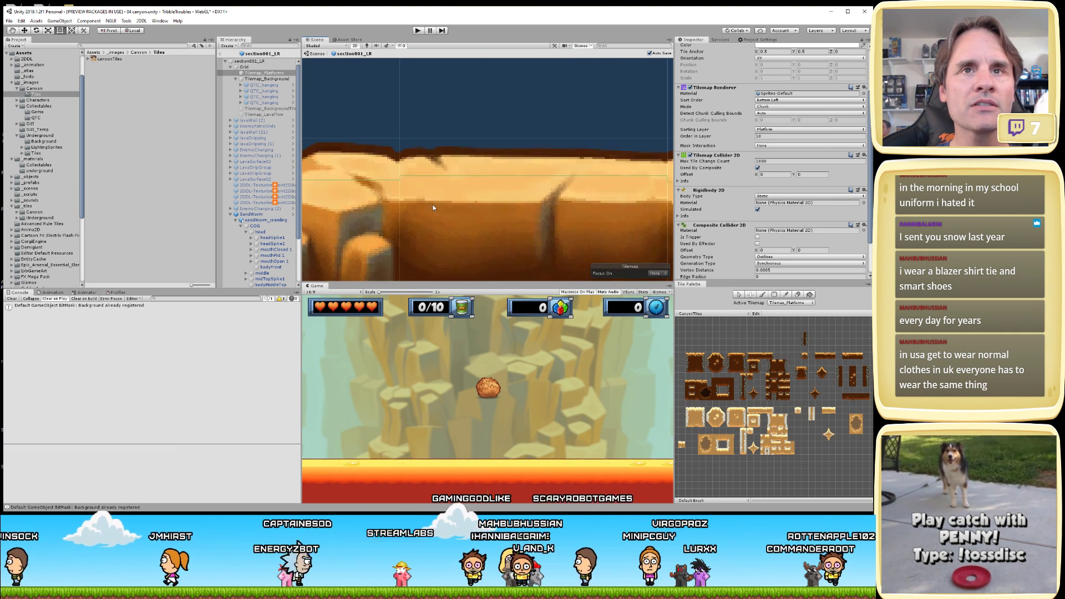
pyautogui.scroll(2, 505, 213)
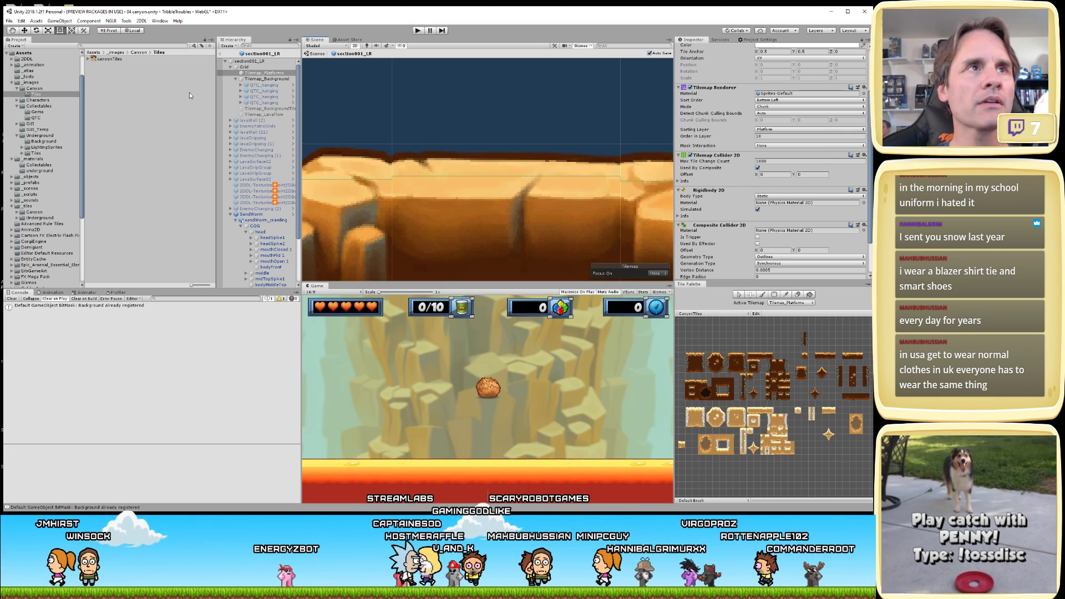
pyautogui.click(109, 59)
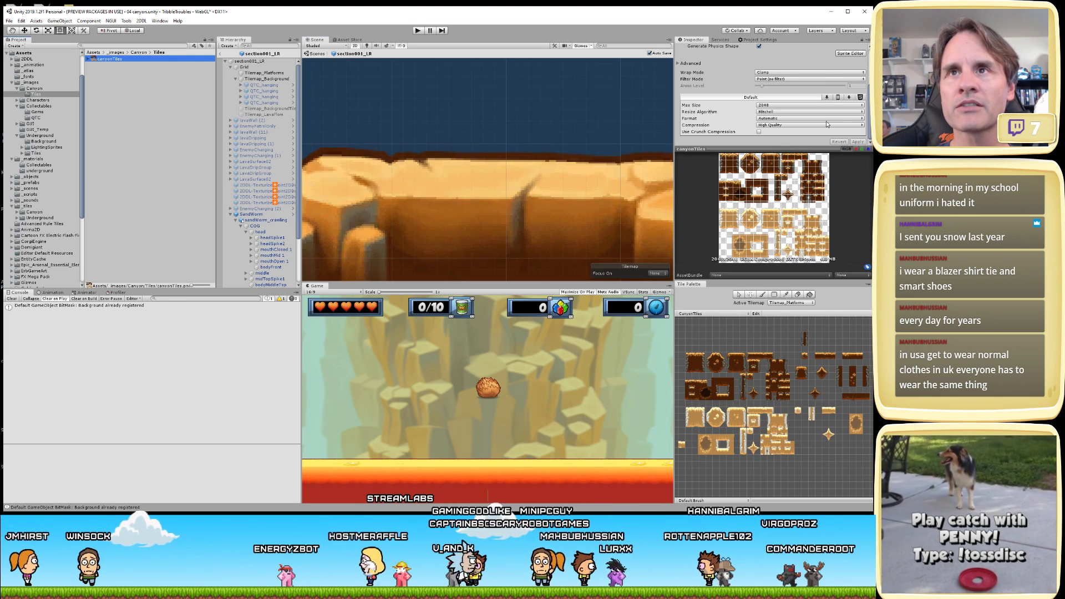
# - Reopen canyonTiles_7 in Custom Physics Shape mode, reverting the unapplied changes
pyautogui.click(850, 53)
pyautogui.scroll(2, 341, 185)
pyautogui.scroll(-2, 340, 184)
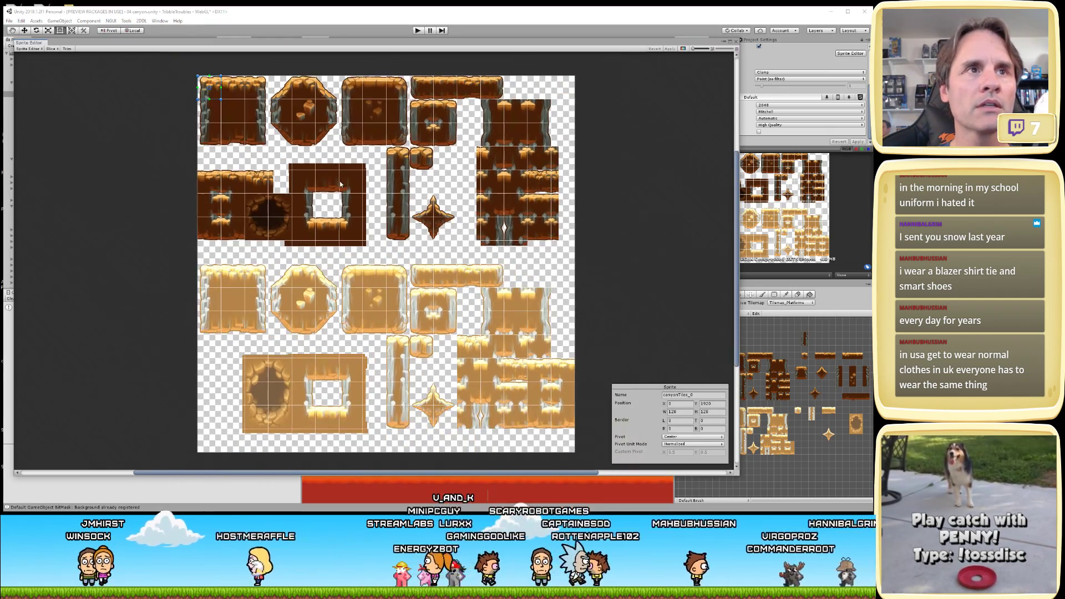
pyautogui.moveTo(214, 151); pyautogui.dragTo(238, 176)
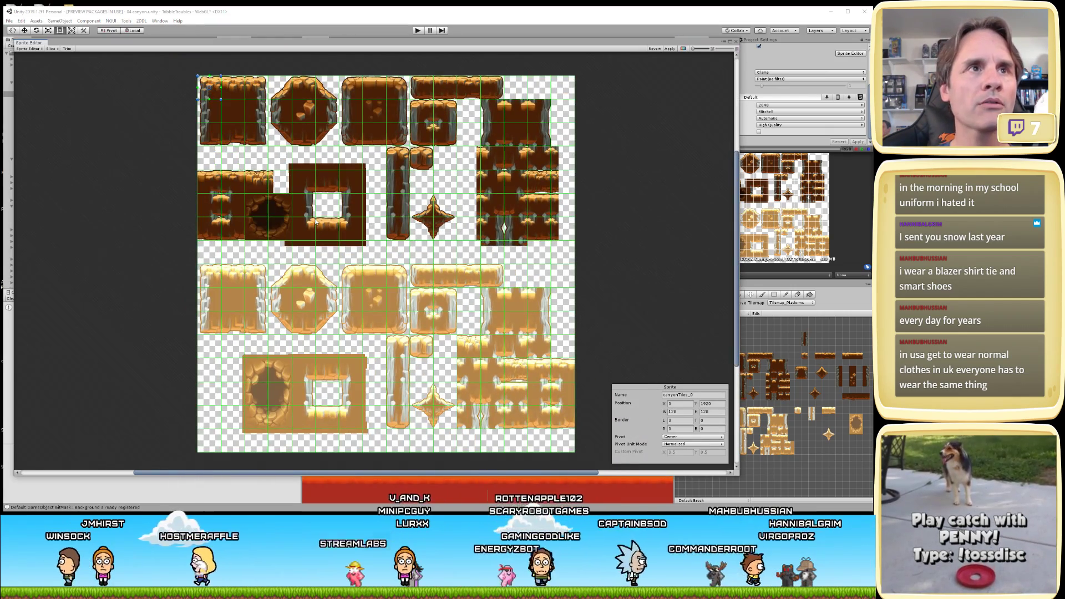
pyautogui.scroll(2, 351, 165)
pyautogui.scroll(-1, 385, 140)
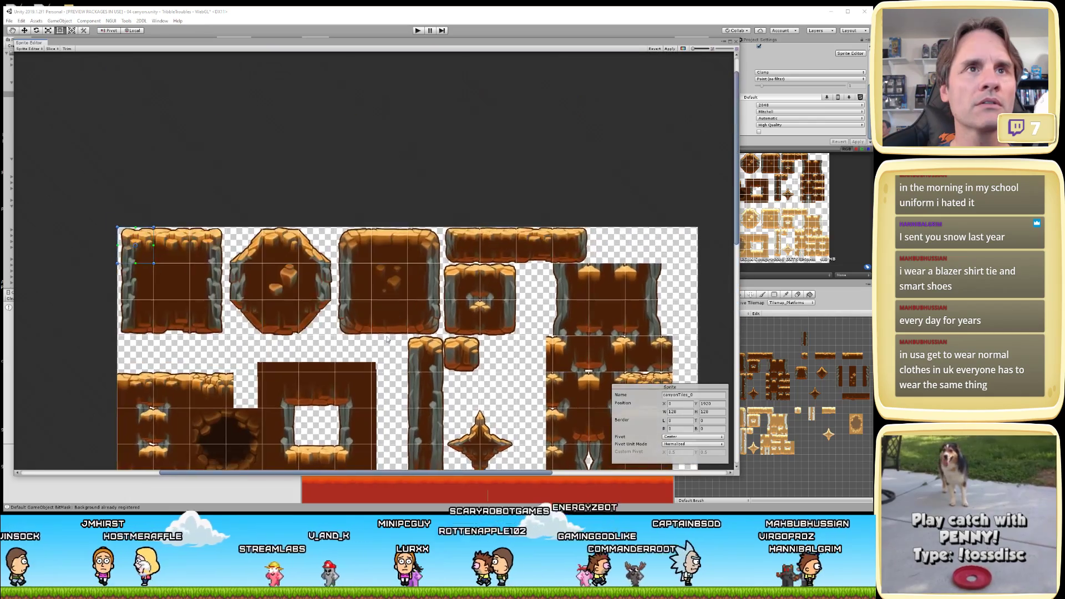
pyautogui.scroll(5, 394, 210)
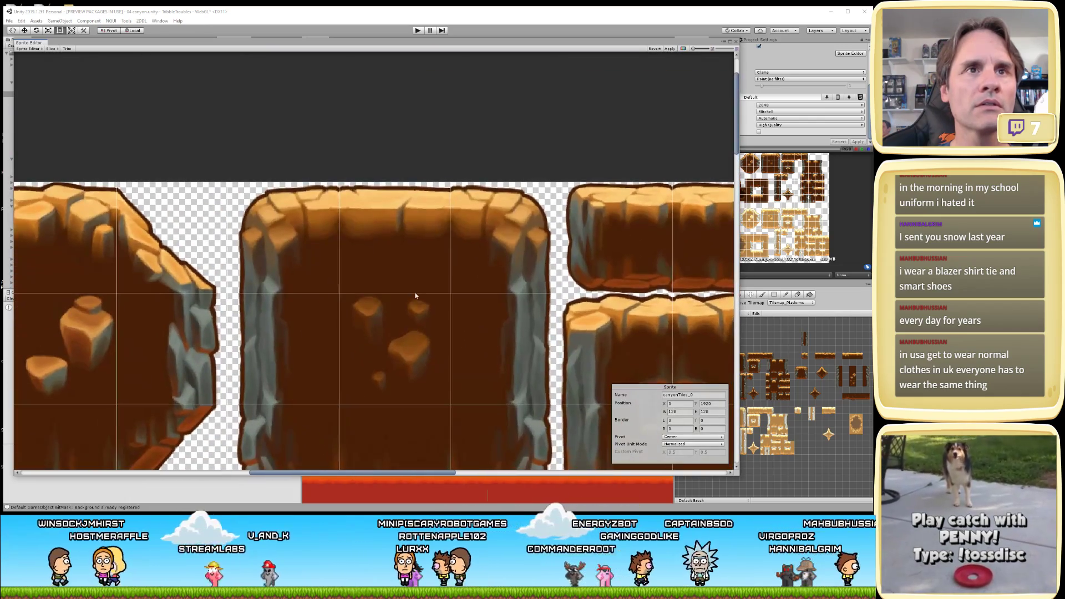
pyautogui.click(400, 213)
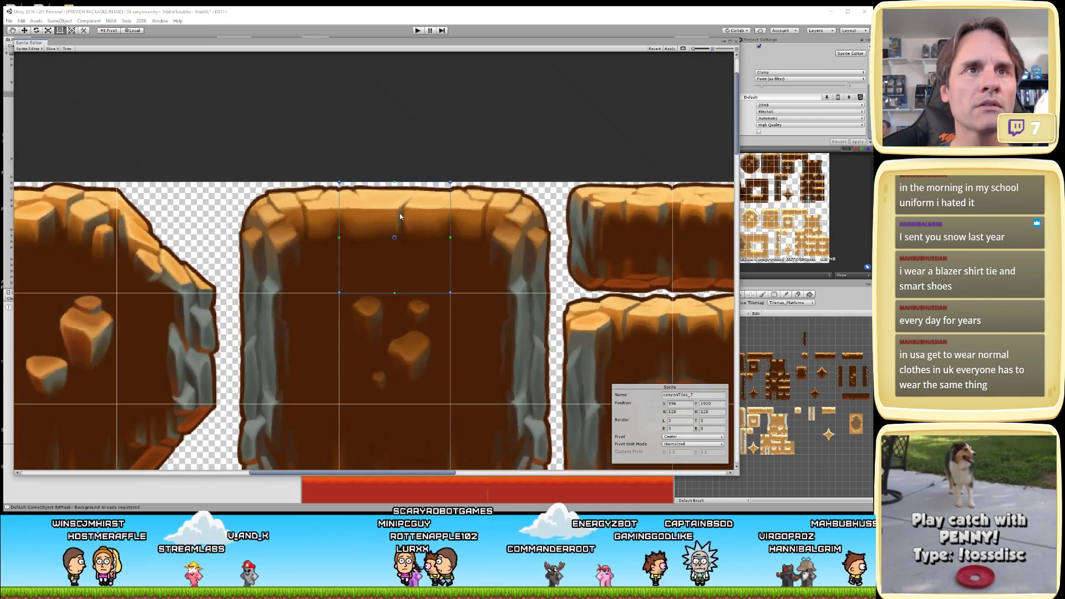
pyautogui.scroll(2, 413, 250)
pyautogui.click(38, 49)
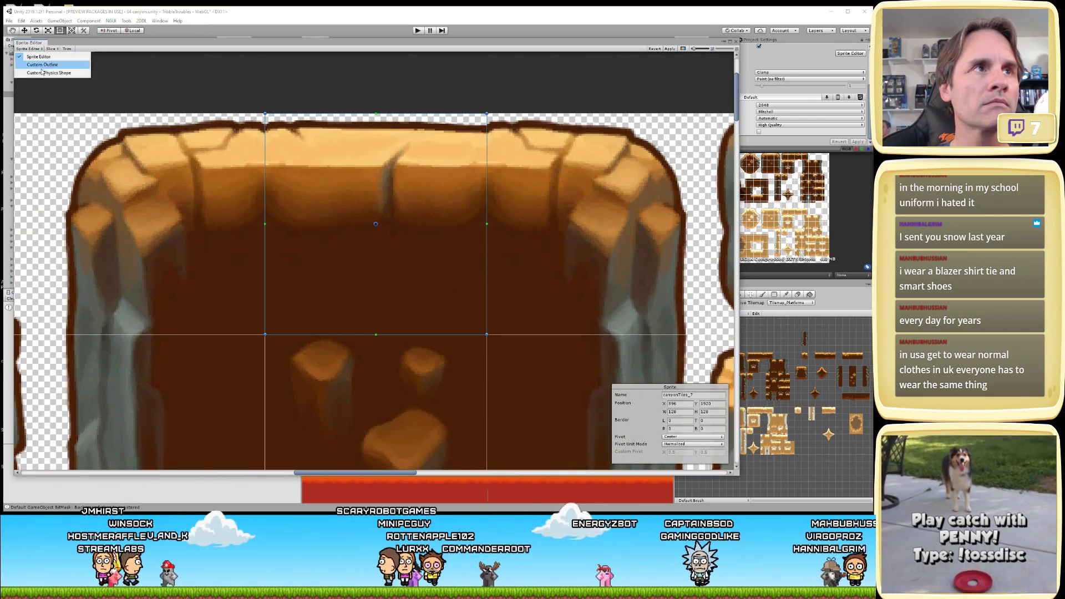
pyautogui.click(39, 70)
pyautogui.click(493, 279)
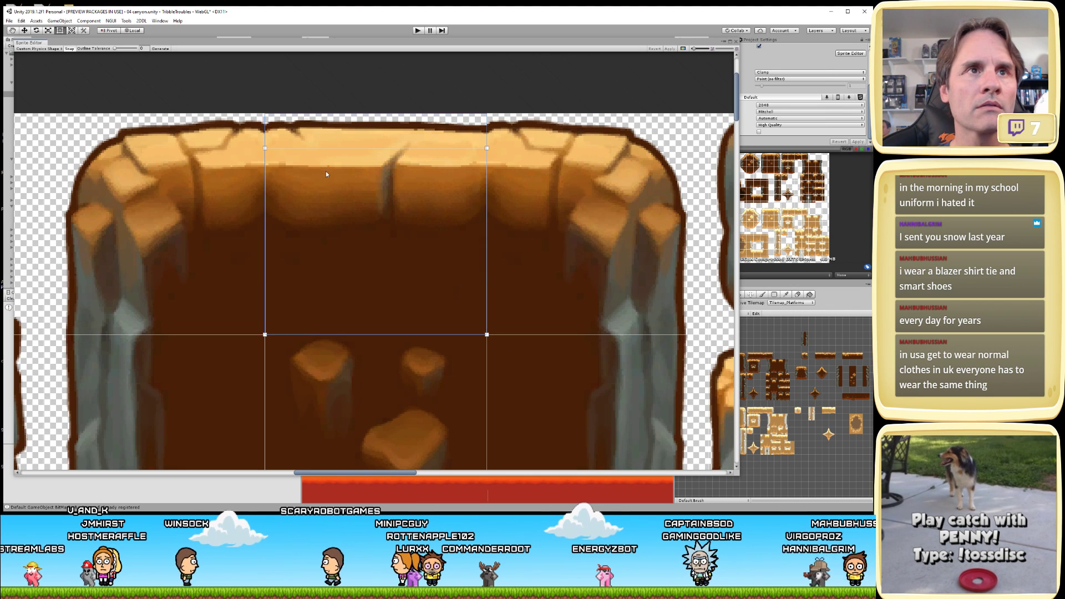
# - Drag the physics shape's top corners down to level the edge, apply, and close the editor
pyautogui.scroll(1, 322, 171)
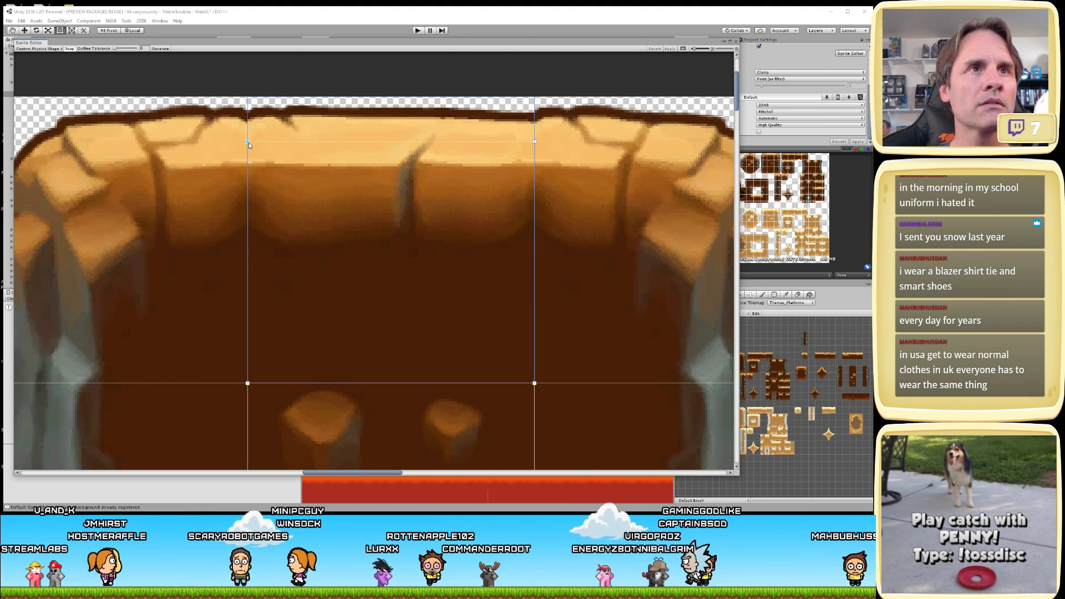
pyautogui.moveTo(248, 142); pyautogui.dragTo(247, 150)
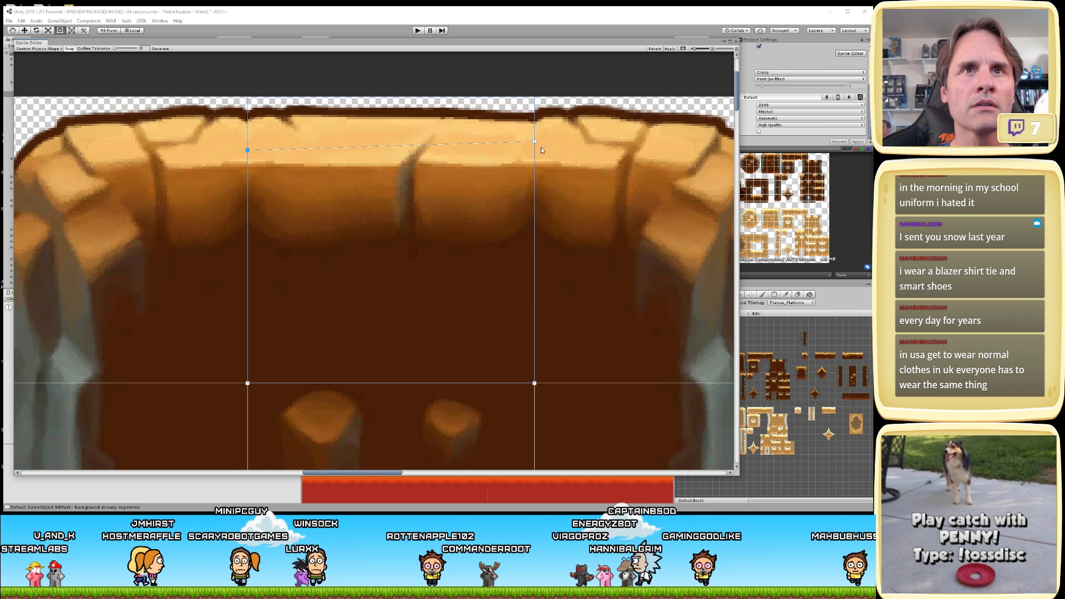
pyautogui.moveTo(534, 142); pyautogui.dragTo(535, 153)
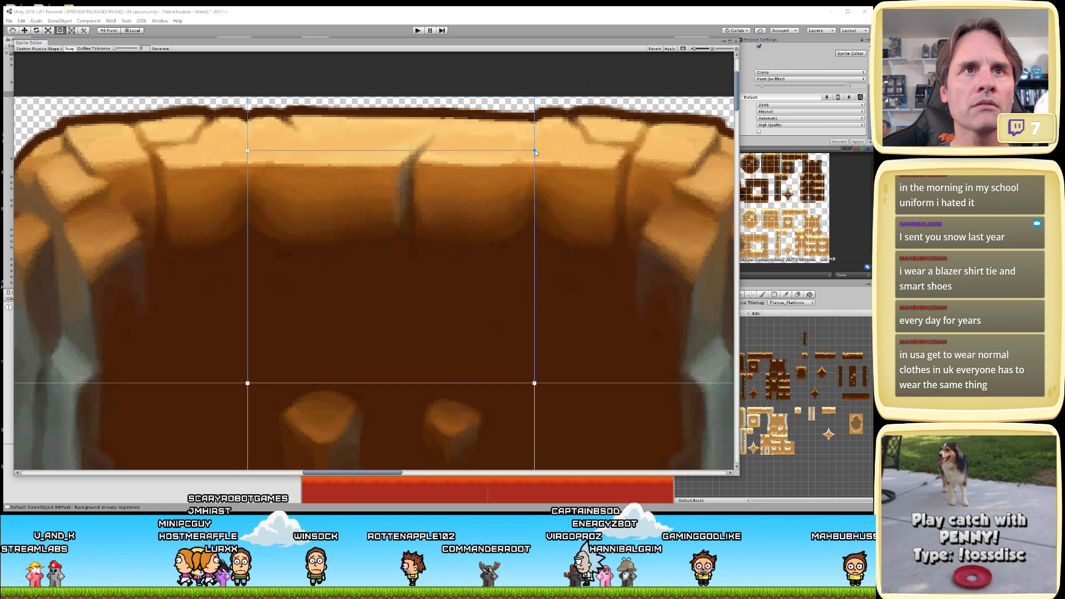
pyautogui.click(670, 49)
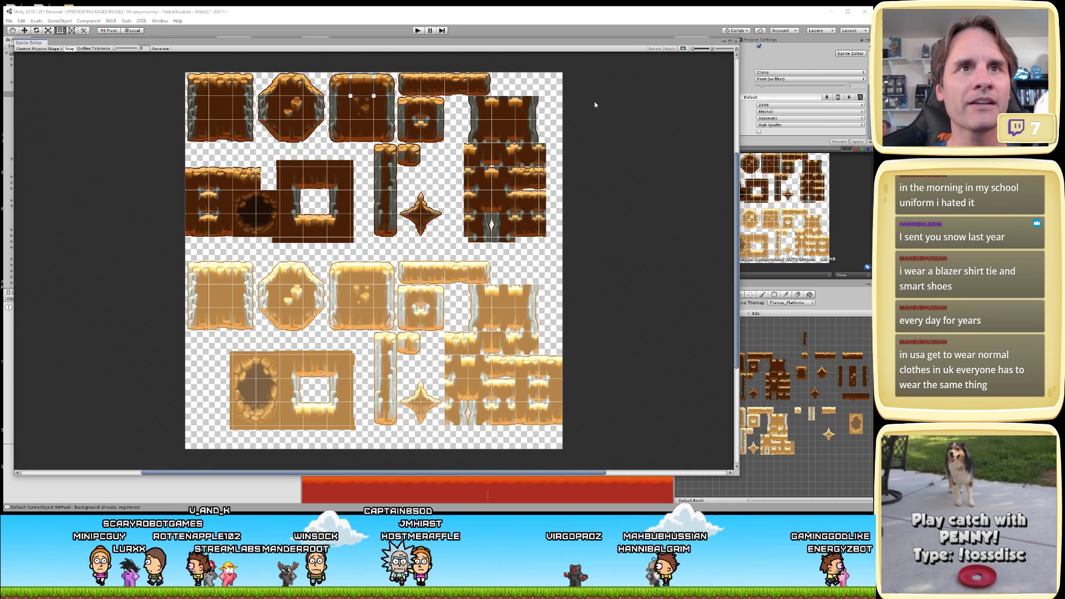
pyautogui.click(735, 40)
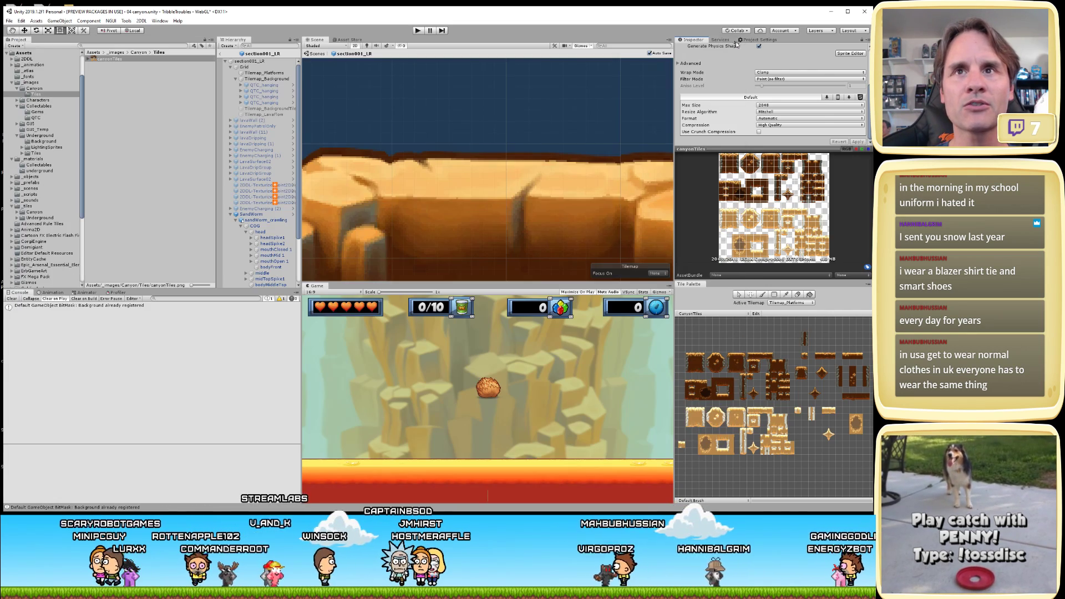
# - Rebuild Tilemap_Platforms' Tilemap Collider 2D by toggling Used By Composite off and on
pyautogui.click(502, 181)
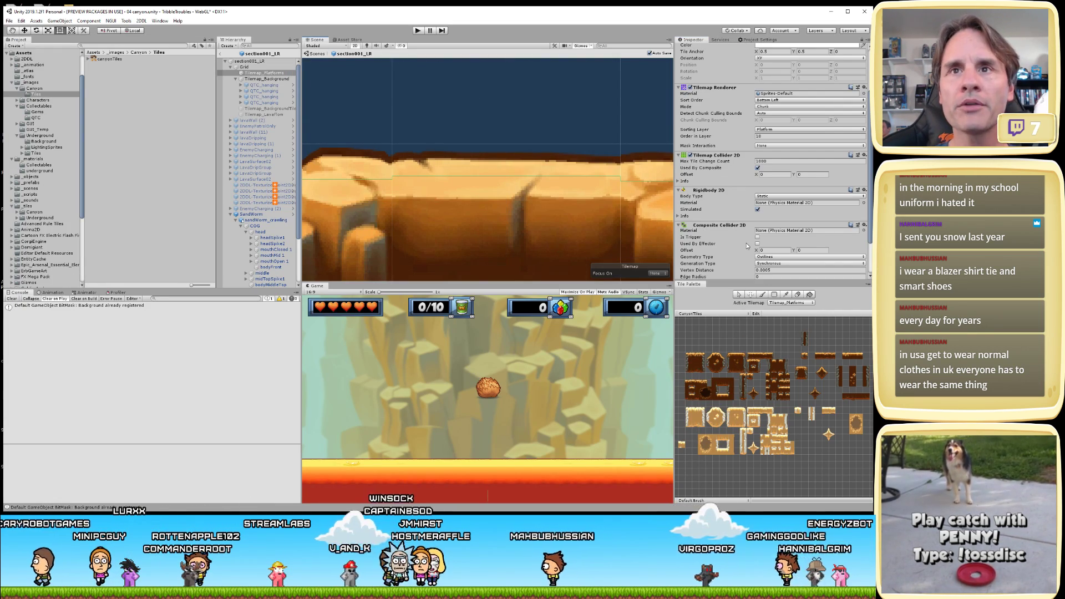
pyautogui.scroll(-3, 758, 245)
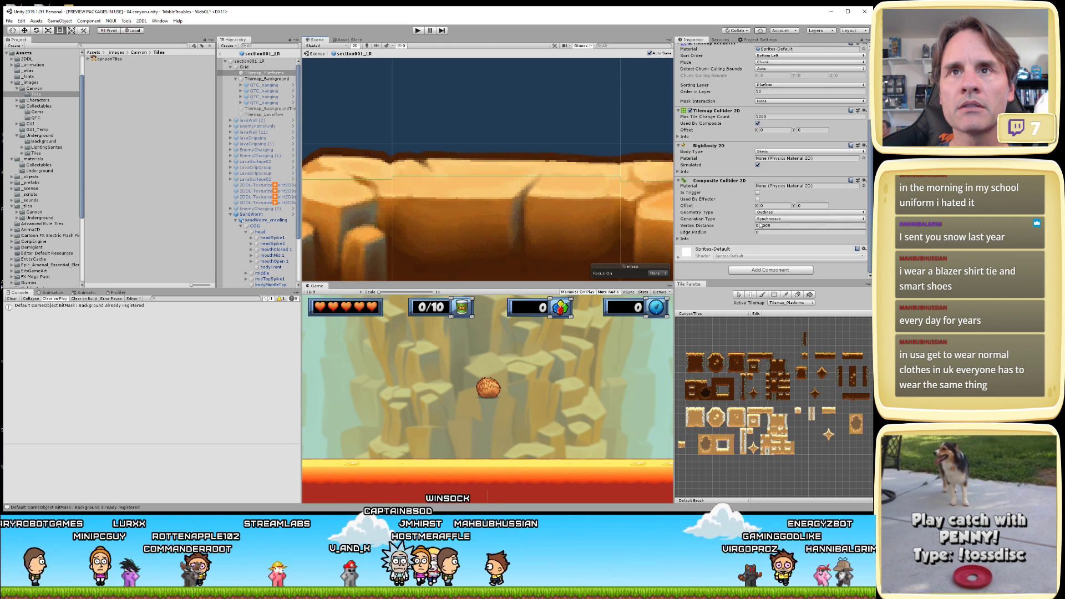
pyautogui.click(757, 123)
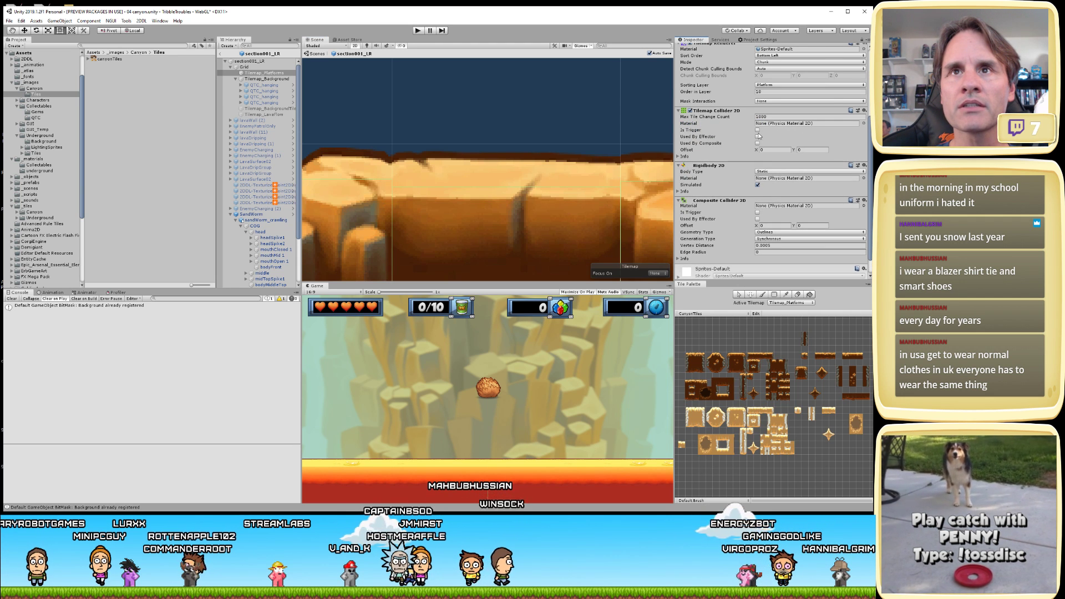
pyautogui.click(758, 143)
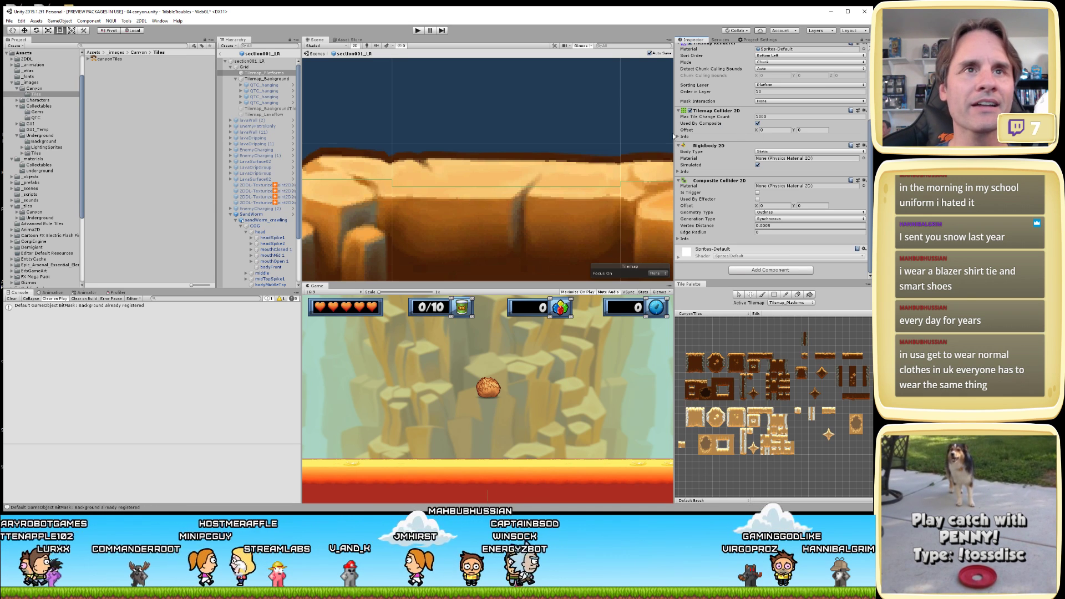
# - Select the canyonTiles texture asset in the Project panel
pyautogui.scroll(2, 405, 194)
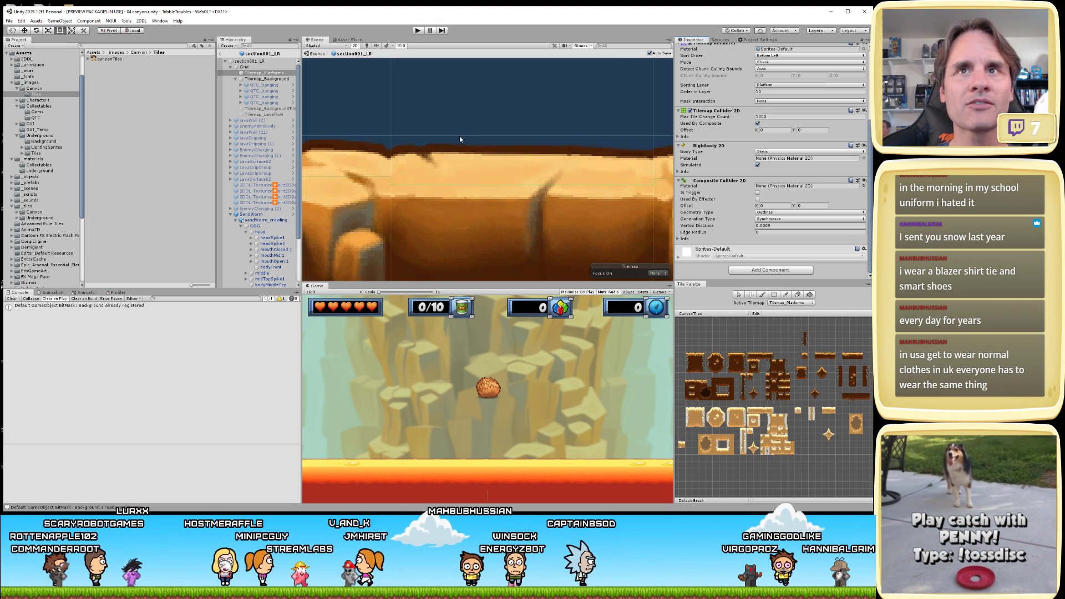
pyautogui.scroll(1, 459, 140)
pyautogui.click(112, 59)
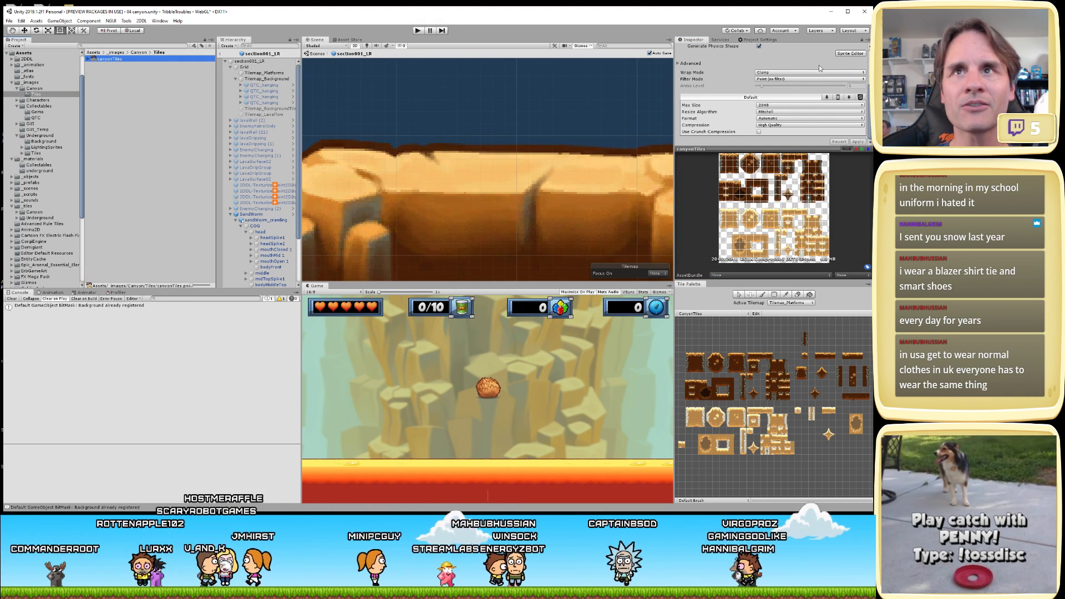
# - Open canyonTiles in the Sprite Editor with canyonTiles_7 in Custom Physics Shape mode
pyautogui.click(850, 53)
pyautogui.scroll(3, 255, 110)
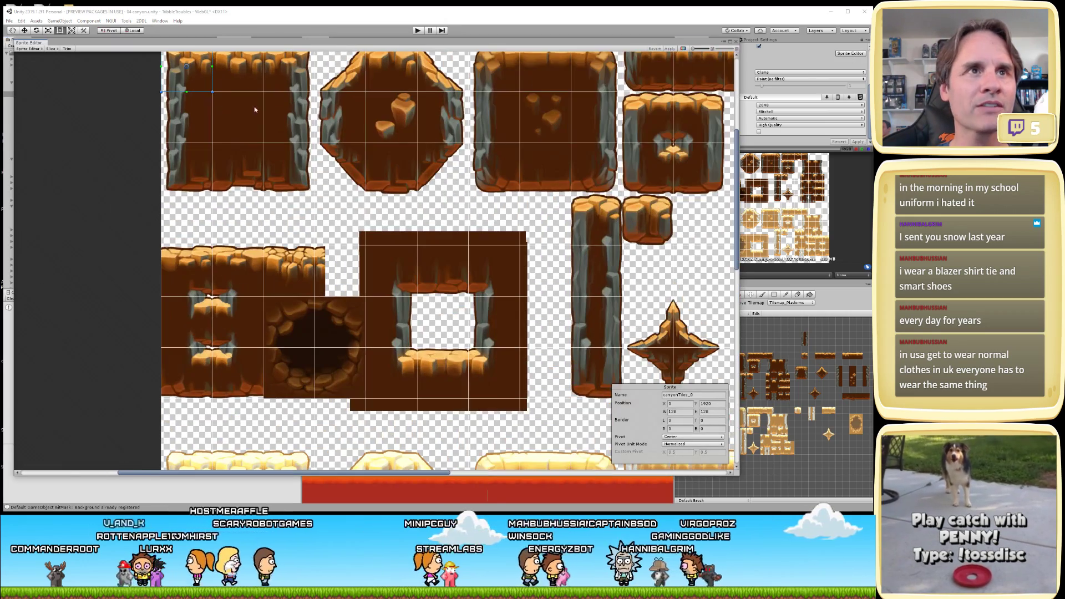
pyautogui.scroll(5, 511, 161)
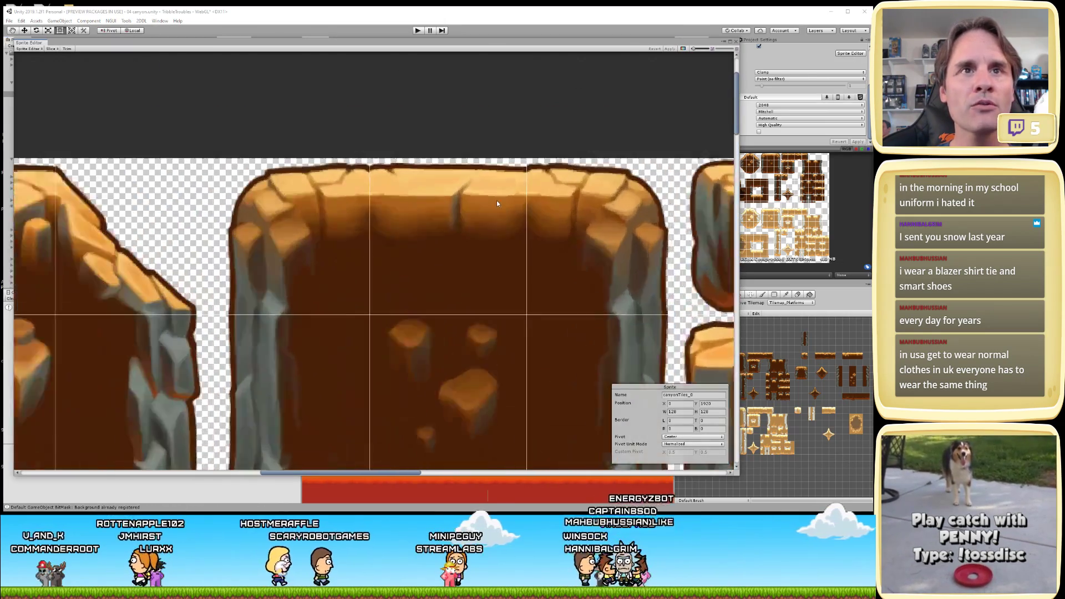
pyautogui.scroll(3, 497, 204)
pyautogui.click(442, 198)
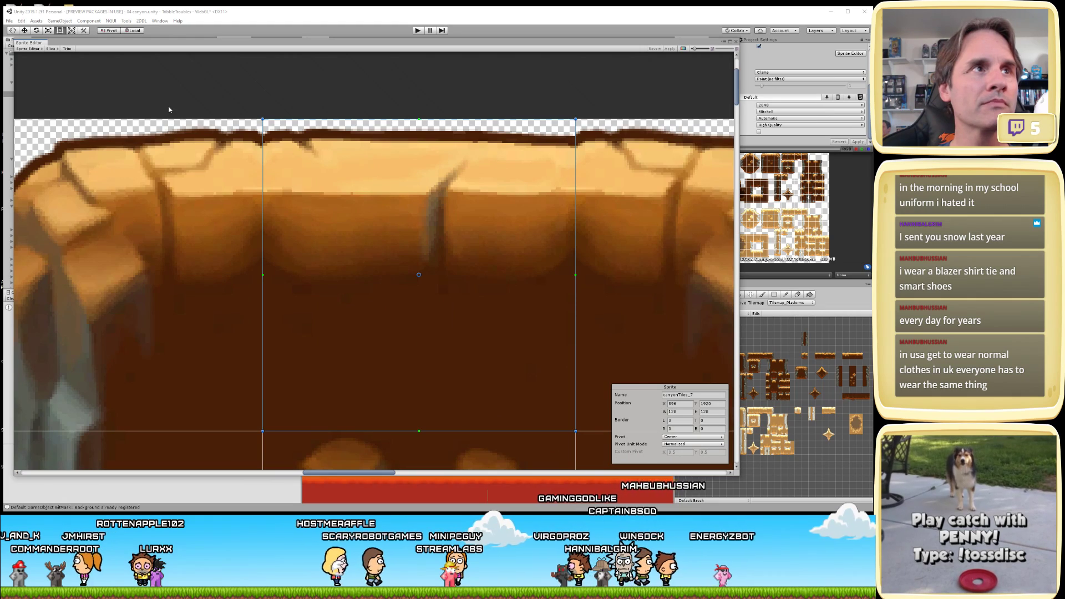
pyautogui.click(29, 48)
pyautogui.click(33, 68)
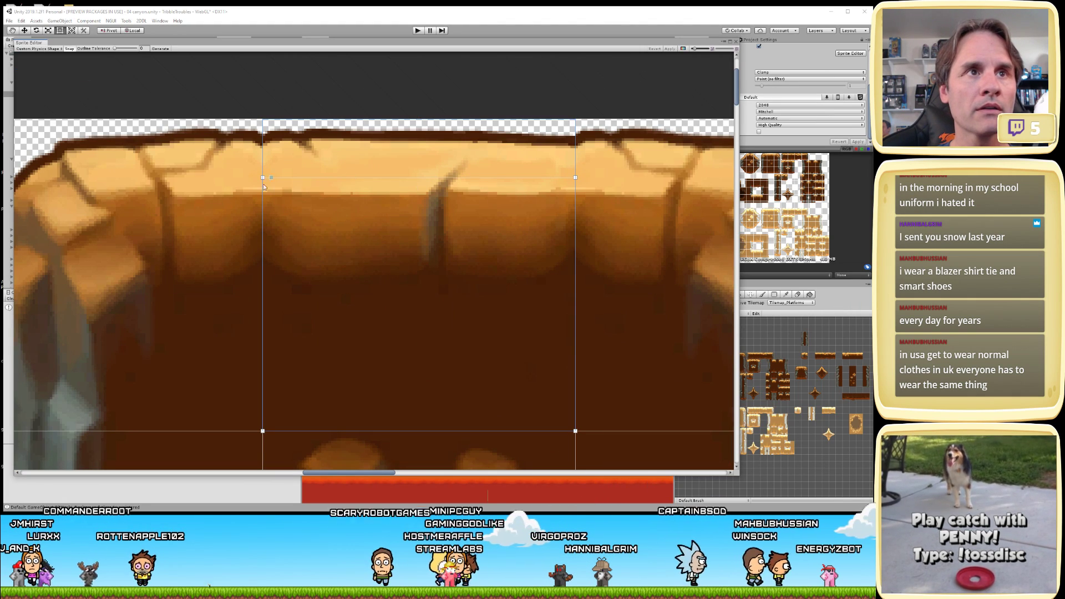
# - Raise the outline's top corners level with the rocky rim, apply, and close the editor
pyautogui.moveTo(263, 177); pyautogui.dragTo(260, 168)
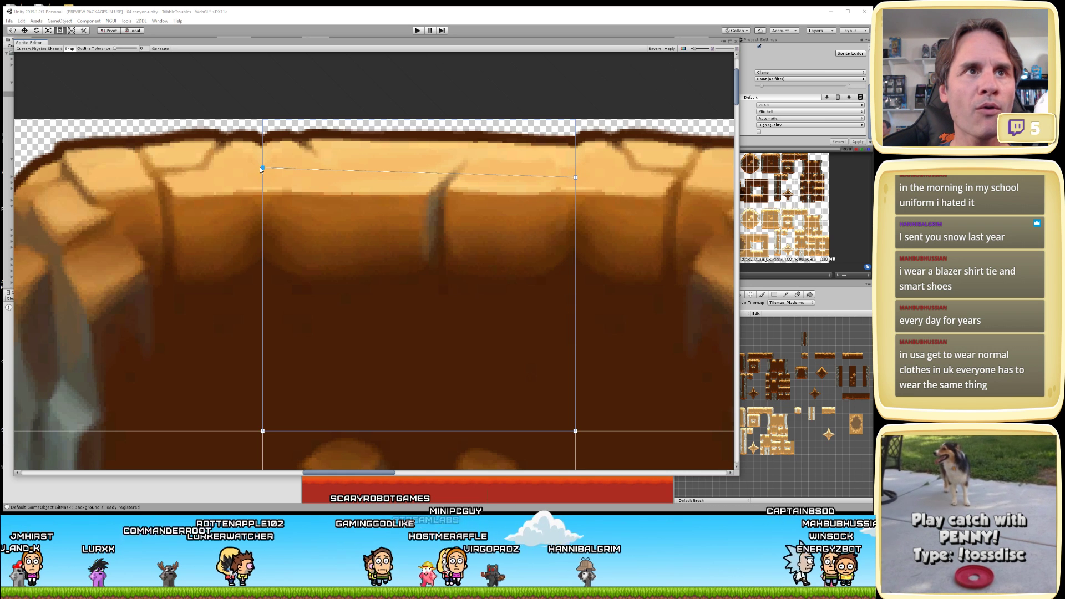
pyautogui.moveTo(575, 175); pyautogui.dragTo(581, 166)
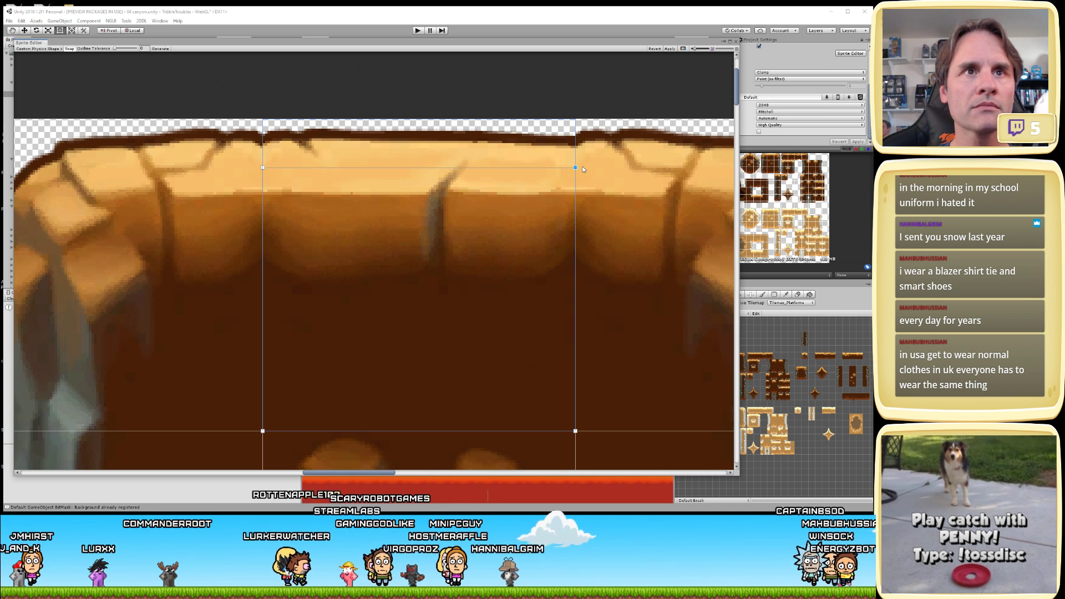
pyautogui.click(670, 49)
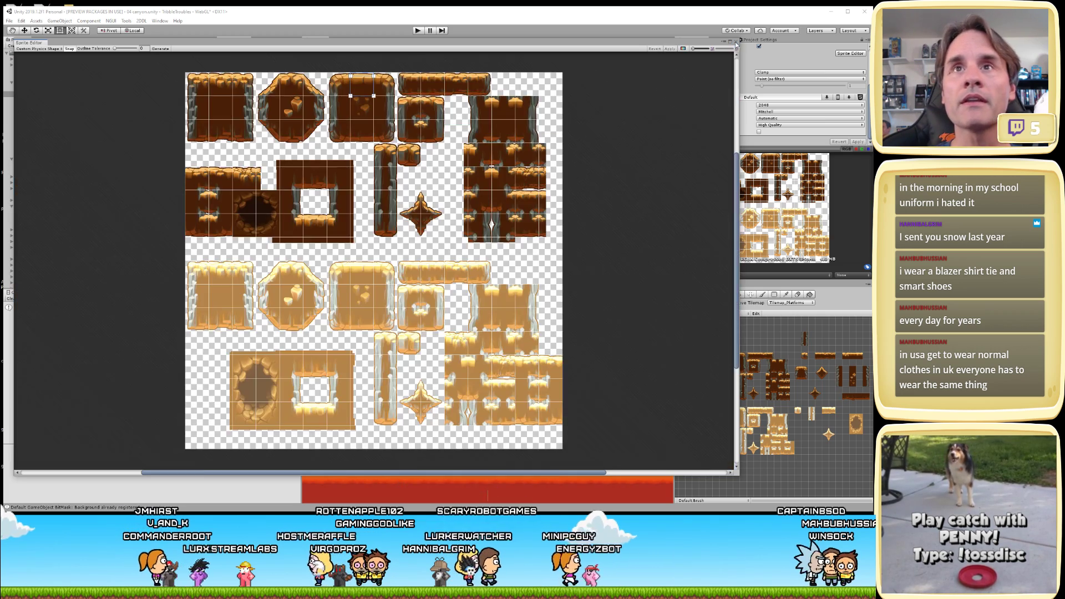
pyautogui.click(731, 42)
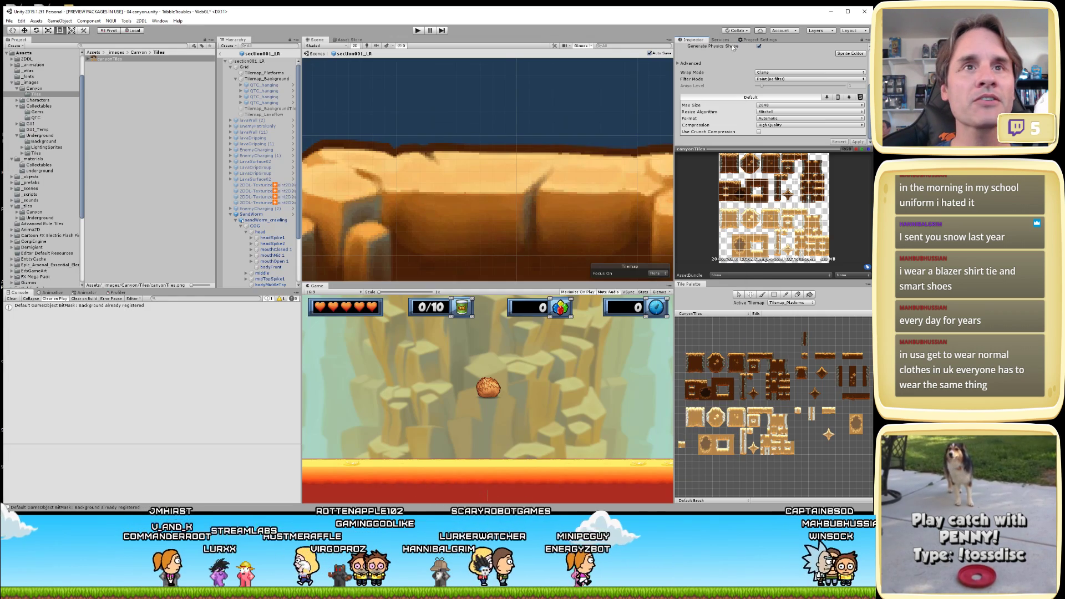
# - Regenerate Tilemap_Platforms' collider by unchecking and rechecking Used By Composite
pyautogui.click(448, 166)
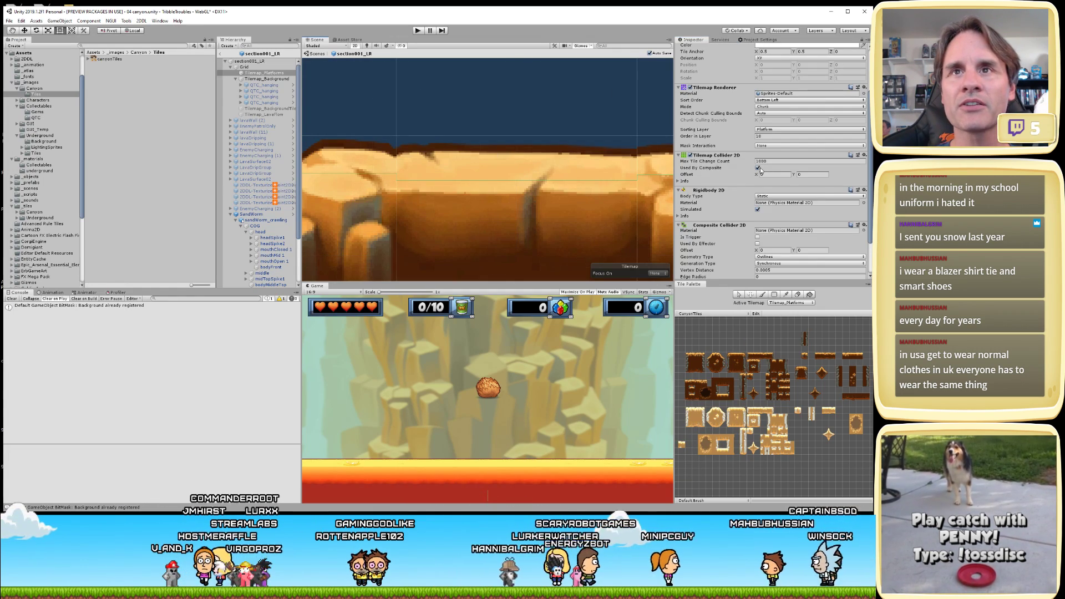
pyautogui.click(758, 167)
pyautogui.click(757, 188)
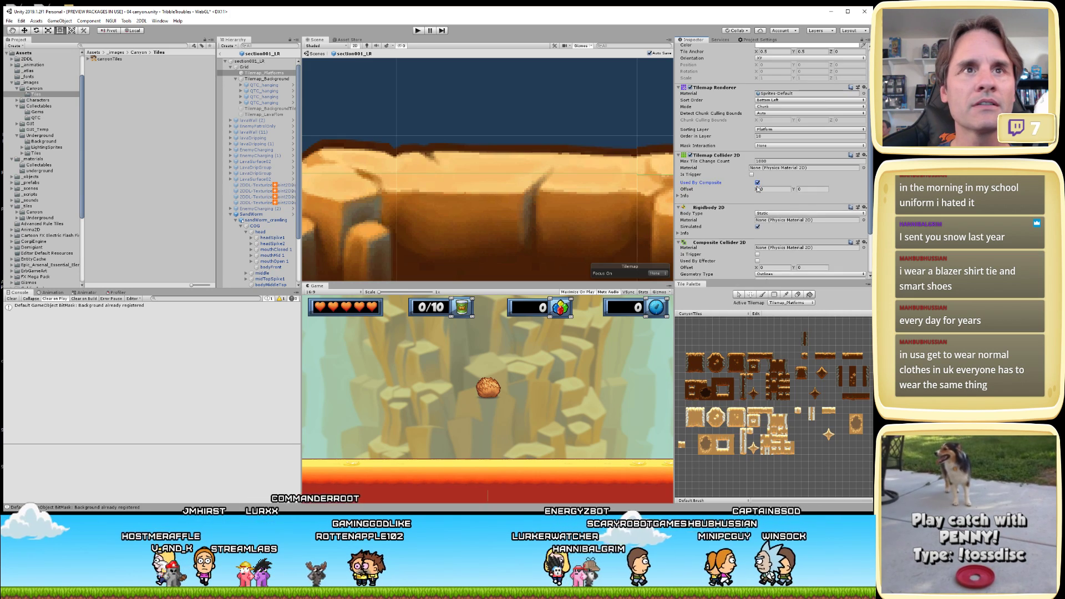
pyautogui.scroll(3, 420, 166)
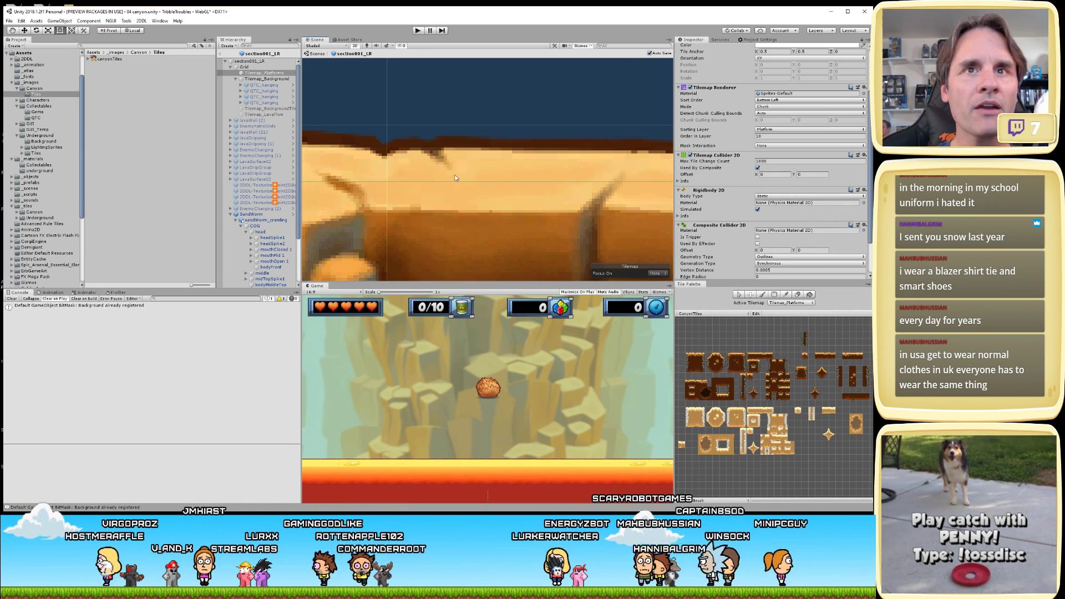
pyautogui.scroll(-3, 463, 195)
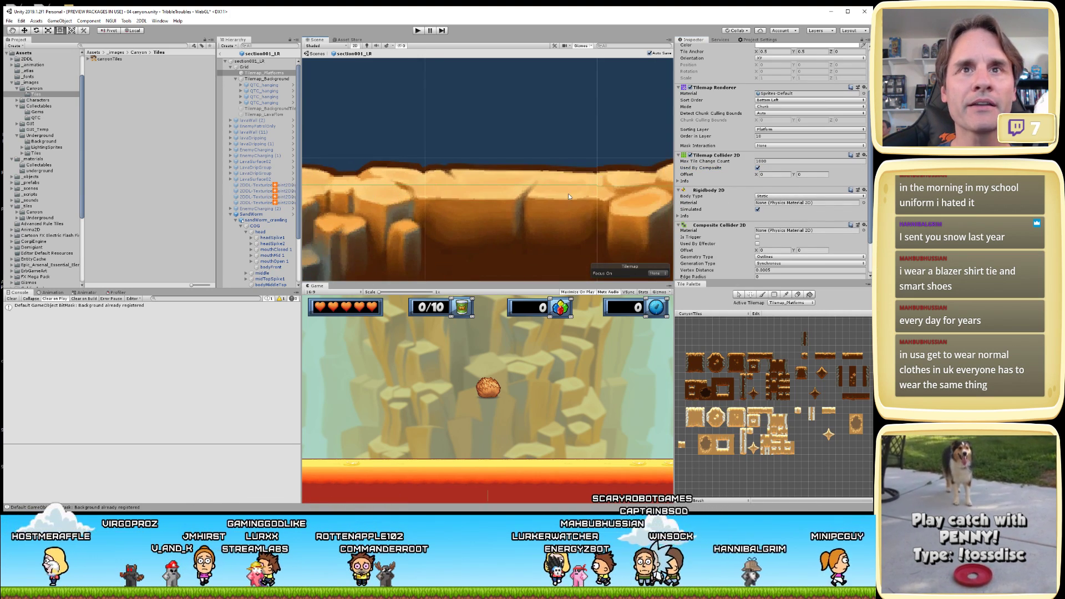
pyautogui.scroll(5, 588, 192)
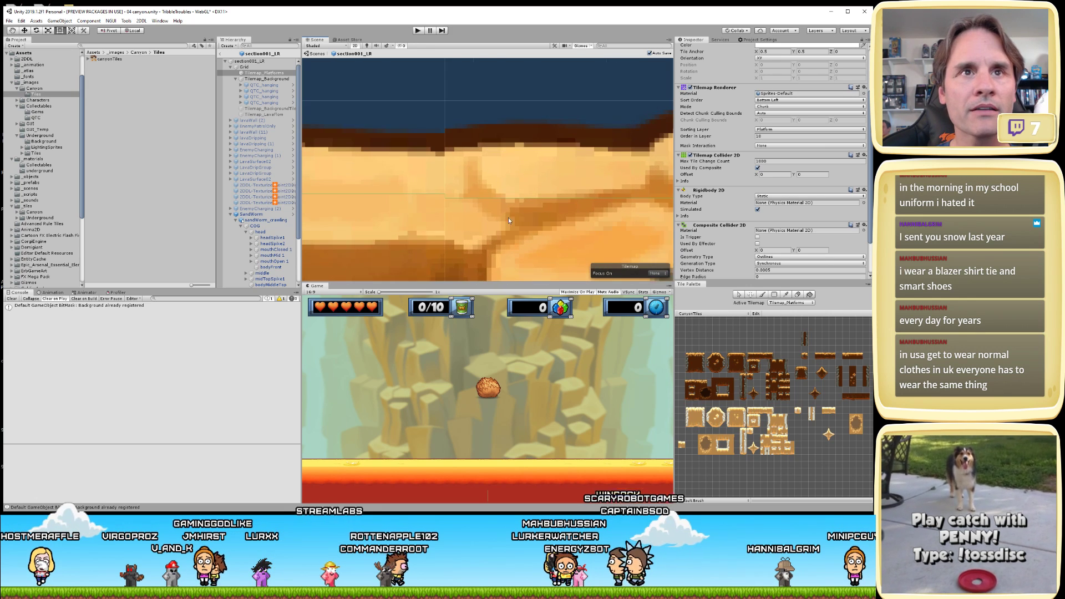
# - Pan and zoom across the platform tiles and pillars, then select the canyonTiles sprite sheet
pyautogui.moveTo(406, 214); pyautogui.dragTo(433, 255, button='middle')
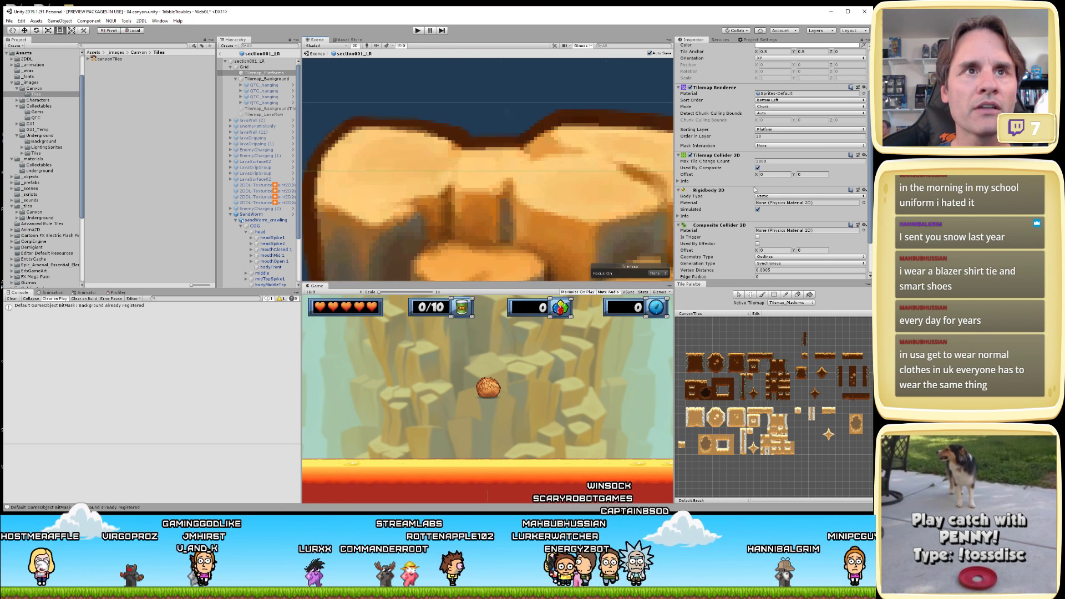
pyautogui.scroll(-4, 530, 183)
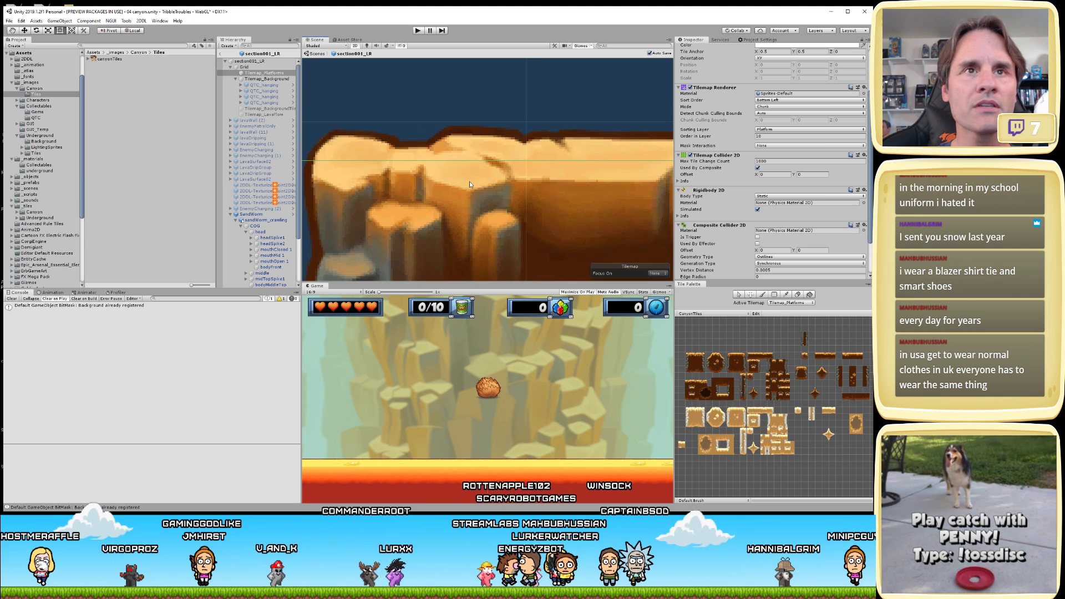
pyautogui.scroll(-3, 466, 178)
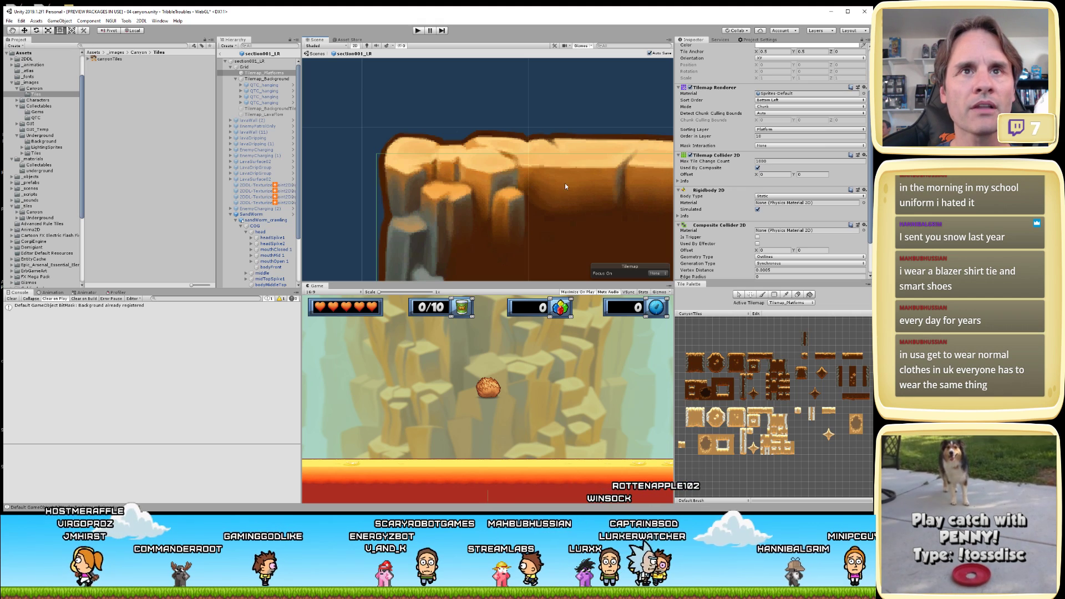
pyautogui.scroll(2, 565, 183)
pyautogui.scroll(2, 512, 202)
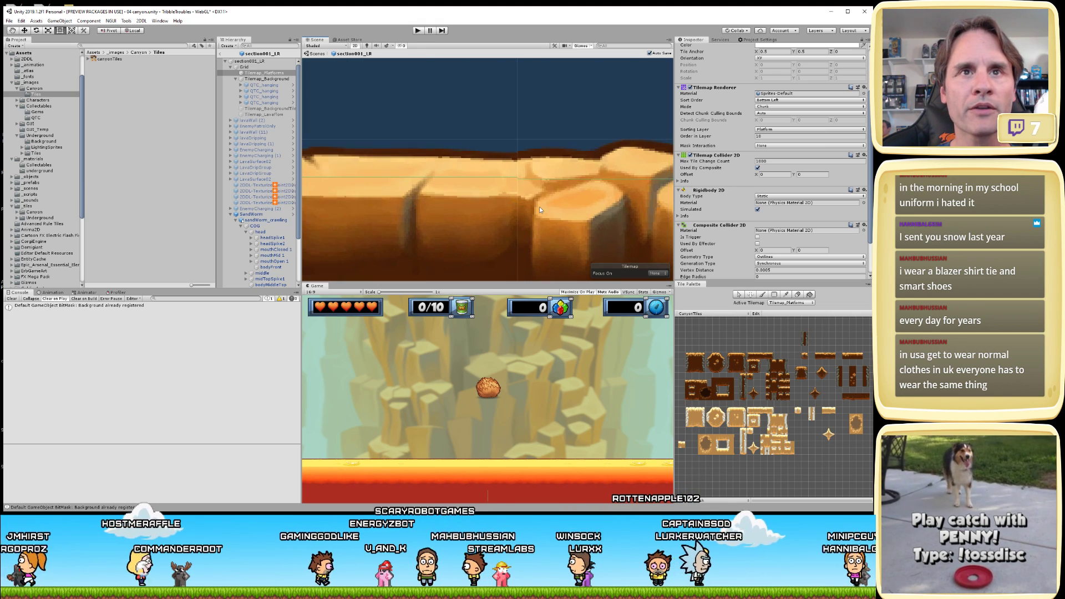
pyautogui.scroll(3, 532, 207)
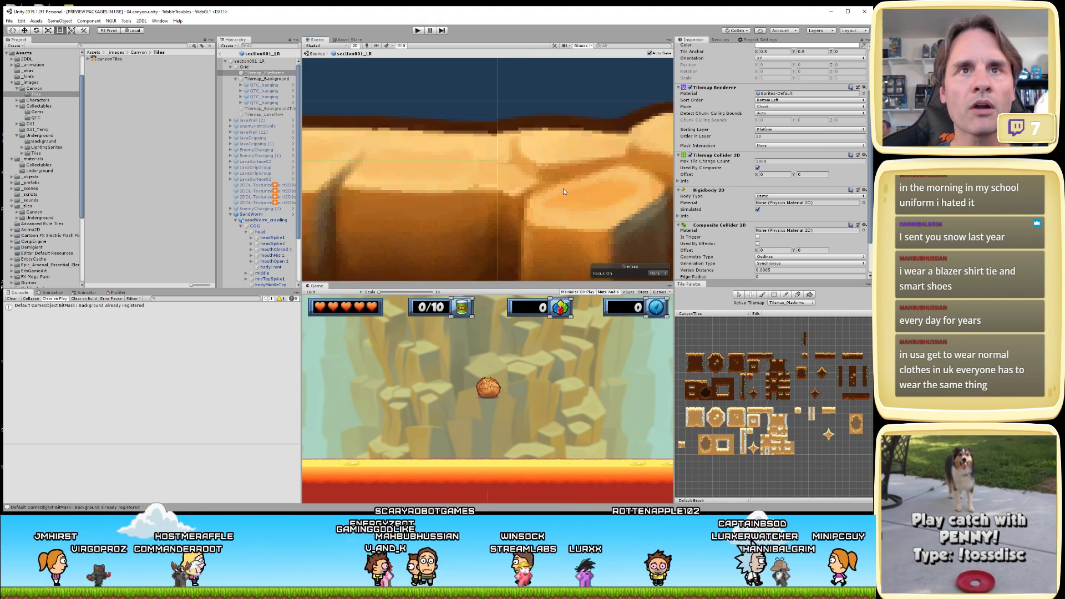
pyautogui.scroll(4, 504, 228)
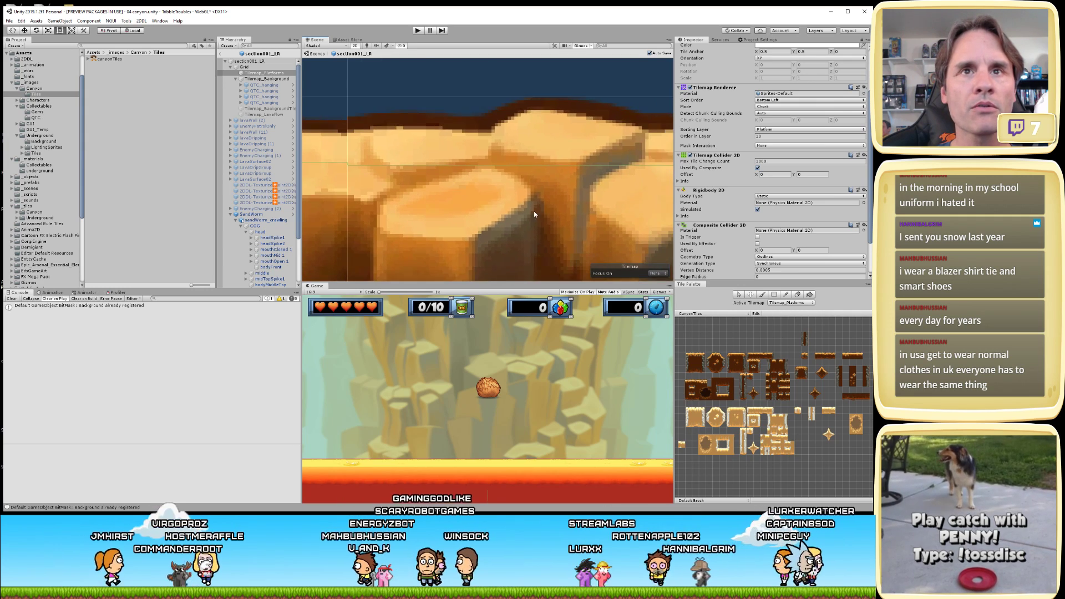
pyautogui.scroll(-2, 527, 225)
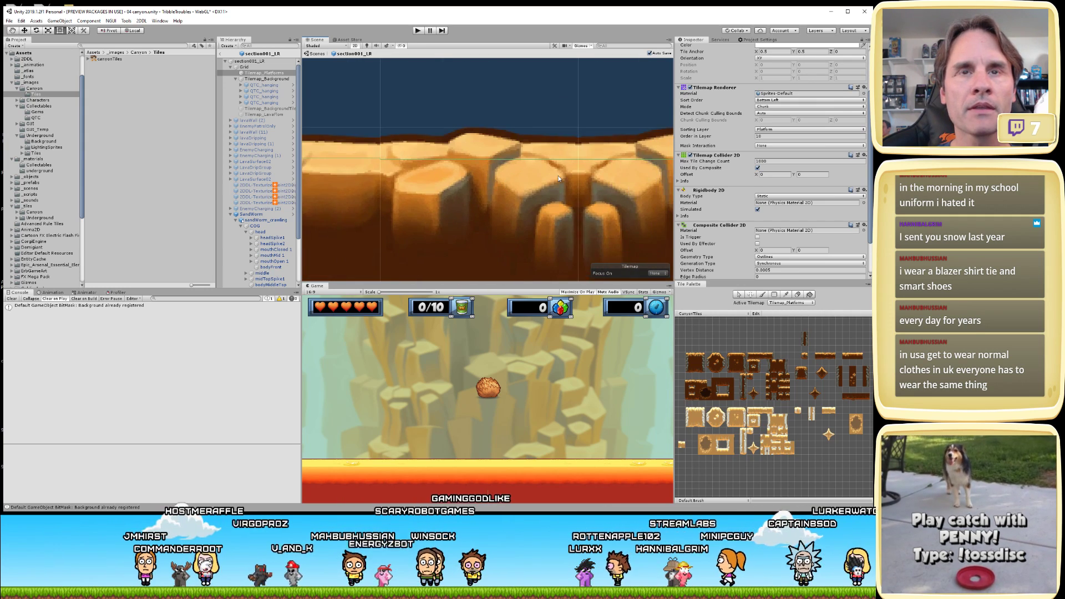
pyautogui.scroll(1, 601, 171)
pyautogui.moveTo(600, 174); pyautogui.dragTo(521, 198, button='middle')
pyautogui.moveTo(450, 207); pyautogui.dragTo(477, 197, button='middle')
pyautogui.press('t')
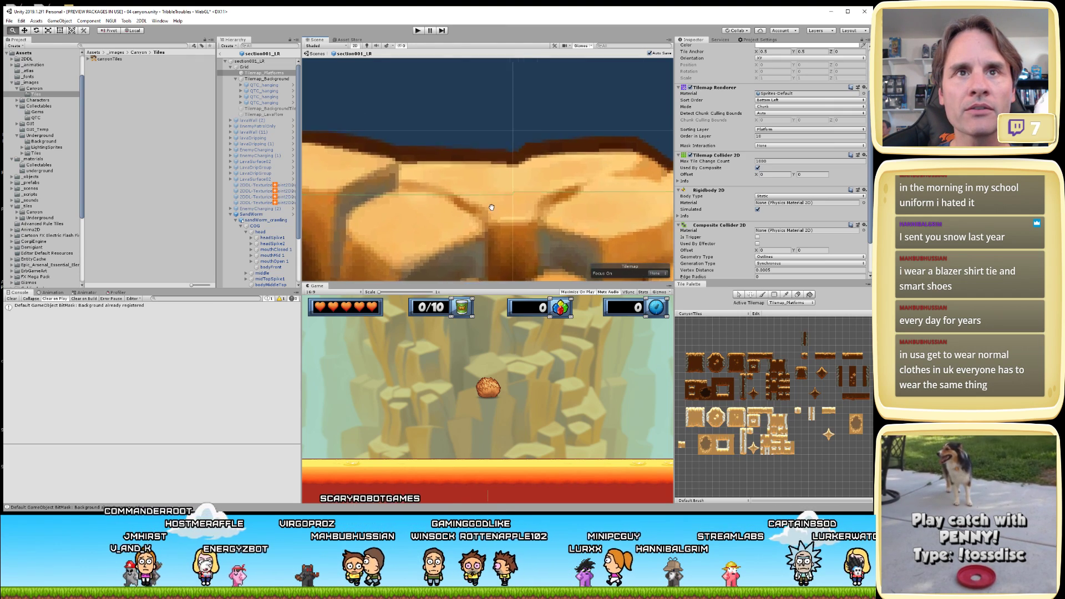
pyautogui.scroll(3, 478, 198)
pyautogui.scroll(2, 478, 197)
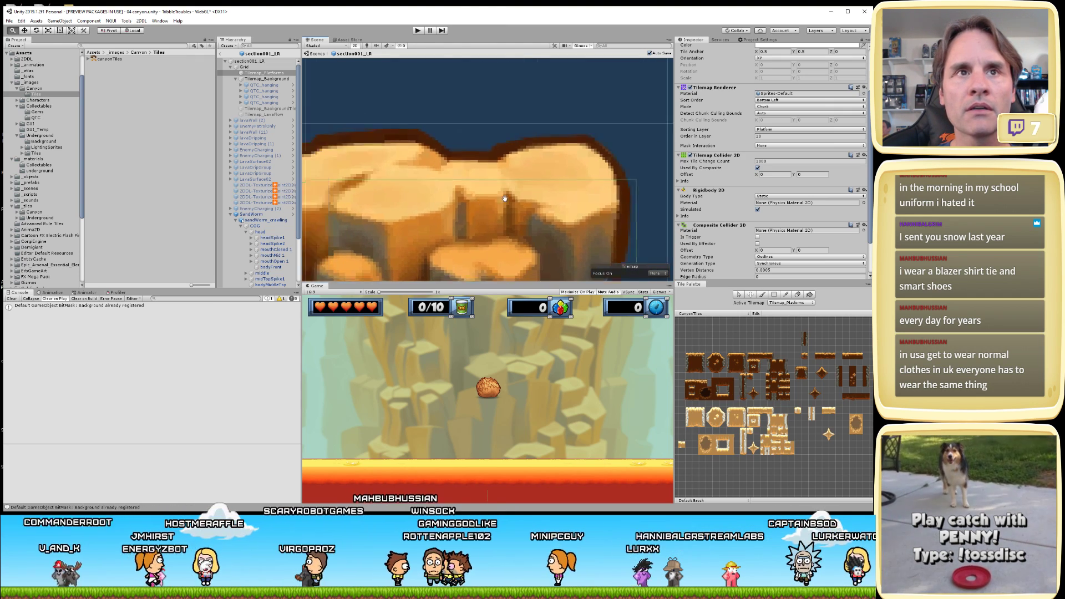
pyautogui.scroll(2, 535, 175)
pyautogui.scroll(-5, 535, 175)
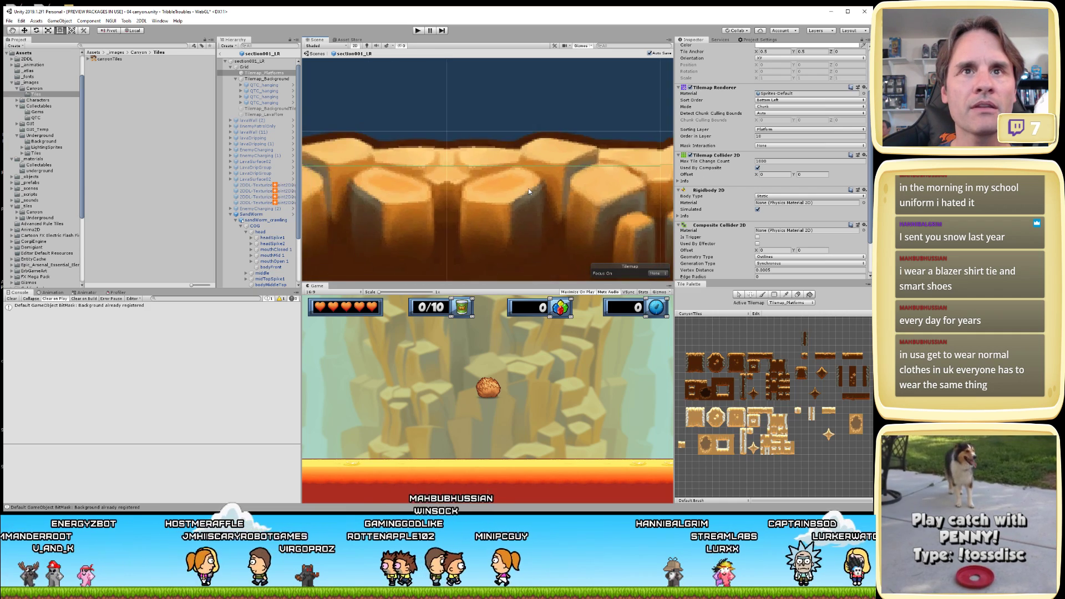
pyautogui.scroll(-1, 571, 204)
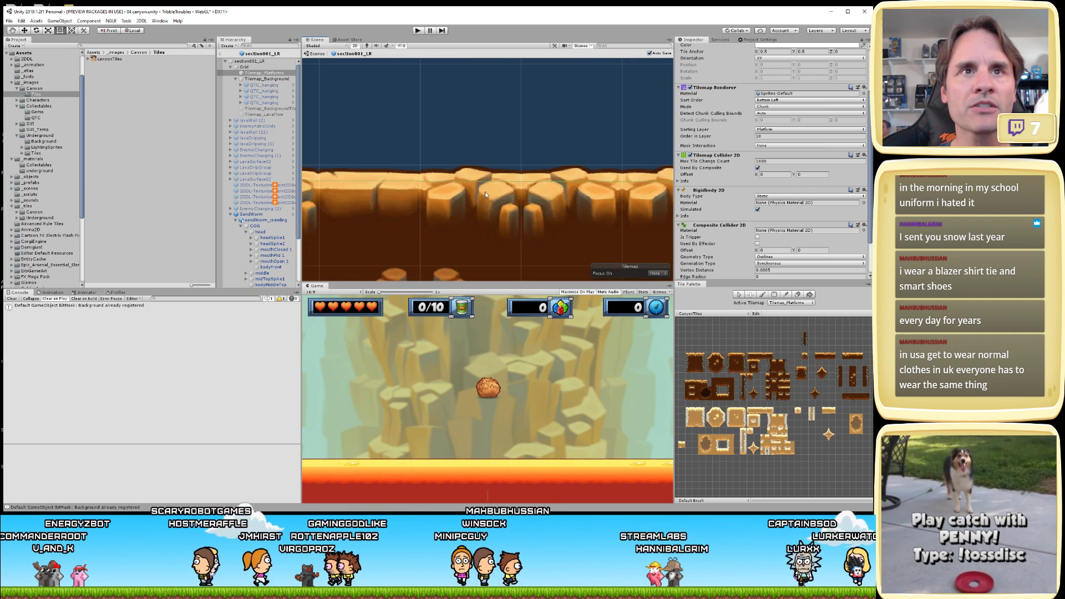
pyautogui.moveTo(498, 201); pyautogui.dragTo(481, 222, button='middle')
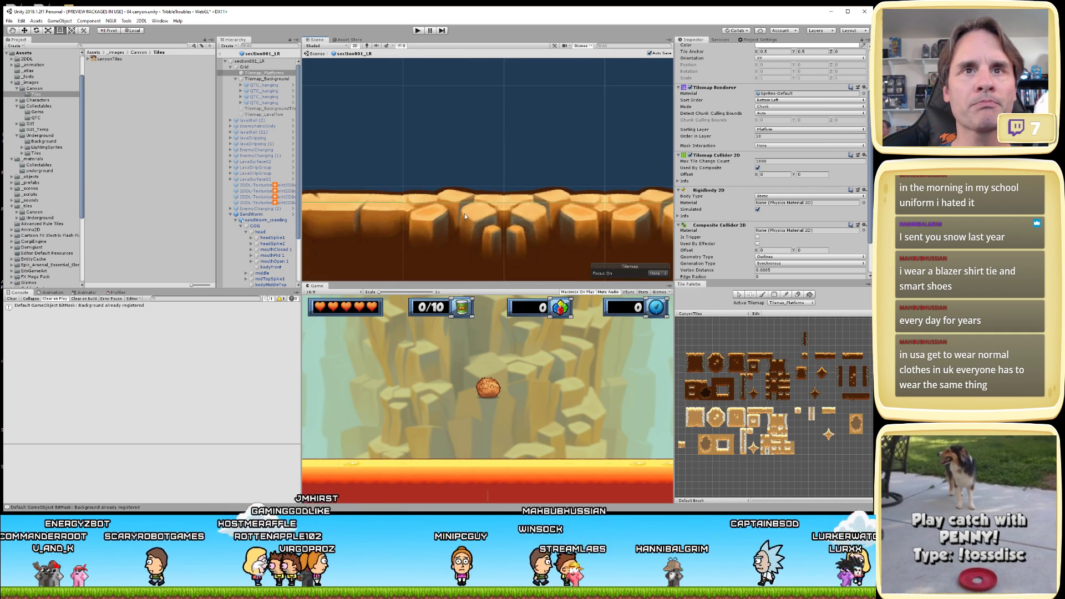
pyautogui.scroll(-1, 480, 219)
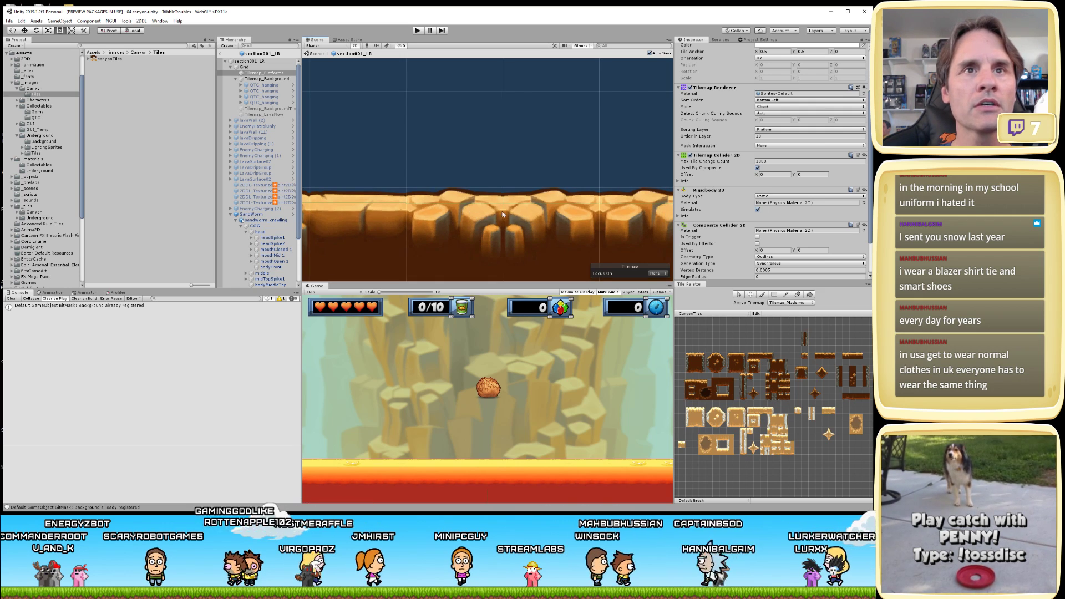
pyautogui.click(128, 59)
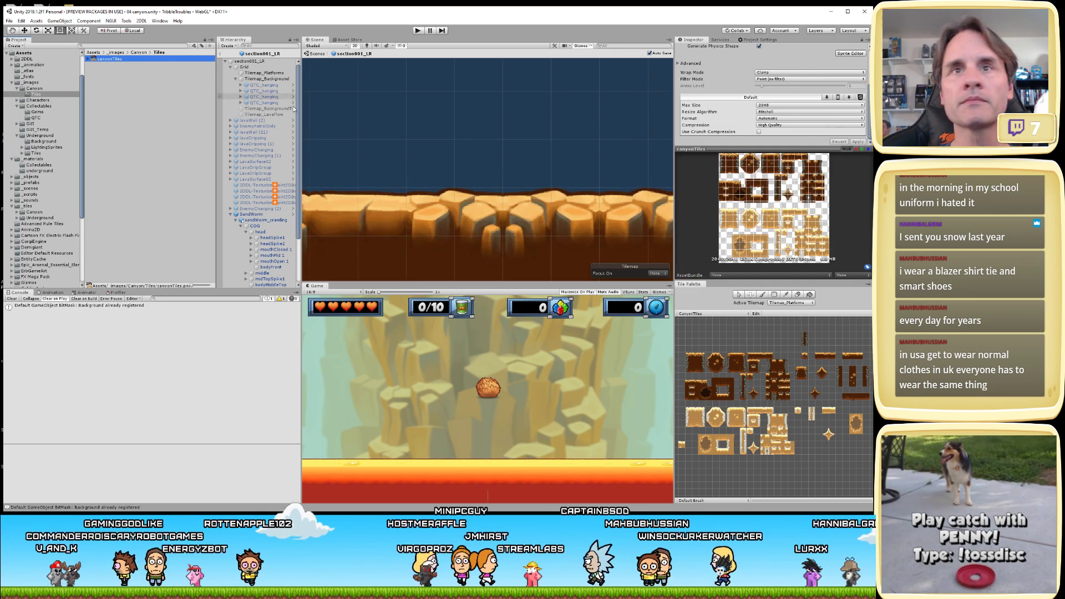
pyautogui.click(841, 116)
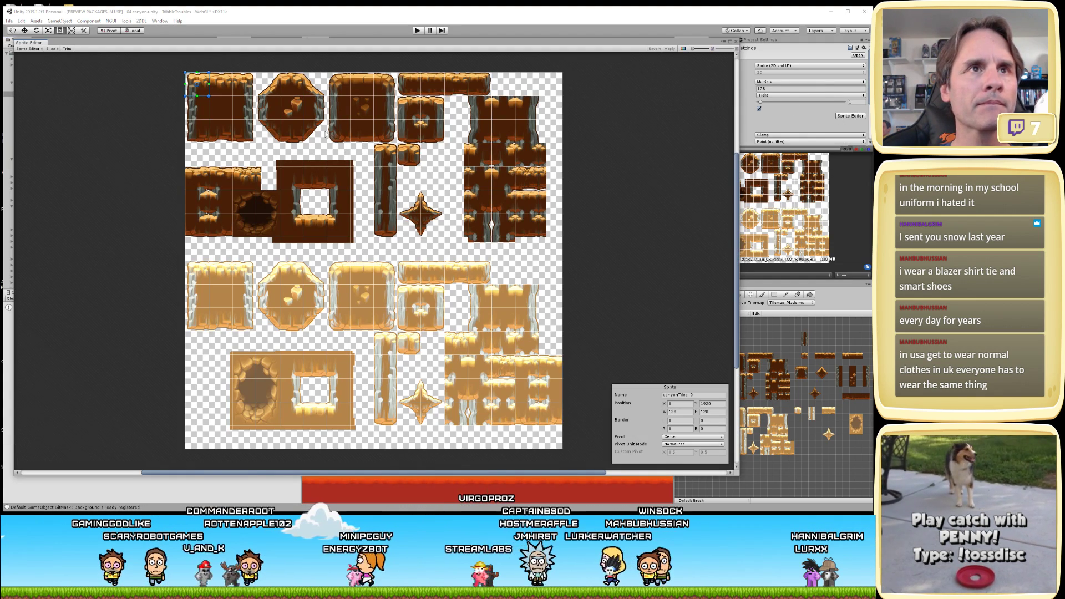
pyautogui.click(304, 113)
pyautogui.scroll(5, 304, 113)
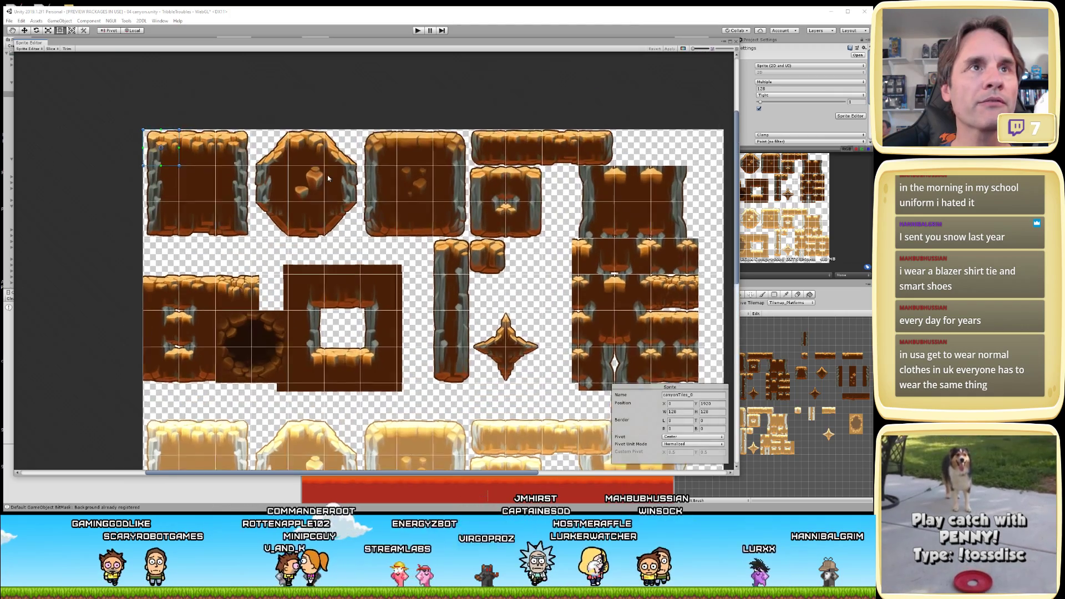
pyautogui.scroll(6, 326, 190)
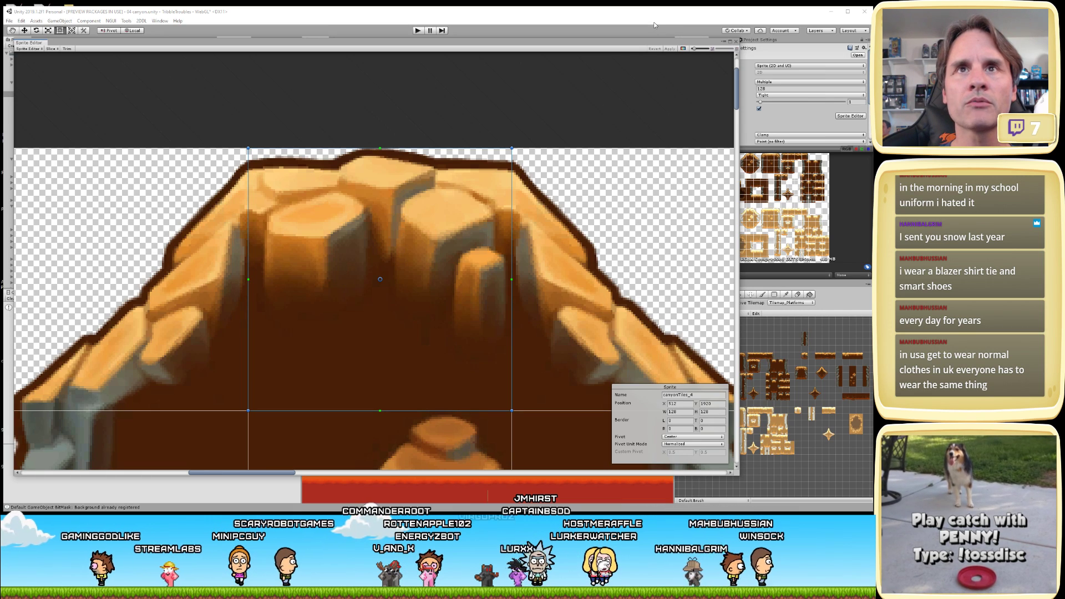
pyautogui.click(736, 44)
pyautogui.scroll(4, 382, 229)
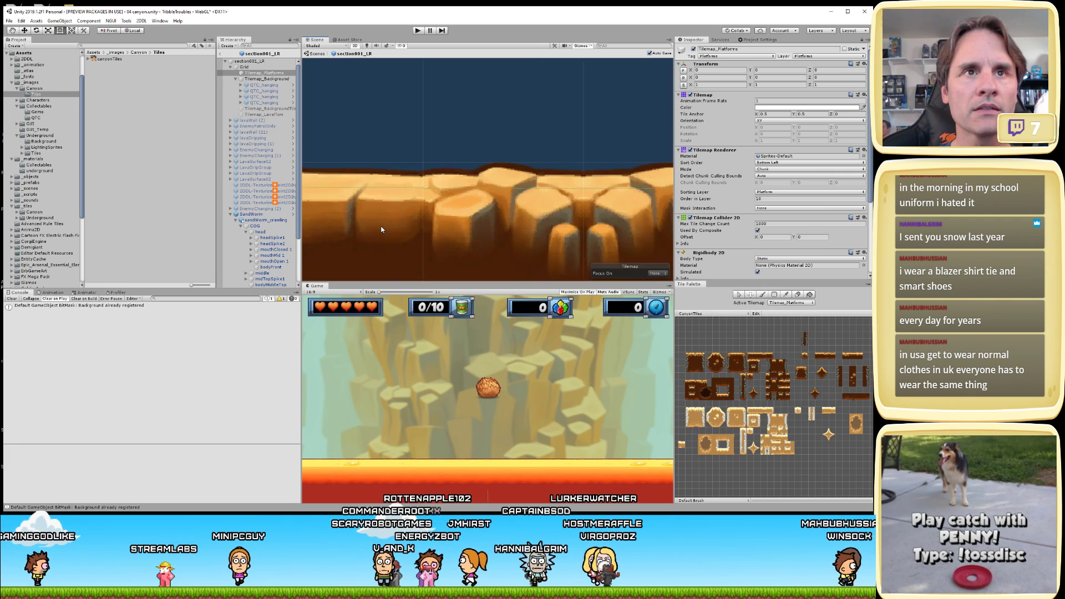
# - Open canyonTiles in the Sprite Editor with canyonTiles_4 in Custom Physics Shape mode
pyautogui.scroll(3, 382, 229)
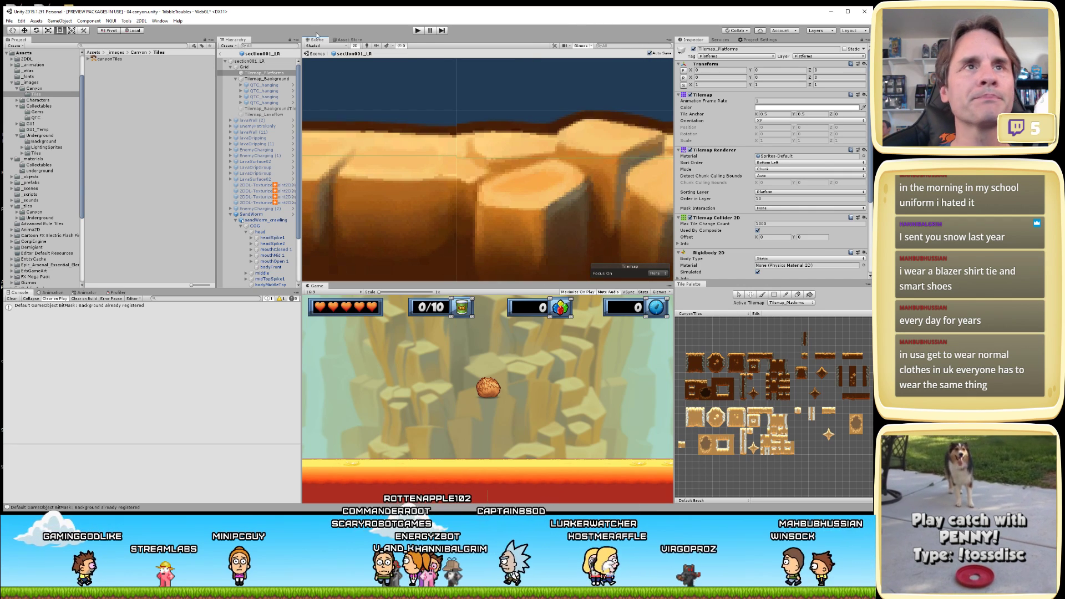
pyautogui.click(109, 59)
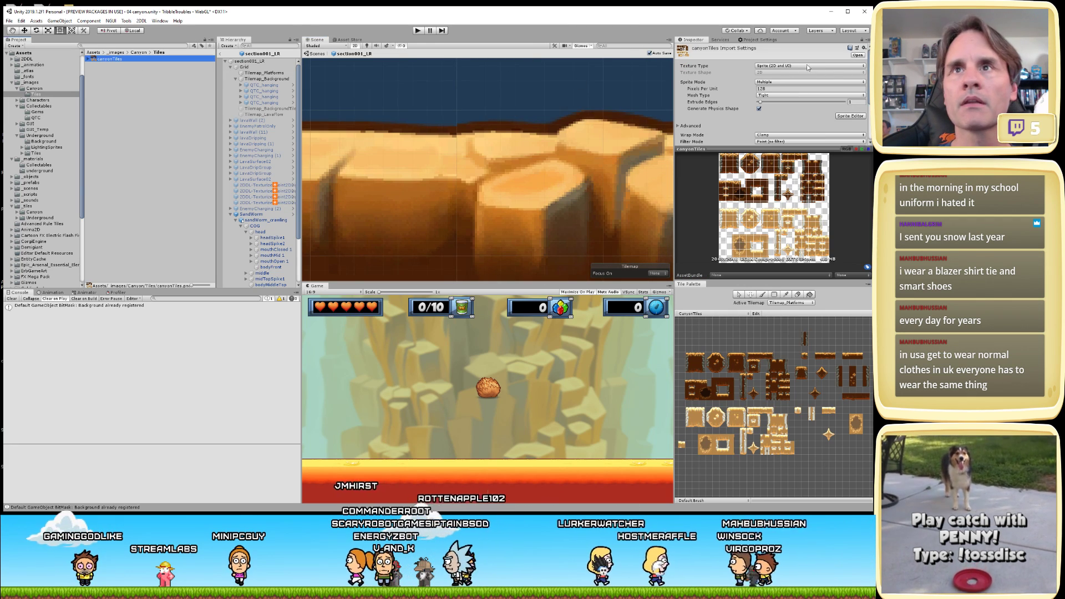
pyautogui.click(850, 117)
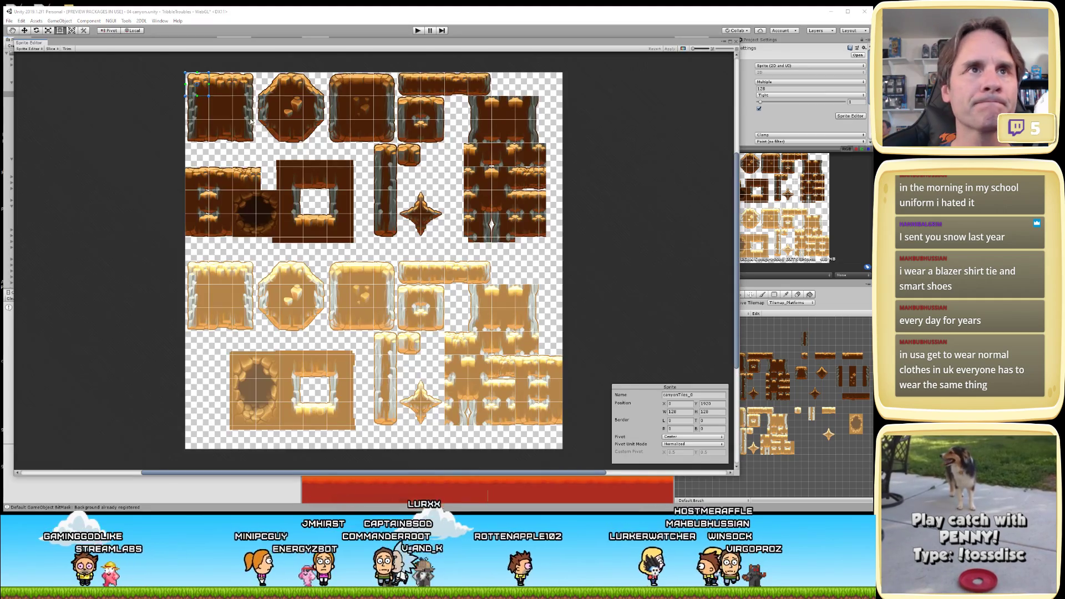
pyautogui.scroll(8, 251, 121)
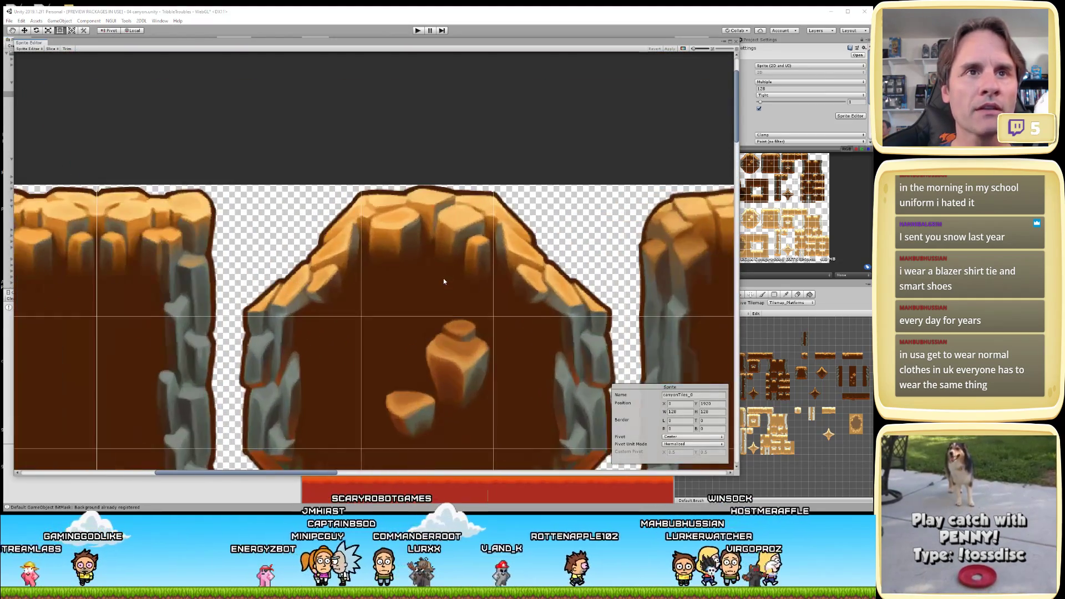
pyautogui.scroll(6, 444, 281)
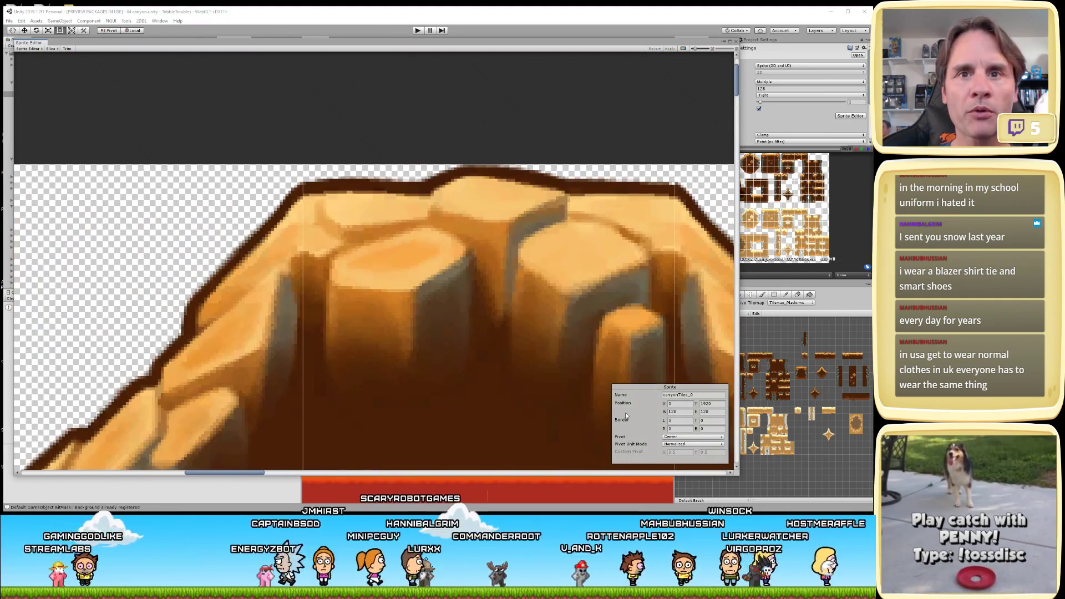
pyautogui.click(462, 243)
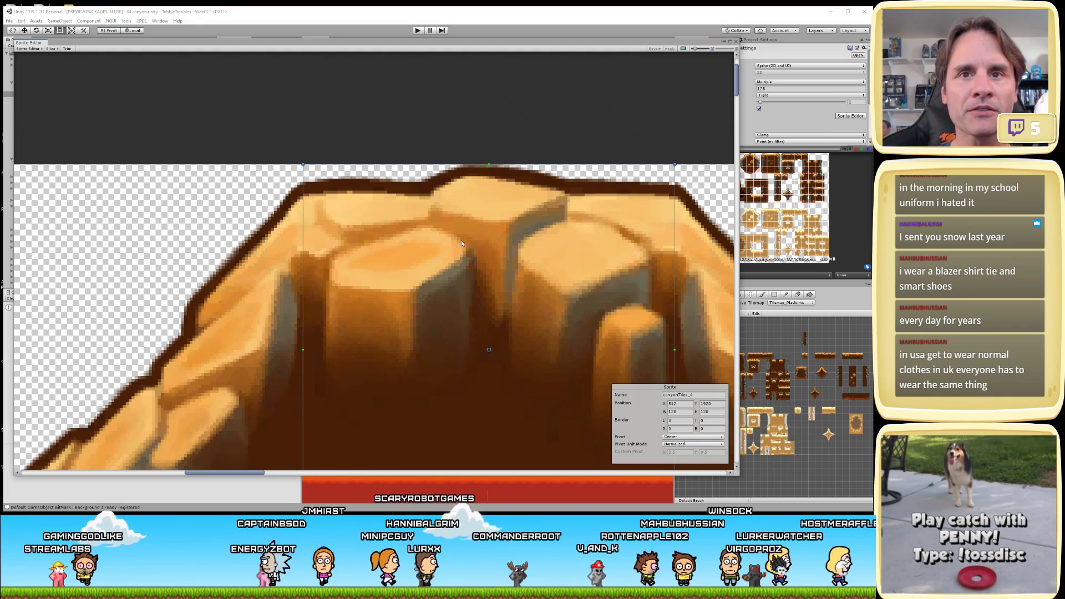
pyautogui.click(22, 48)
pyautogui.click(39, 71)
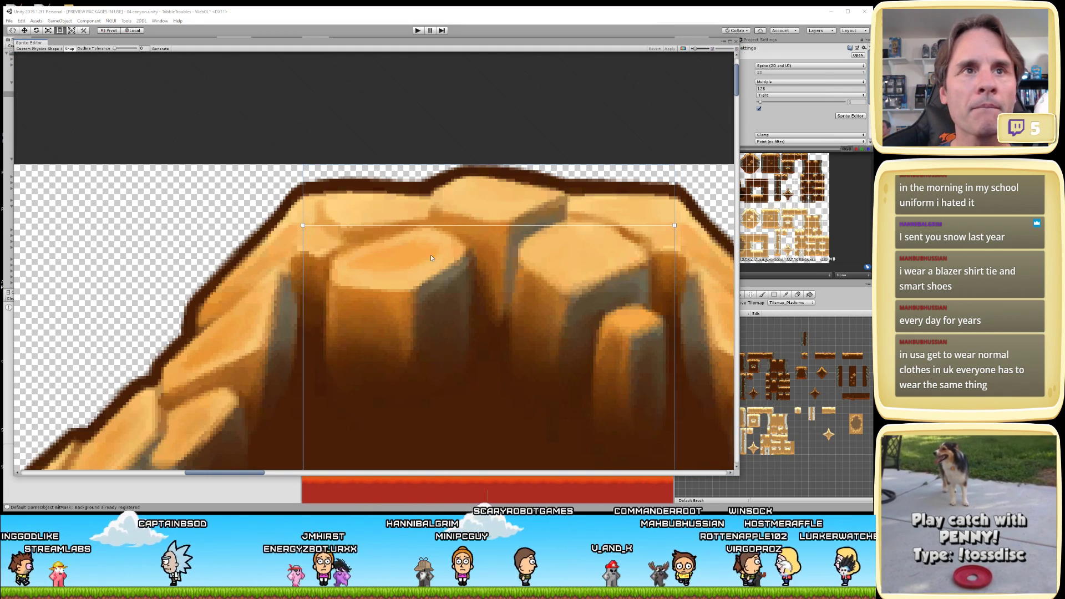
# - Place outline vertices along the platform's top-left, top-right and left edge, and apply
pyautogui.scroll(3, 396, 261)
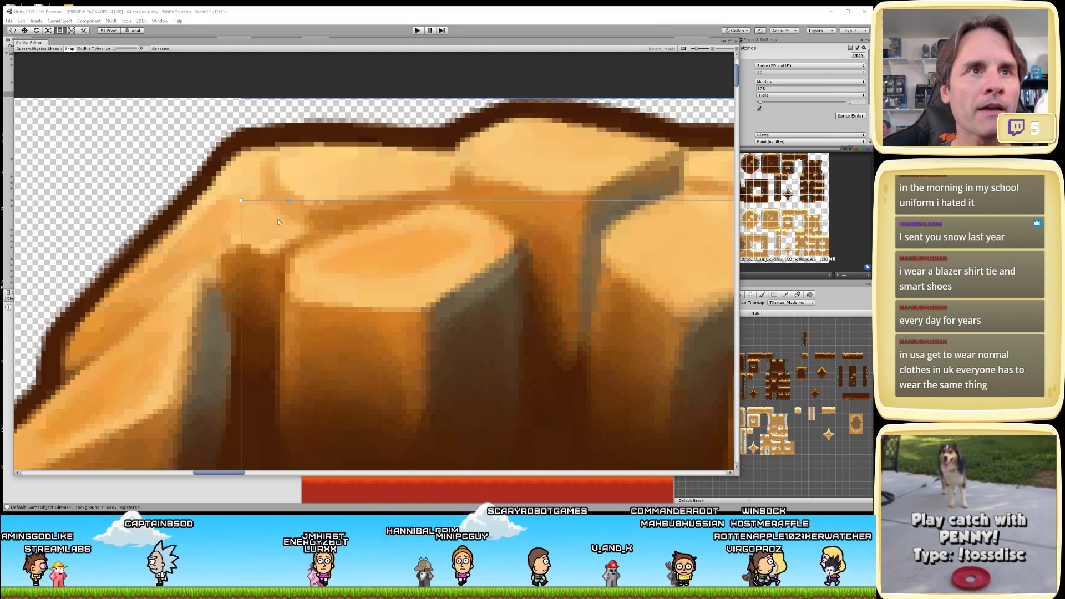
pyautogui.click(241, 198)
pyautogui.scroll(-5, 240, 197)
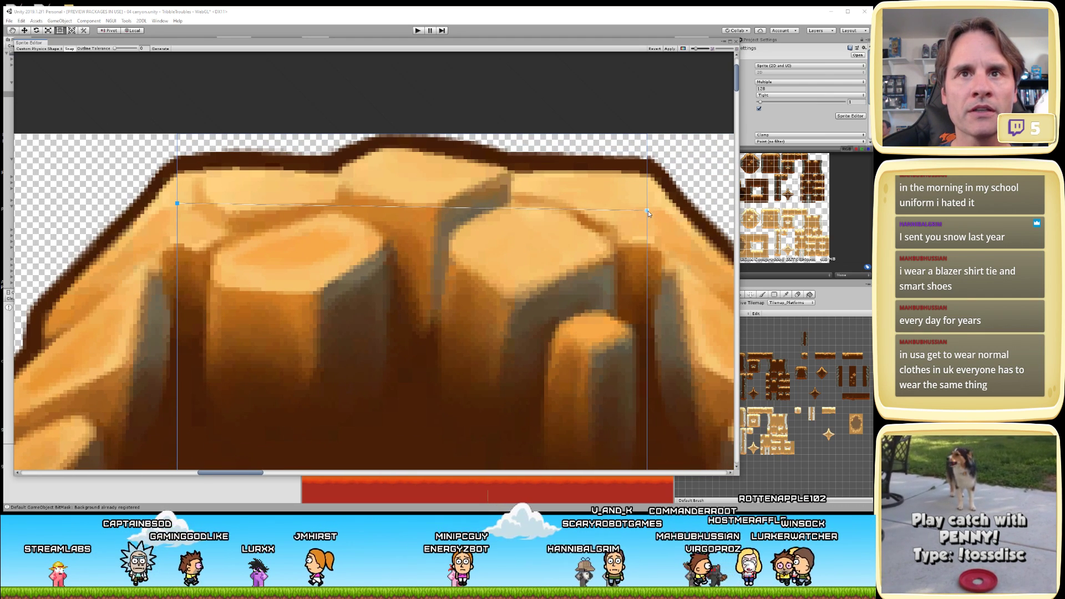
pyautogui.click(647, 211)
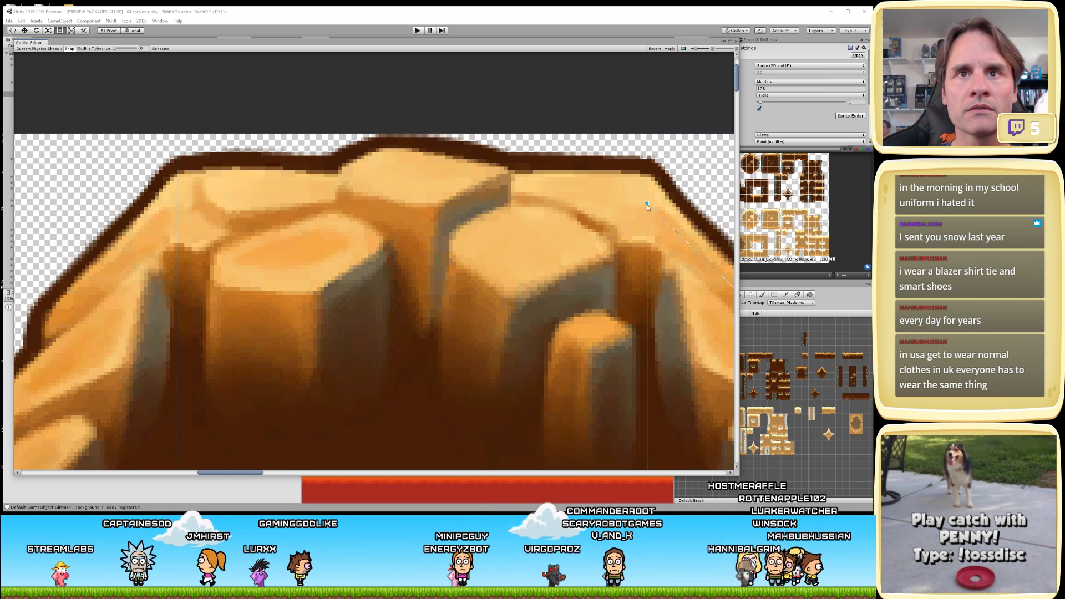
pyautogui.click(177, 204)
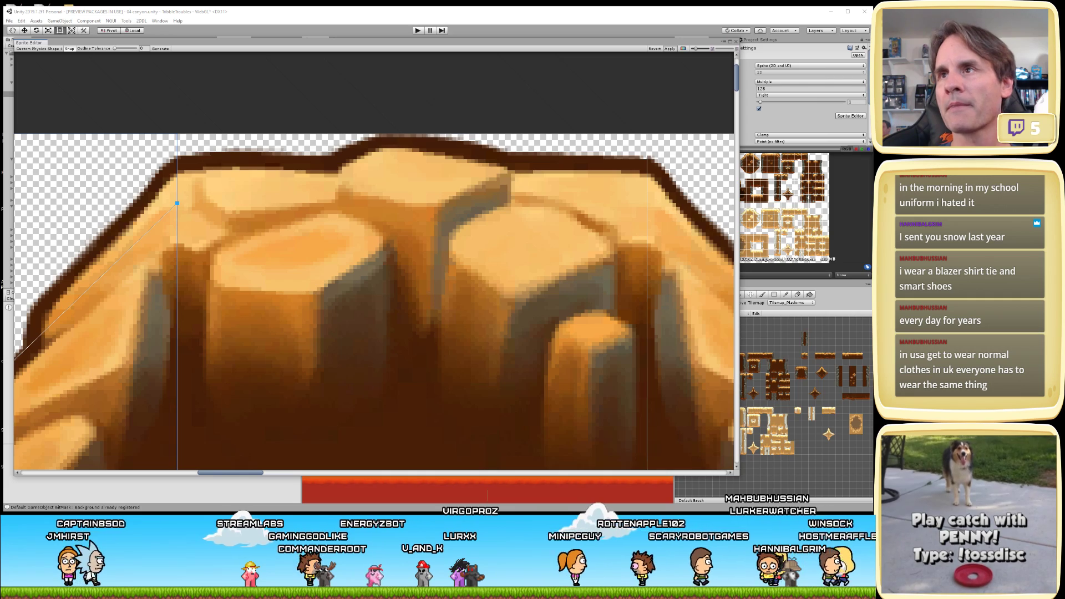
pyautogui.click(670, 48)
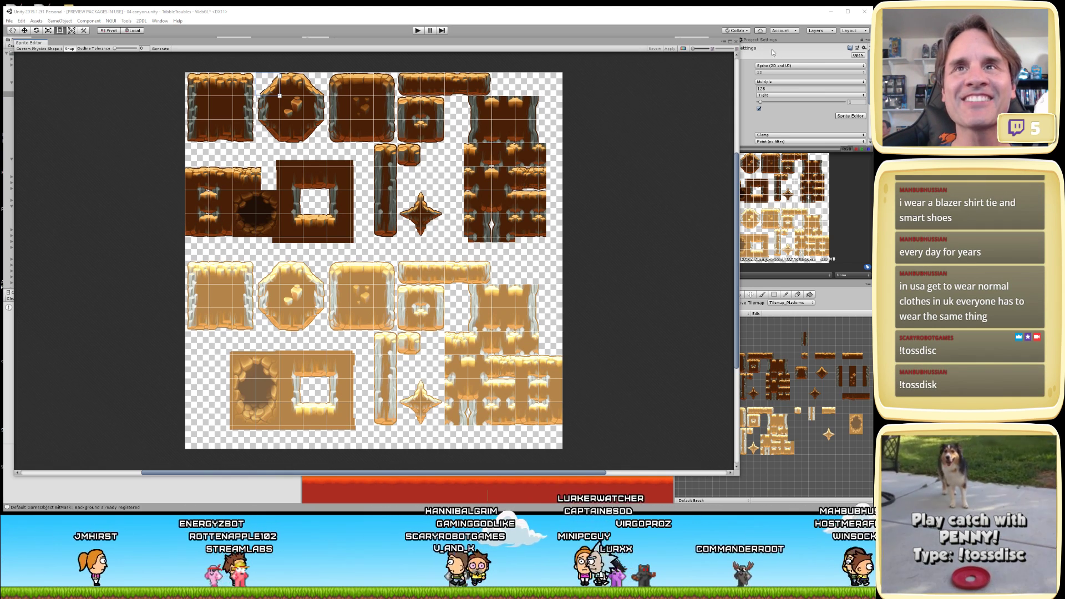
# - Close the Sprite Editor, inspect Tilemap_Platforms in the scene, and select the canyonTiles texture
pyautogui.click(736, 43)
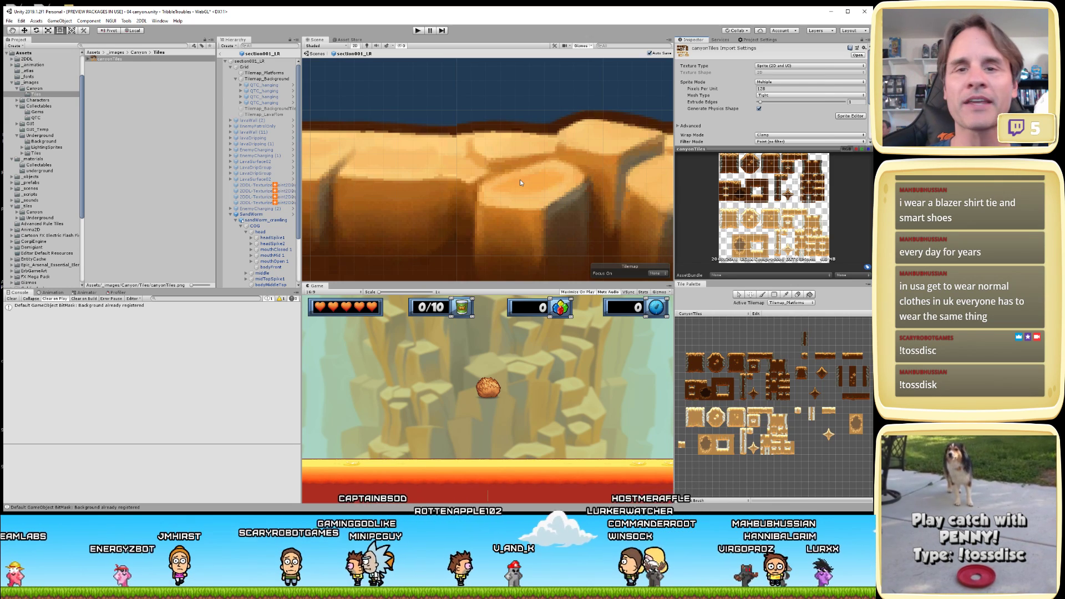
pyautogui.click(490, 187)
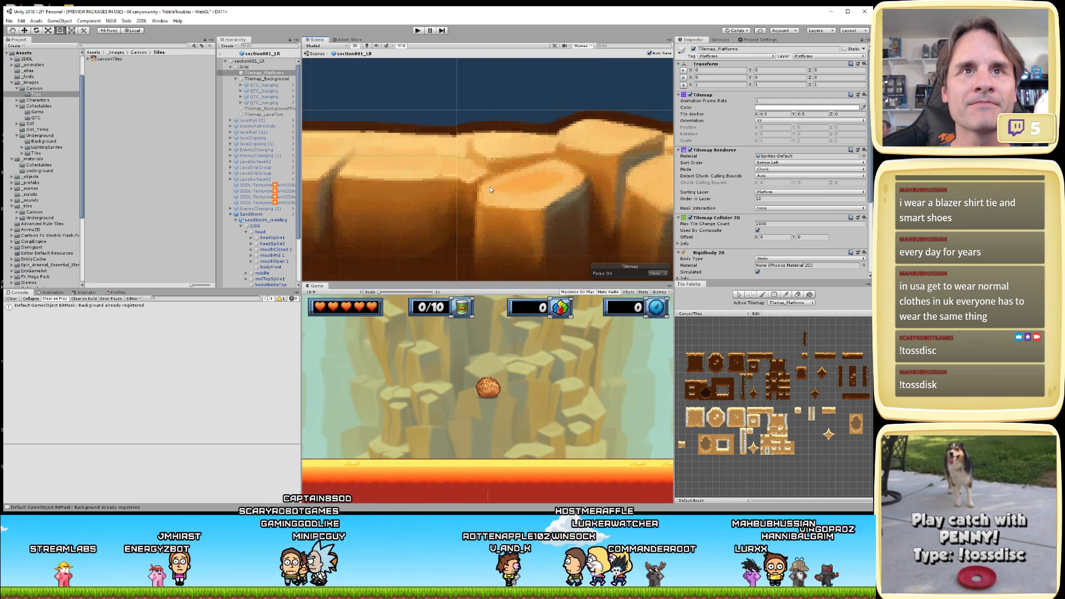
pyautogui.scroll(-3, 488, 189)
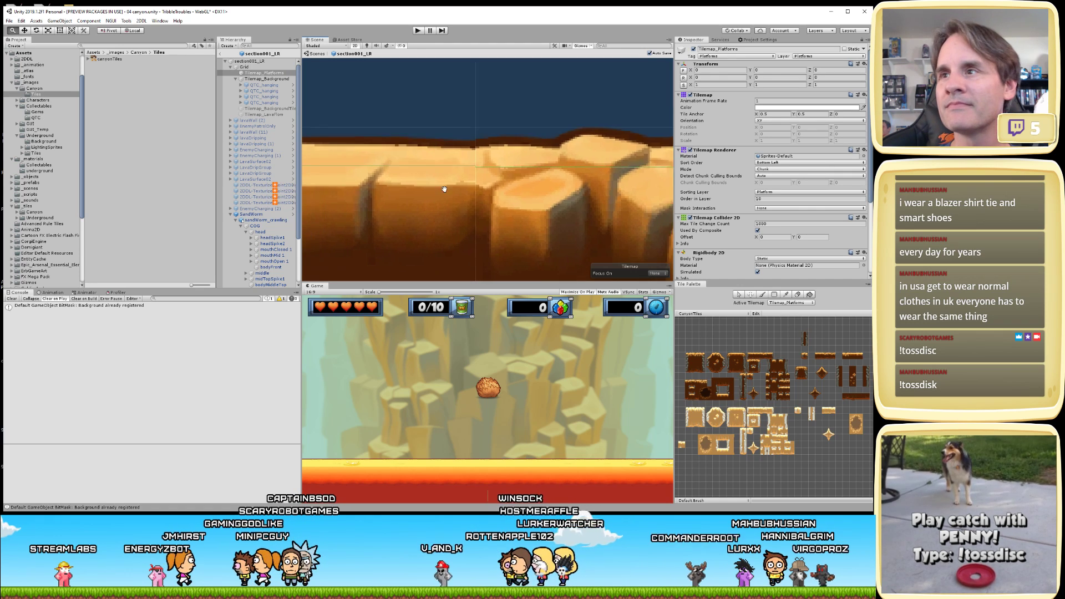
pyautogui.scroll(3, 525, 199)
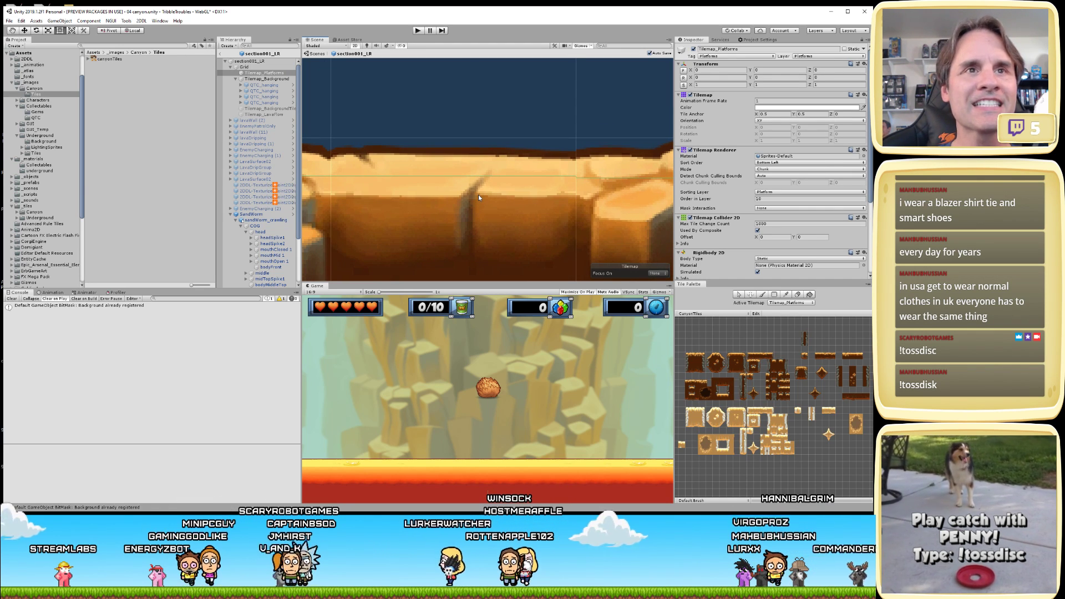
pyautogui.scroll(3, 522, 216)
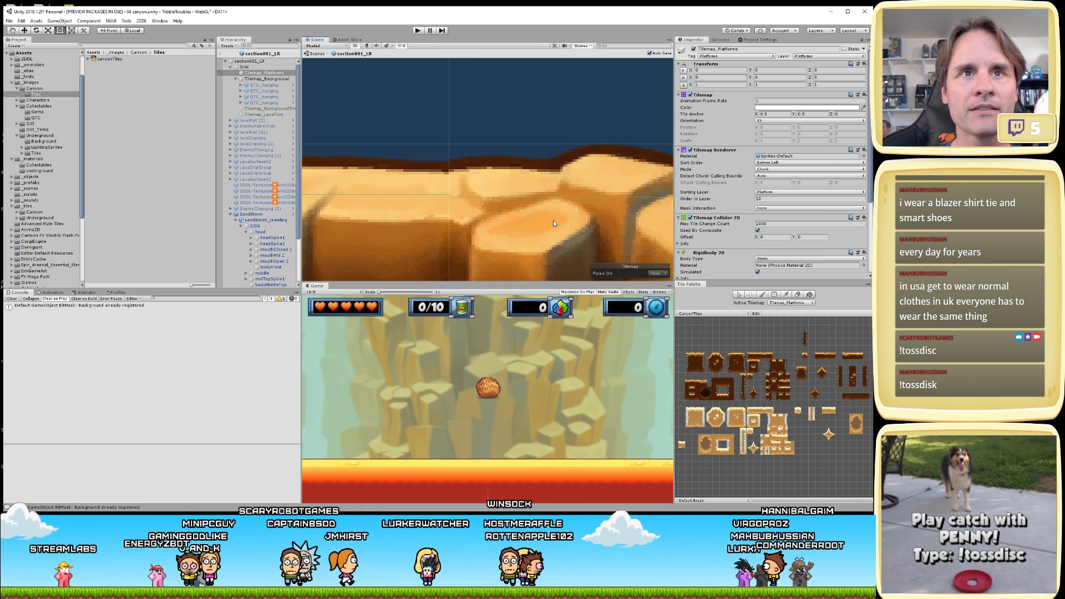
pyautogui.moveTo(566, 218); pyautogui.dragTo(483, 218, button='middle')
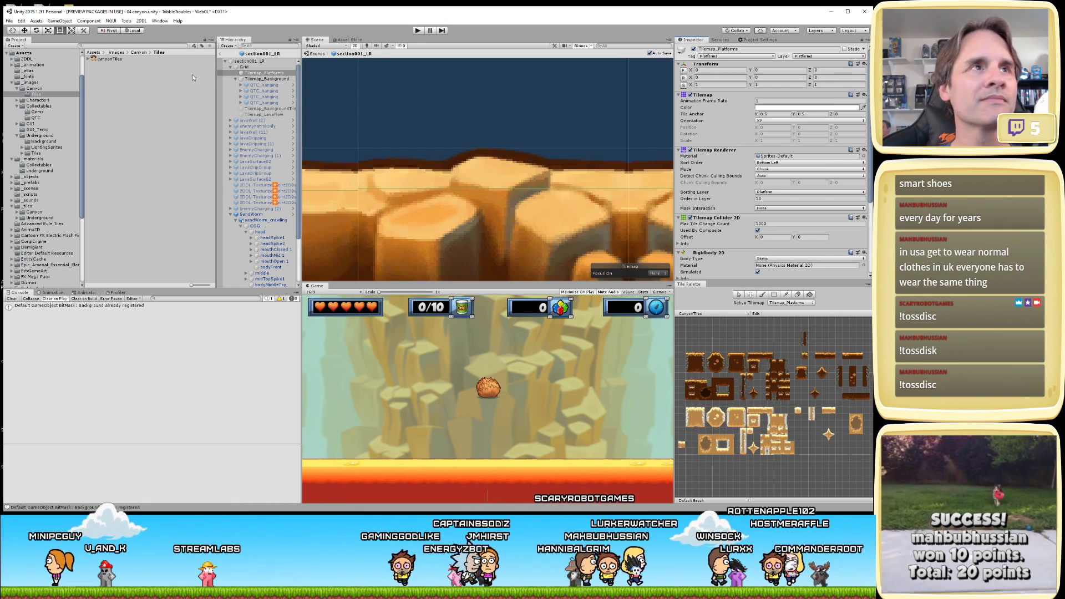
pyautogui.click(109, 59)
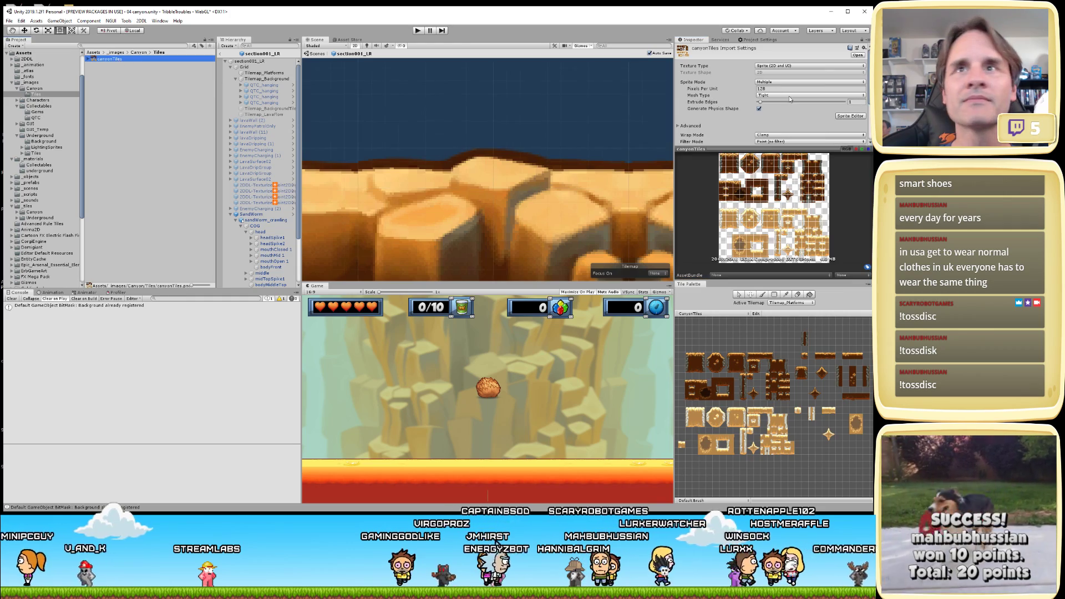
# - Open the canyonTiles sheet, select the octagon's top sprite canyonTiles_4 and enter Custom Physics Shape mode
pyautogui.click(851, 115)
pyautogui.scroll(2, 318, 165)
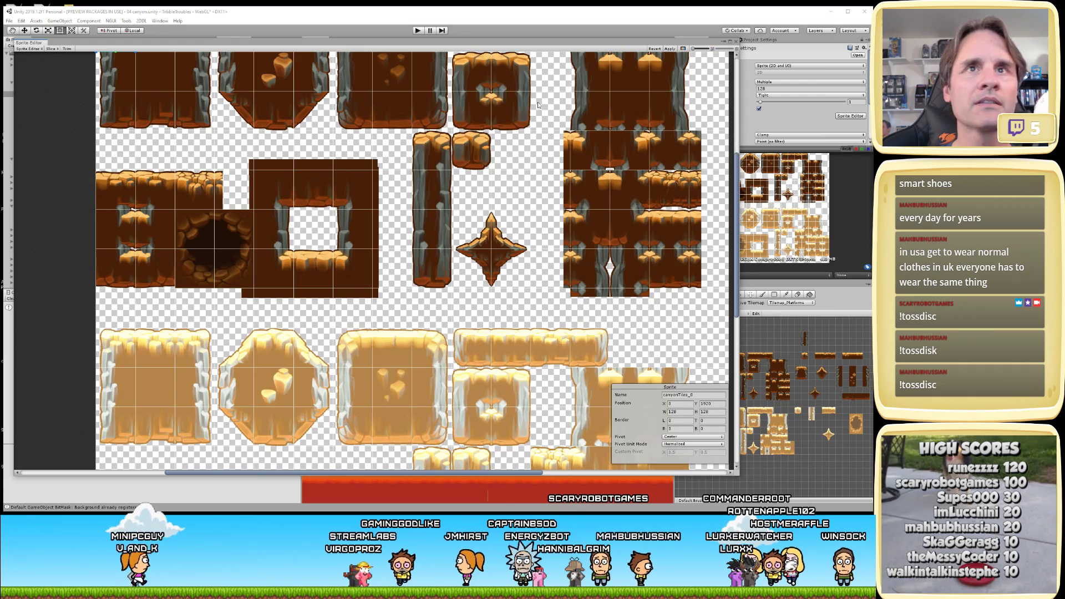
pyautogui.moveTo(302, 130); pyautogui.dragTo(490, 326, button='middle')
pyautogui.scroll(3, 491, 326)
pyautogui.moveTo(478, 182); pyautogui.dragTo(494, 294, button='middle')
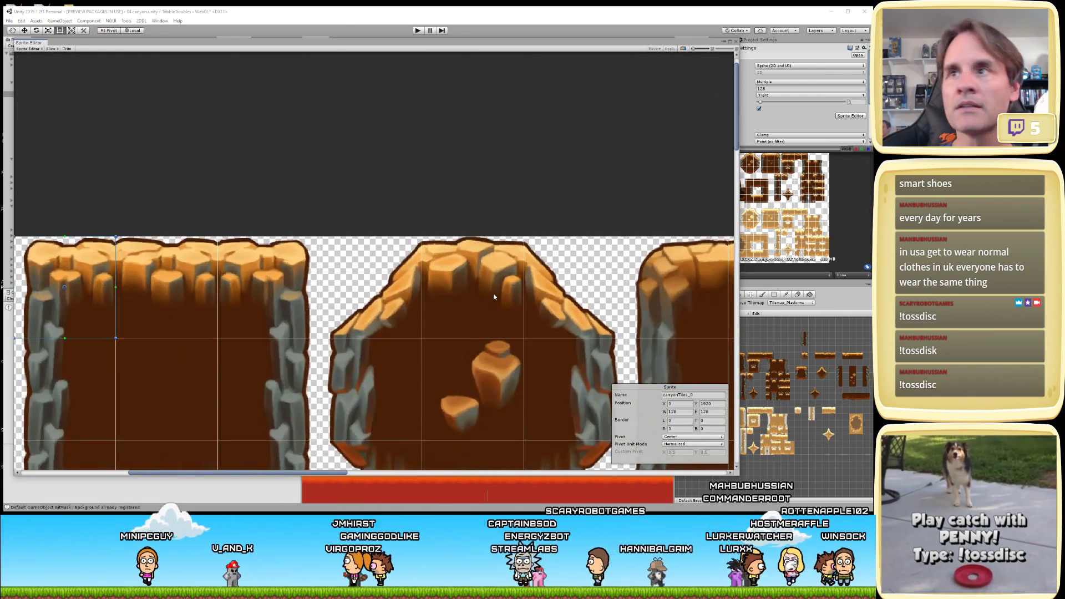
pyautogui.scroll(2, 499, 298)
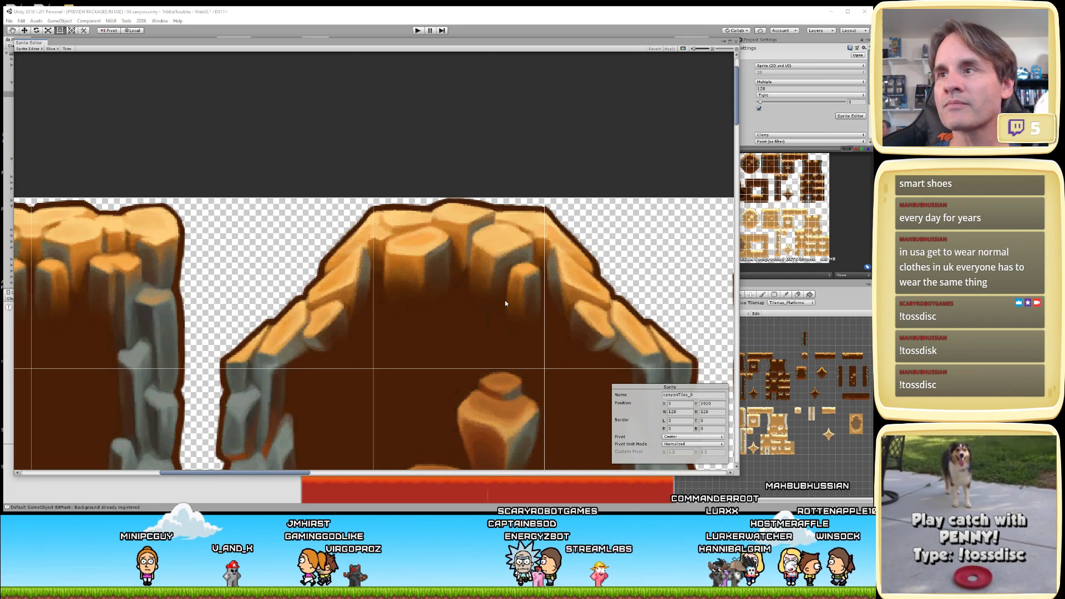
pyautogui.click(505, 314)
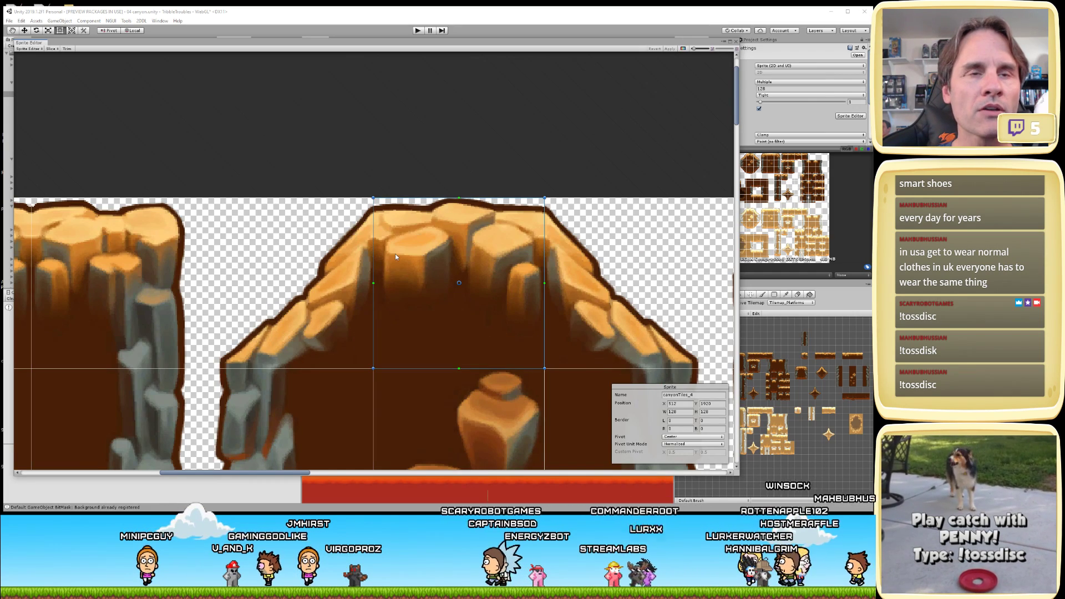
pyautogui.scroll(2, 395, 254)
pyautogui.click(30, 49)
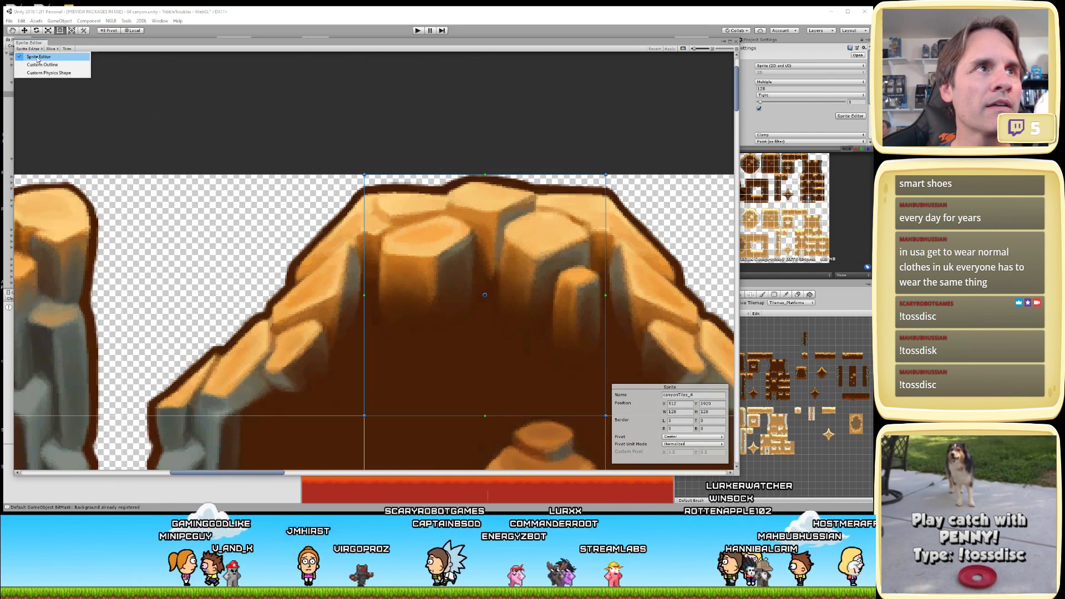
pyautogui.click(34, 66)
pyautogui.scroll(2, 443, 197)
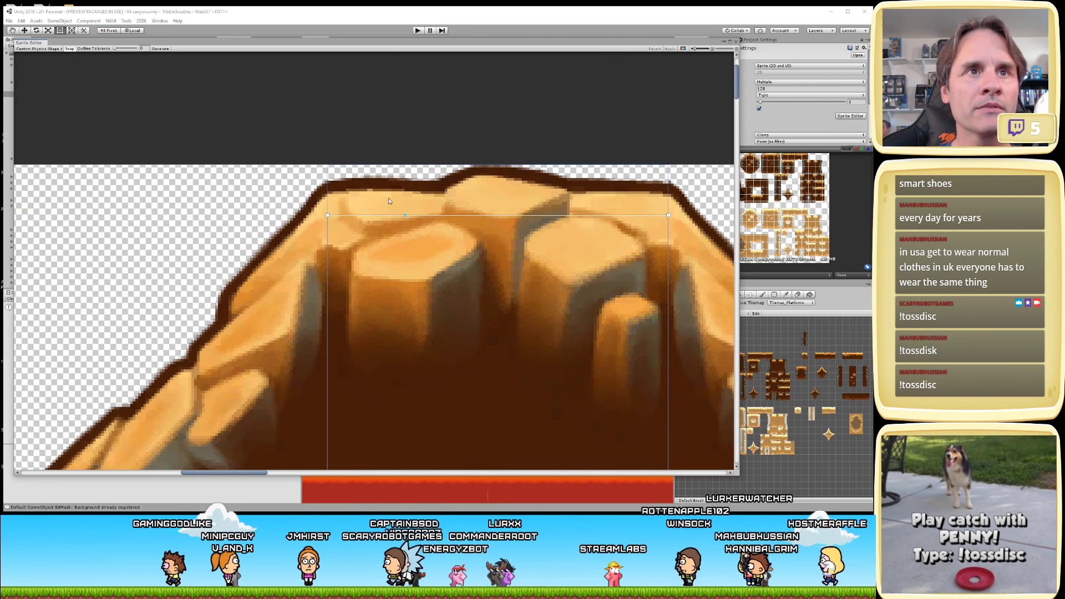
# - Move the outline's top-left and top-right vertices level and add a point on the edge
pyautogui.moveTo(328, 215); pyautogui.dragTo(328, 219)
pyautogui.click(327, 218)
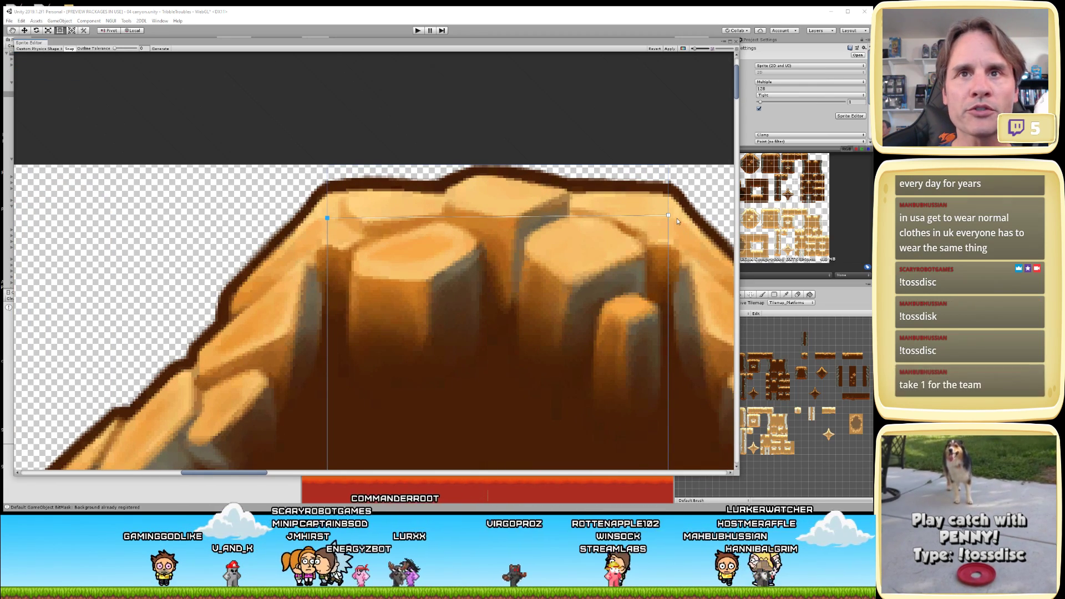
pyautogui.moveTo(669, 215); pyautogui.dragTo(669, 218)
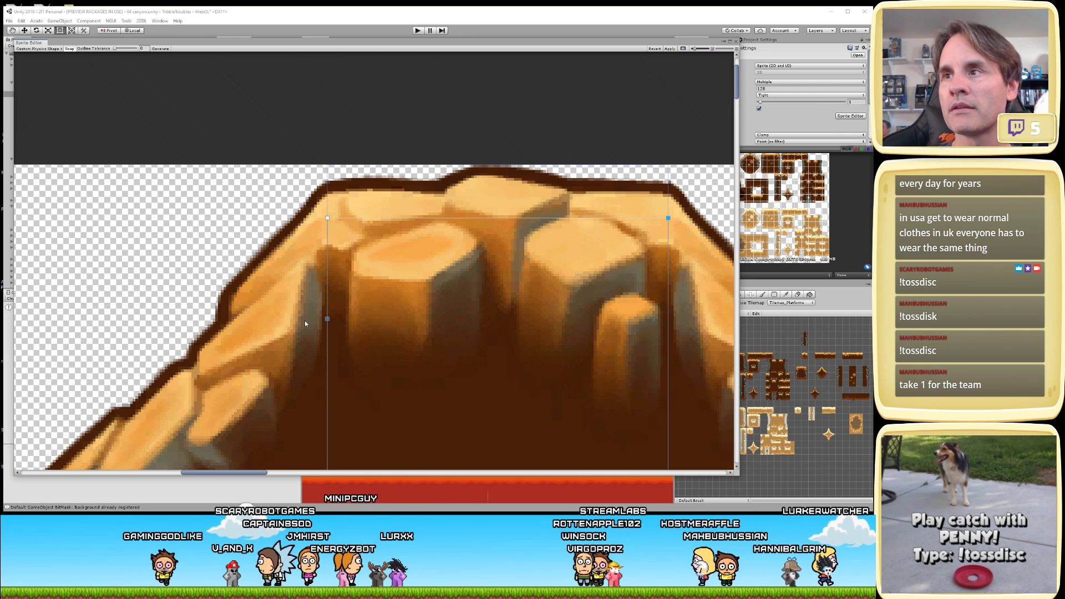
pyautogui.hotkey('ctrl', 'z')
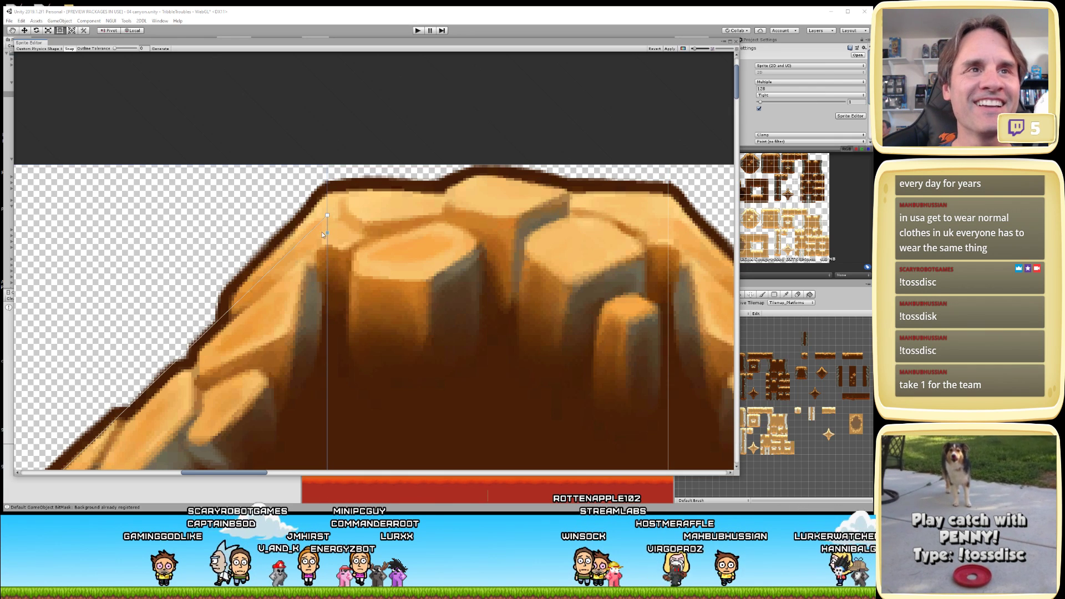
pyautogui.moveTo(327, 214); pyautogui.dragTo(327, 216)
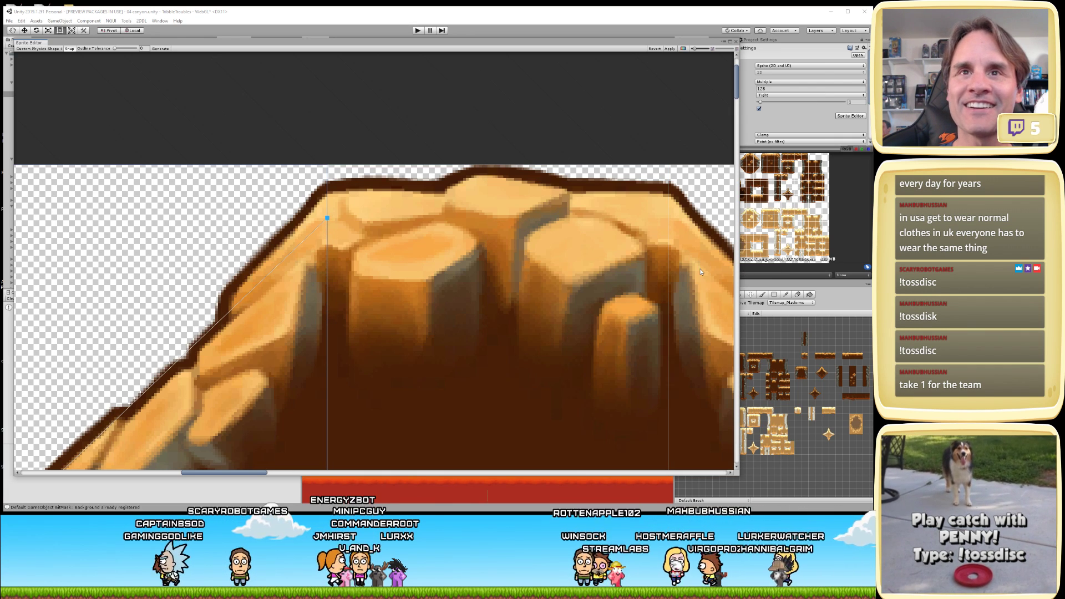
pyautogui.hotkey('ctrl', 'z')
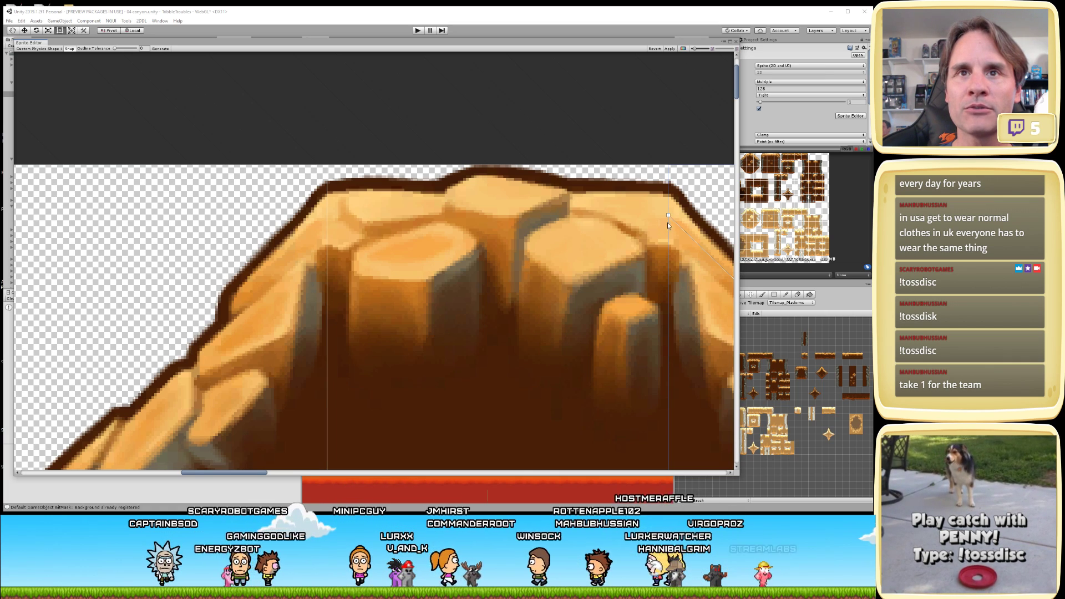
pyautogui.click(667, 273)
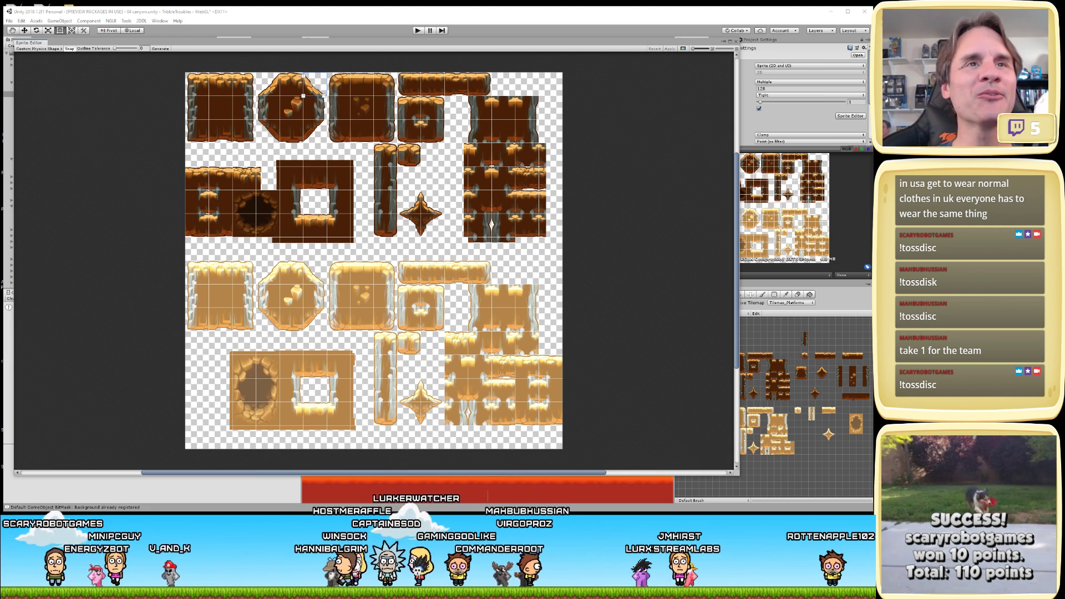
# - Close the Sprite Editor and select Tilemap_Platforms in the Hierarchy
pyautogui.click(736, 43)
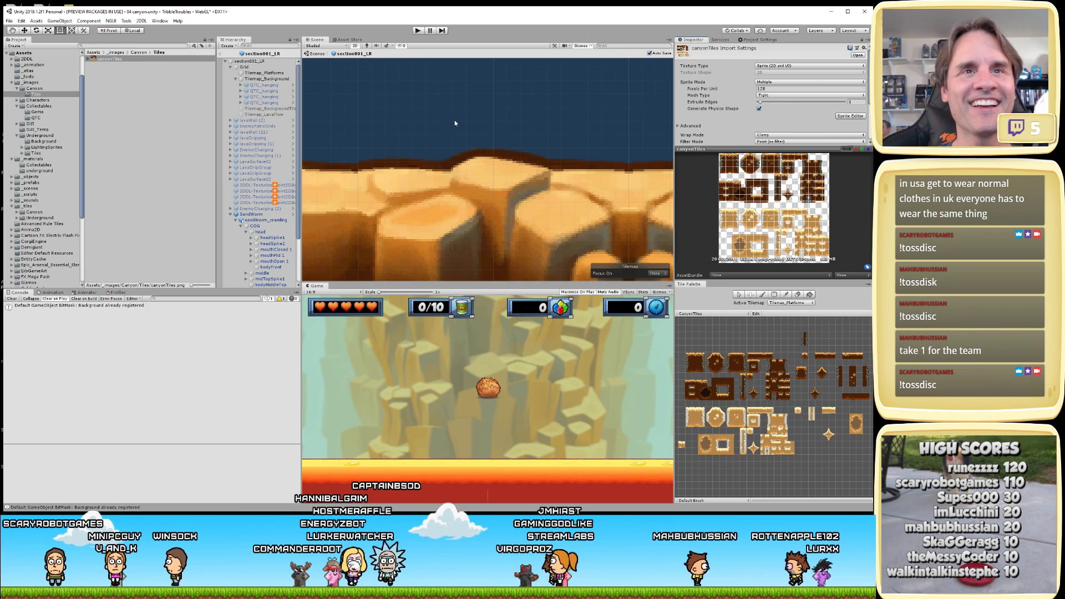
pyautogui.click(471, 185)
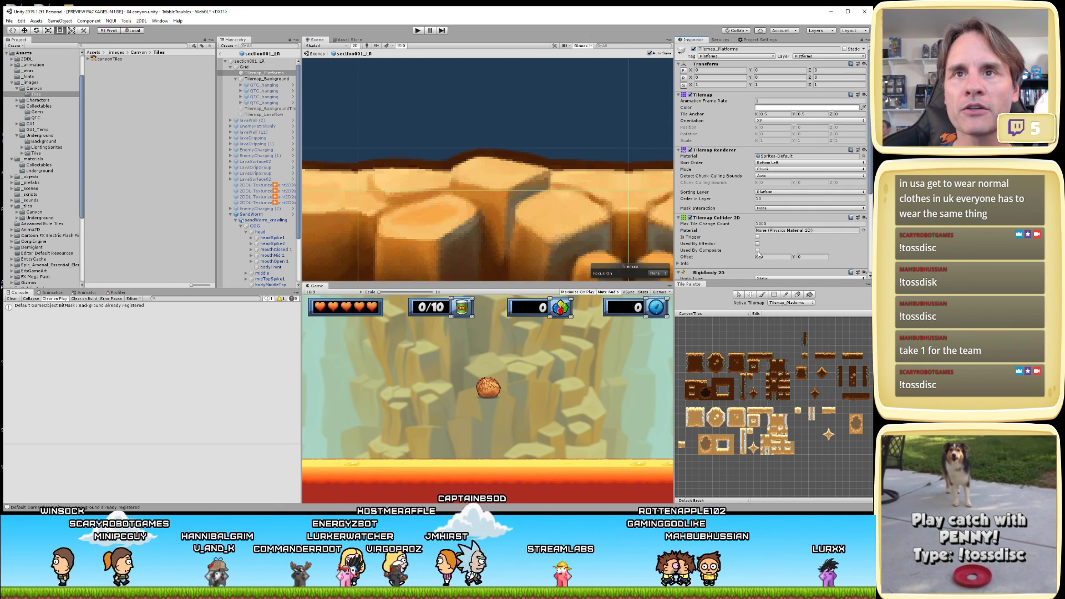
pyautogui.scroll(6, 372, 178)
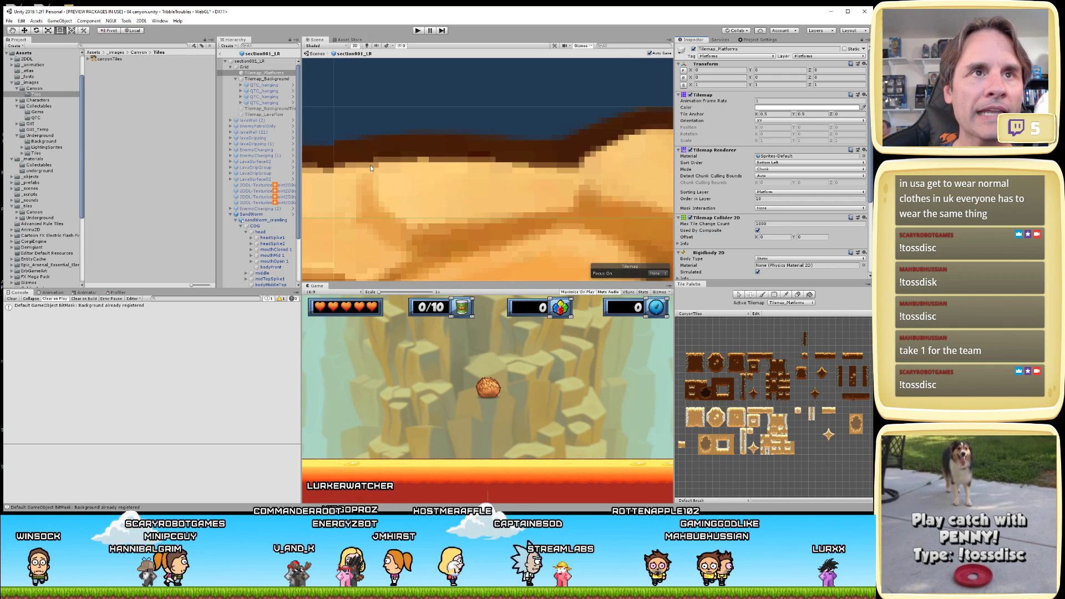
pyautogui.scroll(-8, 508, 200)
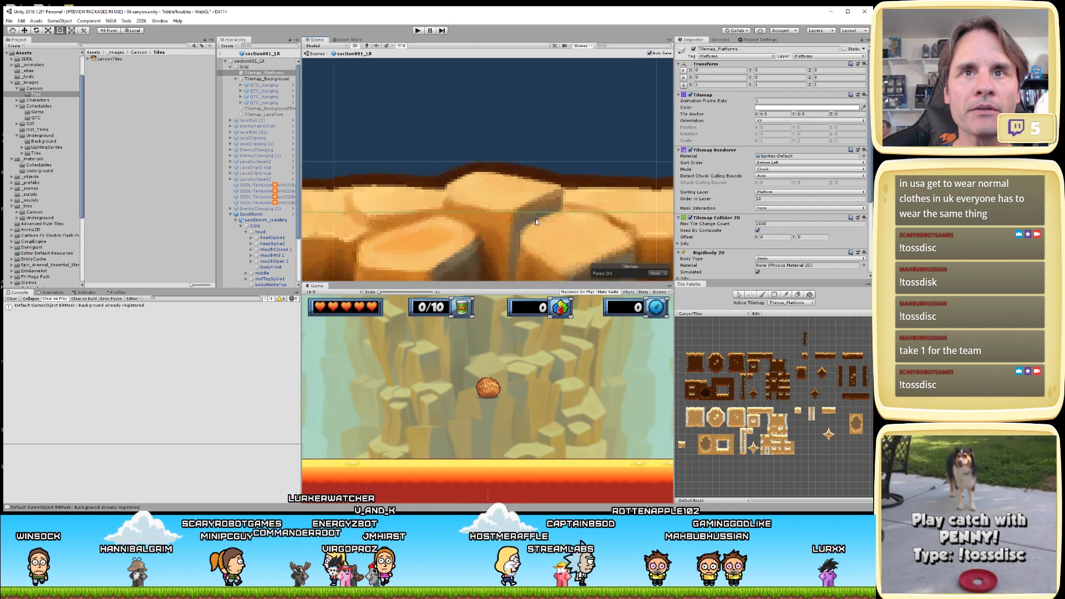
pyautogui.scroll(-10, 530, 198)
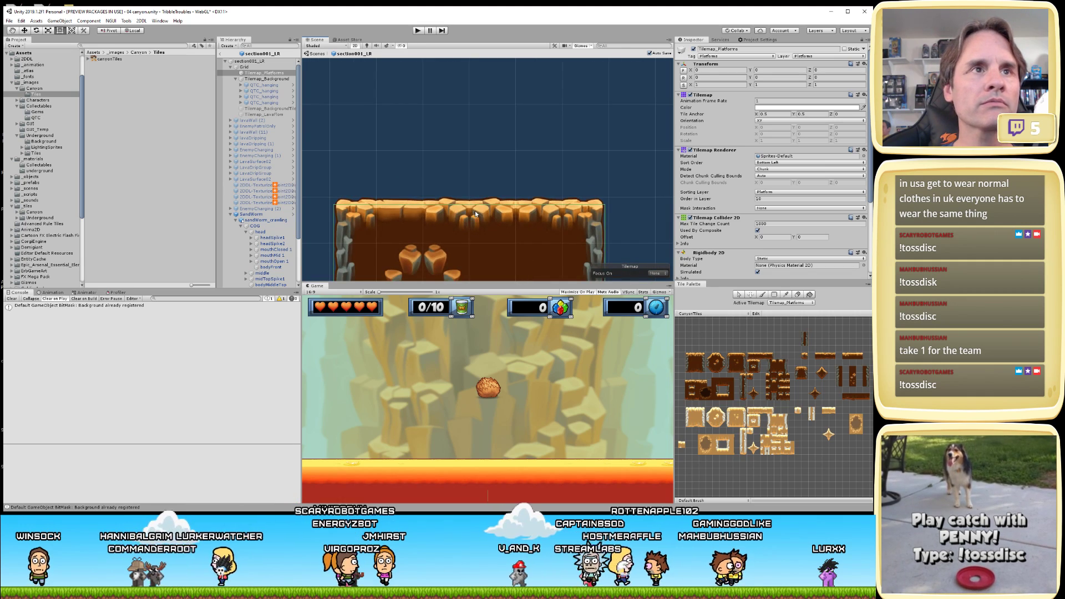
pyautogui.scroll(-8, 475, 212)
pyautogui.scroll(-3, 448, 192)
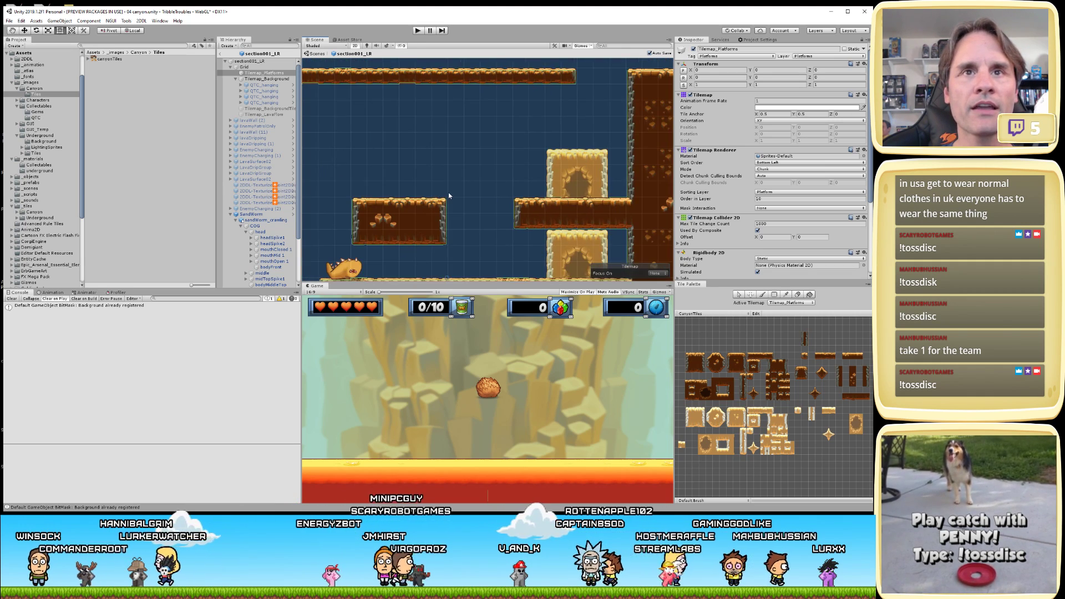
# - Deactivate Tilemap_BackgroundTiles and Tilemap_Background in the Inspector
pyautogui.click(275, 108)
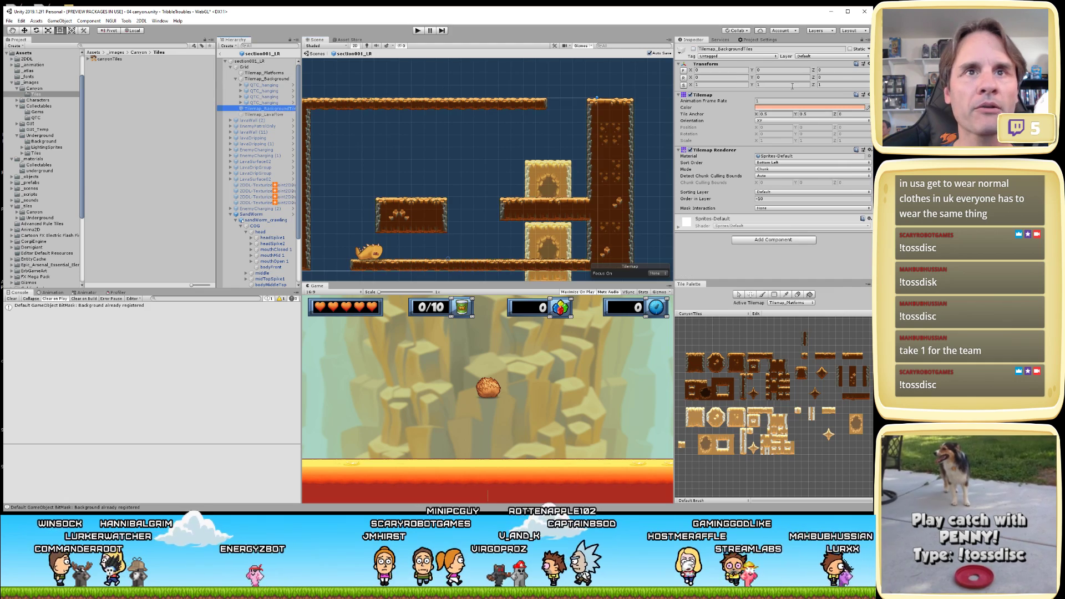
pyautogui.click(693, 48)
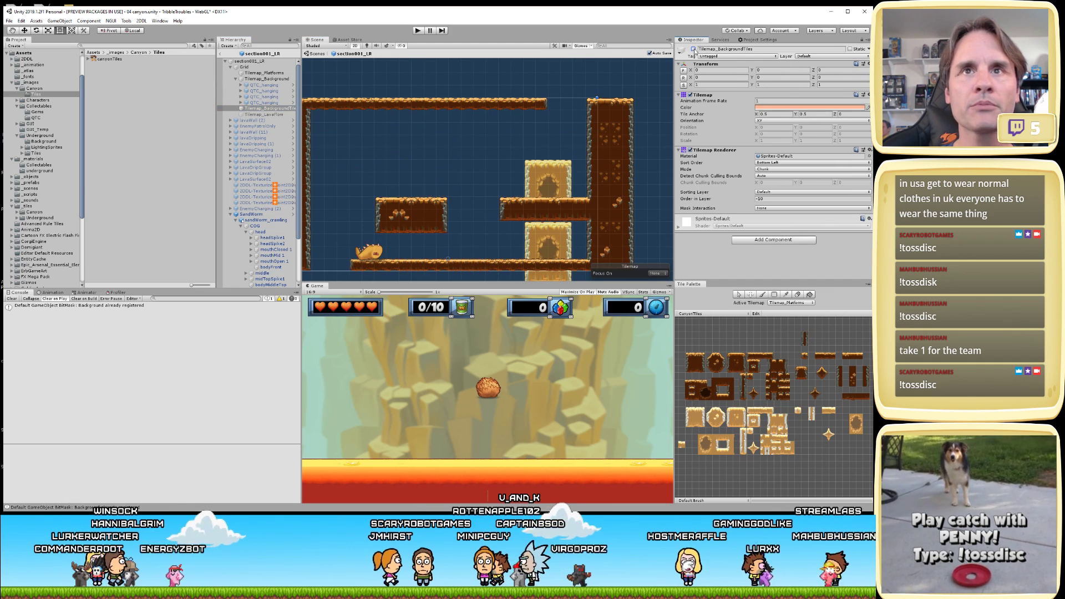
pyautogui.click(267, 79)
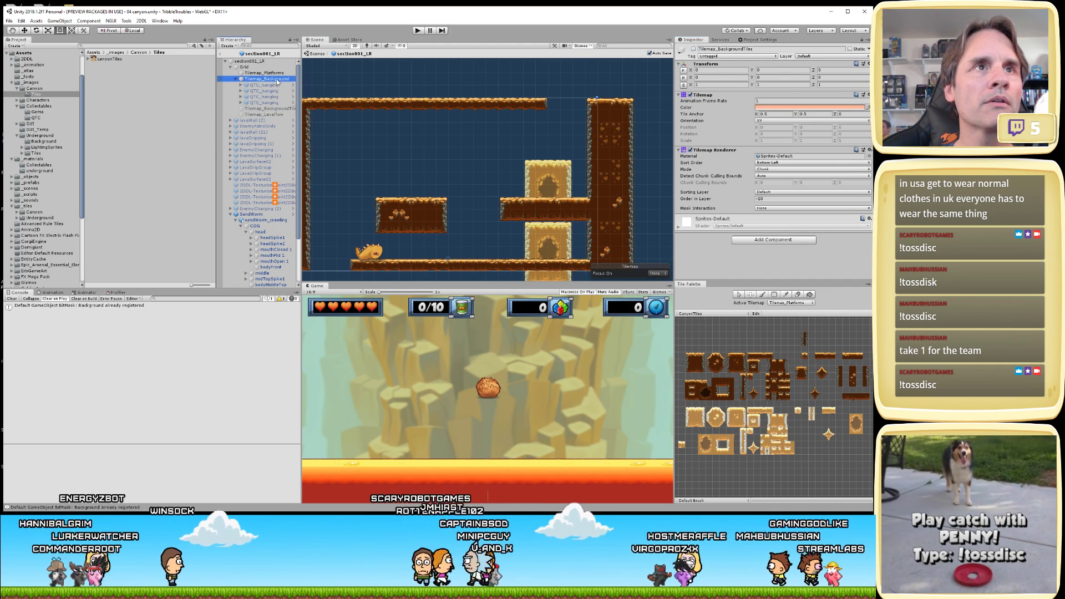
pyautogui.click(693, 49)
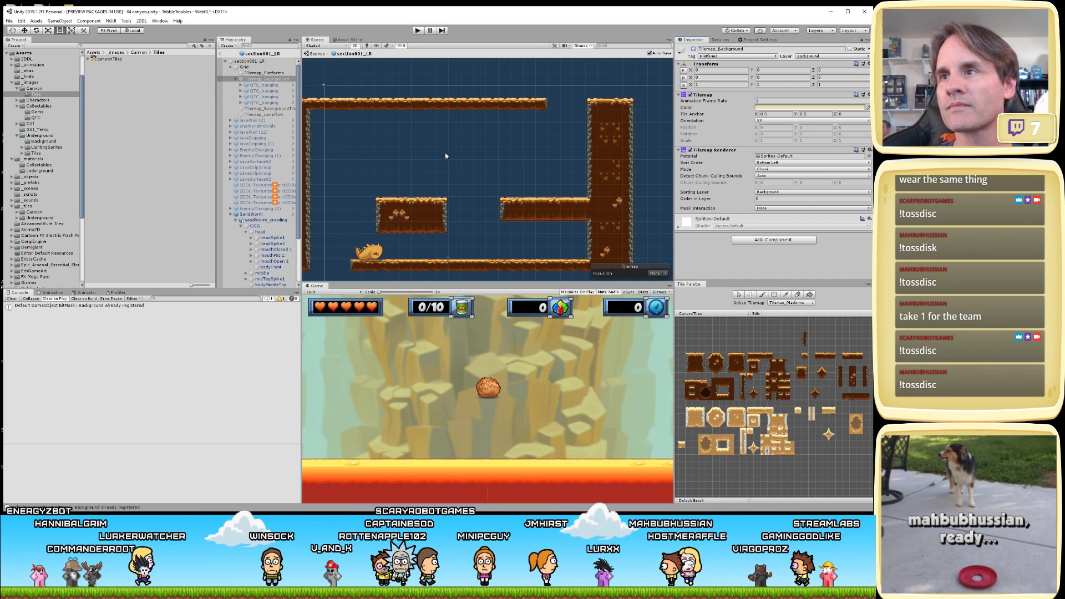
pyautogui.scroll(4, 429, 181)
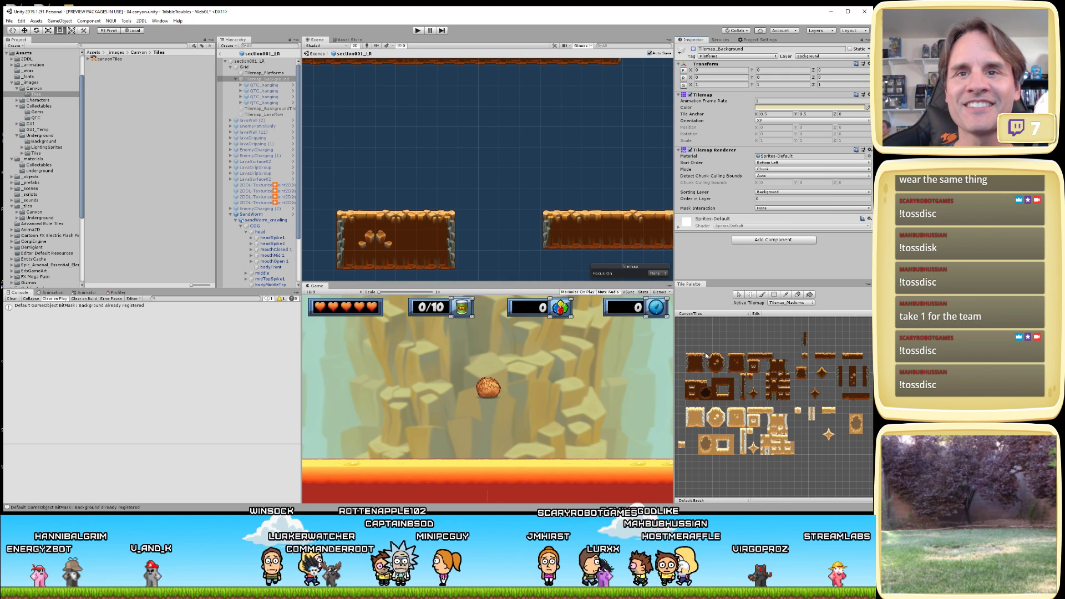
# - Pick a canyon tile in the Tile Palette and brush a long row across the Scene view
pyautogui.click(808, 358)
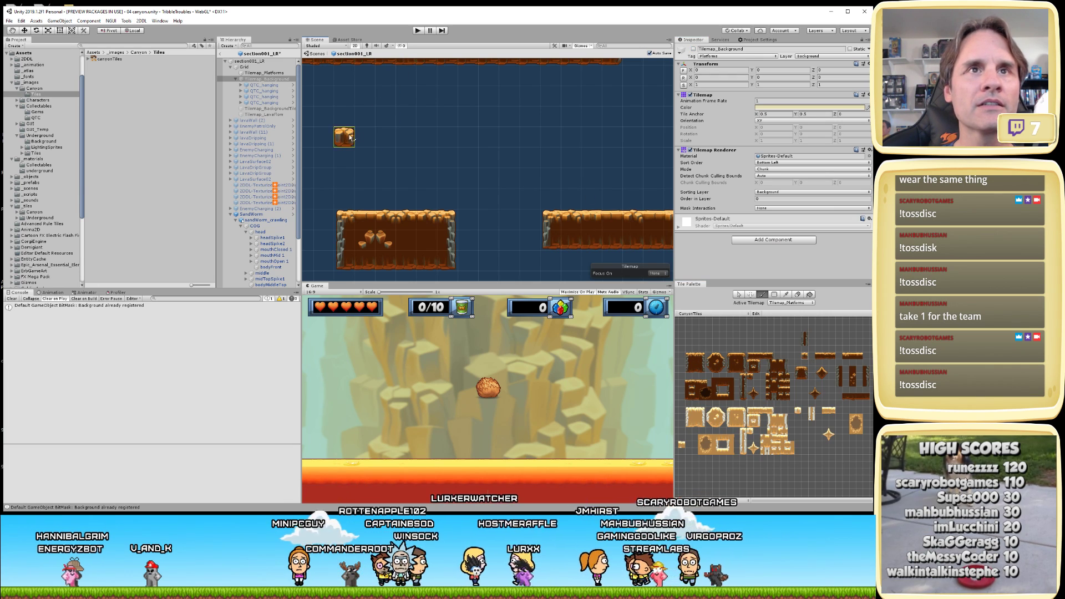
pyautogui.moveTo(349, 138)
pyautogui.mouseDown()
pyautogui.moveTo(665, 139)
pyautogui.moveTo(347, 157)
pyautogui.mouseUp()
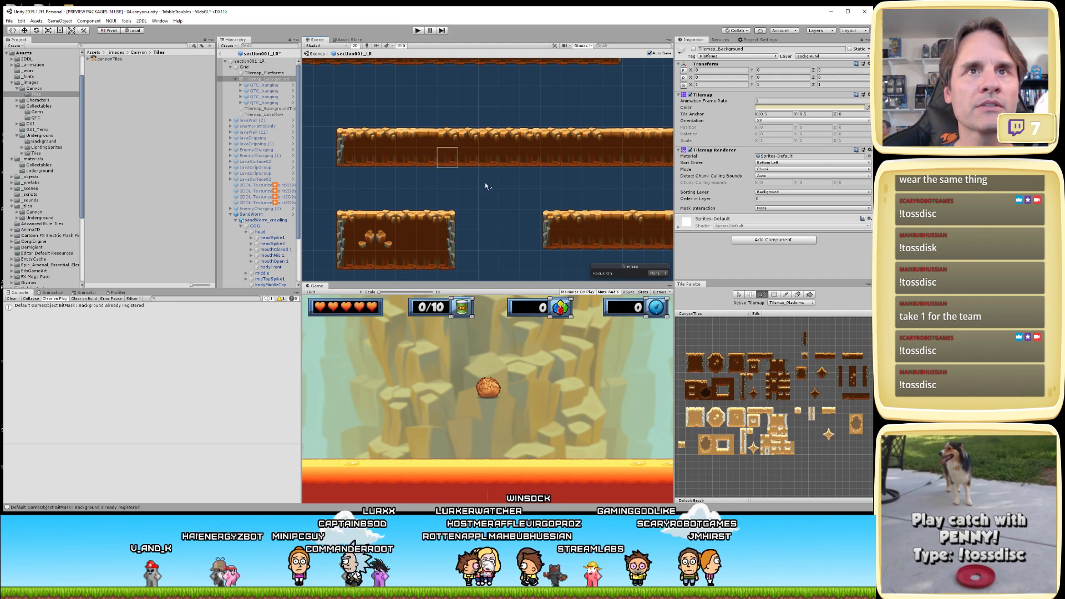
pyautogui.scroll(2, 486, 186)
pyautogui.scroll(1, 465, 209)
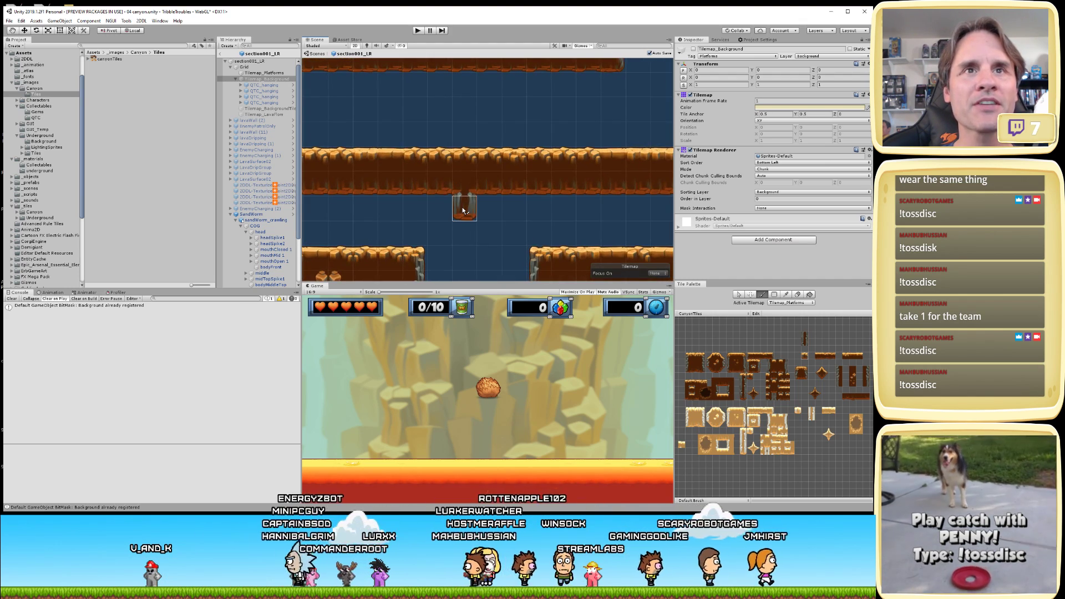
pyautogui.hotkey('shift', 'space')
pyautogui.scroll(-3, 483, 228)
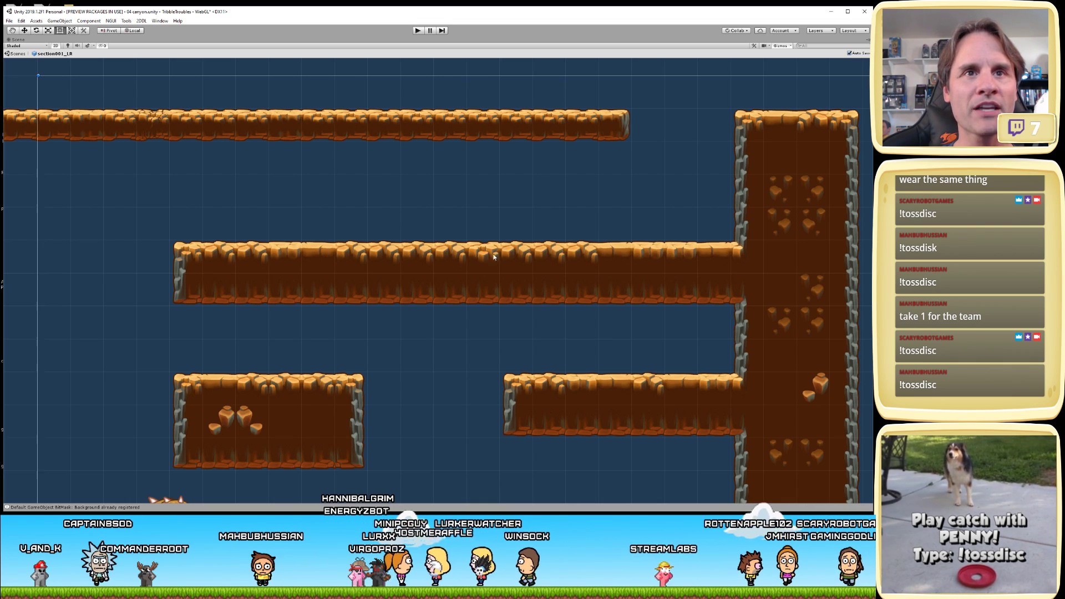
pyautogui.hotkey('shift', 'space')
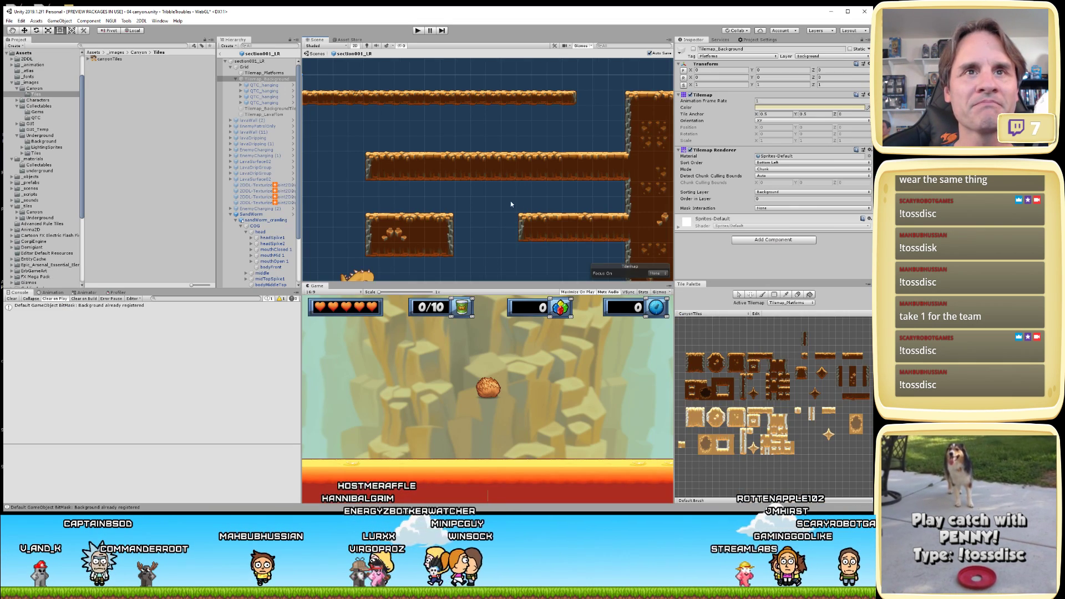
pyautogui.scroll(2, 478, 173)
# - Select the Tilemap_Platforms tilemap in the Scene view
pyautogui.moveTo(503, 179); pyautogui.dragTo(478, 225, button='middle')
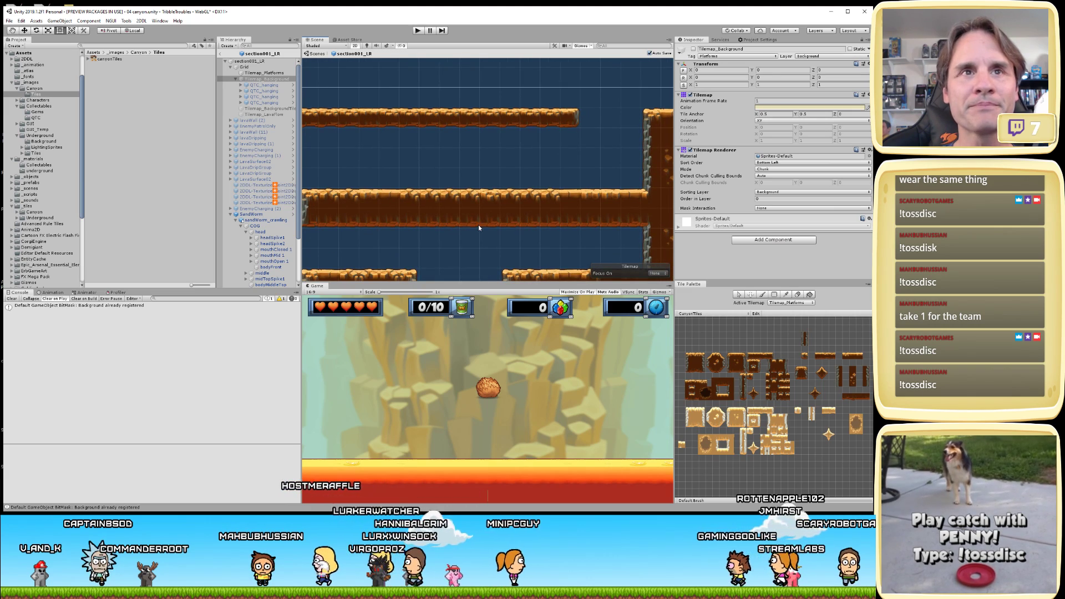
pyautogui.click(465, 203)
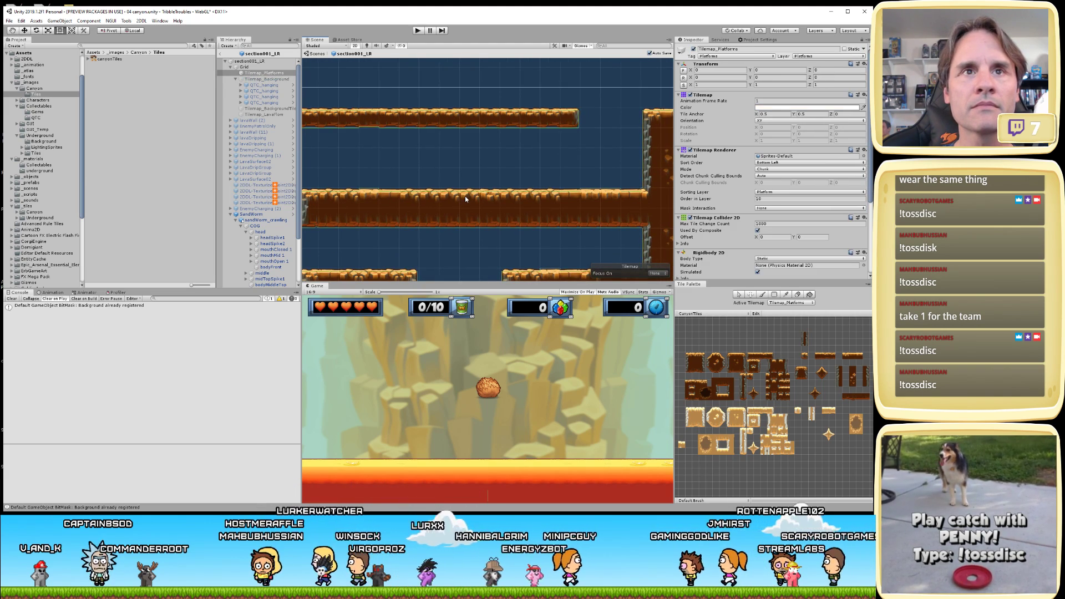
pyautogui.scroll(4, 463, 205)
pyautogui.scroll(3, 578, 225)
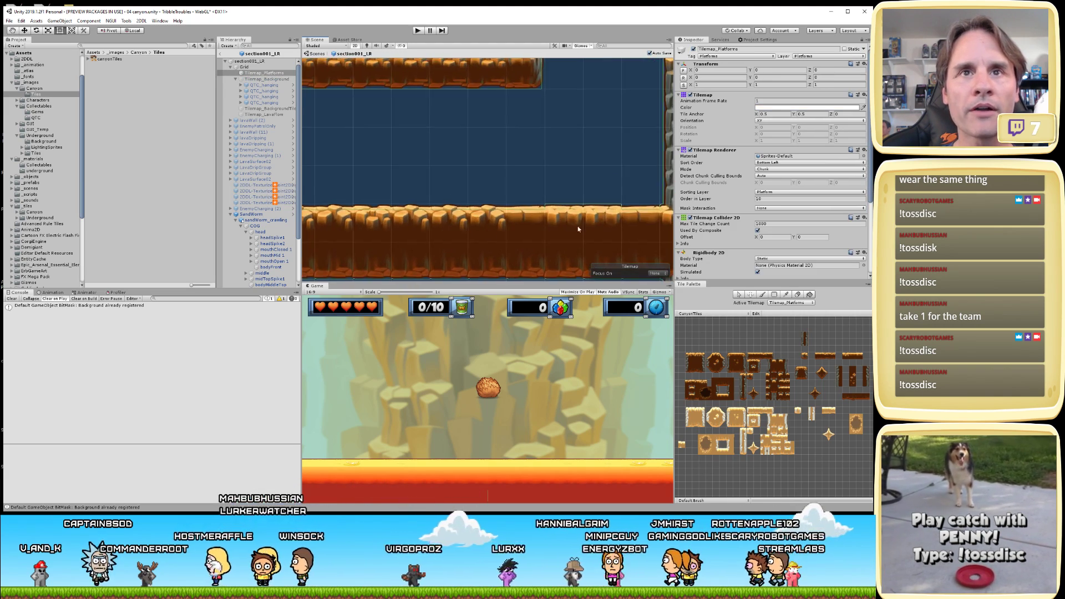
pyautogui.scroll(-3, 525, 232)
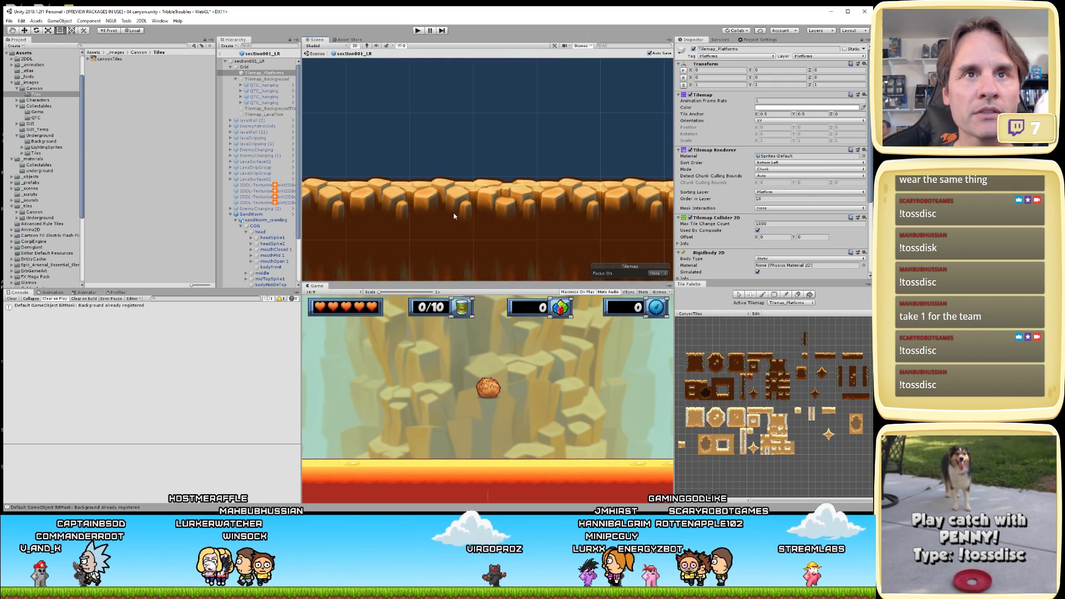
pyautogui.hotkey('shift', 'space')
pyautogui.scroll(8, 515, 289)
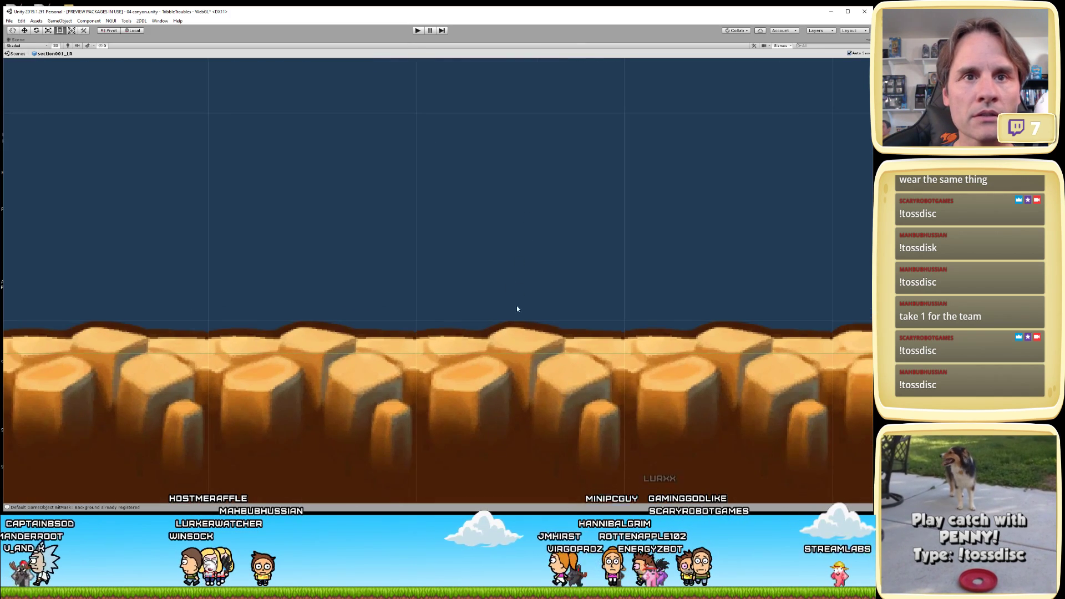
pyautogui.moveTo(342, 283); pyautogui.dragTo(469, 303, button='middle')
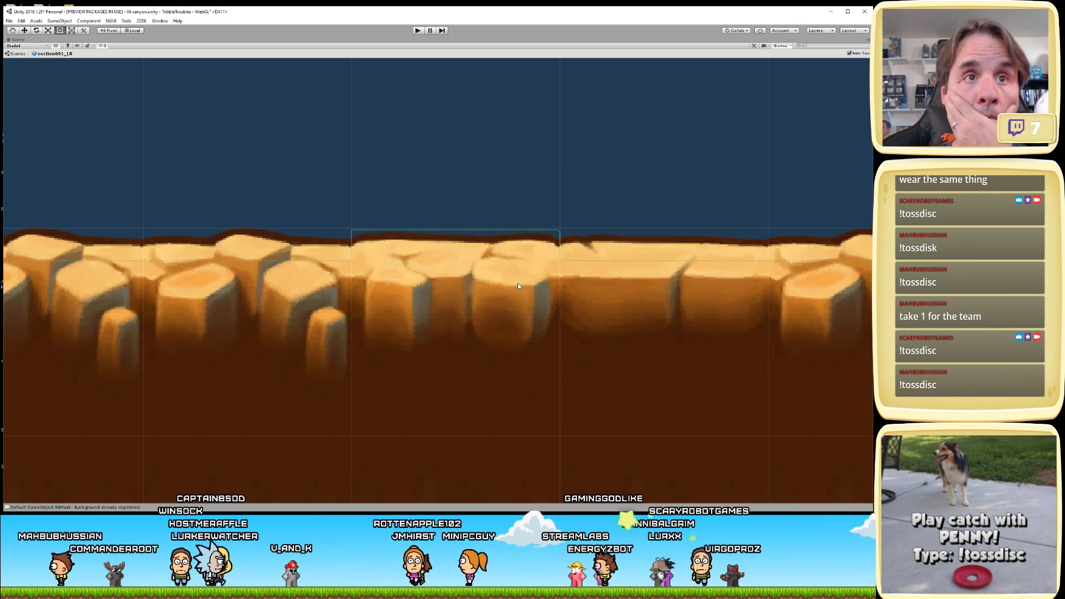
pyautogui.moveTo(651, 319); pyautogui.dragTo(457, 260, button='middle')
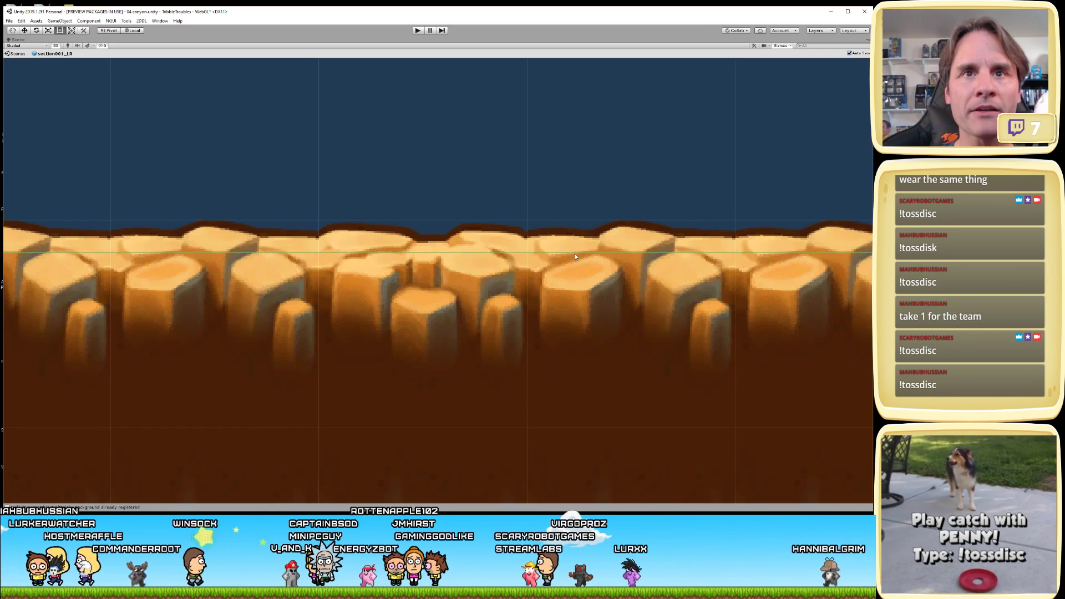
pyautogui.moveTo(754, 264); pyautogui.dragTo(646, 257, button='middle')
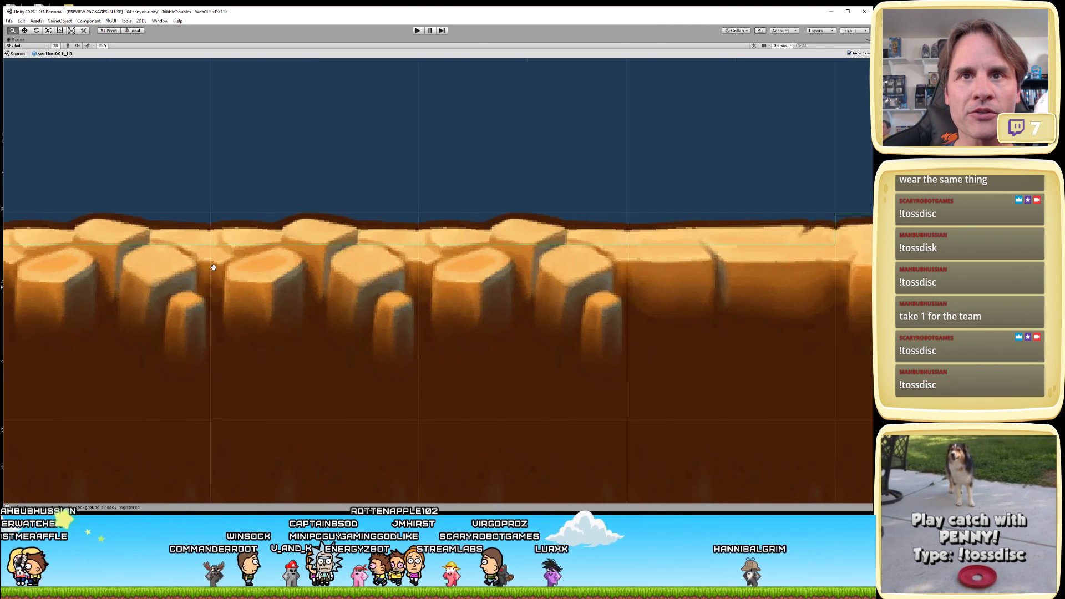
pyautogui.moveTo(736, 258); pyautogui.dragTo(492, 277, button='middle')
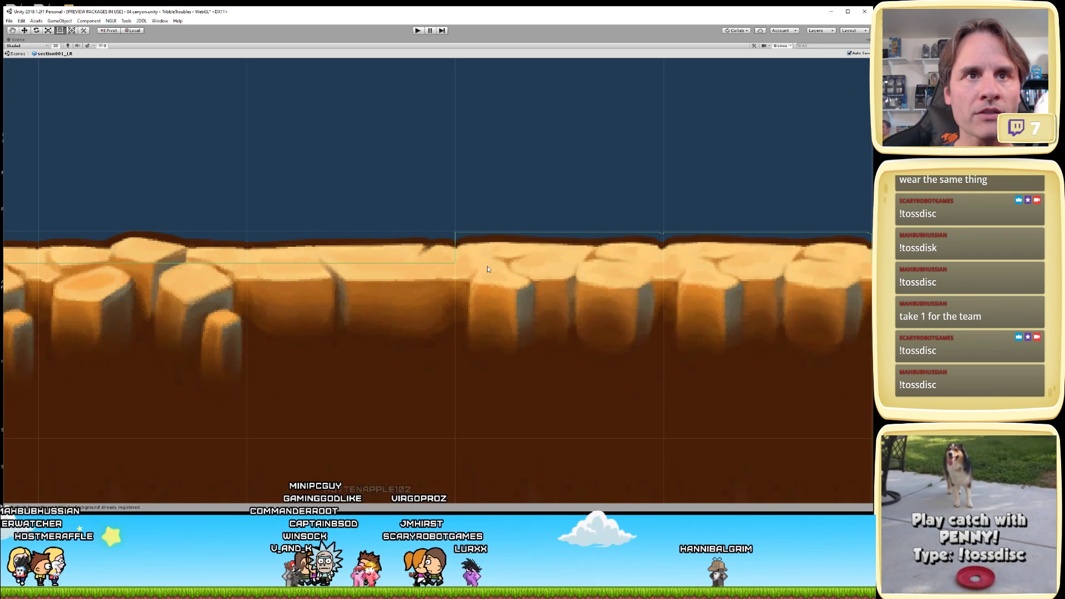
pyautogui.scroll(-1, 604, 294)
pyautogui.moveTo(604, 294); pyautogui.dragTo(526, 301, button='middle')
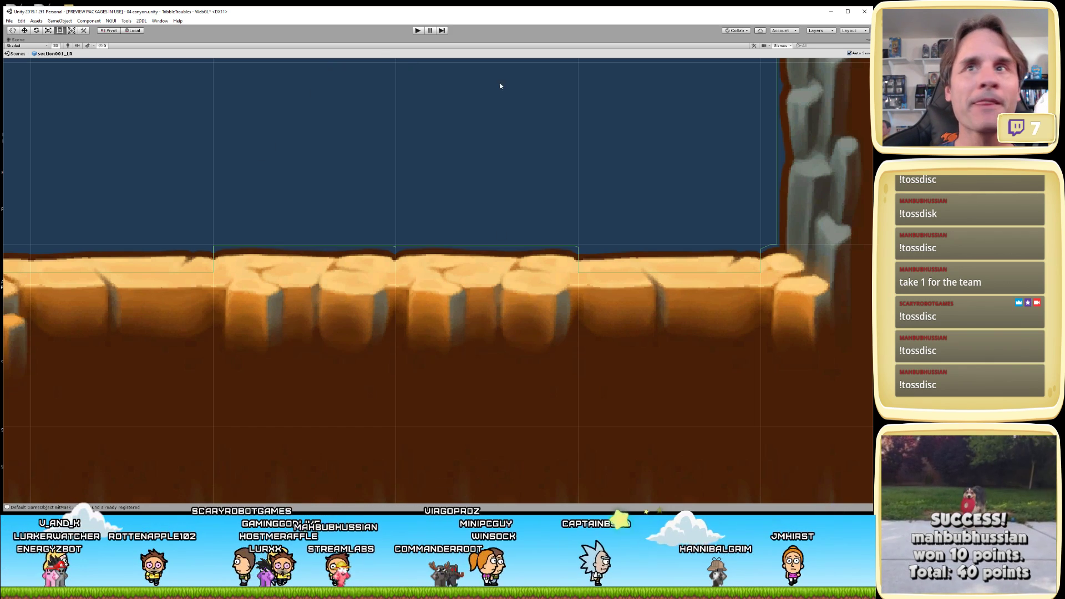
pyautogui.hotkey('shift', 'space')
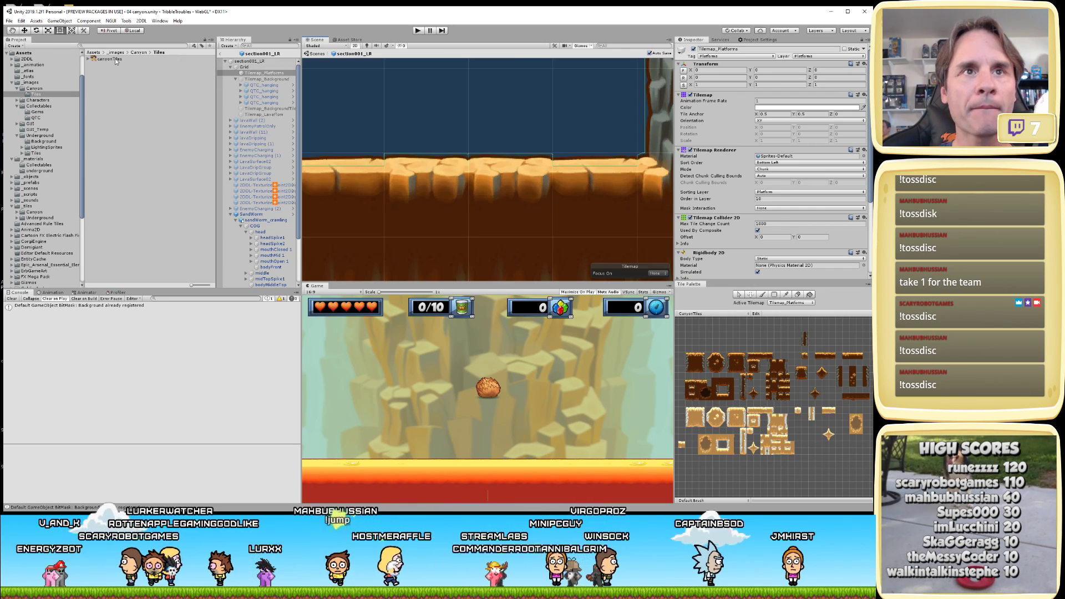
# - Open the canyonTiles sheet in the Sprite Editor and delete the empty canyonTiles_58 slice
pyautogui.click(111, 59)
pyautogui.click(852, 116)
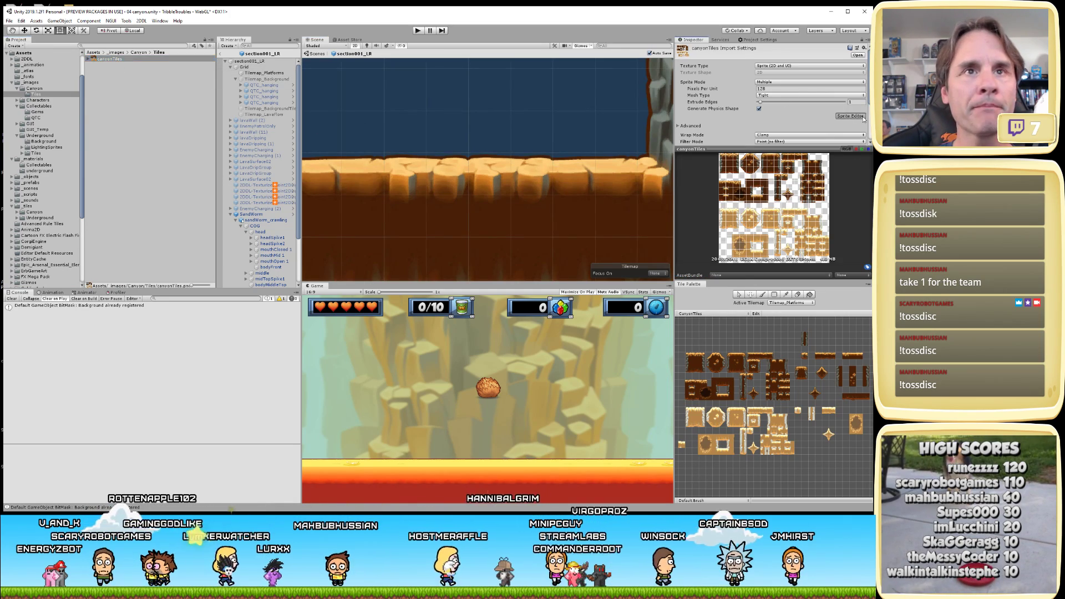
pyautogui.scroll(3, 423, 131)
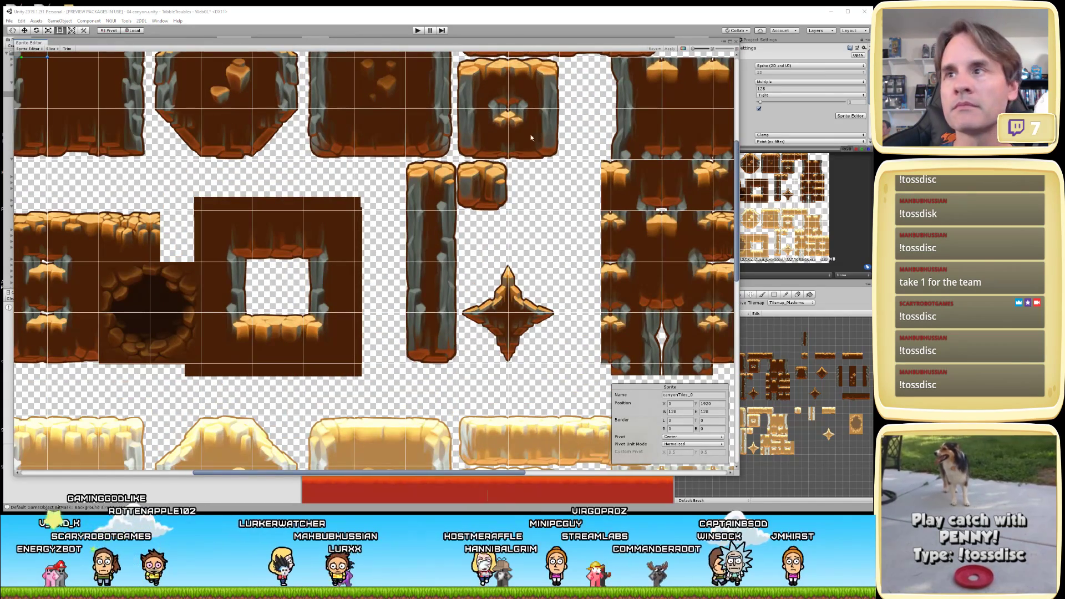
pyautogui.click(534, 185)
pyautogui.press('Delete')
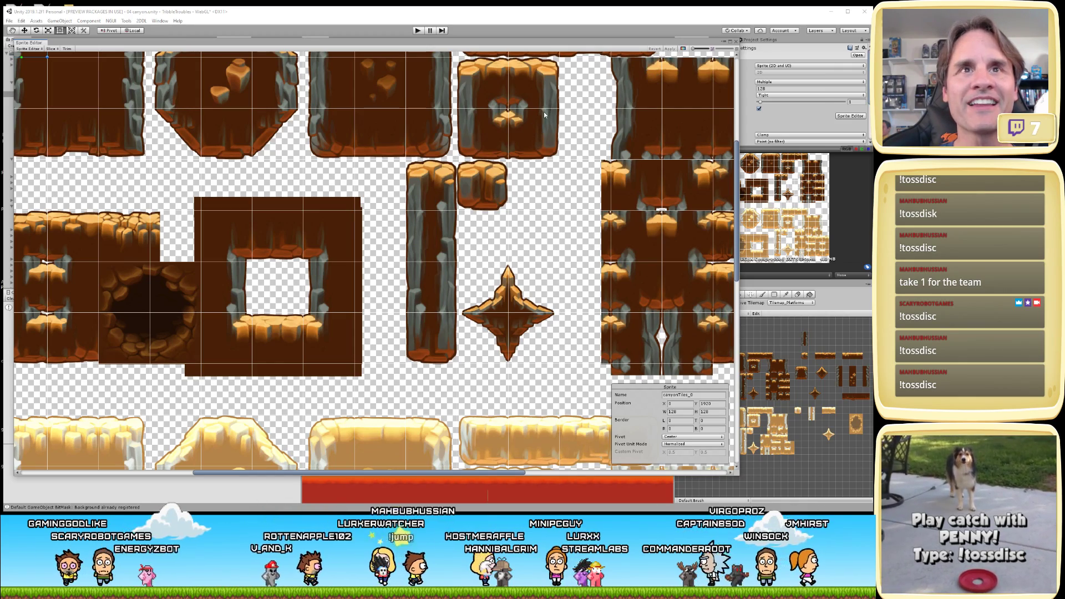
# - Pan to the sheet's upper-left tiles and select the square canyonTiles_1 tile
pyautogui.moveTo(544, 115); pyautogui.dragTo(510, 264, button='middle')
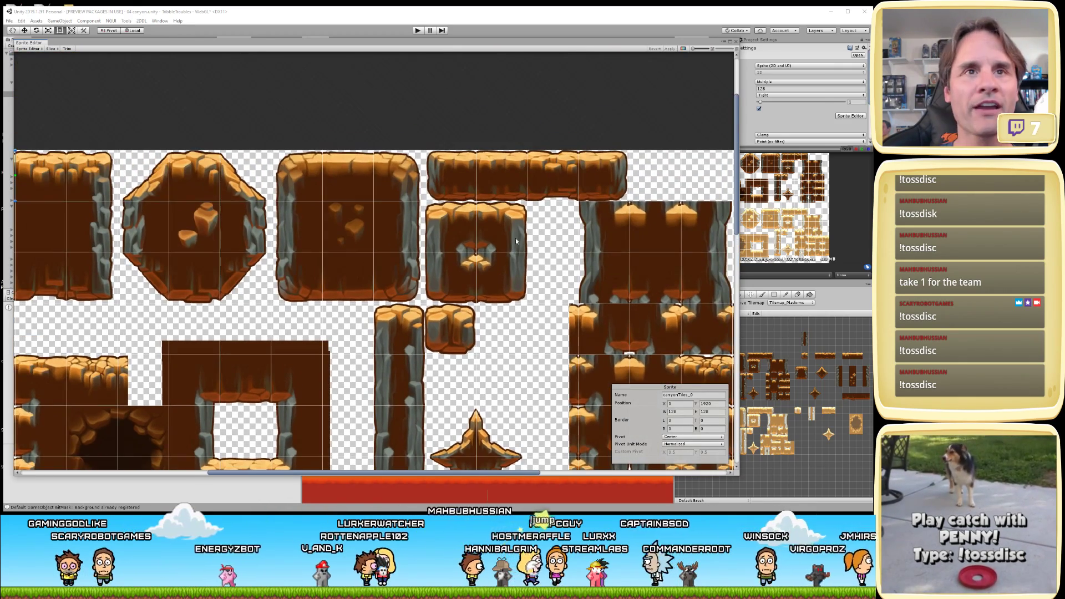
pyautogui.scroll(3, 518, 241)
pyautogui.scroll(-2, 519, 240)
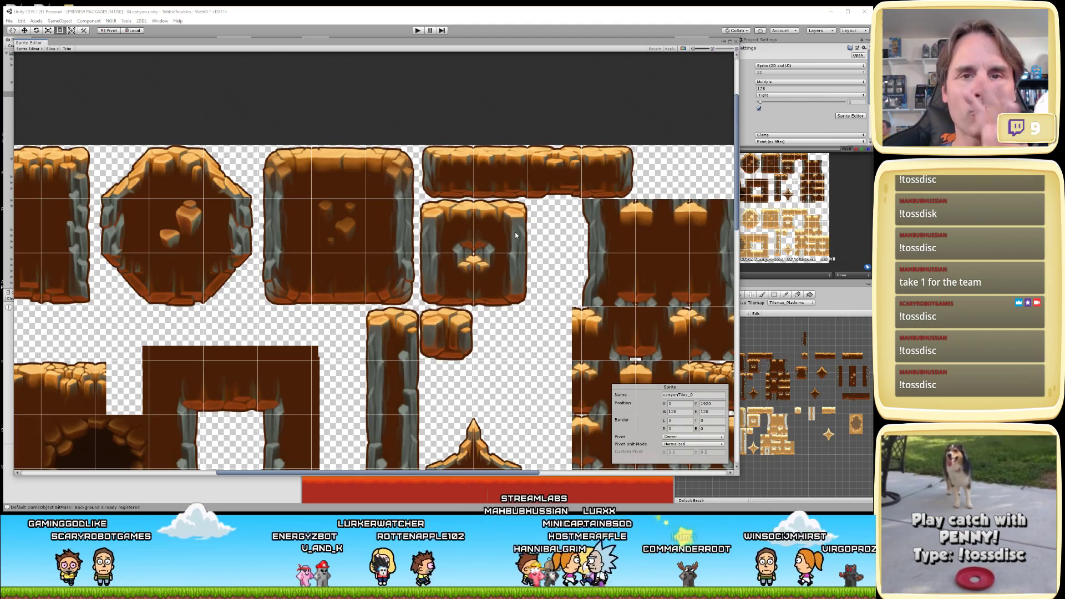
pyautogui.moveTo(566, 250); pyautogui.dragTo(519, 115, button='middle')
pyautogui.moveTo(295, 247); pyautogui.dragTo(592, 329, button='middle')
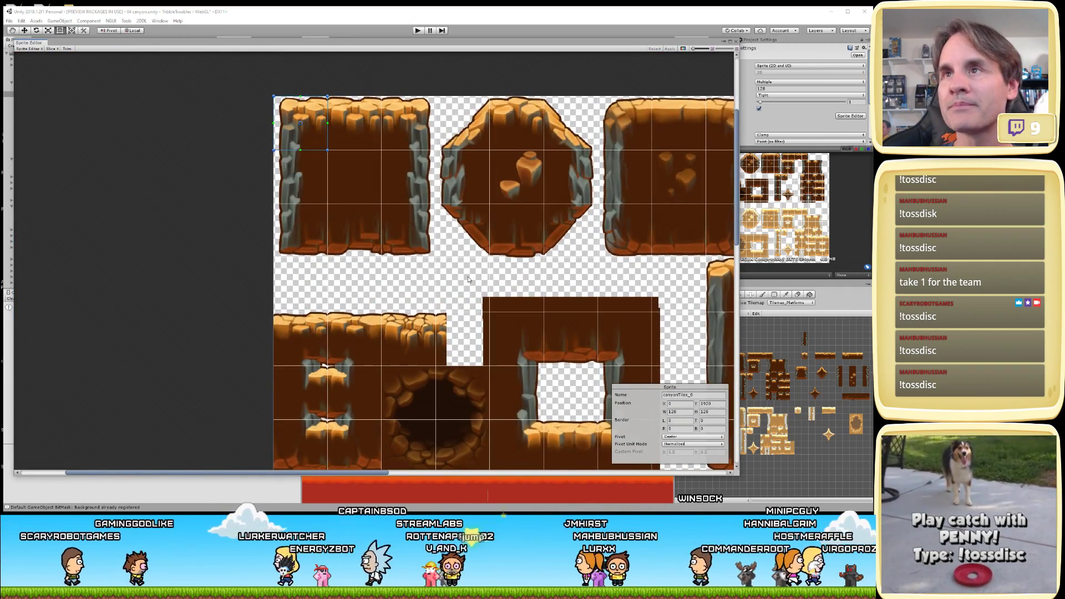
pyautogui.scroll(4, 488, 247)
pyautogui.moveTo(499, 241); pyautogui.dragTo(465, 199, button='middle')
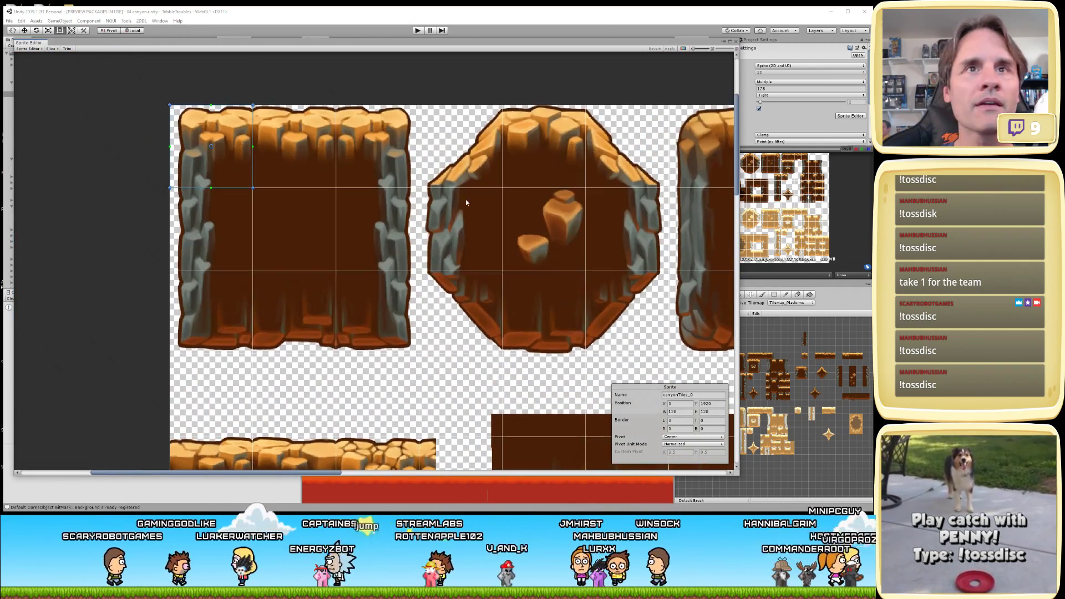
pyautogui.click(294, 135)
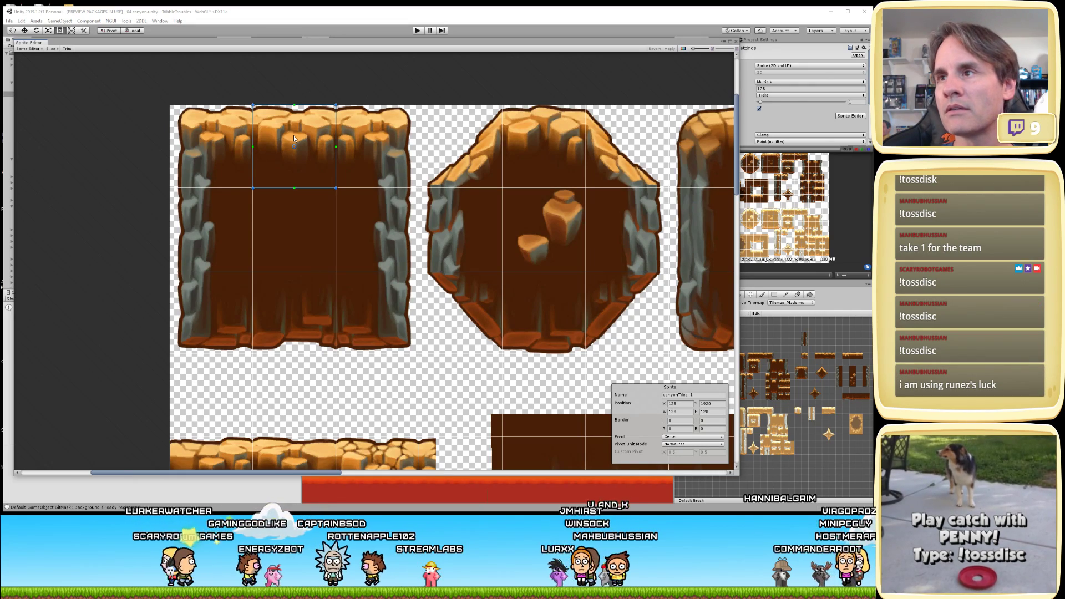
# - Select the octagon tile canyonTiles_4, then close the Sprite Editor
pyautogui.scroll(2, 294, 136)
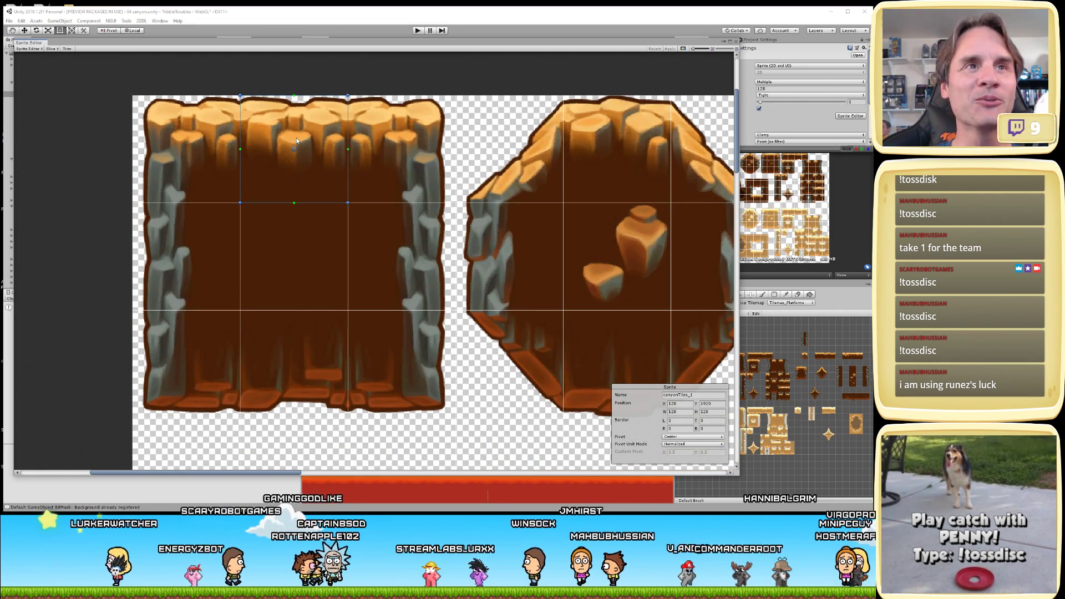
pyautogui.moveTo(438, 158); pyautogui.dragTo(421, 262, button='middle')
pyautogui.scroll(2, 412, 251)
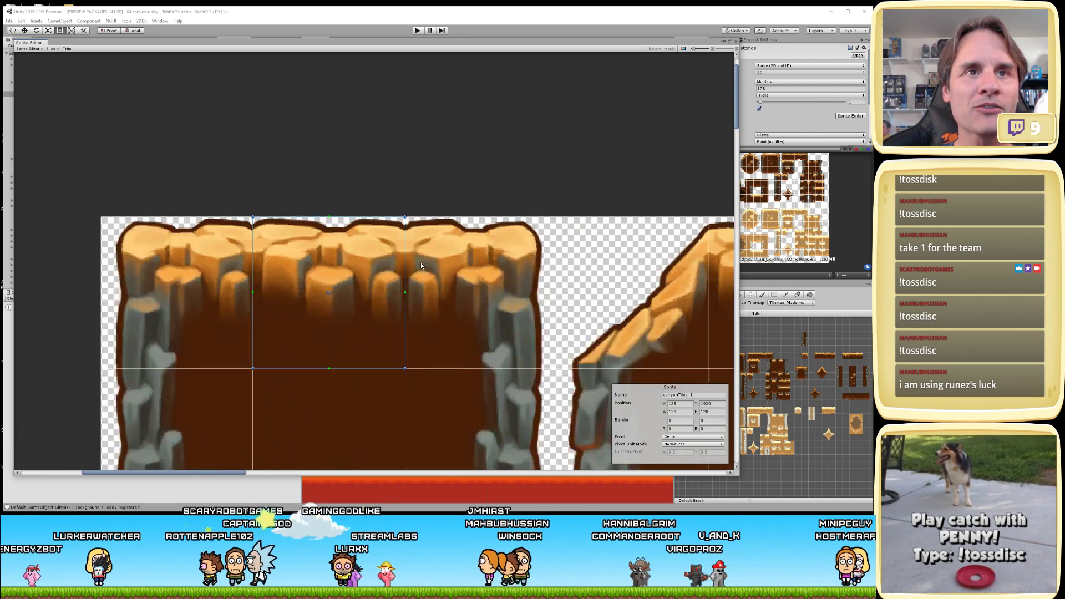
pyautogui.moveTo(570, 266); pyautogui.dragTo(446, 265, button='middle')
pyautogui.click(446, 266)
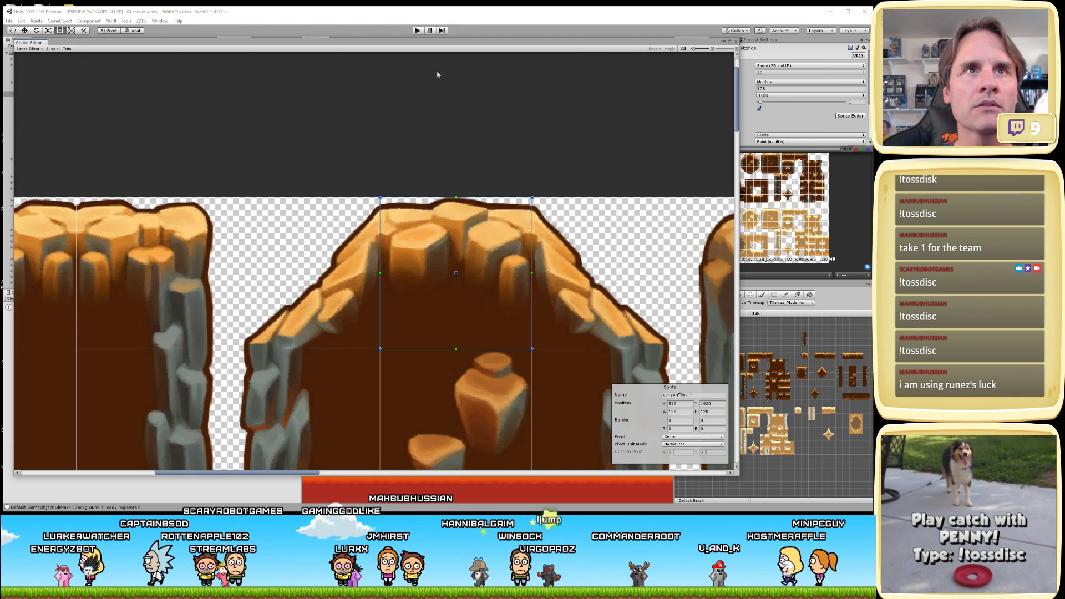
pyautogui.click(736, 44)
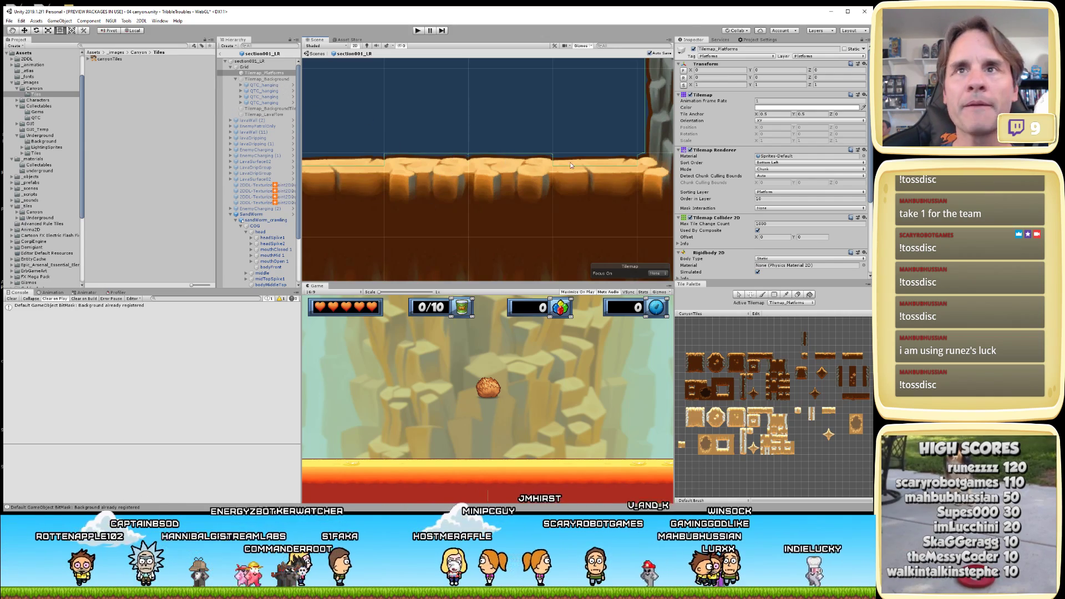
# - Open the canyonTiles texture in the Sprite Editor and select the canyonTiles_94 tile
pyautogui.click(149, 65)
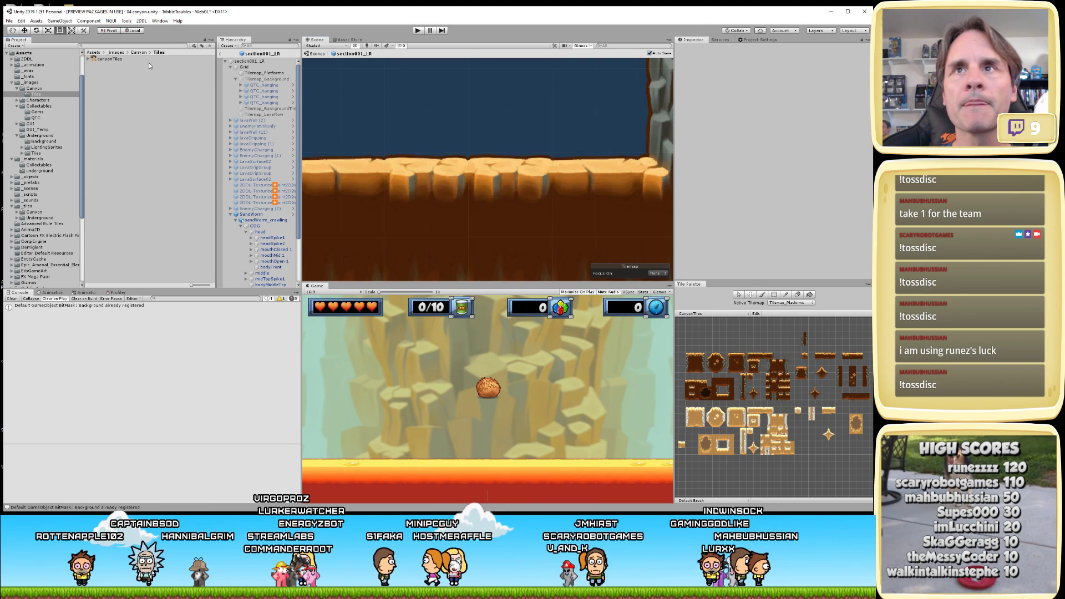
pyautogui.click(131, 59)
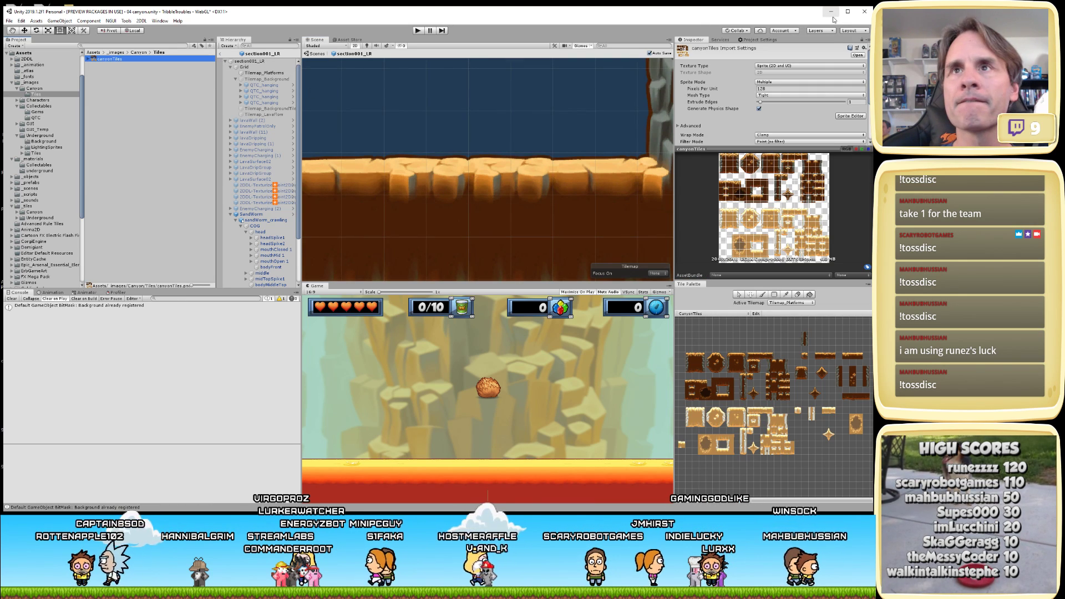
pyautogui.click(850, 116)
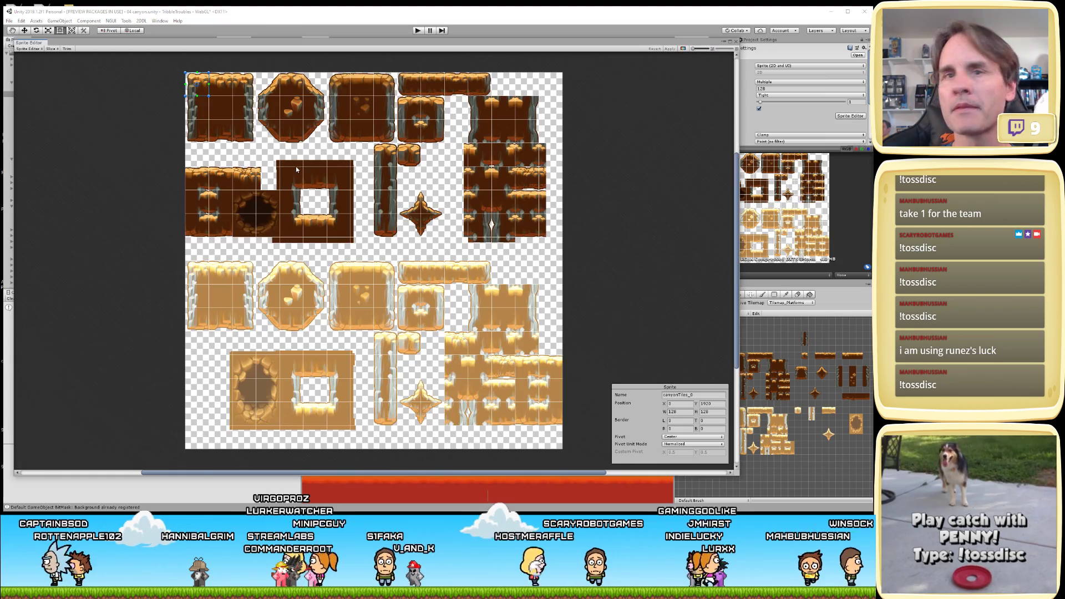
pyautogui.scroll(1, 318, 147)
pyautogui.scroll(1, 318, 147)
pyautogui.moveTo(318, 147); pyautogui.dragTo(199, 166, button='middle')
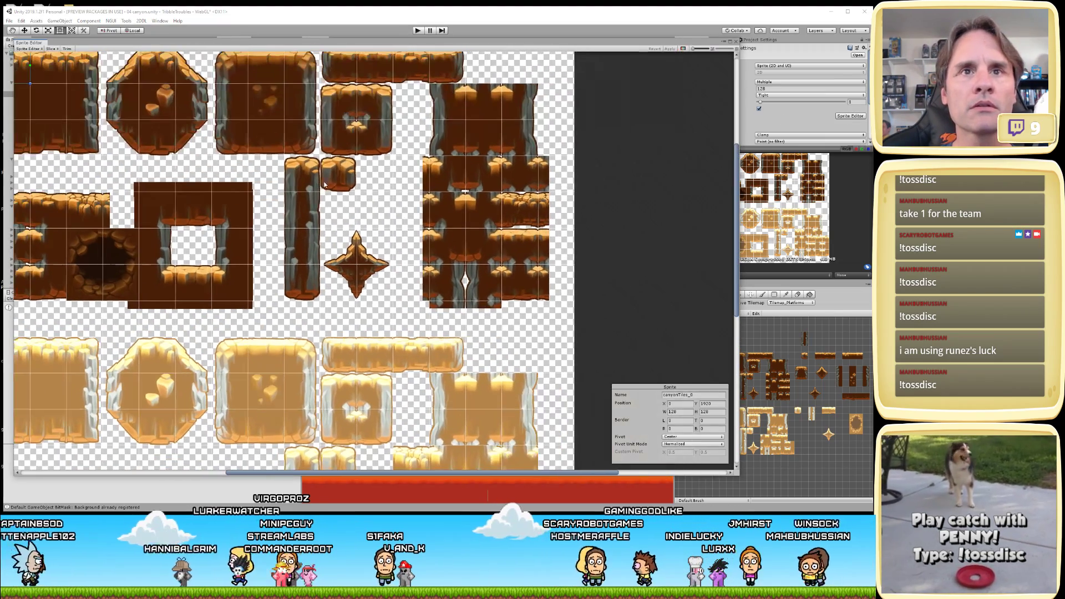
pyautogui.click(523, 234)
pyautogui.scroll(5, 523, 234)
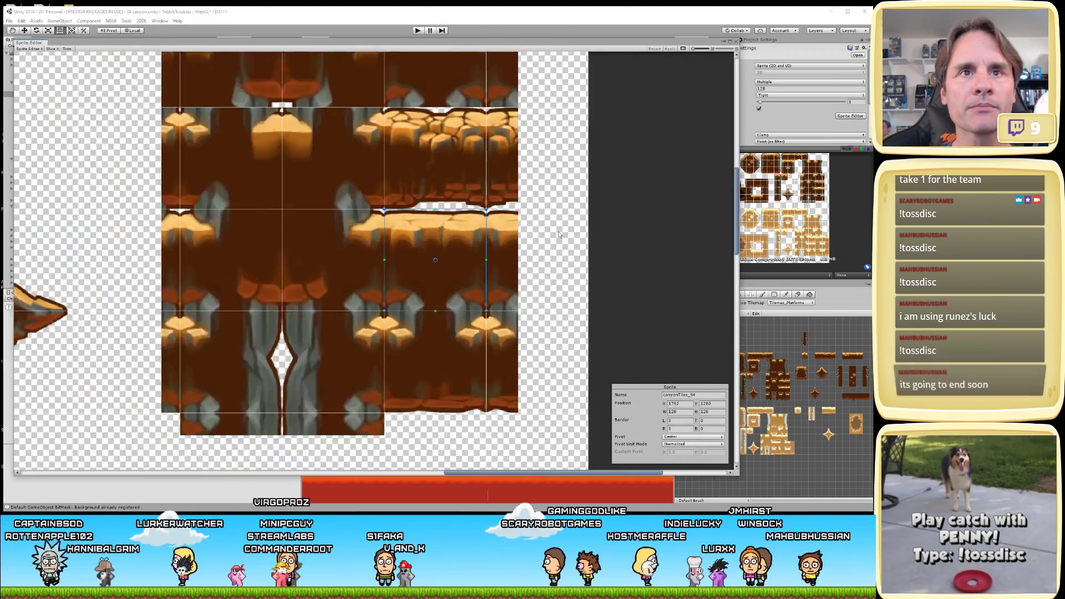
pyautogui.scroll(2, 392, 189)
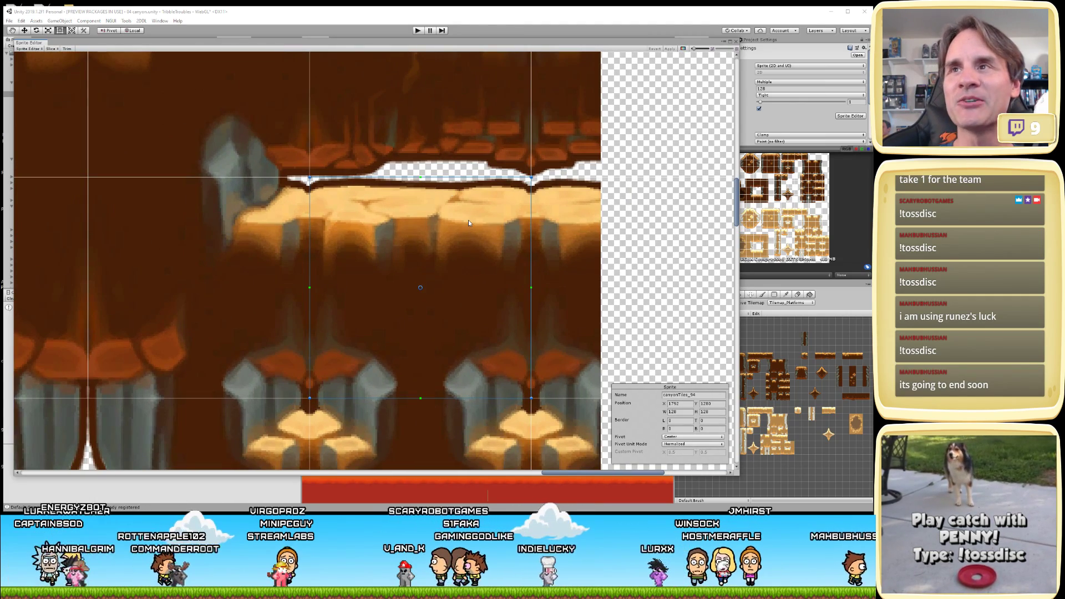
# - In Custom Physics Shape mode, delete extra top vertices and drag the last one level
pyautogui.click(28, 49)
pyautogui.click(35, 67)
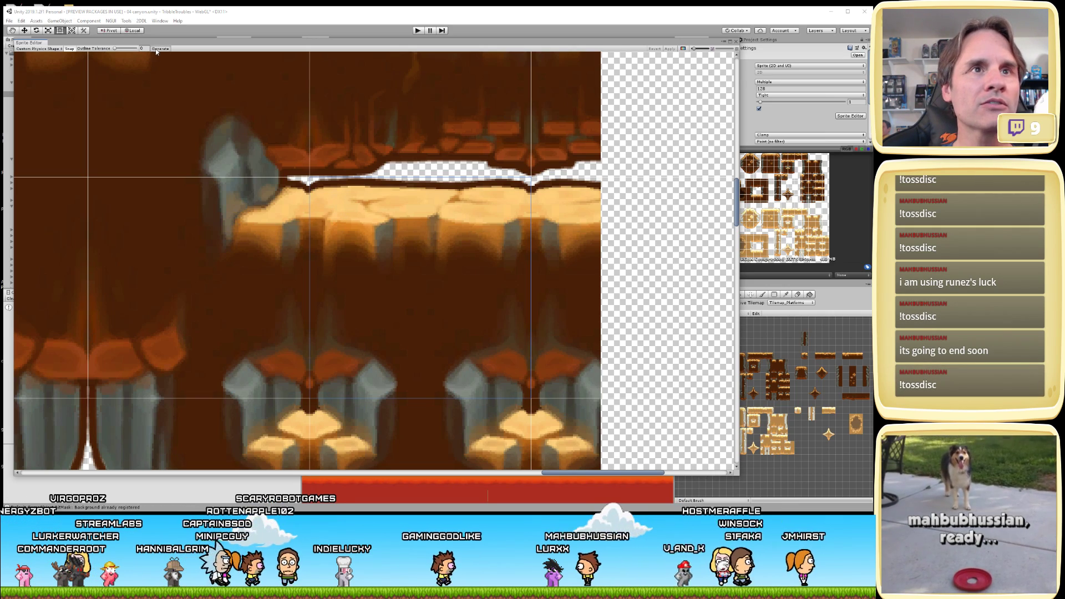
pyautogui.scroll(3, 360, 216)
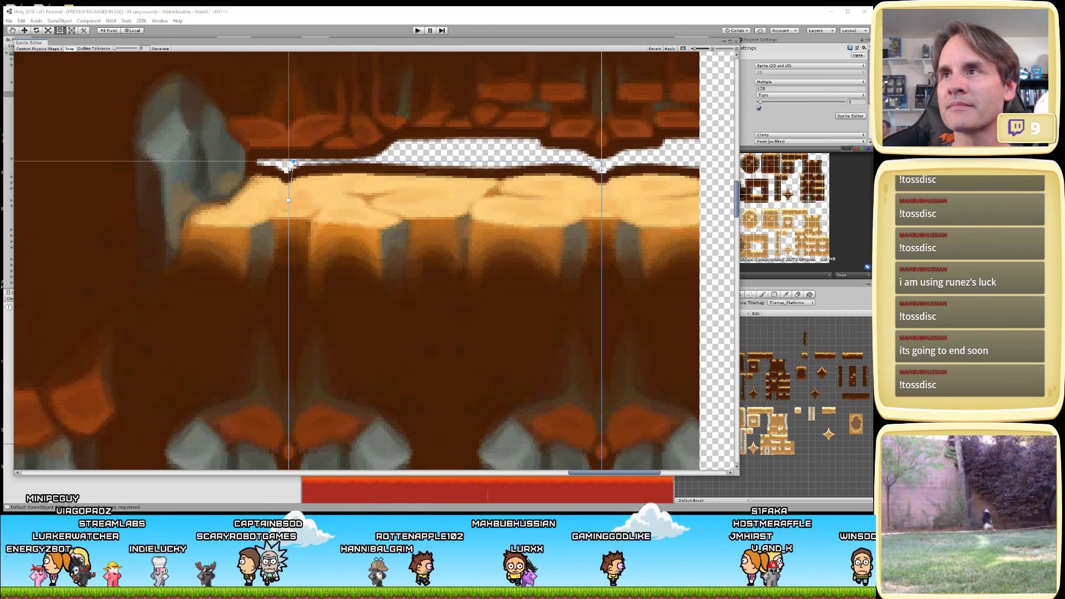
pyautogui.press('Delete')
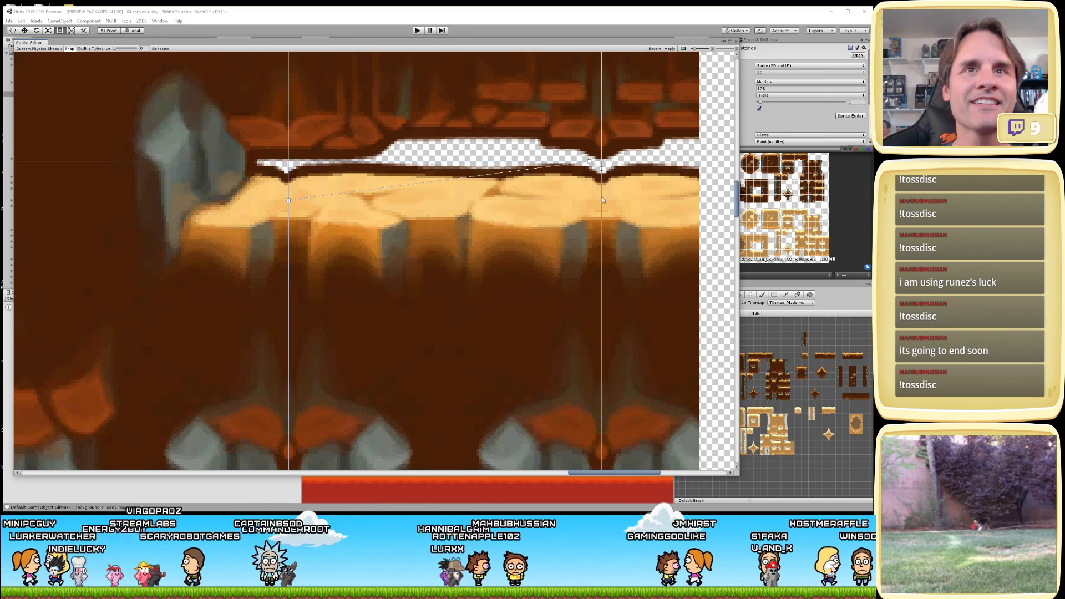
pyautogui.press('Delete')
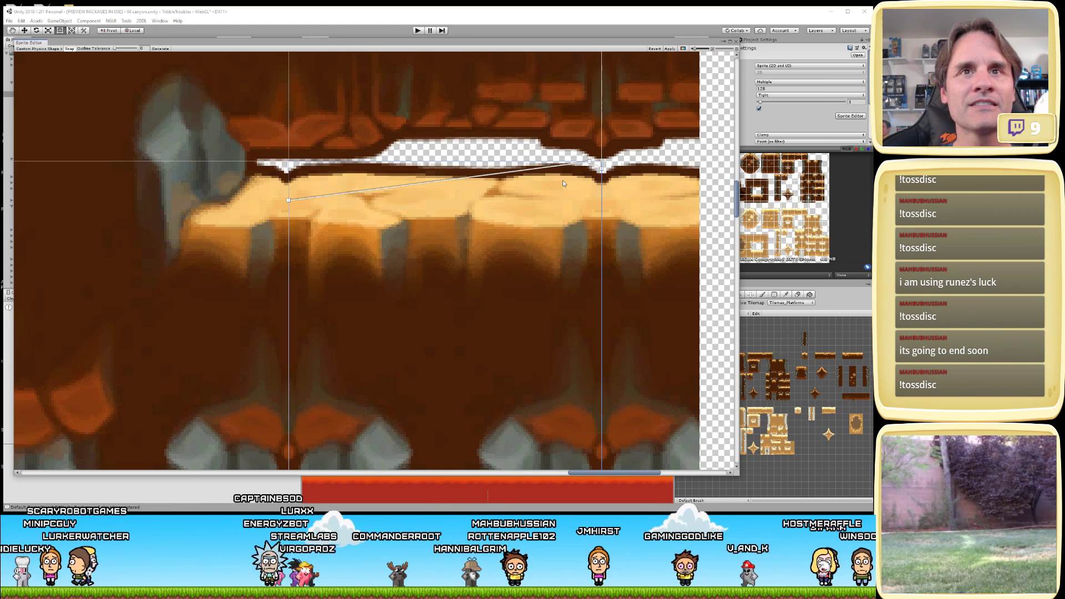
pyautogui.hotkey('ctrl', 'z')
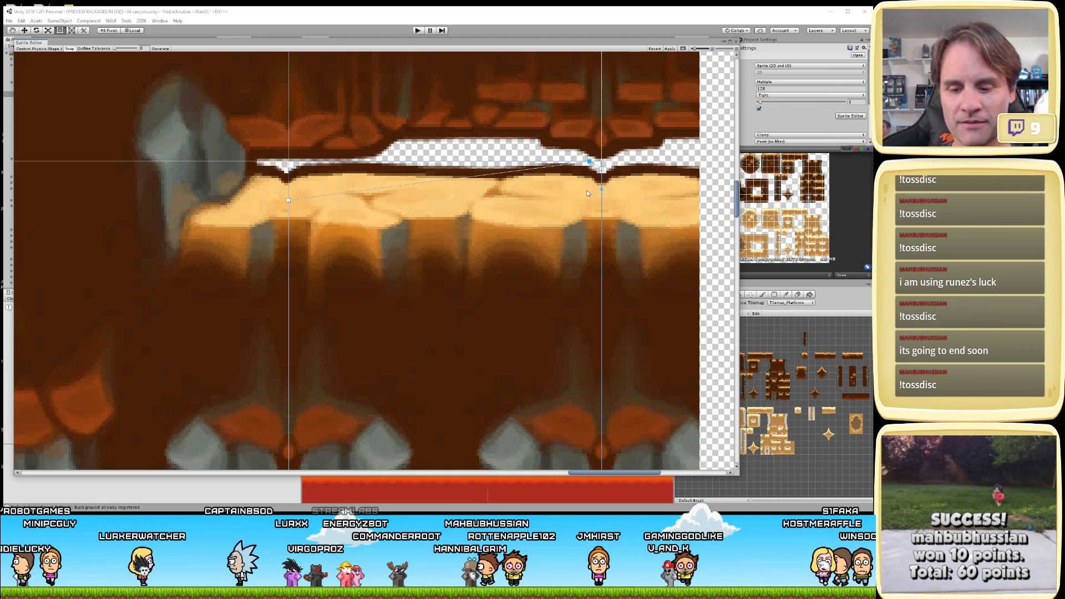
pyautogui.press('Delete')
pyautogui.moveTo(613, 181); pyautogui.dragTo(620, 207)
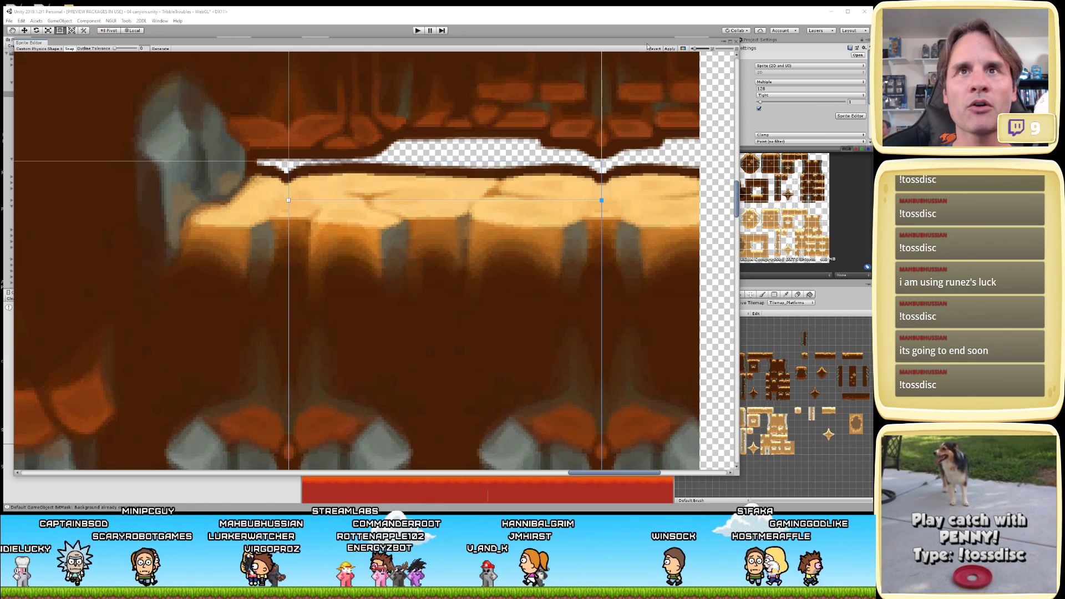
# - Check the shape in the alpha view, return to colour, and close the Sprite Editor
pyautogui.click(681, 49)
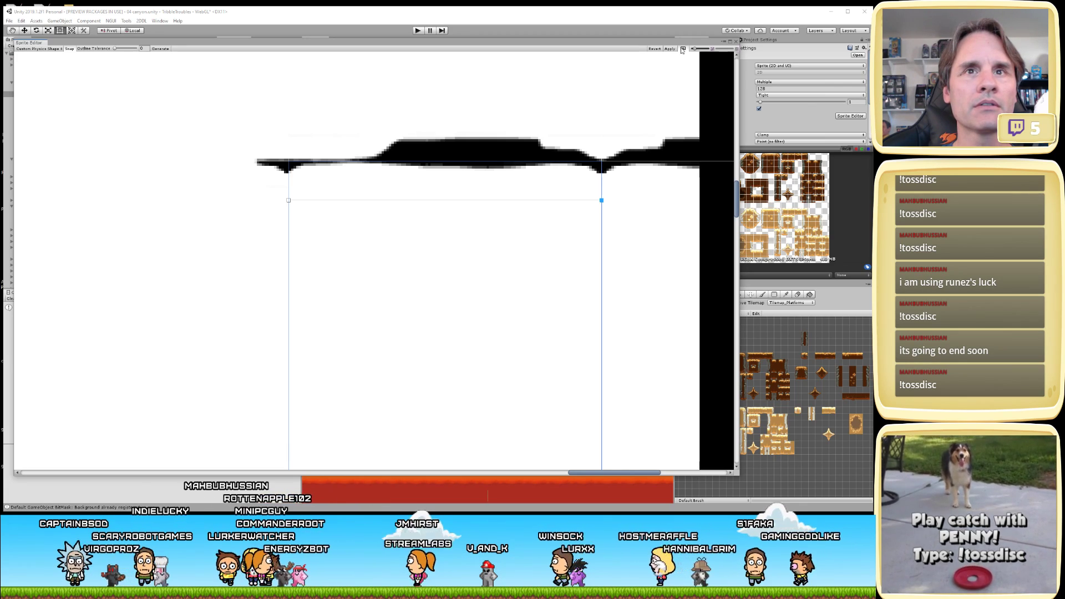
pyautogui.click(682, 48)
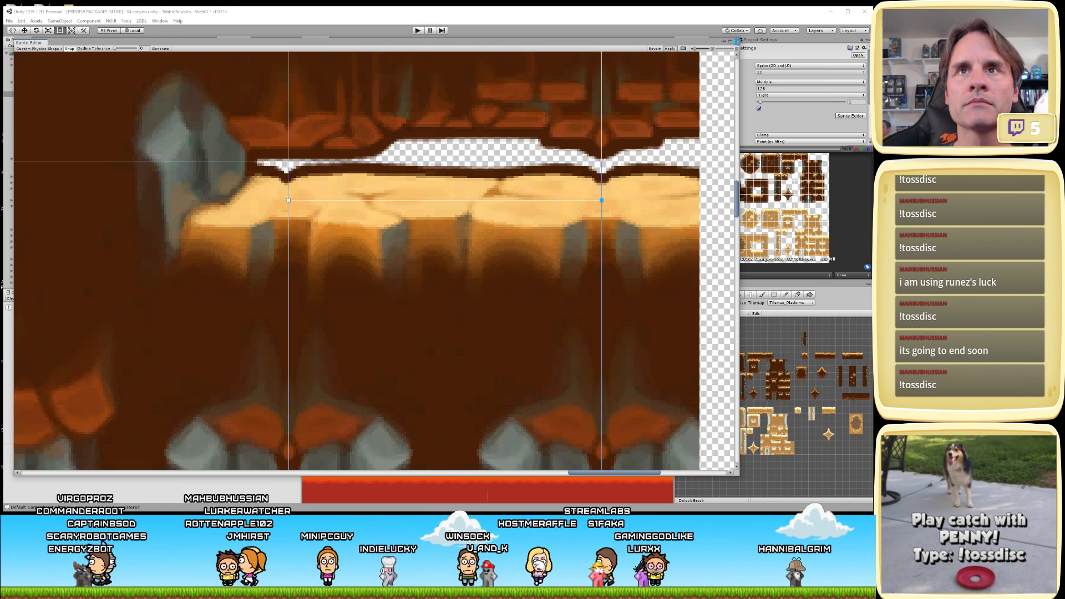
pyautogui.click(737, 42)
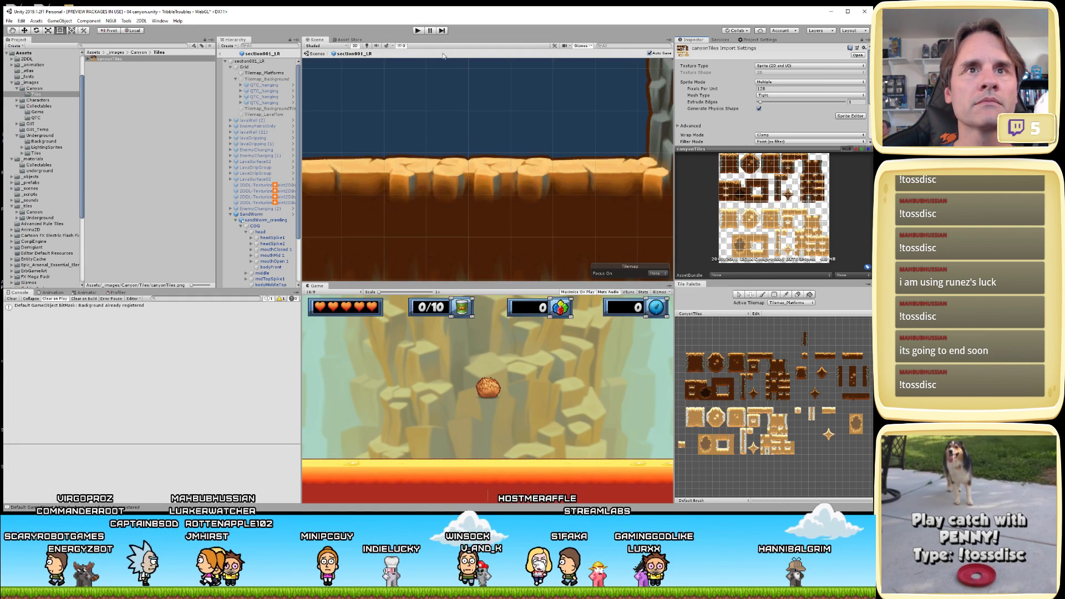
# - Untick and re-tick Used By Composite on Tilemap_Platforms' Tilemap Collider 2D
pyautogui.click(443, 187)
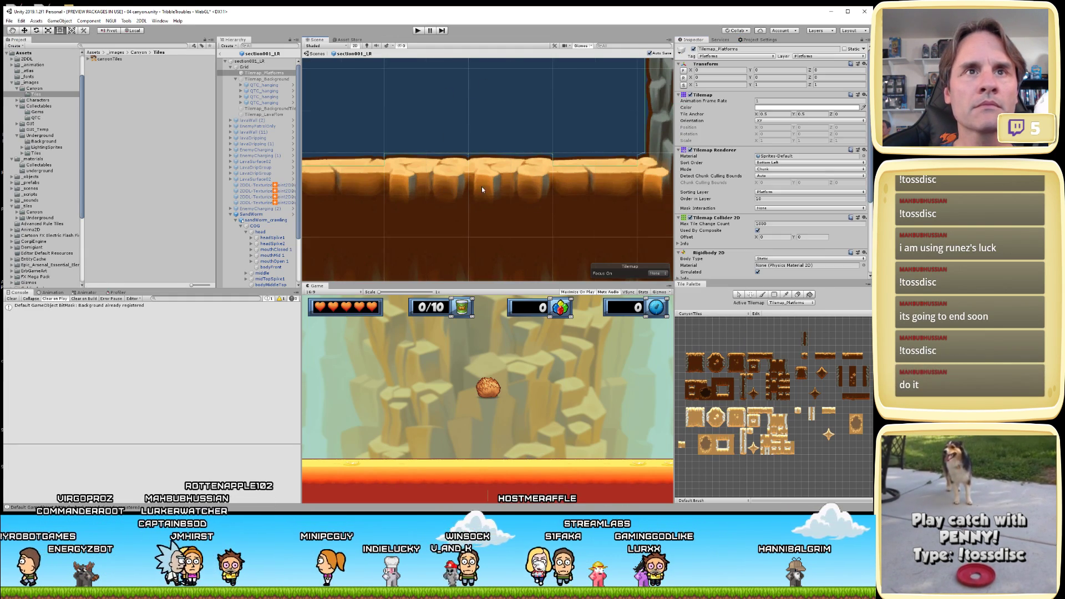
pyautogui.click(758, 230)
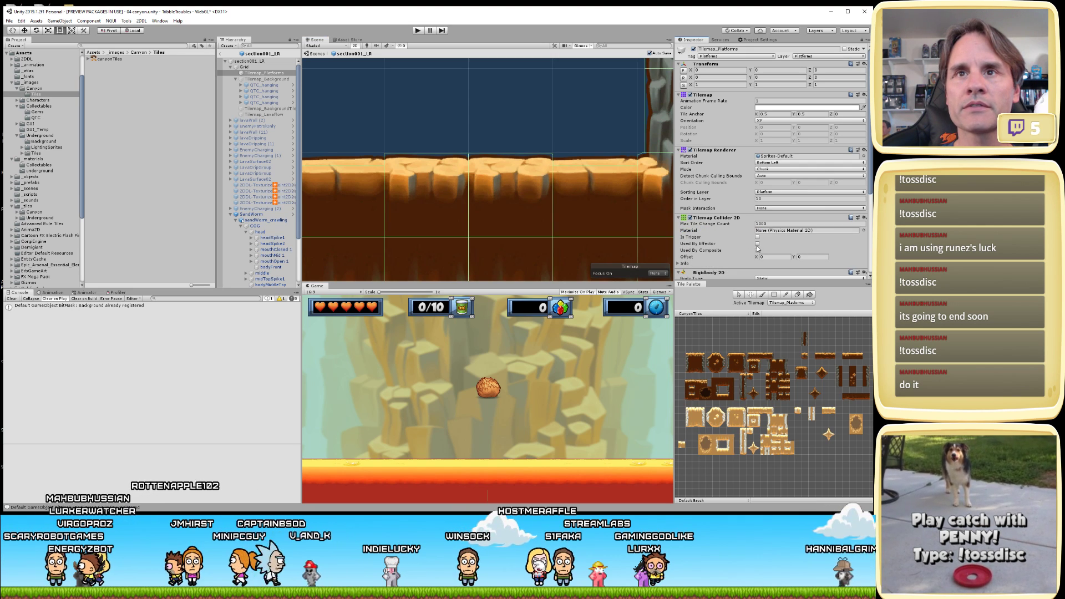
pyautogui.click(758, 250)
pyautogui.scroll(1, 473, 192)
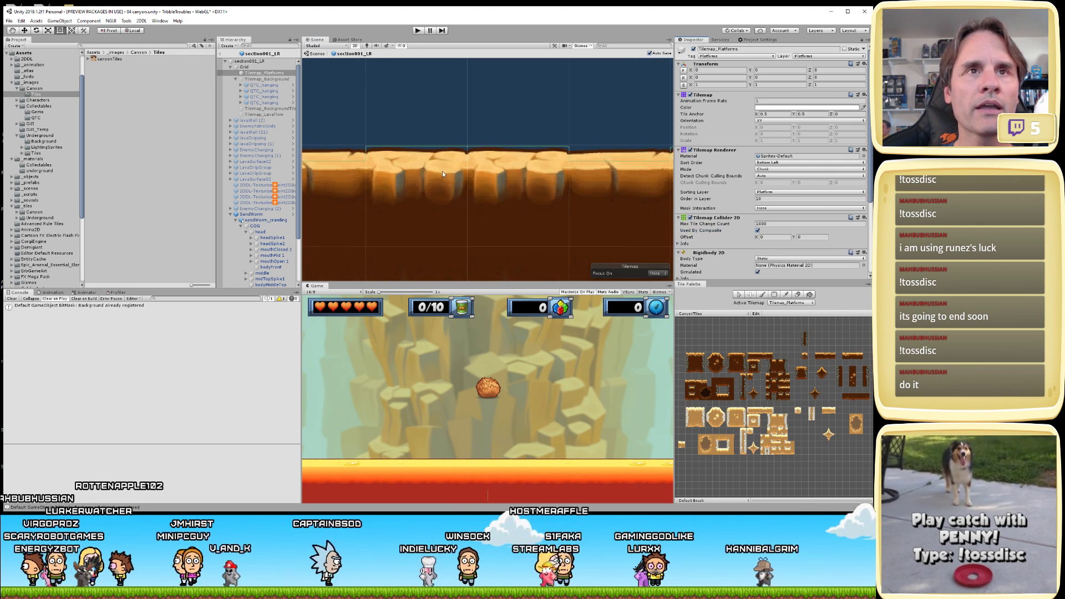
pyautogui.scroll(1, 442, 173)
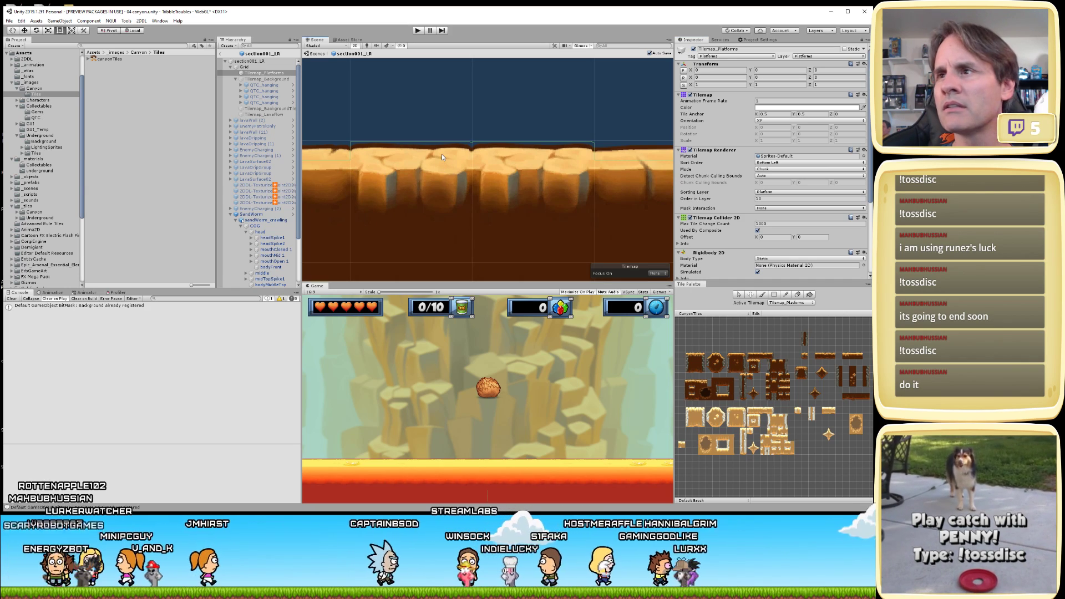
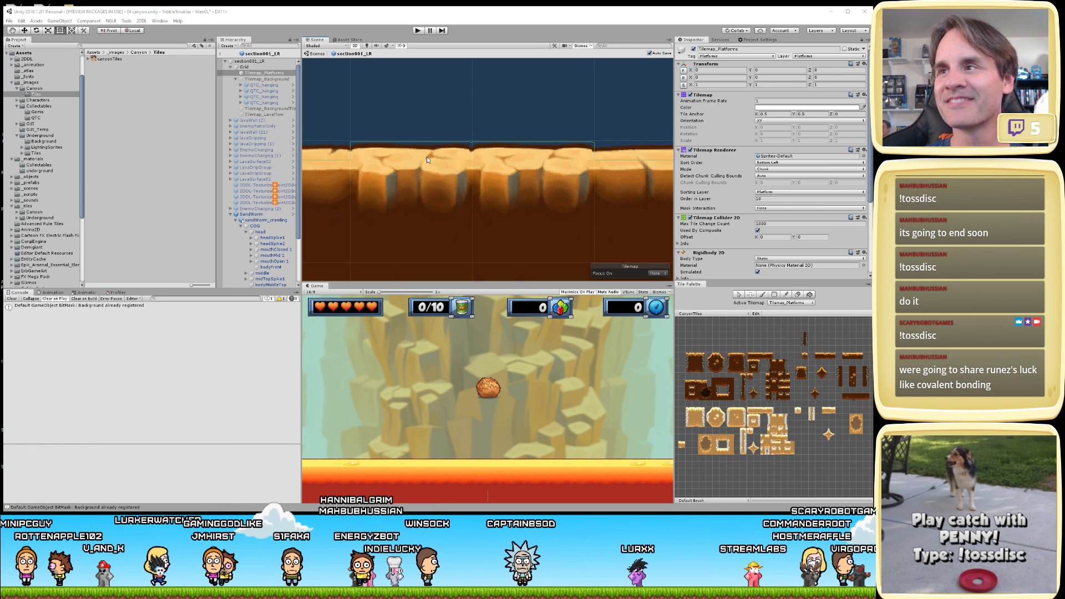
# - Select Tilemap_Platforms and switch its Tilemap Collider 2D's Used By Composite off and back on
pyautogui.click(406, 117)
pyautogui.click(416, 209)
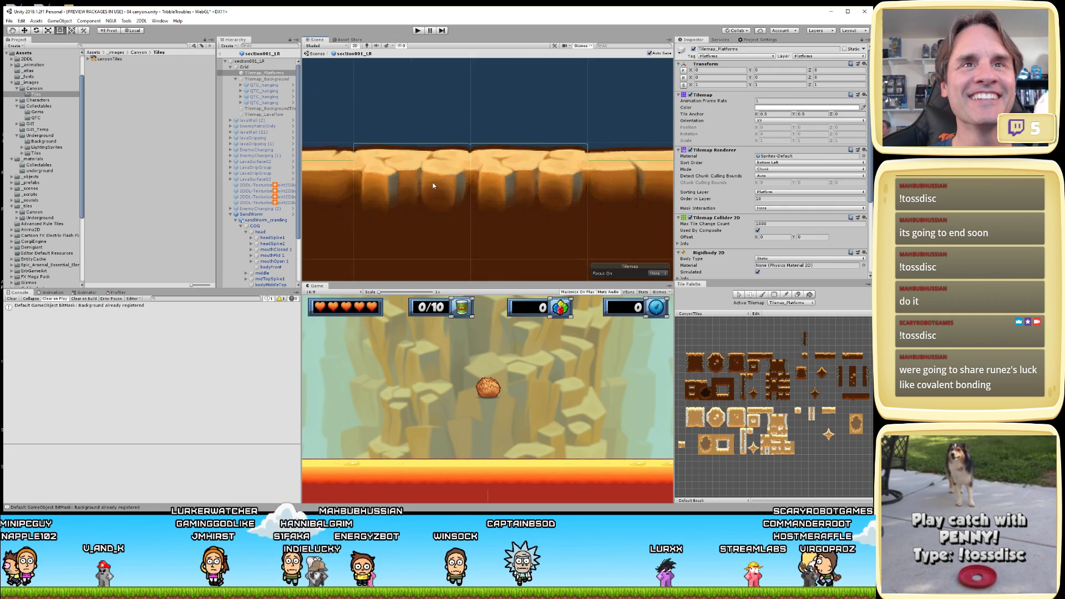
pyautogui.moveTo(433, 181); pyautogui.dragTo(459, 190, button='middle')
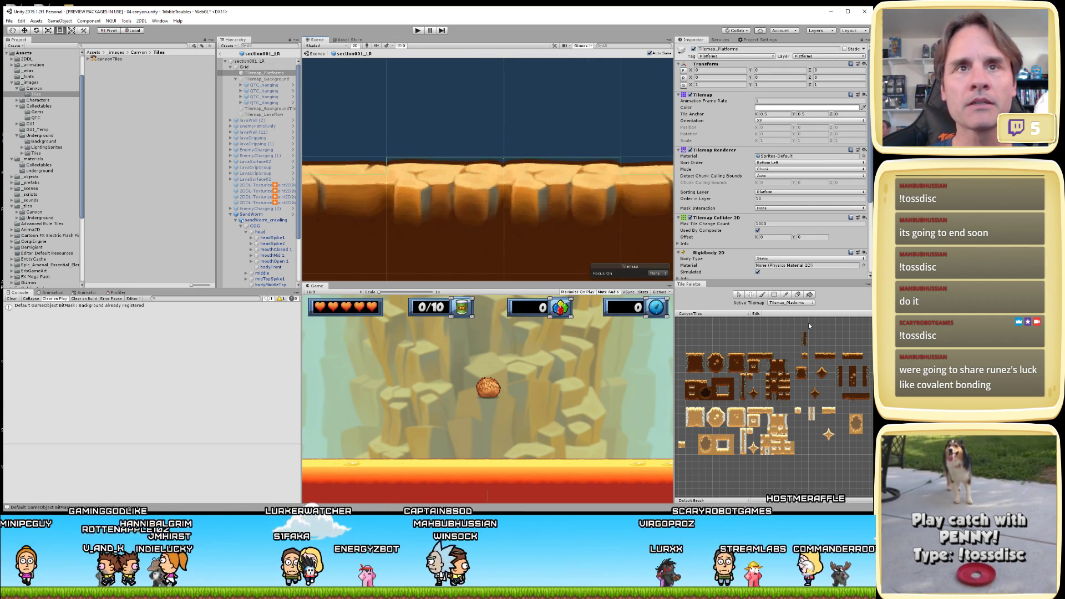
pyautogui.click(758, 230)
pyautogui.click(757, 250)
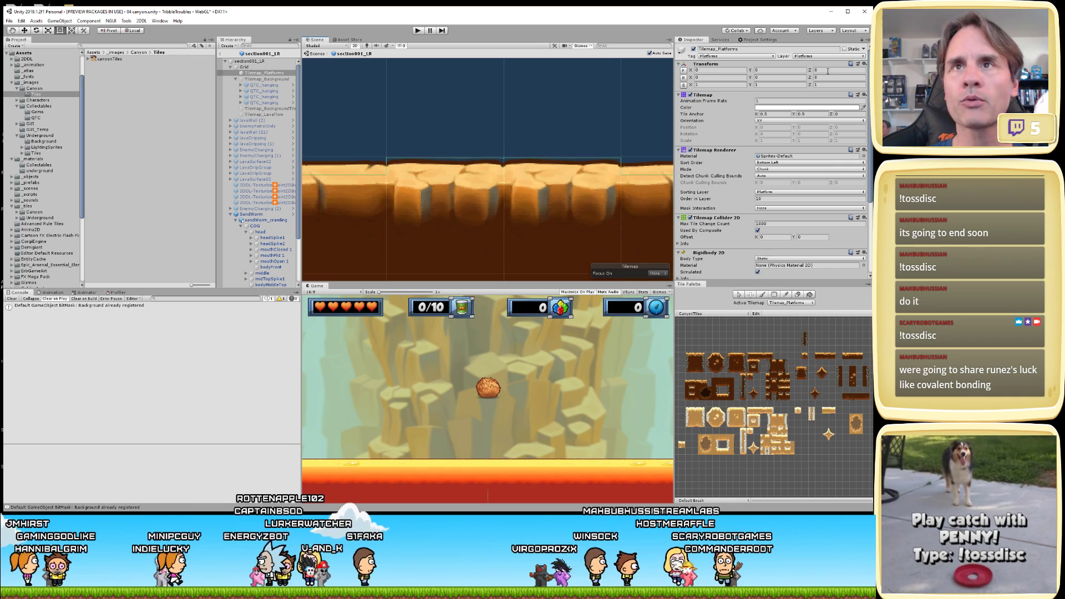
# - Open the canyonTiles sprite sheet in the Sprite Editor and zoom in on it
pyautogui.click(138, 59)
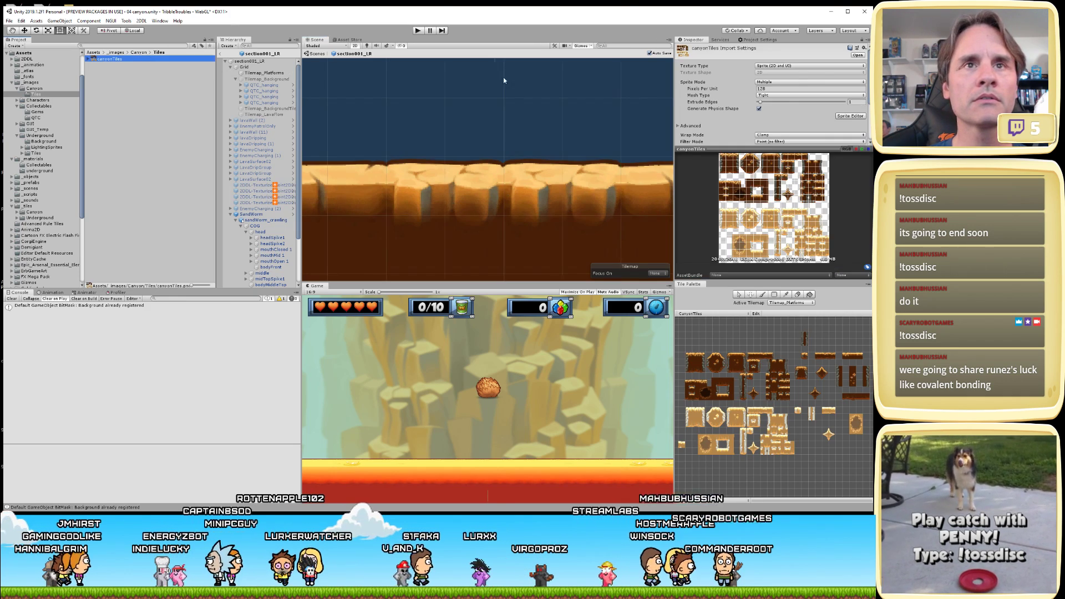
pyautogui.click(850, 116)
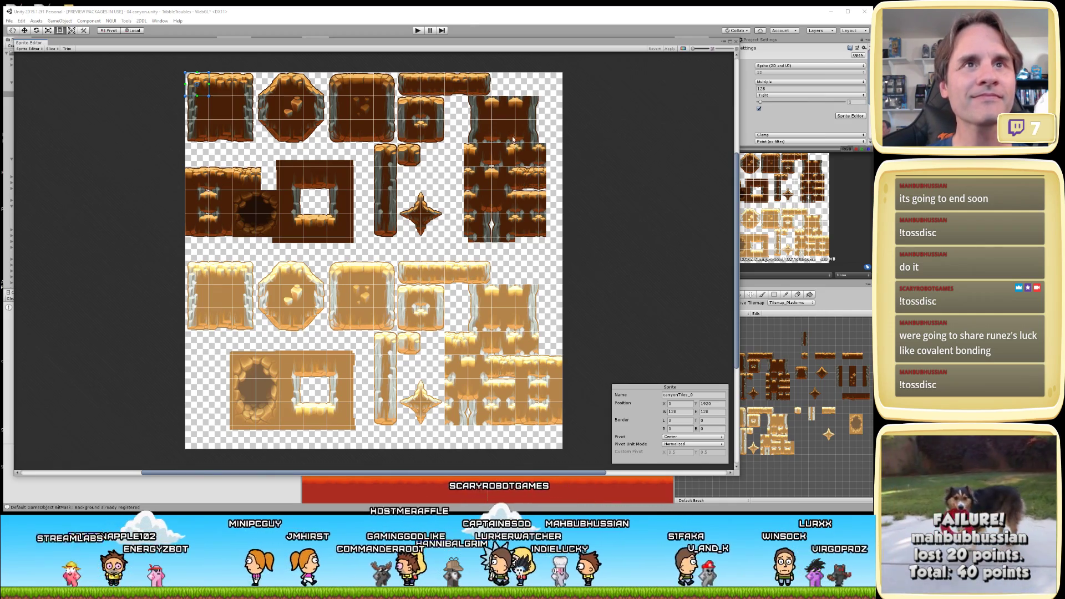
pyautogui.scroll(4, 469, 100)
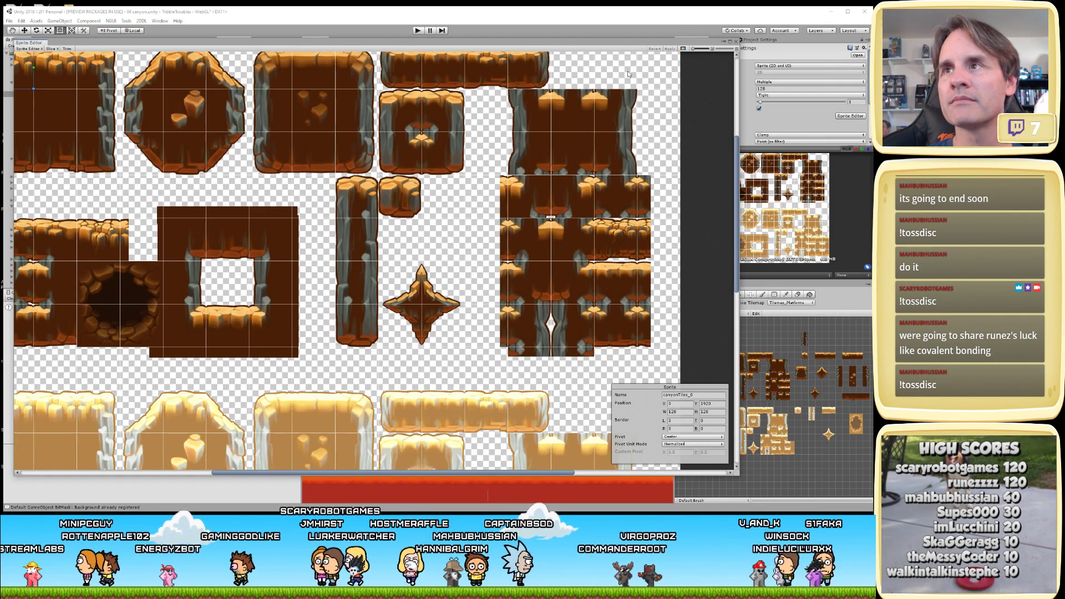
# - Pan the sheet to the right-hand tiles and dock the Sprite Editor below the Scene view
pyautogui.moveTo(607, 41); pyautogui.dragTo(456, 69)
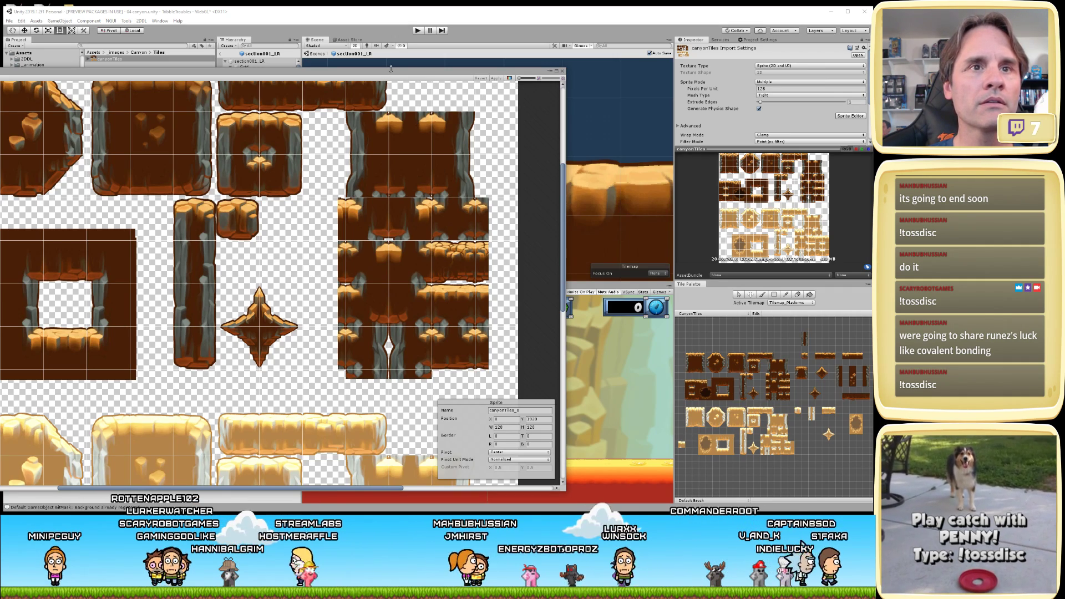
pyautogui.moveTo(429, 71); pyautogui.dragTo(590, 64)
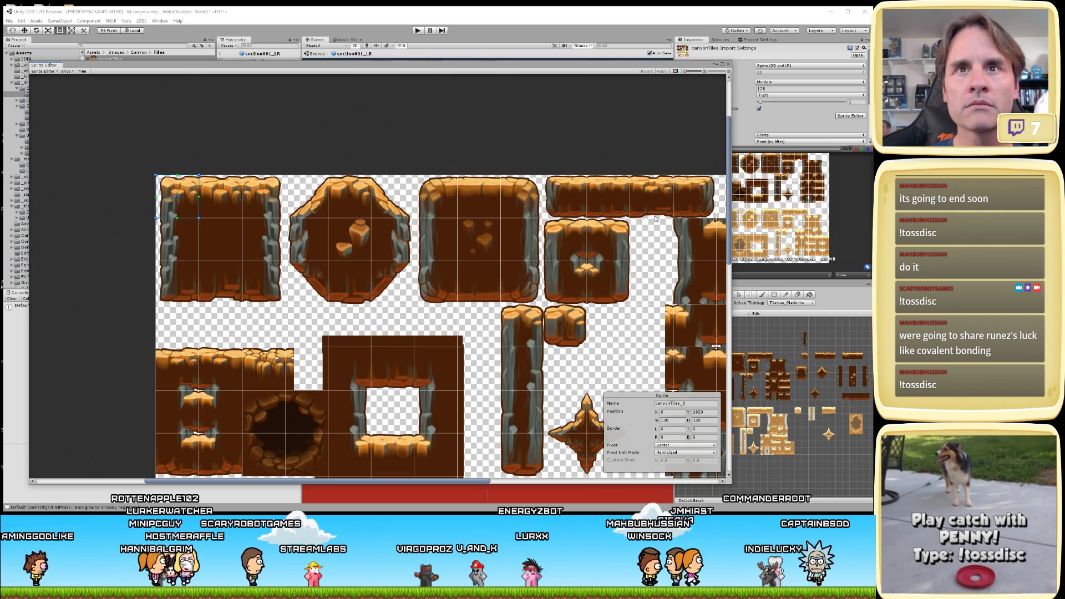
pyautogui.moveTo(655, 220); pyautogui.dragTo(442, 227, button='middle')
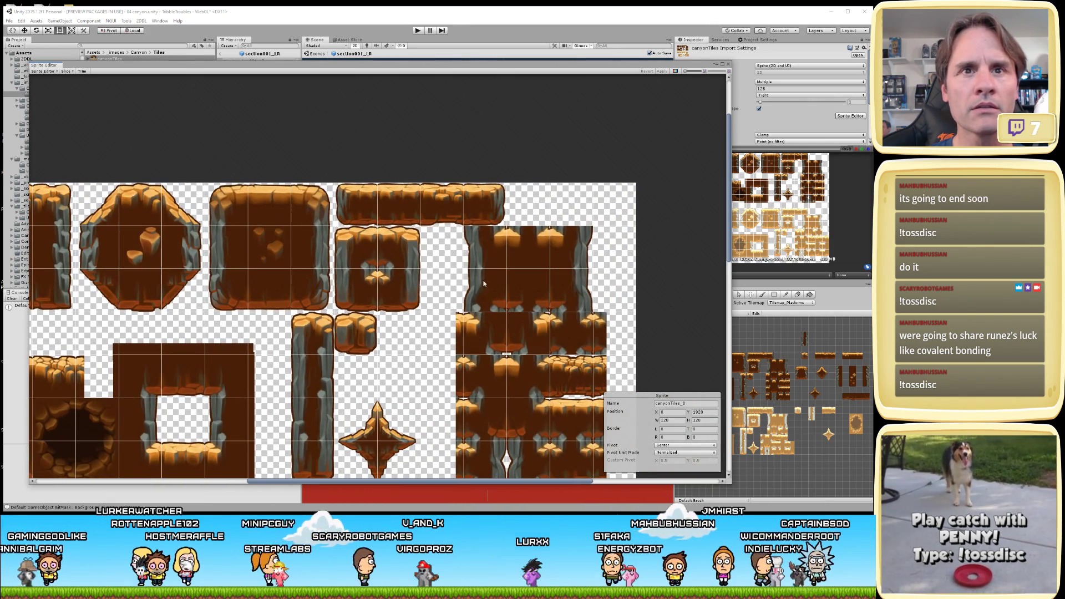
pyautogui.moveTo(484, 284); pyautogui.dragTo(473, 235, button='middle')
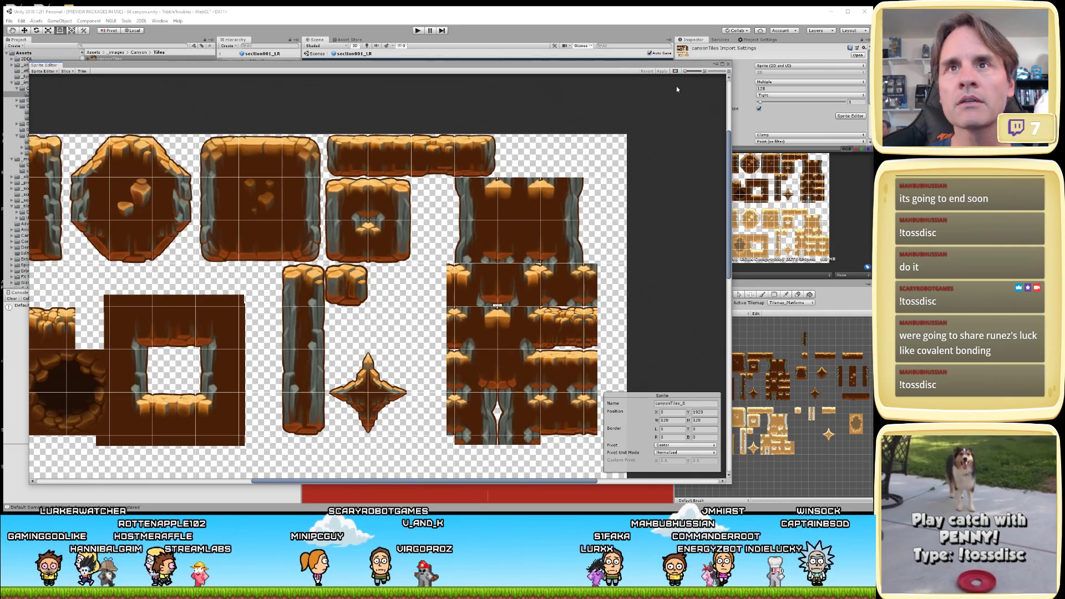
pyautogui.moveTo(611, 71); pyautogui.dragTo(601, 301)
pyautogui.scroll(2, 516, 178)
# - With Tilemap_Platforms selected, zoom the Tile Palette and pick the flat platform tile
pyautogui.click(472, 187)
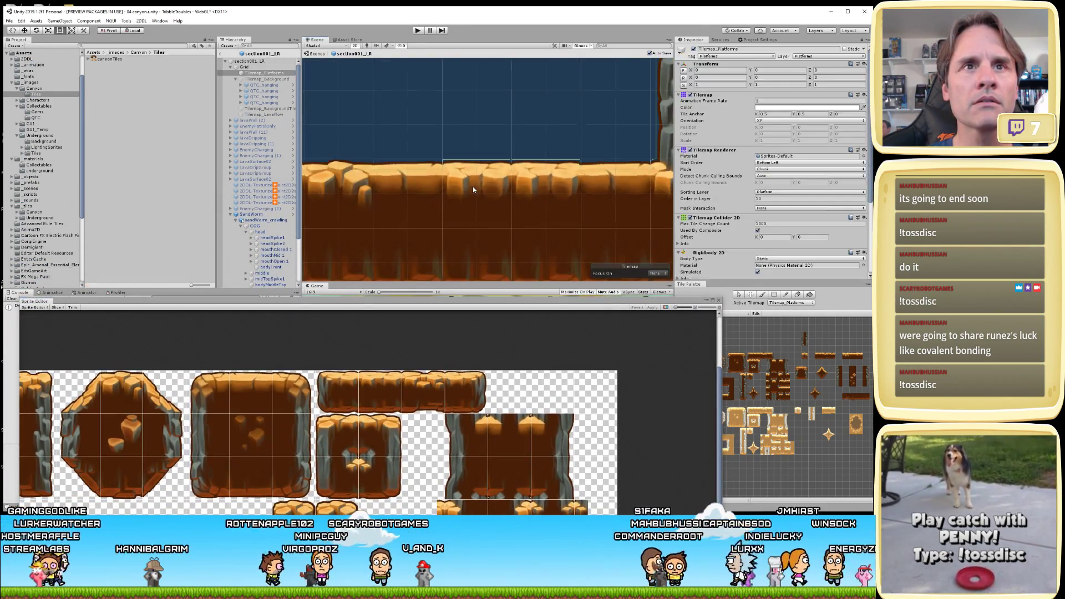
pyautogui.scroll(3, 491, 180)
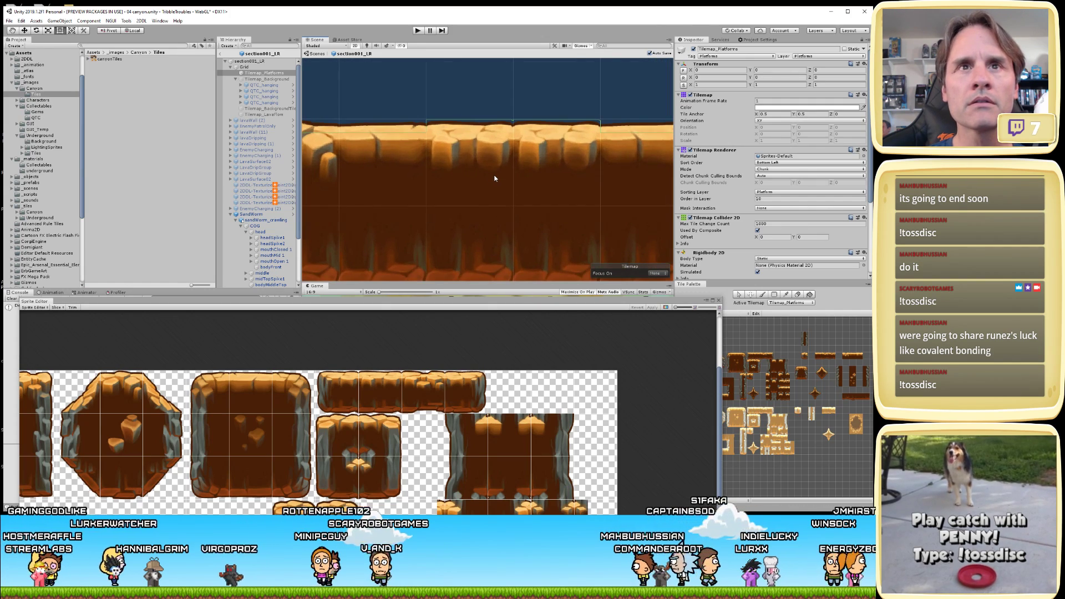
pyautogui.scroll(5, 818, 375)
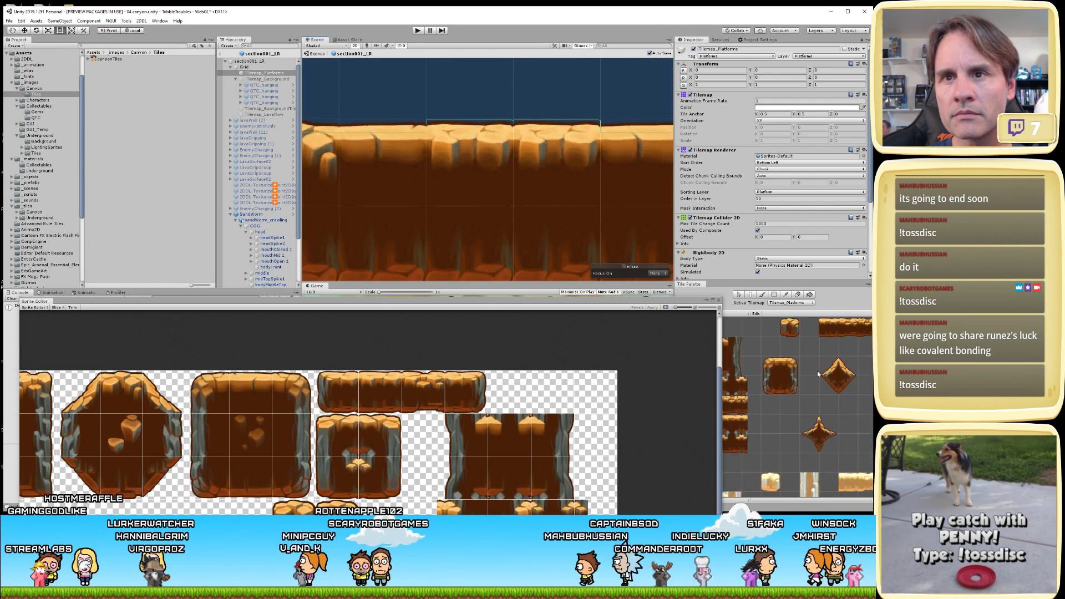
pyautogui.moveTo(818, 374); pyautogui.dragTo(741, 429, button='middle')
pyautogui.scroll(2, 820, 428)
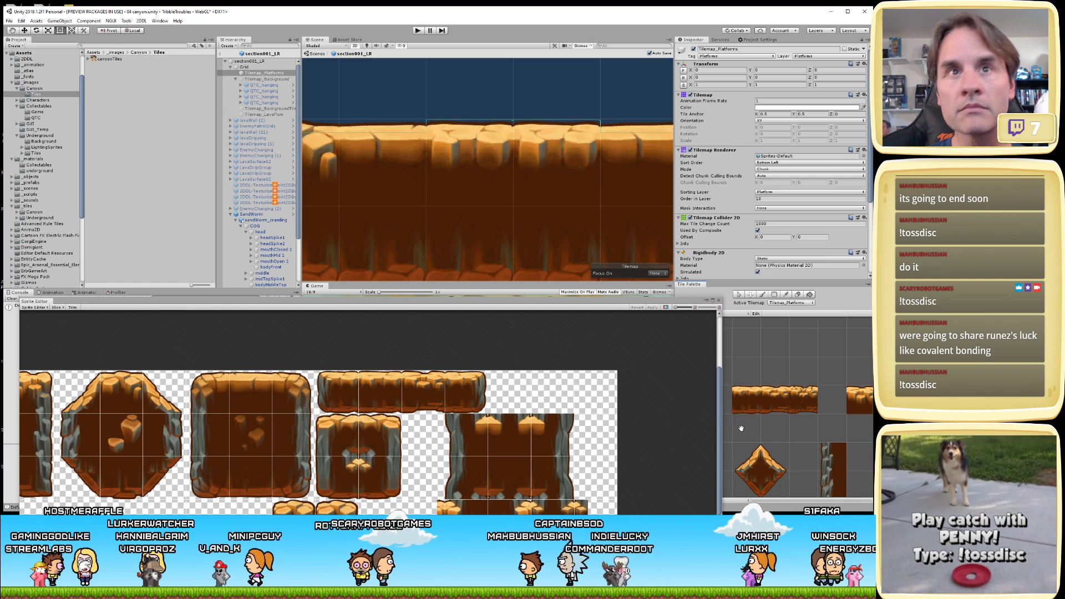
pyautogui.scroll(1, 777, 423)
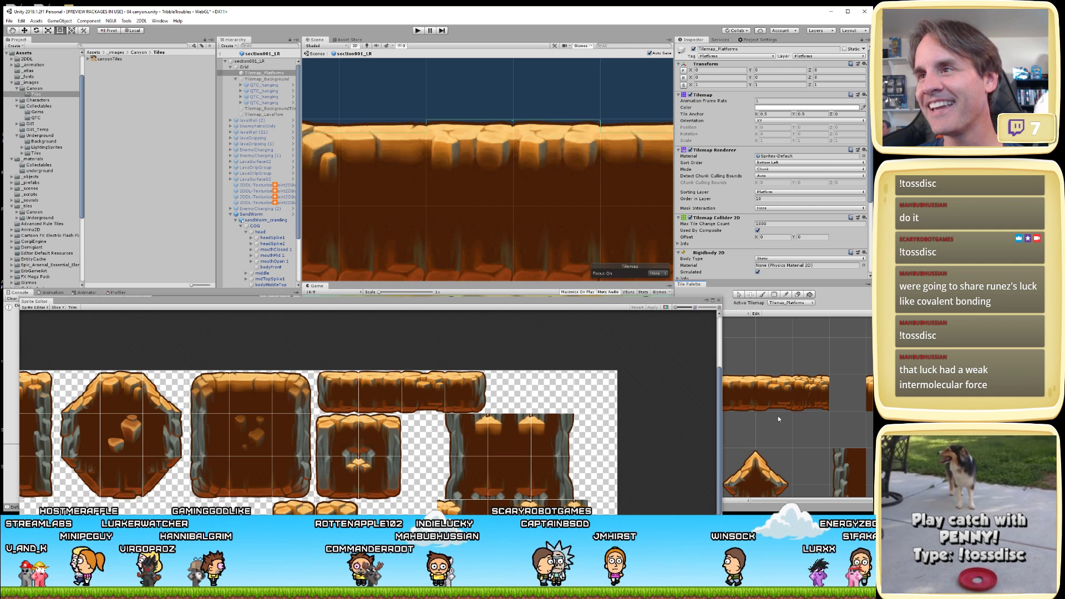
pyautogui.scroll(-1, 797, 403)
pyautogui.moveTo(797, 403)
pyautogui.mouseDown(button='middle')
pyautogui.moveTo(773, 410)
pyautogui.moveTo(794, 427)
pyautogui.moveTo(804, 393)
pyautogui.mouseUp(button='middle')
pyautogui.scroll(1, 787, 412)
pyautogui.scroll(-1, 793, 427)
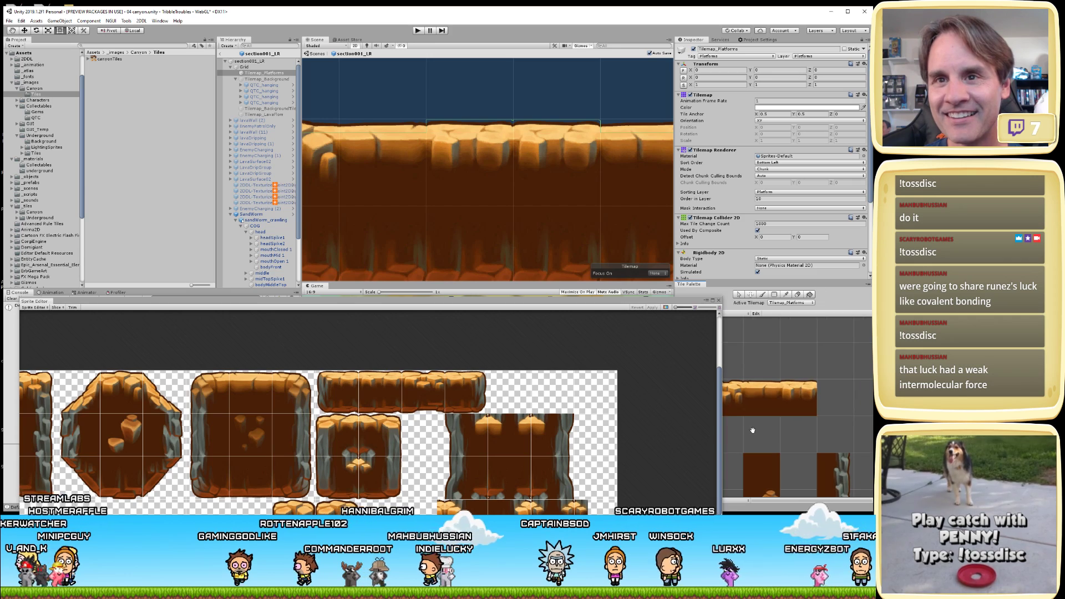
pyautogui.click(803, 392)
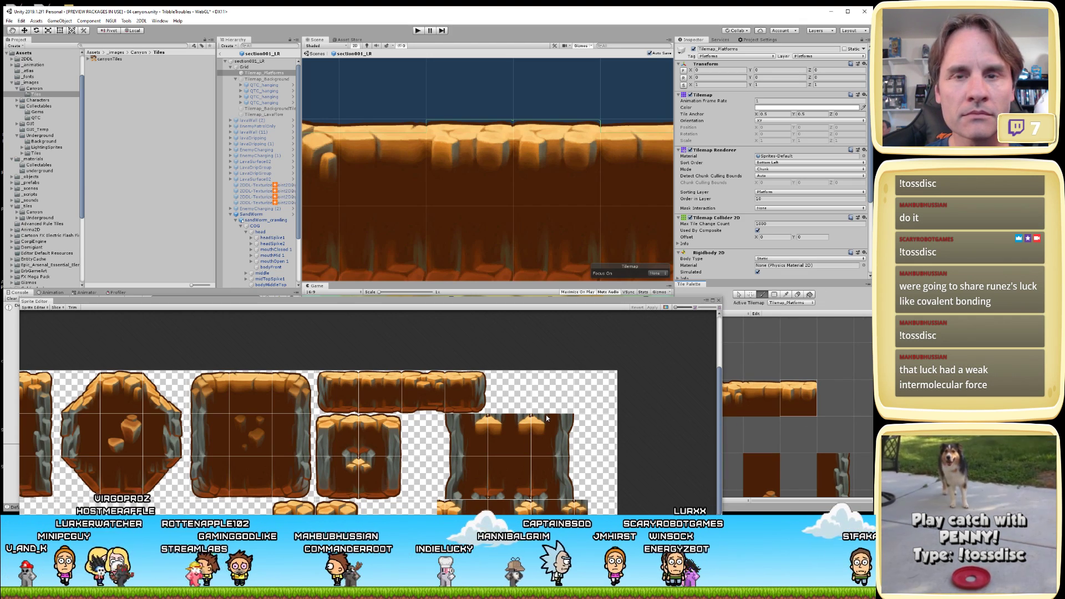
# - Pan the Sprite Editor sheet to the bottom rows and select the platform ledge slice
pyautogui.scroll(-5, 545, 407)
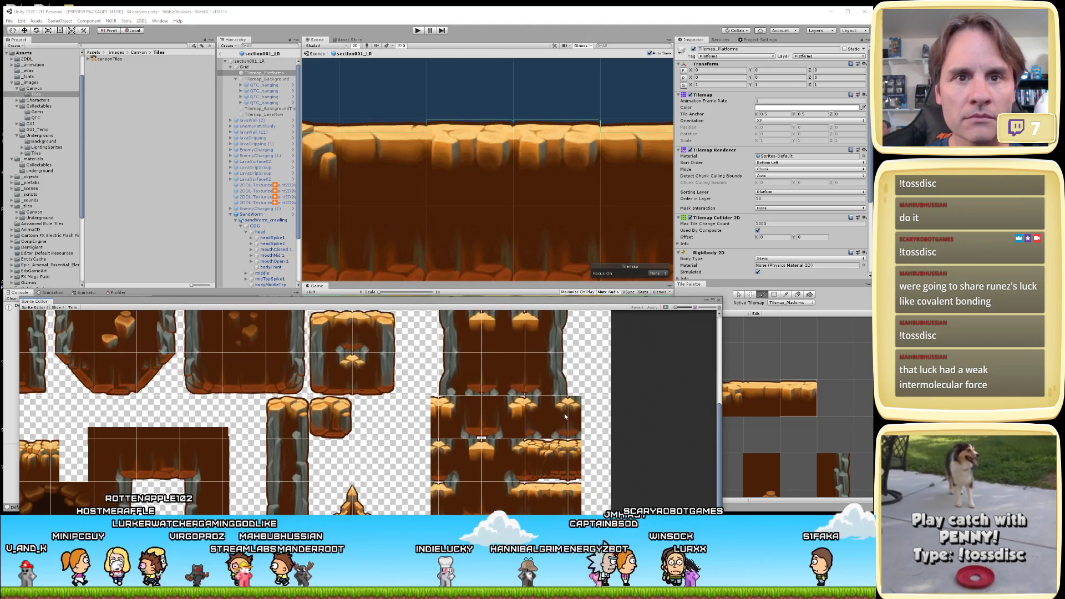
pyautogui.moveTo(565, 414); pyautogui.dragTo(557, 371, button='middle')
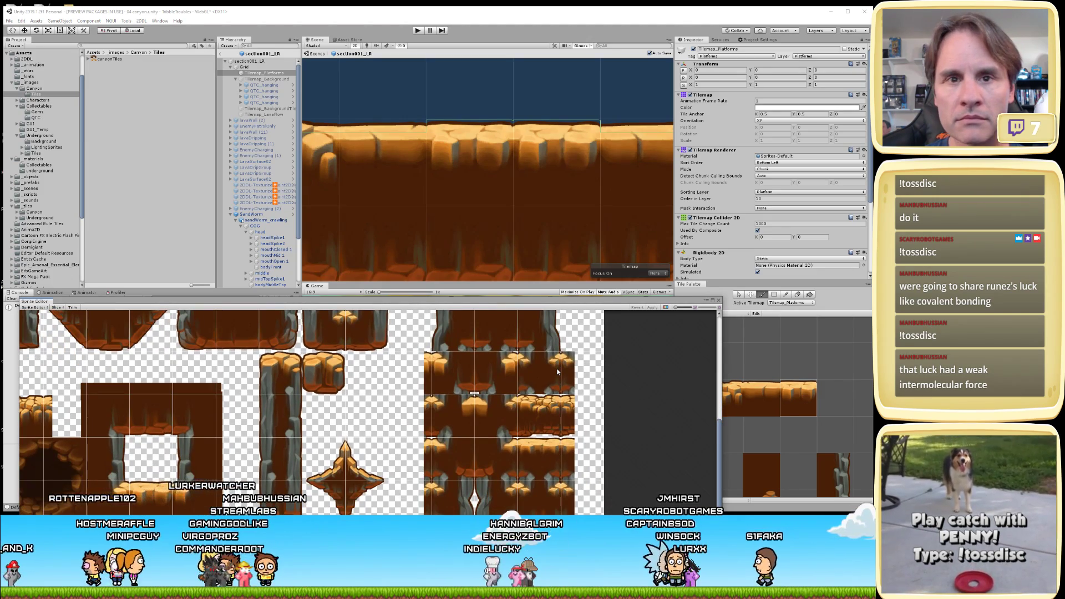
pyautogui.hscroll(-3, 560, 405)
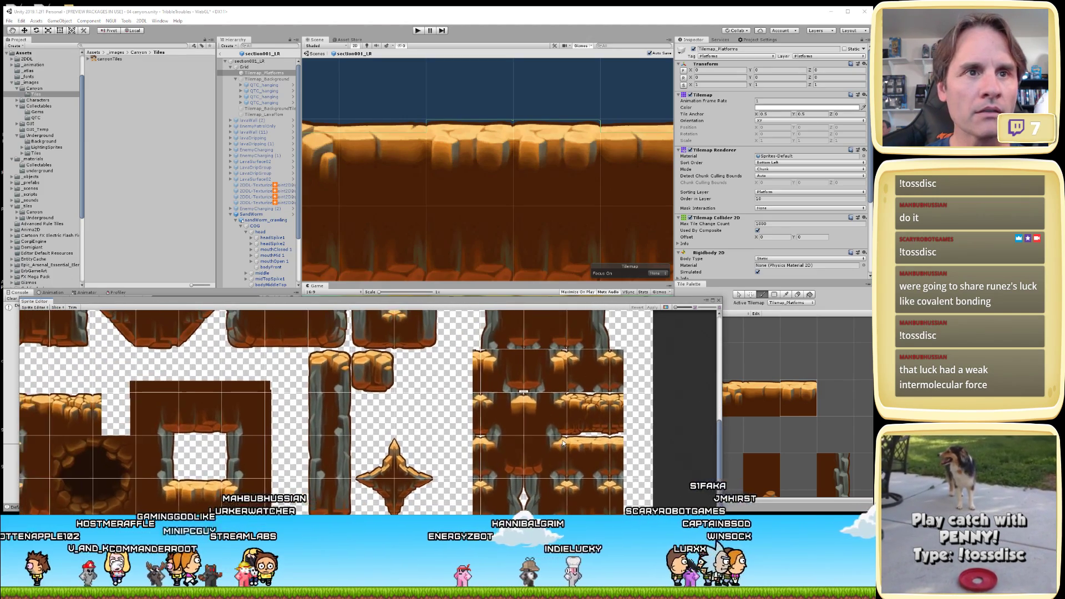
pyautogui.scroll(5, 563, 443)
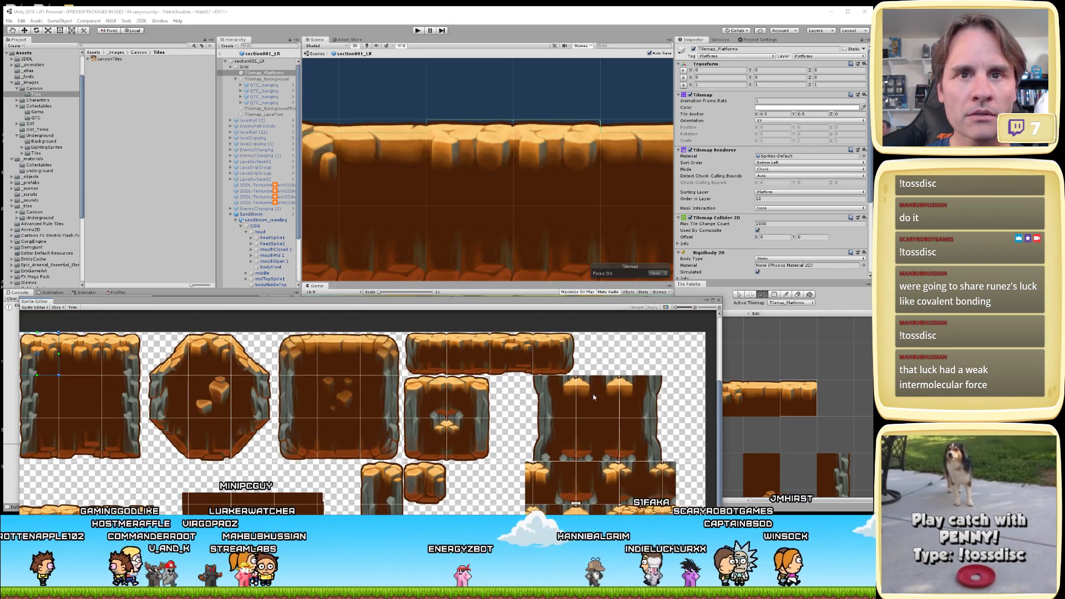
pyautogui.moveTo(381, 356); pyautogui.dragTo(477, 369, button='middle')
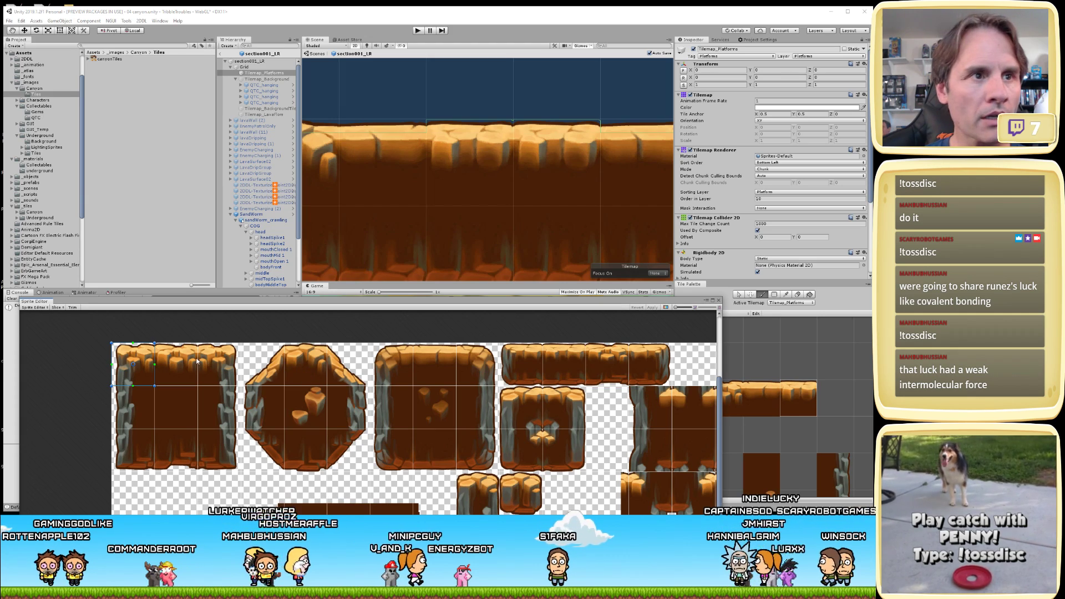
pyautogui.moveTo(348, 418); pyautogui.dragTo(381, 309, button='middle')
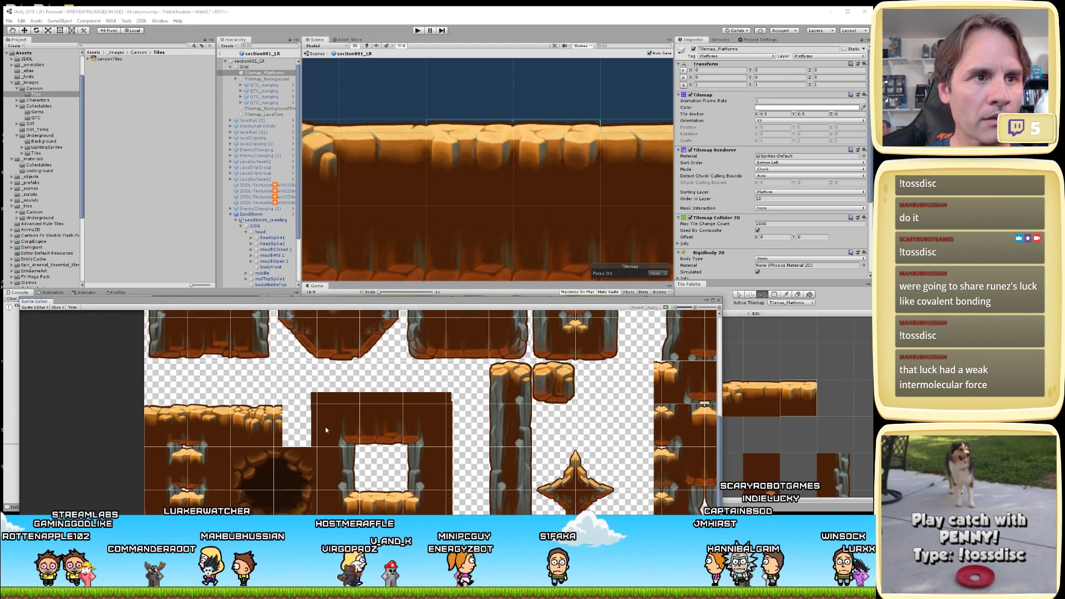
pyautogui.moveTo(292, 431); pyautogui.dragTo(318, 398, button='middle')
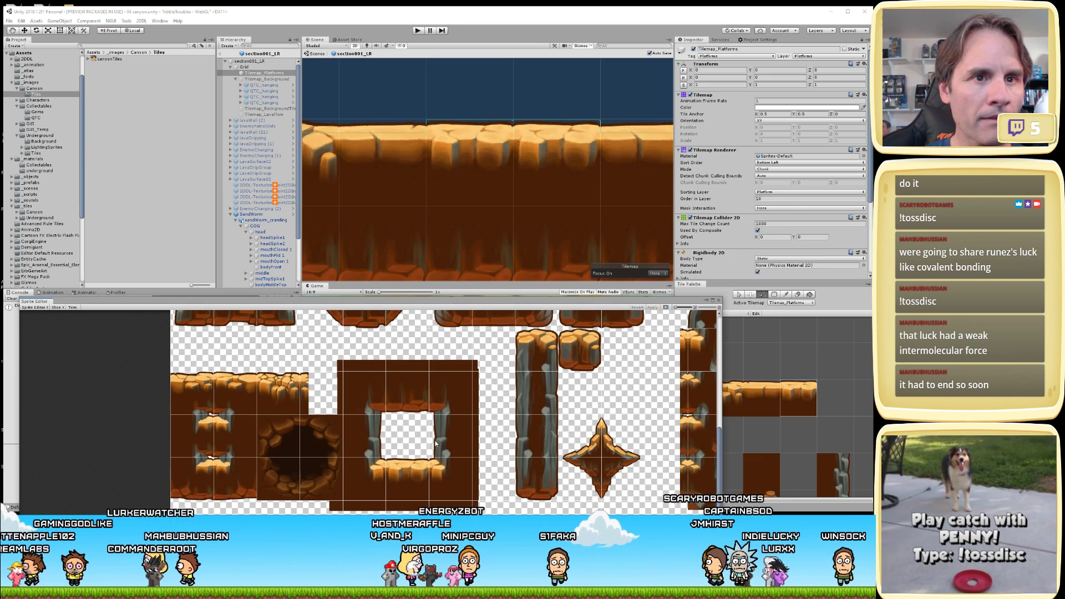
pyautogui.moveTo(406, 475); pyautogui.dragTo(389, 414, button='middle')
pyautogui.click(389, 416)
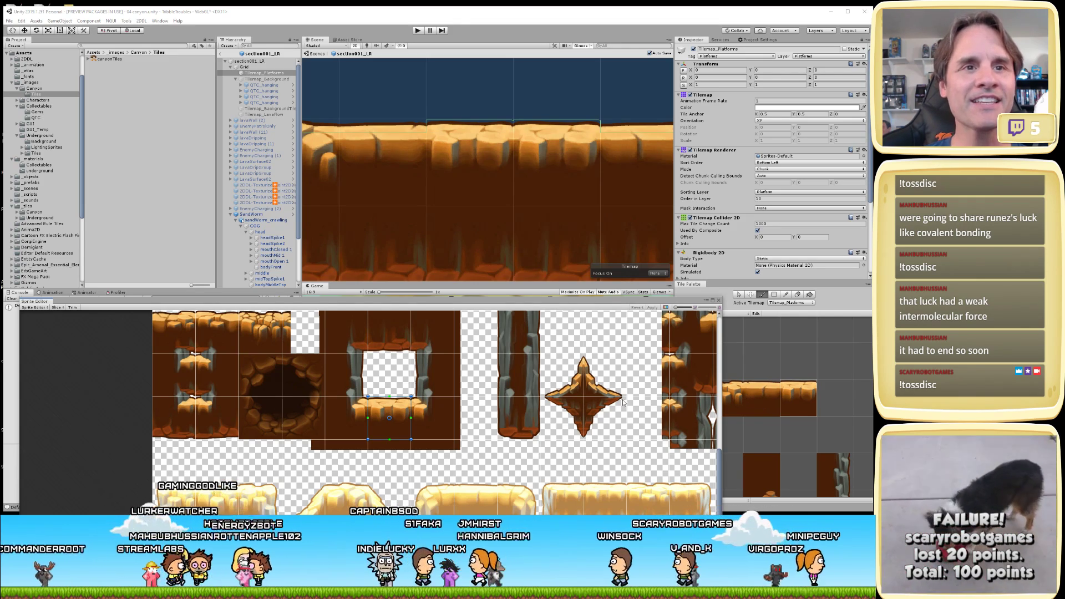
# - Switch the Sprite Editor to Custom Physics Shape and generate an outline for the ledge tile
pyautogui.scroll(8, 377, 407)
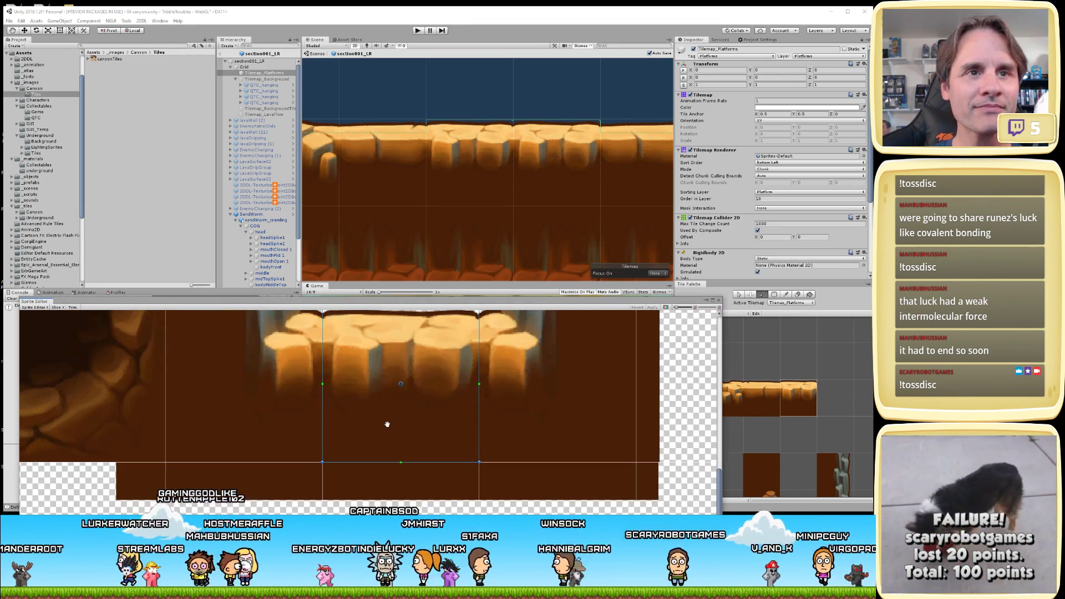
pyautogui.moveTo(358, 368); pyautogui.dragTo(393, 434, button='middle')
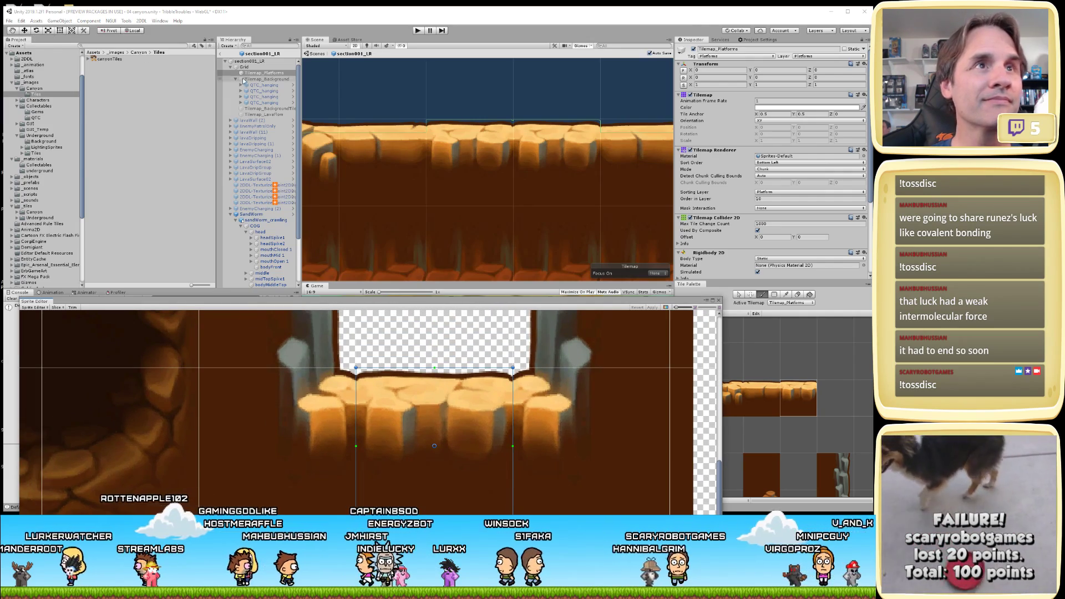
pyautogui.moveTo(297, 300); pyautogui.dragTo(297, 103)
pyautogui.click(67, 97)
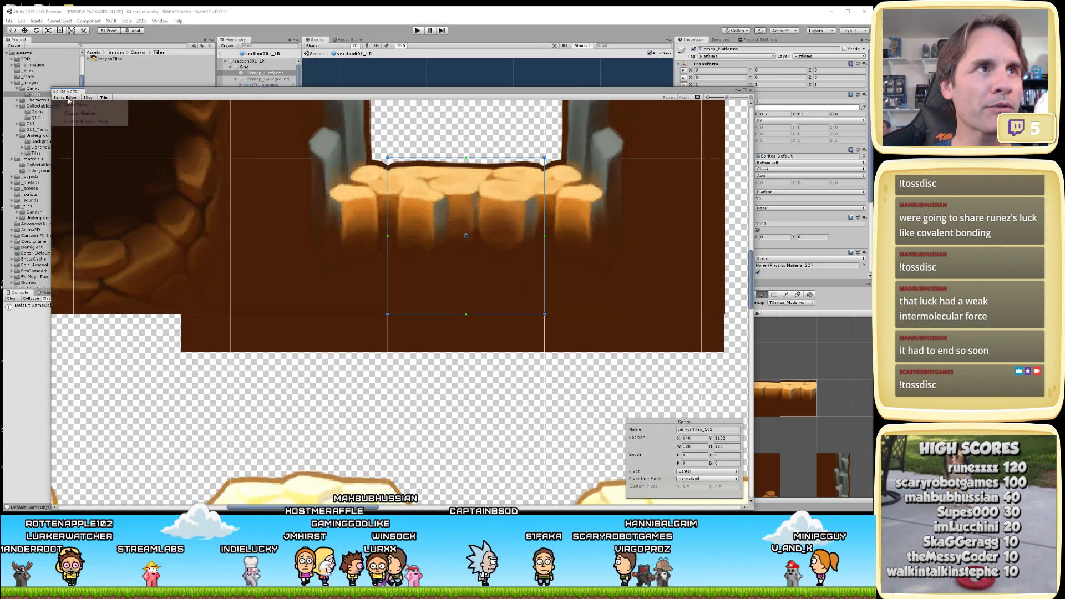
pyautogui.click(86, 121)
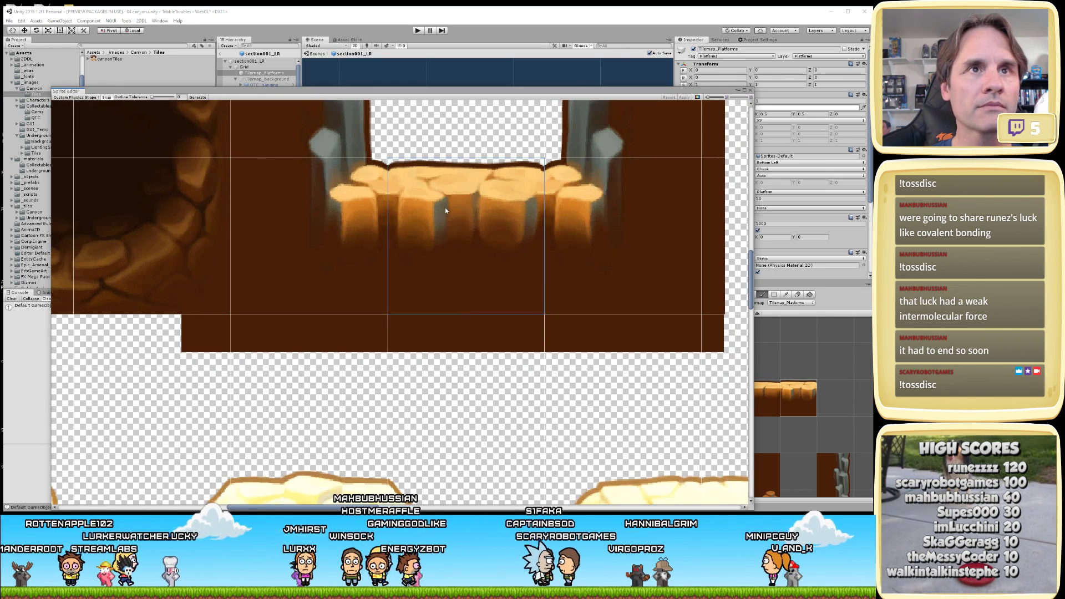
pyautogui.scroll(5, 446, 210)
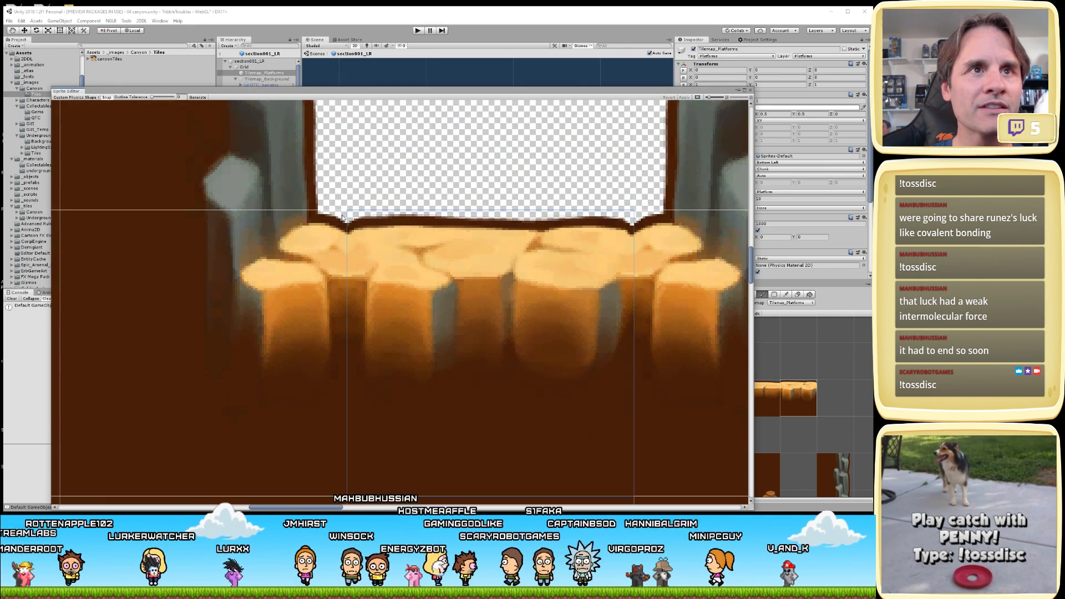
pyautogui.click(194, 97)
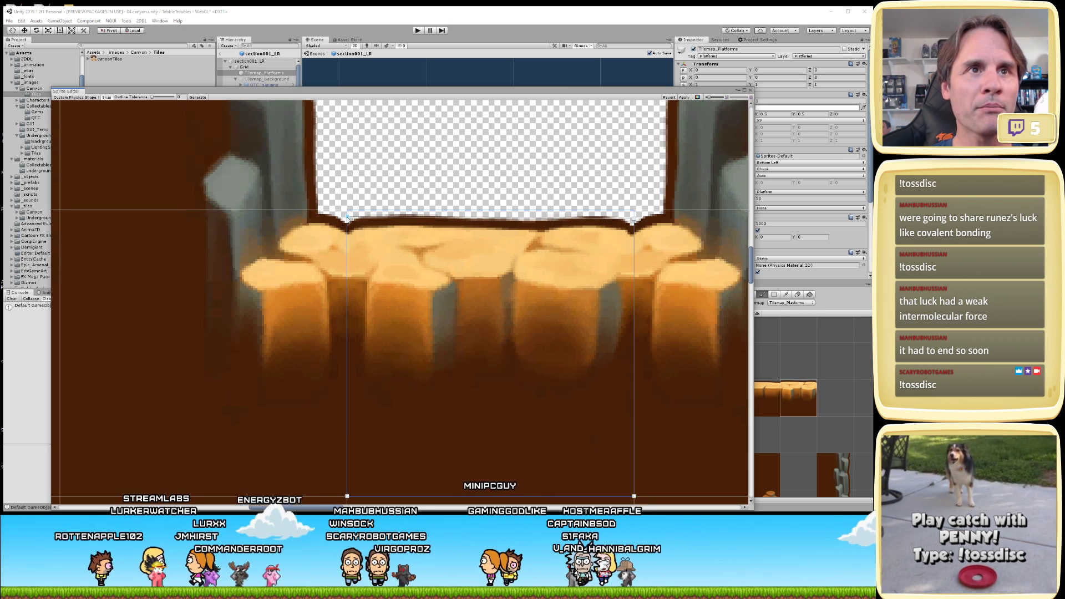
# - Lower the outline's left and right top vertices onto the rock tops, level them, and apply
pyautogui.moveTo(347, 220); pyautogui.dragTo(347, 261)
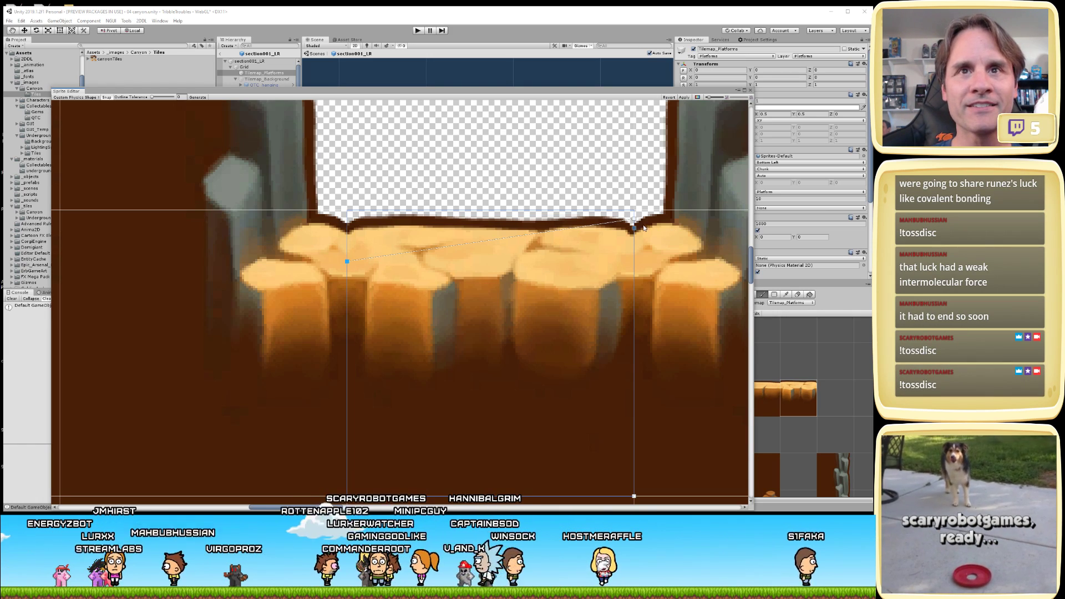
pyautogui.moveTo(644, 227); pyautogui.dragTo(652, 266)
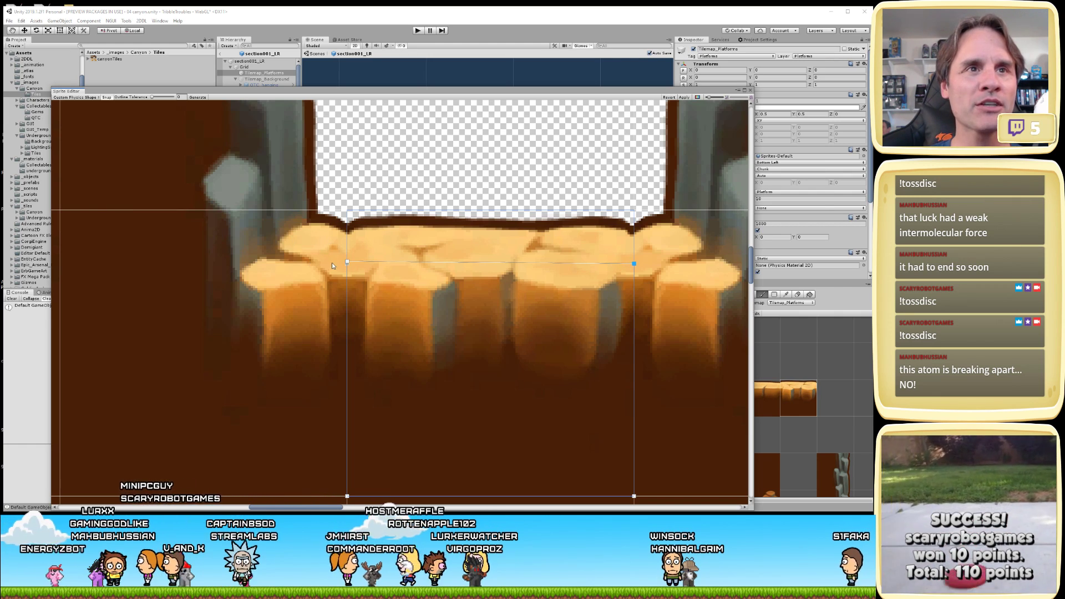
pyautogui.moveTo(347, 261); pyautogui.dragTo(344, 259)
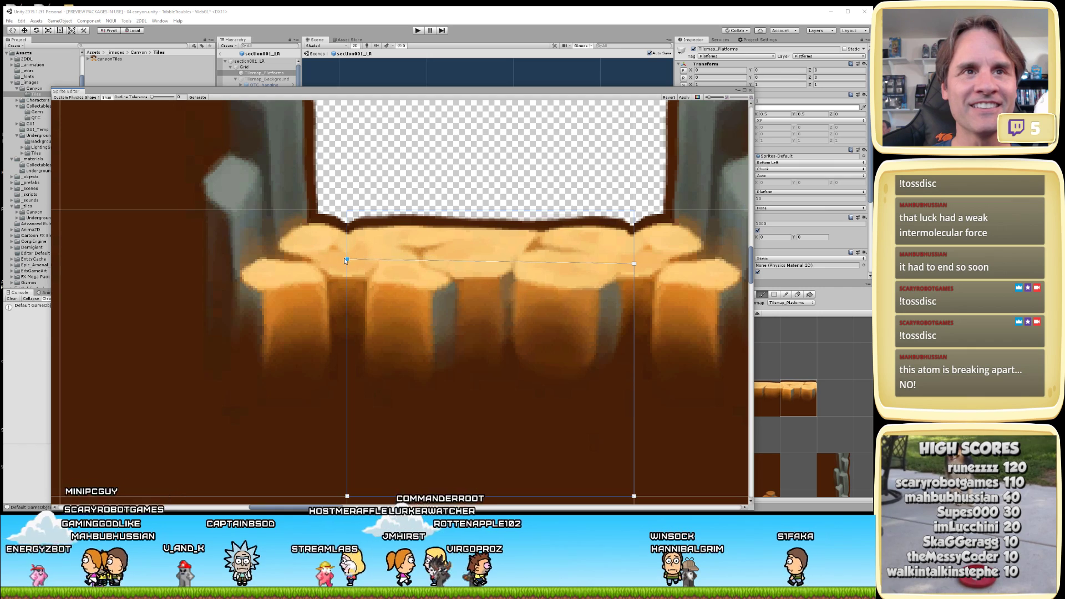
pyautogui.moveTo(635, 263); pyautogui.dragTo(638, 258)
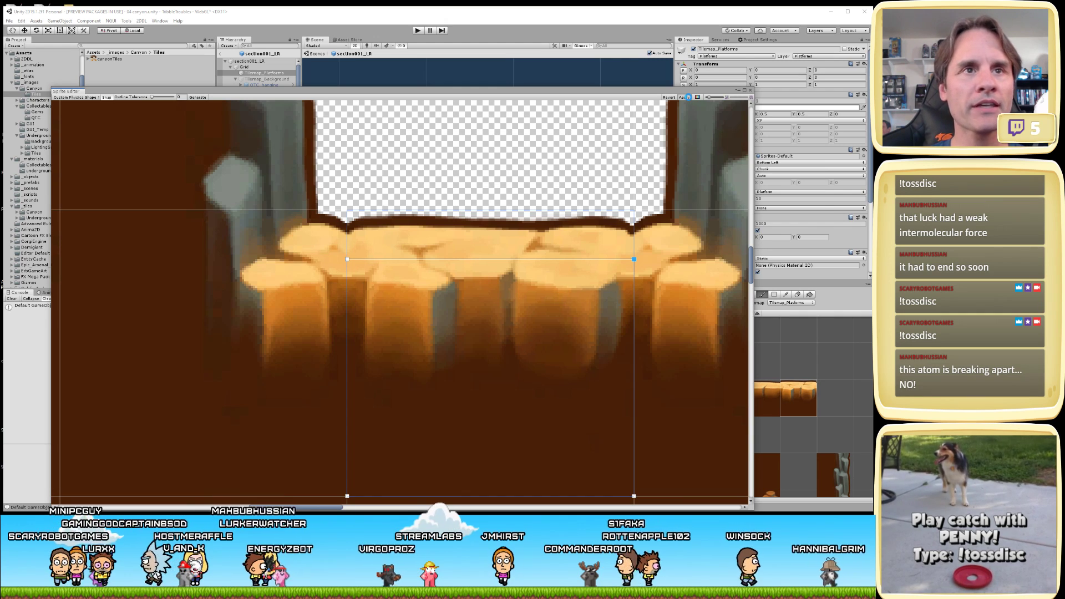
pyautogui.click(686, 98)
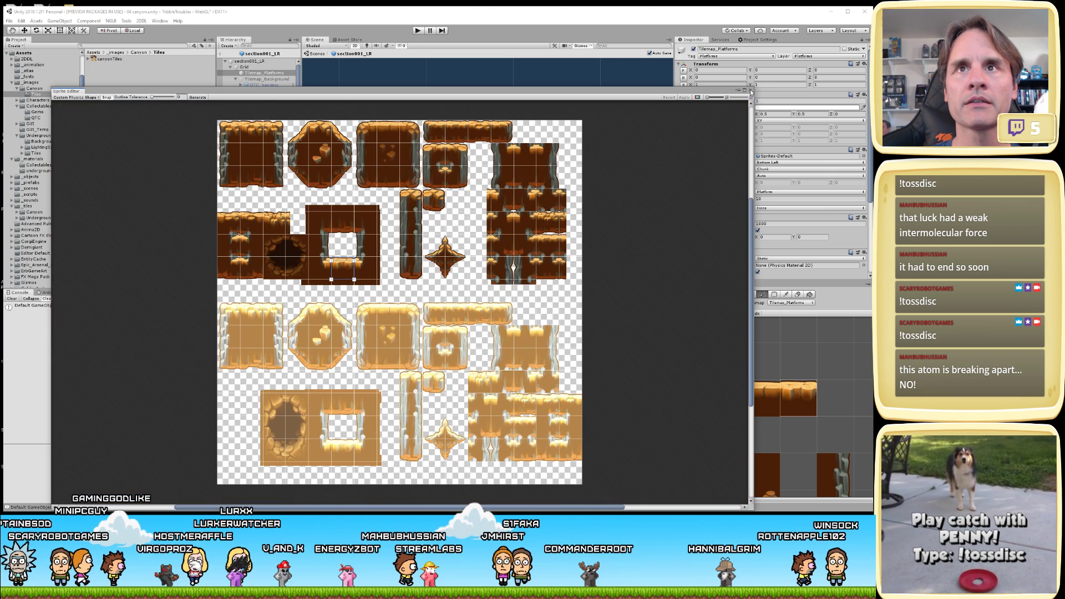
# - Close the Sprite Editor, re-toggle Used By Composite, and pick an empty palette tile to stop painting
pyautogui.click(751, 91)
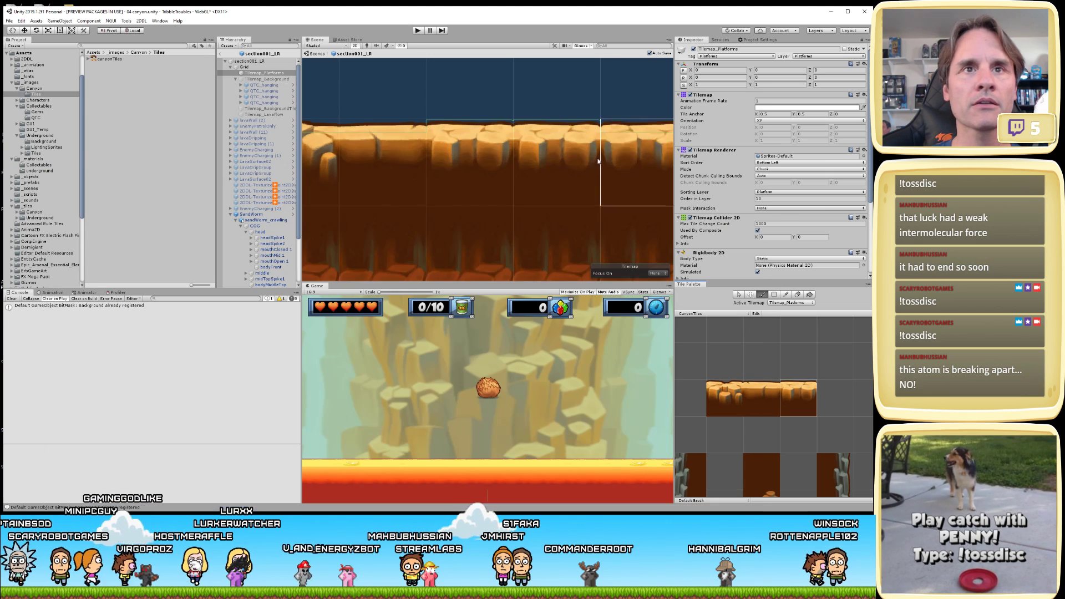
pyautogui.click(757, 230)
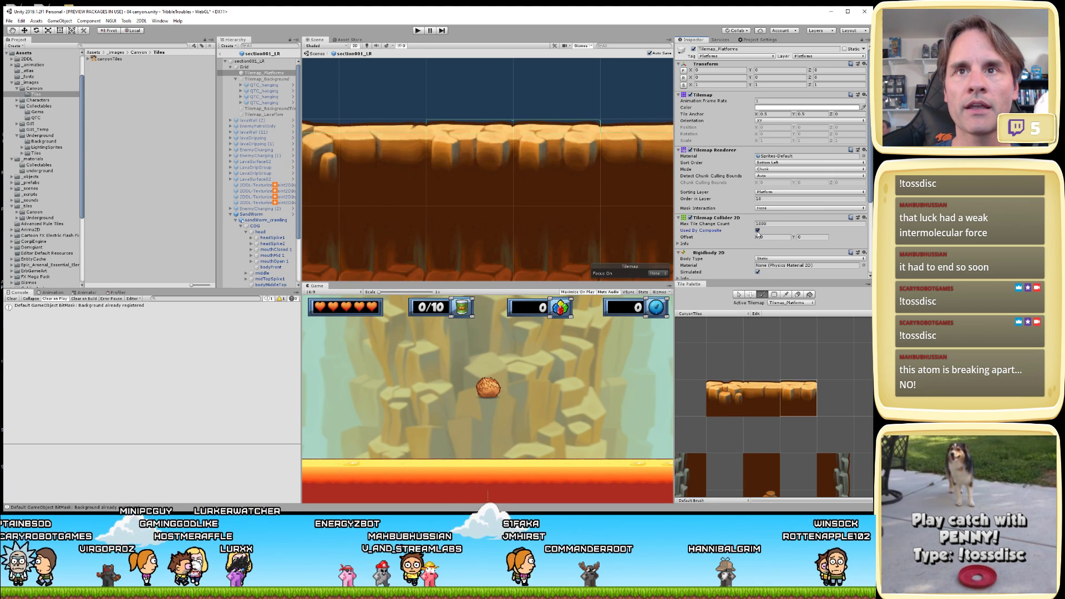
pyautogui.click(759, 251)
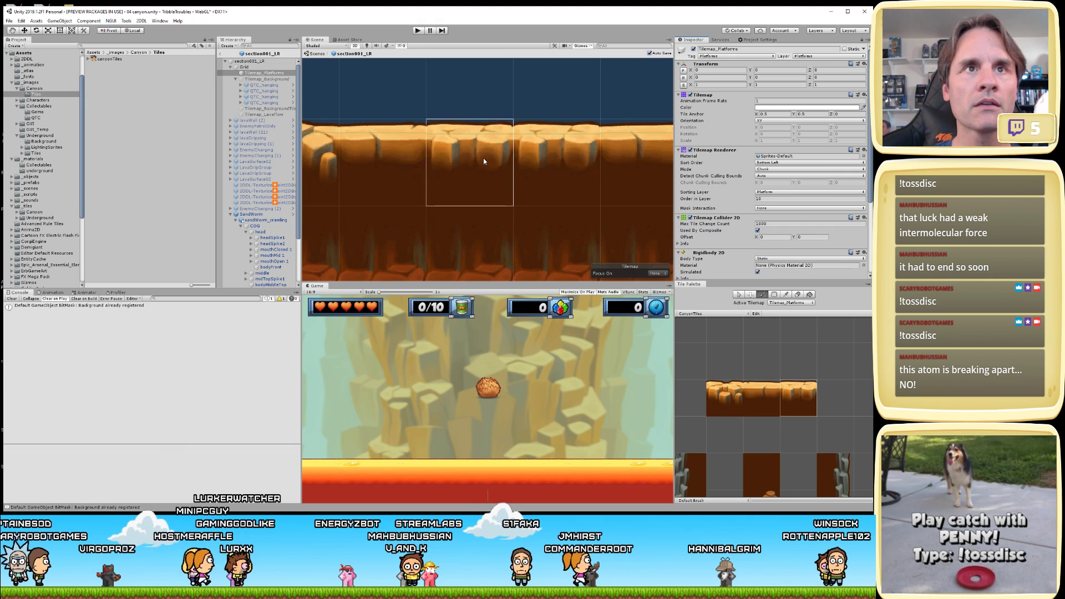
pyautogui.scroll(3, 481, 157)
pyautogui.moveTo(426, 109); pyautogui.dragTo(450, 183, button='middle')
pyautogui.scroll(4, 417, 208)
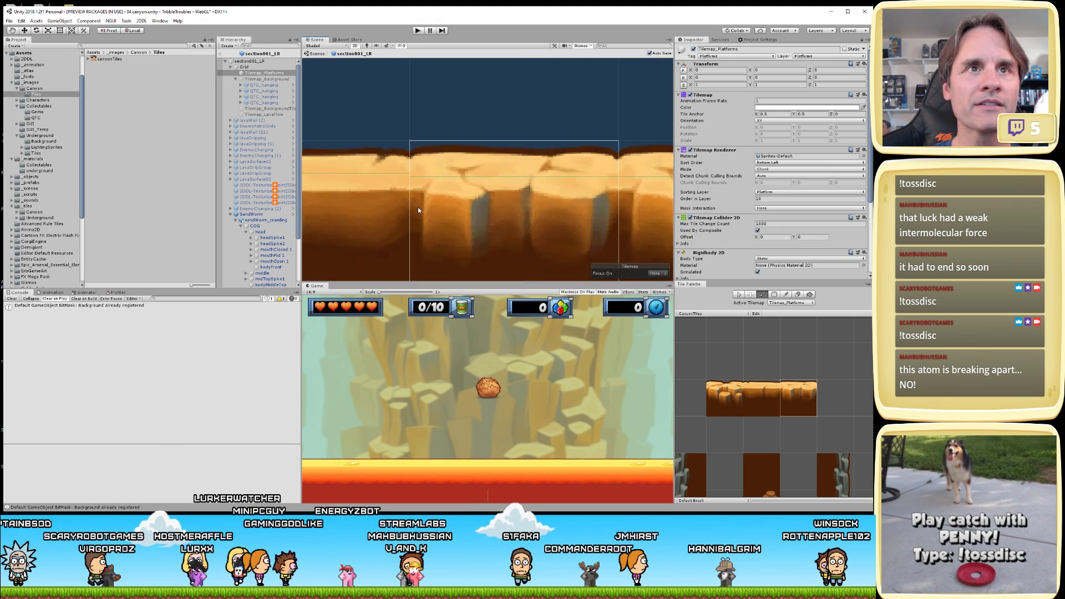
pyautogui.moveTo(347, 145); pyautogui.dragTo(647, 145)
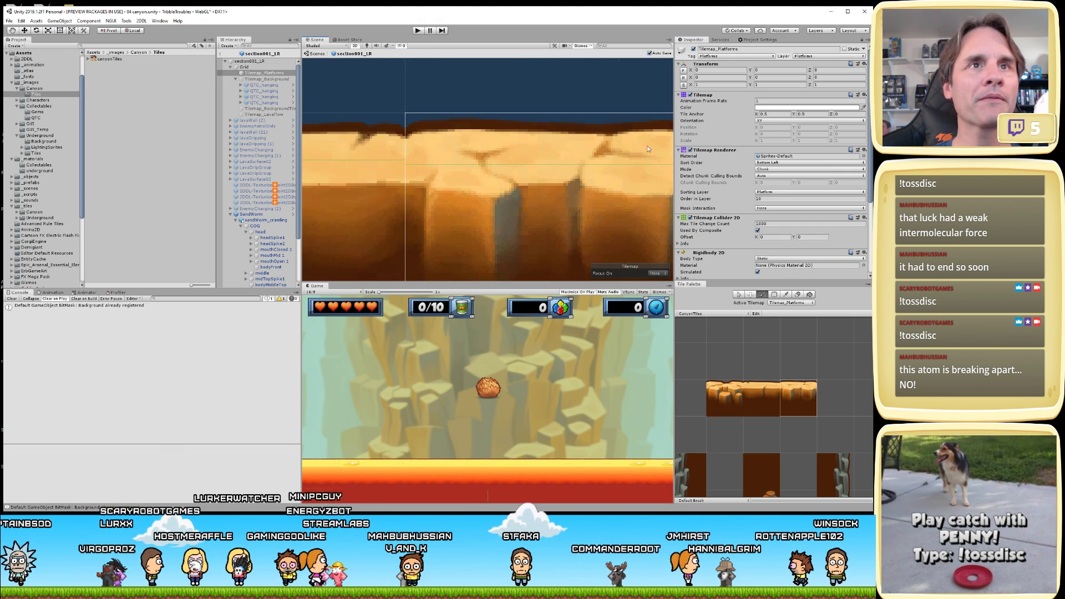
pyautogui.click(762, 294)
pyautogui.click(770, 361)
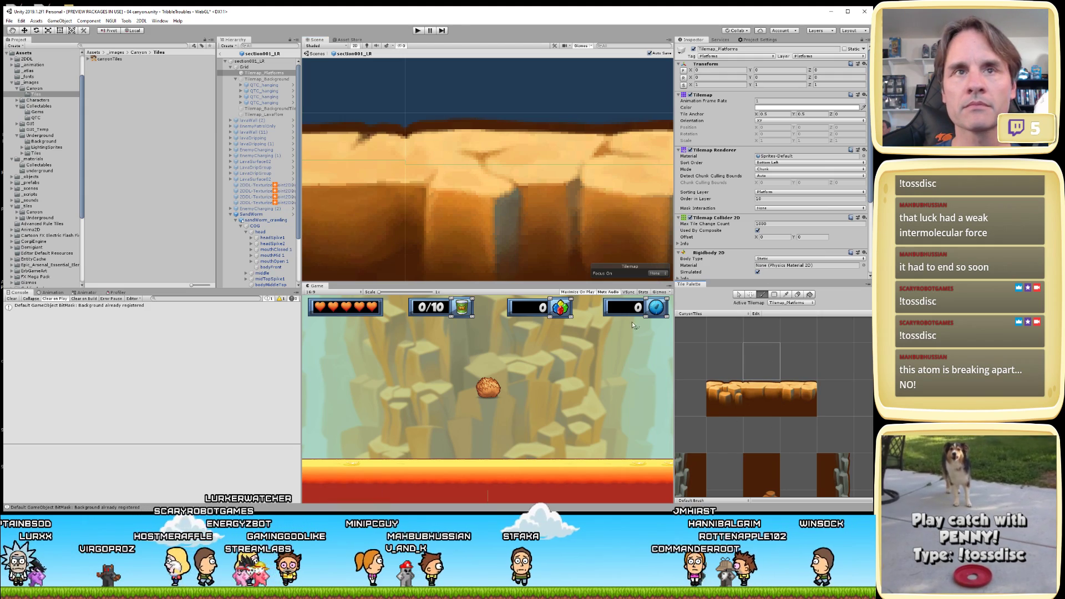
# - Open canyonTiles in the Sprite Editor and select the canyonTiles_101 sprite
pyautogui.click(111, 59)
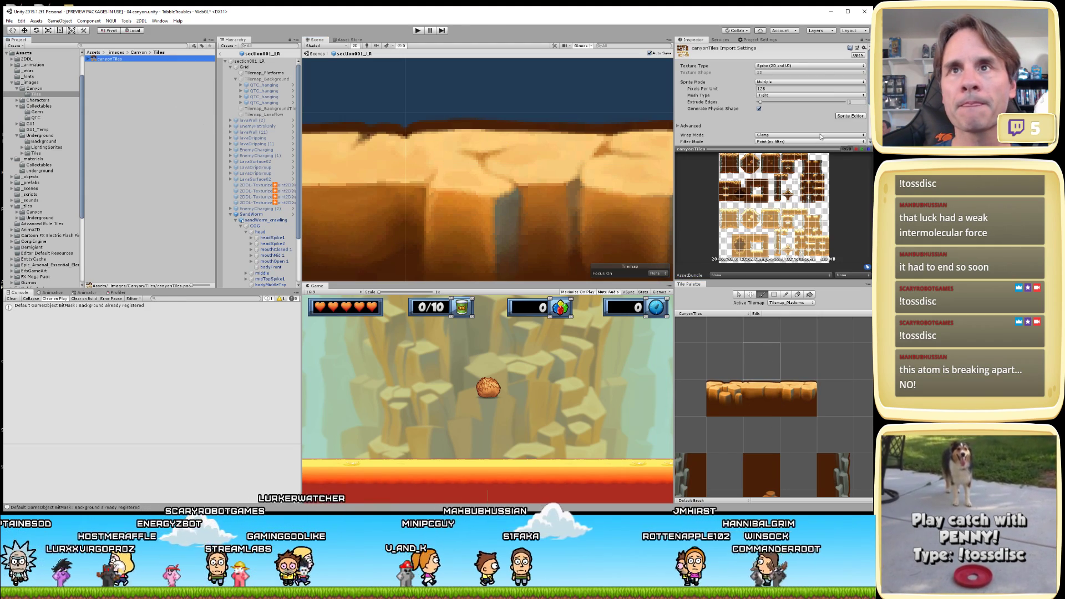
pyautogui.click(844, 116)
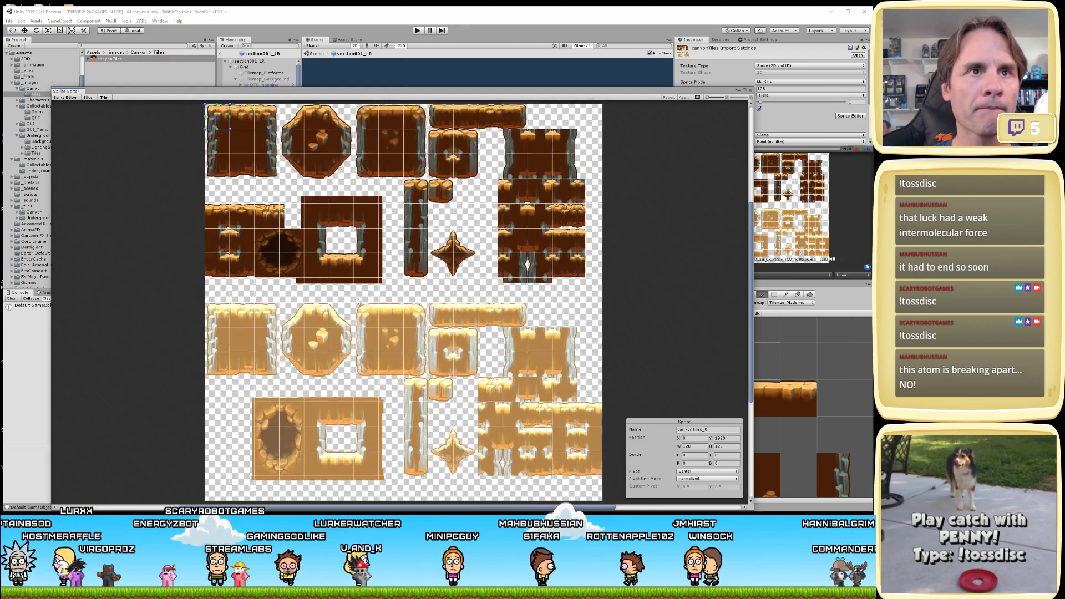
pyautogui.scroll(5, 321, 228)
pyautogui.click(313, 240)
pyautogui.scroll(2, 314, 240)
pyautogui.scroll(6, 313, 240)
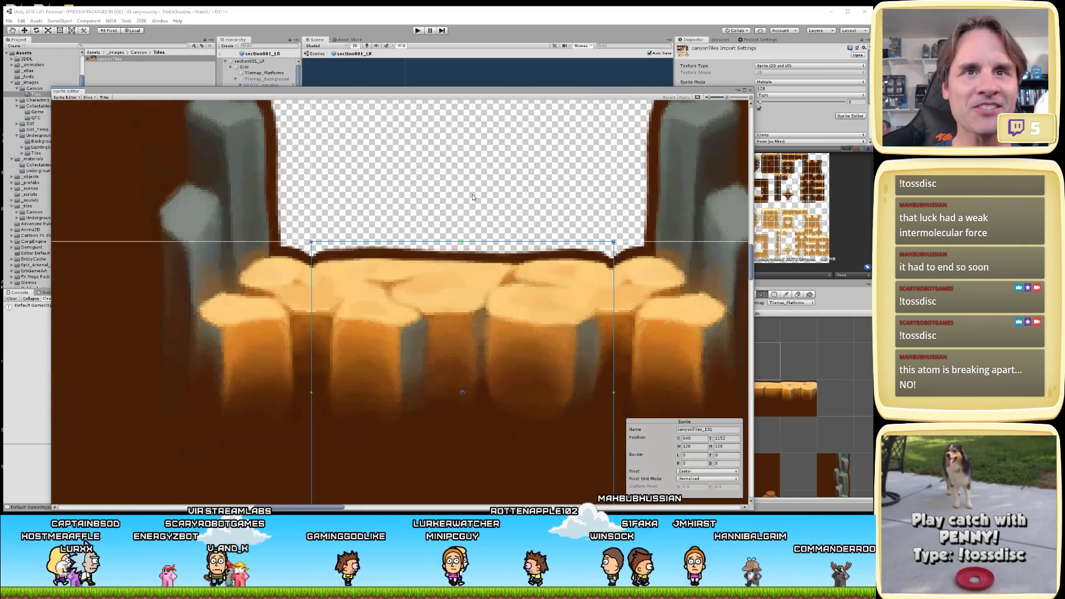
# - In Custom Physics Shape mode, raise canyonTiles_101's left and right top vertices until the edge is level
pyautogui.moveTo(474, 197); pyautogui.dragTo(449, 167, button='middle')
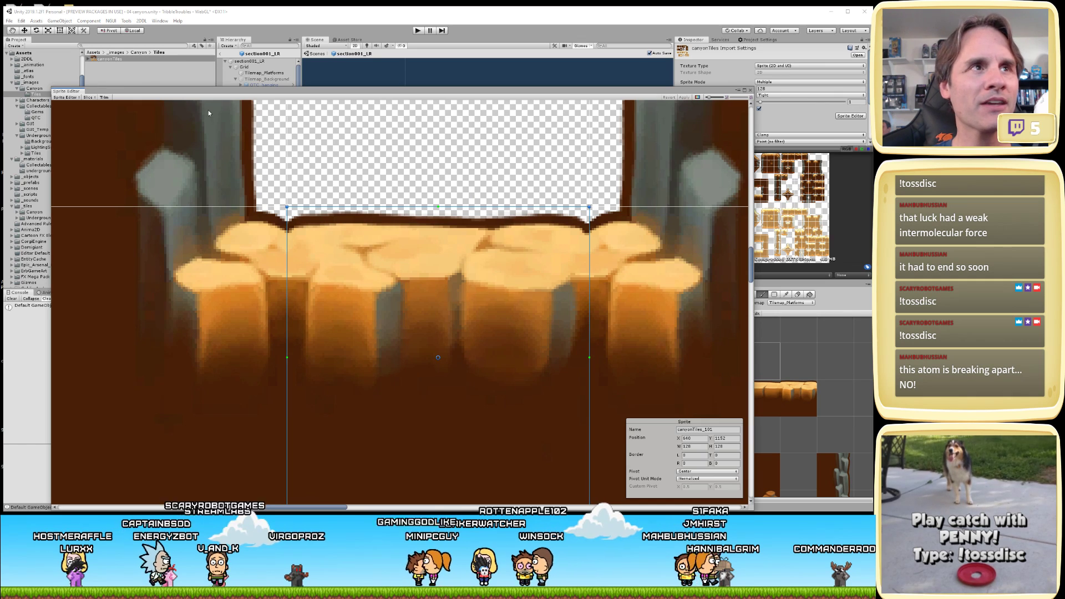
pyautogui.click(71, 98)
pyautogui.click(75, 115)
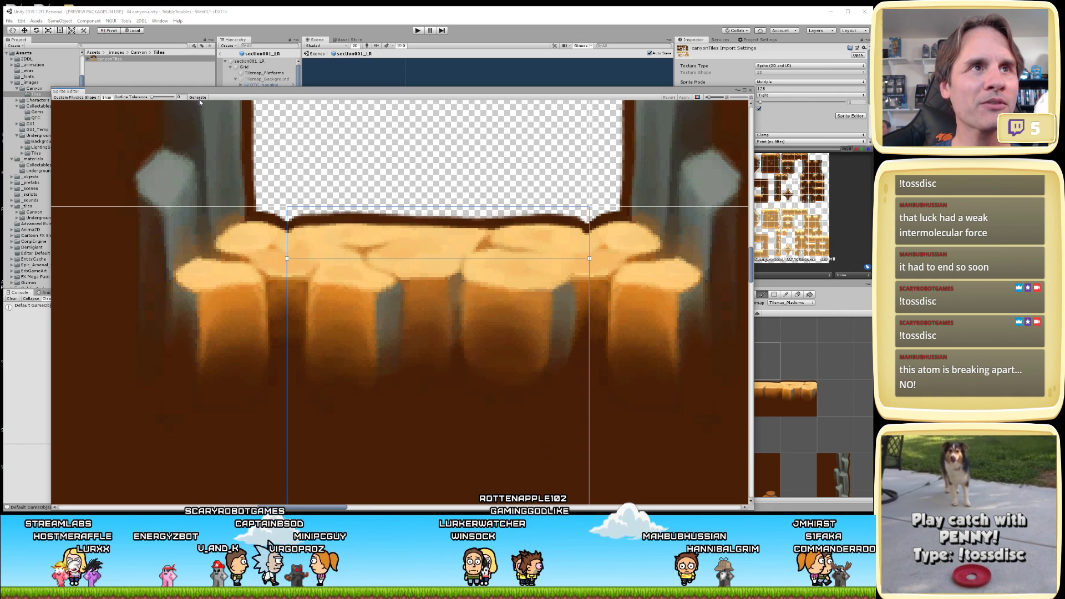
pyautogui.scroll(2, 344, 275)
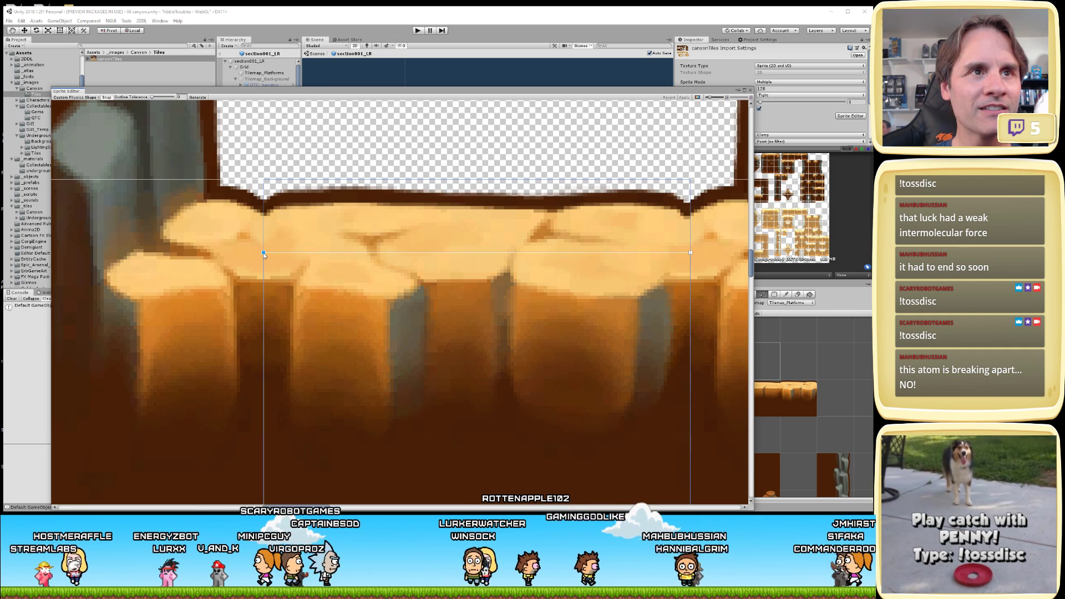
pyautogui.moveTo(263, 252); pyautogui.dragTo(262, 250)
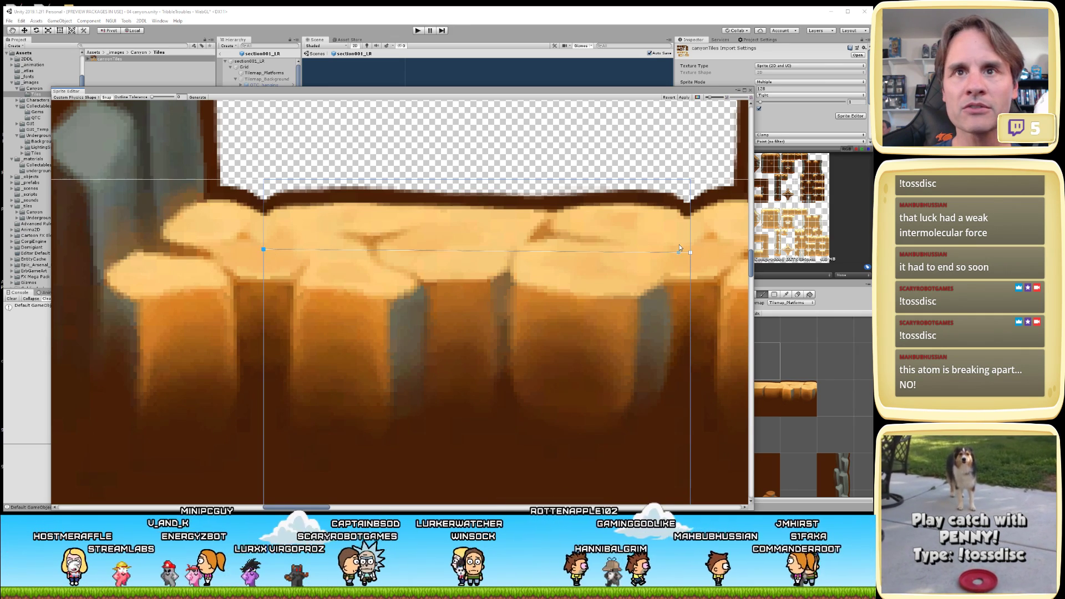
pyautogui.moveTo(690, 253); pyautogui.dragTo(690, 250)
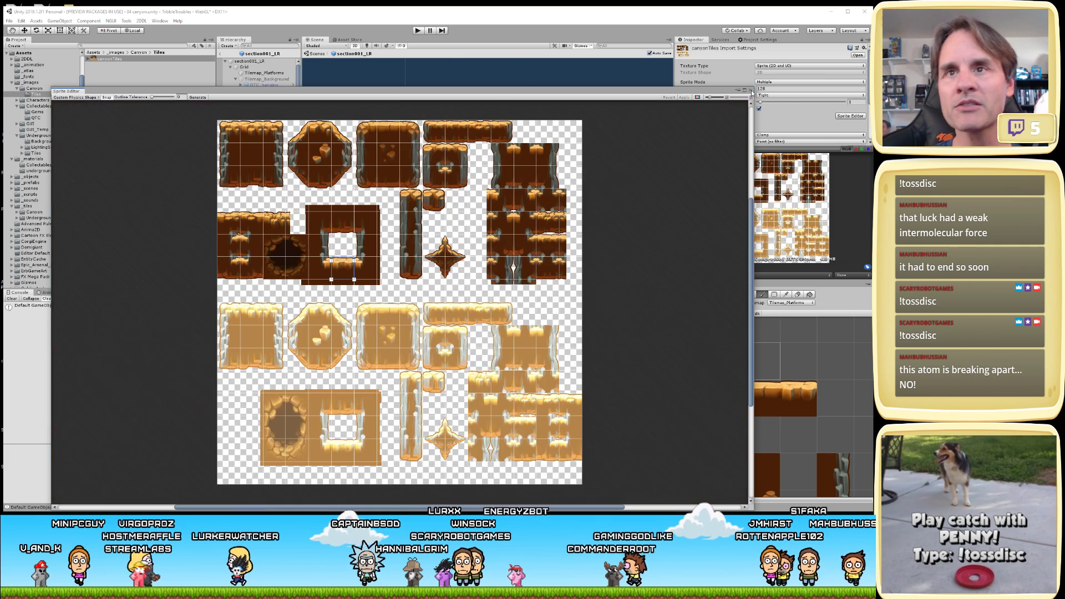
# - Close the Sprite Editor and scroll down the canyonTiles import settings
pyautogui.click(752, 90)
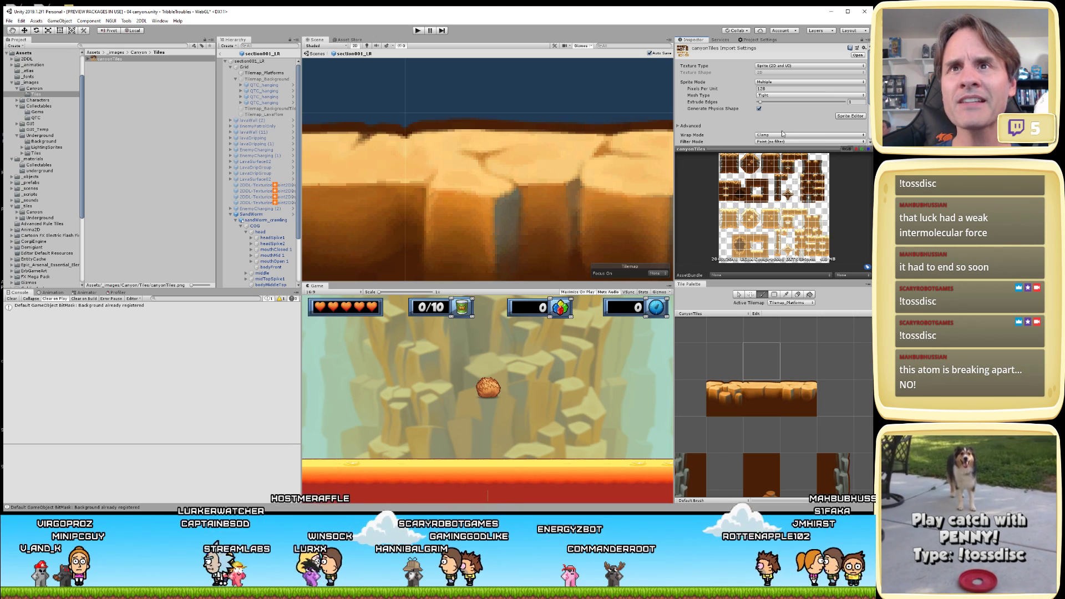
pyautogui.scroll(-3, 783, 134)
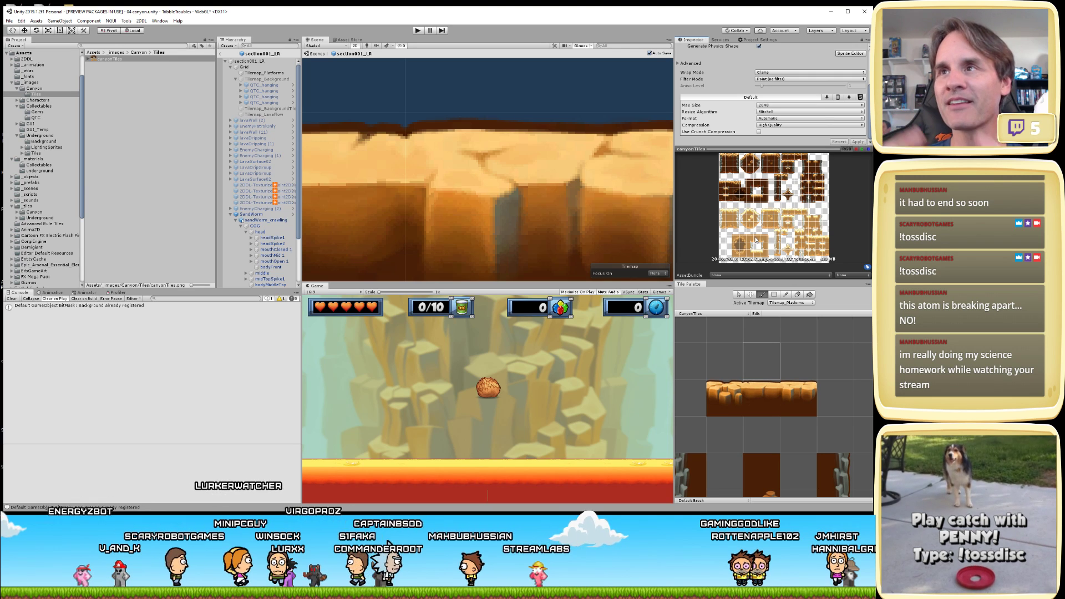
# - Toggle Tilemap_Platforms' Used By Composite off and on twice, then select the canyonTiles texture
pyautogui.click(500, 189)
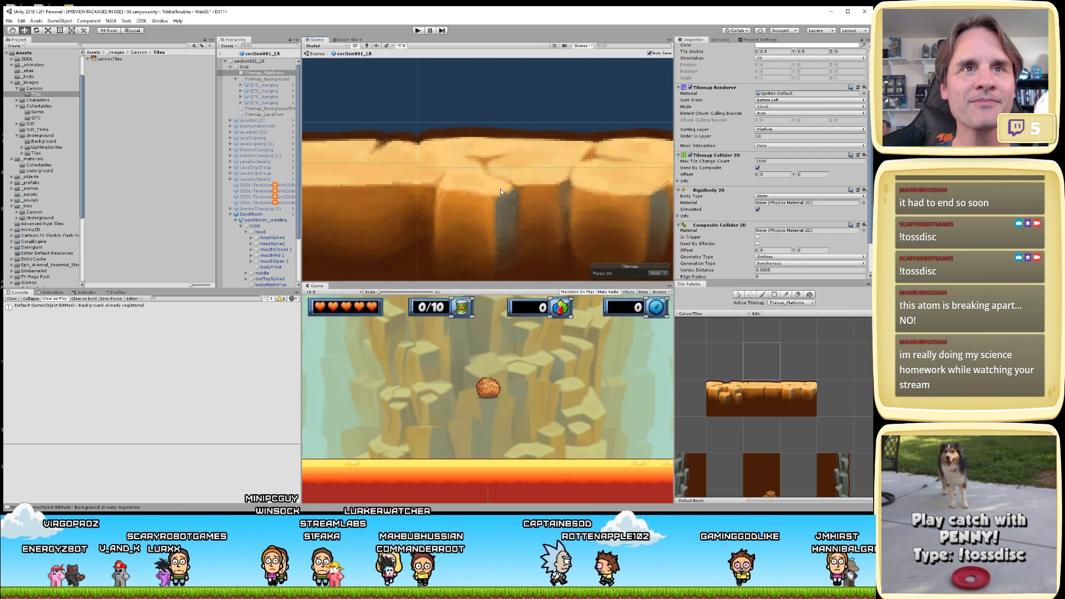
pyautogui.scroll(1, 450, 194)
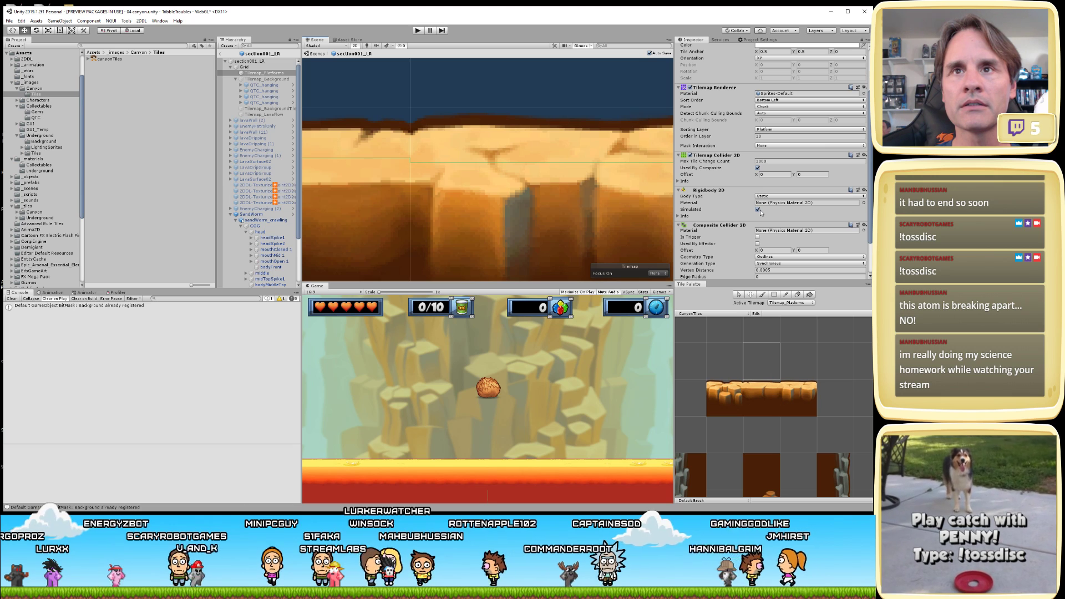
pyautogui.click(757, 168)
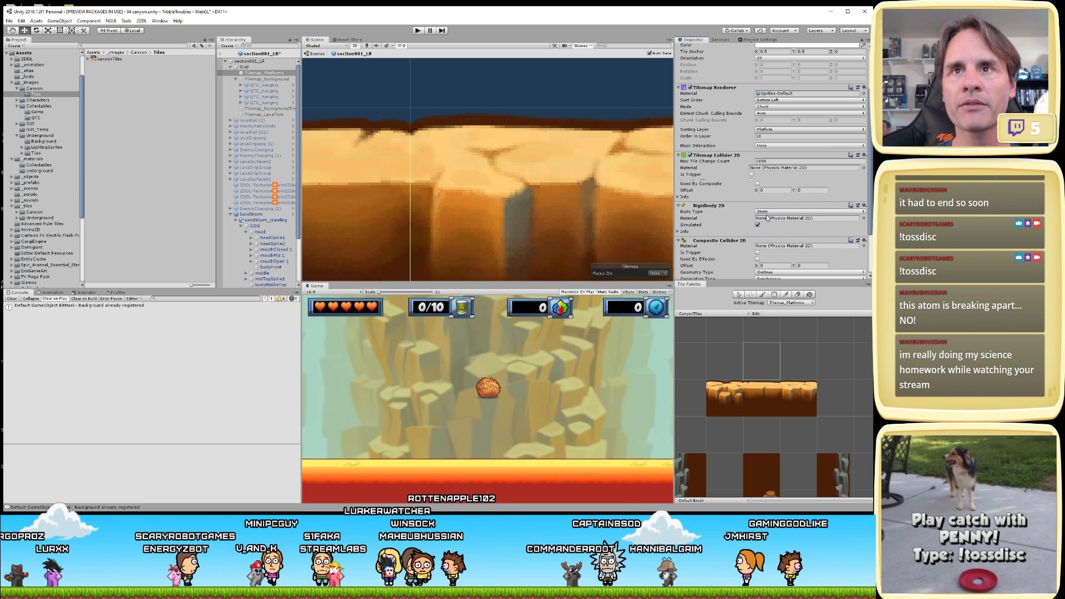
pyautogui.click(758, 188)
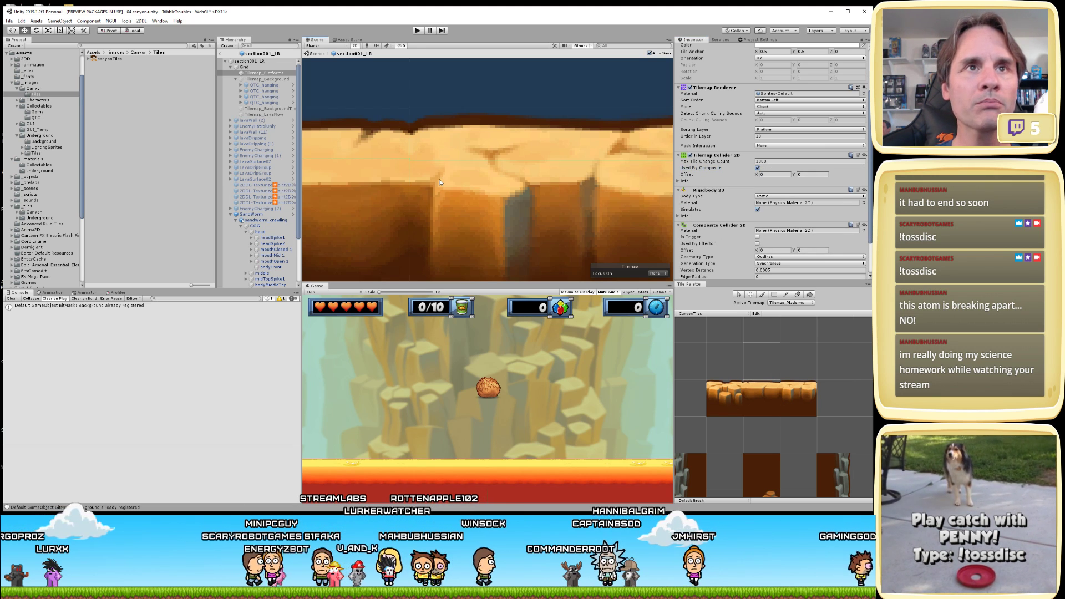
pyautogui.scroll(2, 439, 181)
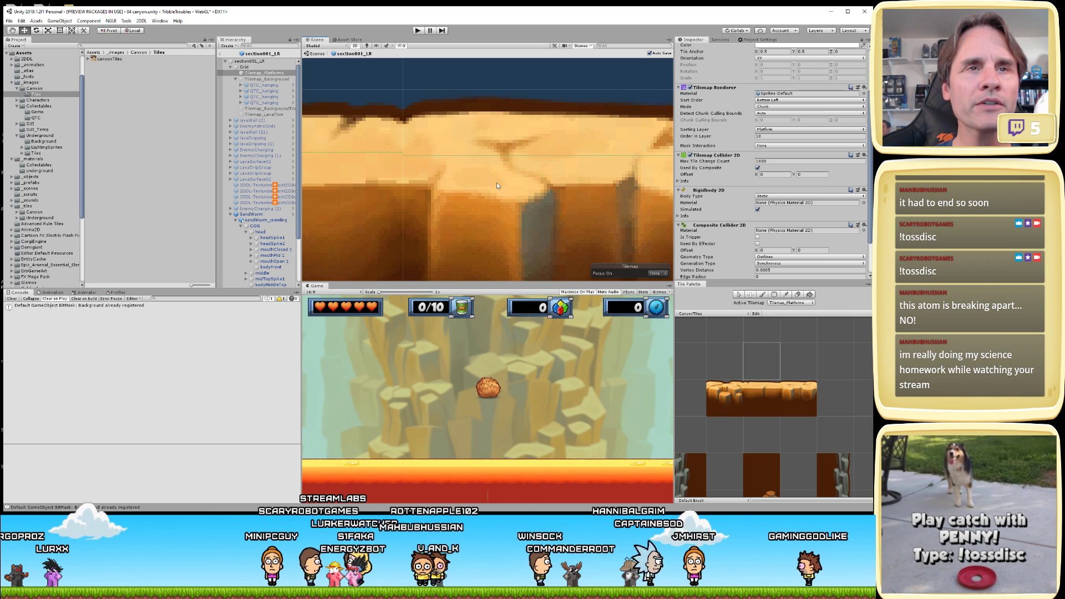
pyautogui.click(757, 167)
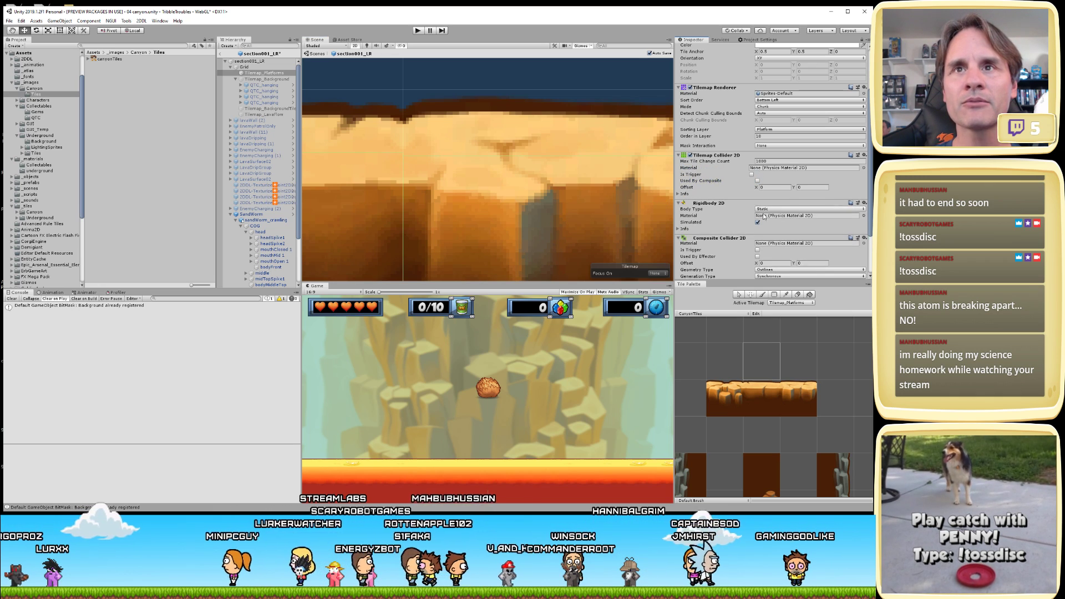
pyautogui.click(758, 187)
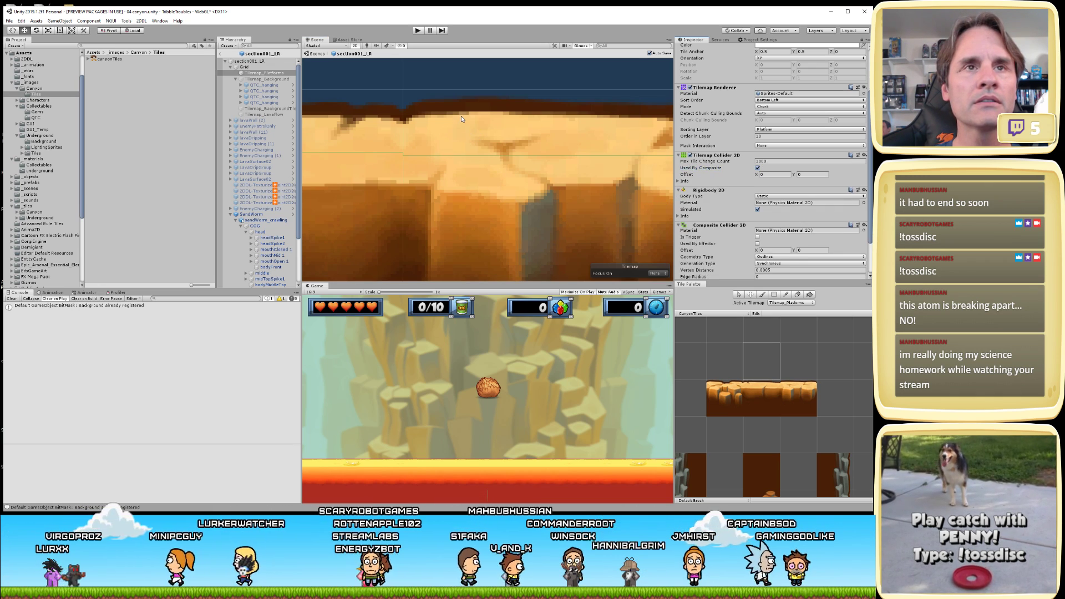
pyautogui.click(110, 58)
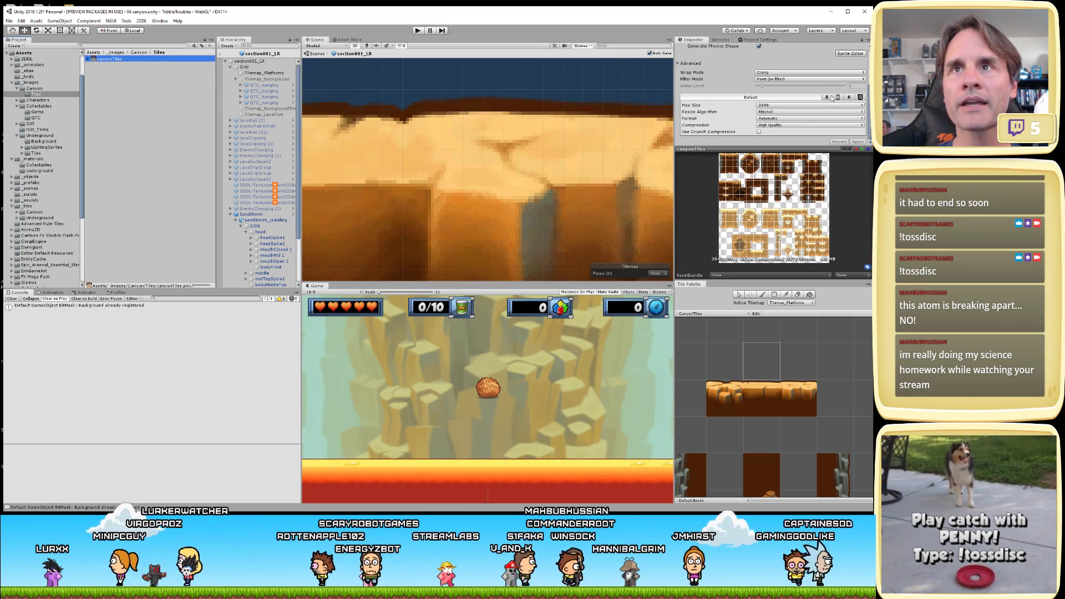
# - Open canyonTiles in the Sprite Editor, select canyonTiles_101, and switch to Custom Physics Shape
pyautogui.click(844, 54)
pyautogui.scroll(4, 356, 222)
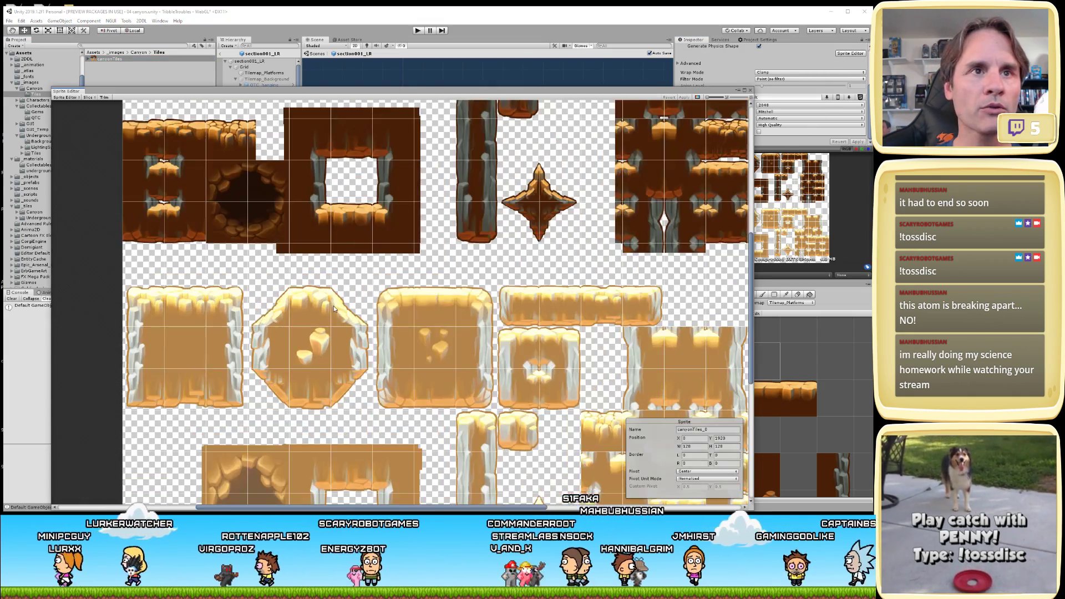
pyautogui.scroll(5, 392, 293)
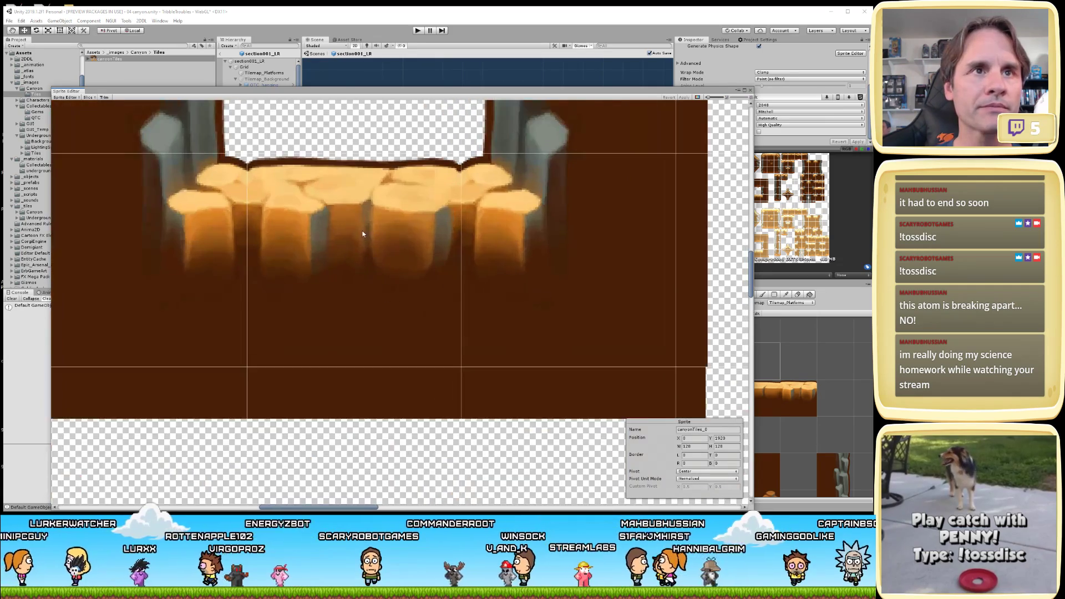
pyautogui.click(429, 298)
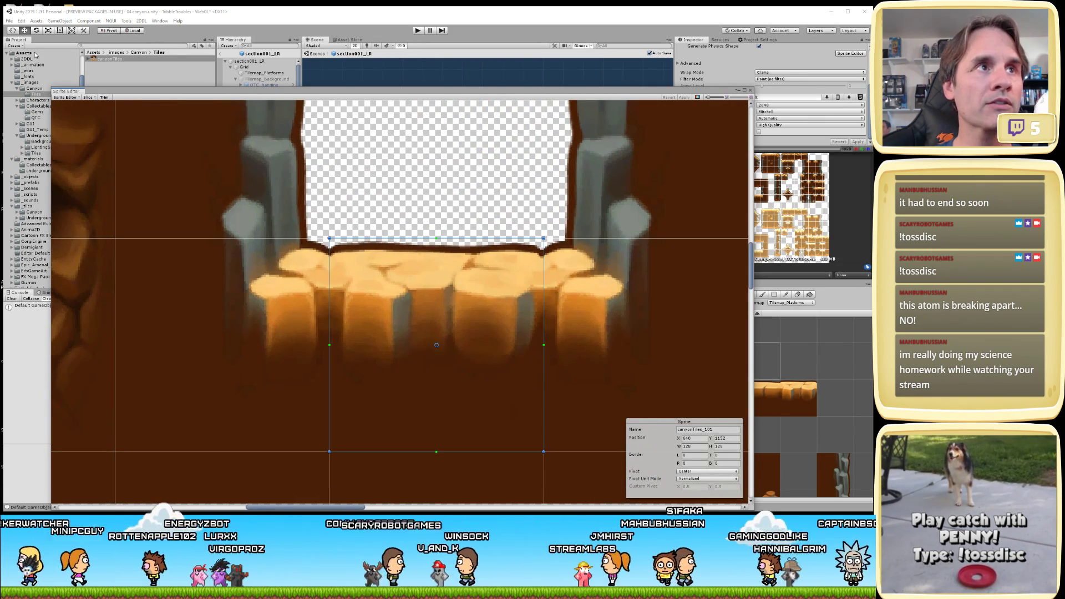
pyautogui.click(67, 97)
pyautogui.click(86, 121)
pyautogui.scroll(3, 433, 273)
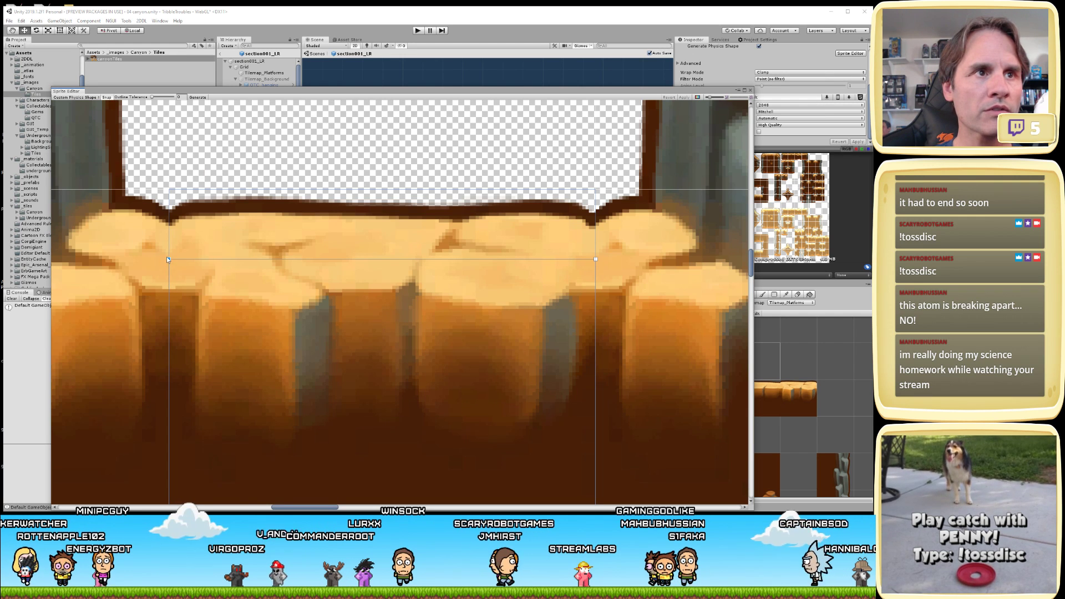
# - Raise the outline's left and right top points to the tile top and apply the shape
pyautogui.moveTo(169, 259); pyautogui.dragTo(168, 255)
pyautogui.click(598, 256)
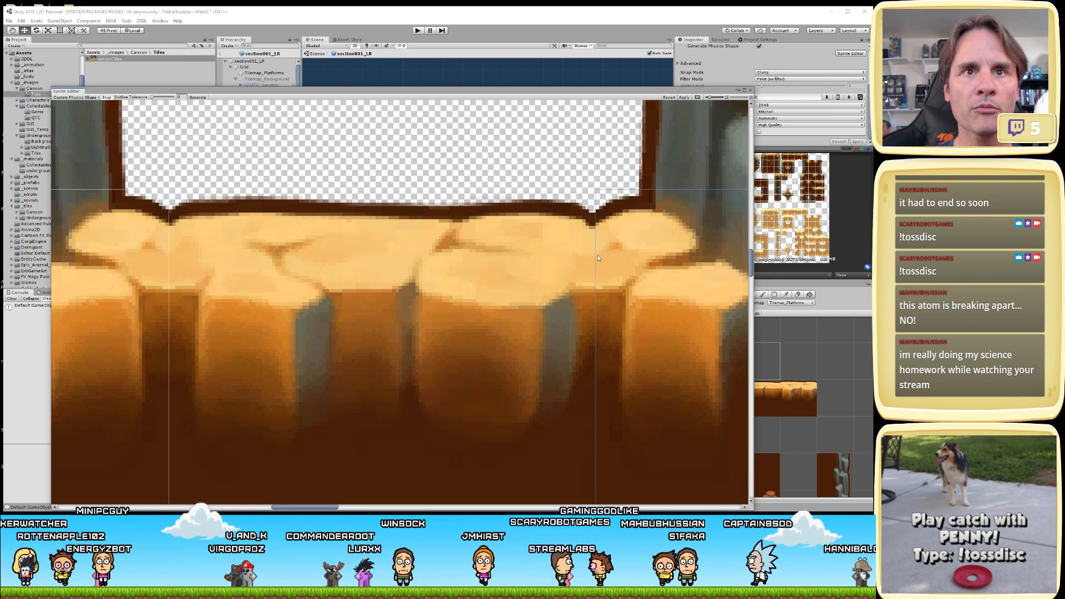
pyautogui.click(564, 271)
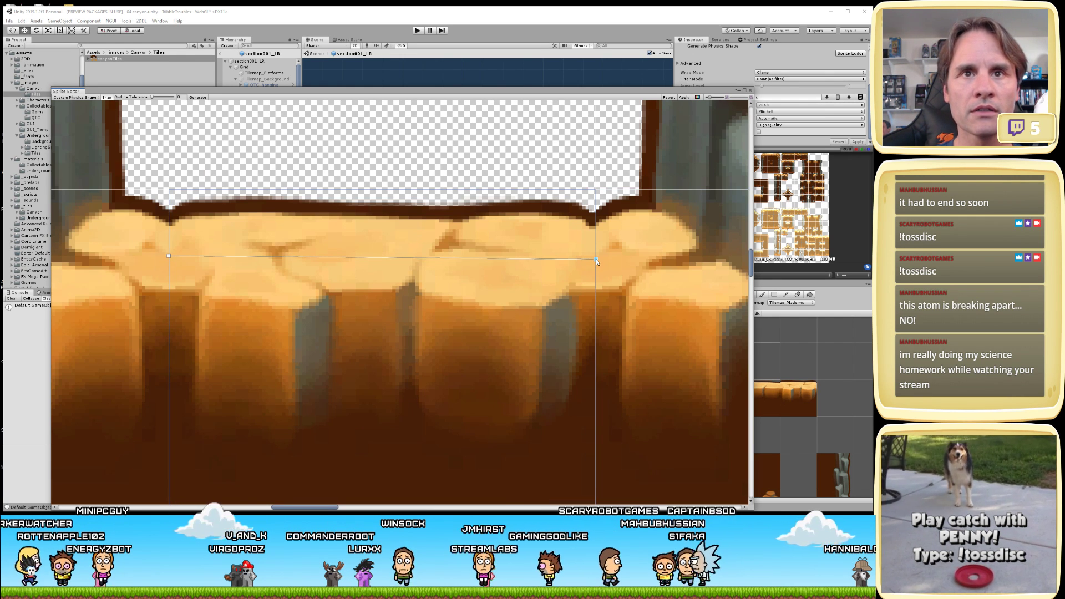
pyautogui.moveTo(596, 258); pyautogui.dragTo(597, 256)
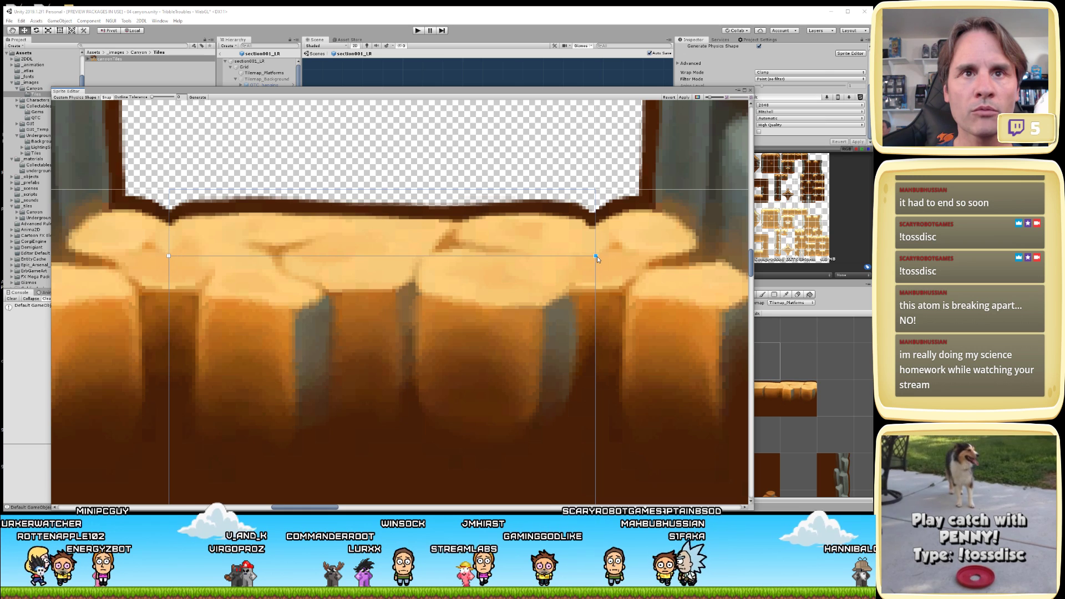
pyautogui.click(683, 97)
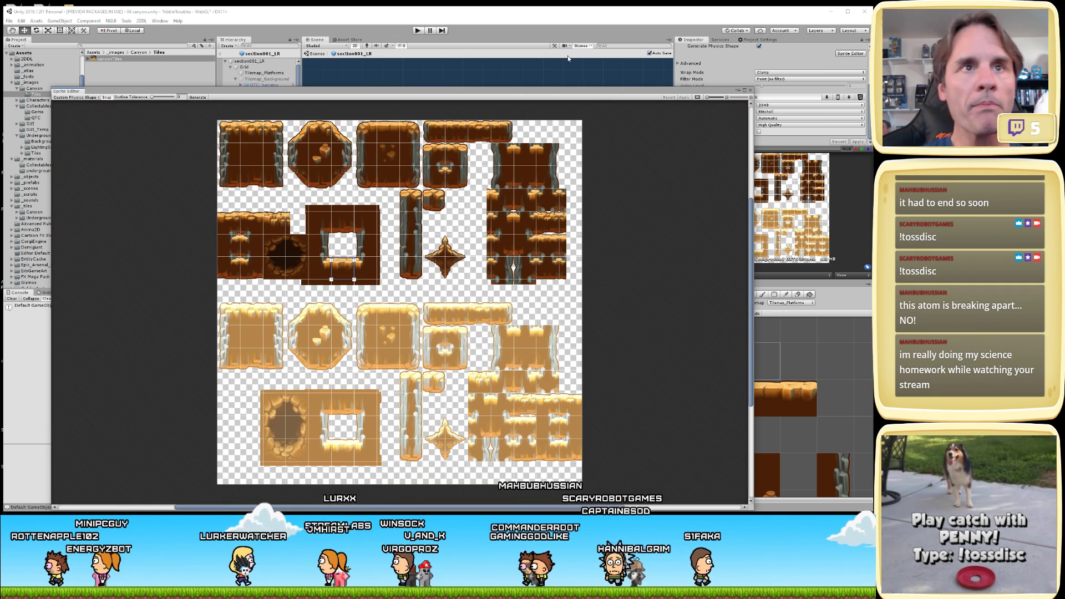
# - Close the Sprite Editor and rebuild Tilemap_Platforms' collider by toggling Used By Composite off and on
pyautogui.click(751, 89)
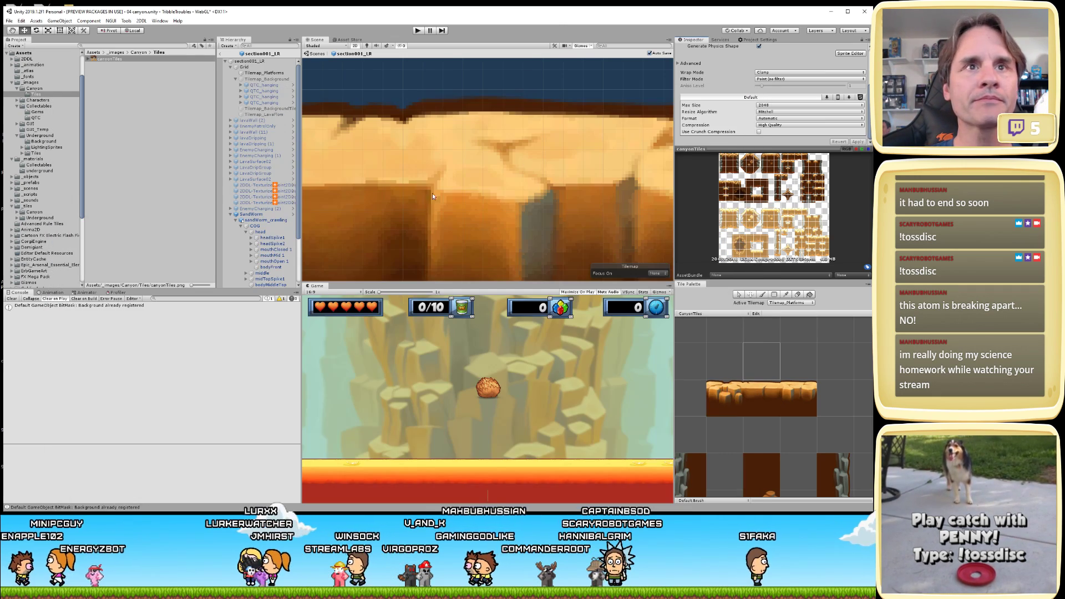
pyautogui.click(467, 178)
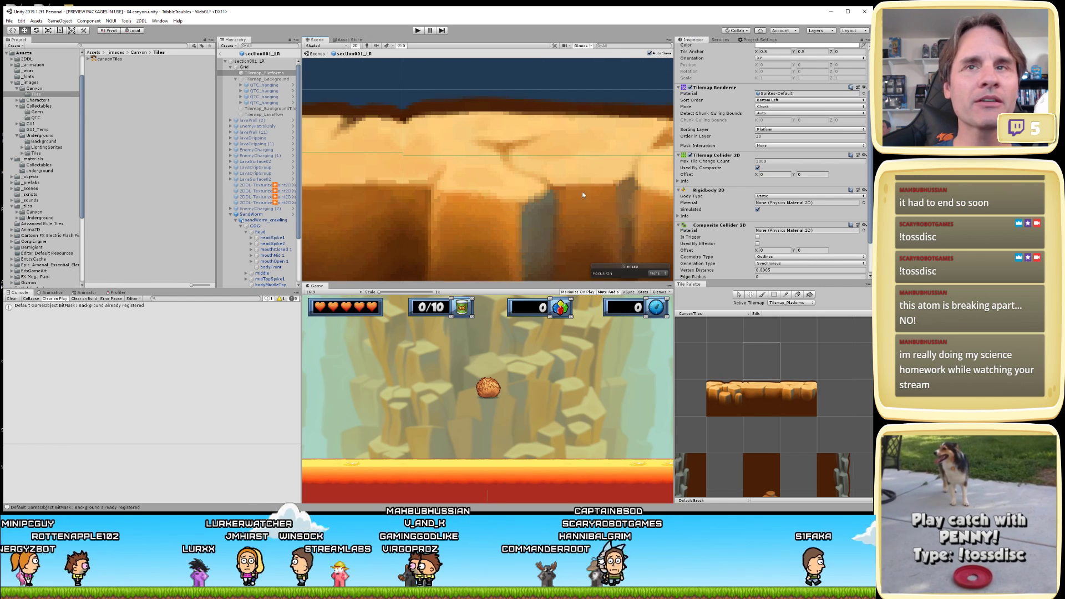
pyautogui.click(759, 168)
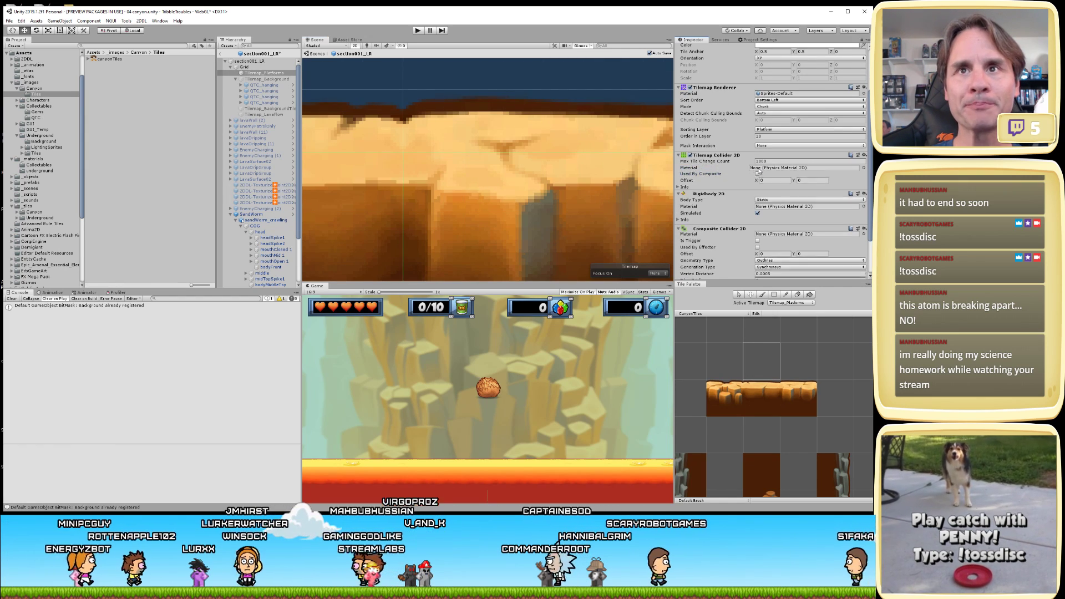
pyautogui.click(757, 174)
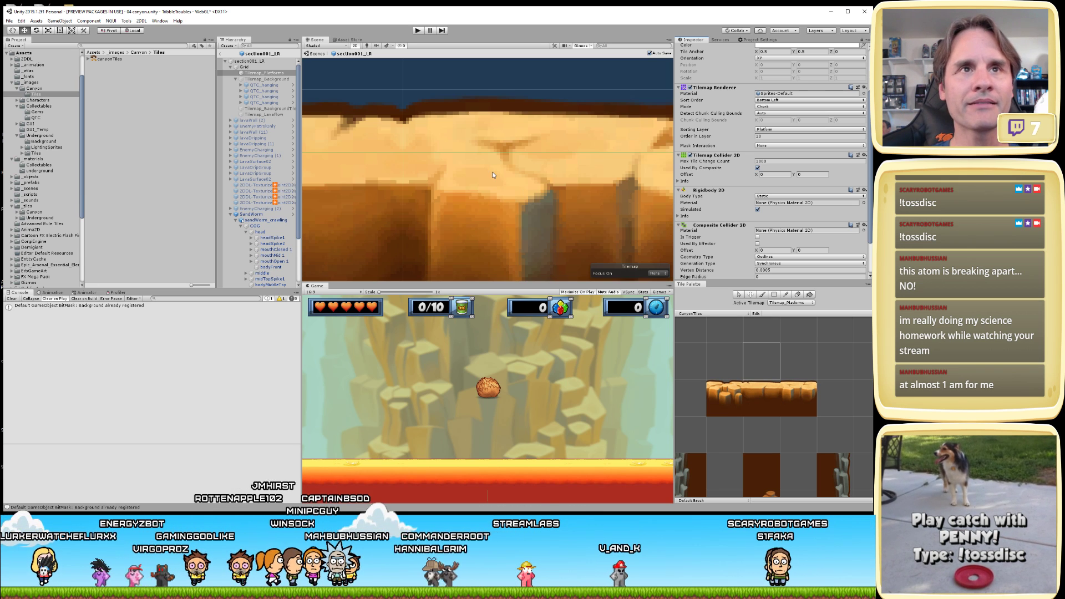
# - Inspect the platform collider along the canyon platforms in the Scene view, then enter Play mode
pyautogui.scroll(-1, 492, 174)
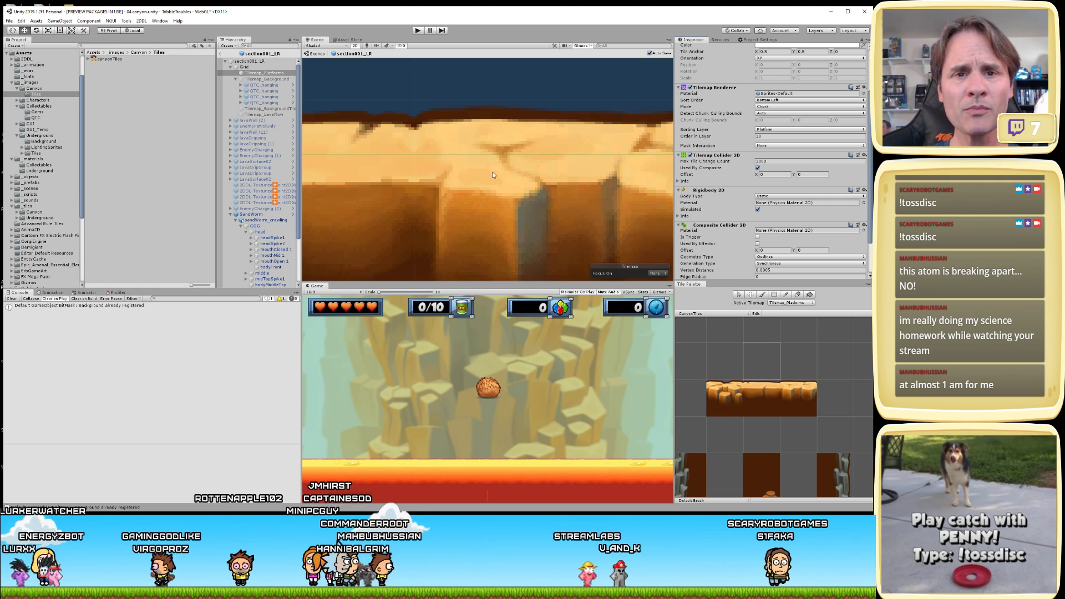
pyautogui.moveTo(554, 218); pyautogui.dragTo(489, 154, button='middle')
pyautogui.scroll(-1, 489, 155)
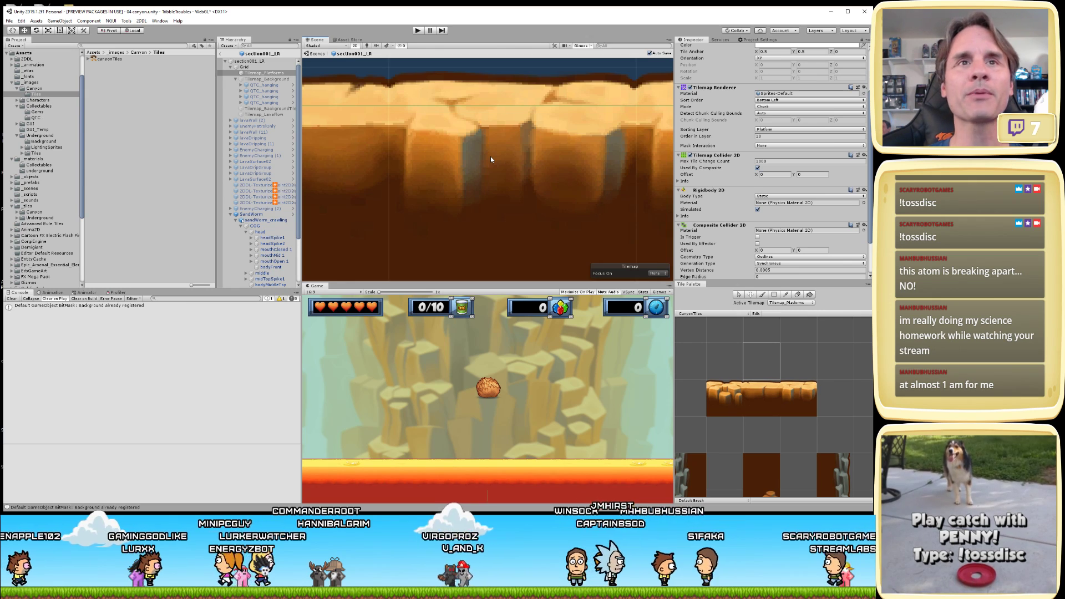
pyautogui.moveTo(491, 160); pyautogui.dragTo(555, 164, button='middle')
pyautogui.scroll(-4, 513, 160)
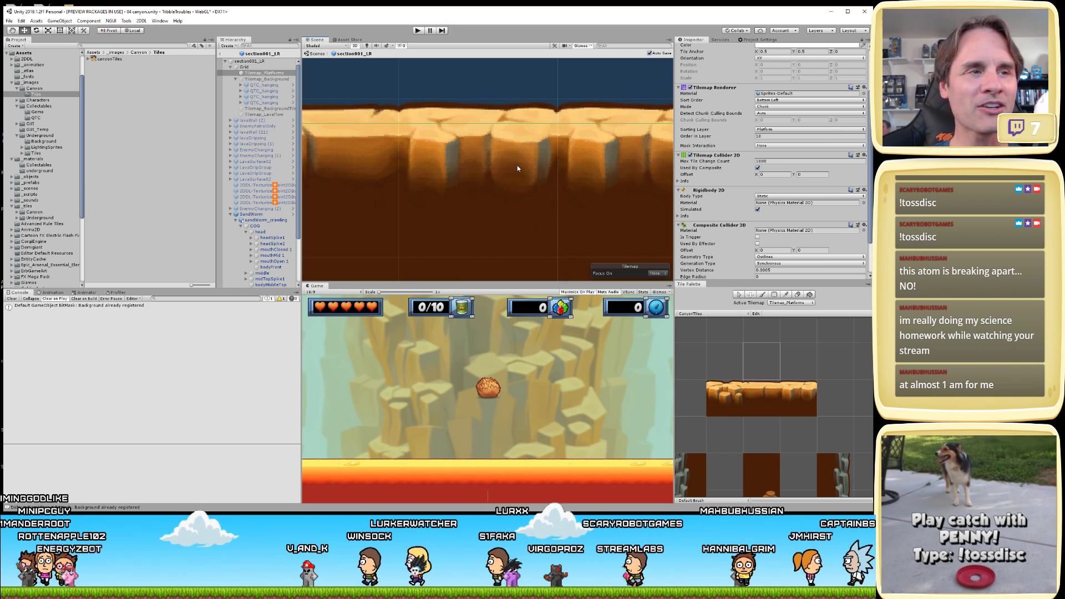
pyautogui.scroll(-2, 499, 191)
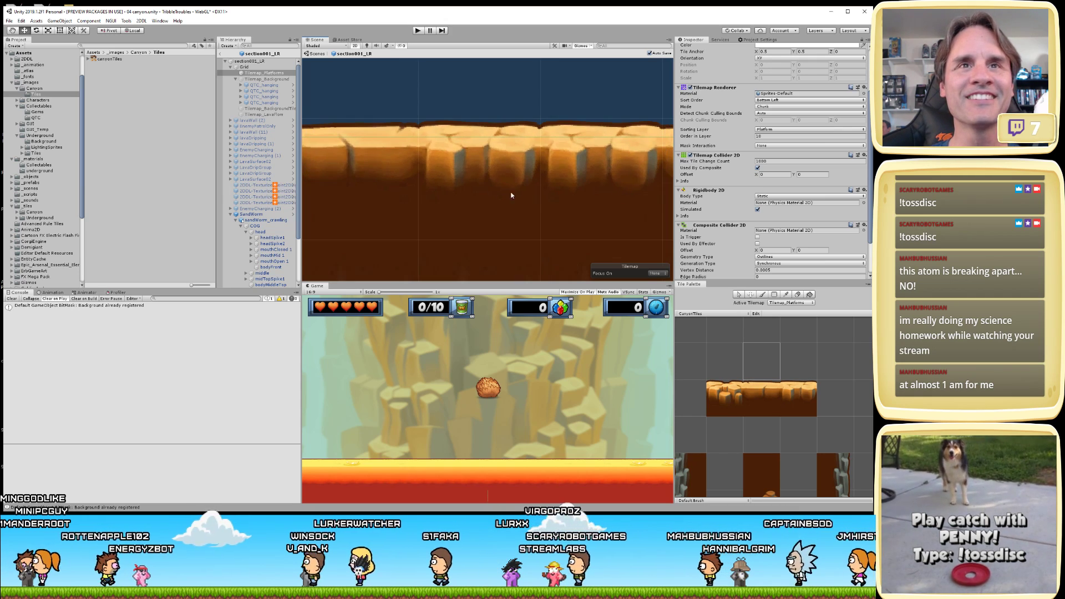
pyautogui.click(417, 31)
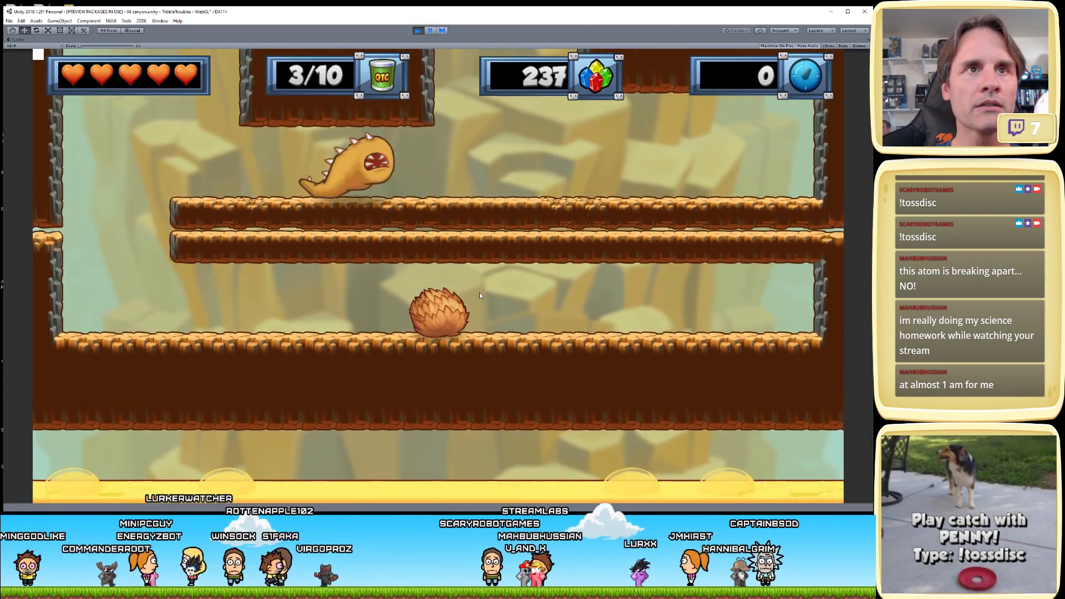
# - Test-run the tribble: jump left, roll right and back along the platforms, then stop playing
pyautogui.press('Left')
pyautogui.press('space')
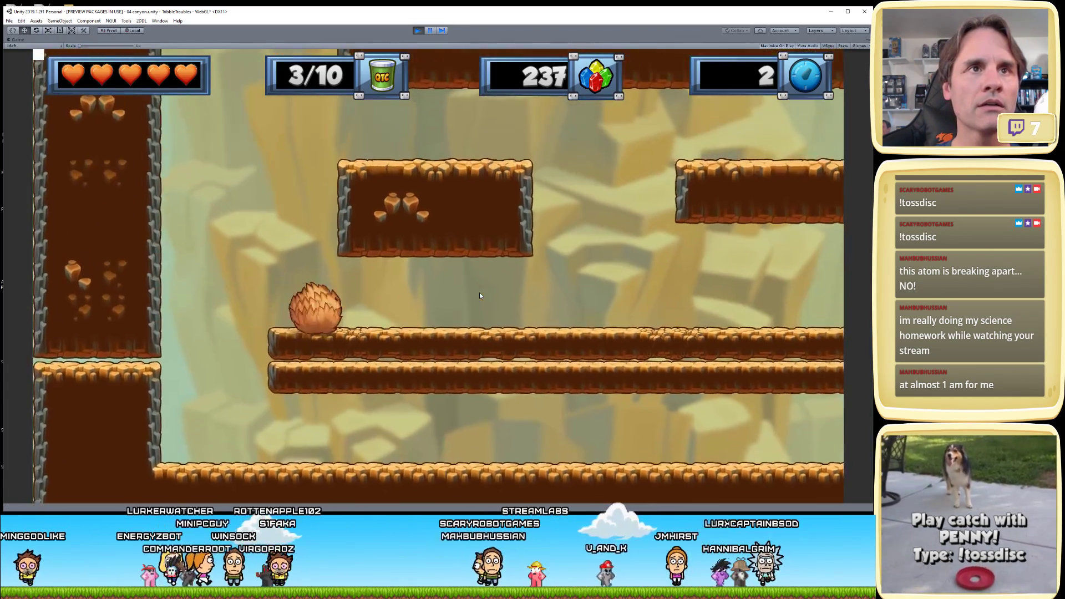
pyautogui.press('Right')
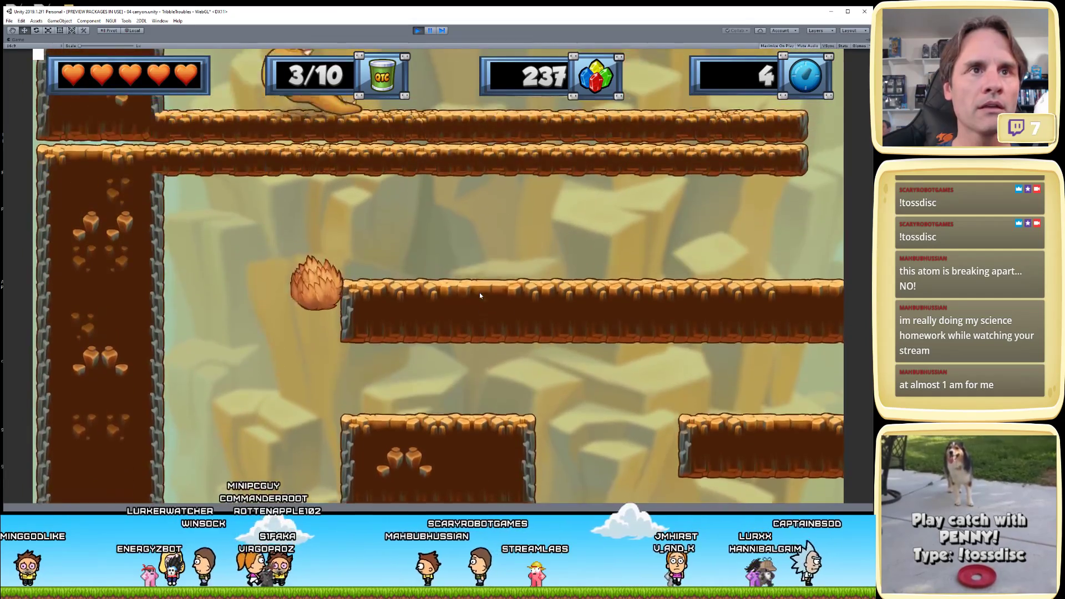
pyautogui.press('Right')
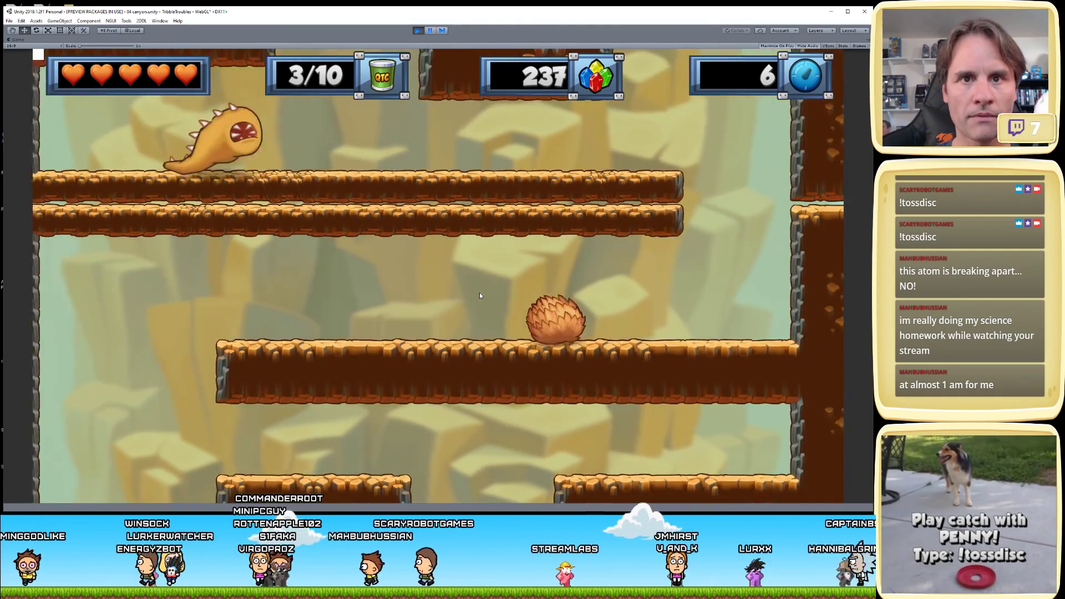
pyautogui.press('Left')
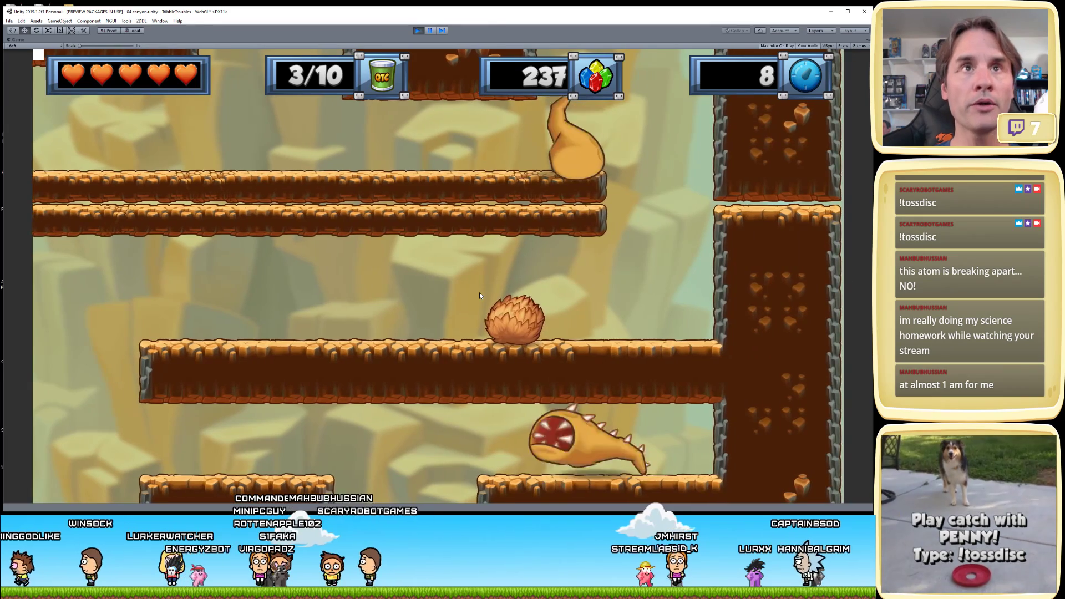
pyautogui.click(418, 34)
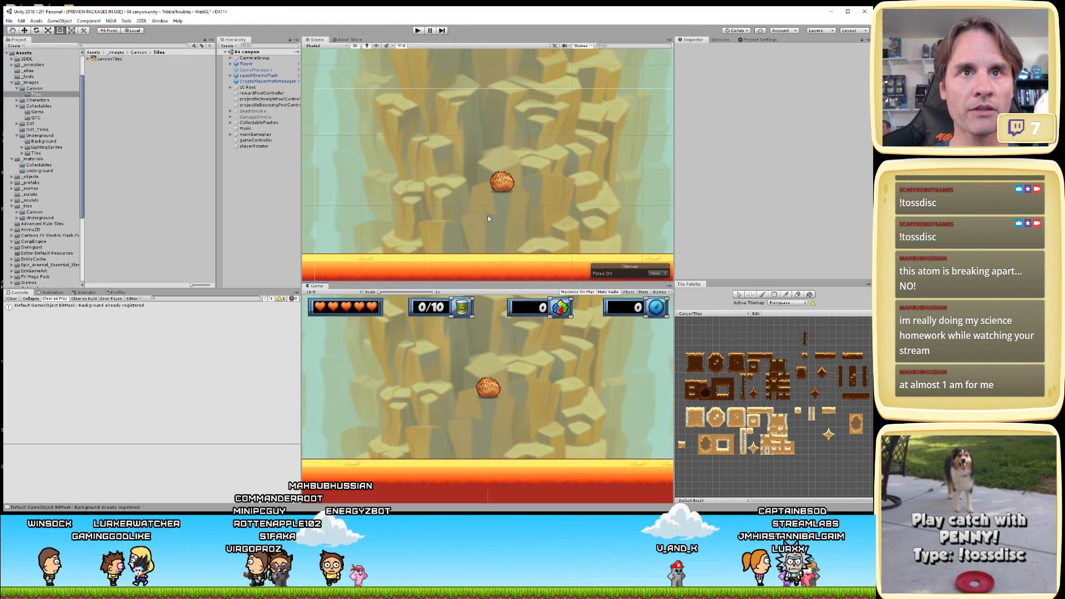
pyautogui.scroll(-5, 37, 253)
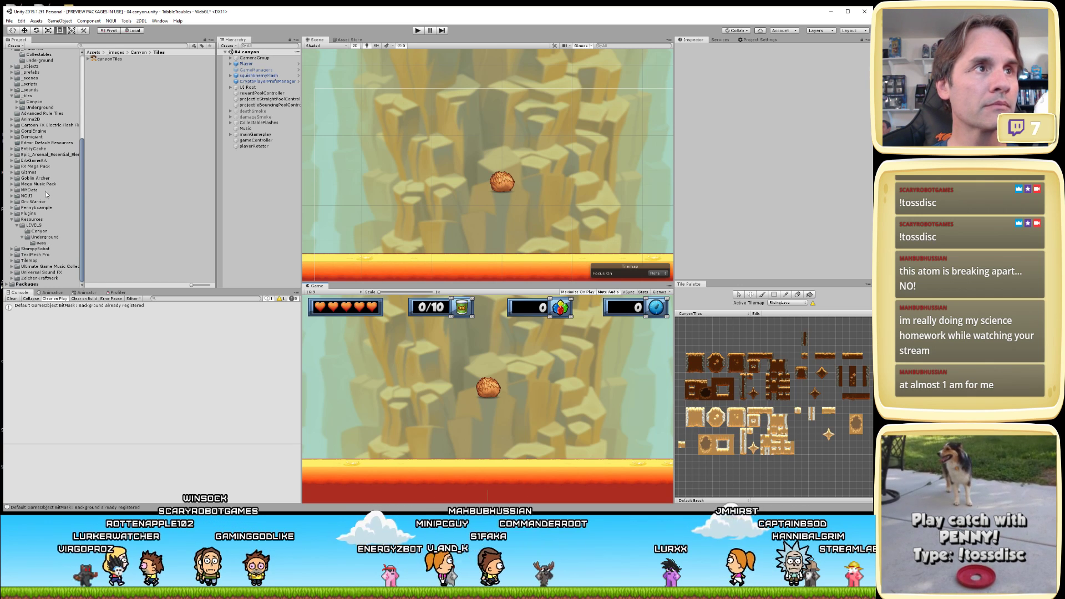
pyautogui.scroll(7, 37, 97)
pyautogui.click(29, 58)
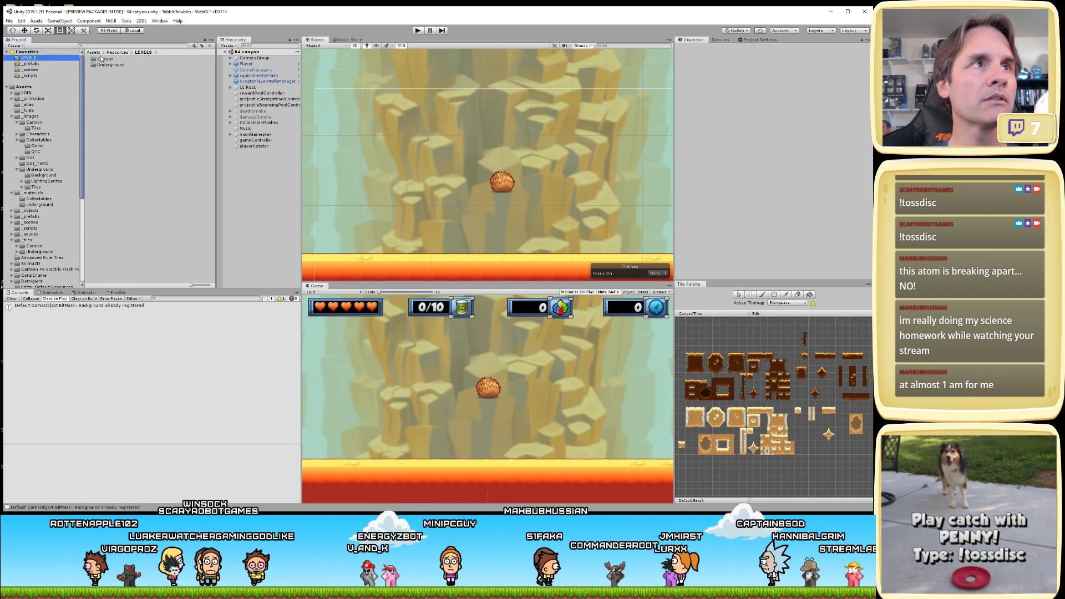
pyautogui.doubleClick(103, 59)
pyautogui.doubleClick(118, 83)
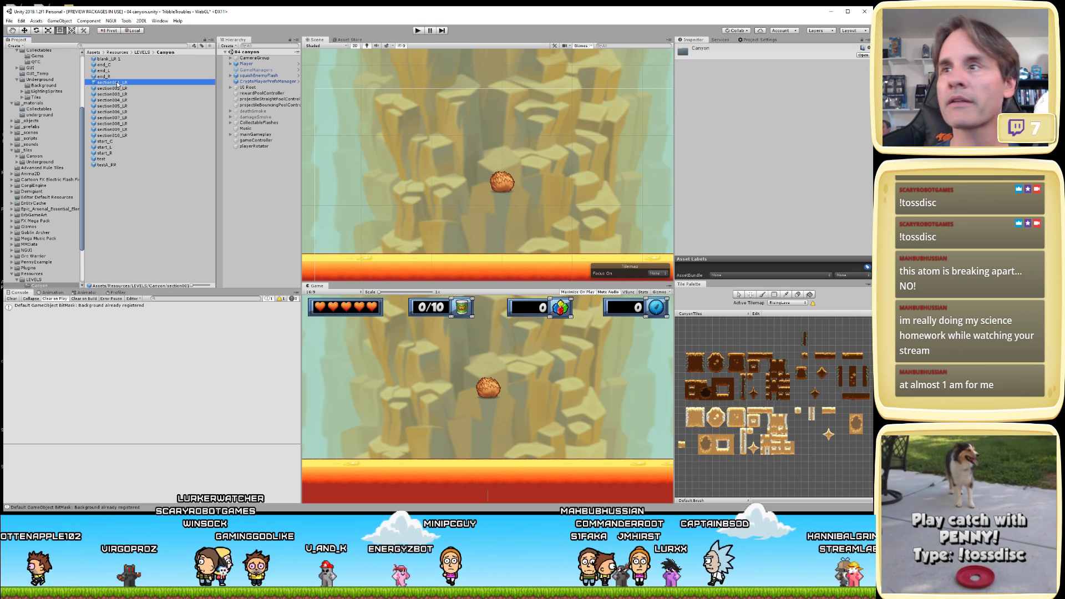
pyautogui.click(493, 167)
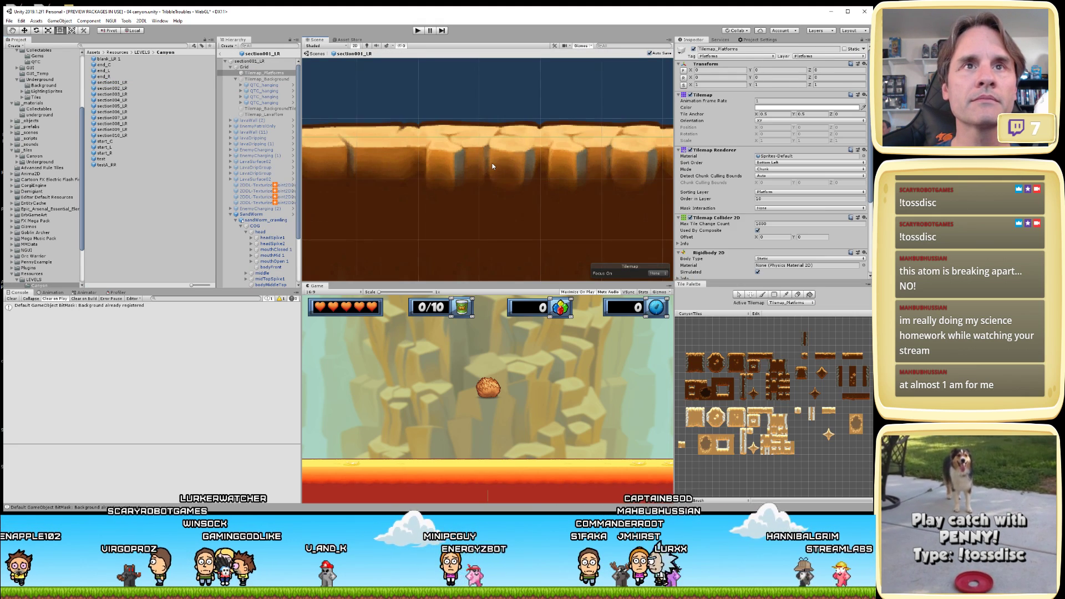
pyautogui.moveTo(492, 162); pyautogui.dragTo(458, 233, button='middle')
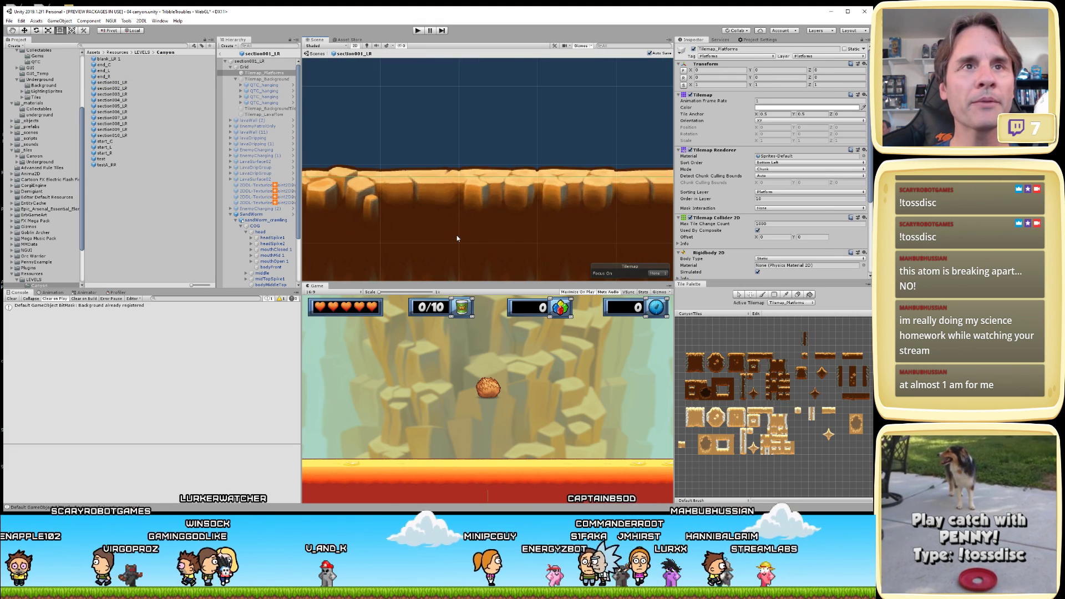
pyautogui.scroll(-1, 455, 239)
pyautogui.scroll(-1, 519, 248)
pyautogui.scroll(3, 519, 247)
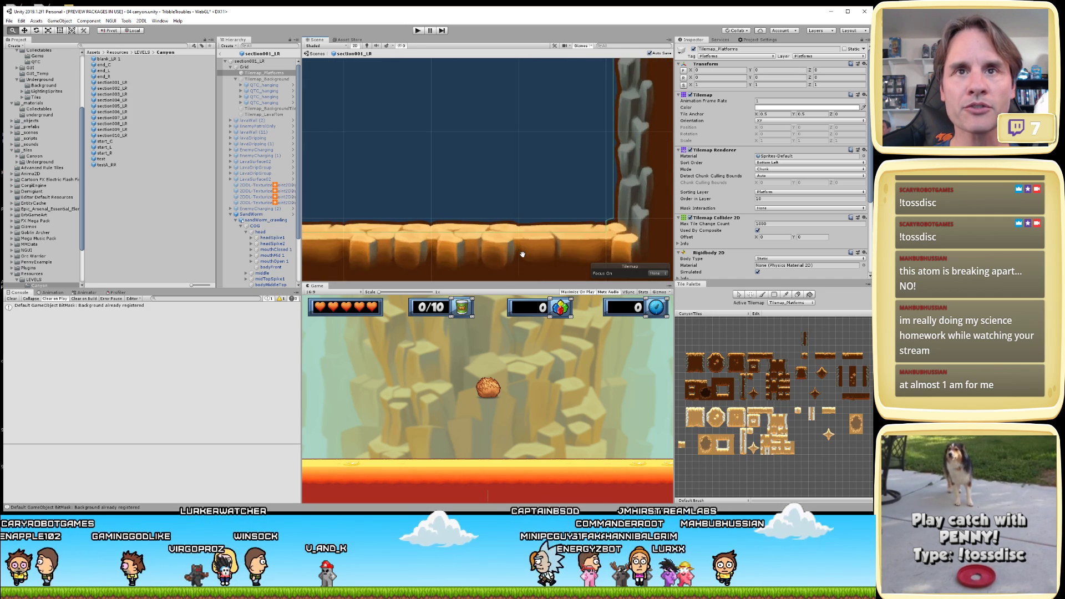
pyautogui.moveTo(432, 217); pyautogui.dragTo(495, 206, button='middle')
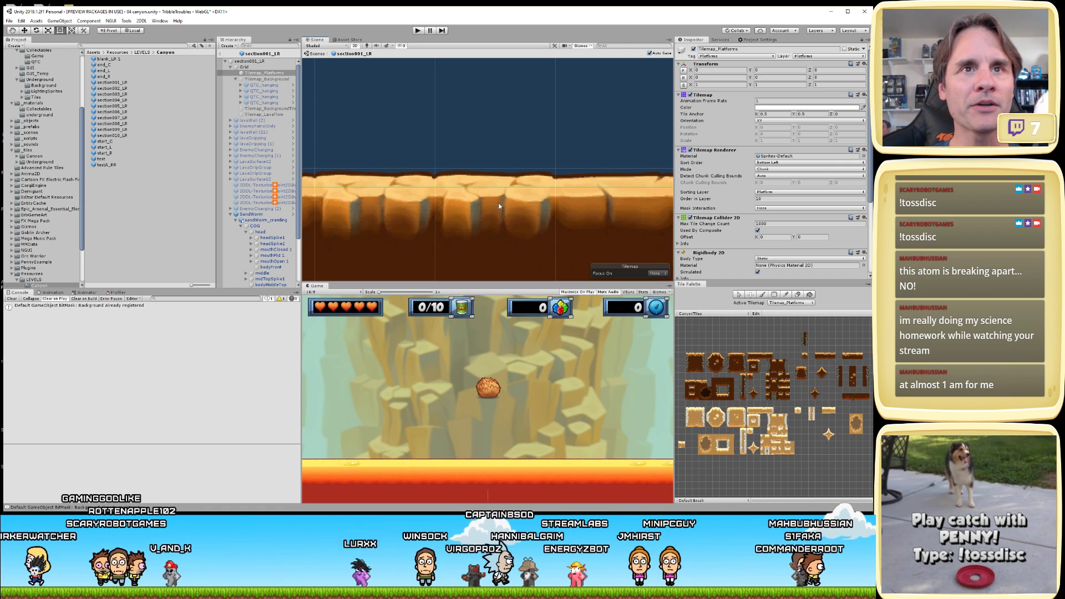
pyautogui.scroll(-1, 491, 209)
pyautogui.moveTo(492, 209); pyautogui.dragTo(571, 237, button='middle')
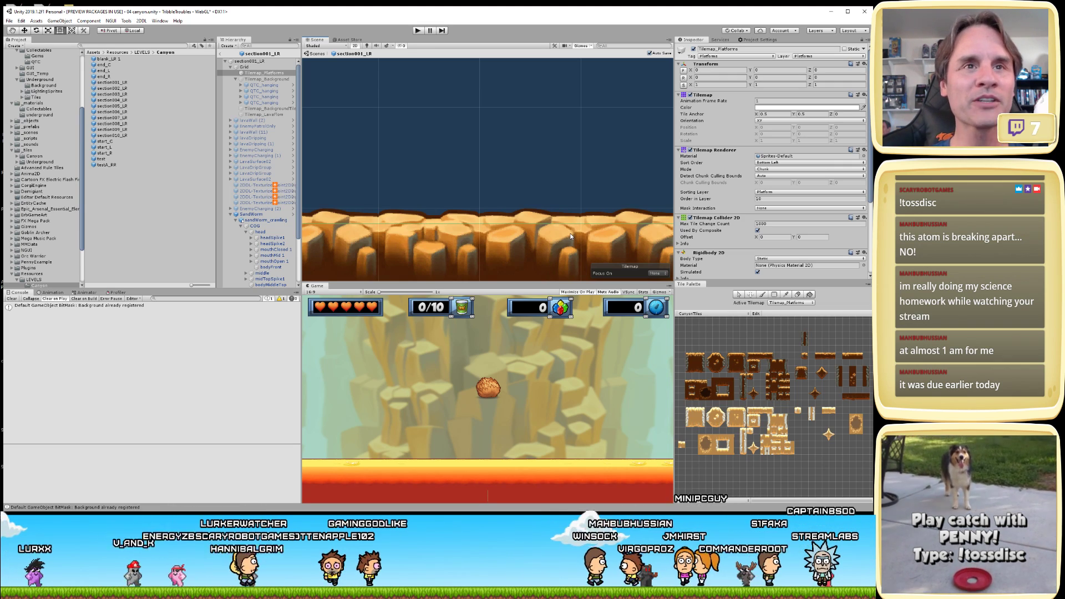
pyautogui.scroll(-1, 527, 184)
pyautogui.moveTo(436, 188); pyautogui.dragTo(455, 149, button='middle')
pyautogui.scroll(2, 487, 168)
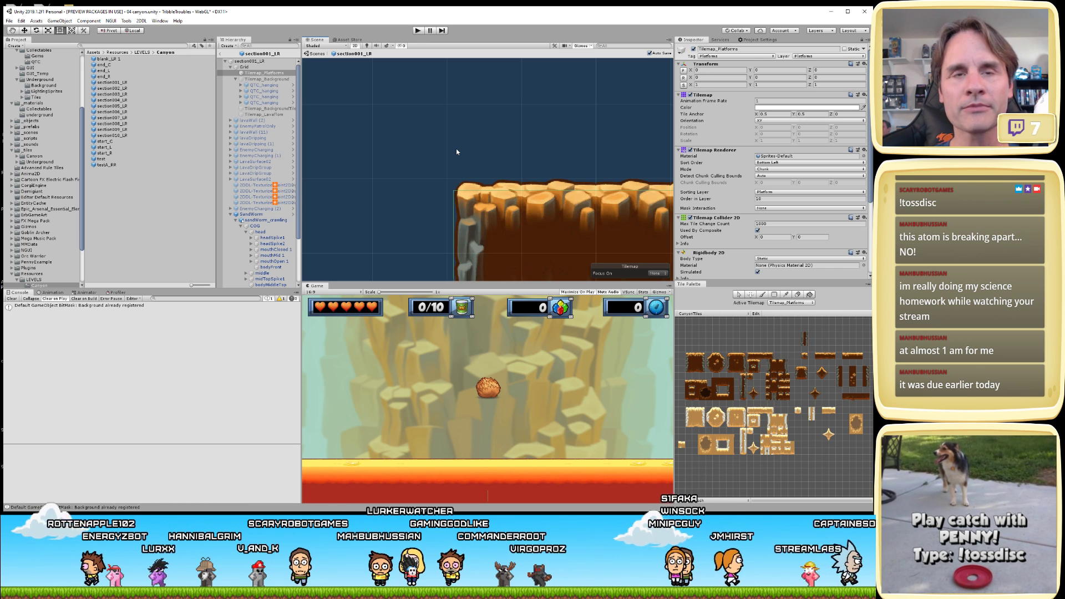
pyautogui.scroll(2, 796, 367)
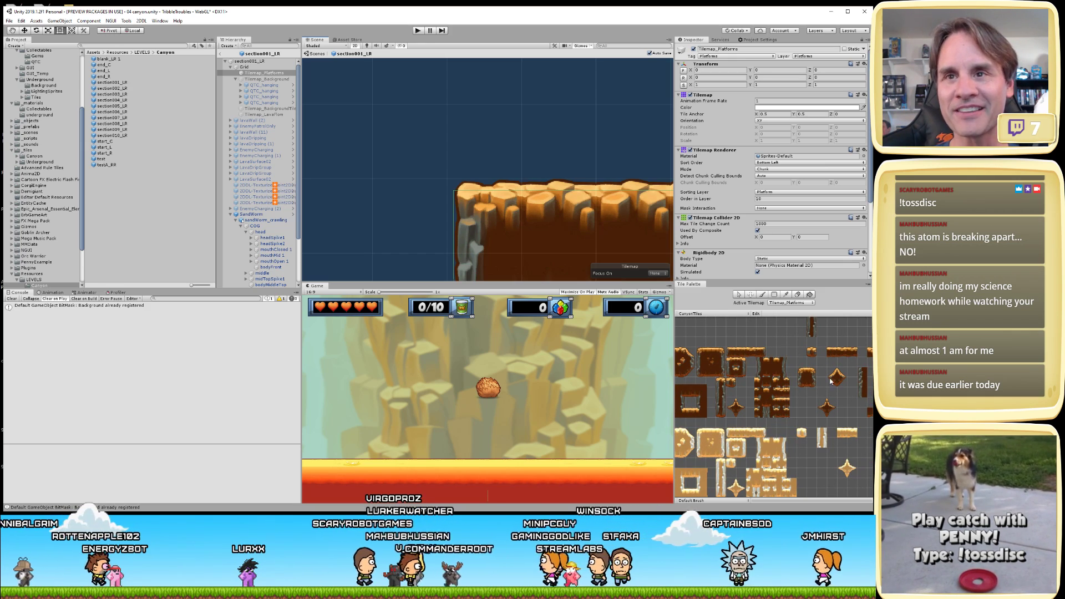
# - Extend the platform leftward and paint new platform tiles into the empty area above it
pyautogui.scroll(5, 781, 401)
pyautogui.scroll(4, 781, 401)
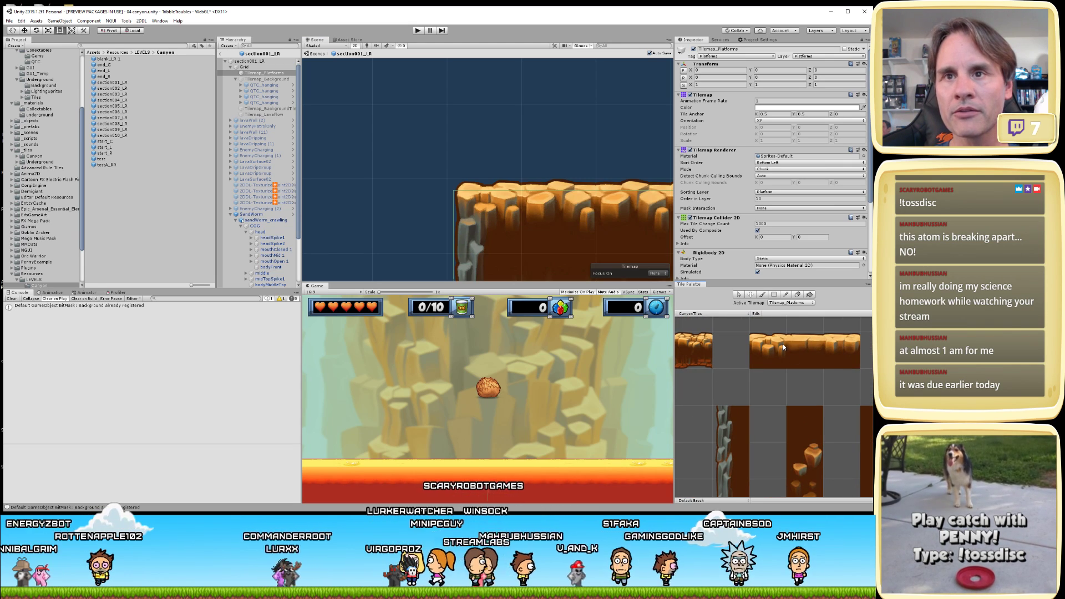
pyautogui.click(767, 344)
pyautogui.moveTo(557, 217); pyautogui.dragTo(347, 213)
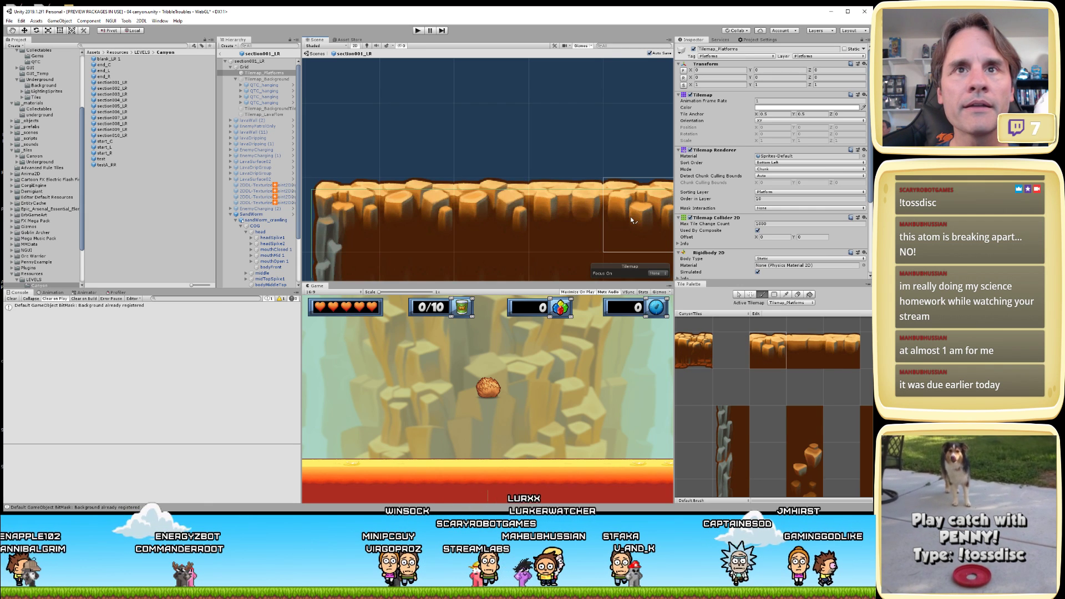
pyautogui.moveTo(630, 216); pyautogui.dragTo(465, 186, button='middle')
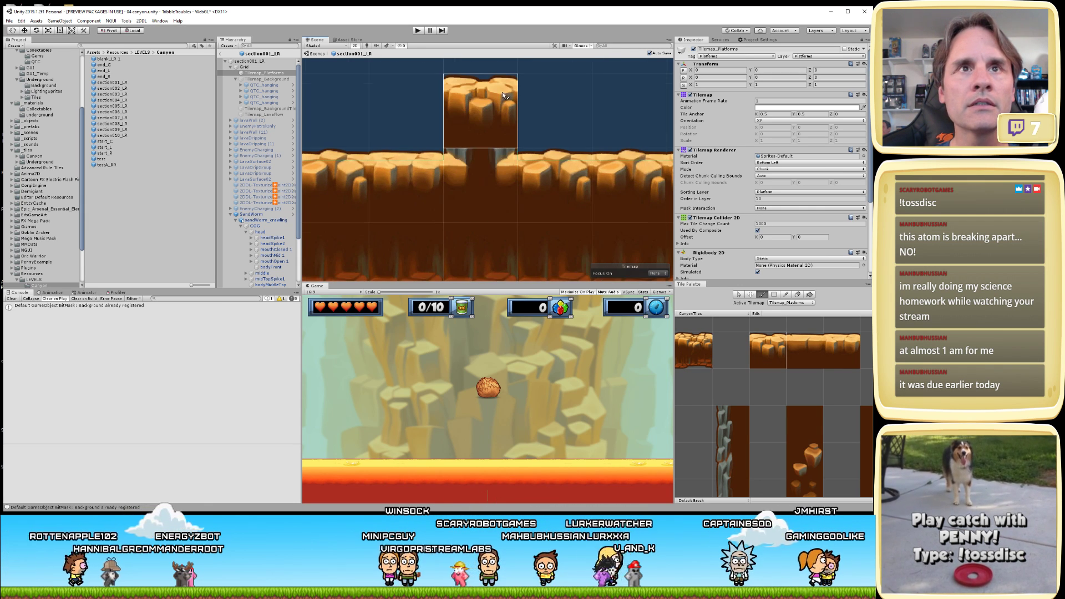
pyautogui.moveTo(502, 91); pyautogui.dragTo(510, 146, button='middle')
pyautogui.scroll(-2, 461, 147)
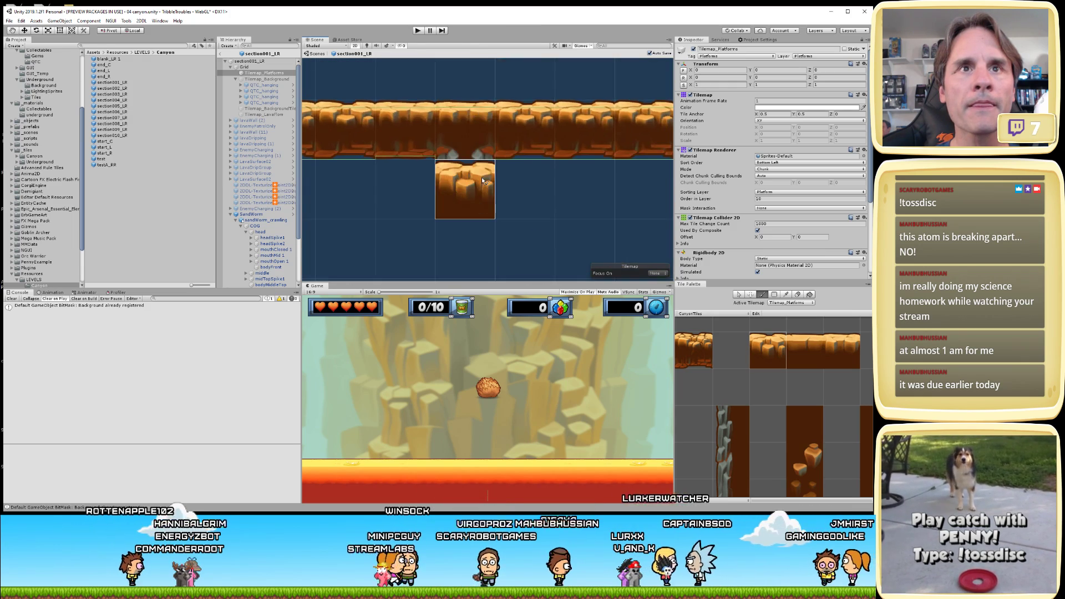
pyautogui.moveTo(490, 218)
pyautogui.mouseDown(button='middle')
pyautogui.moveTo(511, 112)
pyautogui.moveTo(510, 192)
pyautogui.moveTo(482, 207)
pyautogui.moveTo(489, 111)
pyautogui.moveTo(460, 316)
pyautogui.mouseUp(button='middle')
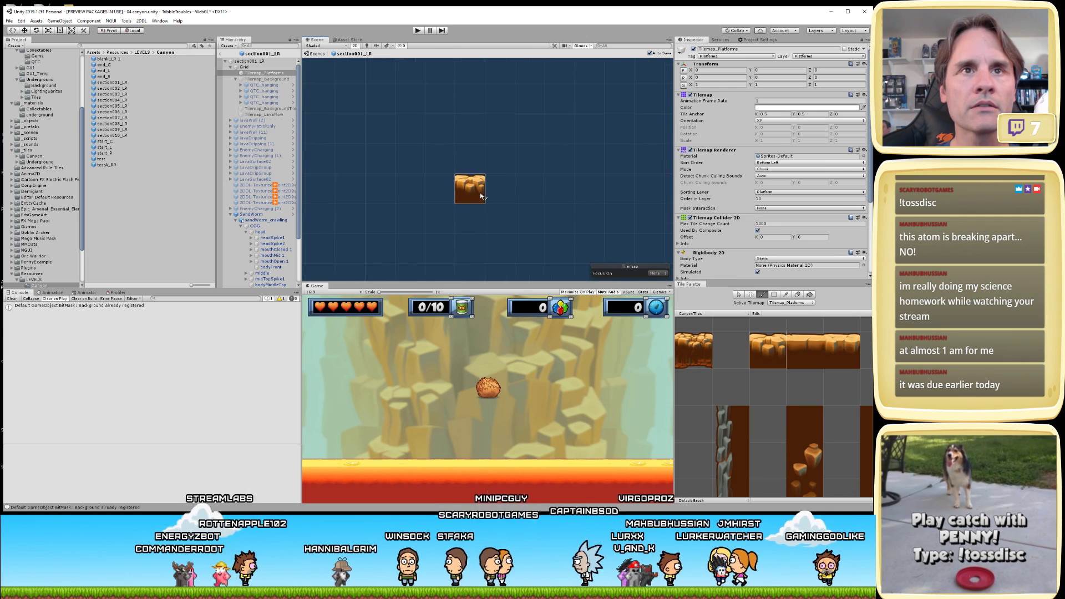
pyautogui.moveTo(467, 188)
pyautogui.mouseDown()
pyautogui.moveTo(517, 180)
pyautogui.moveTo(467, 202)
pyautogui.mouseUp()
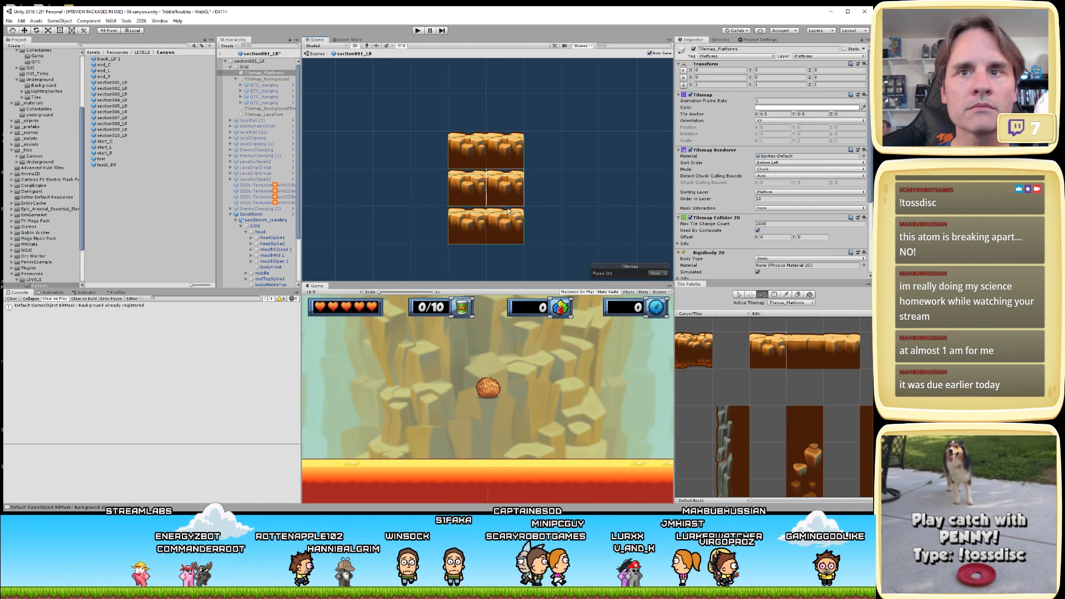
# - Paint a walled pit with the canyon wall tile and extend the top platform rightward
pyautogui.scroll(-5, 771, 374)
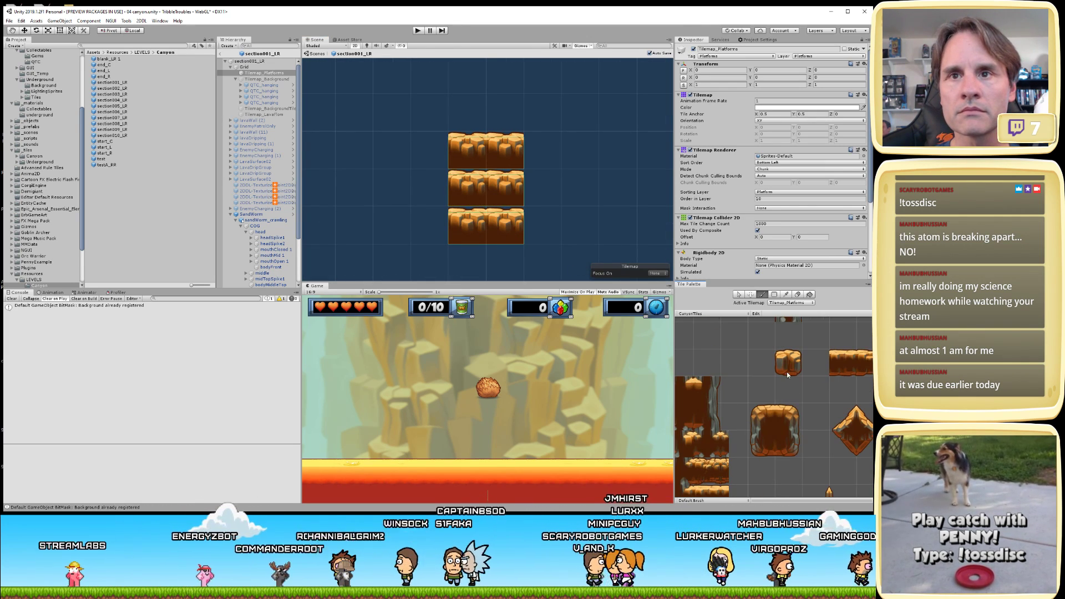
pyautogui.click(788, 375)
pyautogui.moveTo(504, 149)
pyautogui.mouseDown()
pyautogui.moveTo(467, 188)
pyautogui.moveTo(488, 217)
pyautogui.moveTo(475, 218)
pyautogui.mouseUp()
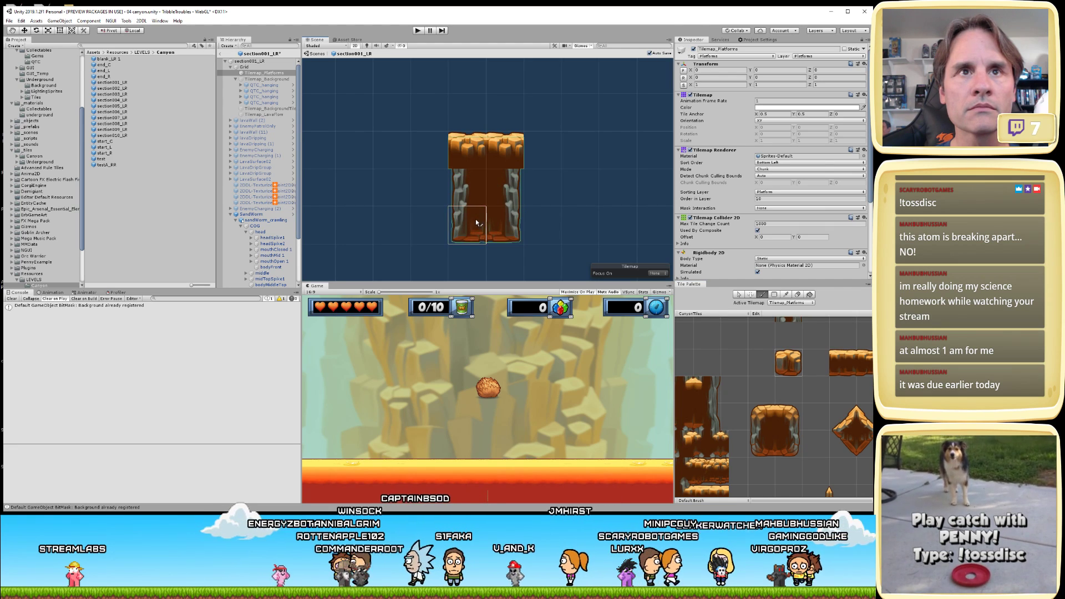
pyautogui.scroll(2, 530, 205)
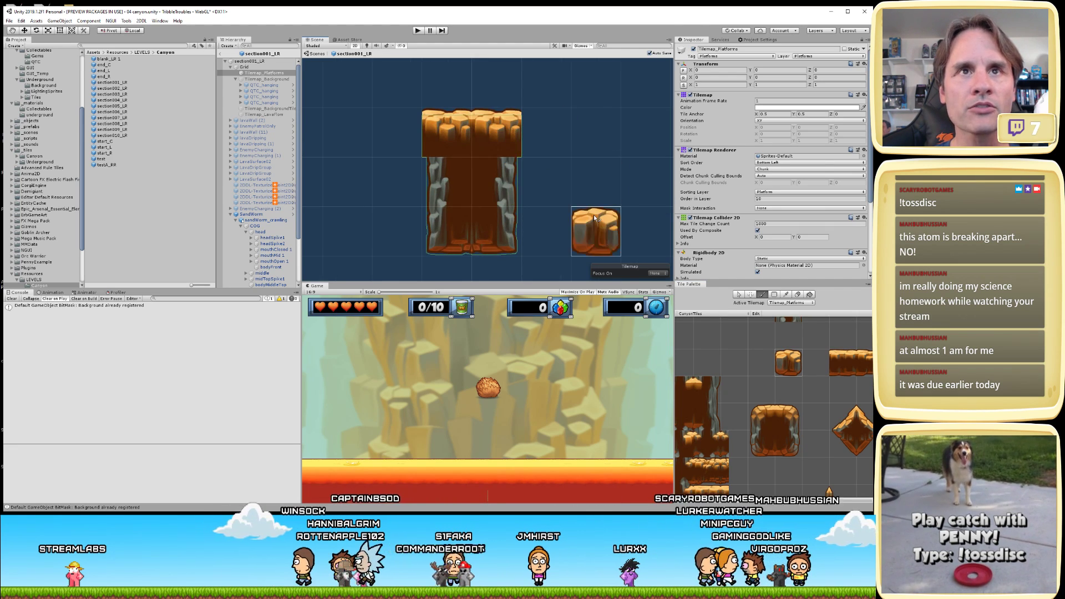
pyautogui.moveTo(806, 387); pyautogui.dragTo(708, 409, button='middle')
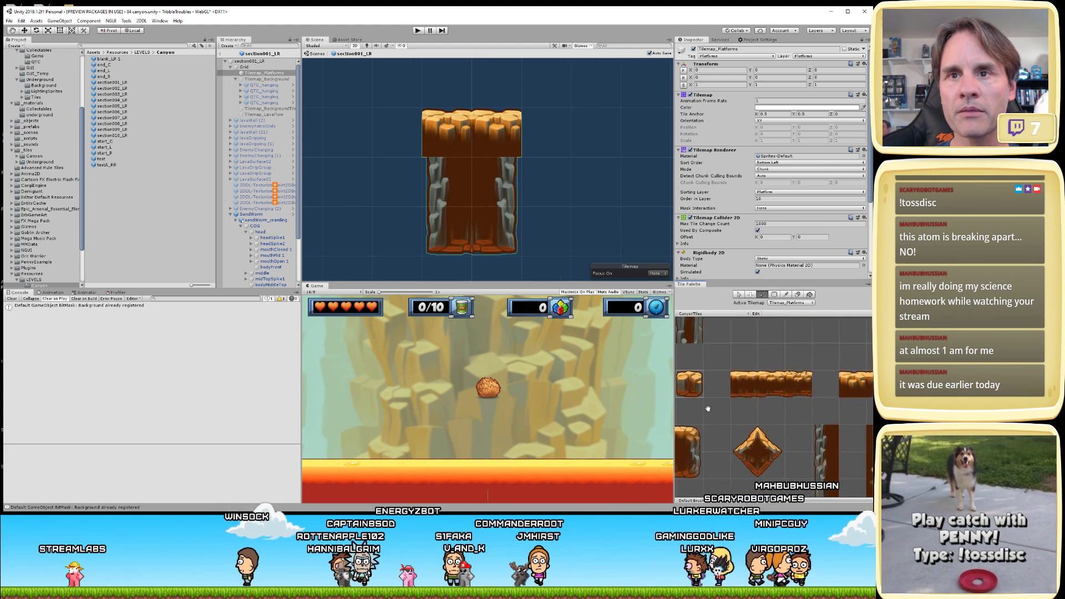
pyautogui.click(765, 389)
pyautogui.click(534, 137)
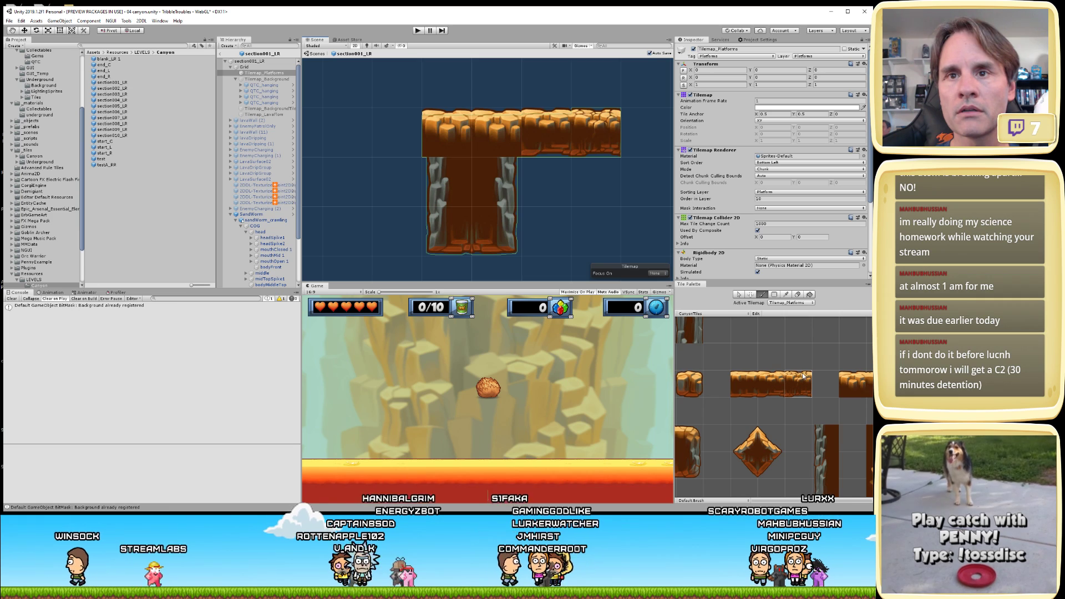
# - Erase two stray platform tiles and paint a multi-tile platform block onto the top row
pyautogui.press('d')
pyautogui.click(552, 143)
pyautogui.click(596, 136)
pyautogui.moveTo(776, 399); pyautogui.dragTo(790, 420, button='middle')
pyautogui.moveTo(746, 404); pyautogui.dragTo(855, 407)
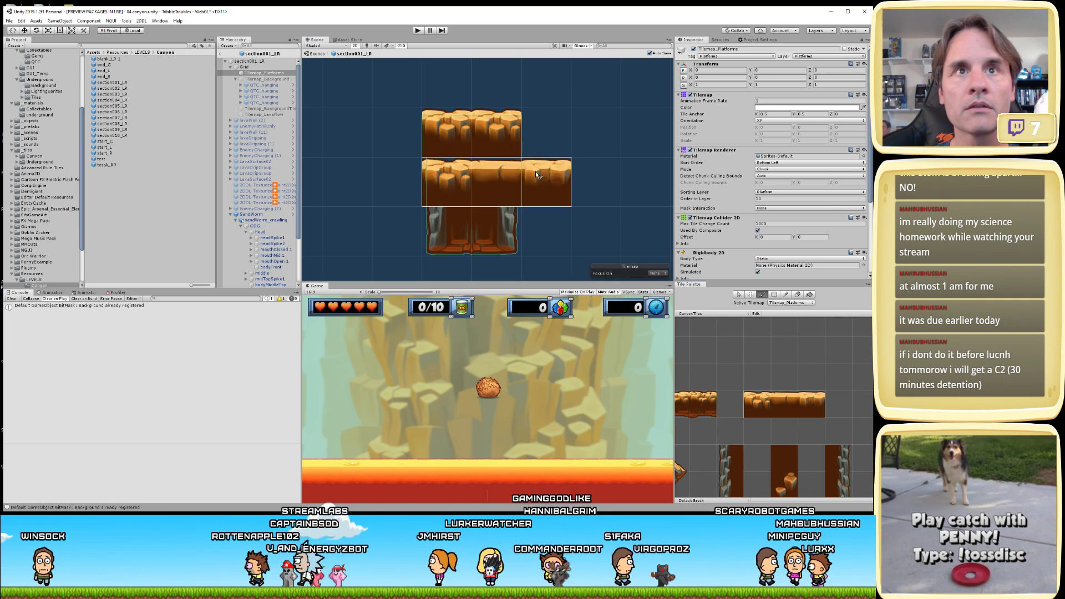
pyautogui.click(649, 145)
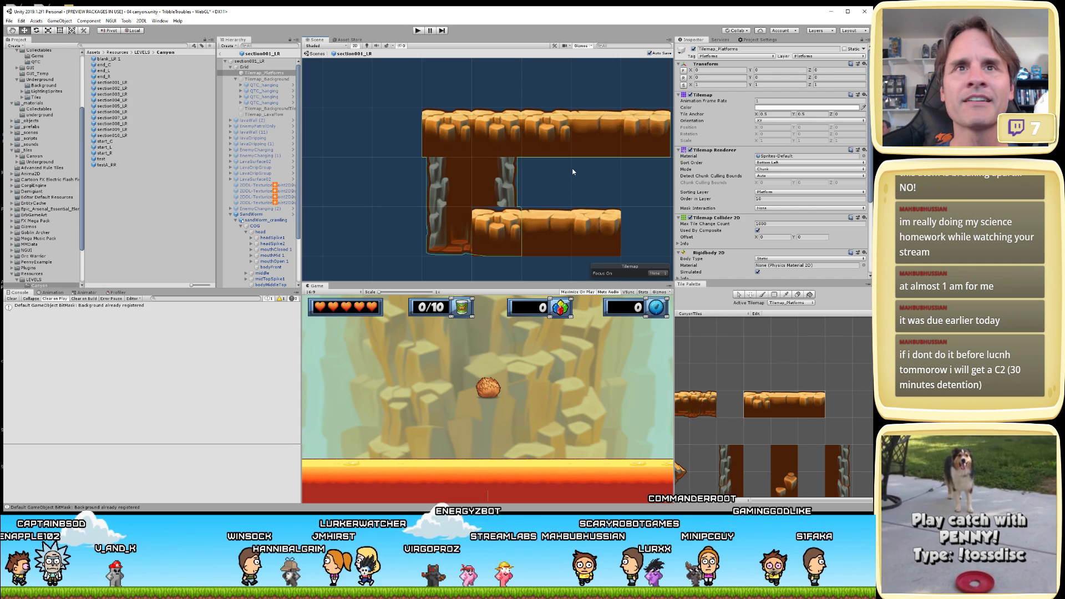
pyautogui.click(573, 183)
pyautogui.moveTo(582, 182)
pyautogui.mouseDown(button='middle')
pyautogui.moveTo(480, 235)
pyautogui.moveTo(549, 246)
pyautogui.moveTo(507, 245)
pyautogui.moveTo(548, 263)
pyautogui.mouseUp(button='middle')
pyautogui.click(487, 195)
pyautogui.scroll(2, 487, 194)
pyautogui.scroll(1, 506, 245)
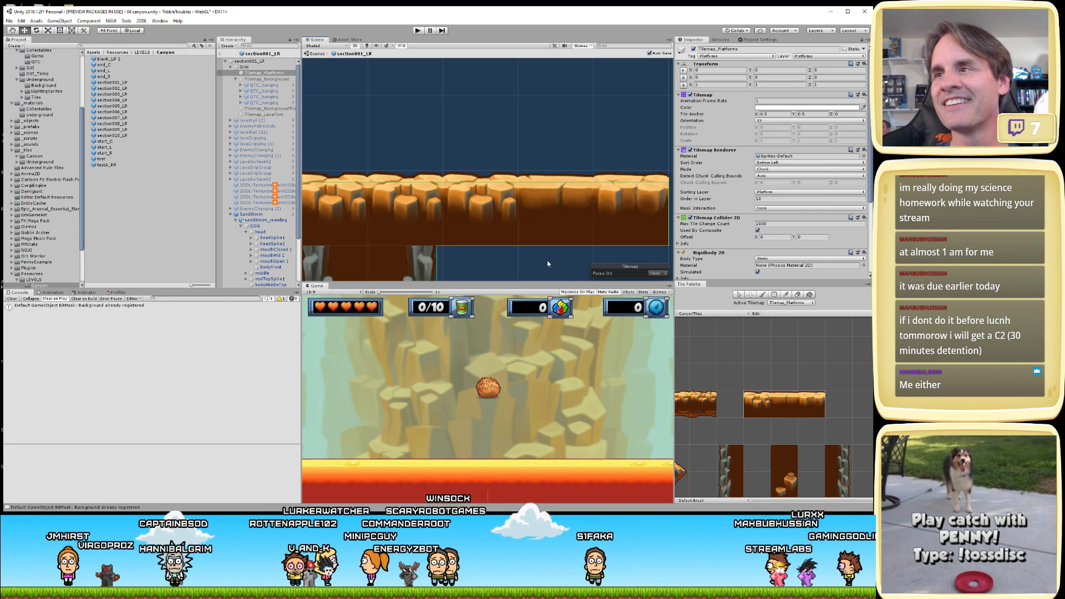
pyautogui.moveTo(515, 251); pyautogui.dragTo(483, 239, button='middle')
pyautogui.scroll(2, 495, 202)
pyautogui.scroll(1, 481, 218)
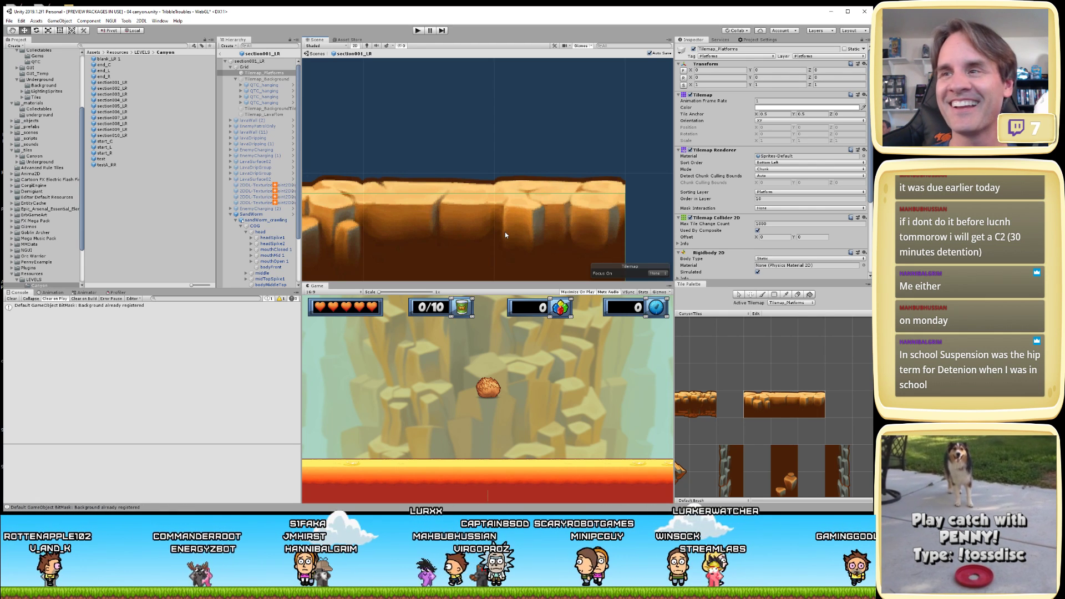
pyautogui.scroll(-2, 505, 234)
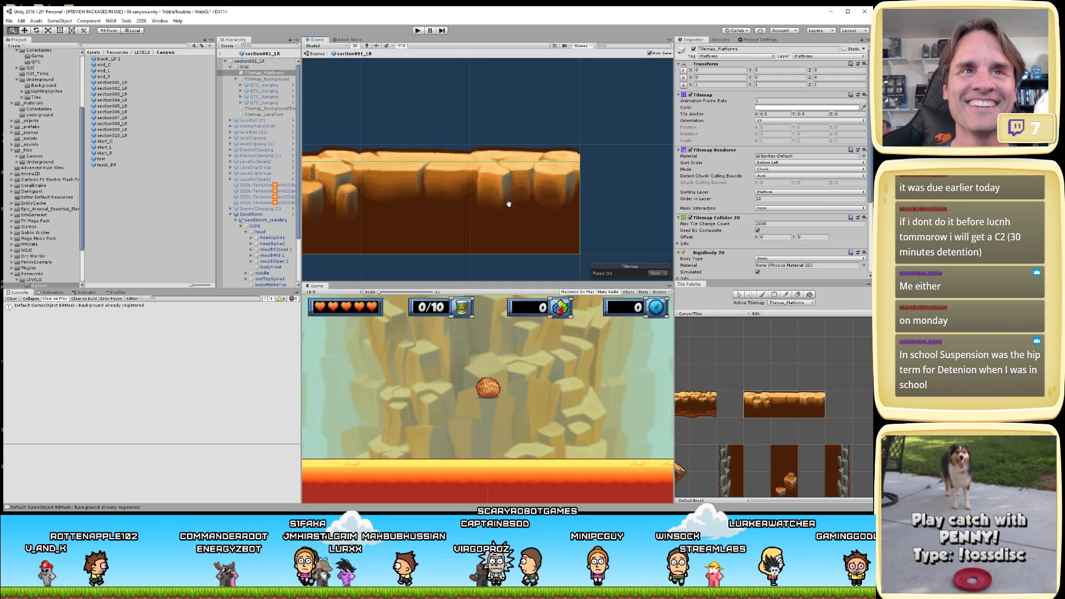
pyautogui.scroll(-4, 509, 204)
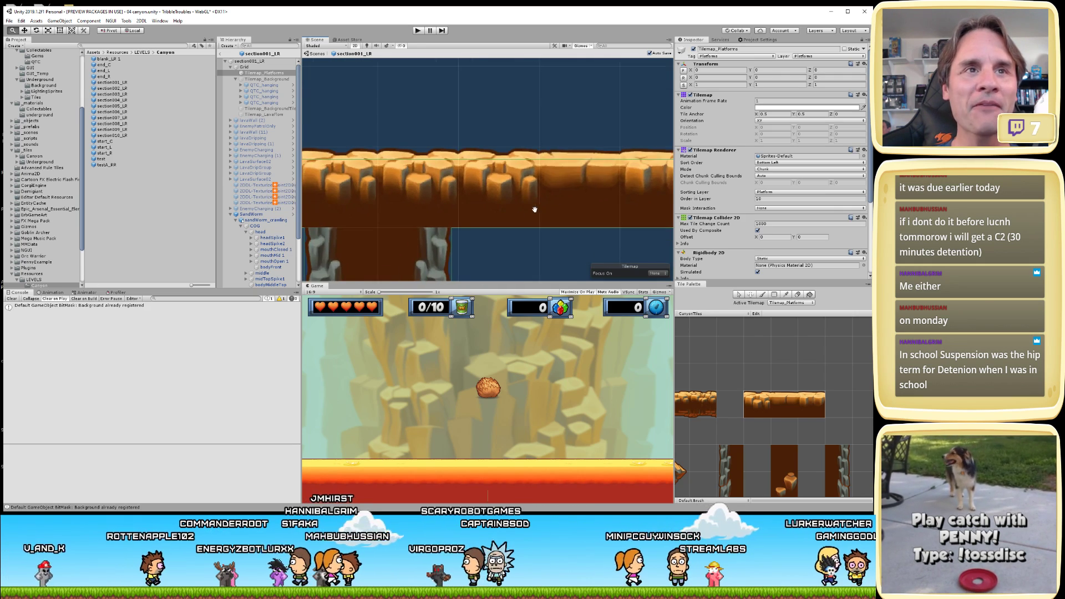
pyautogui.scroll(-2, 534, 210)
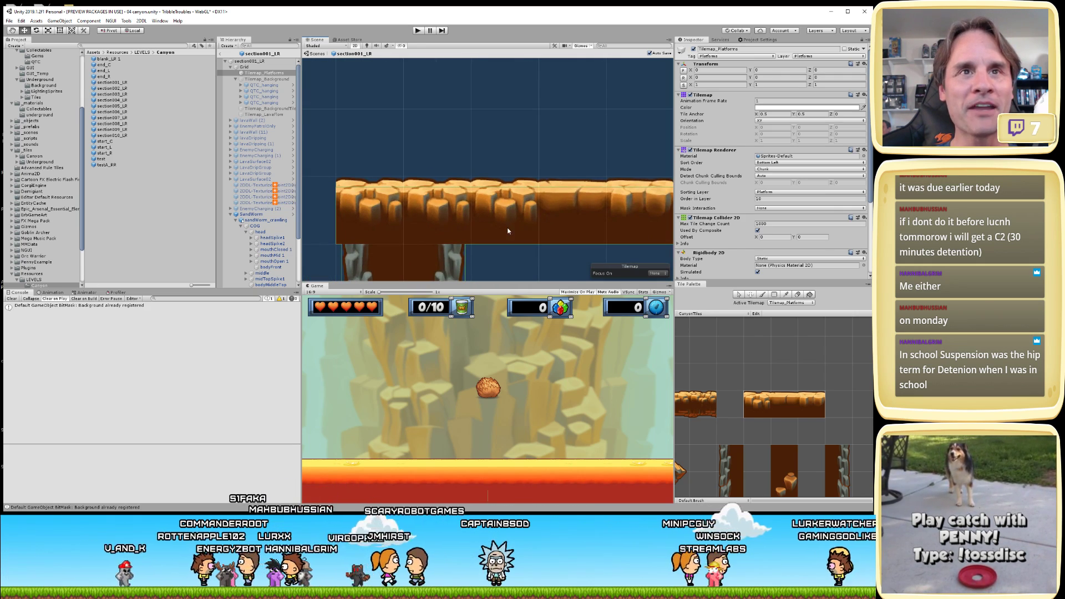
pyautogui.scroll(-4, 508, 231)
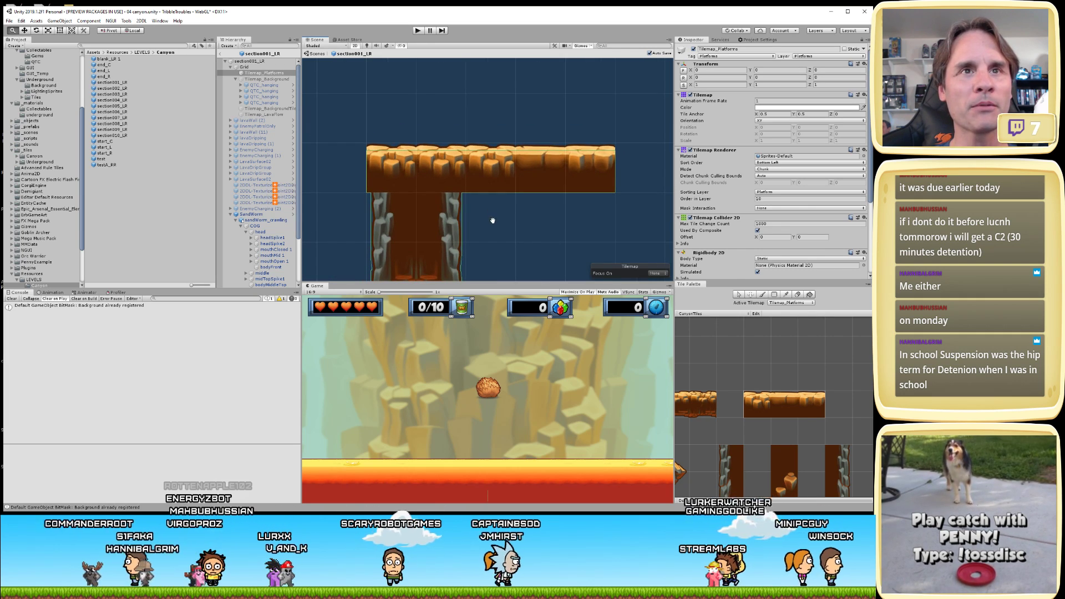
pyautogui.scroll(4, 482, 213)
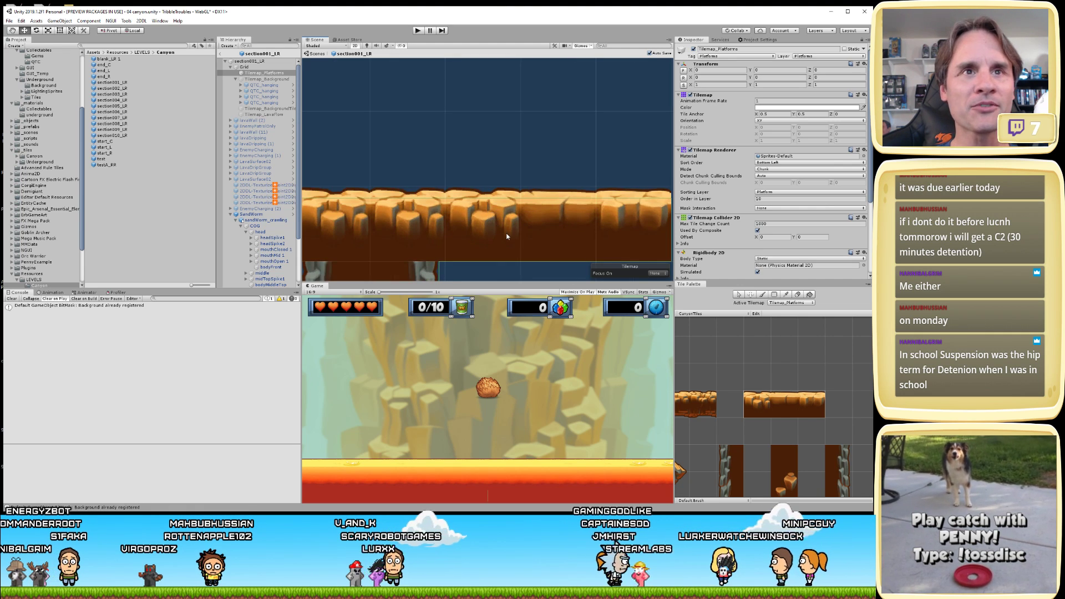
pyautogui.scroll(-3, 490, 216)
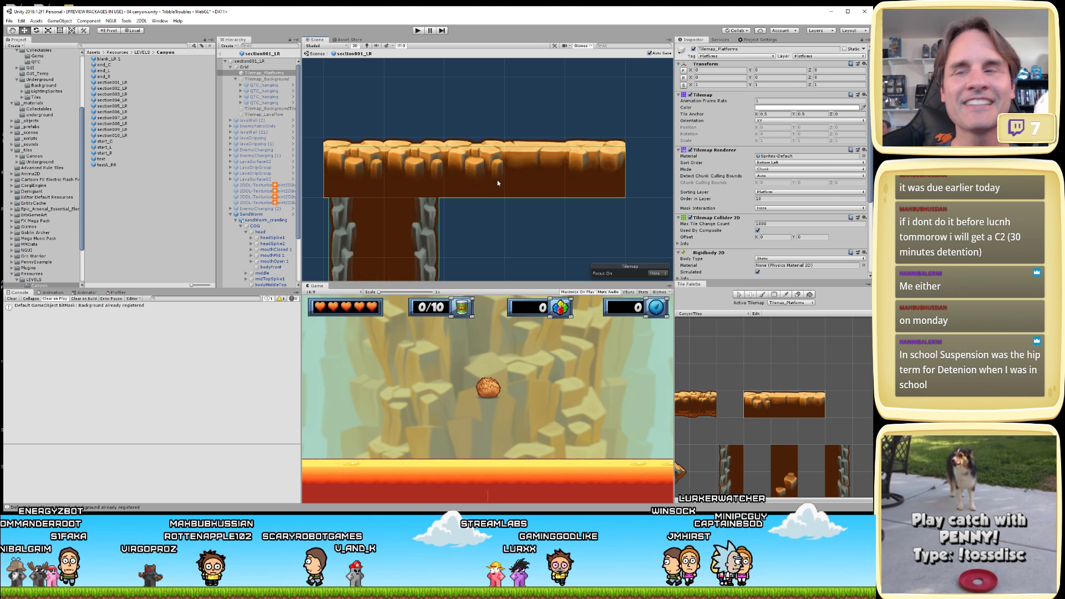
pyautogui.scroll(-2, 519, 224)
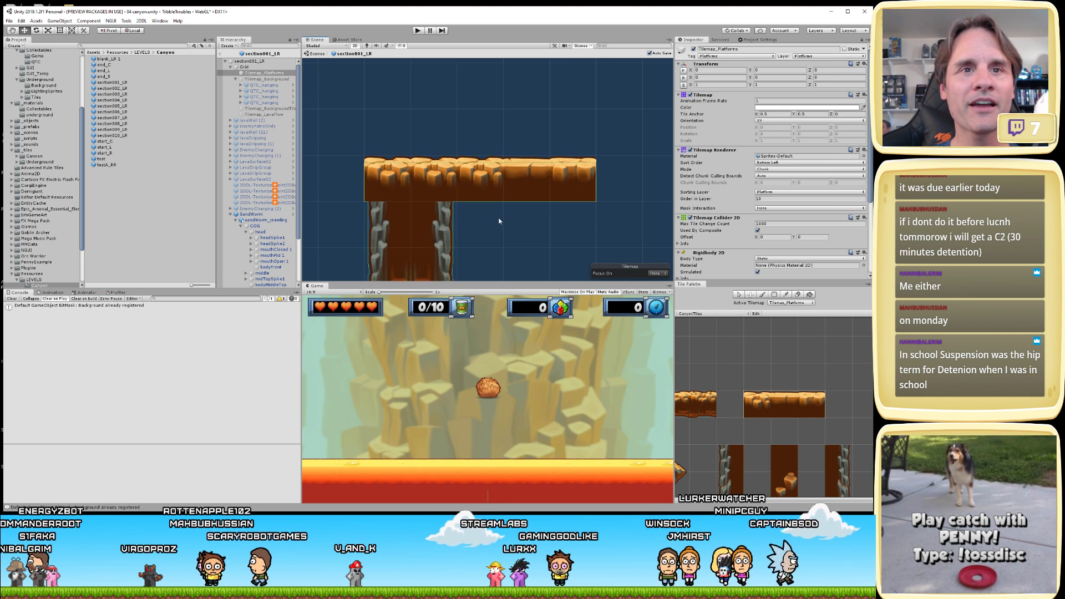
pyautogui.moveTo(519, 225); pyautogui.dragTo(466, 216, button='middle')
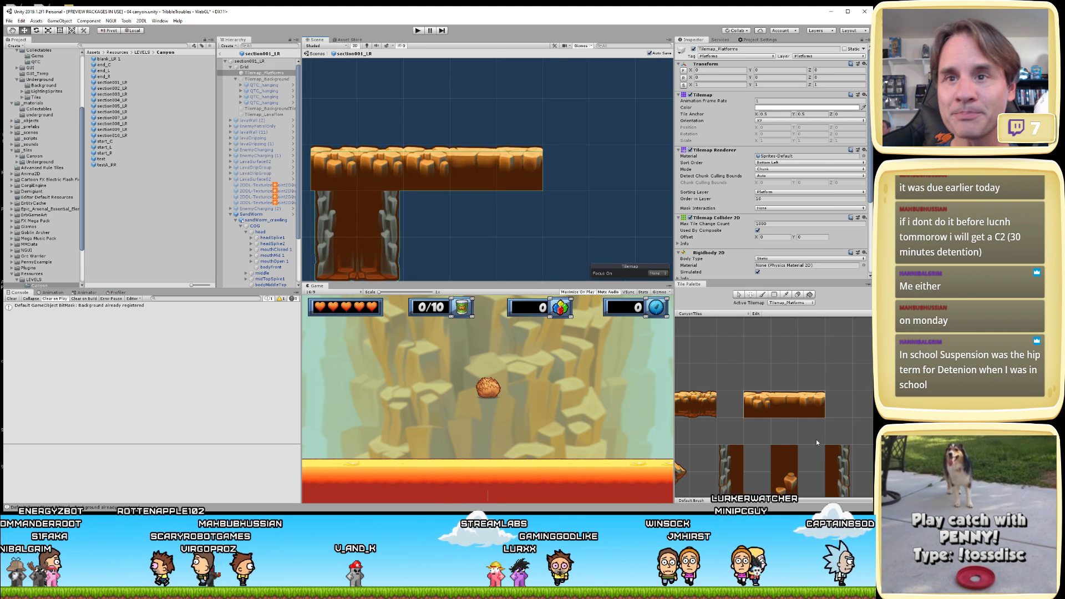
pyautogui.moveTo(737, 376)
pyautogui.mouseDown(button='middle')
pyautogui.moveTo(774, 419)
pyautogui.moveTo(709, 417)
pyautogui.moveTo(770, 358)
pyautogui.moveTo(777, 411)
pyautogui.mouseUp(button='middle')
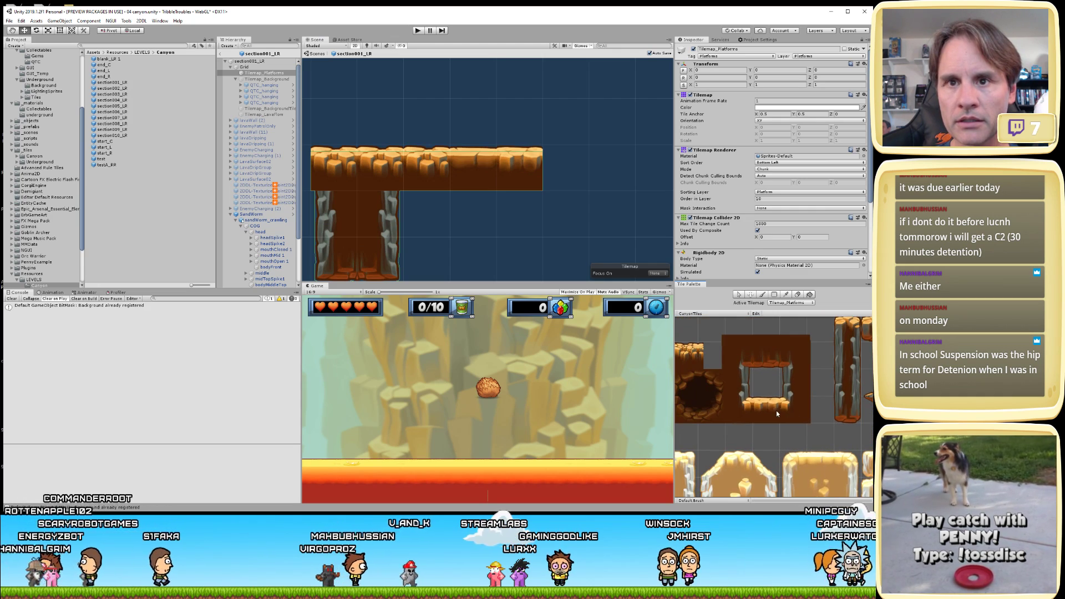
# - Paint a dark canyon platform tile beside the existing platform
pyautogui.click(774, 411)
pyautogui.click(564, 173)
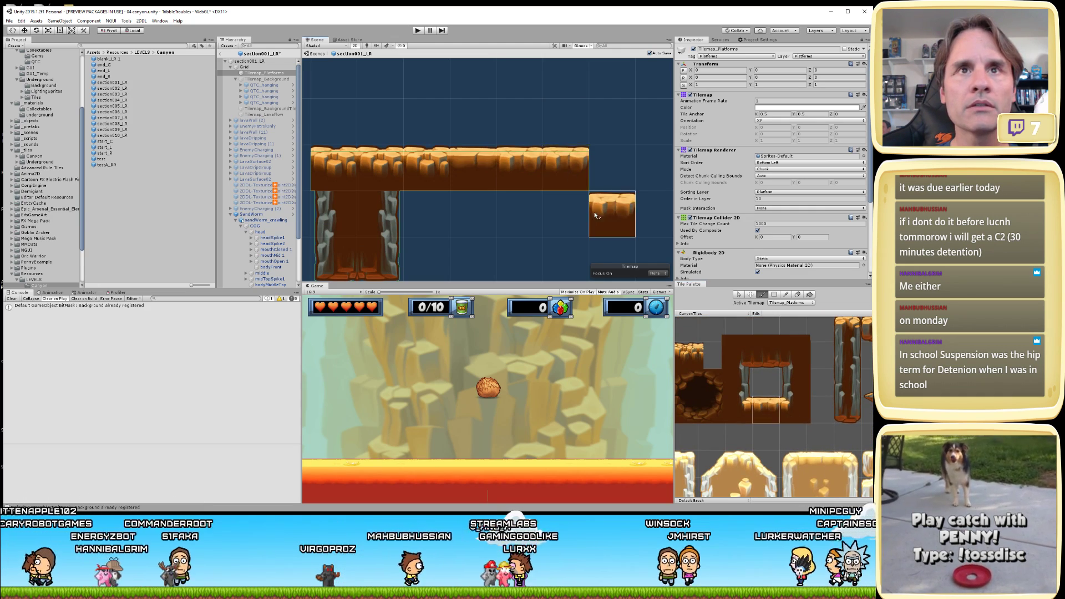
pyautogui.scroll(4, 569, 172)
pyautogui.scroll(-1, 604, 183)
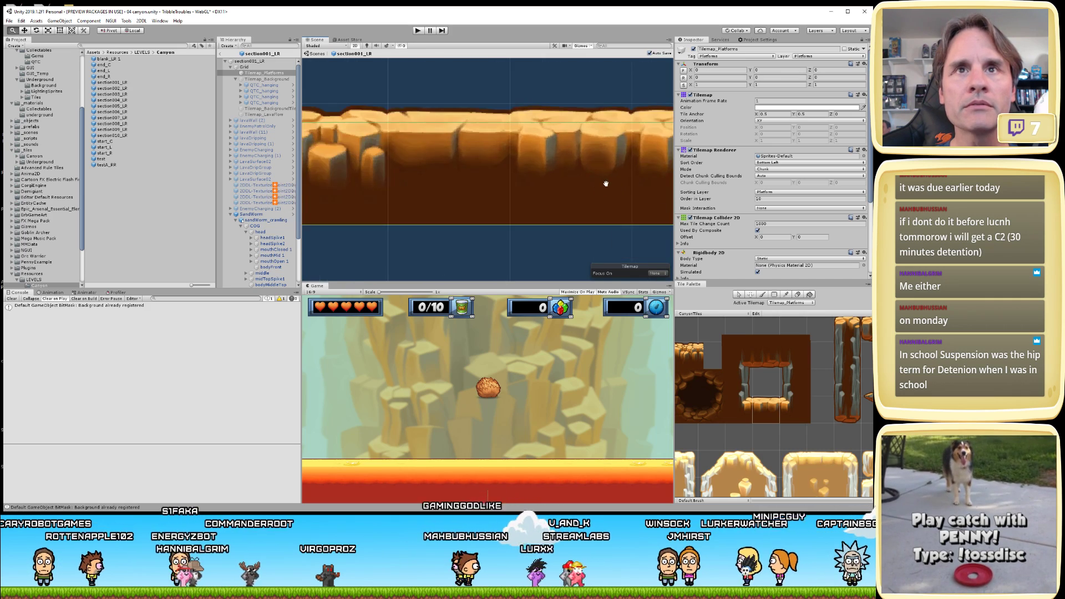
pyautogui.scroll(3, 411, 225)
pyautogui.moveTo(411, 226); pyautogui.dragTo(535, 163, button='middle')
# - Paint the spike slope tile at the platform's left edge
pyautogui.moveTo(747, 386); pyautogui.dragTo(651, 421, button='middle')
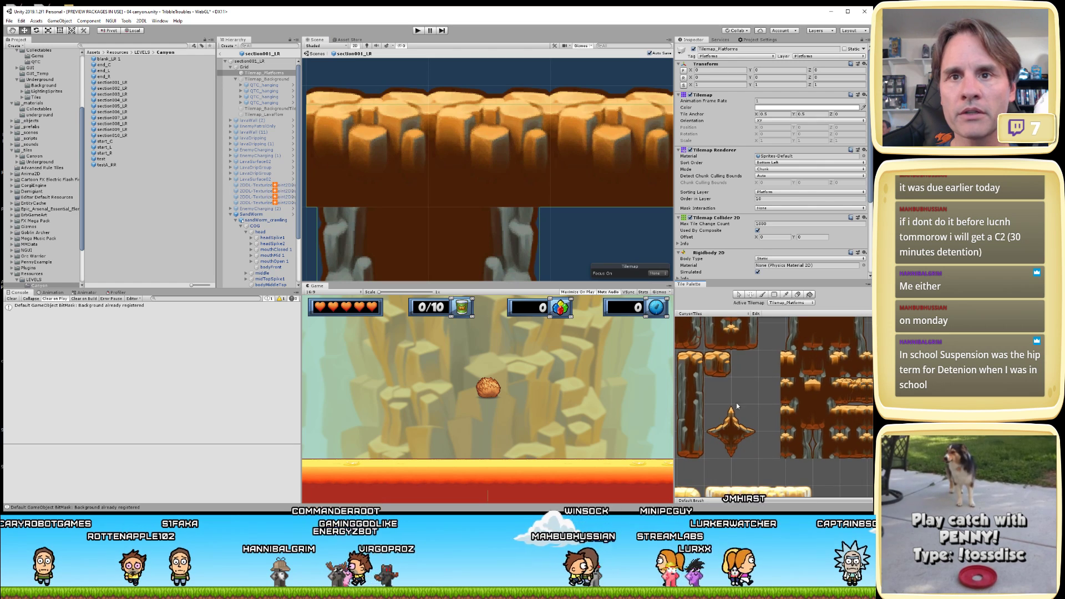
pyautogui.click(718, 417)
pyautogui.scroll(3, 639, 201)
pyautogui.moveTo(639, 202); pyautogui.dragTo(528, 204, button='middle')
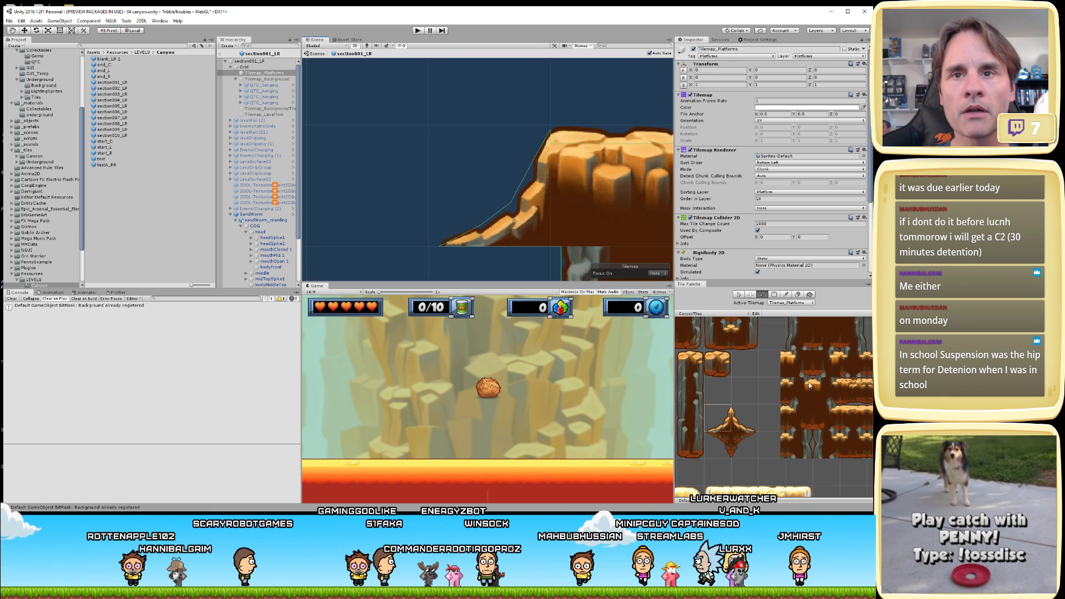
pyautogui.moveTo(764, 372); pyautogui.dragTo(698, 354, button='middle')
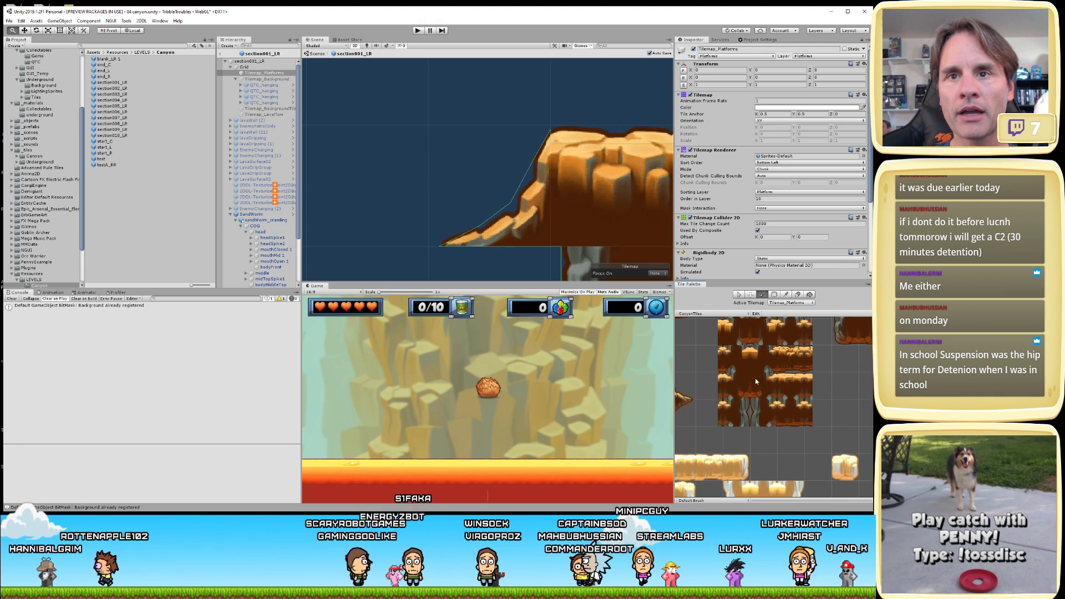
pyautogui.scroll(3, 752, 406)
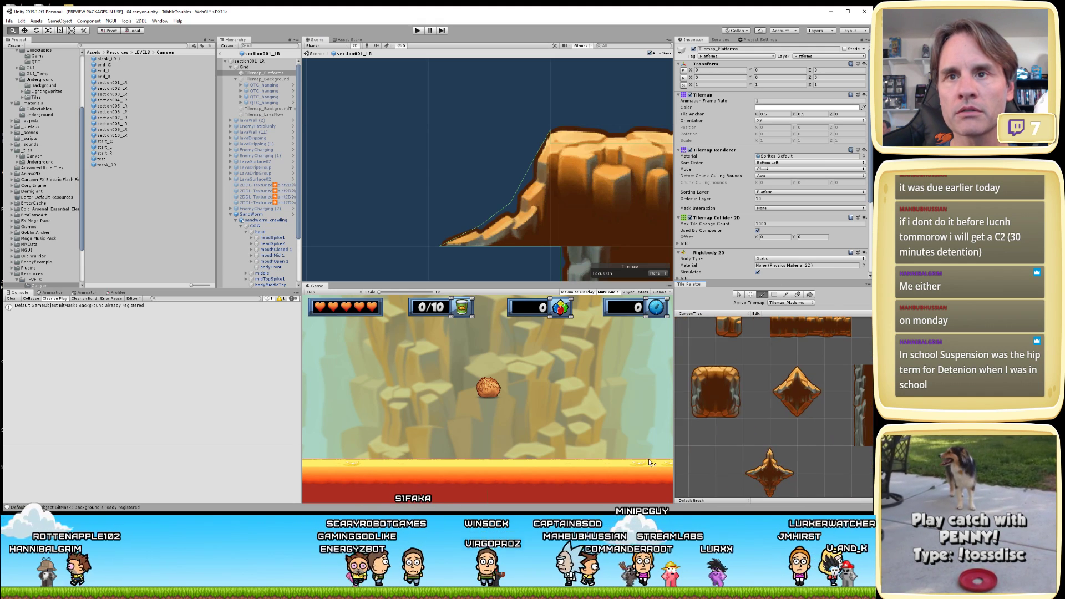
pyautogui.click(769, 471)
pyautogui.click(537, 202)
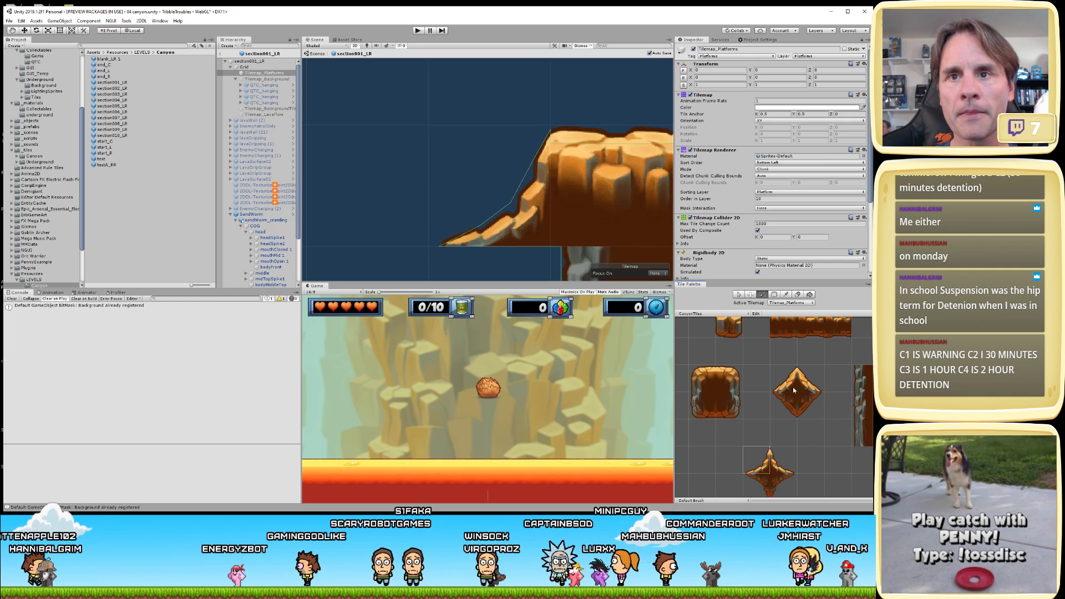
pyautogui.click(783, 379)
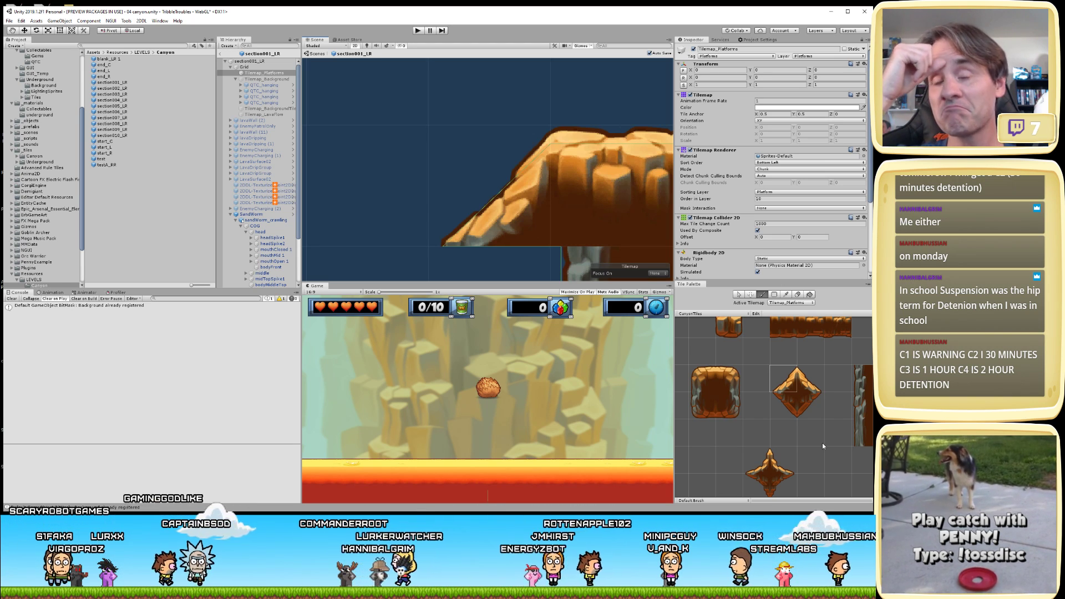
# - Paint the missing tile in the empty cell between the two rock tiles
pyautogui.moveTo(550, 180); pyautogui.dragTo(448, 187, button='middle')
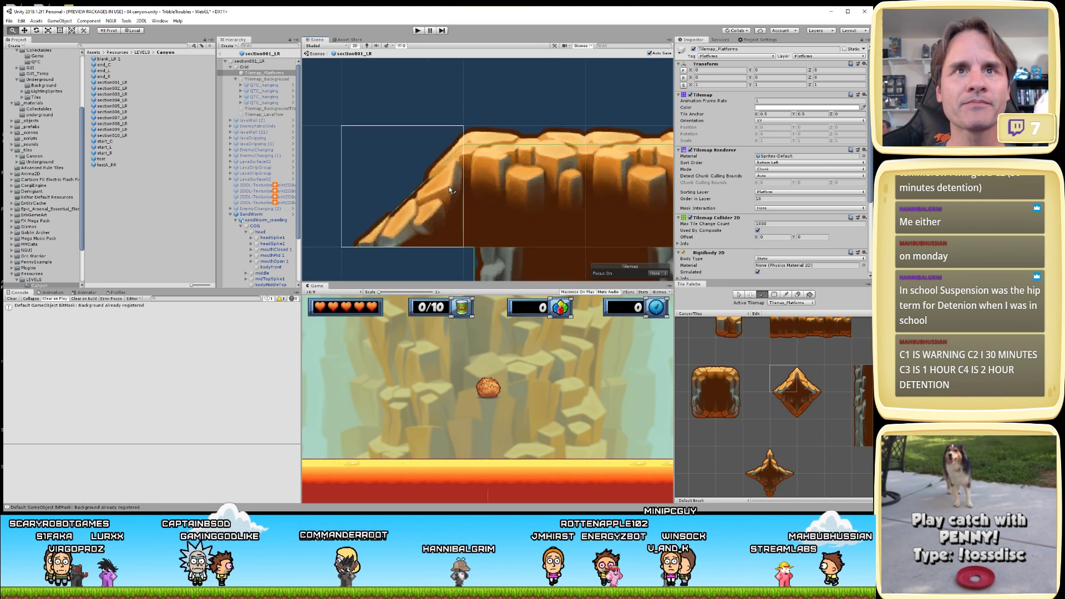
pyautogui.click(472, 136)
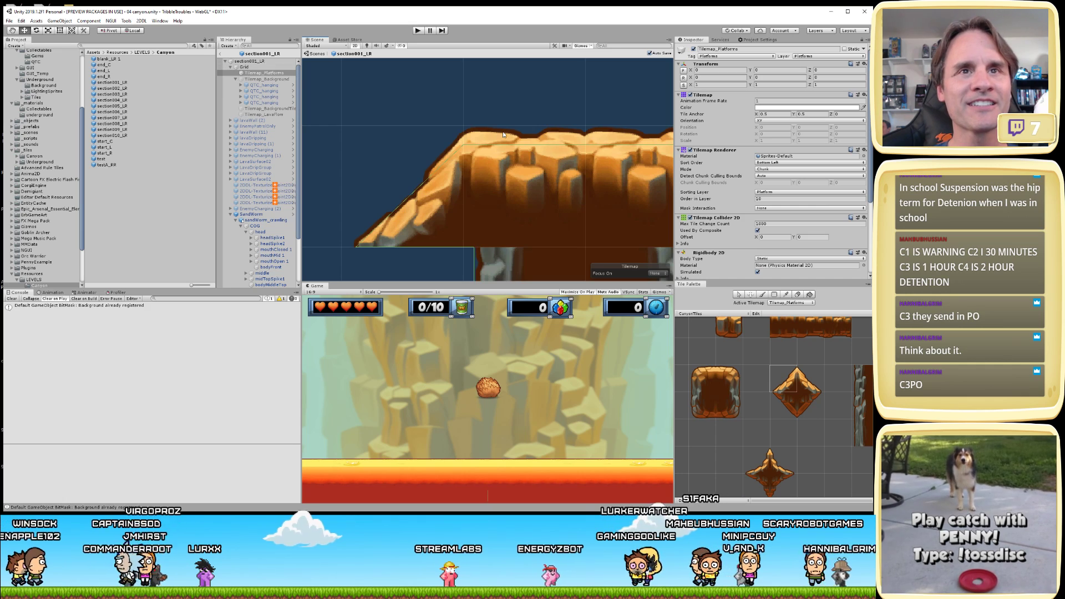
# - Paint the square block tile from the Tile Palette over the platform's sloped left end
pyautogui.scroll(1, 503, 135)
pyautogui.scroll(1, 477, 162)
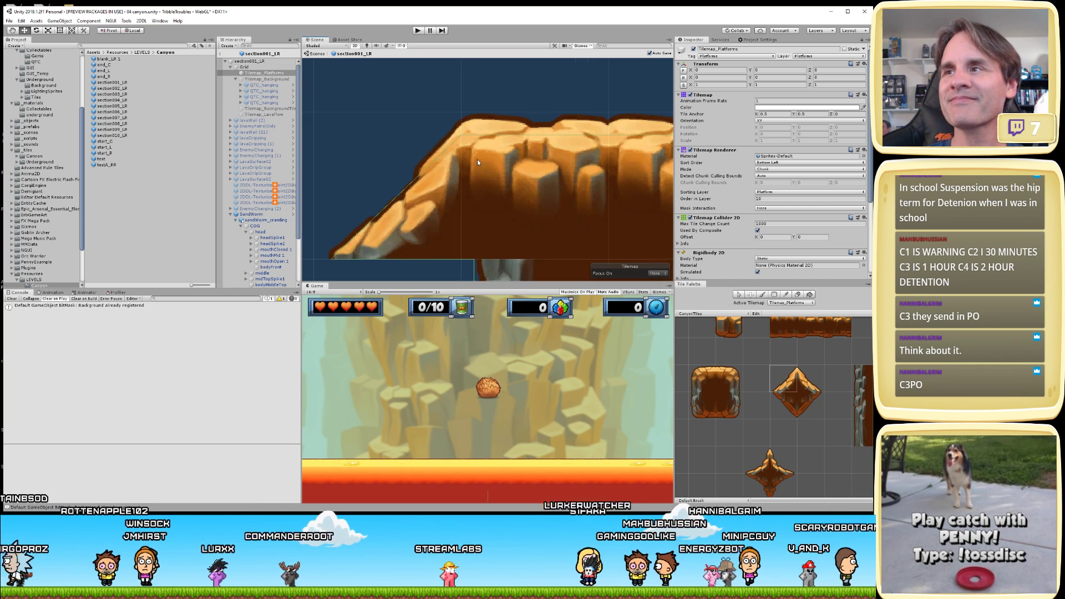
pyautogui.scroll(-1, 468, 181)
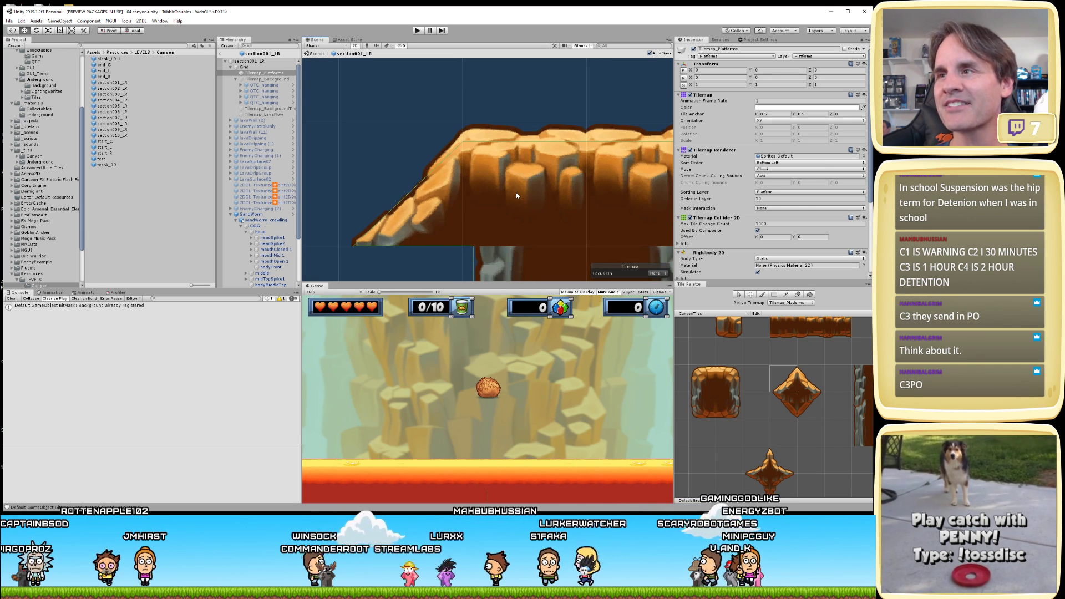
pyautogui.scroll(-3, 535, 166)
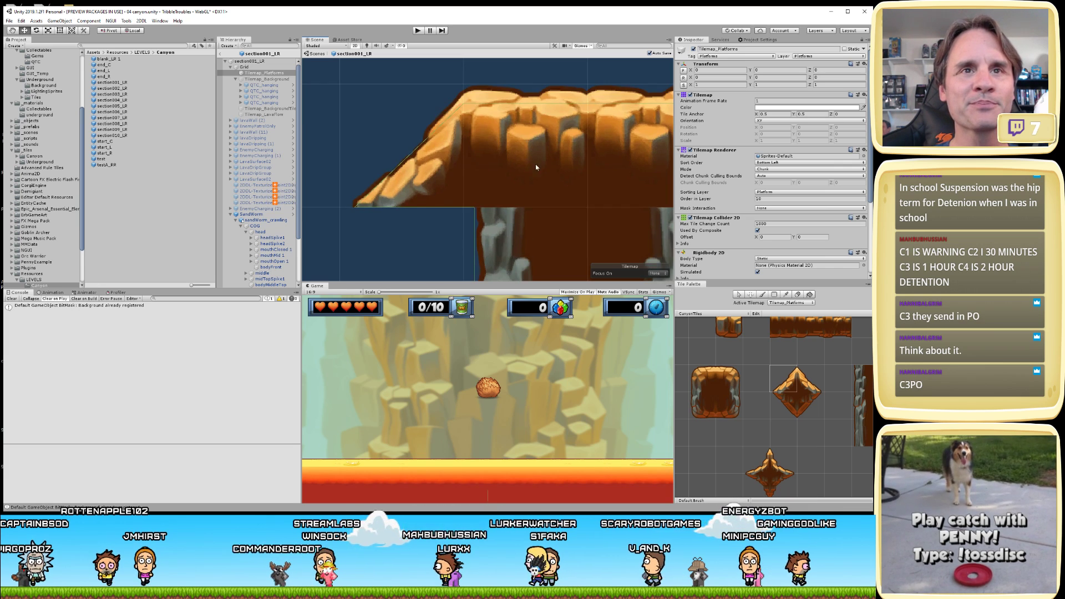
pyautogui.scroll(-1, 536, 191)
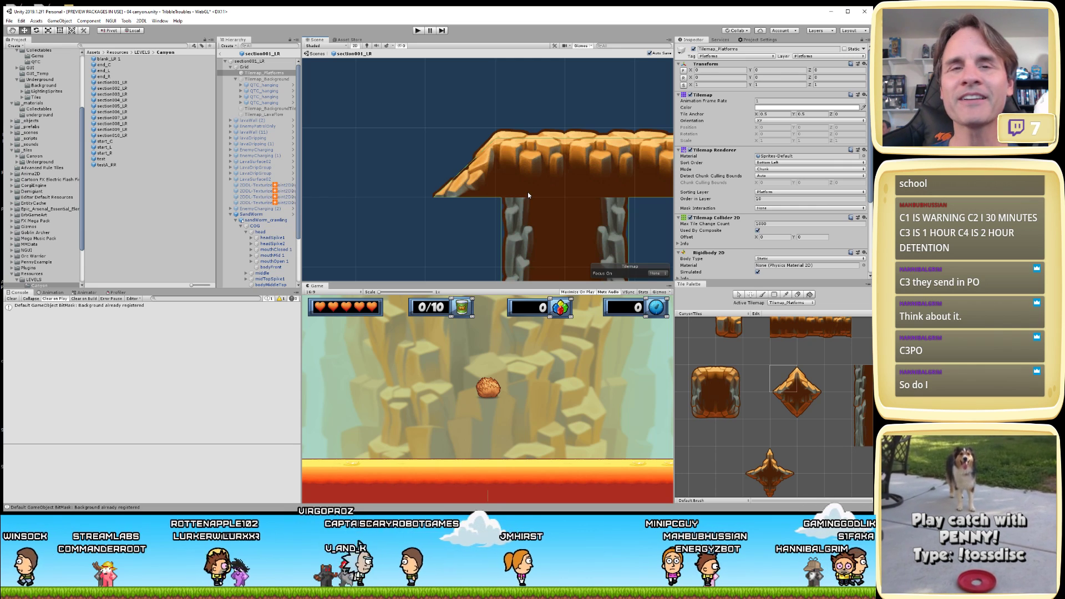
pyautogui.moveTo(521, 175); pyautogui.dragTo(475, 148, button='middle')
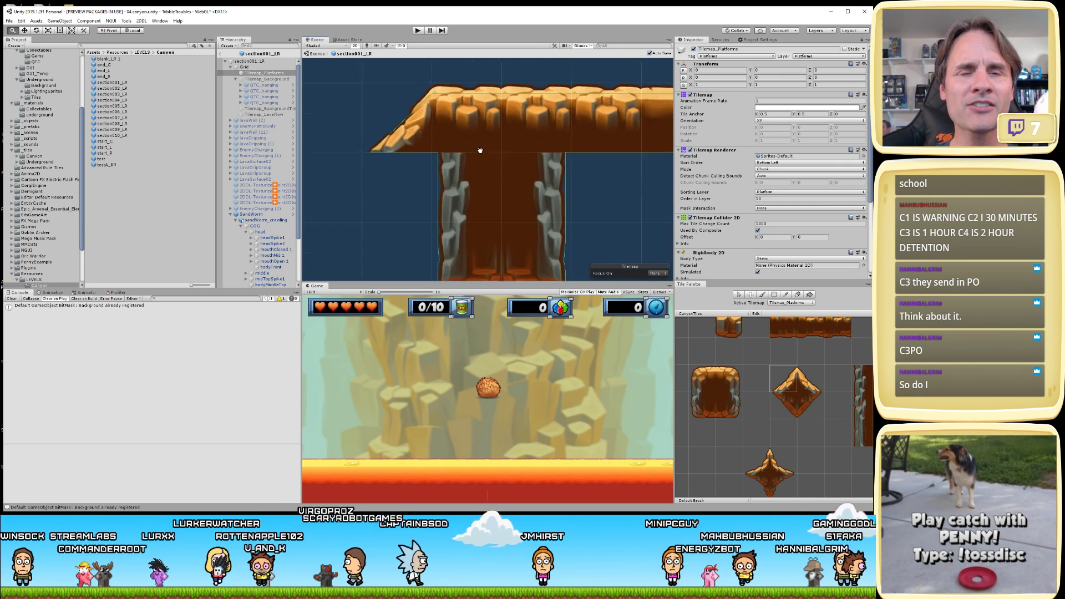
pyautogui.scroll(-2, 488, 171)
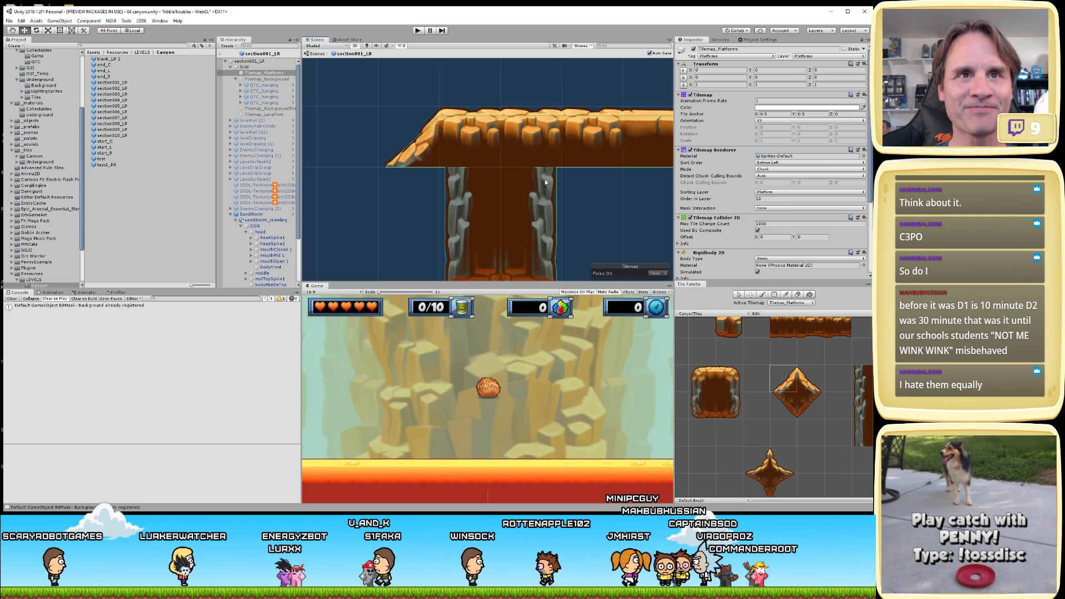
pyautogui.scroll(-2, 544, 178)
pyautogui.moveTo(567, 190); pyautogui.dragTo(488, 203, button='middle')
pyautogui.scroll(6, 469, 201)
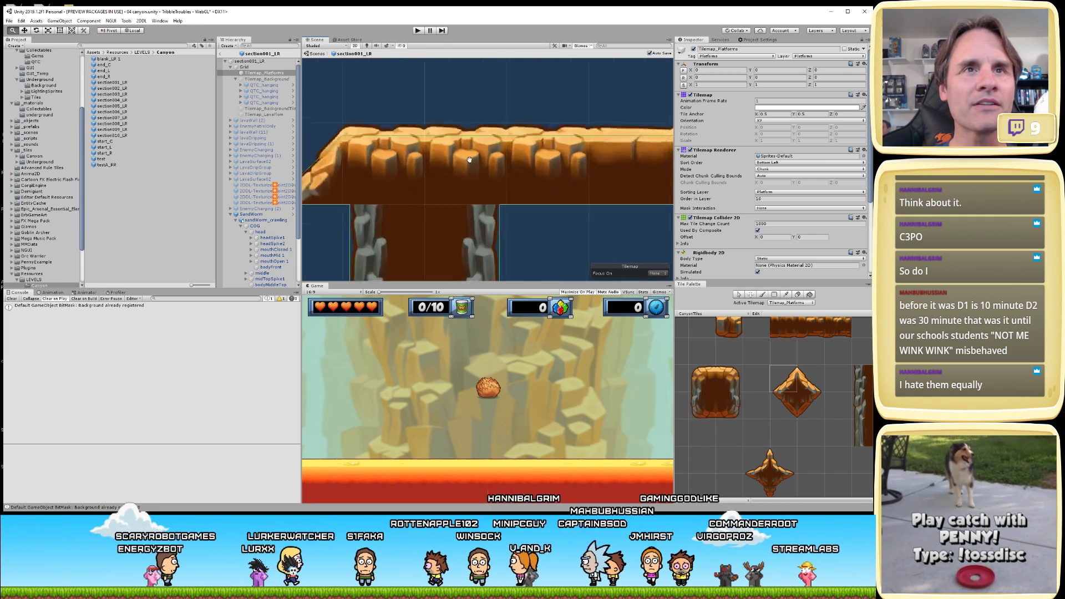
pyautogui.scroll(3, 471, 170)
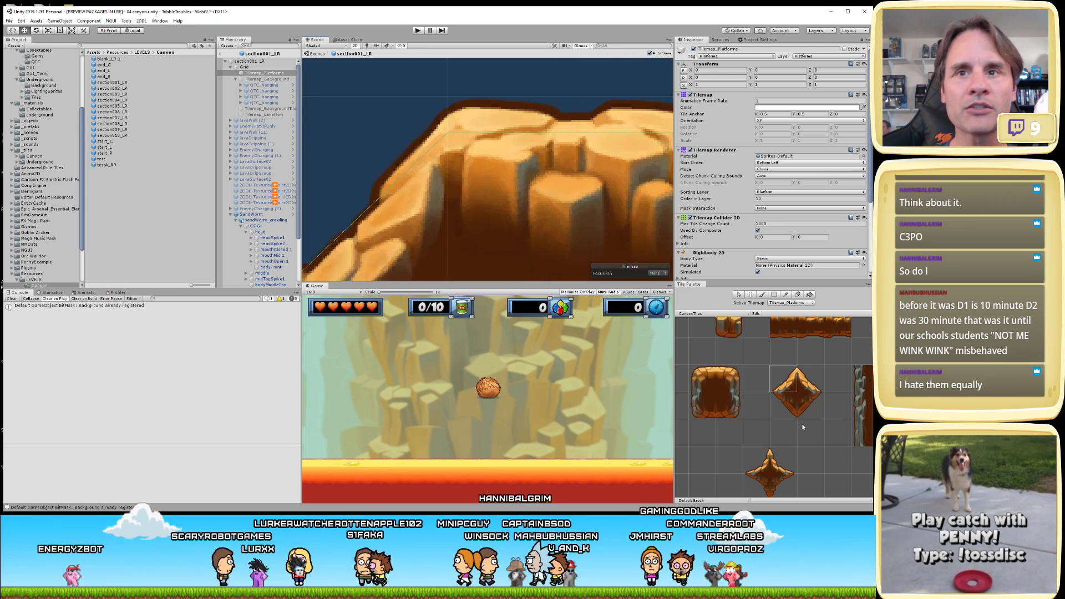
pyautogui.click(696, 375)
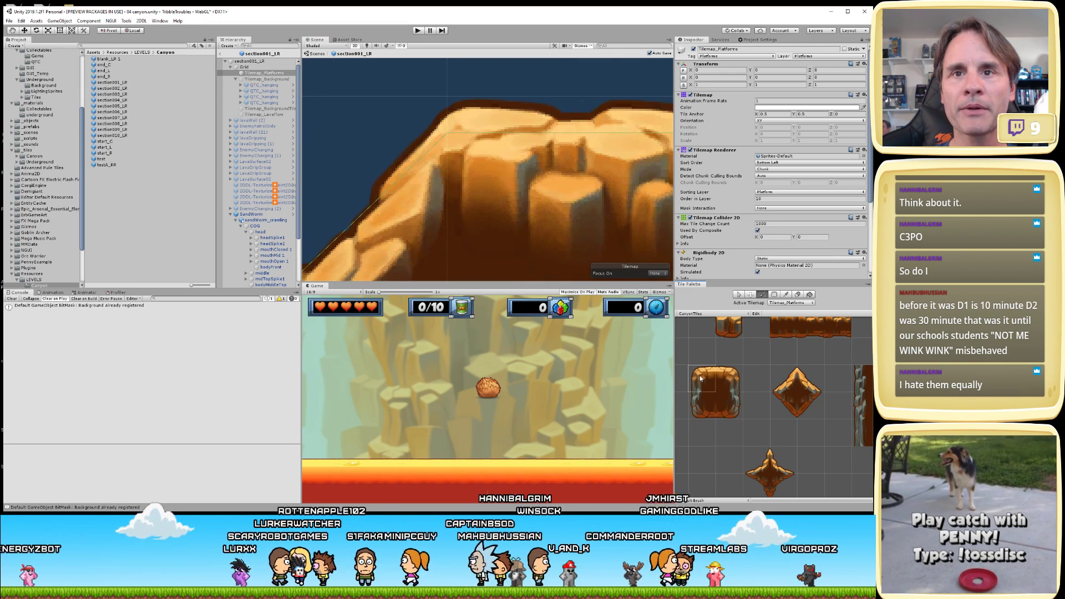
pyautogui.click(400, 182)
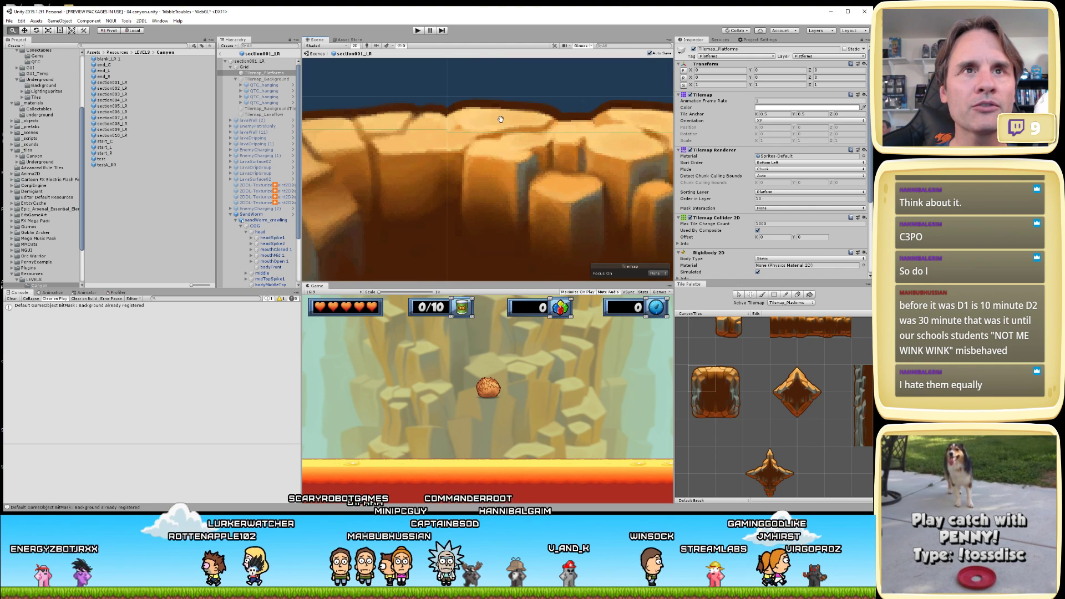
pyautogui.scroll(3, 618, 107)
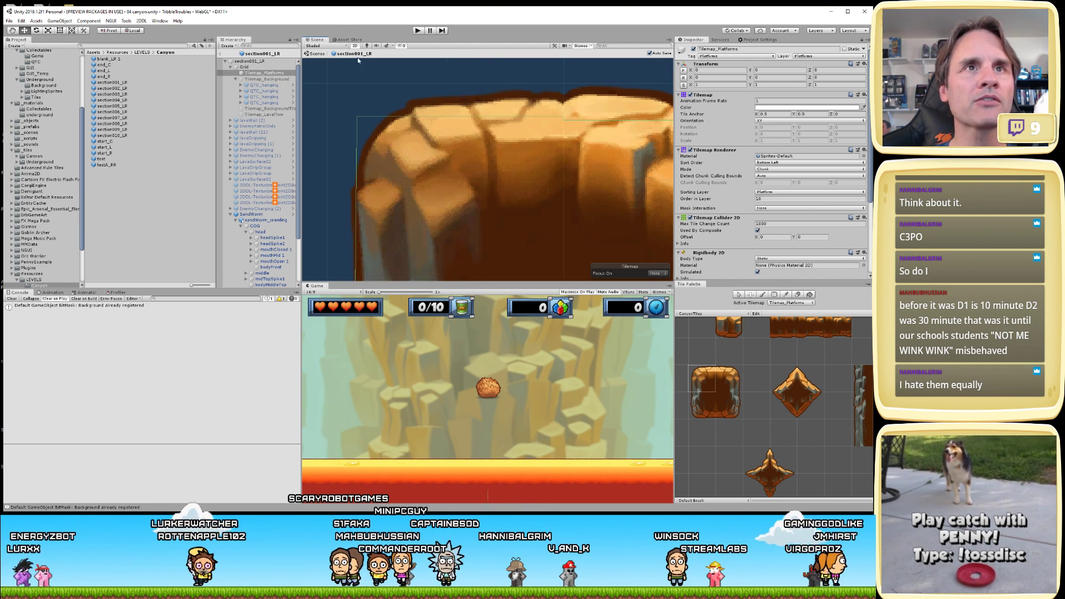
pyautogui.scroll(5, 42, 105)
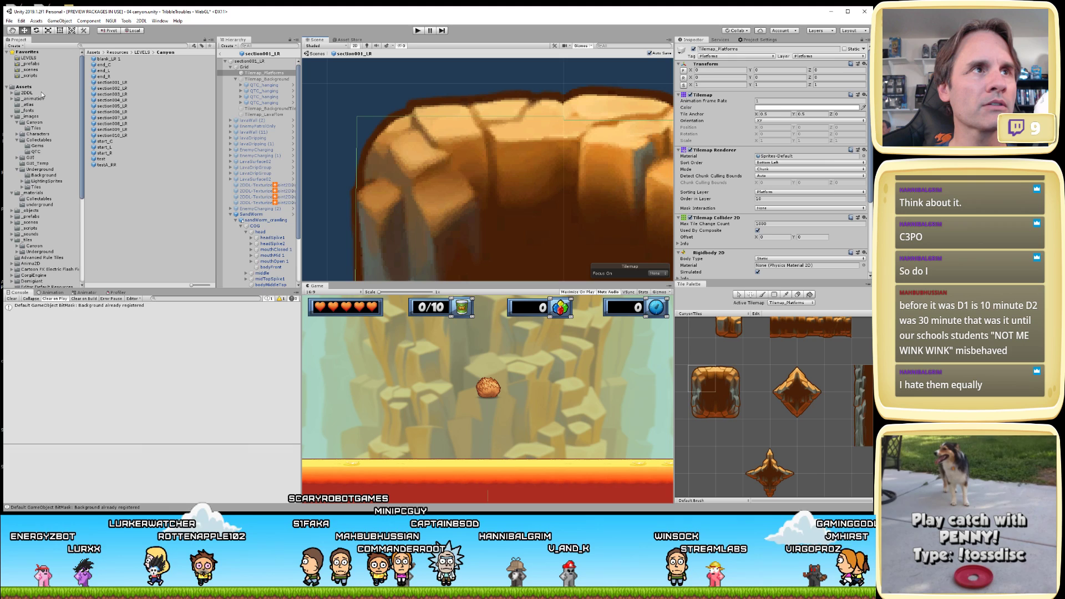
# - Load the canyonTiles sheet from the Canyon Tiles folder into the Sprite Editor
pyautogui.click(37, 128)
pyautogui.click(121, 59)
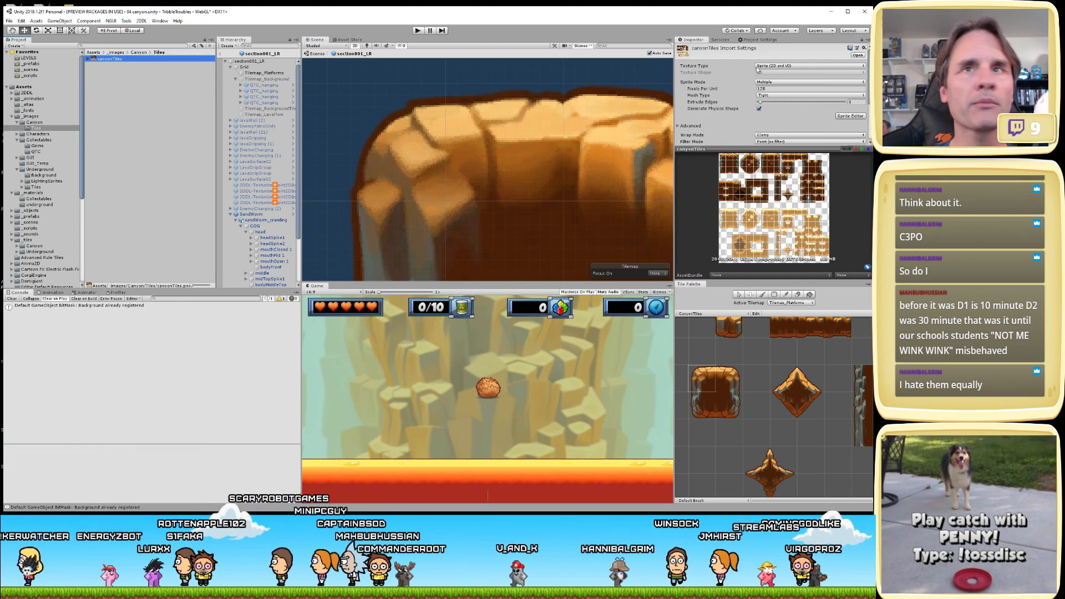
pyautogui.click(849, 116)
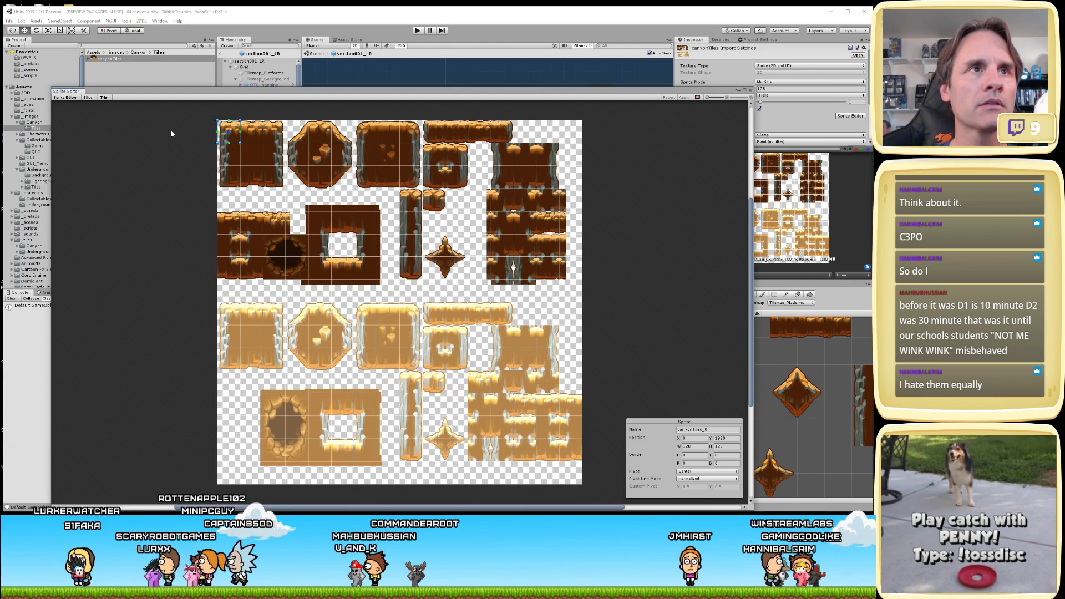
# - Select the square tile sprite canyonTiles_6 and bring up the editing-mode list
pyautogui.click(172, 132)
pyautogui.scroll(4, 291, 151)
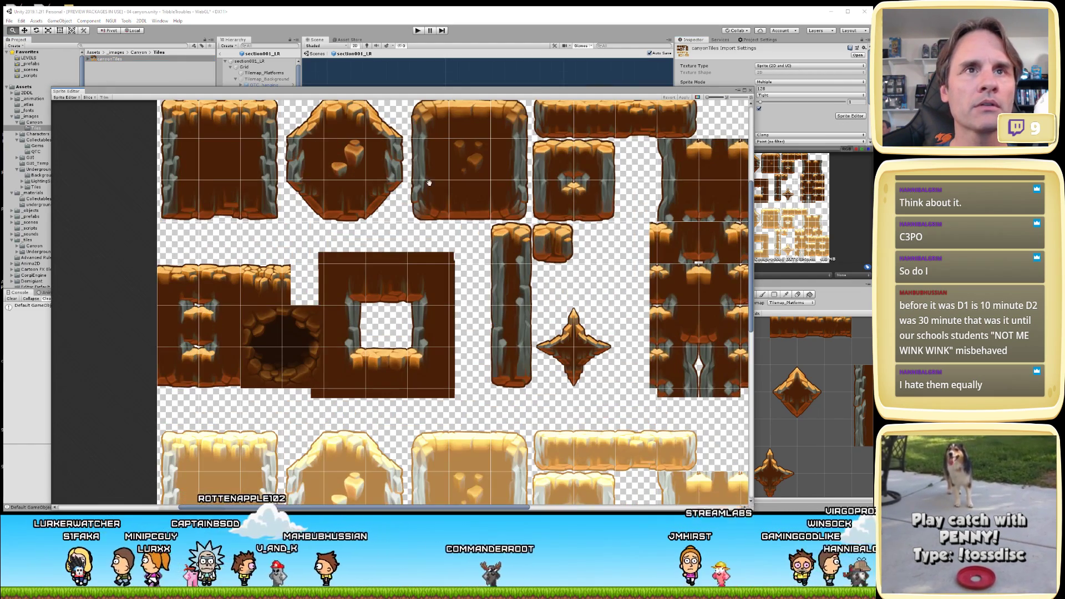
pyautogui.scroll(3, 428, 147)
pyautogui.moveTo(416, 238); pyautogui.dragTo(511, 212, button='middle')
pyautogui.scroll(2, 511, 212)
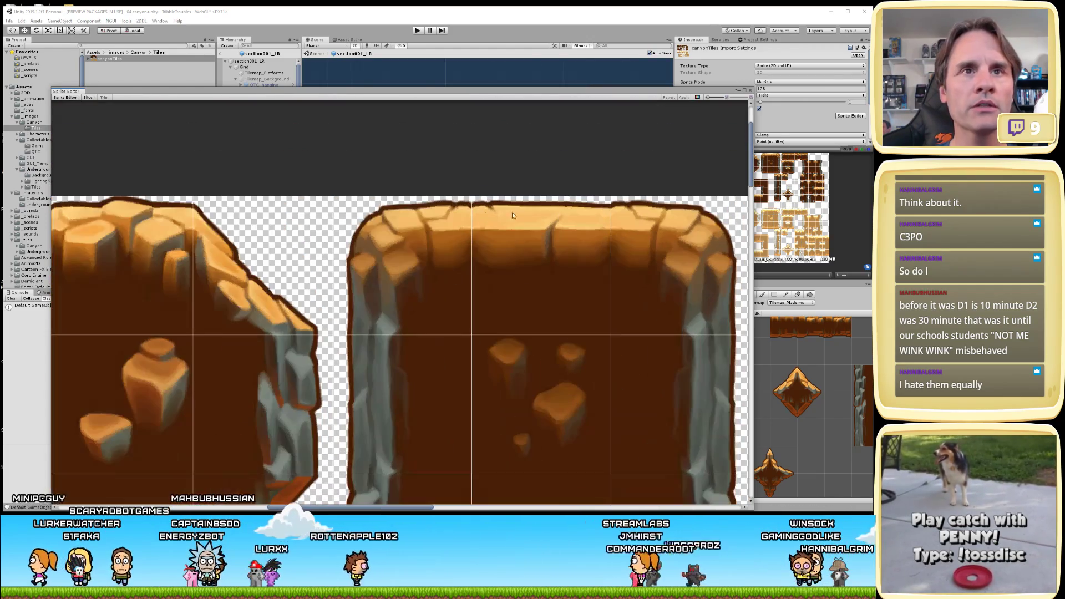
pyautogui.click(427, 214)
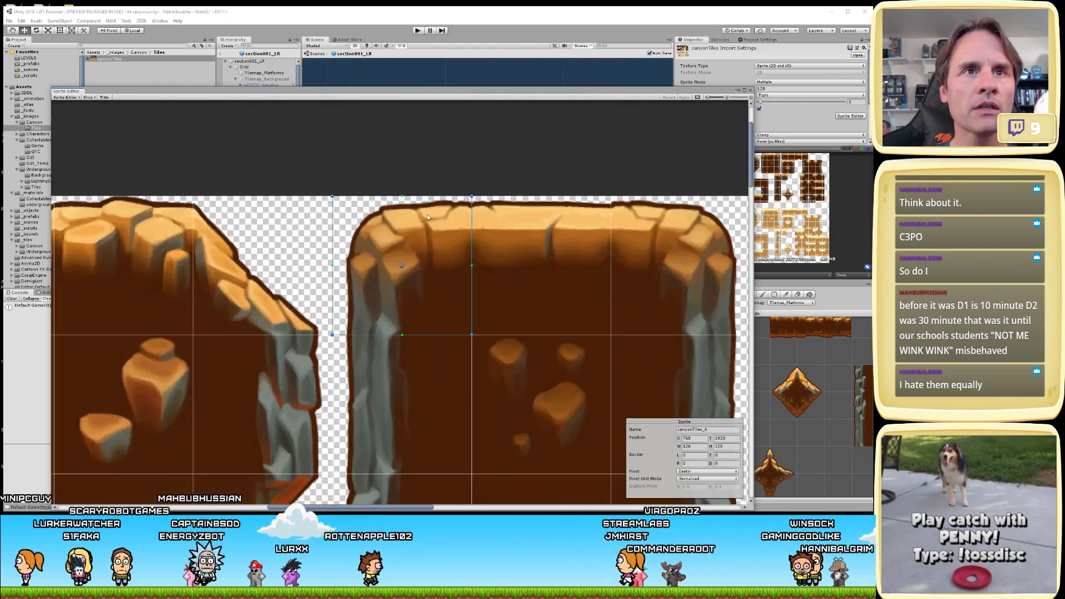
pyautogui.click(69, 97)
# - In Custom Physics Shape mode, level the left half's top edge, deleting its middle vertex
pyautogui.click(77, 116)
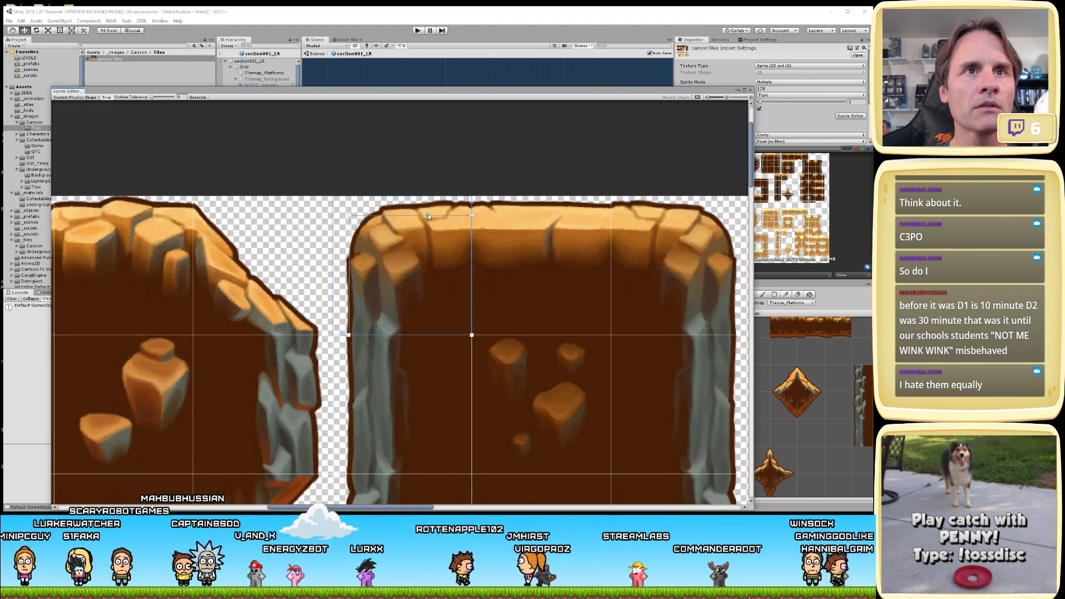
pyautogui.scroll(2, 465, 225)
pyautogui.moveTo(477, 208); pyautogui.dragTo(477, 212)
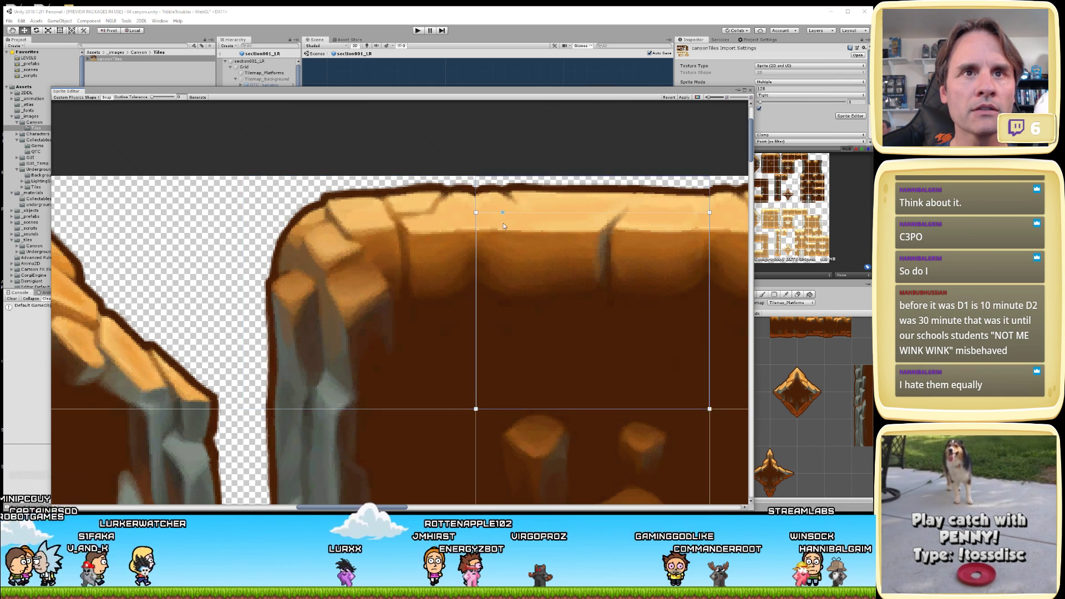
pyautogui.press('Delete')
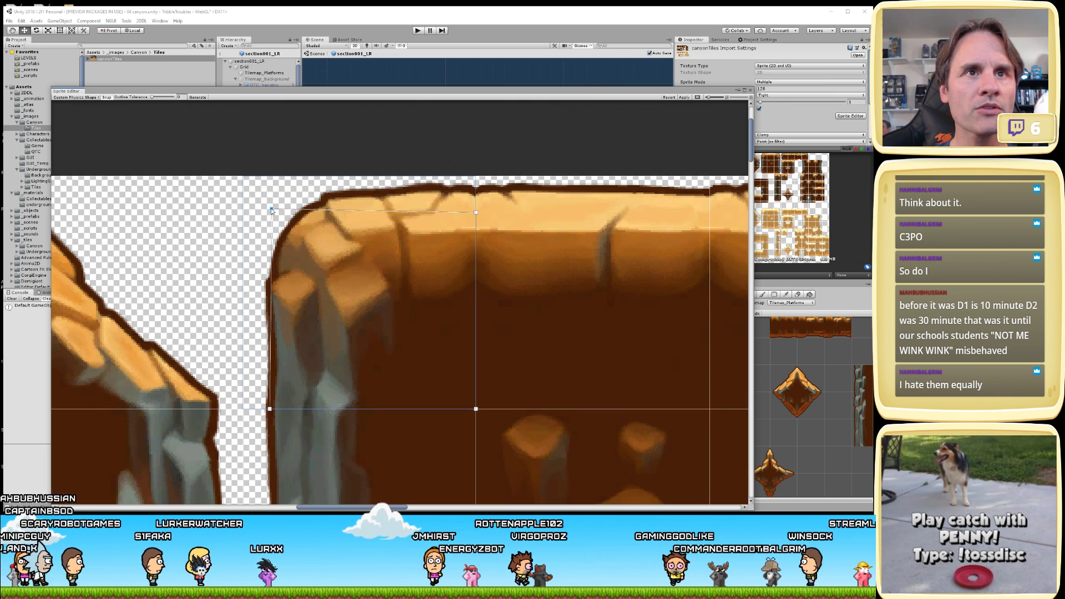
pyautogui.moveTo(271, 209); pyautogui.dragTo(270, 212)
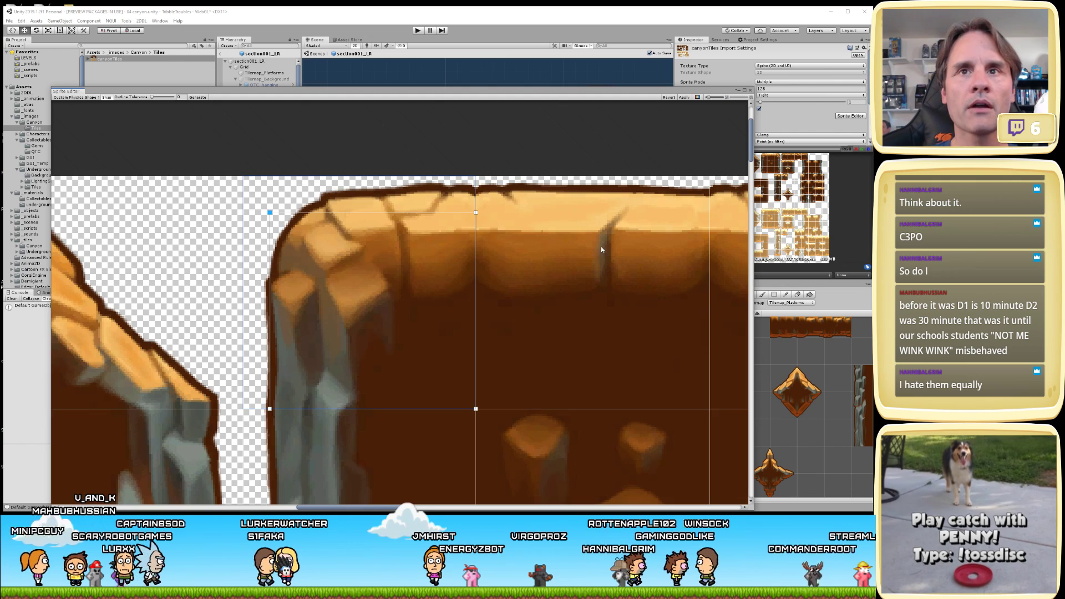
# - Lower both top vertices on the ledge tile's right half to level its edge
pyautogui.hscroll(5, 601, 246)
pyautogui.click(537, 244)
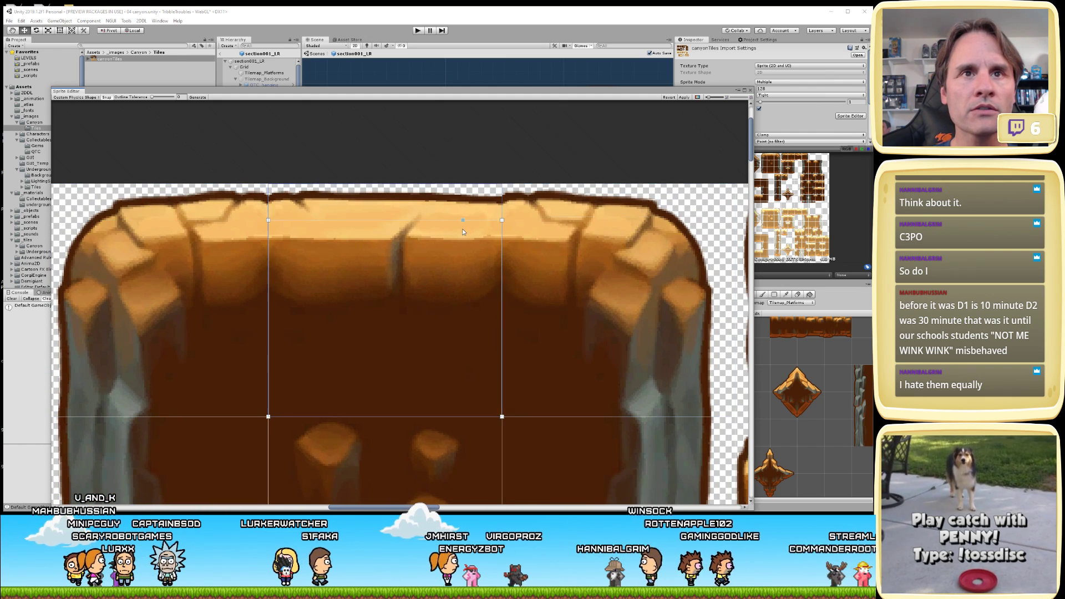
pyautogui.moveTo(502, 216); pyautogui.dragTo(502, 221)
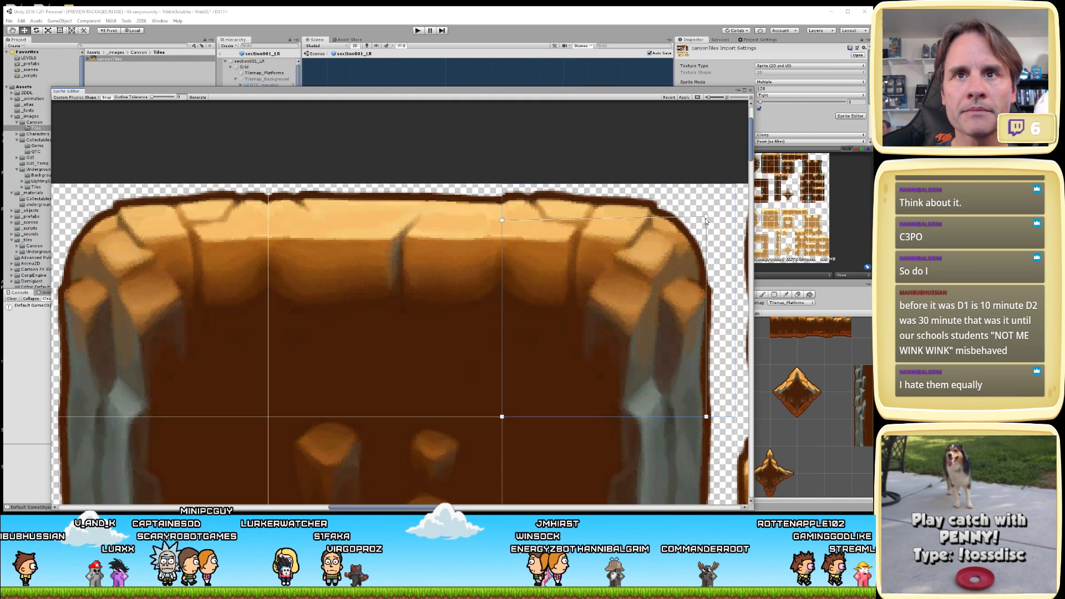
pyautogui.moveTo(706, 216); pyautogui.dragTo(706, 220)
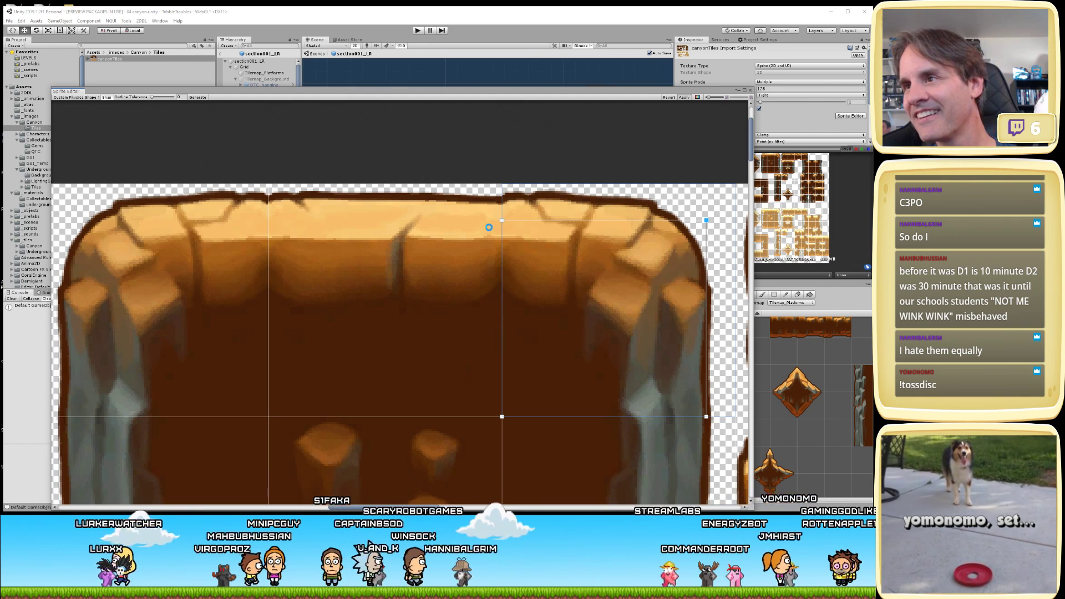
pyautogui.scroll(-10, 489, 228)
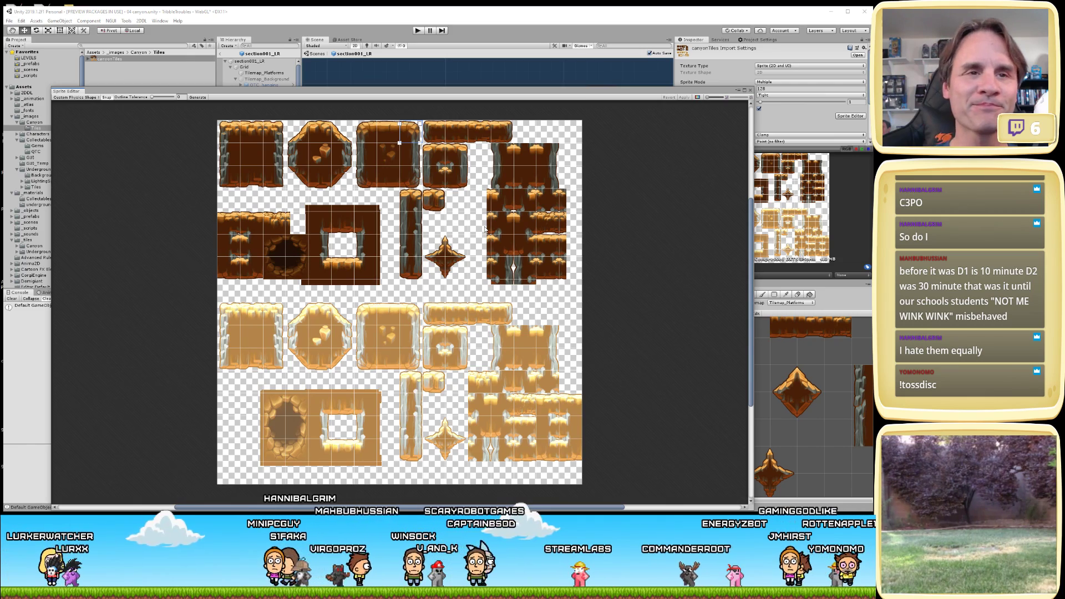
# - Drag the star tile's outline vertices onto its upper-left spiky edge, undoing one bad move
pyautogui.scroll(3, 403, 206)
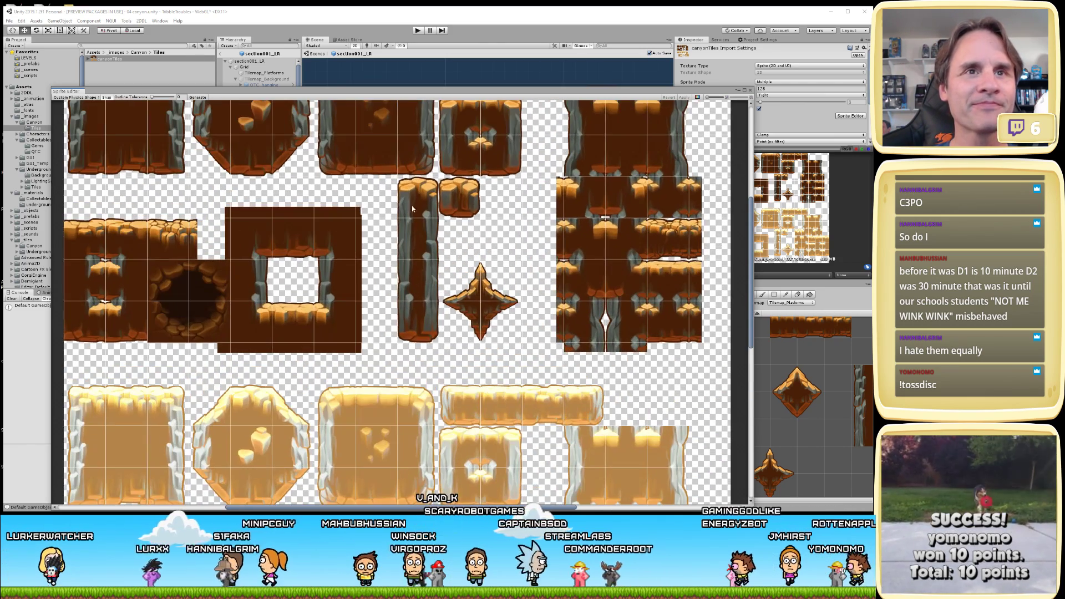
pyautogui.scroll(2, 487, 298)
pyautogui.click(453, 282)
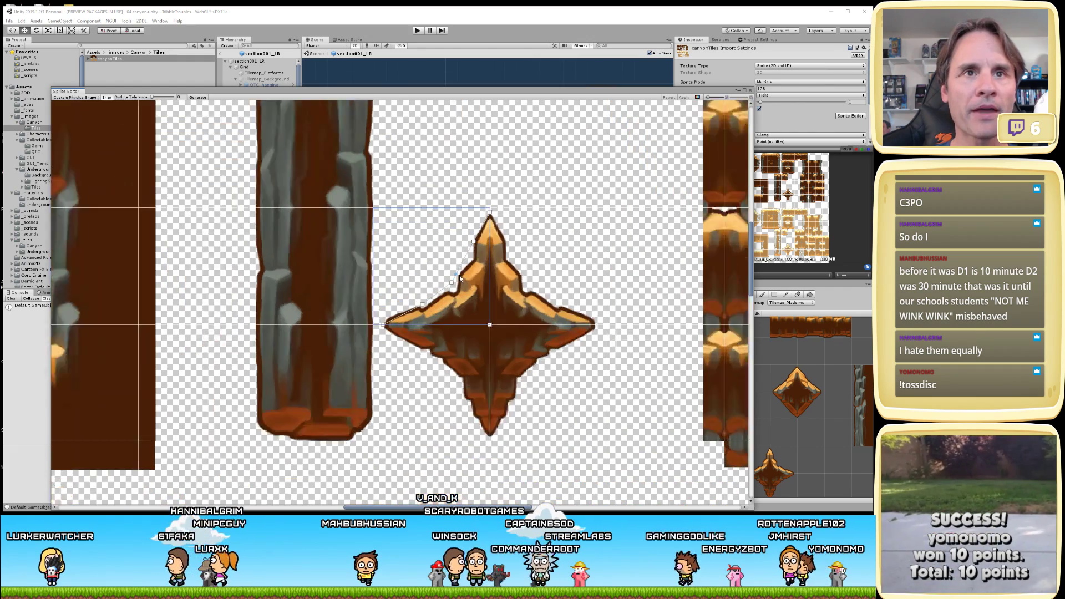
pyautogui.scroll(4, 470, 277)
pyautogui.scroll(1, 470, 276)
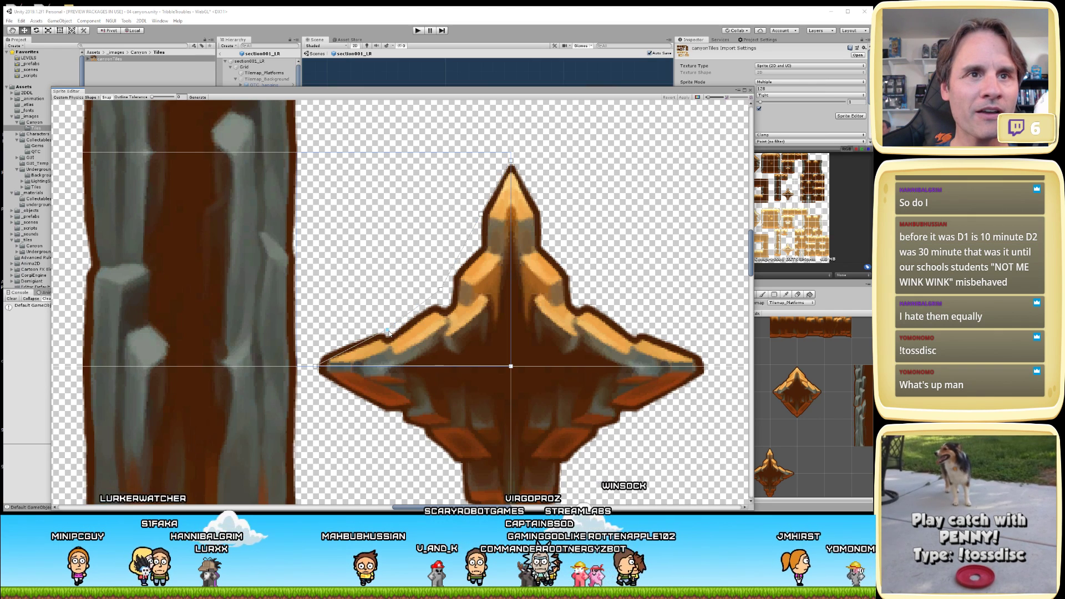
pyautogui.moveTo(388, 333); pyautogui.dragTo(389, 343)
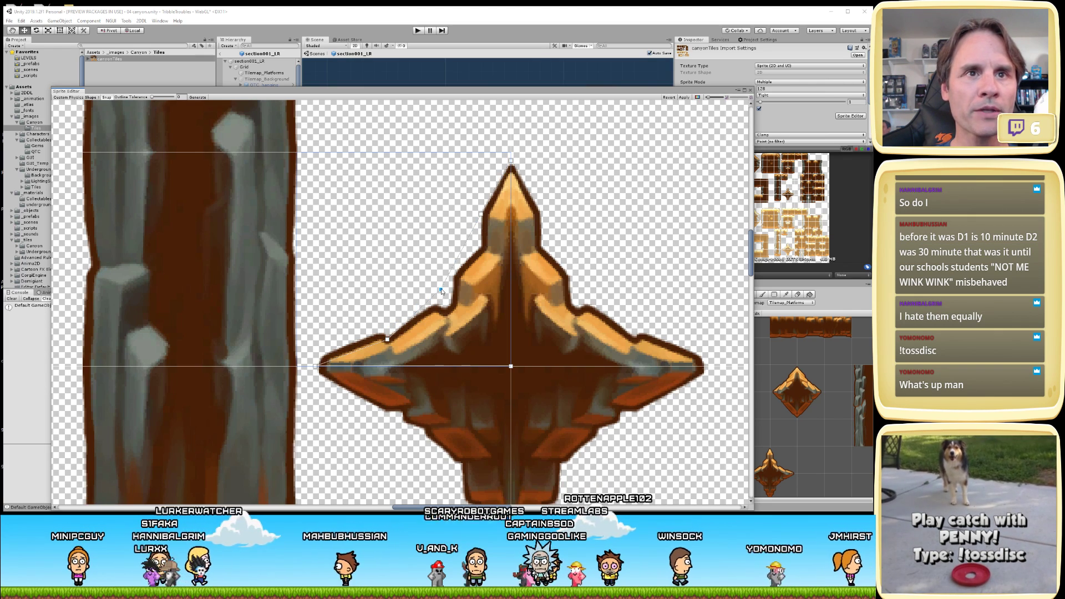
pyautogui.moveTo(441, 289); pyautogui.dragTo(444, 307)
pyautogui.moveTo(481, 214); pyautogui.dragTo(481, 242)
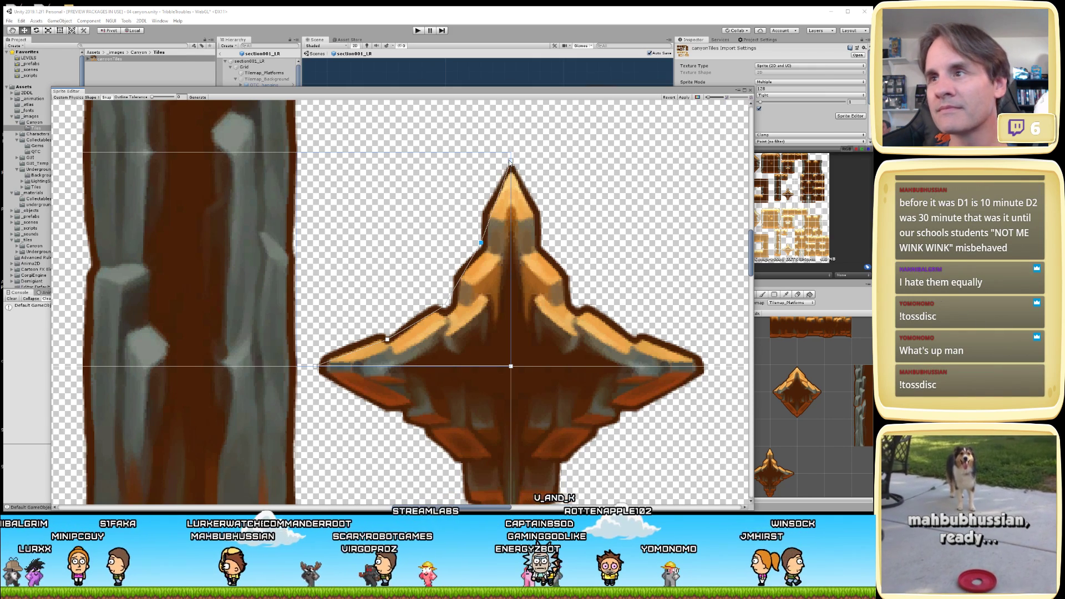
pyautogui.hotkey('ctrl', 'z')
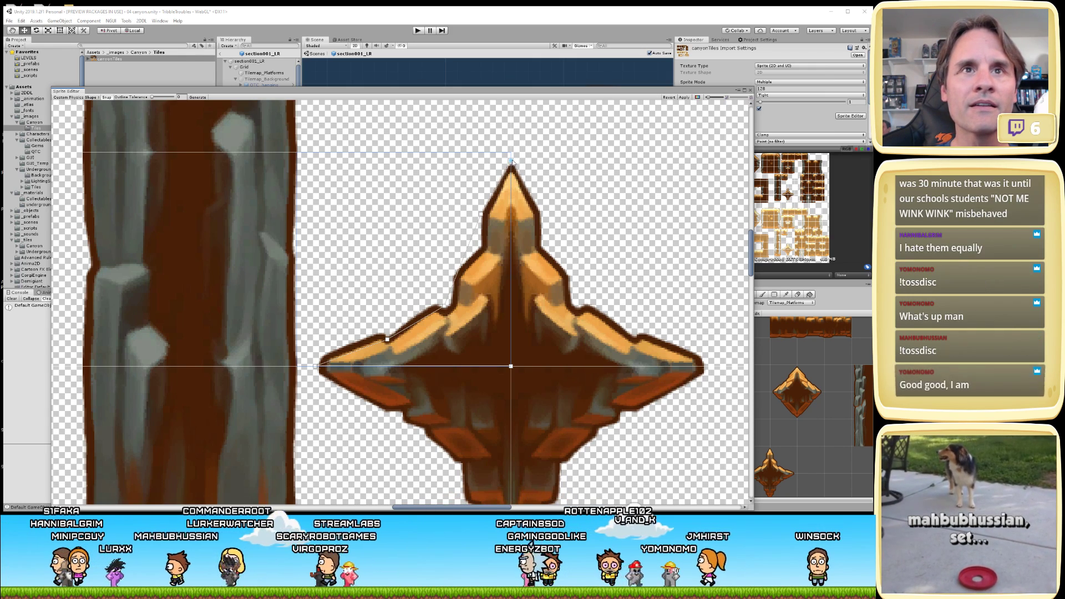
pyautogui.moveTo(510, 162); pyautogui.dragTo(485, 247)
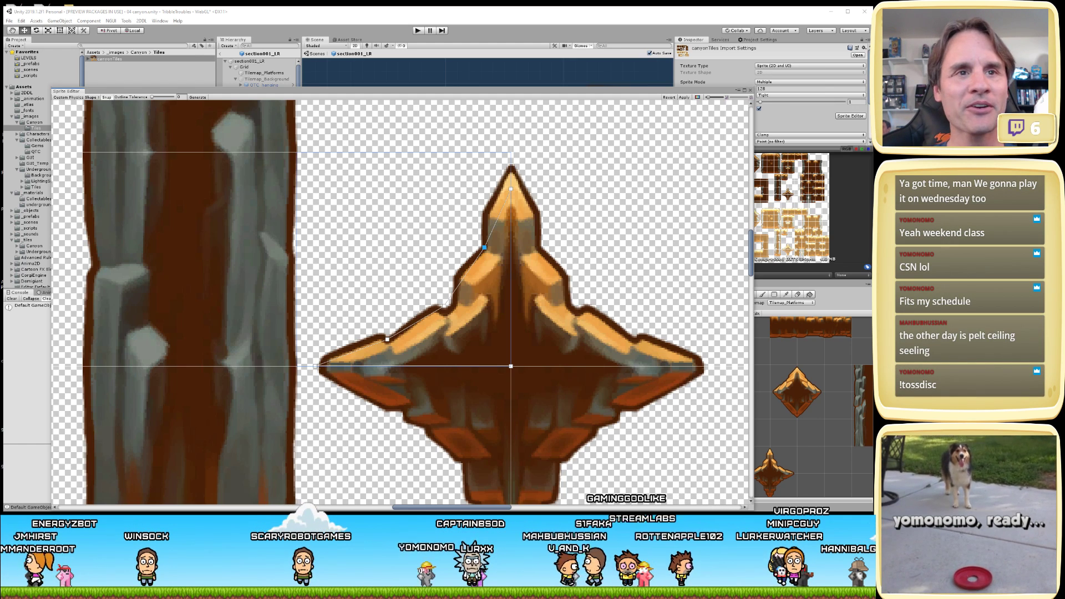
# - Settle the star outline's tip vertex onto its peak, undoing and redoing edits
pyautogui.scroll(1, 524, 219)
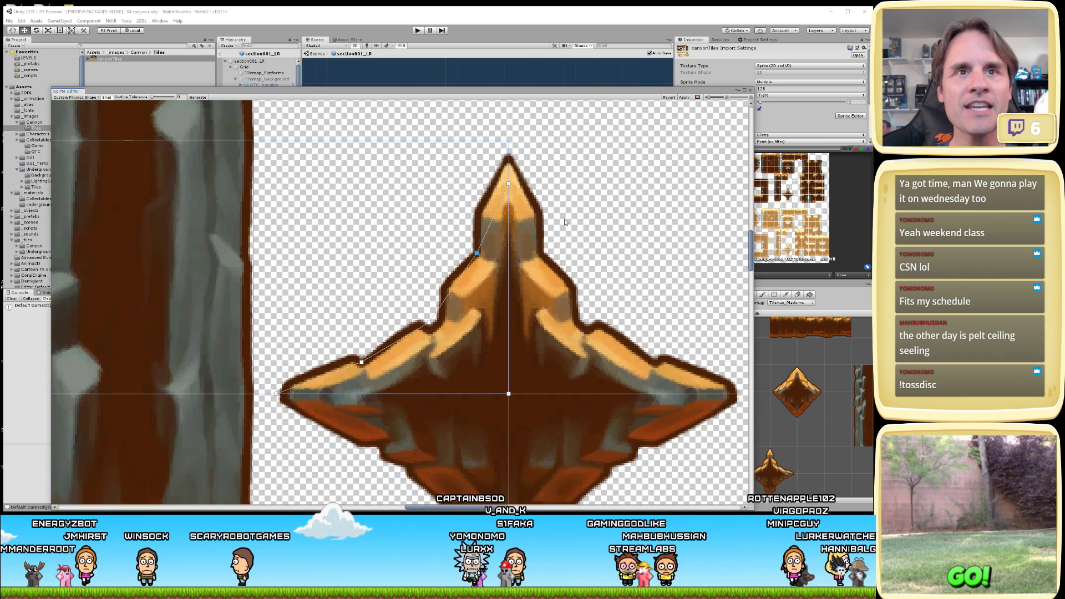
pyautogui.scroll(-4, 575, 262)
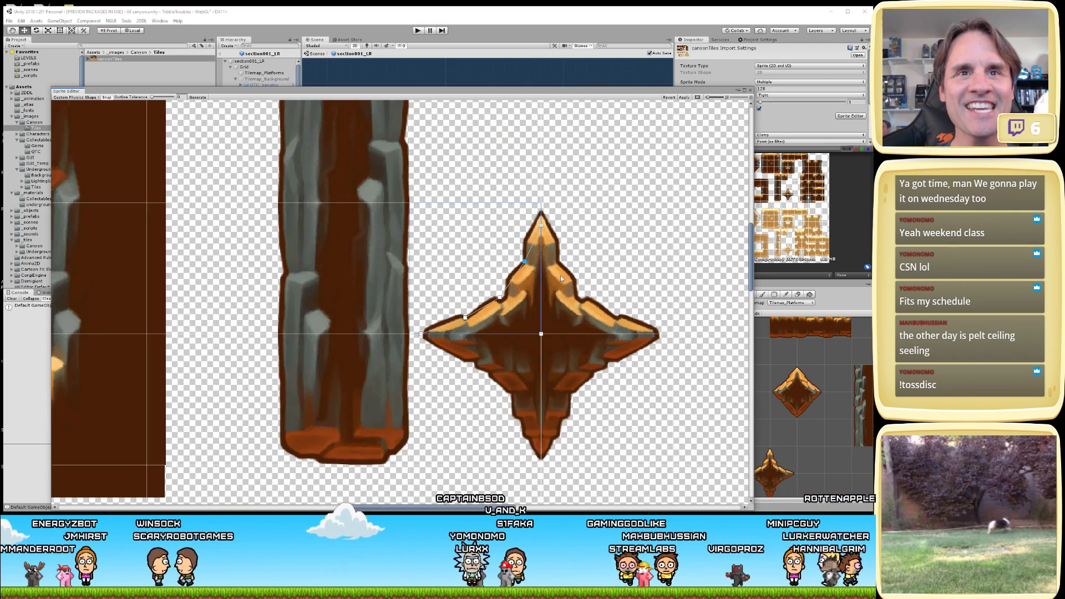
pyautogui.scroll(4, 522, 233)
pyautogui.hotkey('ctrl', 'z')
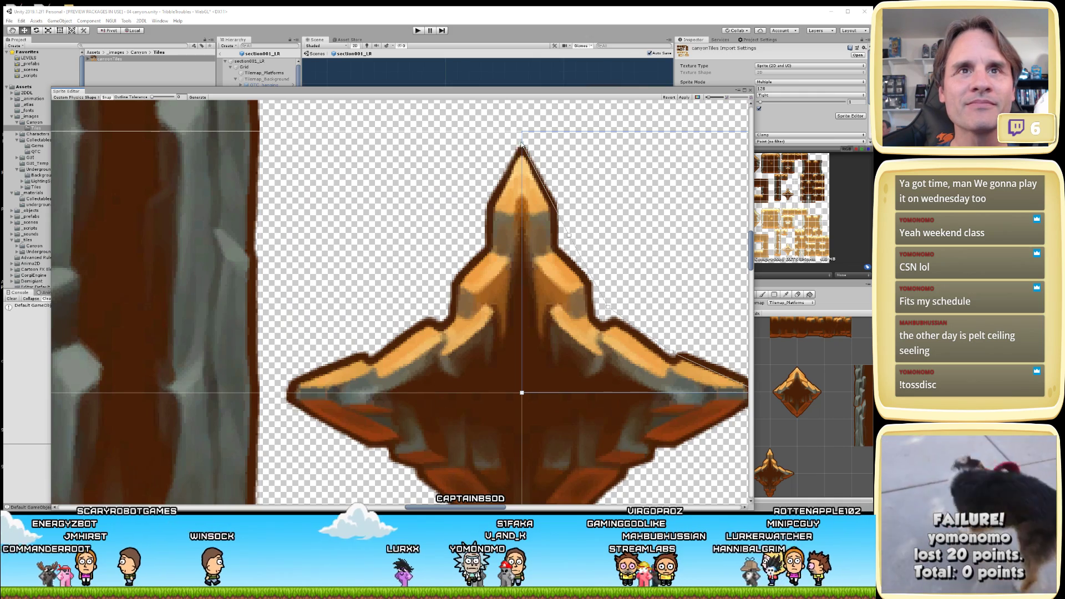
pyautogui.hotkey('ctrl', 'y')
pyautogui.hotkey('ctrl', 'z')
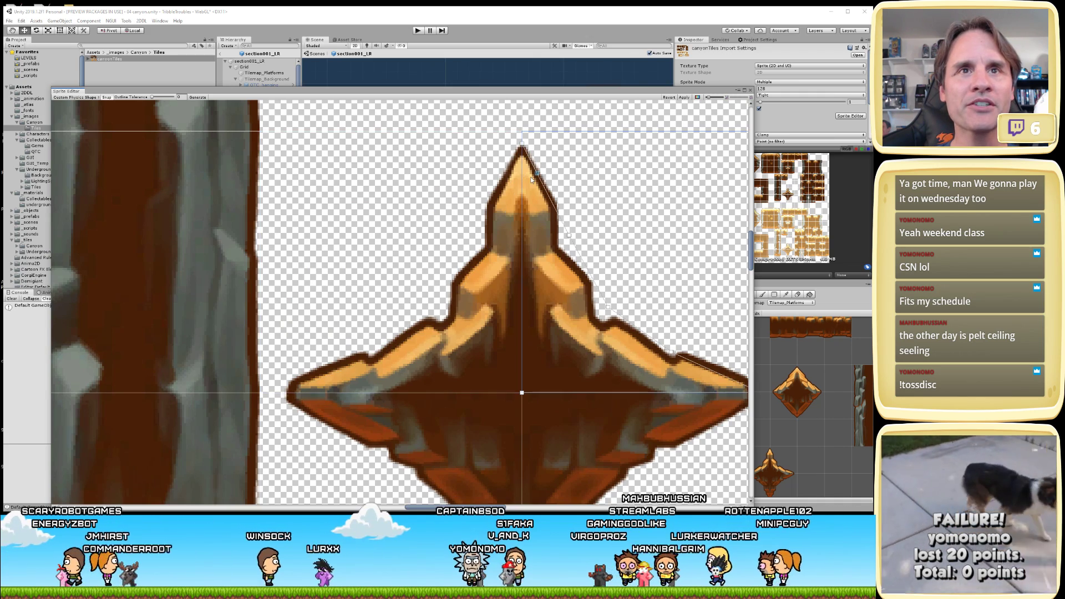
pyautogui.moveTo(520, 175); pyautogui.dragTo(515, 185)
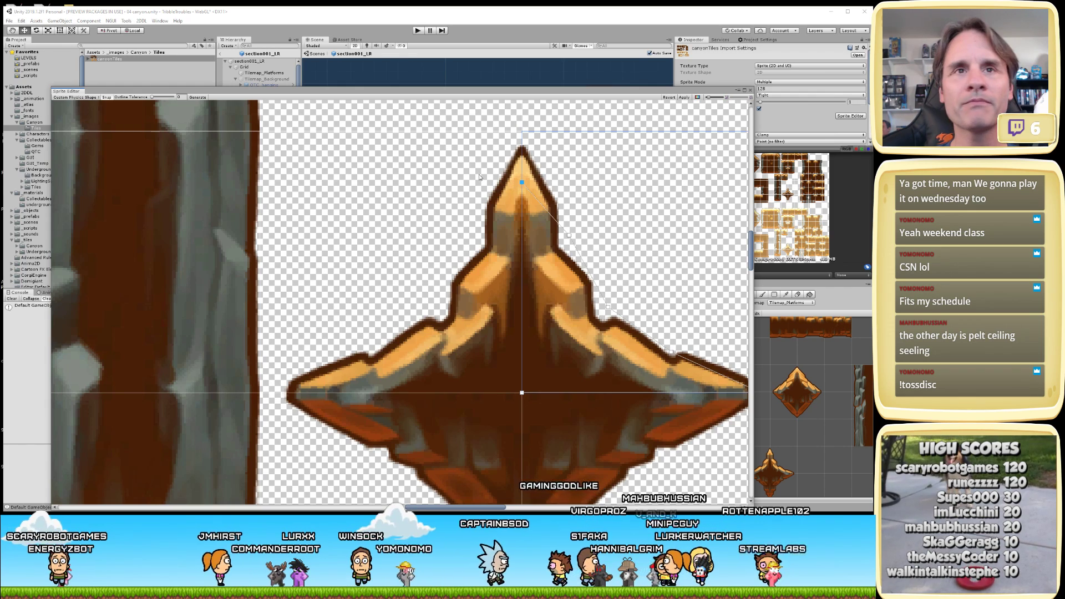
pyautogui.hotkey('ctrl', 'z')
pyautogui.hotkey('ctrl', 'y')
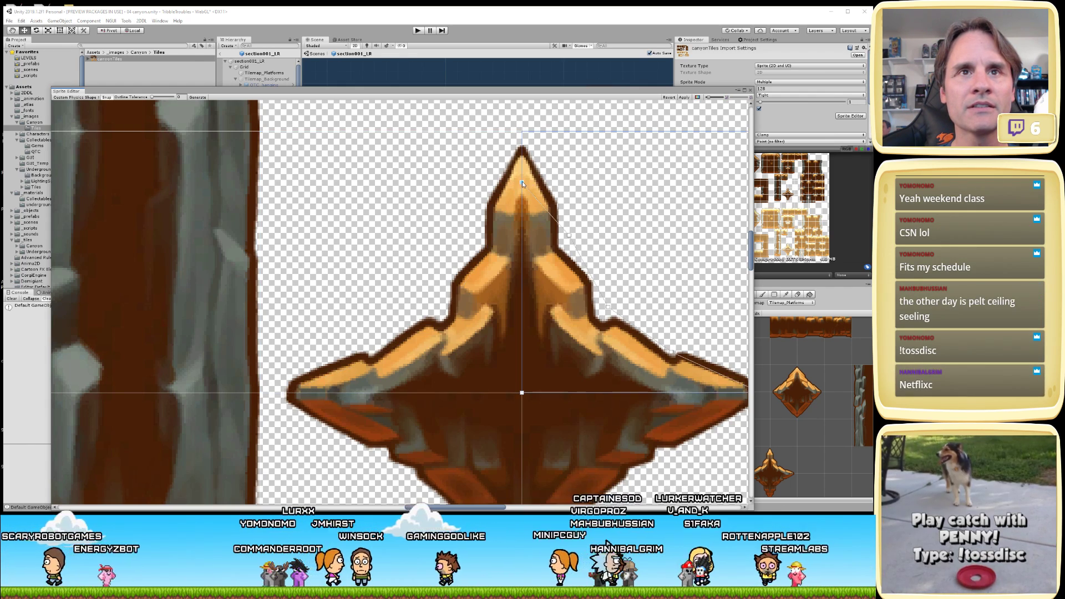
# - Move the right-half outline vertices onto the star's upper right slope
pyautogui.click(477, 175)
pyautogui.click(529, 175)
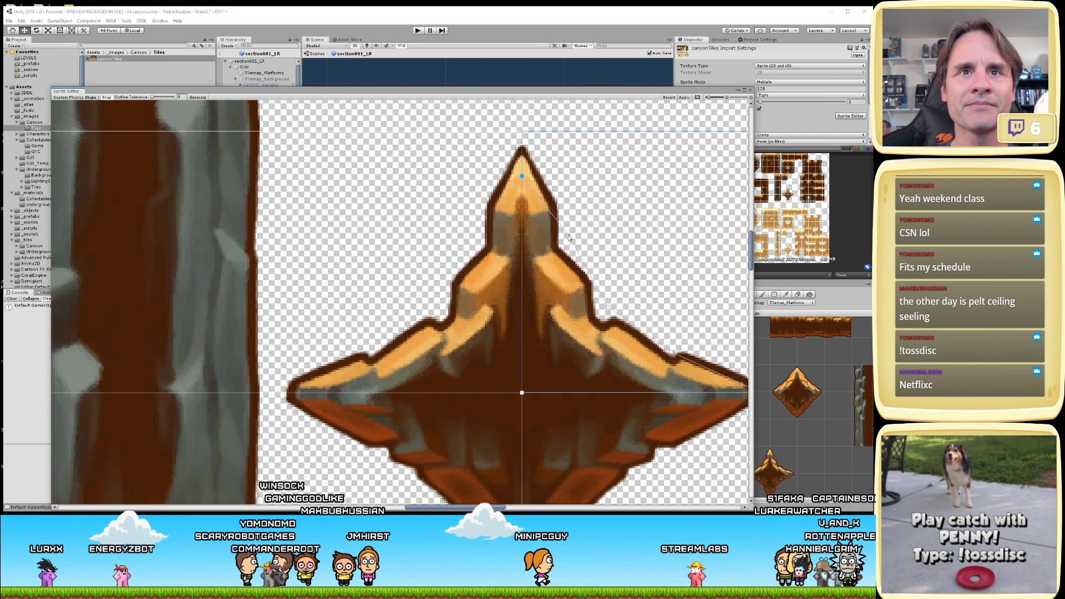
pyautogui.moveTo(569, 235); pyautogui.dragTo(563, 247)
pyautogui.click(493, 281)
pyautogui.click(565, 293)
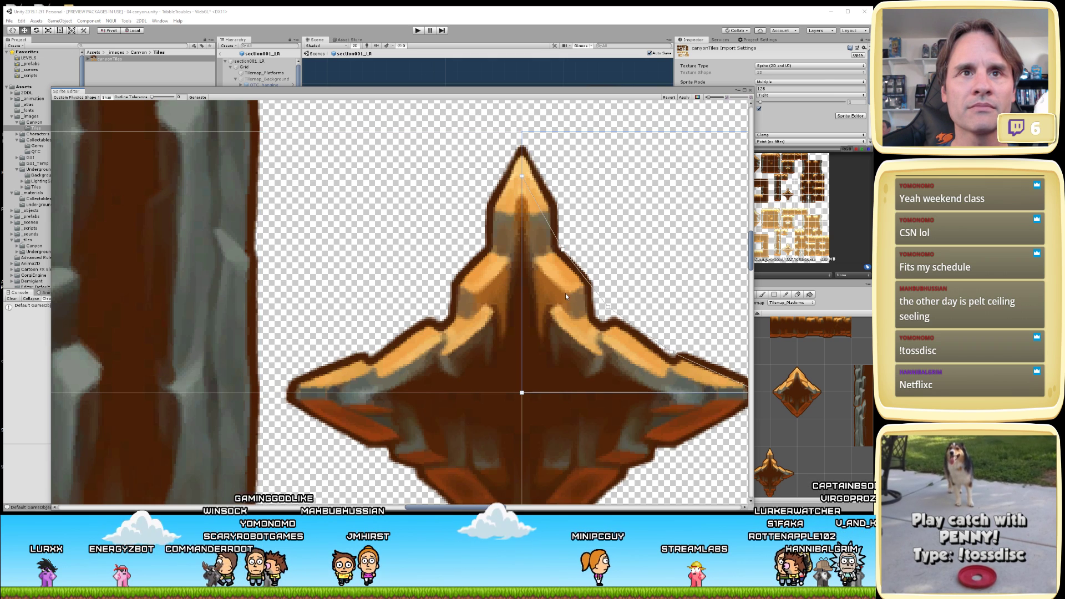
pyautogui.moveTo(566, 253); pyautogui.dragTo(557, 241)
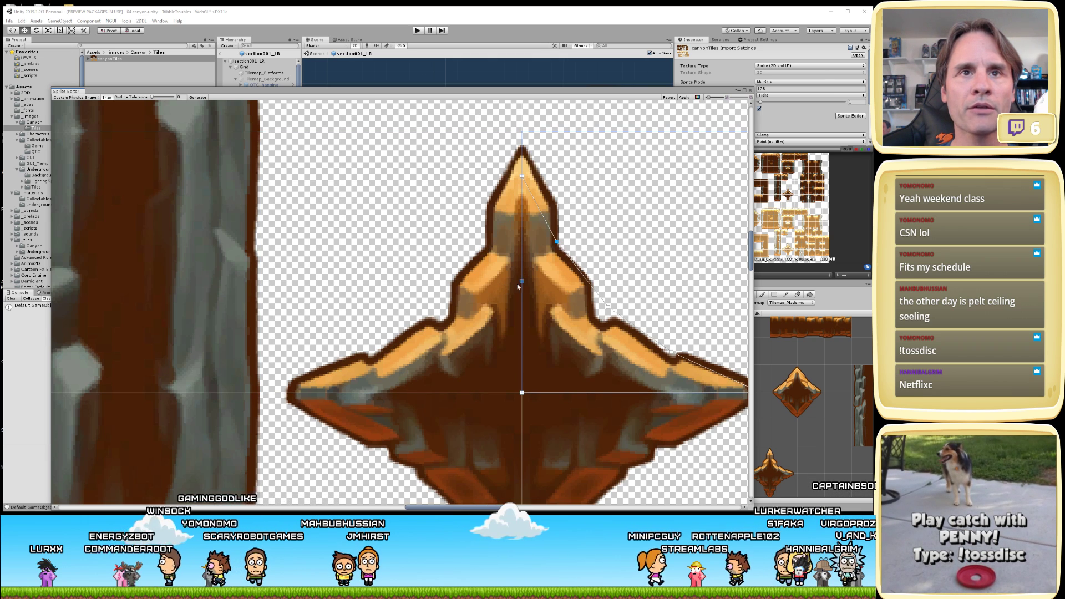
# - Fit the lower right-side outline vertices to the star's edge and apply the physics shape
pyautogui.click(491, 315)
pyautogui.click(565, 337)
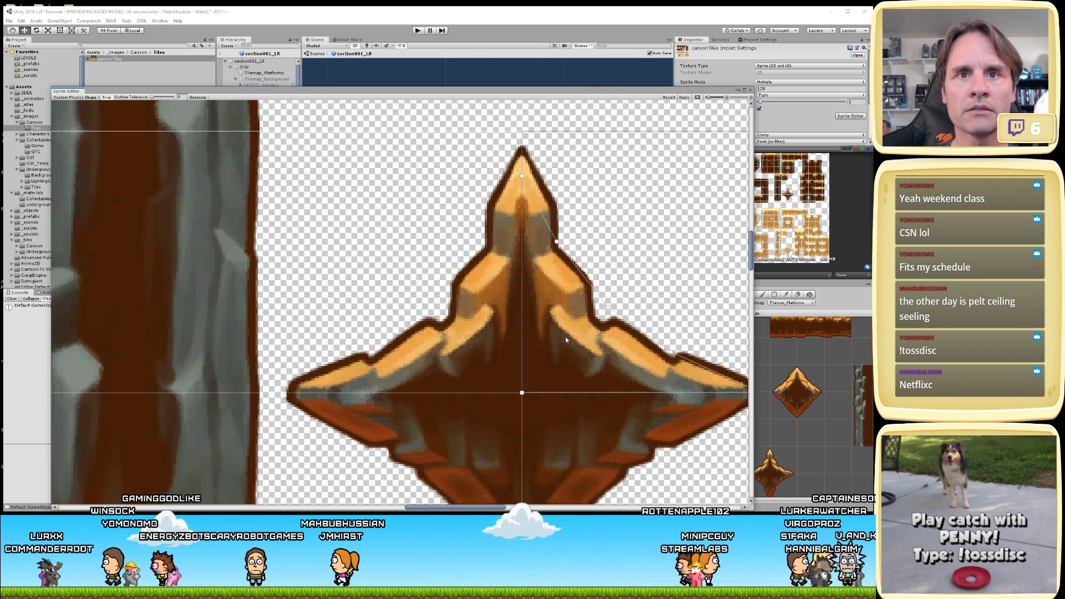
pyautogui.click(608, 307)
pyautogui.moveTo(608, 308); pyautogui.dragTo(606, 312)
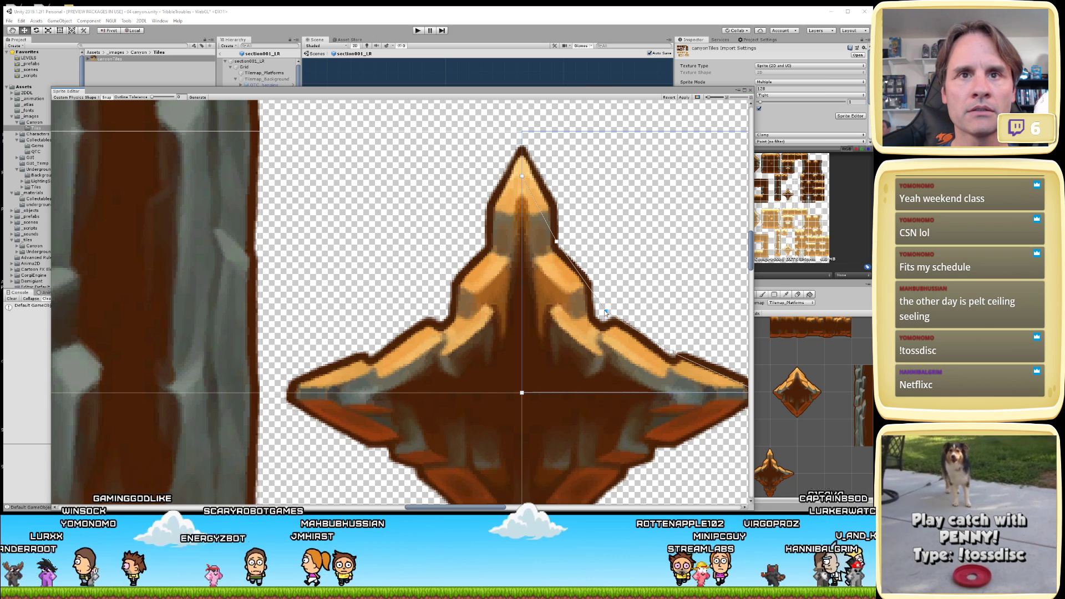
pyautogui.click(560, 345)
pyautogui.moveTo(674, 353); pyautogui.dragTo(669, 353)
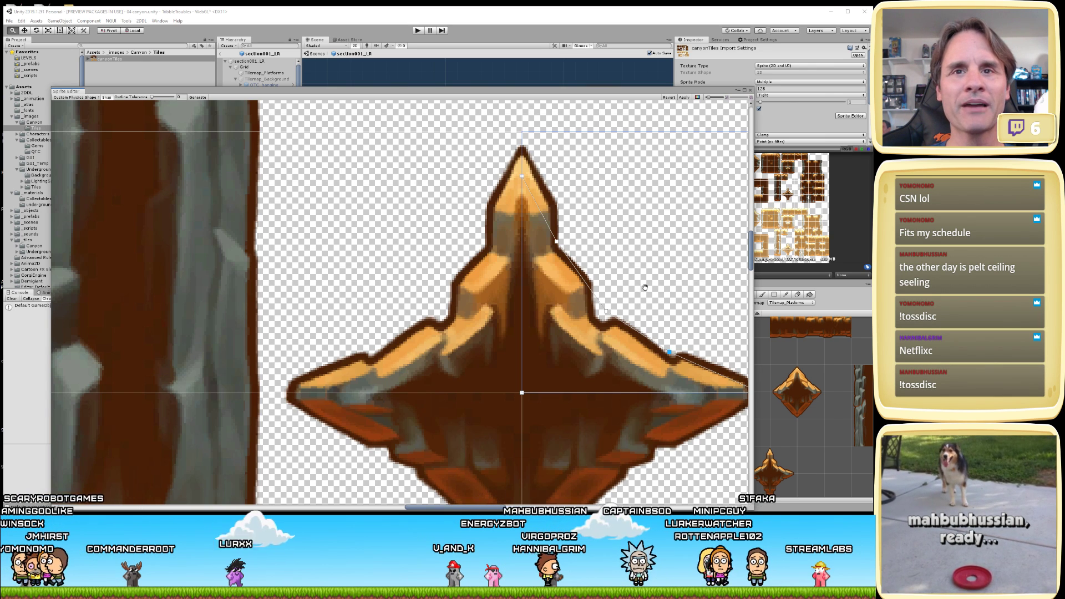
pyautogui.moveTo(671, 303); pyautogui.dragTo(619, 297, button='middle')
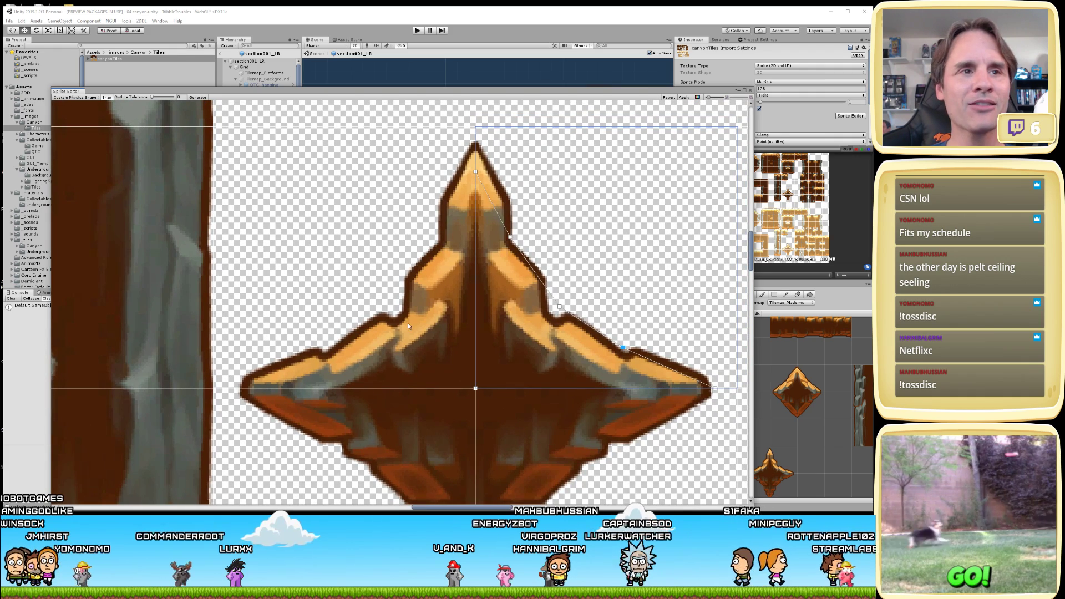
pyautogui.click(291, 380)
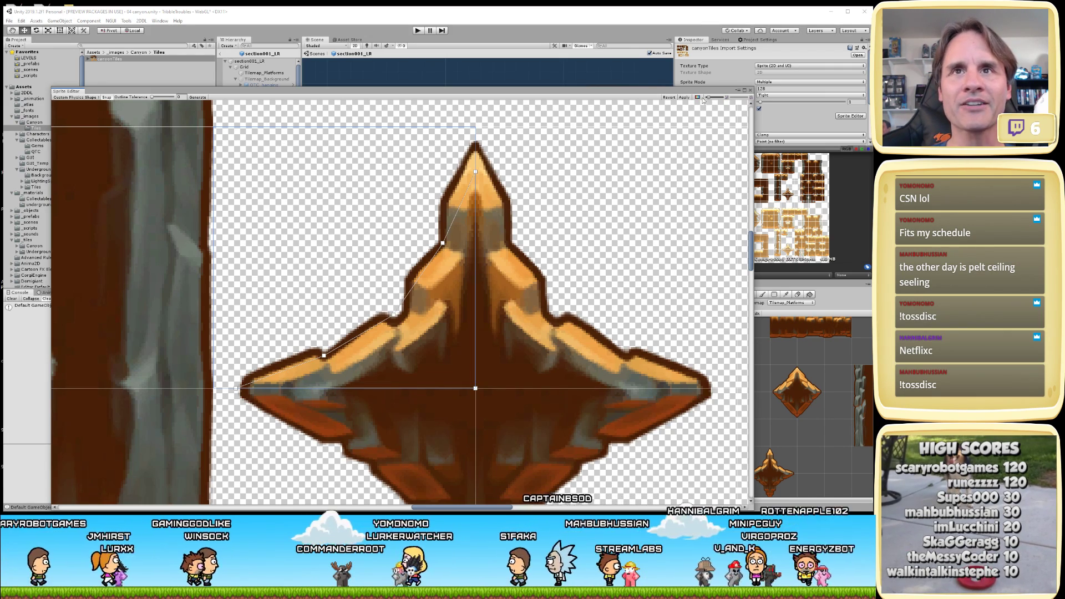
pyautogui.click(684, 98)
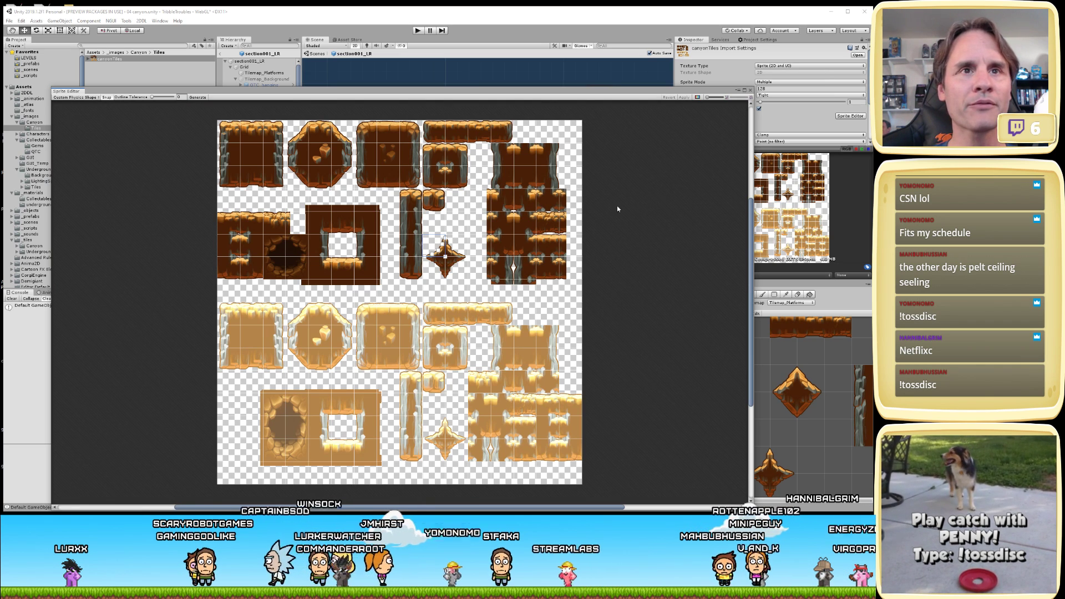
# - Close the Sprite Editor and paint the spike-slope tile left of the platform on Tilemap_Platforms
pyautogui.click(750, 90)
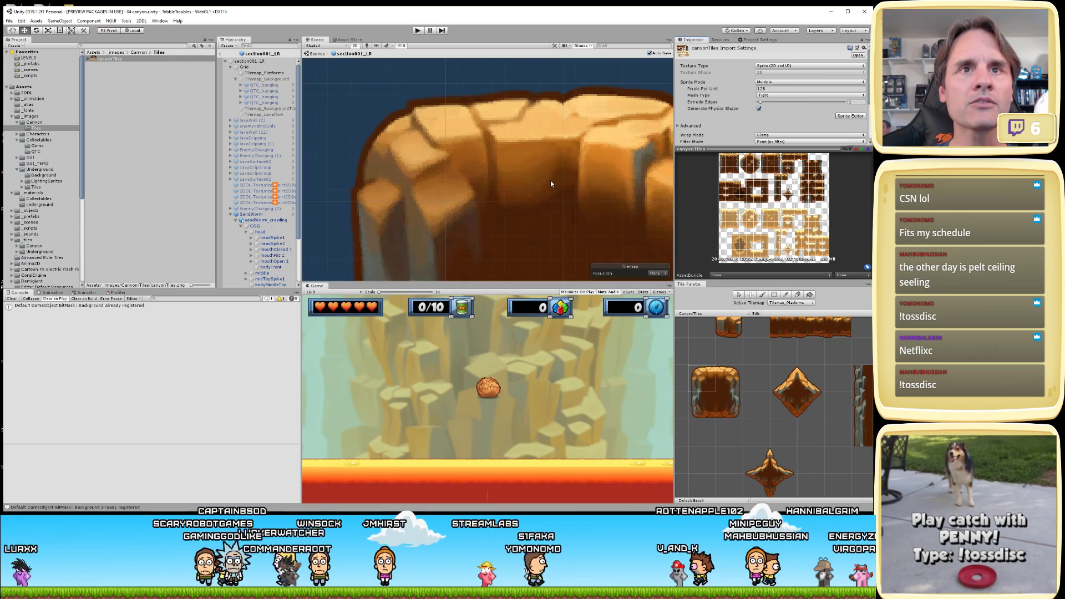
pyautogui.scroll(-5, 541, 188)
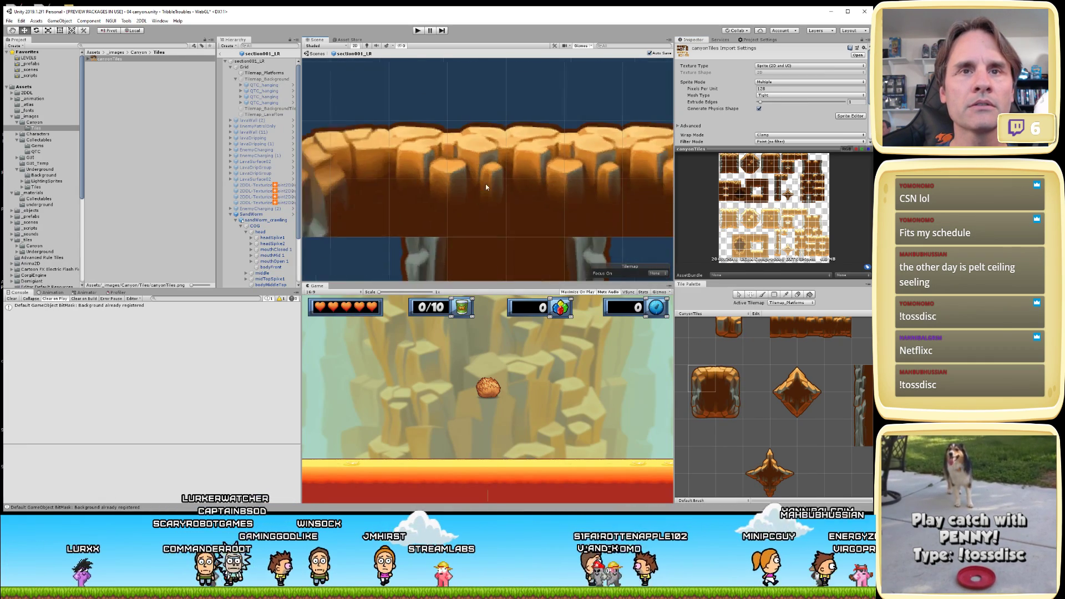
pyautogui.scroll(-3, 486, 187)
pyautogui.moveTo(474, 190); pyautogui.dragTo(499, 211, button='middle')
pyautogui.scroll(3, 498, 209)
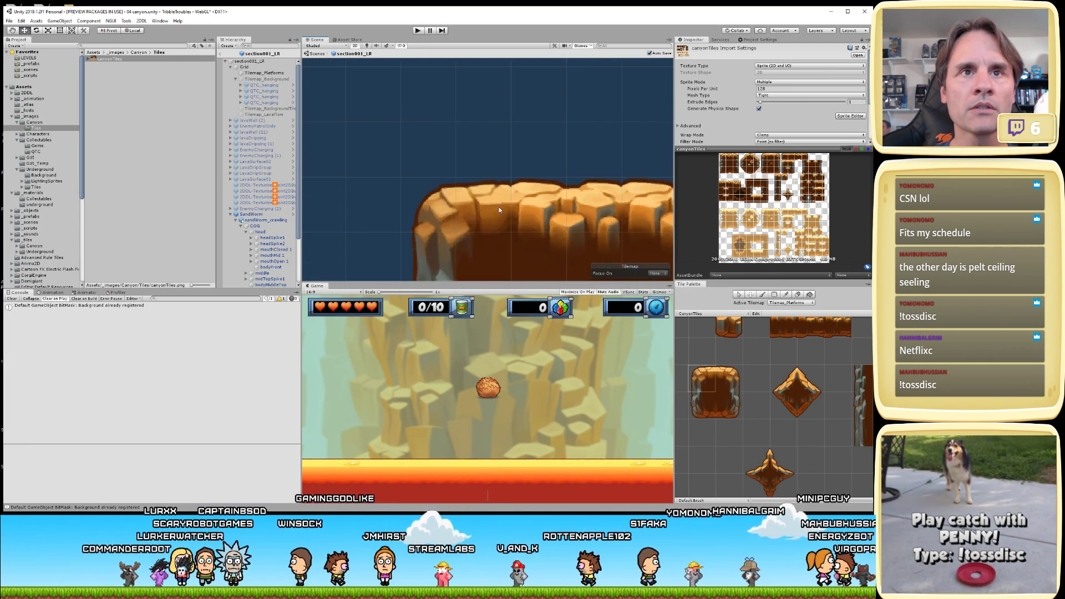
pyautogui.click(499, 209)
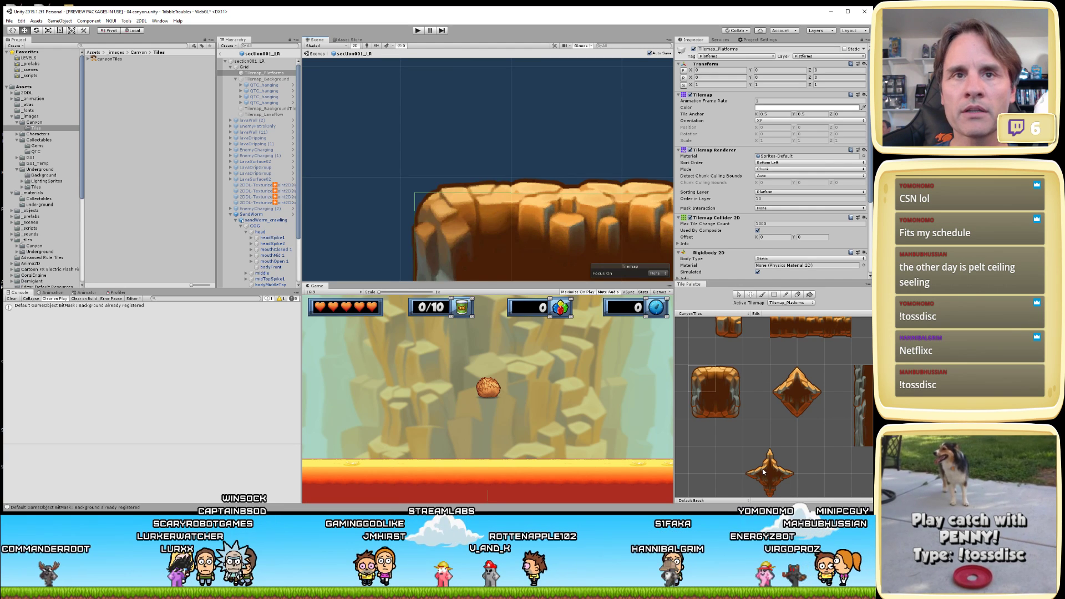
pyautogui.click(763, 472)
pyautogui.click(456, 228)
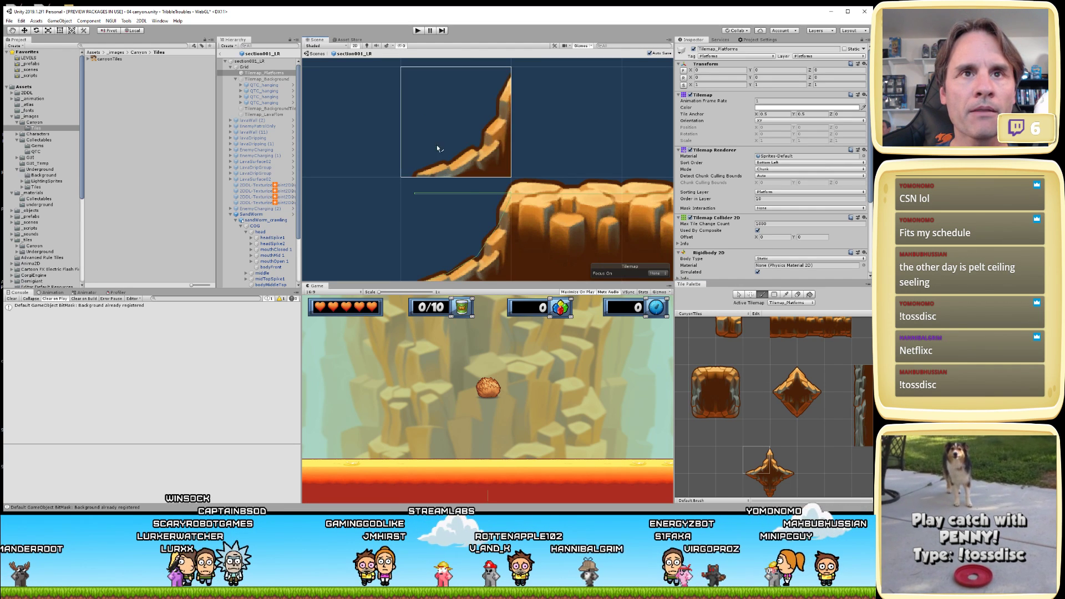
# - Toggle Used By Composite off and back on, inspecting the collider along the rock edge
pyautogui.click(758, 230)
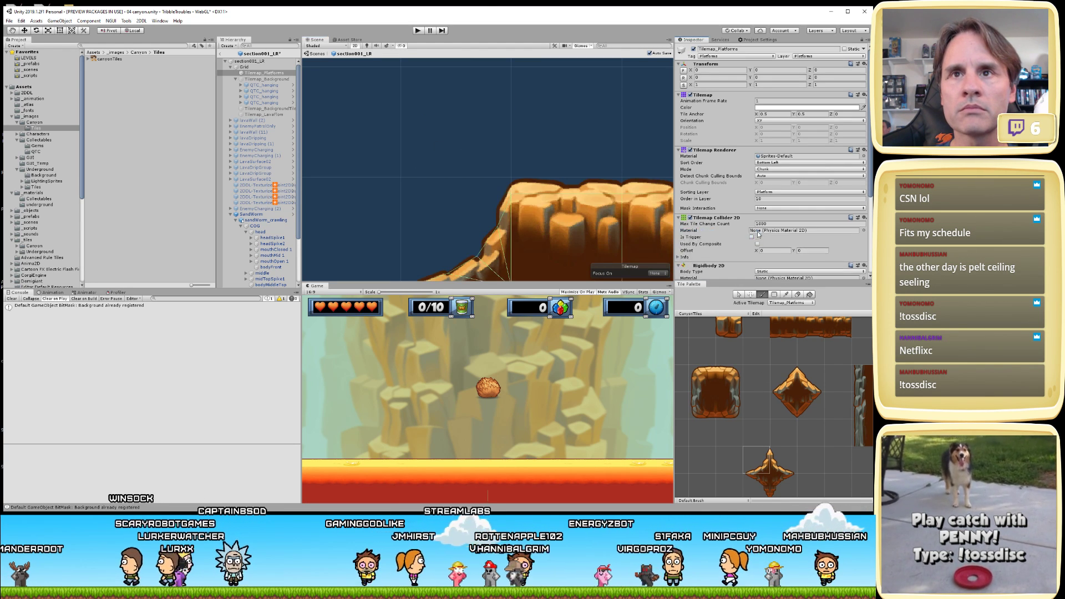
pyautogui.click(757, 243)
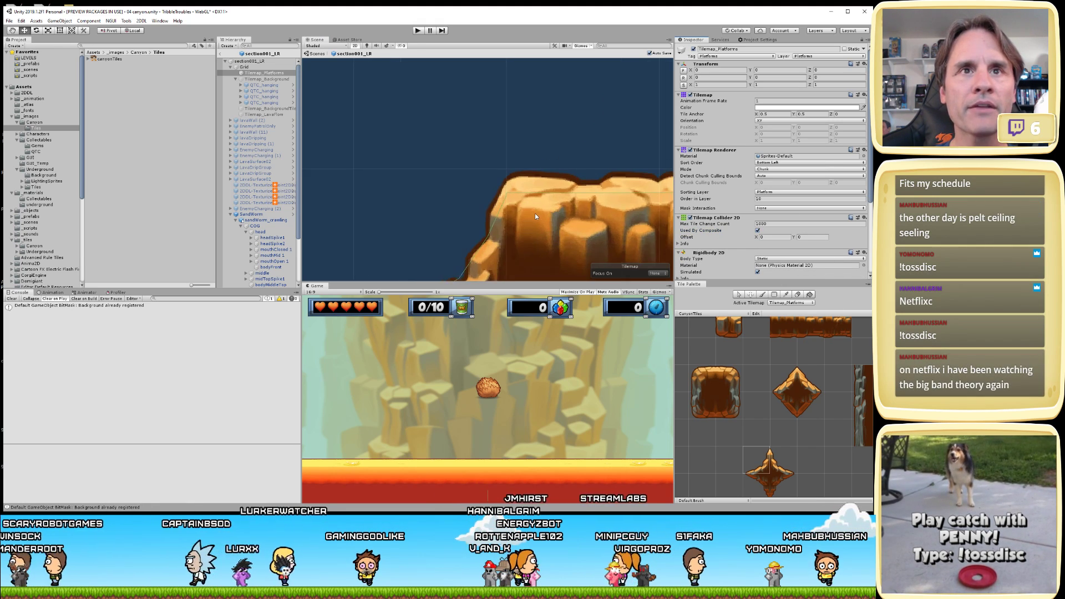
pyautogui.scroll(6, 534, 210)
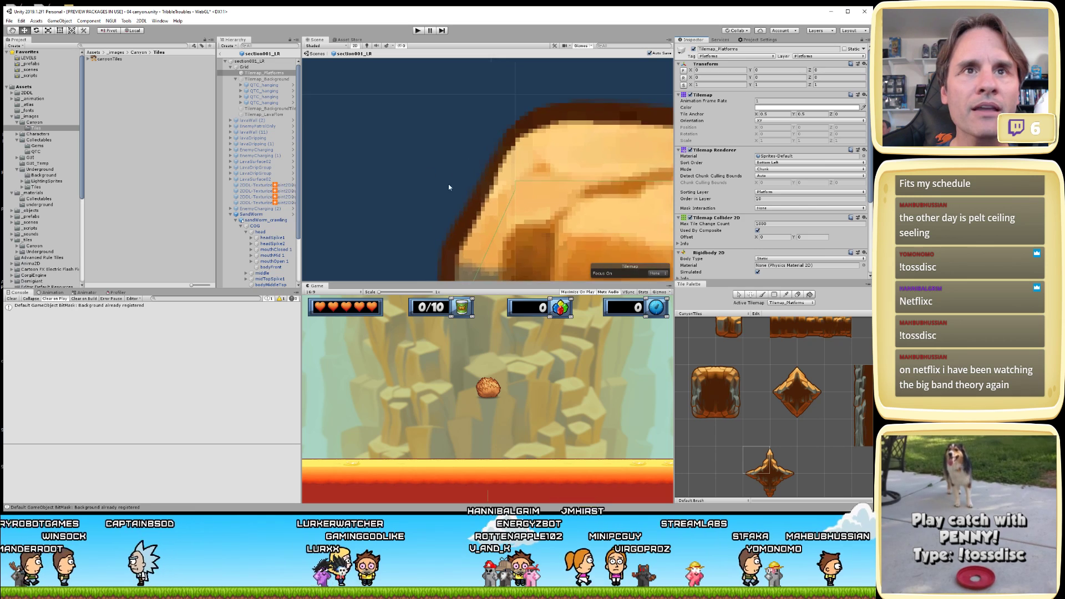
pyautogui.scroll(4, 482, 193)
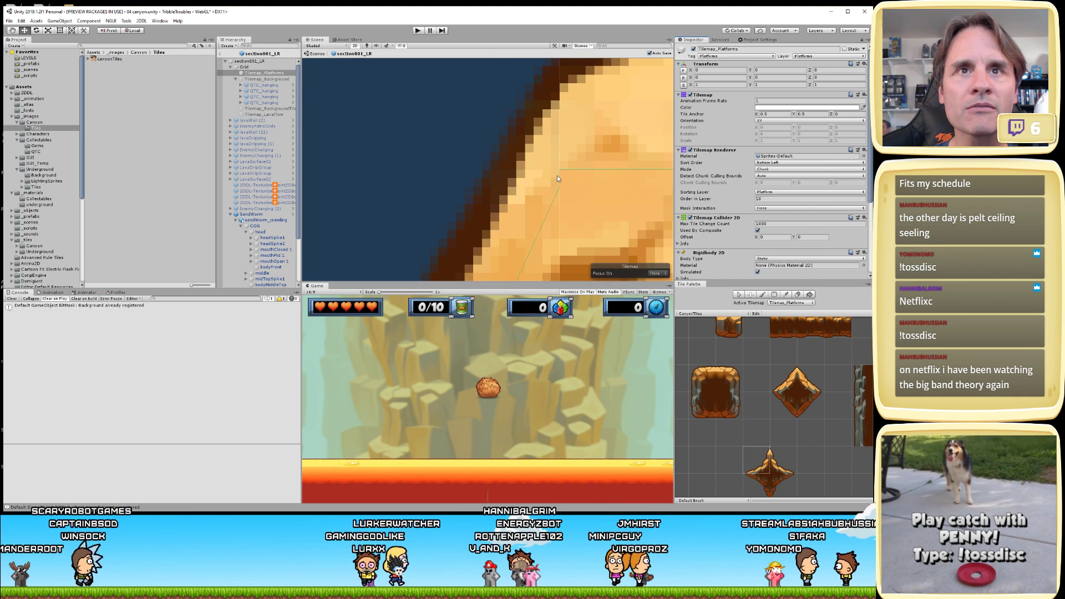
pyautogui.scroll(2, 559, 183)
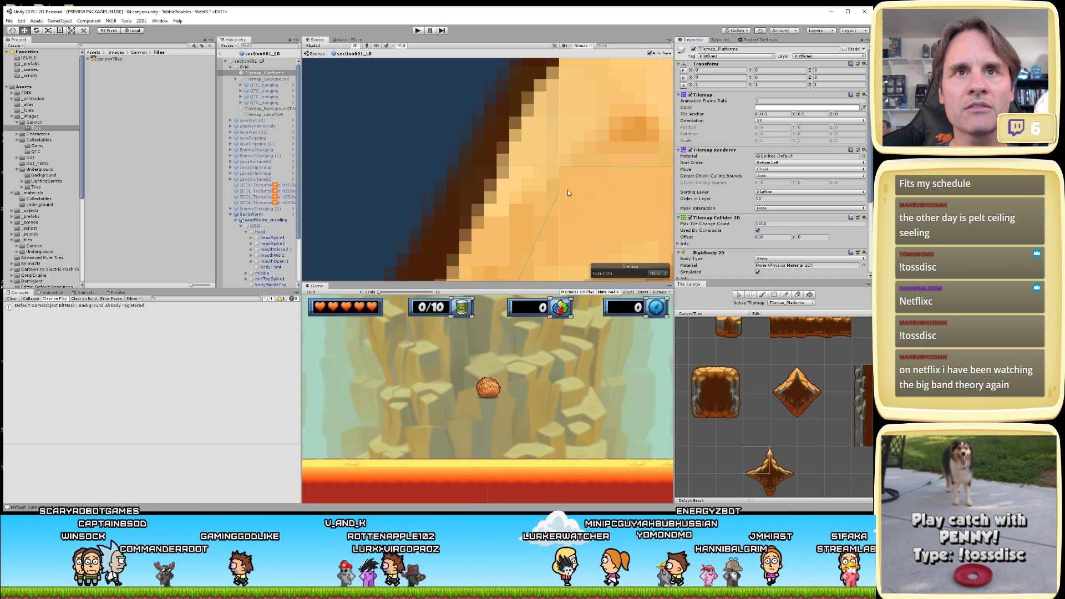
pyautogui.scroll(-4, 567, 189)
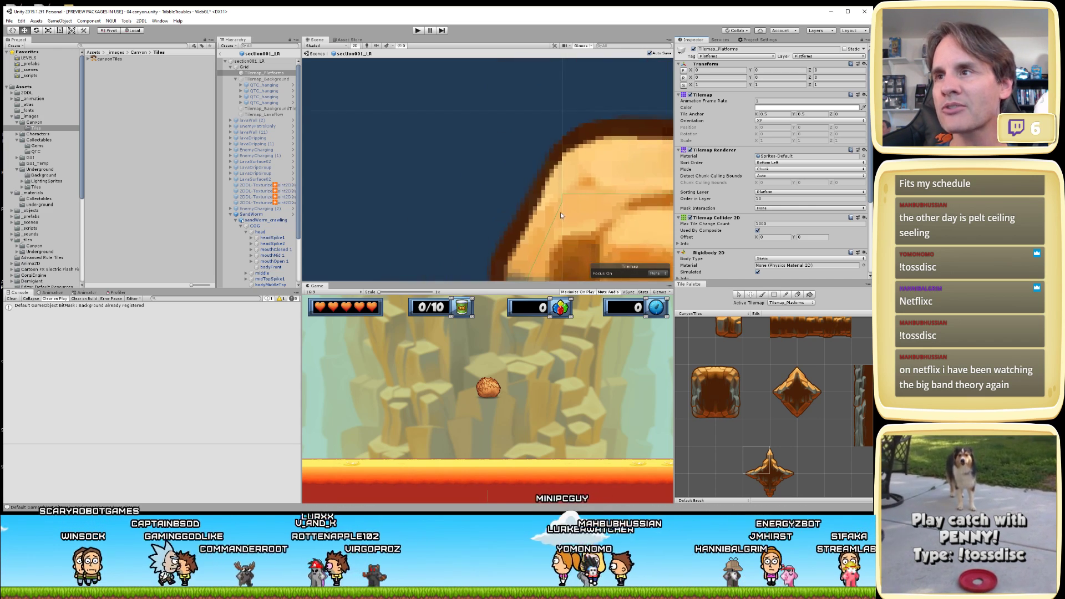
pyautogui.moveTo(564, 211); pyautogui.dragTo(453, 151, button='middle')
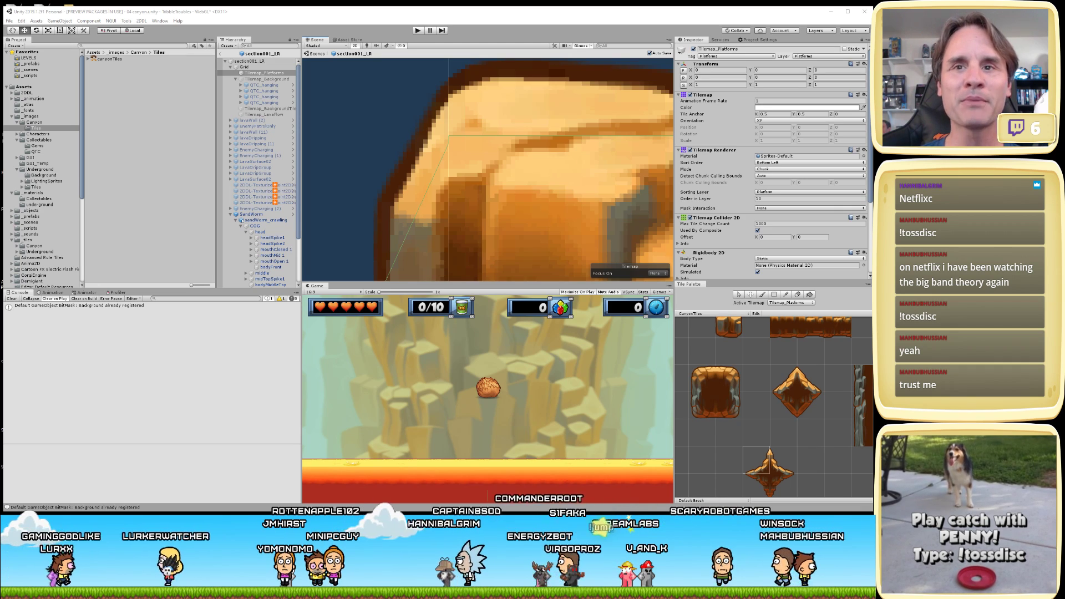
# - Review the rock tile's collider edge, then select the canyonTiles sprite sheet
pyautogui.scroll(2, 474, 169)
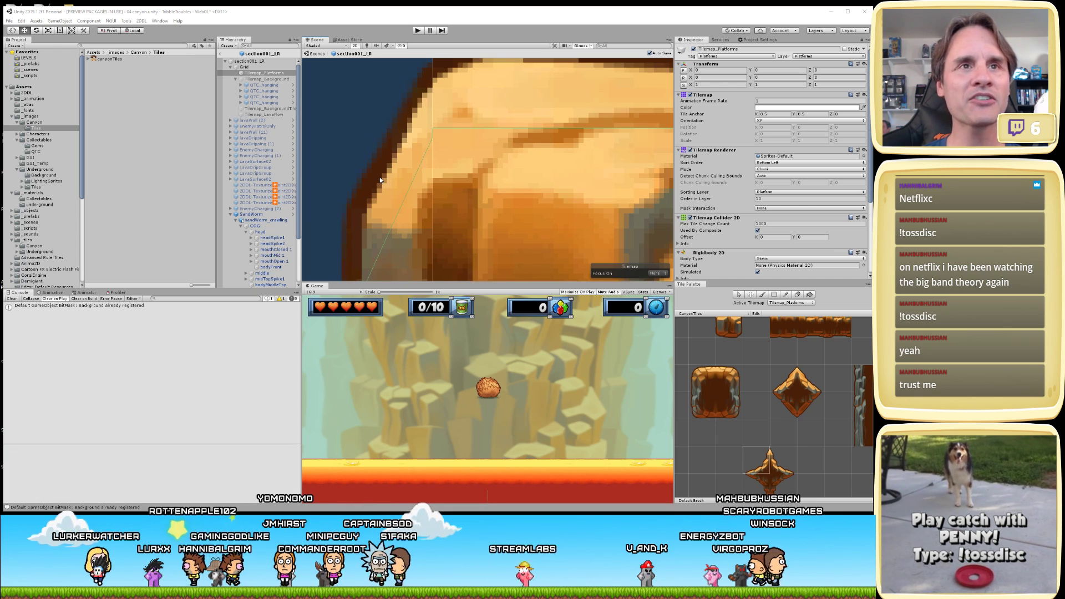
pyautogui.scroll(-1, 382, 188)
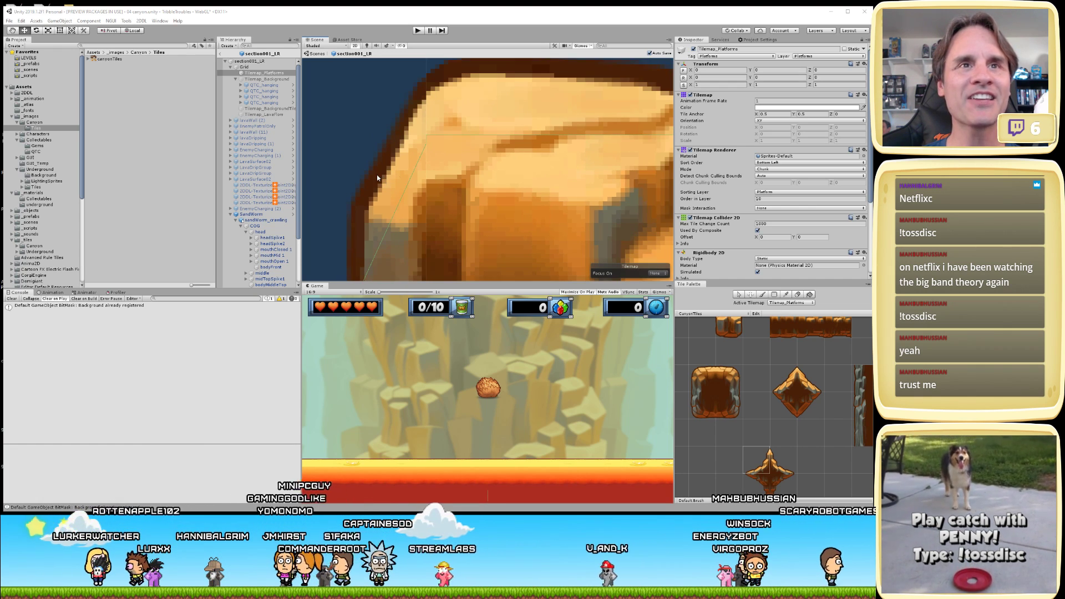
pyautogui.moveTo(377, 175); pyautogui.dragTo(399, 172, button='middle')
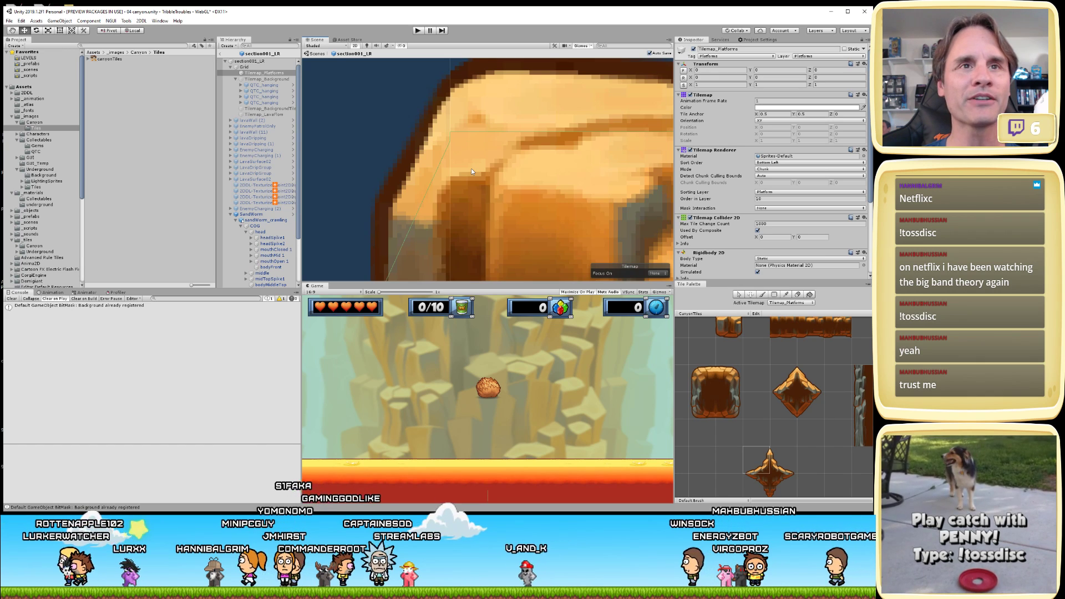
pyautogui.scroll(-1, 472, 172)
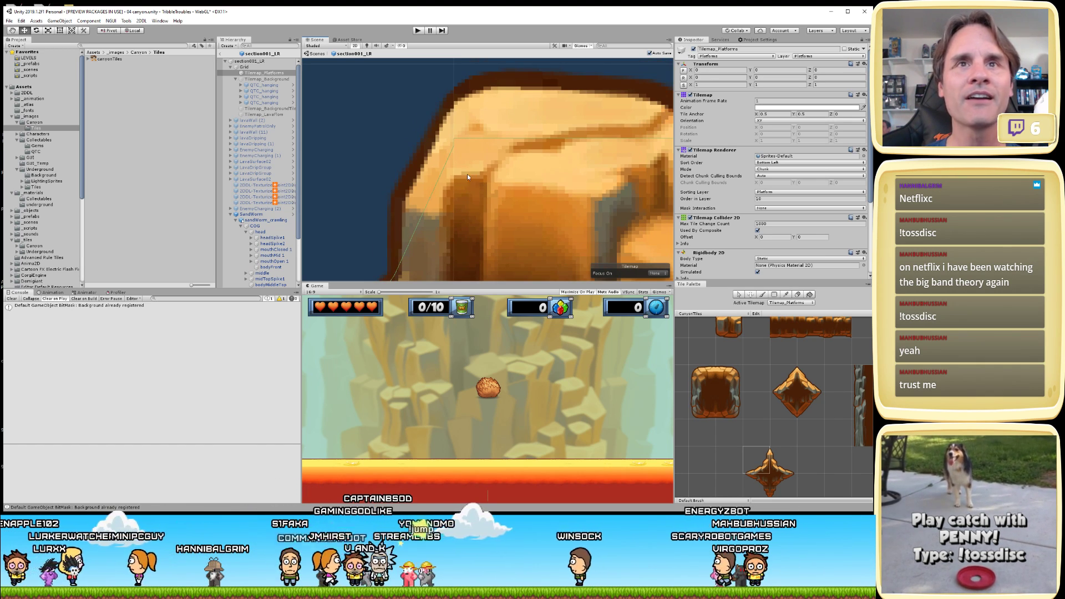
pyautogui.click(110, 58)
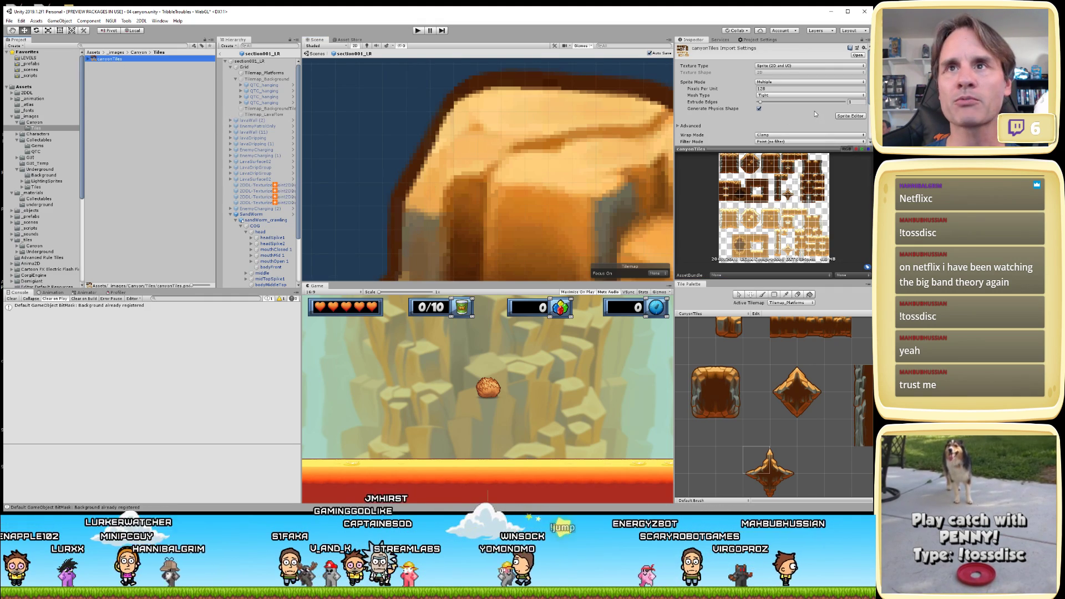
pyautogui.click(850, 116)
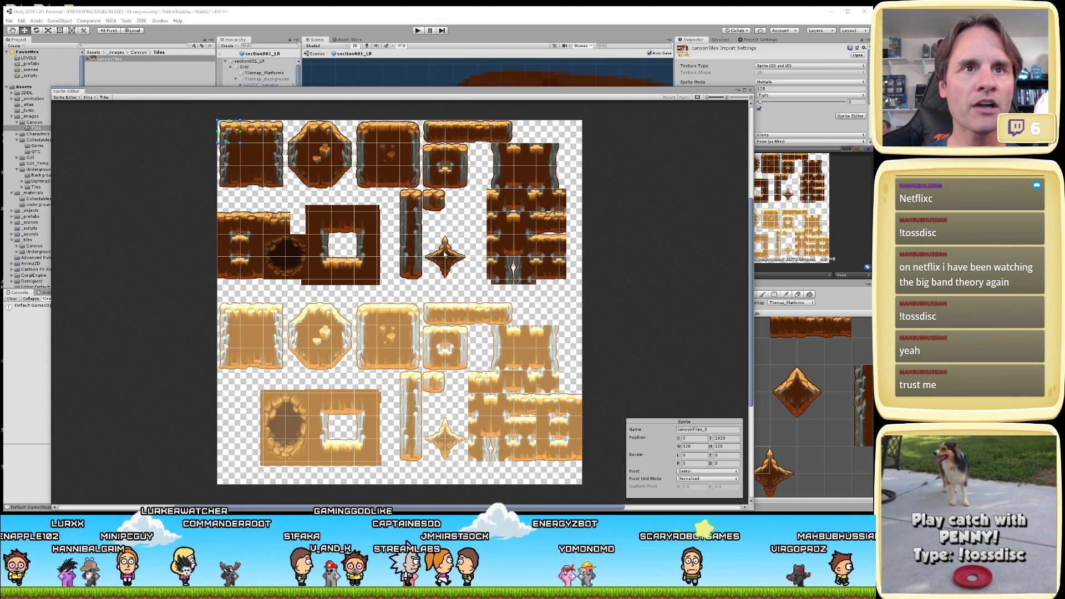
pyautogui.scroll(10, 445, 254)
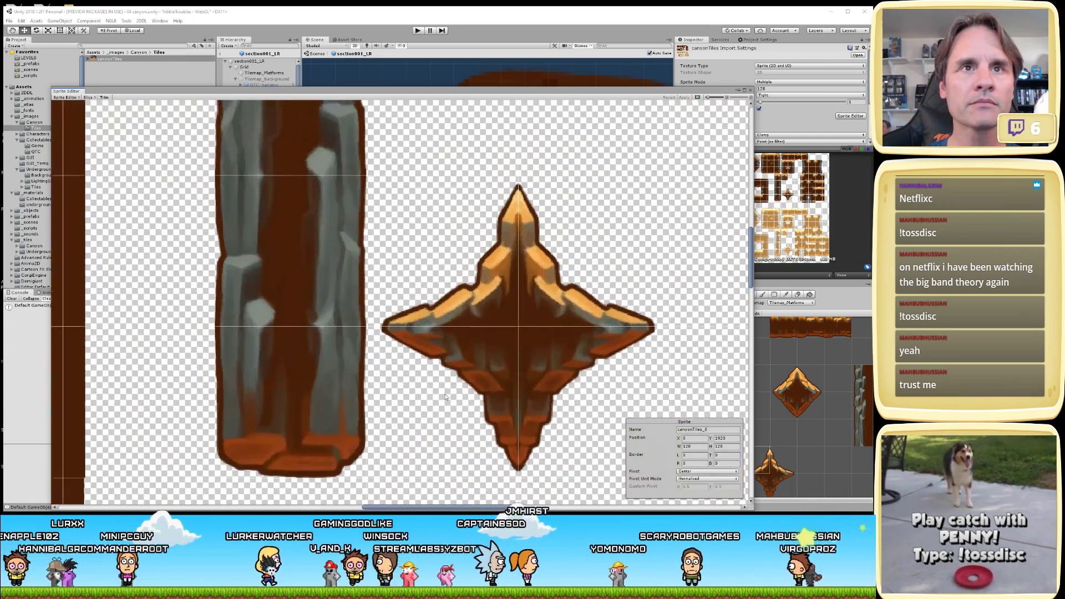
pyautogui.click(495, 254)
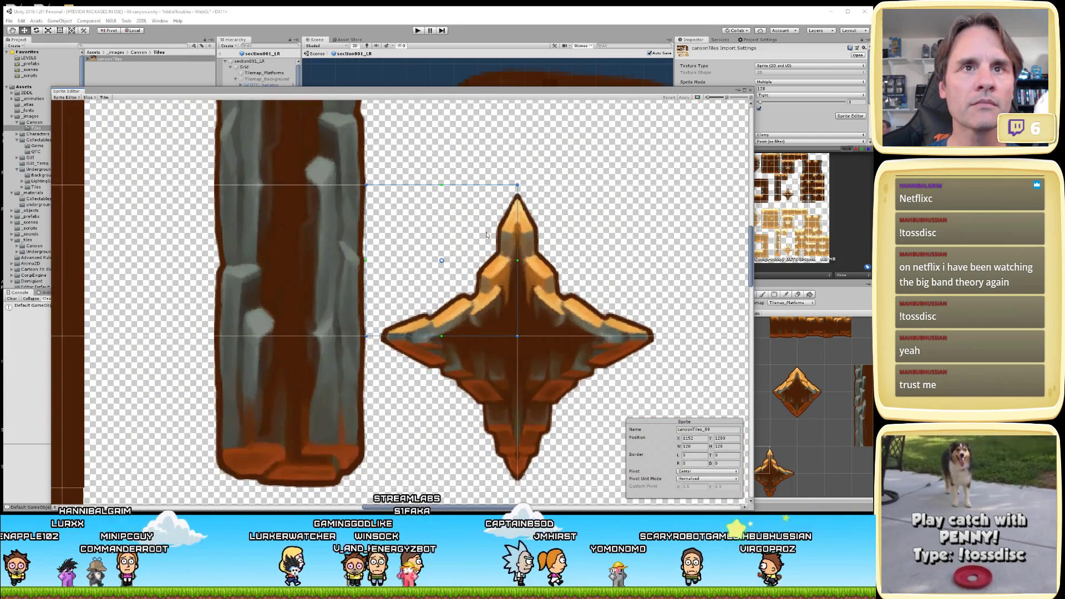
pyautogui.scroll(3, 487, 235)
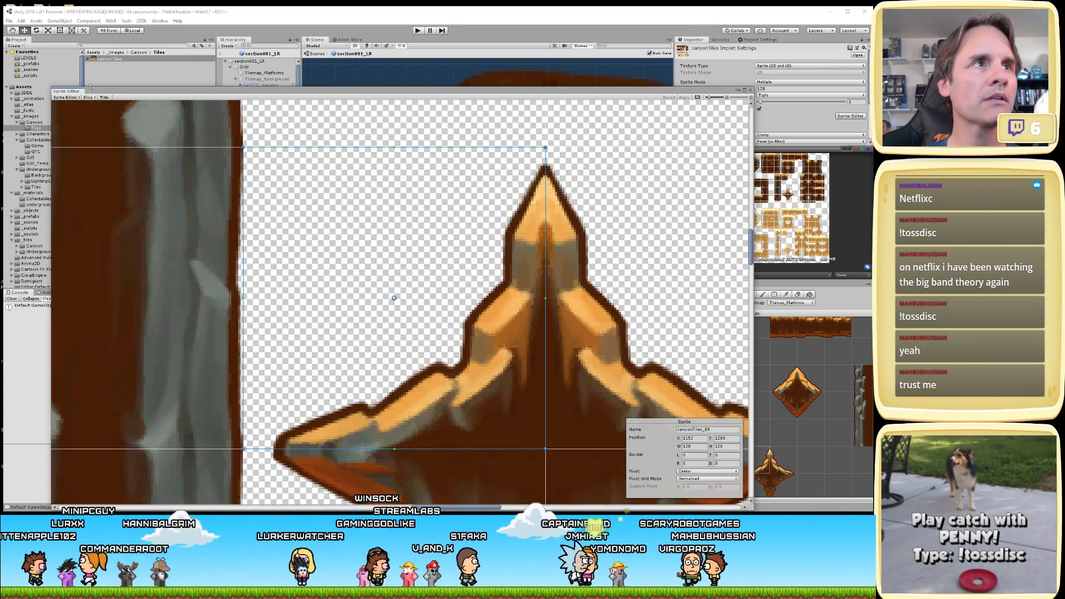
pyautogui.click(66, 97)
pyautogui.click(72, 118)
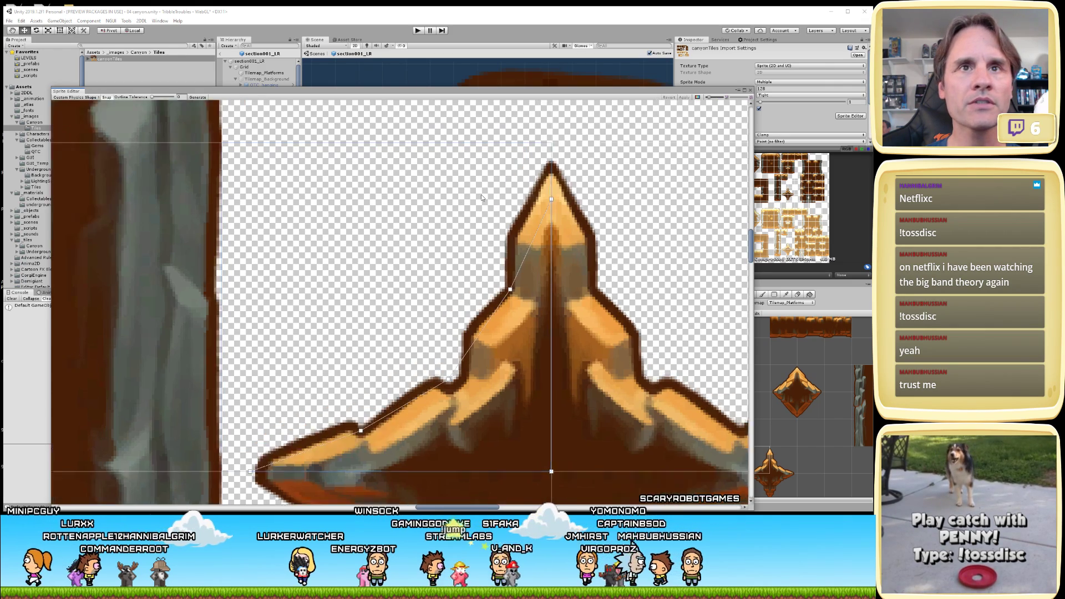
pyautogui.scroll(2, 482, 197)
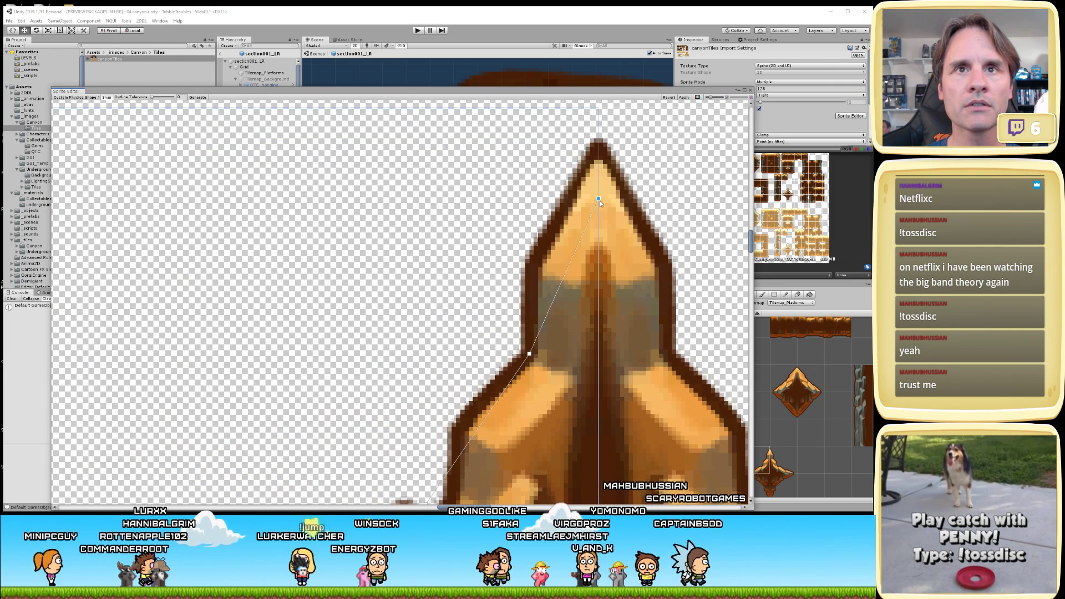
pyautogui.click(600, 201)
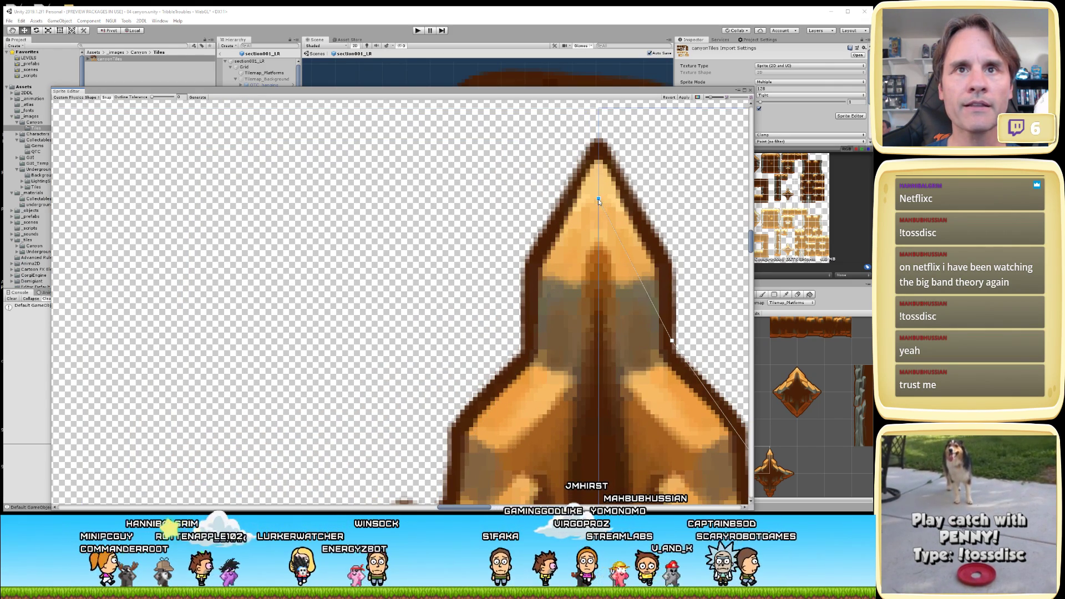
pyautogui.click(447, 174)
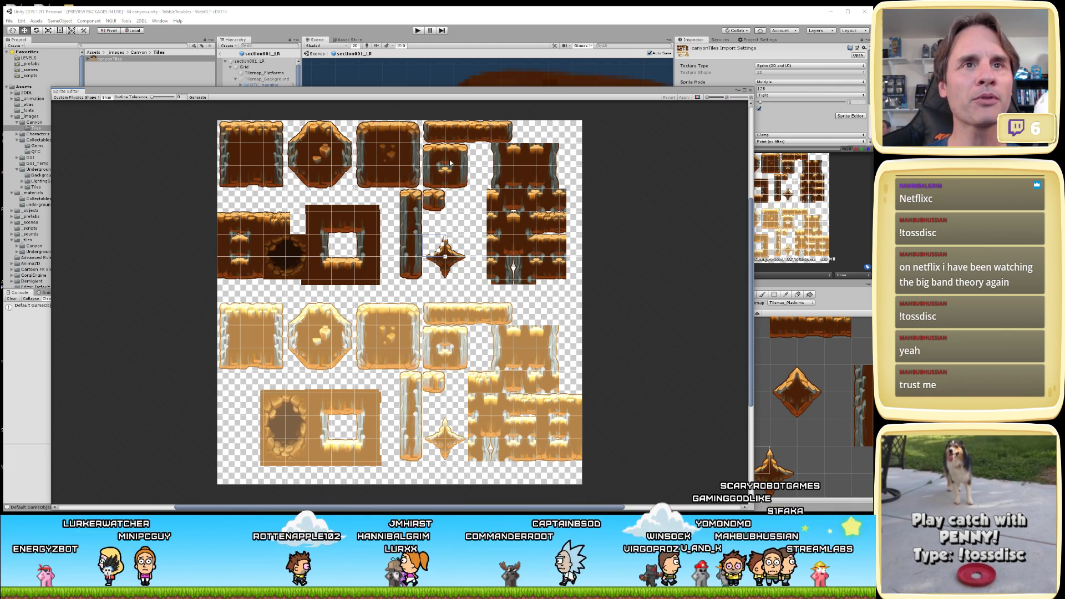
pyautogui.click(641, 185)
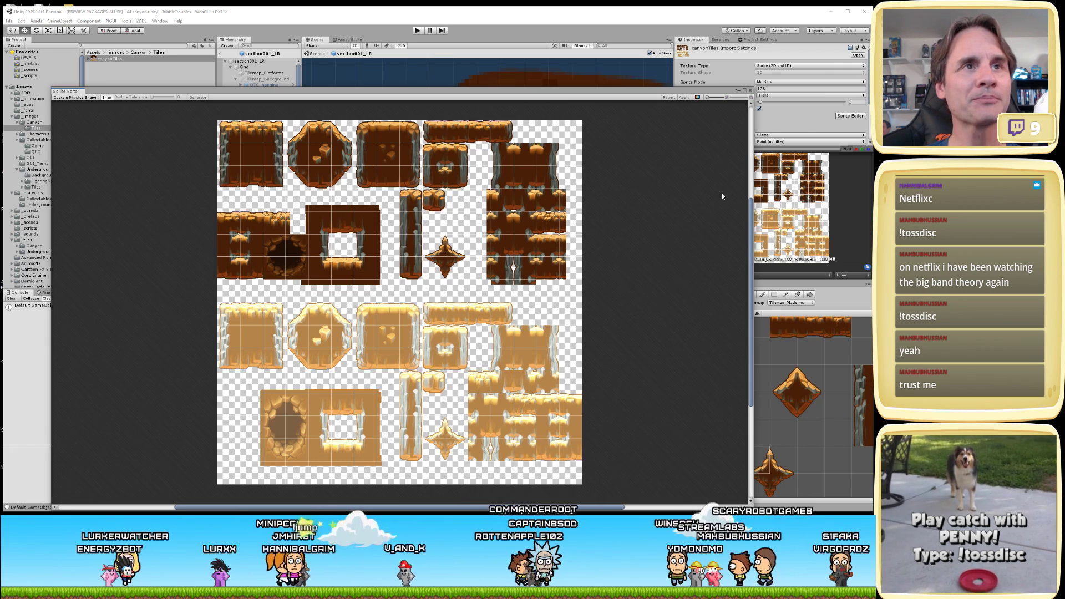
pyautogui.click(751, 91)
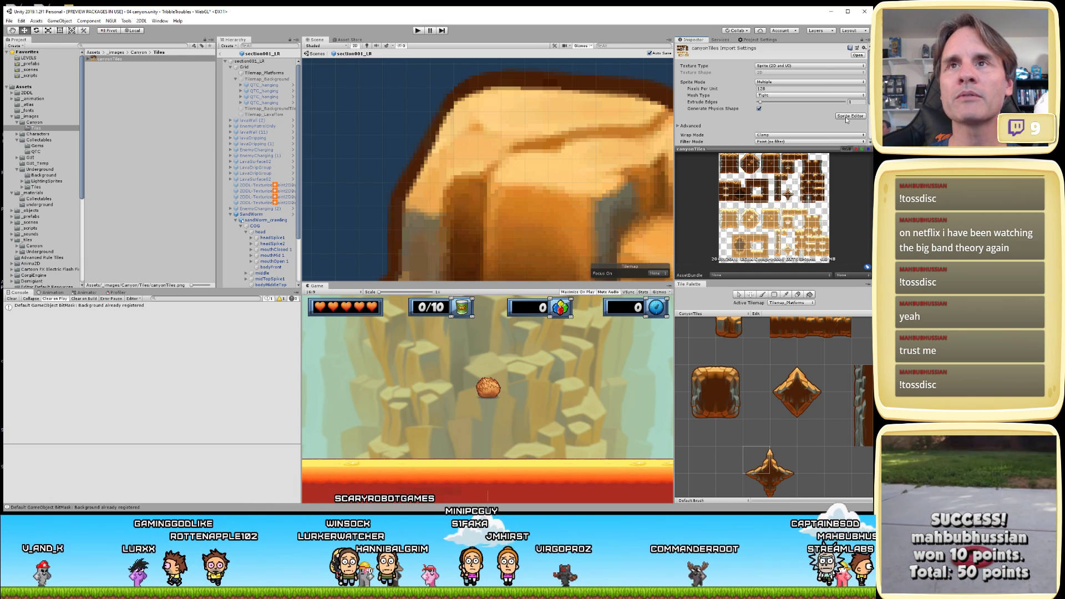
# - Check the Tilemap_Platforms collider, then select the canyonTiles sprite sheet asset in the Project panel
pyautogui.scroll(-2, 498, 130)
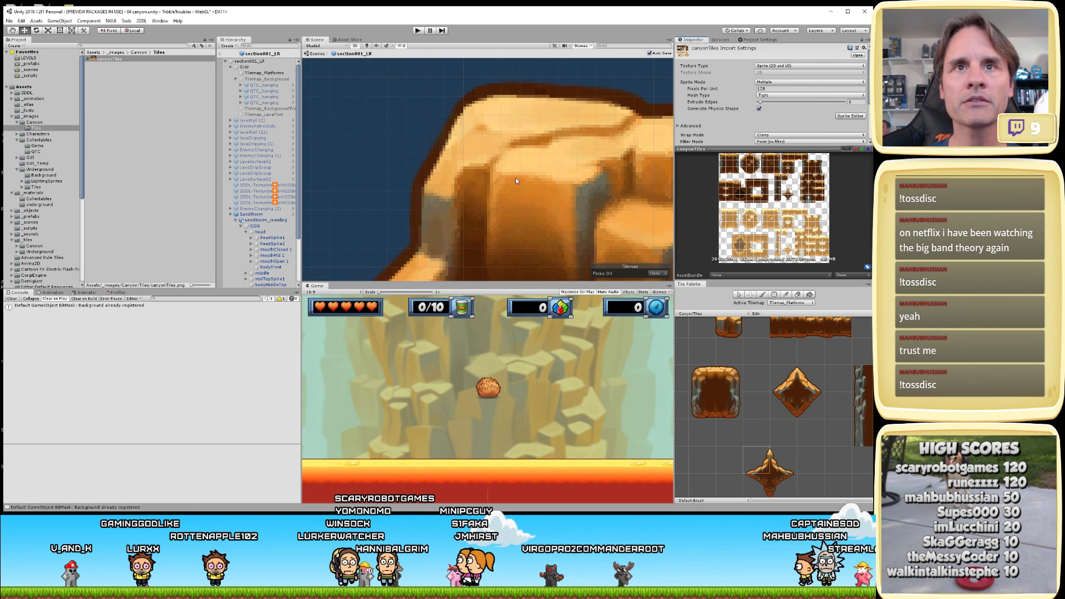
pyautogui.click(426, 197)
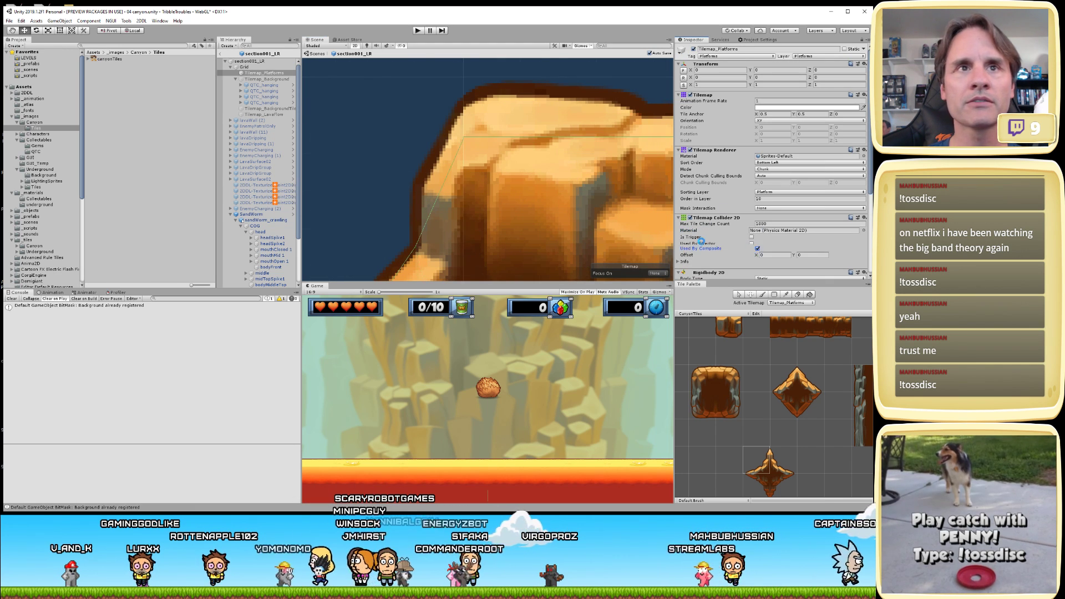
pyautogui.scroll(3, 398, 139)
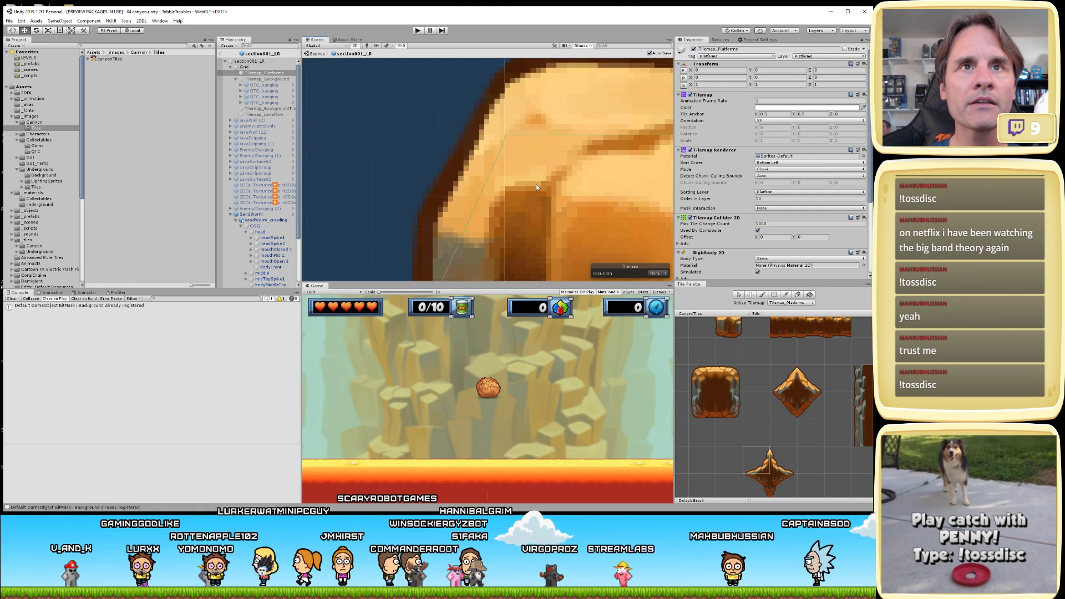
pyautogui.scroll(2, 528, 172)
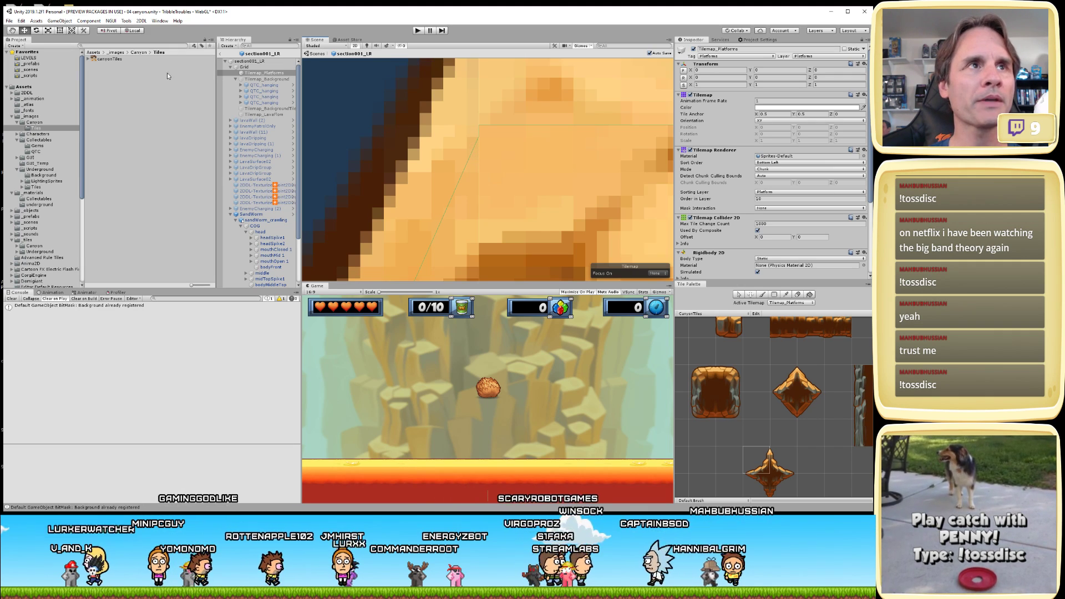
pyautogui.click(111, 59)
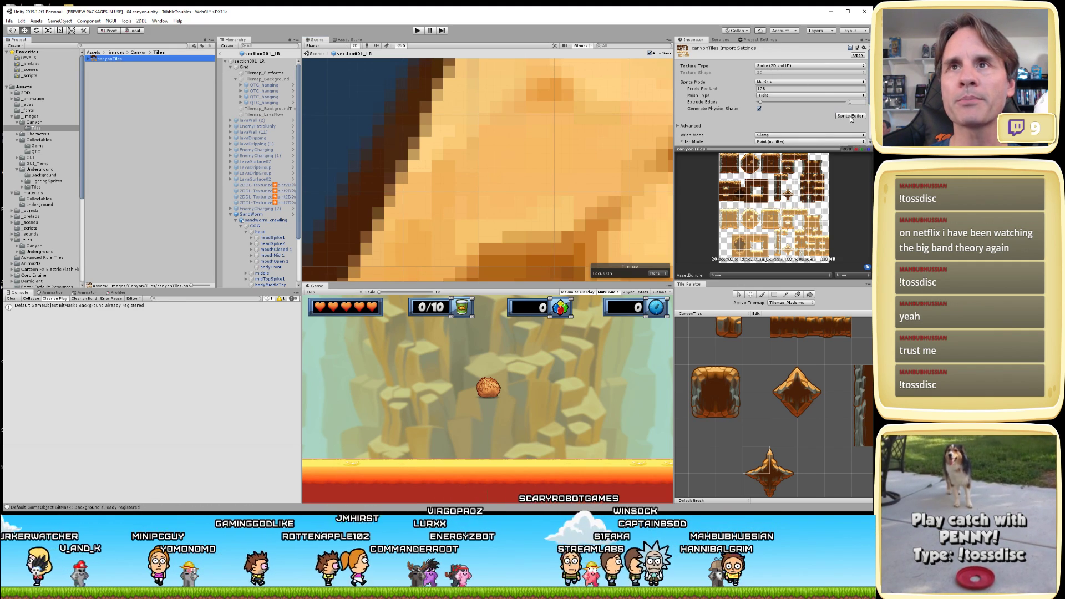
# - Open the canyonTiles sheet in the Sprite Editor and select the diamond sprite canyonTiles_89
pyautogui.click(849, 116)
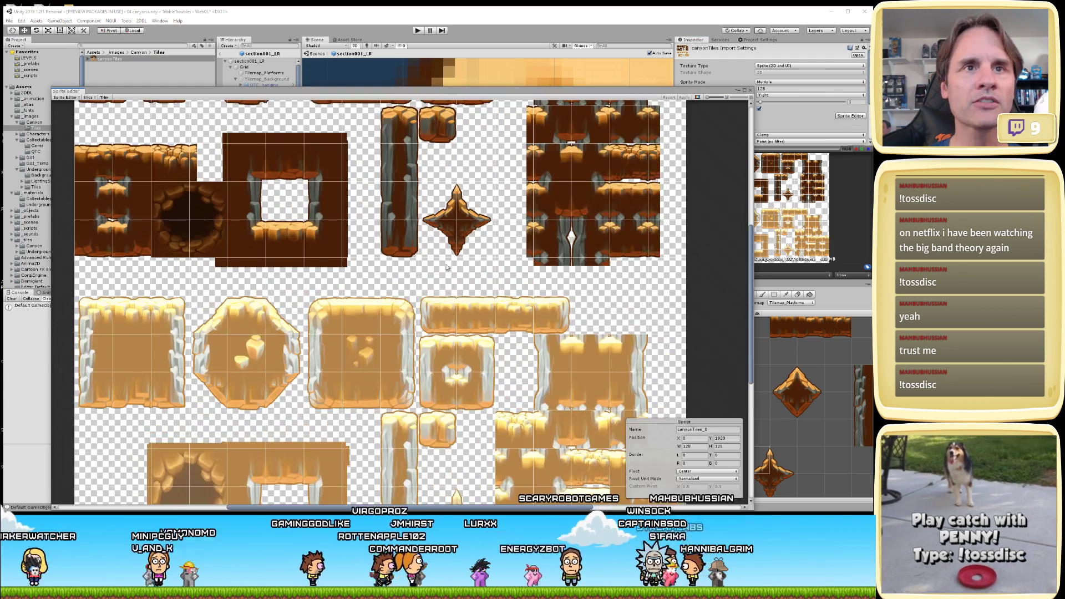
pyautogui.scroll(2, 447, 267)
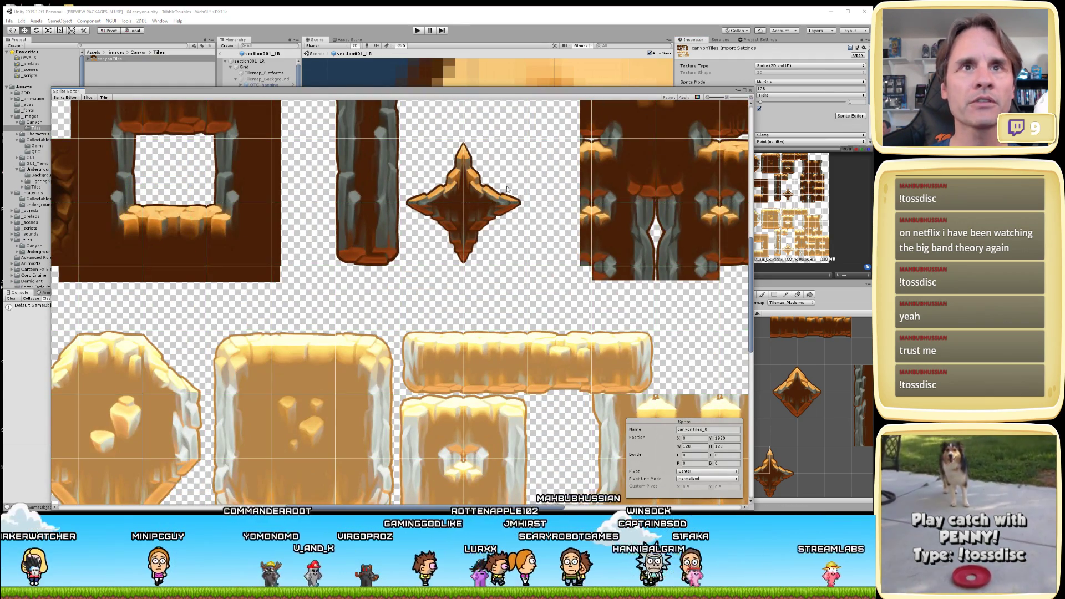
pyautogui.scroll(-2, 502, 218)
pyautogui.scroll(2, 455, 233)
pyautogui.scroll(-4, 318, 244)
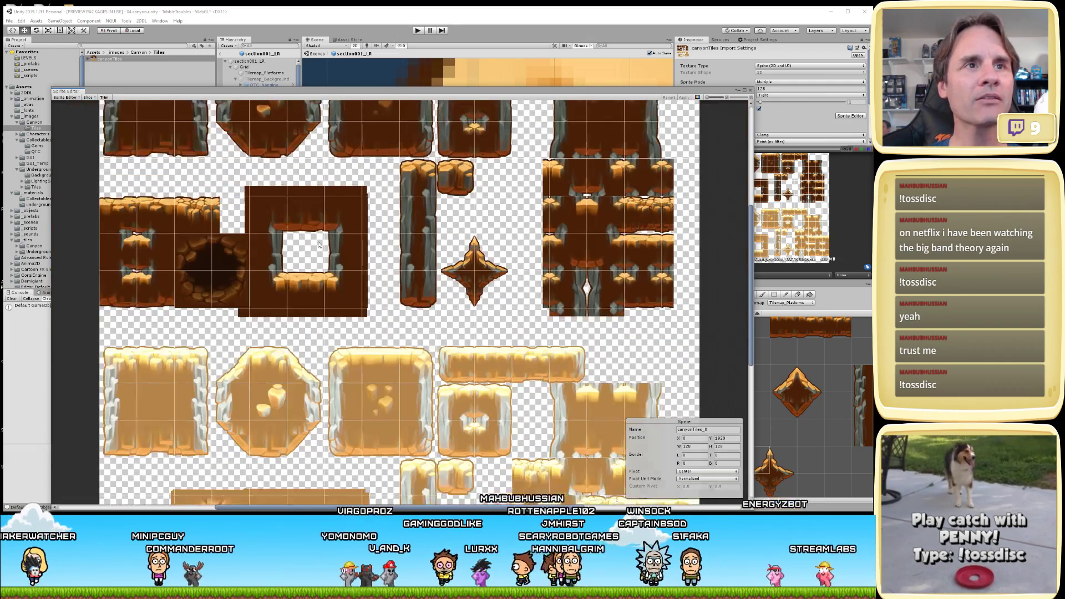
pyautogui.scroll(5, 465, 257)
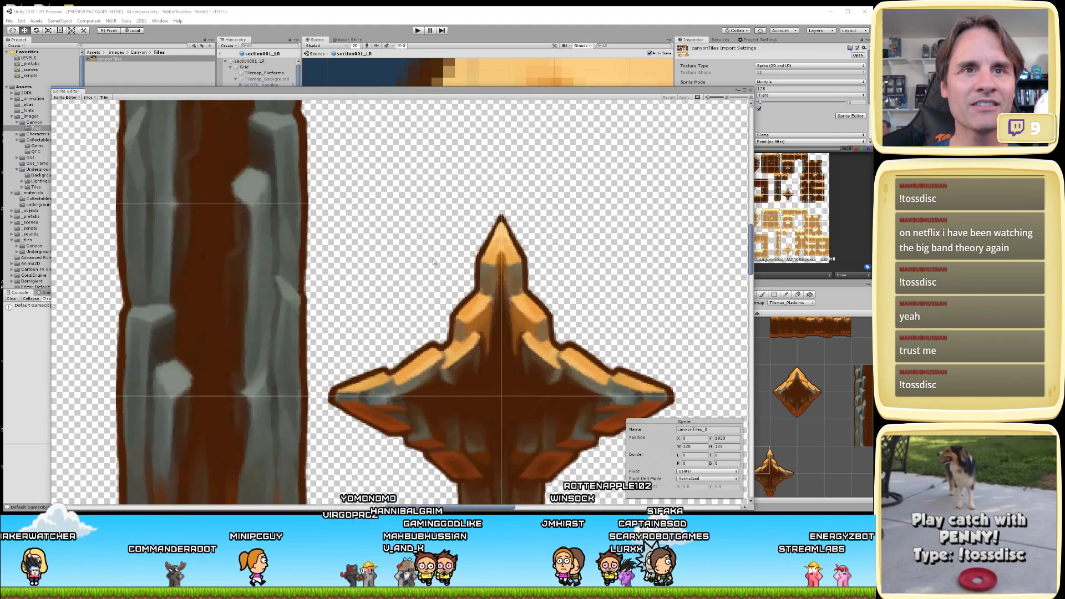
pyautogui.moveTo(433, 258); pyautogui.dragTo(490, 291, button='middle')
pyautogui.click(490, 290)
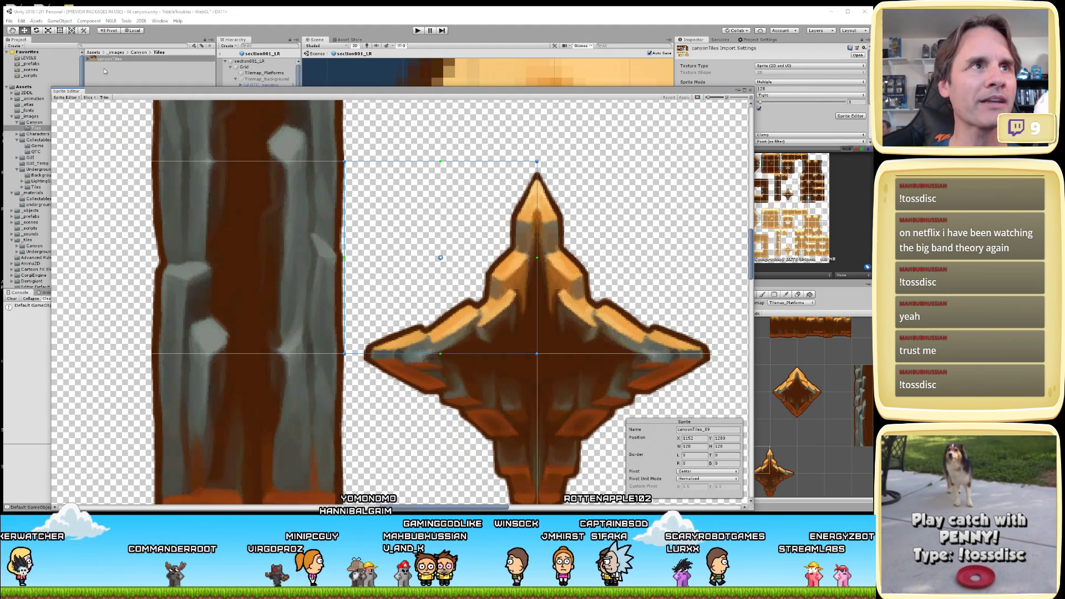
# - In Custom Physics Shape mode, raise the diamond's peak outline vertex and apply the change
pyautogui.click(74, 99)
pyautogui.click(66, 117)
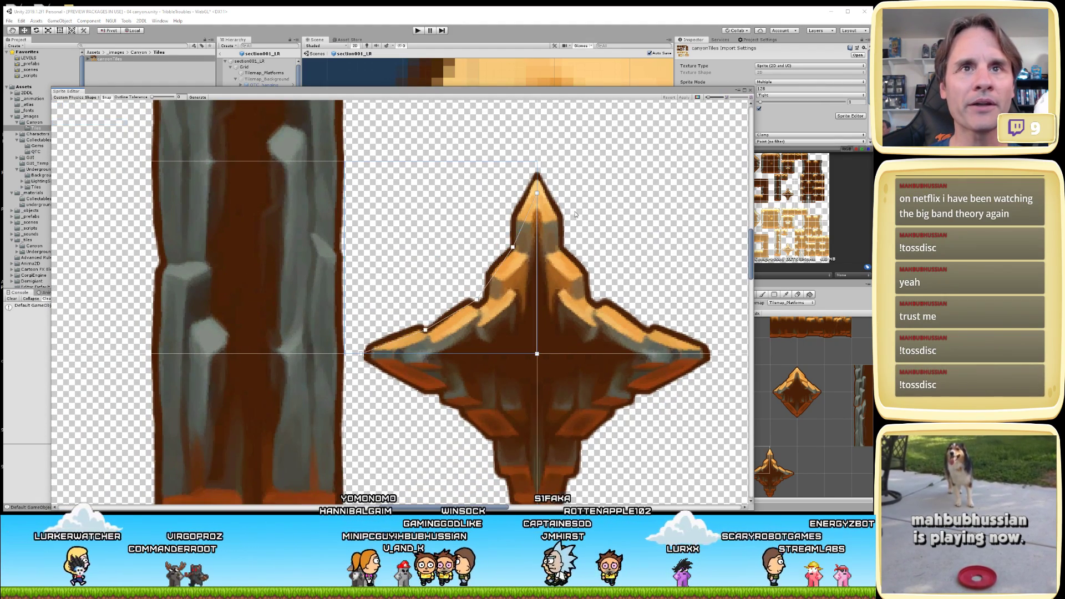
pyautogui.scroll(3, 571, 200)
pyautogui.scroll(2, 533, 191)
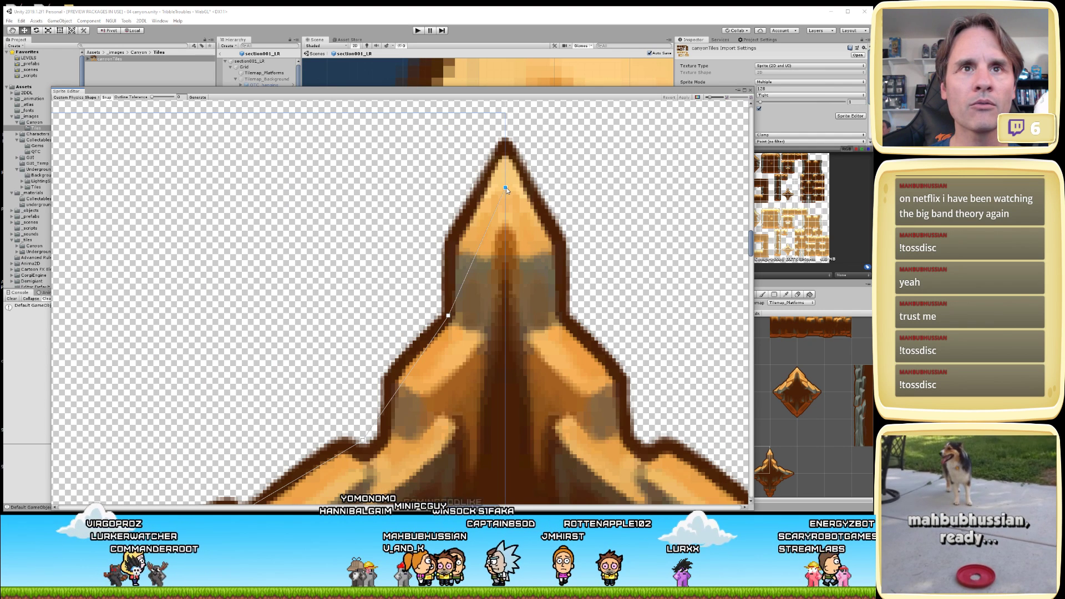
pyautogui.moveTo(506, 189); pyautogui.dragTo(505, 183)
pyautogui.click(507, 188)
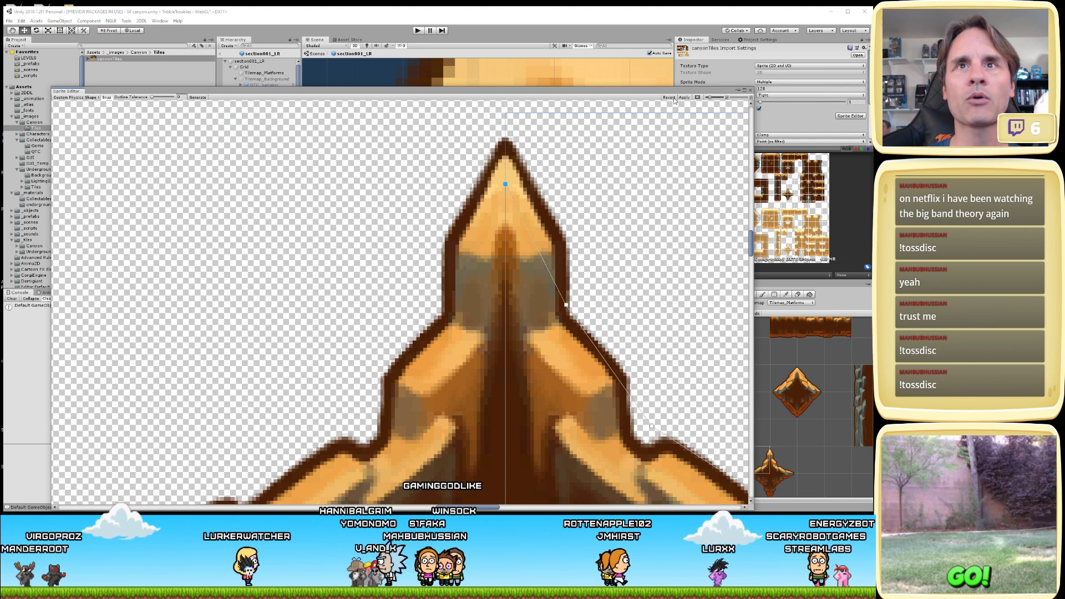
pyautogui.click(680, 98)
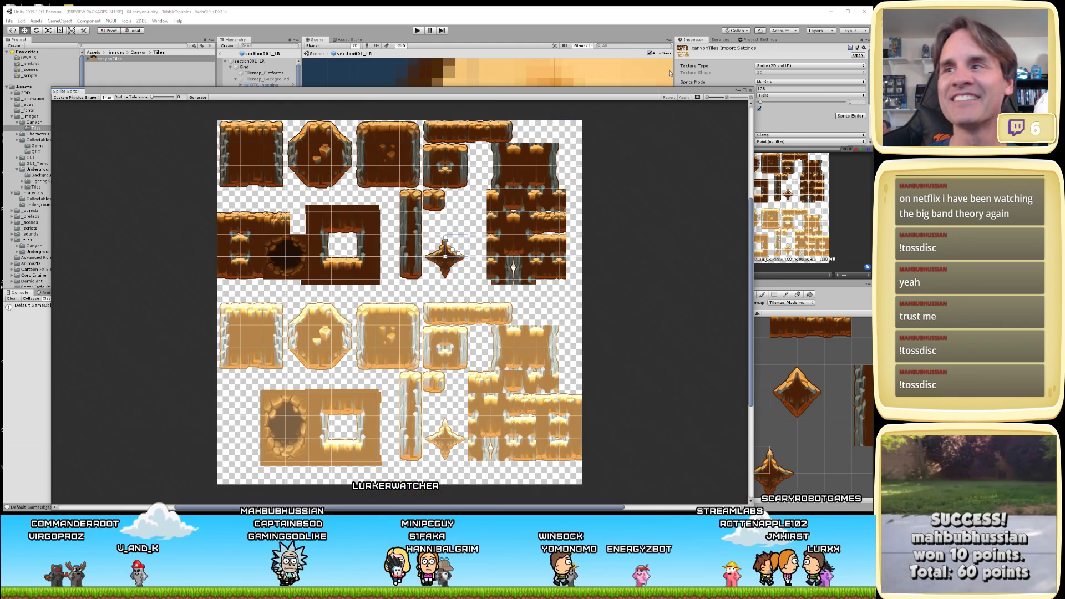
pyautogui.click(751, 91)
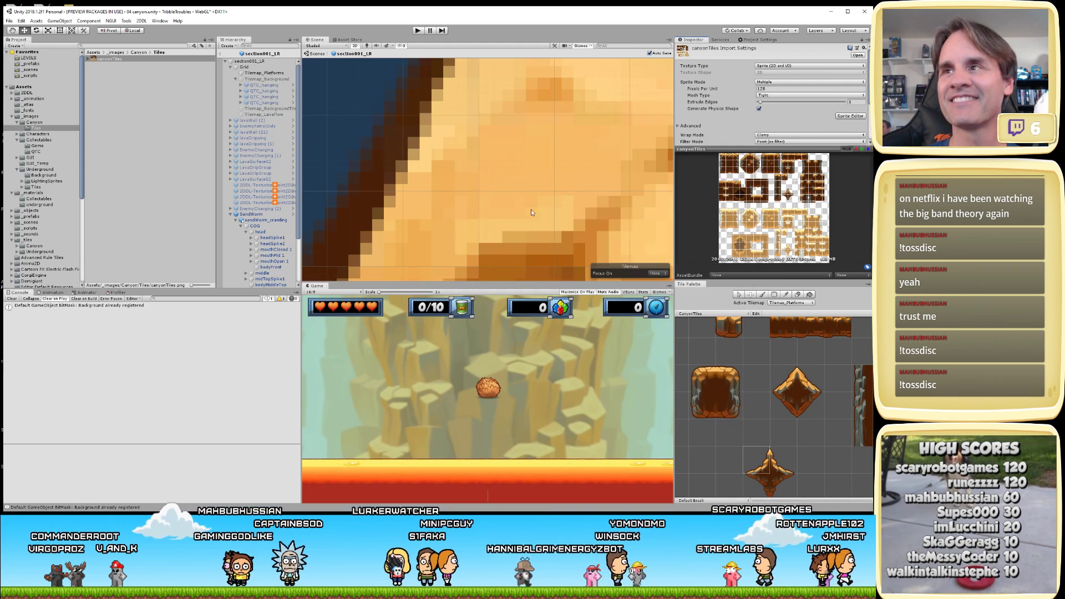
pyautogui.scroll(-4, 478, 174)
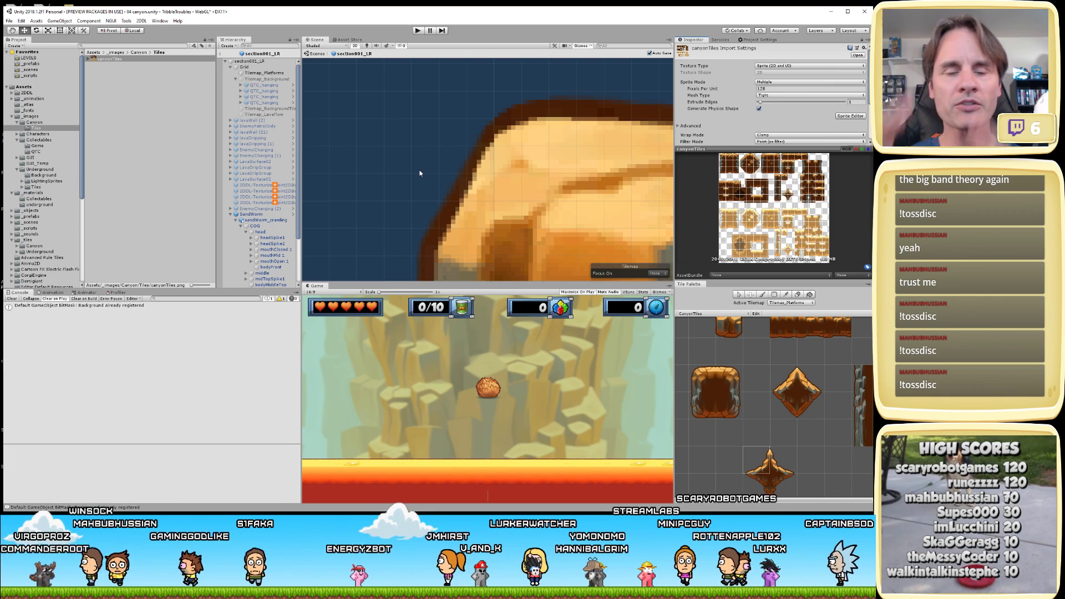
pyautogui.moveTo(497, 197); pyautogui.dragTo(471, 205, button='middle')
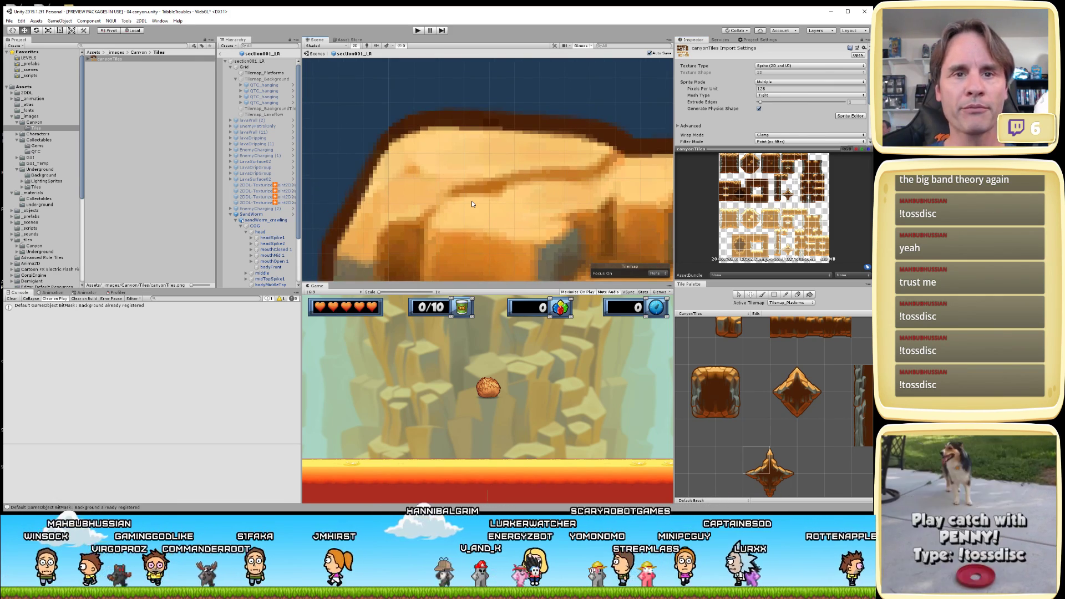
pyautogui.moveTo(454, 182); pyautogui.dragTo(513, 227, button='middle')
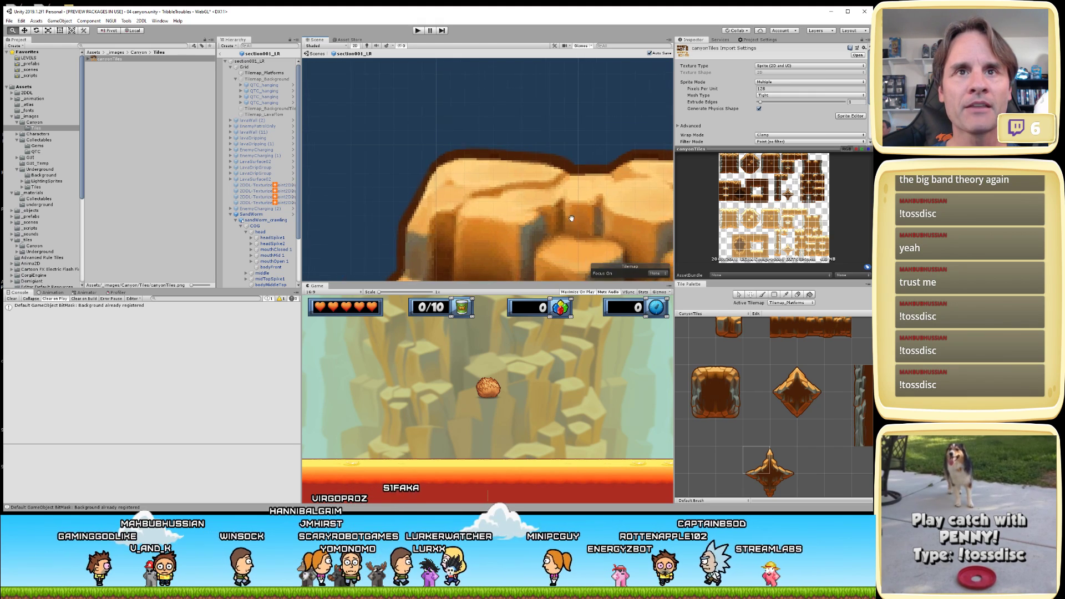
pyautogui.scroll(-2, 511, 173)
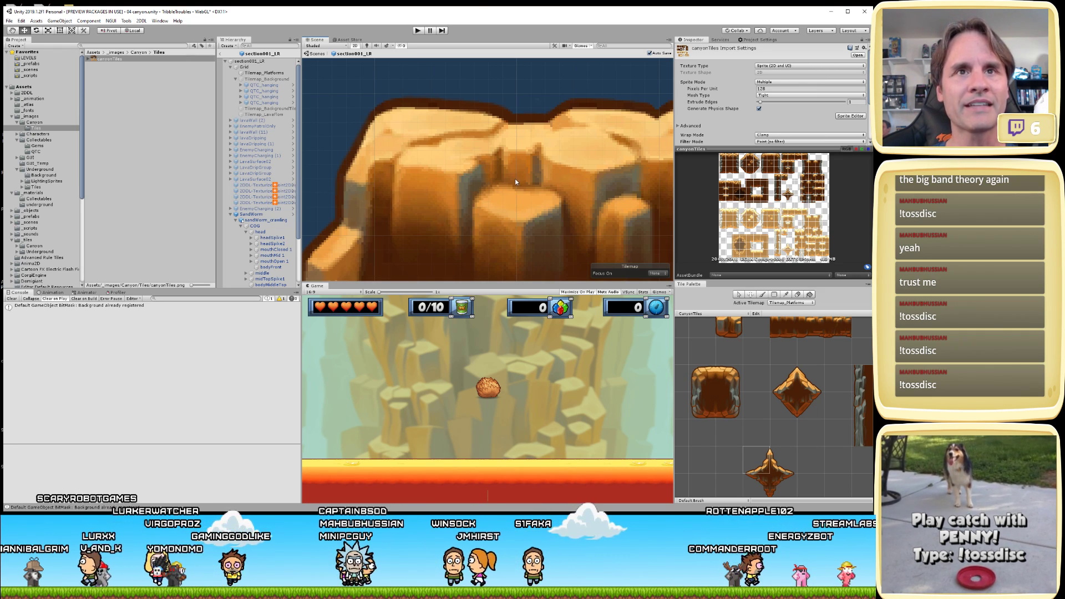
pyautogui.scroll(-2, 515, 179)
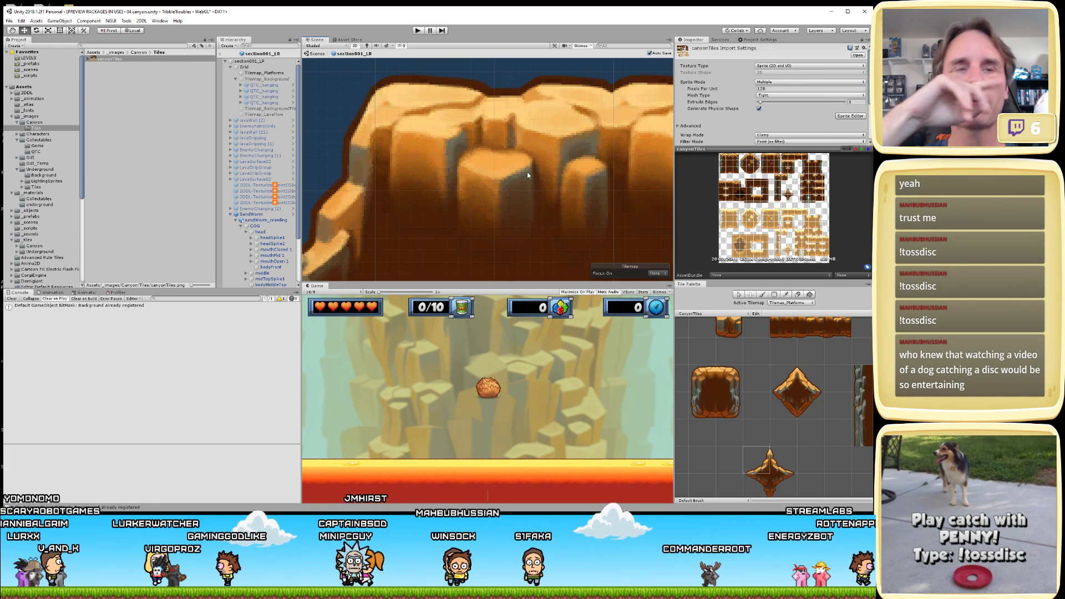
# - Select Tilemap_Platforms and pan along the canyon cliff to inspect its collider outline
pyautogui.click(406, 151)
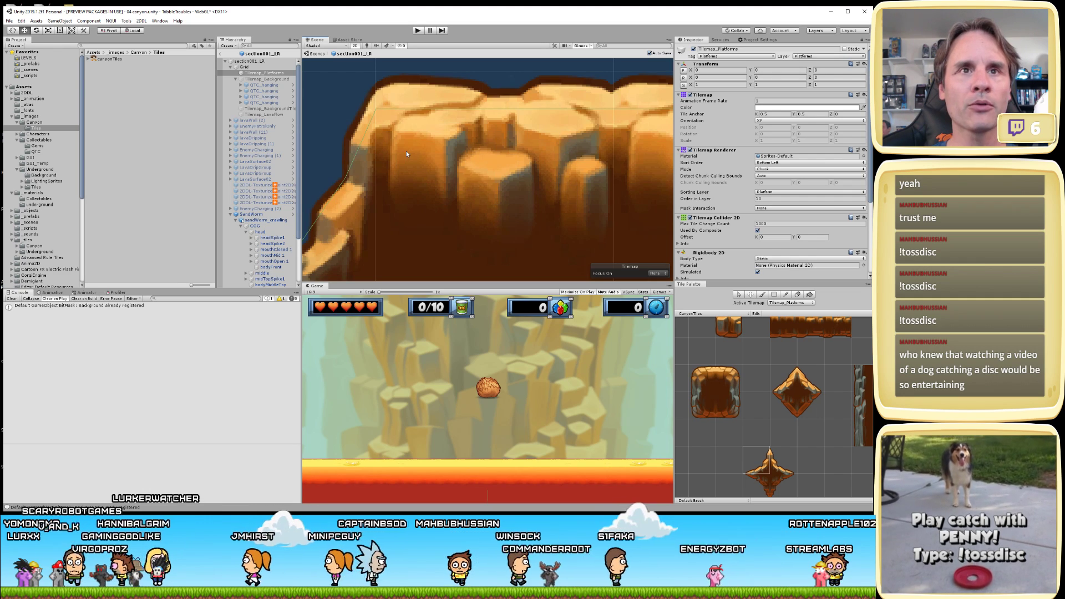
pyautogui.scroll(-6, 440, 205)
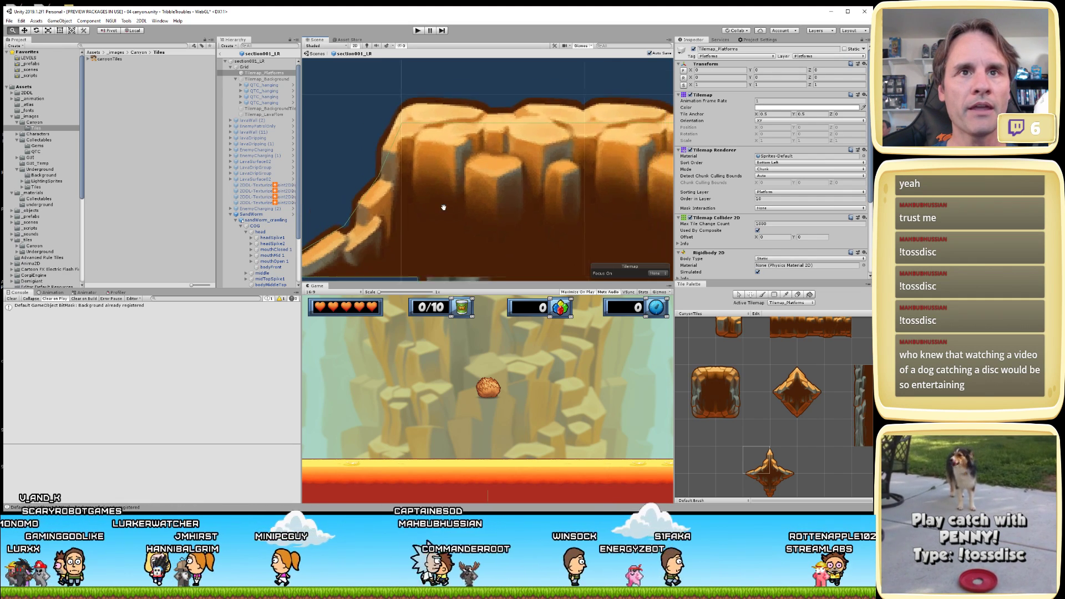
pyautogui.moveTo(442, 214); pyautogui.dragTo(565, 220)
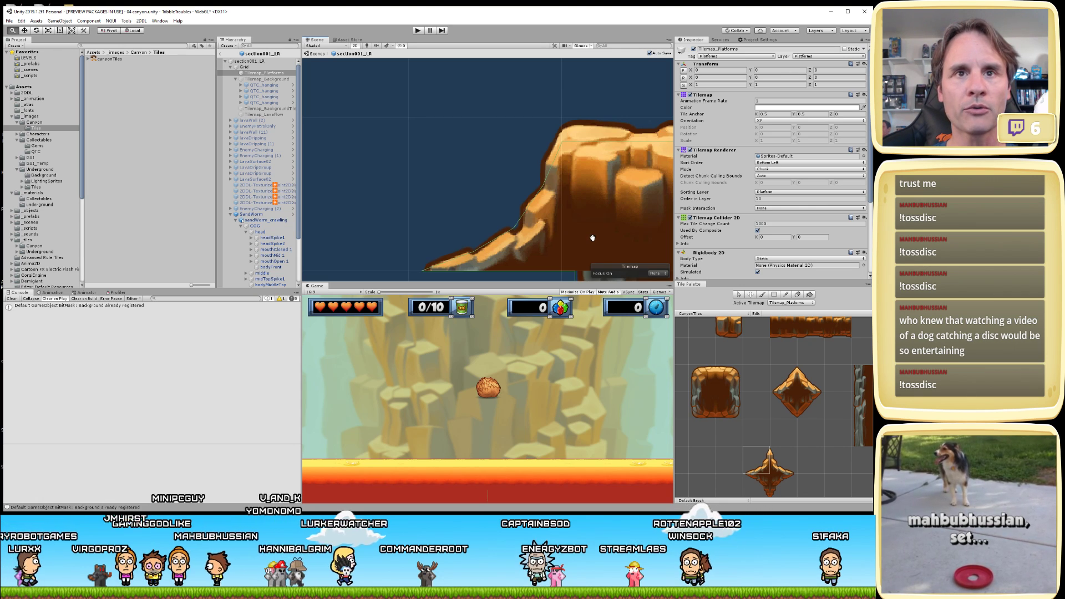
pyautogui.moveTo(585, 234); pyautogui.dragTo(498, 212, button='middle')
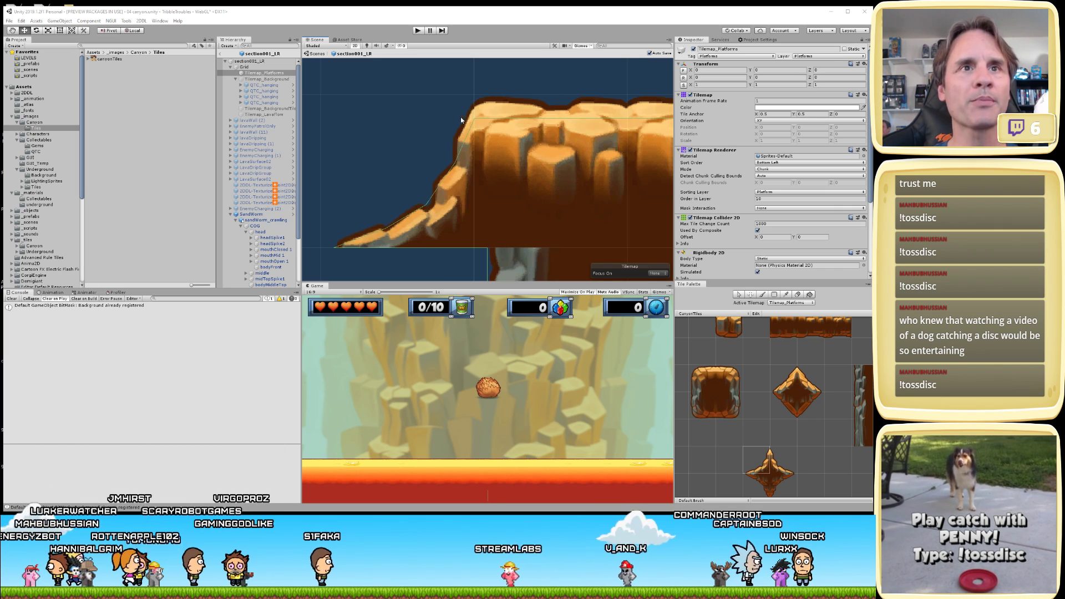
# - Deselect Tilemap_Platforms and pan left over the canyon platform on its stone pillars
pyautogui.click(396, 138)
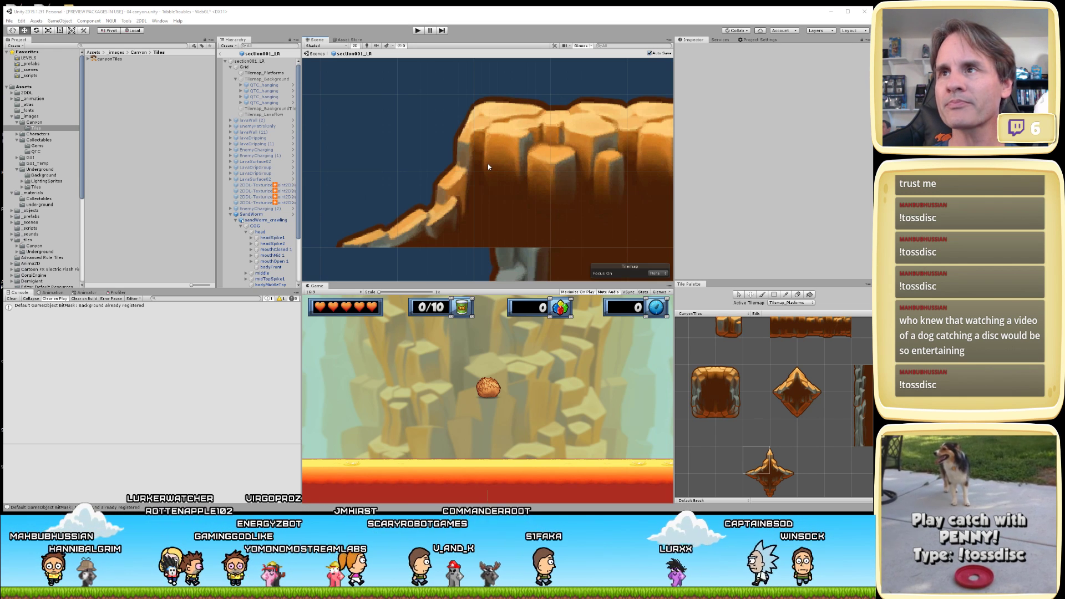
pyautogui.scroll(-3, 522, 169)
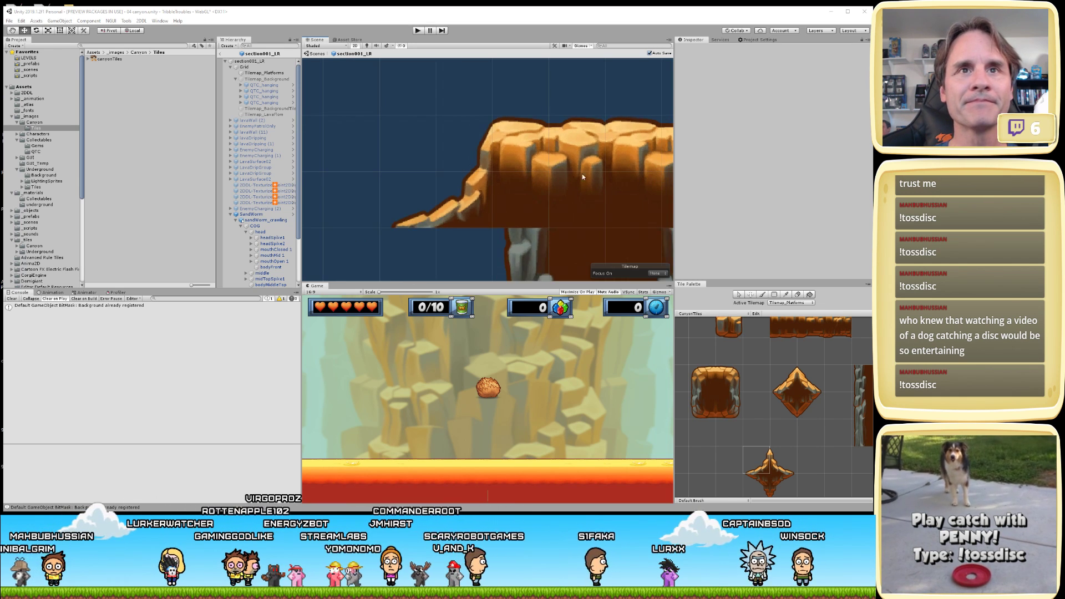
pyautogui.moveTo(597, 174); pyautogui.dragTo(468, 163, button='middle')
pyautogui.scroll(-3, 467, 165)
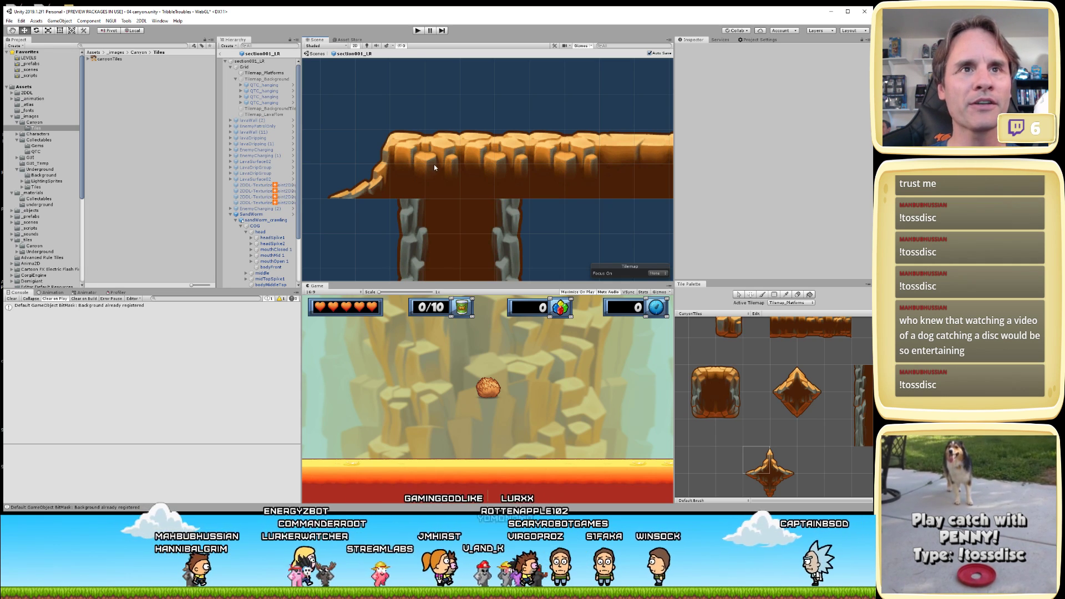
pyautogui.scroll(-2, 518, 215)
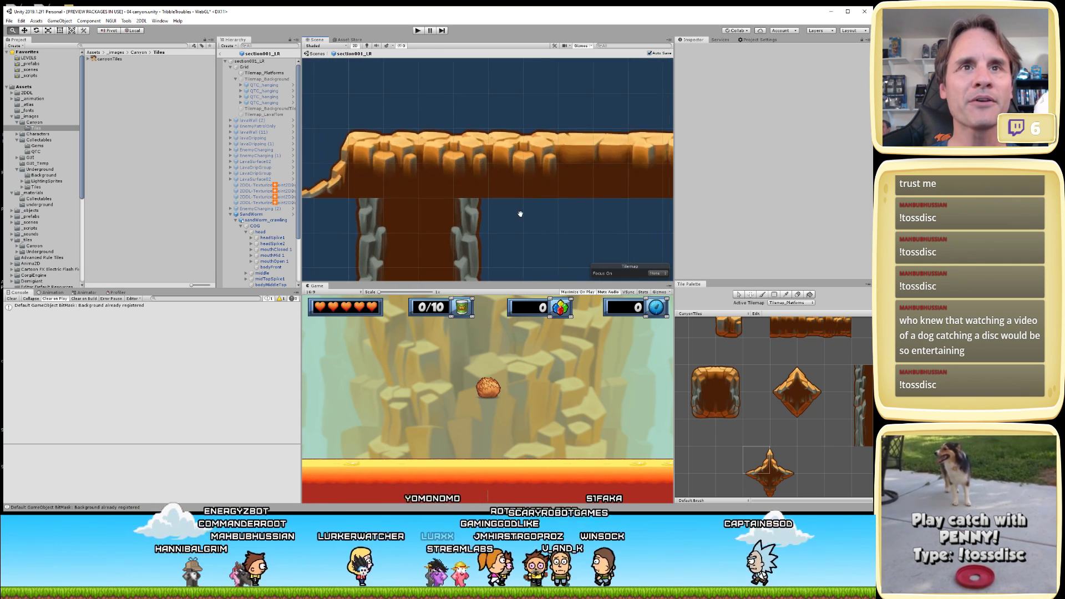
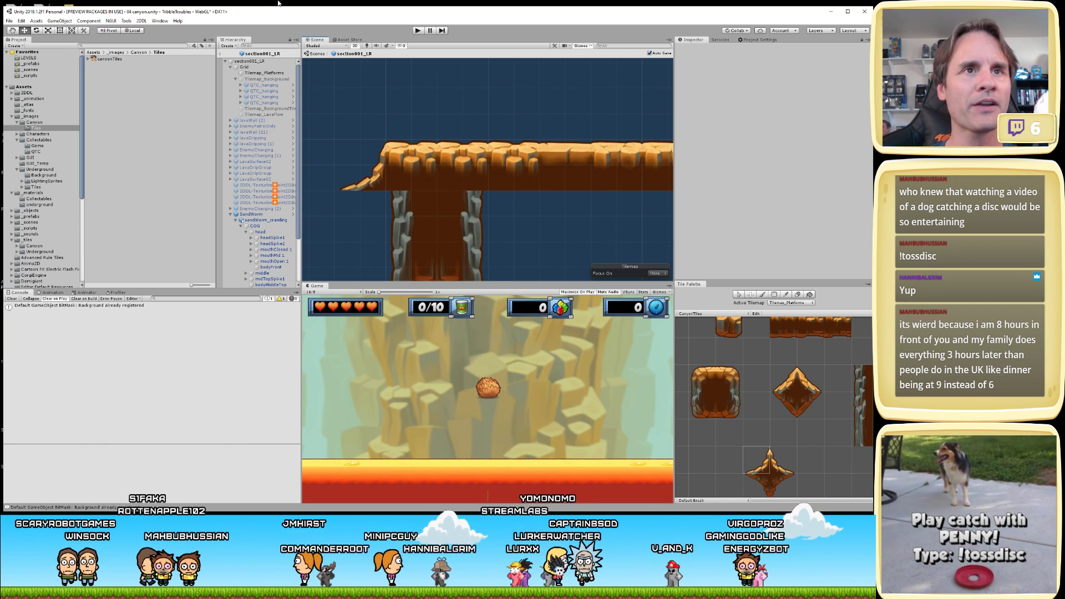
# - Select Tilemap_Platforms as the paint target and pick a diamond tile from the palette
pyautogui.scroll(-2, 514, 202)
pyautogui.click(407, 179)
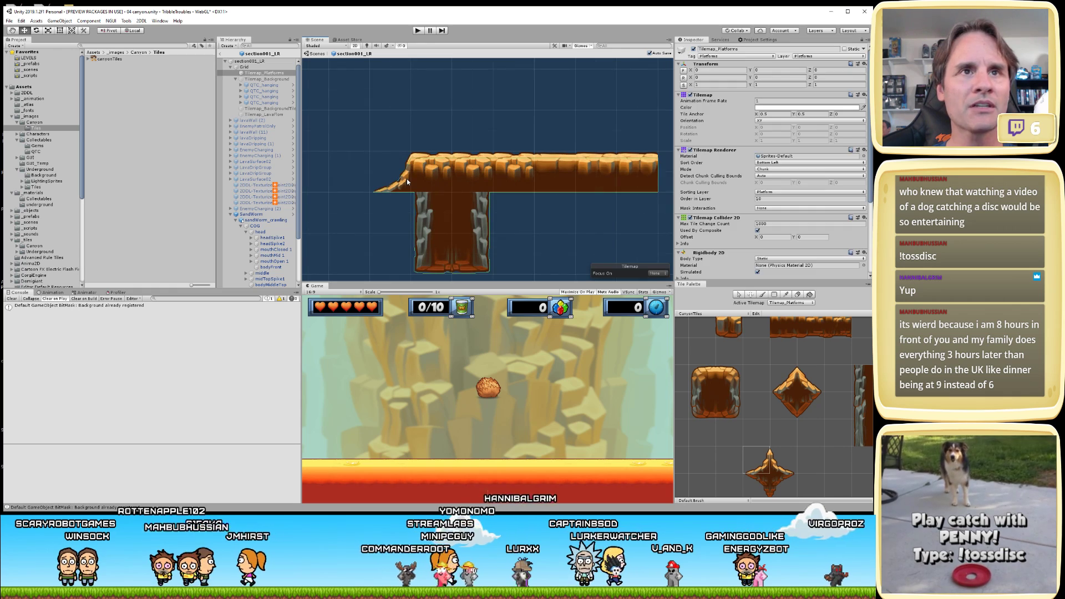
pyautogui.click(794, 383)
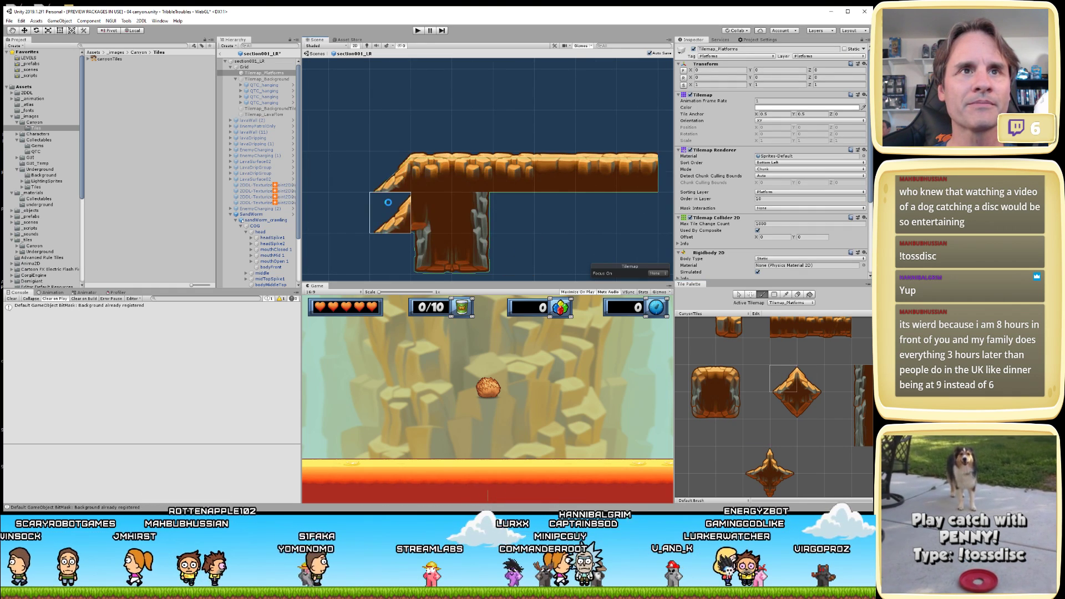
pyautogui.scroll(4, 387, 200)
pyautogui.scroll(2, 393, 186)
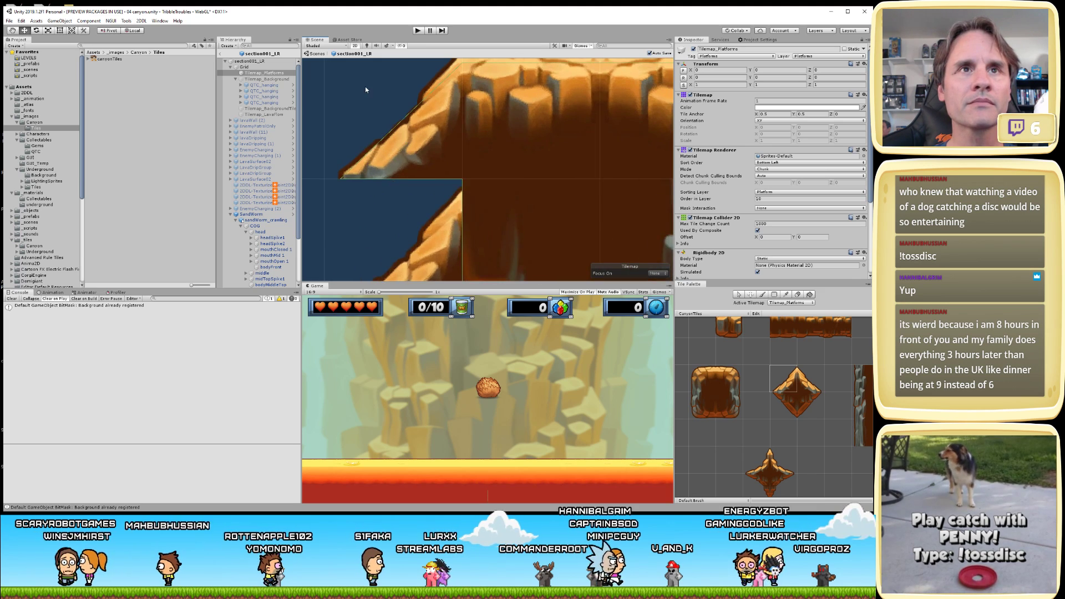
pyautogui.scroll(-3, 365, 89)
pyautogui.click(417, 178)
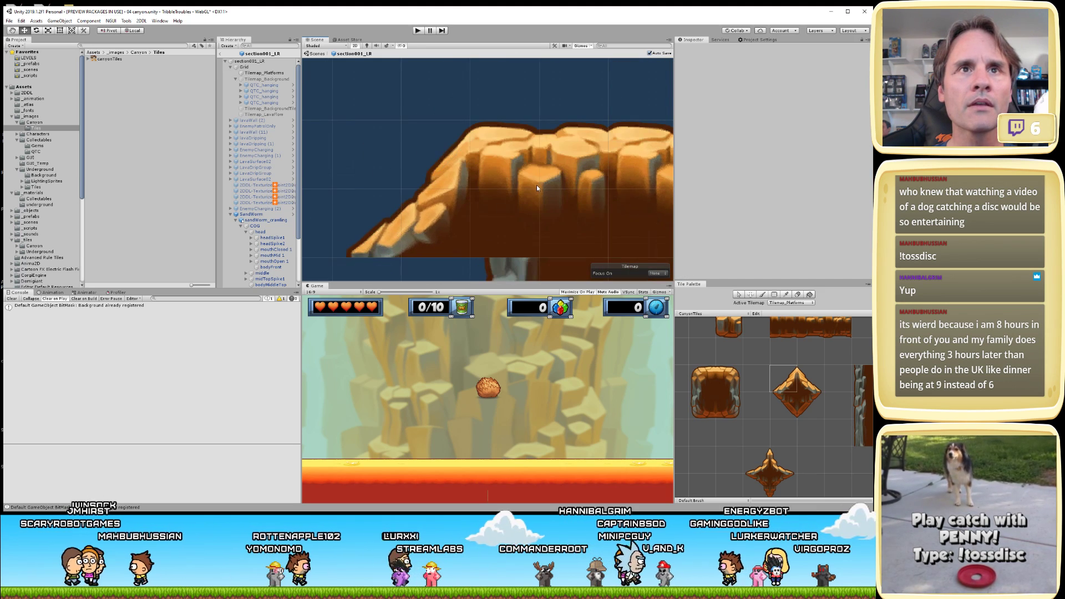
pyautogui.click(428, 196)
pyautogui.scroll(1, 506, 172)
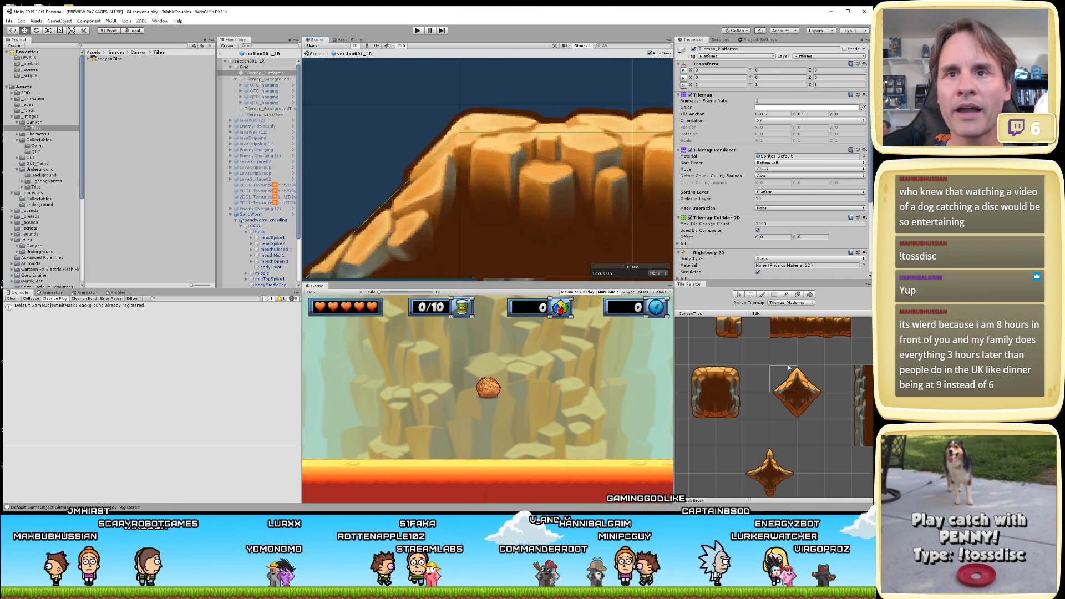
pyautogui.scroll(-6, 789, 367)
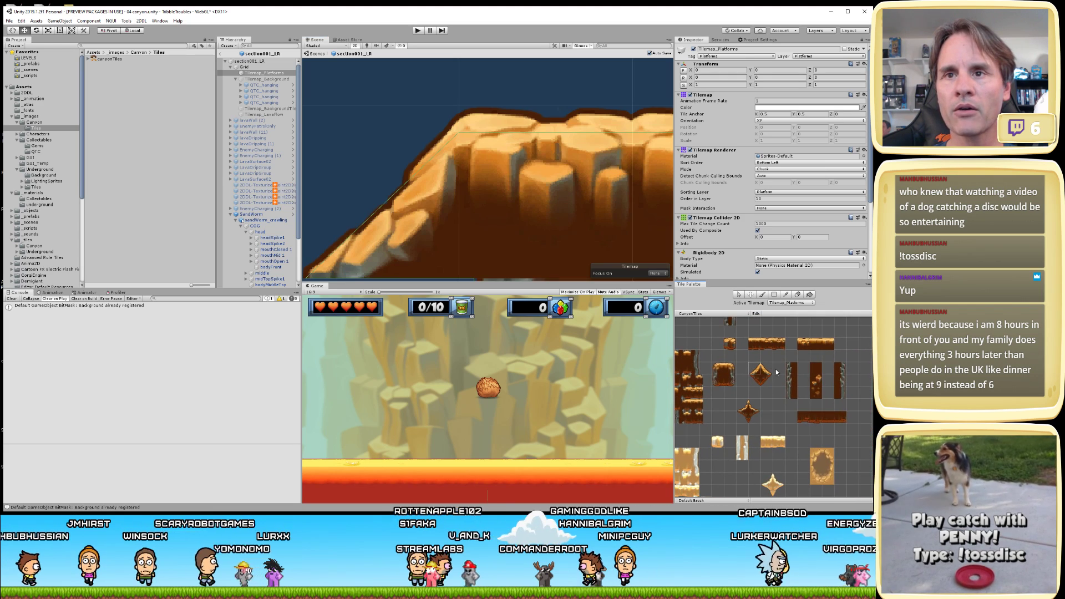
pyautogui.scroll(-2, 777, 373)
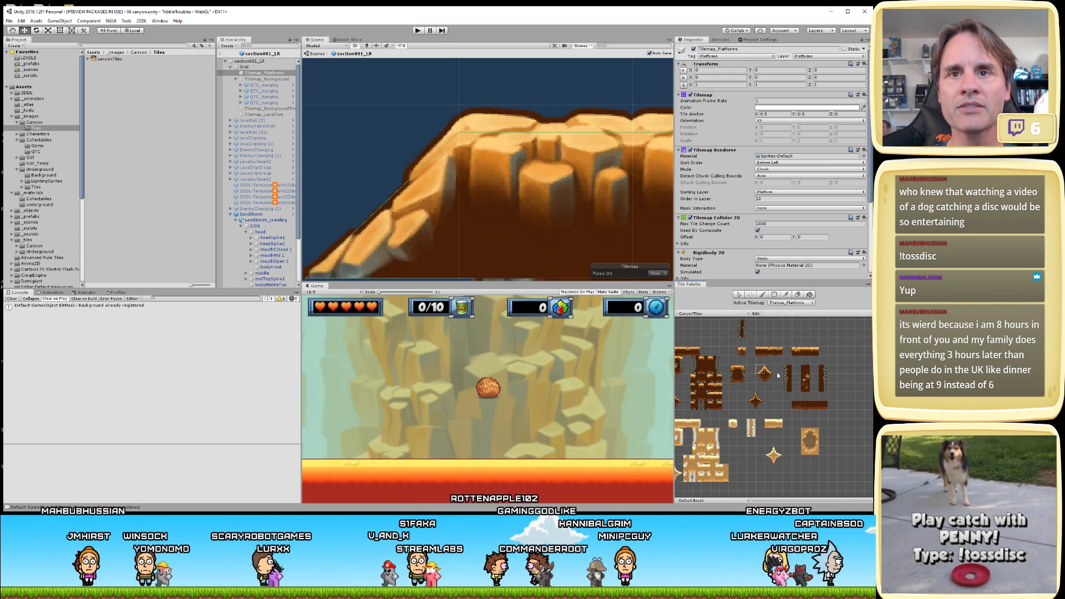
# - Browse the canyon tiles in the palette and pick a larger platform tile
pyautogui.moveTo(733, 378); pyautogui.dragTo(843, 390, button='middle')
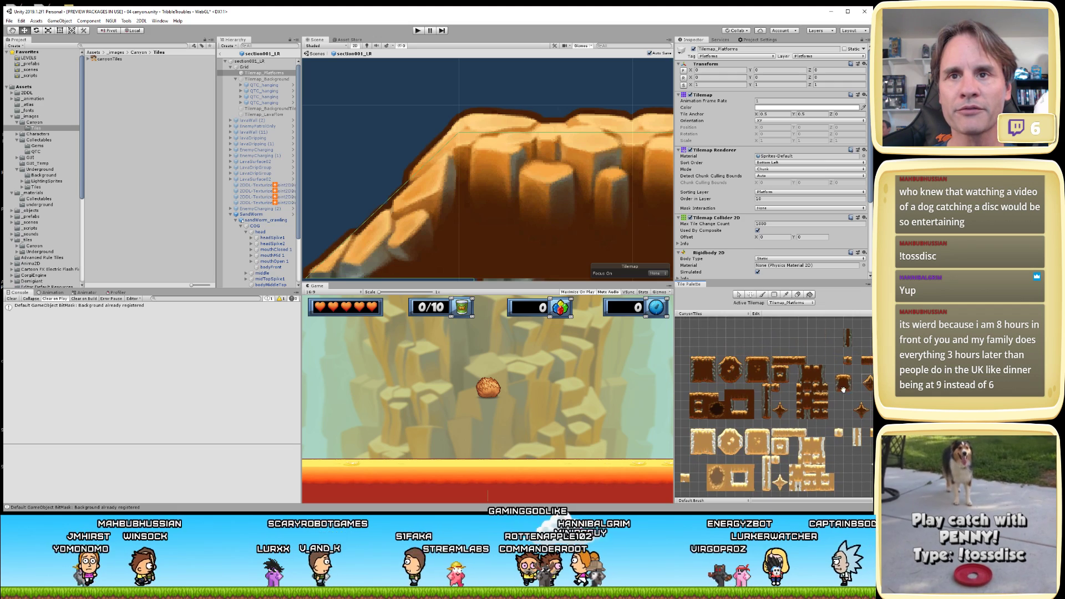
pyautogui.scroll(5, 704, 374)
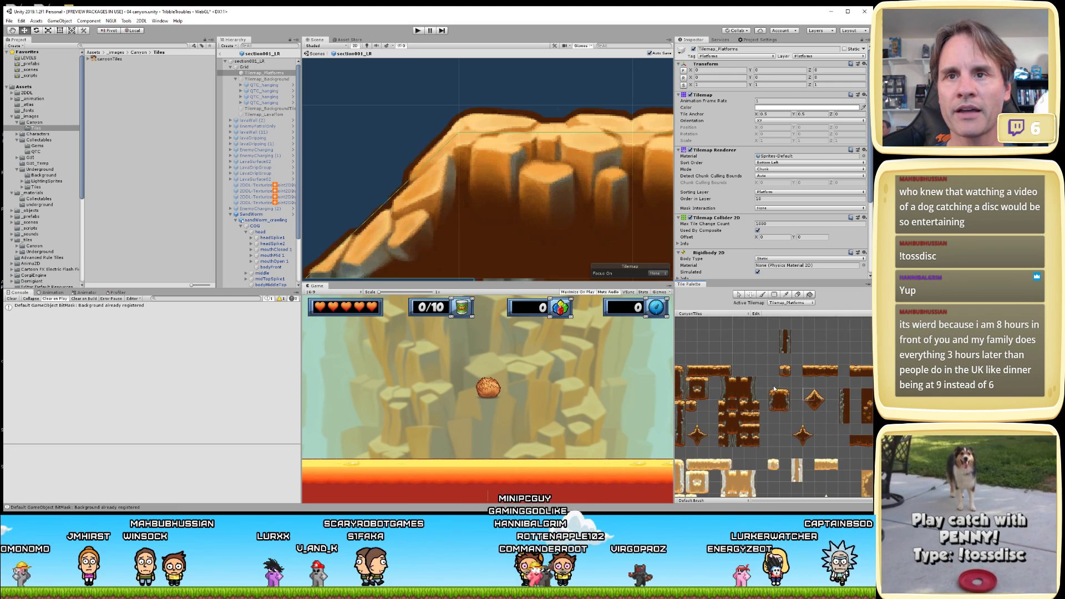
pyautogui.scroll(3, 813, 388)
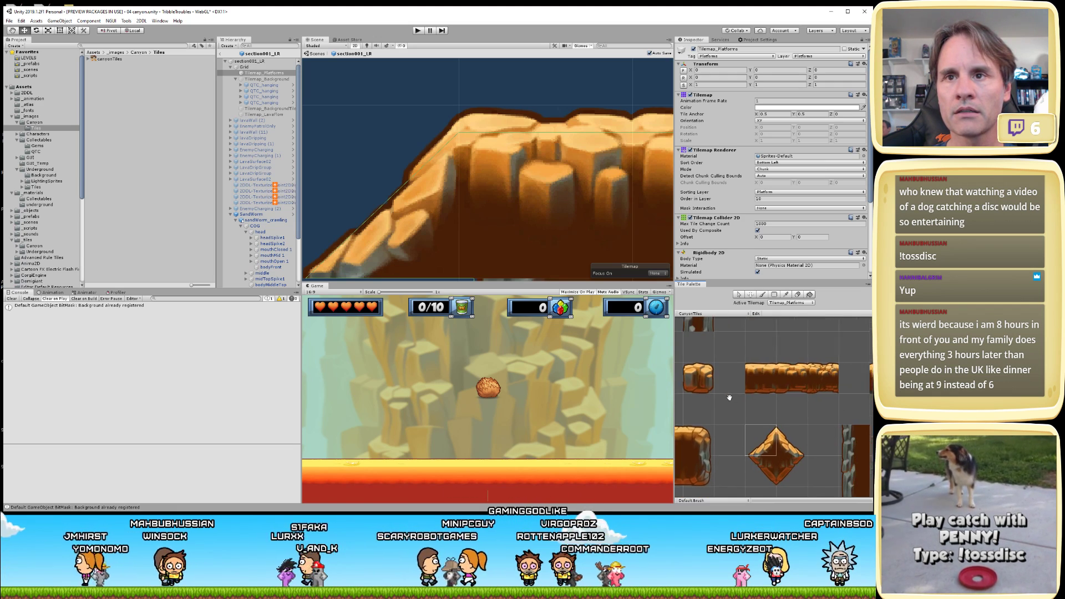
pyautogui.moveTo(813, 388); pyautogui.dragTo(747, 387, button='middle')
pyautogui.click(760, 380)
pyautogui.scroll(-3, 551, 208)
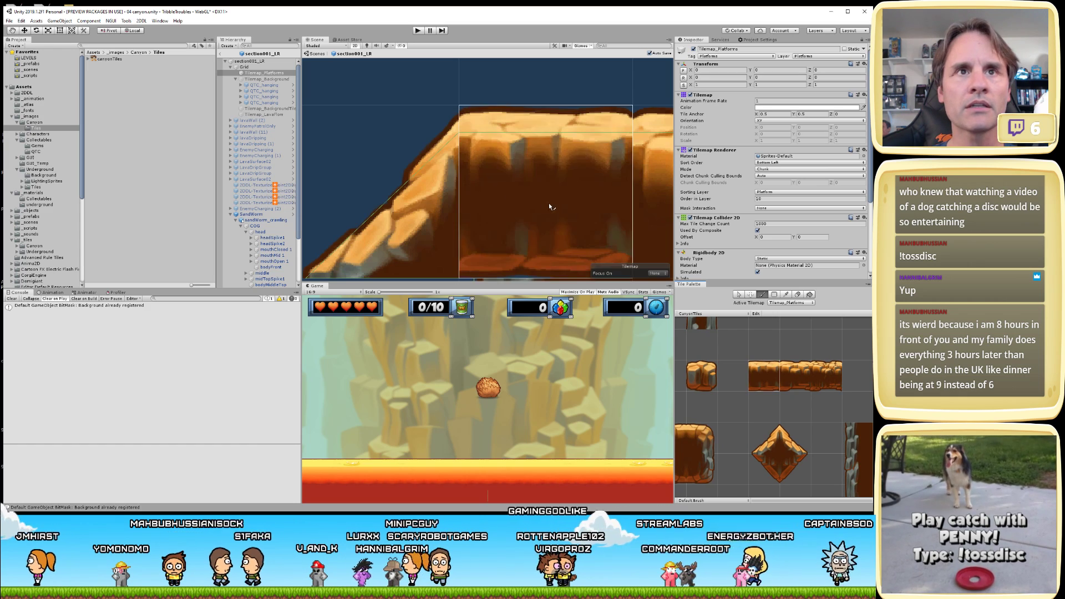
pyautogui.scroll(-2, 730, 380)
pyautogui.moveTo(720, 390); pyautogui.dragTo(800, 382, button='middle')
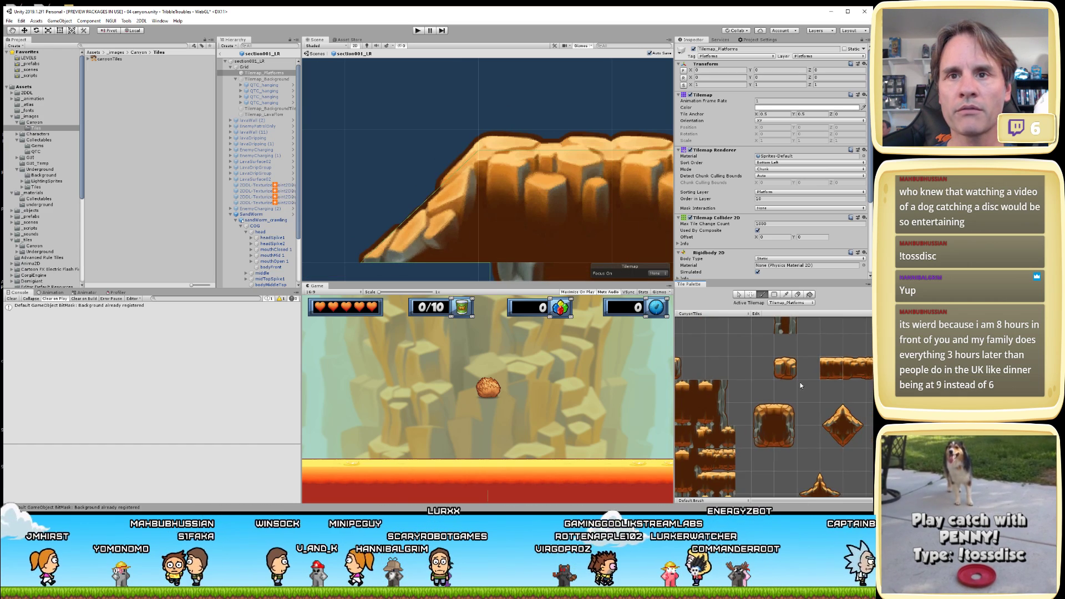
pyautogui.scroll(-2, 787, 394)
pyautogui.scroll(-1, 781, 403)
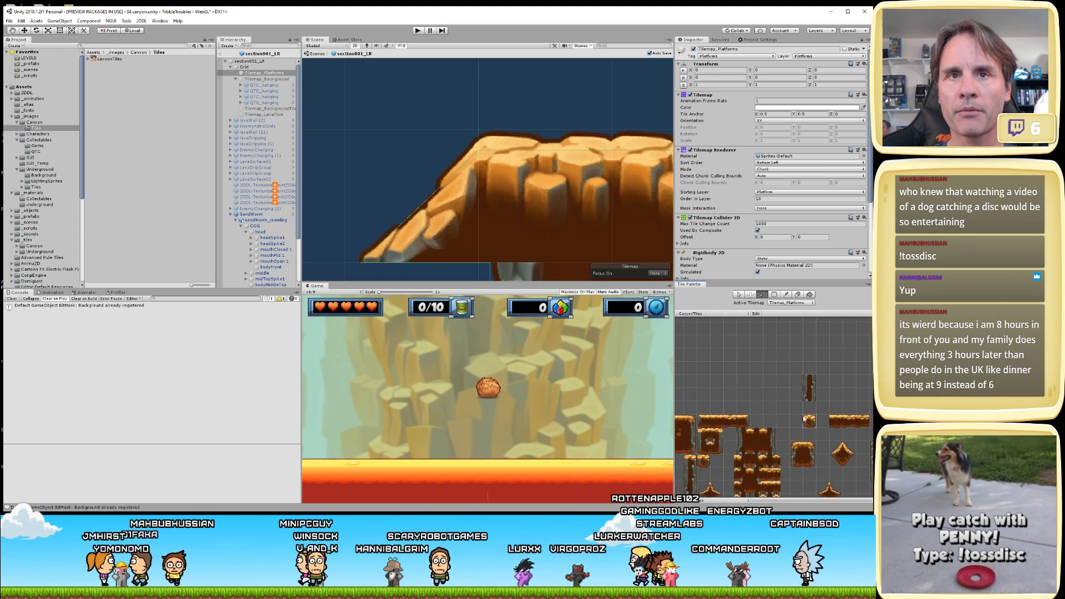
# - Paint the platform tile over the cliff's slanted left end, then return to the Move tool
pyautogui.moveTo(454, 205); pyautogui.dragTo(455, 135, button='middle')
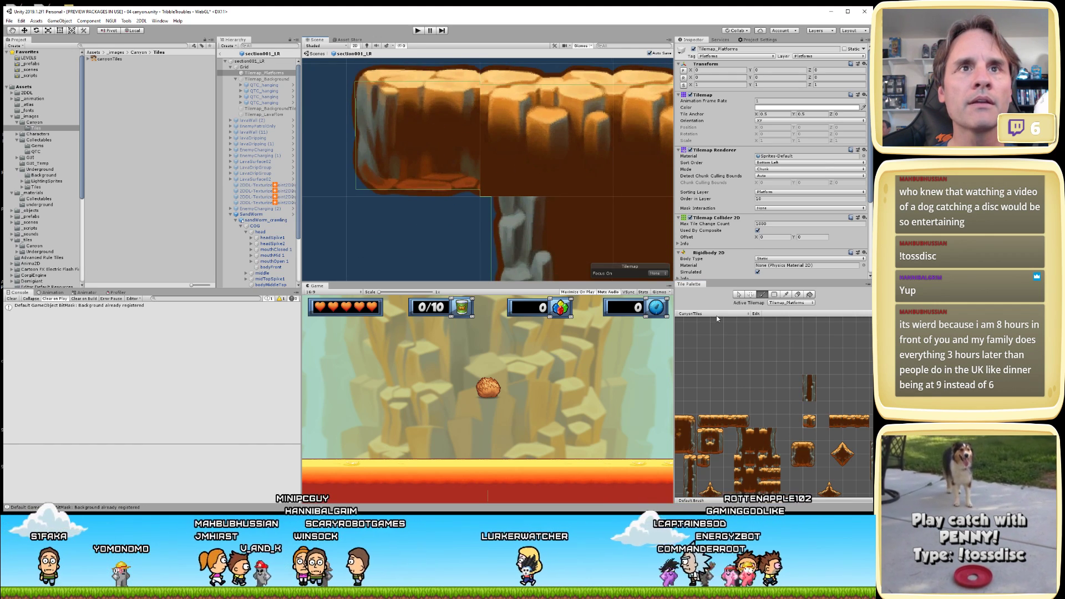
pyautogui.press('w')
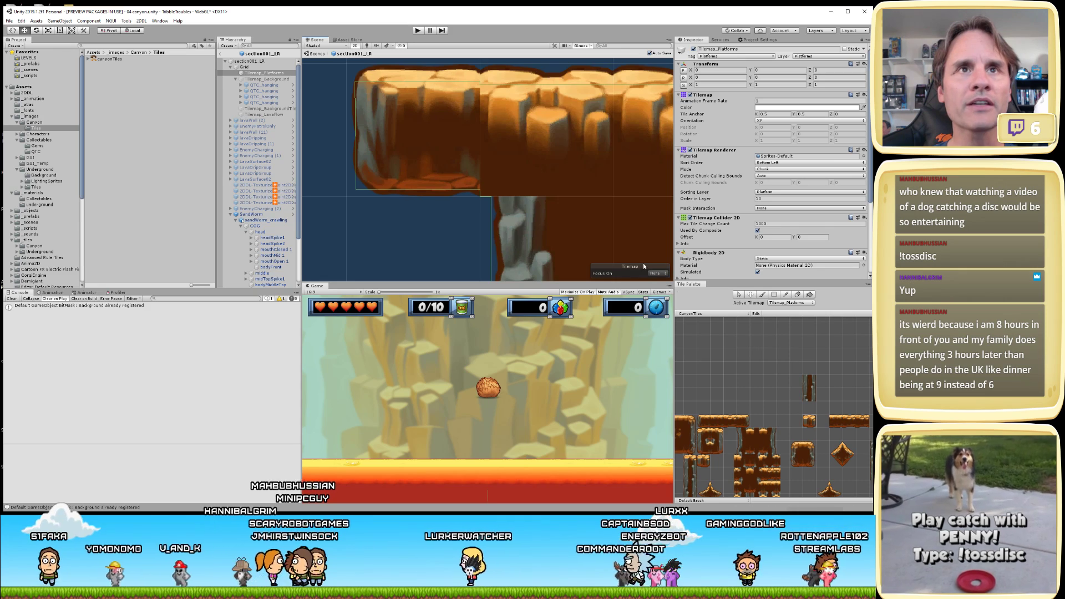
pyautogui.scroll(1, 561, 222)
pyautogui.moveTo(552, 209); pyautogui.dragTo(566, 240, button='middle')
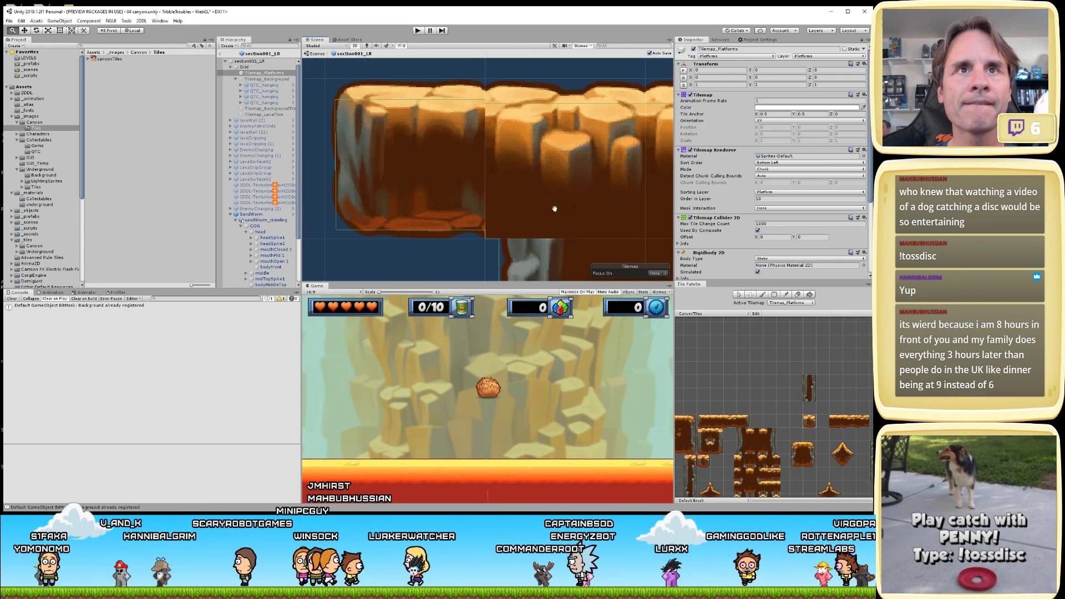
pyautogui.scroll(1, 550, 192)
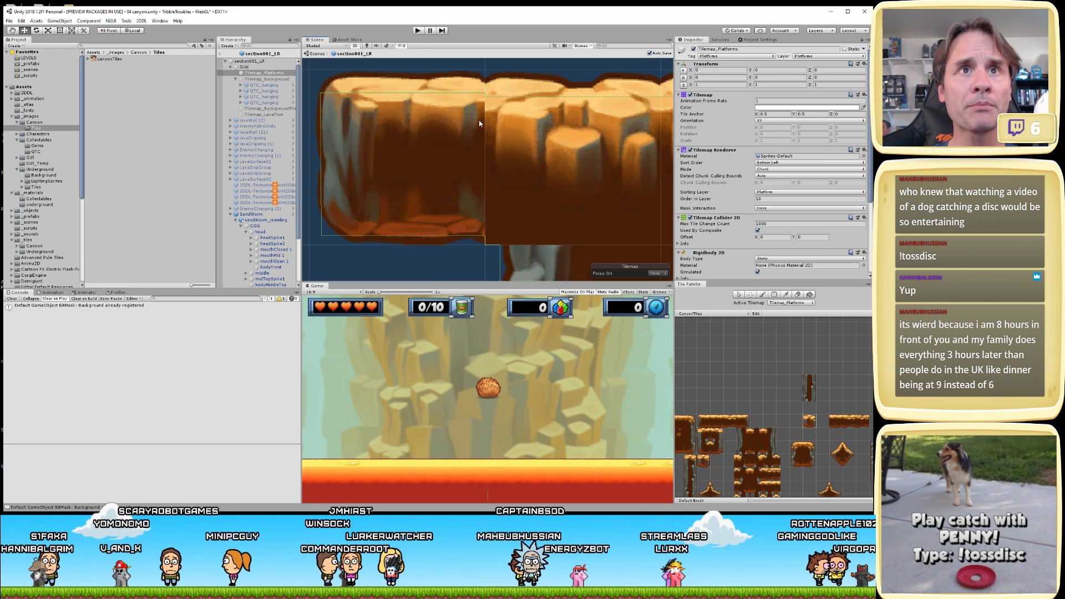
pyautogui.scroll(1, 480, 123)
# - Maximize the Scene view, zoom in on the painted tile seams, then restore the layout
pyautogui.hotkey('shift', 'space')
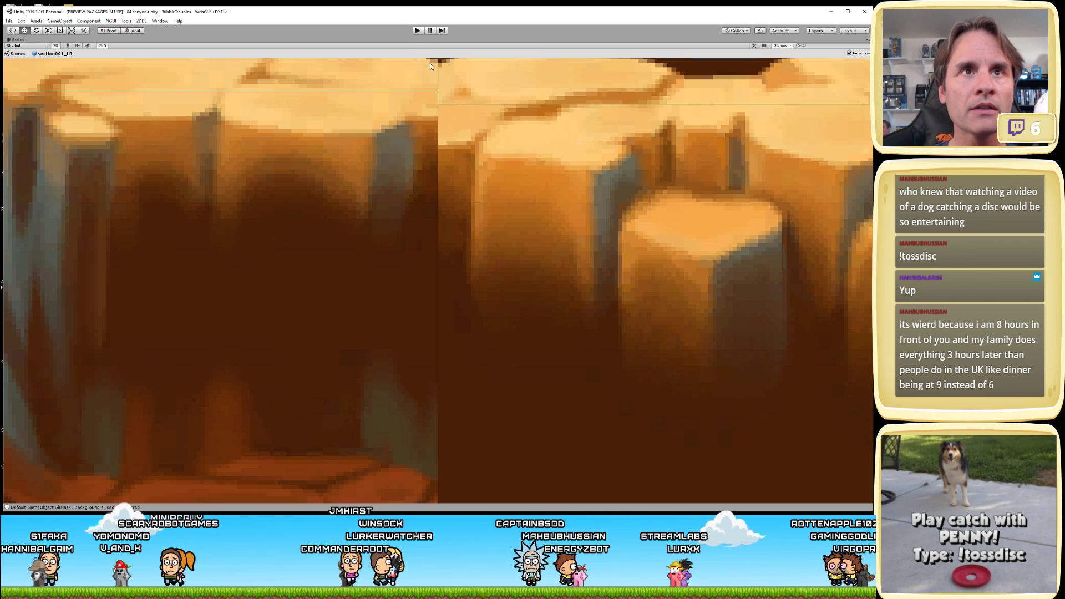
pyautogui.scroll(-2, 442, 131)
pyautogui.scroll(4, 455, 167)
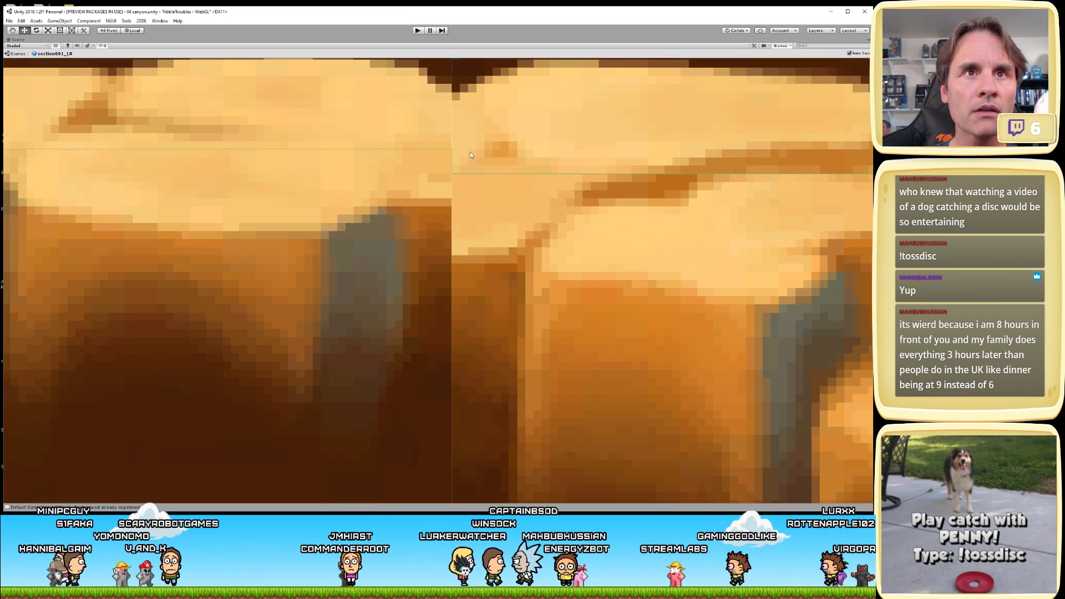
pyautogui.scroll(3, 532, 278)
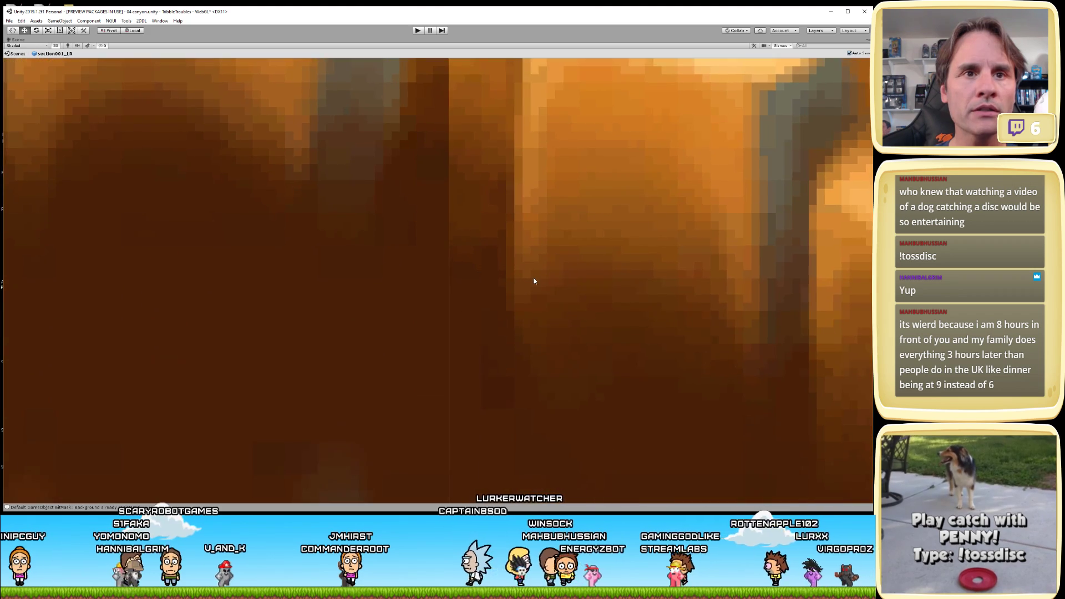
pyautogui.scroll(-1, 546, 273)
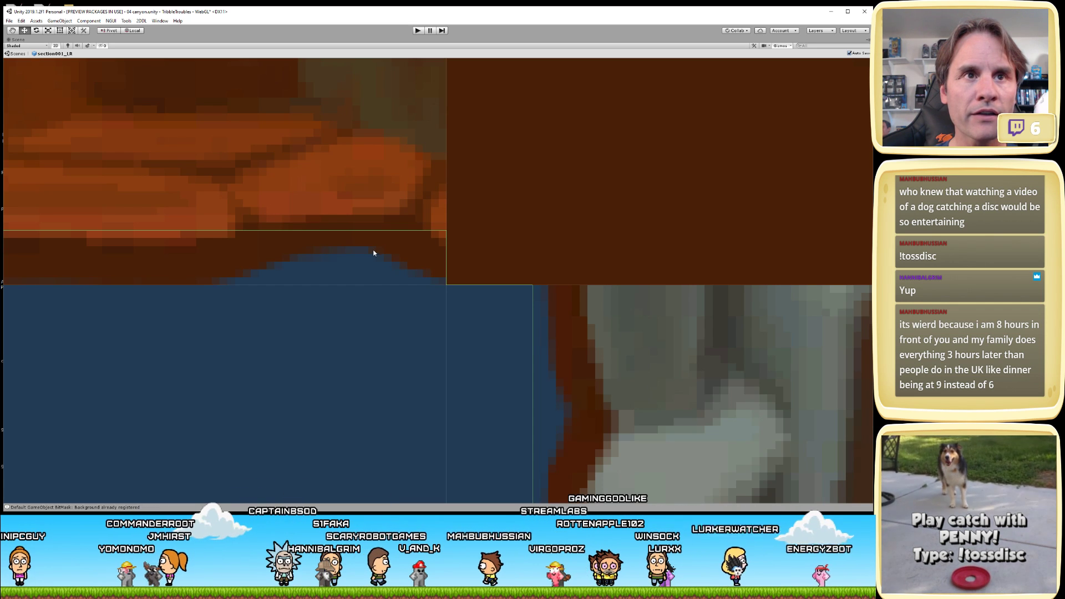
pyautogui.scroll(-6, 485, 214)
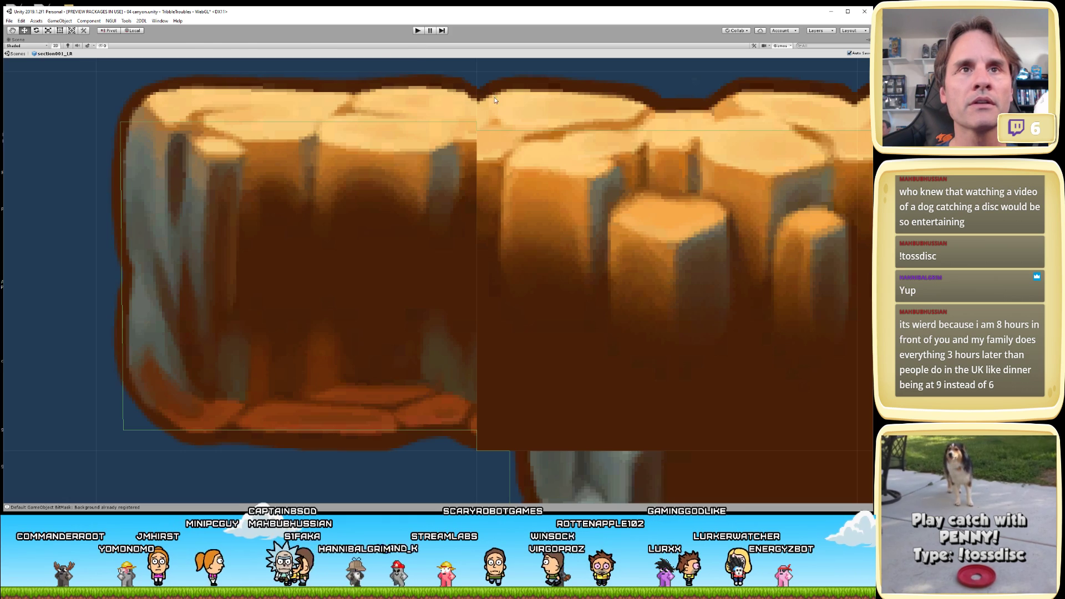
pyautogui.hotkey('shift', 'space')
# - Open the canyonTiles sprite sheet in the Sprite Editor and revert unapplied changes
pyautogui.click(105, 59)
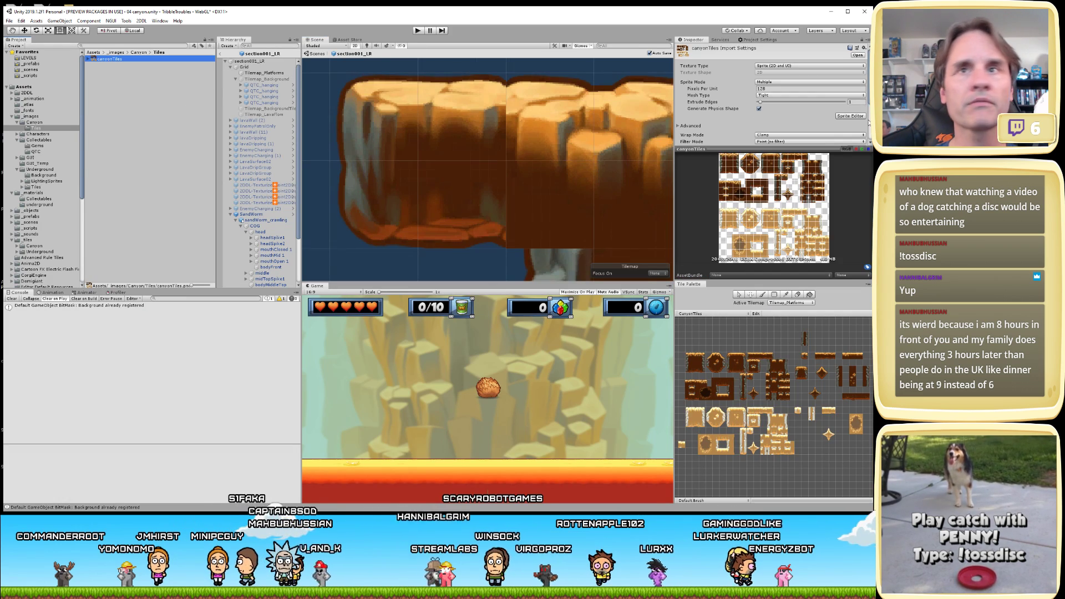
pyautogui.click(851, 116)
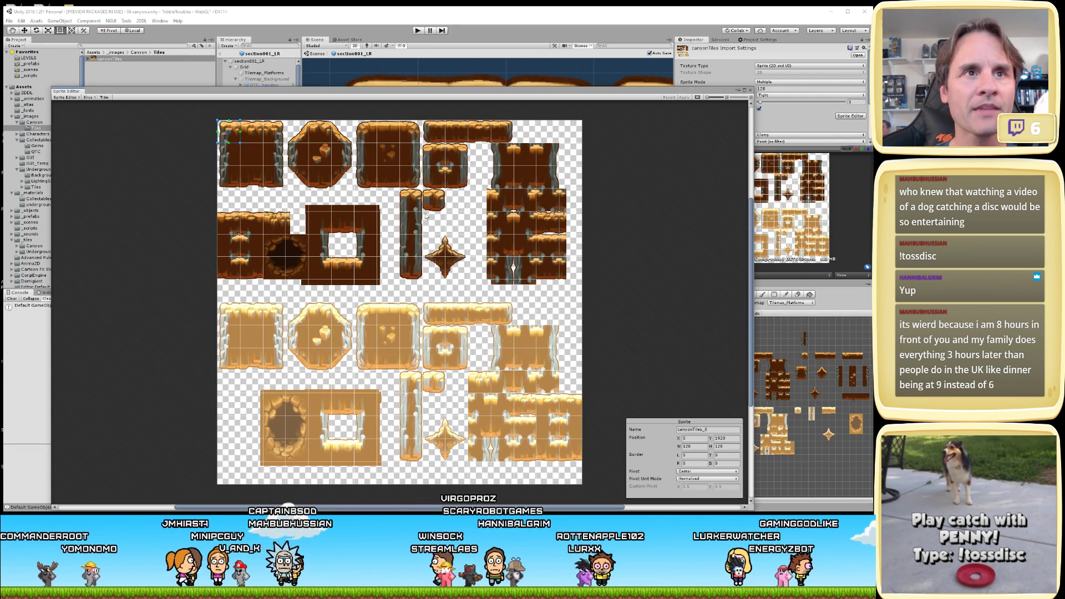
pyautogui.scroll(3, 457, 188)
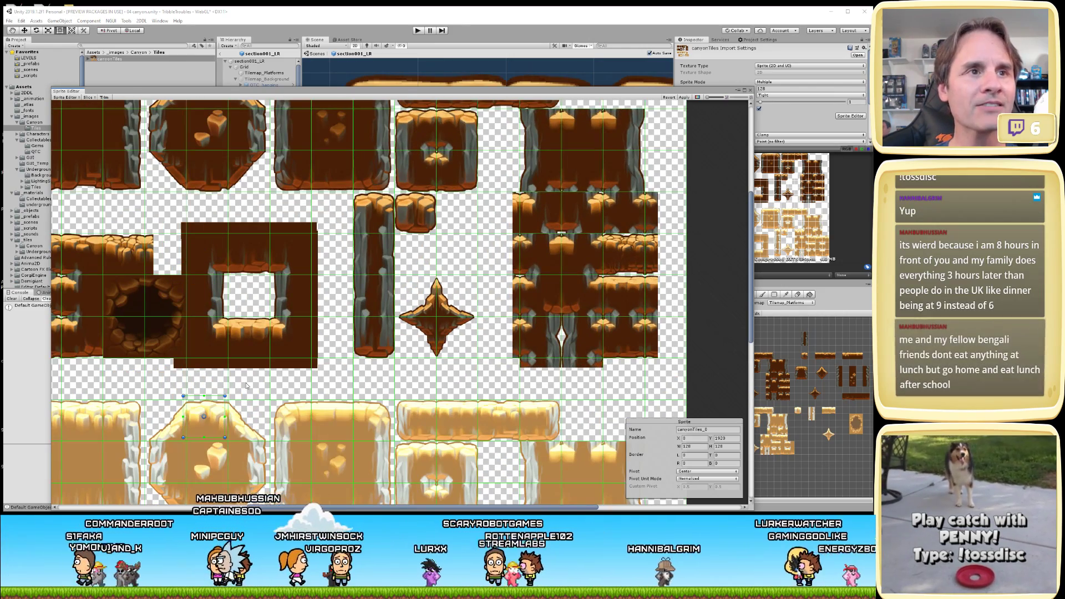
pyautogui.click(669, 98)
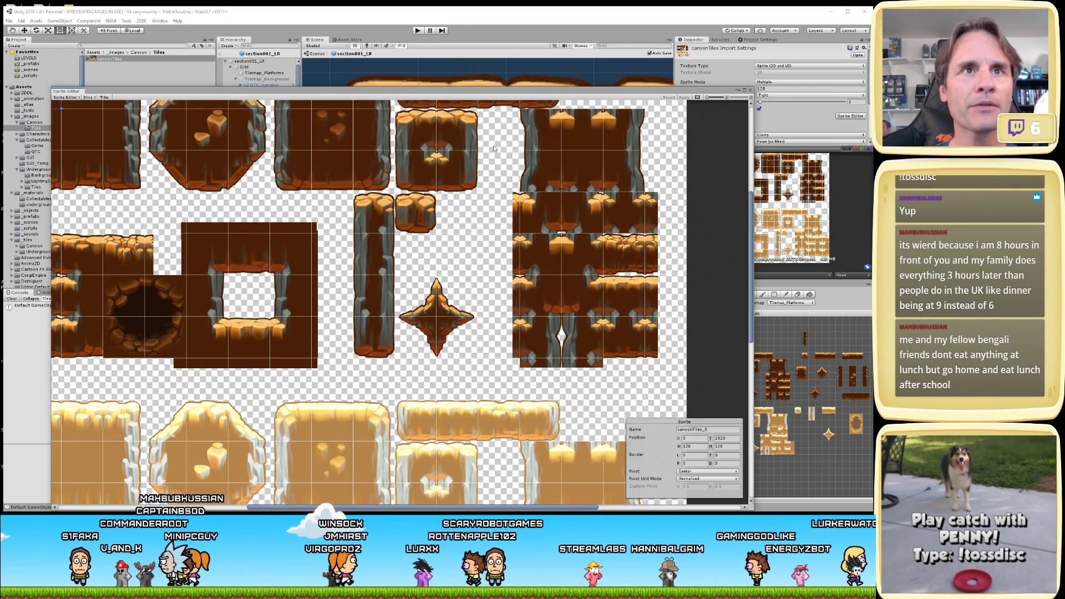
pyautogui.scroll(4, 418, 199)
pyautogui.scroll(3, 435, 206)
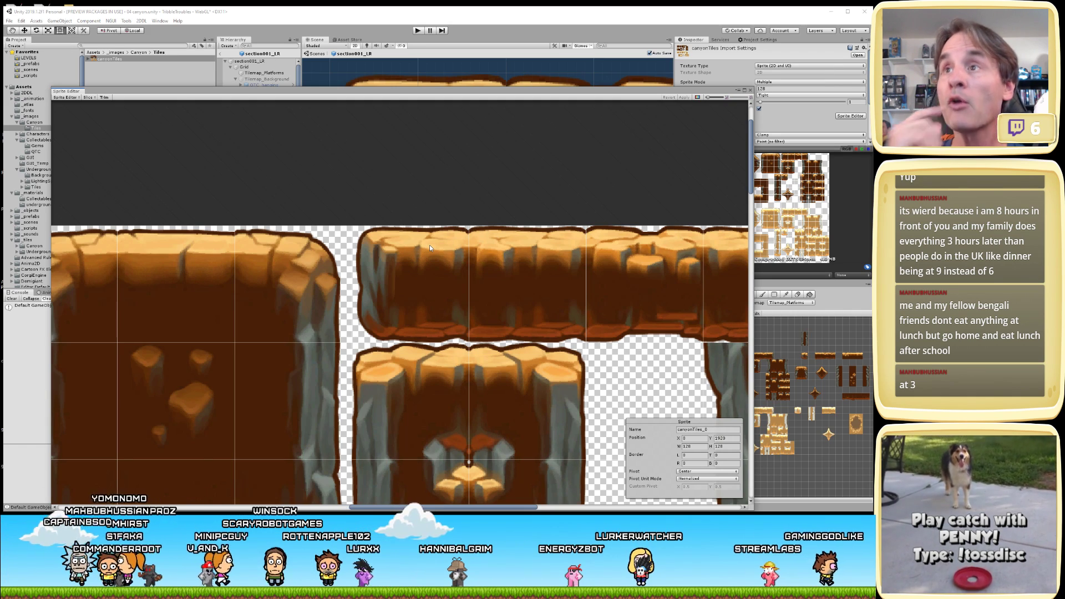
# - Select the canyonTiles_9 platform sprite and open the editing modes list
pyautogui.click(430, 254)
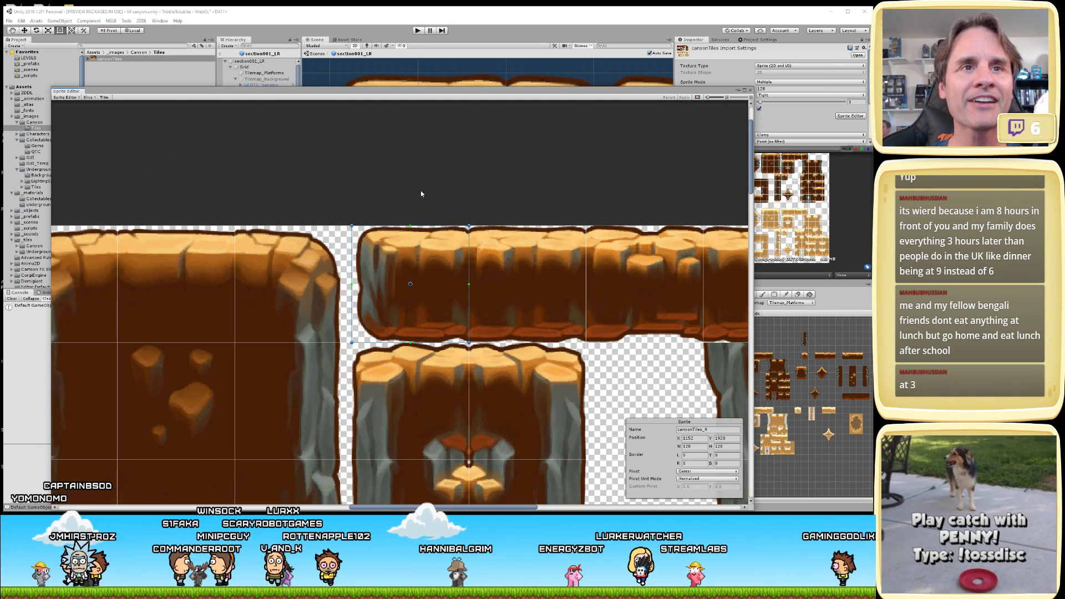
pyautogui.scroll(2, 420, 191)
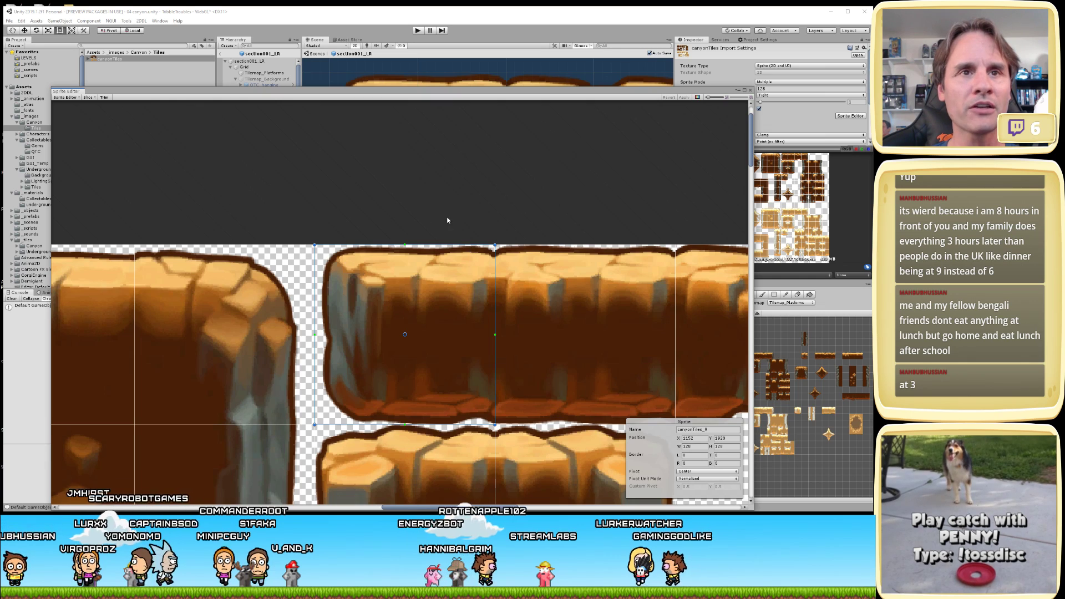
pyautogui.moveTo(448, 221); pyautogui.dragTo(444, 179, button='middle')
pyautogui.scroll(2, 448, 244)
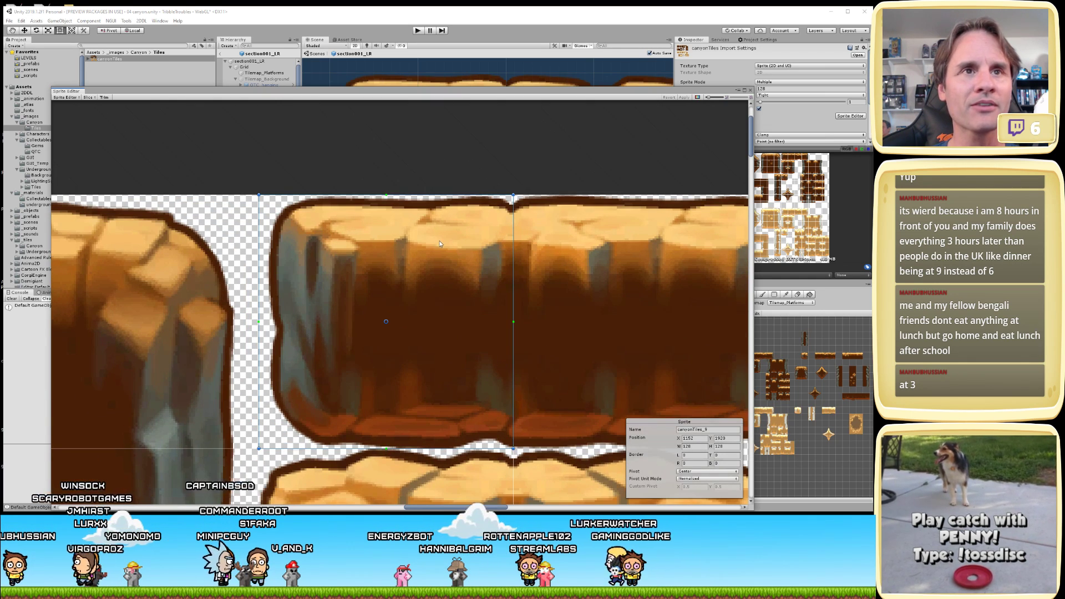
pyautogui.click(73, 98)
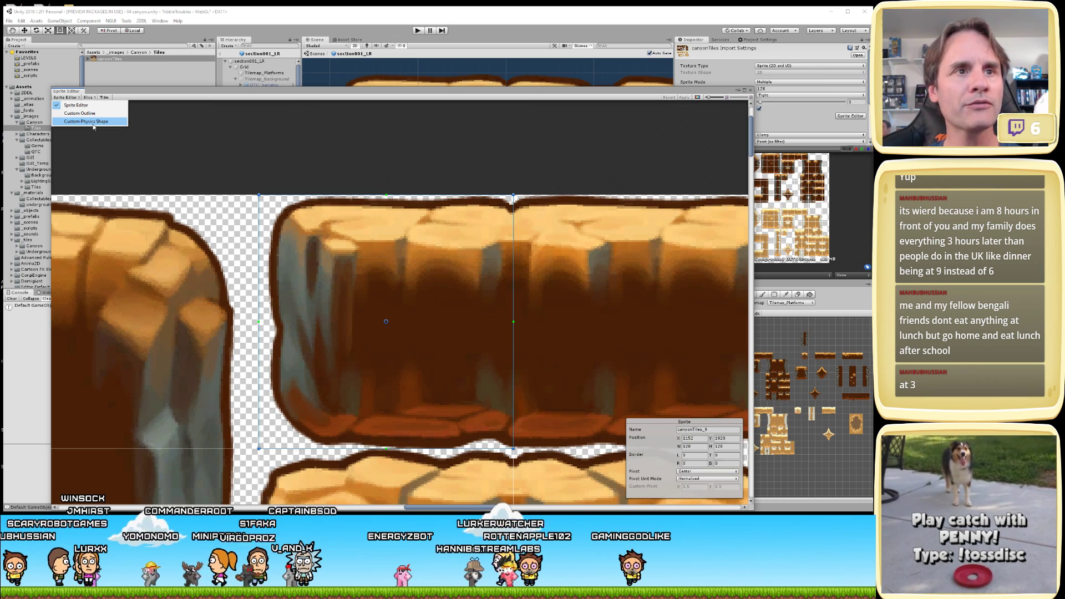
# - Switch to Custom Physics Shape and level the first tile outline's top and bottom corners
pyautogui.click(92, 122)
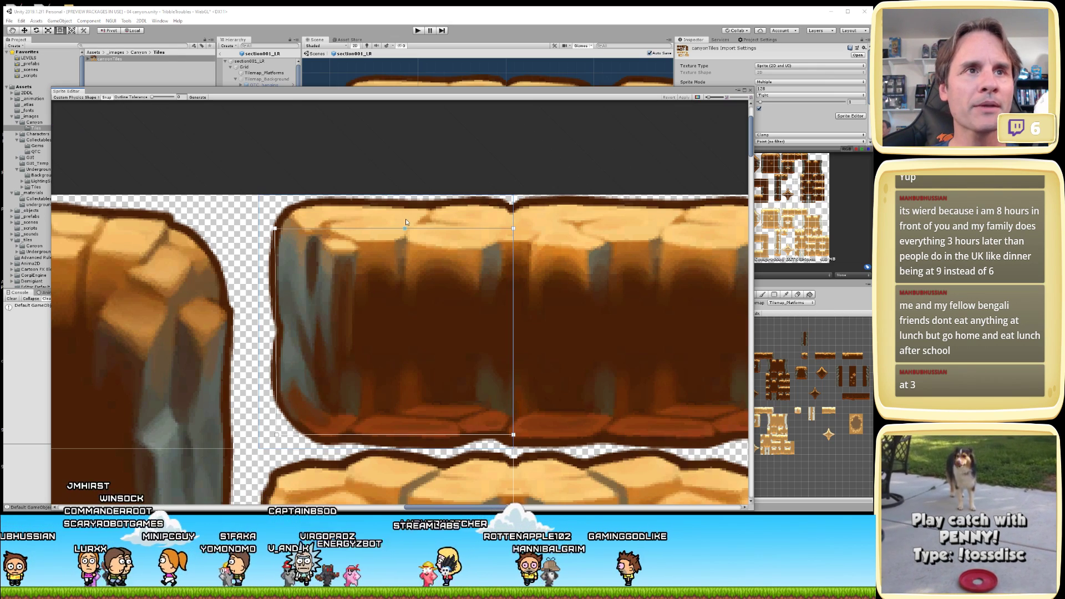
pyautogui.moveTo(513, 230); pyautogui.dragTo(515, 235)
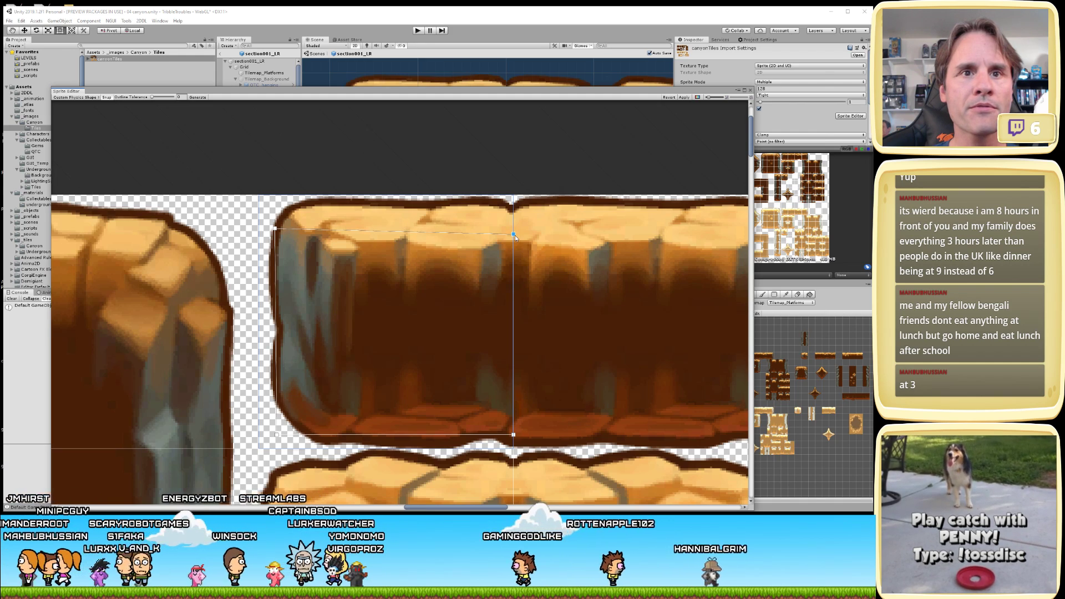
pyautogui.click(275, 229)
pyautogui.moveTo(276, 231); pyautogui.dragTo(281, 240)
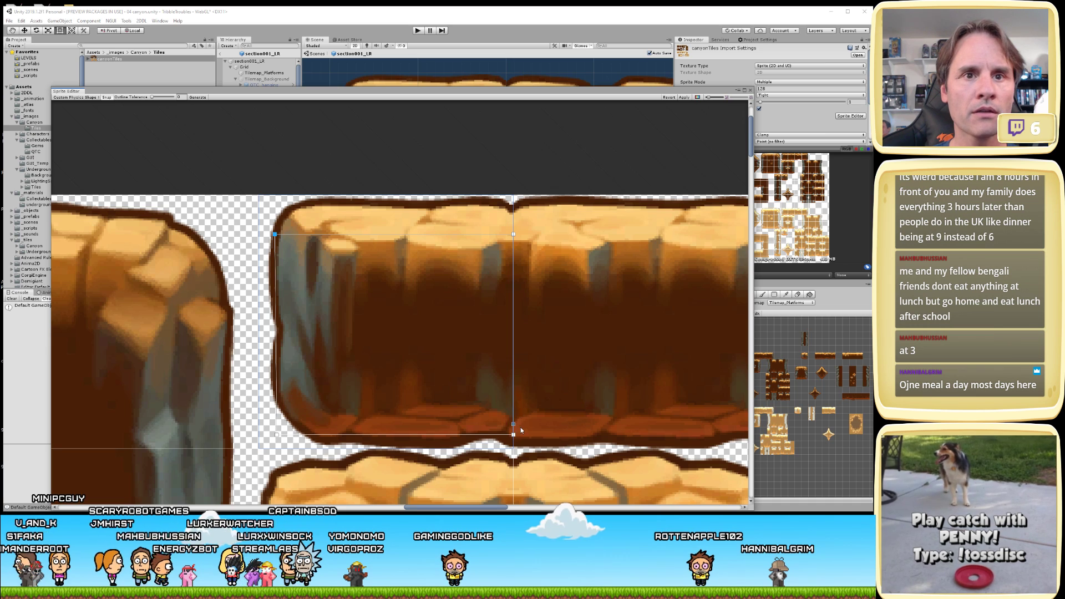
pyautogui.moveTo(513, 434); pyautogui.dragTo(514, 448)
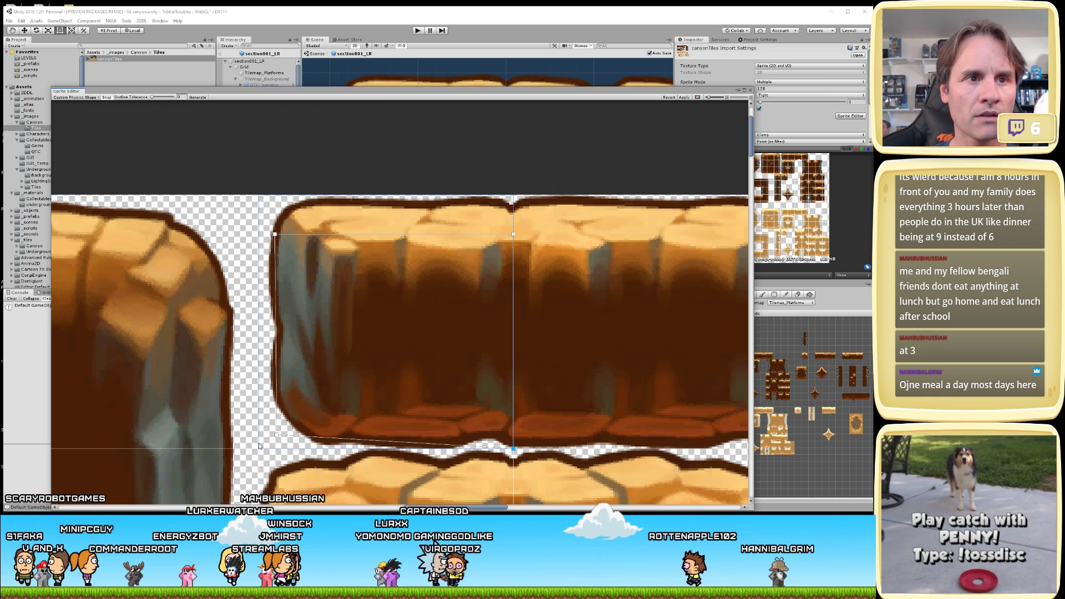
pyautogui.moveTo(276, 434)
pyautogui.mouseDown()
pyautogui.moveTo(276, 458)
pyautogui.moveTo(277, 438)
pyautogui.mouseUp()
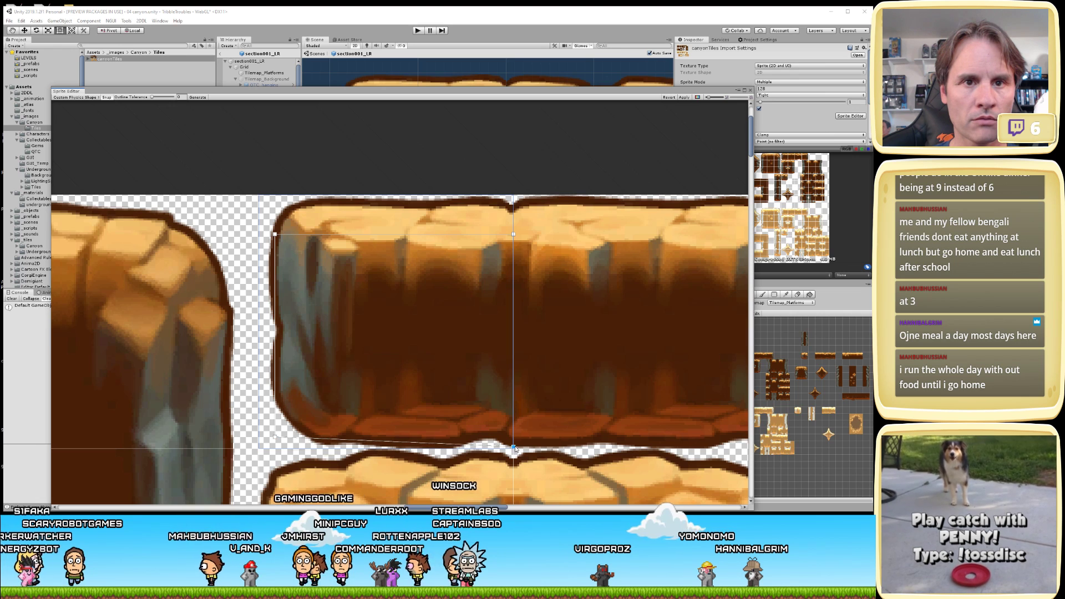
pyautogui.moveTo(514, 450); pyautogui.dragTo(519, 439)
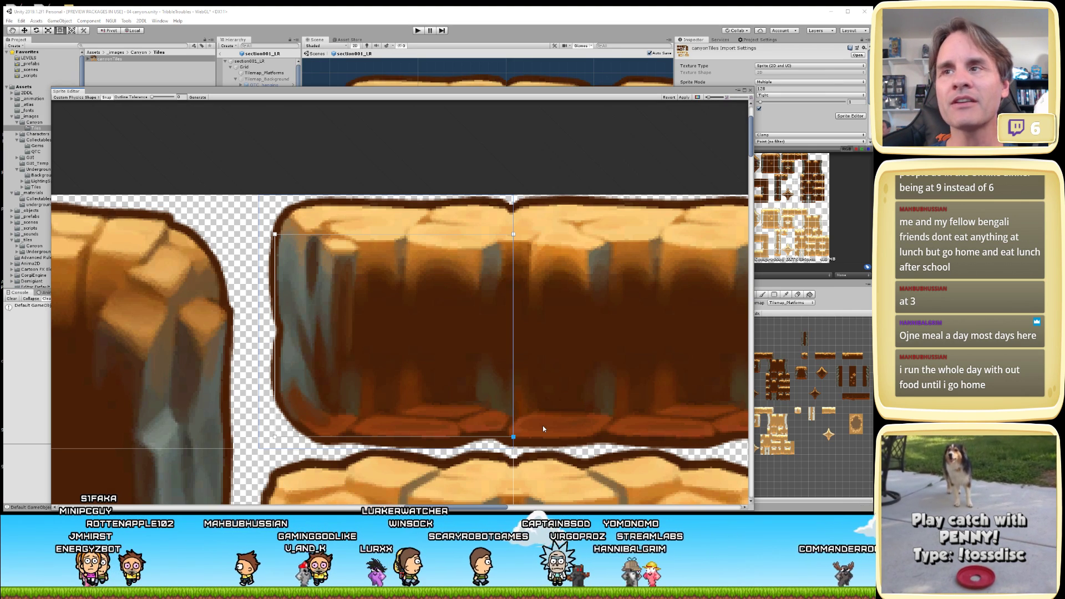
# - Lower the right-hand tile outline's top edge, checking it against the neighbouring outline
pyautogui.click(550, 385)
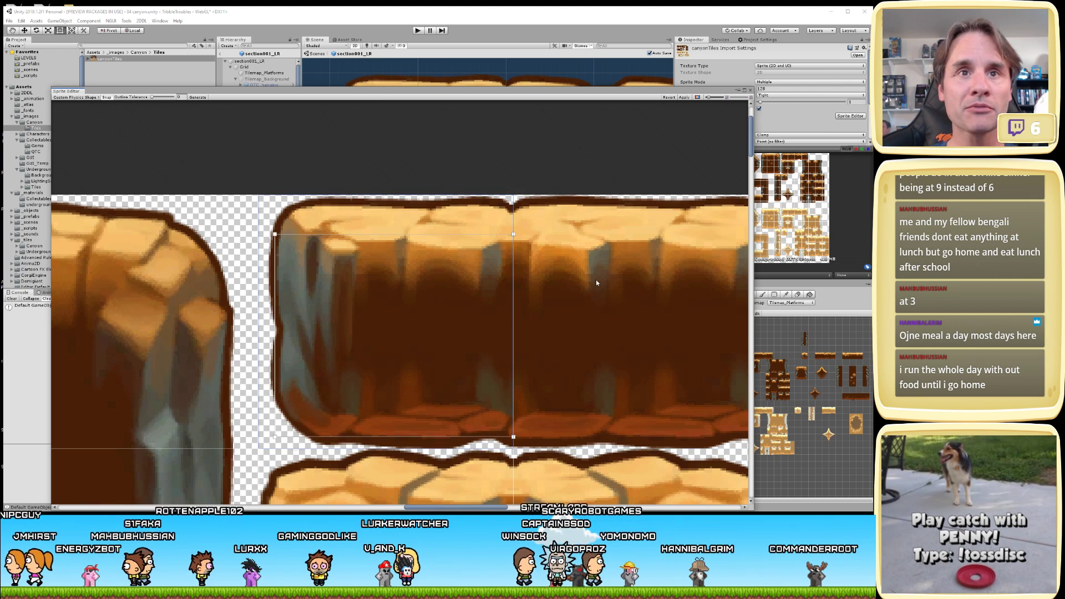
pyautogui.moveTo(514, 229); pyautogui.dragTo(507, 235)
pyautogui.click(460, 302)
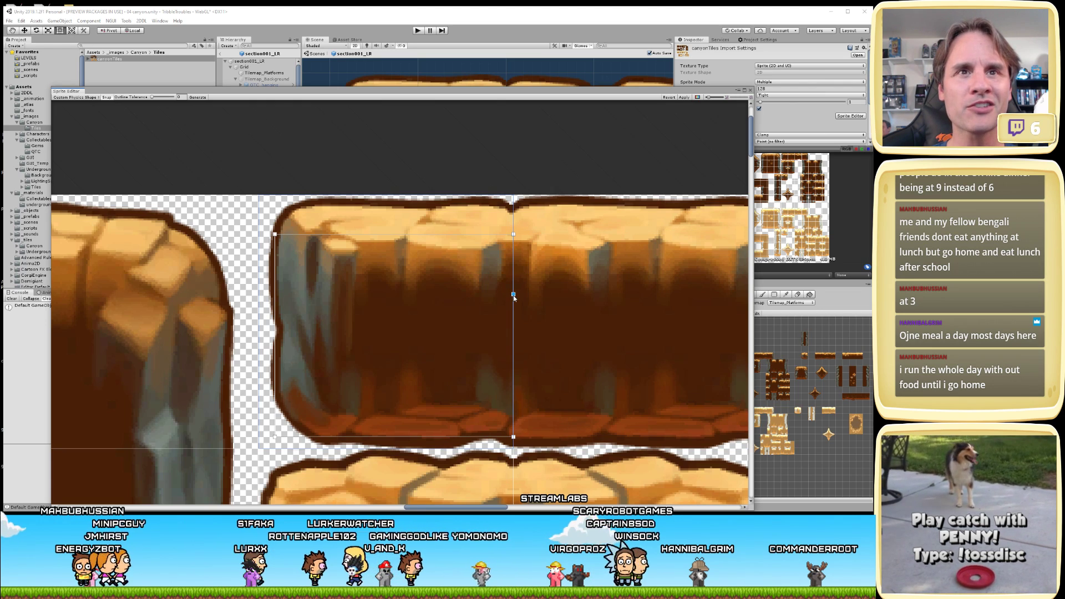
pyautogui.click(528, 304)
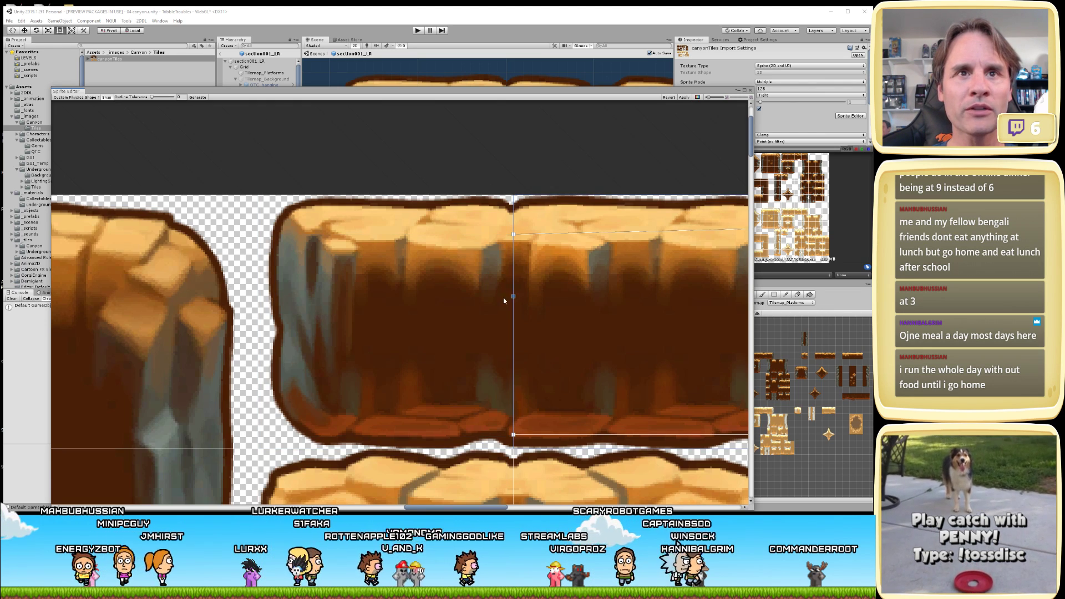
pyautogui.click(478, 396)
pyautogui.click(536, 422)
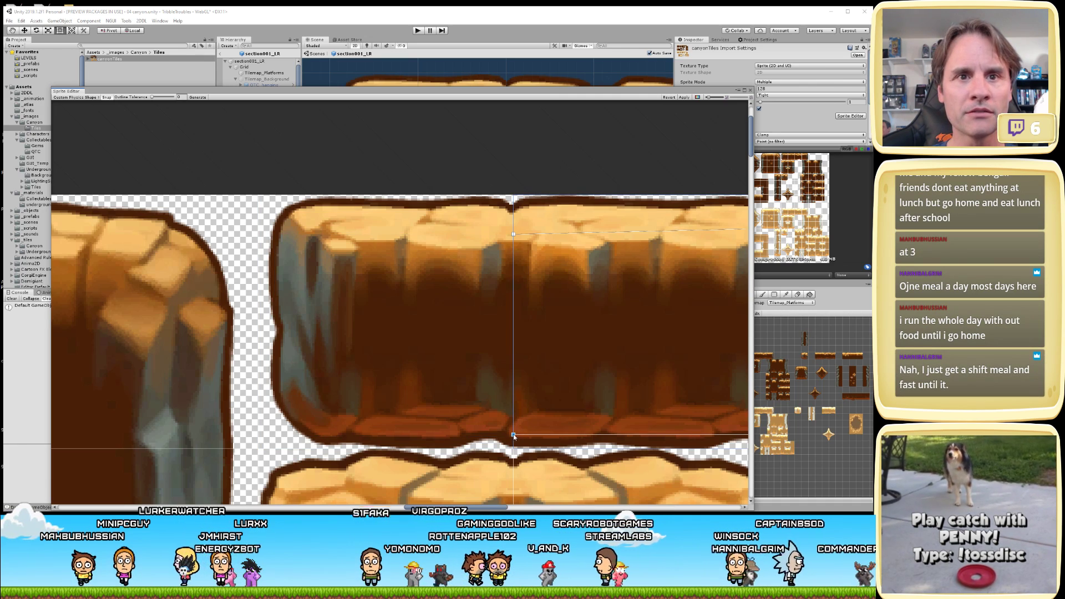
pyautogui.click(474, 390)
pyautogui.click(572, 382)
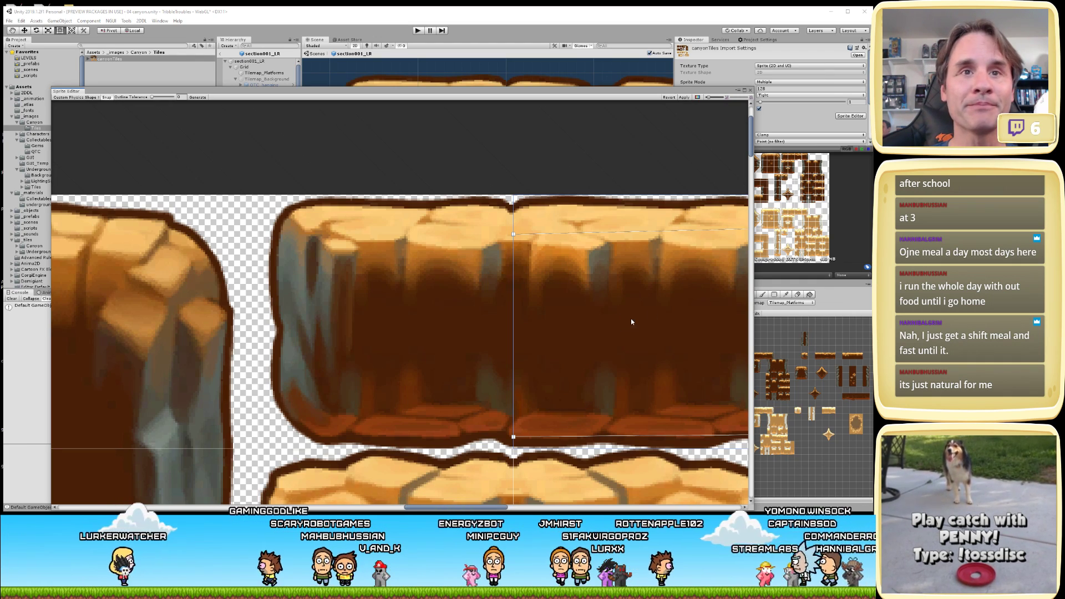
pyautogui.click(376, 312)
pyautogui.click(638, 315)
# - Lower the next tile outline's bottom-right and top-right corners
pyautogui.moveTo(660, 311); pyautogui.dragTo(509, 311, button='middle')
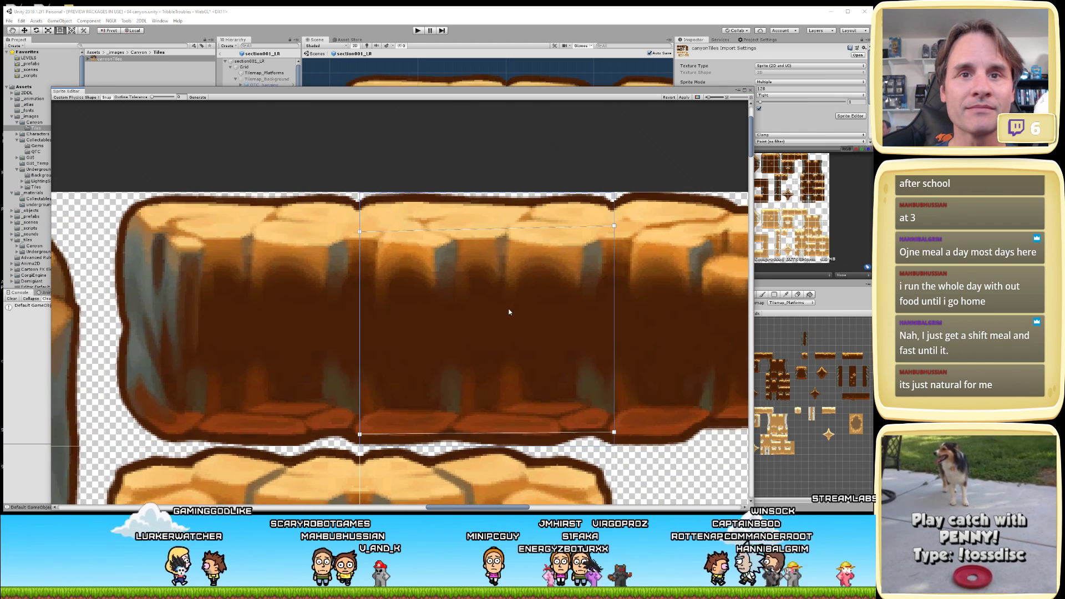
pyautogui.moveTo(614, 433); pyautogui.dragTo(614, 436)
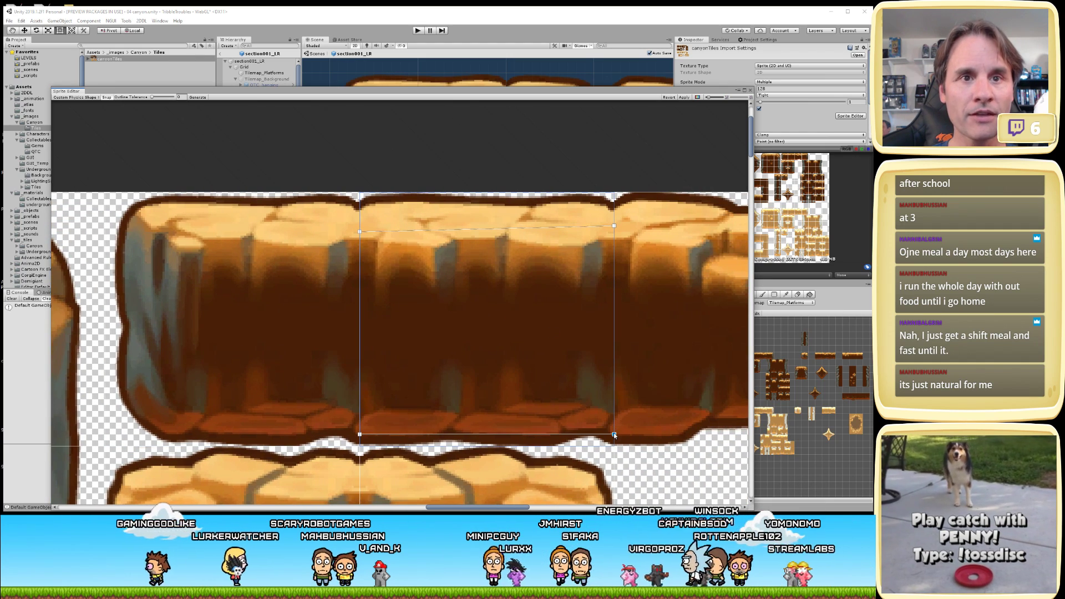
pyautogui.moveTo(616, 228); pyautogui.dragTo(617, 235)
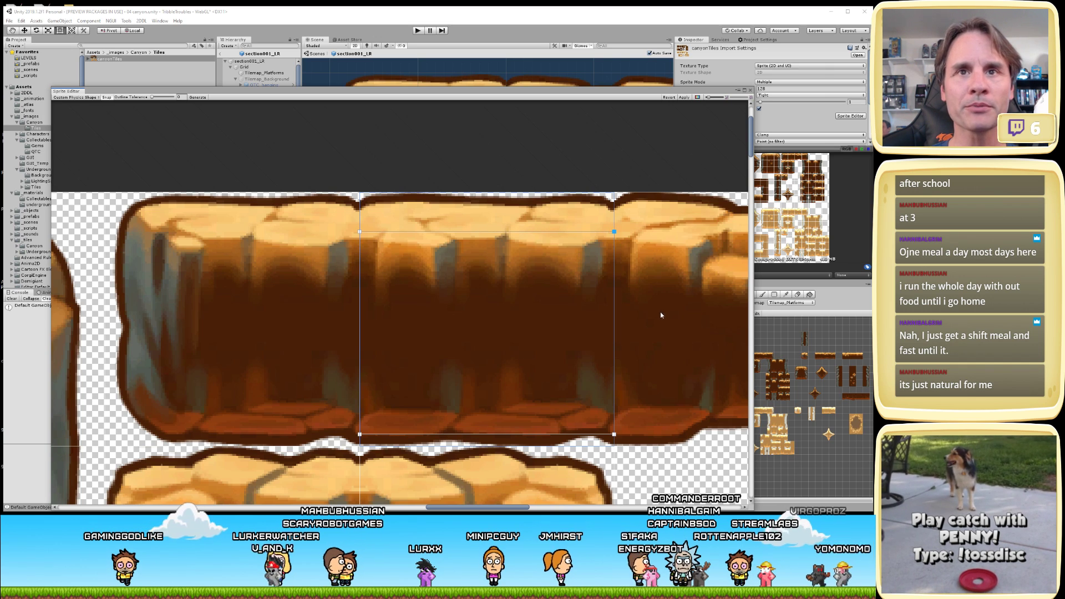
# - Lower the following tile's top-left corner and fine-tune it against its neighbour
pyautogui.moveTo(660, 315); pyautogui.dragTo(533, 290, button='middle')
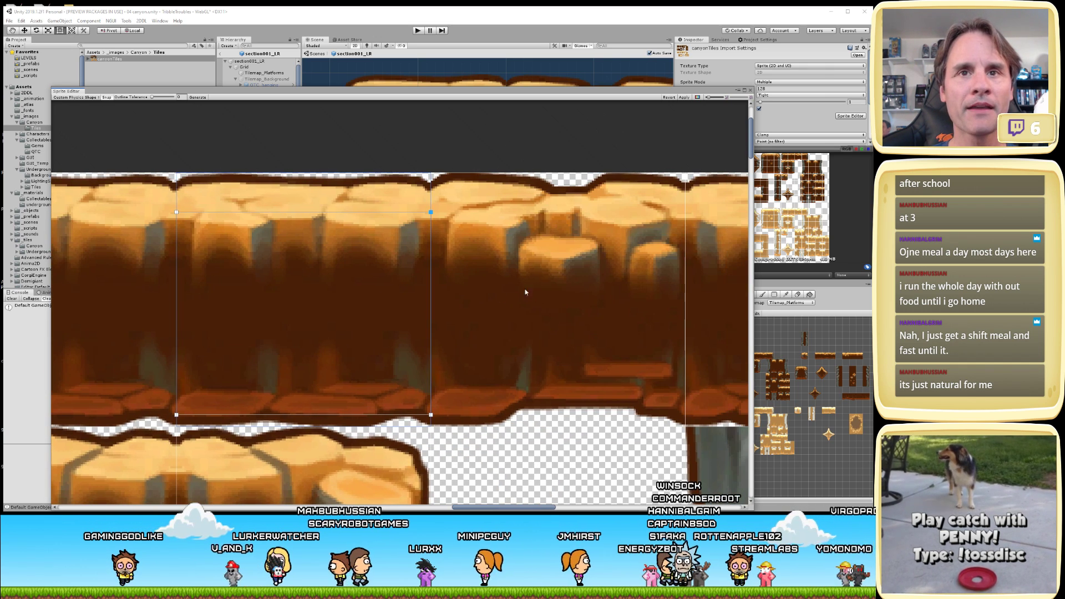
pyautogui.click(432, 288)
pyautogui.moveTo(430, 207); pyautogui.dragTo(431, 211)
pyautogui.click(400, 242)
pyautogui.click(467, 237)
pyautogui.click(404, 246)
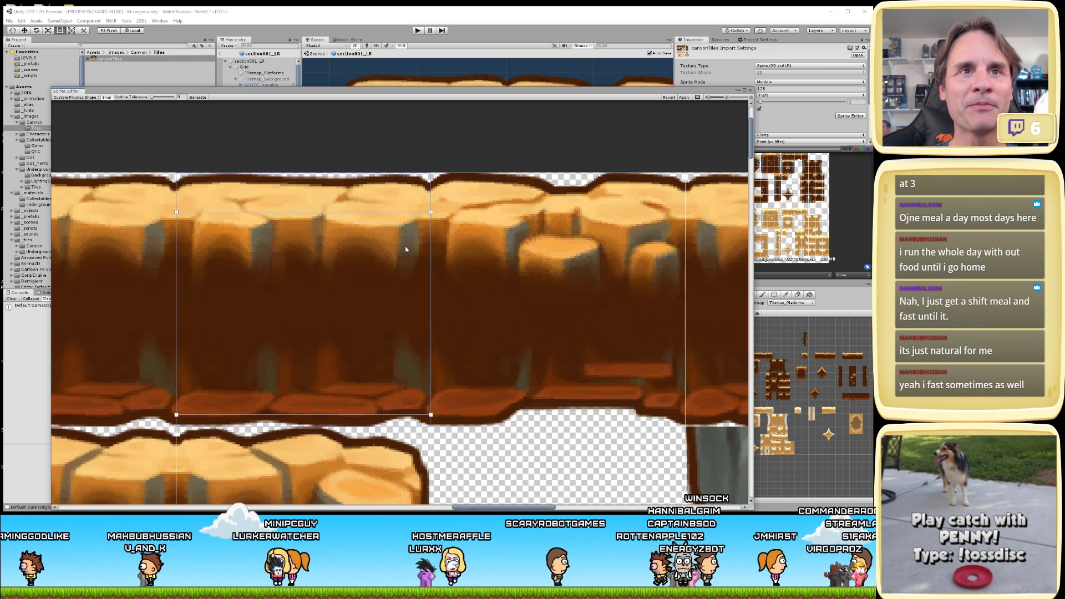
pyautogui.click(464, 248)
pyautogui.click(379, 364)
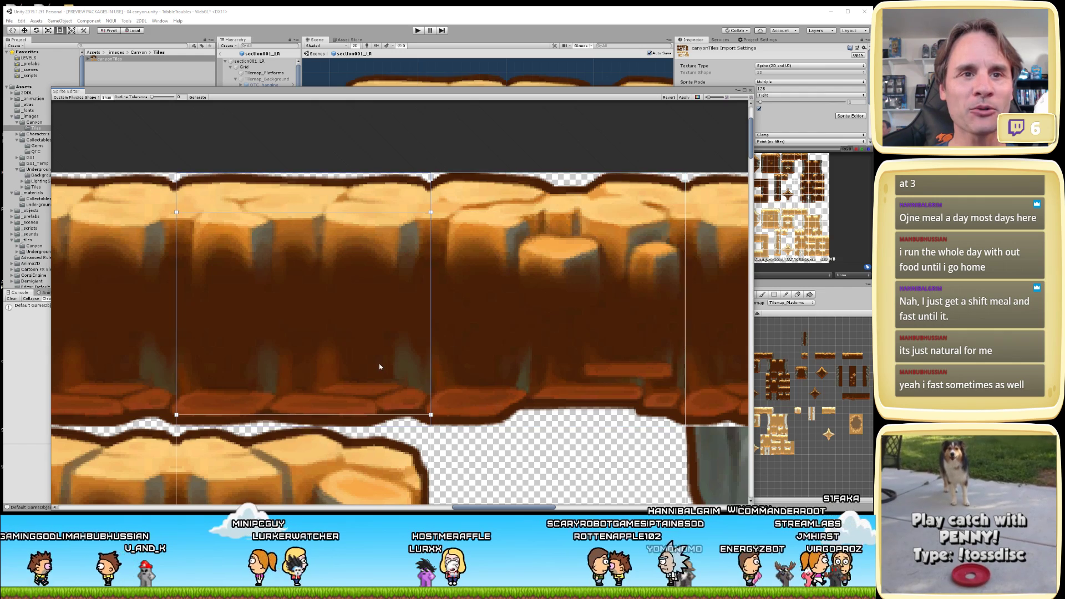
# - Raise this tile's bottom corners and lower its top-right corner so both edges run level
pyautogui.click(454, 409)
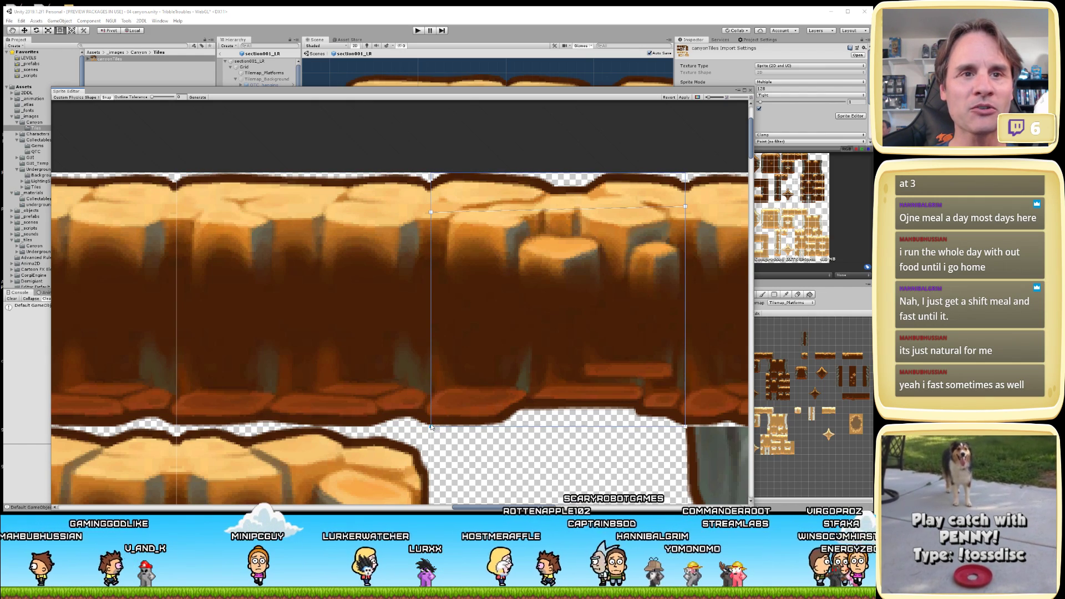
pyautogui.moveTo(432, 428); pyautogui.dragTo(431, 417)
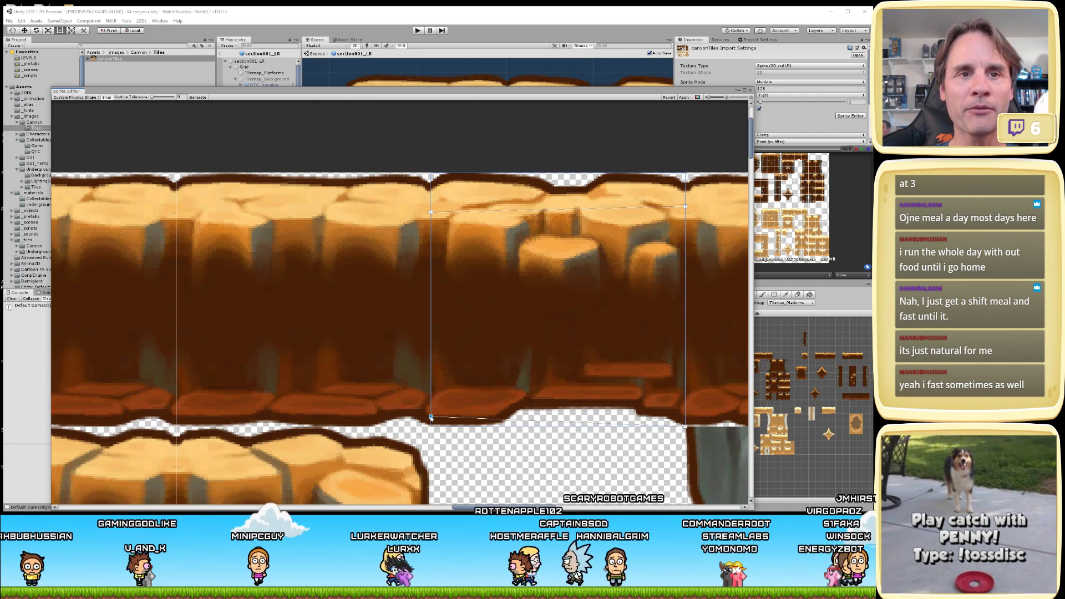
pyautogui.click(378, 338)
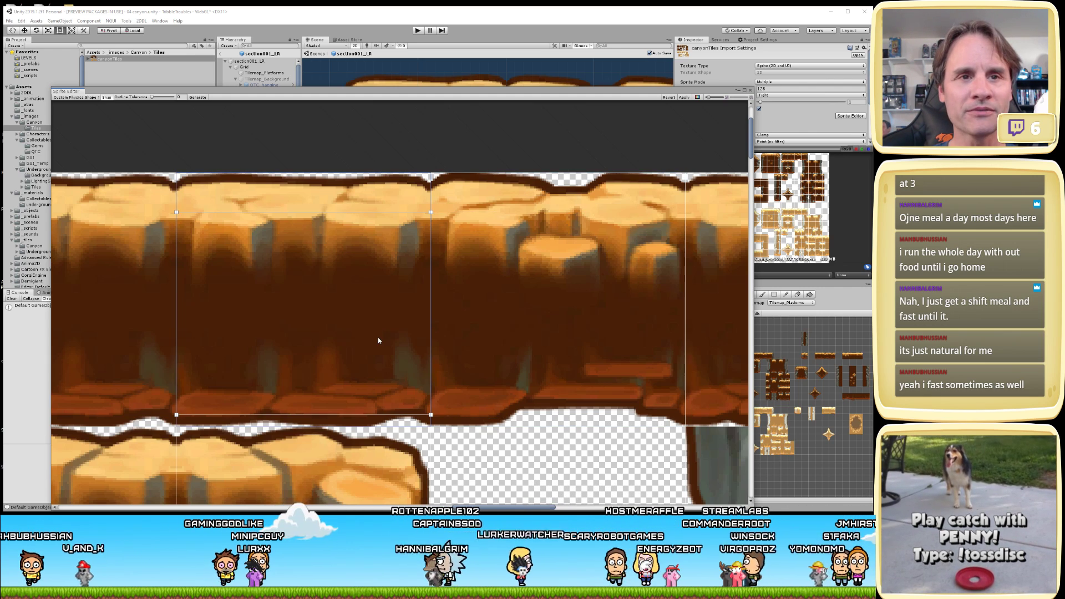
pyautogui.click(458, 360)
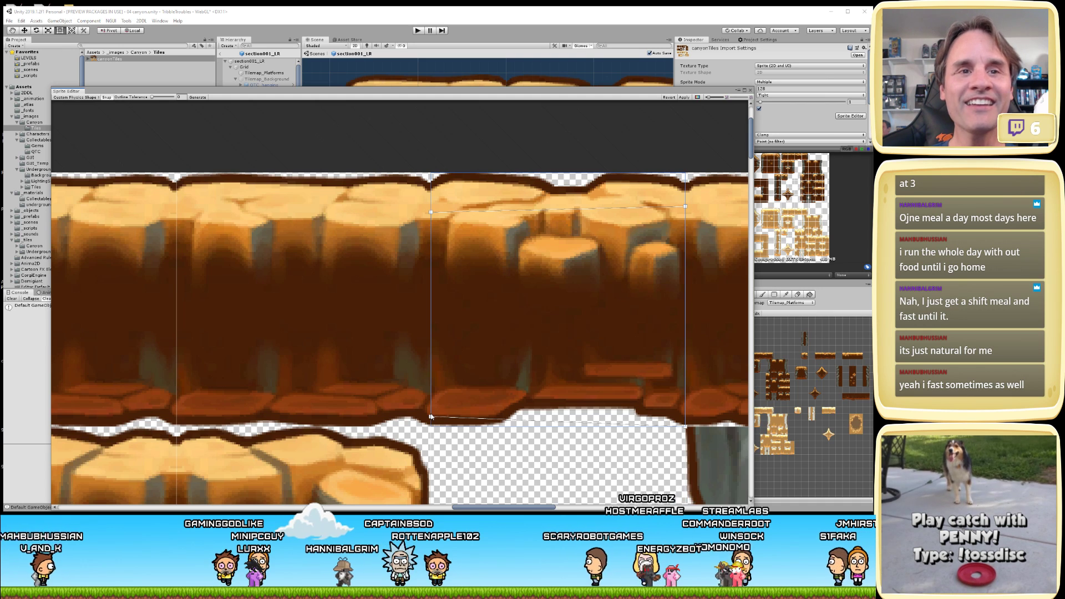
pyautogui.moveTo(430, 419); pyautogui.dragTo(431, 417)
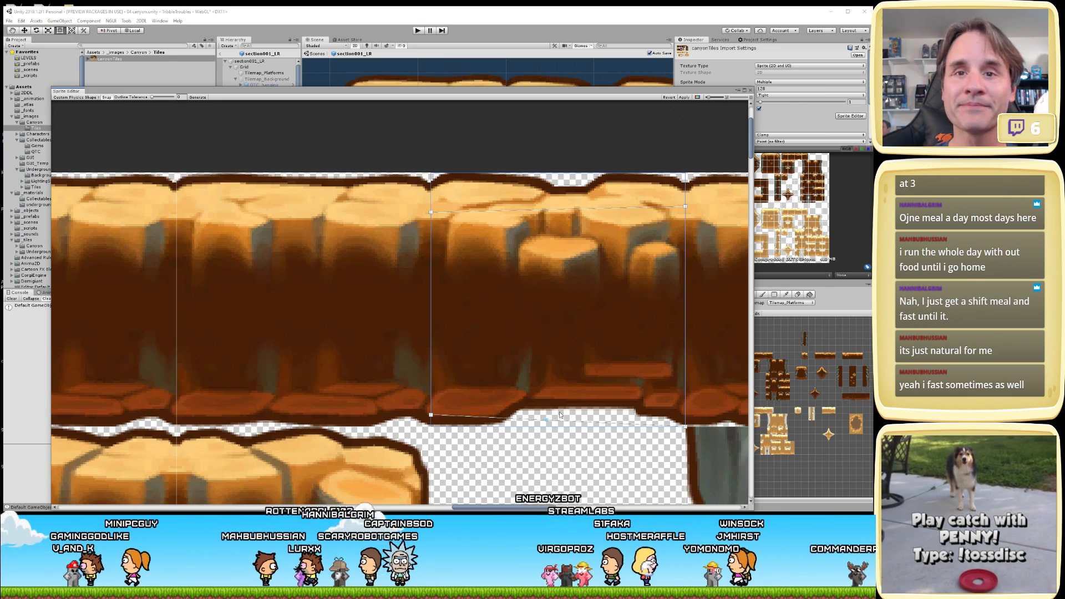
pyautogui.moveTo(686, 428); pyautogui.dragTo(693, 417)
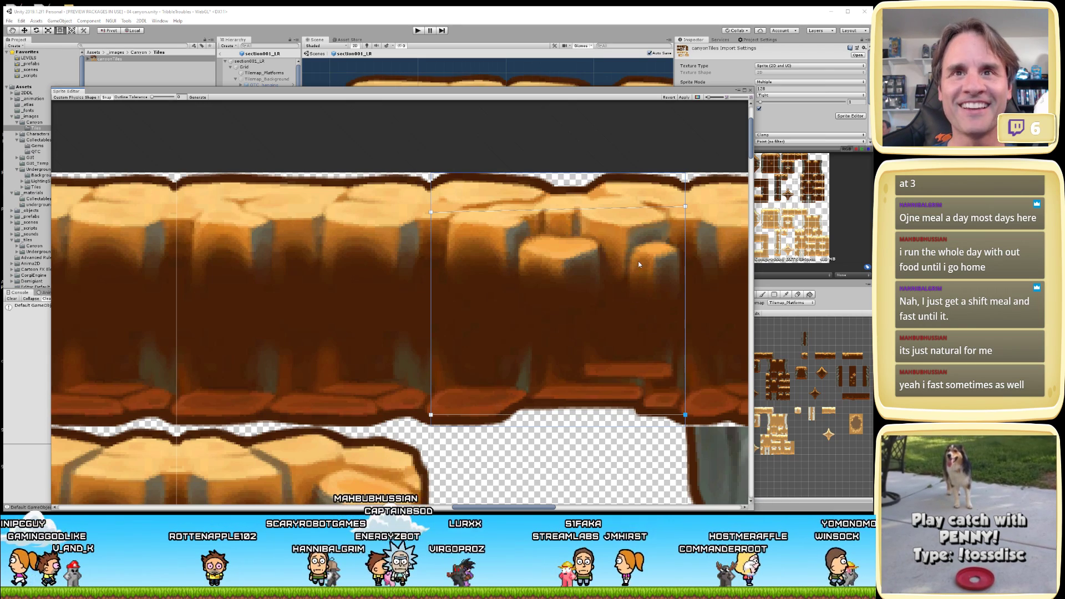
pyautogui.moveTo(686, 208); pyautogui.dragTo(688, 212)
pyautogui.moveTo(692, 281); pyautogui.dragTo(388, 321, button='middle')
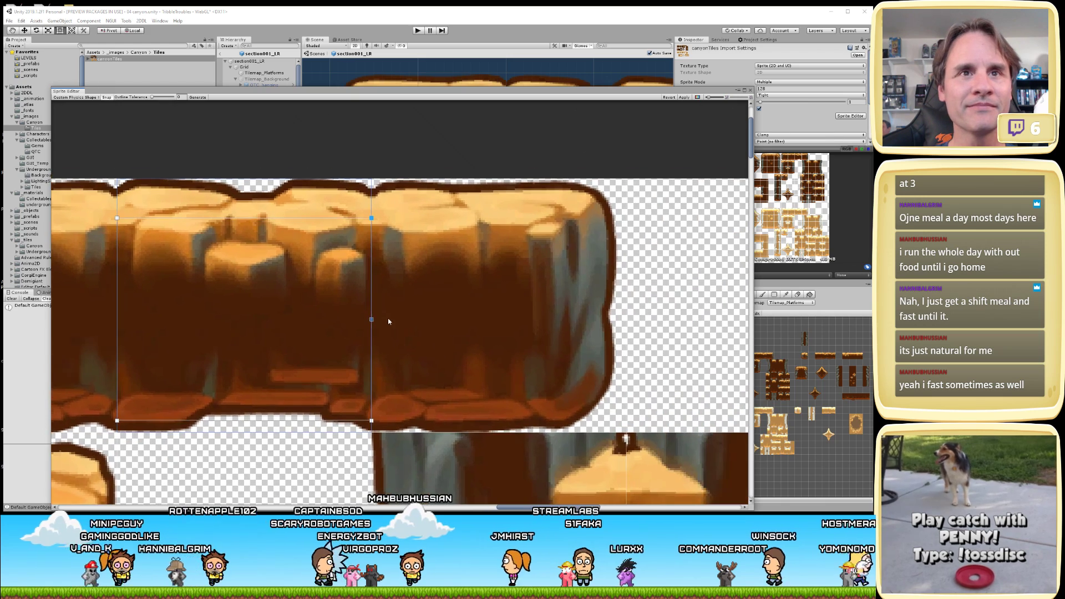
# - Lower the next tile outline's top-left corner, comparing it with the sloped neighbour
pyautogui.click(427, 274)
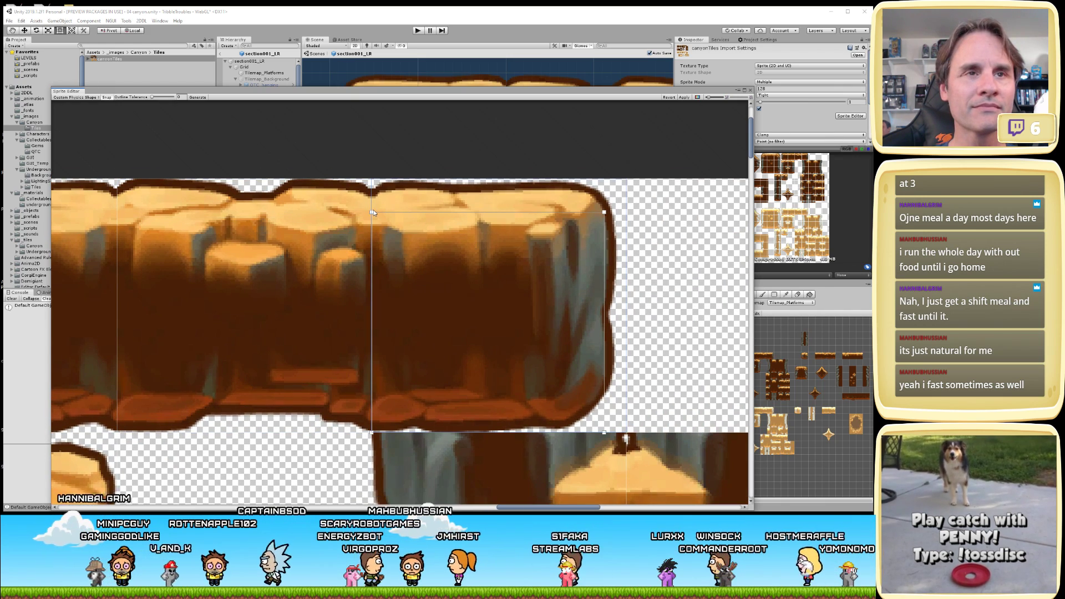
pyautogui.moveTo(371, 212); pyautogui.dragTo(367, 220)
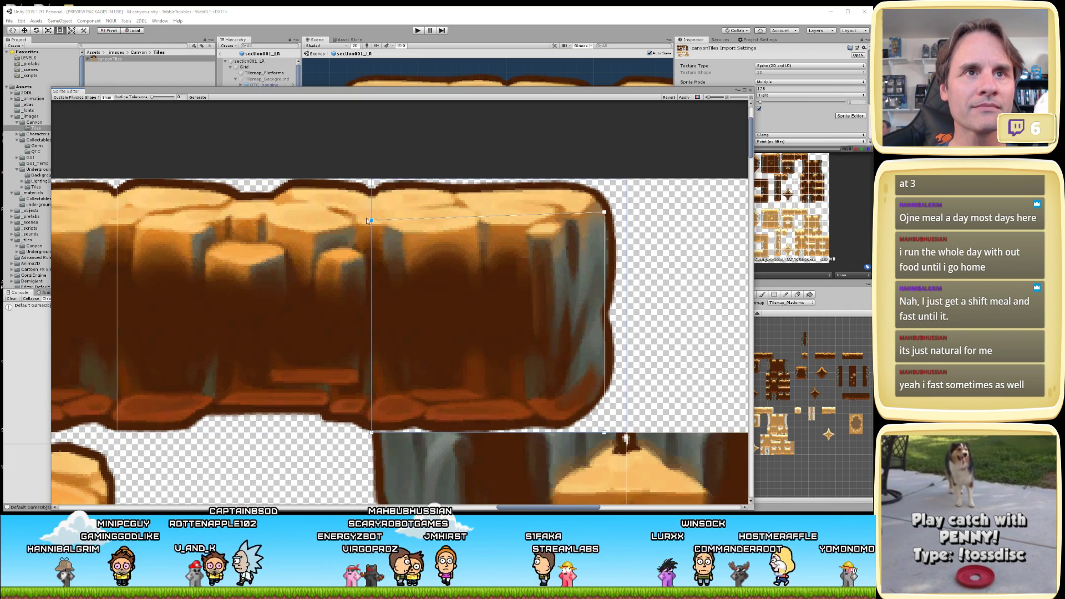
pyautogui.click(317, 256)
pyautogui.click(436, 238)
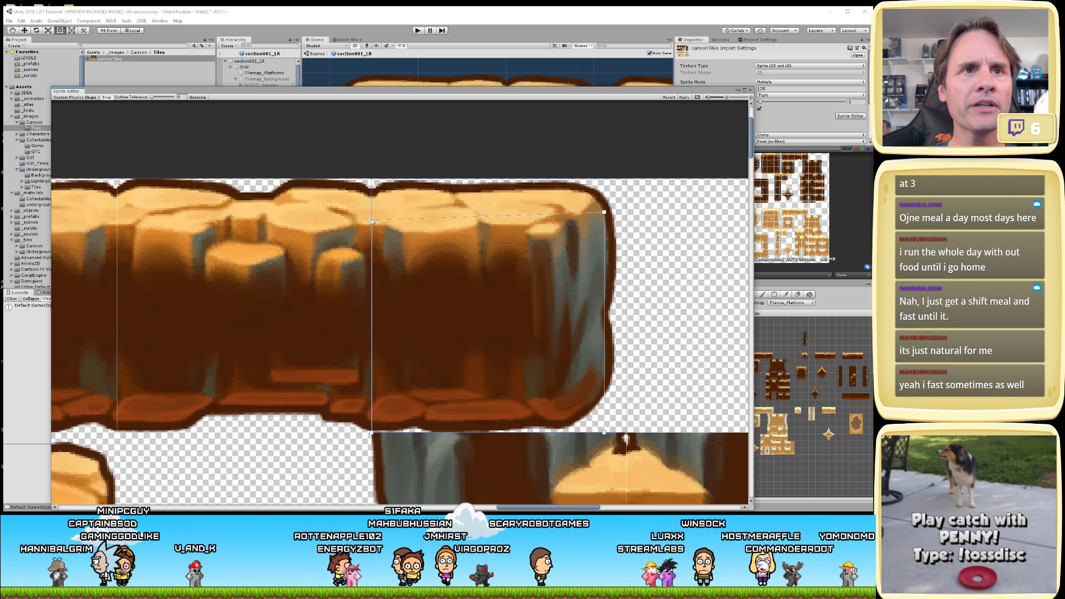
pyautogui.click(371, 218)
pyautogui.click(391, 239)
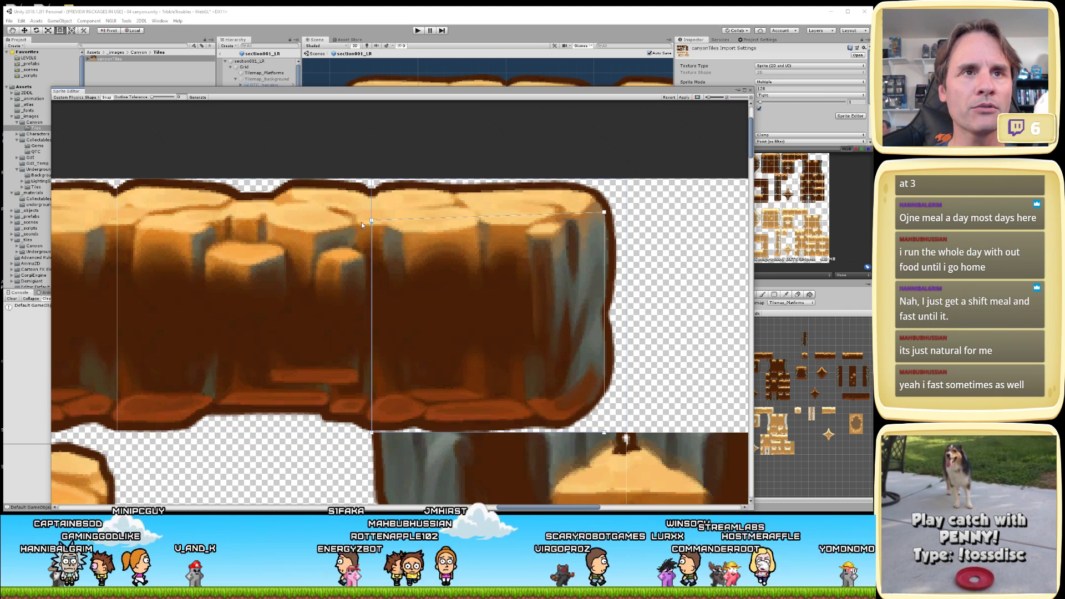
pyautogui.click(351, 245)
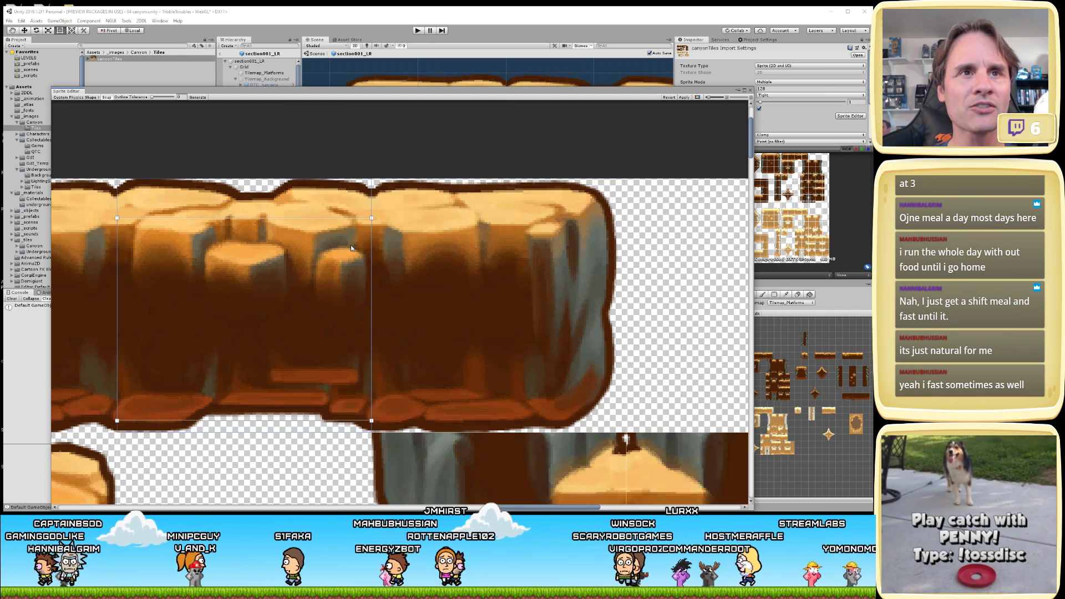
pyautogui.click(420, 241)
# - Level the wide tile outline's bottom and top edges, then zoom out over the sheet
pyautogui.click(341, 364)
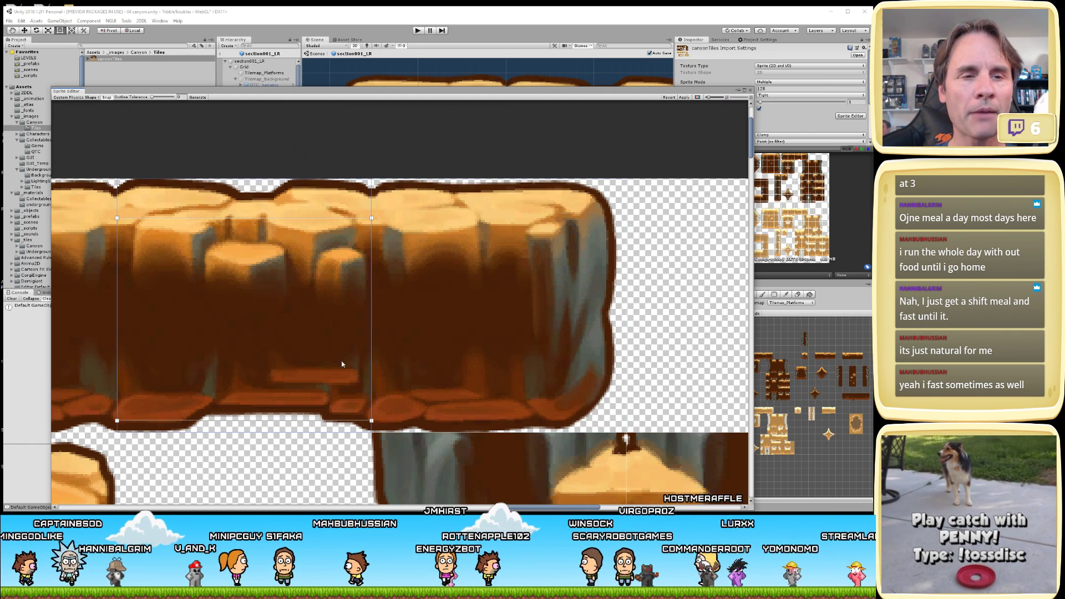
pyautogui.click(387, 408)
pyautogui.moveTo(372, 431); pyautogui.dragTo(370, 417)
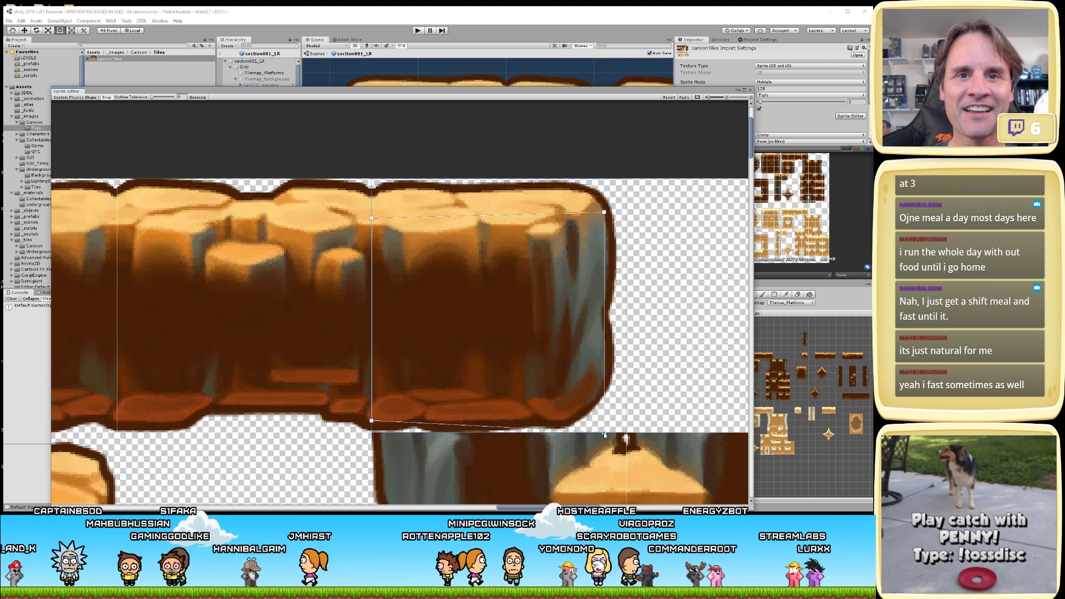
pyautogui.moveTo(604, 431); pyautogui.dragTo(605, 423)
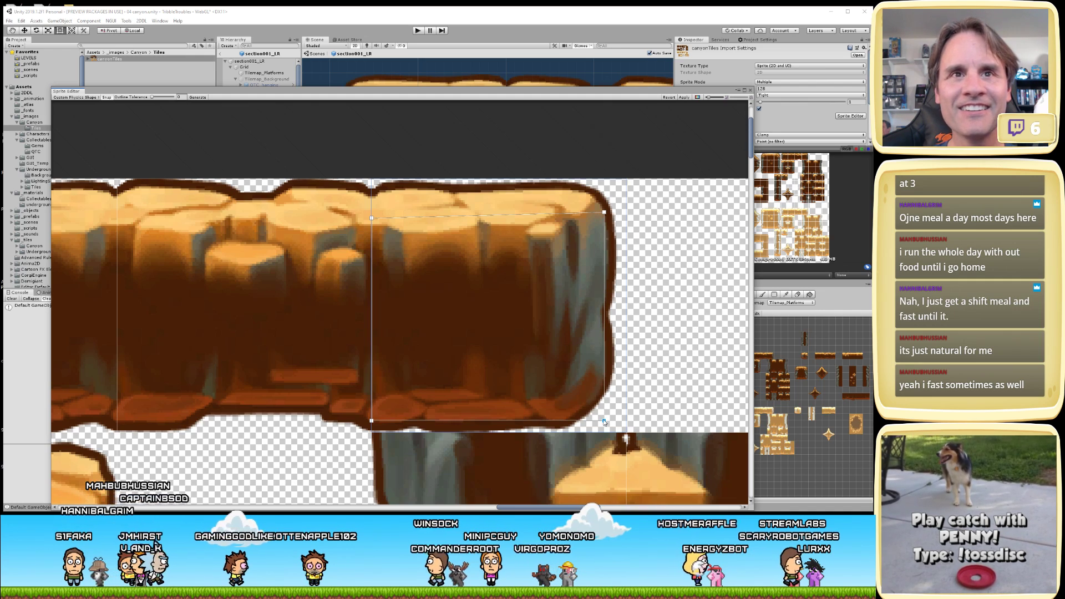
pyautogui.moveTo(605, 213); pyautogui.dragTo(605, 218)
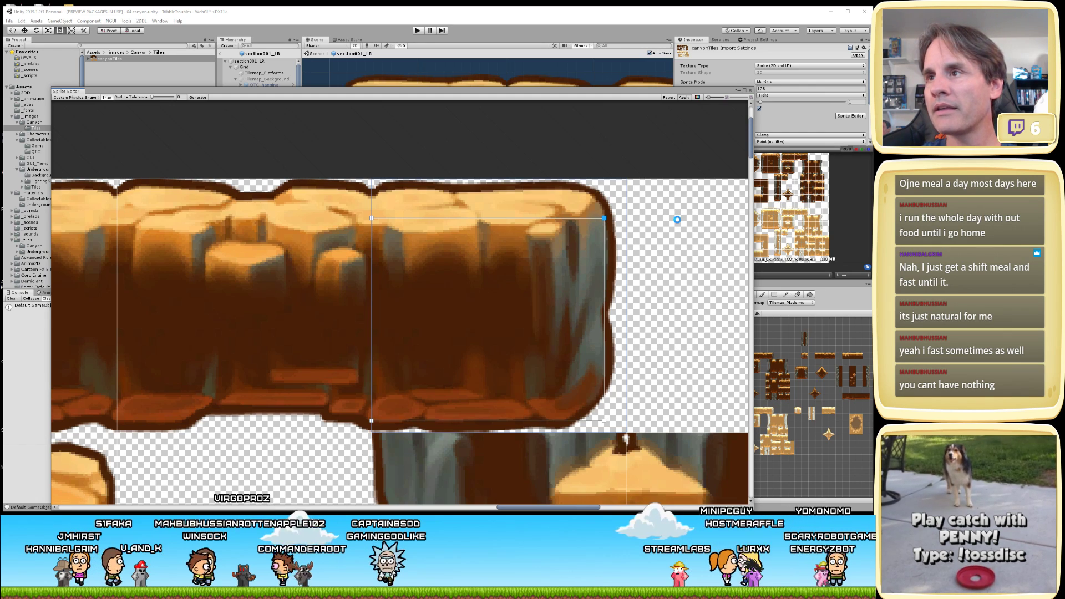
pyautogui.scroll(-10, 677, 222)
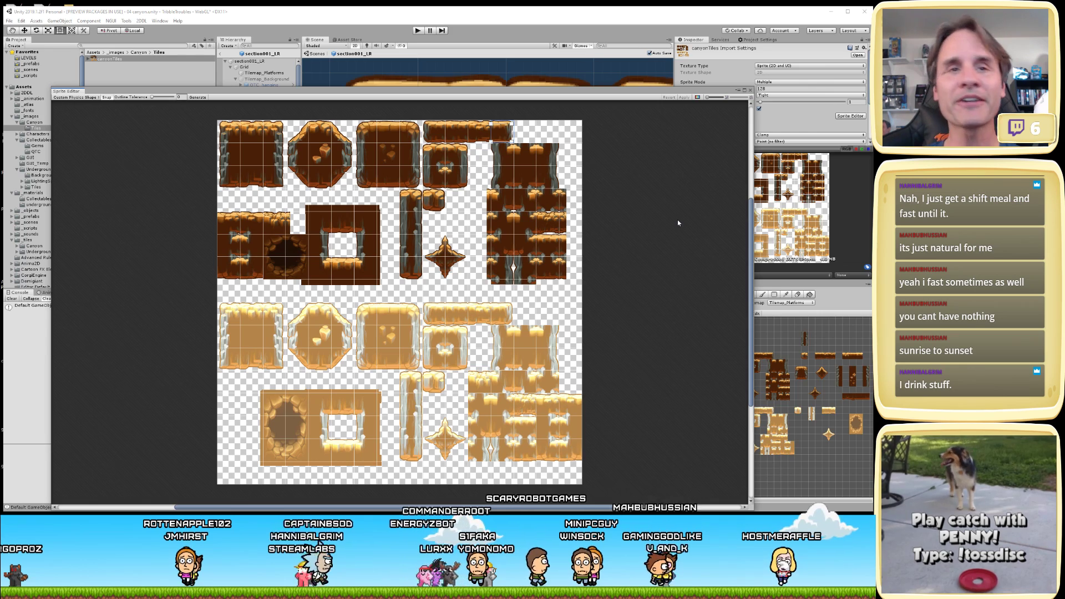
# - Close the Sprite Editor and refresh Tilemap_Platforms' collider by toggling Used By Composite off and on
pyautogui.click(750, 89)
pyautogui.click(533, 157)
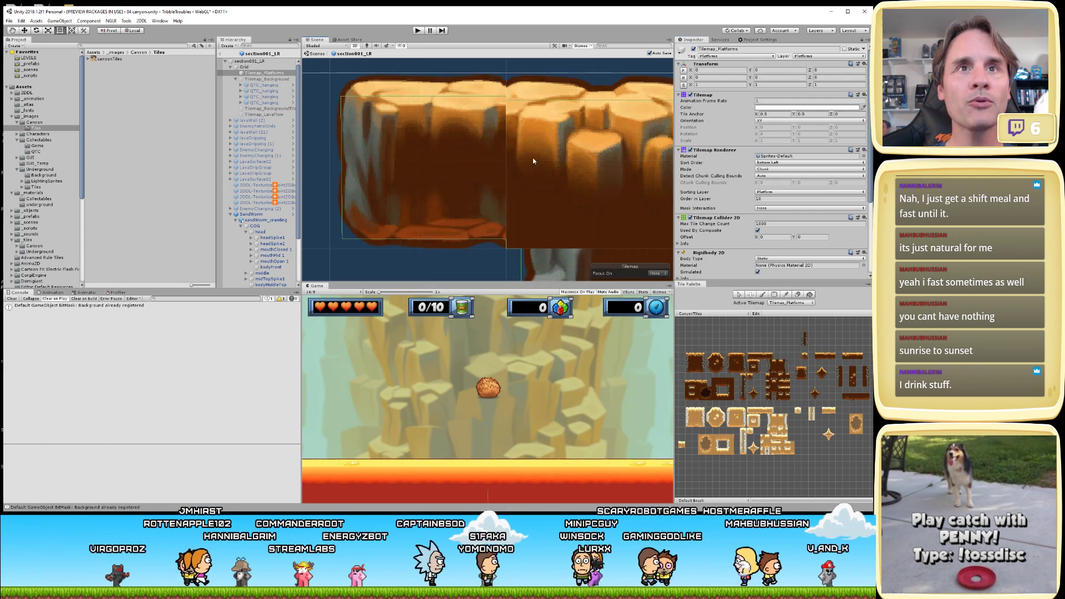
pyautogui.click(758, 230)
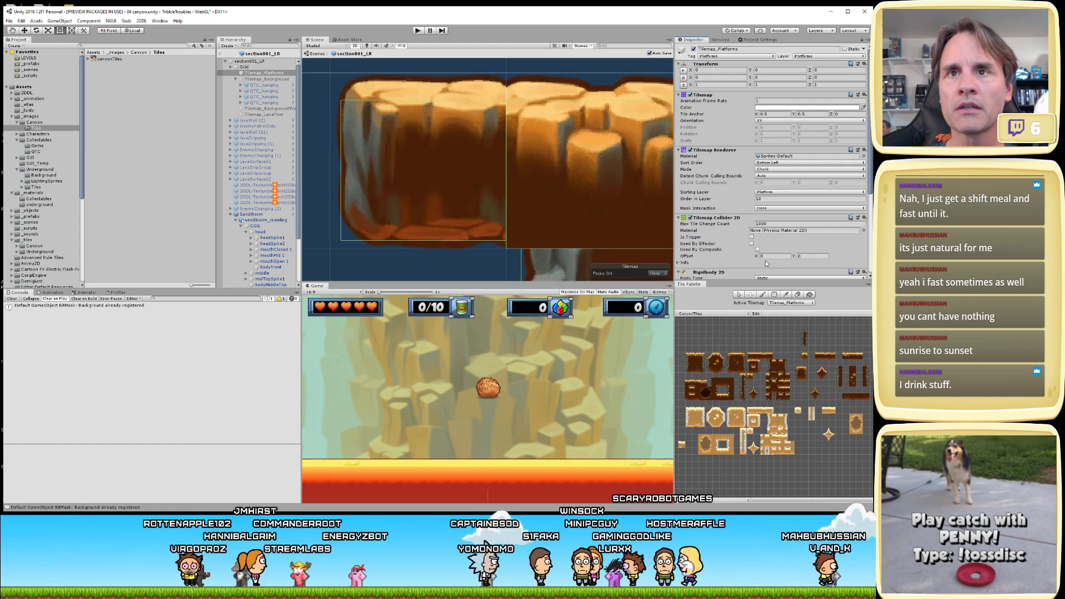
pyautogui.click(757, 251)
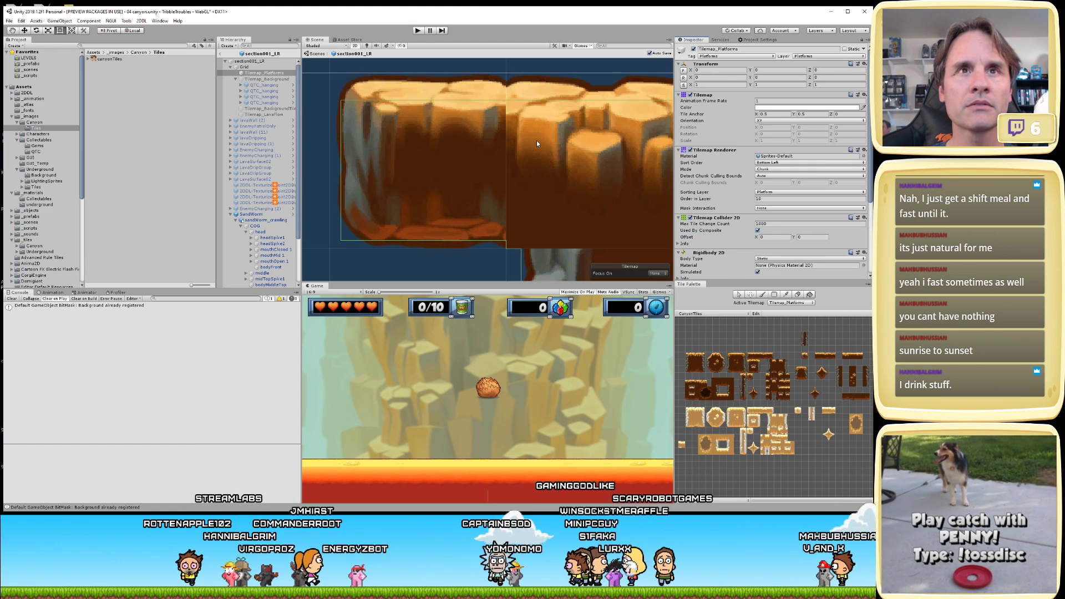
pyautogui.scroll(3, 537, 141)
pyautogui.scroll(5, 482, 174)
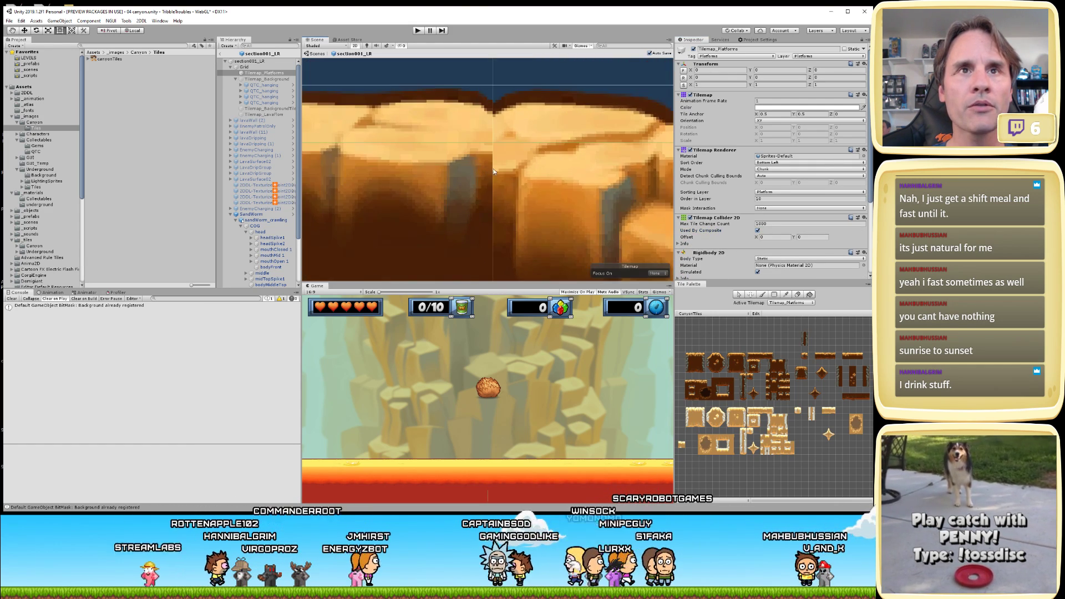
pyautogui.scroll(3, 549, 166)
pyautogui.scroll(-5, 555, 196)
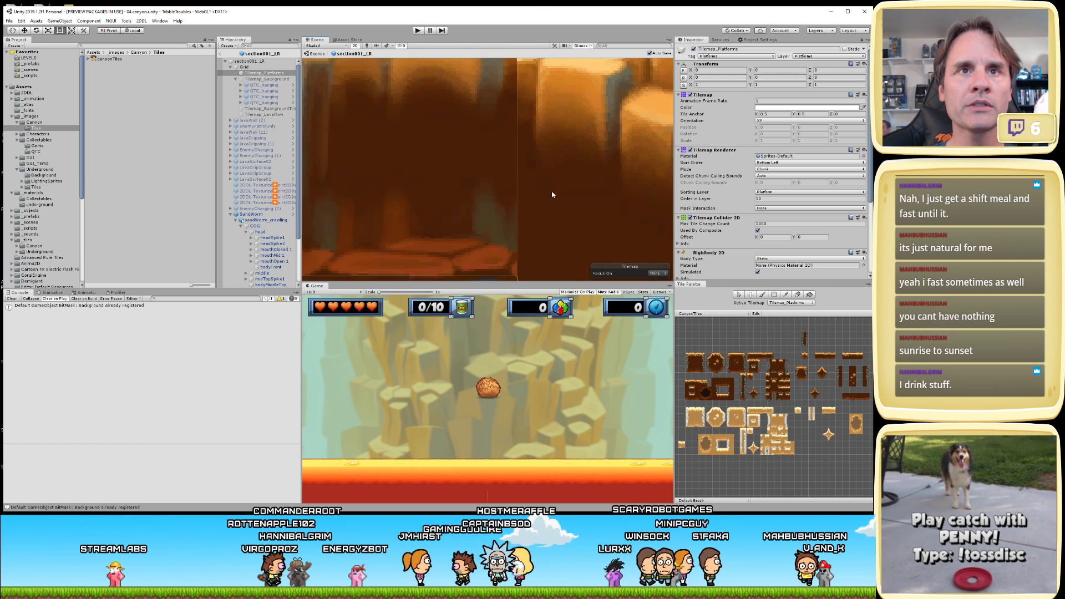
pyautogui.scroll(5, 555, 166)
pyautogui.scroll(-2, 548, 173)
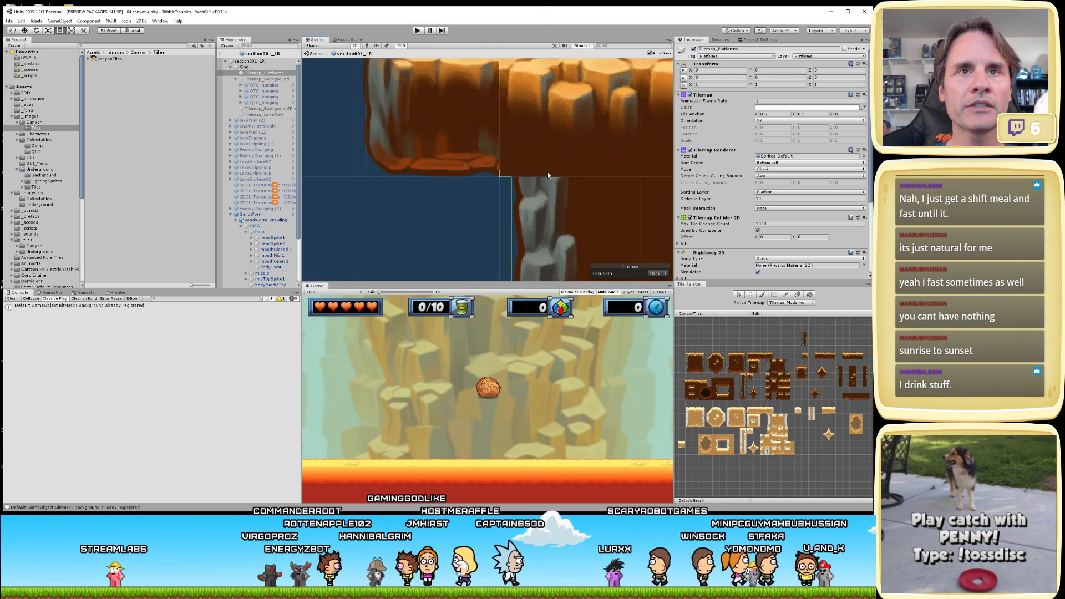
pyautogui.scroll(2, 500, 144)
pyautogui.scroll(-5, 488, 133)
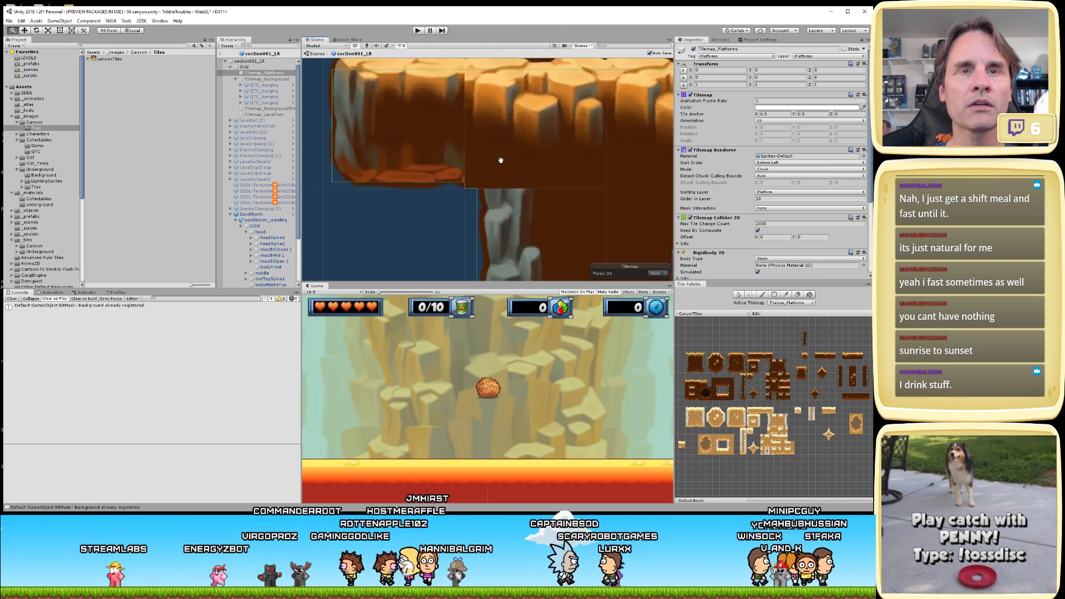
pyautogui.scroll(-2, 514, 165)
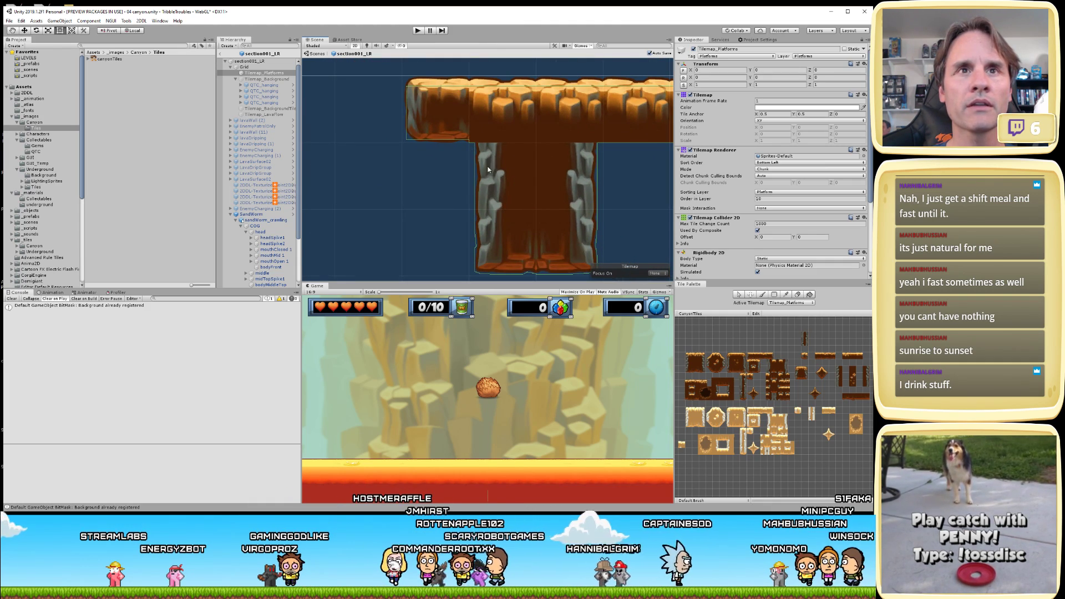
# - Paint a wall tile joining the T-rock's top, undoing a misplaced ledge tile
pyautogui.click(793, 373)
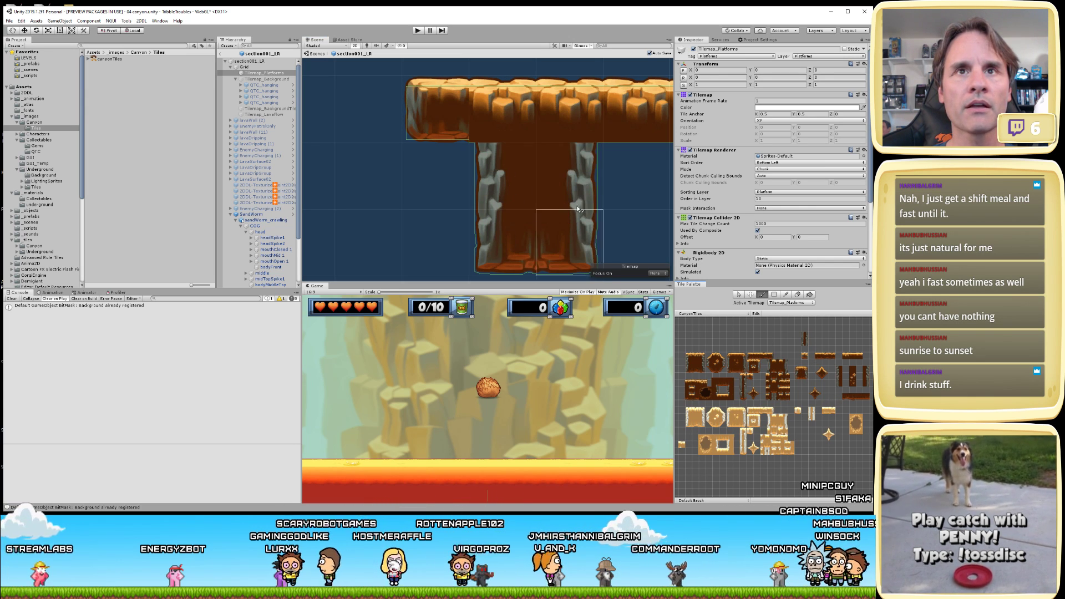
pyautogui.click(626, 248)
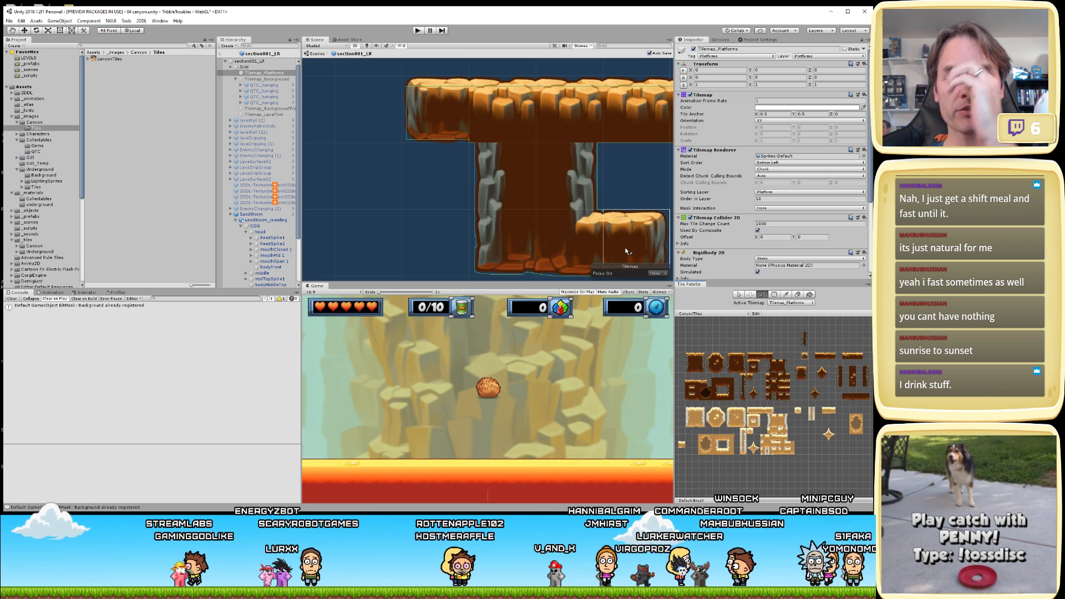
pyautogui.hotkey('ctrl', 'z')
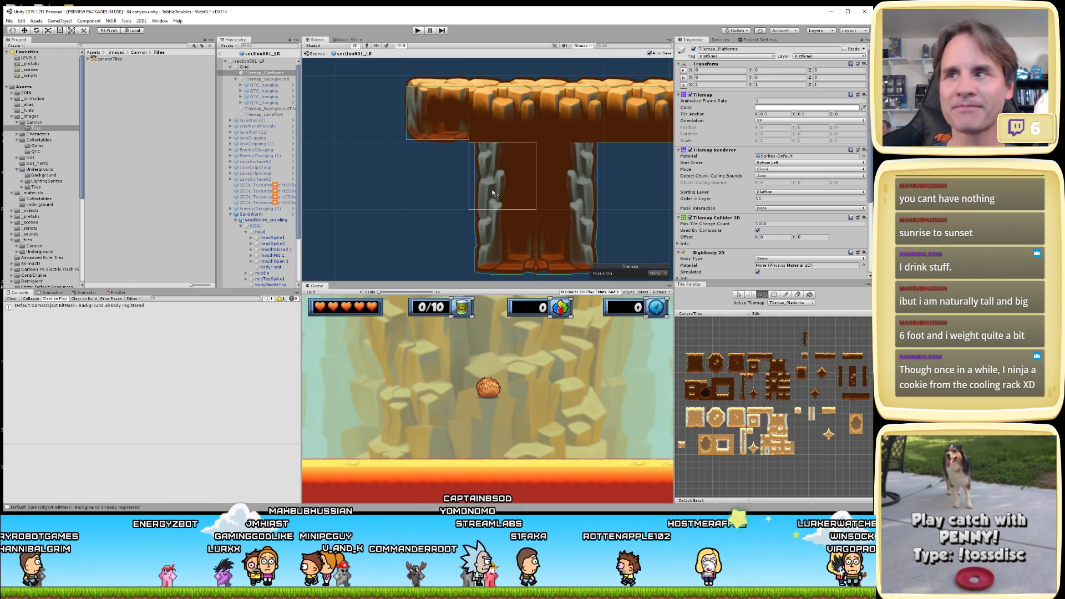
pyautogui.click(414, 202)
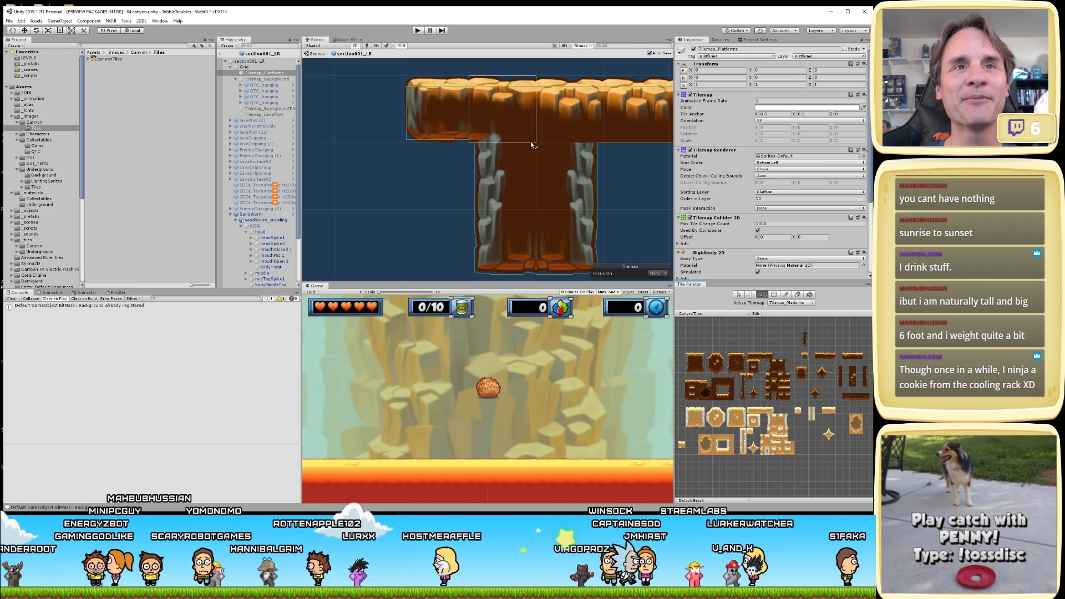
# - Reframe the Scene view on the T-platform top and both columns with the brush active
pyautogui.press('w')
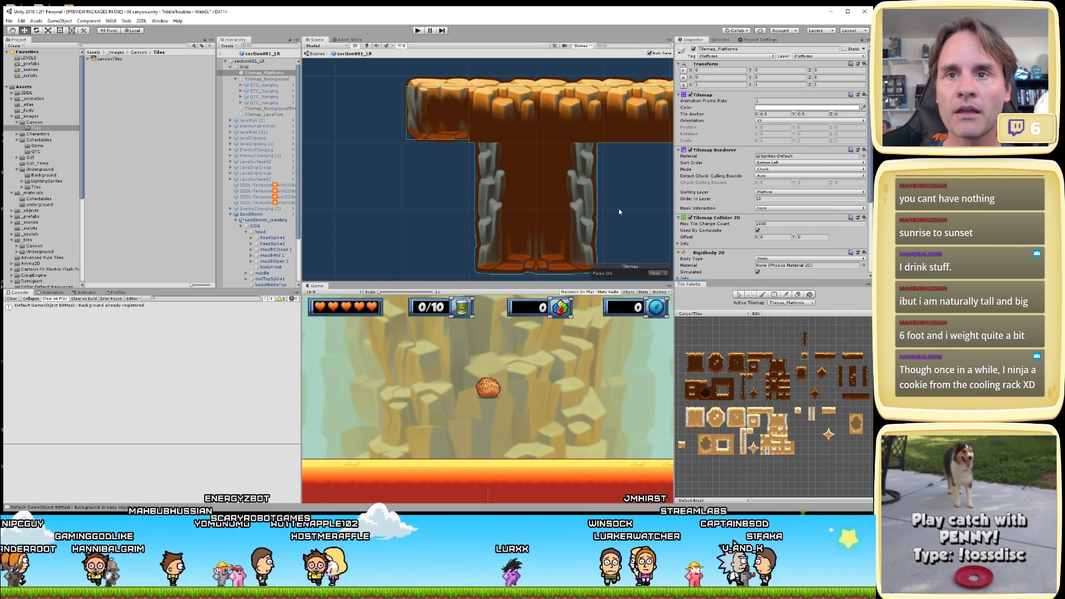
pyautogui.scroll(6, 788, 407)
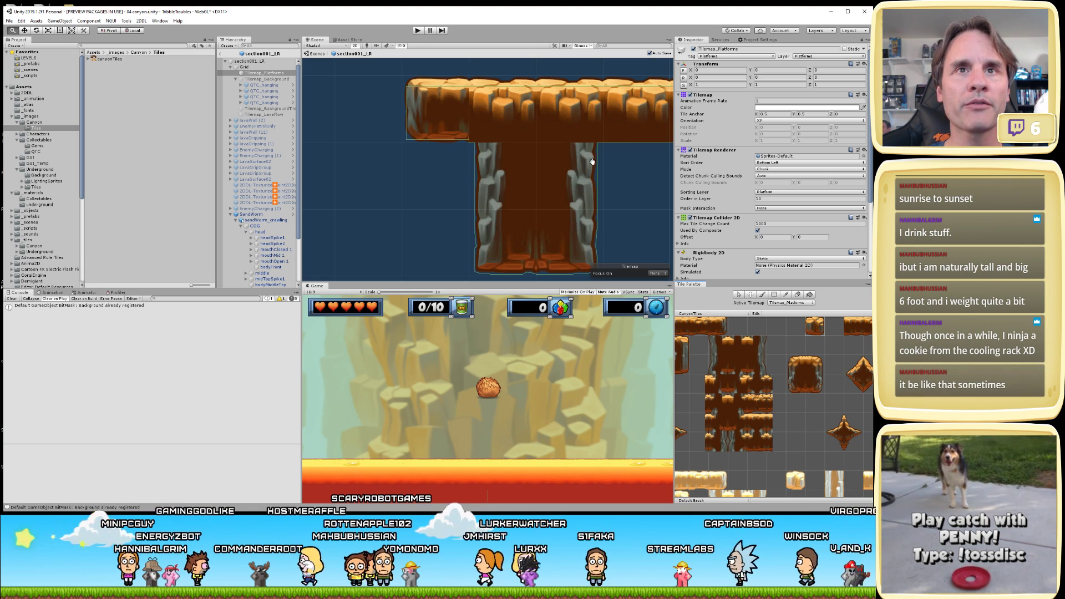
pyautogui.moveTo(452, 134); pyautogui.dragTo(414, 161, button='middle')
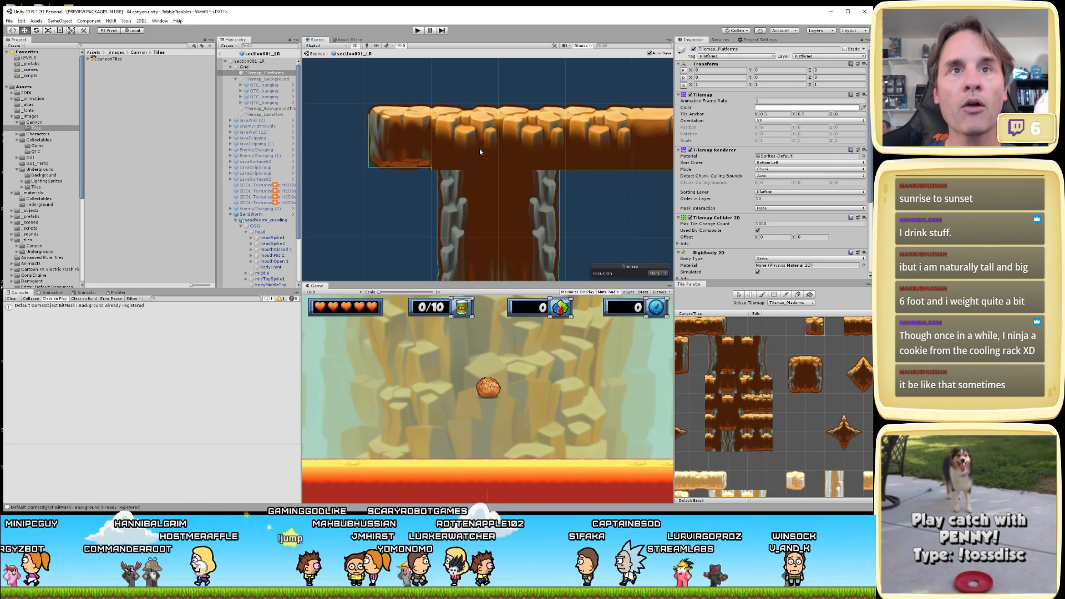
pyautogui.press('b')
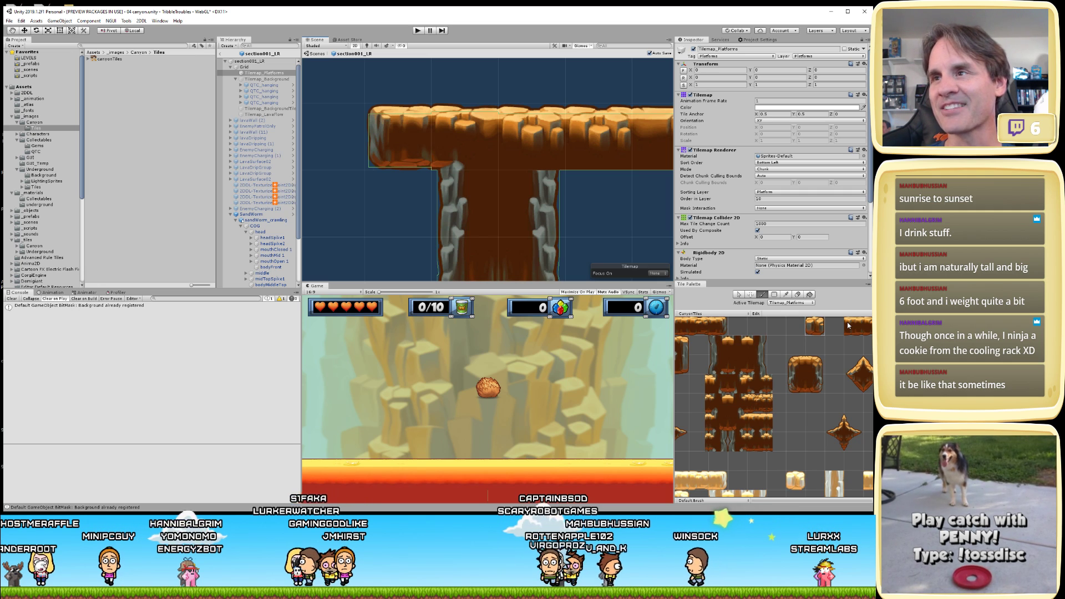
pyautogui.scroll(5, 549, 196)
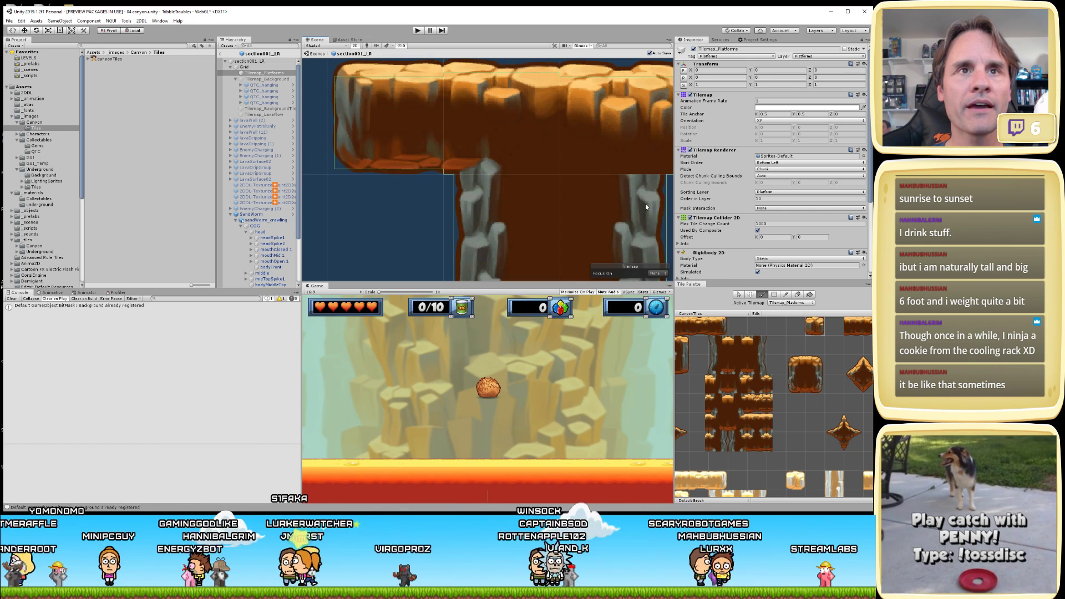
pyautogui.scroll(-1, 626, 200)
pyautogui.moveTo(604, 196); pyautogui.dragTo(482, 196, button='middle')
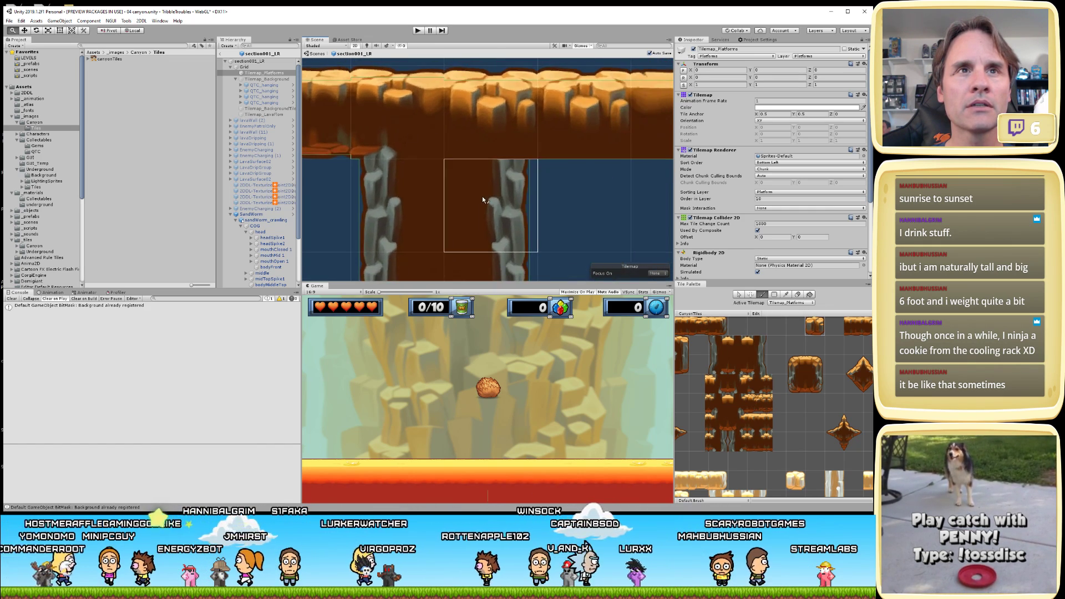
pyautogui.scroll(-3, 608, 228)
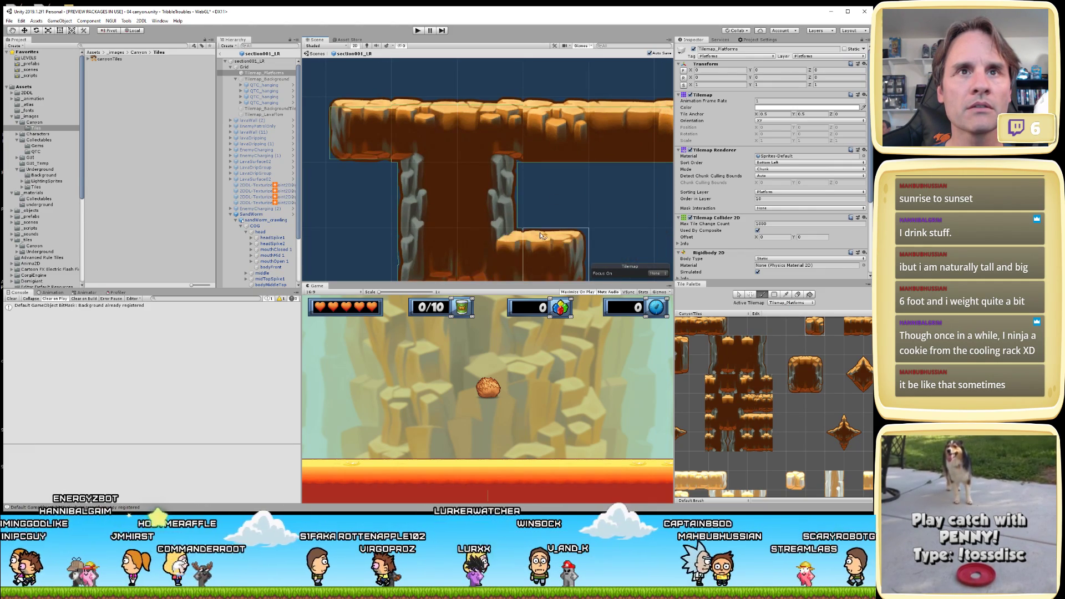
pyautogui.scroll(4, 539, 222)
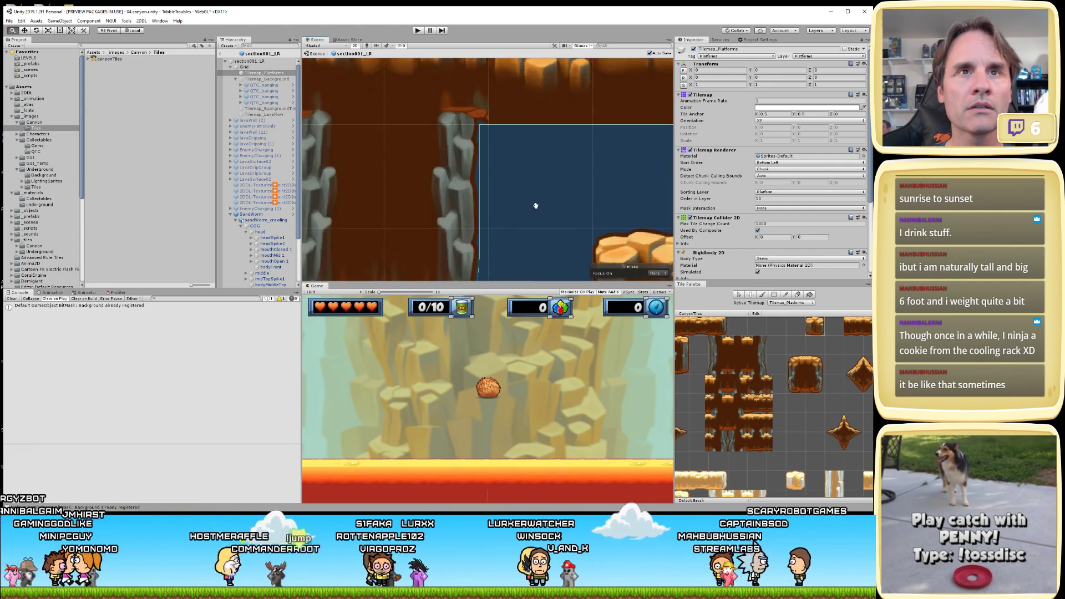
pyautogui.moveTo(535, 205); pyautogui.dragTo(652, 238, button='middle')
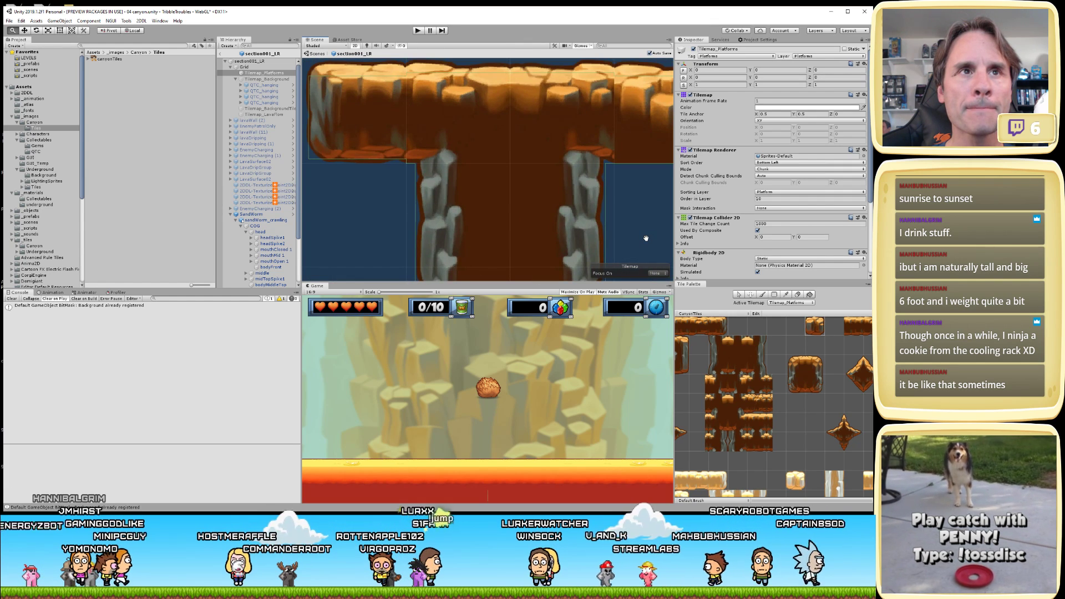
pyautogui.scroll(-2, 645, 238)
pyautogui.moveTo(602, 222); pyautogui.dragTo(611, 167, button='middle')
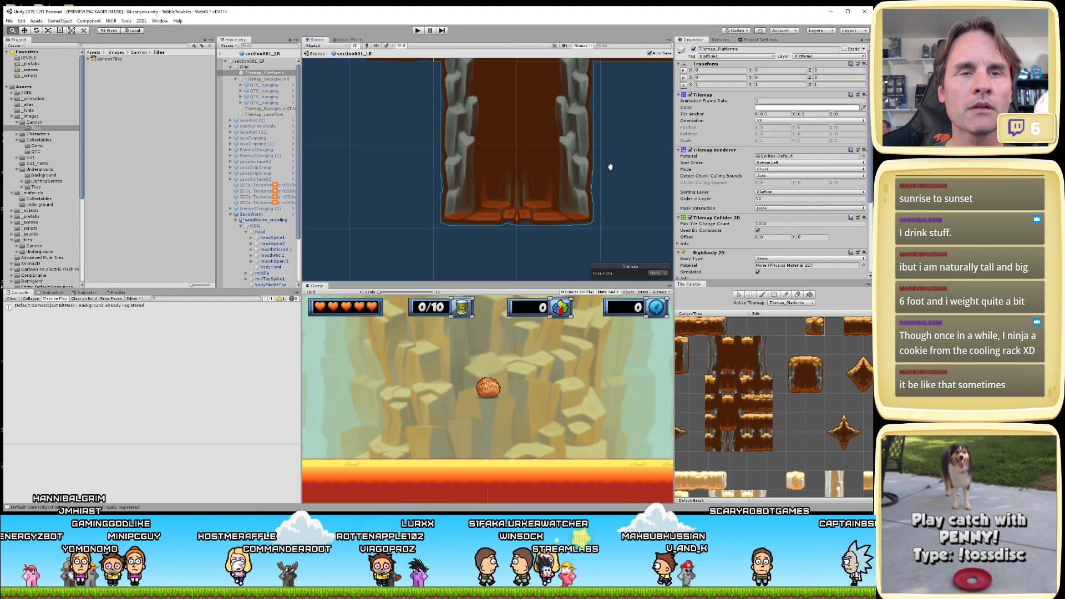
pyautogui.moveTo(495, 172); pyautogui.dragTo(548, 169, button='middle')
pyautogui.scroll(4, 561, 206)
pyautogui.scroll(-5, 488, 207)
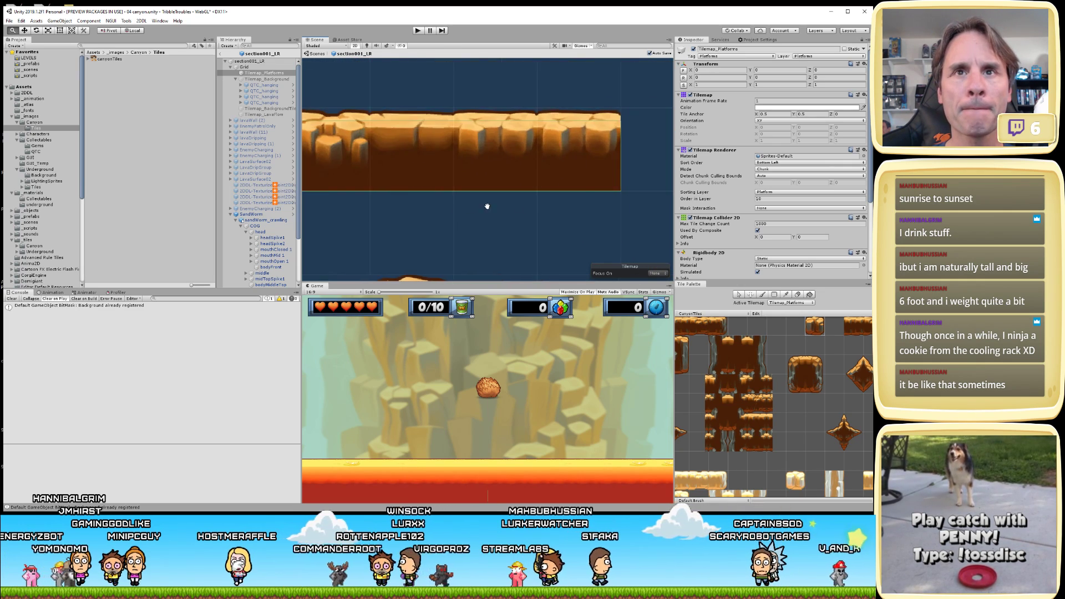
pyautogui.scroll(-3, 543, 216)
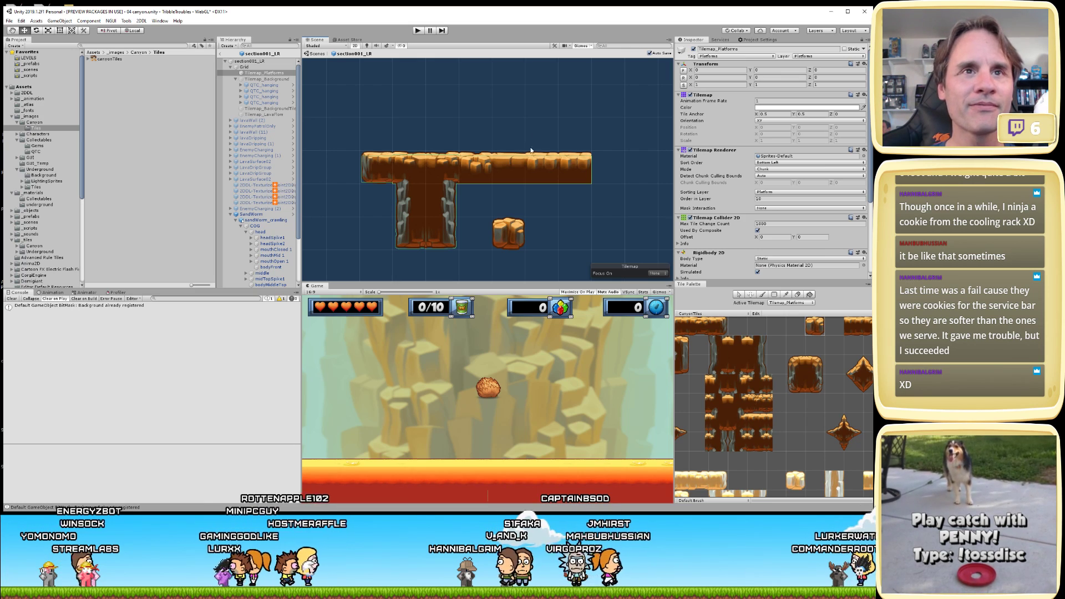
pyautogui.scroll(-3, 552, 171)
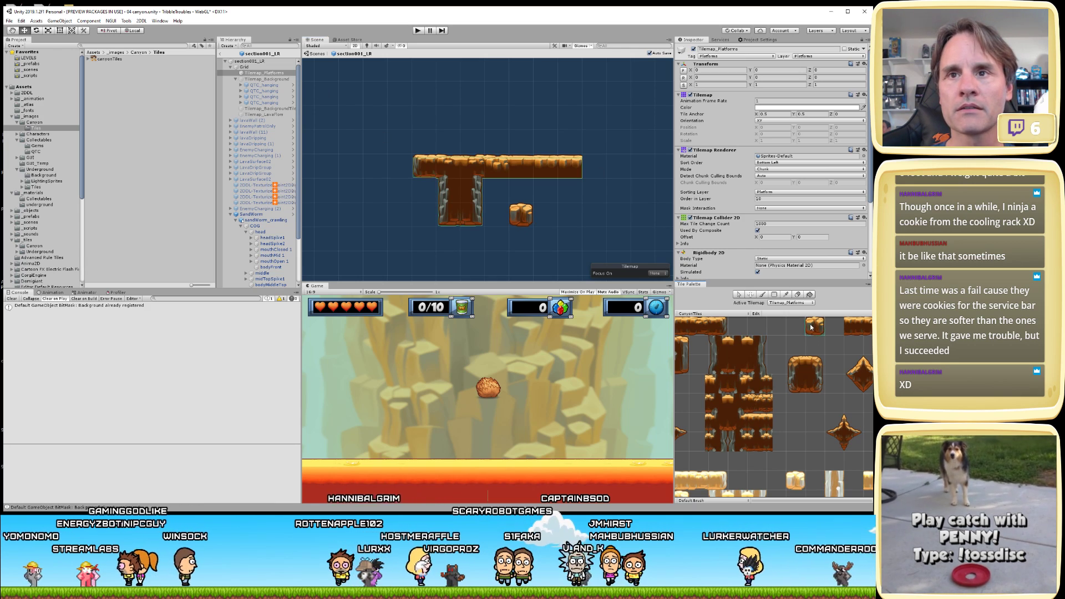
# - Erase the extra platform and block tiles and save the scene
pyautogui.moveTo(521, 215)
pyautogui.keyDown('shift'); pyautogui.mouseDown()
pyautogui.moveTo(447, 170)
pyautogui.moveTo(424, 190)
pyautogui.moveTo(484, 182)
pyautogui.mouseUp(); pyautogui.keyUp('shift')
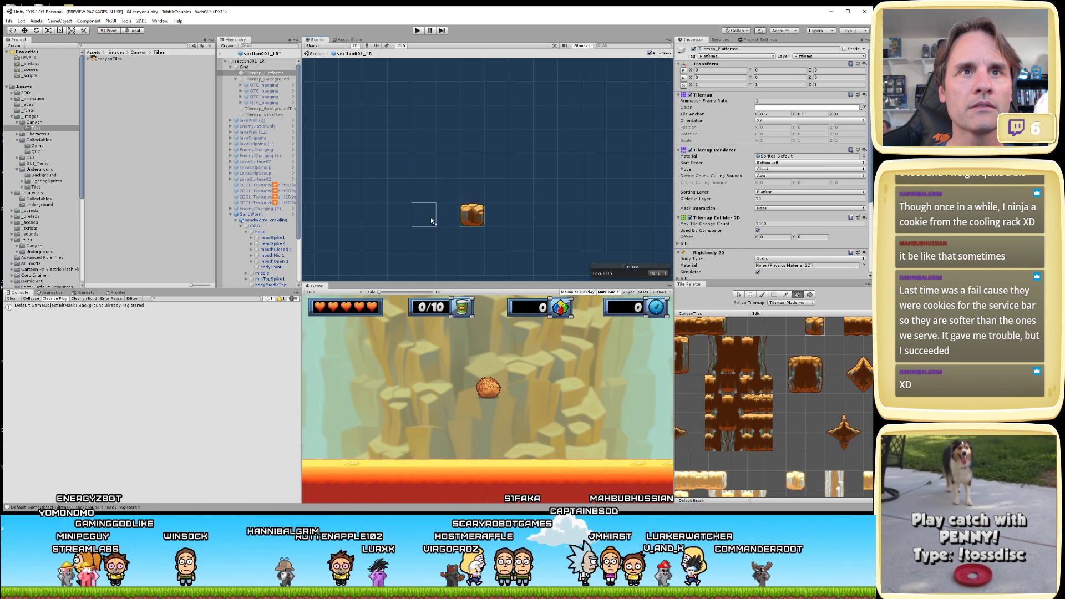
pyautogui.keyDown('shift'); pyautogui.moveTo(423, 214); pyautogui.dragTo(477, 214); pyautogui.keyUp('shift')
pyautogui.hotkey('ctrl', 's')
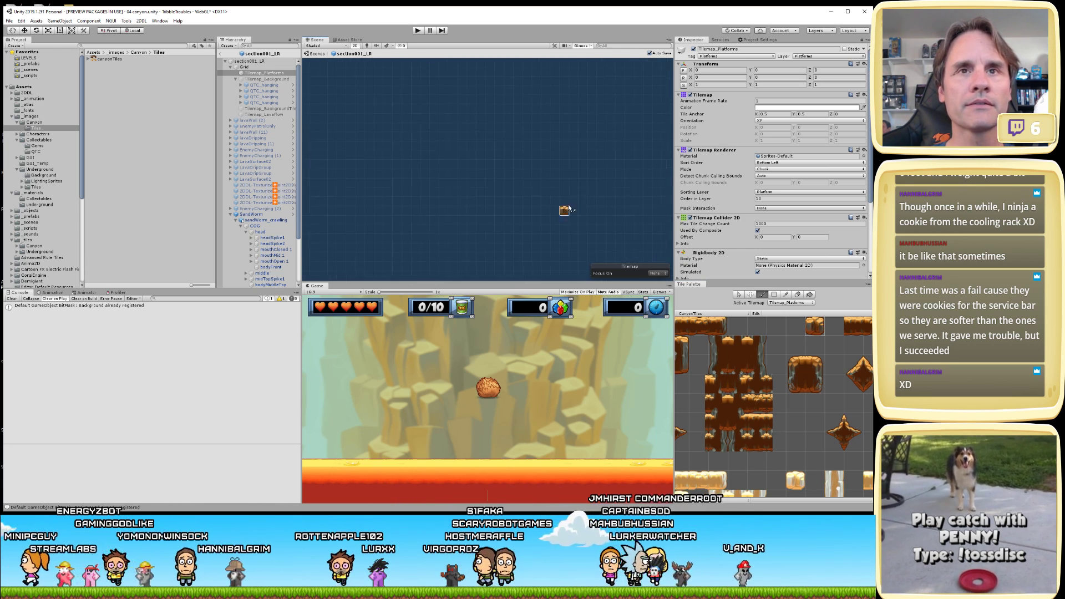
# - Frame Tilemap_Platforms with F and recentre the Scene view on it
pyautogui.scroll(-5, 535, 172)
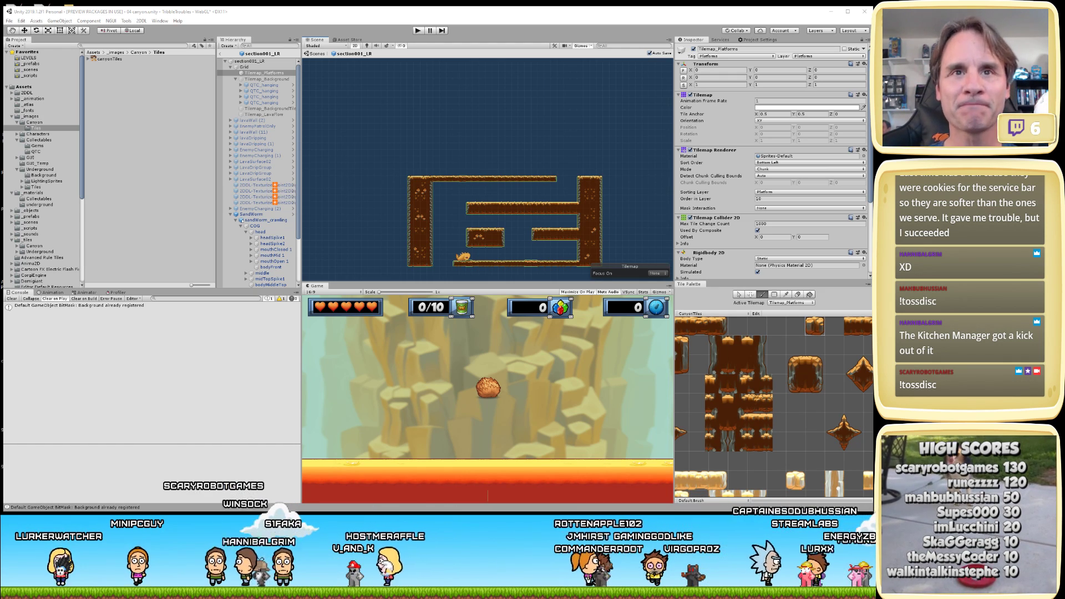
pyautogui.scroll(1, 610, 188)
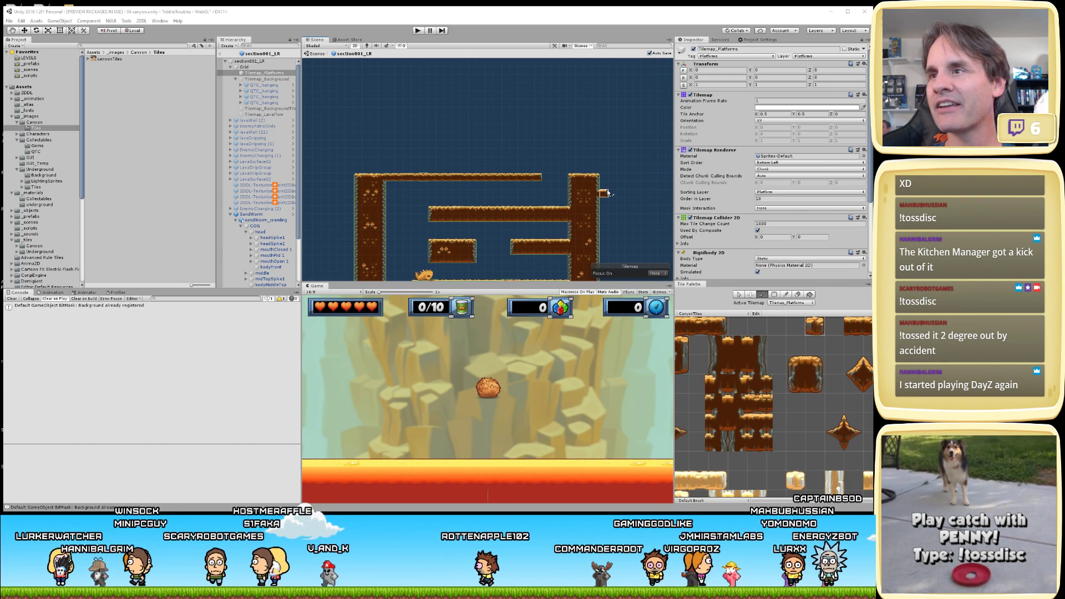
pyautogui.press('f')
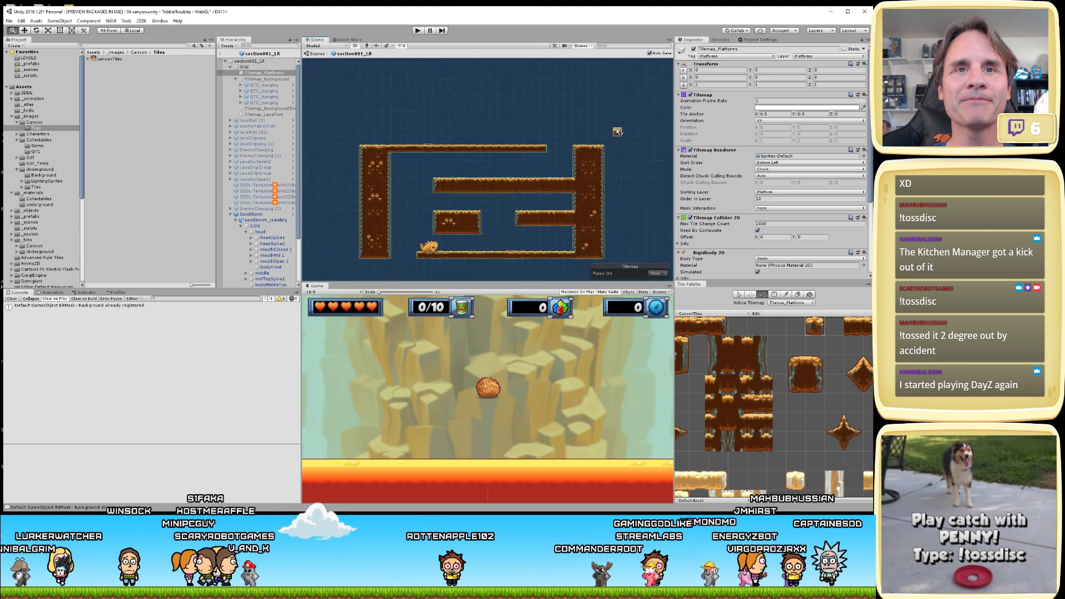
pyautogui.moveTo(610, 175); pyautogui.dragTo(637, 178, button='middle')
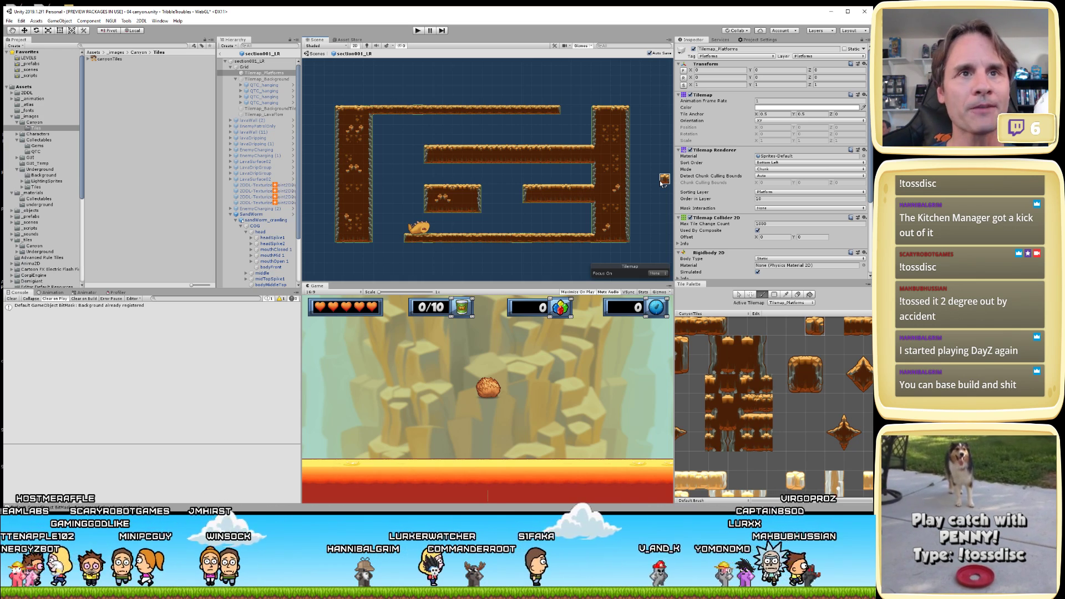
# - Zoom in on the platform edge under the dino, then show canyonTiles' import settings
pyautogui.scroll(5, 606, 202)
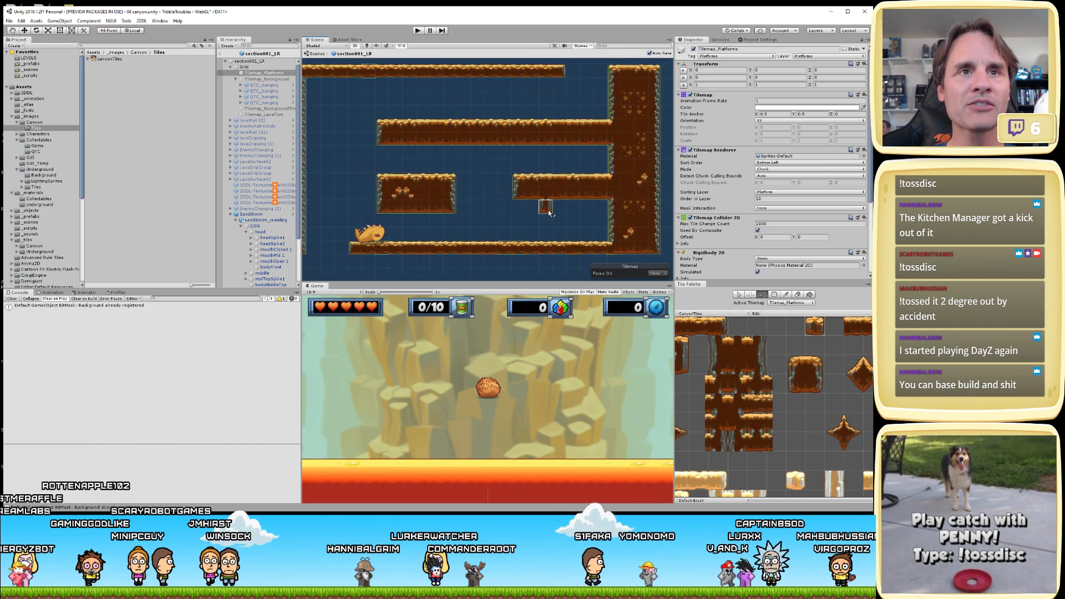
pyautogui.scroll(5, 656, 148)
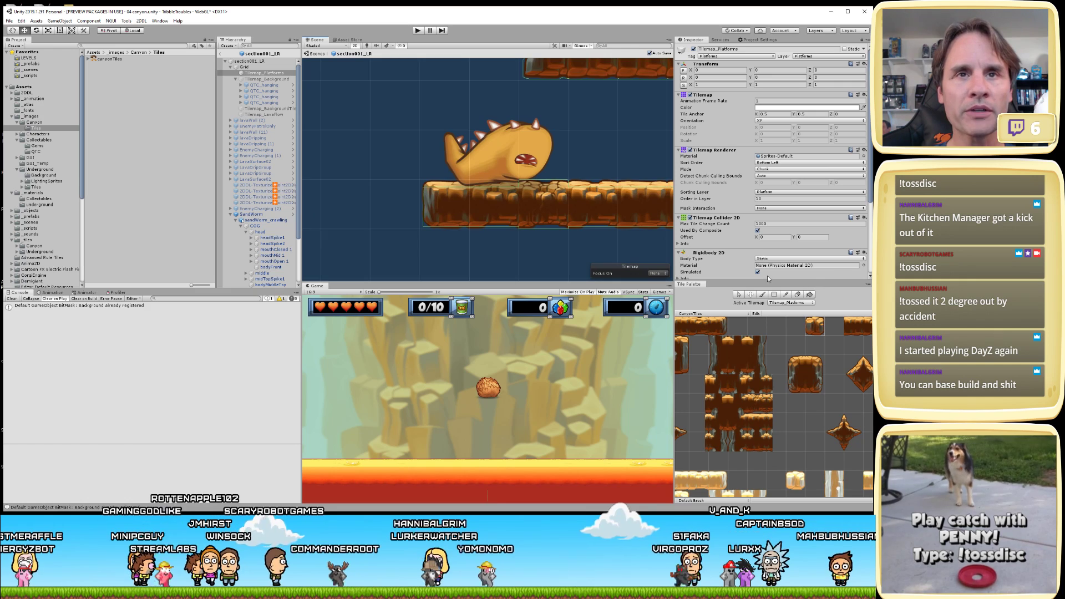
pyautogui.scroll(5, 572, 214)
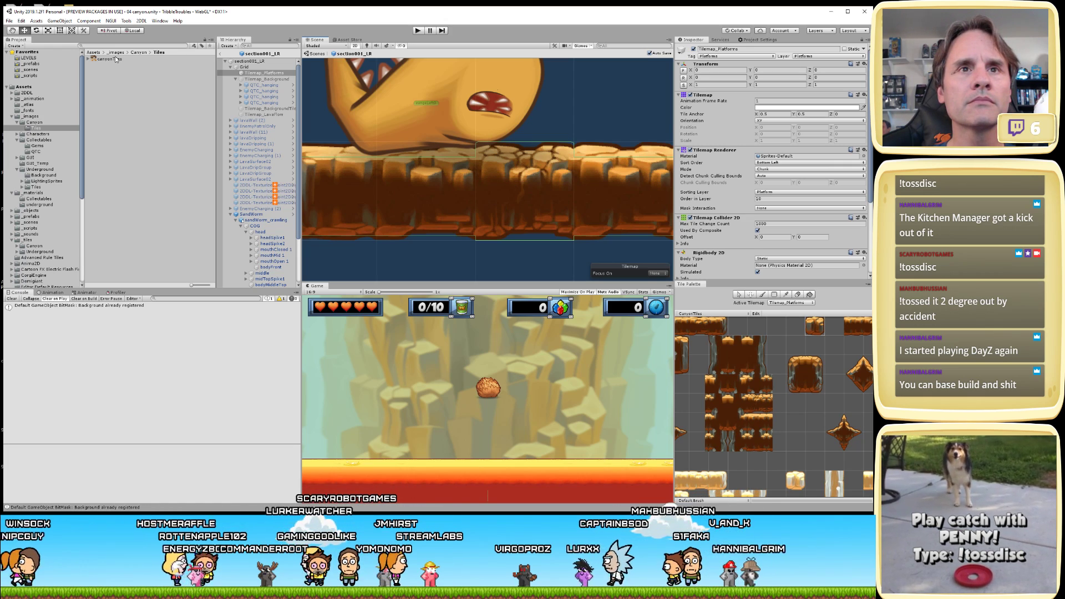
pyautogui.scroll(3, 450, 171)
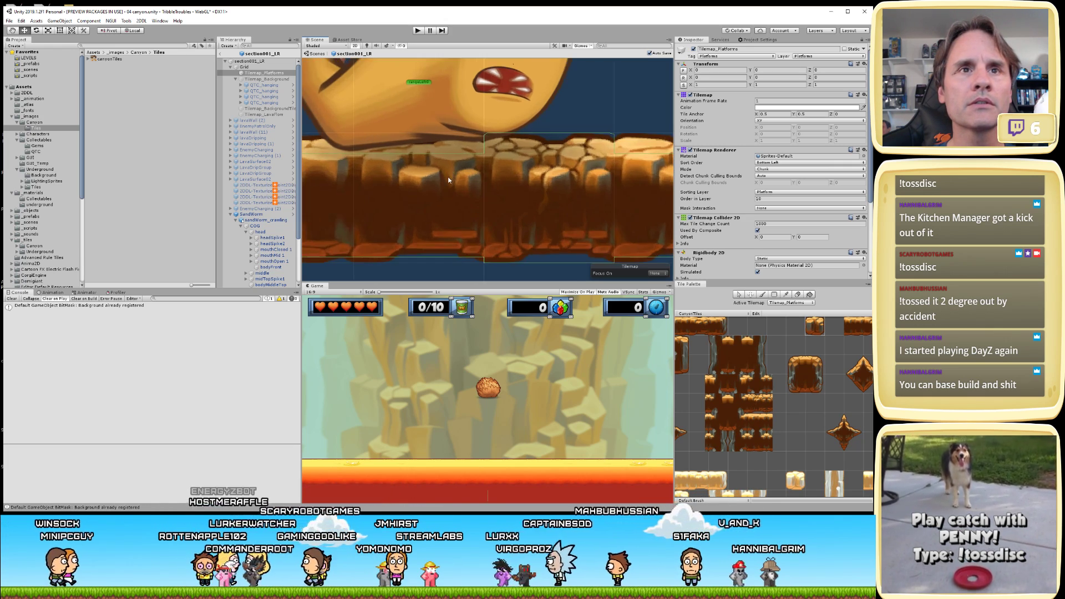
pyautogui.click(109, 59)
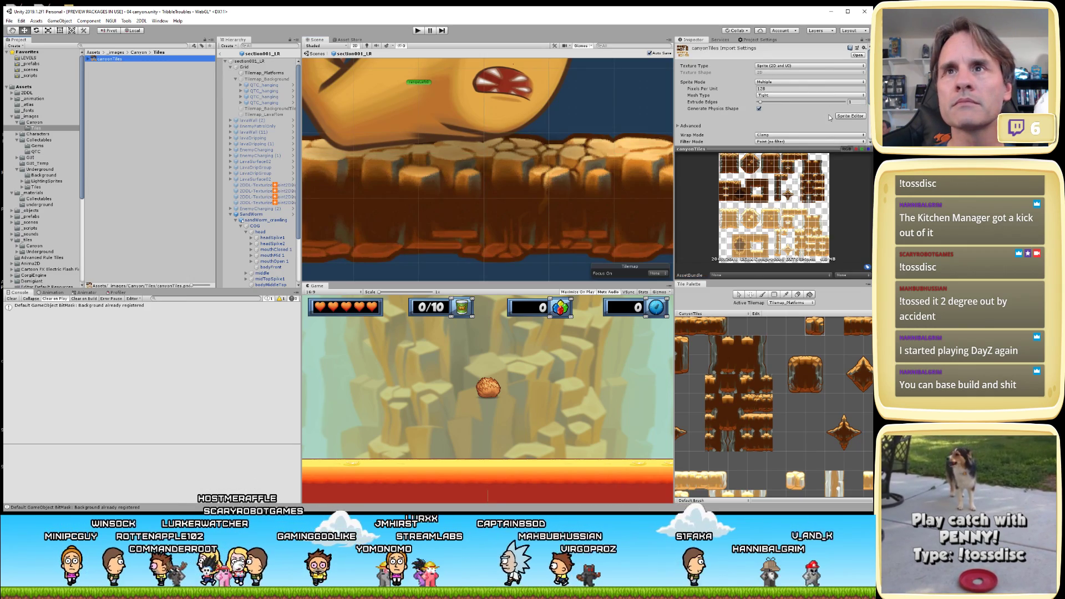
# - Open canyonTiles in the Sprite Editor's Custom Physics Shape mode and select the platform tile
pyautogui.click(849, 116)
pyautogui.scroll(2, 524, 299)
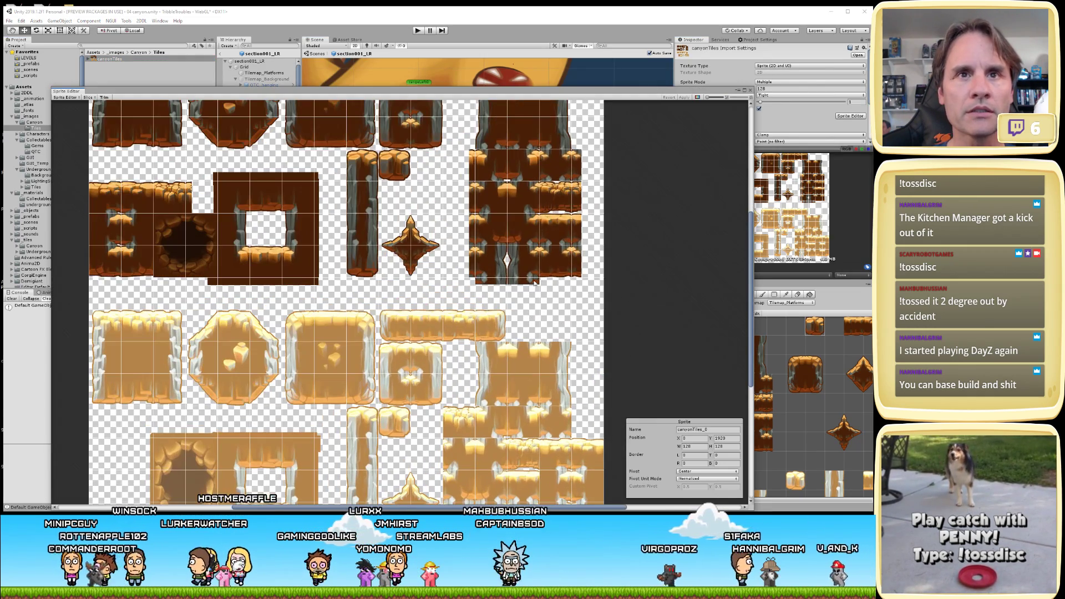
pyautogui.scroll(3, 562, 219)
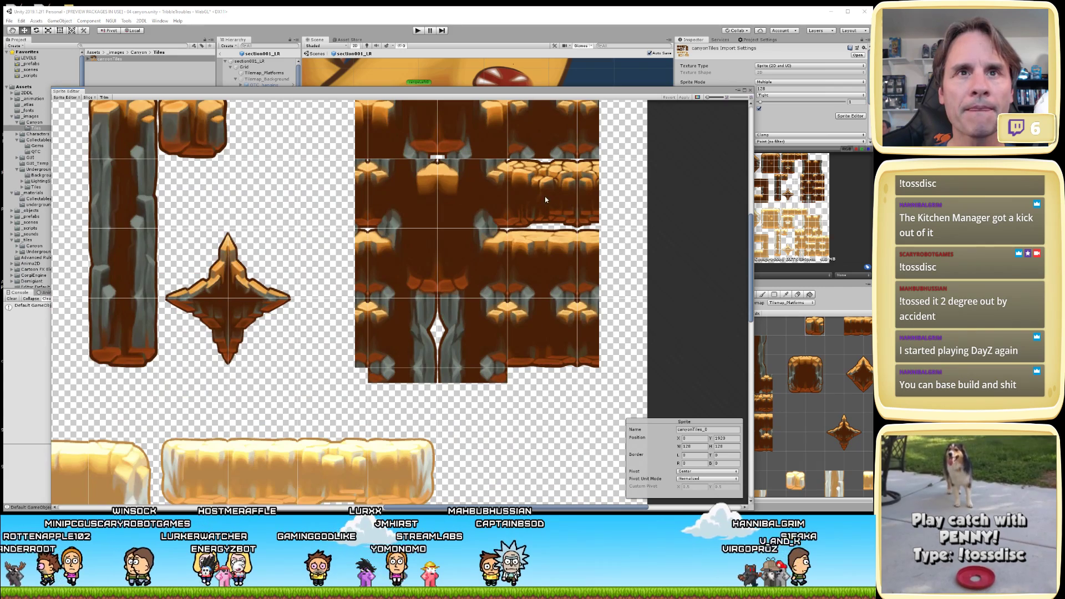
pyautogui.click(72, 97)
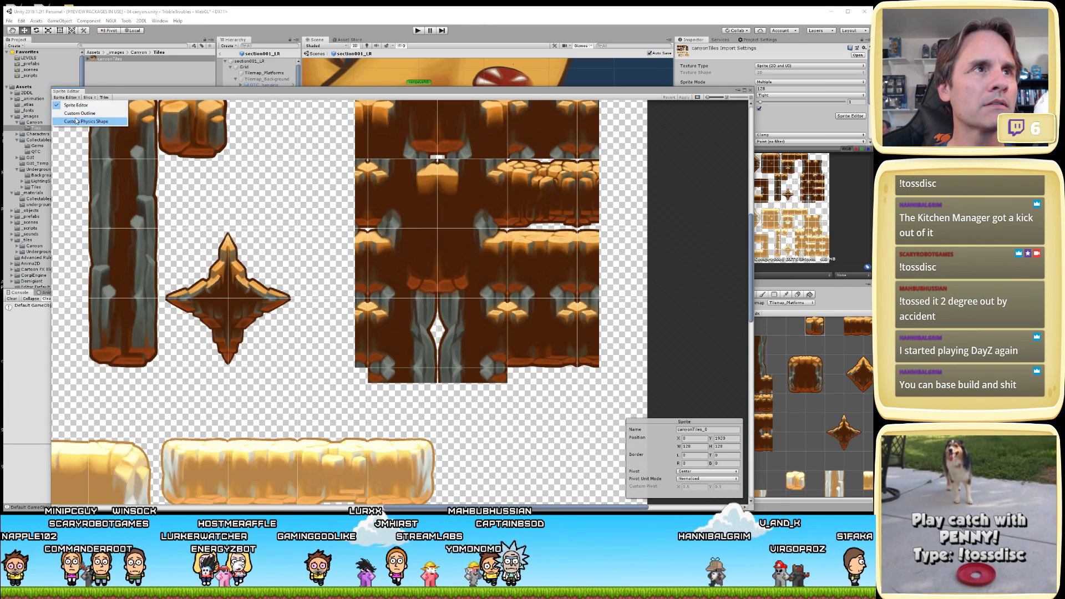
pyautogui.click(72, 115)
pyautogui.scroll(2, 614, 167)
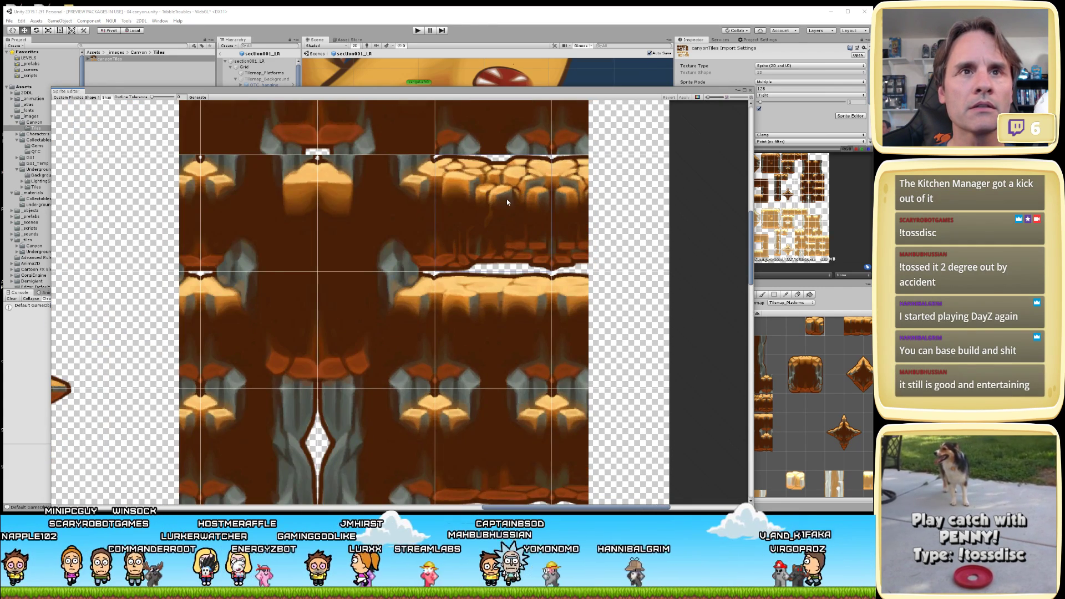
pyautogui.scroll(3, 507, 198)
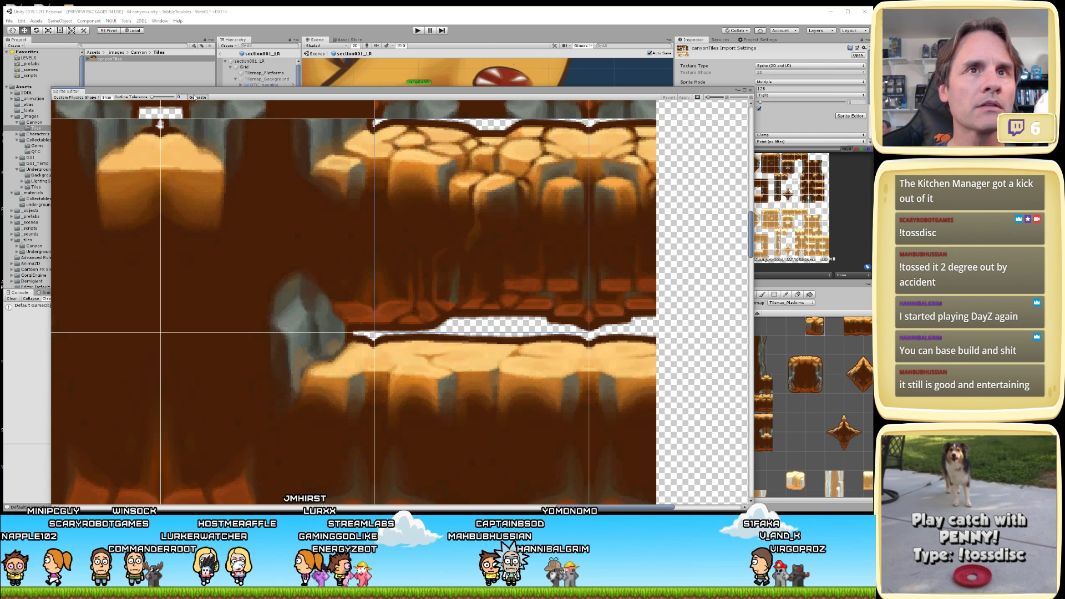
pyautogui.click(509, 255)
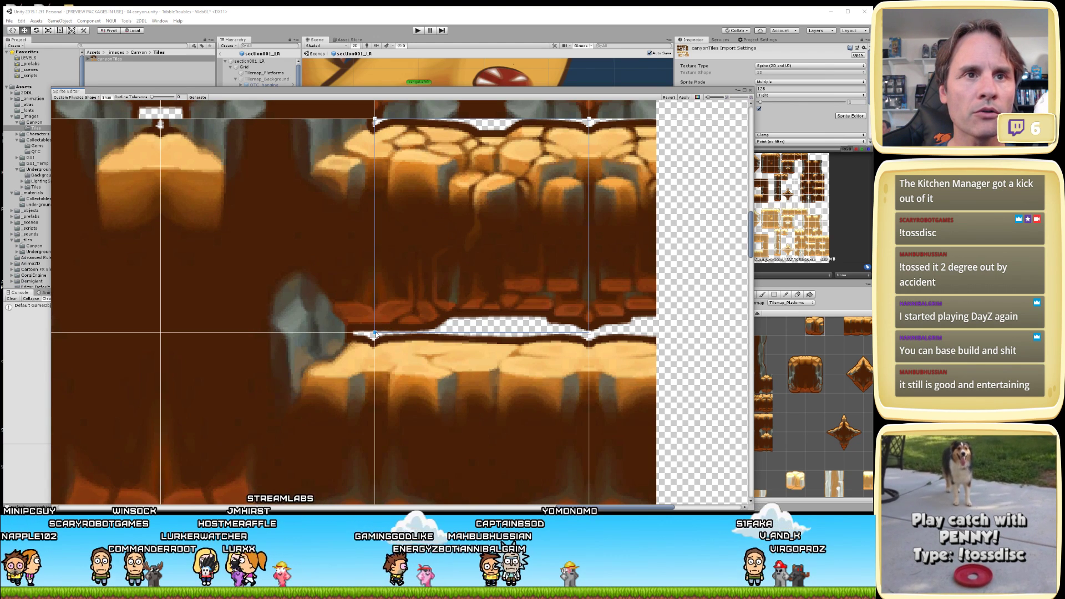
# - Lower the tile's top physics-shape vertices, nudge the bottom corners up, apply, and close
pyautogui.moveTo(376, 333); pyautogui.dragTo(376, 323)
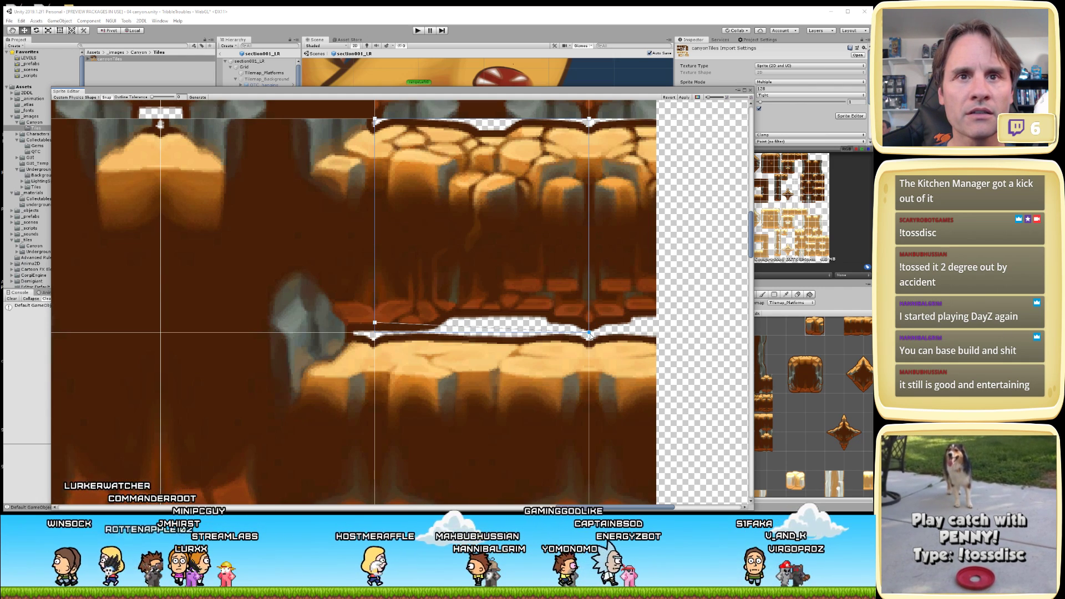
pyautogui.moveTo(590, 334); pyautogui.dragTo(590, 323)
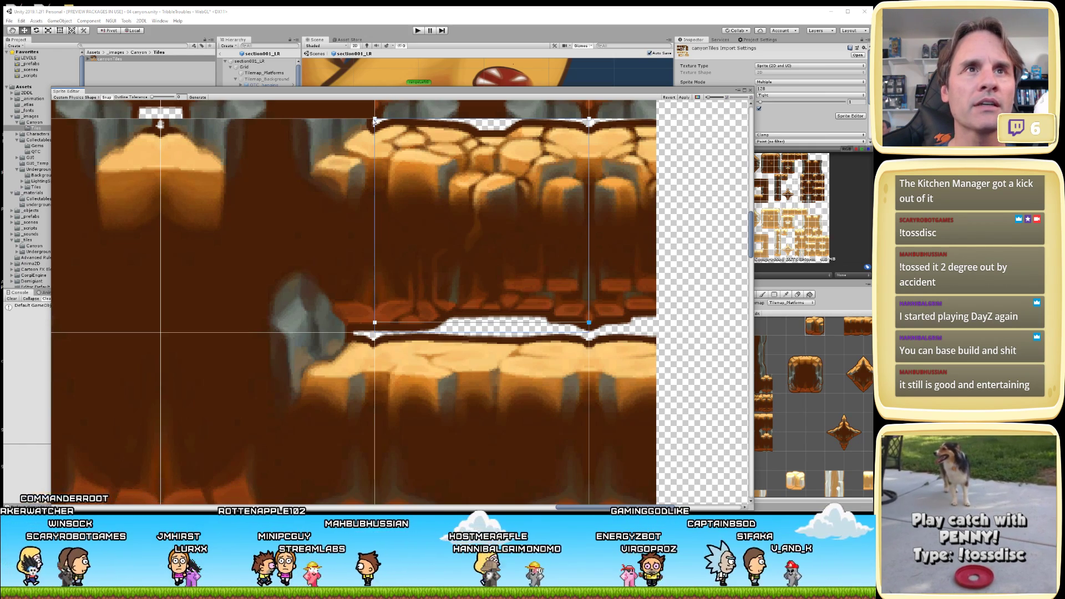
pyautogui.moveTo(374, 121); pyautogui.dragTo(351, 148)
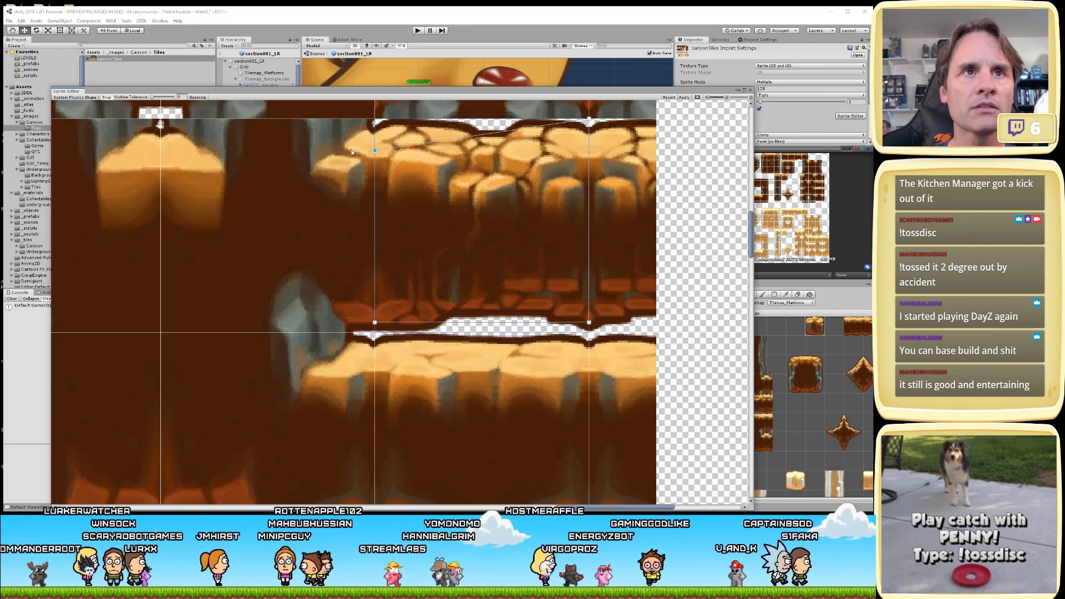
pyautogui.moveTo(589, 120); pyautogui.dragTo(593, 149)
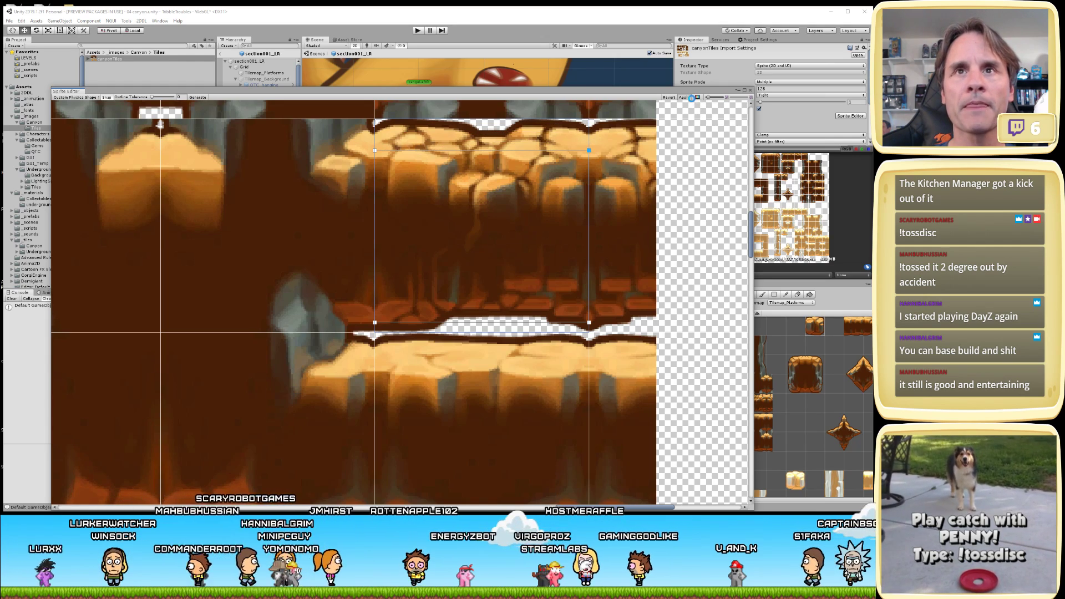
pyautogui.click(759, 105)
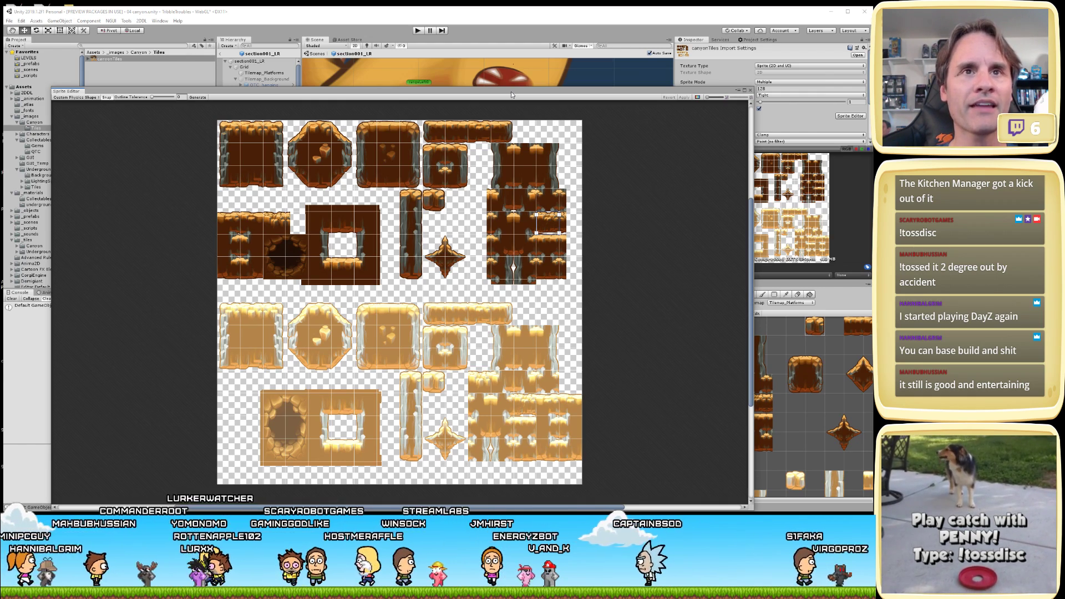
pyautogui.click(750, 90)
# - Toggle Used By Composite off and on for Tilemap_Platforms' Tilemap Collider 2D
pyautogui.click(492, 166)
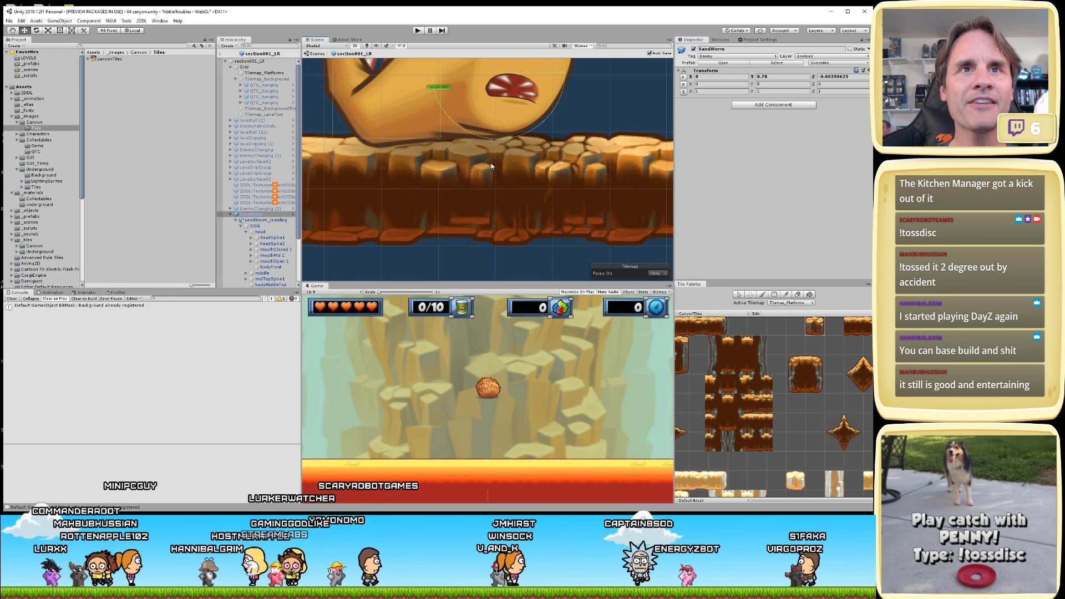
pyautogui.click(355, 192)
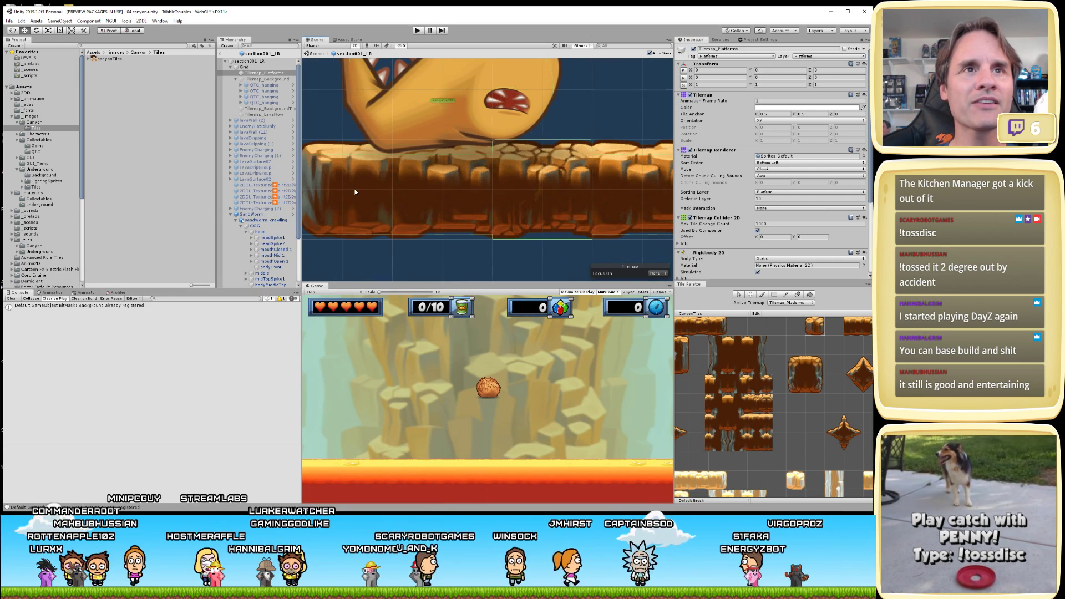
pyautogui.click(757, 230)
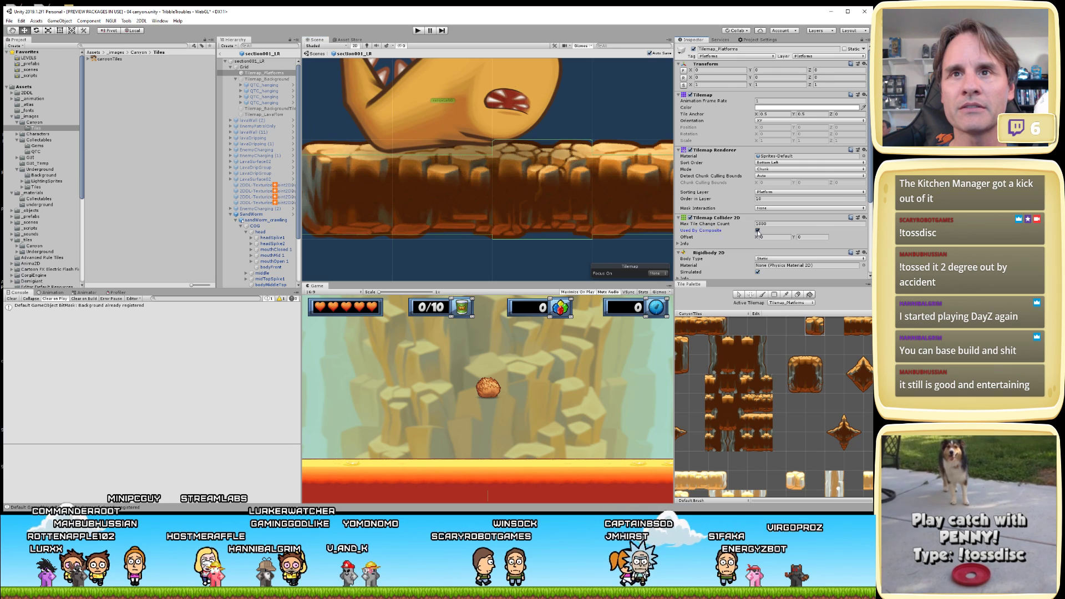
pyautogui.click(757, 250)
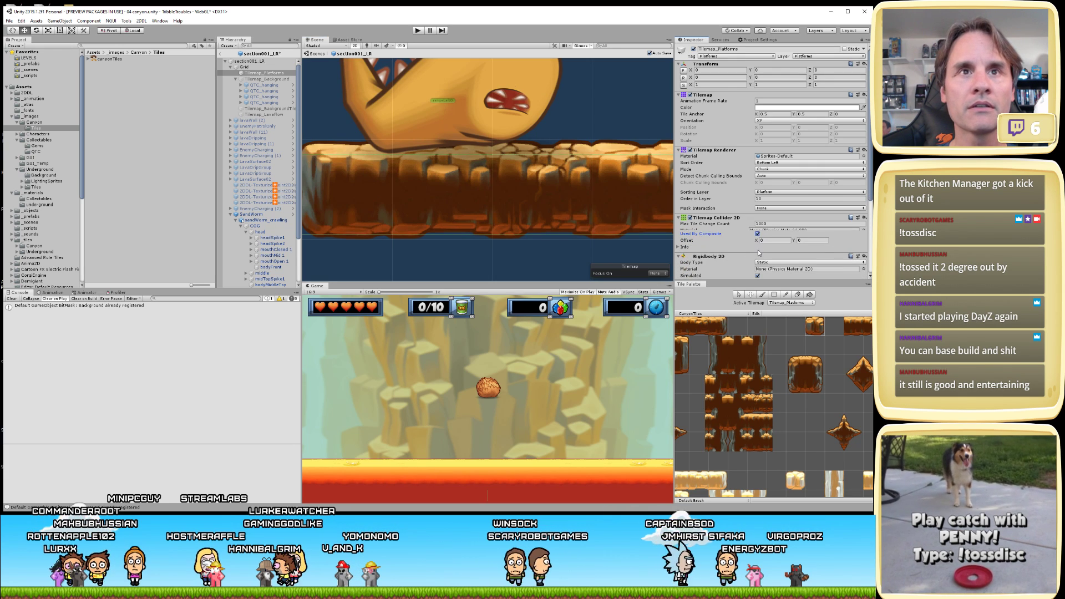
# - Reopen the canyonTiles sprite sheet in the Sprite Editor
pyautogui.scroll(2, 562, 197)
pyautogui.scroll(3, 453, 195)
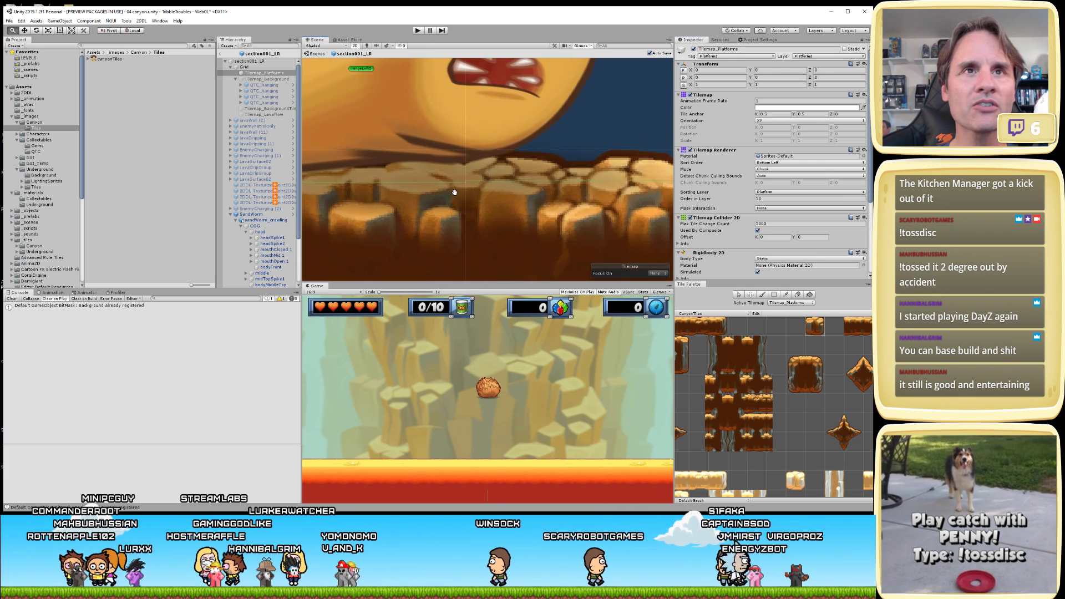
pyautogui.scroll(5, 469, 176)
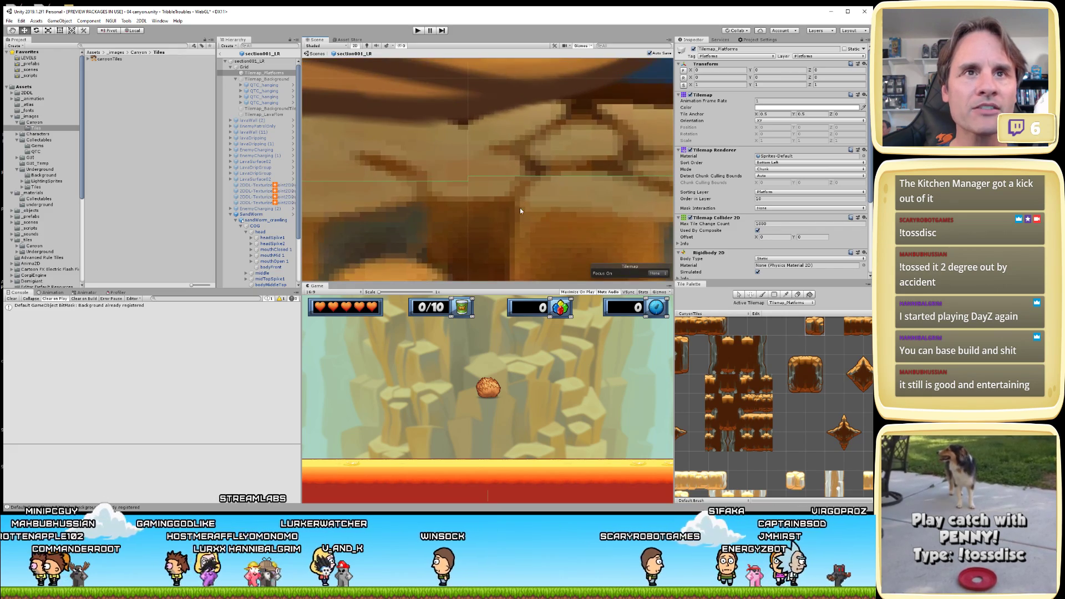
pyautogui.click(108, 60)
pyautogui.click(850, 116)
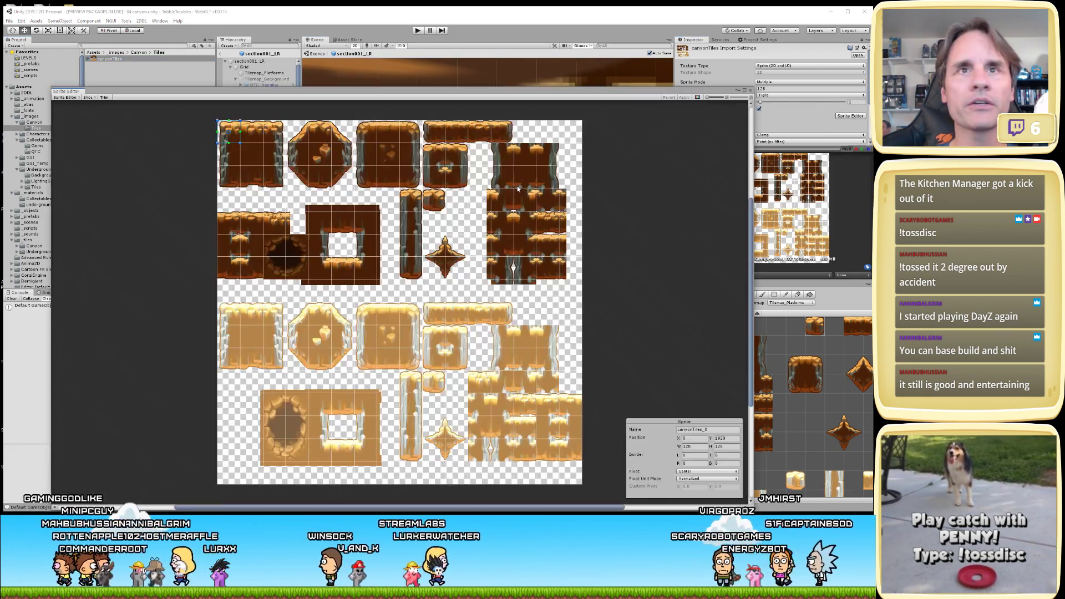
# - Draw a new physics outline edge across canyonTiles_78 in Custom Physics Shape mode, then apply
pyautogui.click(536, 226)
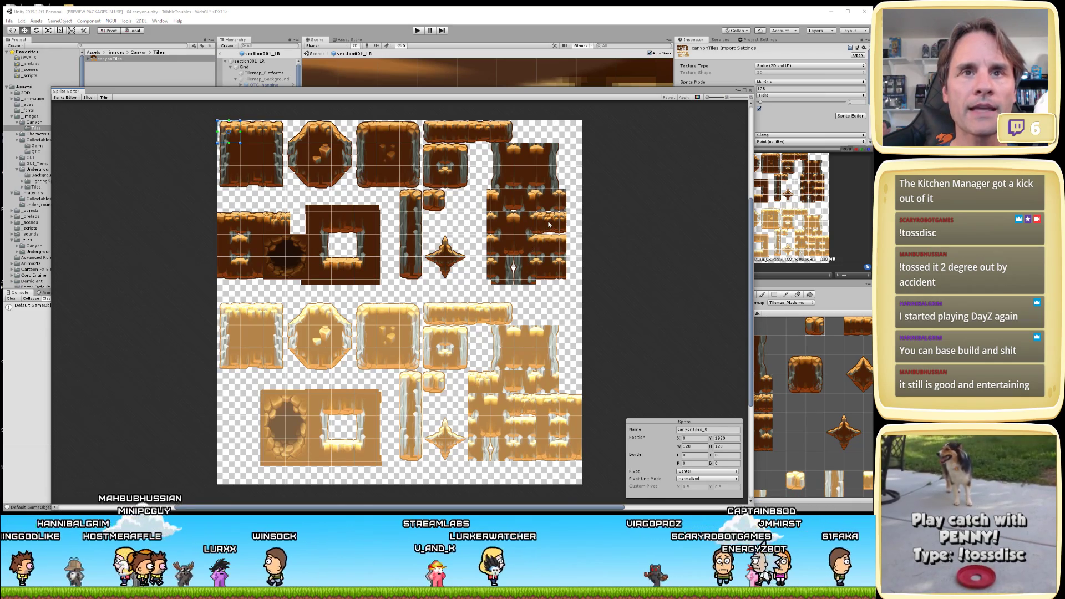
pyautogui.scroll(5, 475, 212)
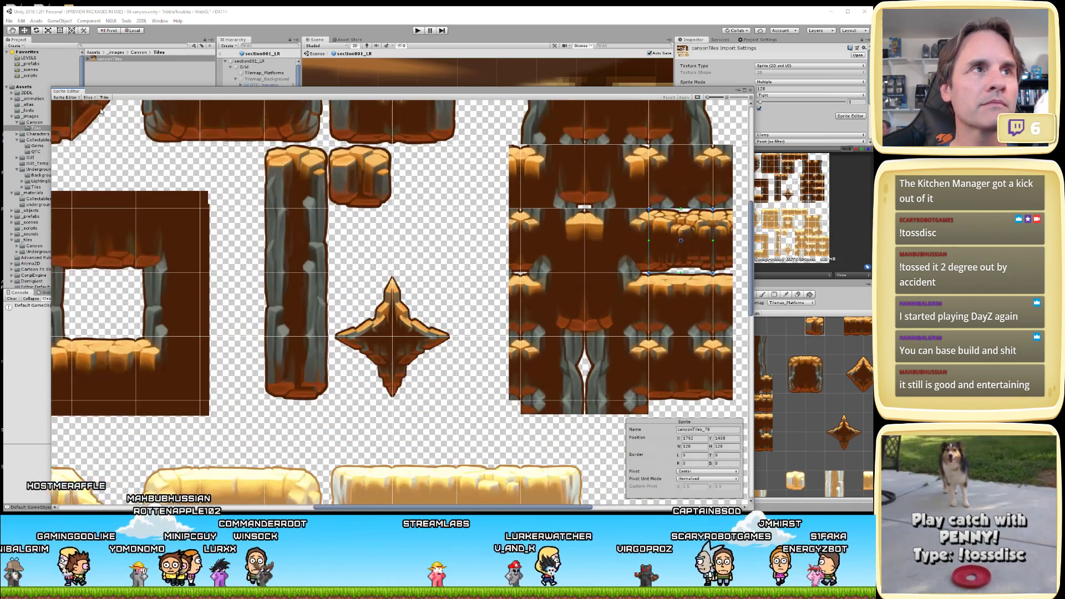
pyautogui.click(65, 97)
pyautogui.click(83, 121)
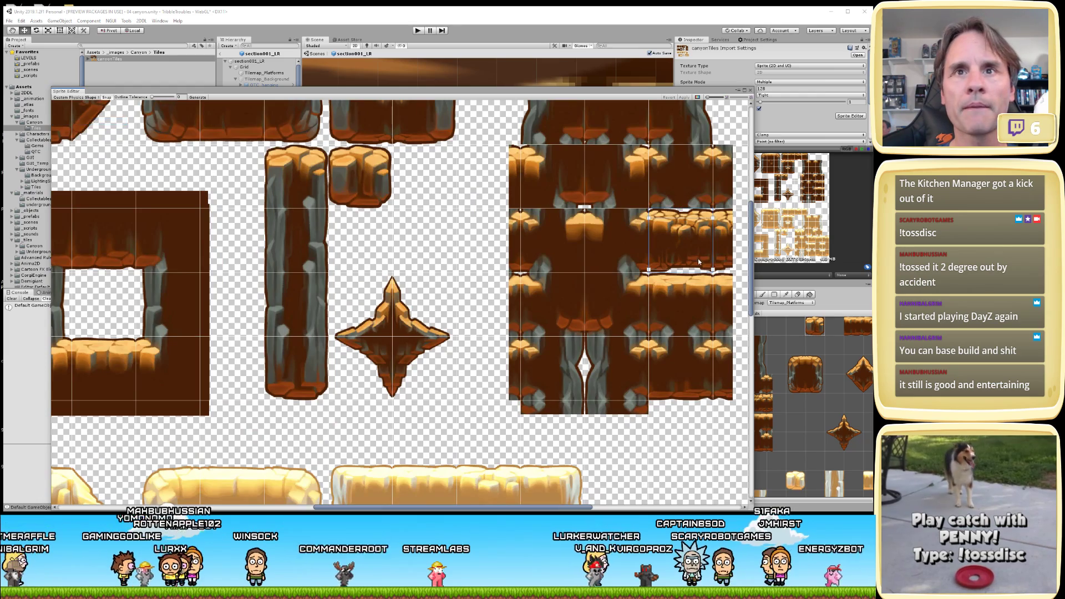
pyautogui.scroll(6, 688, 247)
pyautogui.moveTo(597, 202); pyautogui.dragTo(450, 207, button='middle')
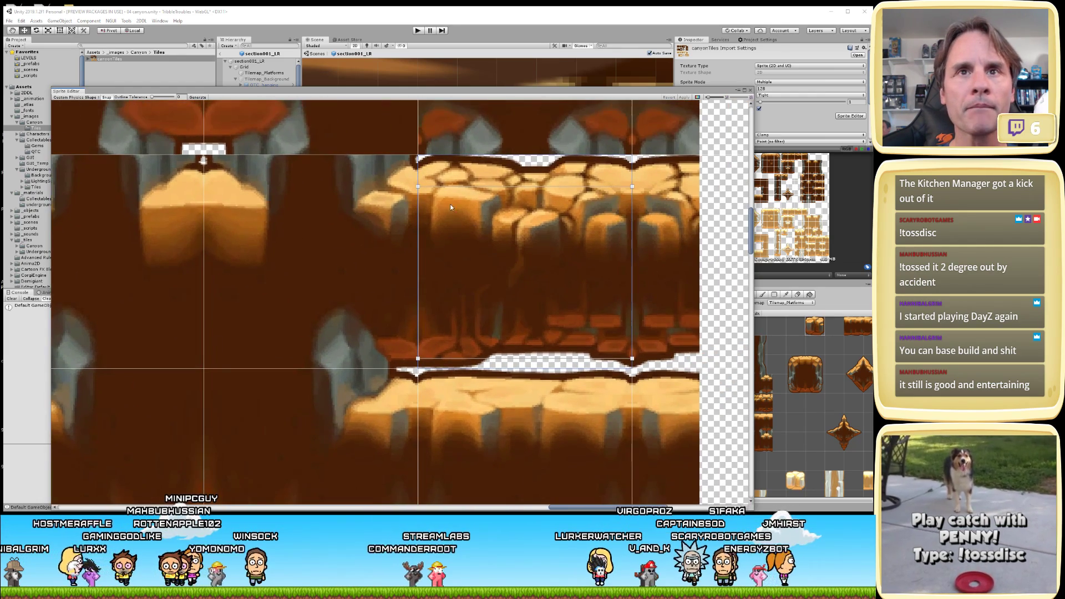
pyautogui.moveTo(417, 188); pyautogui.dragTo(632, 188)
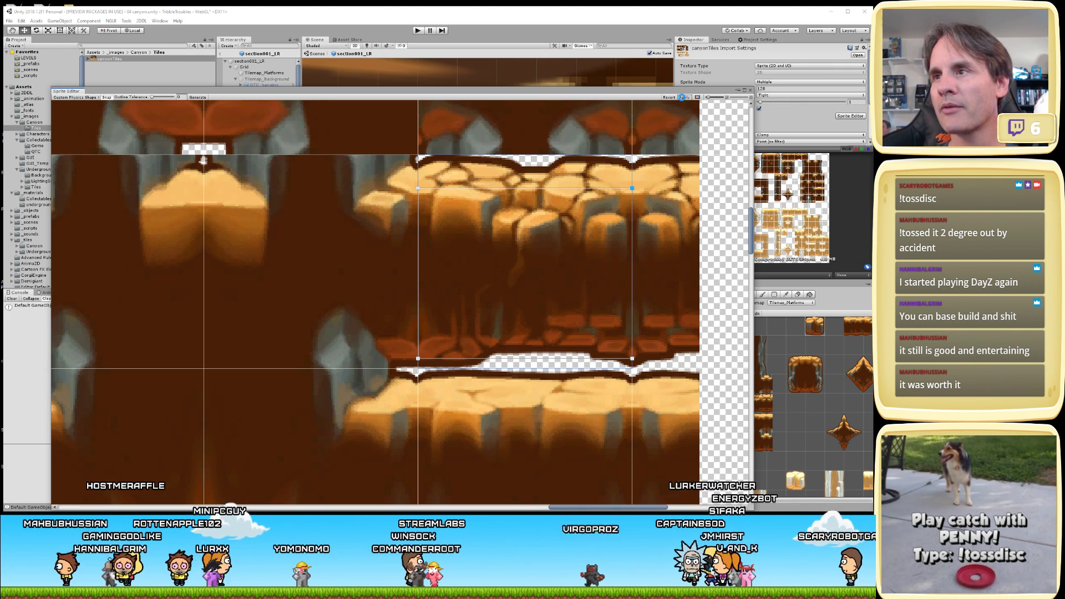
pyautogui.click(682, 97)
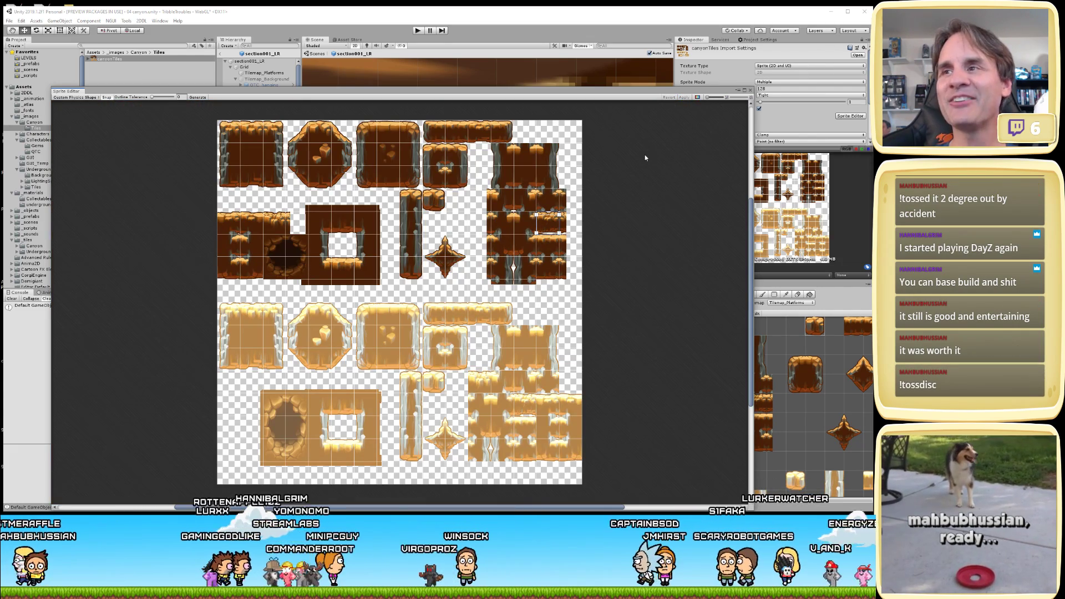
# - Close the Sprite Editor and pan the Scene view over the sand worm
pyautogui.click(750, 90)
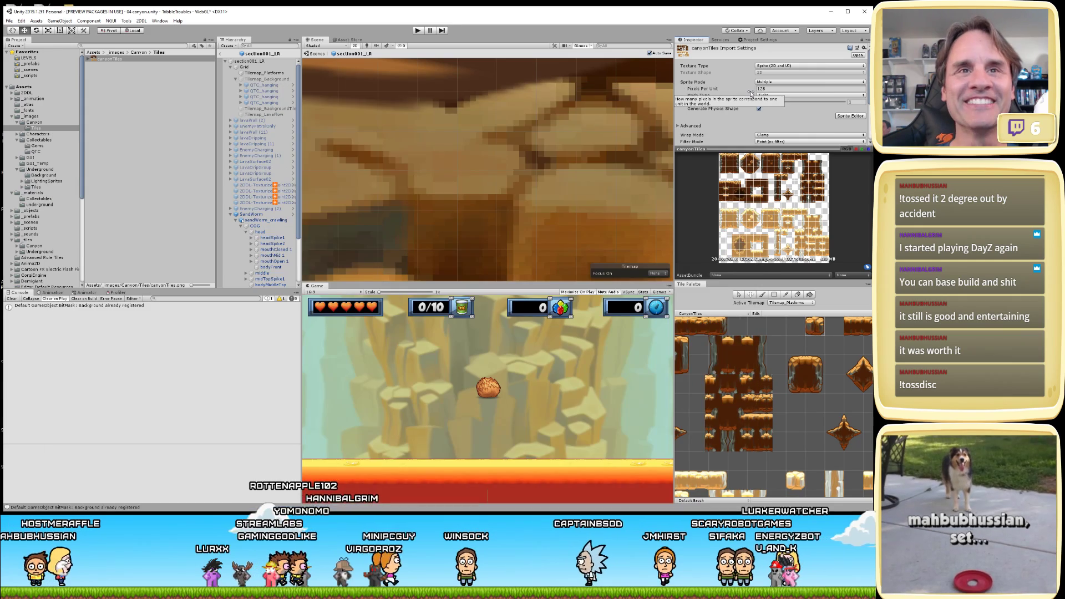
pyautogui.scroll(-3, 429, 172)
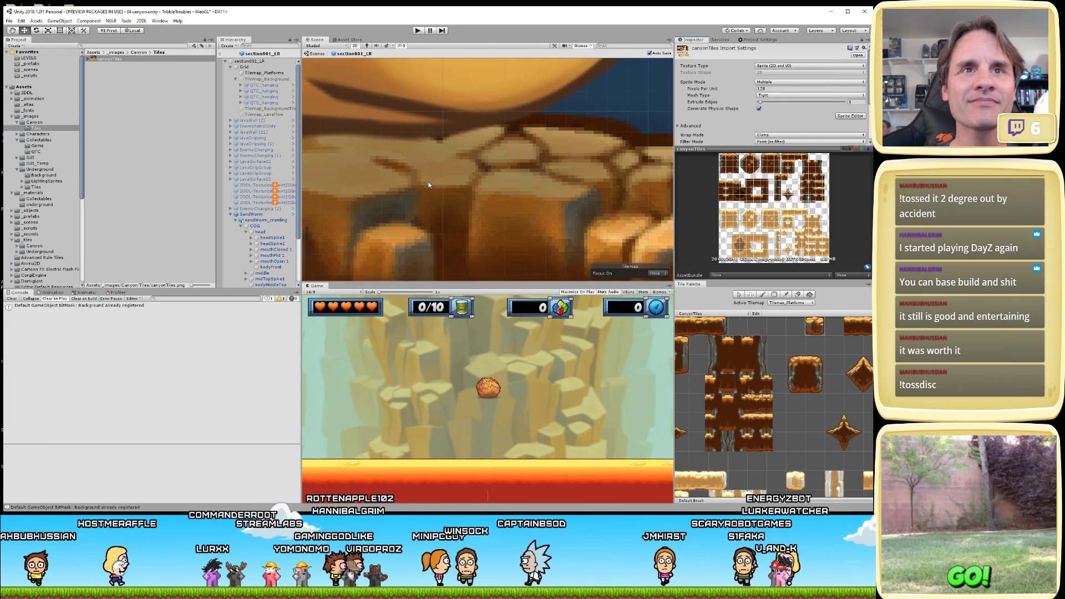
pyautogui.scroll(-5, 428, 185)
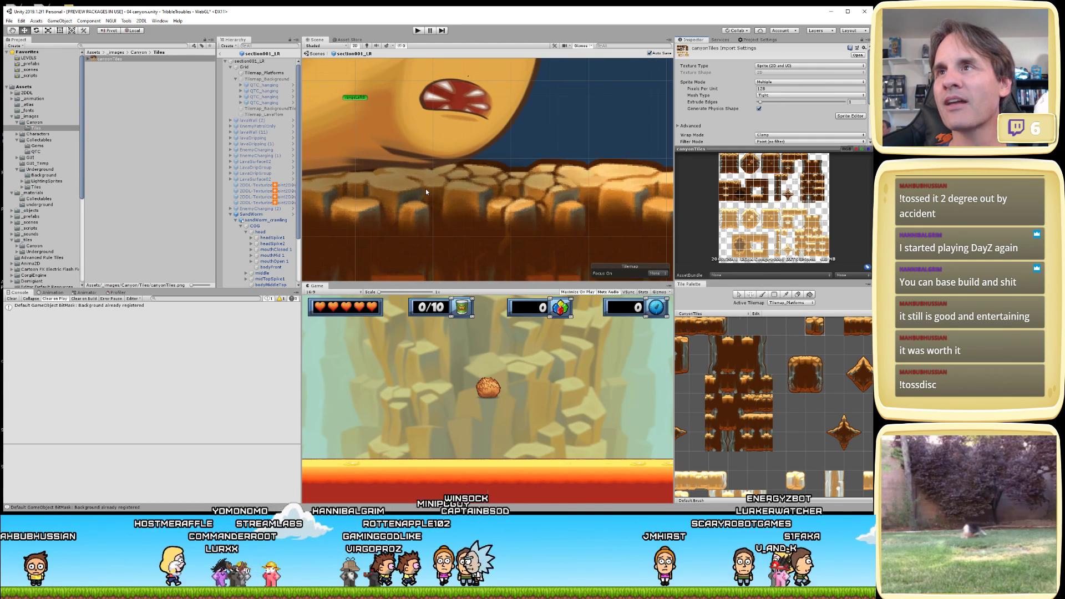
pyautogui.scroll(-3, 461, 206)
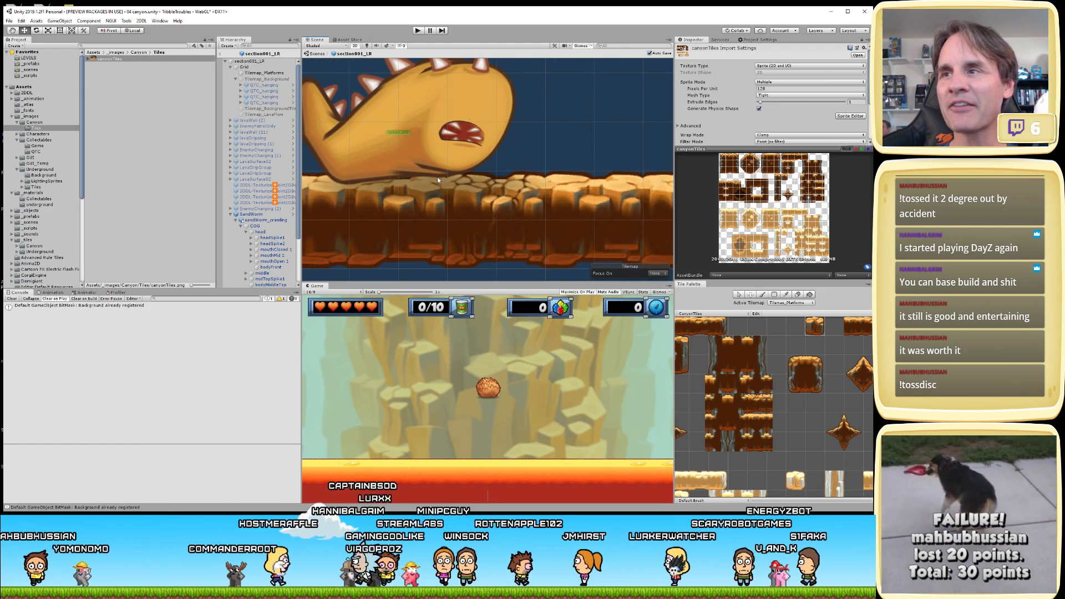
pyautogui.moveTo(432, 167); pyautogui.dragTo(496, 187, button='middle')
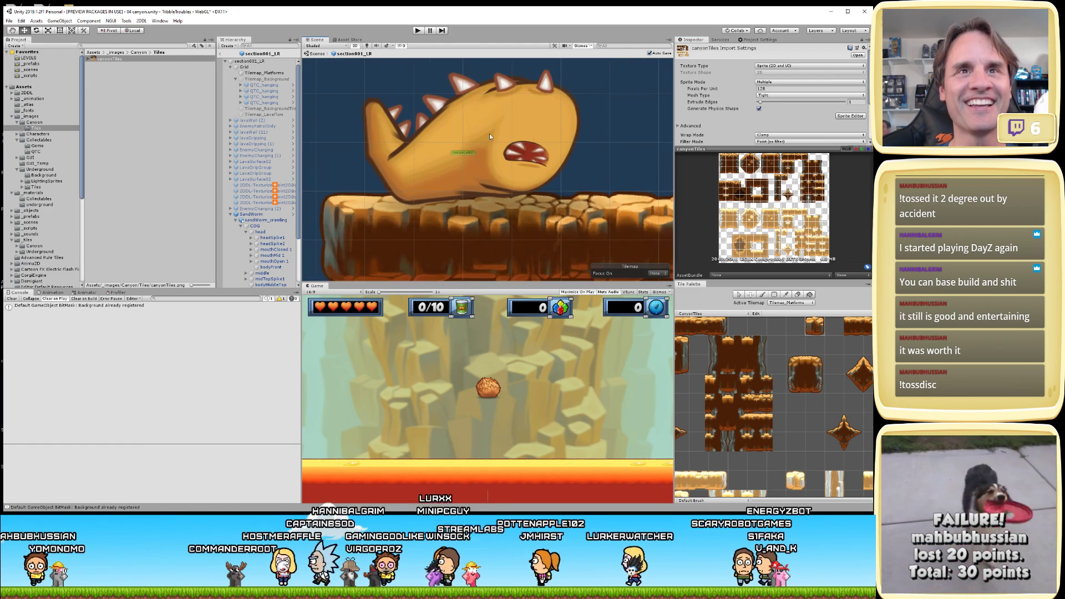
# - Turn off Used By Composite on the Tilemap_Platforms collider
pyautogui.click(501, 229)
pyautogui.scroll(2, 570, 240)
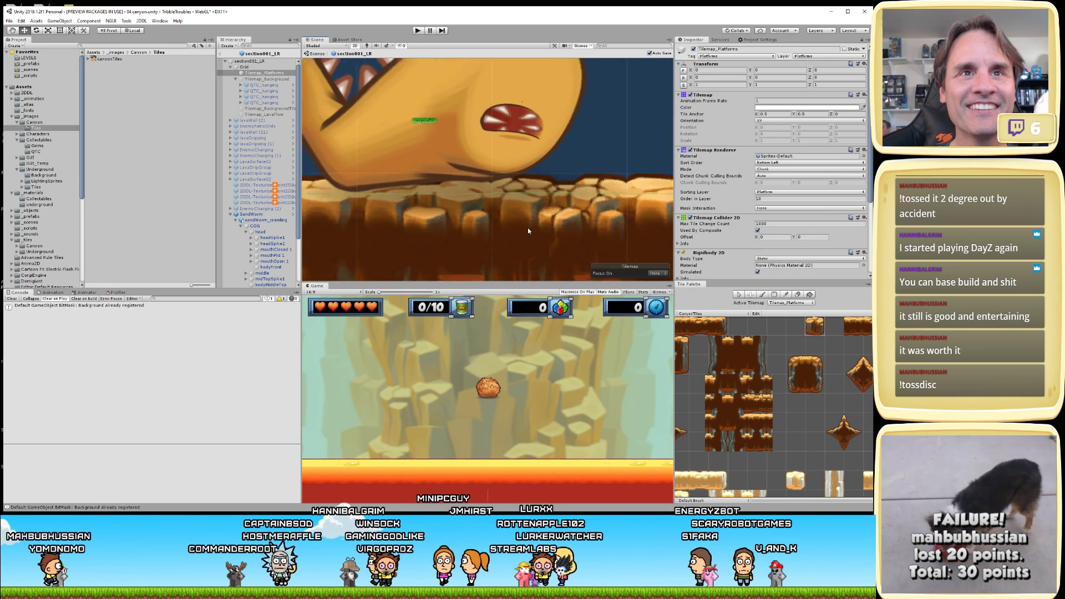
pyautogui.scroll(2, 528, 231)
pyautogui.click(757, 230)
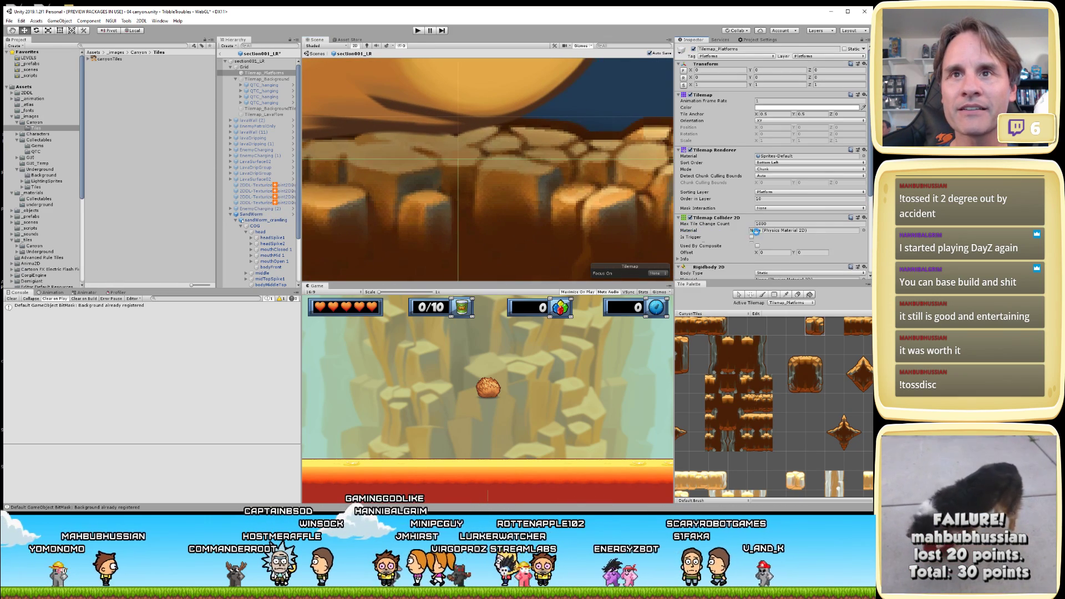
pyautogui.scroll(-1, 535, 172)
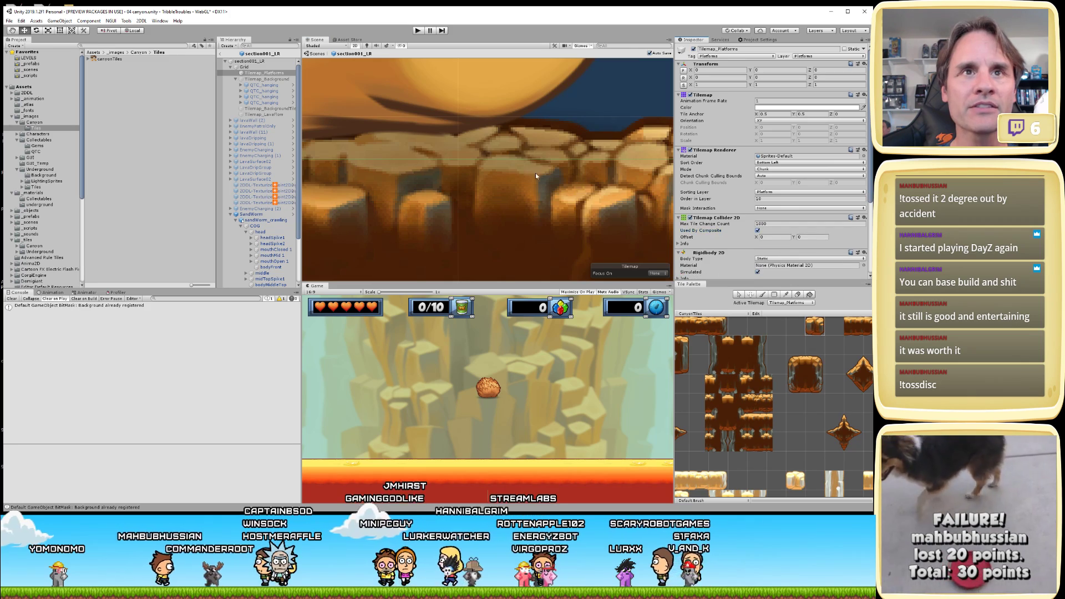
# - Select SandWorm, then exit prefab mode back to the 04 canyon scene
pyautogui.click(570, 98)
pyautogui.scroll(-2, 579, 185)
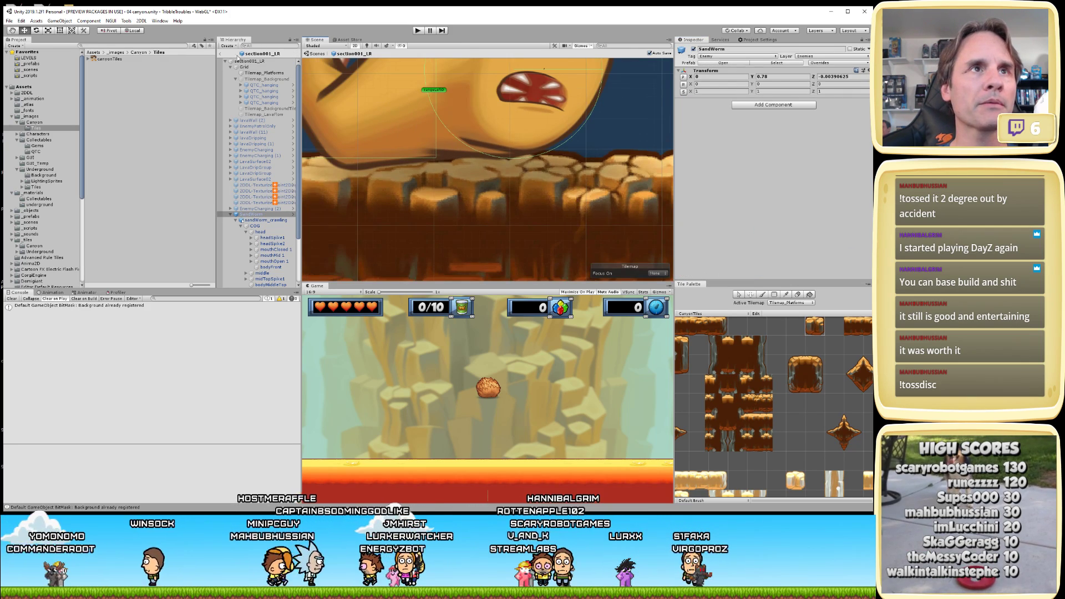
pyautogui.click(222, 55)
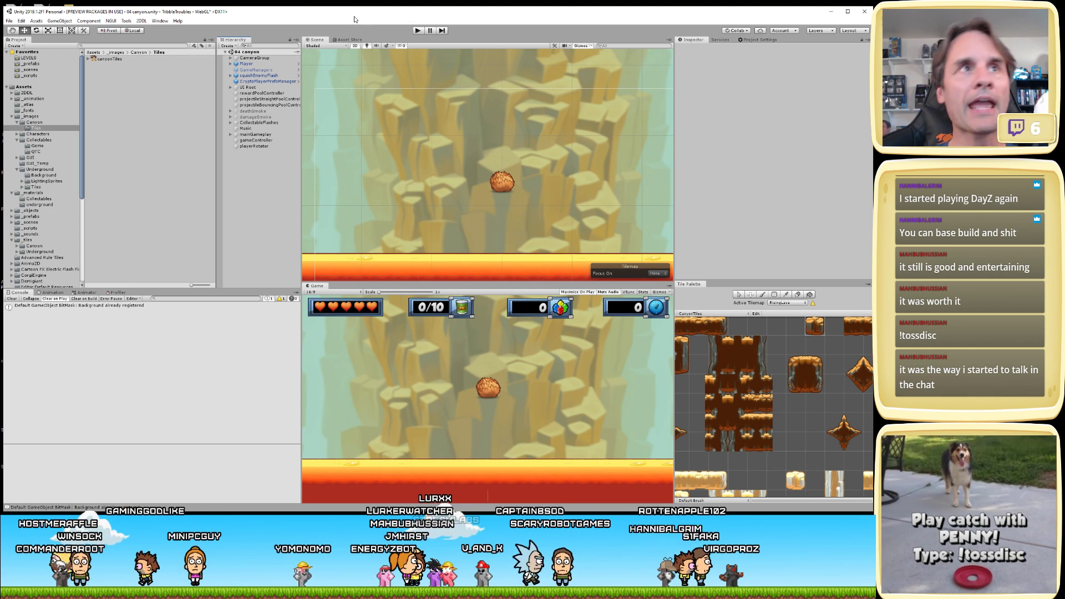
# - Save the 04 canyon scene with File > Save and enter Play mode
pyautogui.click(9, 21)
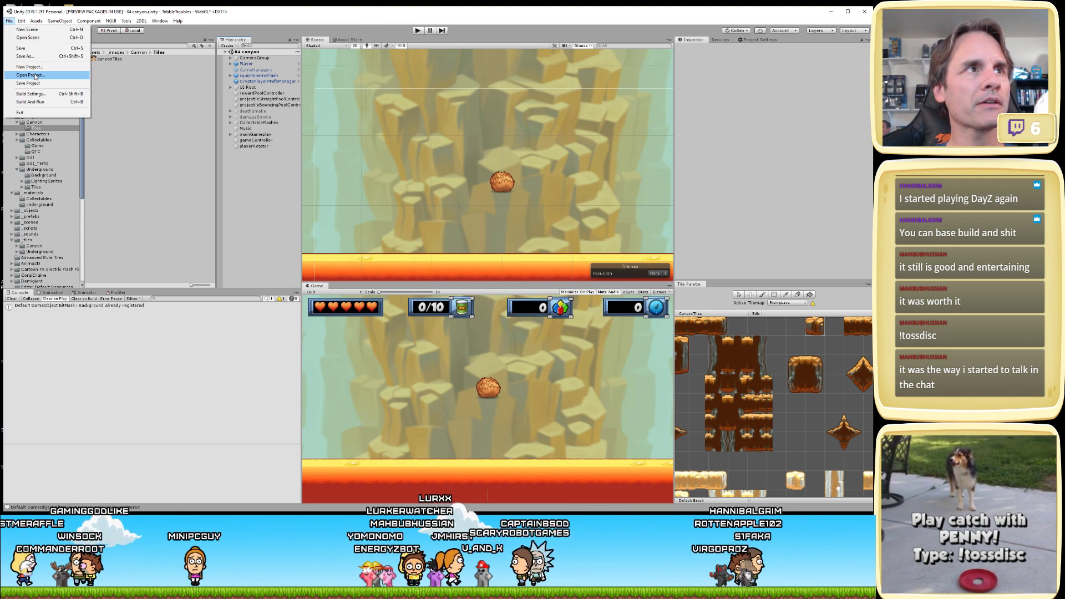
pyautogui.click(34, 52)
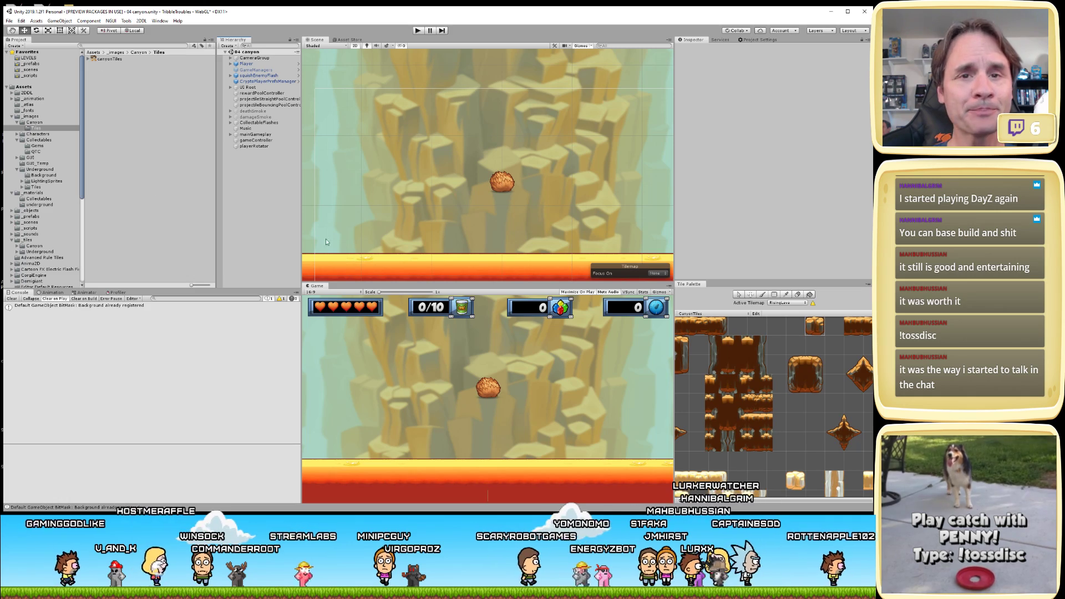
pyautogui.click(417, 32)
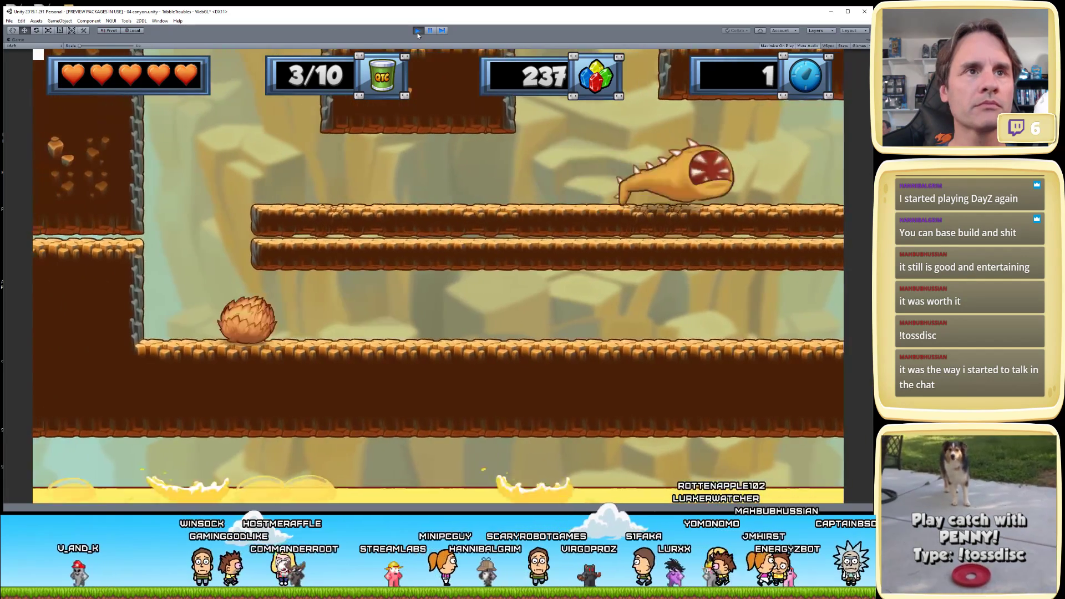
# - Jump the ball up the platforms and stomp the worm to collect its gem
pyautogui.press('space')
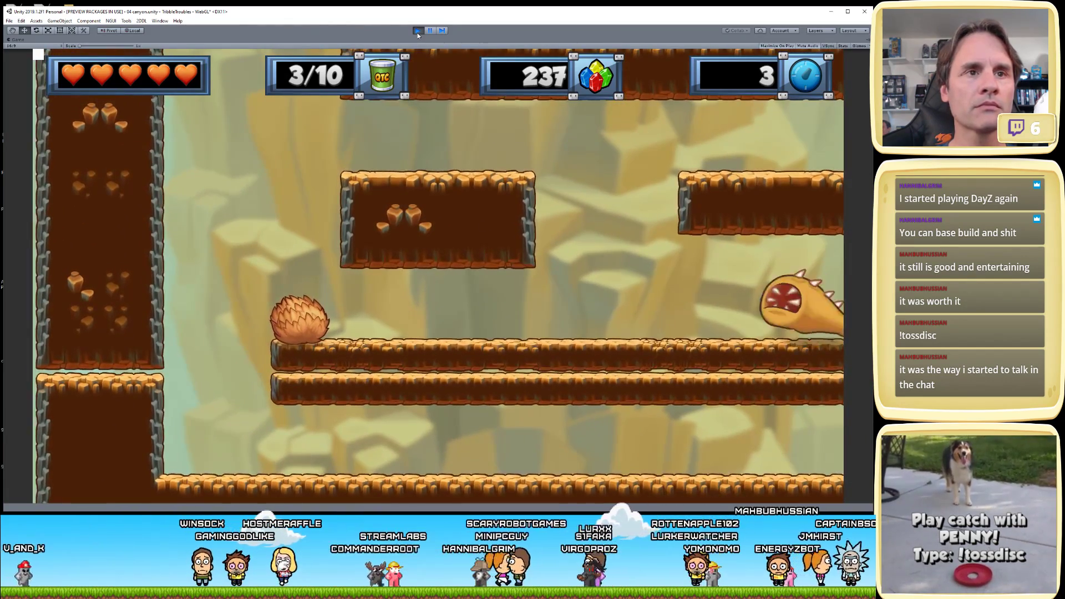
pyautogui.press('space')
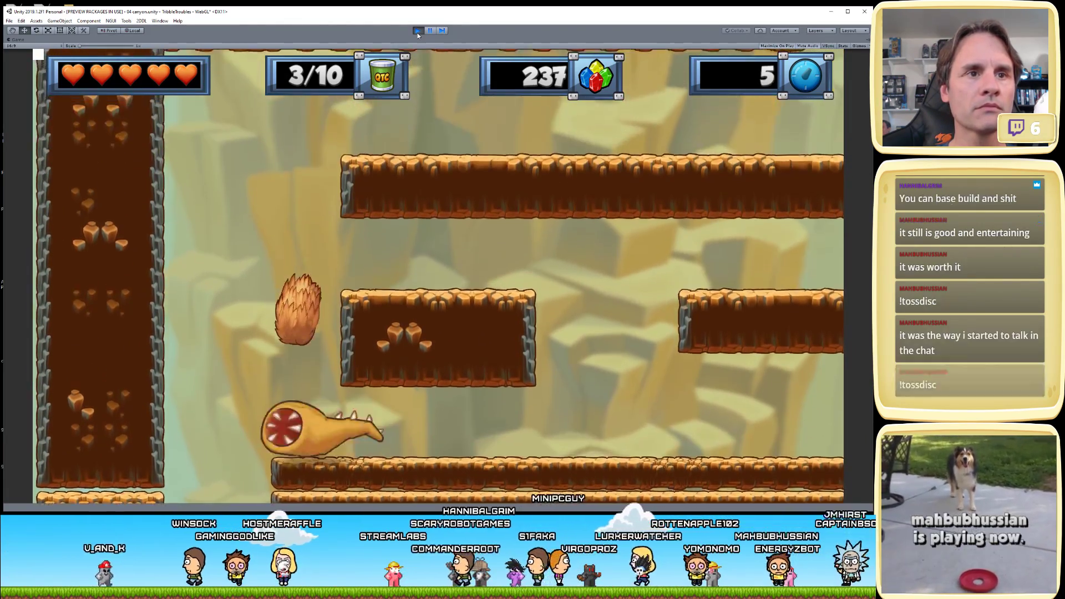
pyautogui.press('Right')
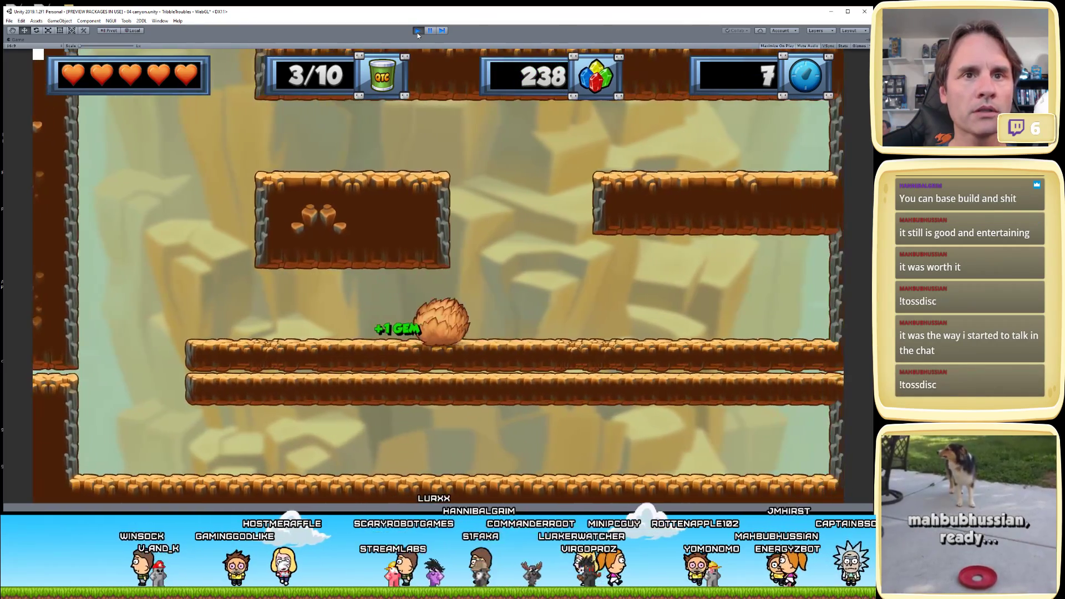
pyautogui.press('Right')
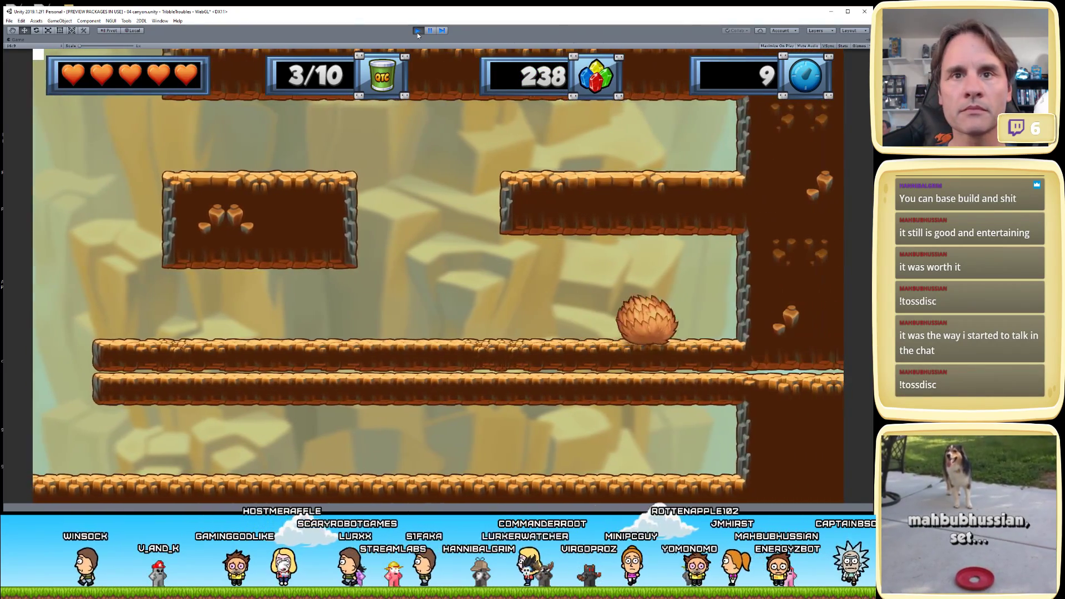
pyautogui.press('Left')
pyautogui.press('space')
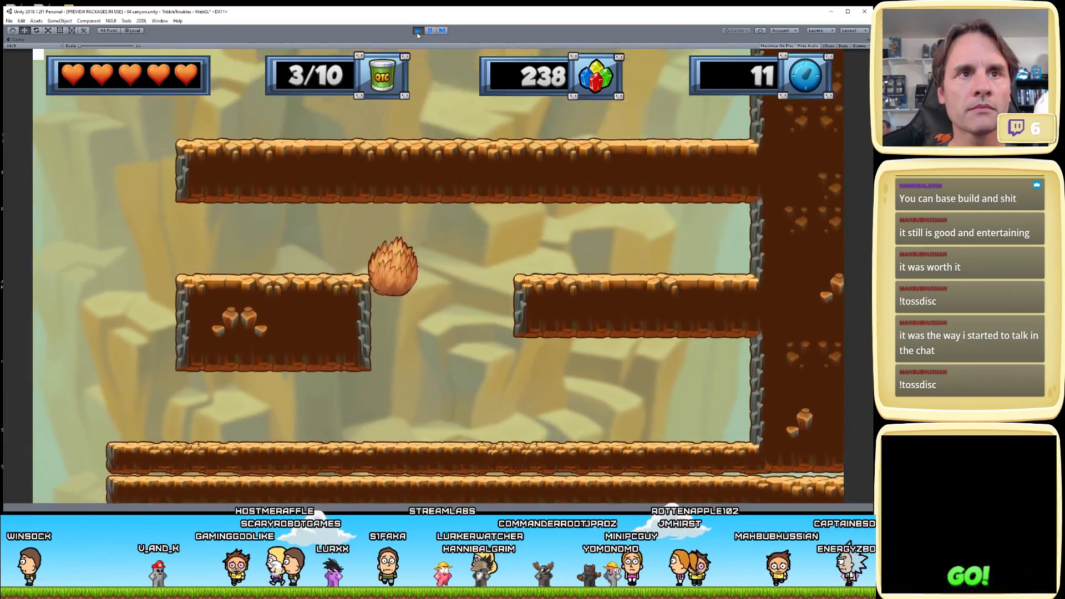
# - Roll the ball back and forth along the lower platform, then pause the game
pyautogui.press('Left')
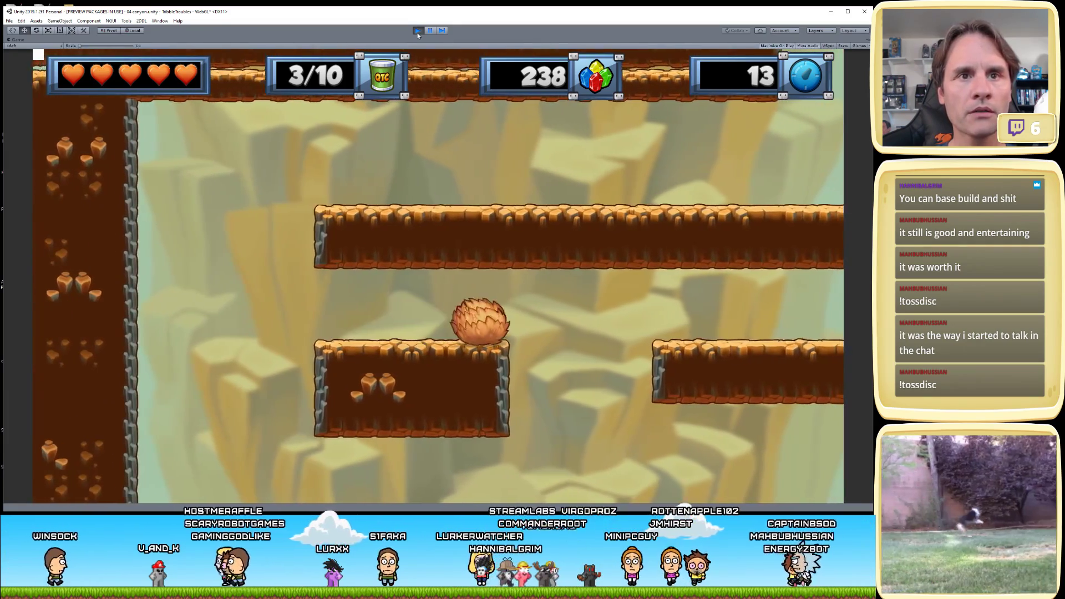
pyautogui.press('Right')
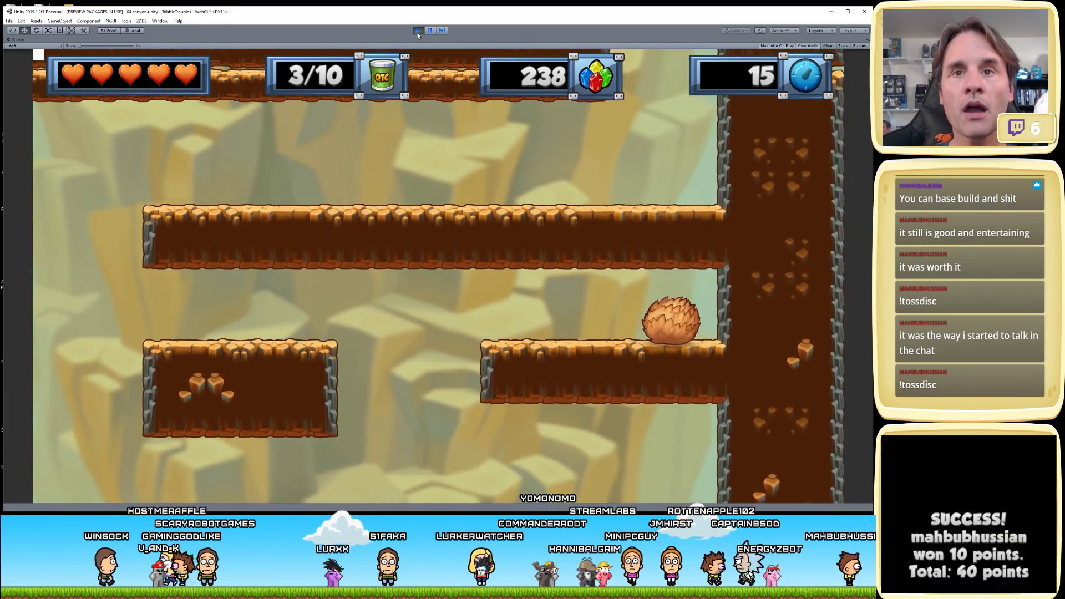
pyautogui.press('Left')
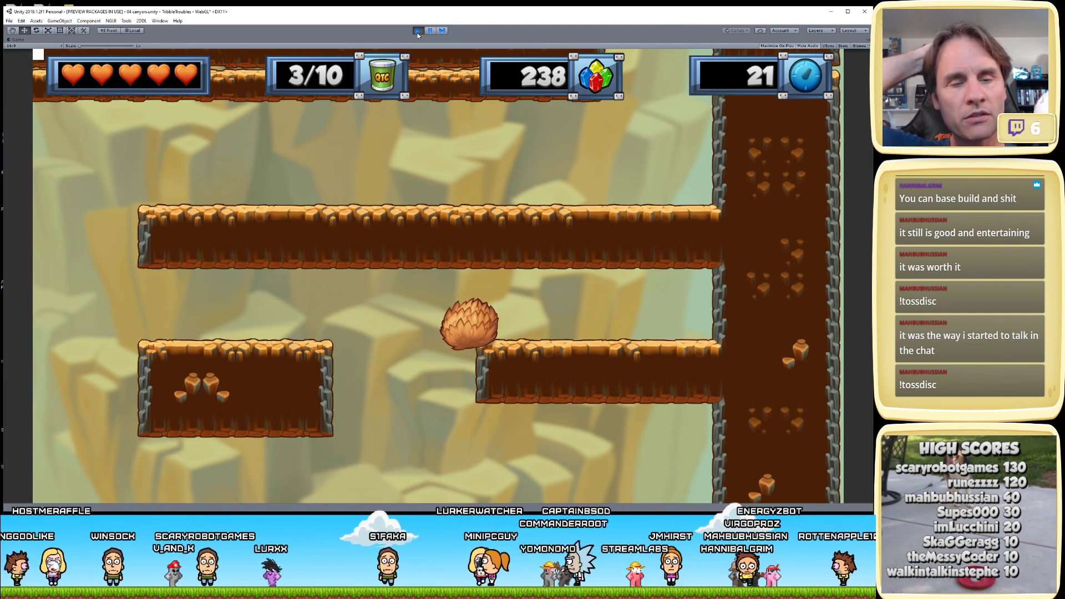
pyautogui.press('Right')
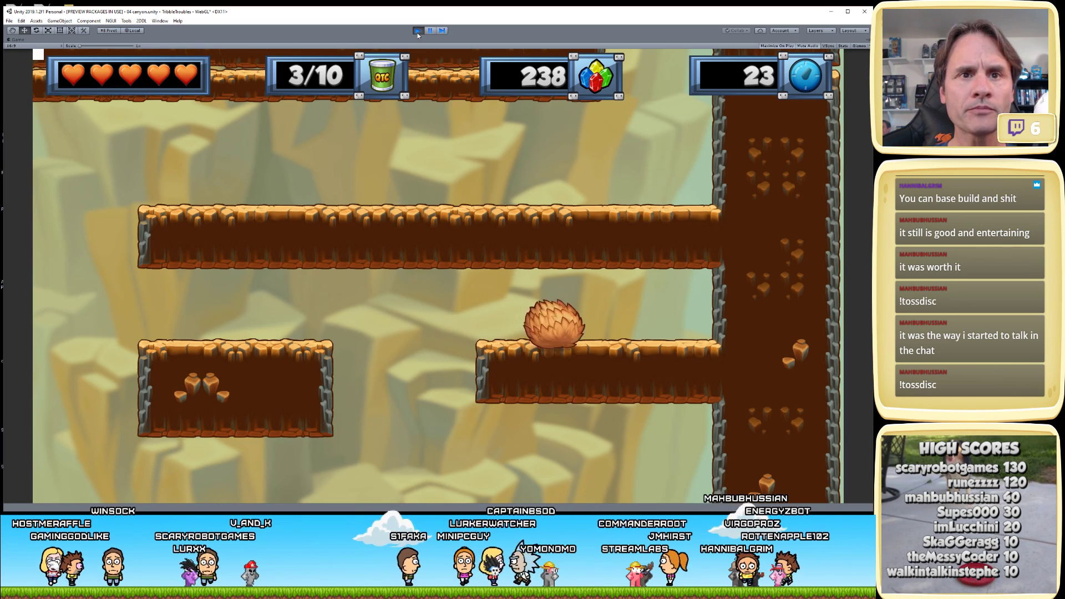
pyautogui.press('Left')
pyautogui.press('Left')
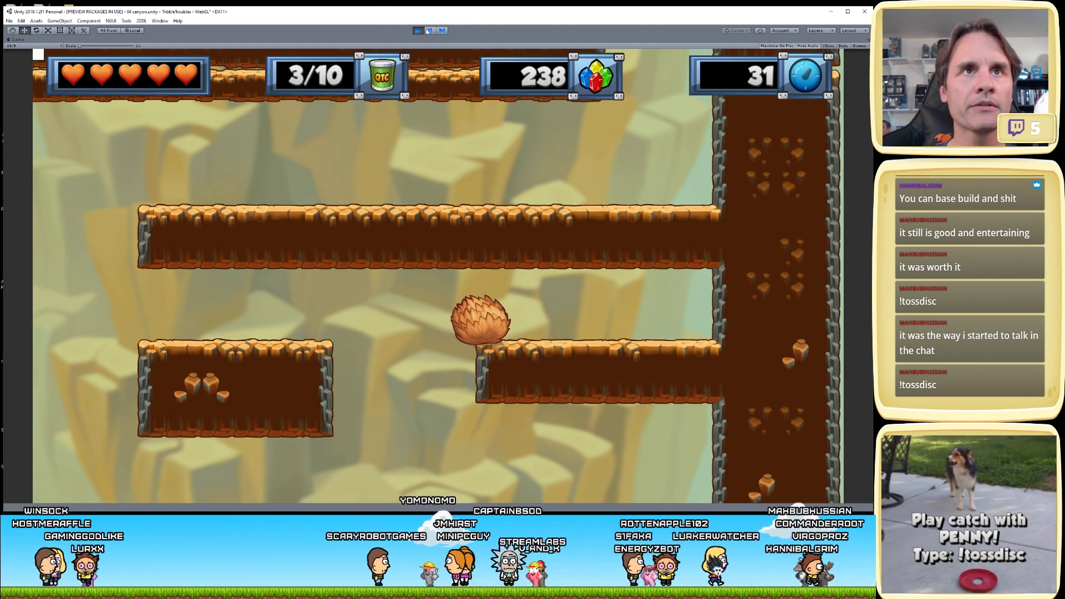
pyautogui.click(429, 31)
# - Inspect the ball, platform edge and upper platform up close, then stop Play mode
pyautogui.scroll(6, 570, 85)
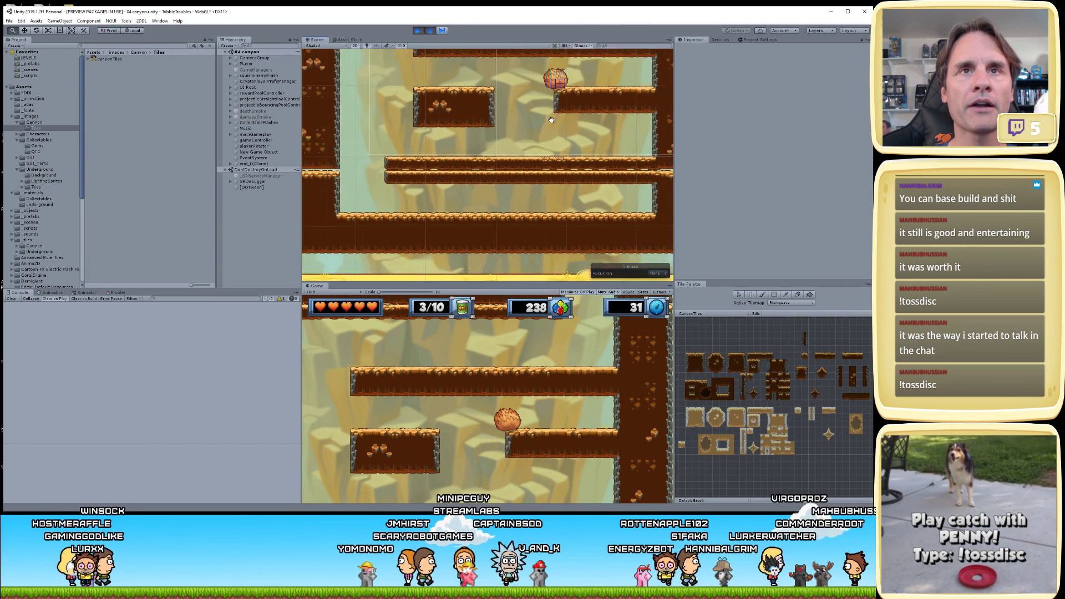
pyautogui.moveTo(626, 104); pyautogui.dragTo(502, 142, button='middle')
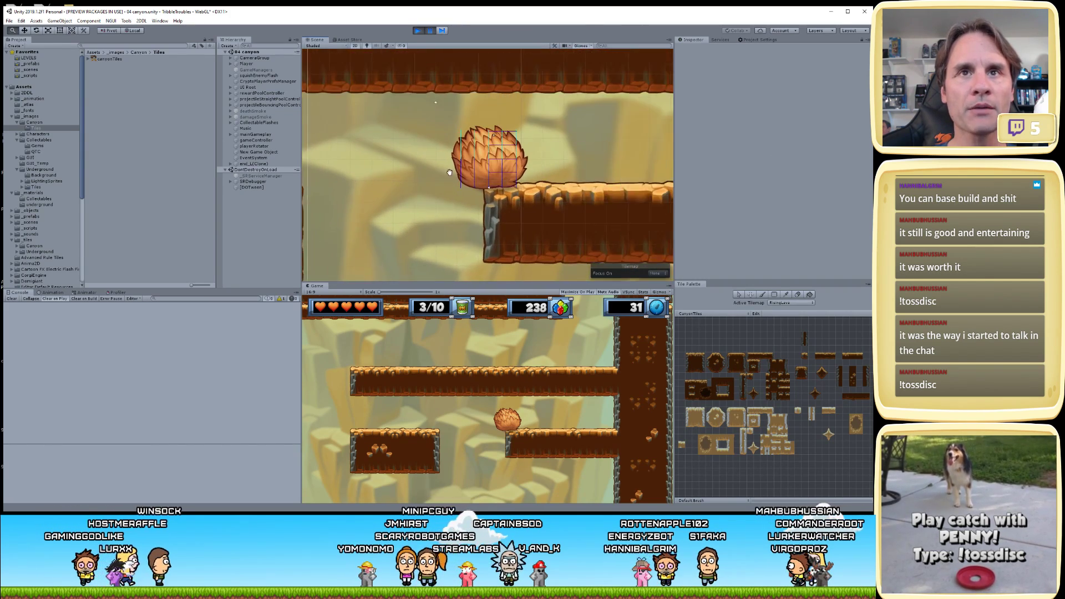
pyautogui.scroll(3, 508, 180)
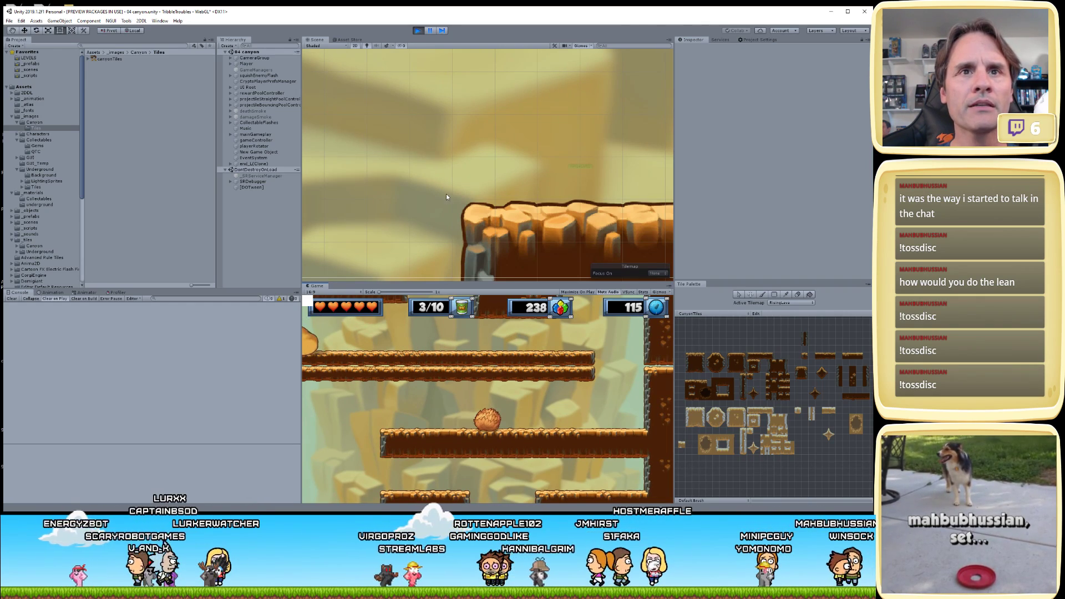
pyautogui.moveTo(561, 244); pyautogui.dragTo(468, 150, button='middle')
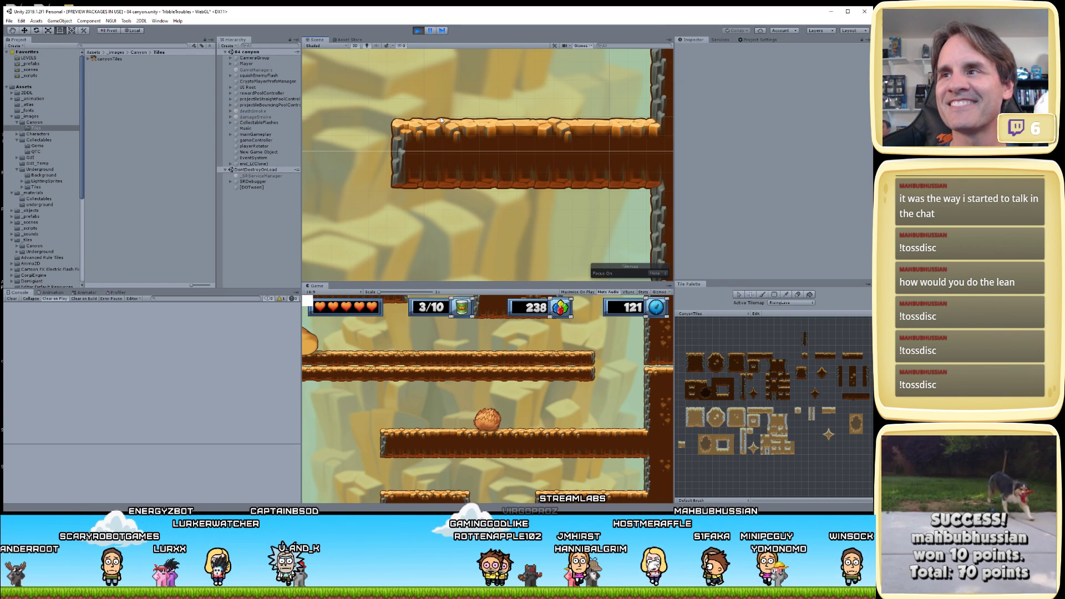
pyautogui.click(418, 31)
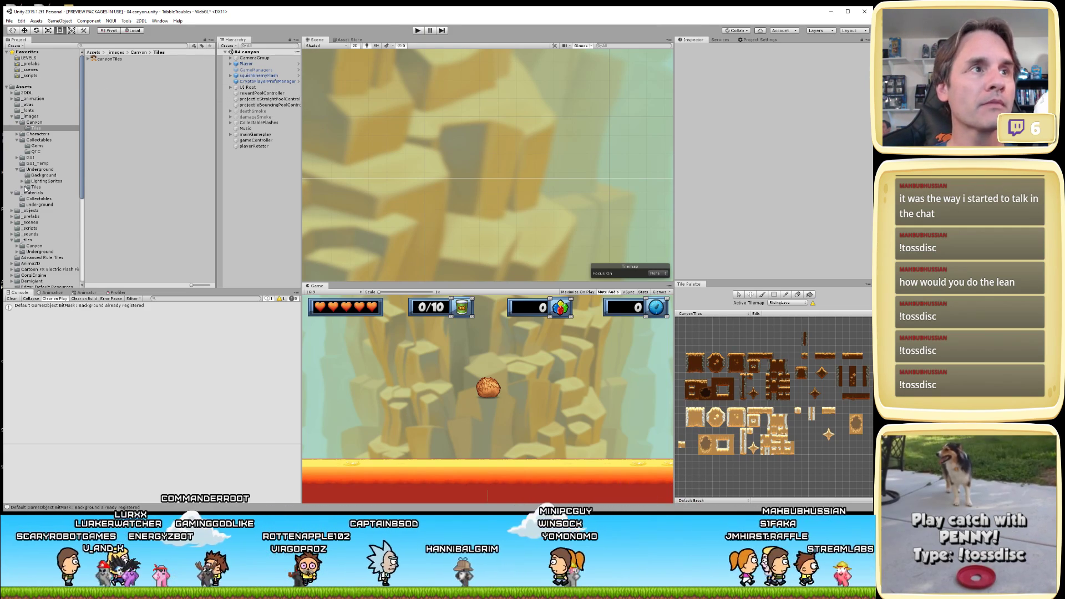
# - Open the section003_LR prefab from LEVELS/Canyon in Prefab Mode
pyautogui.scroll(-5, 38, 227)
pyautogui.scroll(5, 39, 205)
pyautogui.click(39, 58)
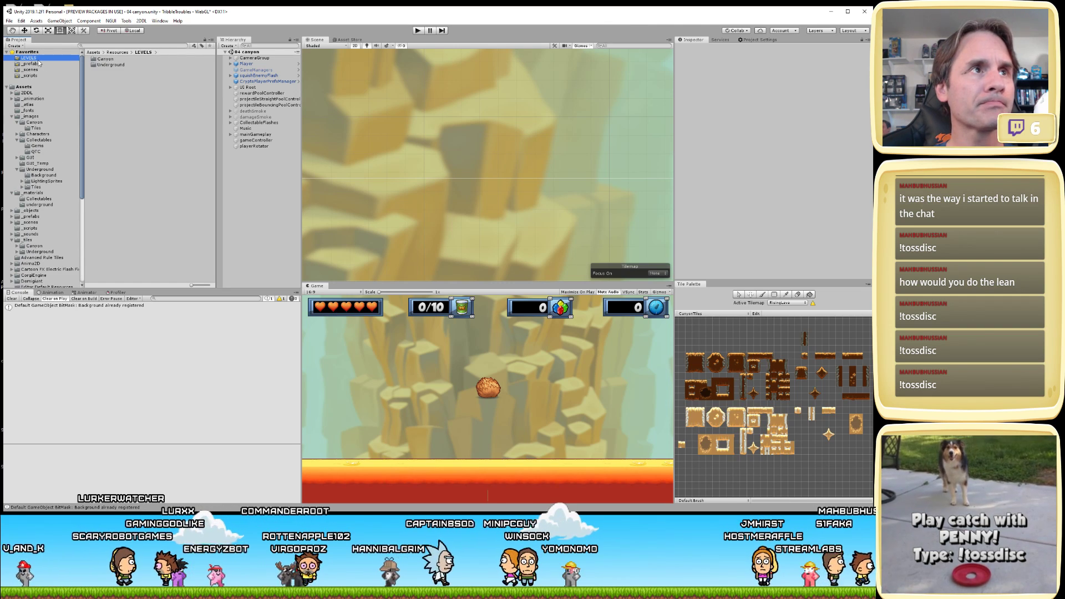
pyautogui.doubleClick(111, 59)
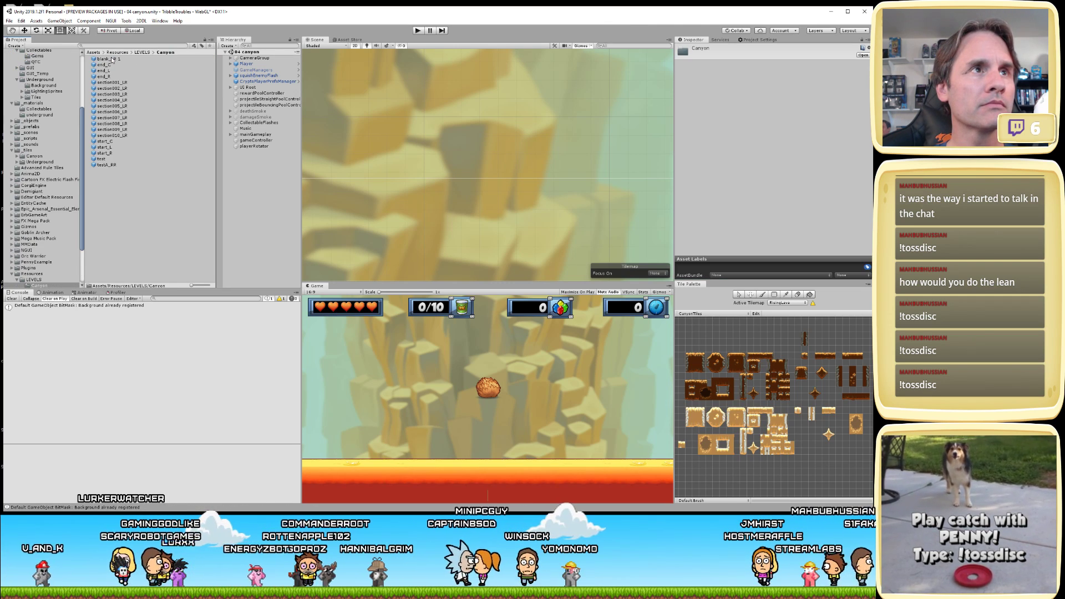
pyautogui.doubleClick(111, 93)
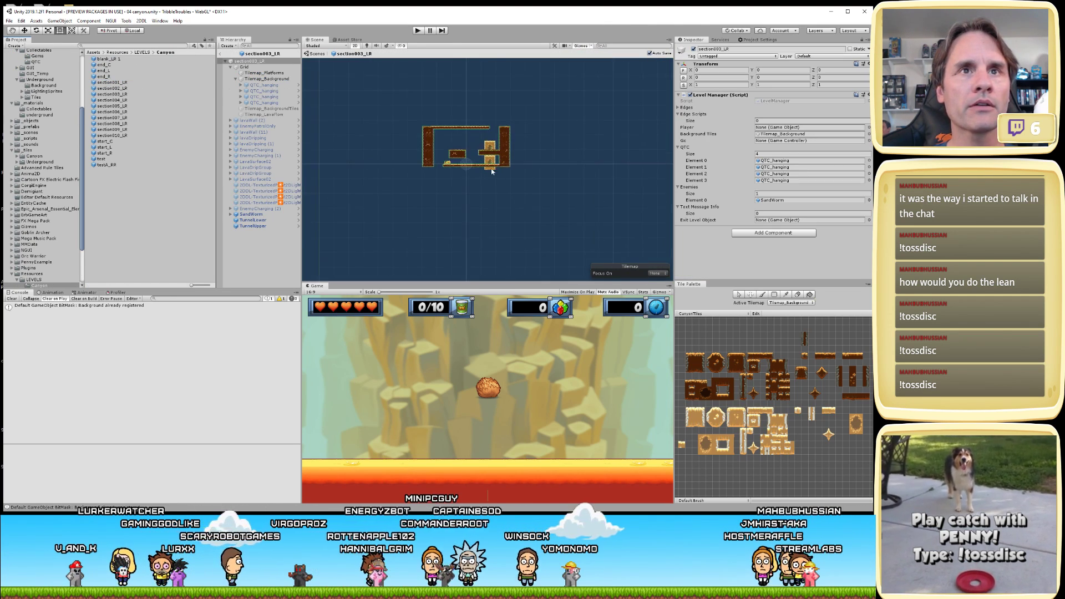
# - Zoom in on the section003_LR prefab and start a play-test
pyautogui.scroll(5, 491, 168)
pyautogui.scroll(2, 549, 223)
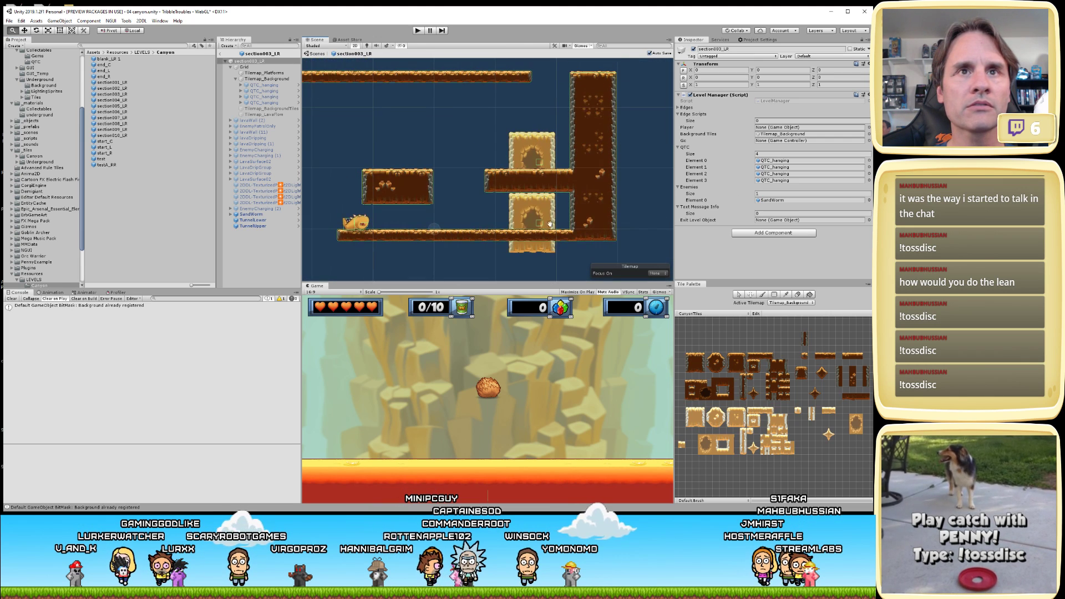
pyautogui.scroll(3, 546, 179)
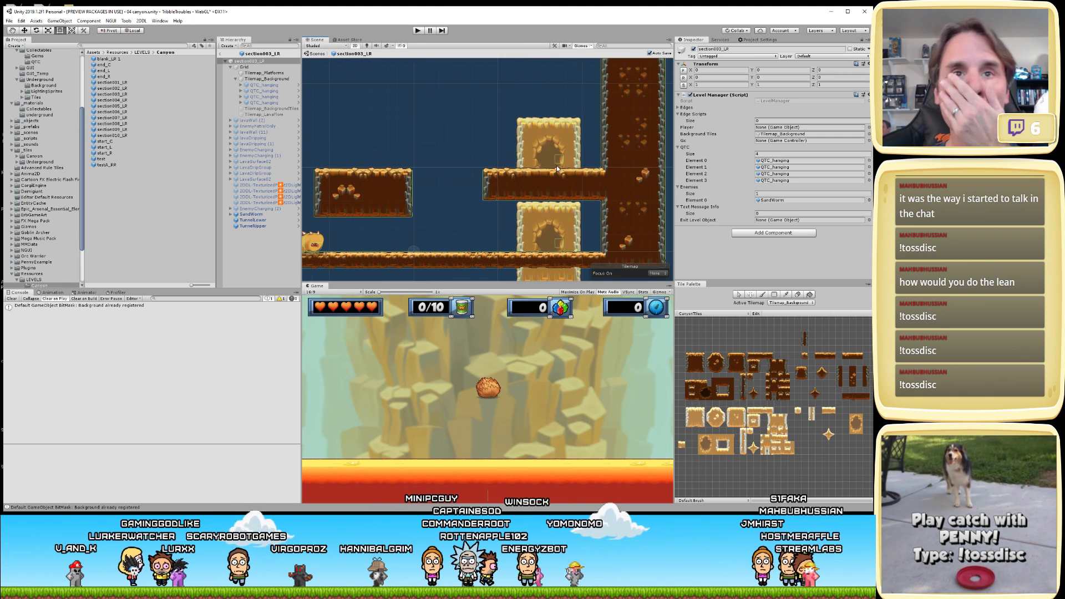
pyautogui.click(417, 31)
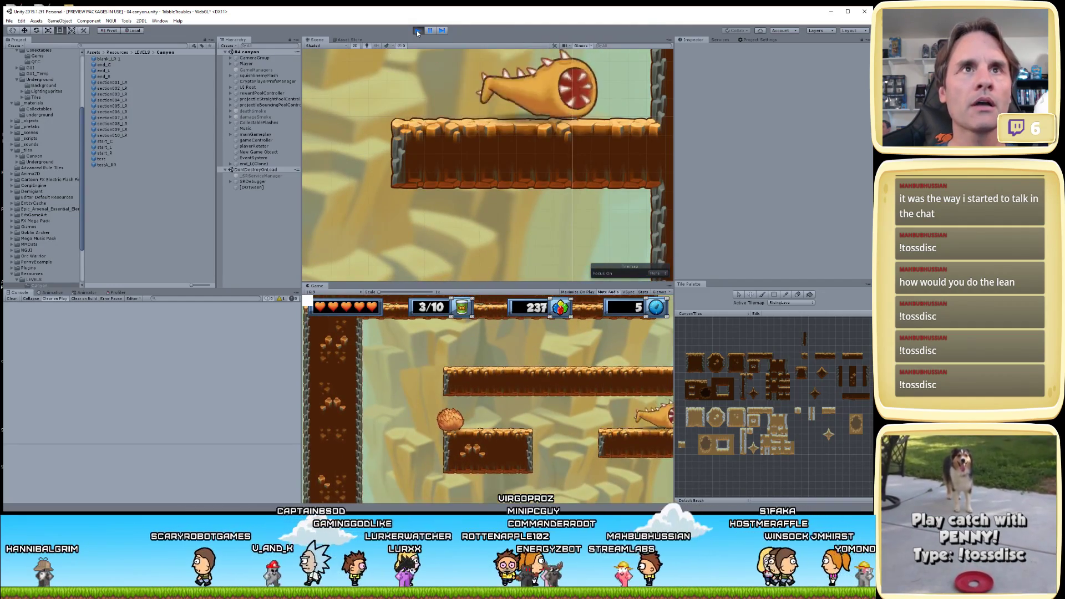
# - Stop the play-test, run the canyon level once more, then stop Play mode again
pyautogui.click(417, 31)
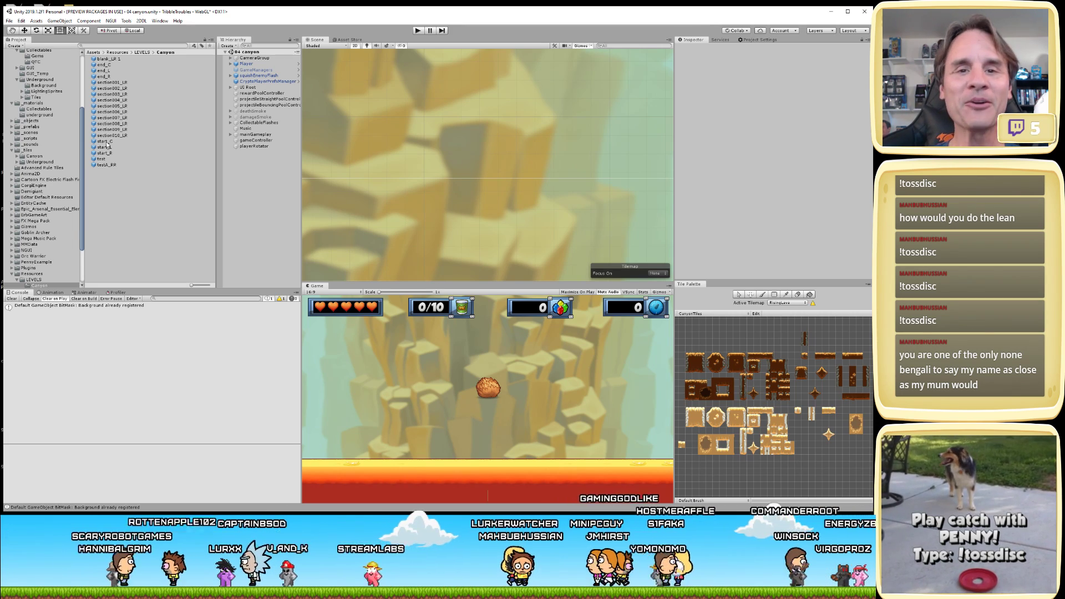
pyautogui.click(417, 32)
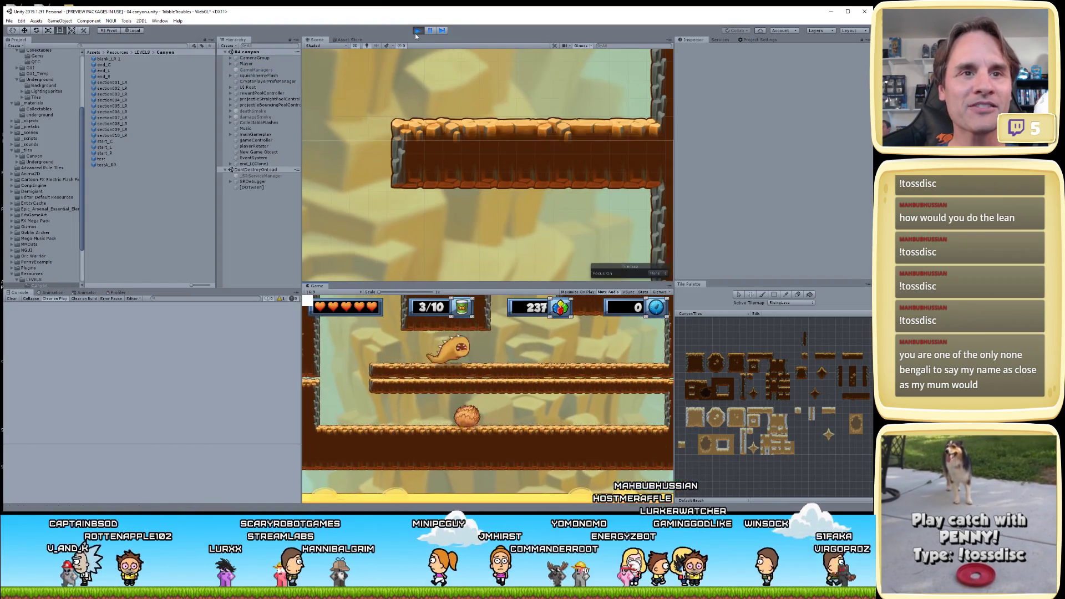
pyautogui.click(416, 32)
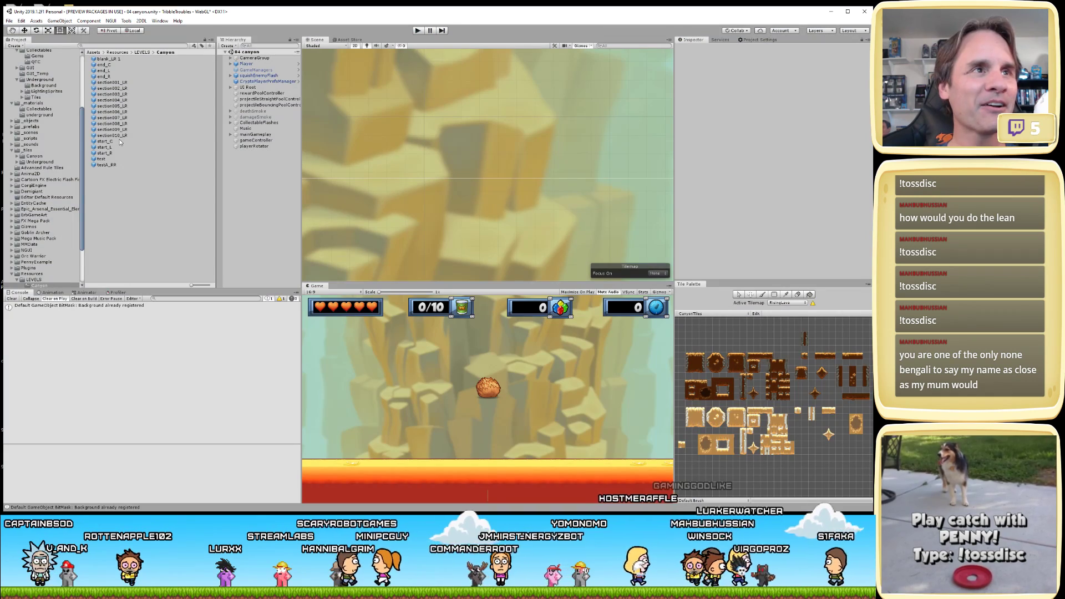
# - Open the start_C prefab in Prefab Mode and frame its tilemap in the Scene view
pyautogui.doubleClick(104, 142)
pyautogui.scroll(5, 440, 173)
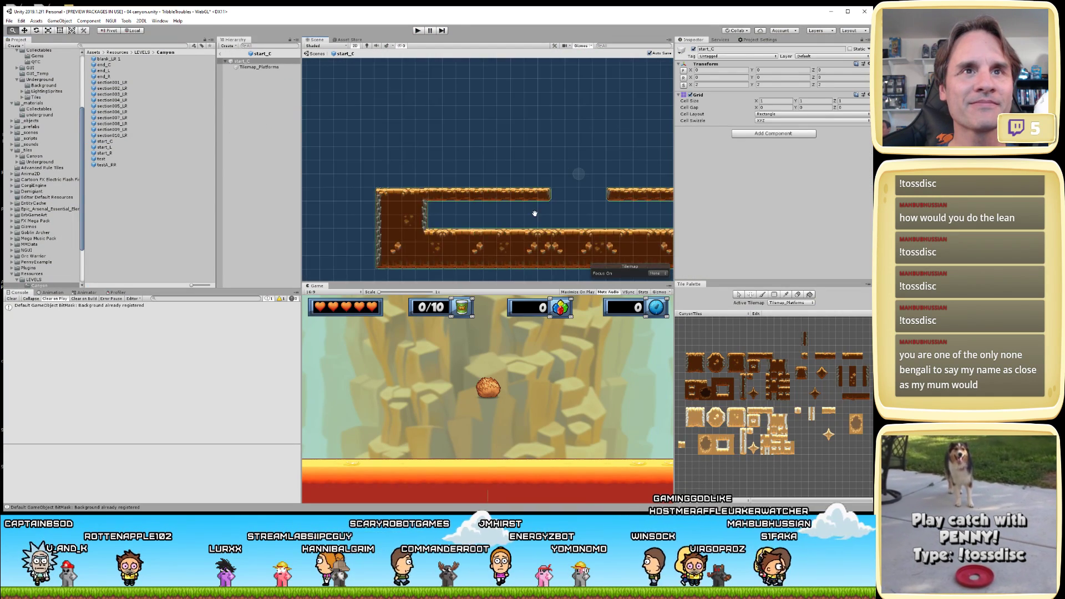
pyautogui.moveTo(498, 186); pyautogui.dragTo(472, 191, button='middle')
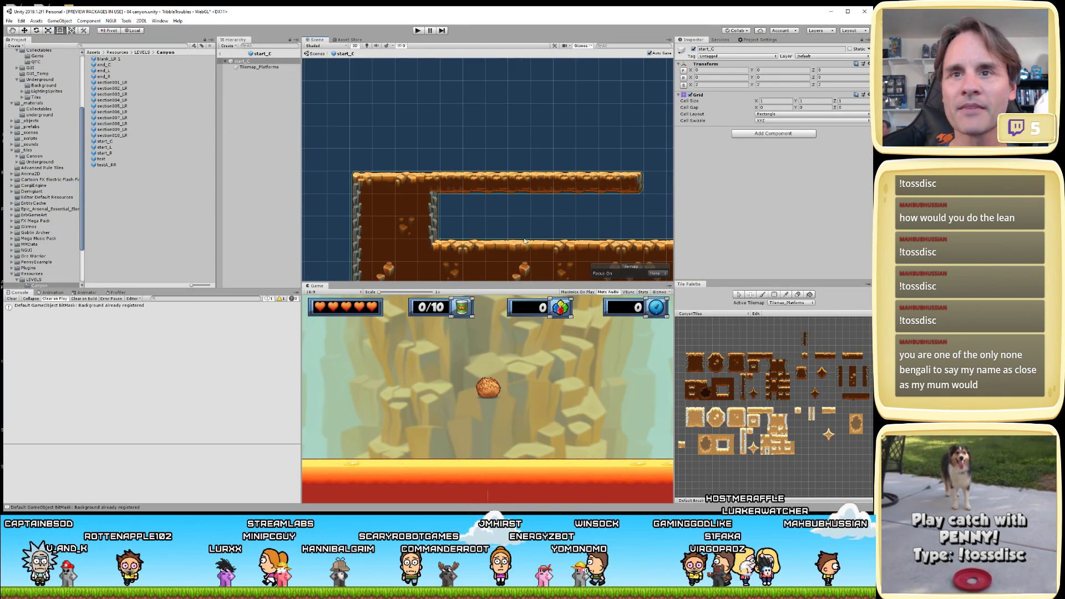
pyautogui.scroll(2, 394, 217)
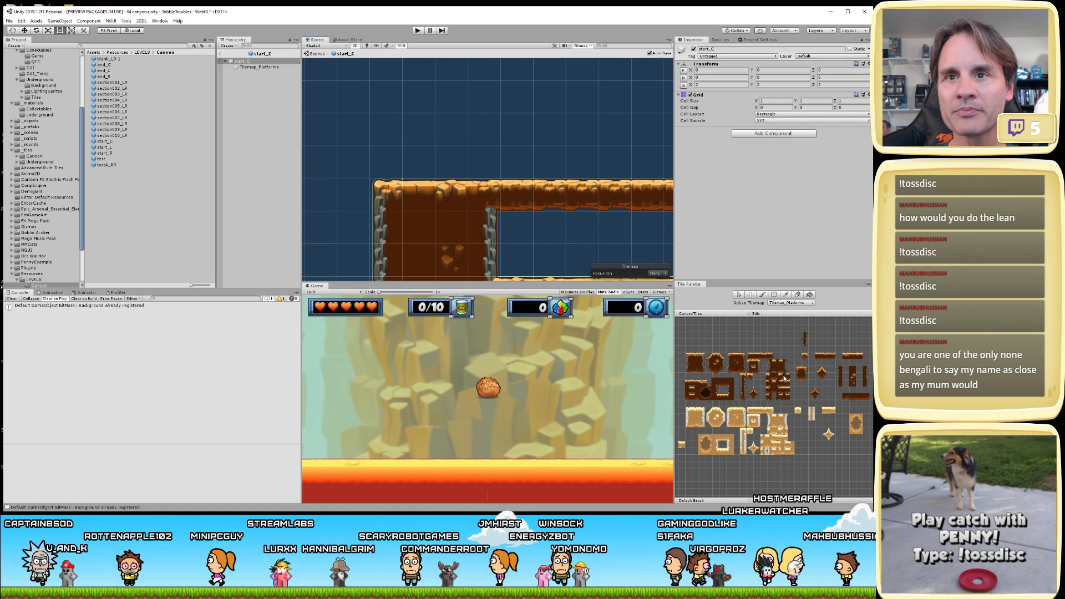
# - Keep CanyonTiles as the palette and set Active Tilemap to Tilemap_Platforms
pyautogui.click(722, 313)
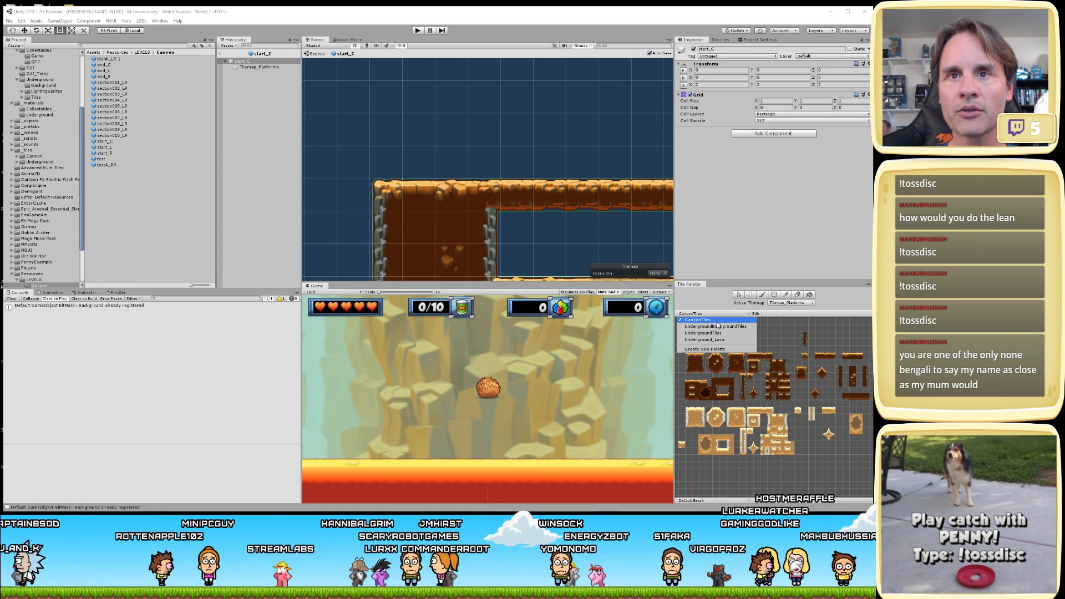
pyautogui.click(791, 303)
pyautogui.click(792, 310)
pyautogui.scroll(3, 798, 383)
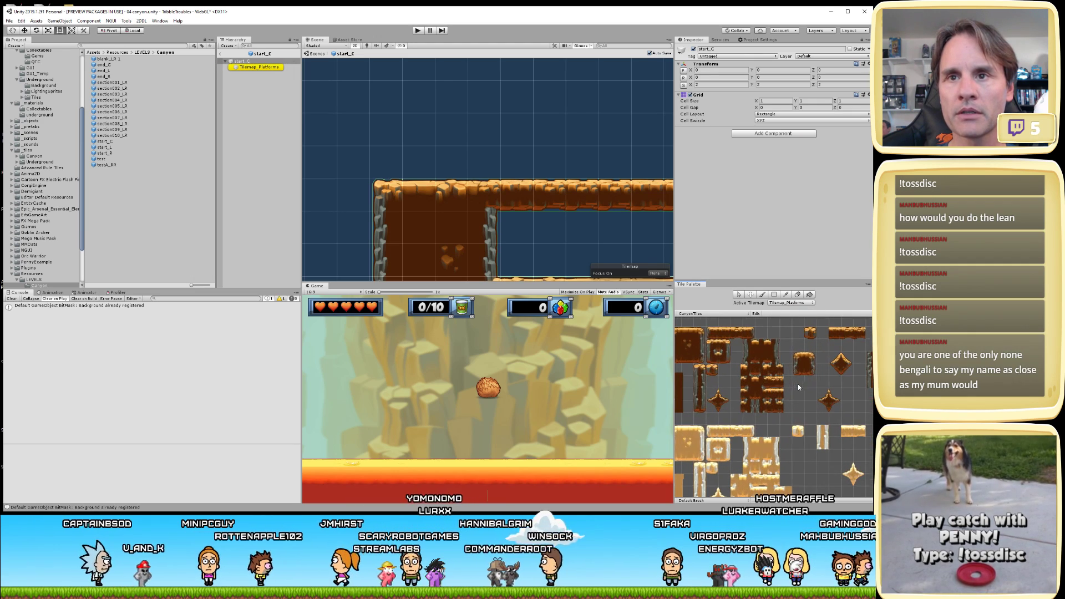
# - Switch to the Paint Brush (B) and paint the upper platform's top-left corner
pyautogui.moveTo(798, 384); pyautogui.dragTo(747, 399, button='middle')
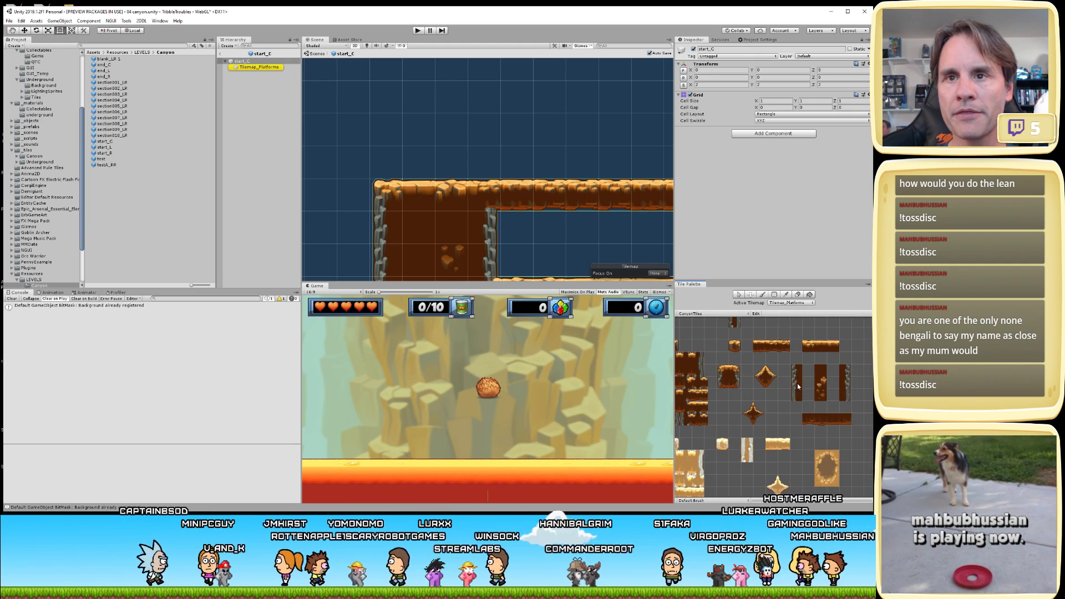
pyautogui.press('b')
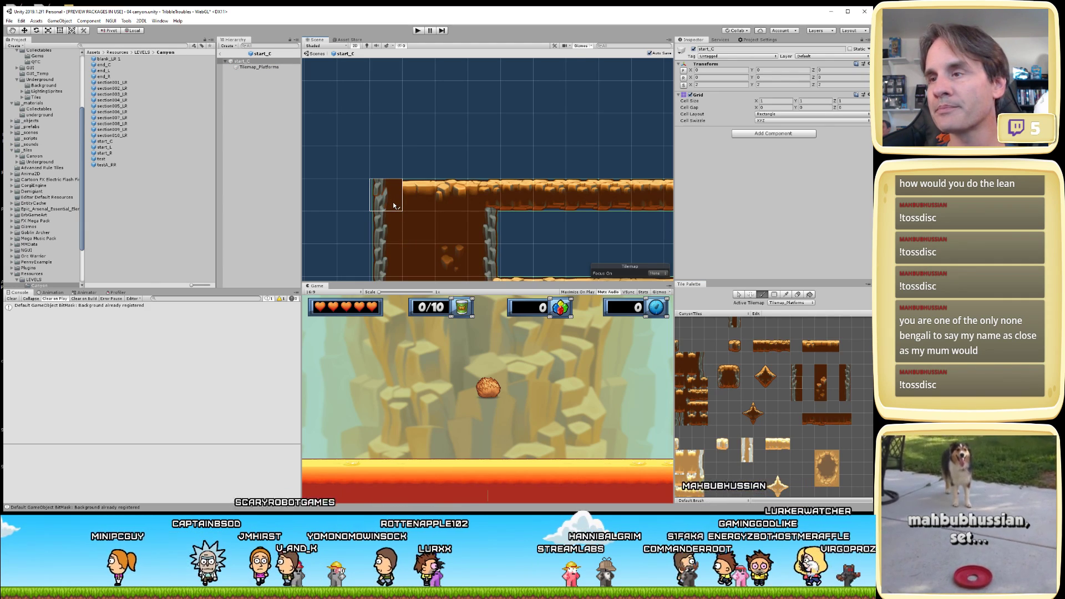
pyautogui.scroll(-3, 488, 225)
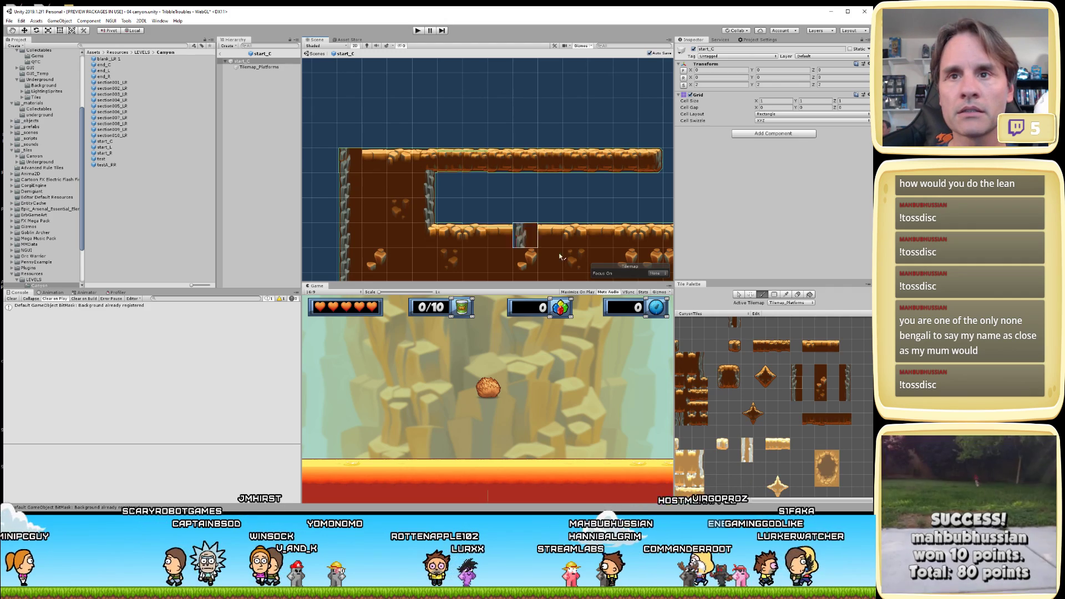
pyautogui.click(719, 328)
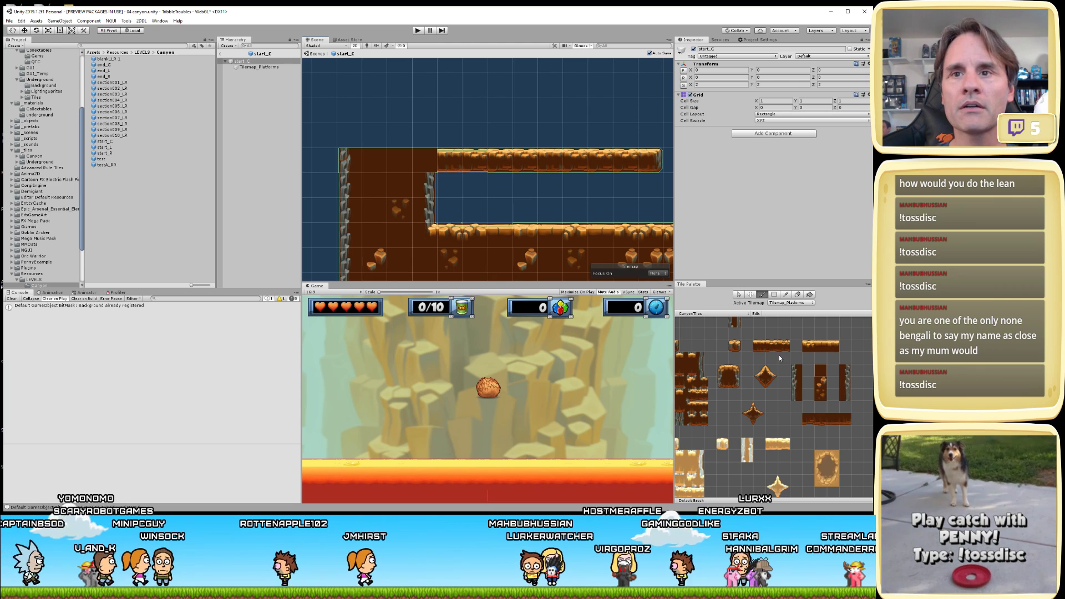
# - Paint the upper platform with the long platform tile, including its top-right cell
pyautogui.click(845, 423)
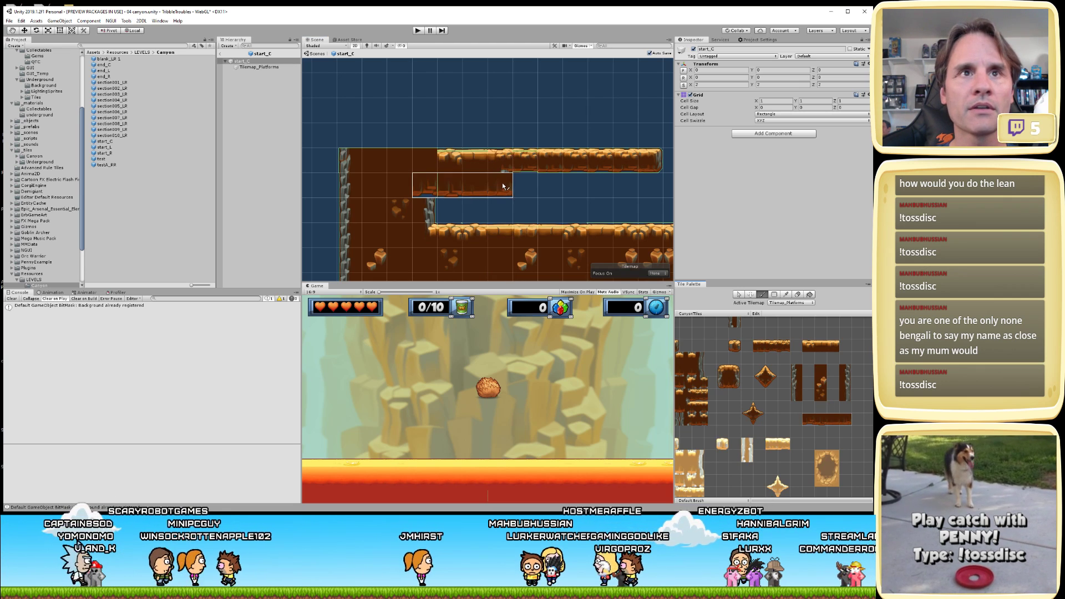
pyautogui.click(523, 174)
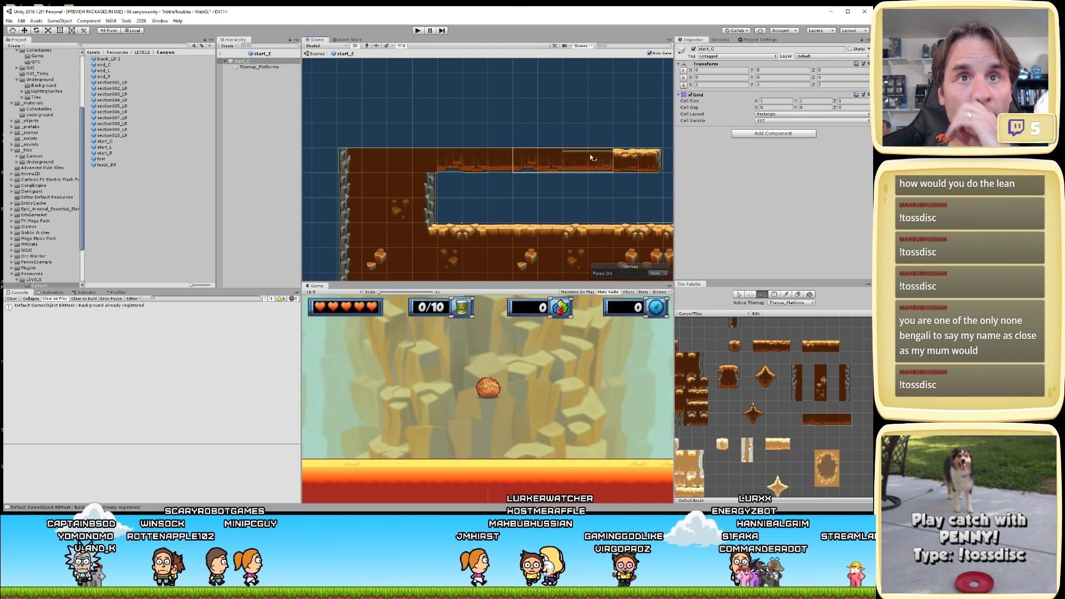
pyautogui.click(620, 159)
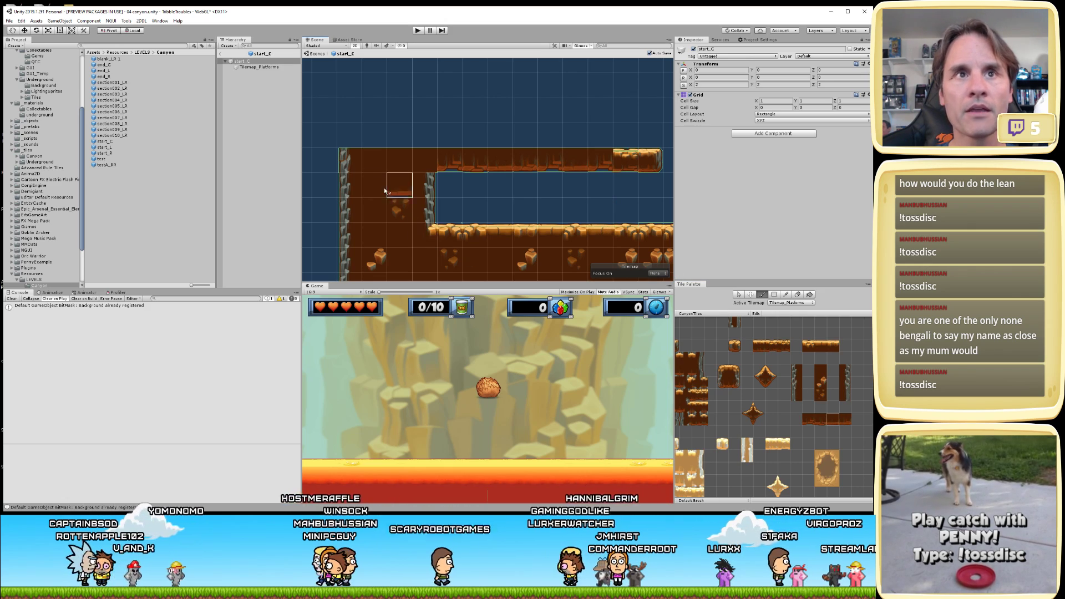
pyautogui.scroll(5, 385, 190)
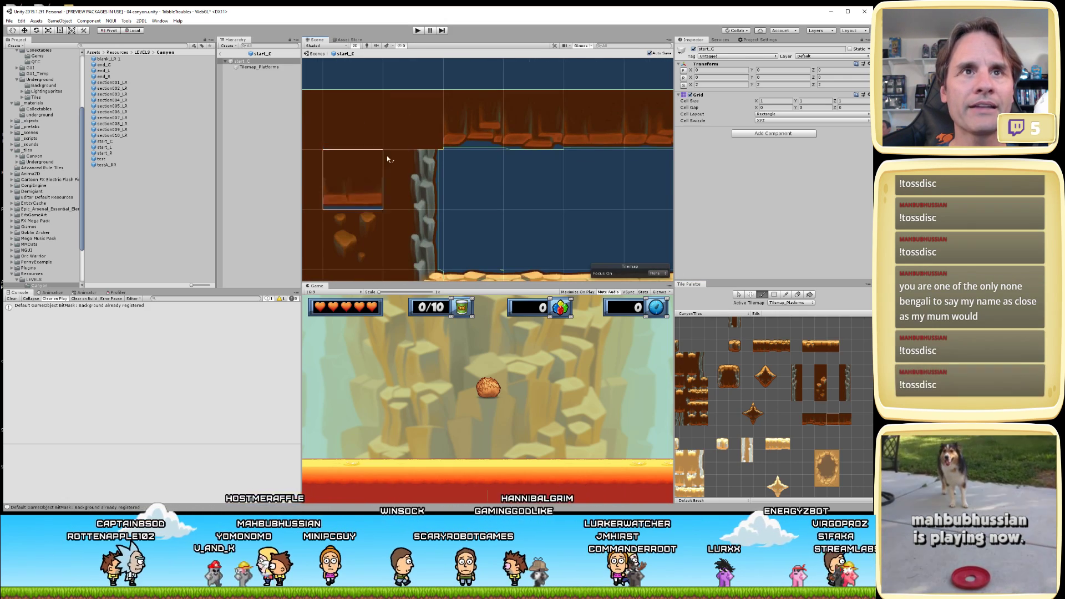
pyautogui.scroll(-3, 561, 238)
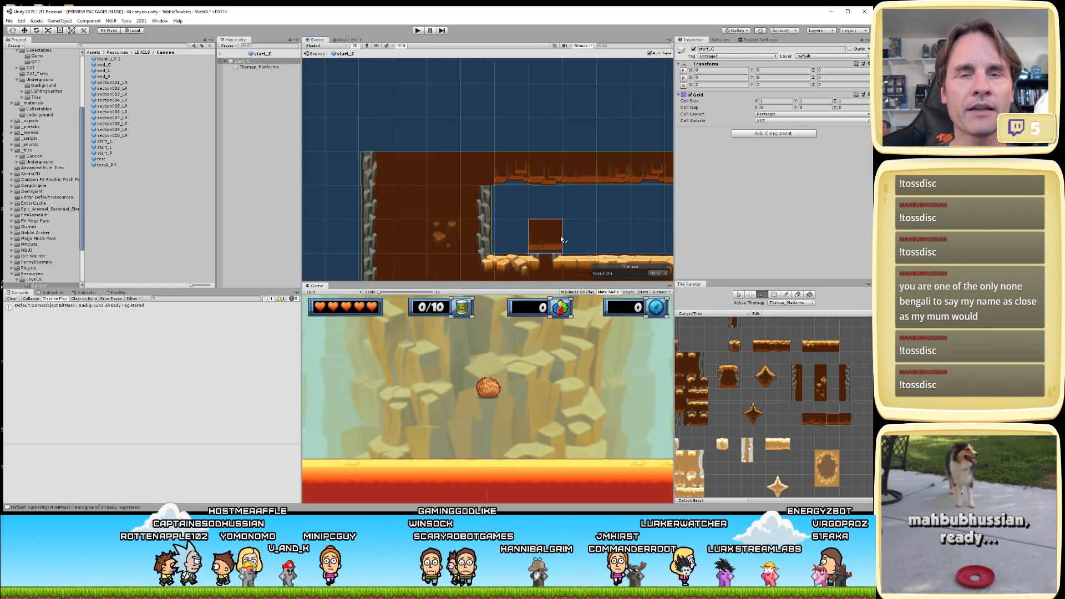
pyautogui.scroll(-2, 561, 237)
pyautogui.moveTo(560, 238); pyautogui.dragTo(477, 198, button='middle')
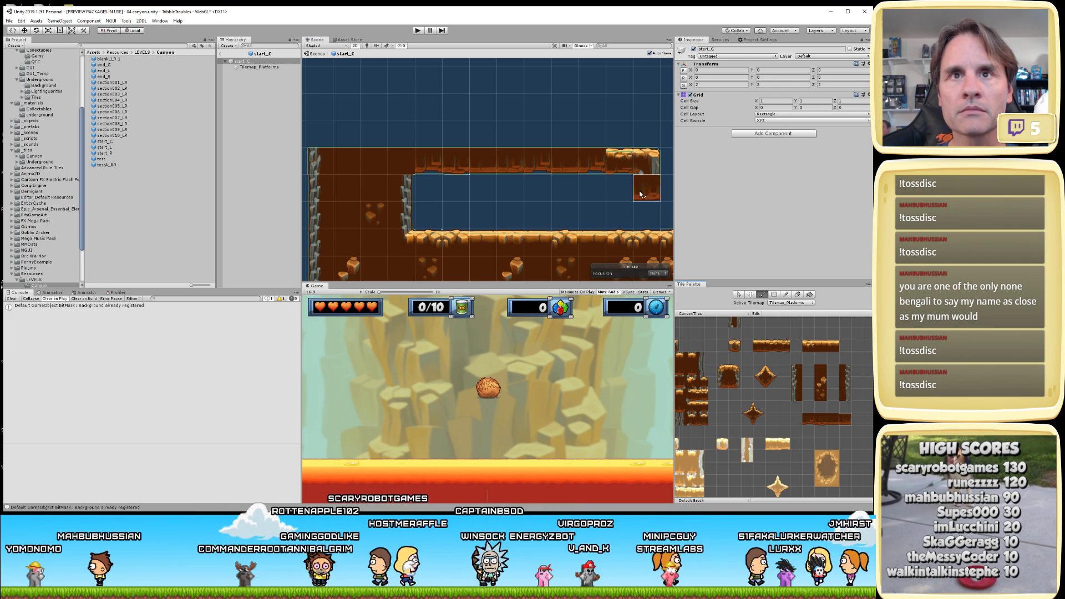
pyautogui.click(615, 170)
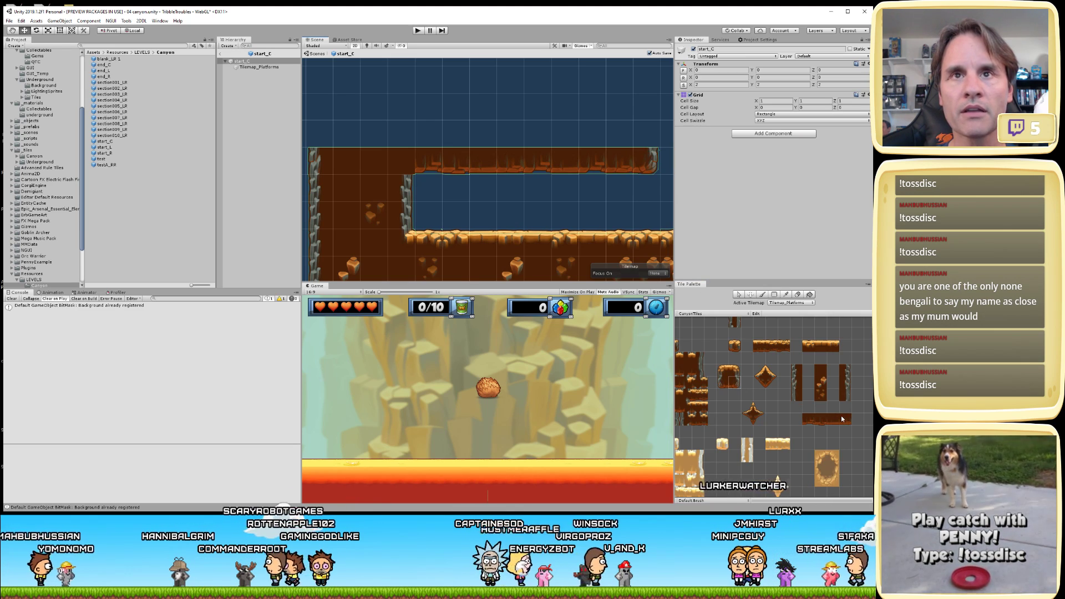
# - Paint the rounded end-cap tile onto the upper platform's left end
pyautogui.scroll(3, 606, 189)
pyautogui.moveTo(606, 190); pyautogui.dragTo(471, 237, button='middle')
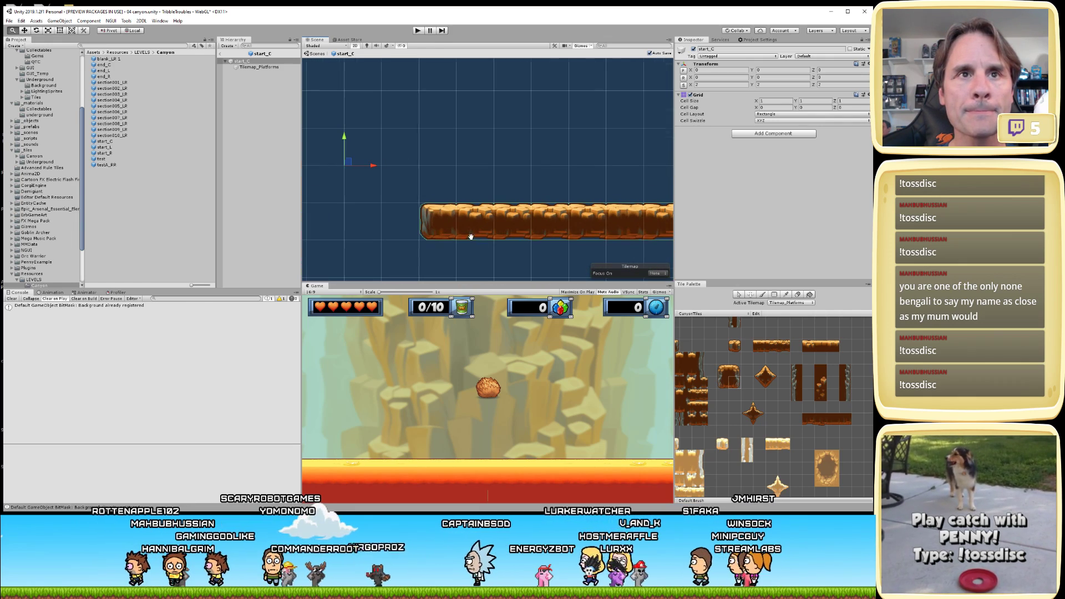
pyautogui.click(723, 384)
pyautogui.click(433, 234)
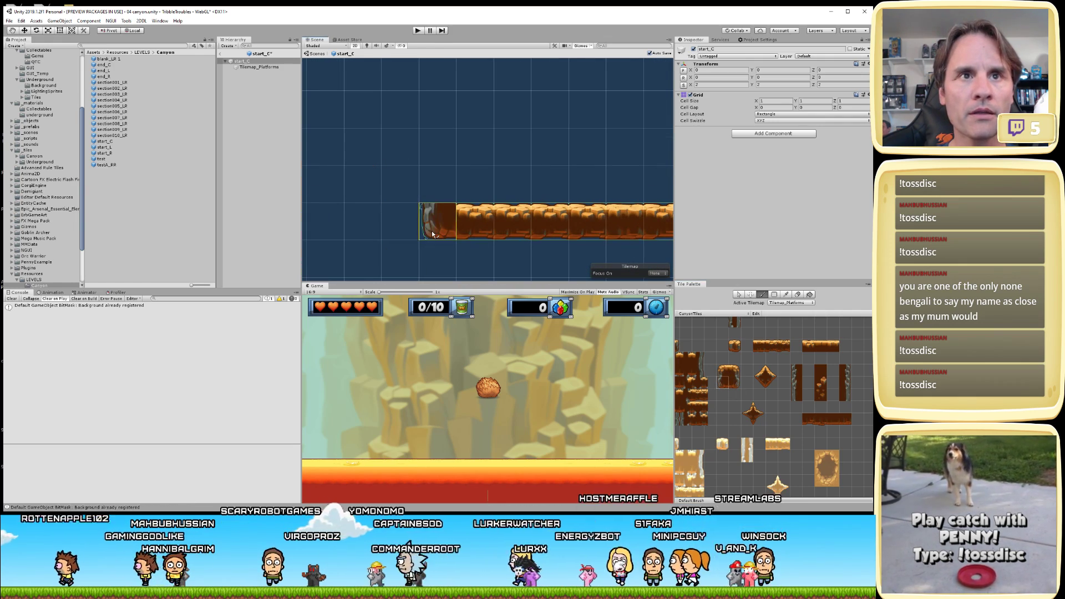
# - Paint long platform tiles along the top platform and save the start_C prefab
pyautogui.click(808, 420)
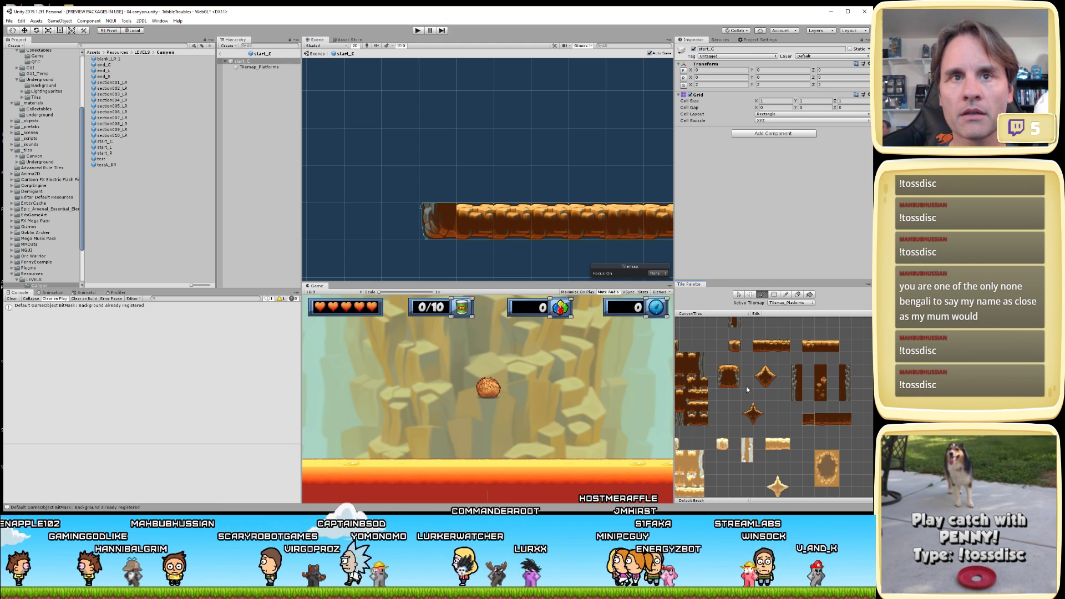
pyautogui.moveTo(489, 233); pyautogui.dragTo(395, 189, button='middle')
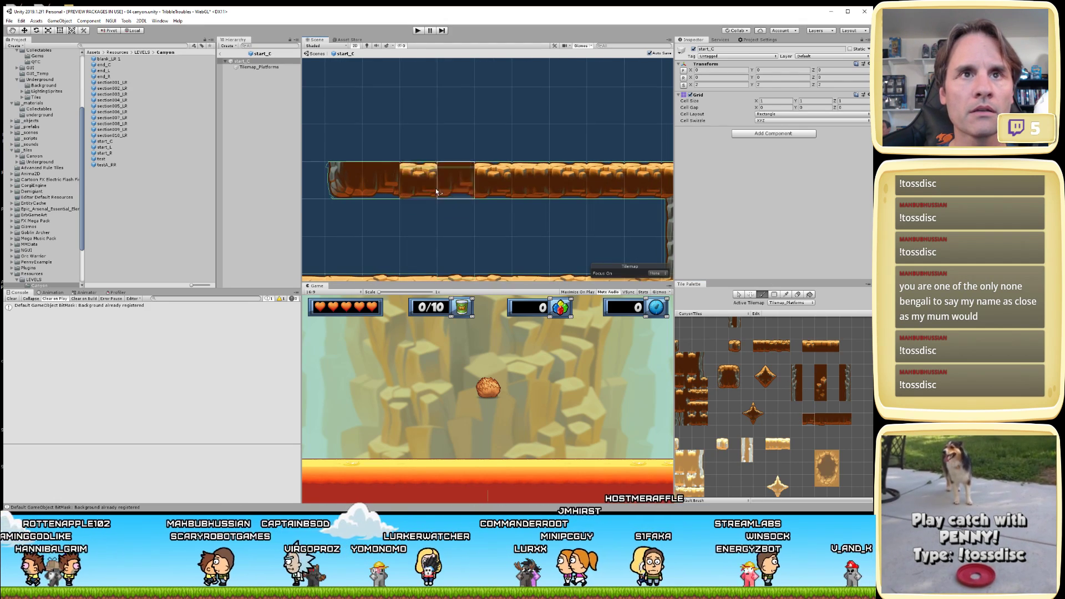
pyautogui.scroll(-1, 520, 242)
pyautogui.moveTo(520, 240); pyautogui.dragTo(476, 244, button='middle')
pyautogui.scroll(-1, 476, 244)
pyautogui.moveTo(430, 192)
pyautogui.mouseDown()
pyautogui.moveTo(388, 191)
pyautogui.moveTo(575, 198)
pyautogui.mouseUp()
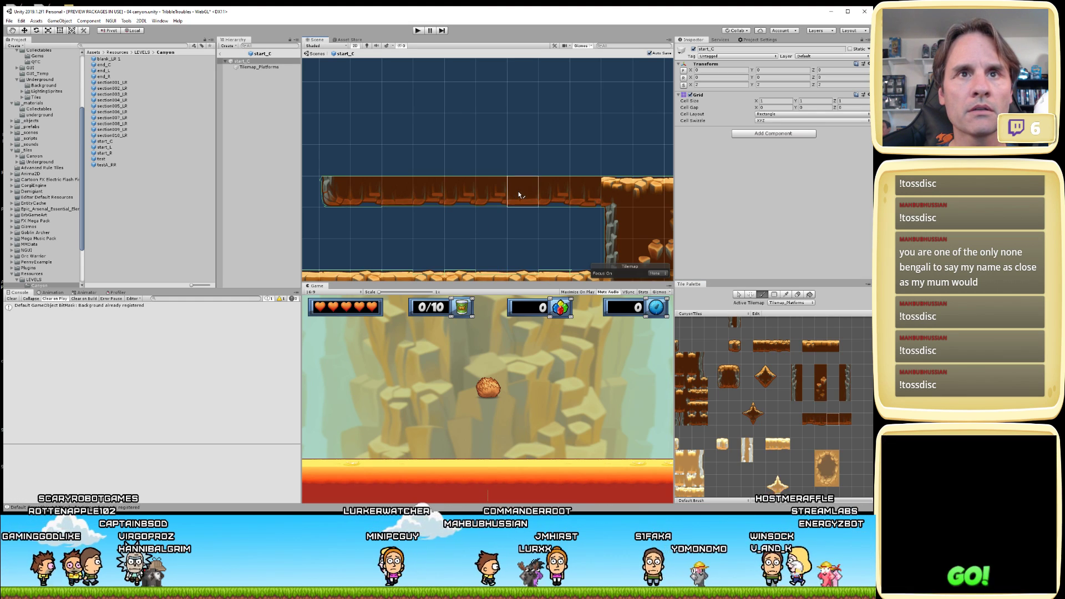
pyautogui.moveTo(520, 195); pyautogui.dragTo(551, 192)
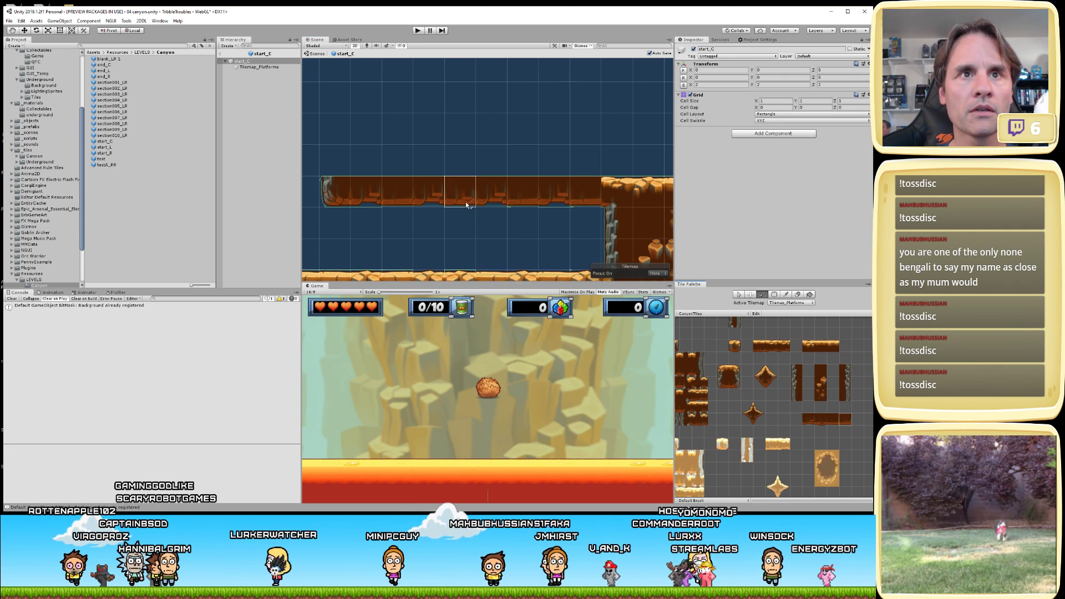
pyautogui.hotkey('ctrl', 's')
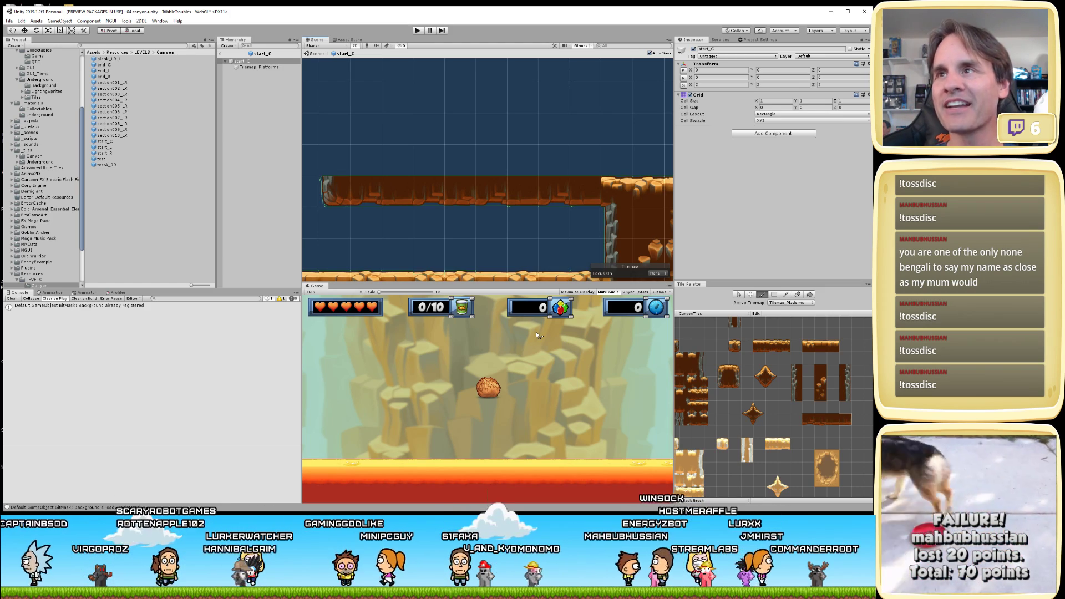
# - Fill the empty top-row cells of the right rock block, then zoom out
pyautogui.moveTo(663, 265); pyautogui.dragTo(521, 248, button='middle')
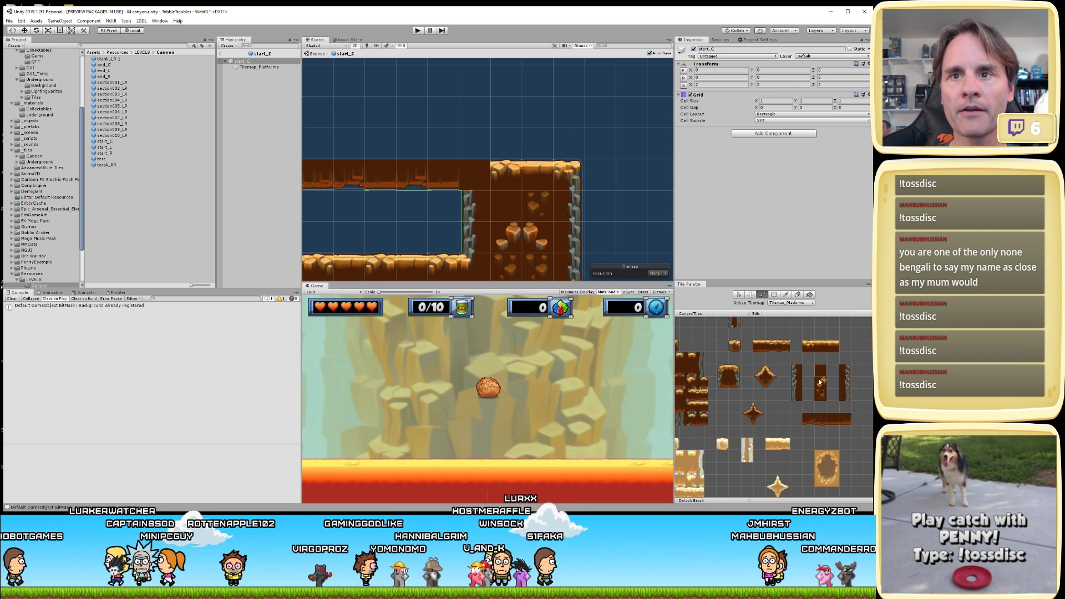
pyautogui.click(537, 174)
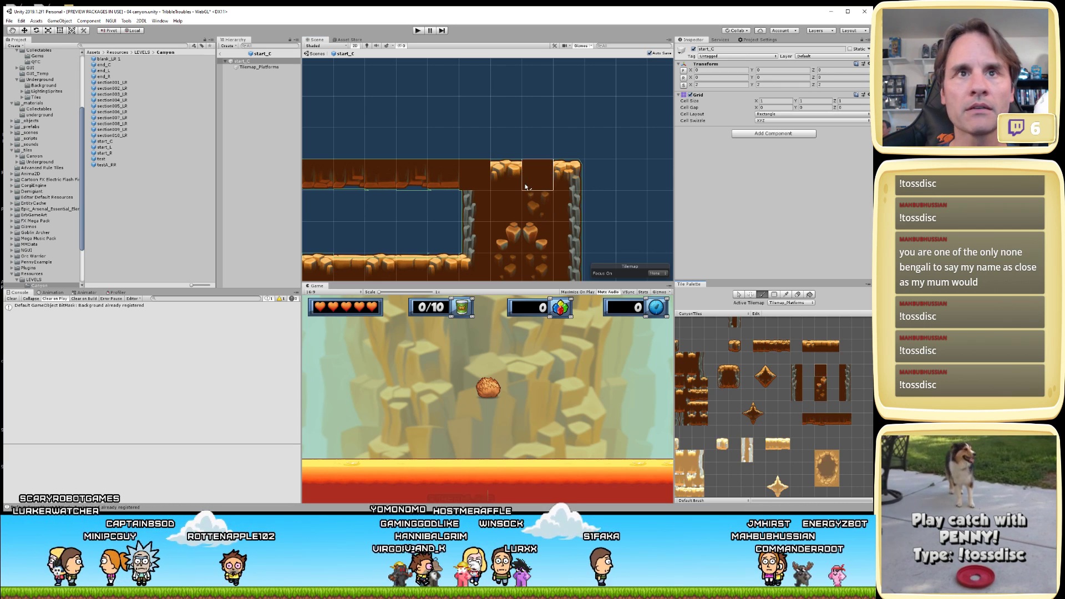
pyautogui.click(508, 175)
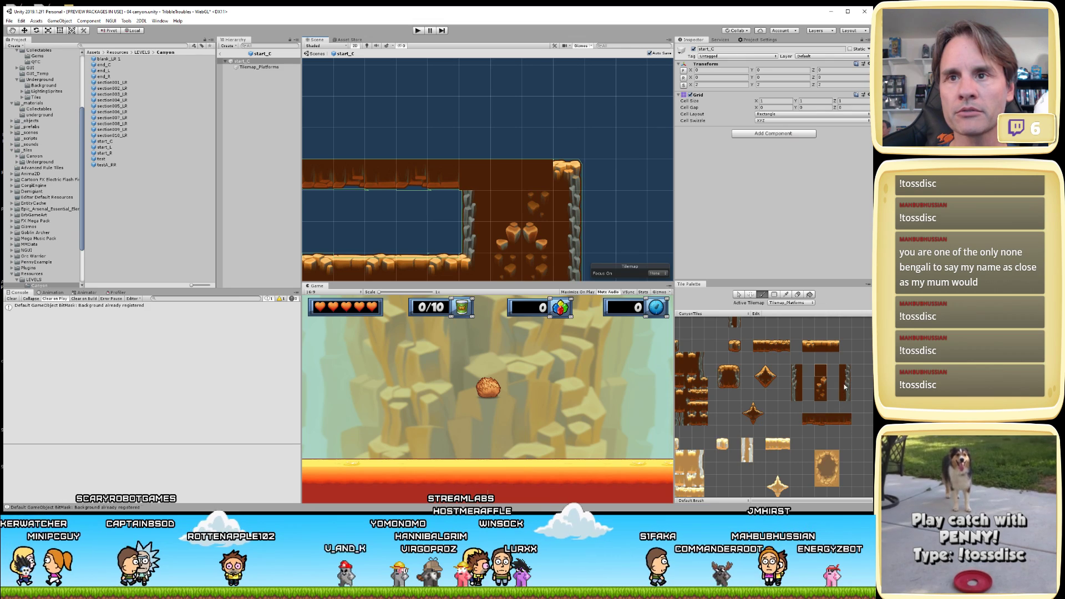
pyautogui.scroll(-5, 580, 230)
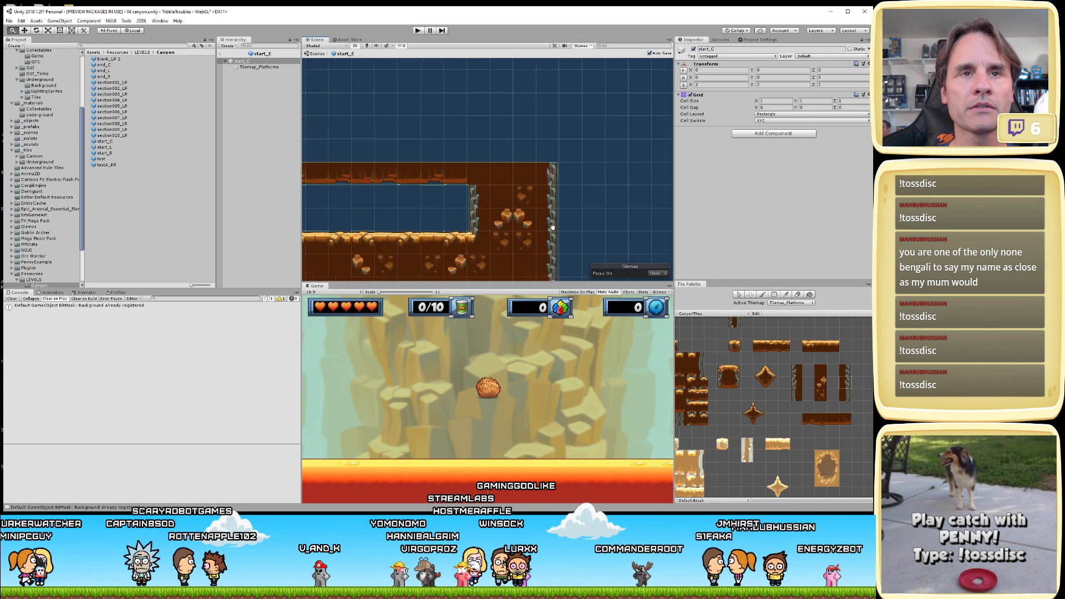
pyautogui.moveTo(563, 217); pyautogui.dragTo(453, 215, button='middle')
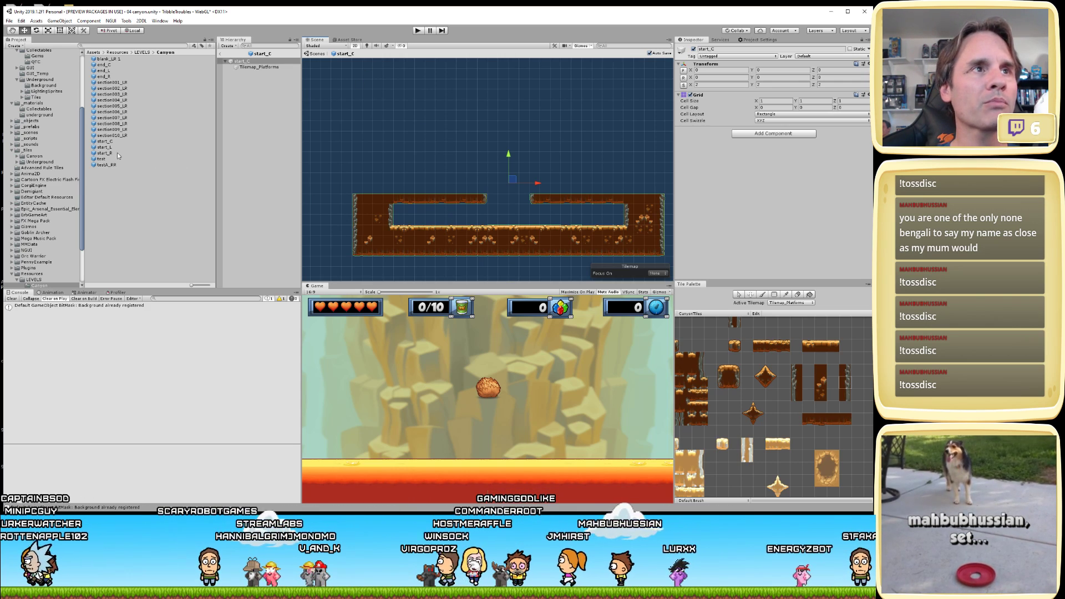
pyautogui.click(420, 30)
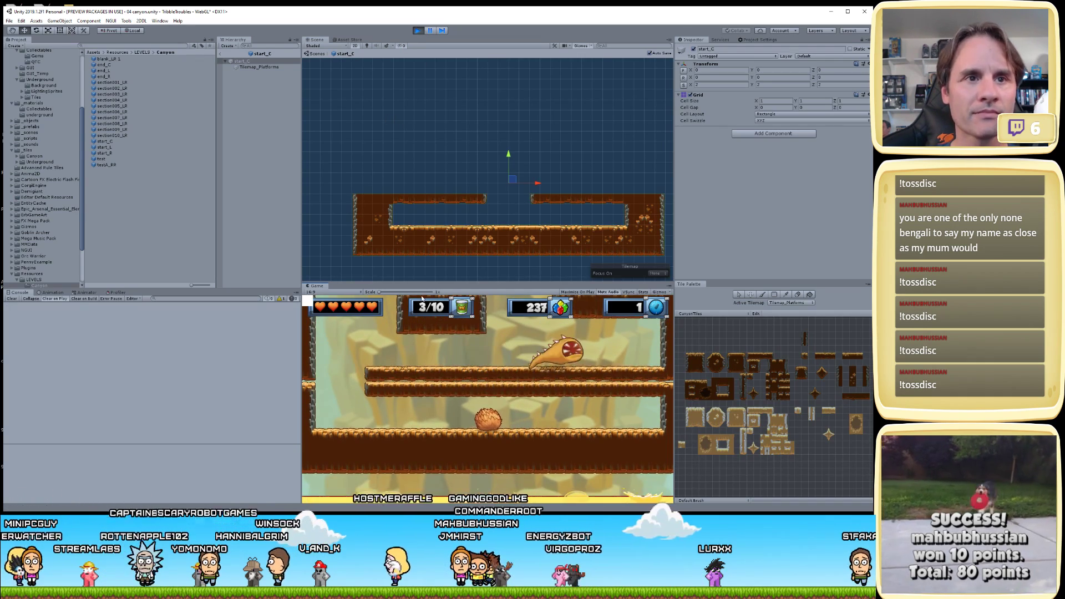
pyautogui.click(418, 30)
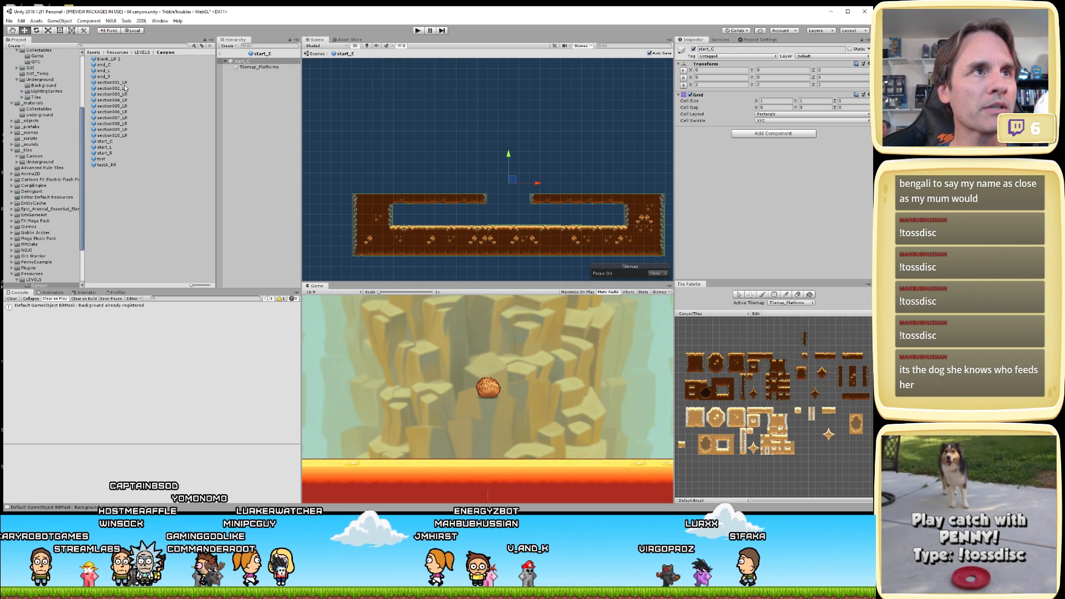
# - Open the start_L section and zoom in on its platform gaps
pyautogui.doubleClick(114, 147)
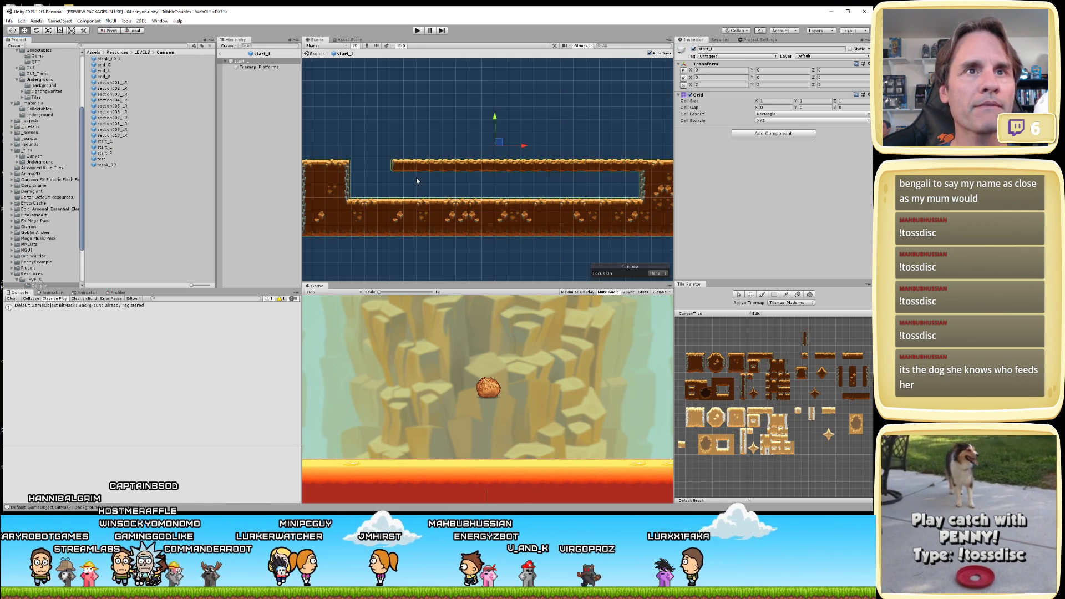
pyautogui.moveTo(376, 169); pyautogui.dragTo(450, 189, button='middle')
pyautogui.scroll(5, 450, 189)
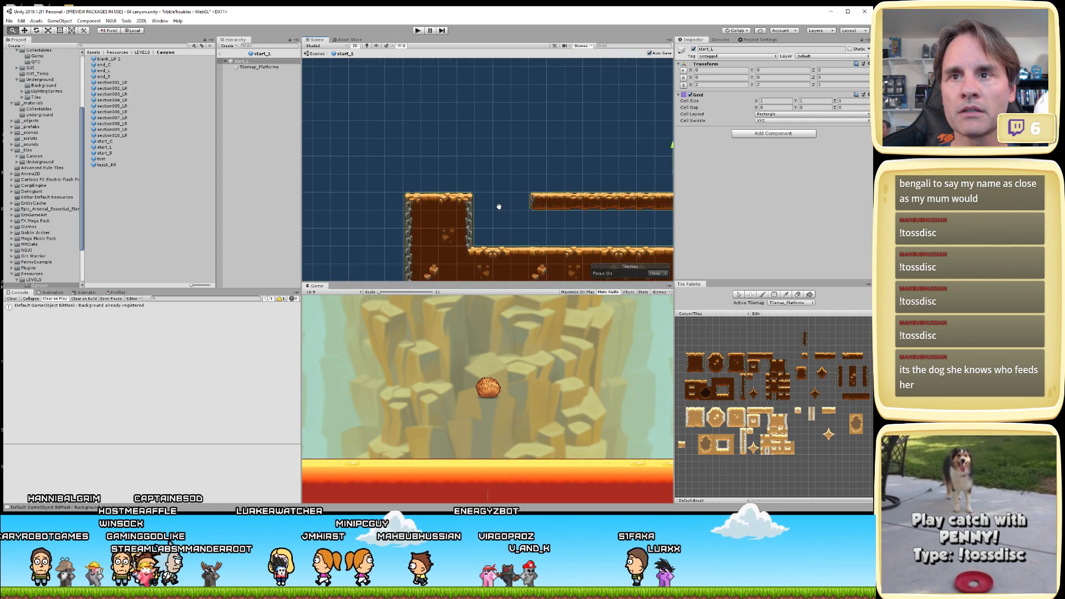
pyautogui.scroll(2, 815, 383)
pyautogui.scroll(3, 815, 384)
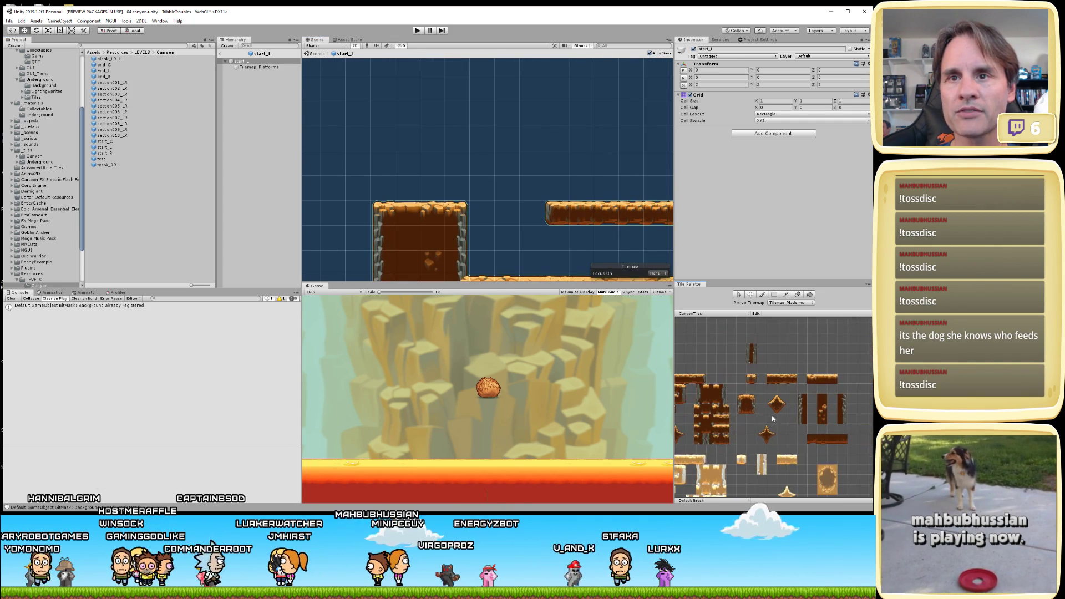
# - Paint the rounded platform-end tile on the upper platform's left end
pyautogui.click(800, 408)
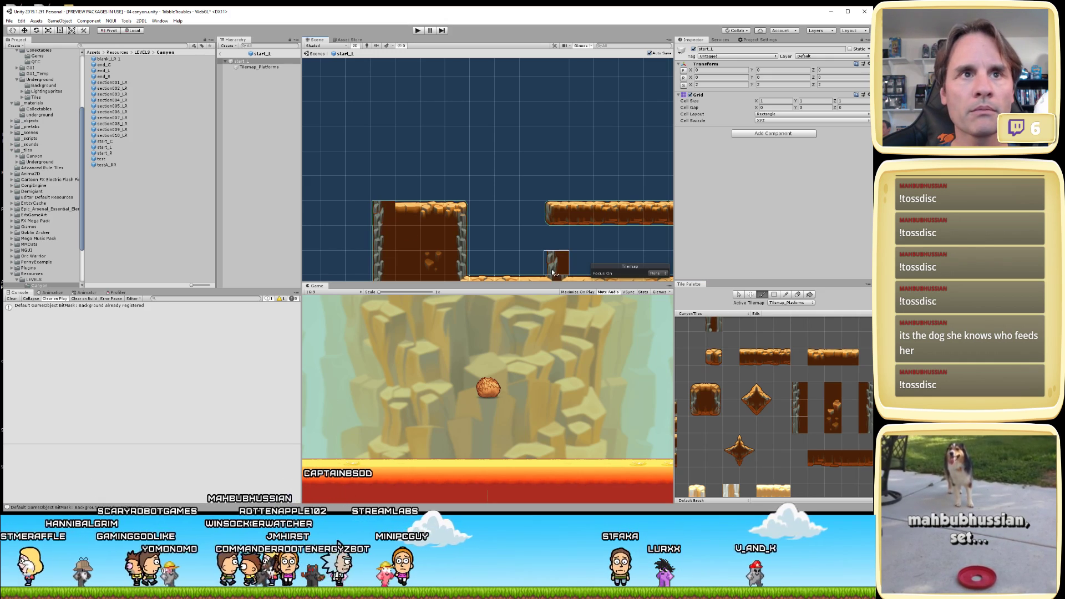
pyautogui.moveTo(507, 239); pyautogui.dragTo(507, 192, button='middle')
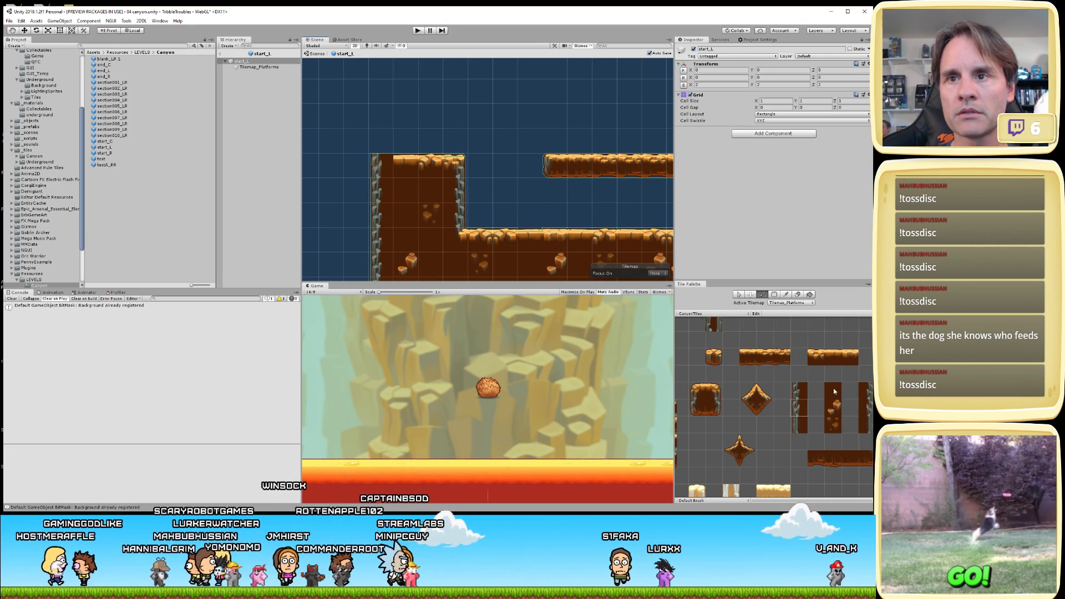
pyautogui.moveTo(833, 387); pyautogui.dragTo(798, 389, button='middle')
pyautogui.click(832, 424)
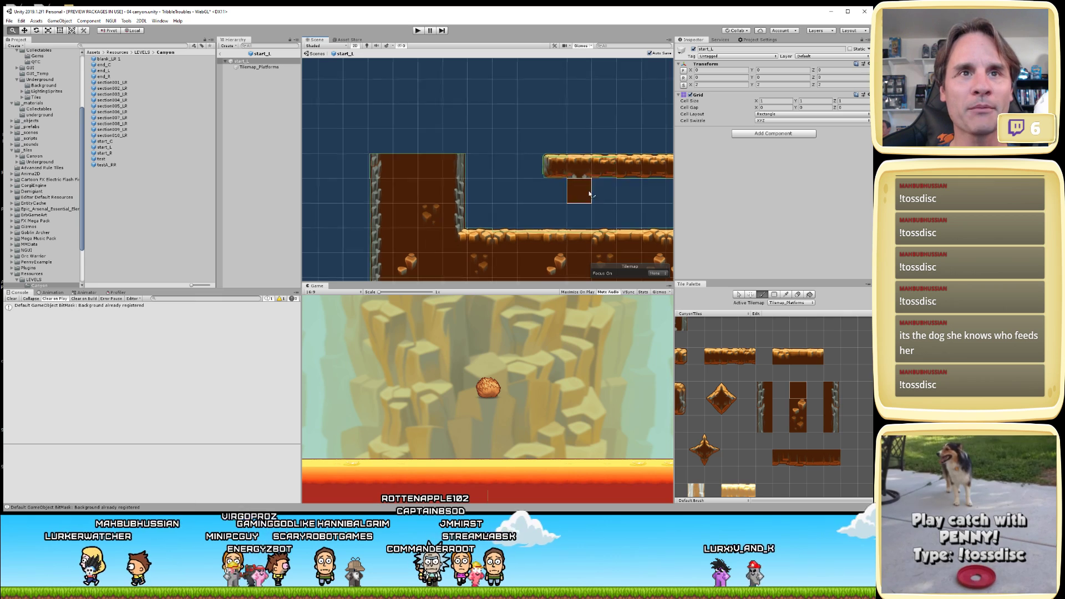
pyautogui.moveTo(609, 188); pyautogui.dragTo(490, 202, button='middle')
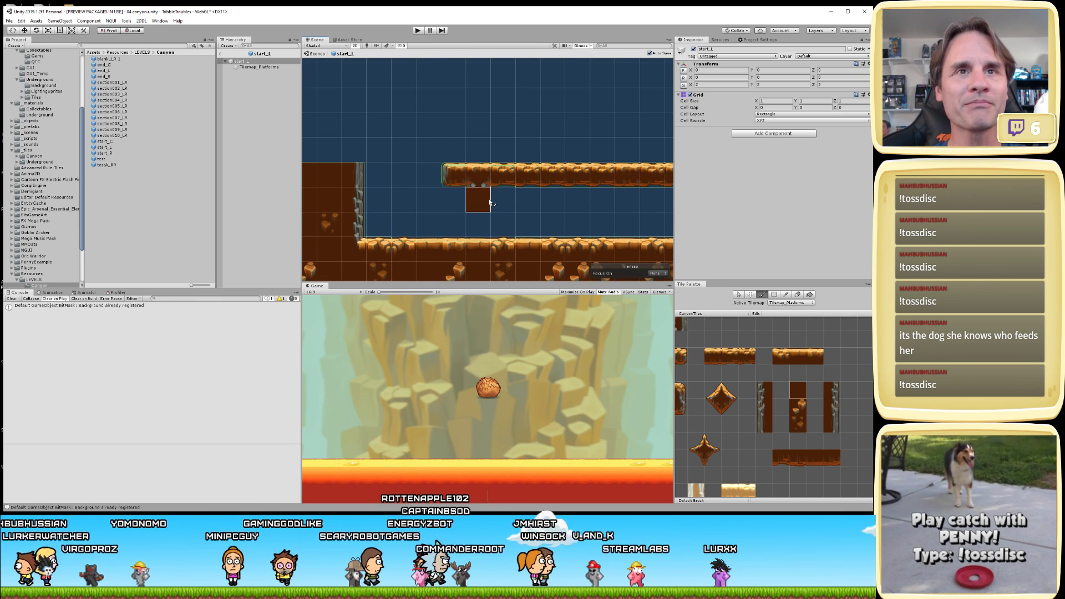
pyautogui.moveTo(523, 207); pyautogui.dragTo(454, 199, button='middle')
pyautogui.moveTo(732, 370); pyautogui.dragTo(806, 368, button='middle')
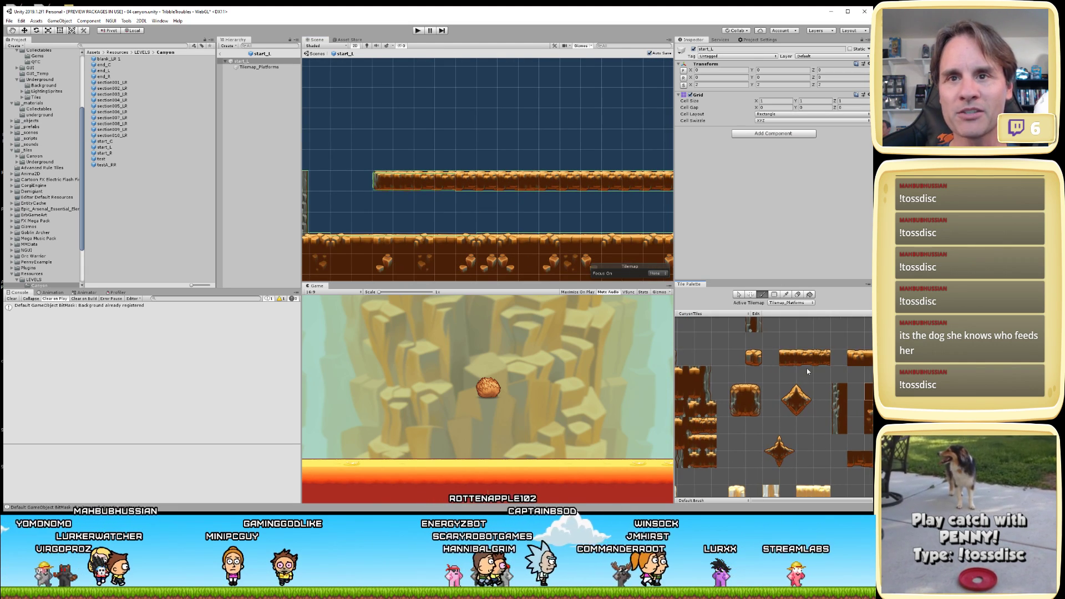
pyautogui.click(736, 413)
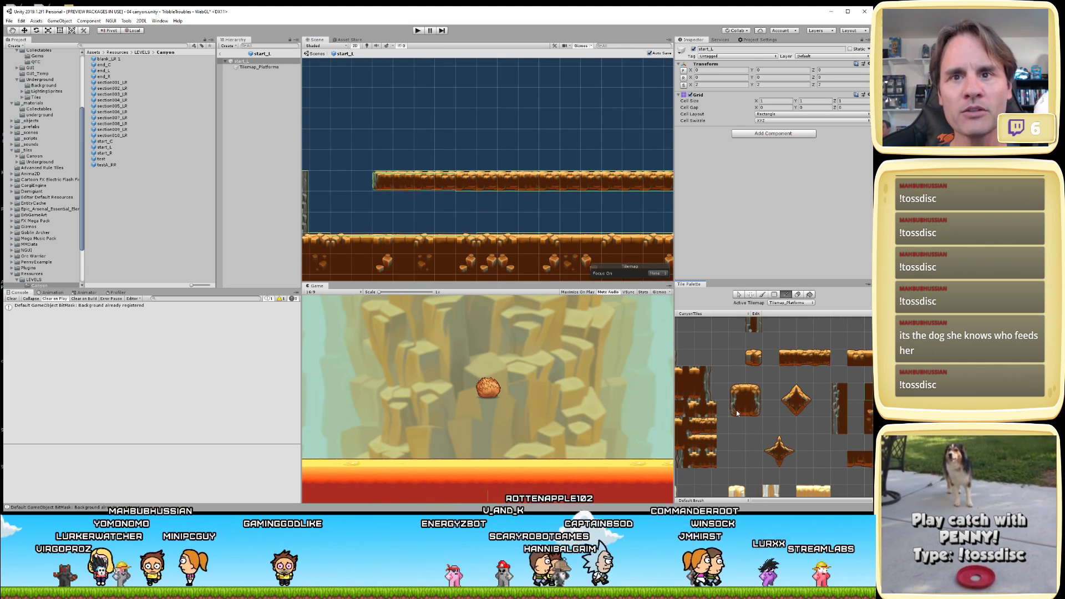
pyautogui.click(388, 188)
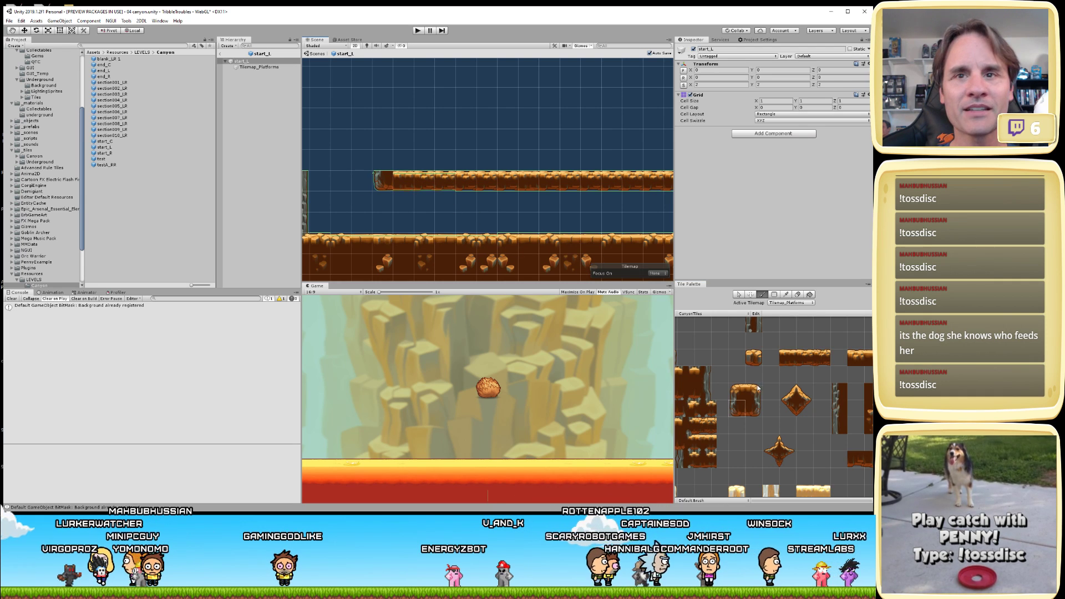
# - Paint tiles along the upper platform's left part, then return to the Move tool
pyautogui.moveTo(800, 425); pyautogui.dragTo(725, 397, button='middle')
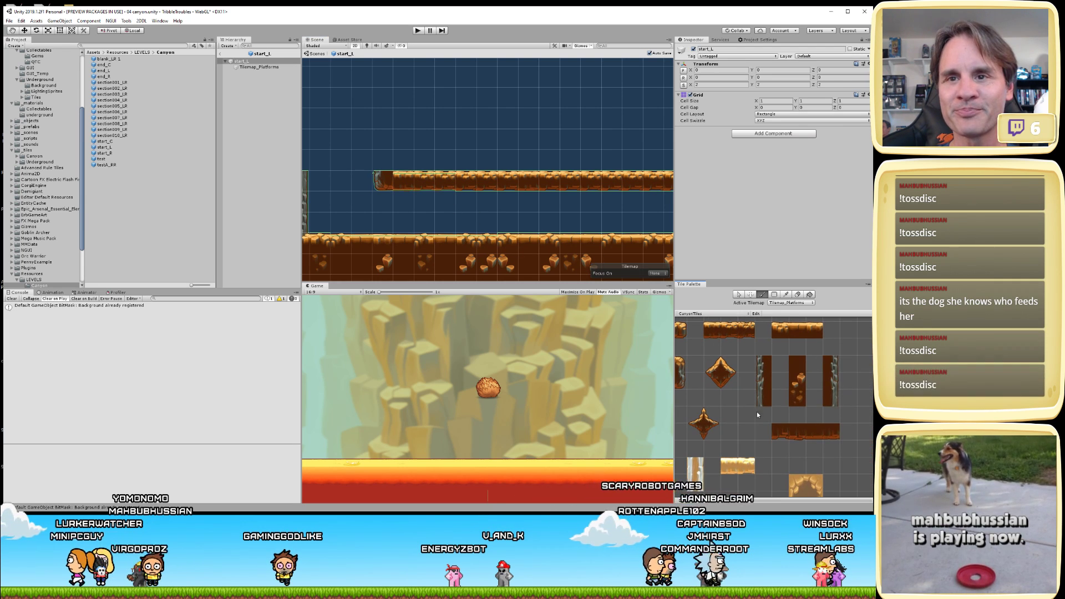
pyautogui.scroll(-3, 488, 258)
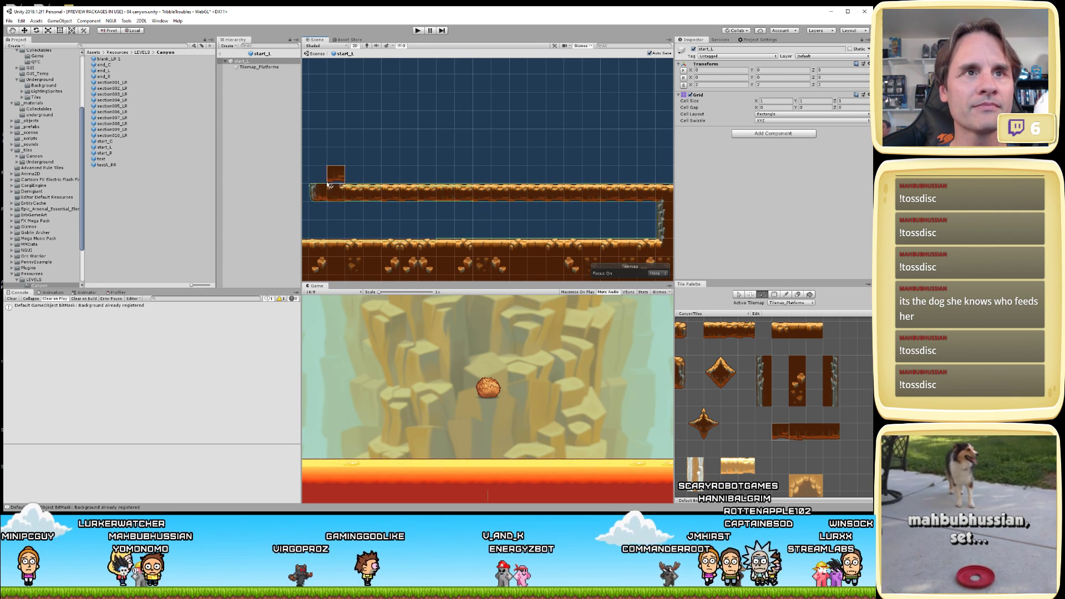
pyautogui.moveTo(331, 192); pyautogui.dragTo(654, 192)
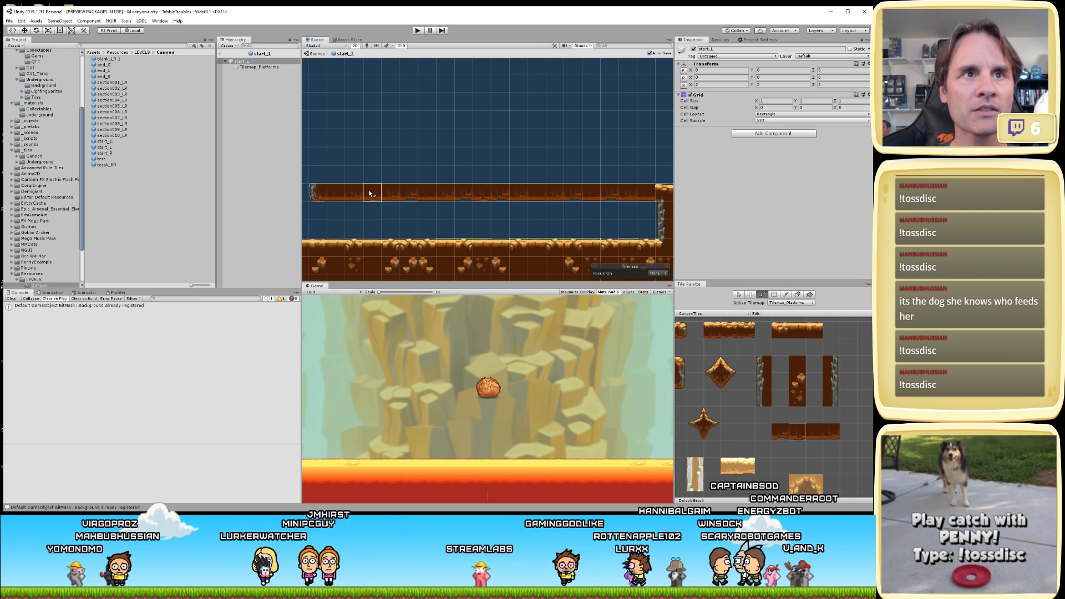
pyautogui.press('w')
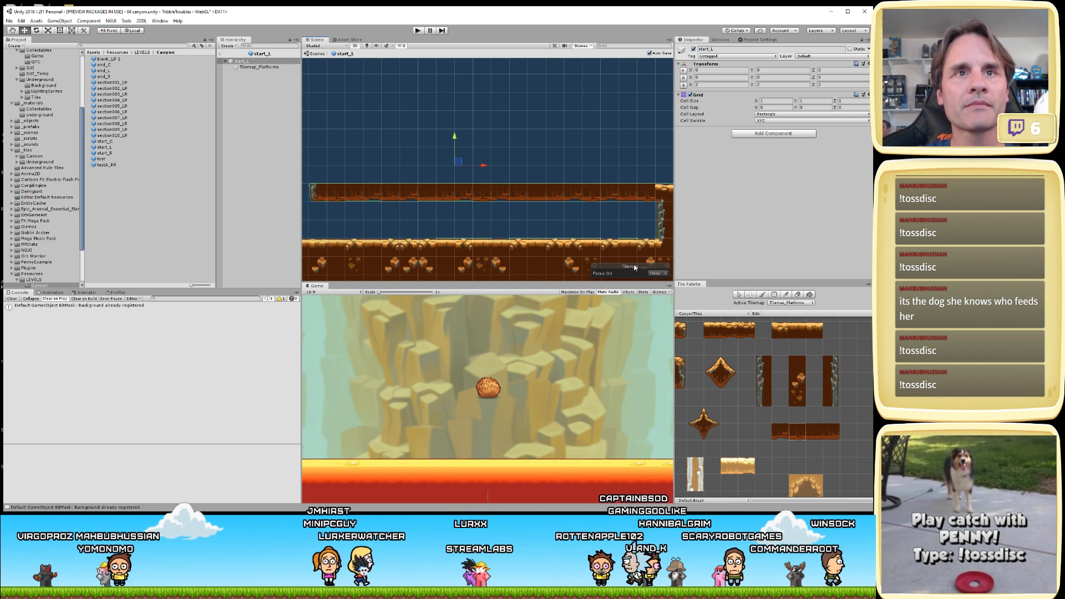
pyautogui.click(536, 155)
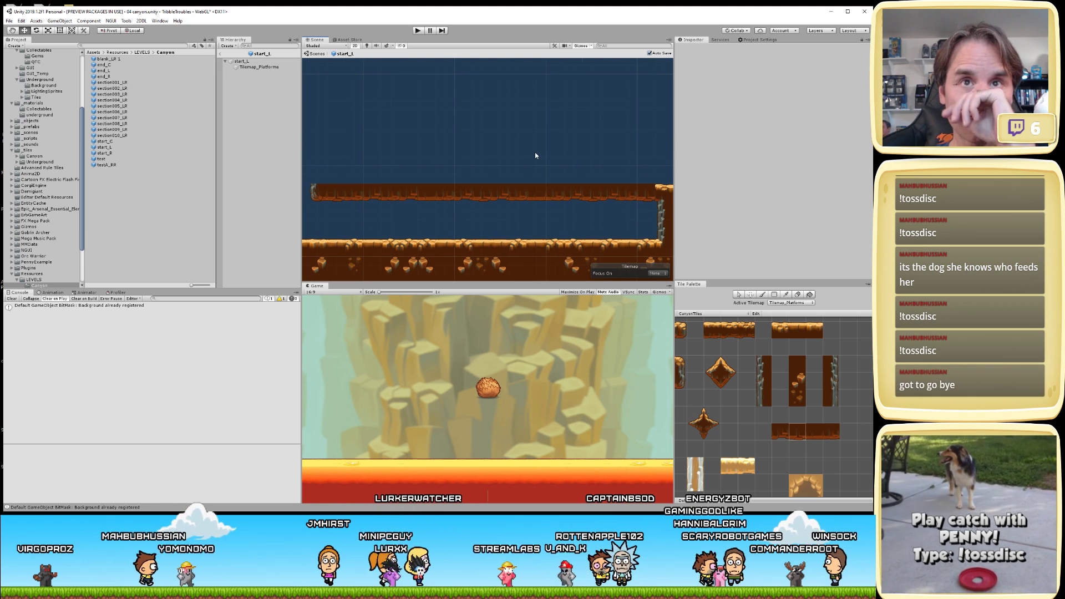
pyautogui.moveTo(600, 160); pyautogui.dragTo(546, 159, button='middle')
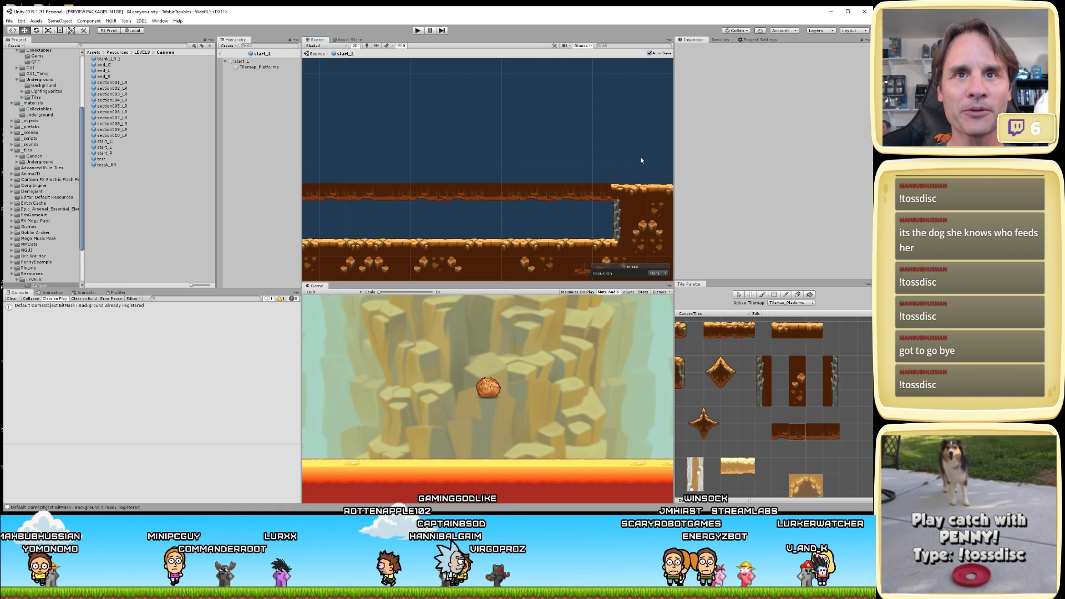
pyautogui.moveTo(636, 162); pyautogui.dragTo(523, 181, button='middle')
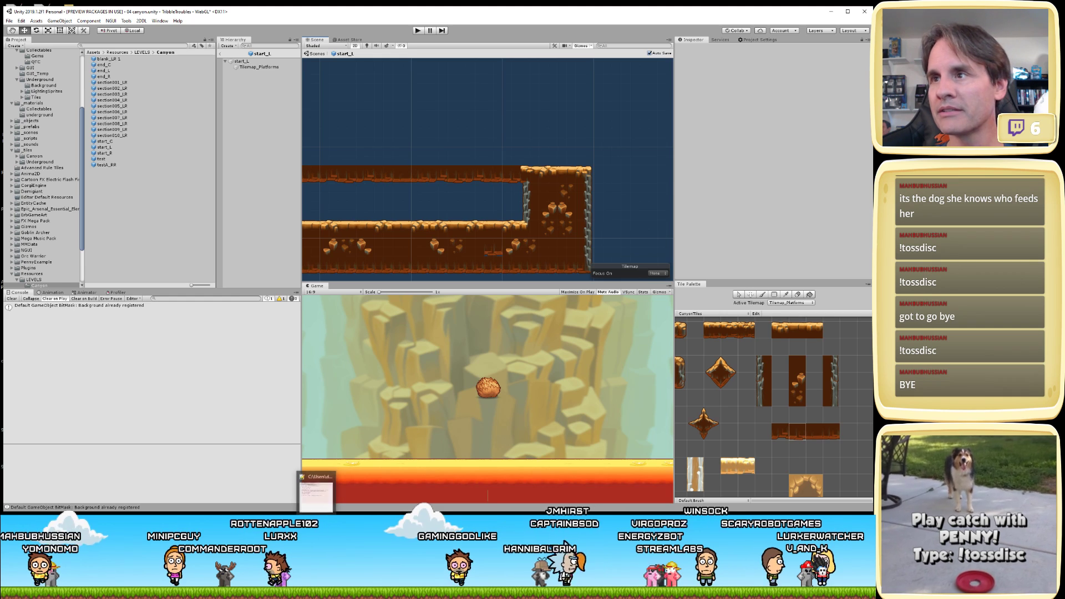
pyautogui.hotkey('alt', 'Tab')
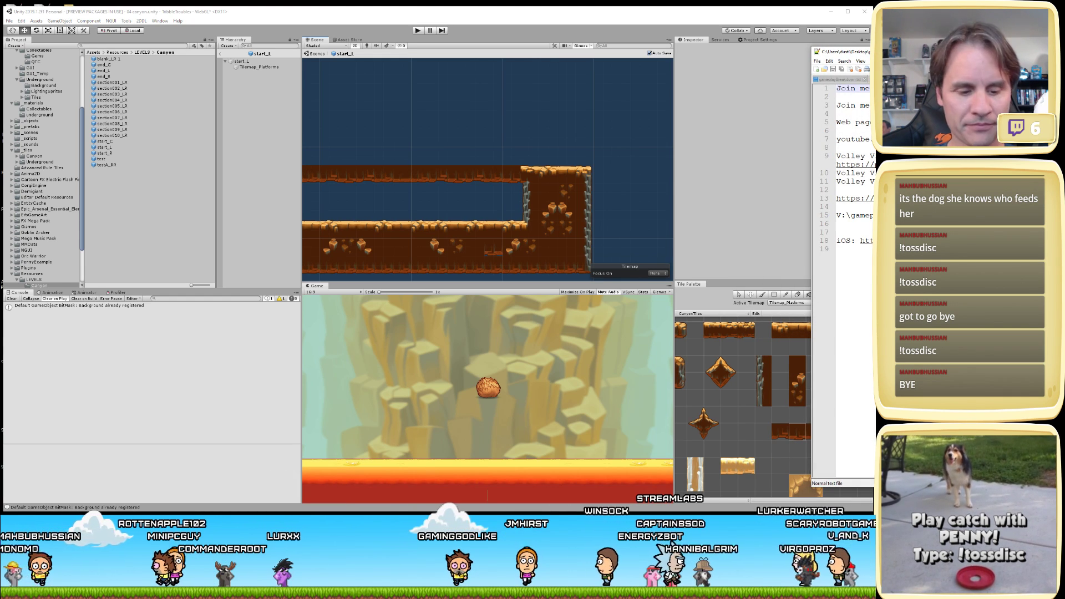
pyautogui.hotkey('alt', 'Tab')
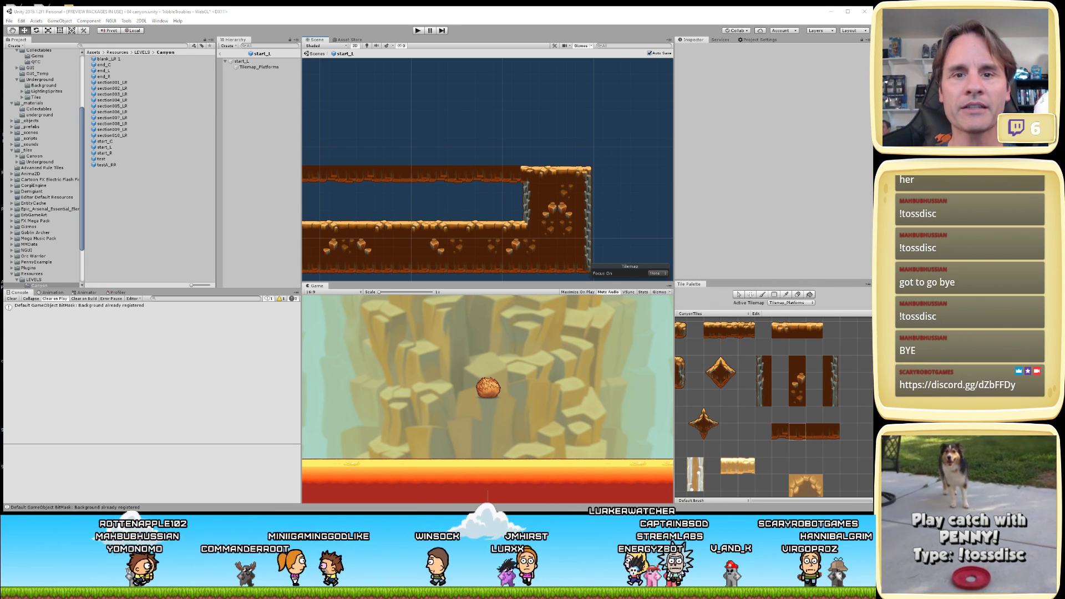
pyautogui.click(797, 365)
pyautogui.click(548, 175)
pyautogui.click(530, 174)
pyautogui.click(566, 174)
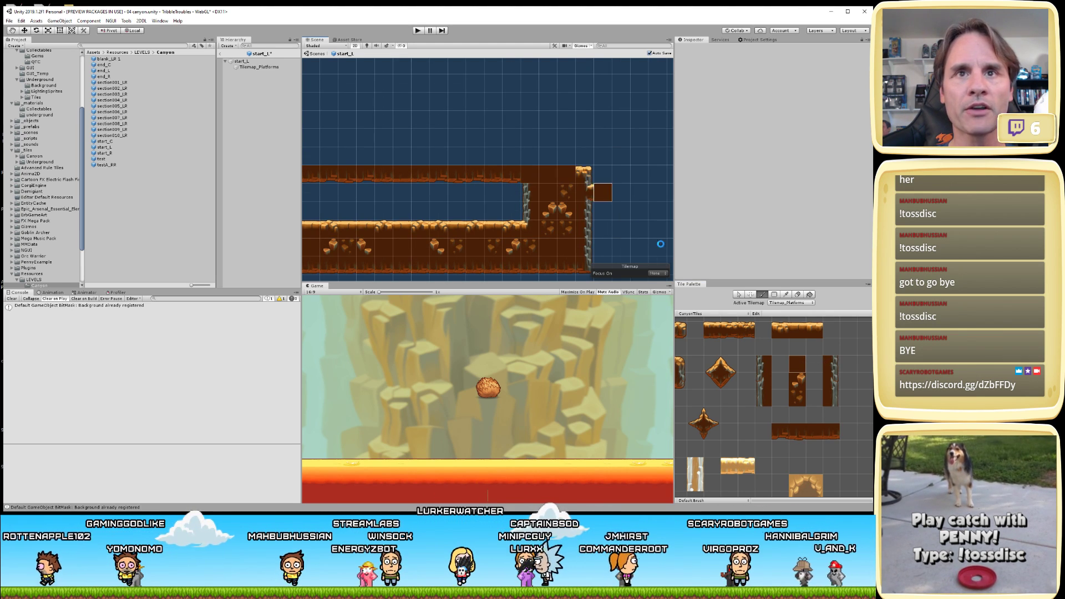
pyautogui.click(833, 381)
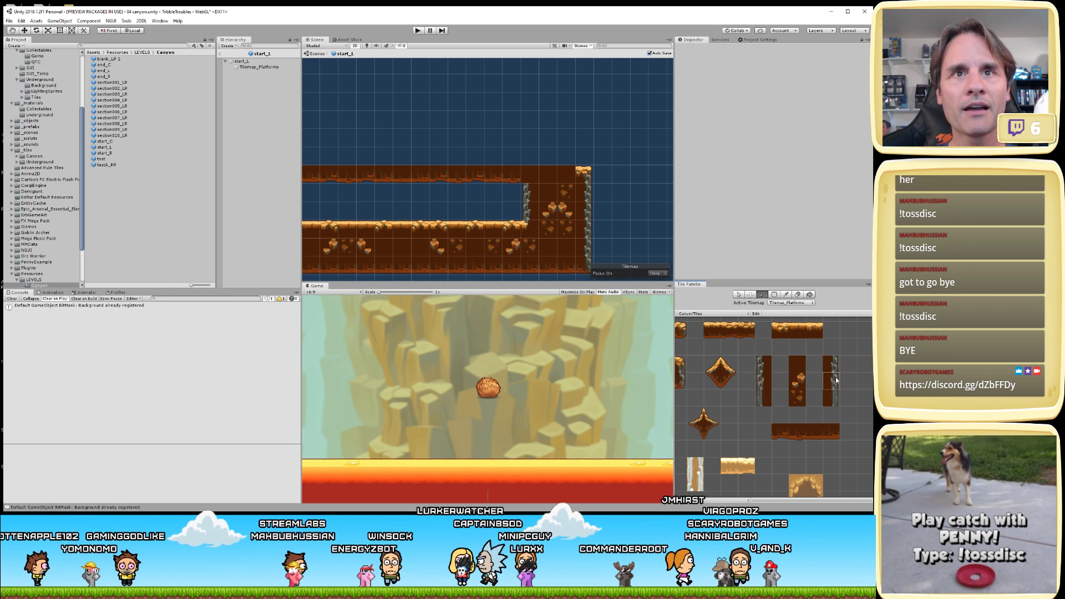
pyautogui.click(584, 173)
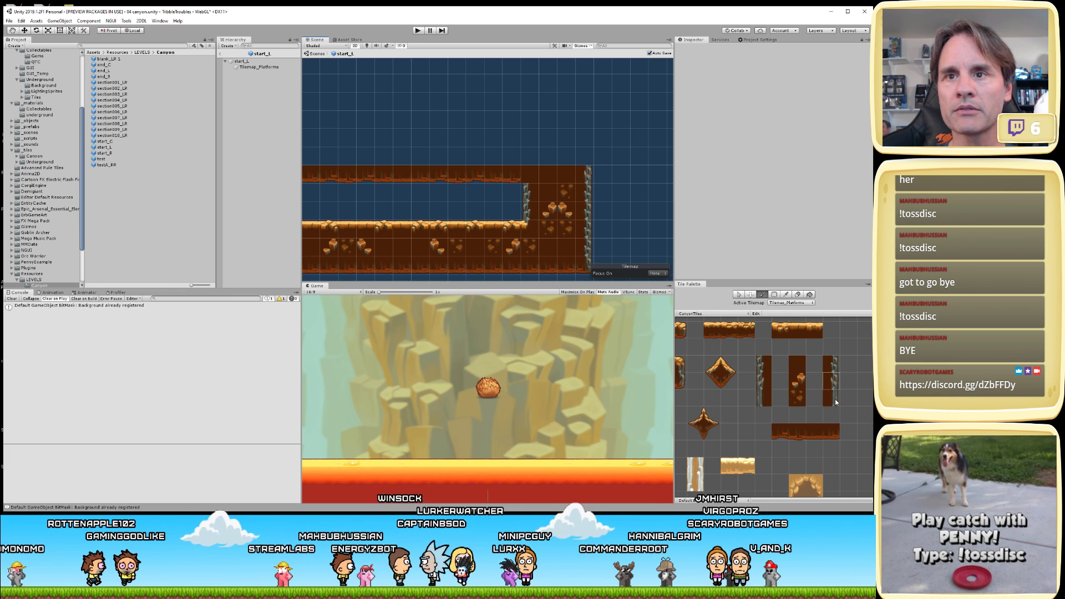
pyautogui.click(591, 201)
pyautogui.hotkey('ctrl', 's')
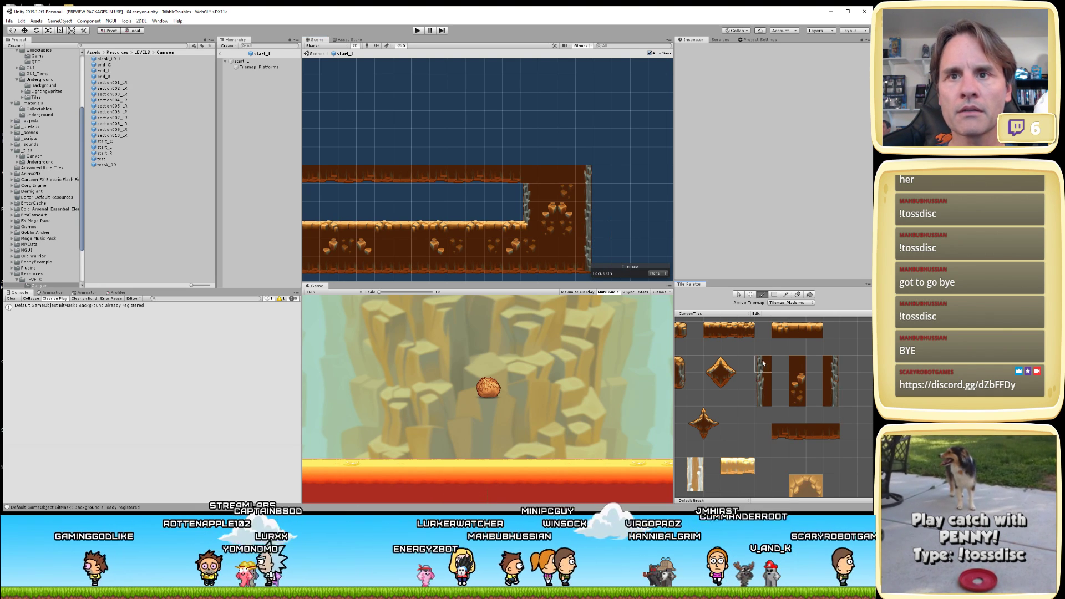
pyautogui.click(763, 399)
pyautogui.scroll(-3, 537, 215)
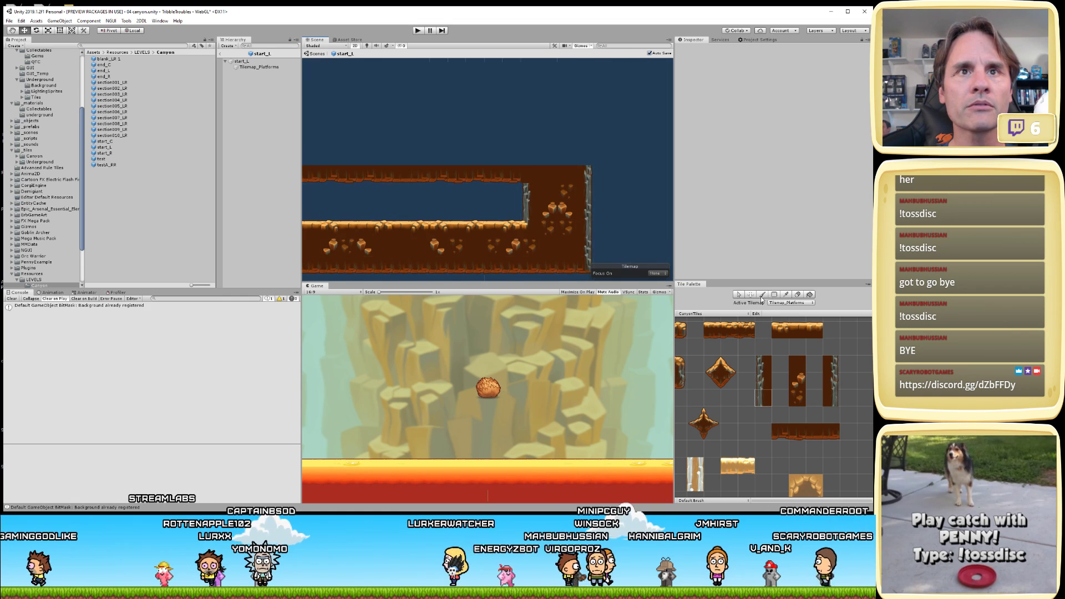
pyautogui.moveTo(537, 216); pyautogui.dragTo(443, 237, button='middle')
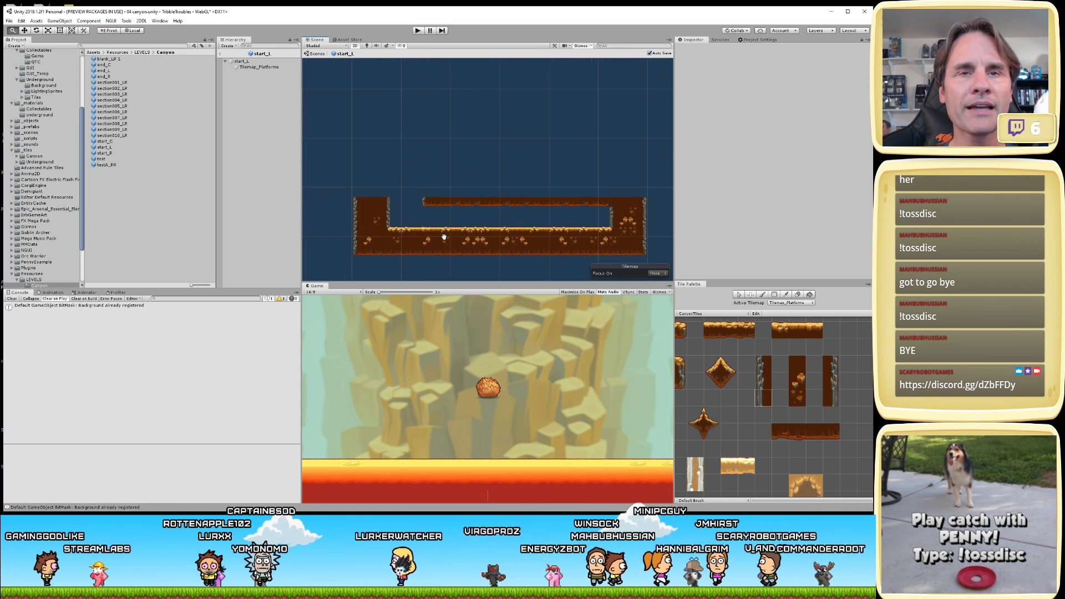
pyautogui.scroll(2, 530, 224)
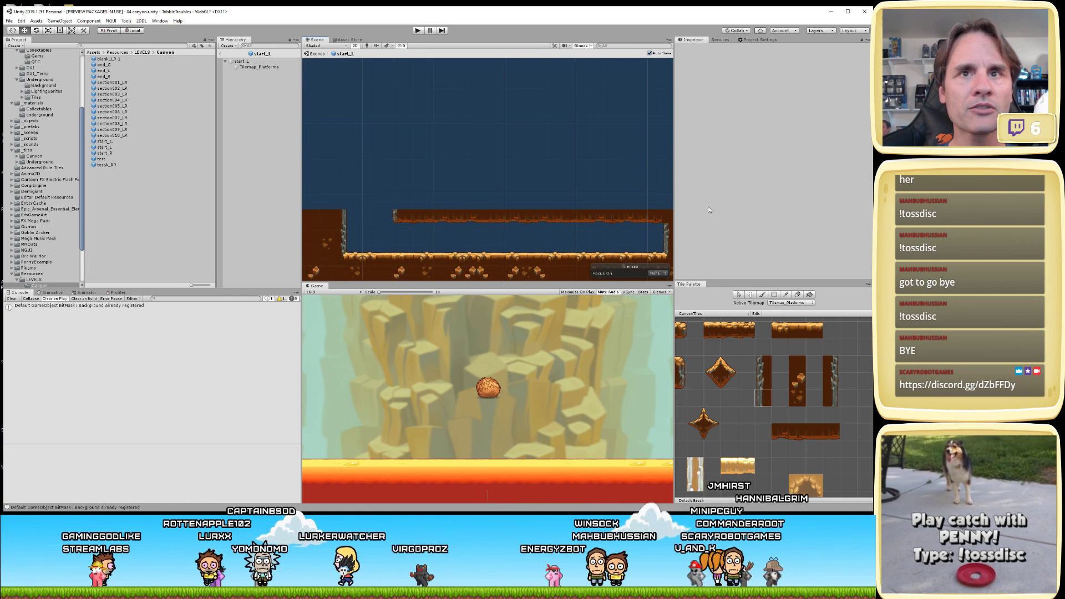
pyautogui.moveTo(662, 210); pyautogui.dragTo(606, 216, button='middle')
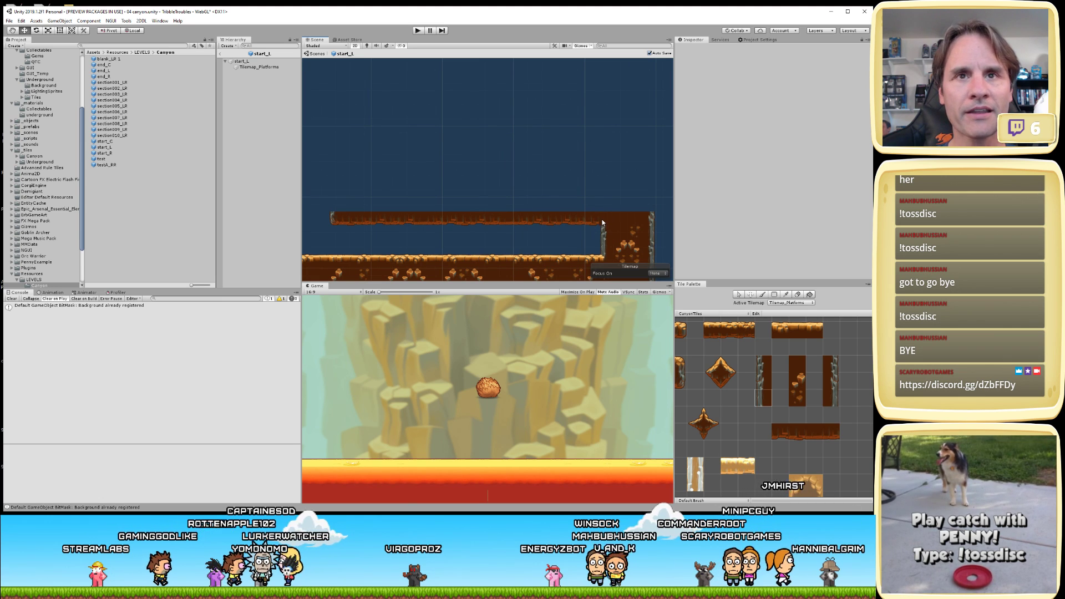
pyautogui.moveTo(350, 175); pyautogui.dragTo(472, 209, button='middle')
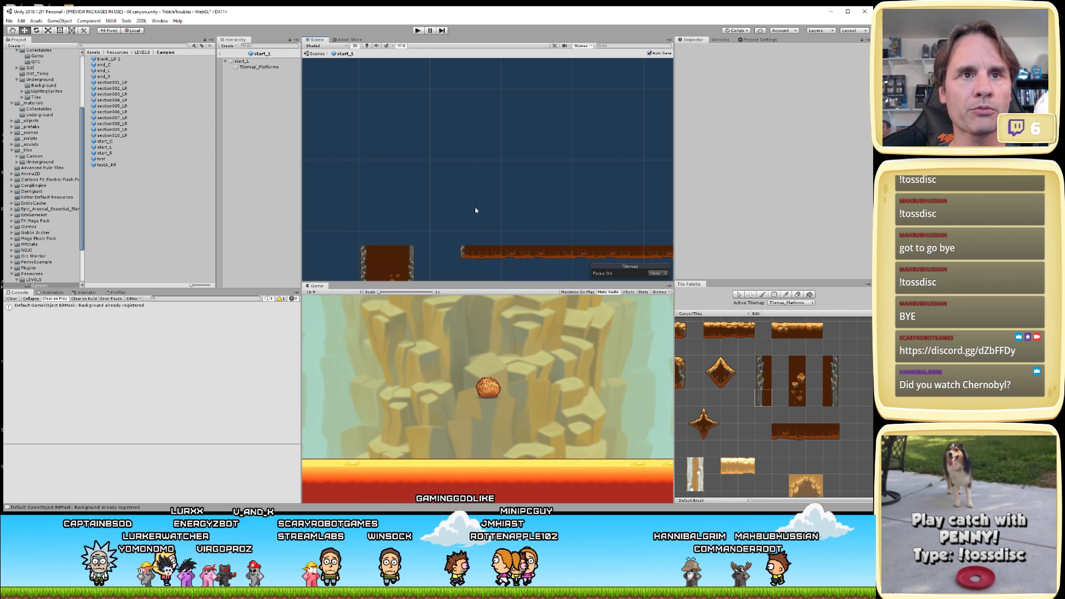
pyautogui.scroll(-2, 451, 199)
pyautogui.moveTo(444, 207); pyautogui.dragTo(422, 173, button='middle')
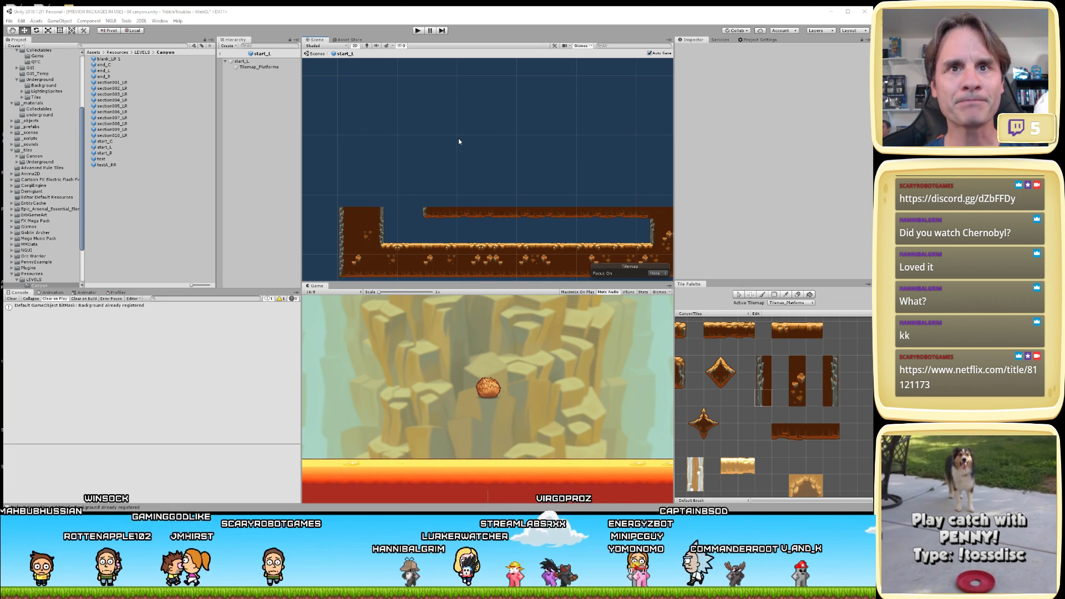
pyautogui.scroll(1, 504, 159)
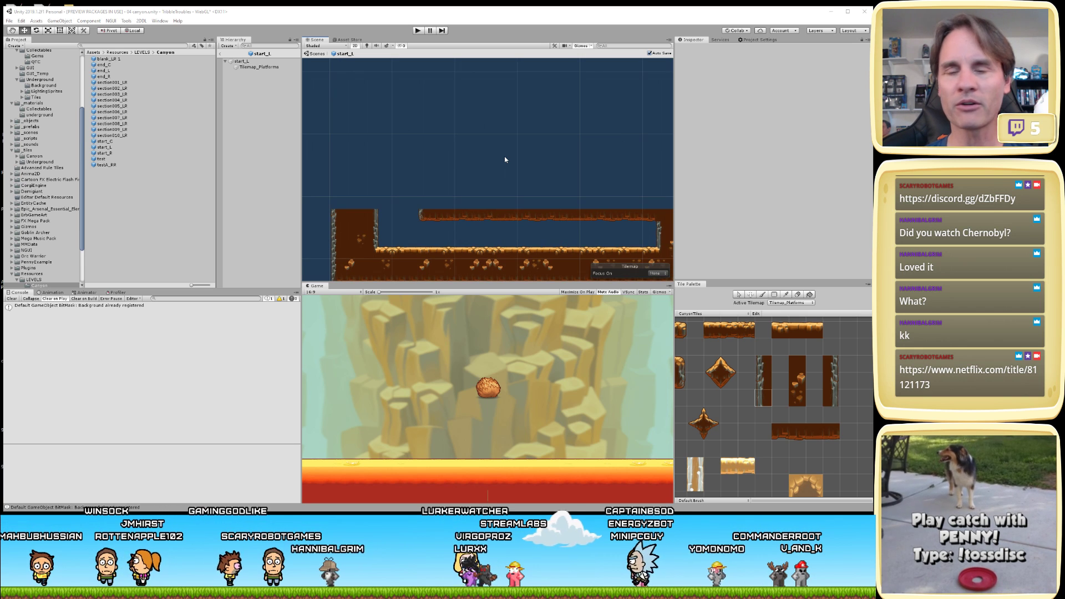
pyautogui.scroll(-2, 528, 178)
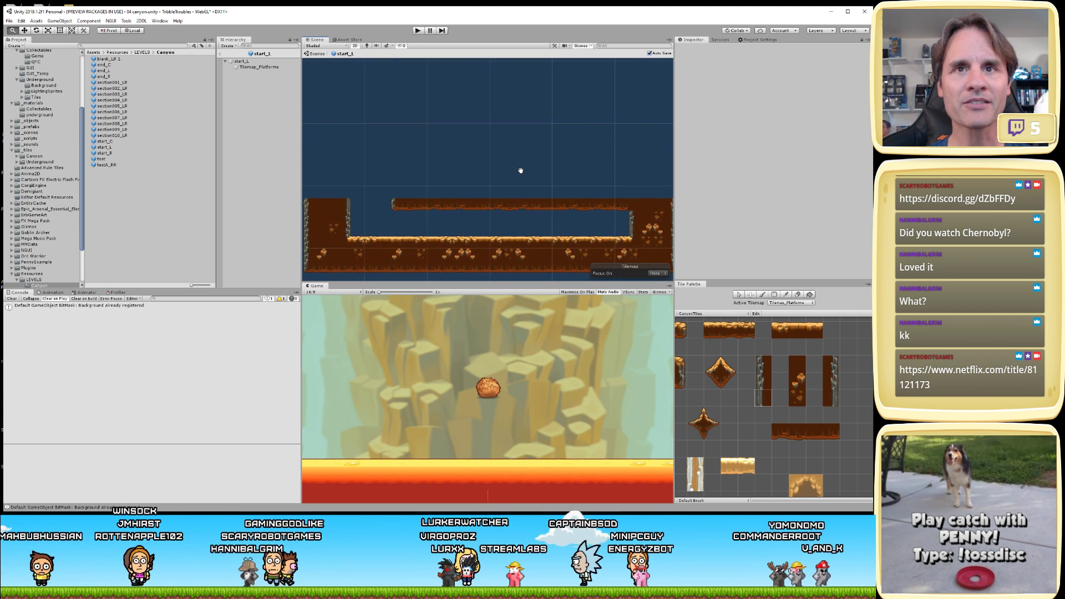
pyautogui.moveTo(516, 171)
pyautogui.mouseDown(button='middle')
pyautogui.moveTo(528, 178)
pyautogui.moveTo(518, 181)
pyautogui.mouseUp(button='middle')
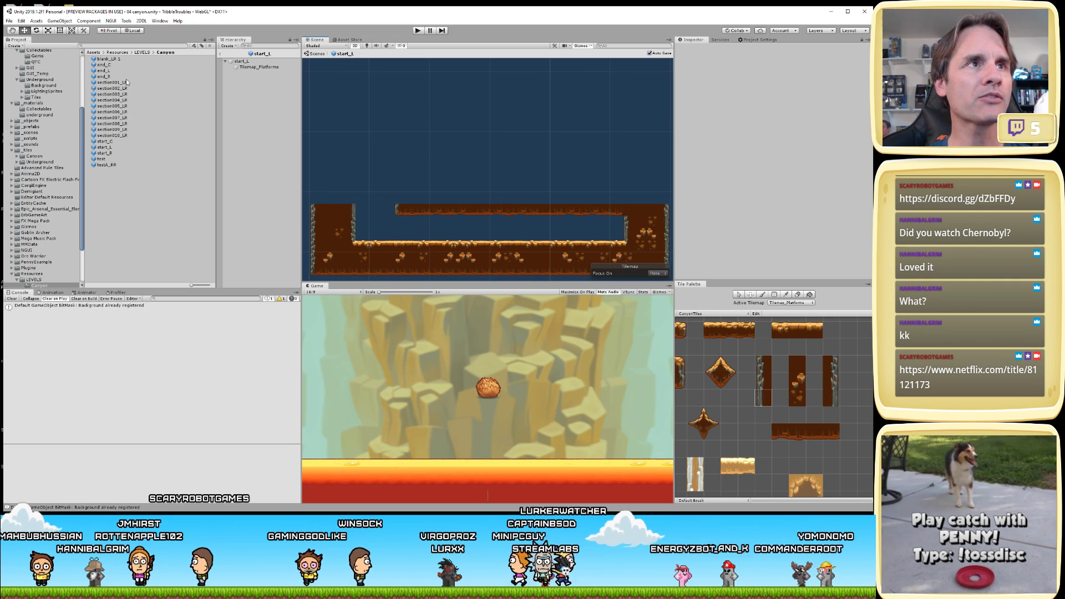
# - Open the section001_LR prefab and bring its tall rock column into view
pyautogui.doubleClick(119, 82)
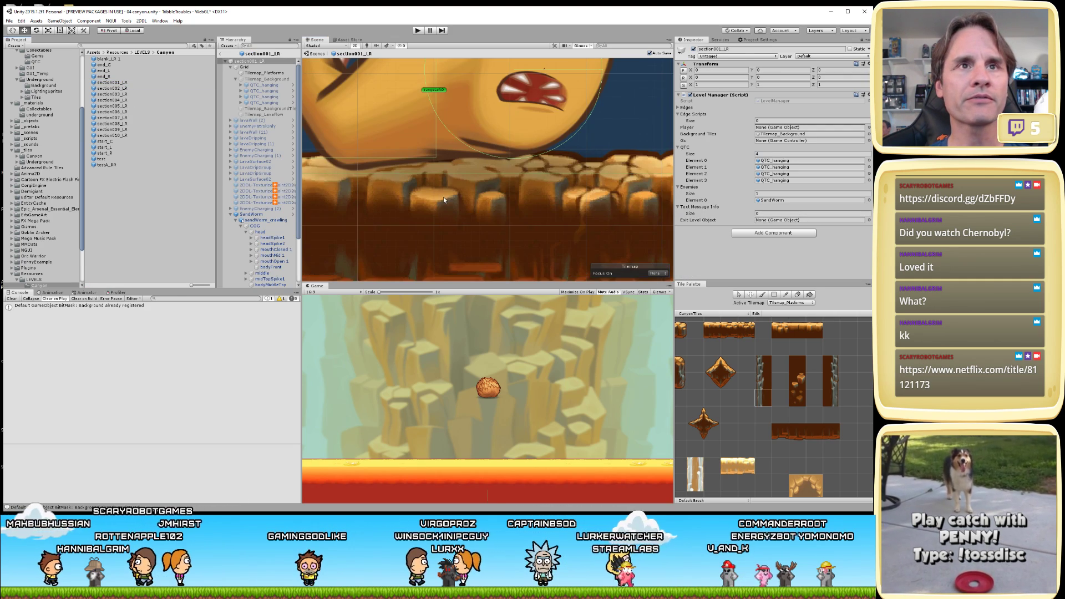
pyautogui.scroll(-8, 444, 217)
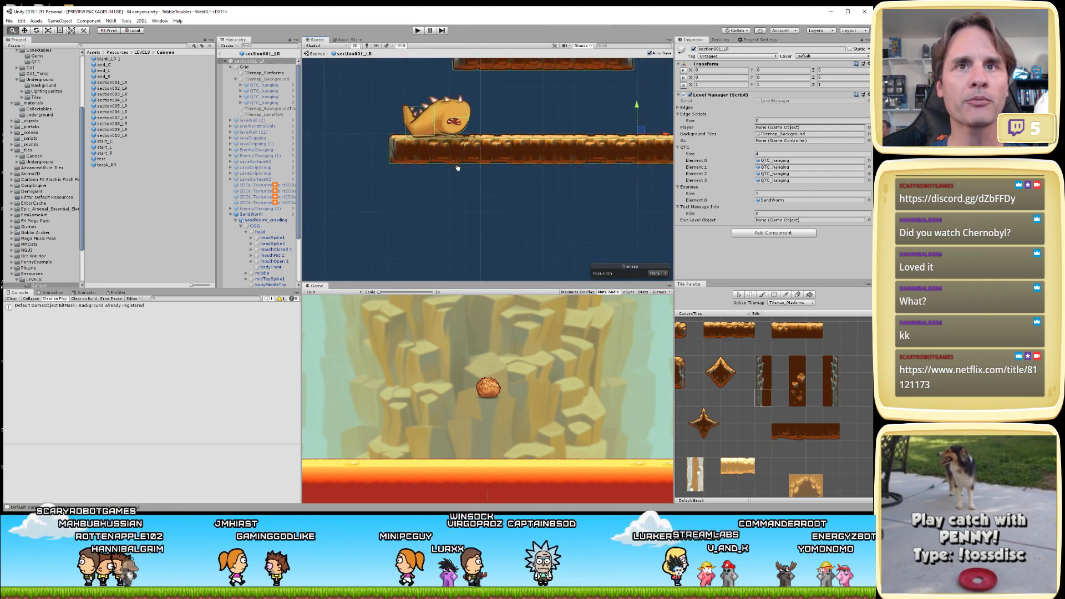
pyautogui.moveTo(452, 200); pyautogui.dragTo(635, 238, button='middle')
# - Paint column tiles at the tall rock column's base and save
pyautogui.click(797, 364)
pyautogui.click(420, 201)
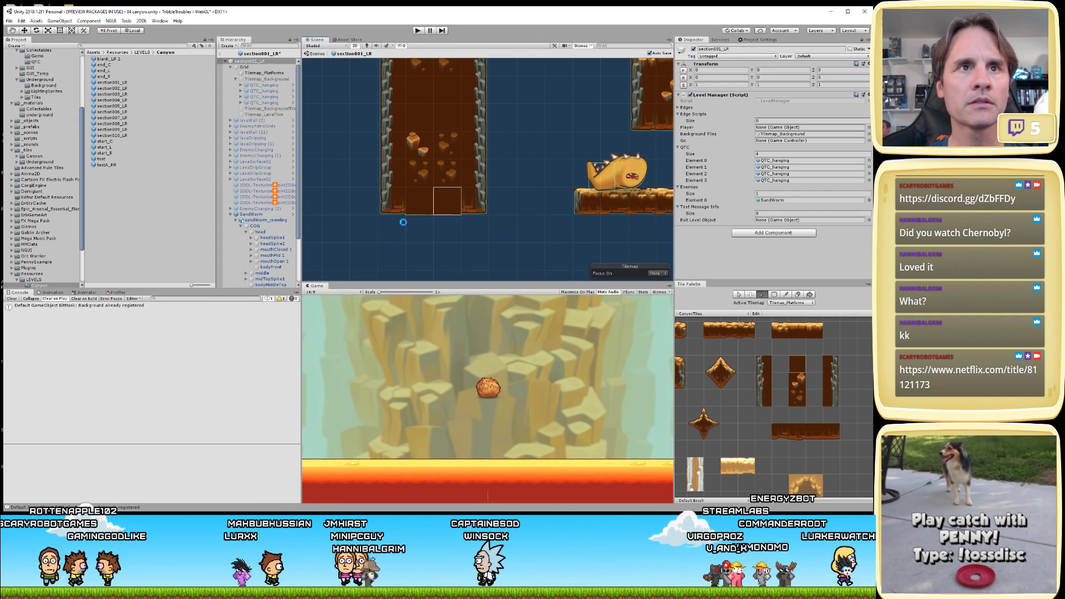
pyautogui.hotkey('ctrl', 's')
pyautogui.click(763, 381)
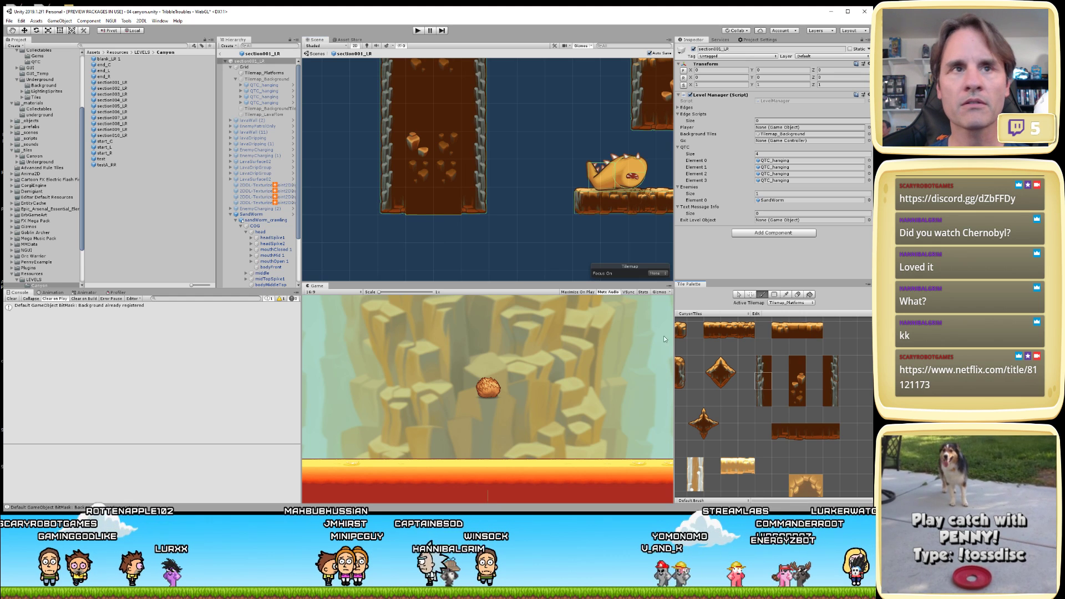
pyautogui.click(392, 201)
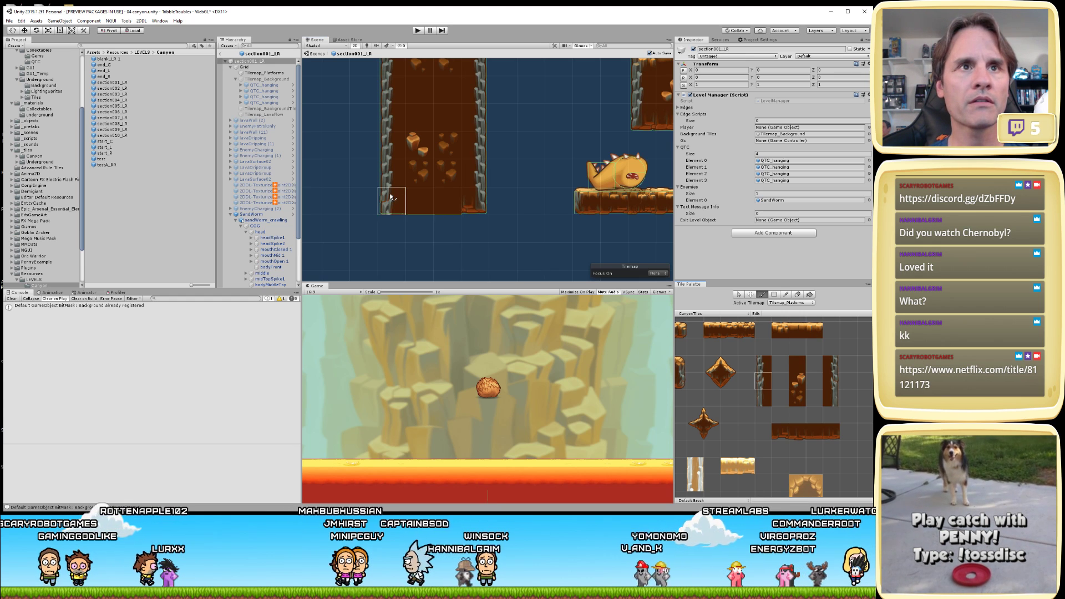
# - Paint dark tiles along the platform, undo them, and repaint with a different platform tile
pyautogui.click(841, 402)
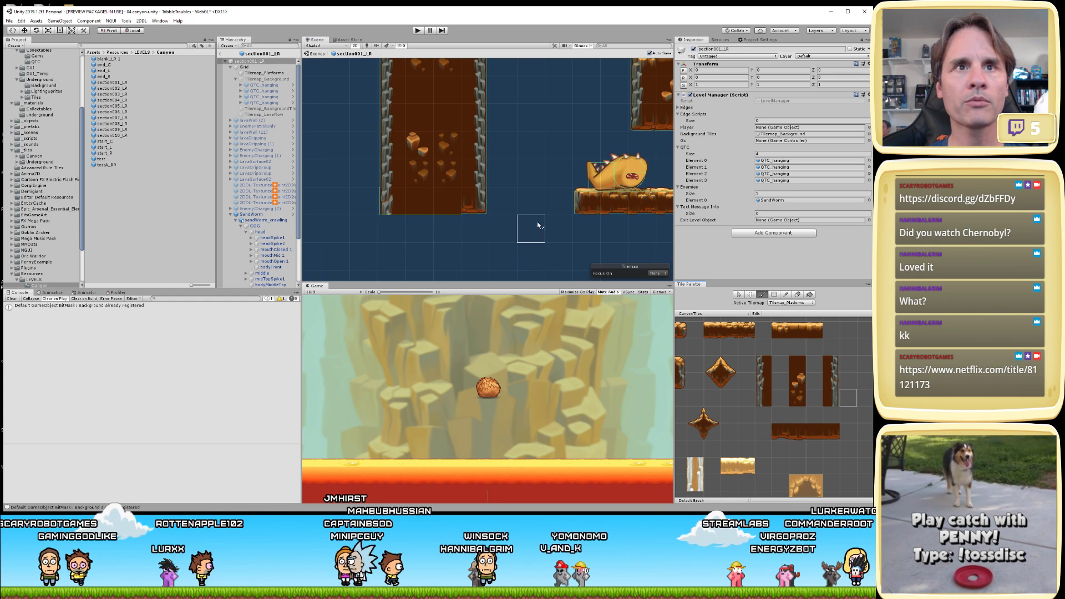
pyautogui.click(827, 399)
pyautogui.moveTo(610, 221); pyautogui.dragTo(386, 218, button='middle')
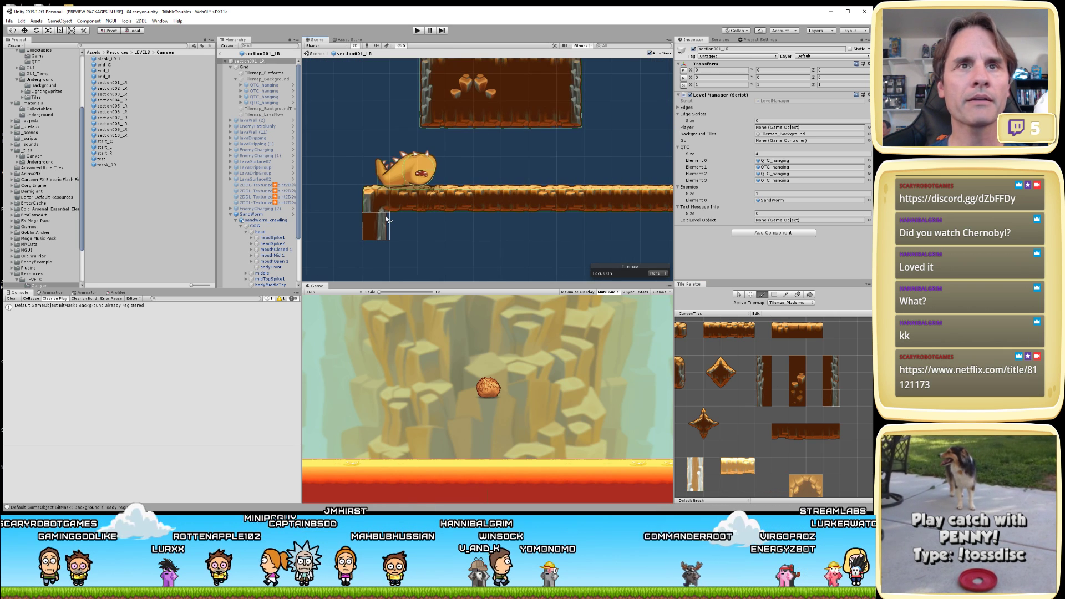
pyautogui.moveTo(738, 383); pyautogui.dragTo(800, 402, button='middle')
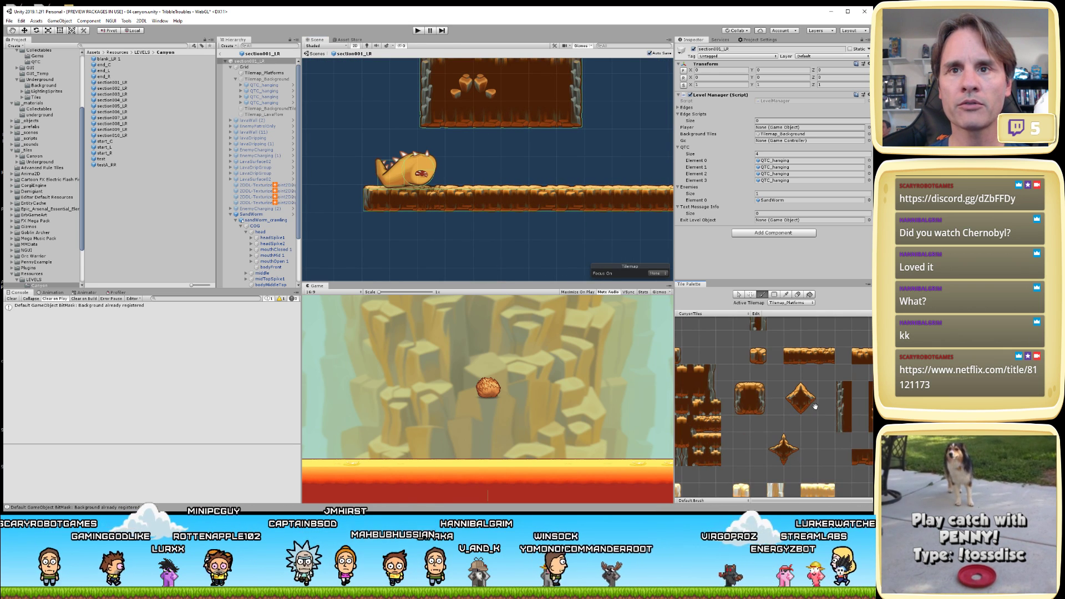
pyautogui.click(742, 391)
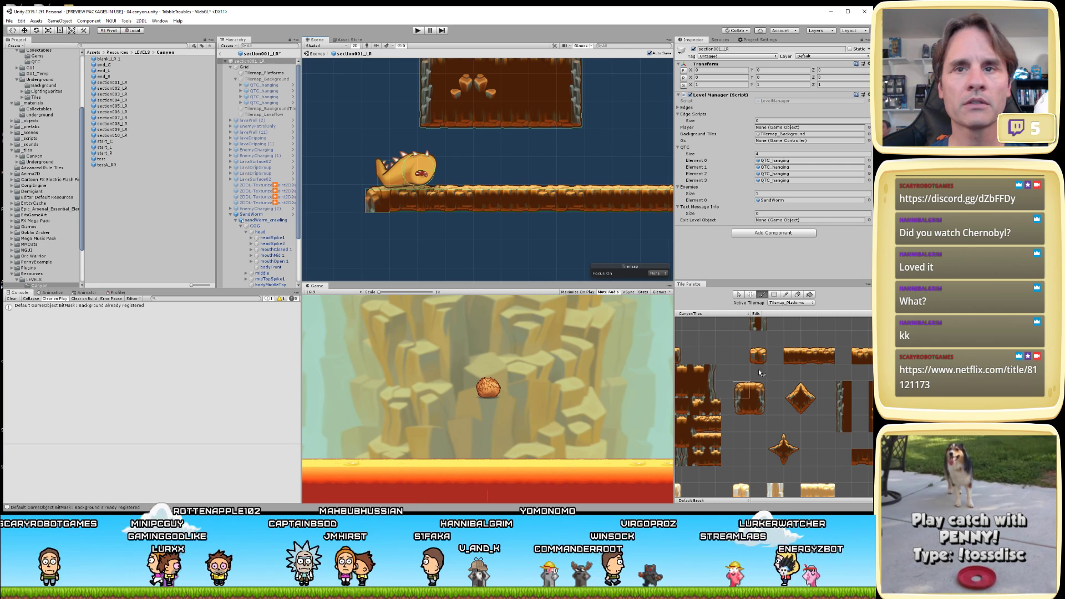
pyautogui.moveTo(868, 423); pyautogui.dragTo(785, 409, button='middle')
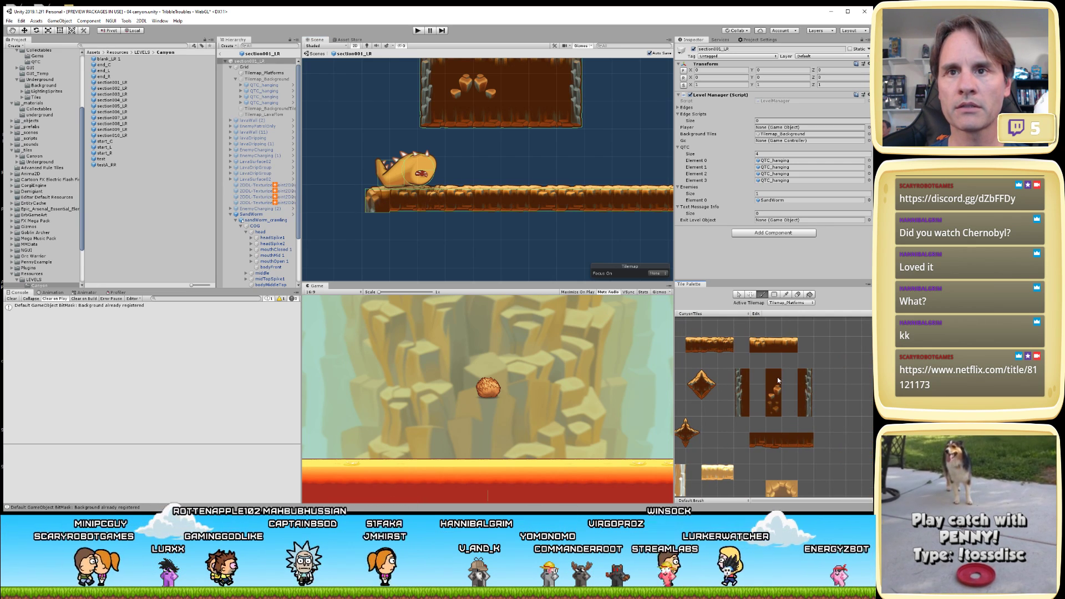
pyautogui.click(778, 381)
pyautogui.moveTo(403, 209); pyautogui.dragTo(531, 212)
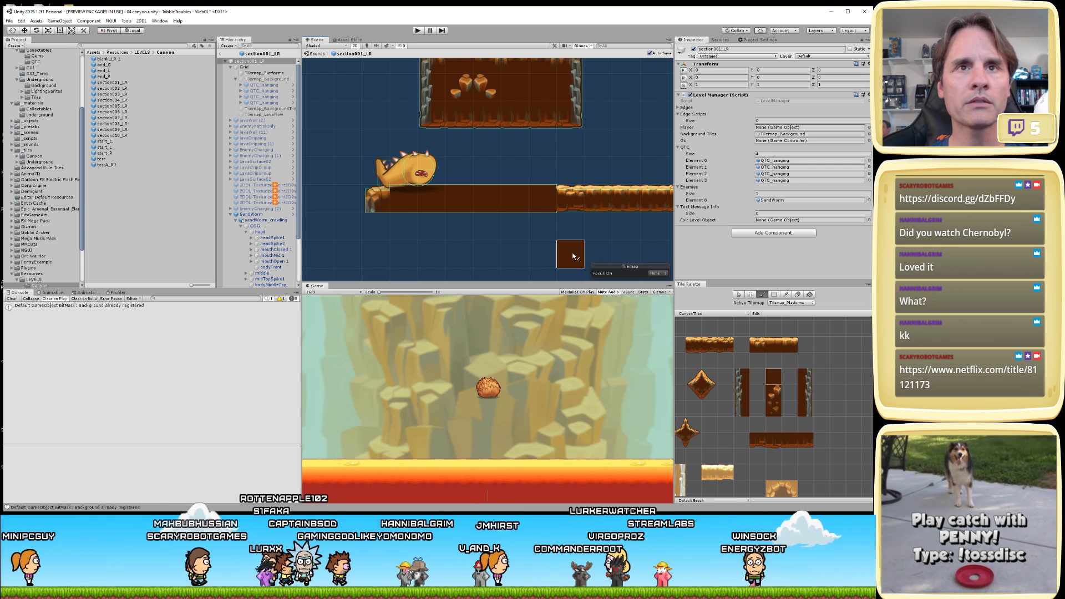
pyautogui.hotkey('ctrl', 'z')
pyautogui.click(772, 342)
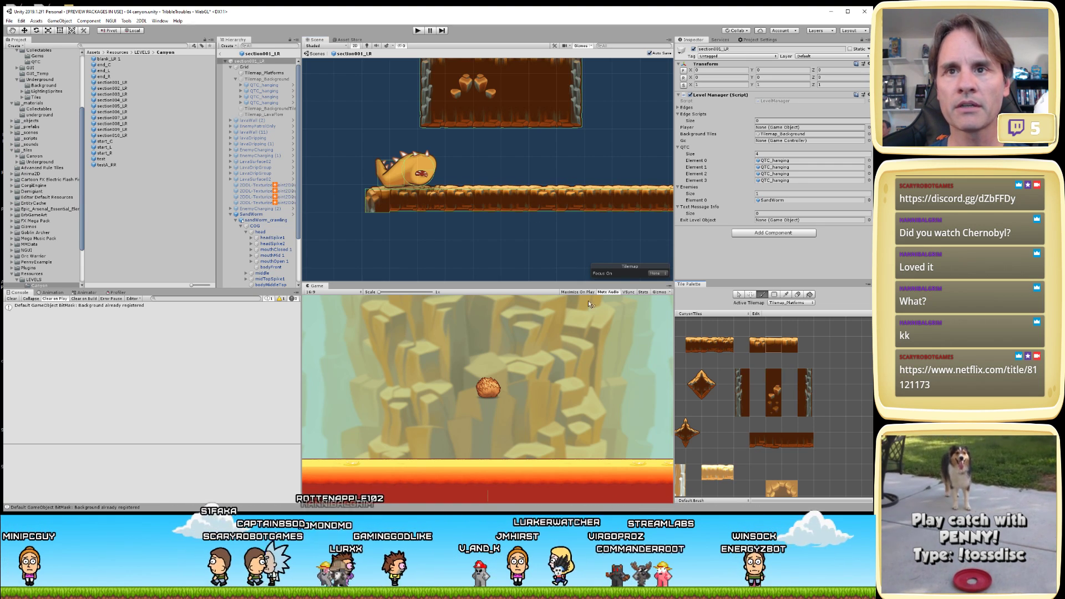
pyautogui.moveTo(407, 210); pyautogui.dragTo(620, 211)
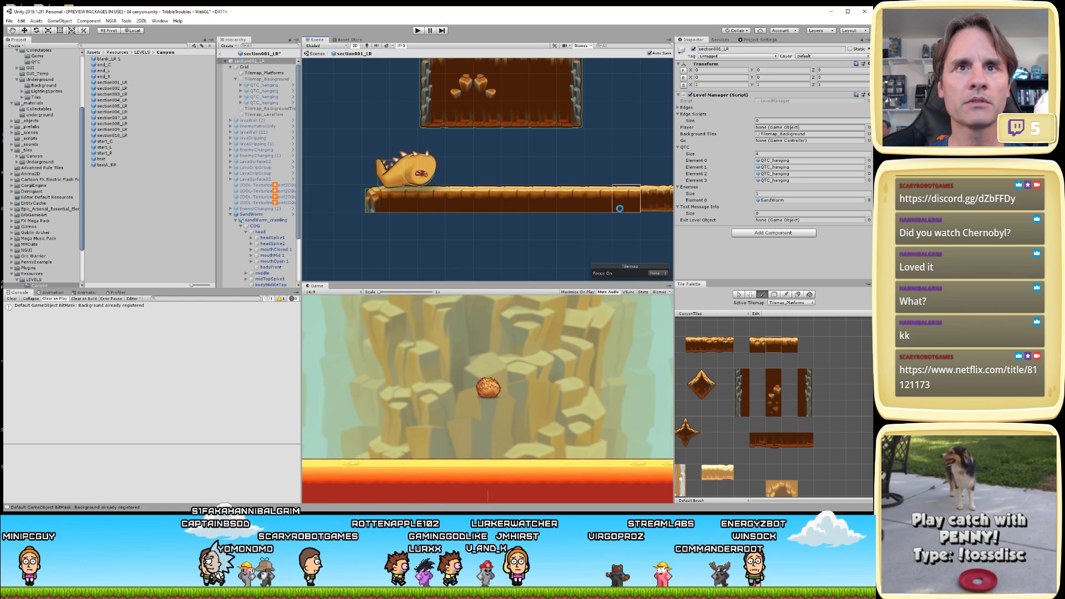
pyautogui.moveTo(620, 211); pyautogui.dragTo(502, 211, button='middle')
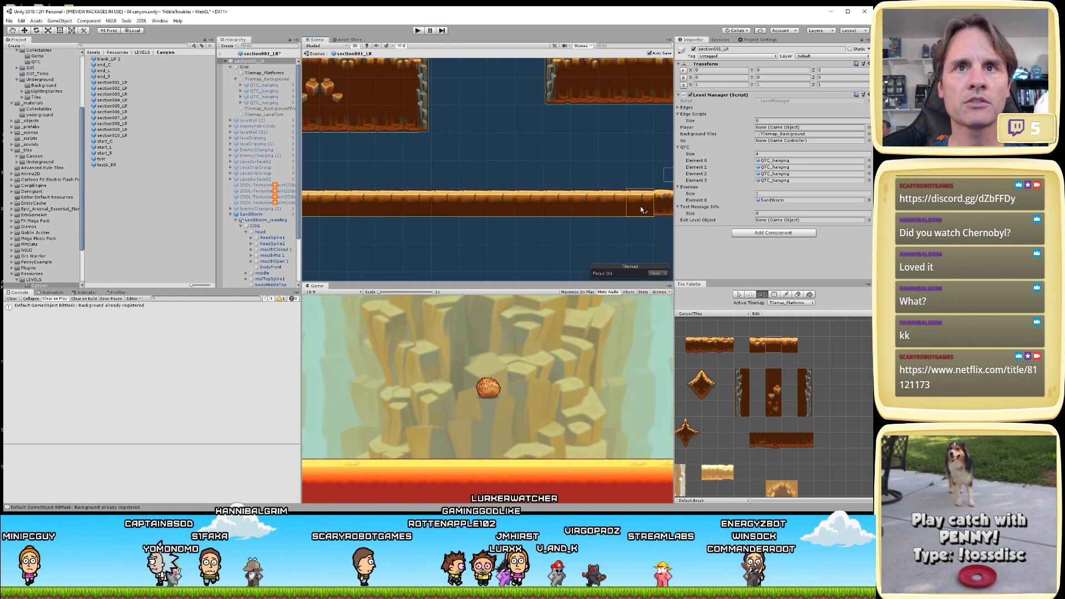
# - Paint end tiles at the lower platform's right end and save
pyautogui.scroll(-2, 583, 227)
pyautogui.moveTo(602, 227); pyautogui.dragTo(397, 233, button='middle')
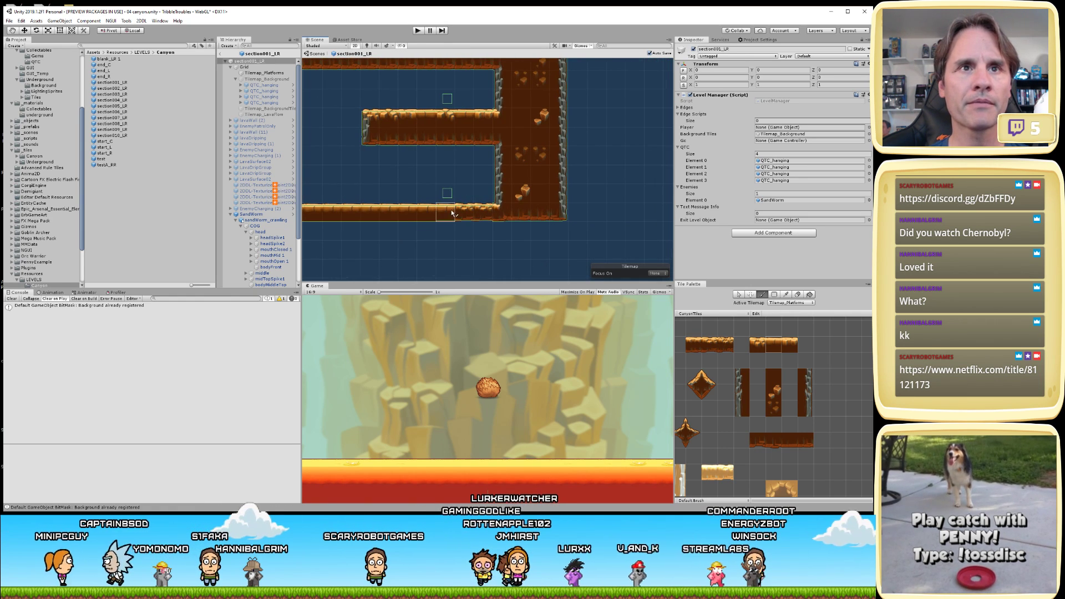
pyautogui.moveTo(447, 213); pyautogui.dragTo(492, 217)
pyautogui.hotkey('ctrl', 's')
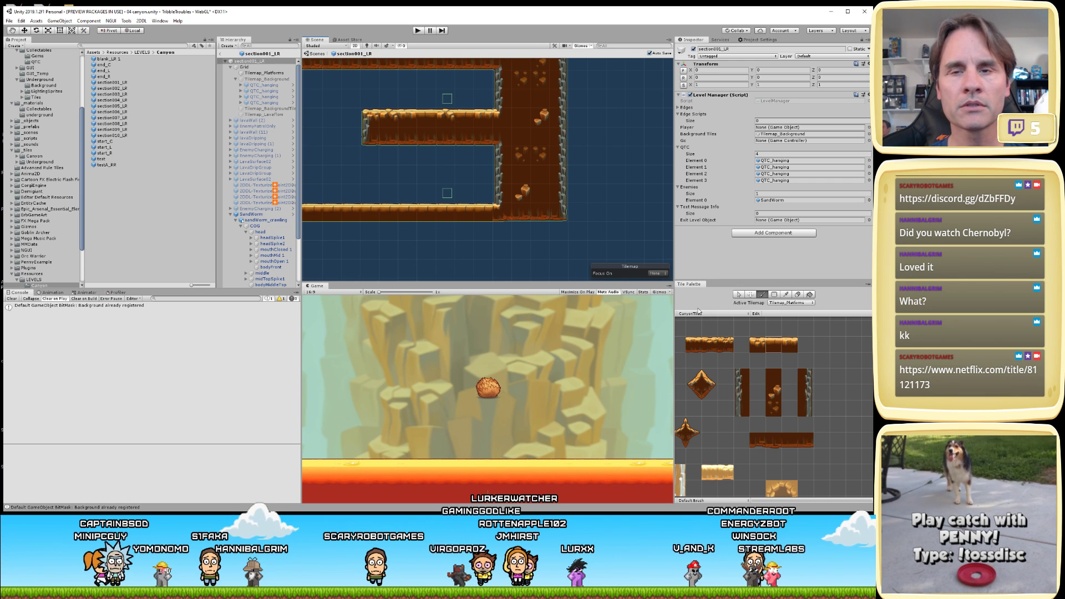
pyautogui.click(774, 377)
pyautogui.click(541, 212)
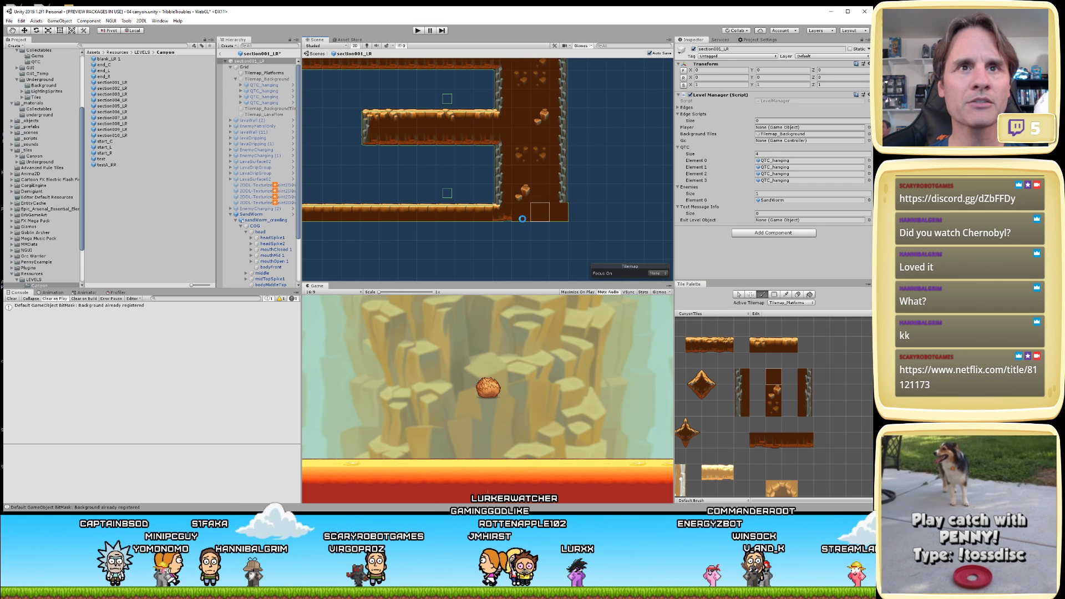
pyautogui.hotkey('ctrl', 's')
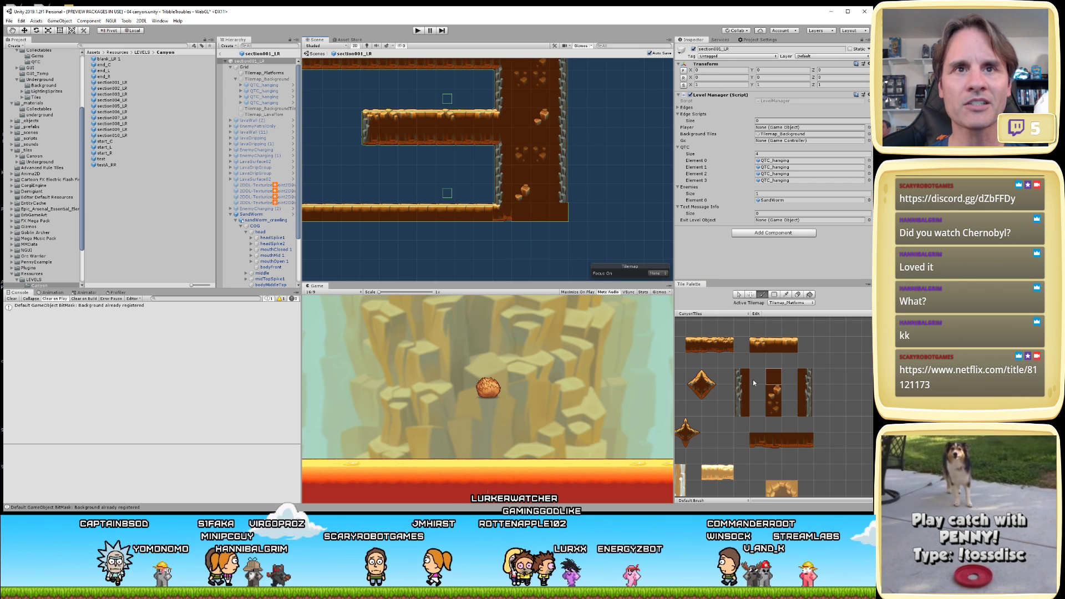
# - Paint a corner tile at the platform's lower-right end, then return to the Move tool
pyautogui.click(804, 405)
pyautogui.click(557, 213)
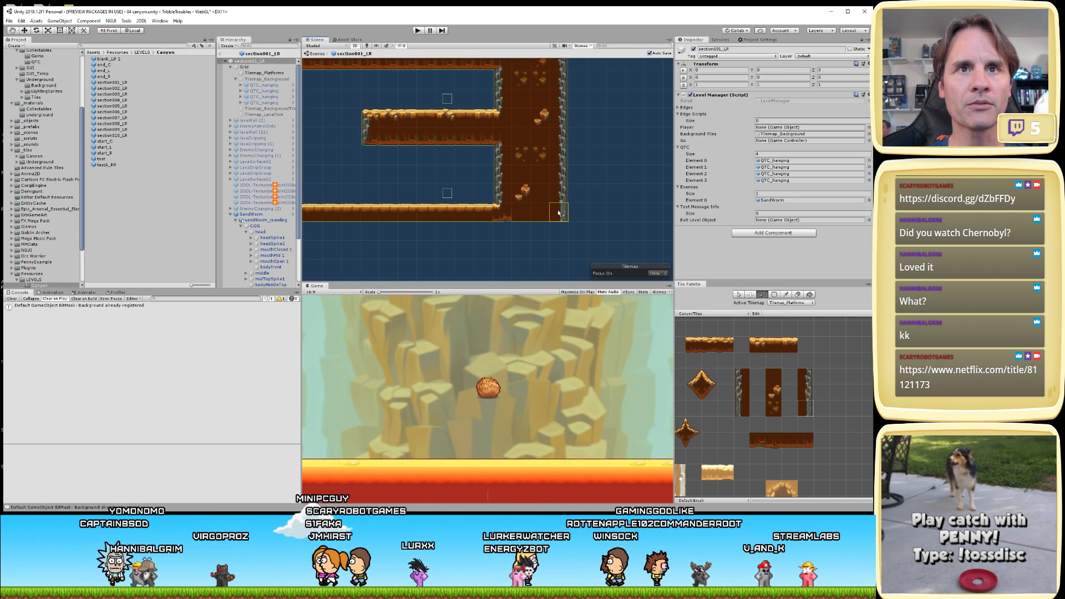
pyautogui.scroll(-2, 528, 254)
pyautogui.press('w')
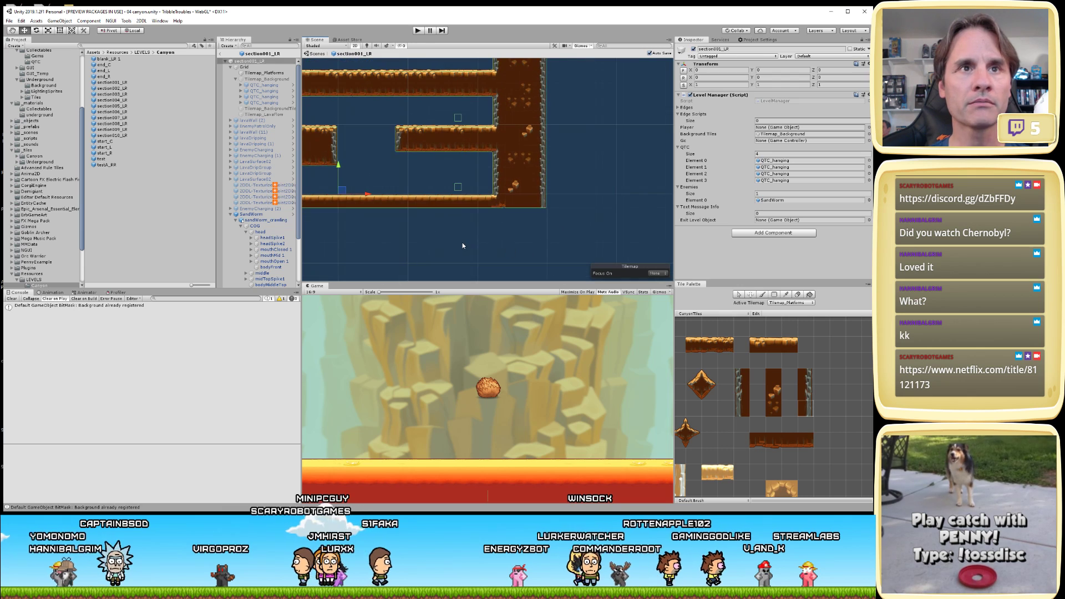
pyautogui.click(461, 245)
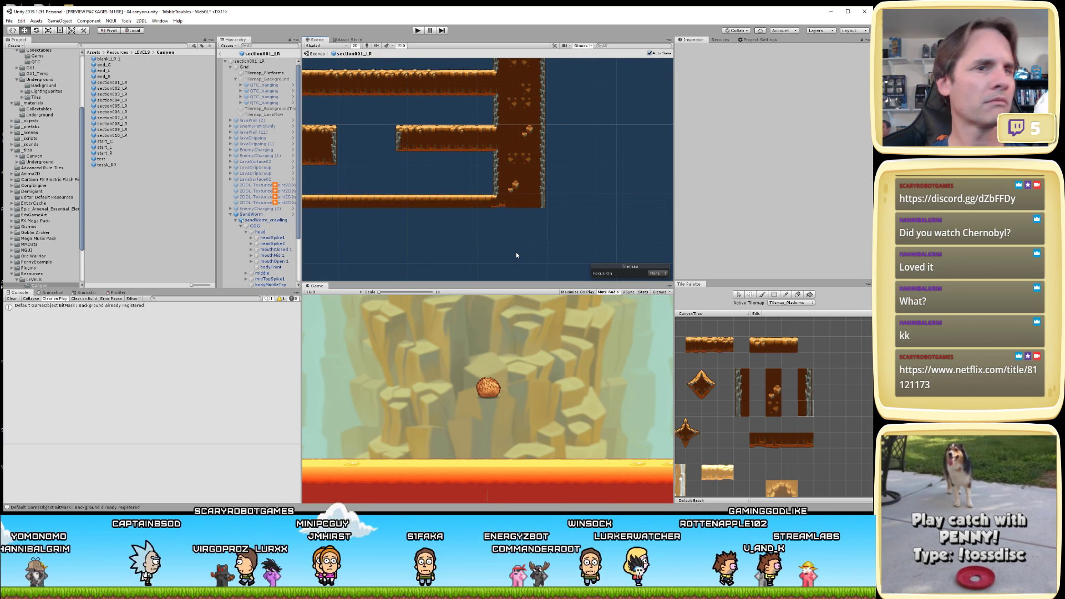
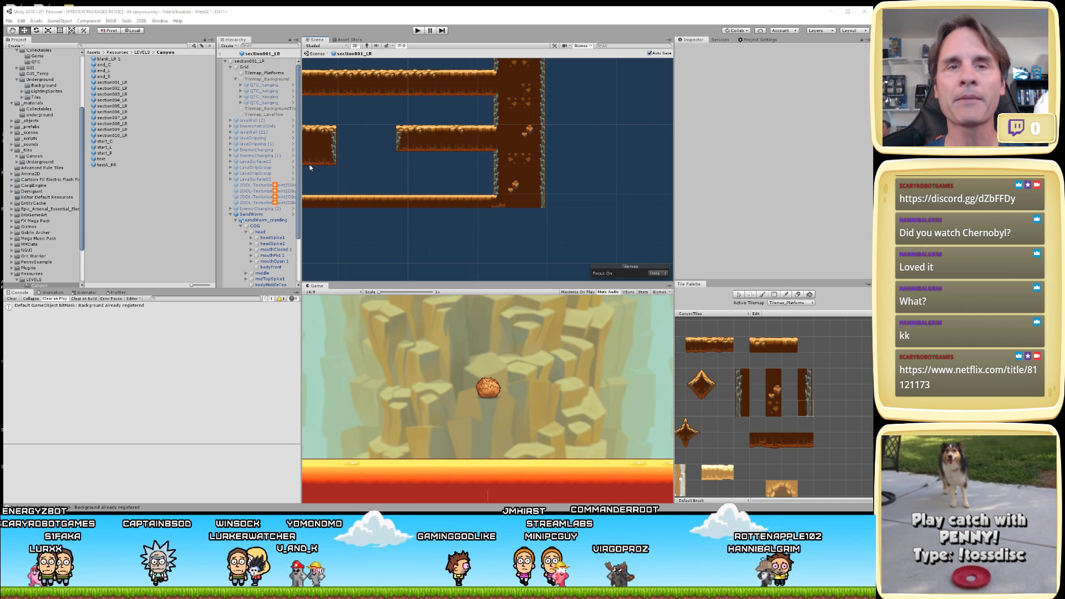
# - Paint the top-left corner tile onto the wall column's top
pyautogui.scroll(-4, 457, 181)
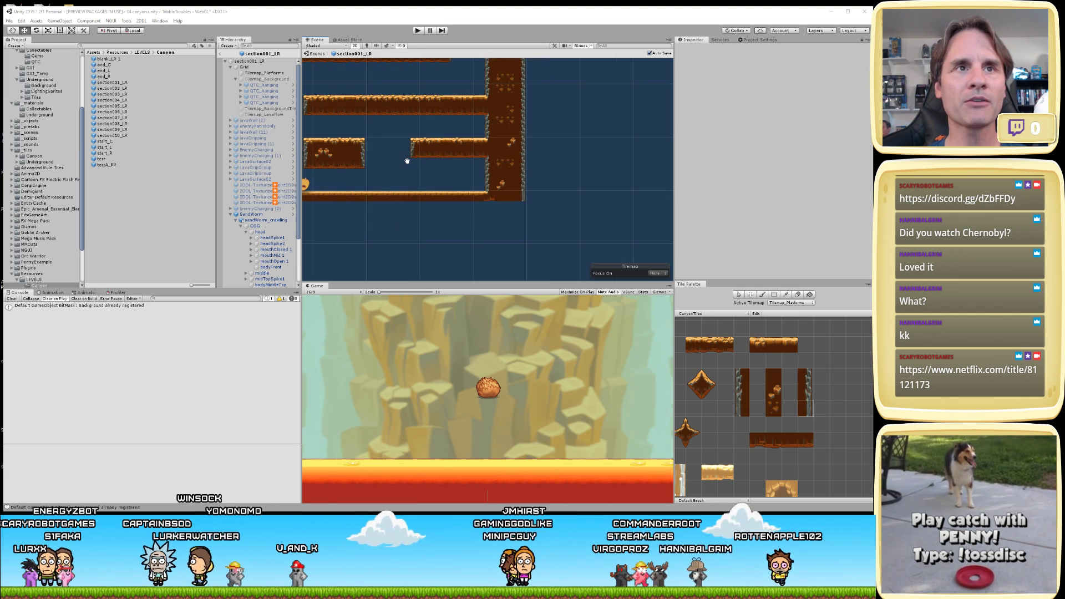
pyautogui.moveTo(545, 206); pyautogui.dragTo(568, 221)
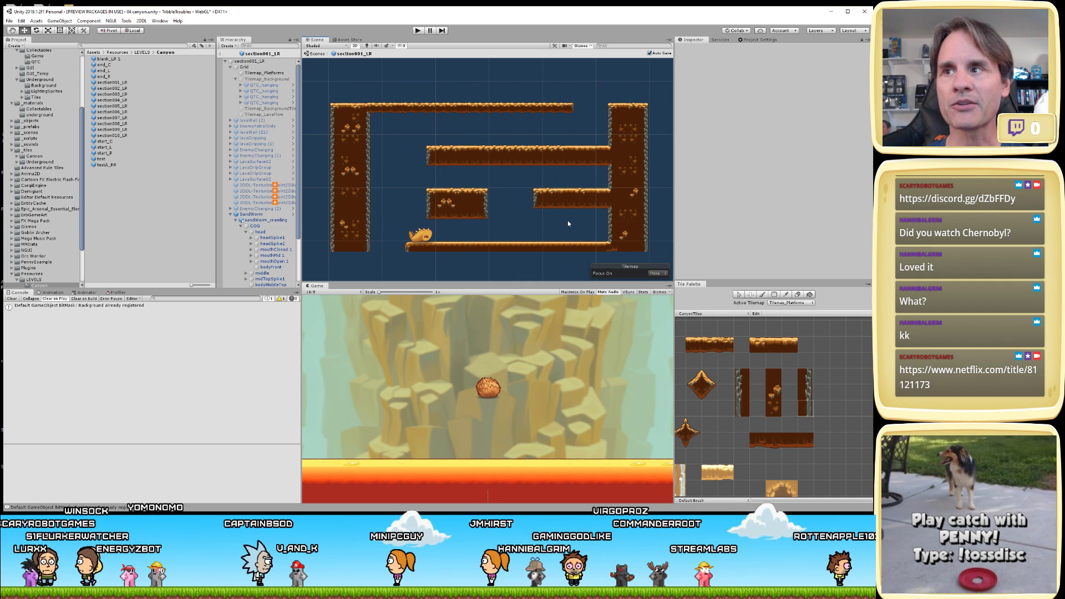
pyautogui.scroll(3, 475, 107)
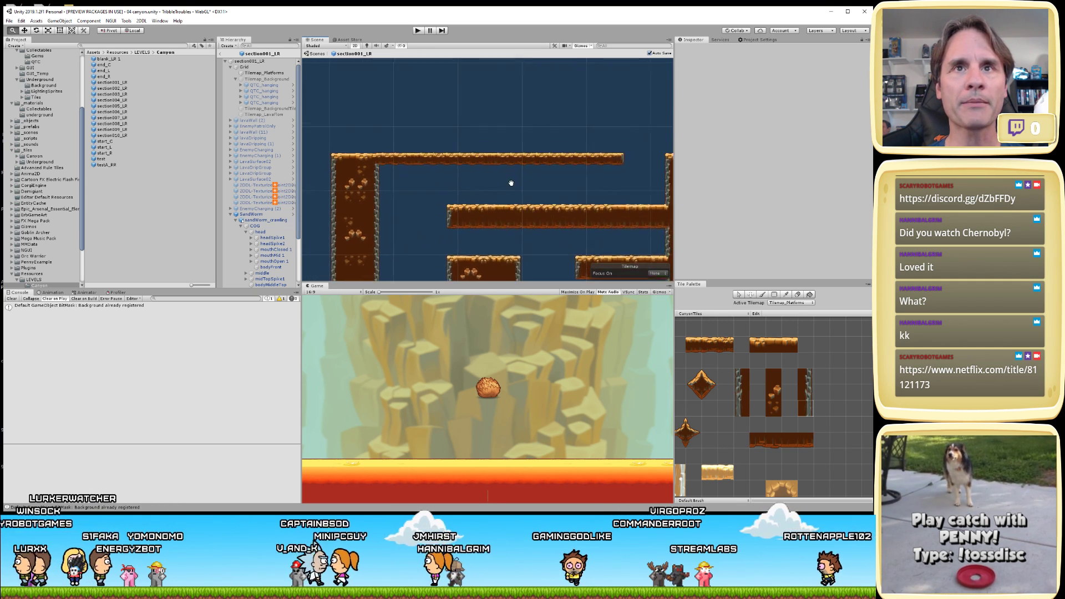
pyautogui.moveTo(511, 183); pyautogui.dragTo(492, 207, button='middle')
pyautogui.scroll(2, 506, 214)
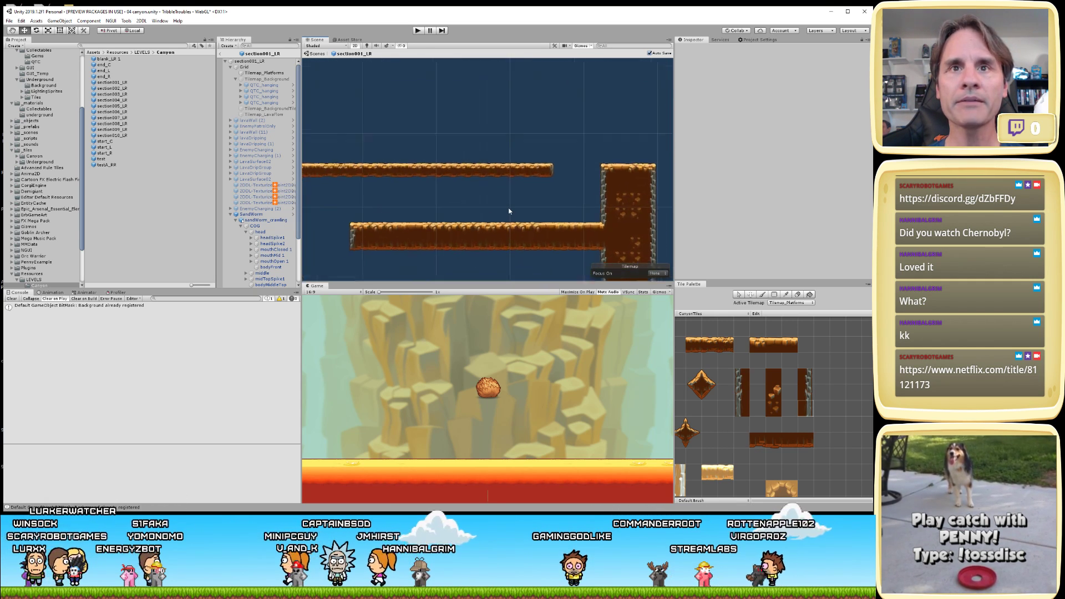
pyautogui.click(741, 408)
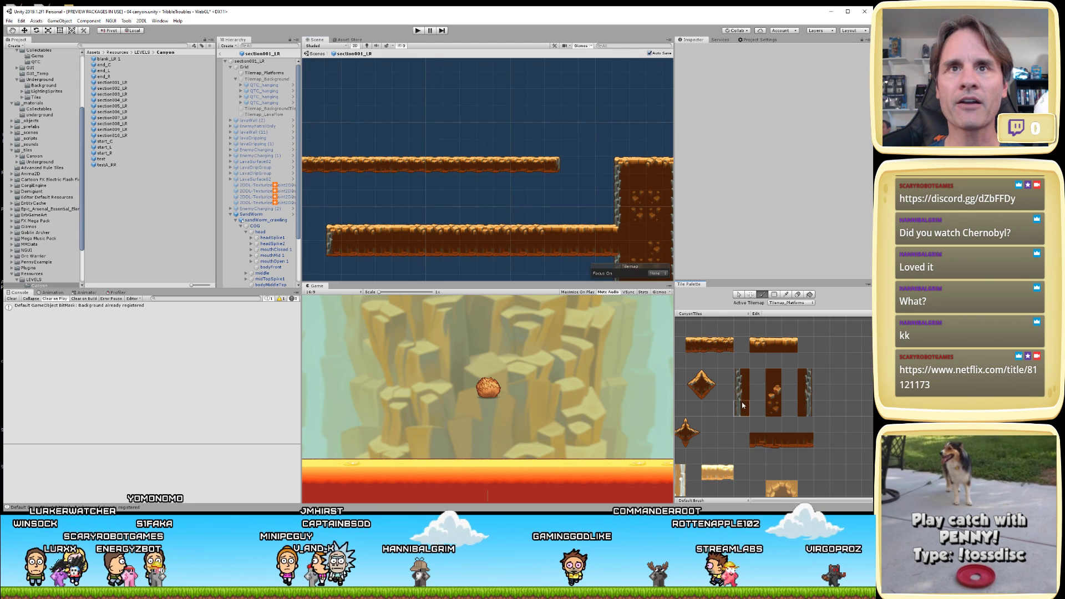
pyautogui.click(621, 164)
# - Paint the top-right corner tile, then fill the wall's top with the plain middle tile
pyautogui.moveTo(591, 201); pyautogui.dragTo(468, 218, button='middle')
pyautogui.click(807, 379)
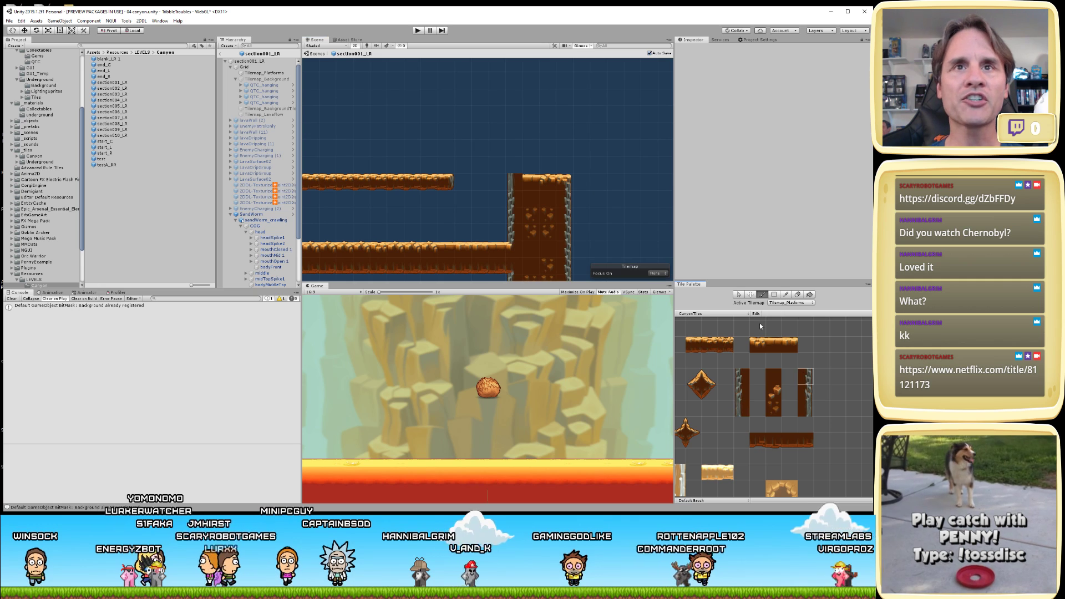
pyautogui.click(565, 183)
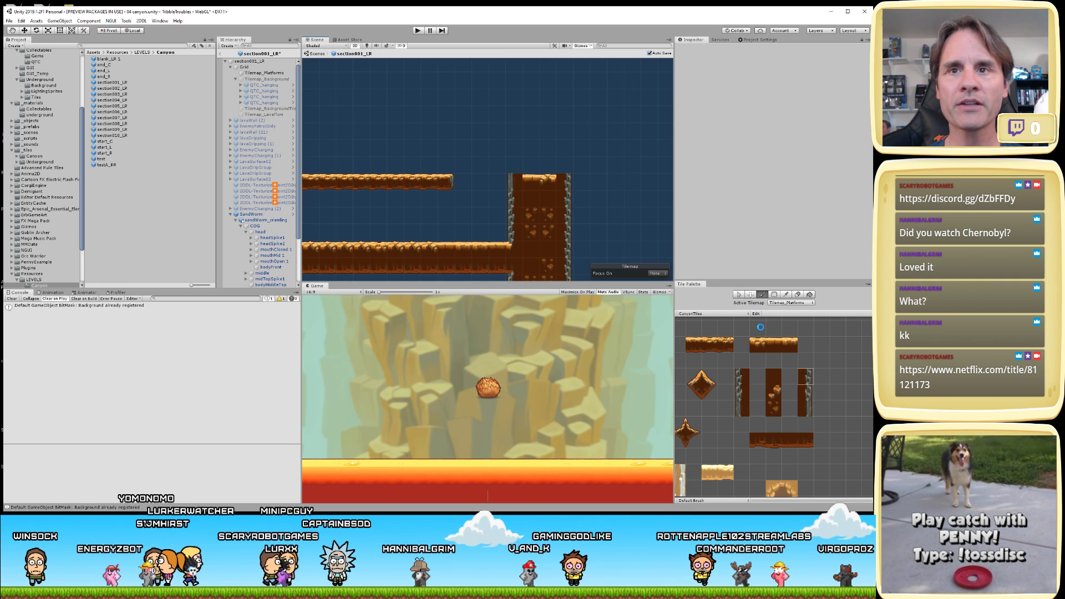
pyautogui.click(779, 381)
pyautogui.click(531, 182)
pyautogui.click(549, 182)
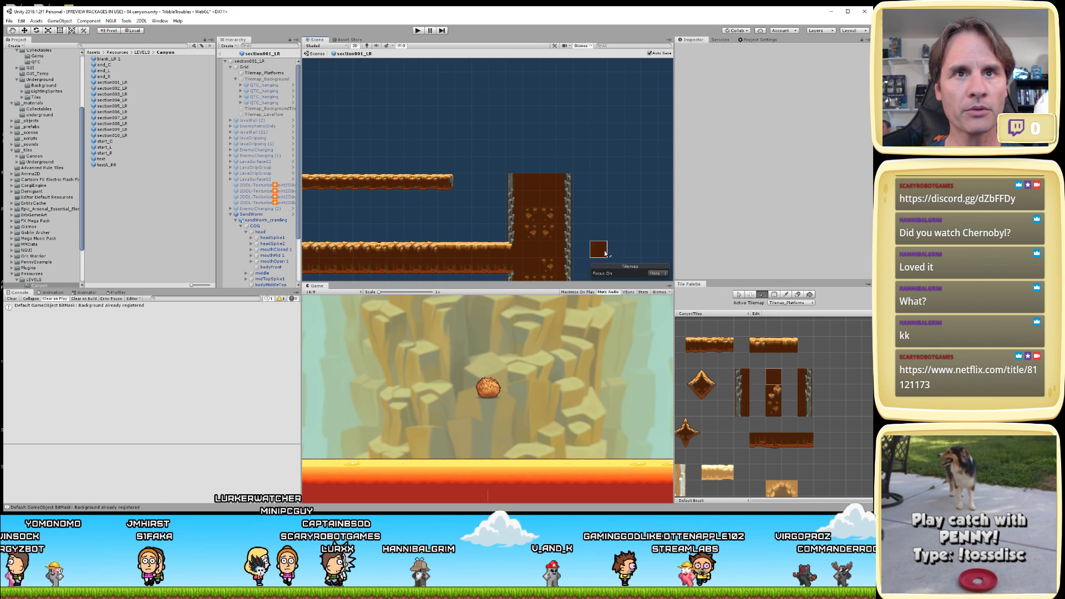
pyautogui.moveTo(575, 214)
pyautogui.mouseDown(button='middle')
pyautogui.moveTo(601, 202)
pyautogui.moveTo(554, 217)
pyautogui.moveTo(538, 235)
pyautogui.mouseUp(button='middle')
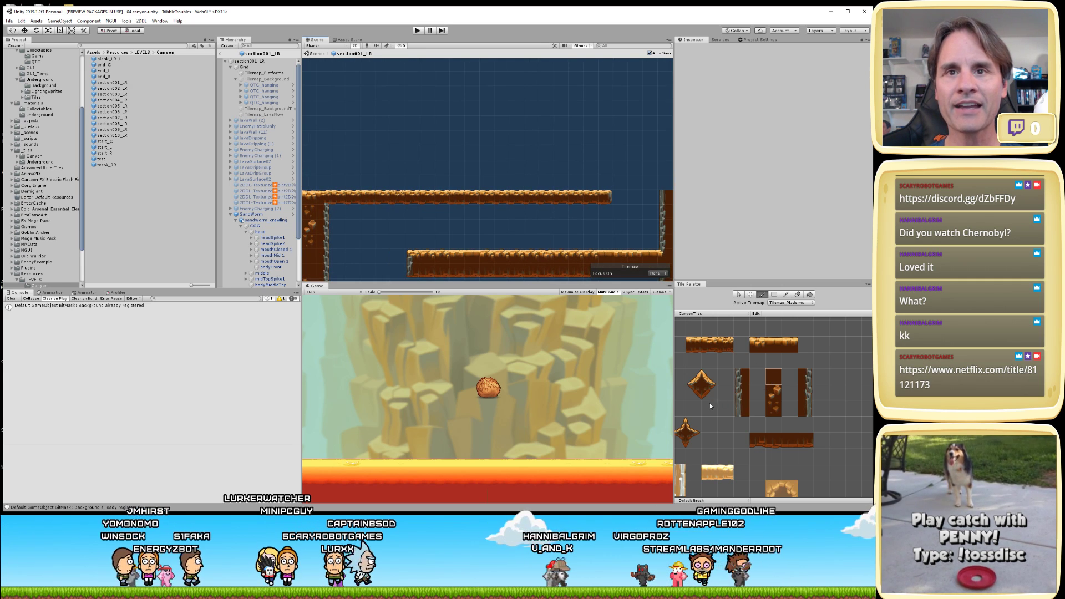
pyautogui.moveTo(710, 406); pyautogui.dragTo(786, 398, button='middle')
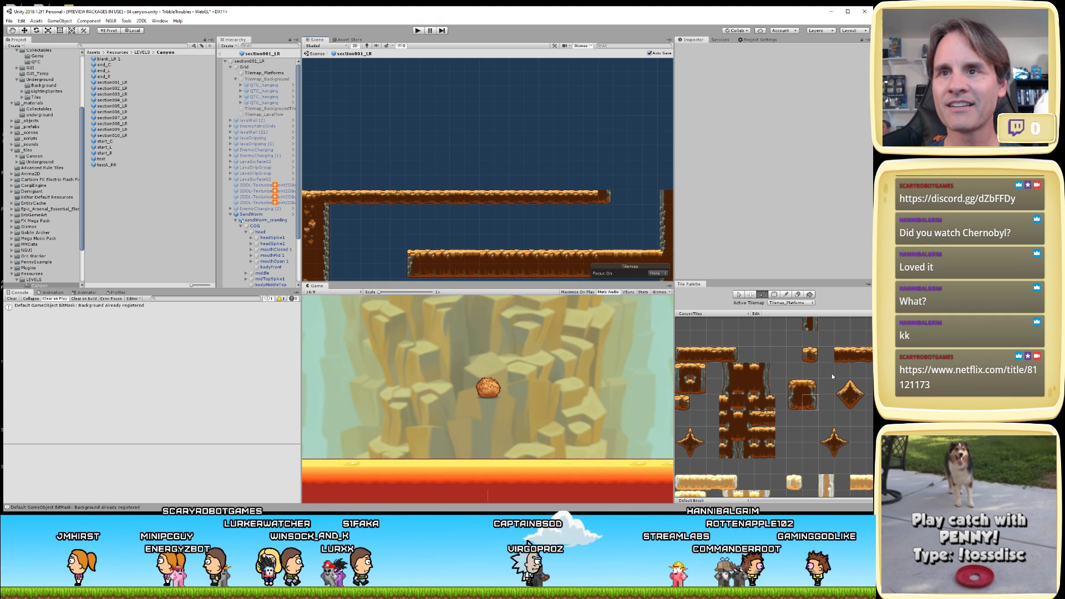
# - Undo the last tile edit and paint two tiles at the upper platform's left end
pyautogui.scroll(-1, 827, 373)
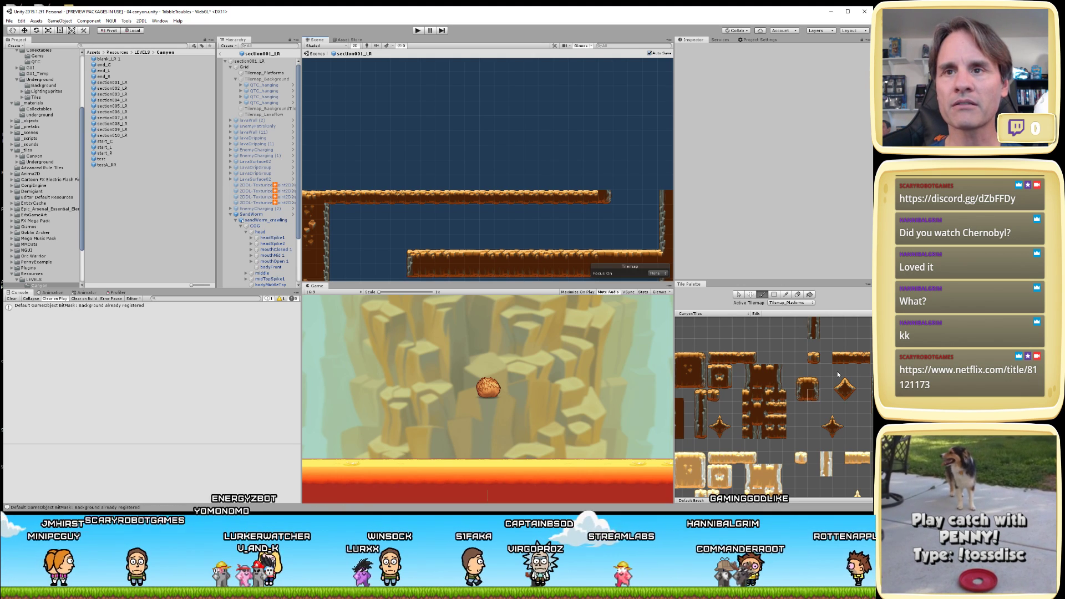
pyautogui.moveTo(838, 374); pyautogui.dragTo(783, 378, button='middle')
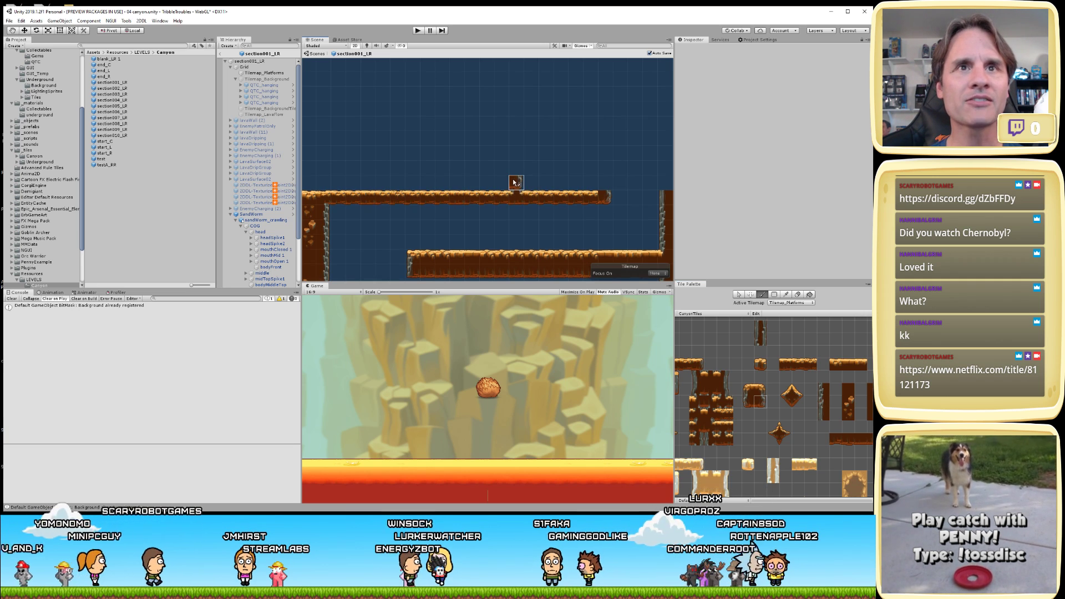
pyautogui.hotkey('ctrl', 'z')
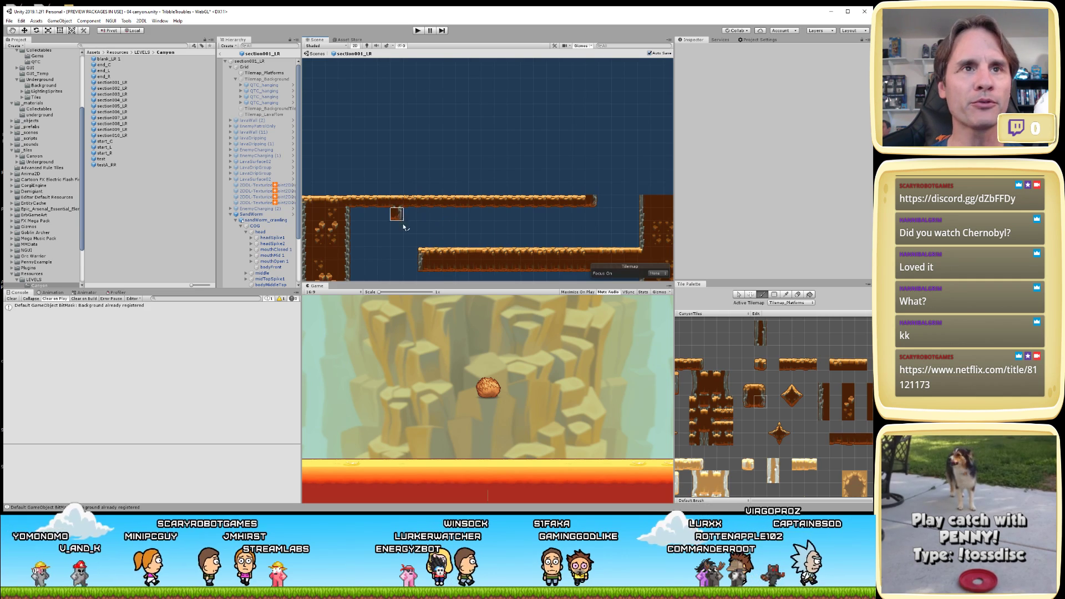
pyautogui.moveTo(396, 227); pyautogui.dragTo(495, 237, button='middle')
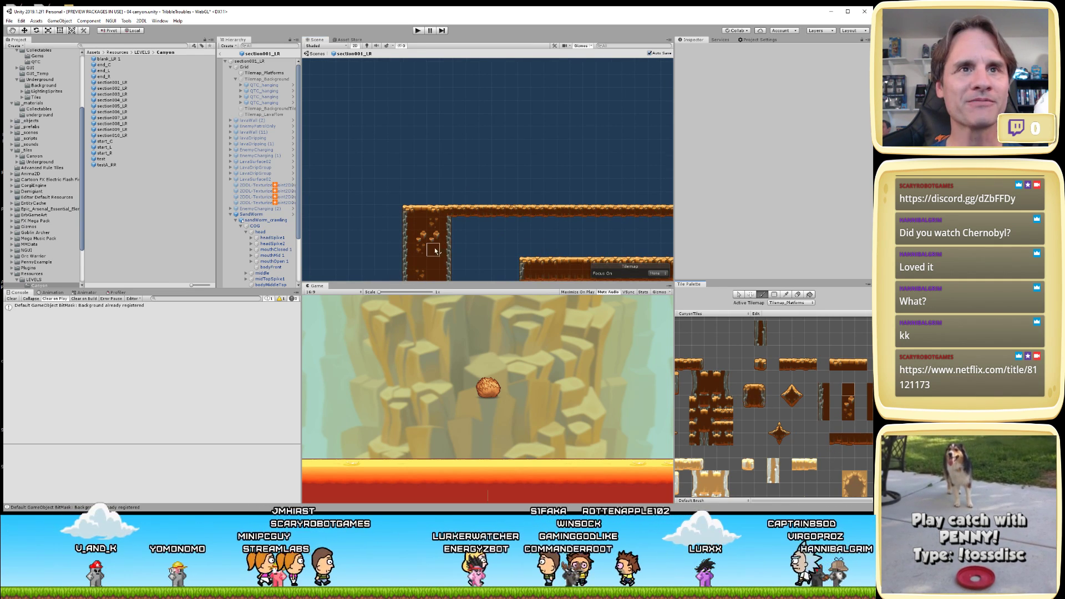
pyautogui.click(417, 210)
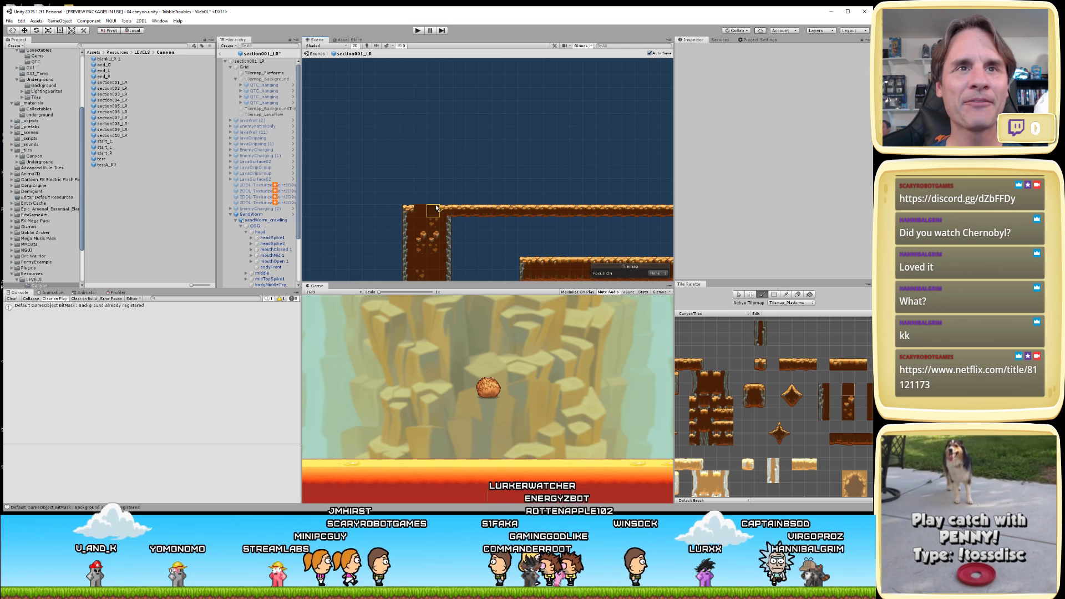
pyautogui.click(433, 210)
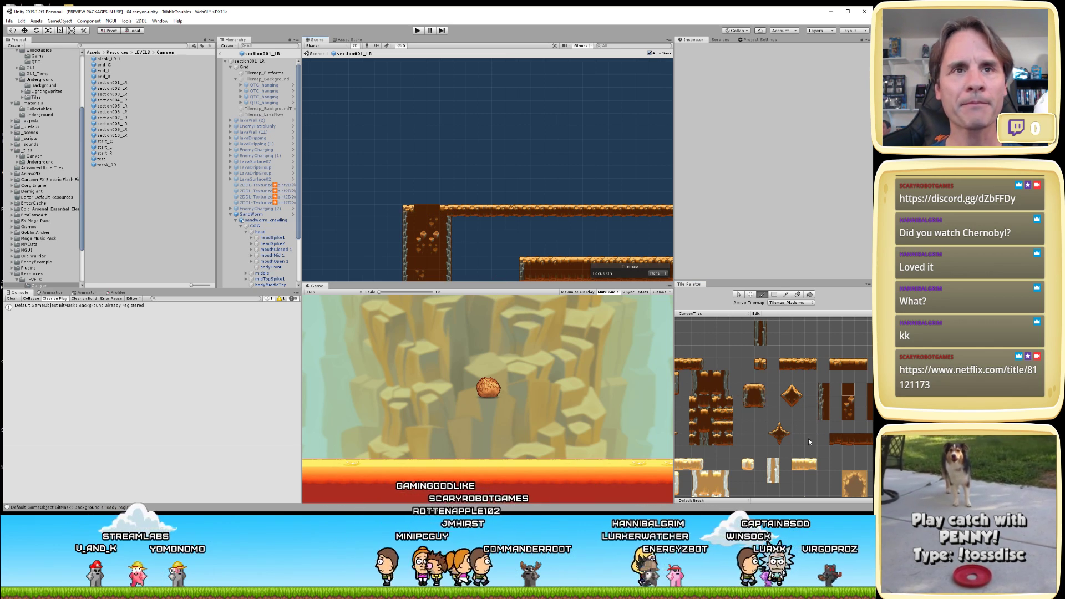
# - Paint the darker platform tile along the full upper platform row, plus one tile below
pyautogui.moveTo(807, 438); pyautogui.dragTo(764, 400, button='middle')
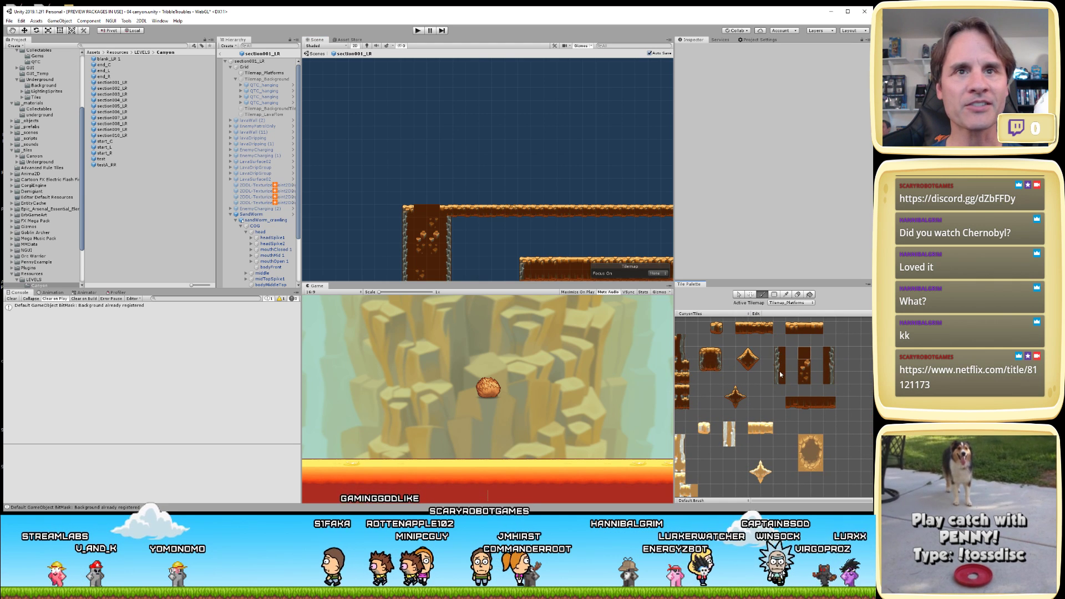
pyautogui.click(780, 367)
pyautogui.click(485, 275)
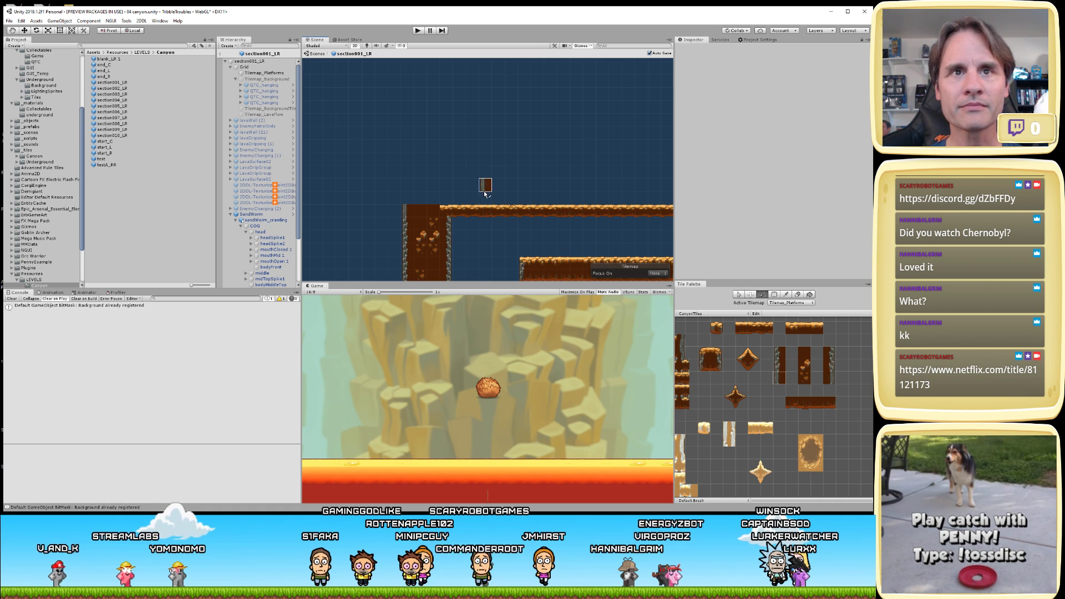
pyautogui.moveTo(537, 237); pyautogui.dragTo(451, 233, button='middle')
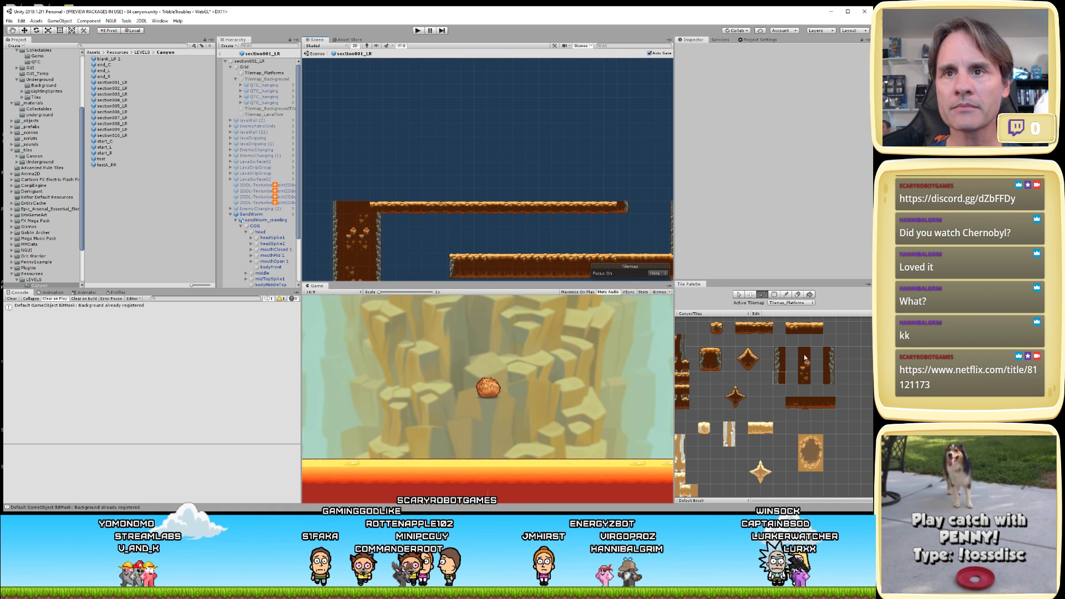
pyautogui.click(814, 405)
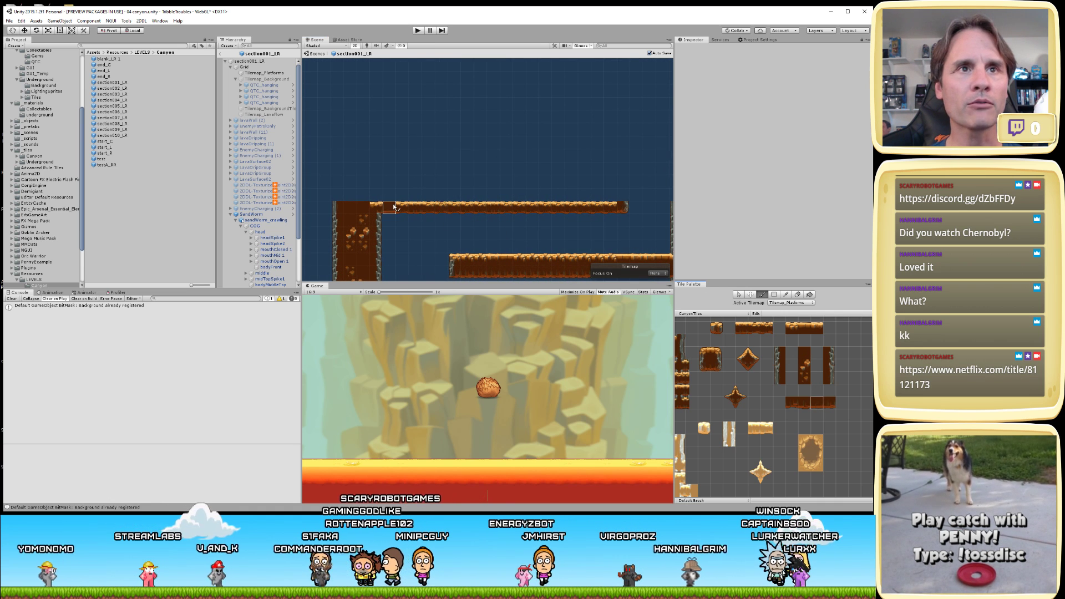
pyautogui.moveTo(382, 207); pyautogui.dragTo(549, 209)
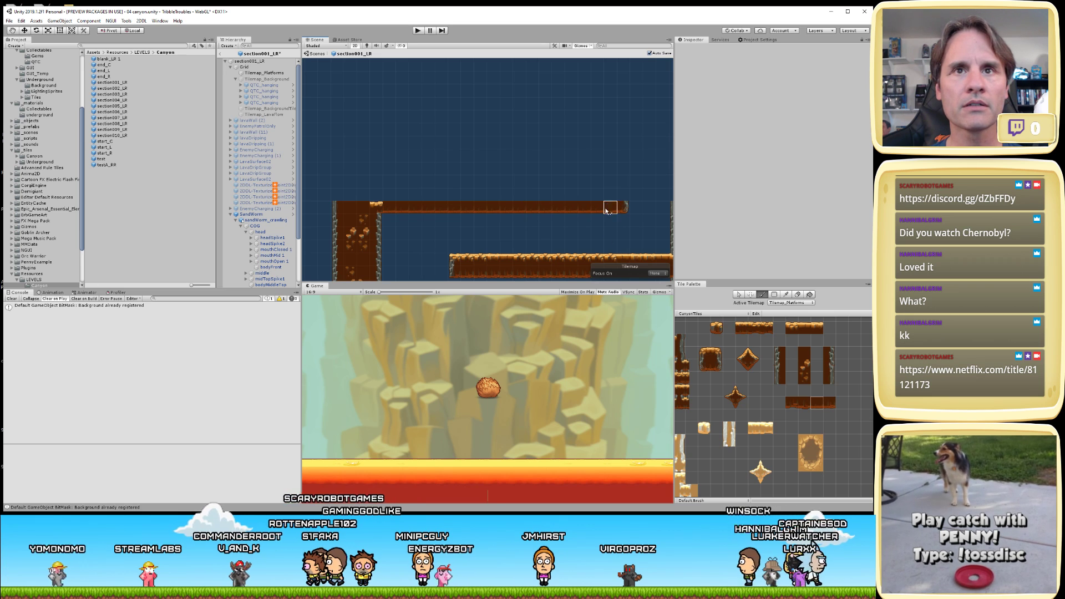
pyautogui.click(505, 220)
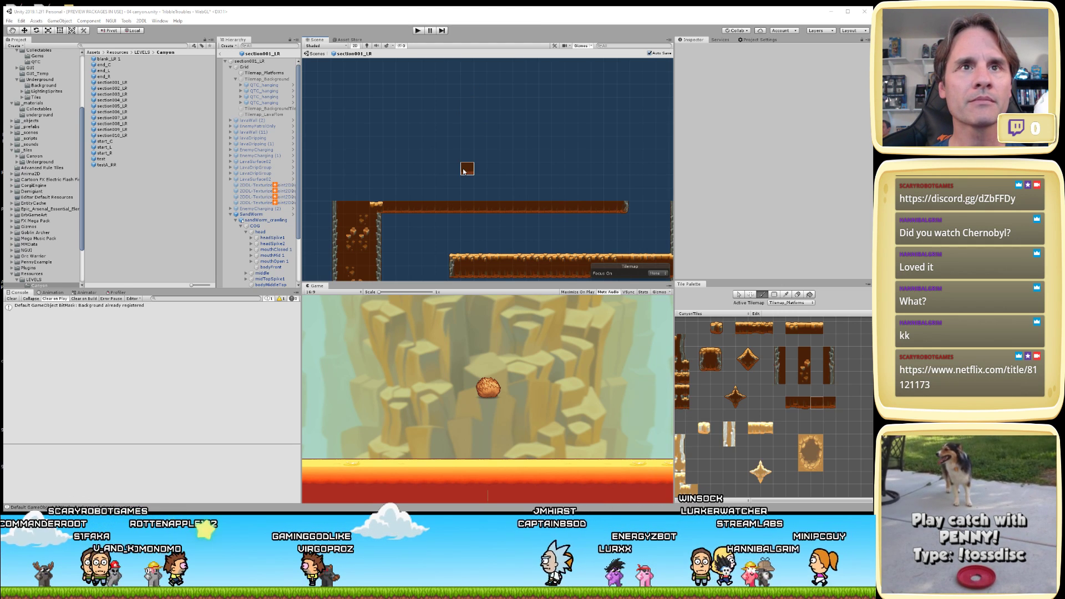
# - Clear the brush with an empty palette cell and zoom out over the section001_LR level
pyautogui.click(815, 418)
pyautogui.moveTo(497, 203); pyautogui.dragTo(481, 142, button='middle')
pyautogui.scroll(-4, 500, 181)
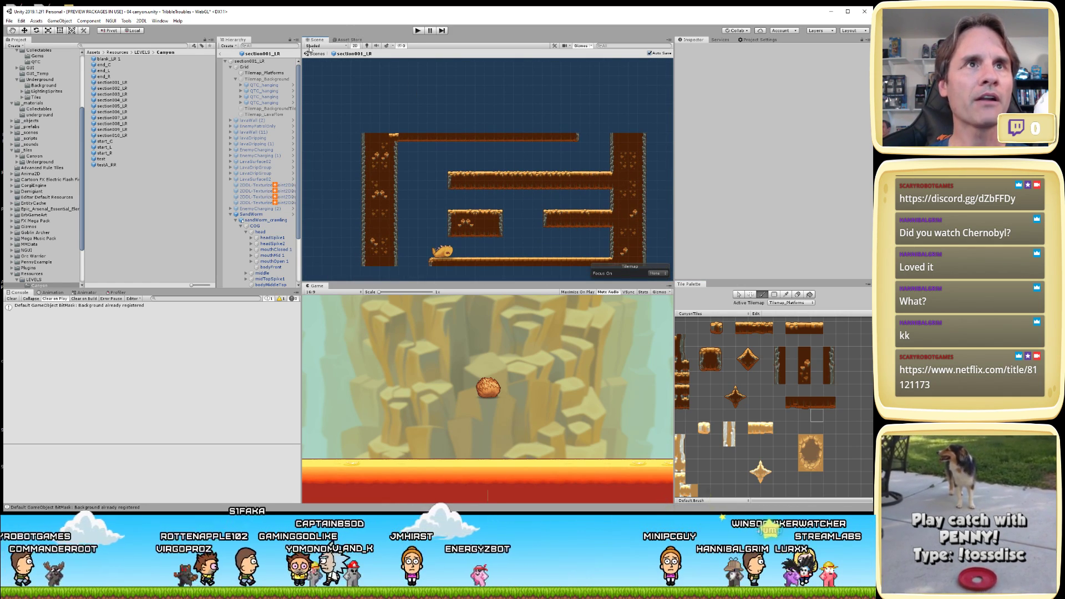
# - Stop the test run, activate Tilemap_Background in the section001_LR prefab, and play again
pyautogui.click(417, 31)
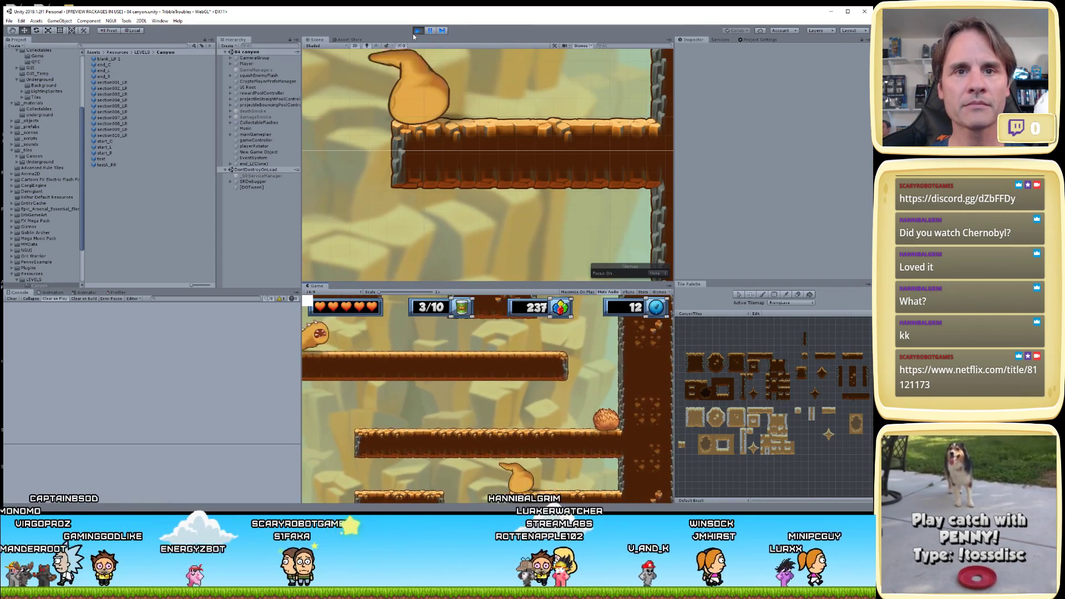
pyautogui.click(417, 30)
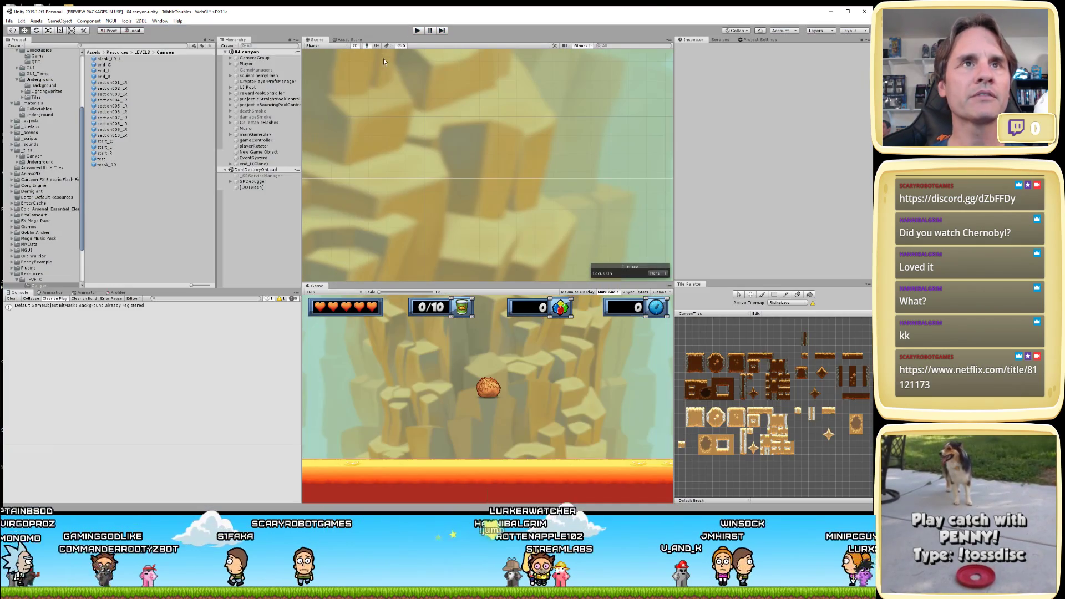
pyautogui.doubleClick(113, 82)
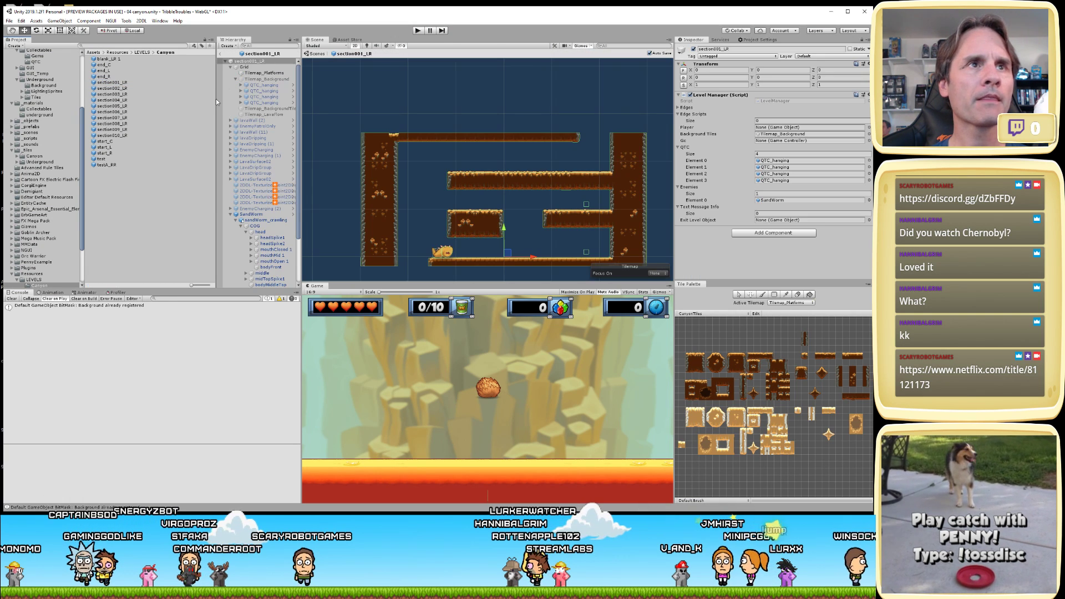
pyautogui.click(279, 80)
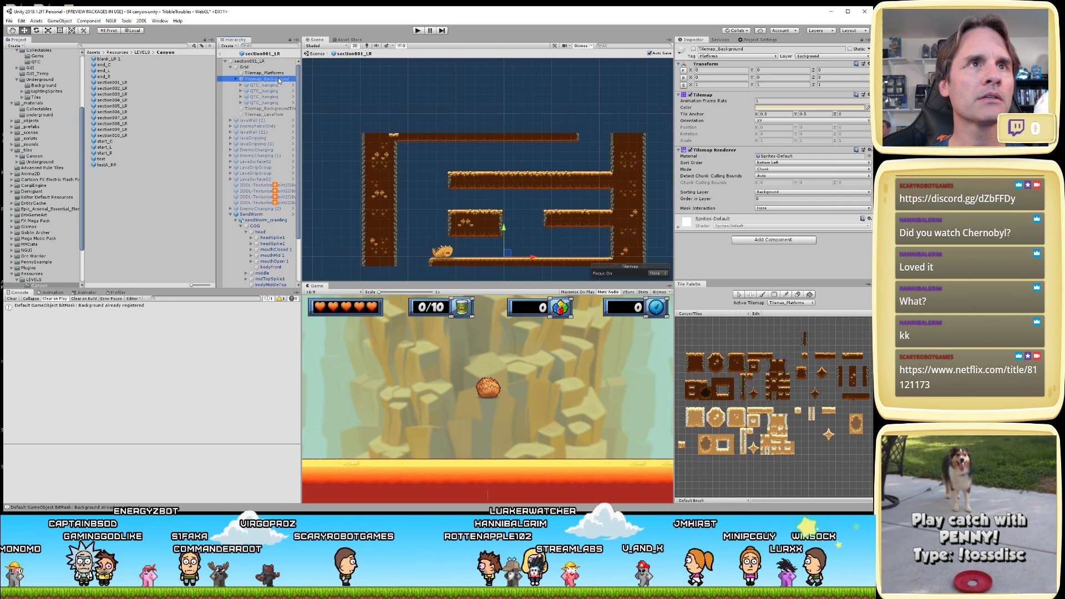
pyautogui.click(693, 49)
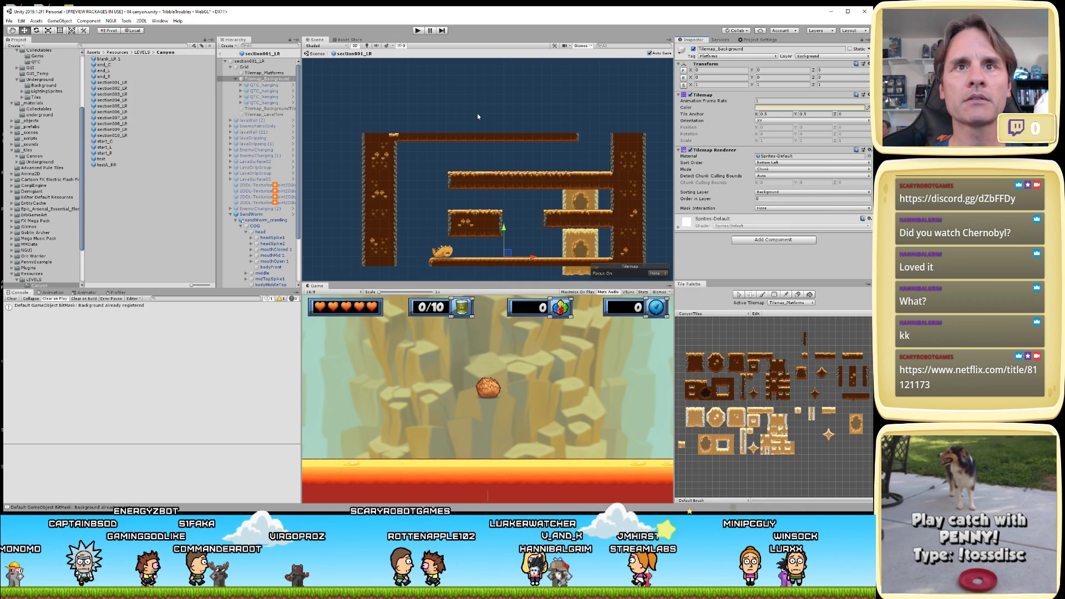
pyautogui.click(420, 31)
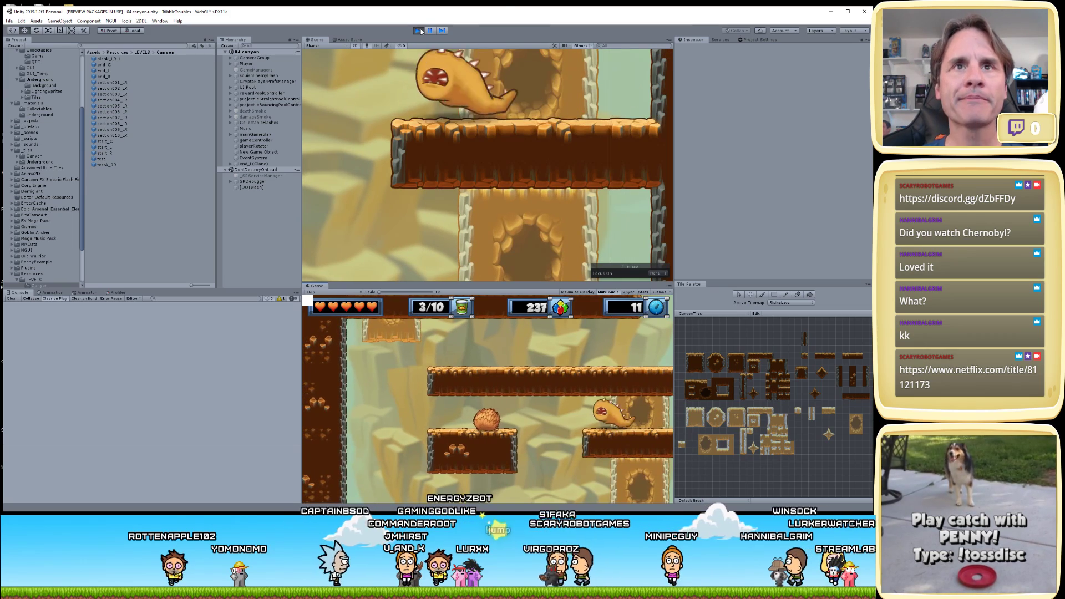
pyautogui.click(558, 213)
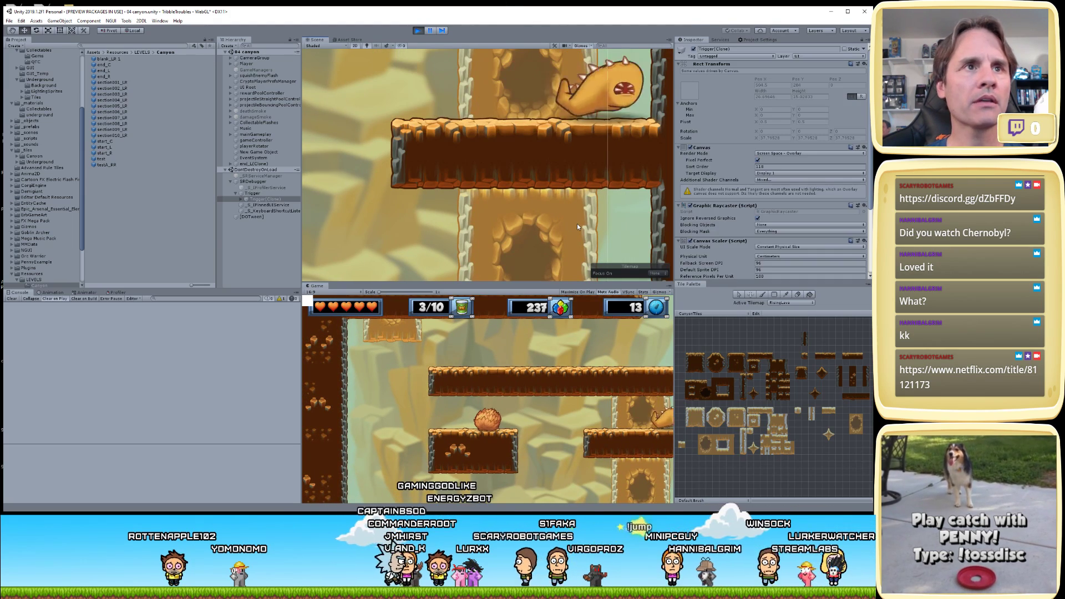
# - During play, adjust Tilemap_Background's Color in the picker to pale yellow FFDE94
pyautogui.click(576, 226)
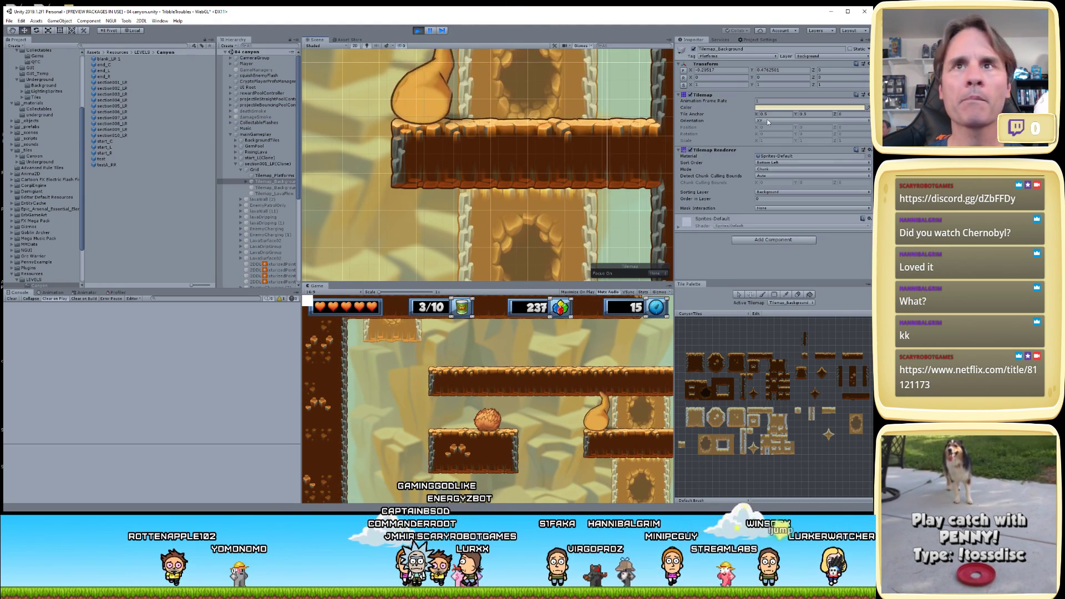
pyautogui.click(787, 108)
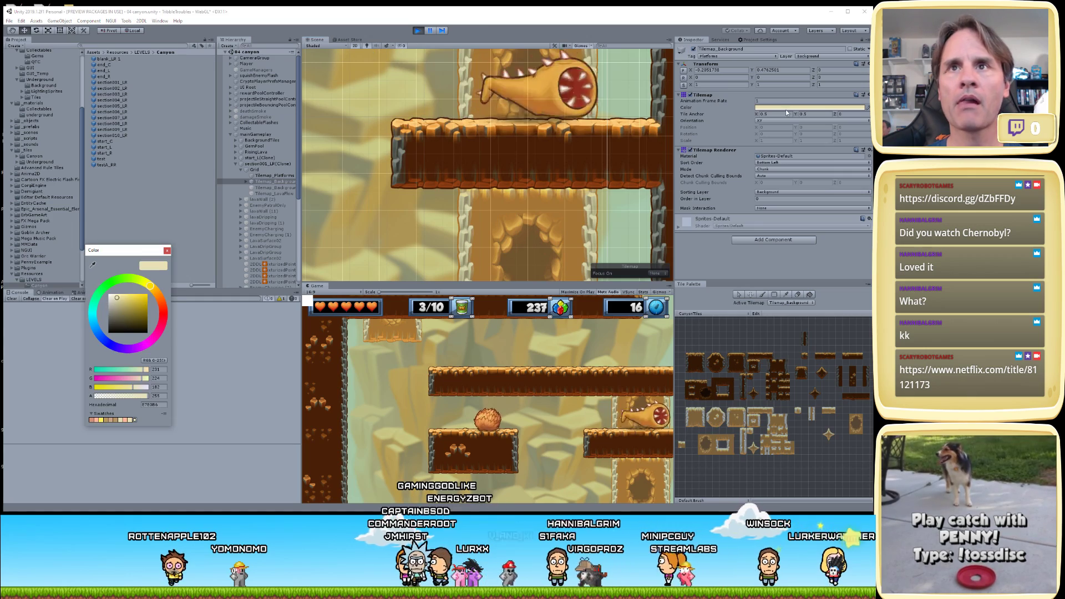
pyautogui.click(136, 306)
pyautogui.moveTo(132, 310); pyautogui.dragTo(109, 286)
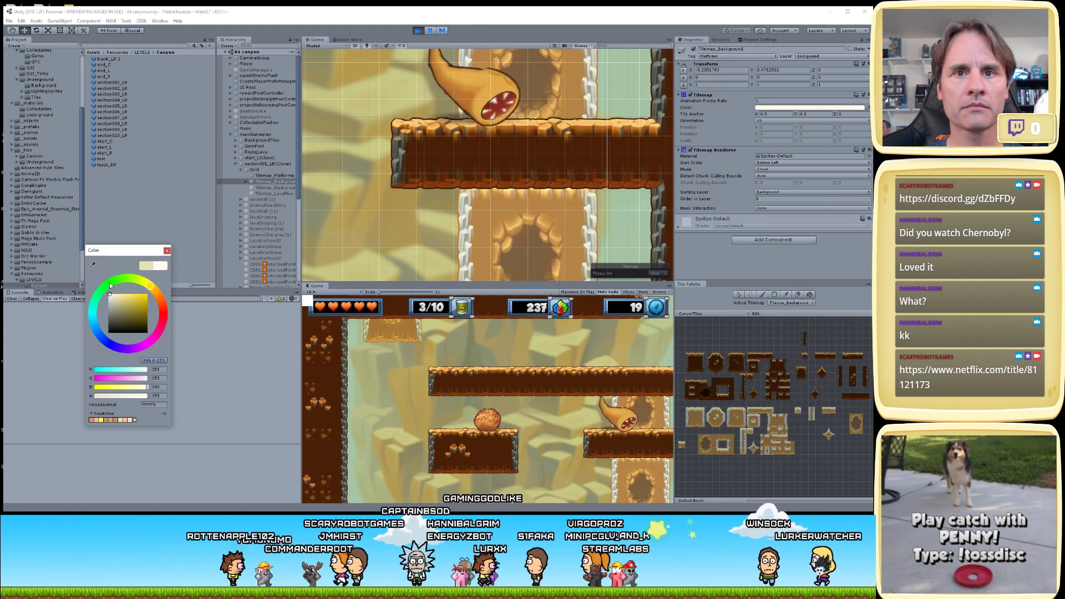
pyautogui.click(116, 298)
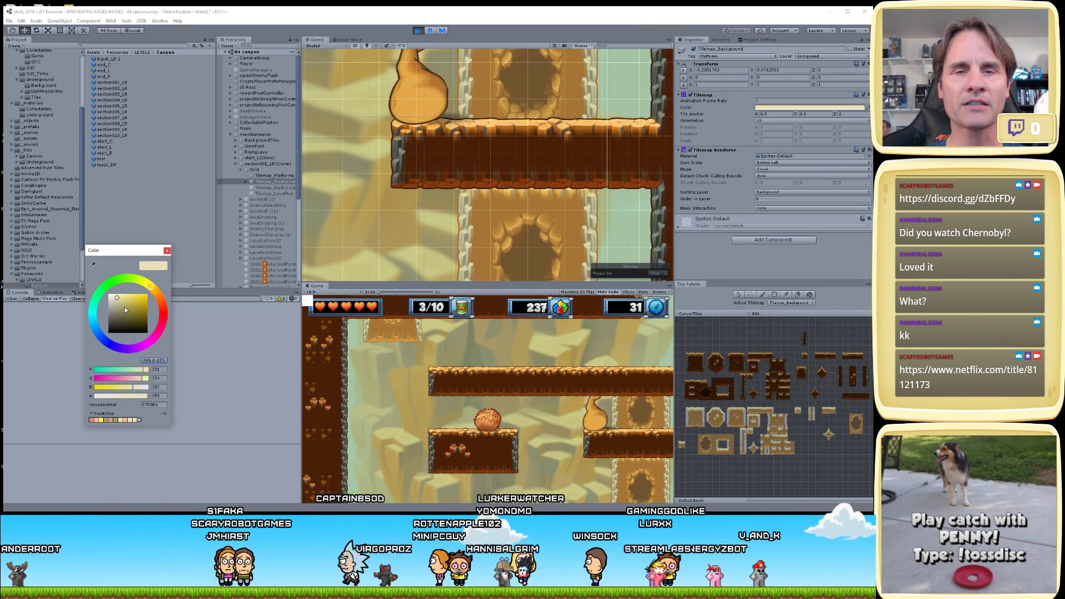
pyautogui.click(150, 285)
pyautogui.moveTo(150, 284); pyautogui.dragTo(146, 277)
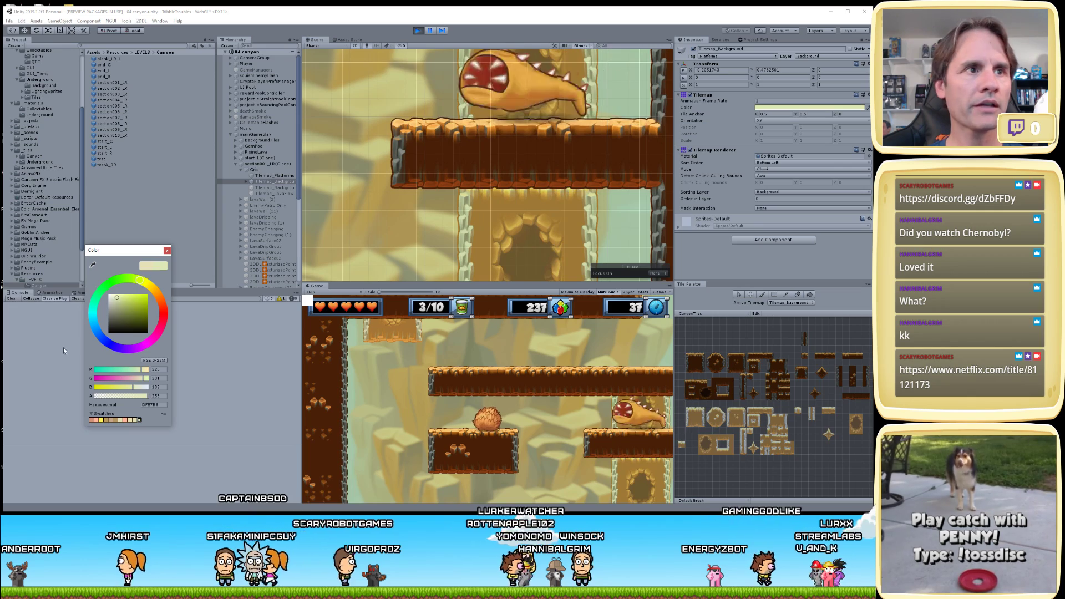
pyautogui.click(117, 299)
pyautogui.click(127, 298)
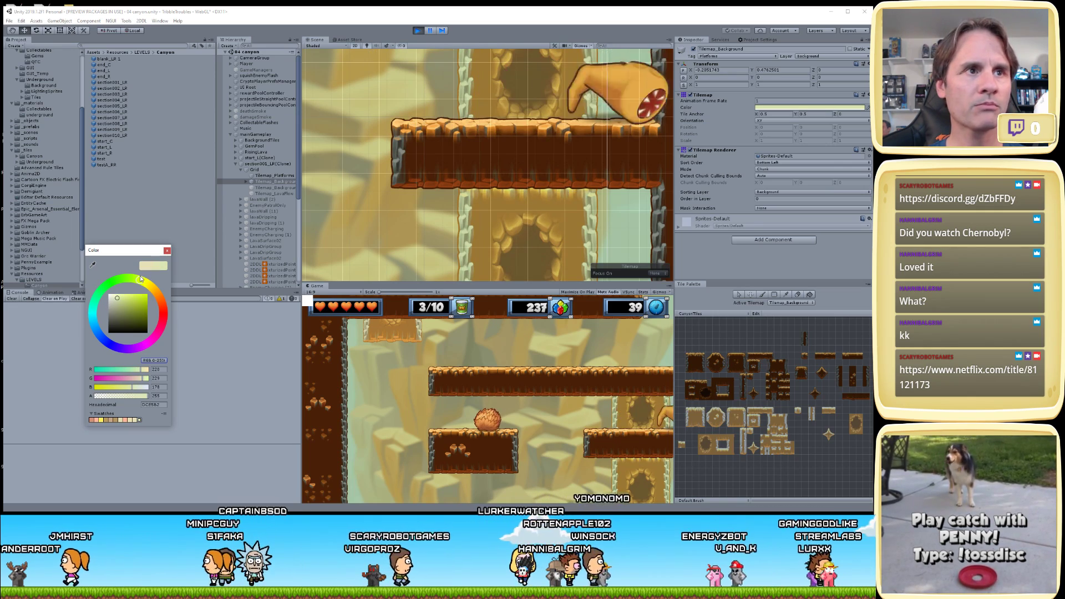
pyautogui.moveTo(126, 298)
pyautogui.mouseDown()
pyautogui.moveTo(115, 286)
pyautogui.moveTo(155, 290)
pyautogui.mouseUp()
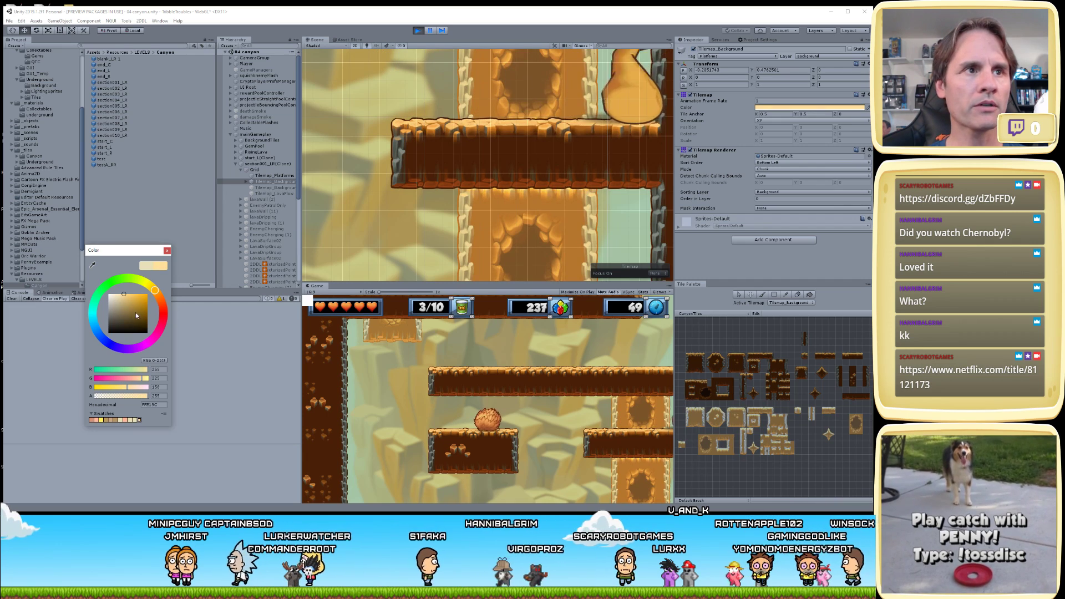
pyautogui.click(129, 296)
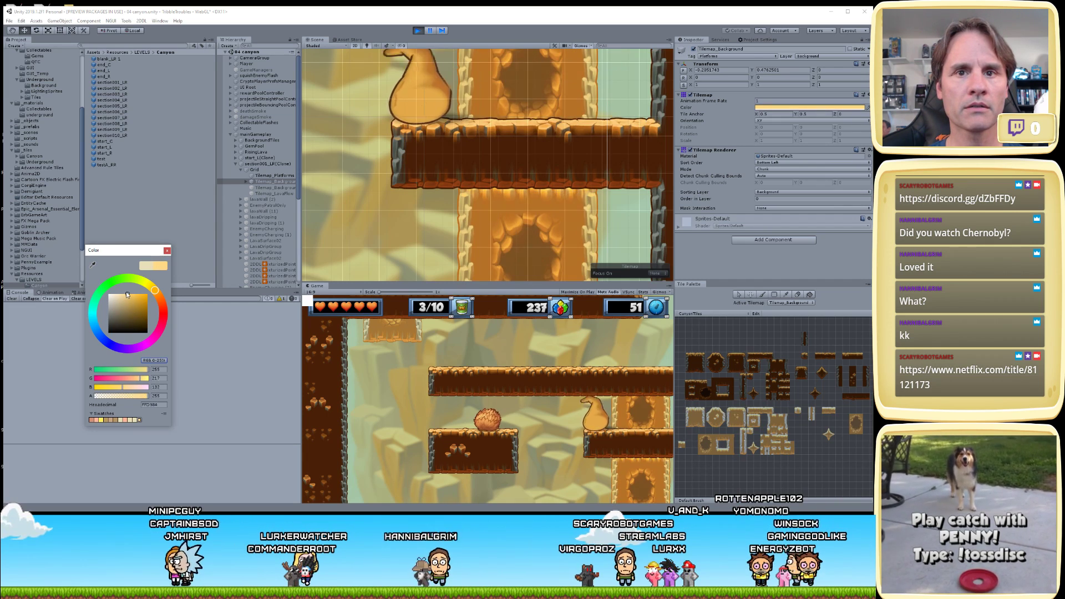
pyautogui.click(125, 294)
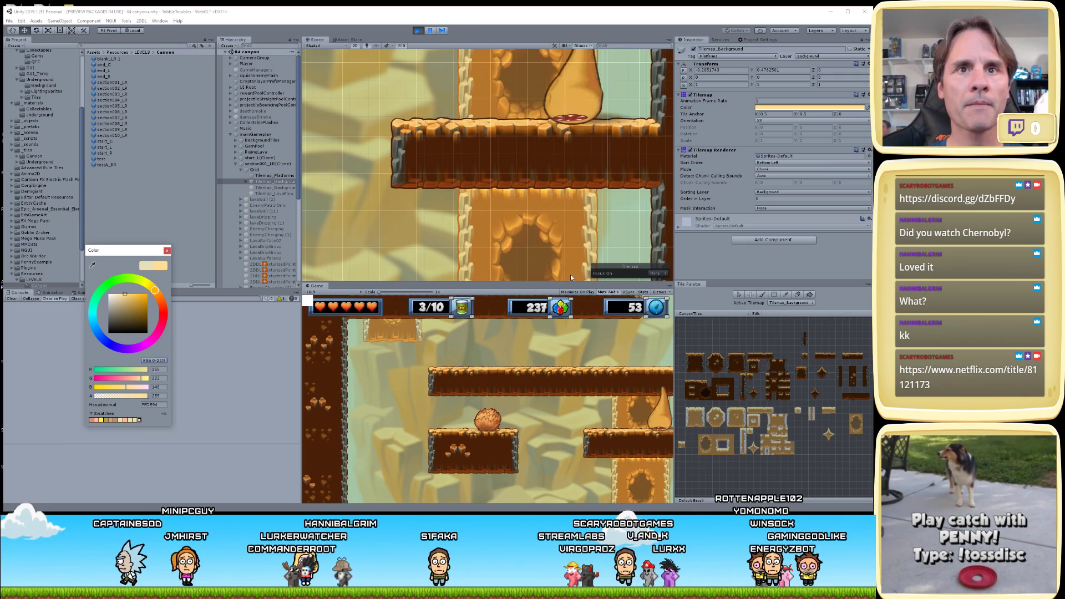
pyautogui.click(573, 293)
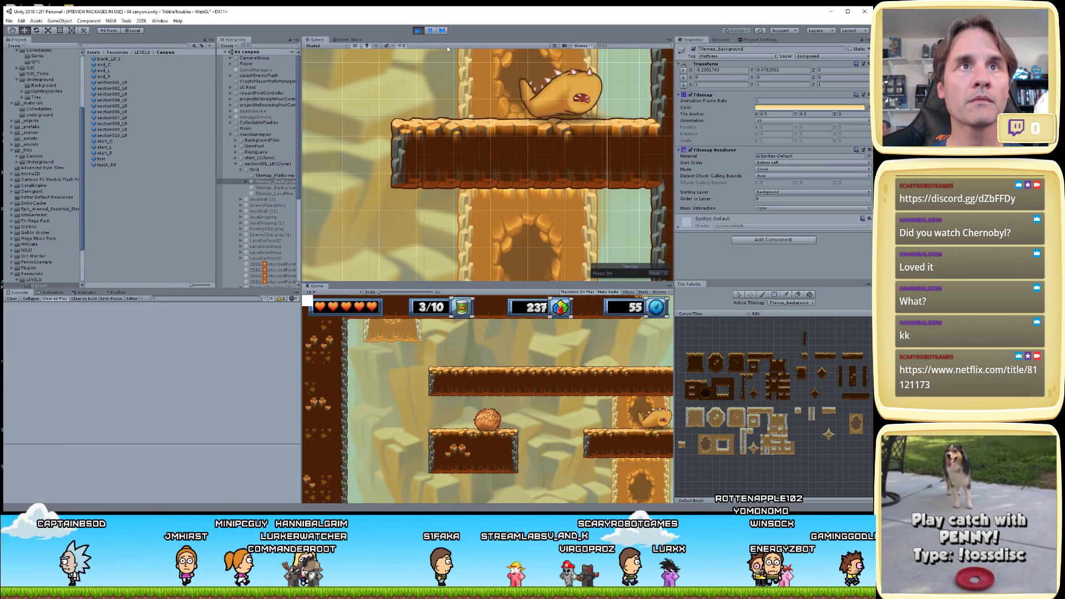
pyautogui.click(575, 292)
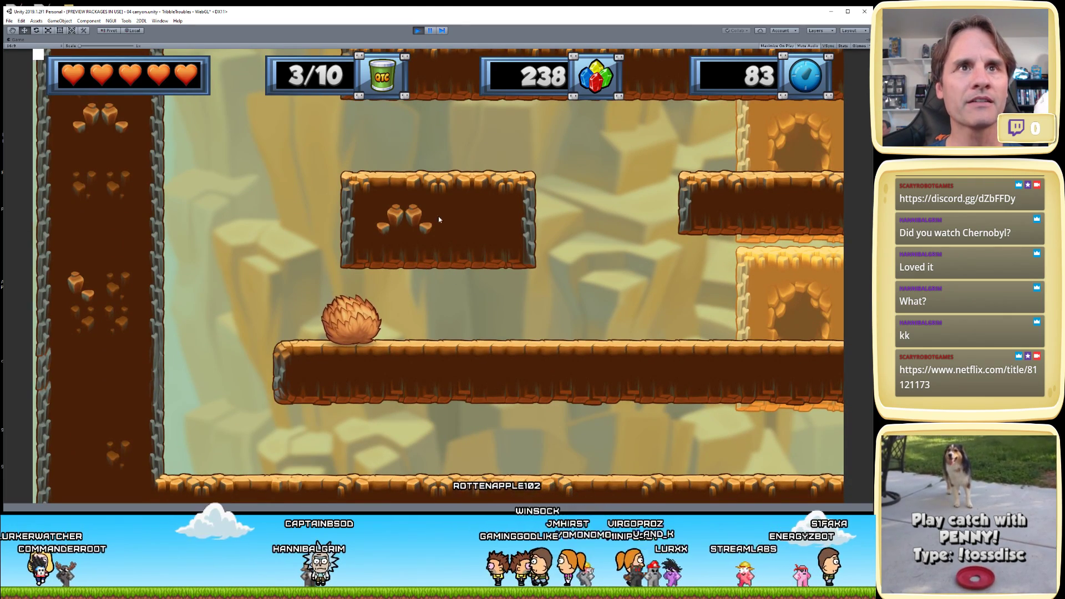
pyautogui.hotkey('shift', 'space')
# - Select Tilemap_Platforms and bring its Composite Collider 2D component into view
pyautogui.click(472, 163)
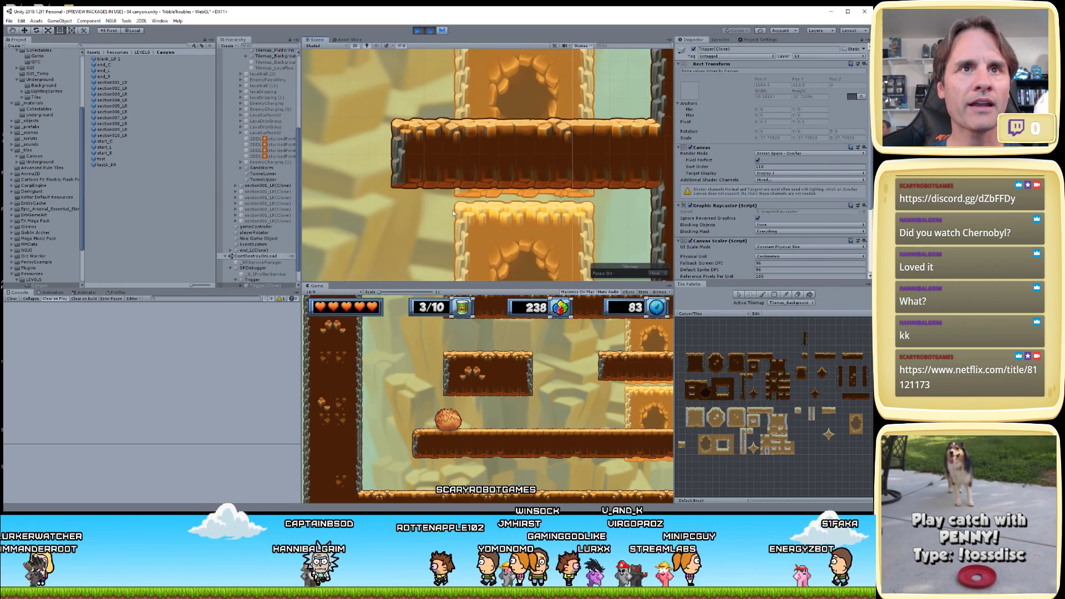
pyautogui.scroll(5, 451, 210)
pyautogui.scroll(3, 418, 181)
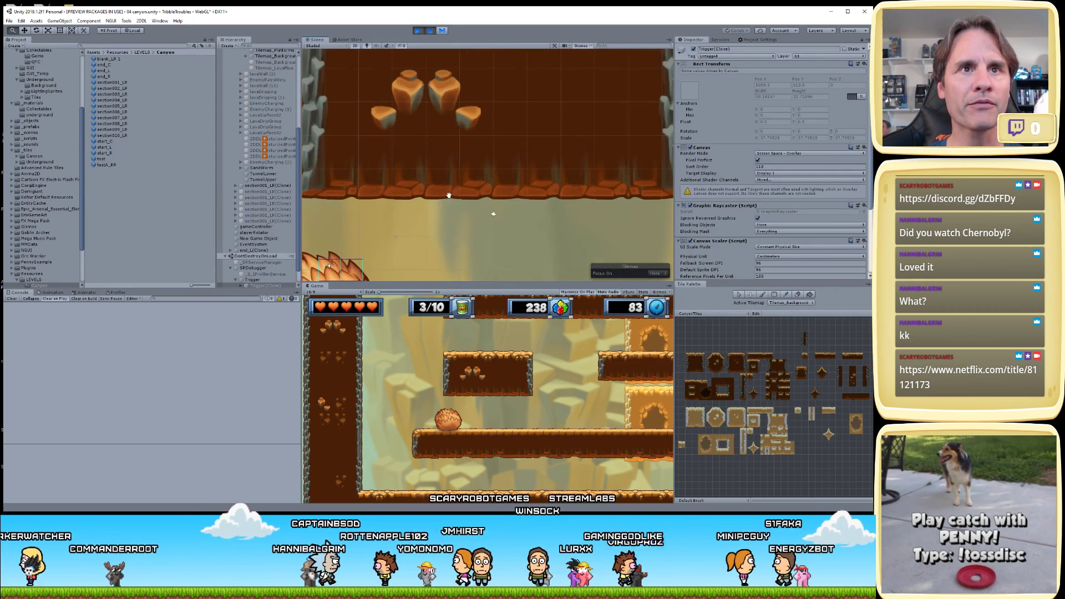
pyautogui.click(419, 181)
pyautogui.scroll(3, 397, 223)
pyautogui.scroll(-3, 397, 223)
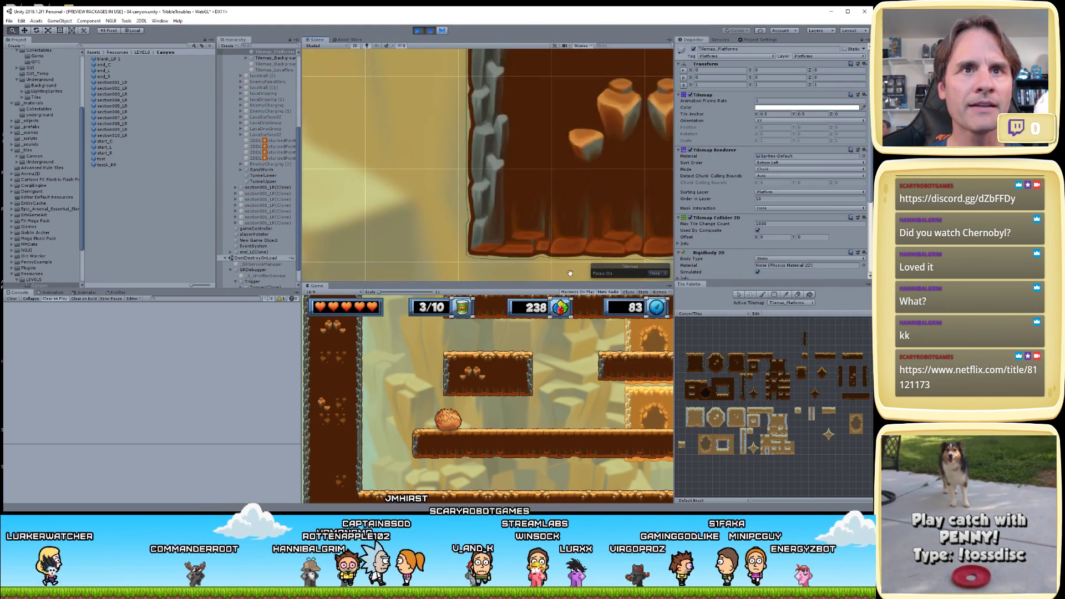
pyautogui.moveTo(551, 233); pyautogui.dragTo(414, 191, button='middle')
pyautogui.scroll(3, 399, 204)
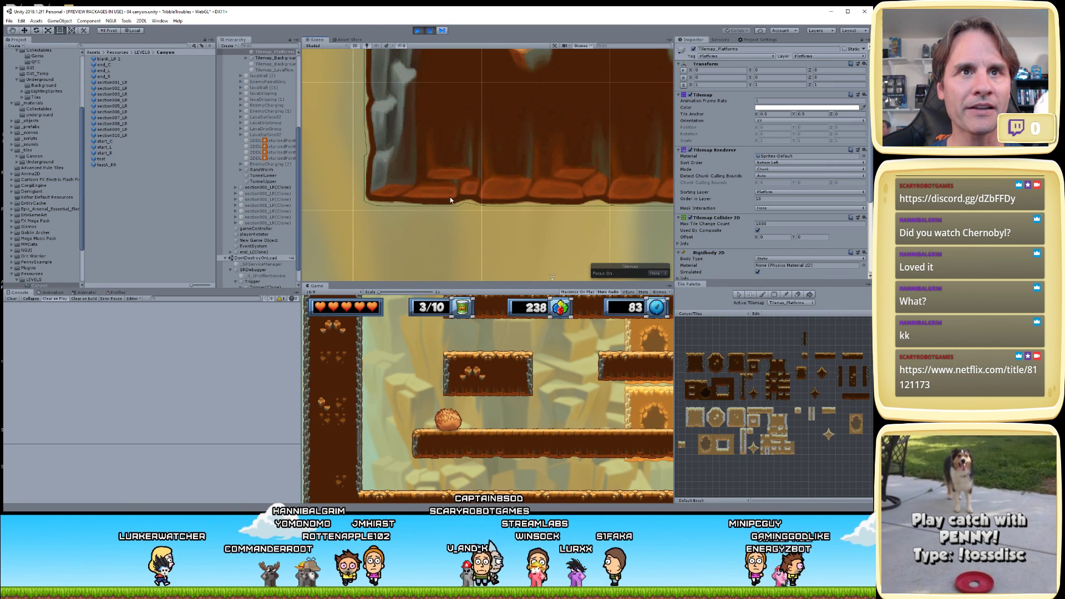
pyautogui.scroll(-3, 494, 215)
pyautogui.moveTo(522, 173); pyautogui.dragTo(492, 200, button='middle')
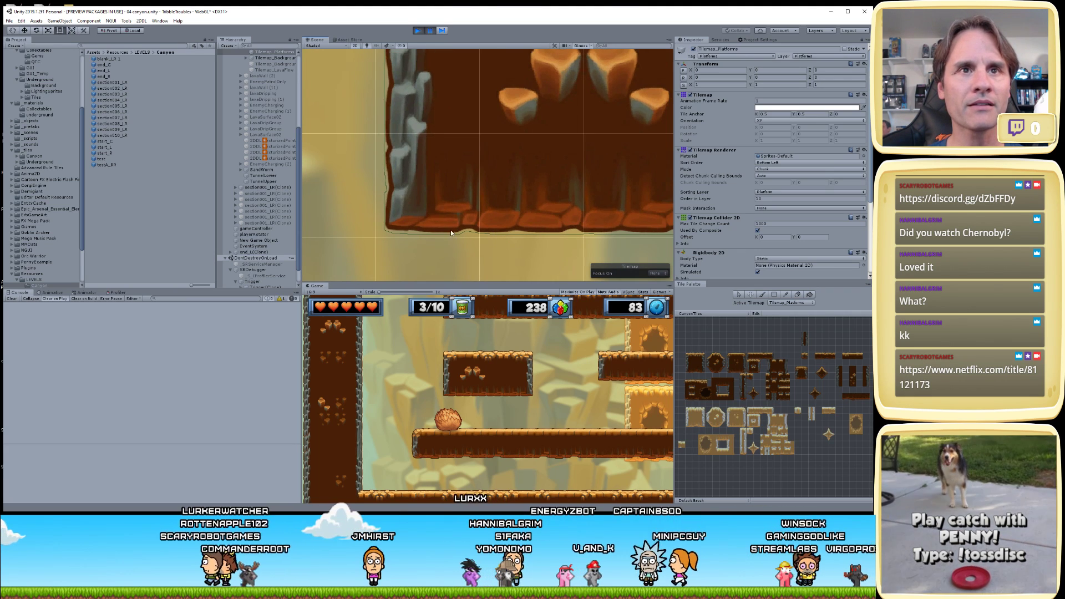
pyautogui.scroll(1, 471, 236)
pyautogui.scroll(2, 465, 242)
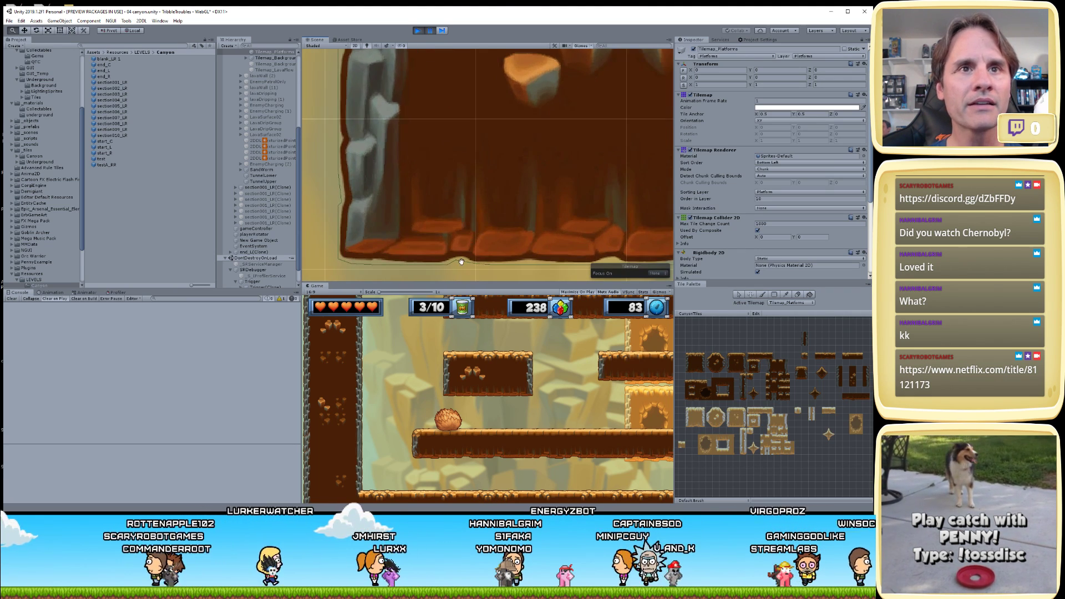
pyautogui.moveTo(465, 242); pyautogui.dragTo(473, 212, button='middle')
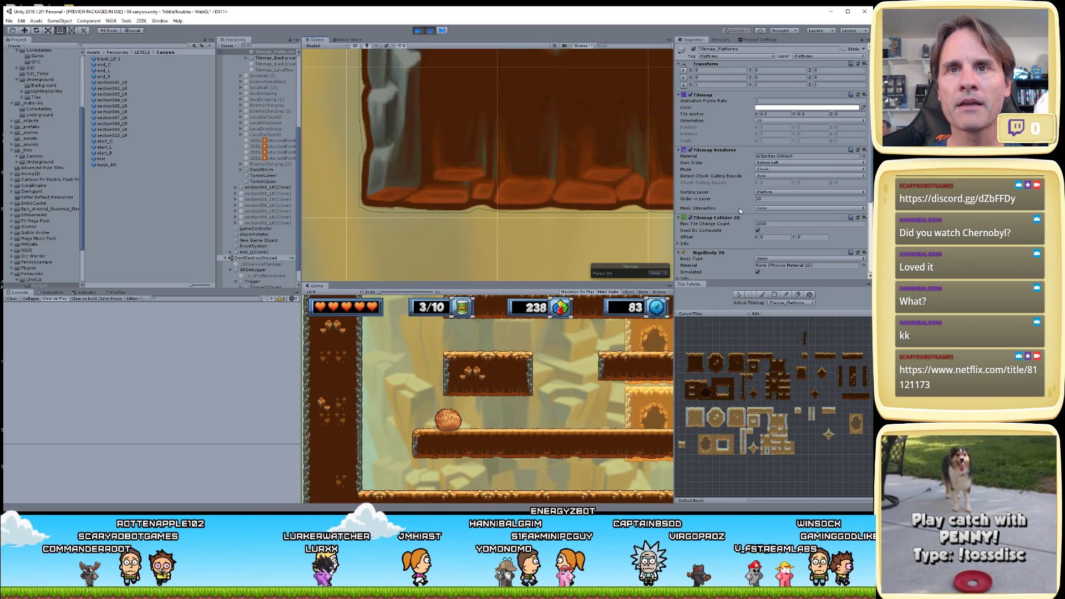
pyautogui.scroll(-5, 739, 208)
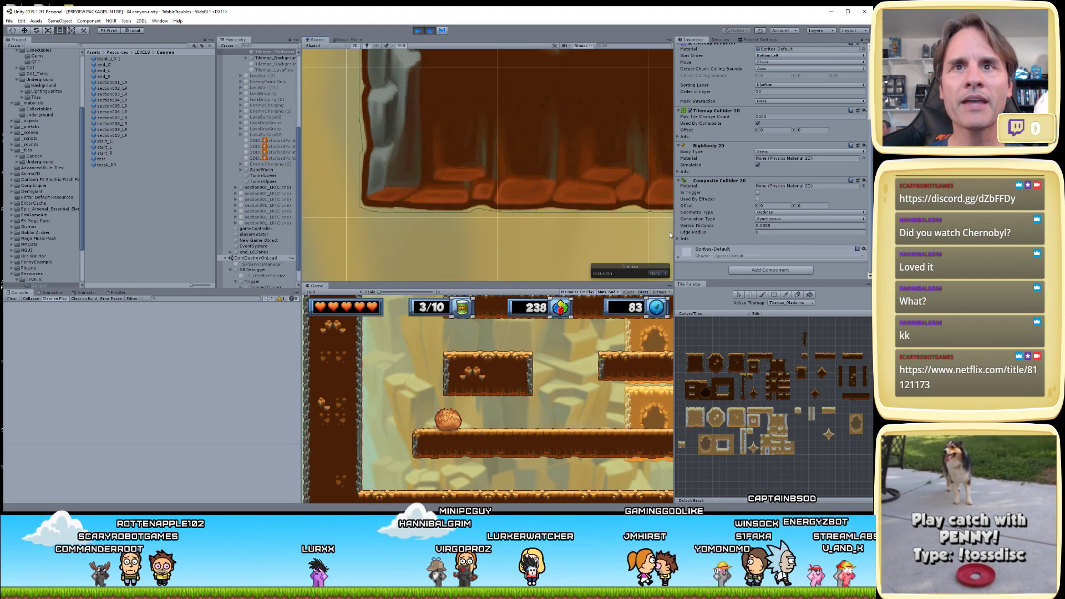
# - Inspect the platform collider outline across the level, then select Tilemap_Background
pyautogui.scroll(4, 445, 229)
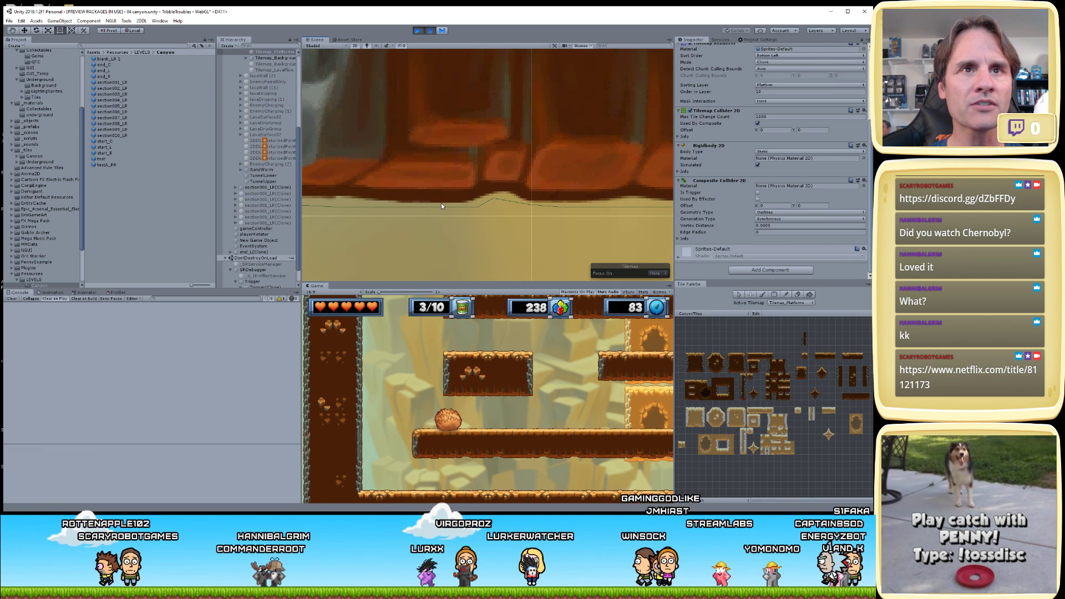
pyautogui.scroll(-3, 444, 203)
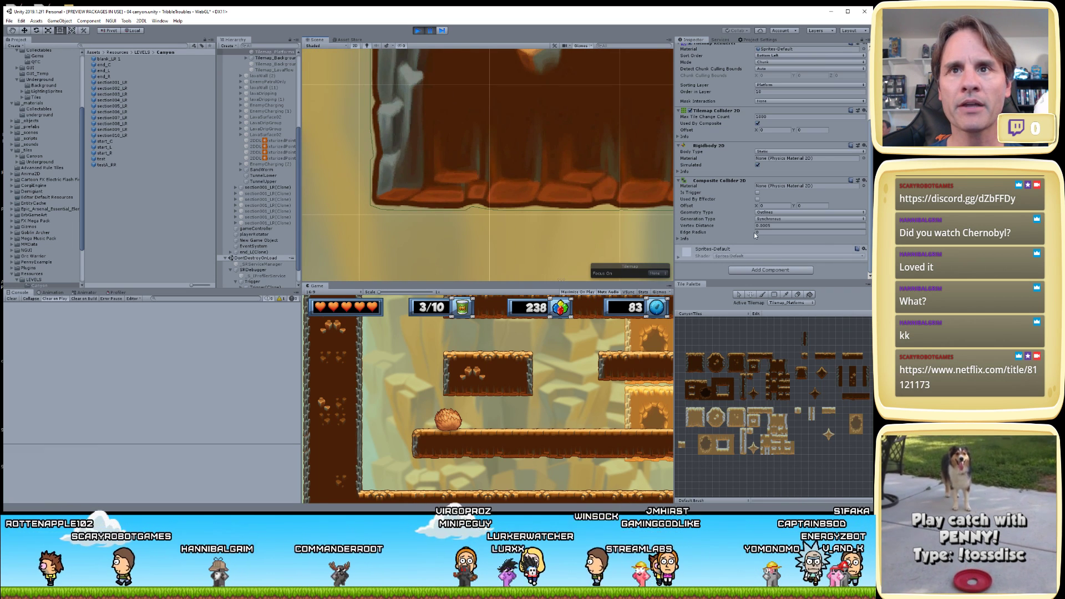
pyautogui.click(712, 233)
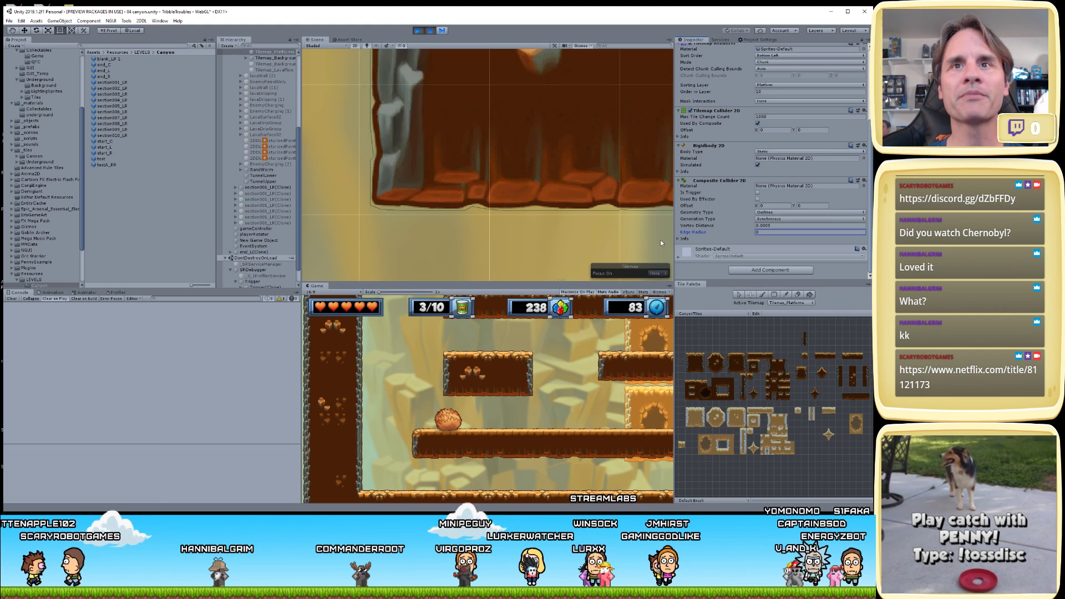
pyautogui.scroll(-8, 568, 135)
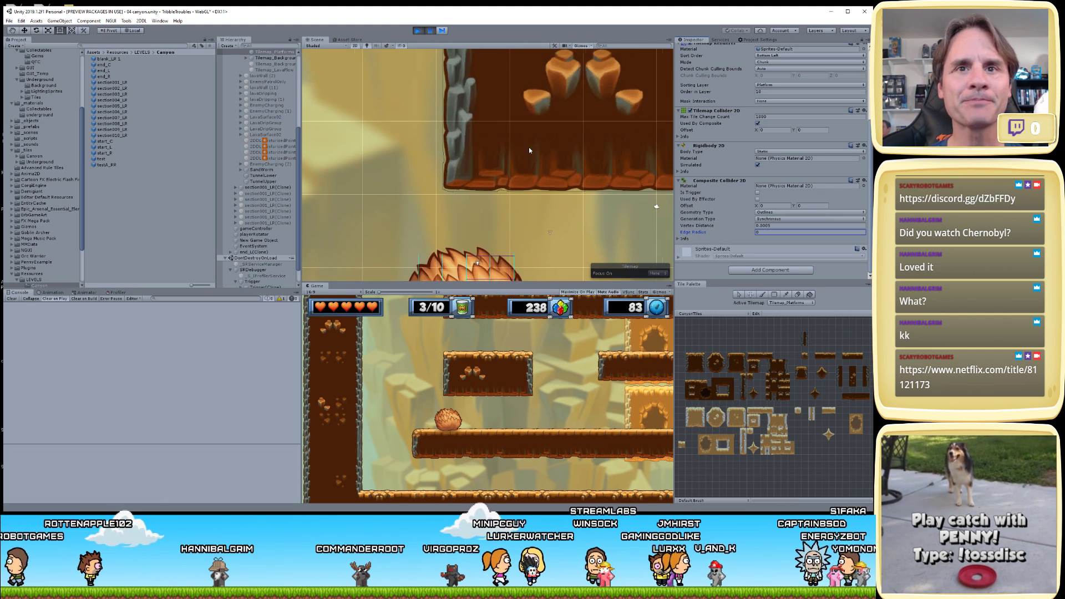
pyautogui.moveTo(601, 184); pyautogui.dragTo(410, 203, button='middle')
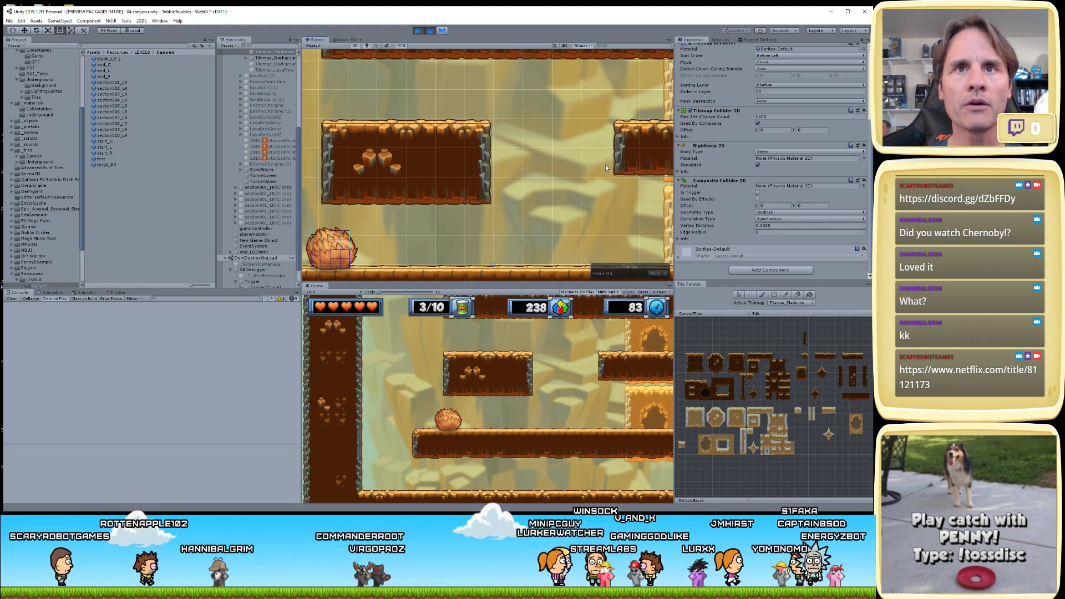
pyautogui.scroll(-3, 604, 165)
pyautogui.moveTo(574, 209); pyautogui.dragTo(527, 181, button='middle')
pyautogui.click(544, 196)
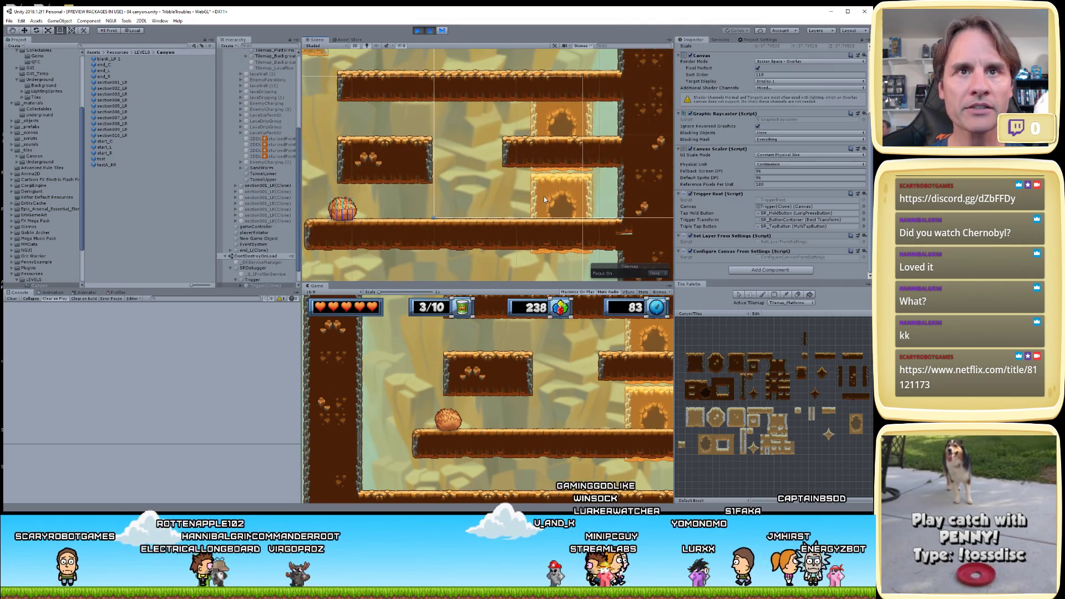
pyautogui.click(544, 196)
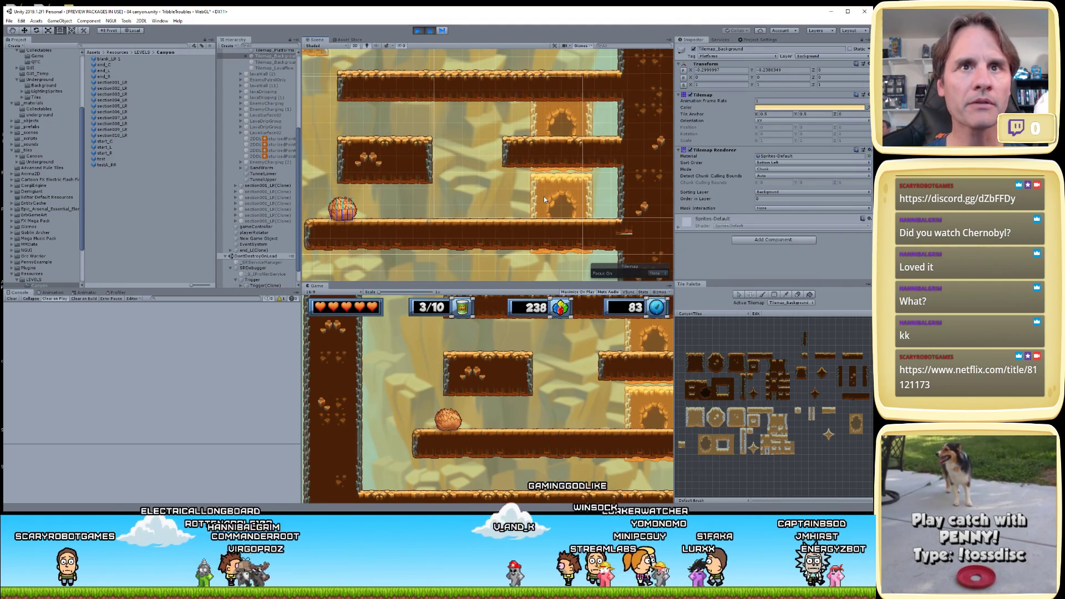
# - Review the background tint, then restart Play mode and pause the game
pyautogui.click(787, 109)
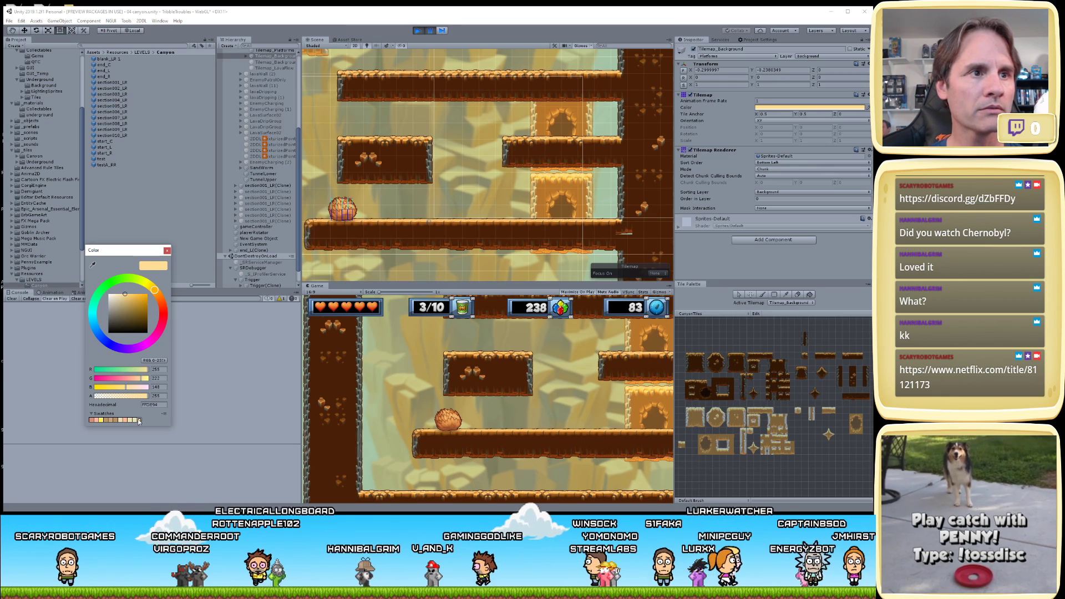
pyautogui.click(166, 251)
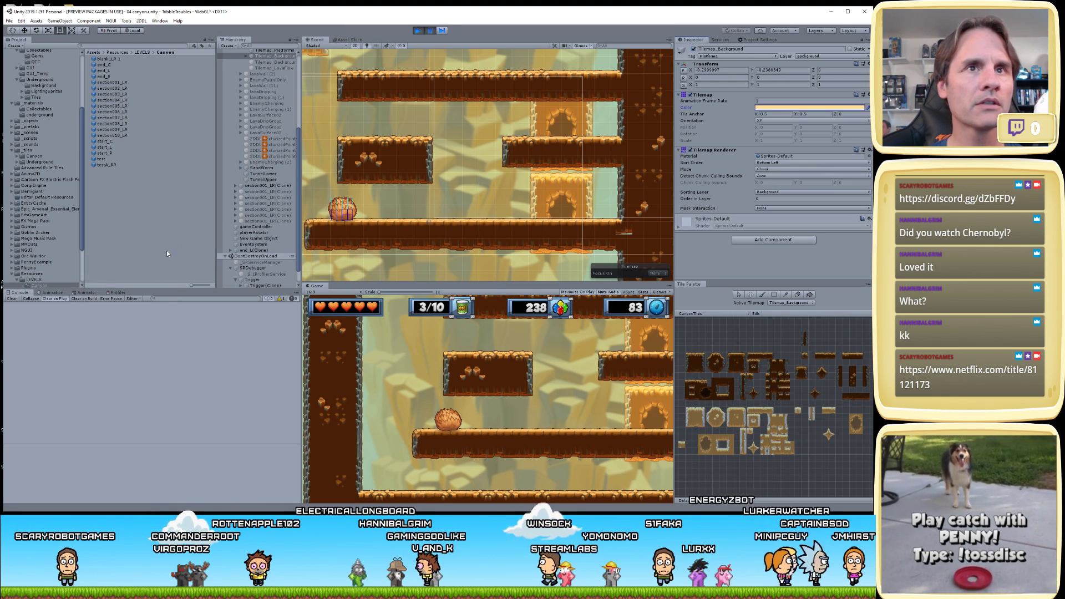
pyautogui.click(417, 31)
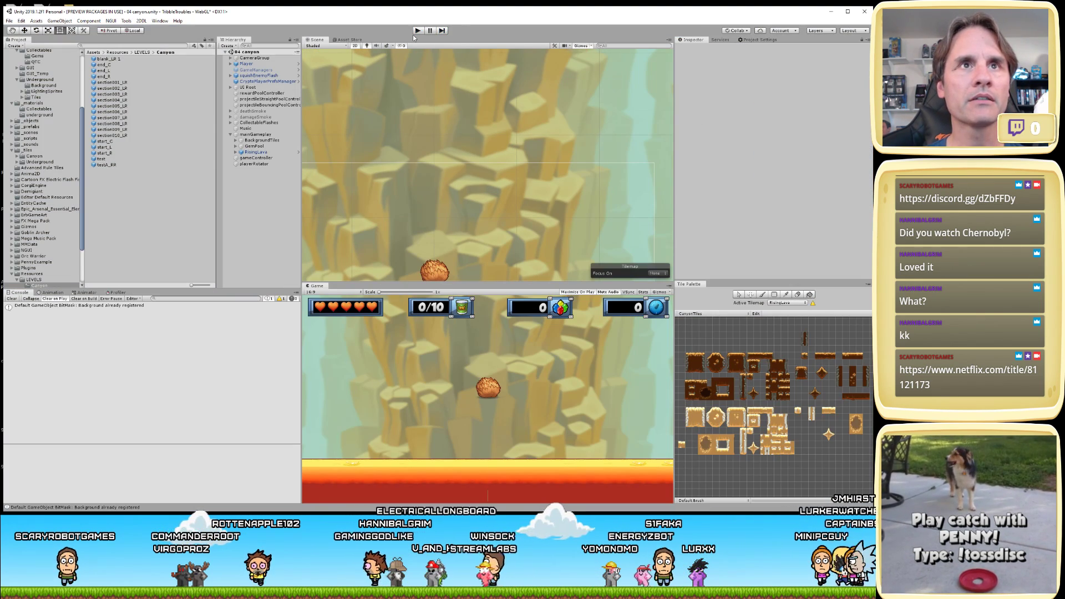
pyautogui.click(417, 31)
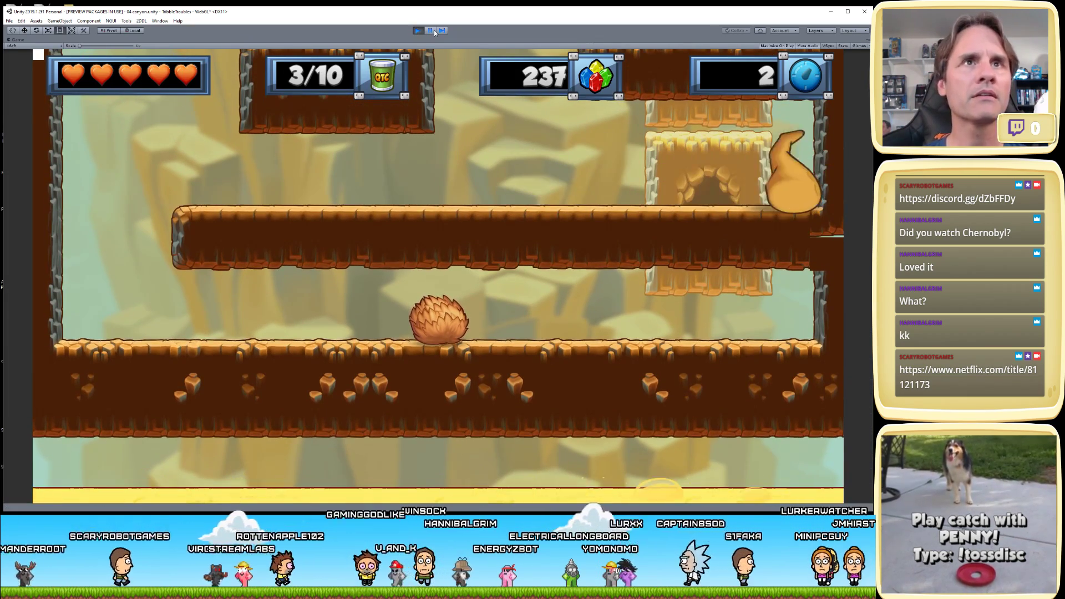
pyautogui.click(431, 30)
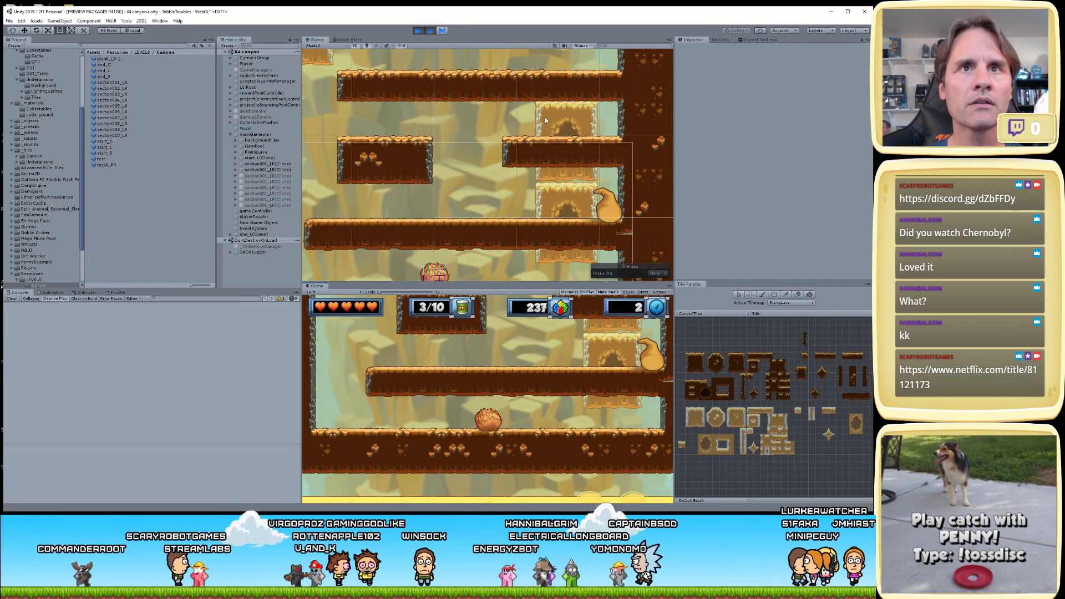
# - Set Tilemap_Background's Color to the FFDE94 swatch and select the section001_LR prefab
pyautogui.click(545, 120)
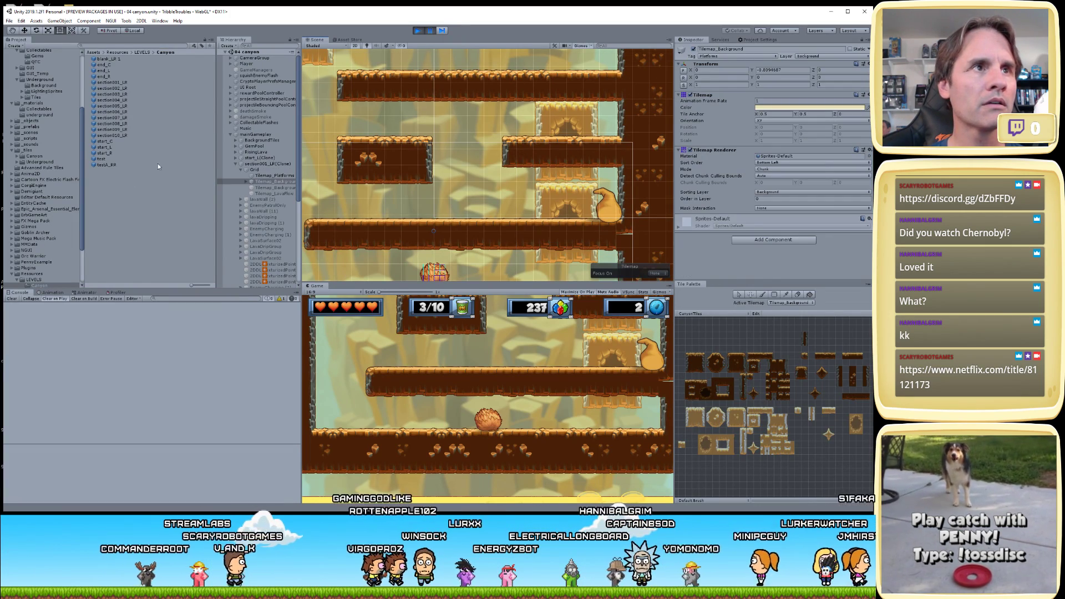
pyautogui.click(768, 108)
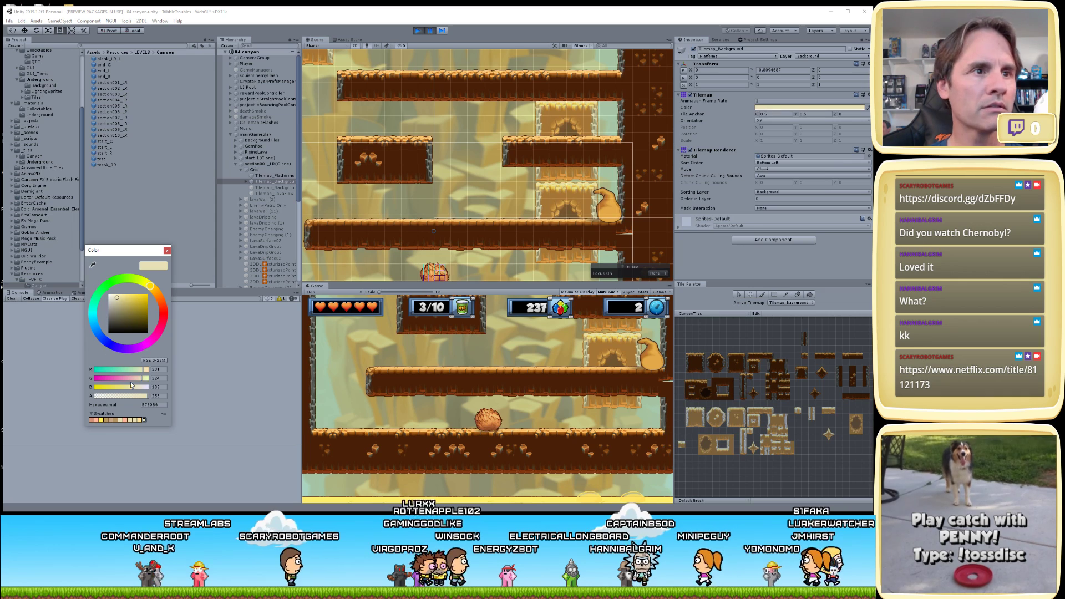
pyautogui.click(139, 420)
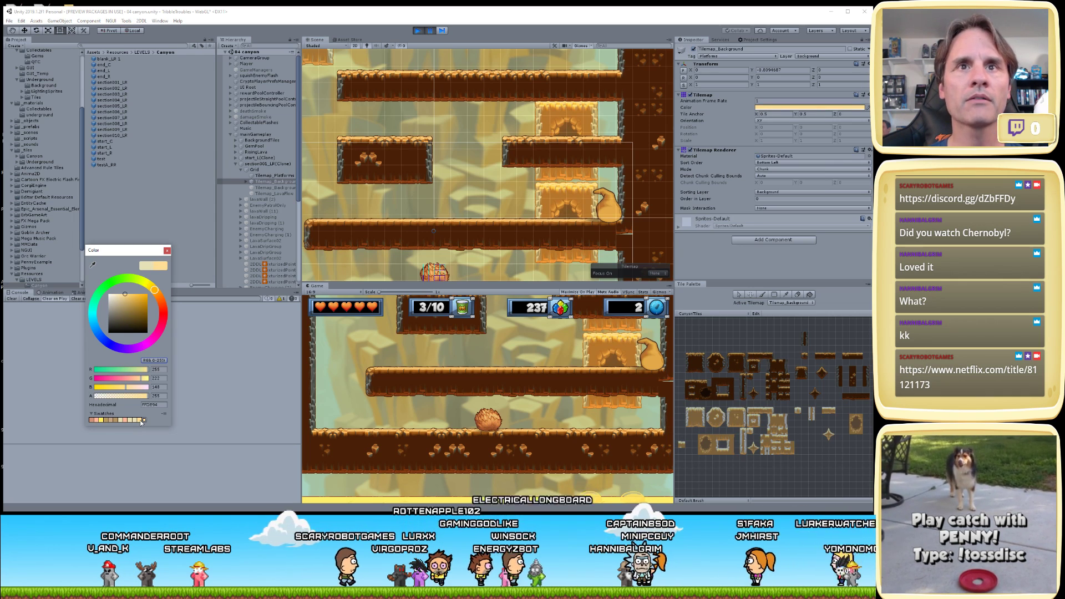
pyautogui.click(167, 250)
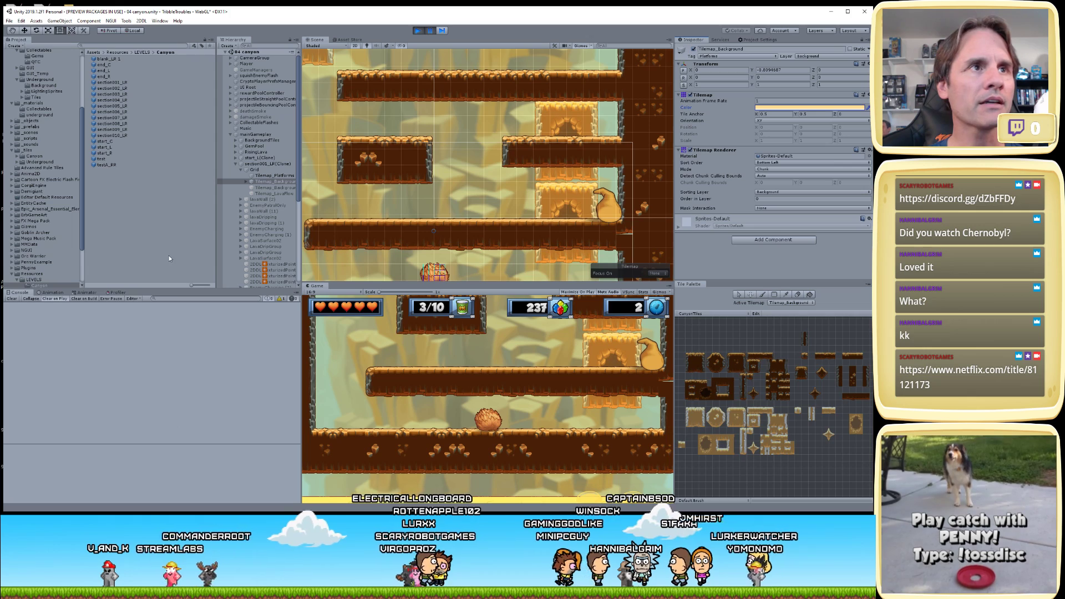
pyautogui.click(114, 83)
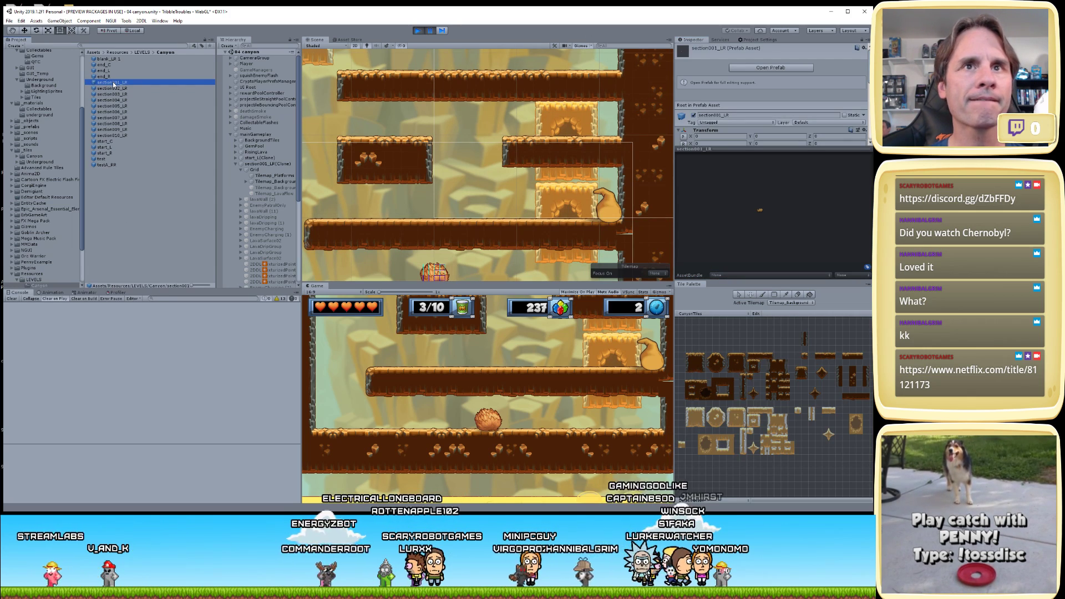
# - Exit Play mode and set section001_LR's Tilemap_Background Color to FFDE94 in Prefab Mode
pyautogui.hotkey('ctrl', 'p')
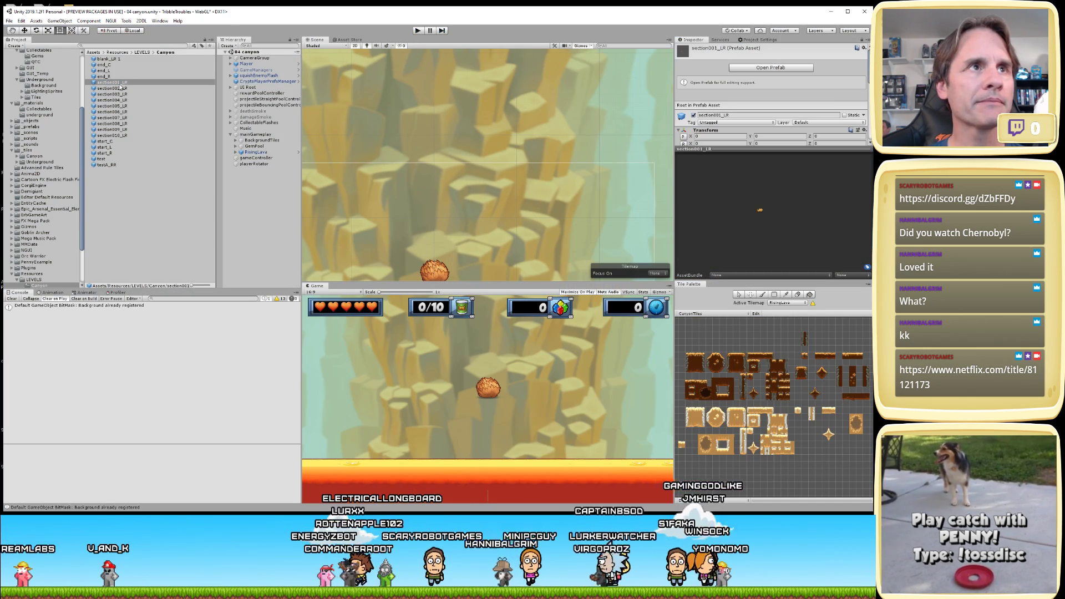
pyautogui.doubleClick(120, 83)
pyautogui.click(574, 204)
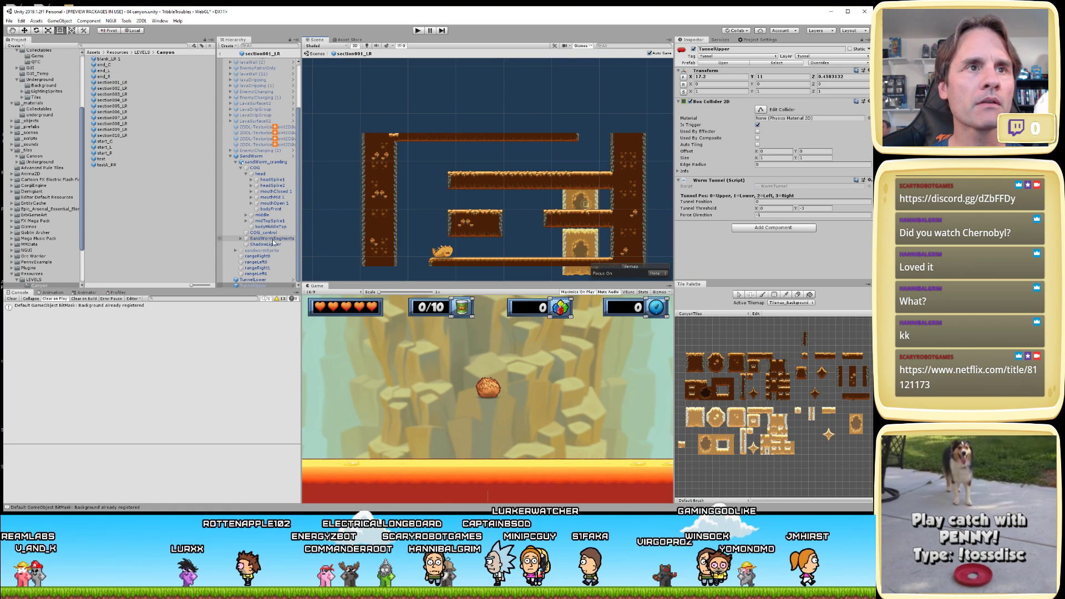
pyautogui.click(566, 250)
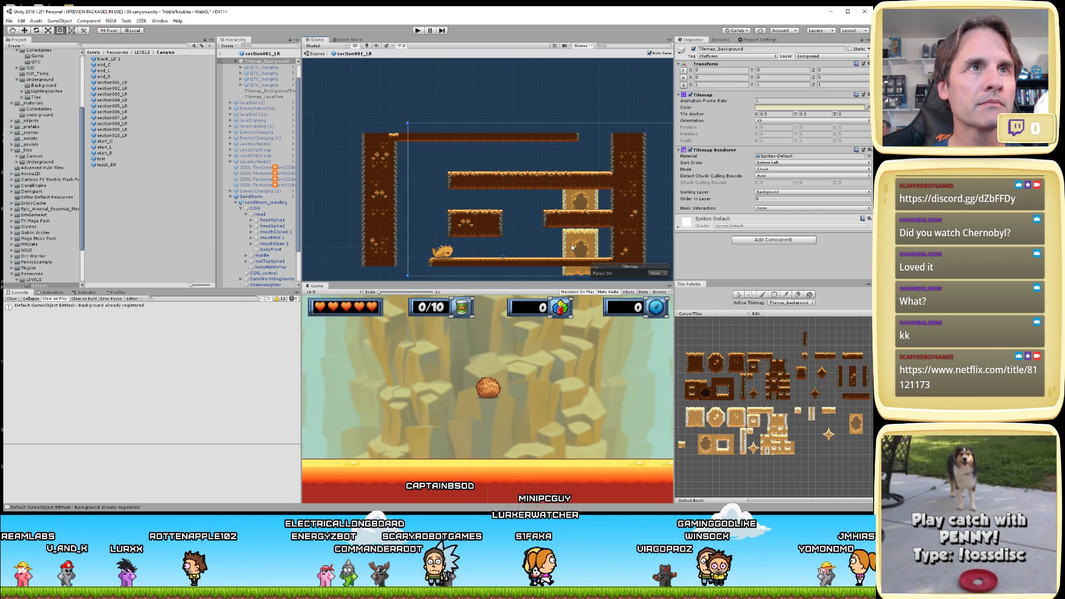
pyautogui.click(783, 108)
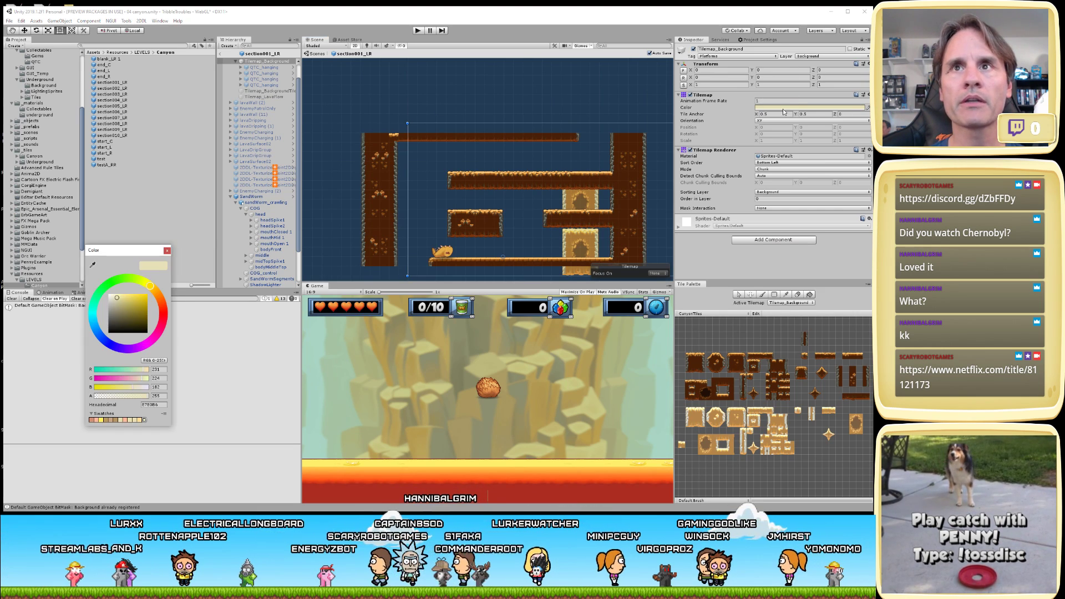
pyautogui.click(139, 420)
pyautogui.click(458, 119)
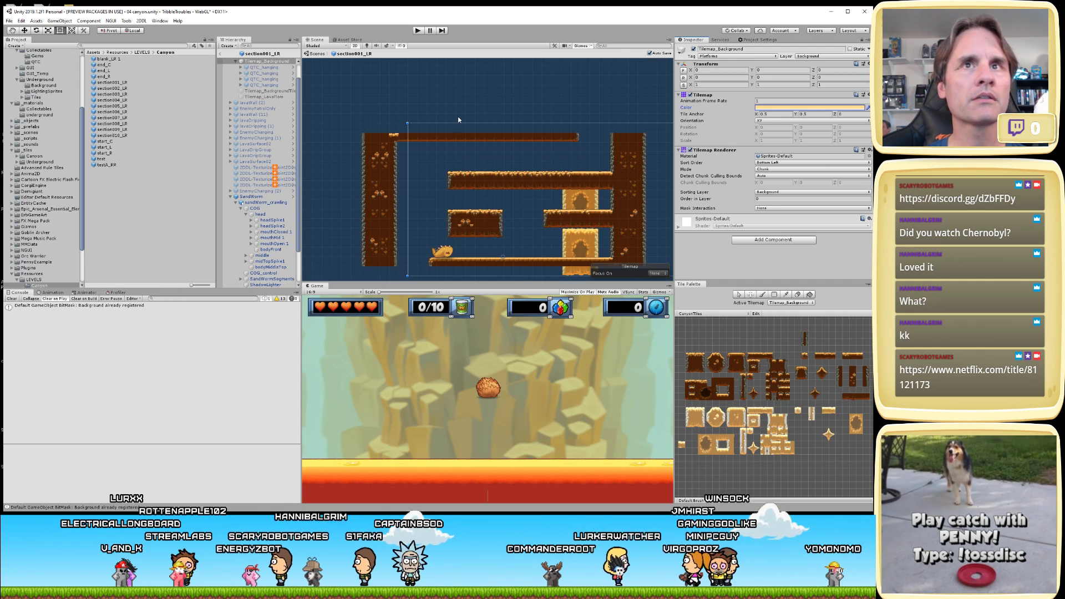
pyautogui.click(221, 54)
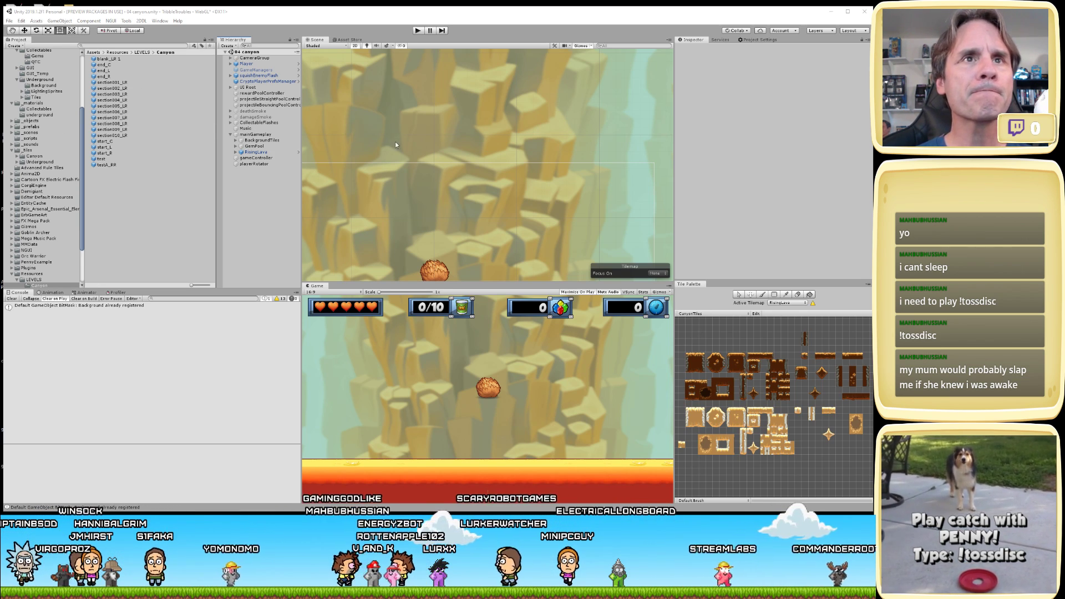
# - Open the _images/Canyon/Tiles folder and select the canyonTiles sprite sheet
pyautogui.moveTo(479, 134); pyautogui.dragTo(511, 120)
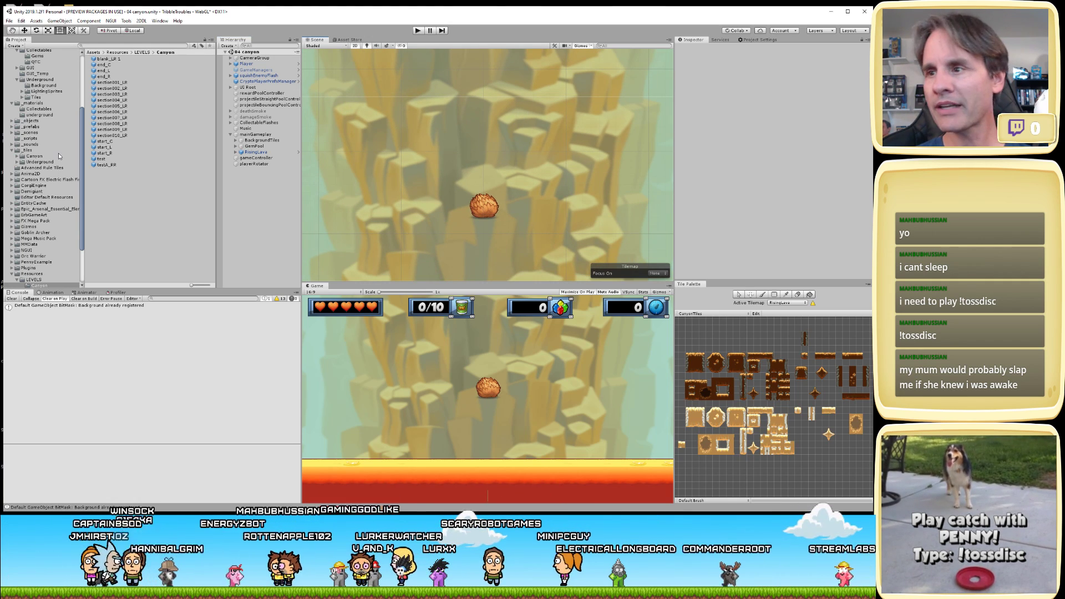
pyautogui.scroll(5, 59, 151)
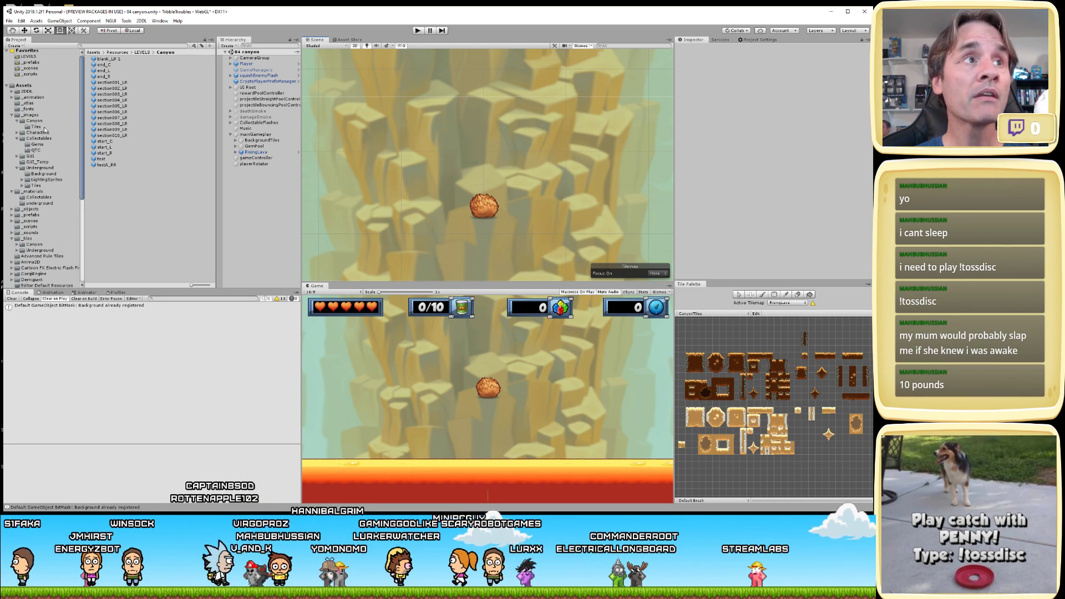
pyautogui.click(43, 127)
pyautogui.click(103, 60)
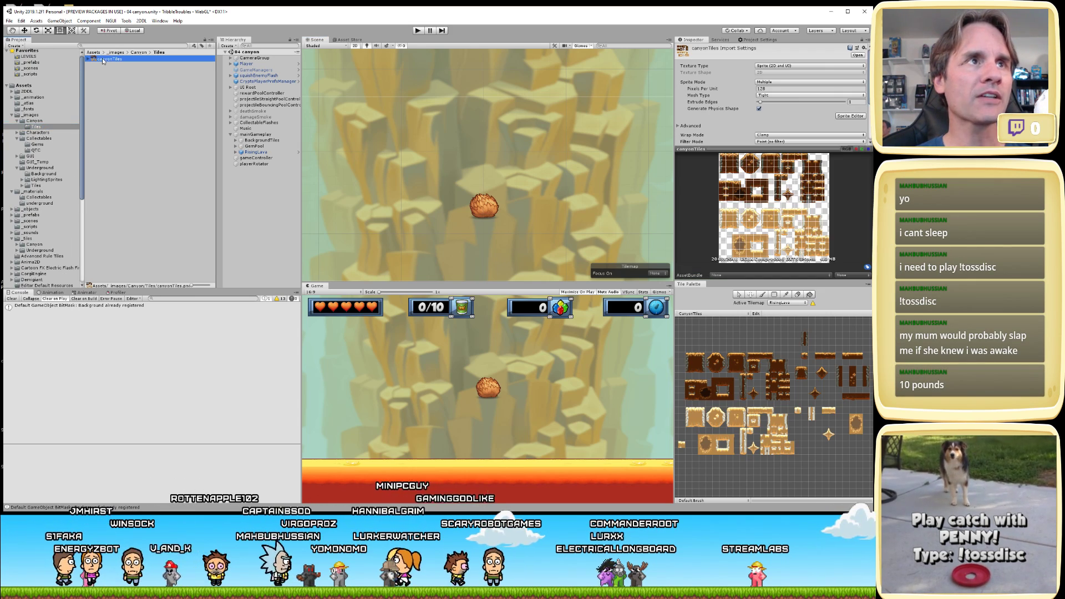
# - Launch the Sprite Editor on the canyonTiles sprite sheet from its Inspector
pyautogui.click(850, 116)
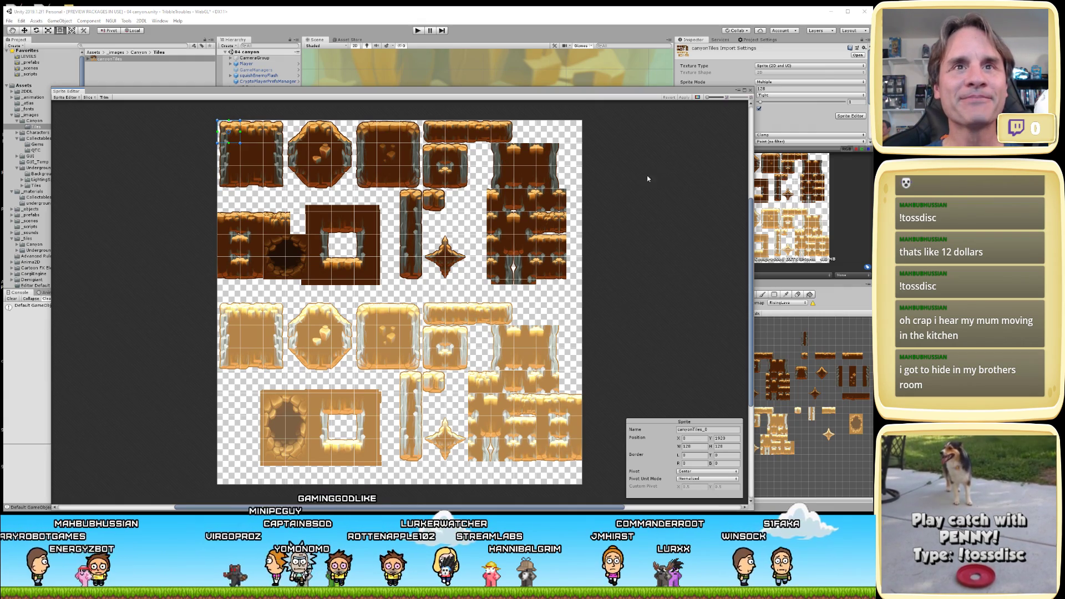
# - Select the large square tile canyonTiles_24 and switch to Custom Physics Shape mode
pyautogui.scroll(5, 512, 216)
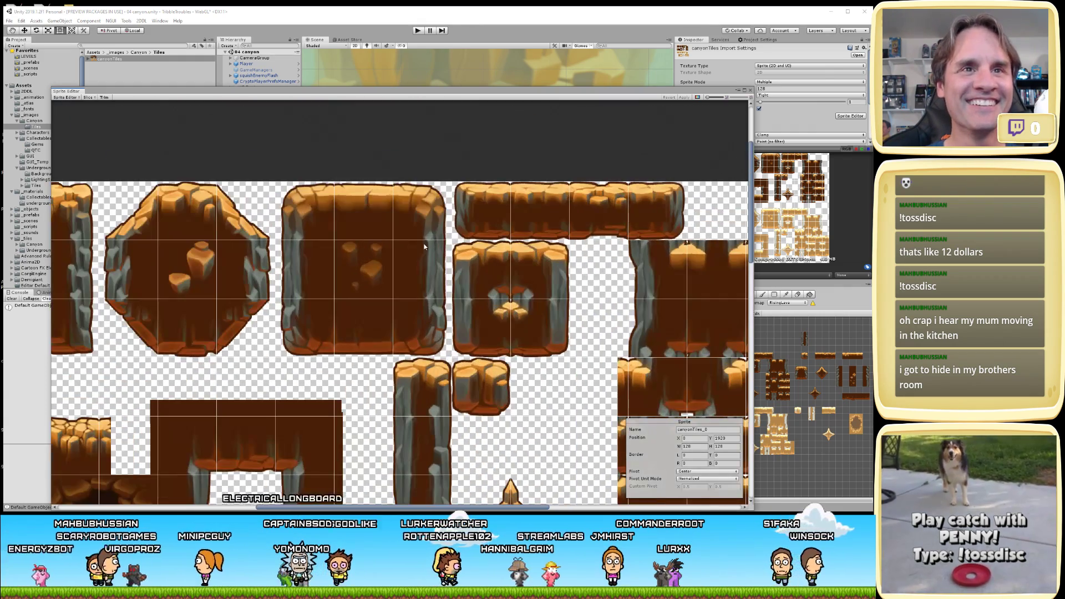
pyautogui.click(425, 246)
pyautogui.scroll(3, 444, 277)
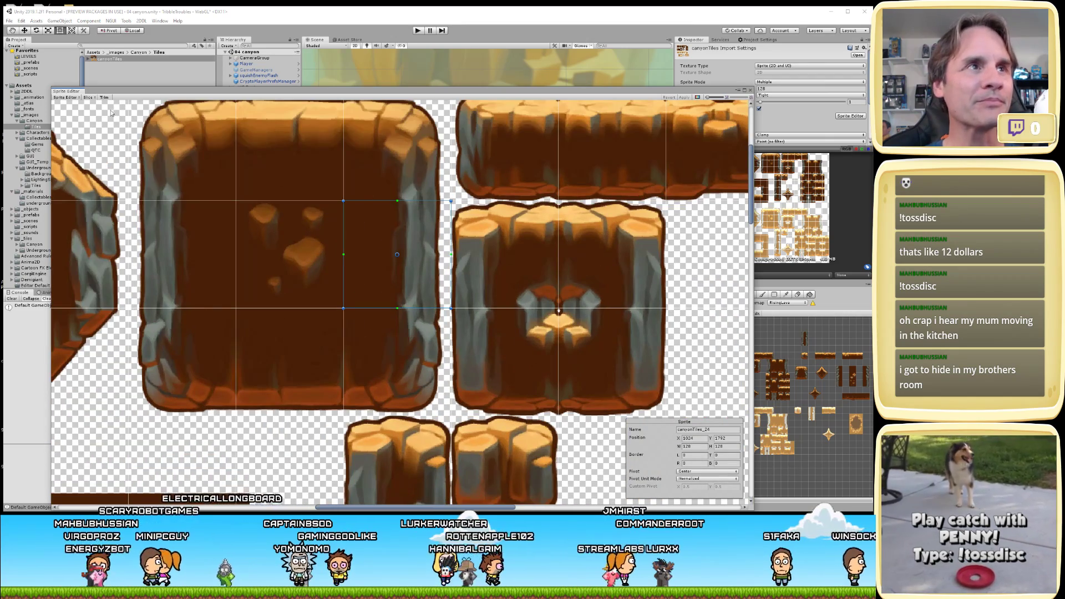
pyautogui.click(65, 97)
pyautogui.click(84, 124)
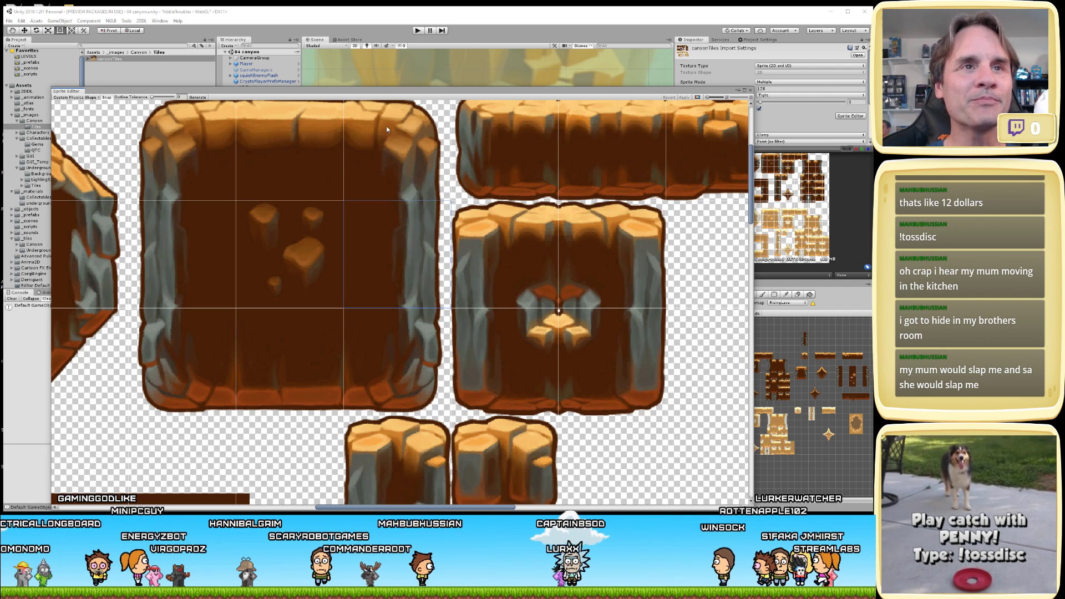
# - Pull the physics shape's top-right and bottom-right corners left onto the tile's stone edge
pyautogui.click(72, 98)
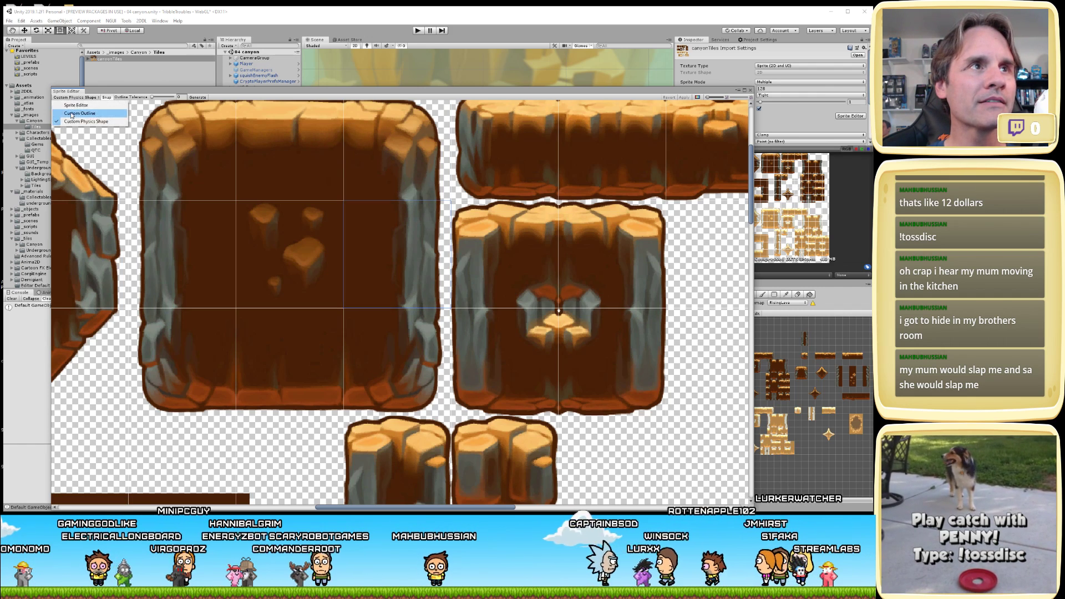
pyautogui.click(84, 114)
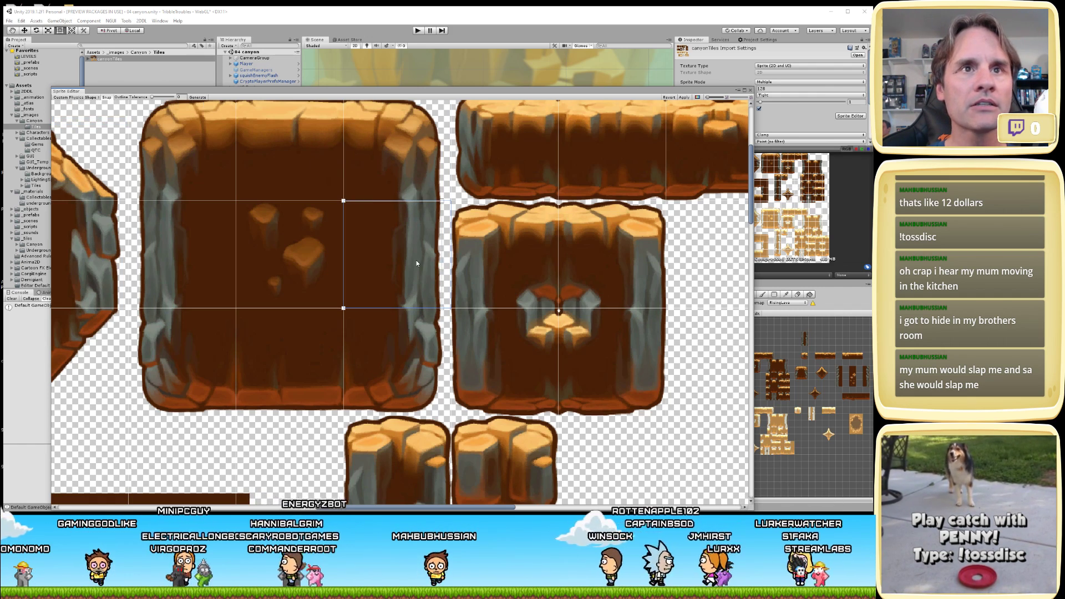
pyautogui.scroll(4, 422, 256)
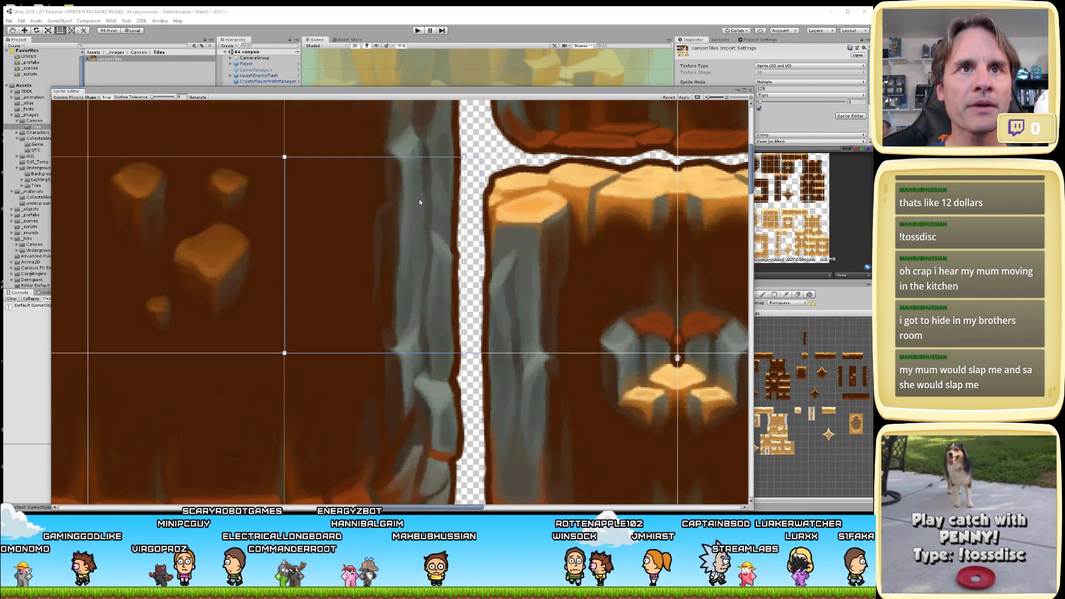
pyautogui.moveTo(463, 157); pyautogui.dragTo(457, 158)
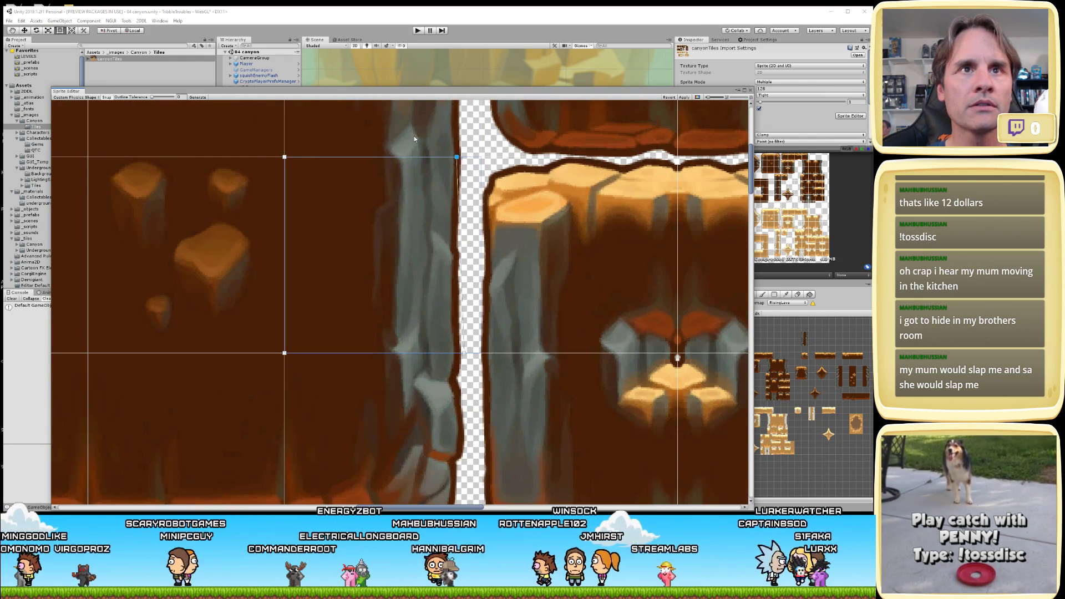
pyautogui.moveTo(464, 353); pyautogui.dragTo(456, 353)
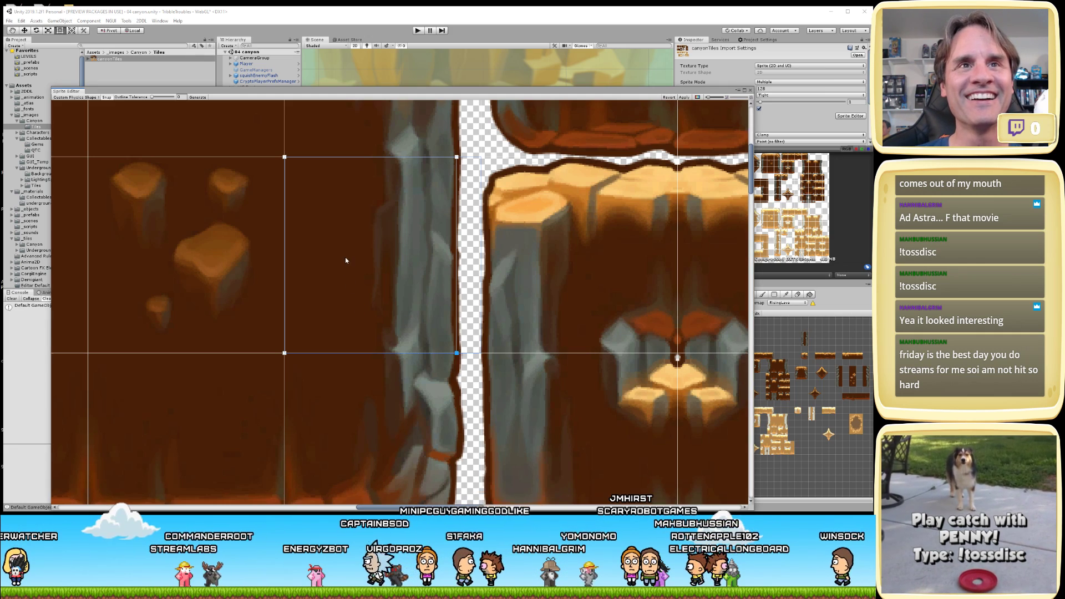
pyautogui.moveTo(347, 256); pyautogui.dragTo(375, 160, button='middle')
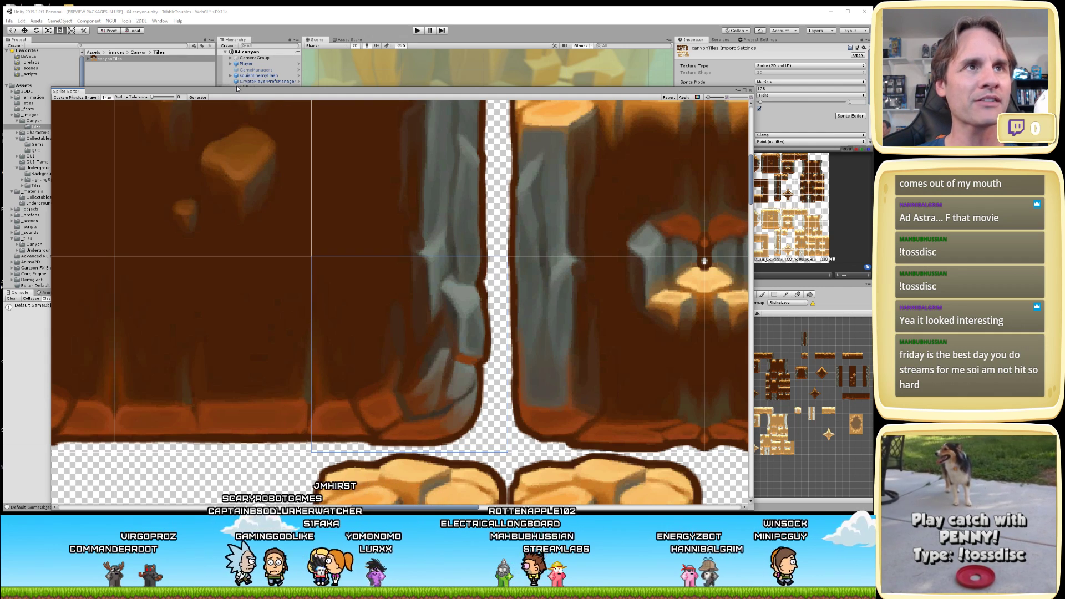
# - Select the middle tile and move its top outline point left onto the rock edge
pyautogui.click(455, 267)
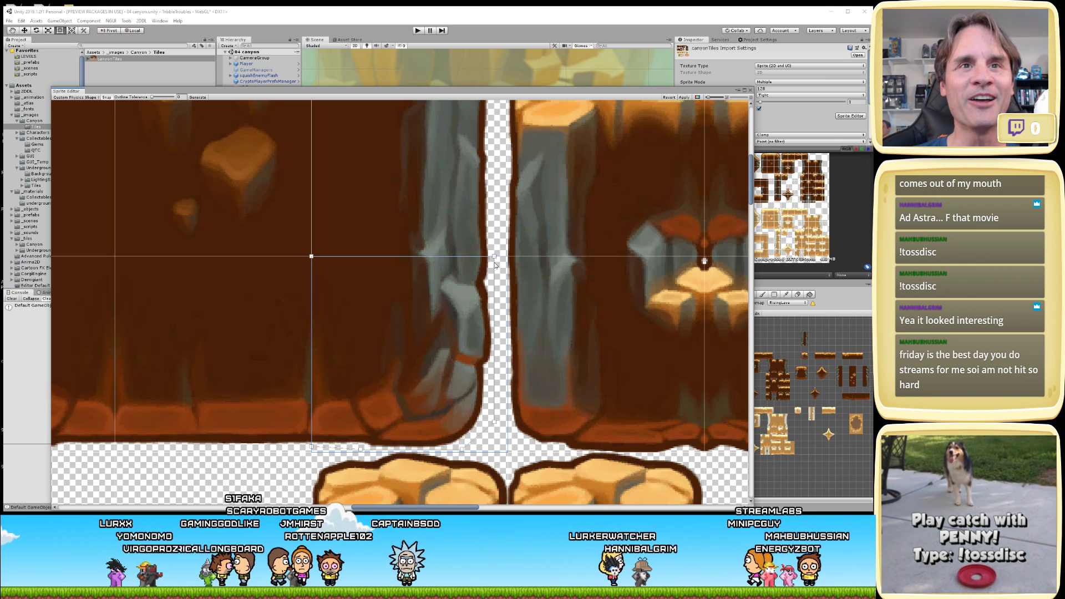
pyautogui.moveTo(494, 257); pyautogui.dragTo(486, 257)
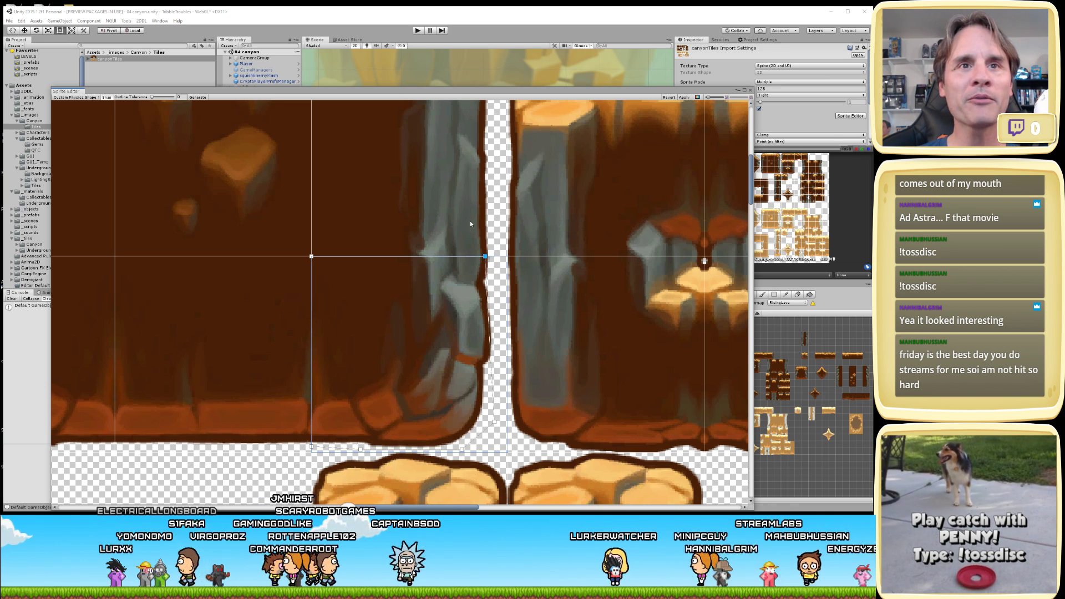
pyautogui.click(464, 275)
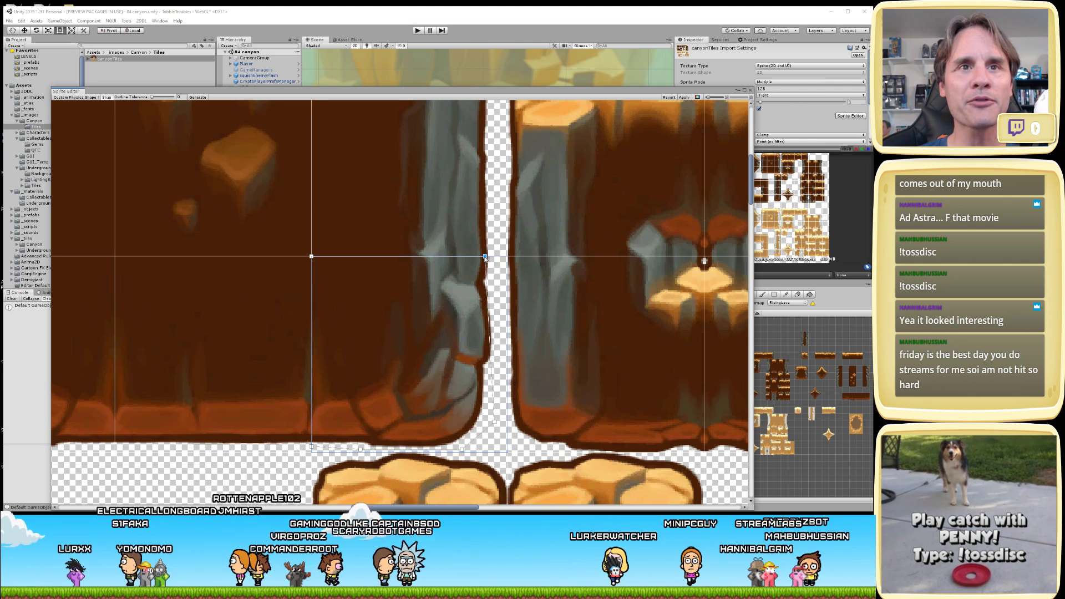
pyautogui.moveTo(485, 259); pyautogui.dragTo(485, 259)
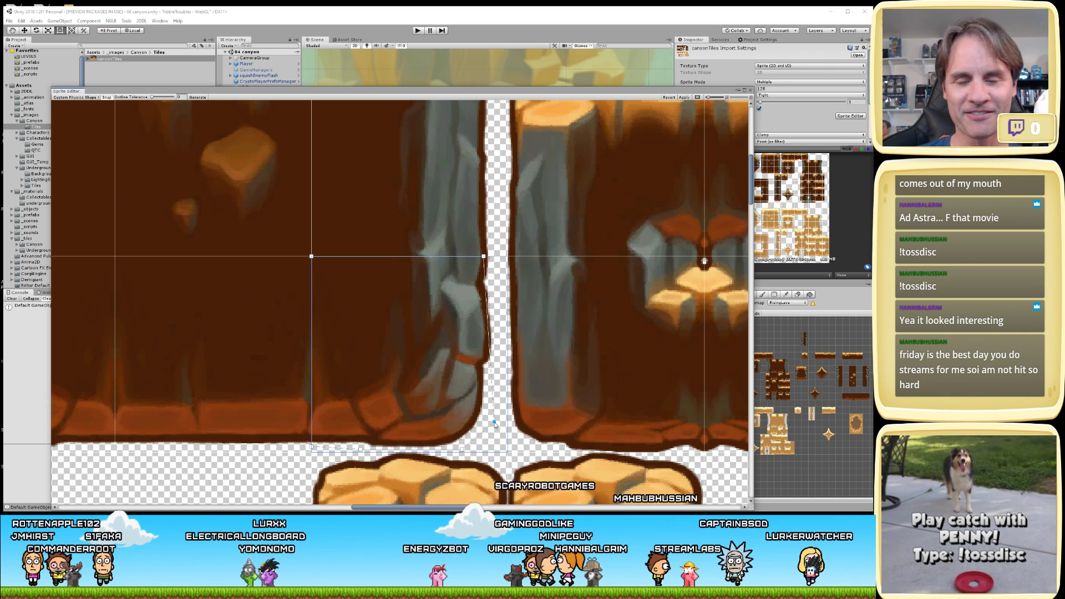
# - Move the lower outline point down-left along the rock and raise the lower-left point to flatten the bottom
pyautogui.moveTo(496, 425)
pyautogui.mouseDown()
pyautogui.moveTo(469, 445)
pyautogui.moveTo(484, 439)
pyautogui.mouseUp()
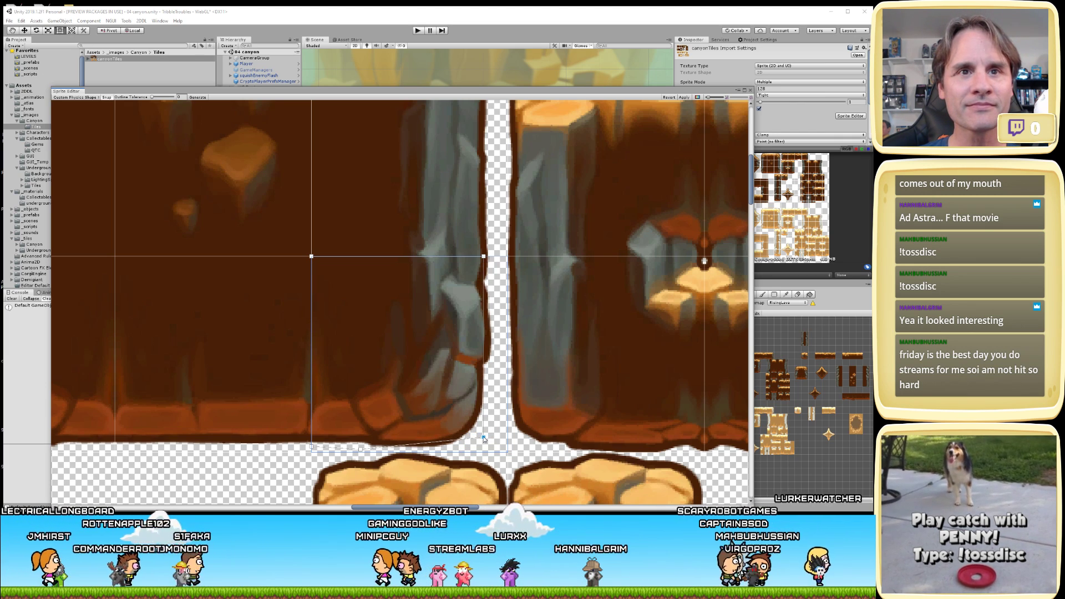
pyautogui.click(361, 448)
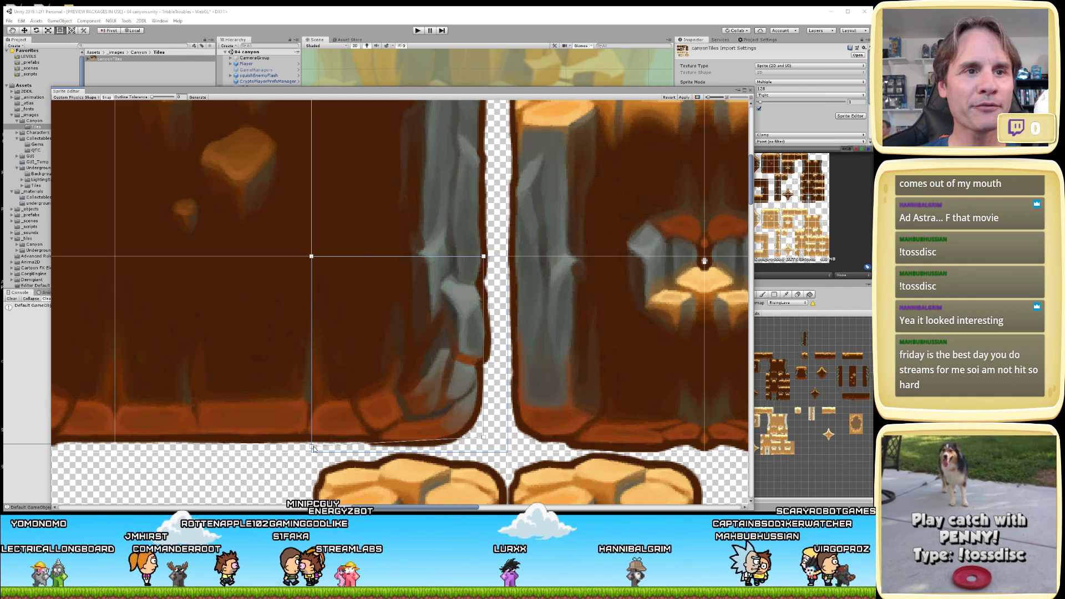
pyautogui.moveTo(313, 448); pyautogui.dragTo(311, 439)
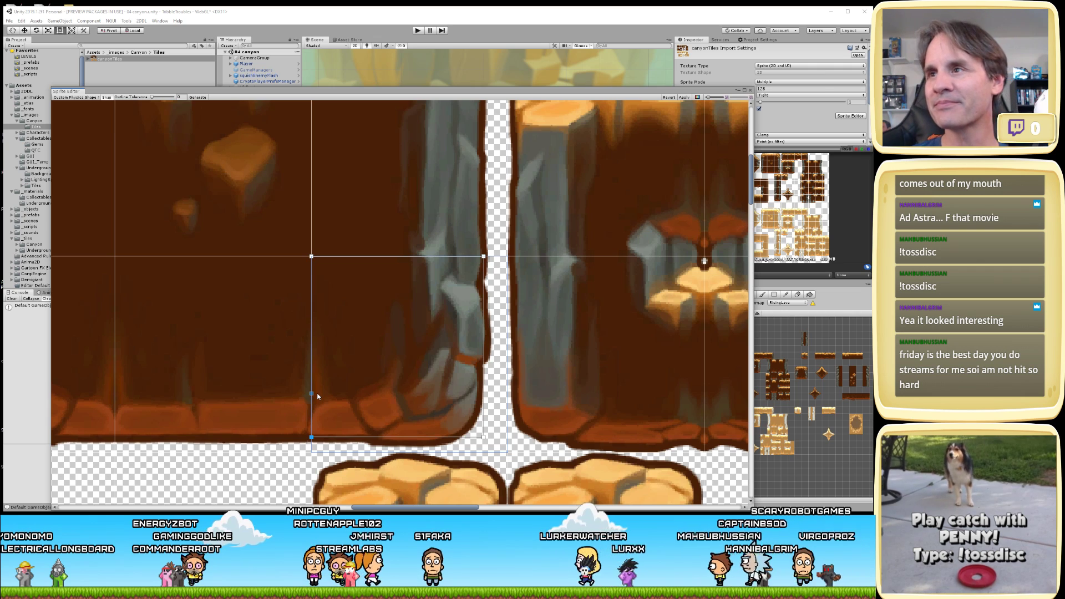
pyautogui.click(398, 321)
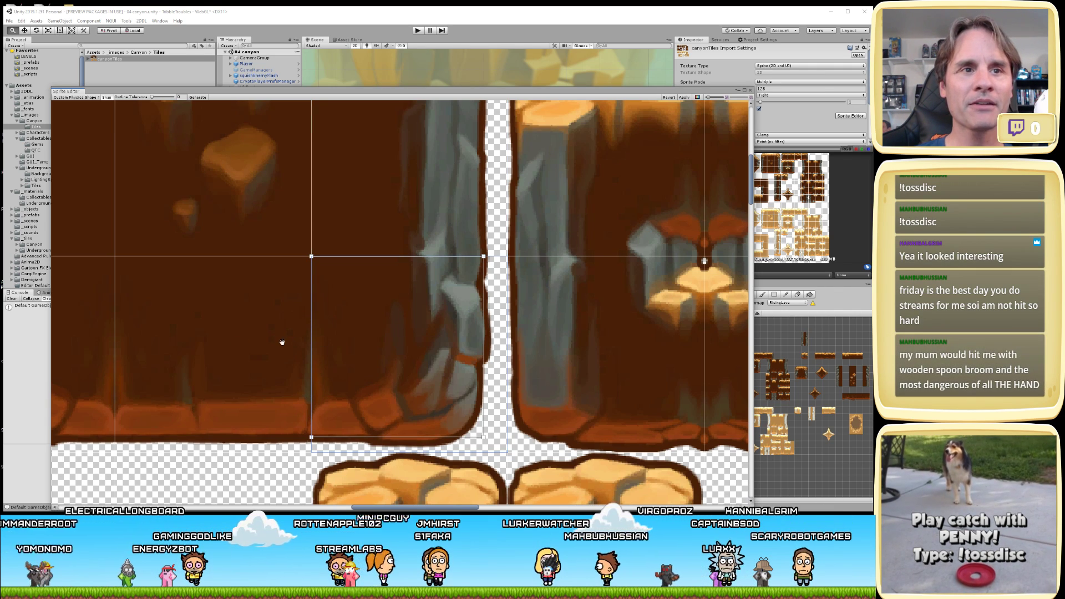
pyautogui.moveTo(226, 344); pyautogui.dragTo(340, 346, button='middle')
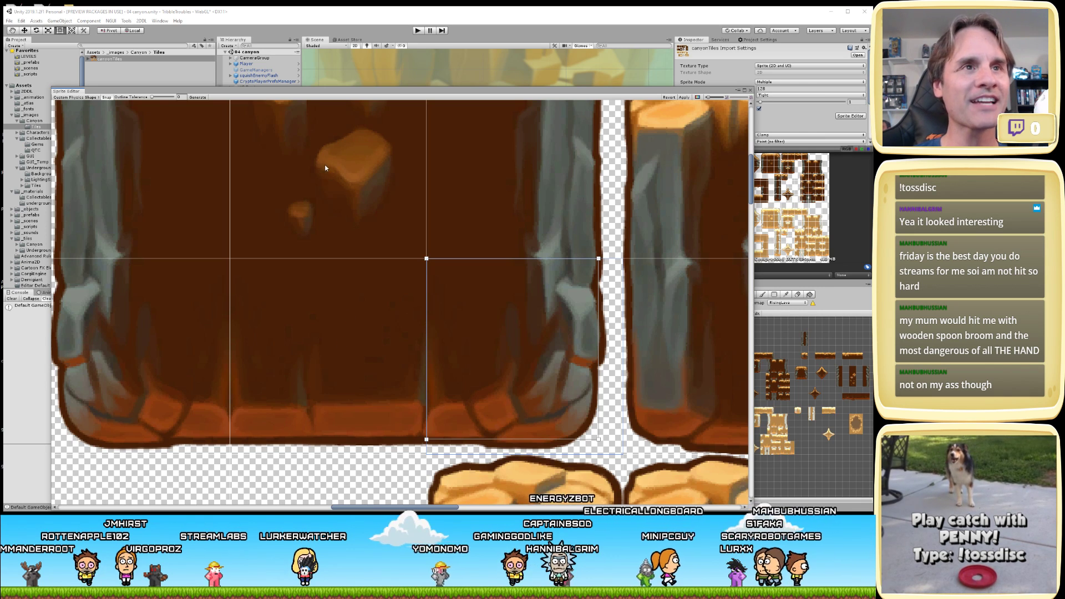
# - On the left tile, raise the physics shape's bottom-right and bottom-left corners to level its bottom edge
pyautogui.click(197, 96)
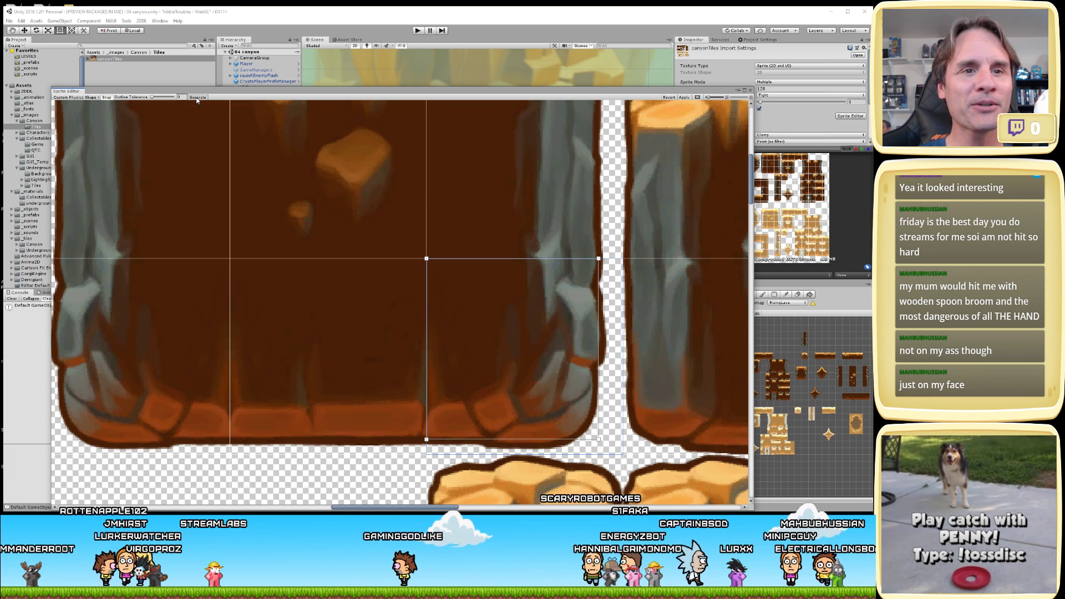
pyautogui.click(336, 337)
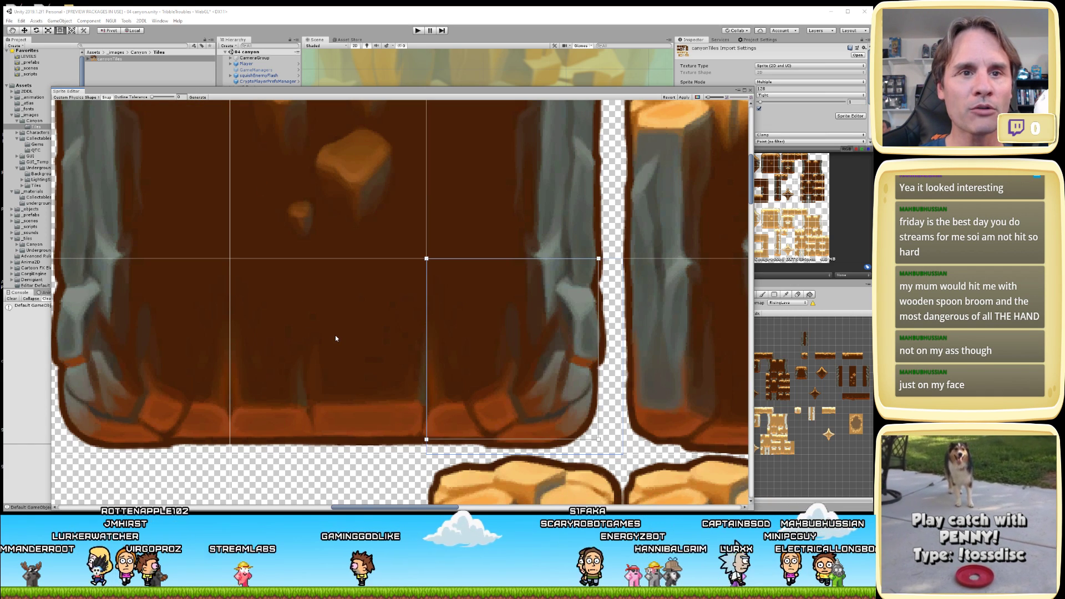
pyautogui.click(198, 102)
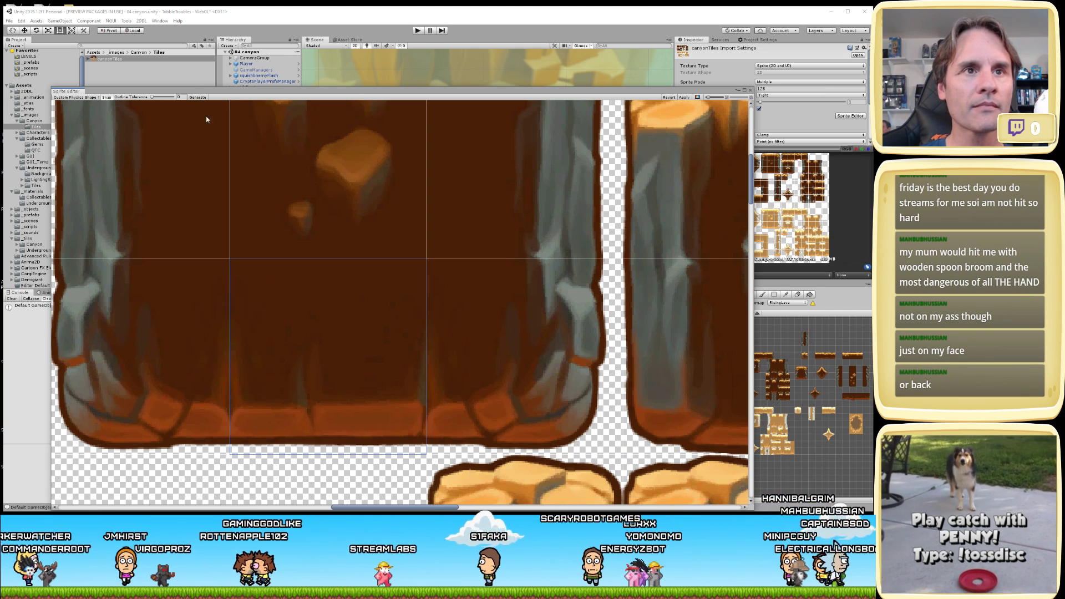
pyautogui.click(387, 349)
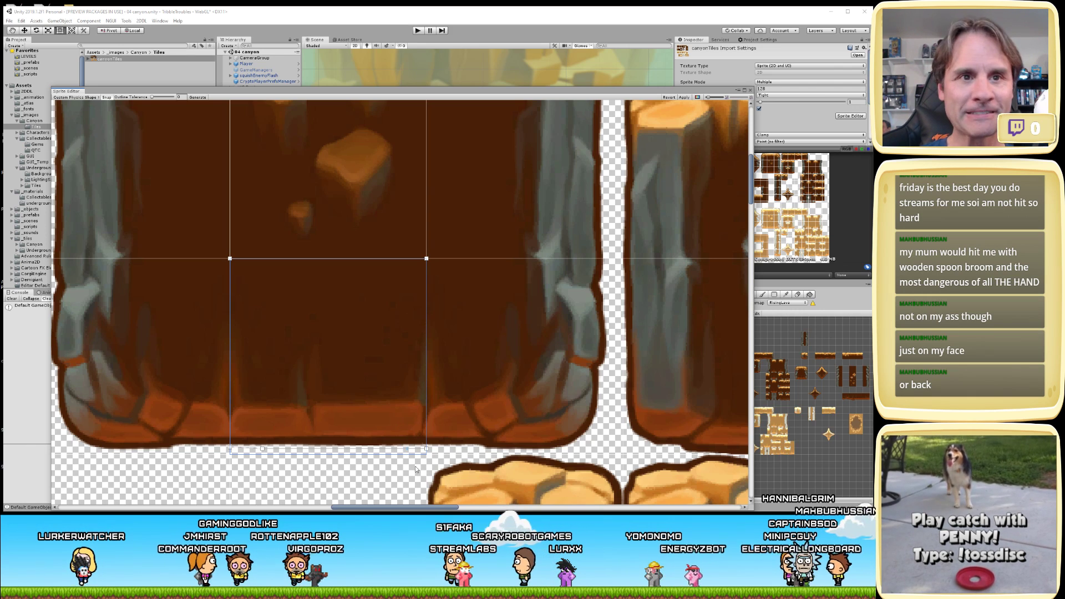
pyautogui.moveTo(426, 448); pyautogui.dragTo(428, 442)
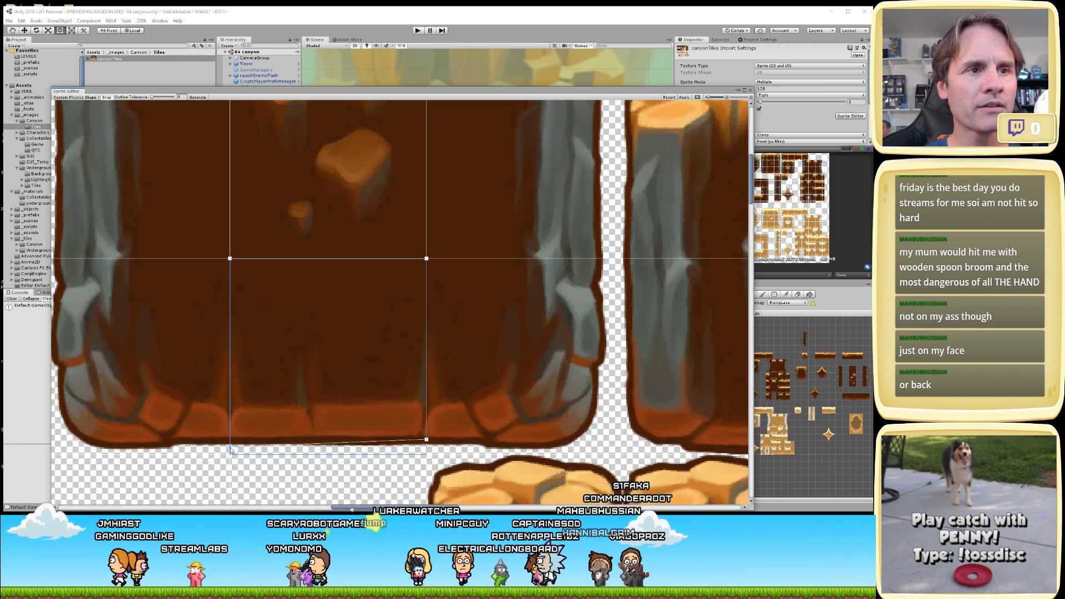
pyautogui.moveTo(231, 450); pyautogui.dragTo(231, 442)
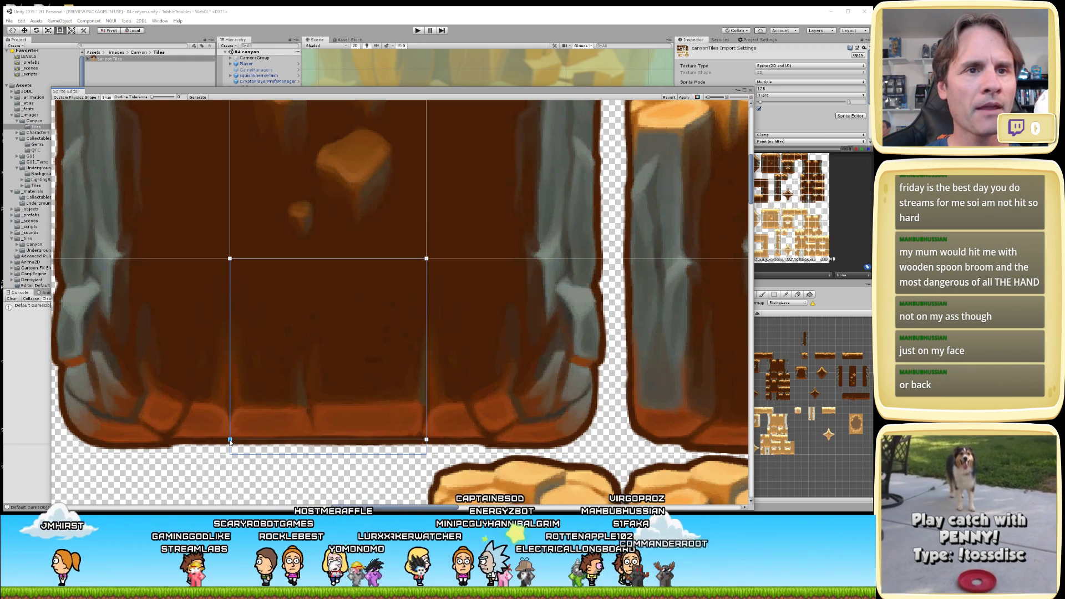
pyautogui.click(494, 395)
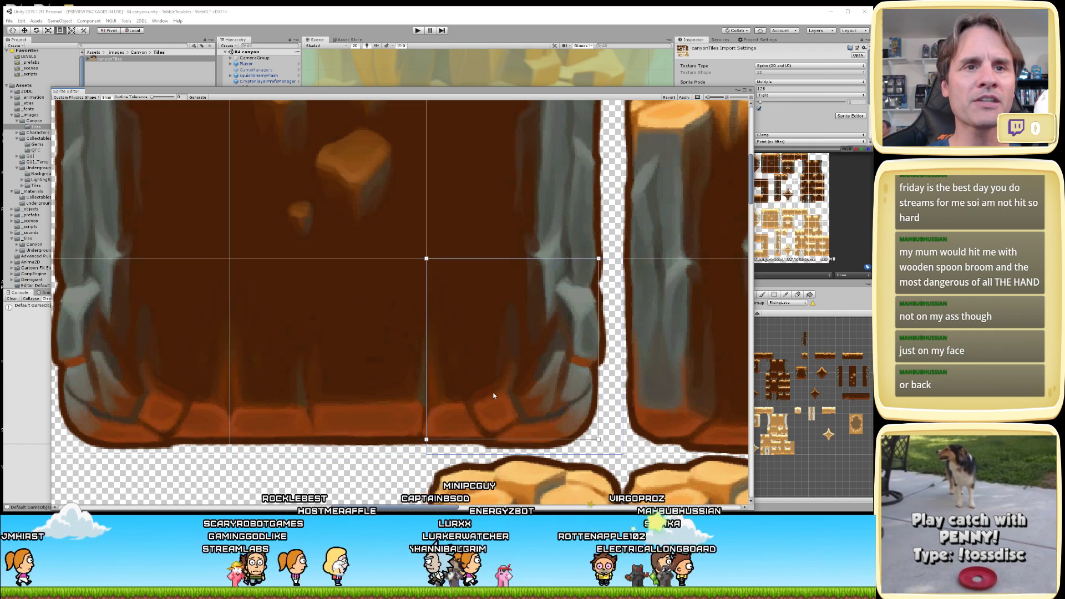
pyautogui.click(347, 397)
pyautogui.click(169, 389)
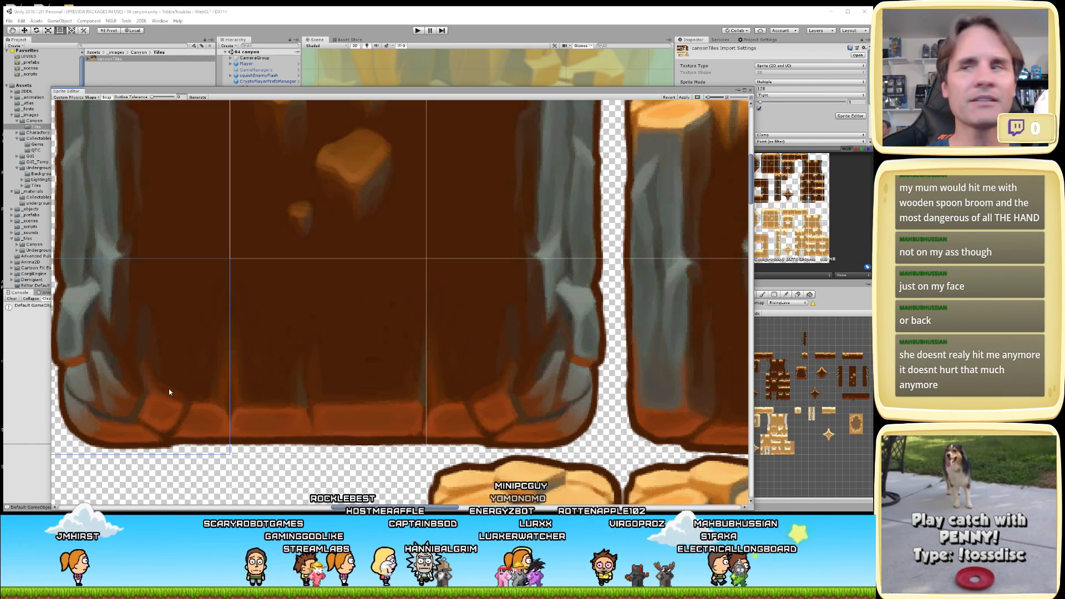
pyautogui.moveTo(171, 388); pyautogui.dragTo(274, 373, button='middle')
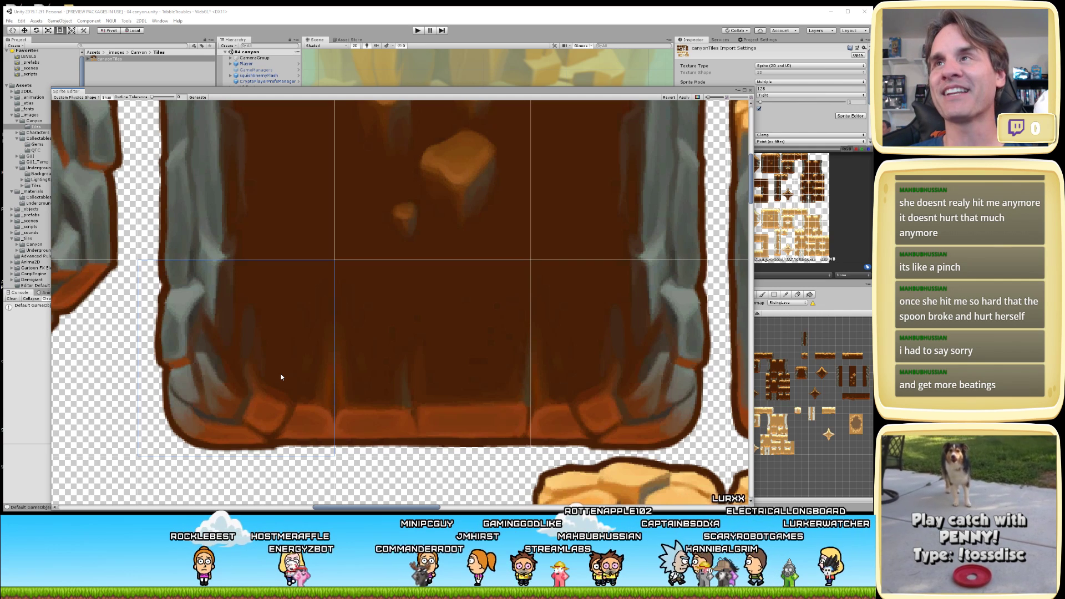
# - Check the middle and right tile slices, then apply the physics shape changes
pyautogui.click(411, 351)
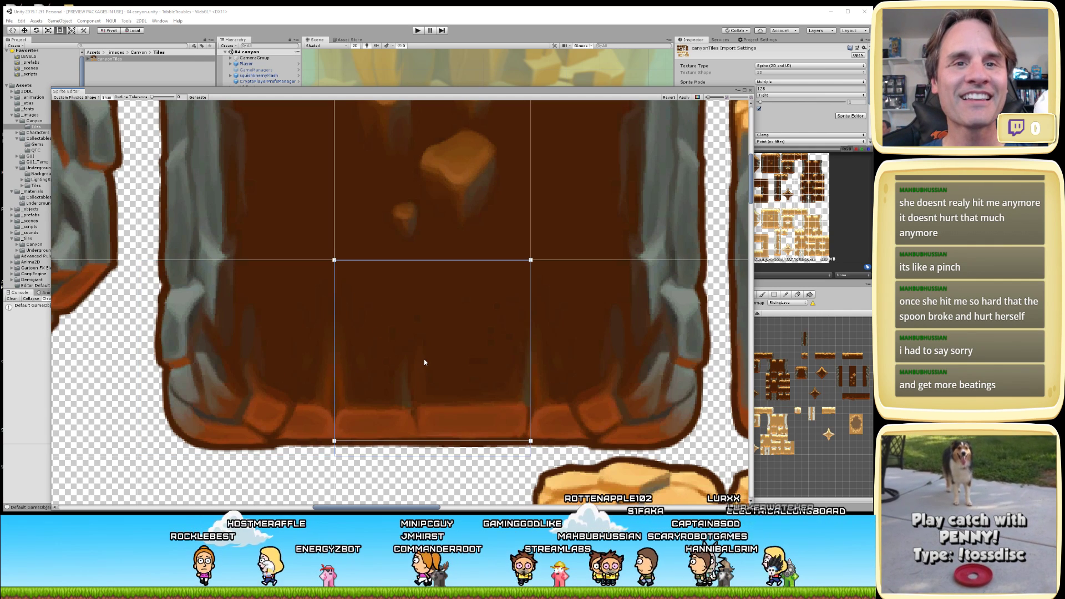
pyautogui.click(555, 348)
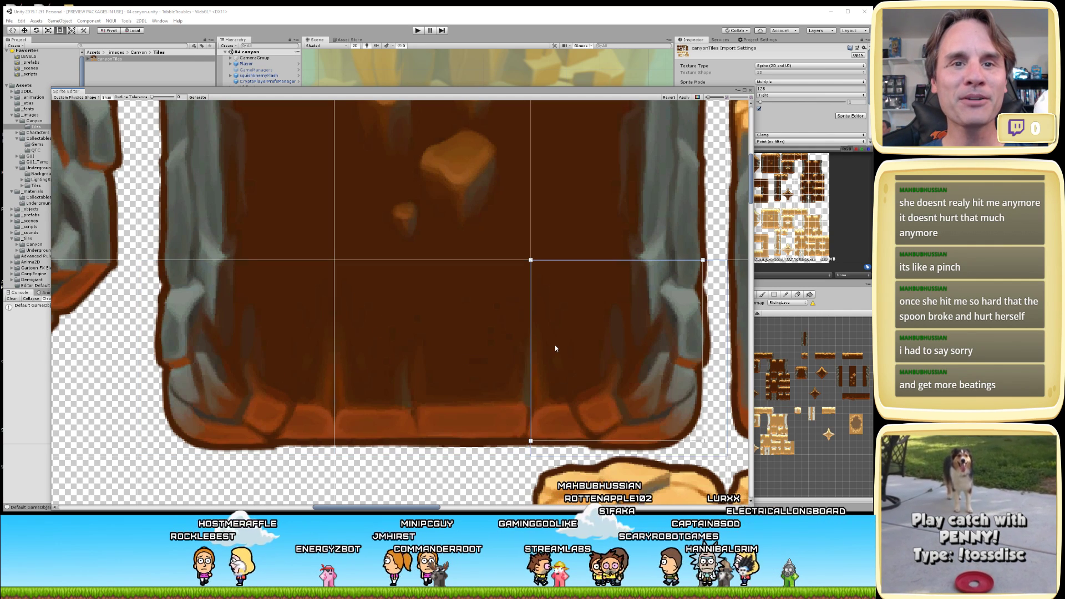
pyautogui.click(684, 98)
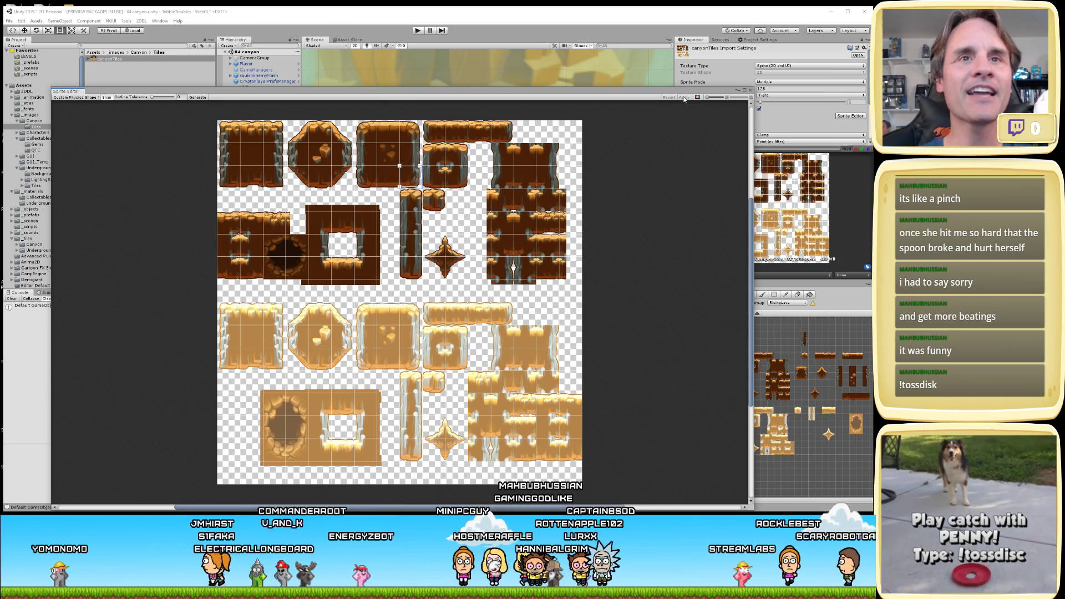
# - Move the view to the next dark tile, select its left neighbour, and show the editing-mode list
pyautogui.scroll(5, 378, 283)
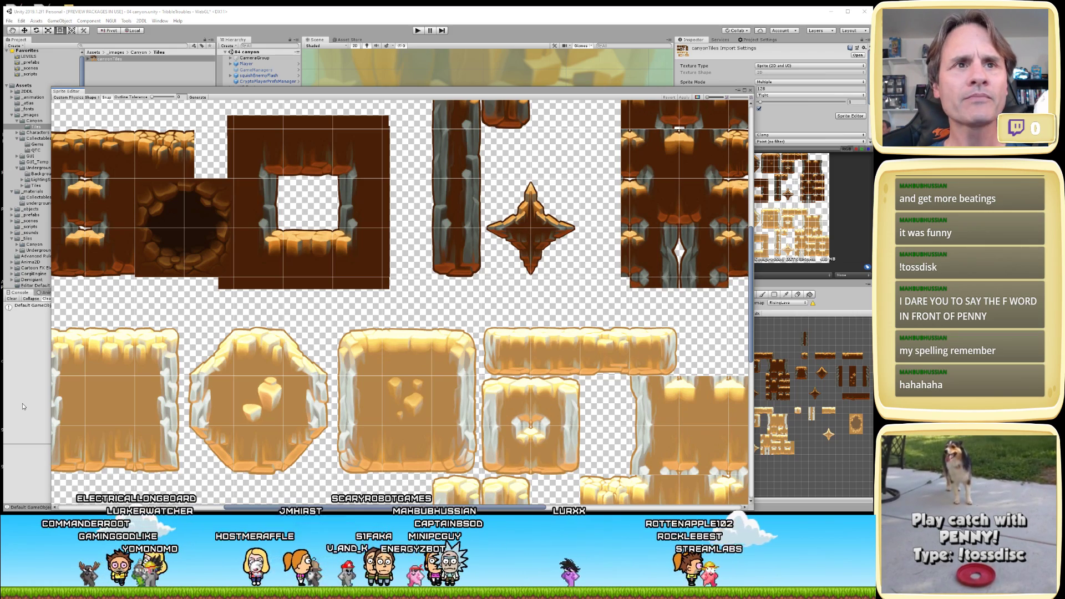
pyautogui.scroll(3, 341, 357)
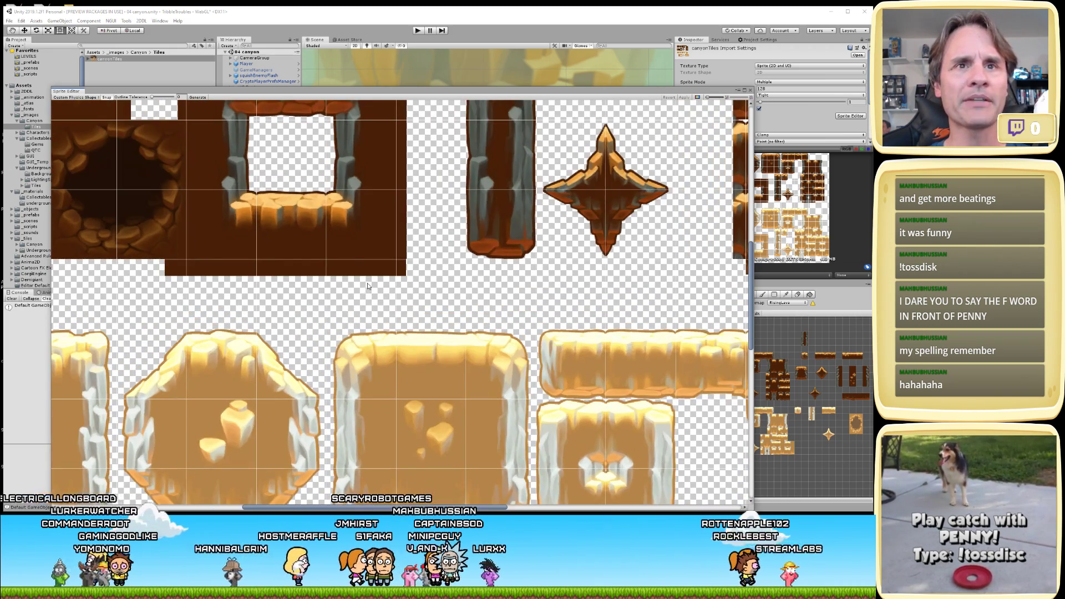
pyautogui.moveTo(374, 298); pyautogui.dragTo(331, 424, button='middle')
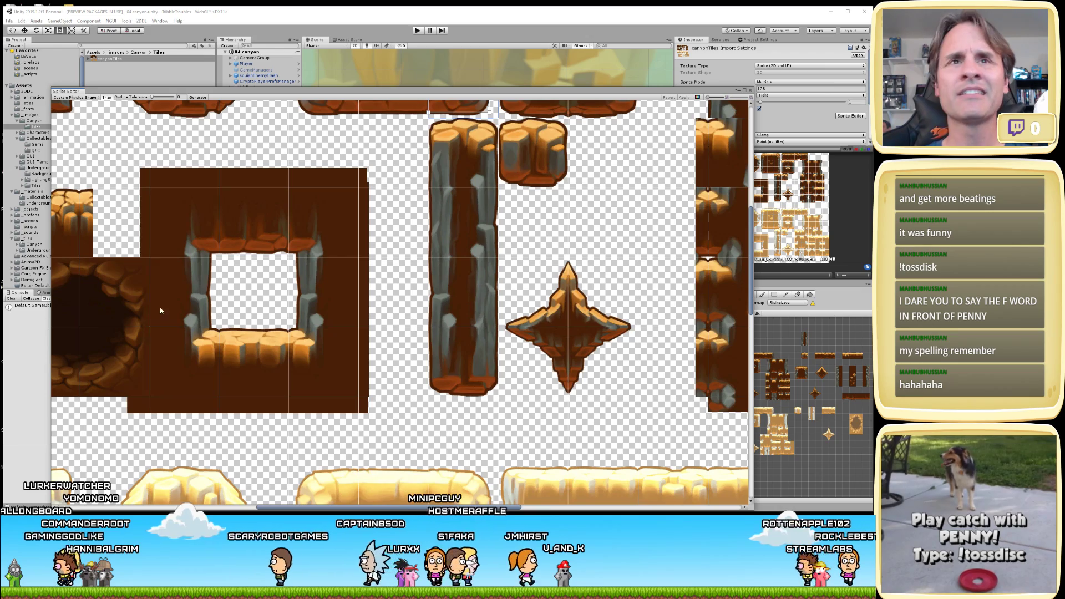
pyautogui.moveTo(301, 265); pyautogui.dragTo(309, 395, button='middle')
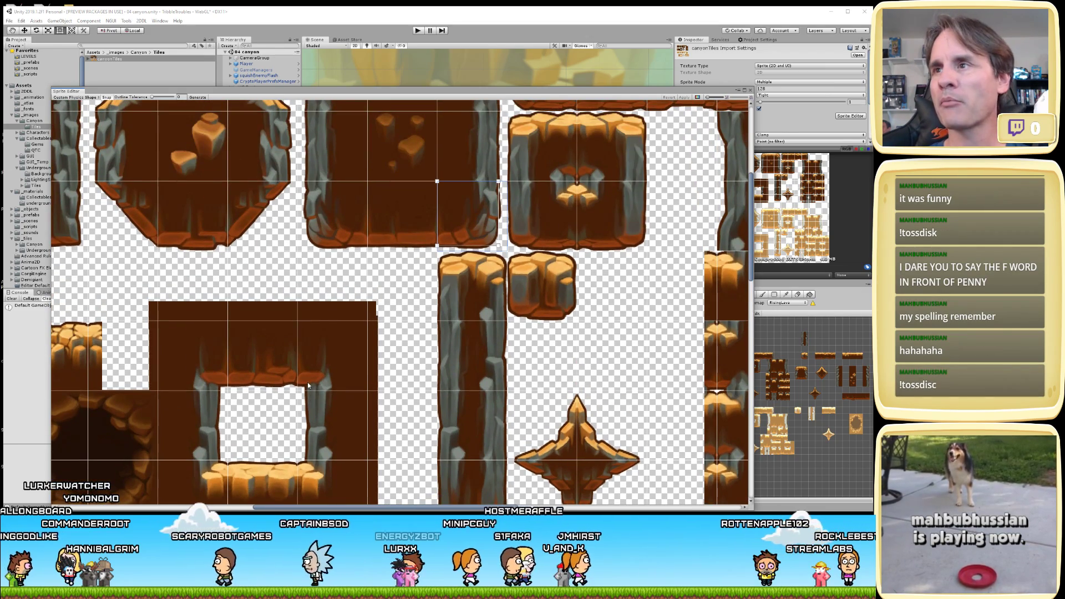
pyautogui.scroll(5, 308, 378)
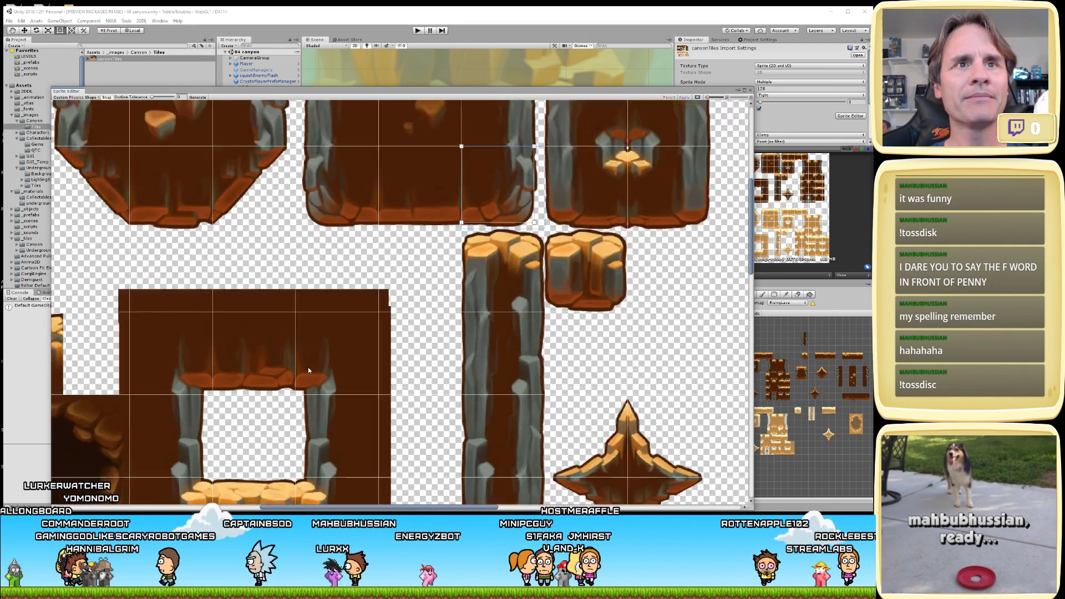
pyautogui.moveTo(418, 209); pyautogui.dragTo(371, 420, button='middle')
pyautogui.click(430, 318)
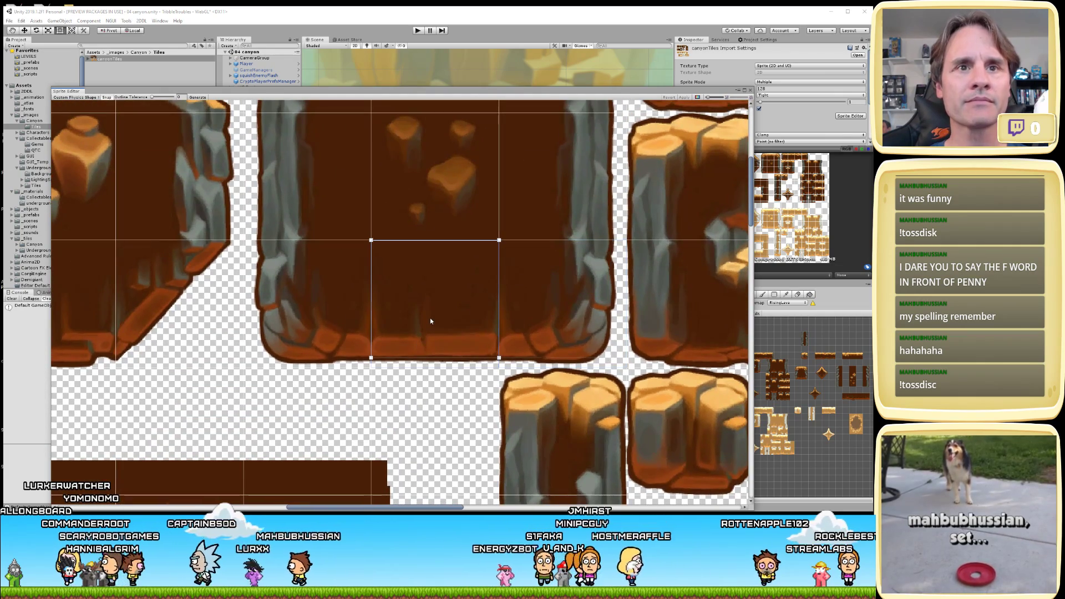
pyautogui.click(346, 320)
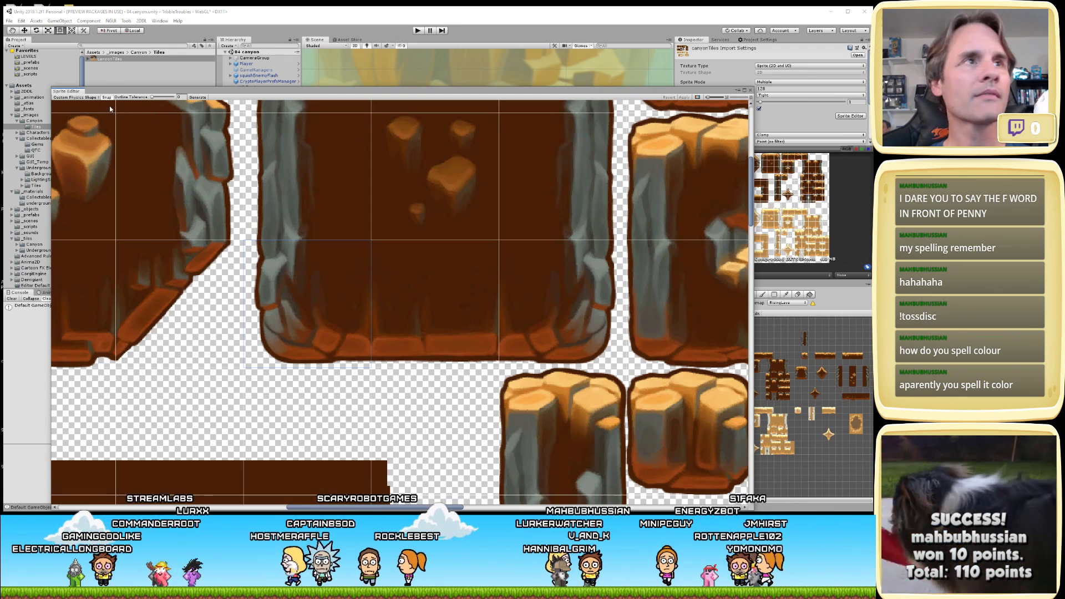
pyautogui.click(84, 97)
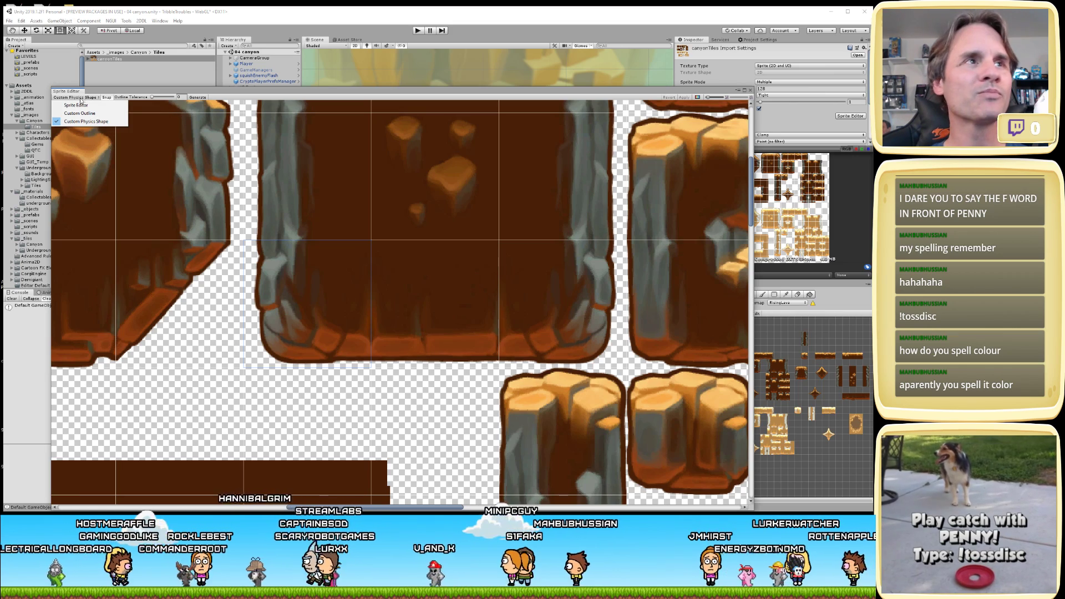
# - Select the dark canyon tile and pull its physics outline's bottom-left corner inward
pyautogui.click(344, 282)
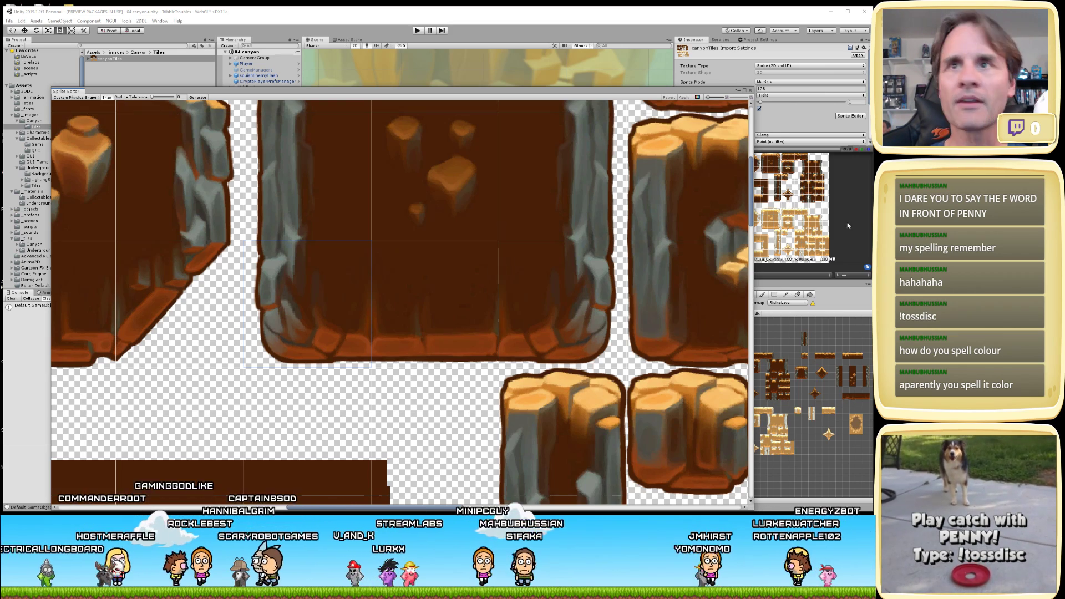
pyautogui.click(344, 361)
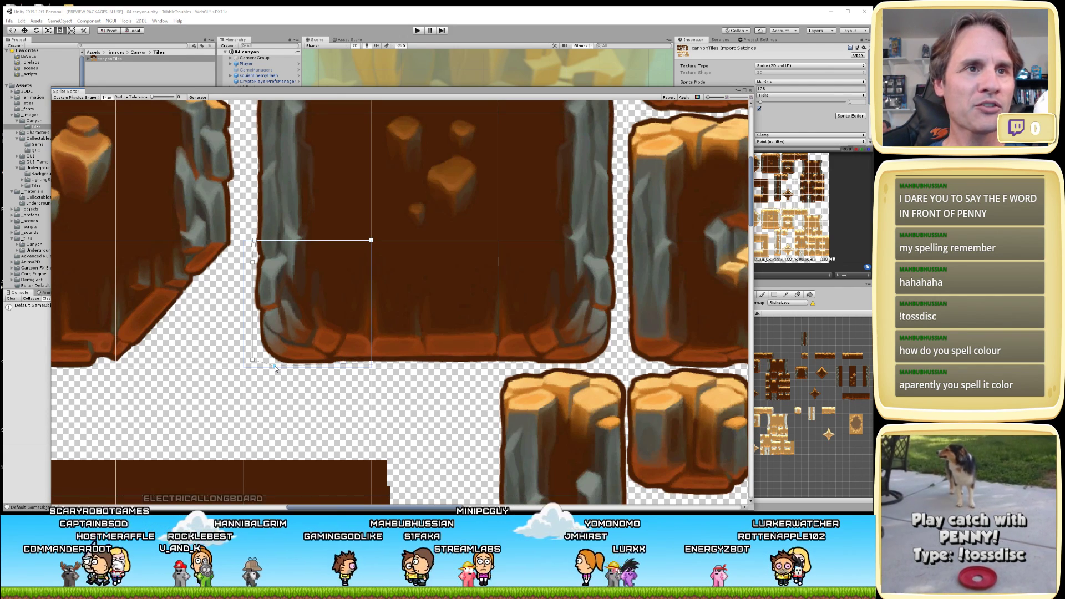
pyautogui.moveTo(253, 360); pyautogui.dragTo(267, 357)
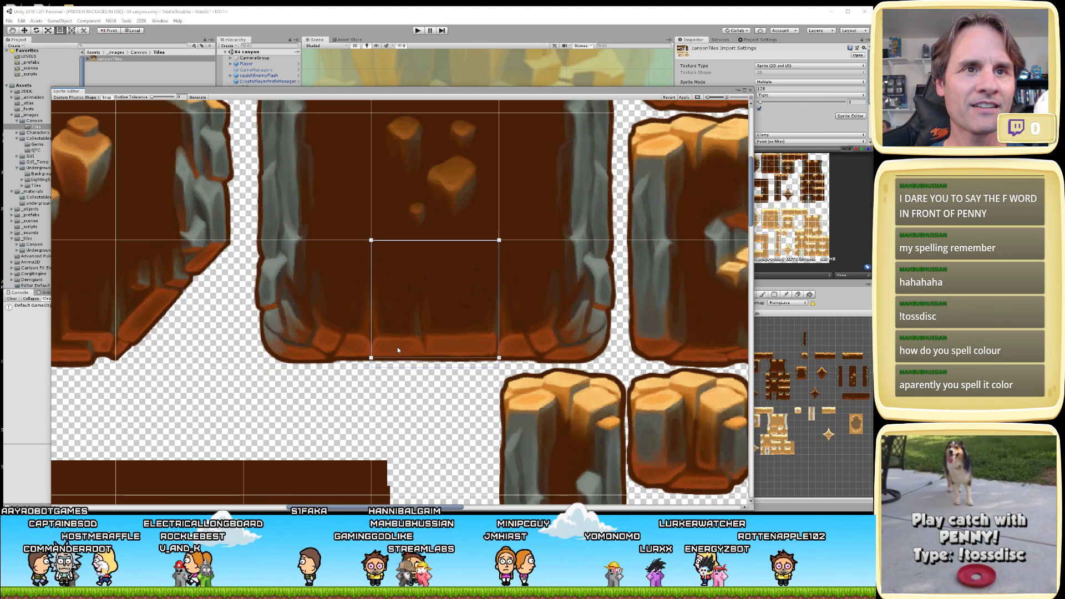
pyautogui.click(374, 361)
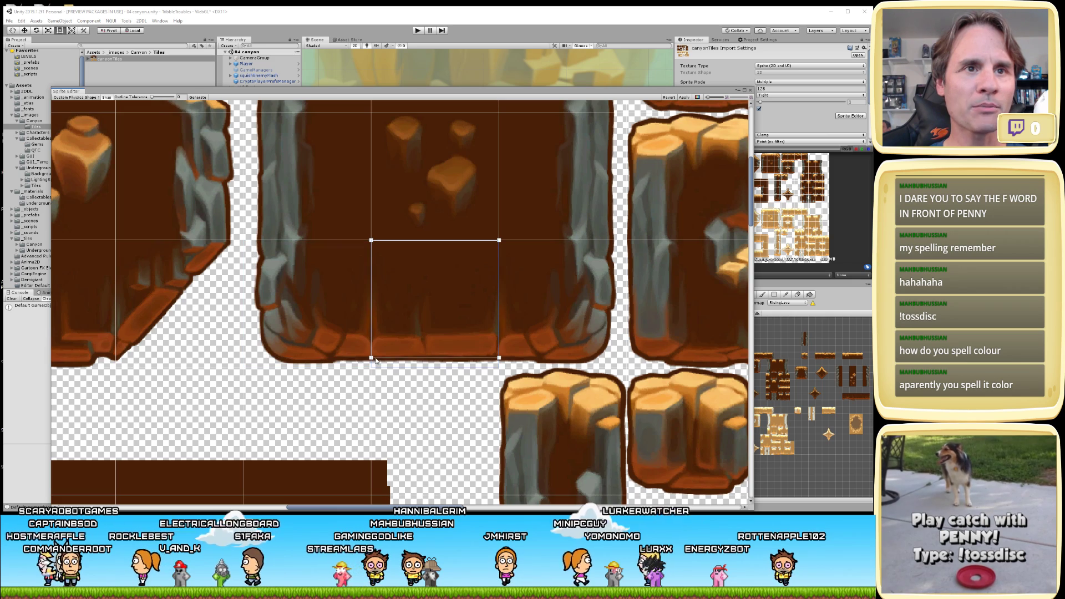
pyautogui.click(371, 358)
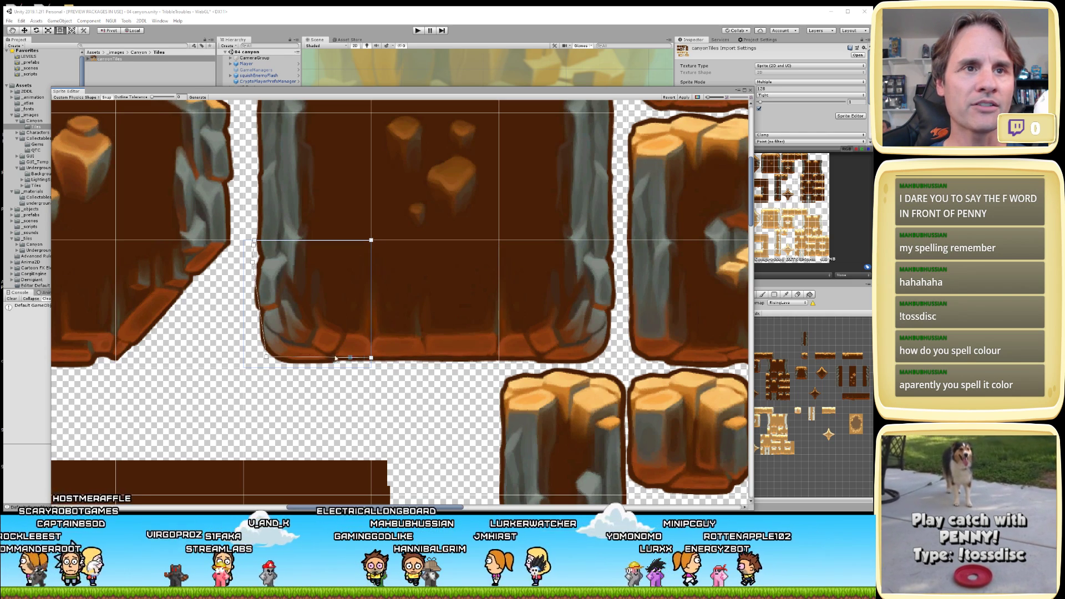
# - Raise the left-edge outline point and set the corner onto the tile's lower-left corner
pyautogui.click(261, 314)
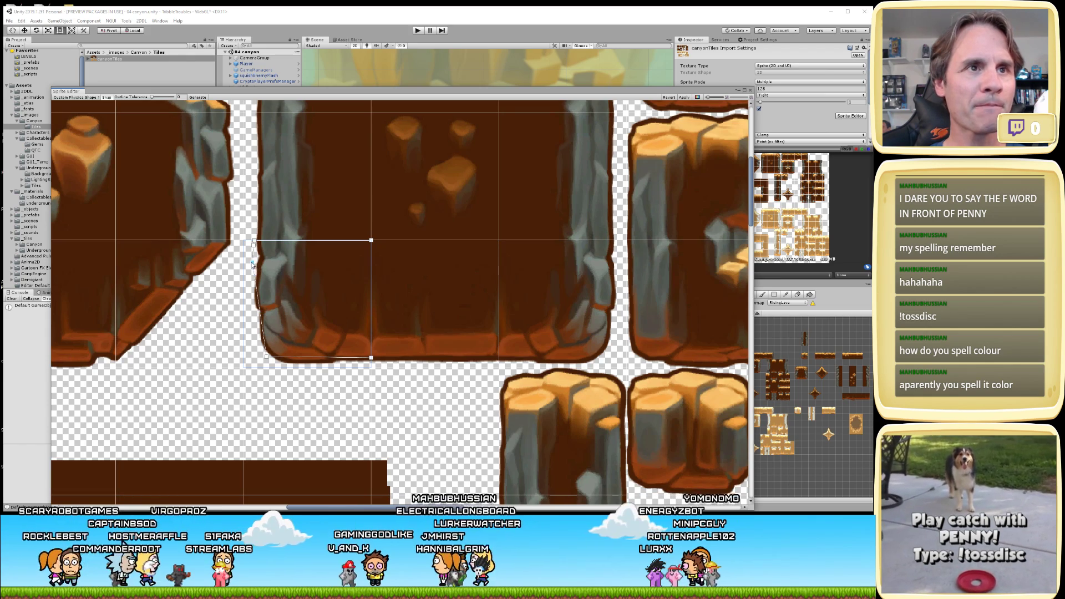
pyautogui.moveTo(256, 266); pyautogui.dragTo(259, 241)
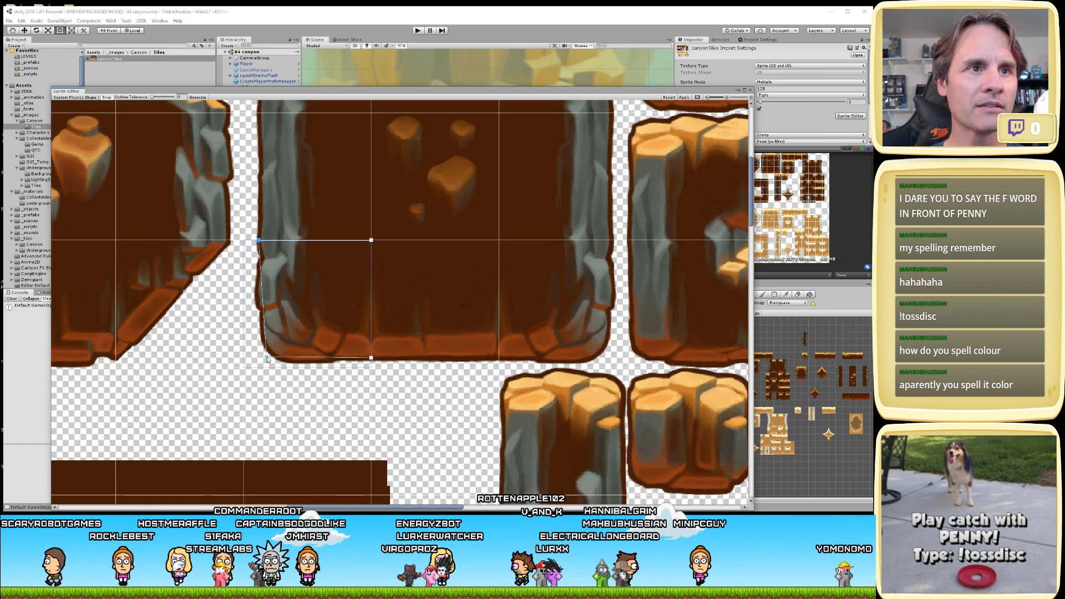
pyautogui.moveTo(265, 359); pyautogui.dragTo(259, 358)
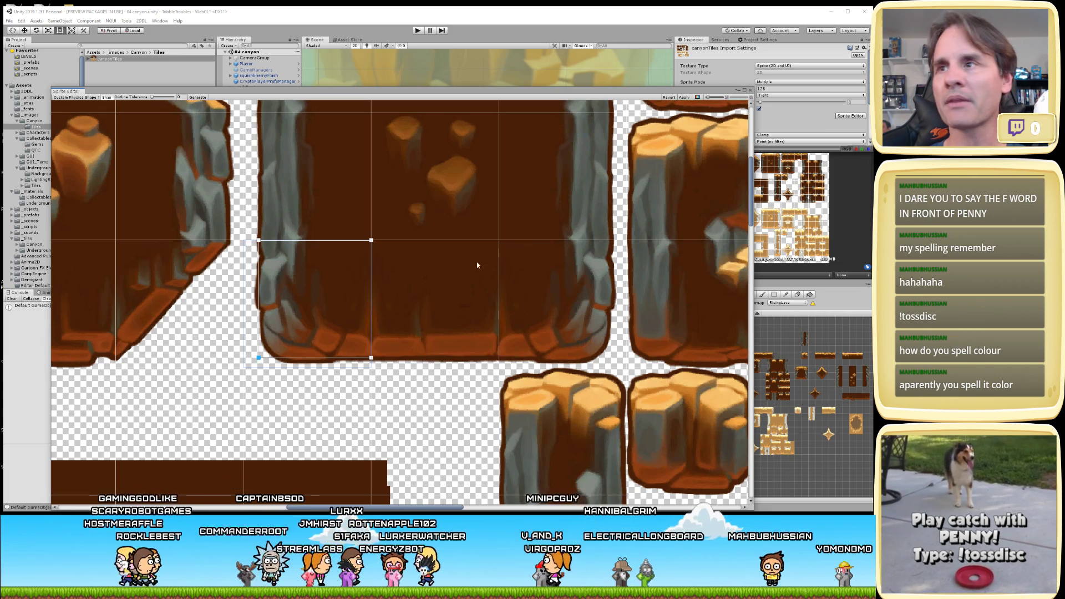
pyautogui.scroll(-2, 364, 254)
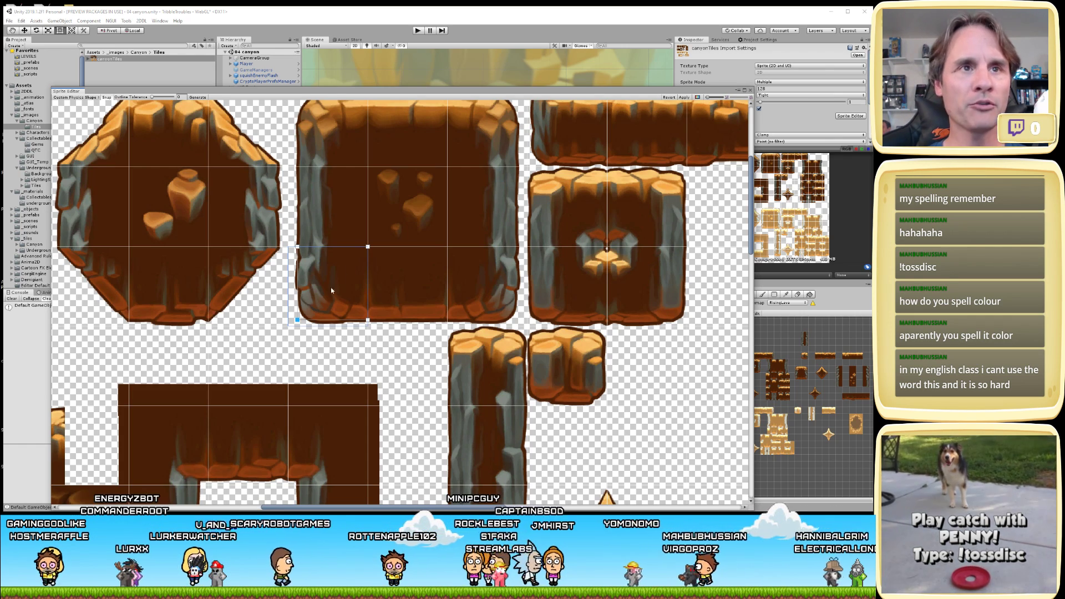
# - Bring the top of the tile sheet into view and apply the edited physics shapes
pyautogui.moveTo(330, 287); pyautogui.dragTo(339, 364, button='middle')
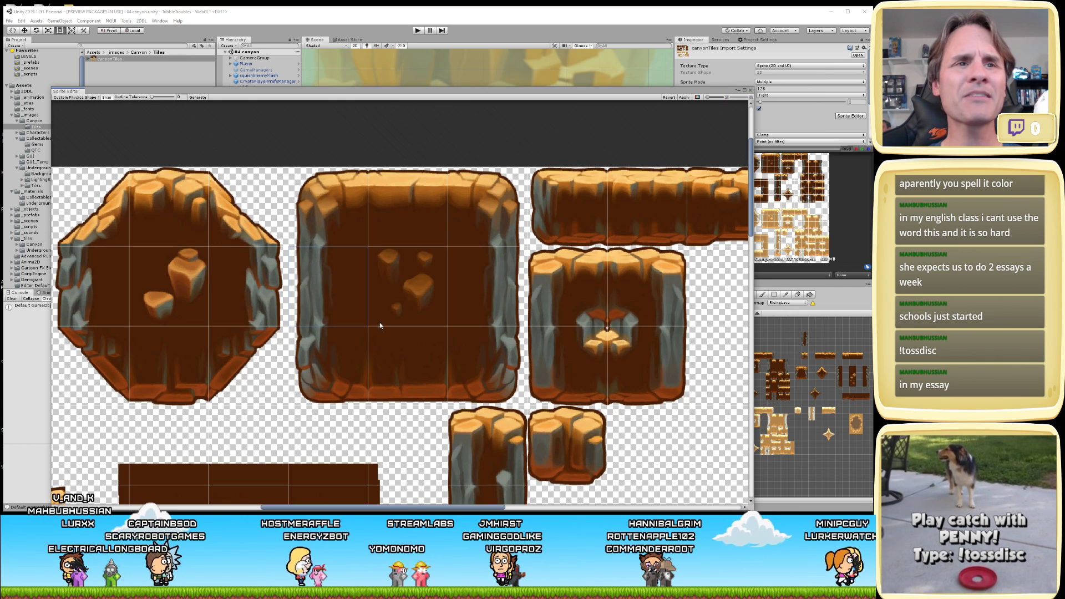
pyautogui.scroll(3, 342, 304)
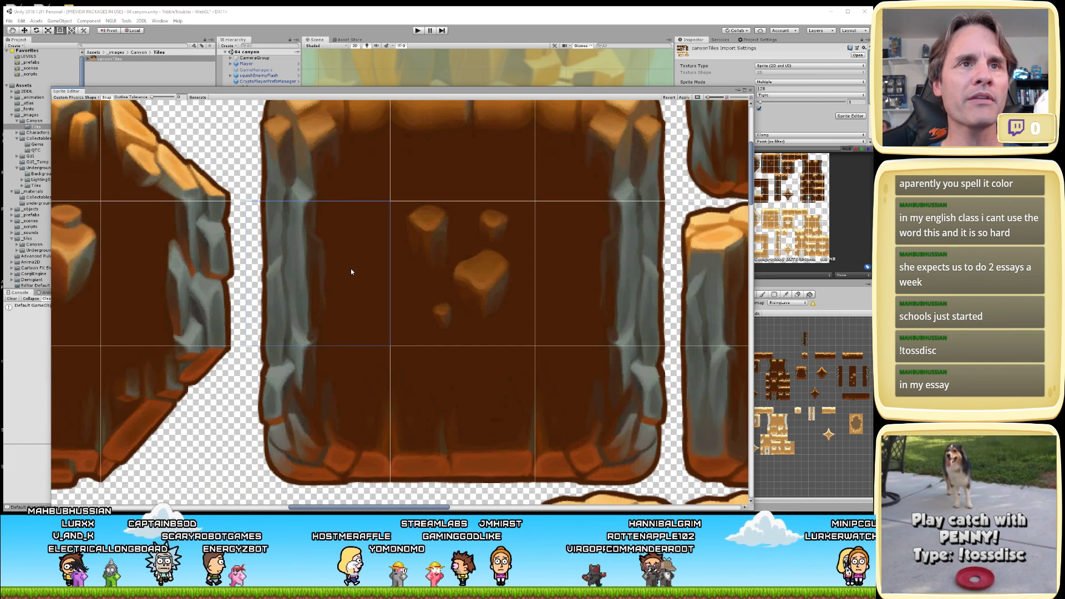
pyautogui.click(682, 98)
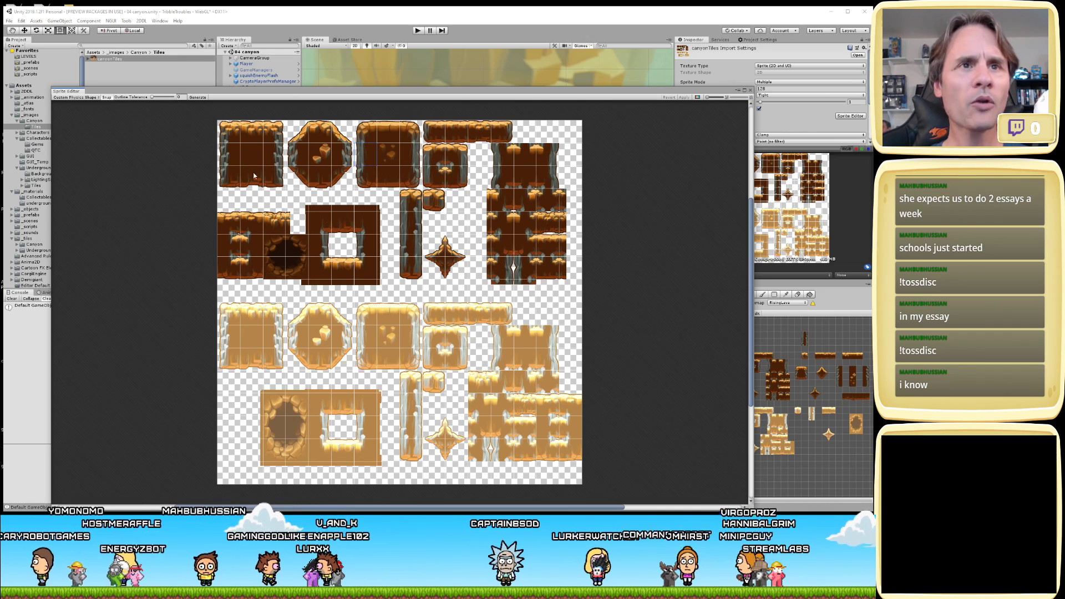
pyautogui.scroll(5, 335, 232)
pyautogui.scroll(-4, 398, 147)
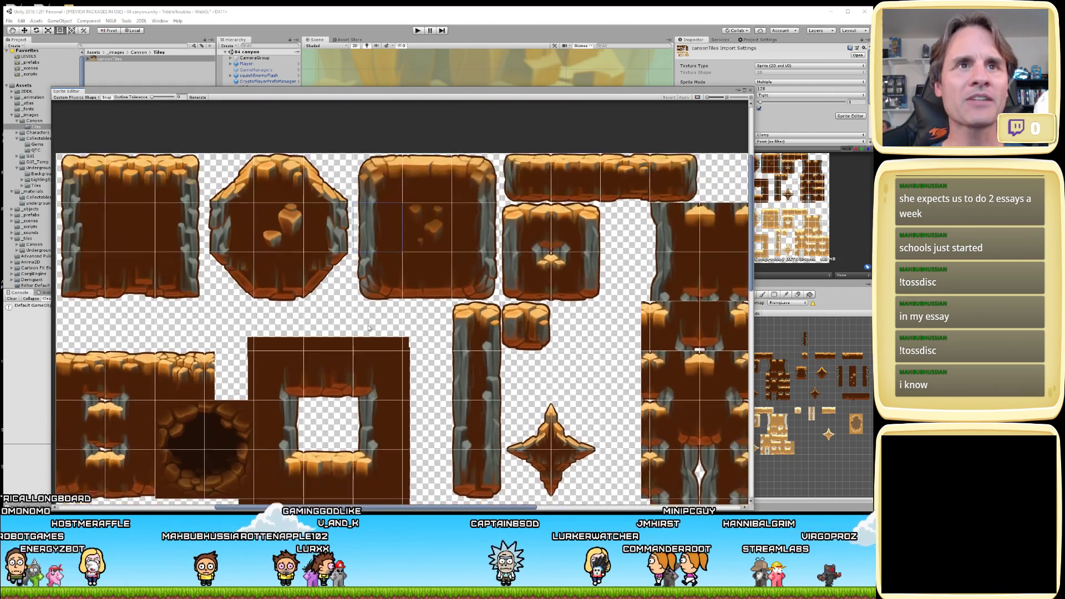
pyautogui.scroll(4, 375, 268)
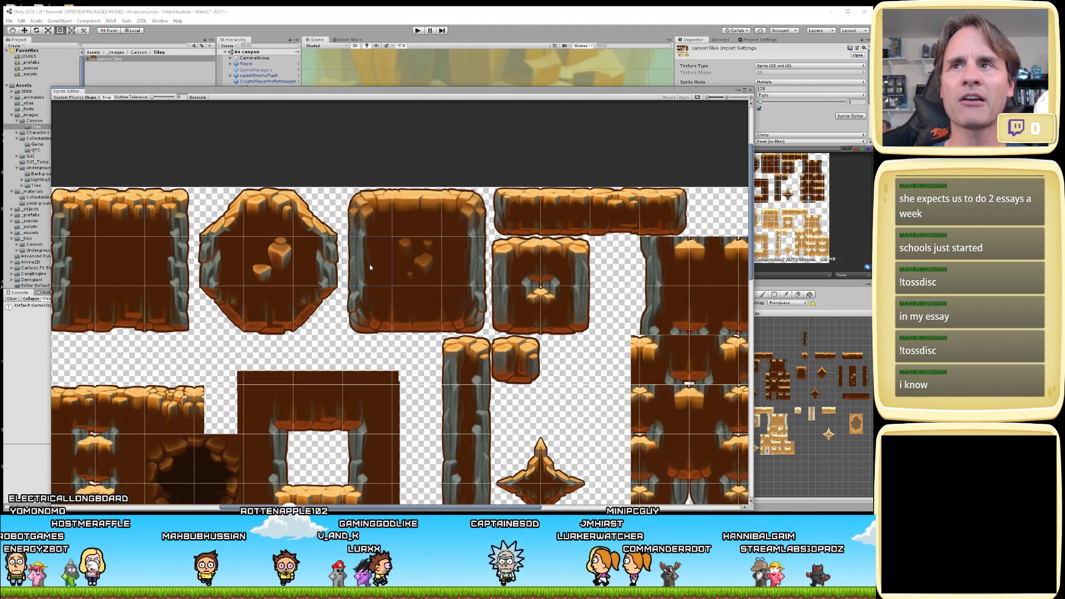
pyautogui.scroll(1, 370, 267)
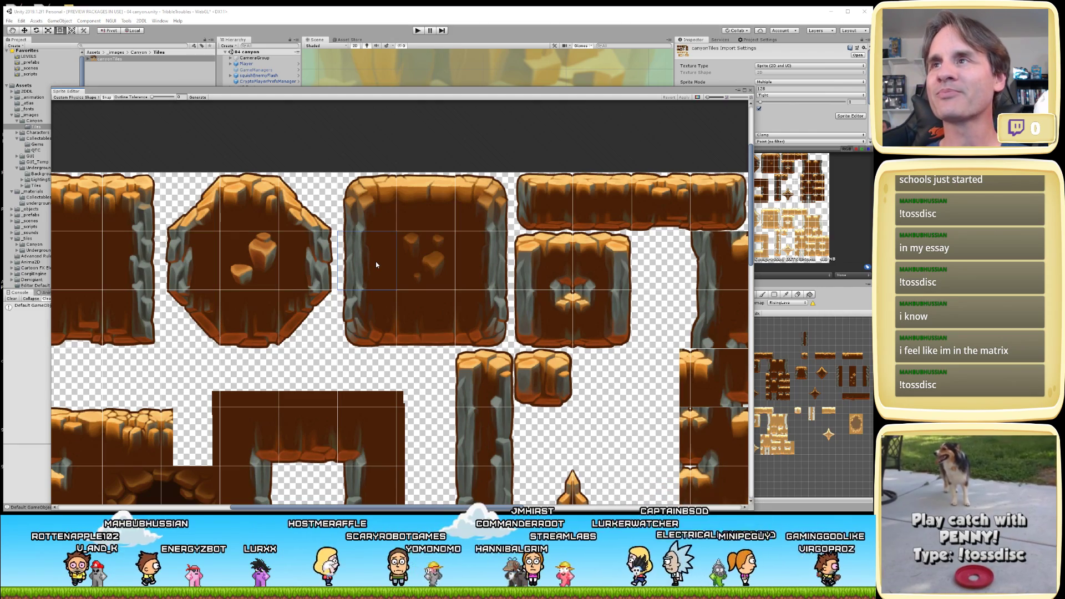
pyautogui.scroll(3, 376, 266)
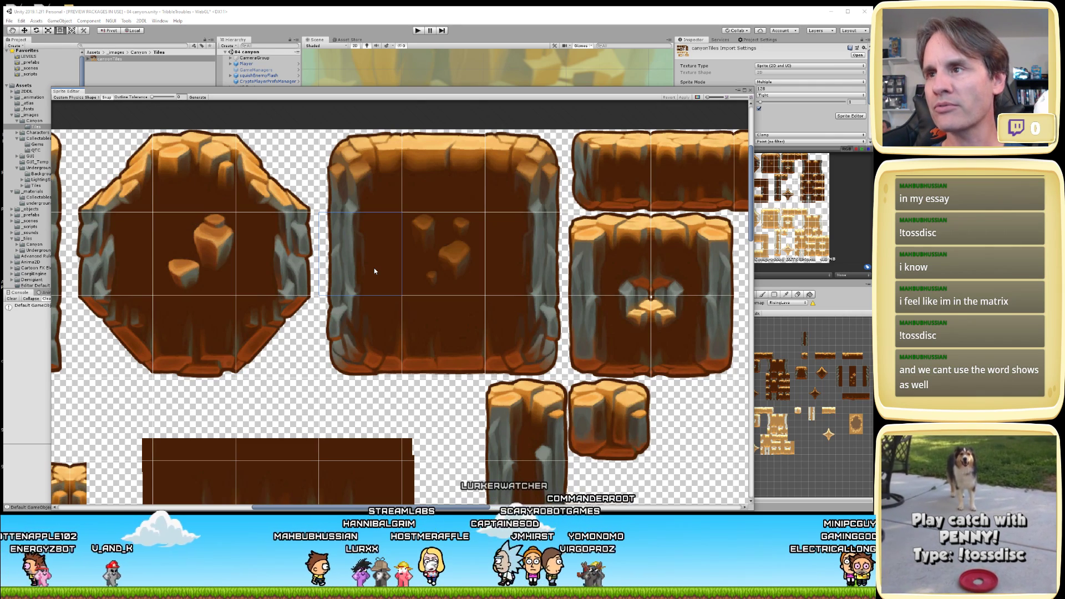
pyautogui.scroll(2, 374, 271)
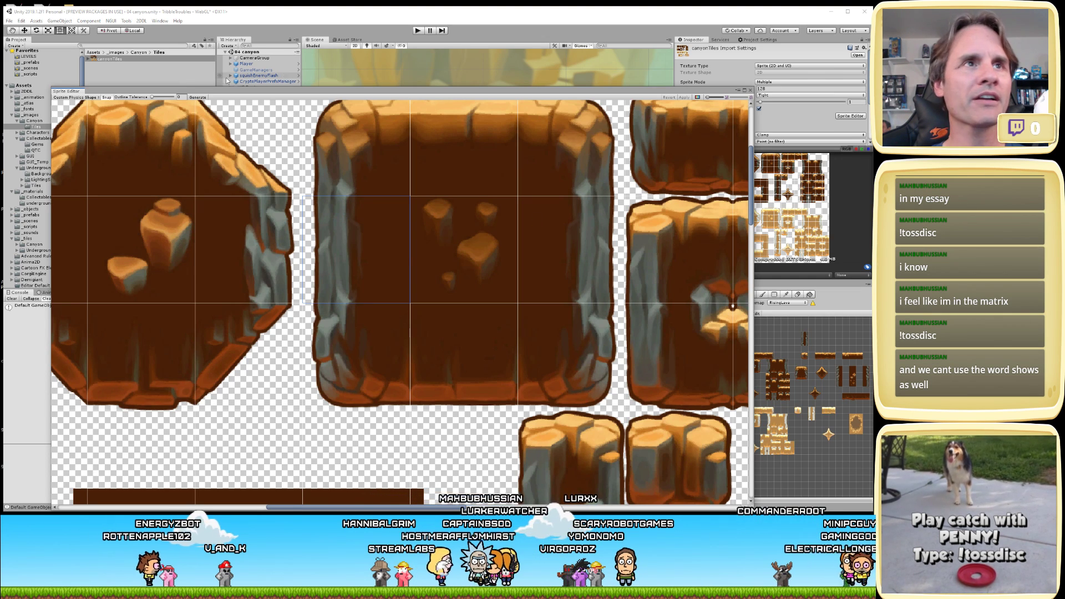
# - Shift the square tile's lower-left outline point inward onto the rock edge, then apply
pyautogui.click(313, 300)
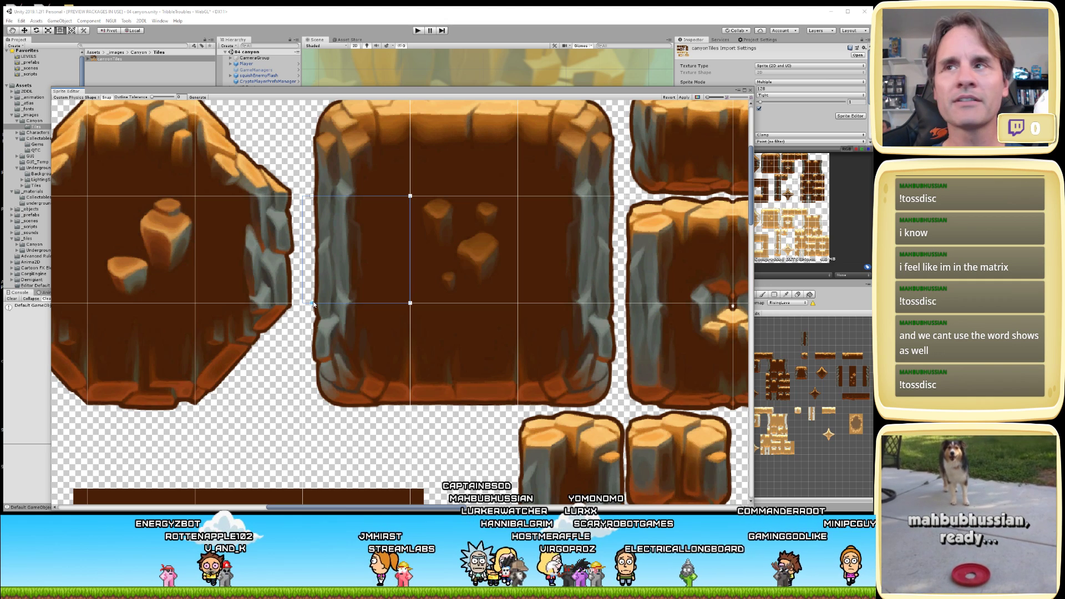
pyautogui.moveTo(312, 303); pyautogui.dragTo(316, 303)
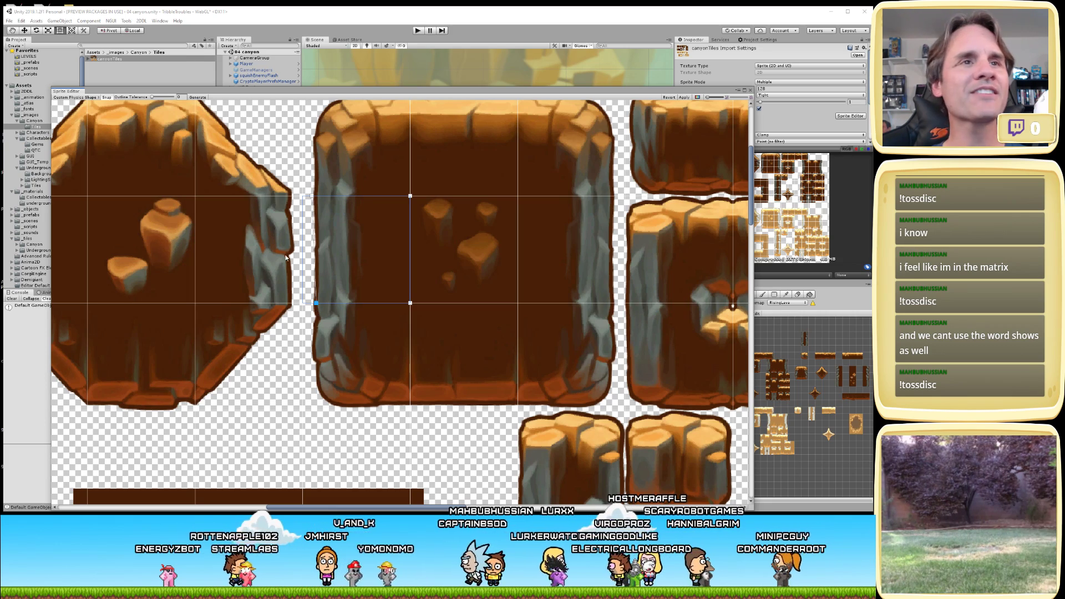
pyautogui.click(316, 196)
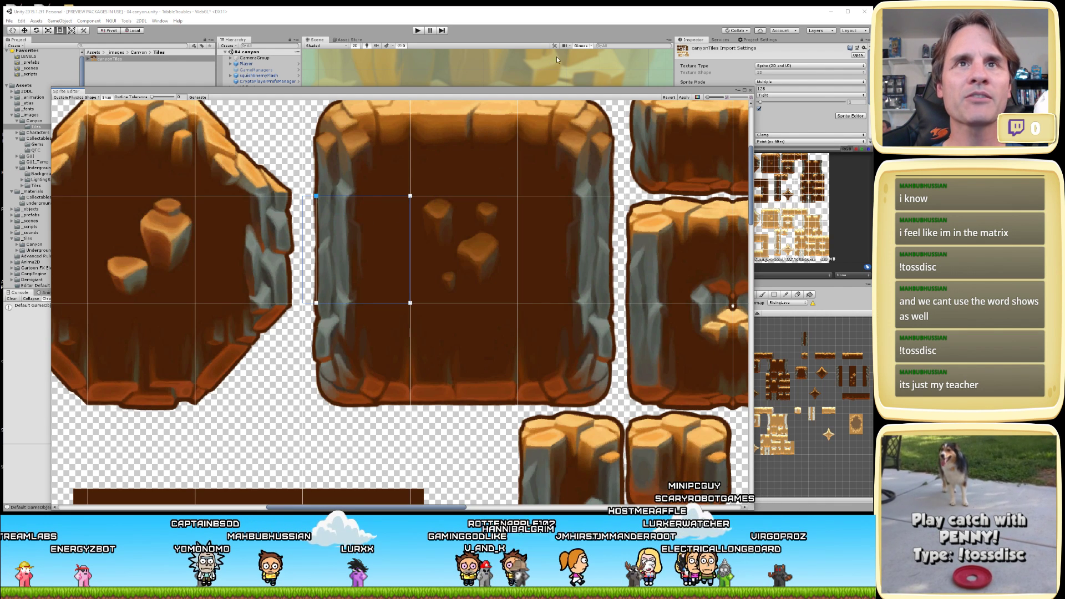
pyautogui.click(684, 97)
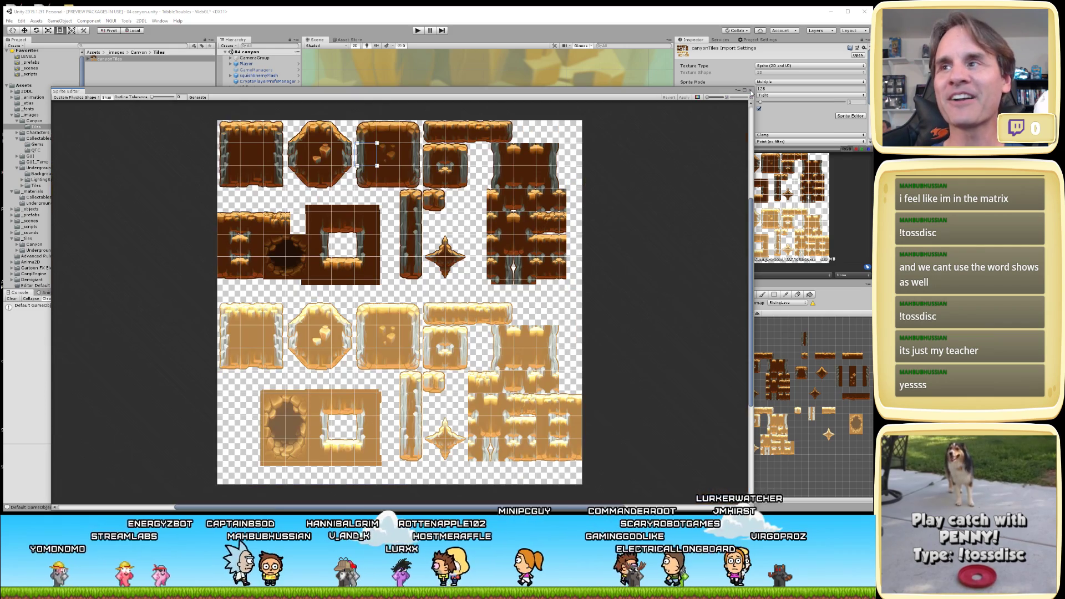
# - Close the Sprite Editor, deselect canyonTiles, then check the Notepad++ notes and return to Unity
pyautogui.click(750, 90)
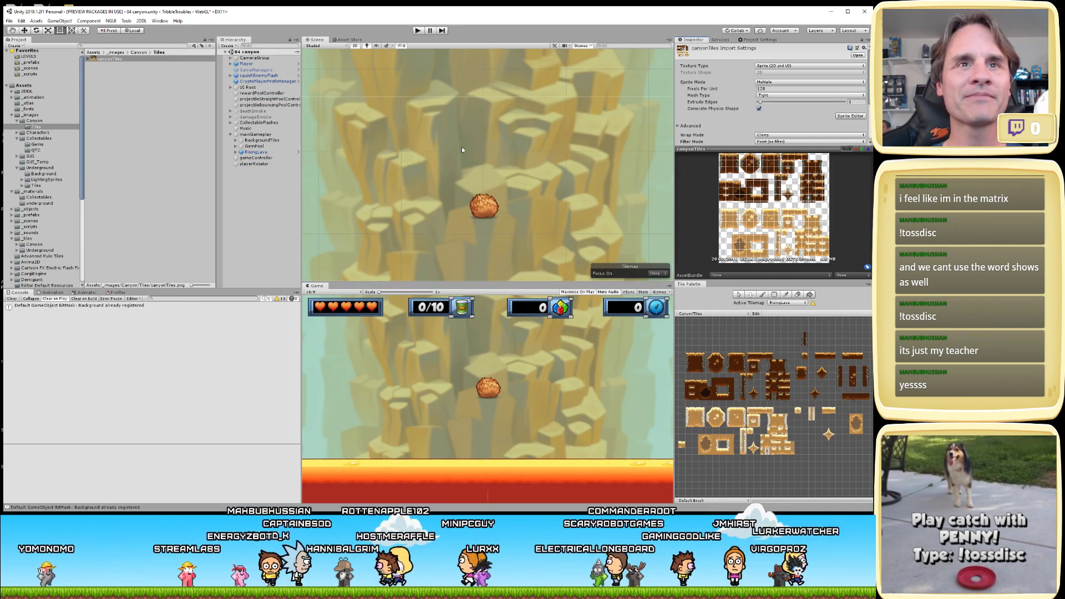
pyautogui.click(272, 191)
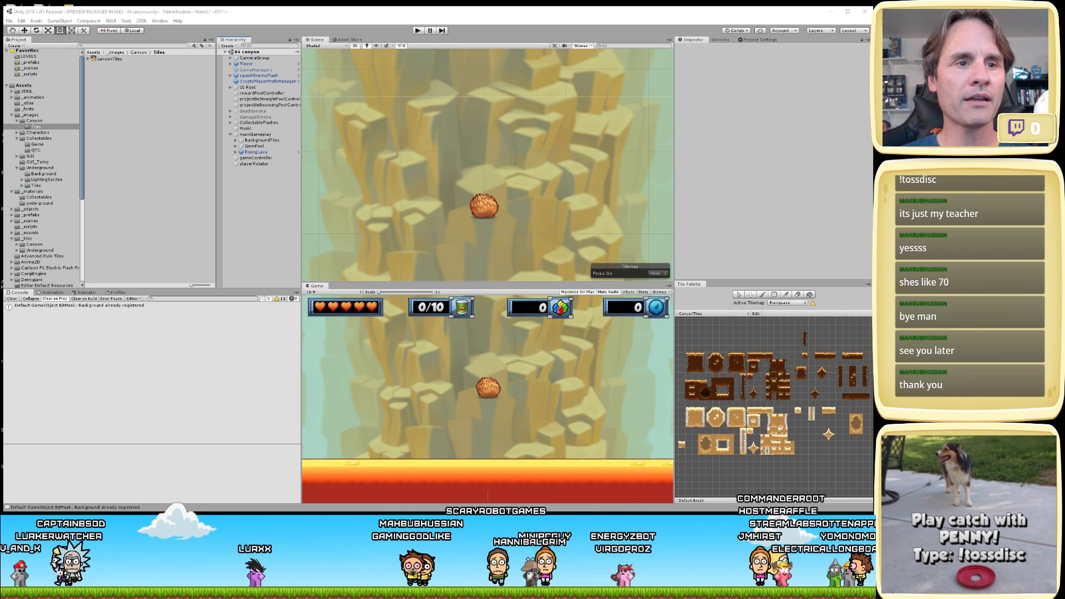
pyautogui.hotkey('alt', 'Tab')
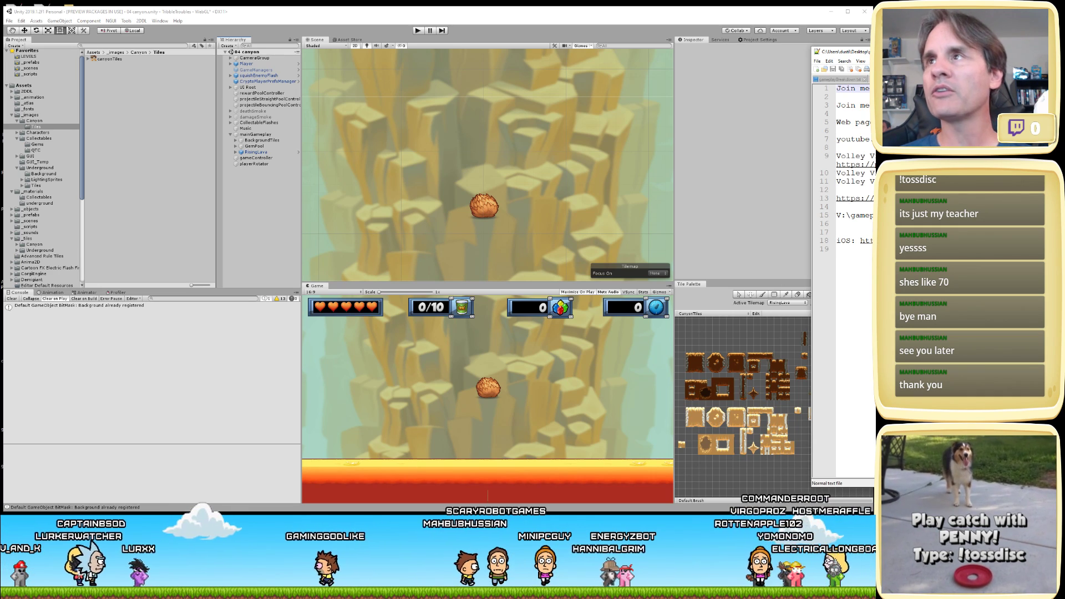
pyautogui.hotkey('alt', 'Tab')
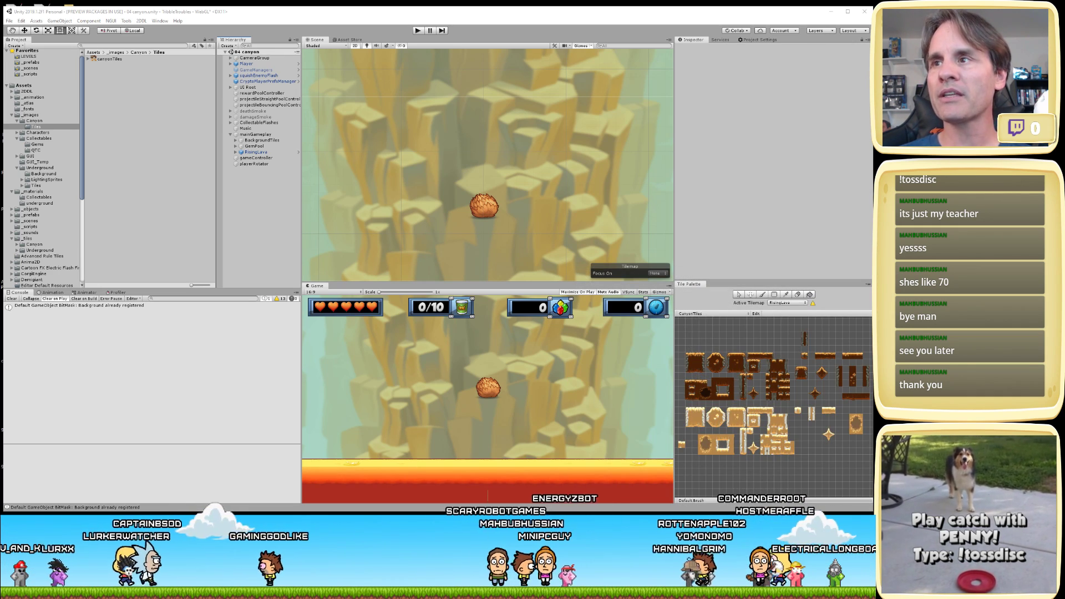